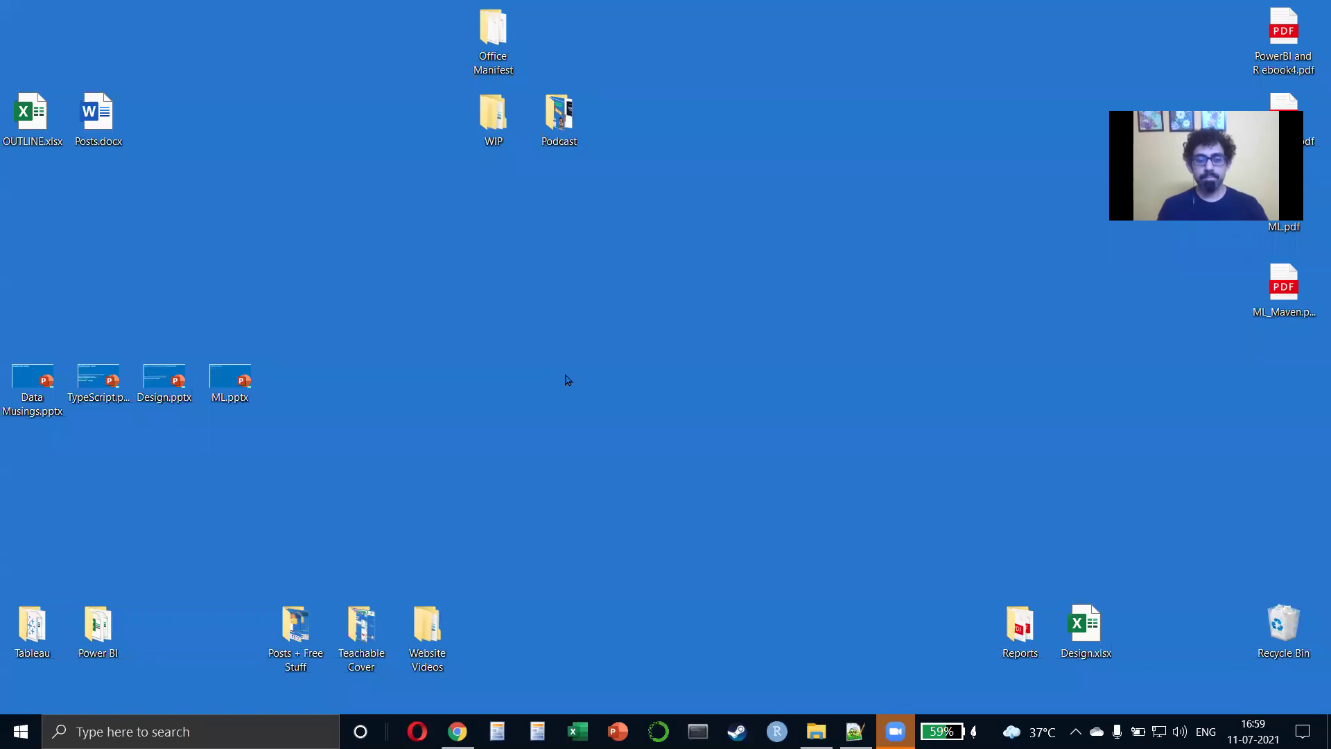
# Disable the Intel(R) UHD Graphics adapter in Device Manager, confirm, then enable it again.
pyautogui.press('super+r')
pyautogui.press('Return')
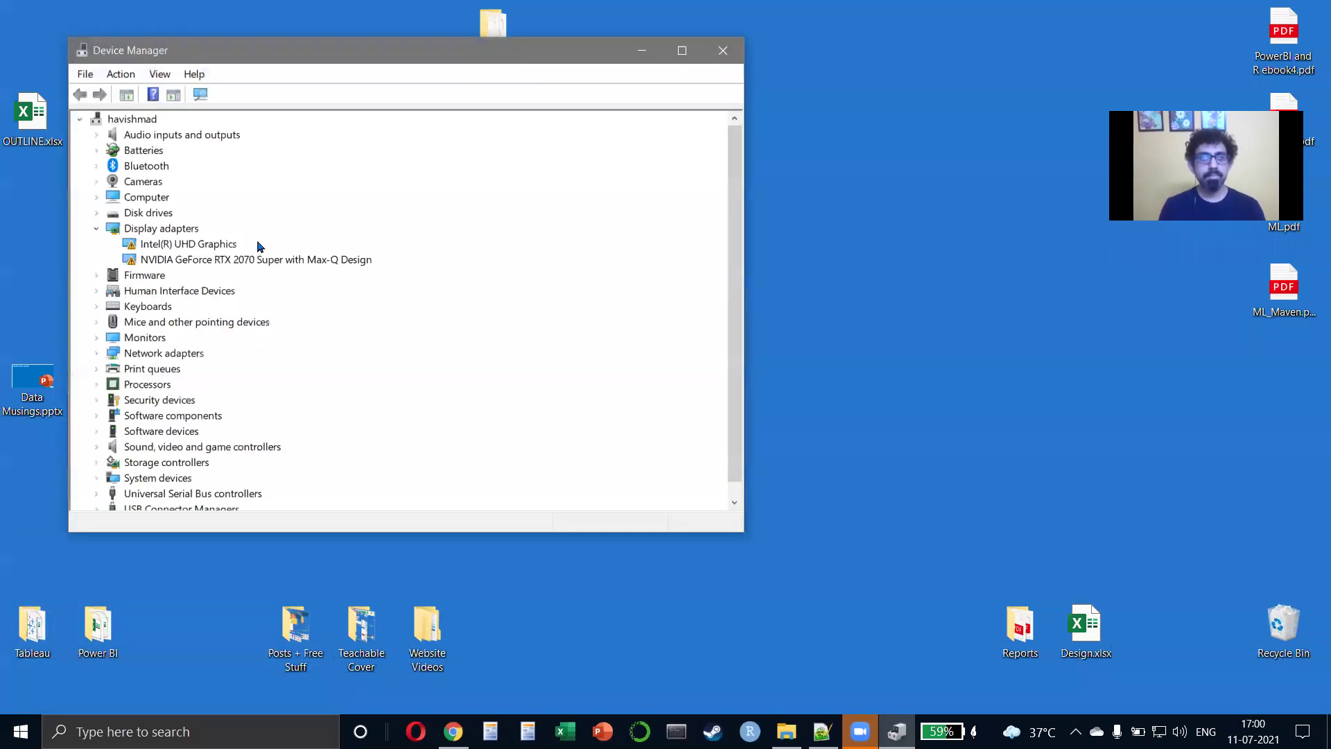
pyautogui.click(218, 243)
pyautogui.rightClick(217, 243)
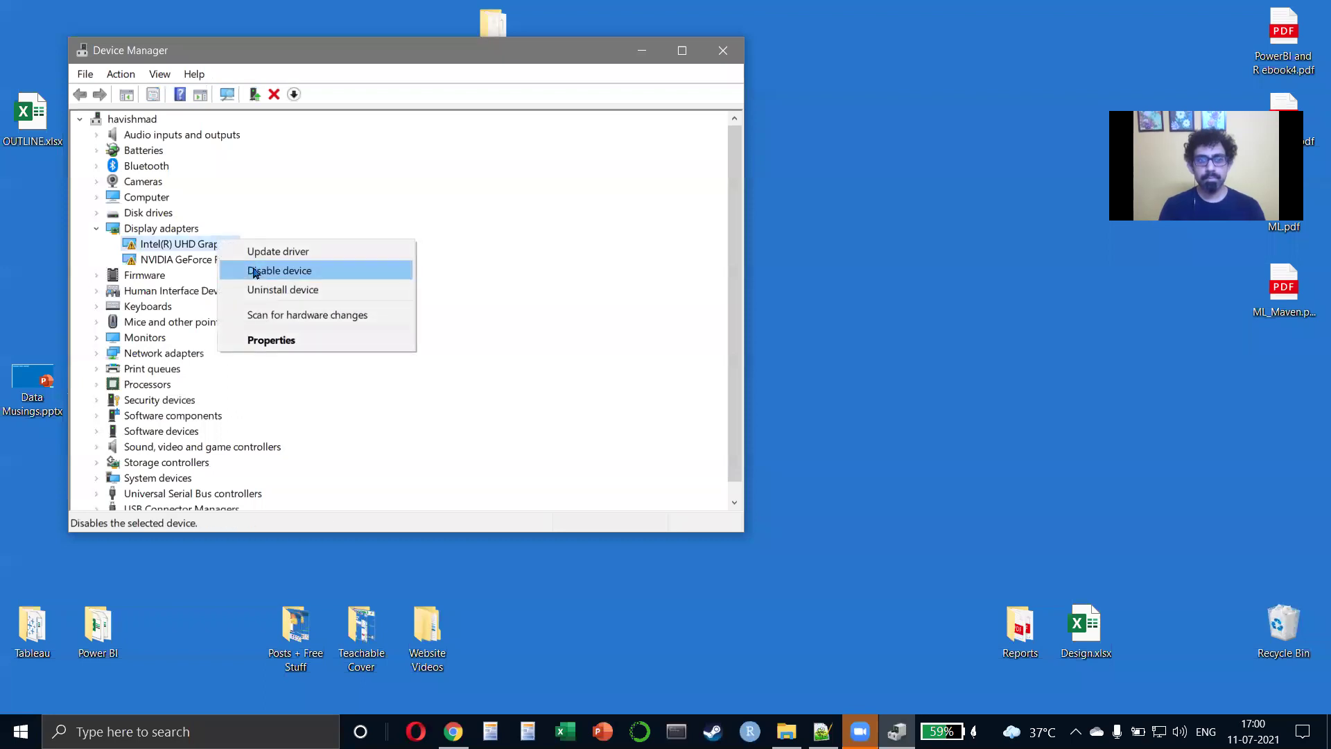
pyautogui.click(254, 271)
pyautogui.click(707, 389)
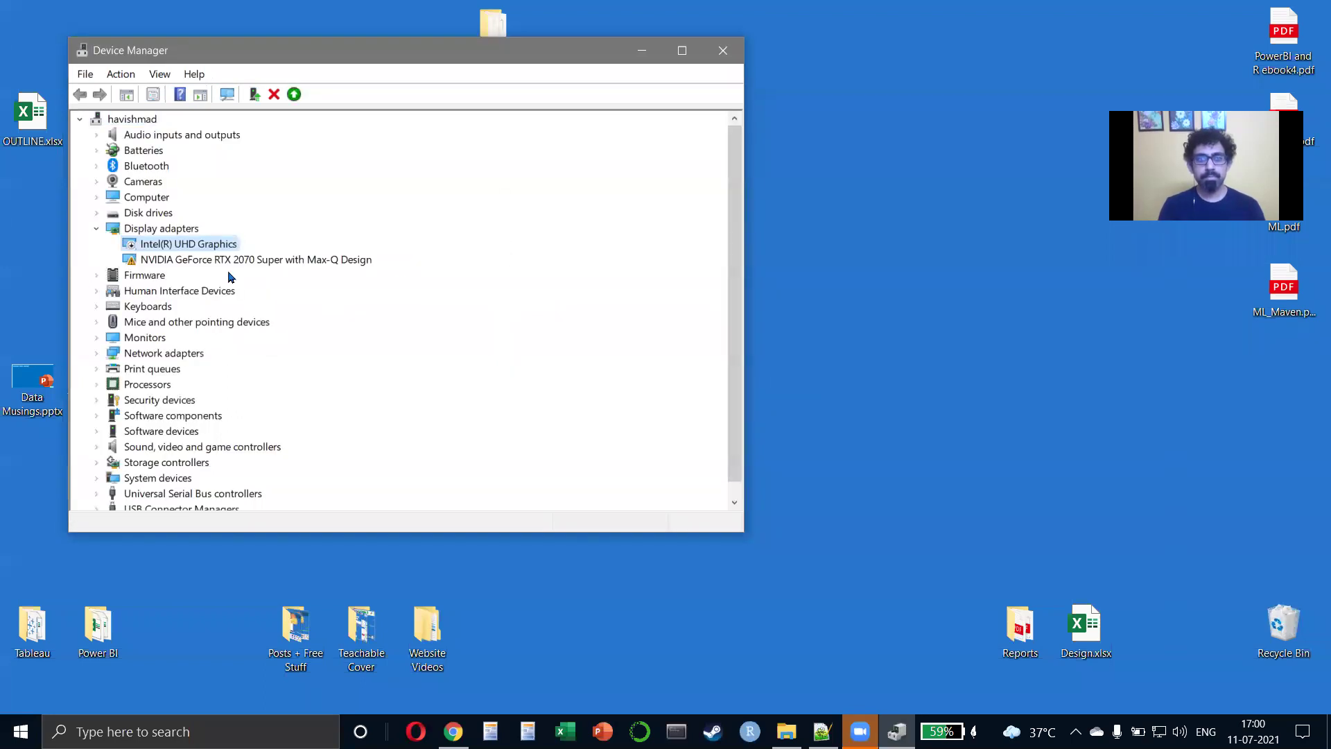
pyautogui.rightClick(227, 248)
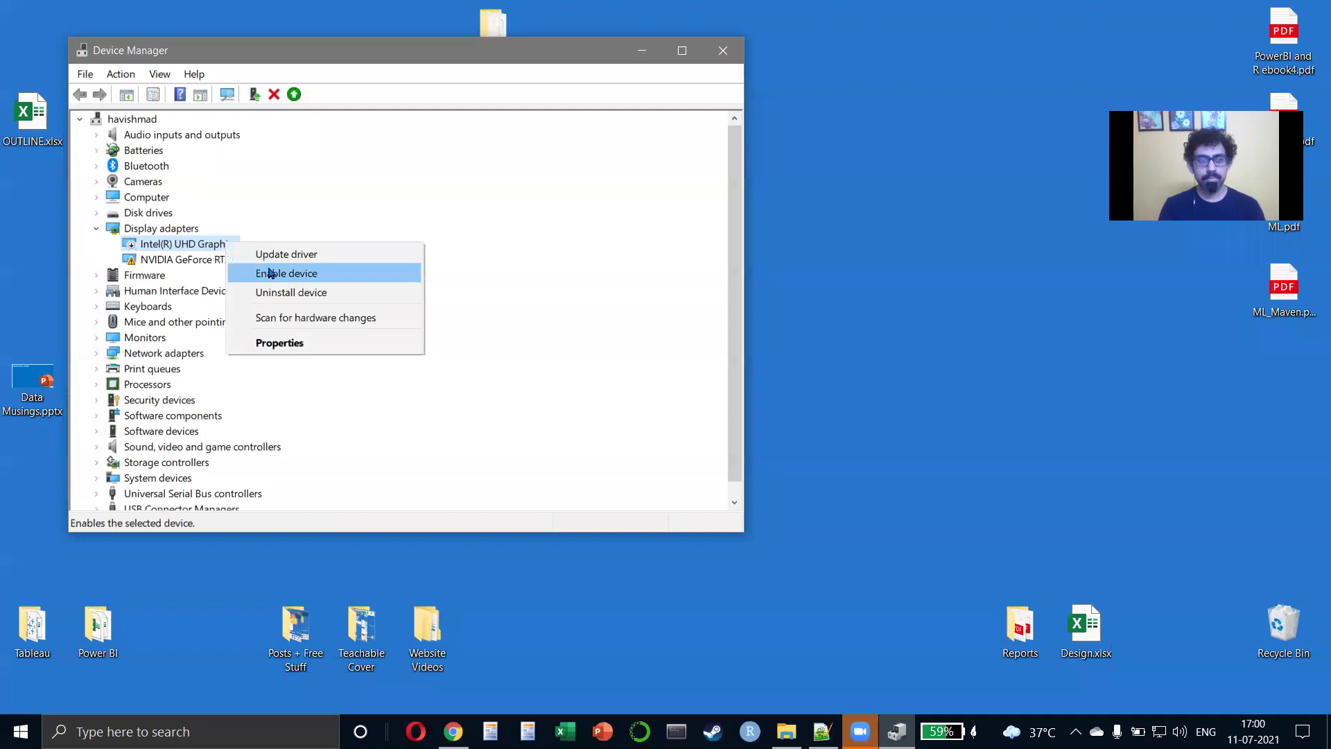
pyautogui.click(272, 273)
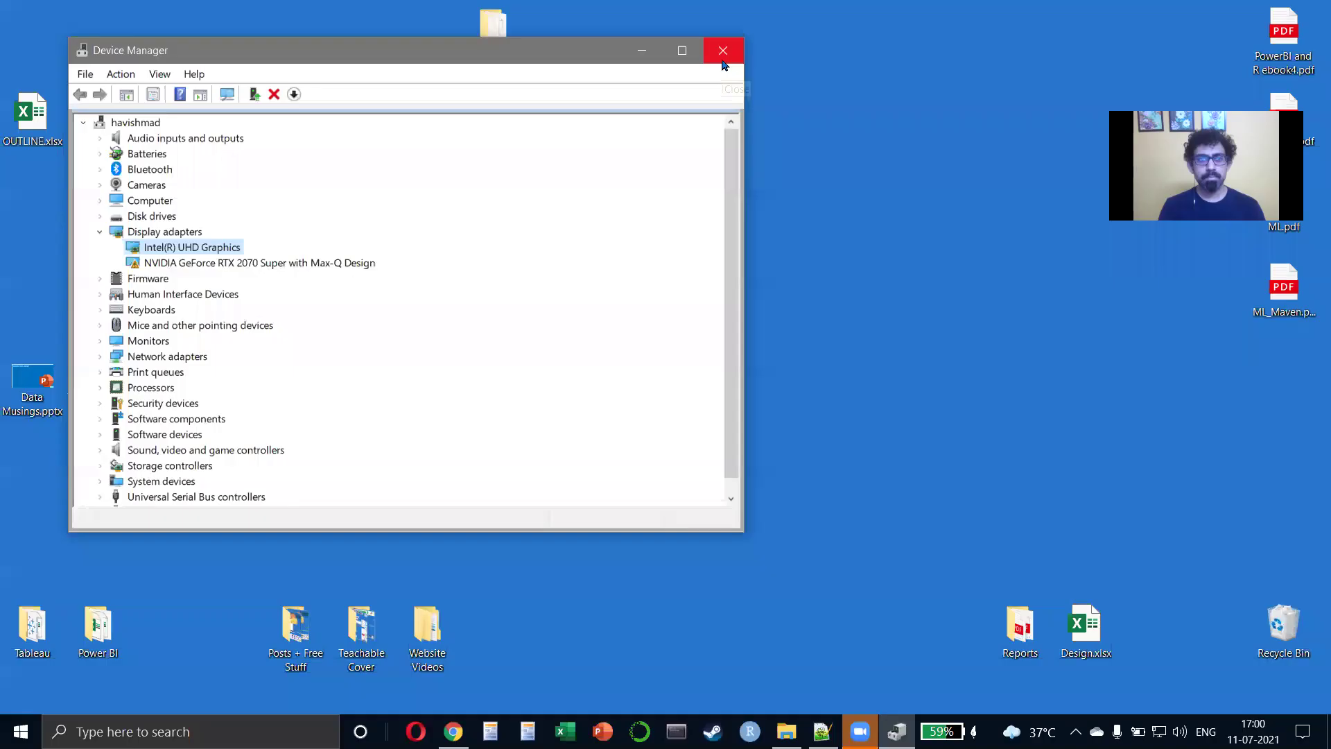
# Close the Device Manager window to return to the desktop.
pyautogui.click(717, 47)
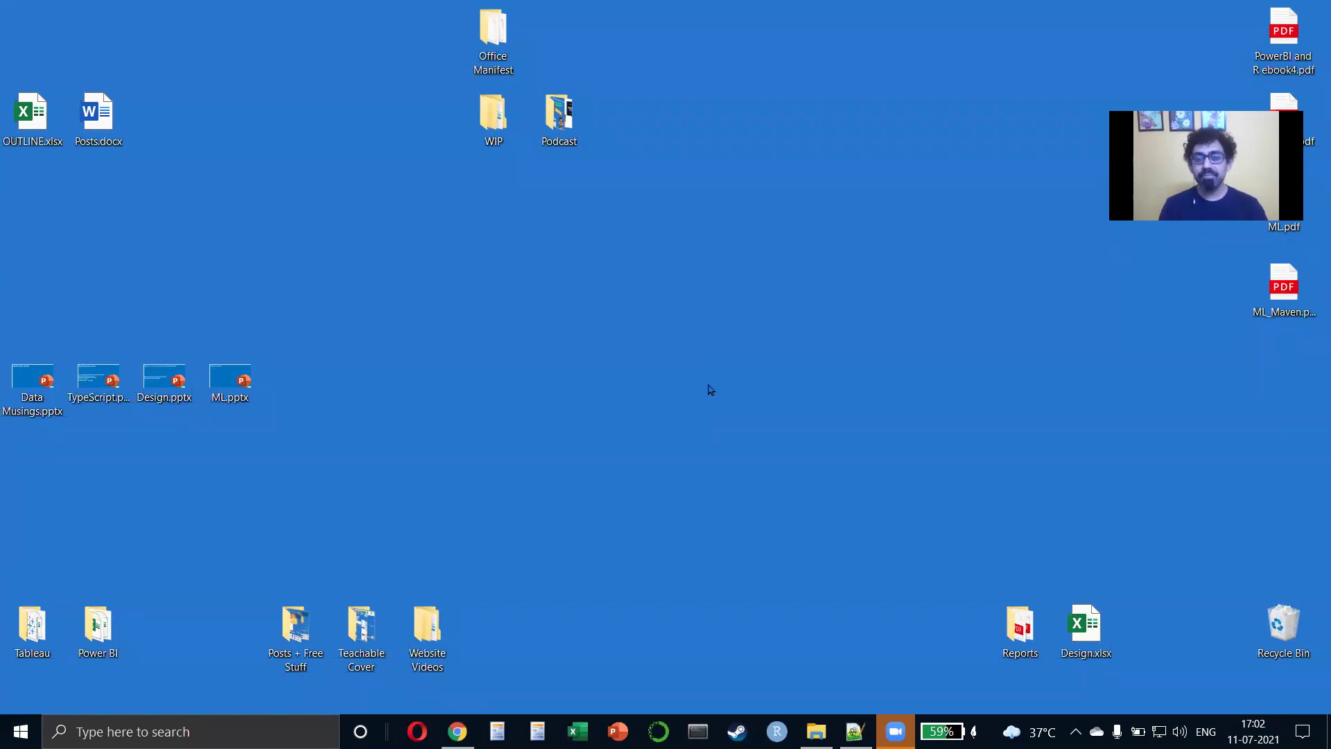
# In a new Chrome window, search for the consulting firm and open its website from the results.
pyautogui.click(457, 732)
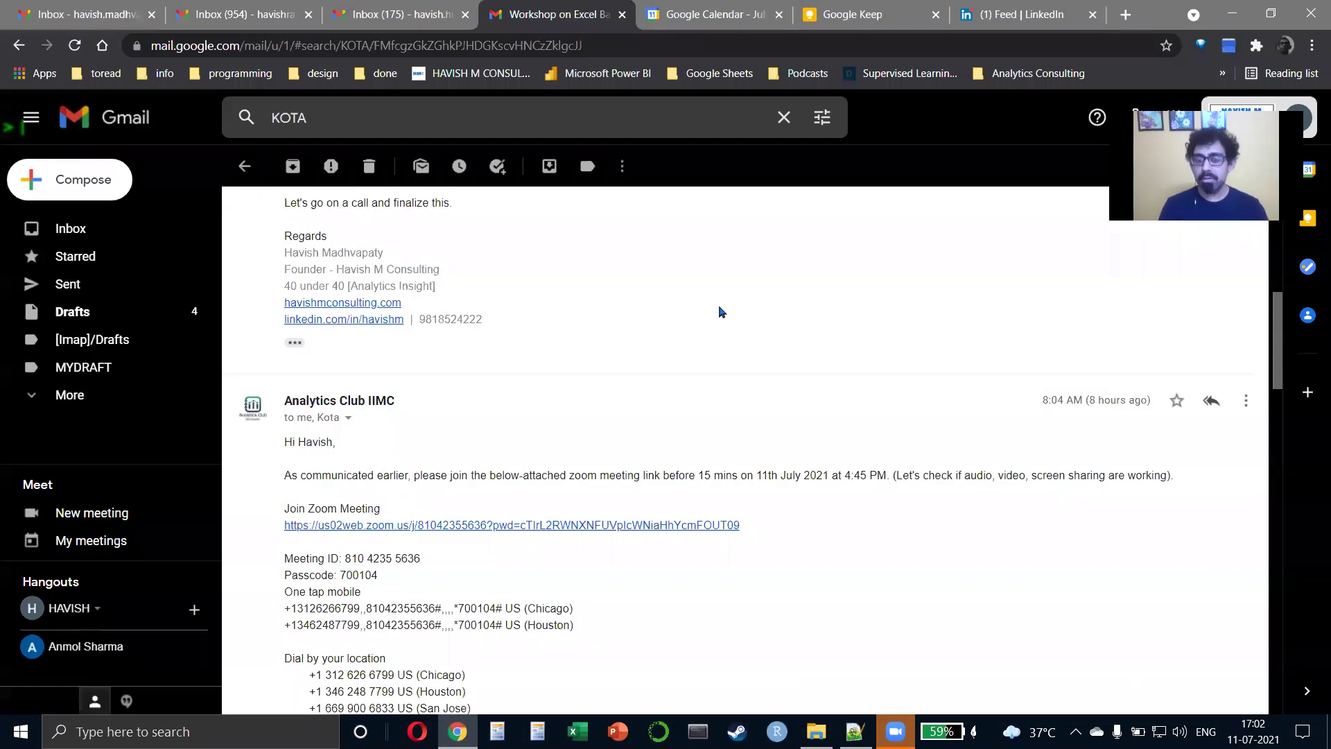
pyautogui.hotkey('ctrl', 'n')
pyautogui.write('ha')
pyautogui.press('Return')
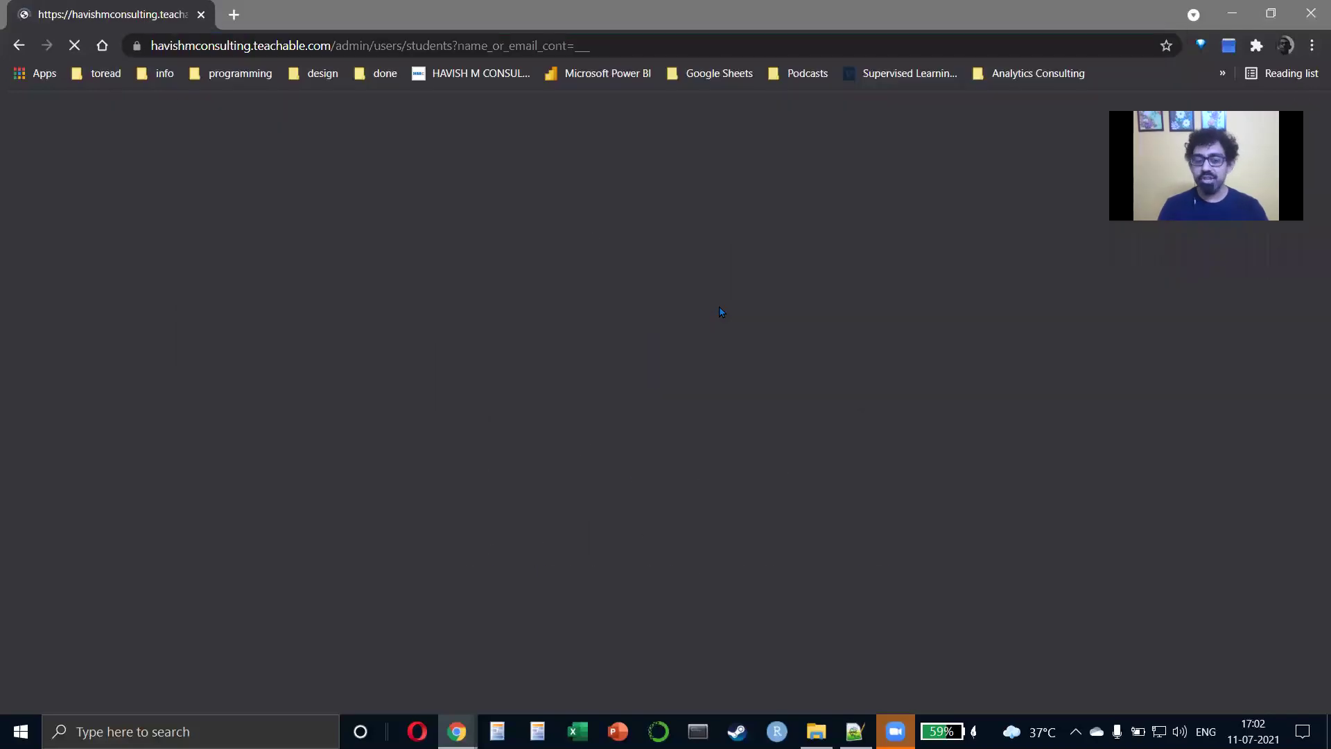
pyautogui.hotkey('ctrl', 'l')
pyautogui.write('hav')
pyautogui.press('Down')
pyautogui.press('Return')
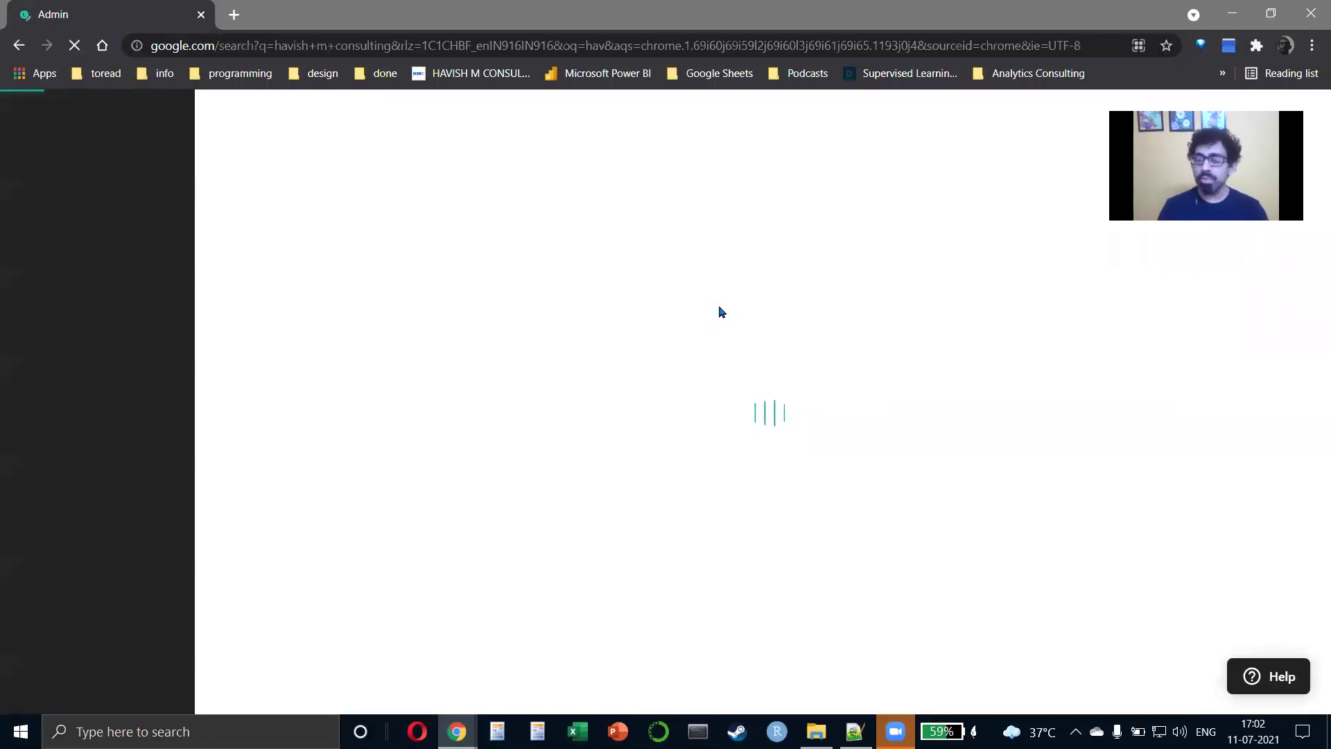
pyautogui.click(349, 282)
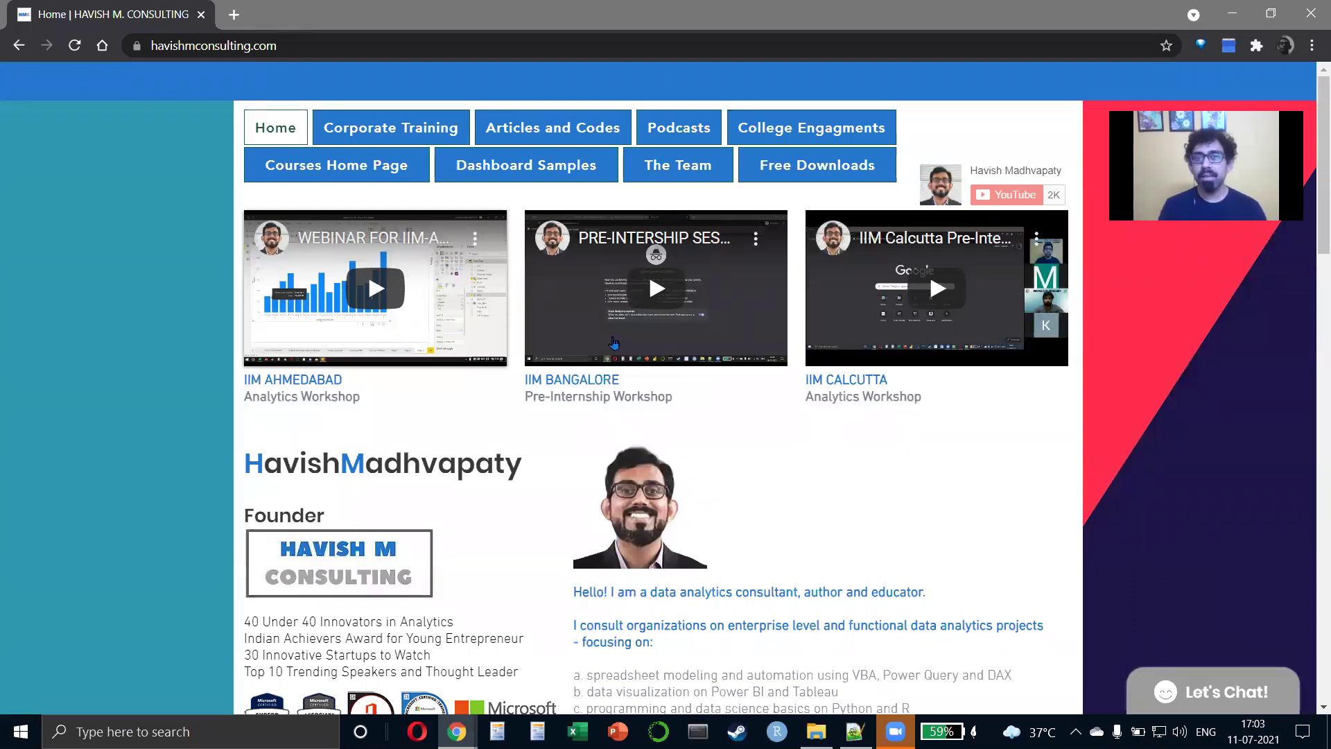
pyautogui.scroll(-6, 622, 354)
pyautogui.scroll(-5, 622, 353)
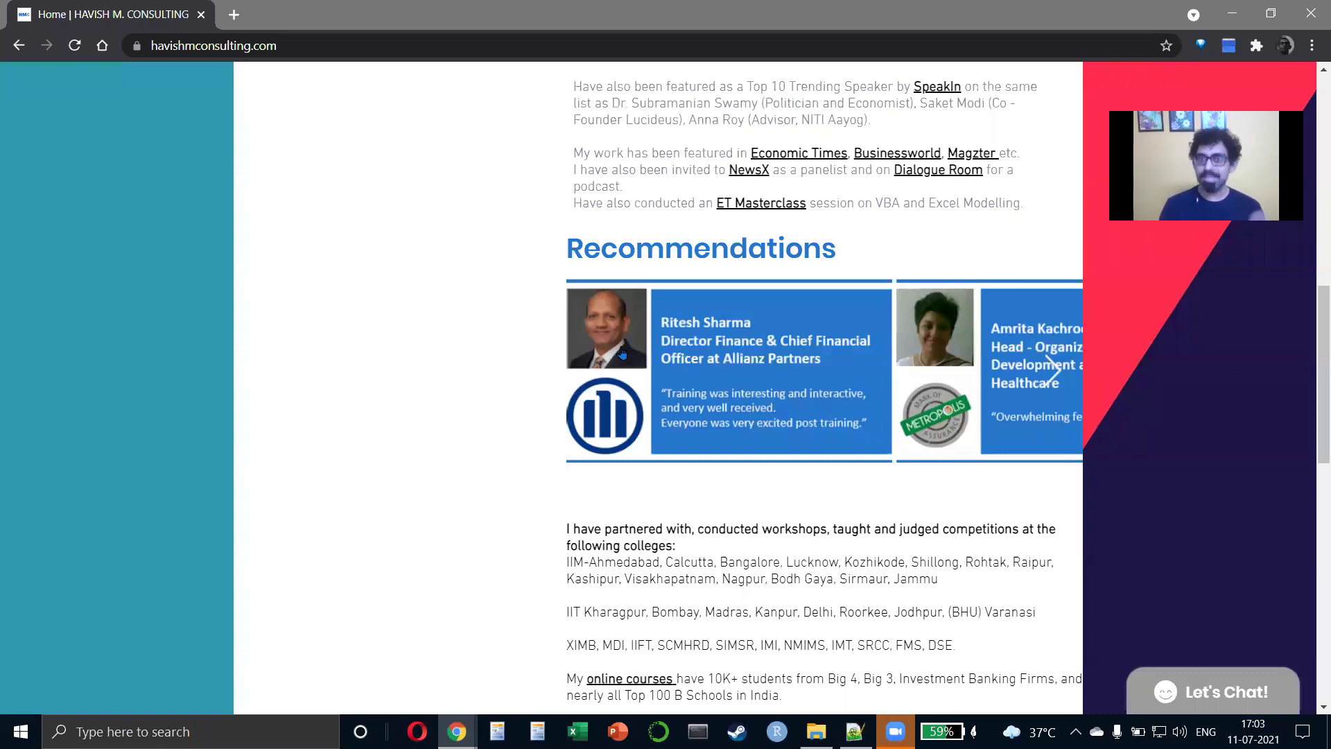
pyautogui.scroll(-6, 622, 354)
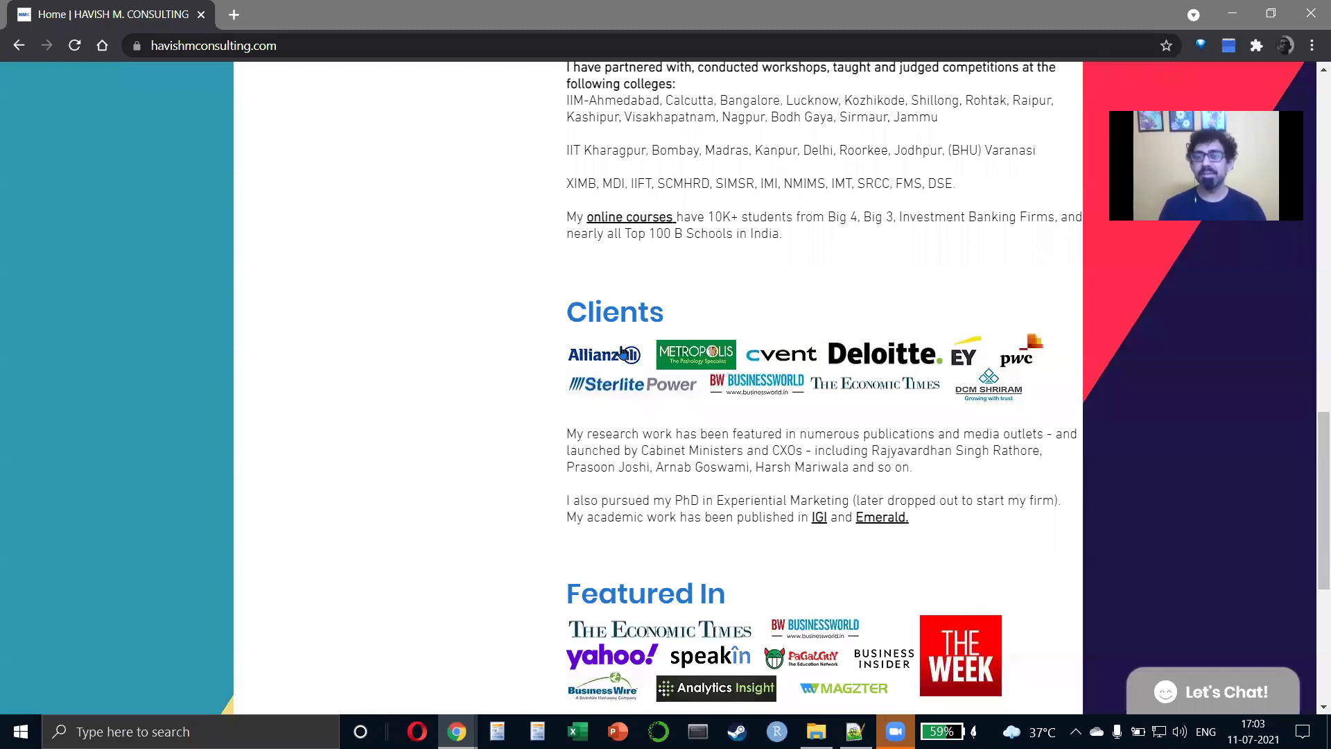
pyautogui.scroll(-4, 622, 353)
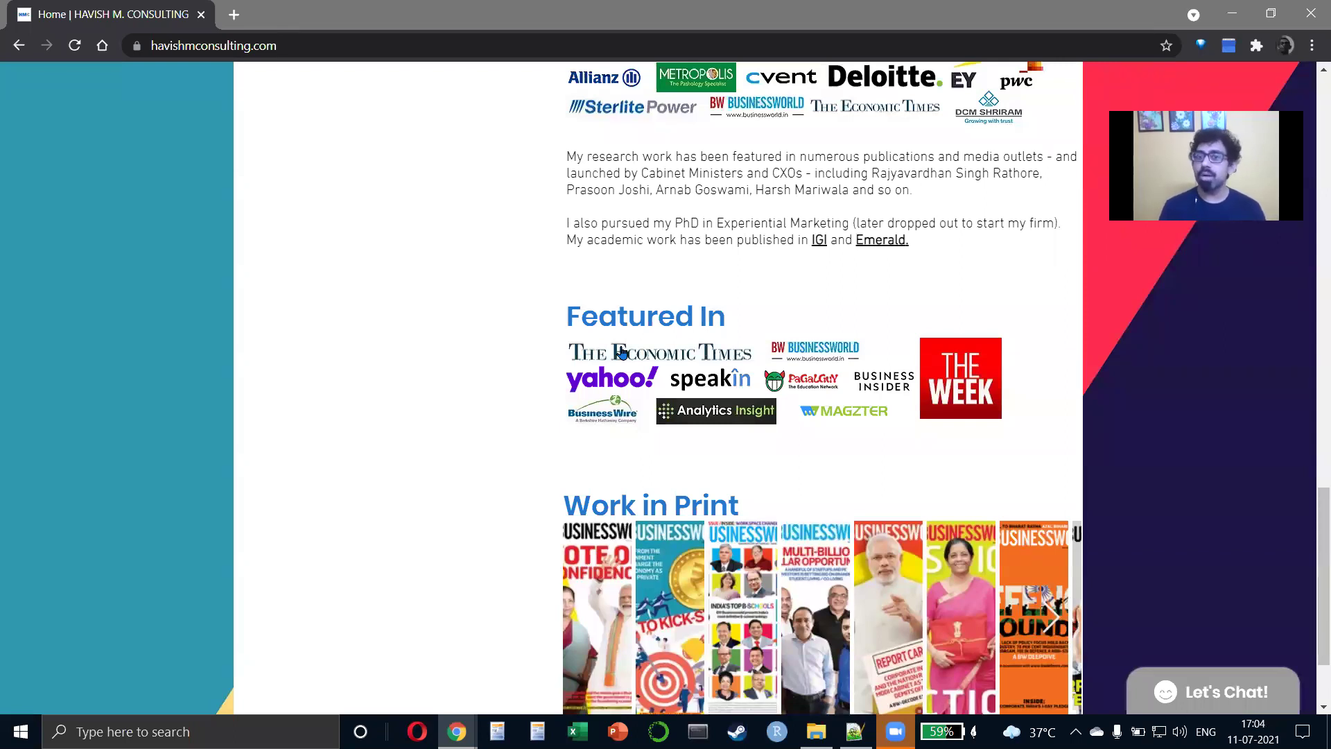
pyautogui.scroll(-2, 622, 354)
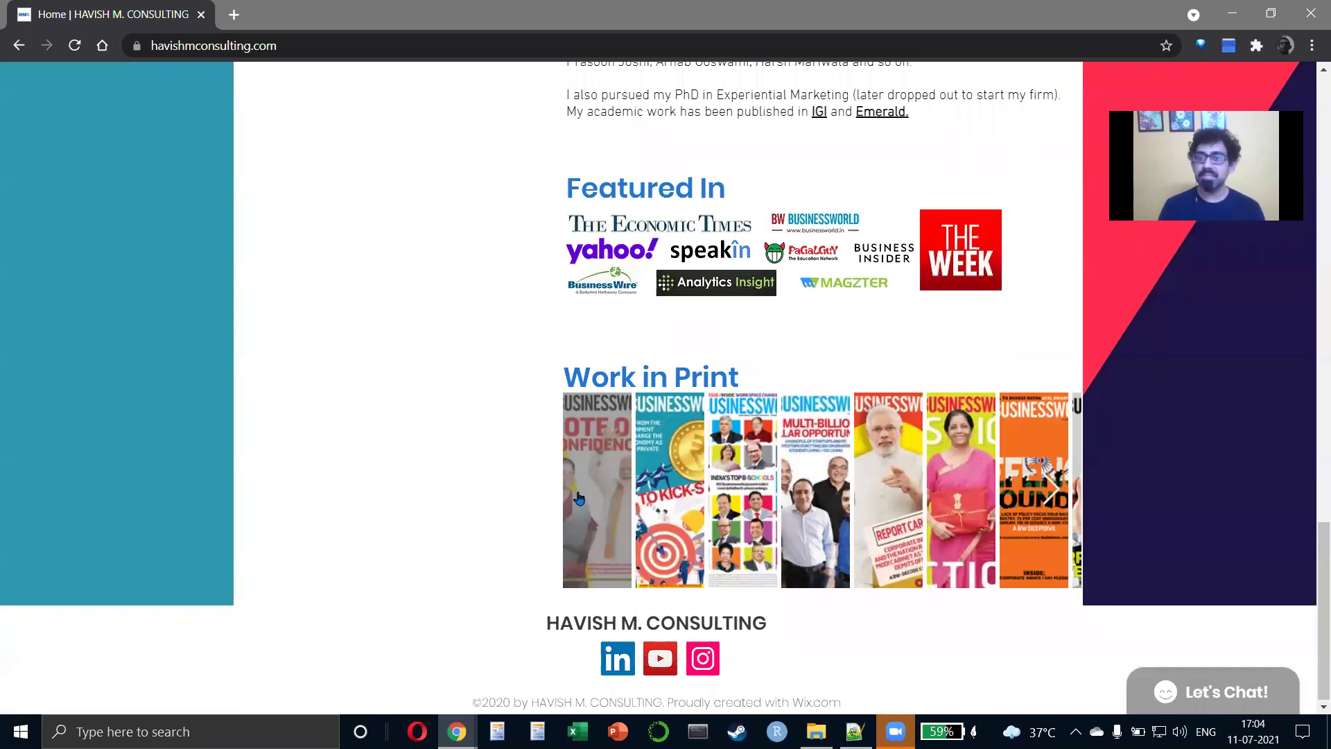
pyautogui.scroll(20, 579, 497)
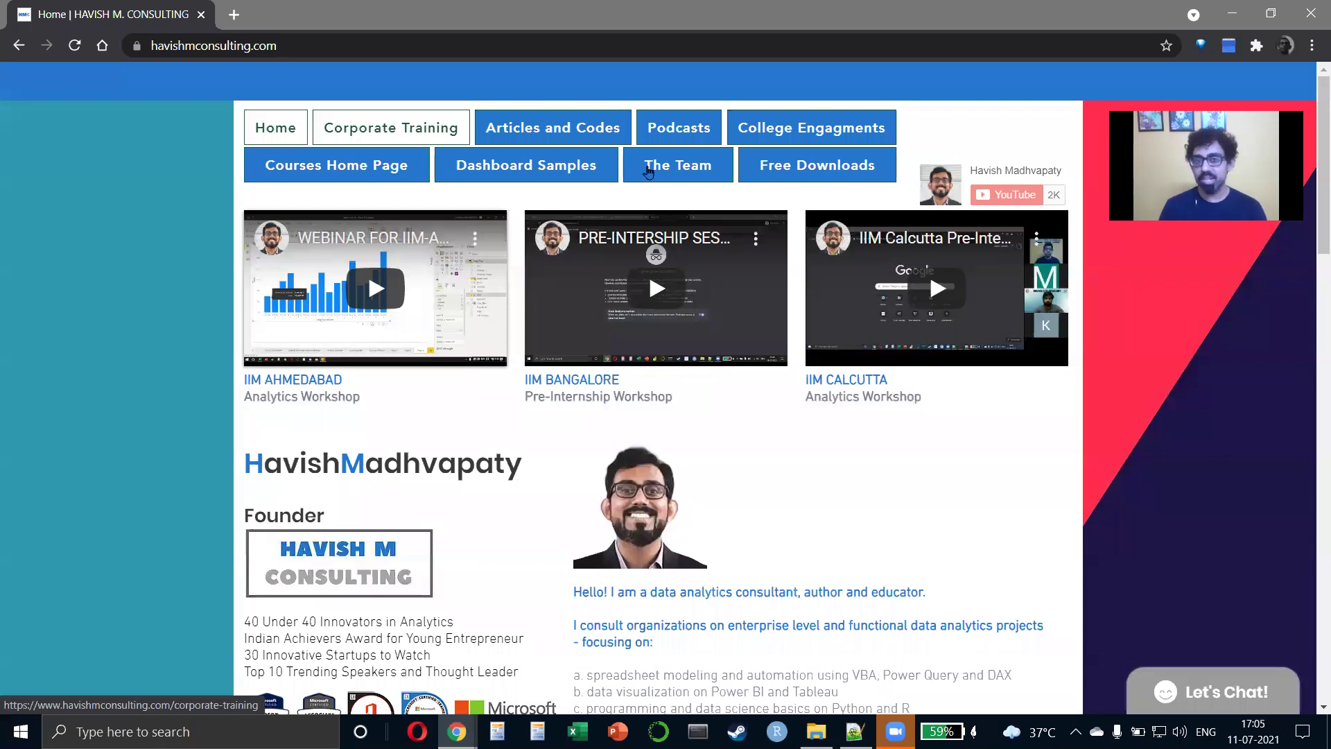
# Browse the College Engagements logos and Key Collaborations, then go to Free Downloads.
pyautogui.click(795, 133)
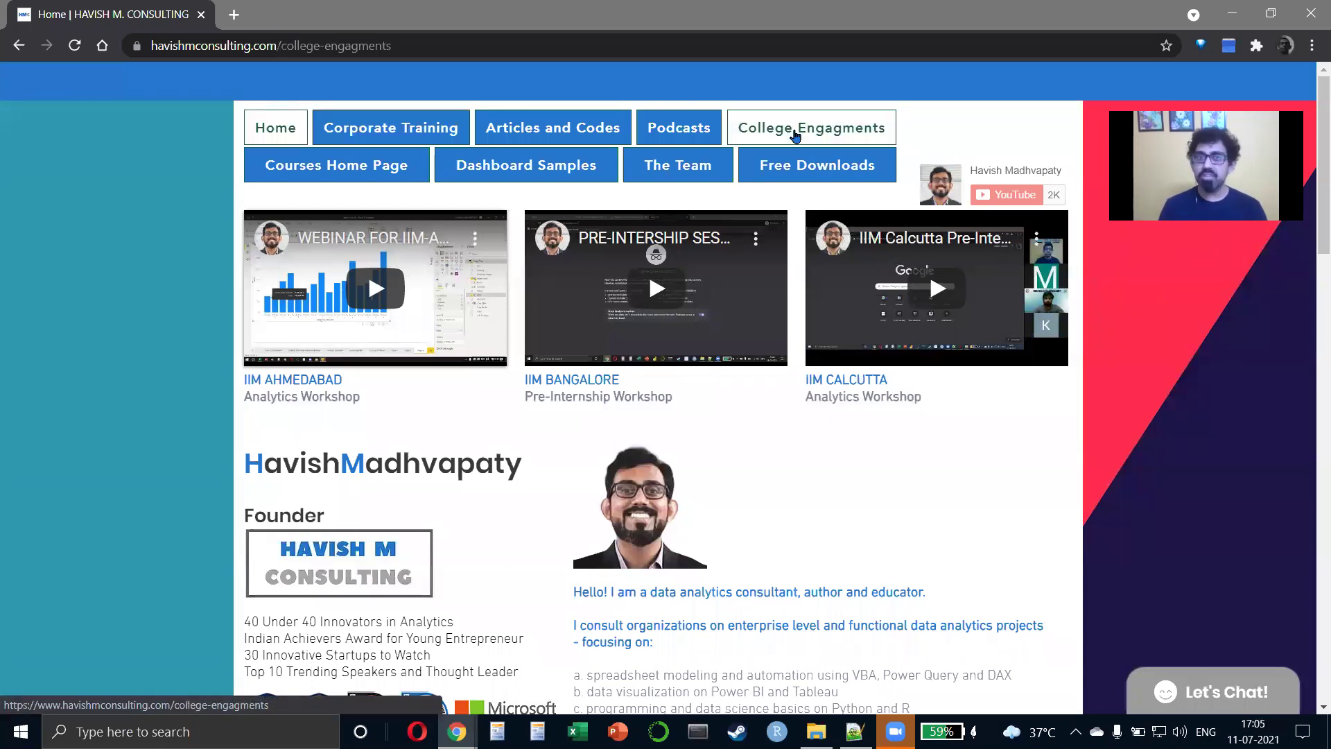
pyautogui.scroll(-2, 712, 331)
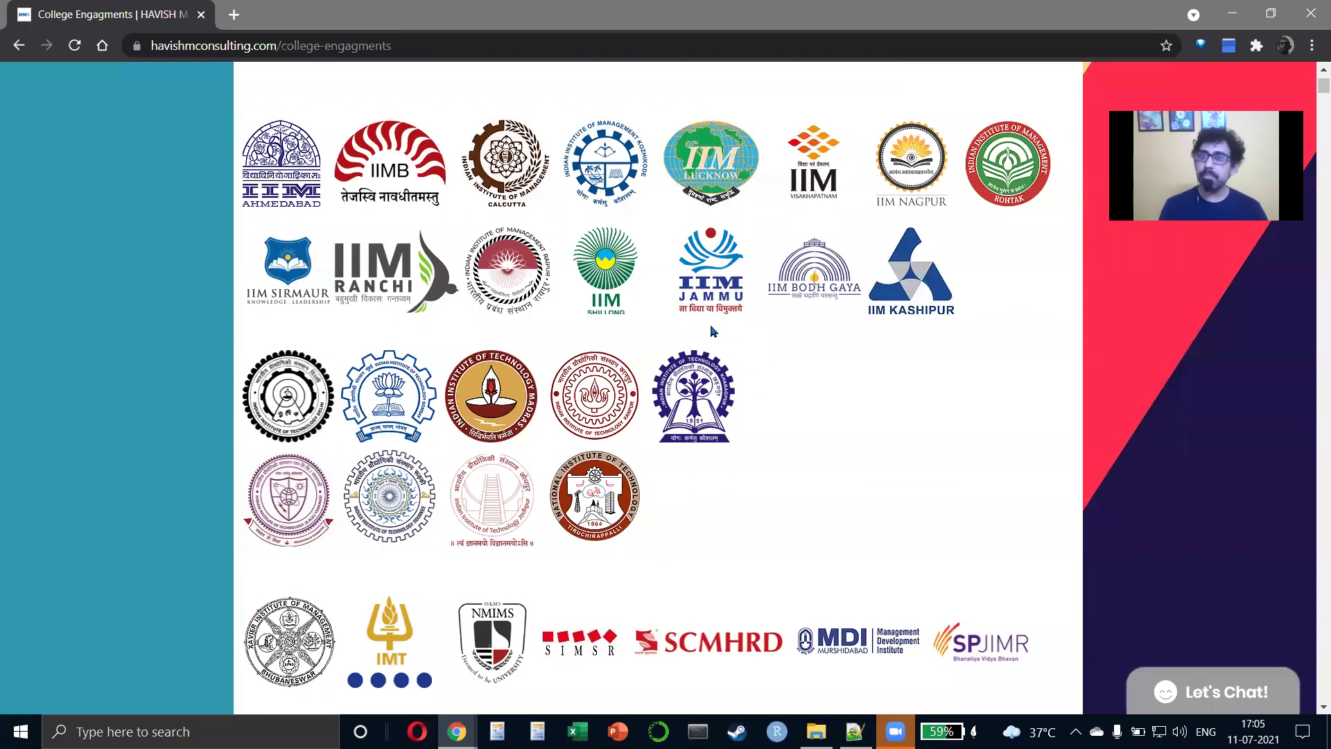
pyautogui.scroll(-15, 712, 331)
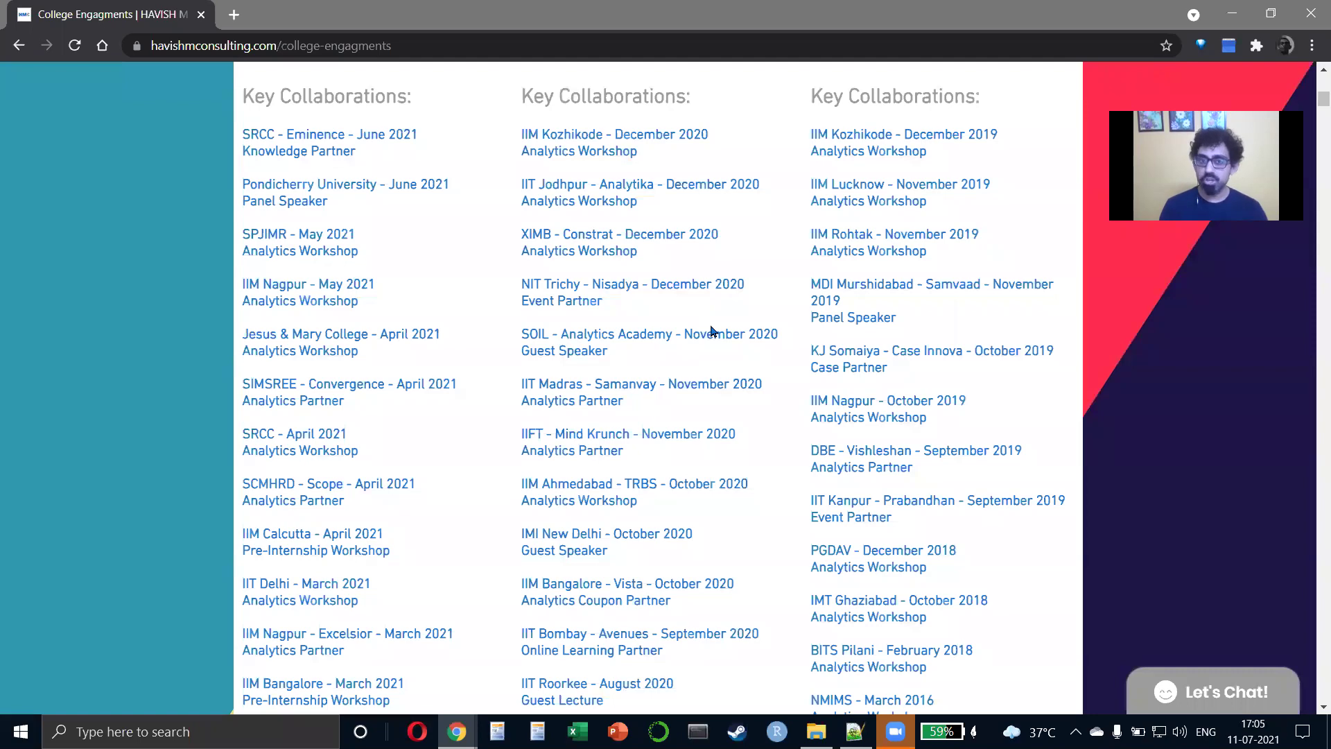
pyautogui.scroll(-15, 712, 331)
pyautogui.scroll(-20, 712, 331)
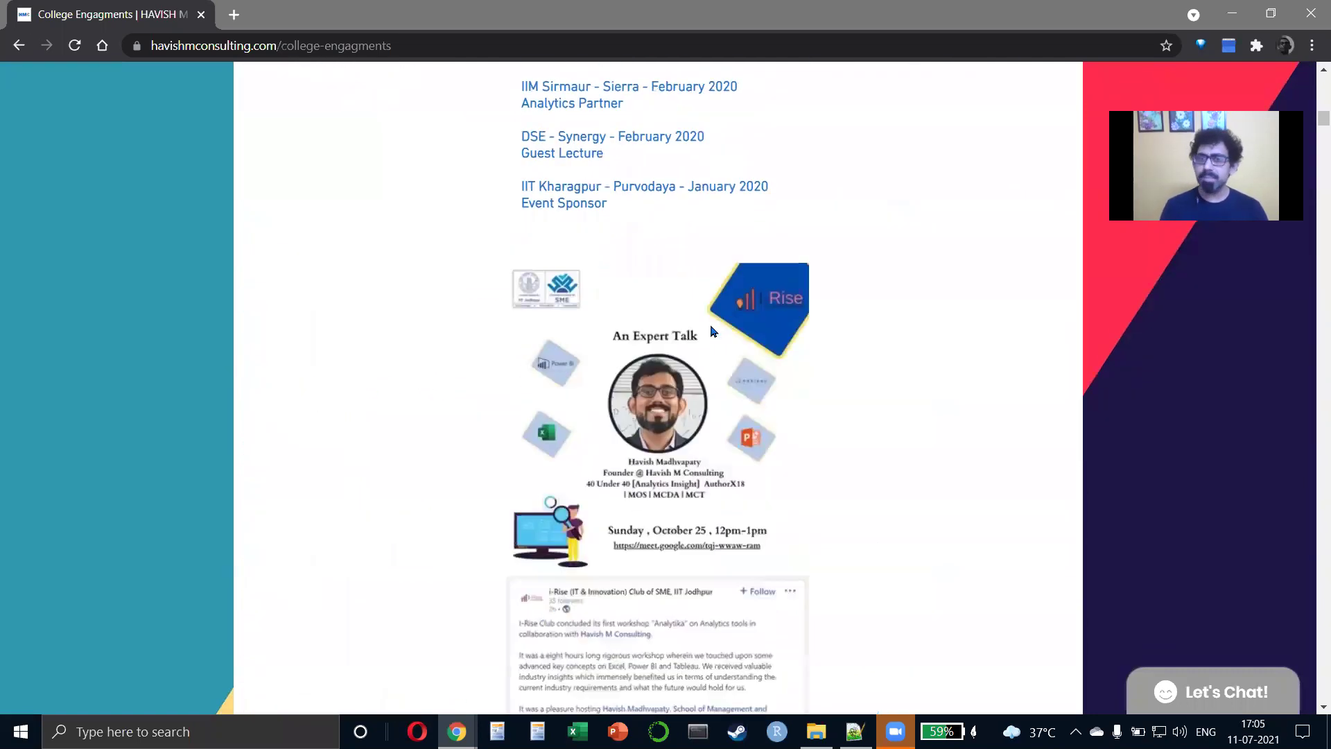
pyautogui.scroll(20, 712, 331)
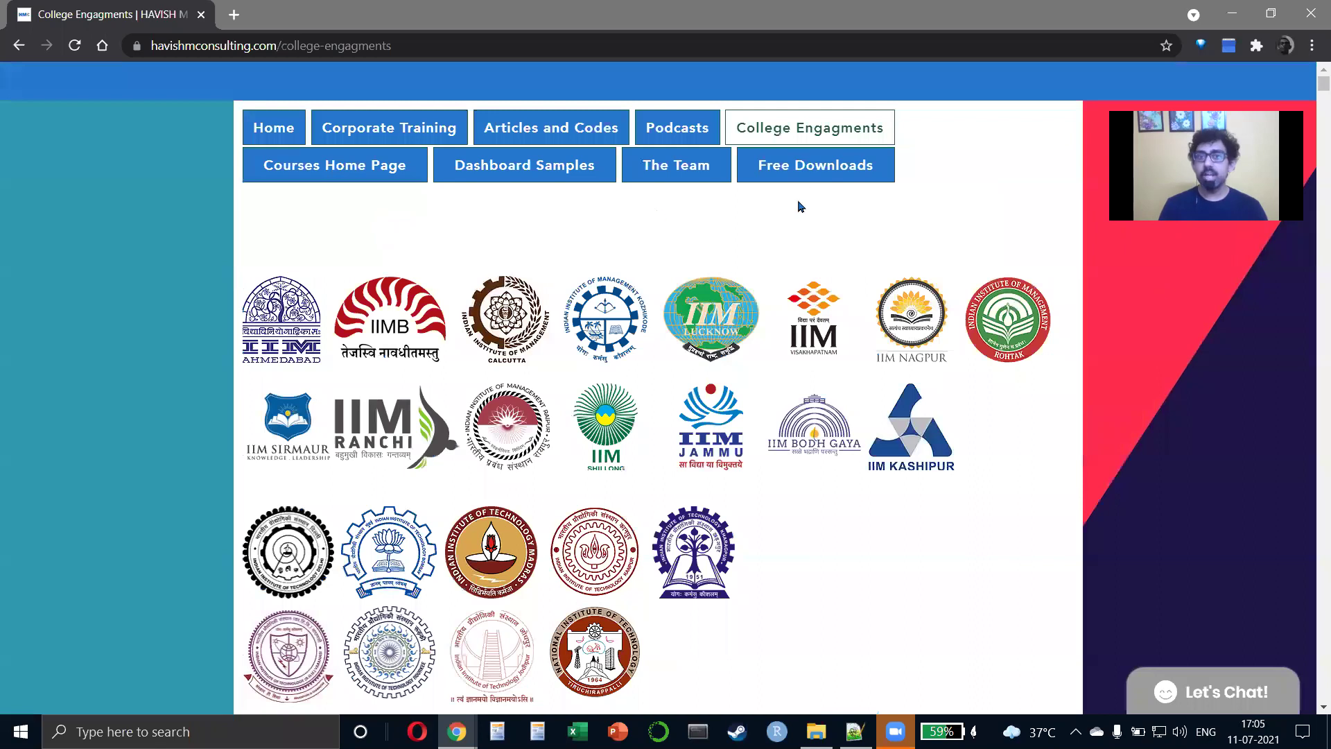
pyautogui.click(803, 181)
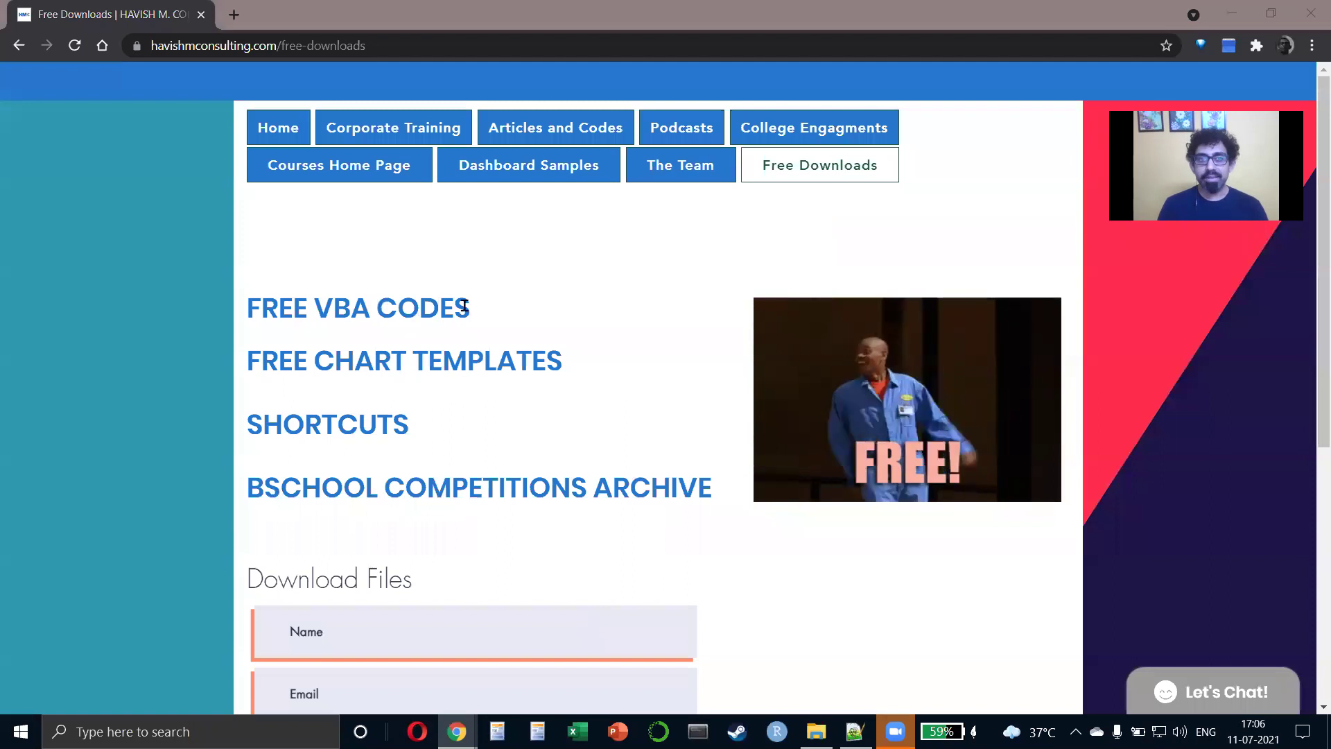
# Open All Courses and scroll to the Mega Analytics Bundle banner of 29 certificate courses.
pyautogui.moveTo(370, 176)
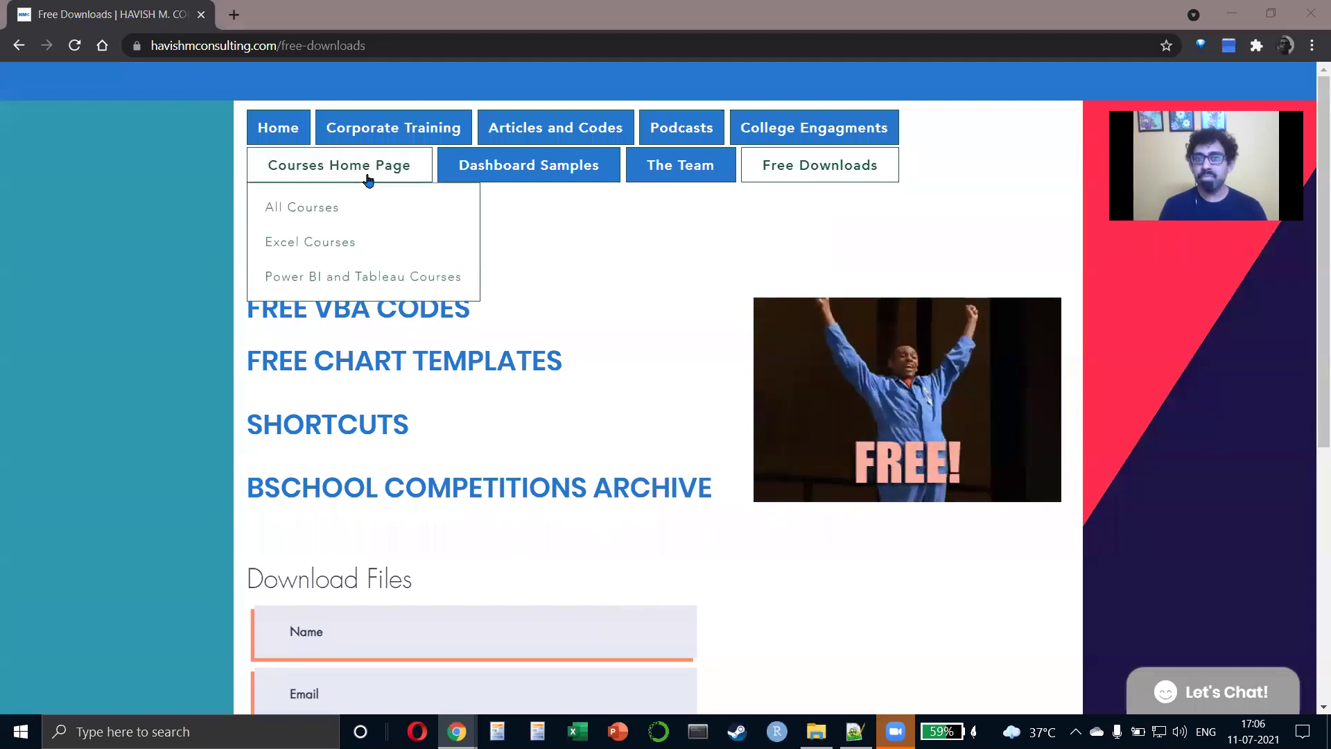
pyautogui.click(336, 212)
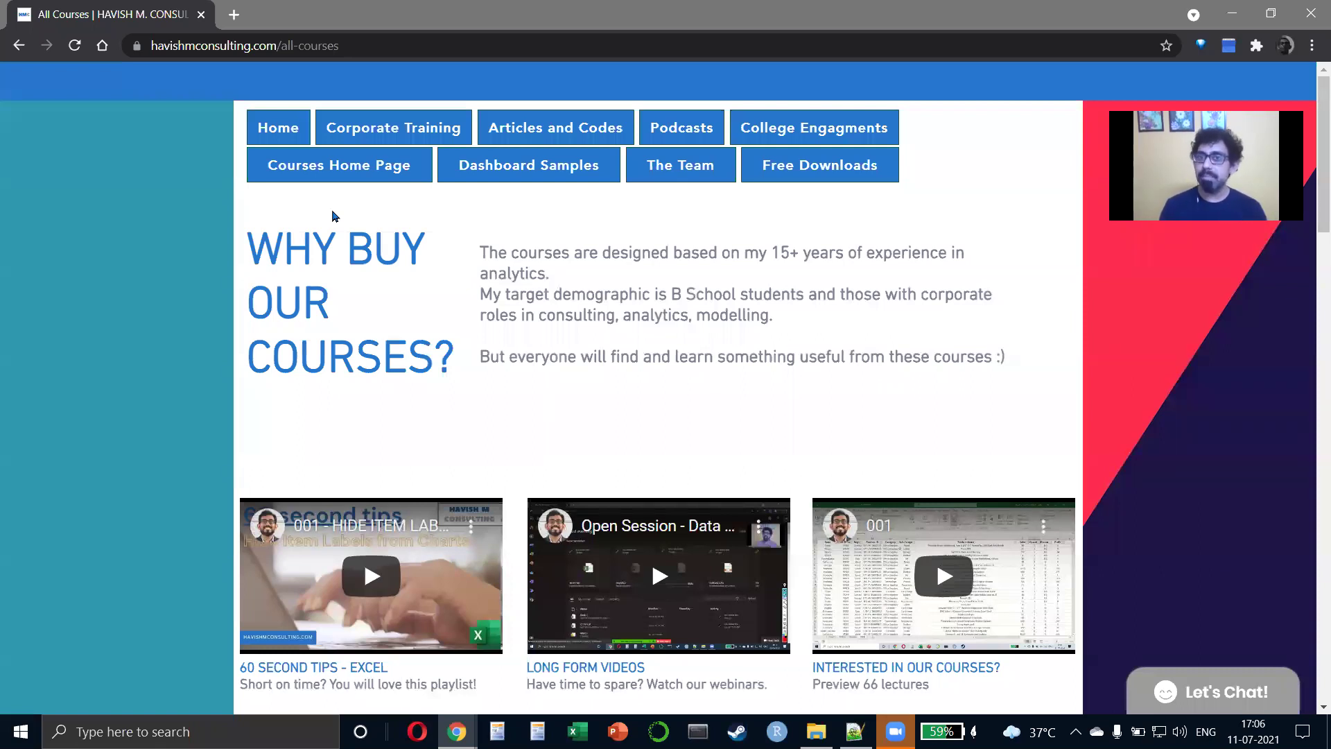
pyautogui.scroll(-8, 669, 446)
pyautogui.scroll(-2, 670, 446)
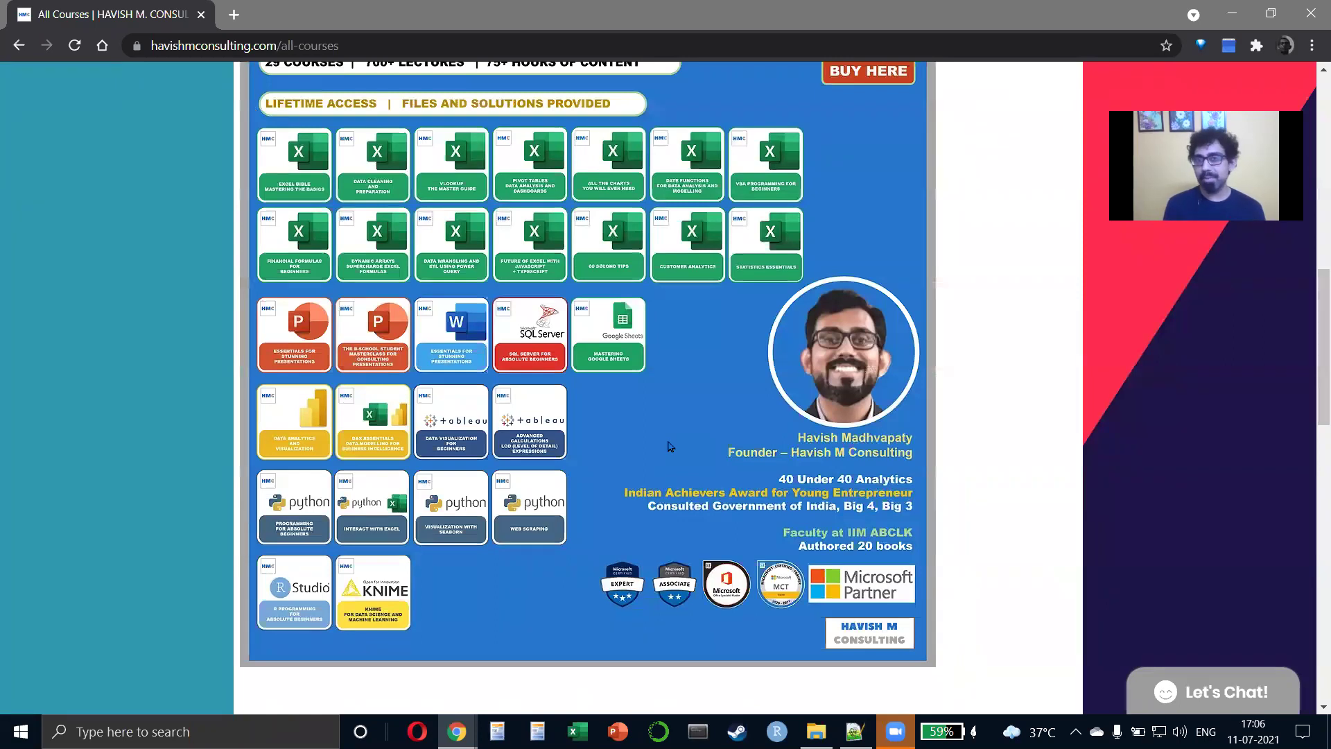
pyautogui.scroll(10, 671, 446)
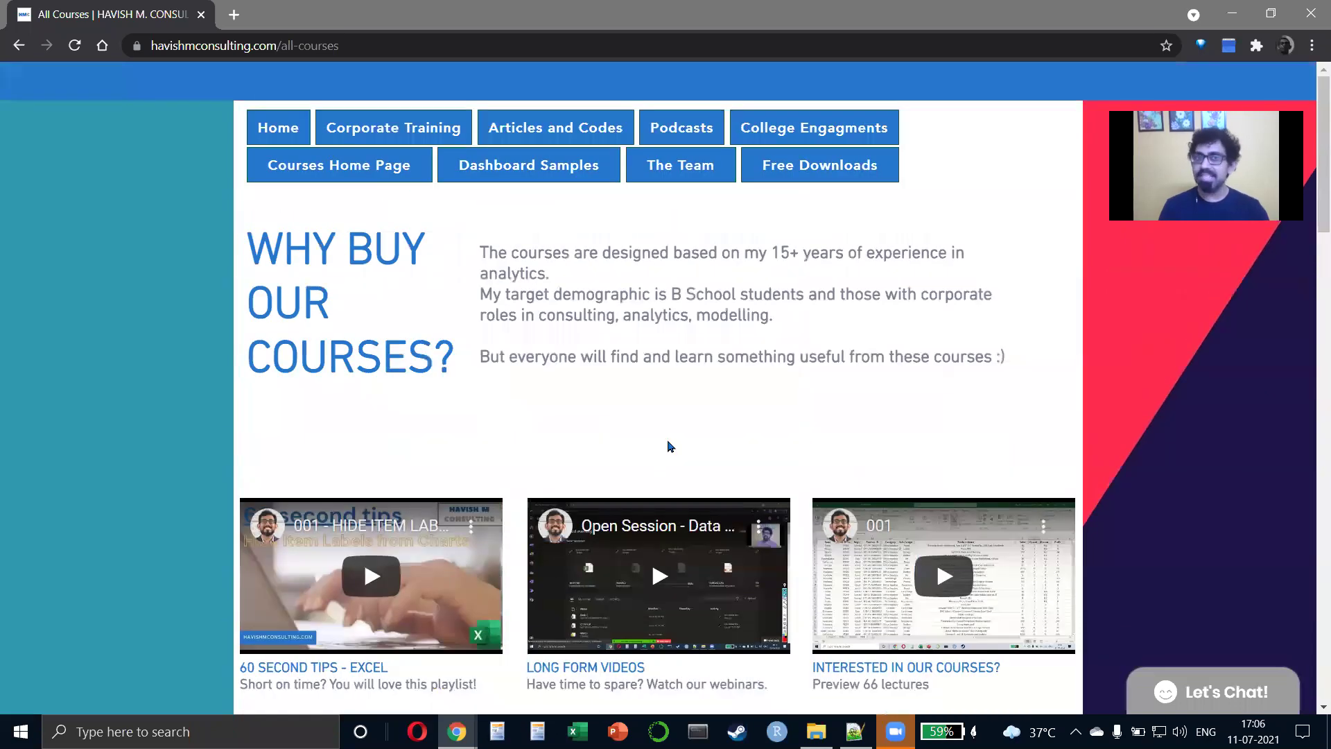
# Load YouTube and go to the instructor's channel by its URL.
pyautogui.click(298, 47)
pyautogui.write('yout')
pyautogui.press('Return')
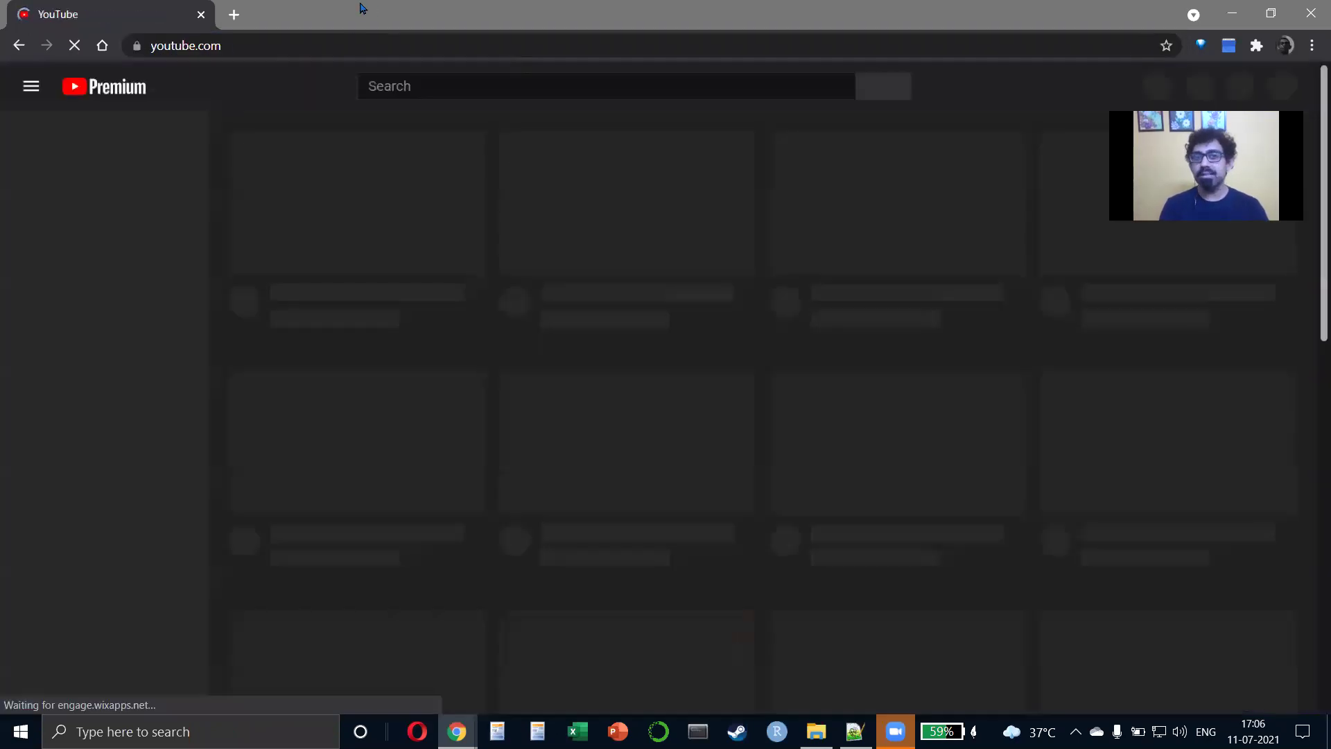
pyautogui.click(354, 39)
pyautogui.write('youtube.com/c/havishmadhvapaty')
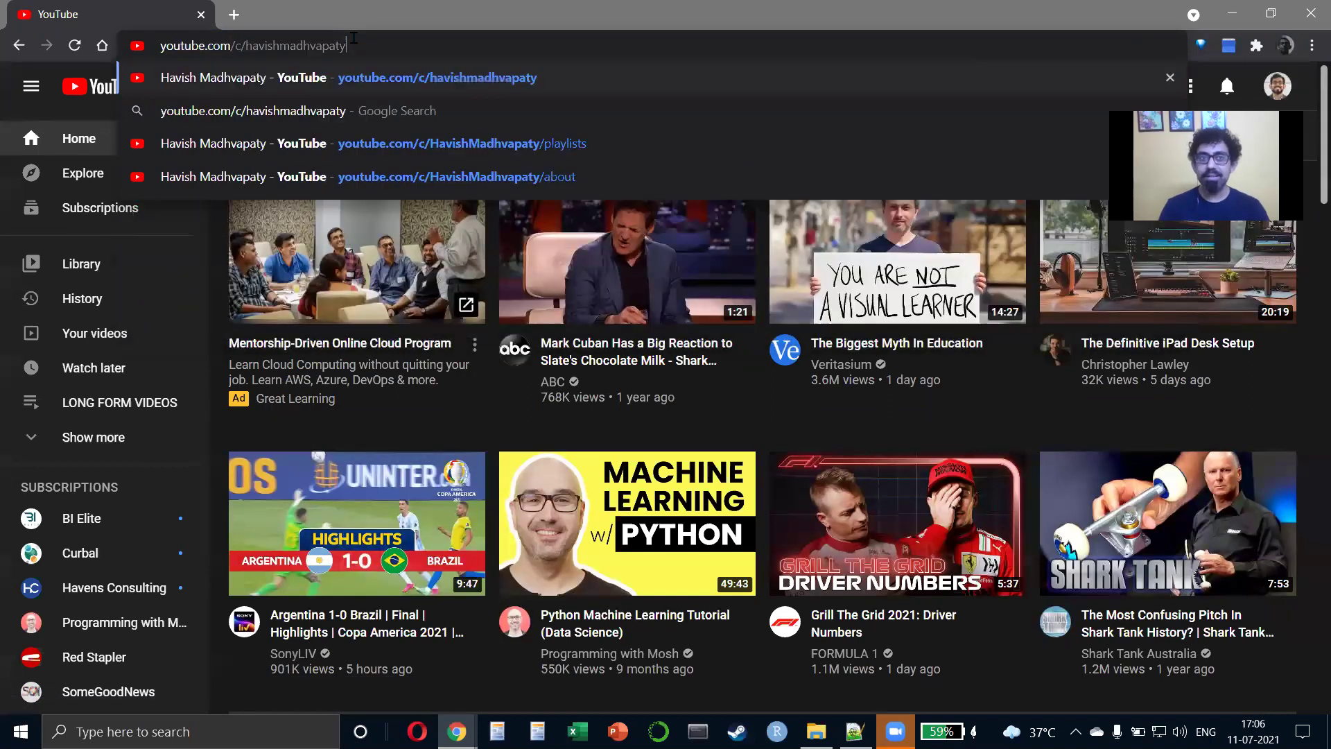
pyautogui.press('Return')
pyautogui.click(353, 40)
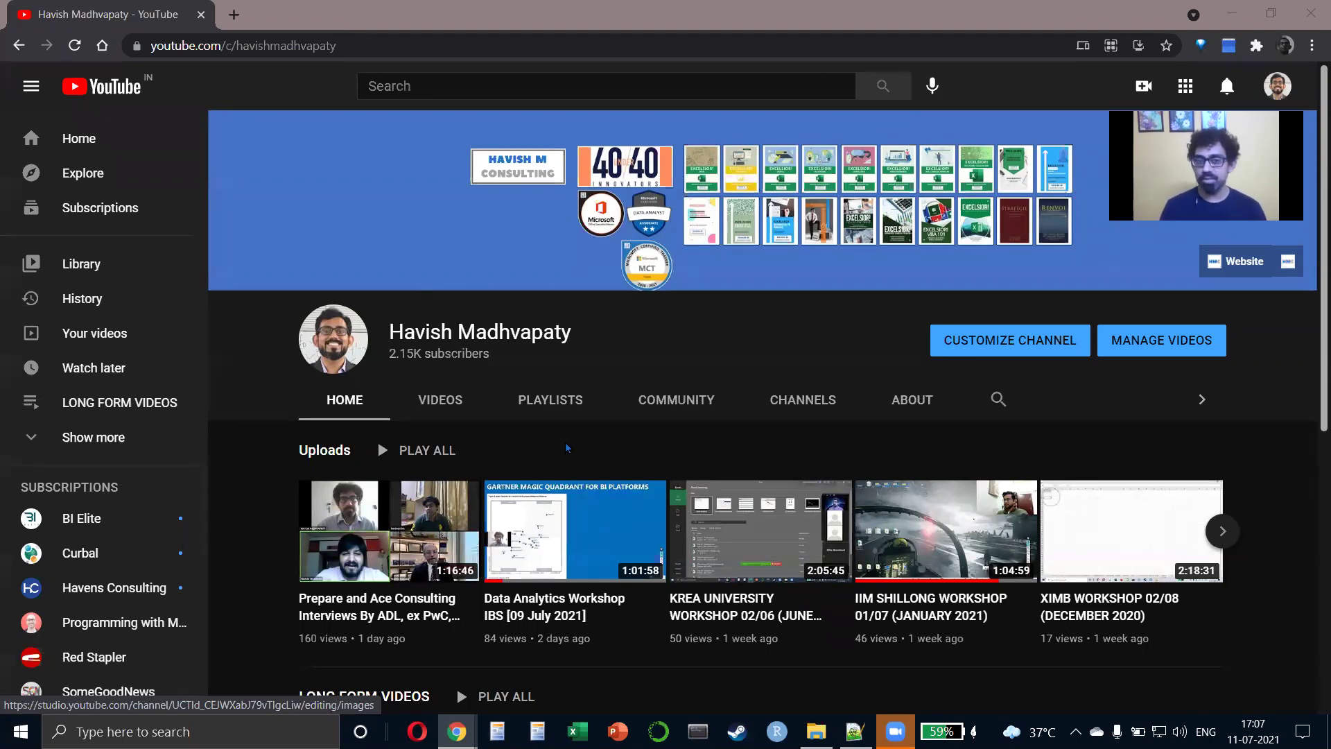
# Show the channel's full Videos list, scroll through the uploads and back up.
pyautogui.click(460, 400)
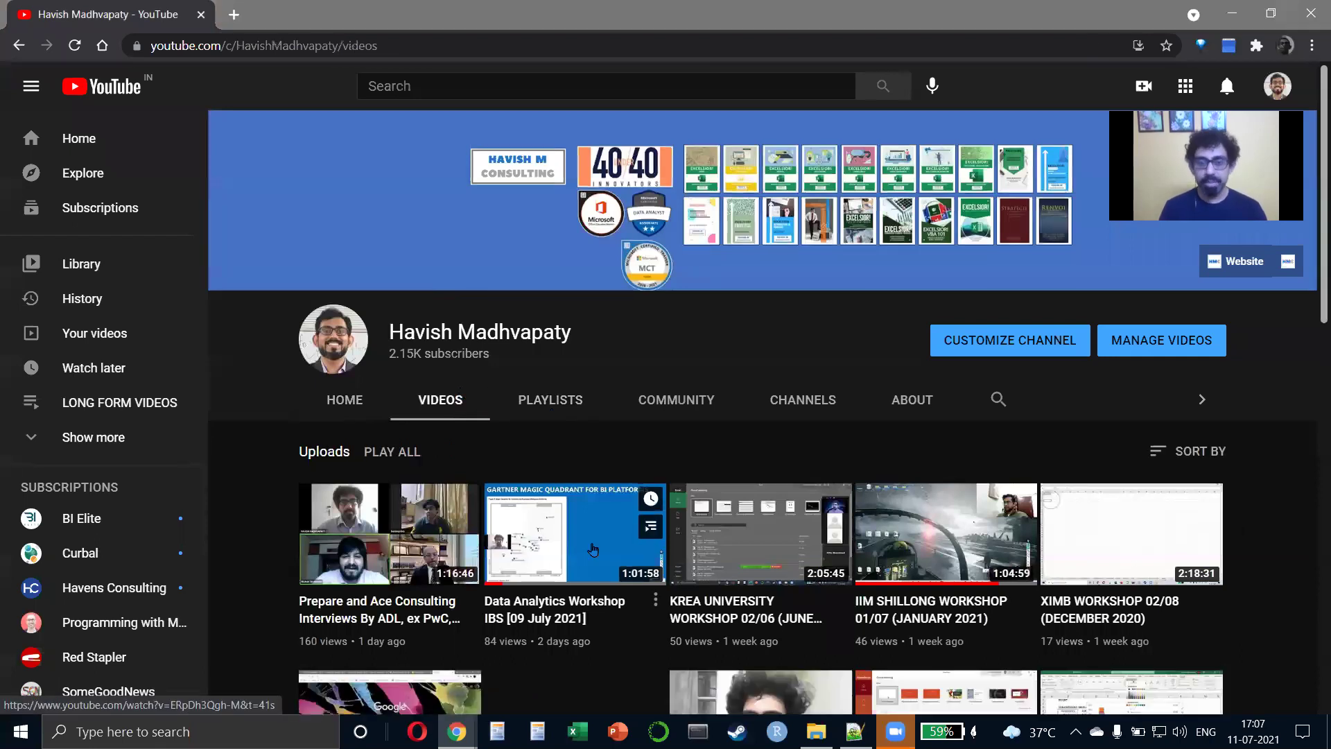
pyautogui.scroll(-5, 592, 549)
pyautogui.scroll(-8, 593, 550)
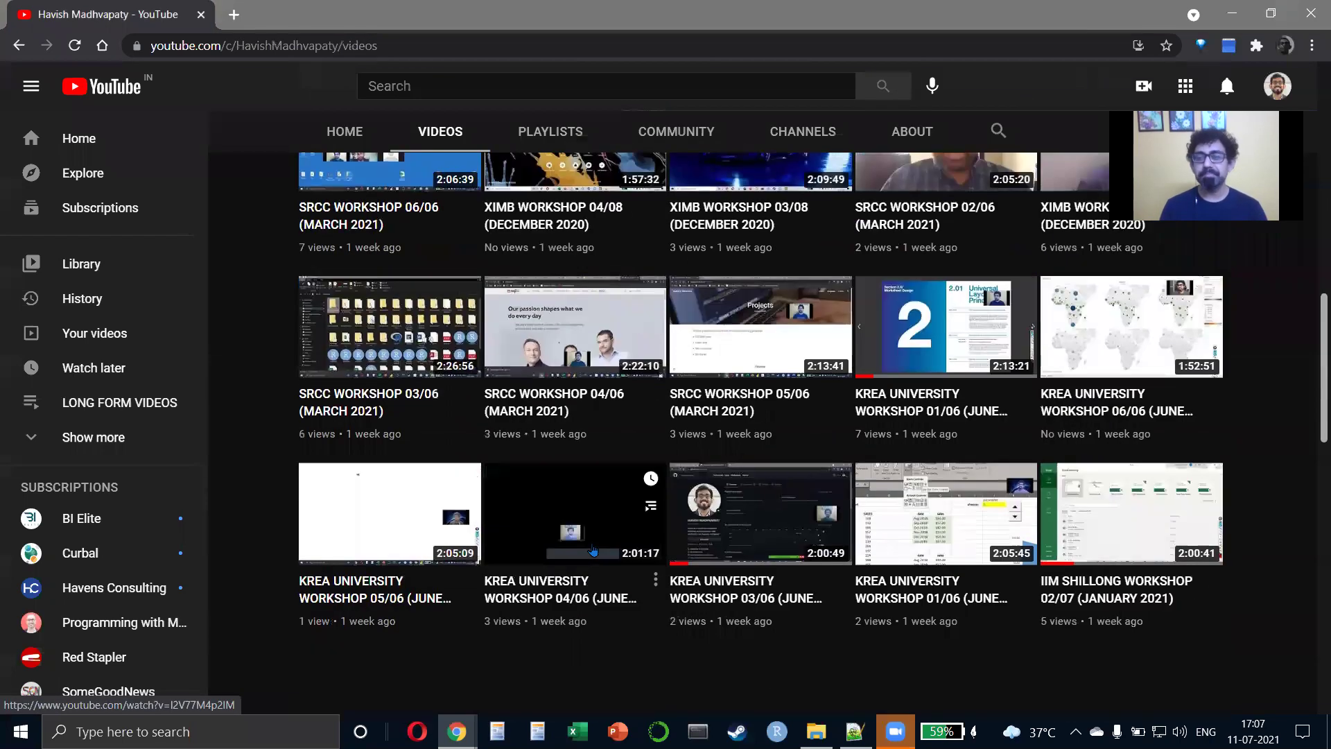
pyautogui.scroll(-6, 592, 550)
pyautogui.scroll(20, 593, 549)
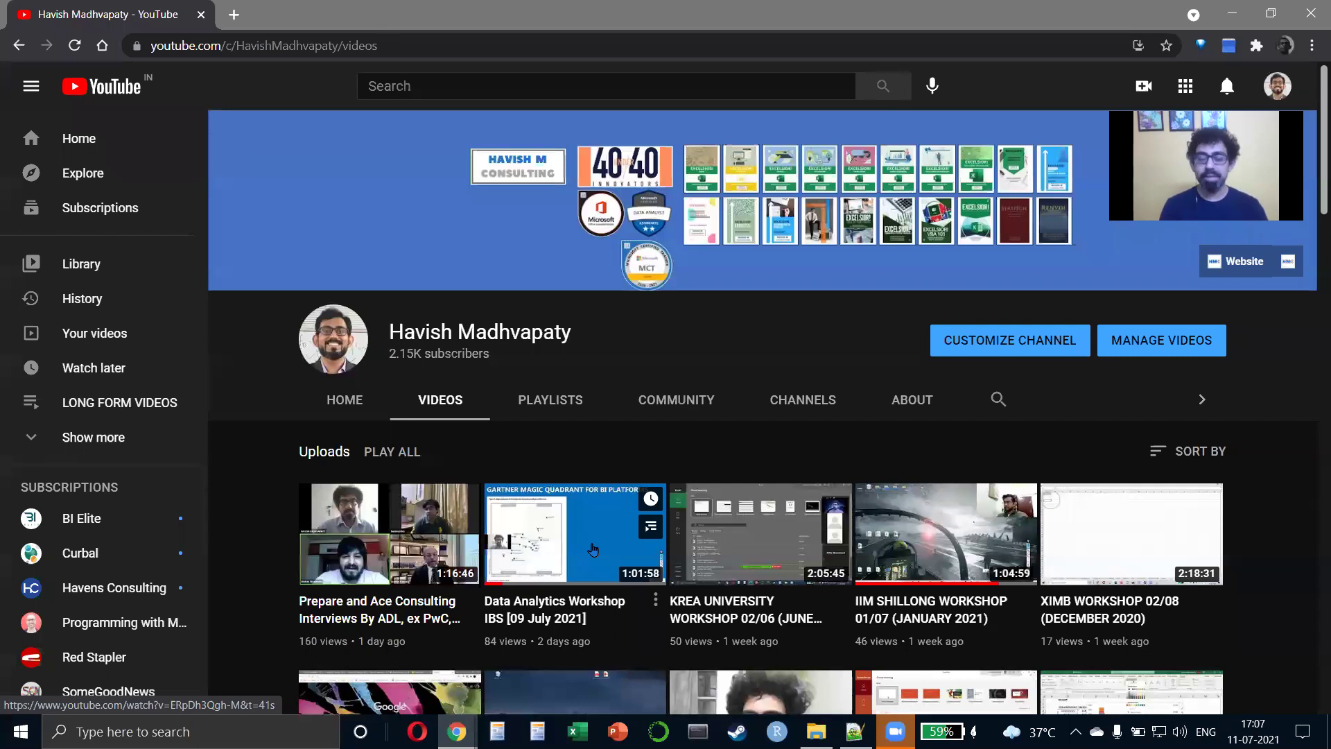
pyautogui.hotkey('alt', 'Tab')
pyautogui.hotkey('alt', 'Tab')
pyautogui.hotkey('alt', 'Tab')
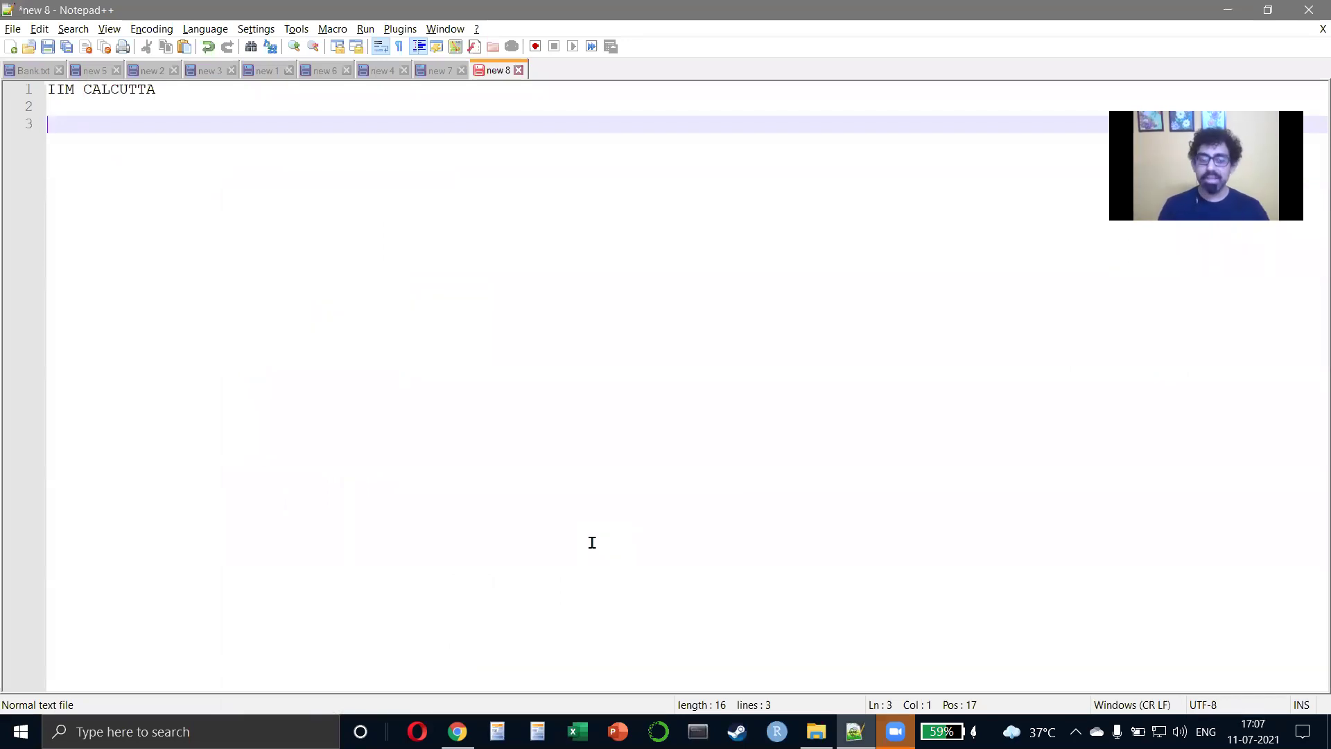
# Type the heading 'Basics of everything related to Excel'.
pyautogui.write('Basics of ')
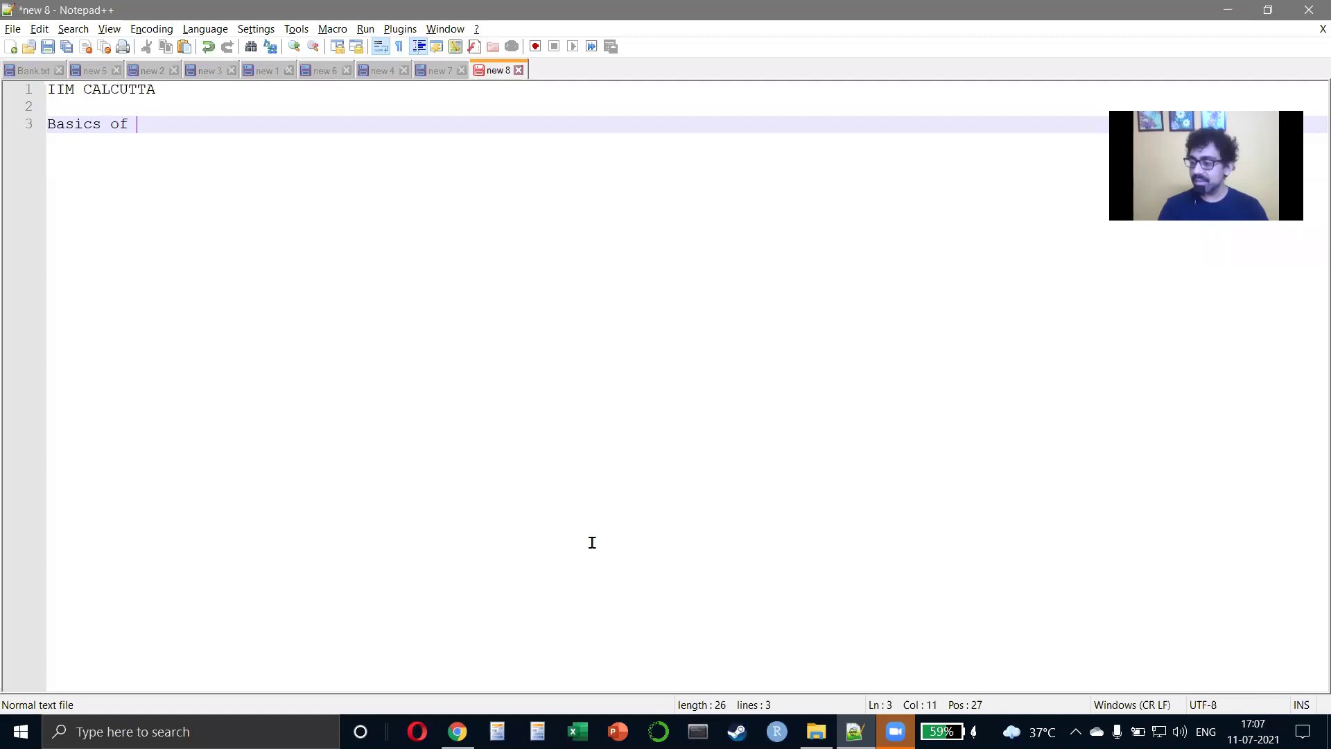
pyautogui.write('Excel')
pyautogui.press('Return')
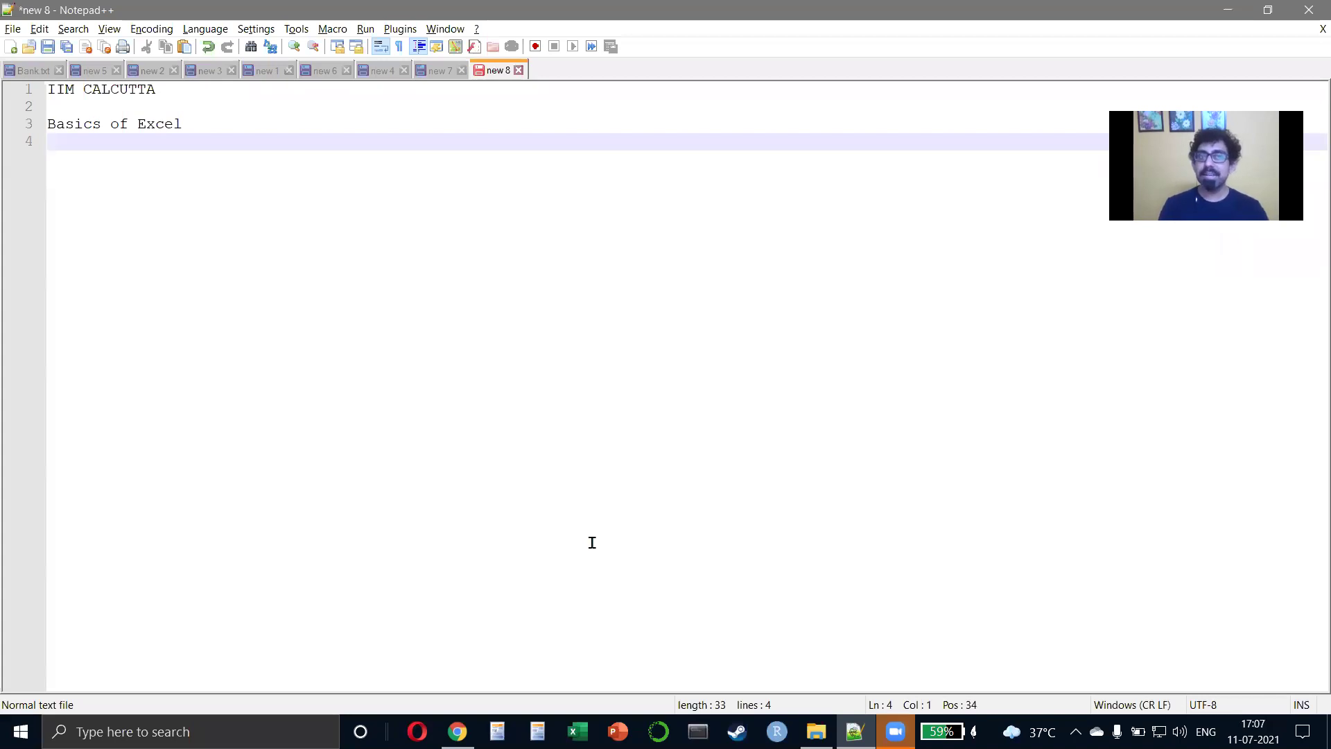
pyautogui.press('Left')
pyautogui.hotkey('ctrl', 'Left')
pyautogui.write('everything related to')
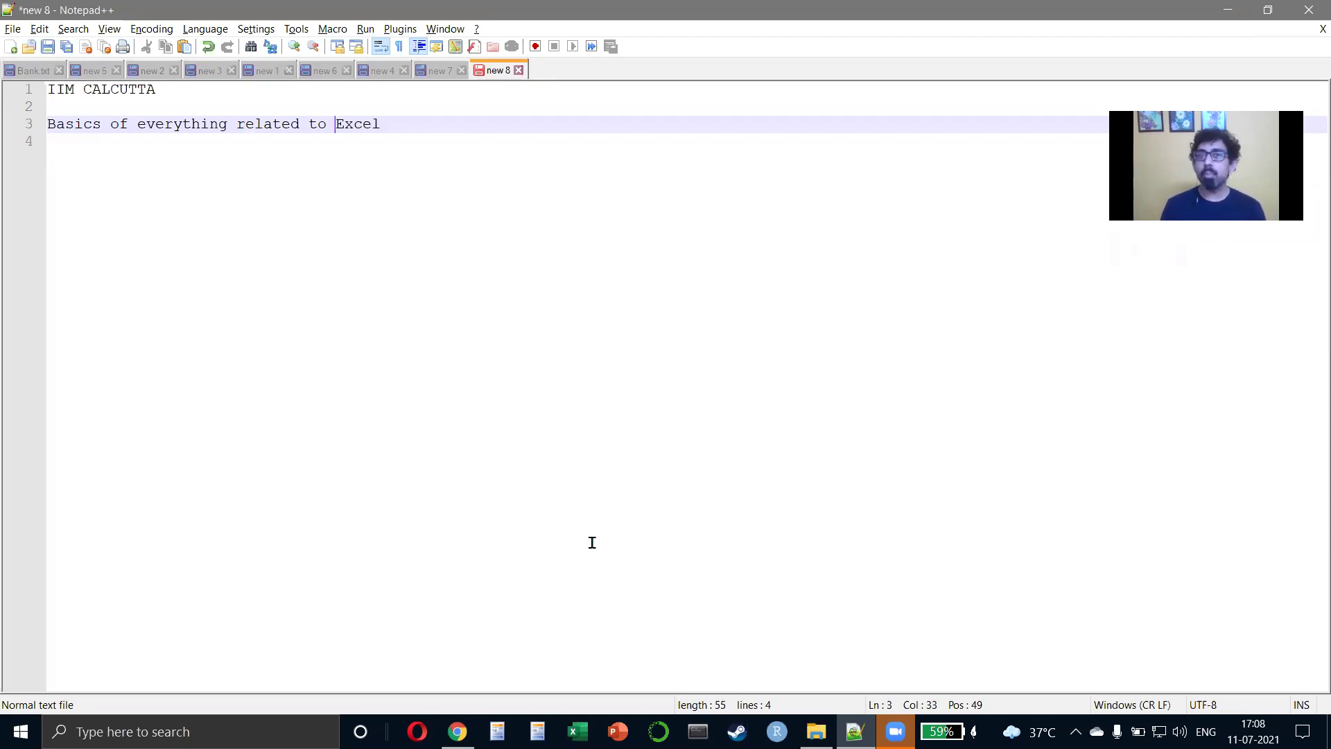
pyautogui.hotkey('ctrl', 'Left')
pyautogui.hotkey('ctrl', 'Left')
pyautogui.hotkey('ctrl', 'Right')
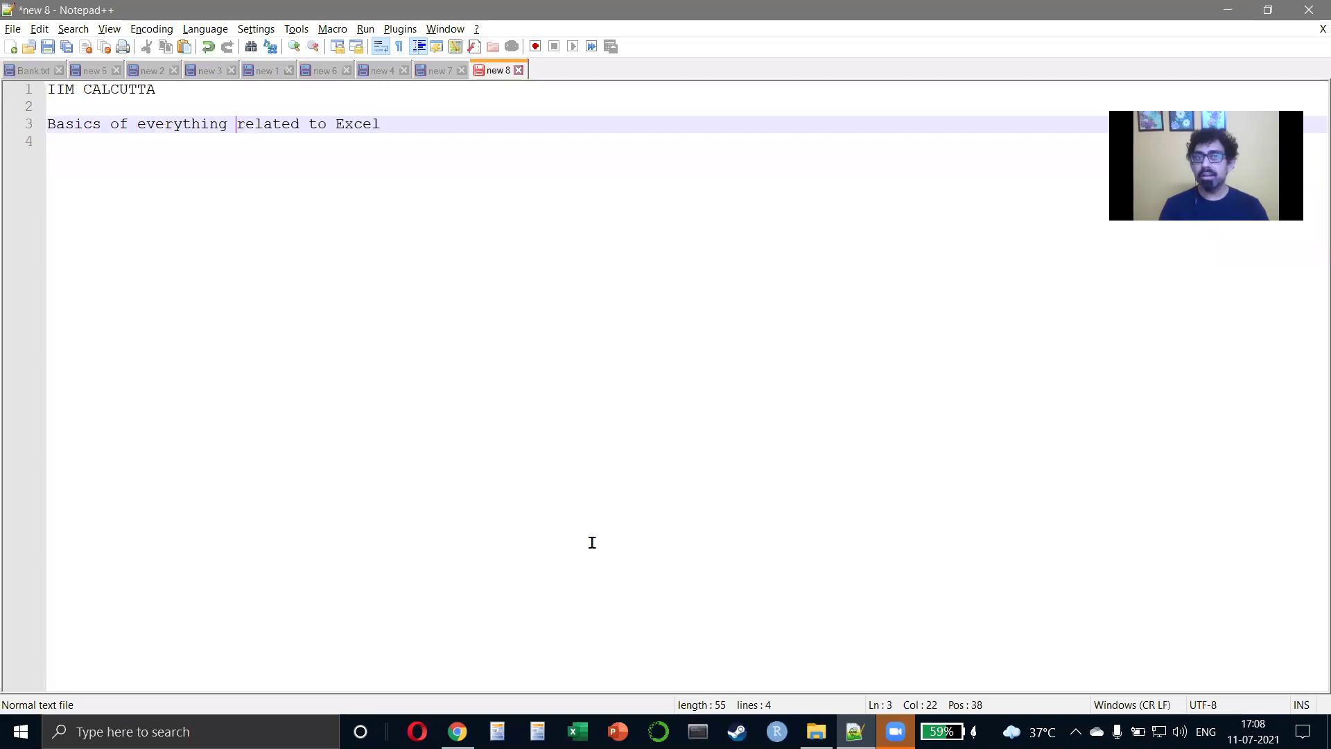
pyautogui.hotkey('ctrl', 'shift', 'Left')
pyautogui.hotkey('ctrl', 'shift', 'Left')
pyautogui.hotkey('shift', 'Right')
pyautogui.hotkey('shift', 'Right')
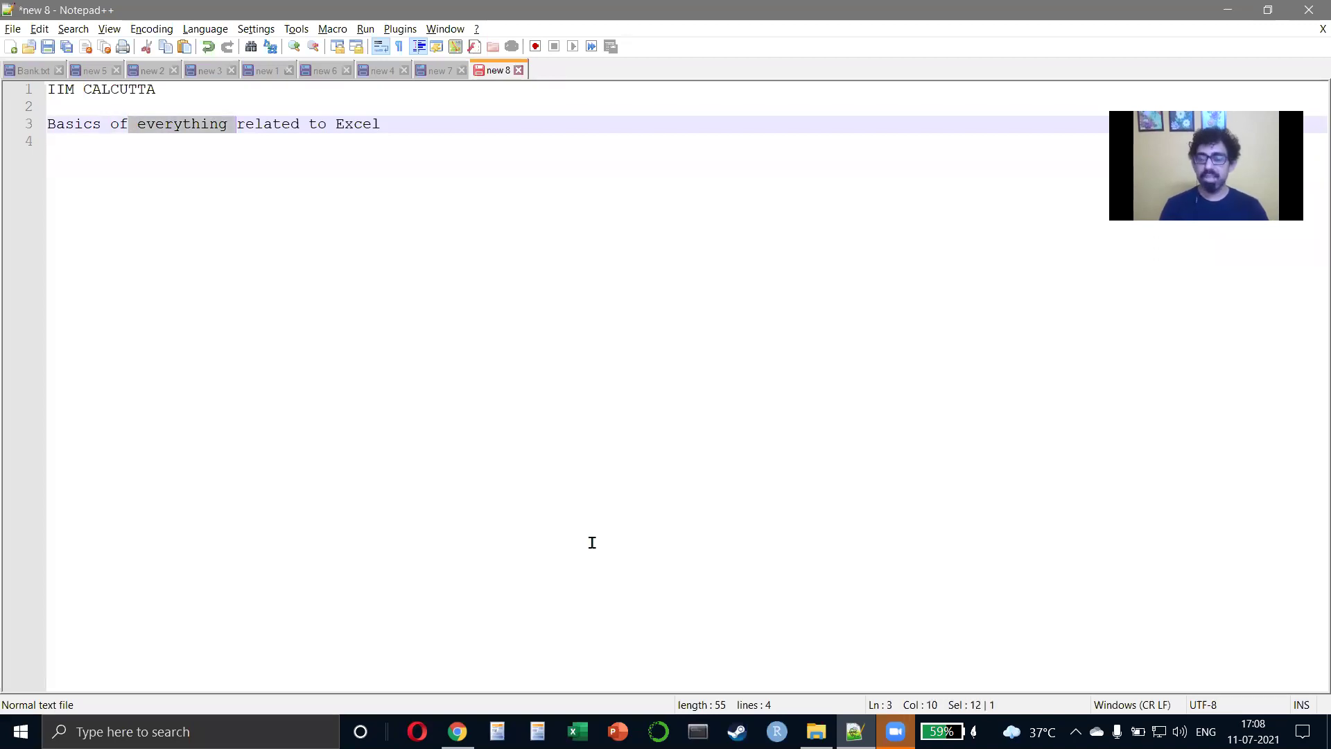
pyautogui.press('Down')
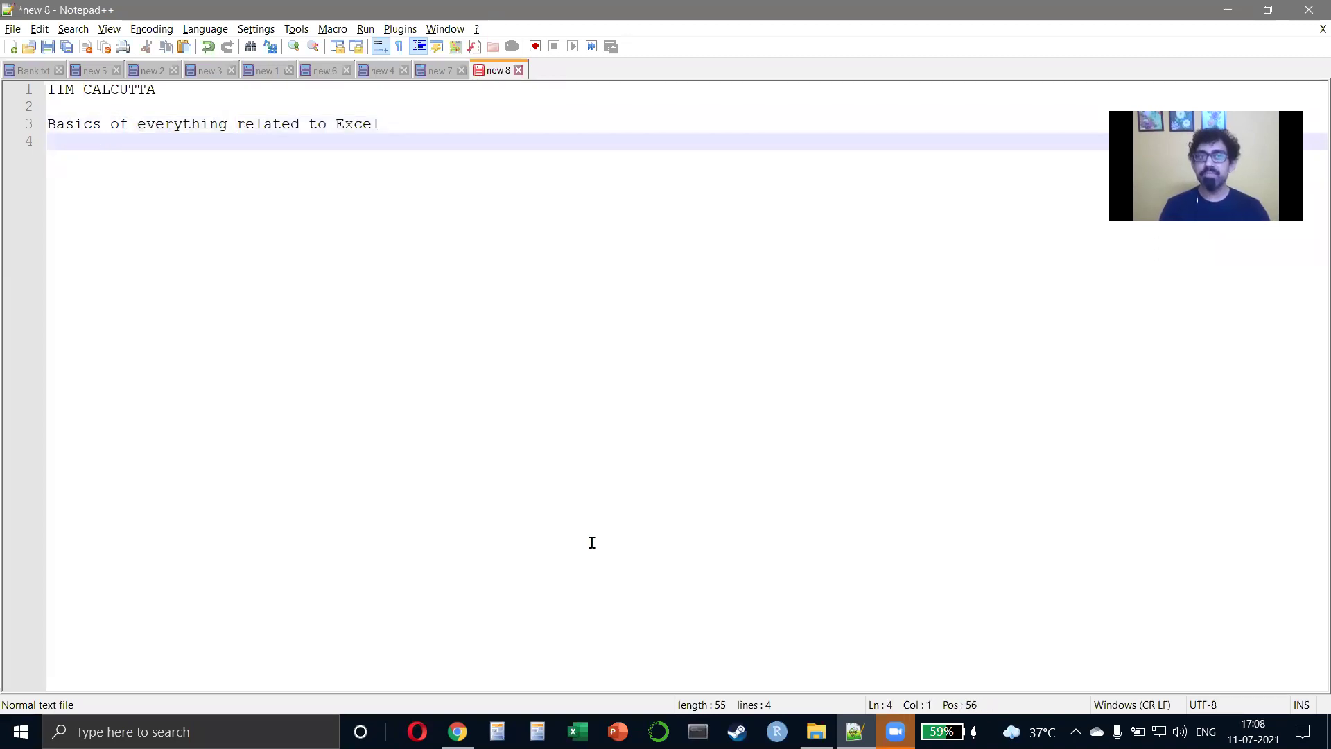
# Start a 'components:' list with 'formulas and functions' and 'visual basic for applications'.
pyautogui.press('Return')
pyautogui.write('components')
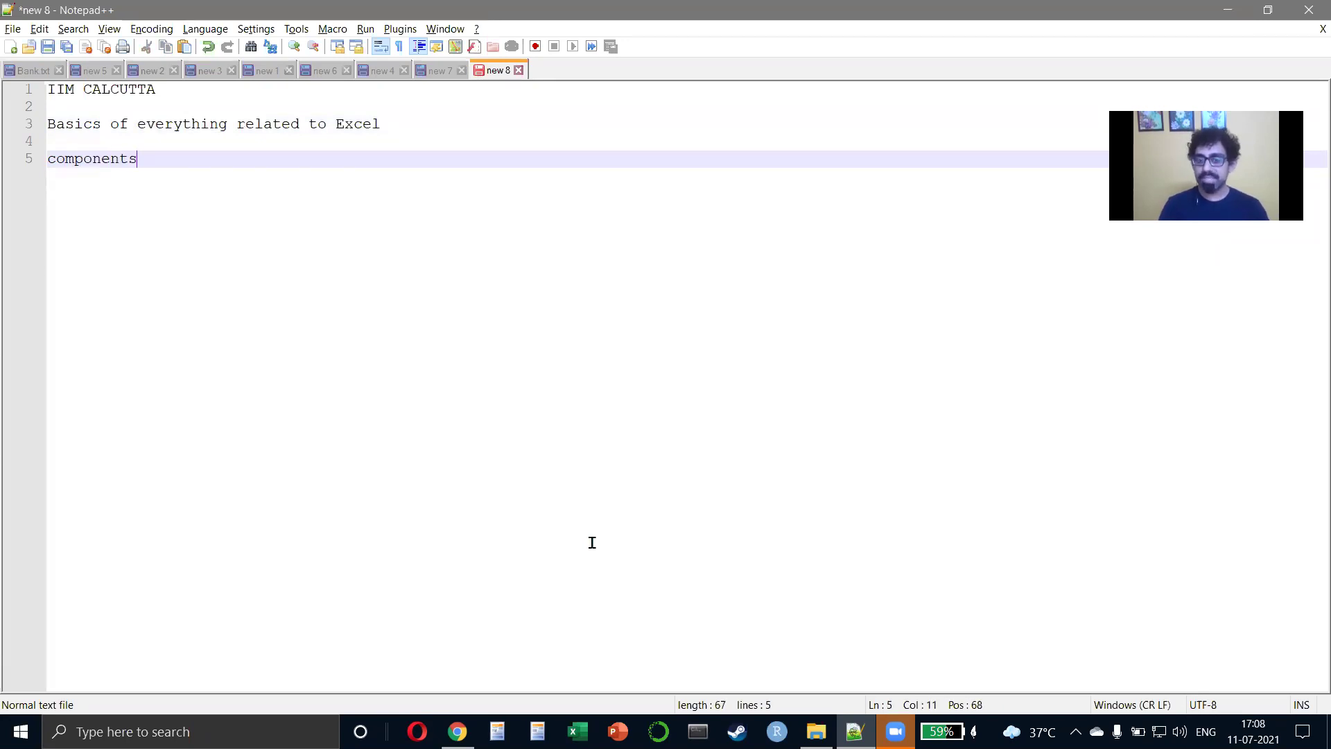
pyautogui.write(':')
pyautogui.press('Return')
pyautogui.write('fo')
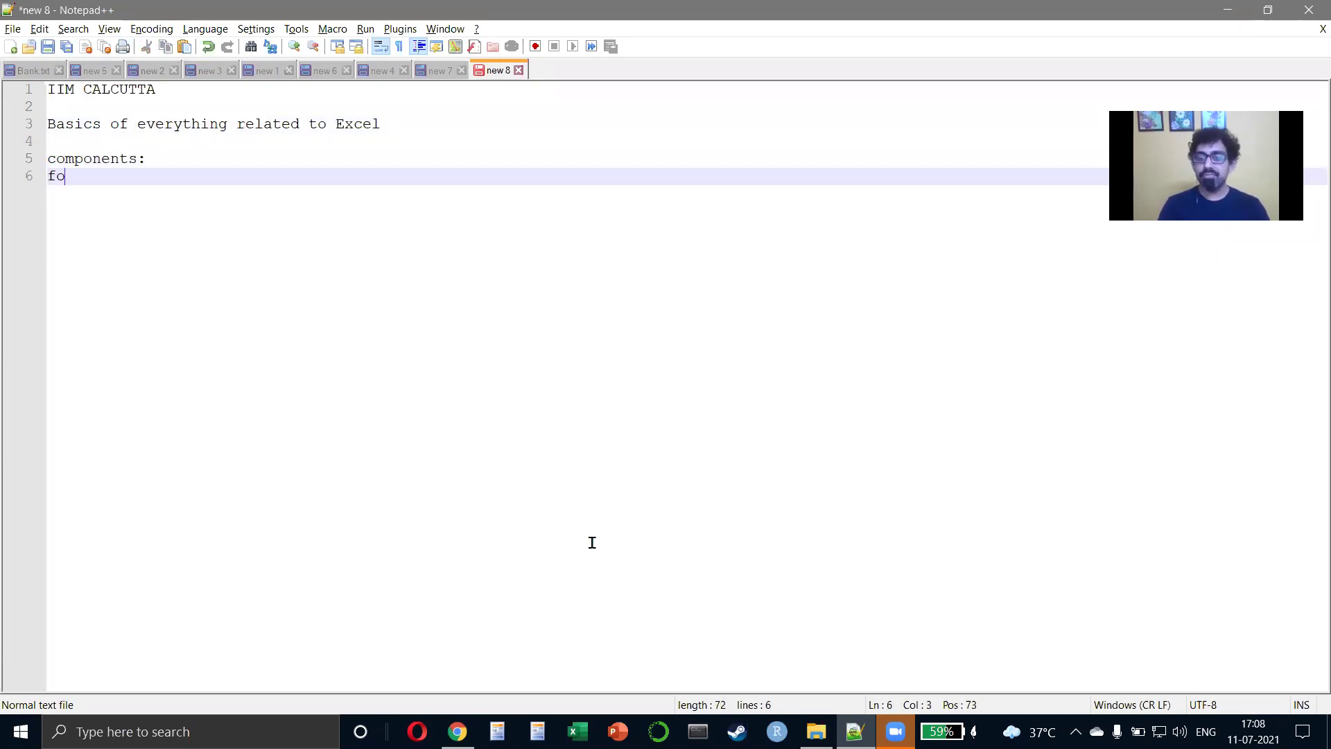
pyautogui.write('rmulas and functions')
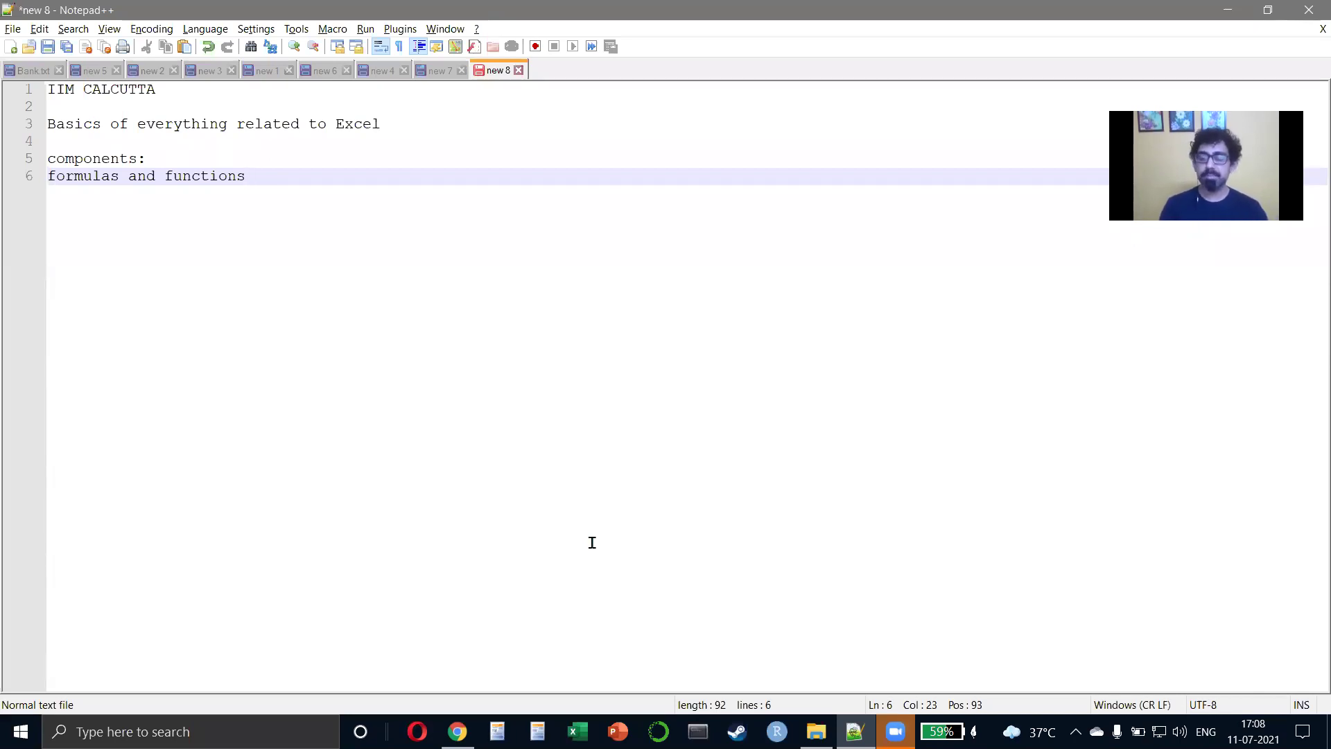
pyautogui.press('Return')
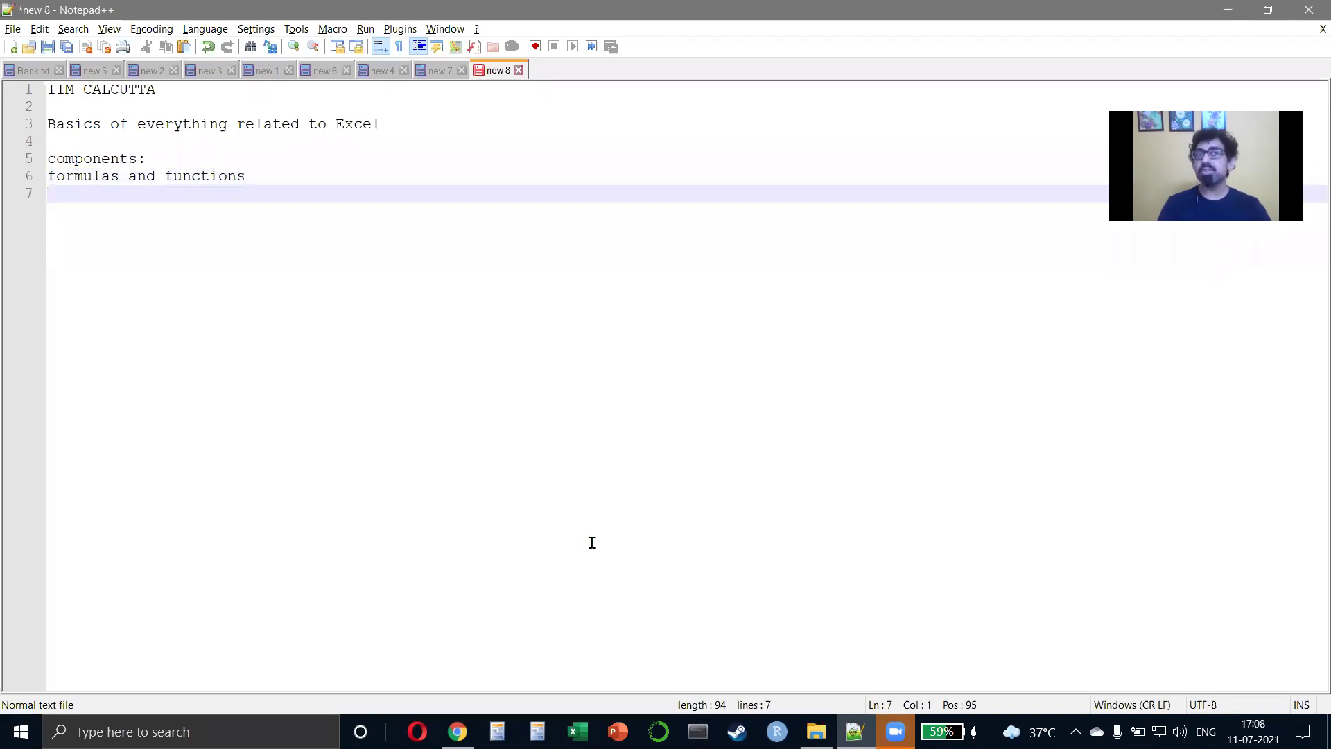
pyautogui.write('vba')
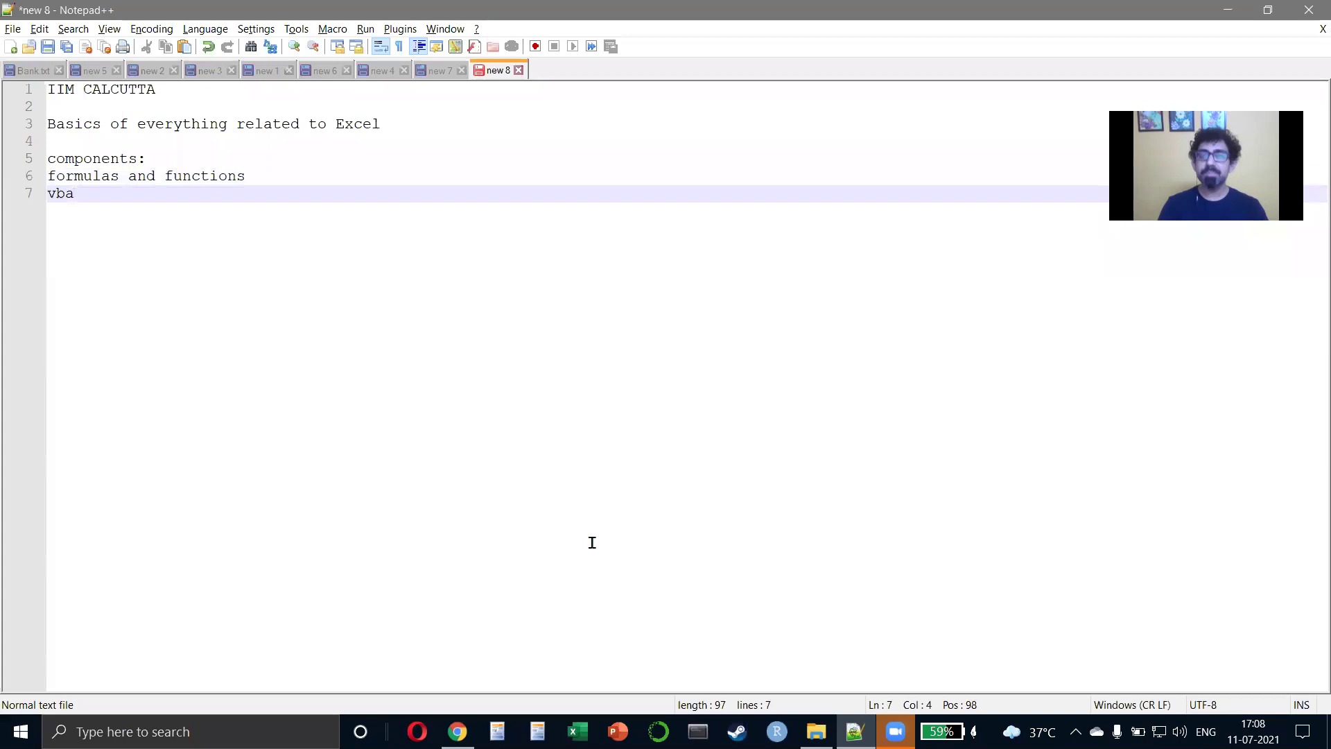
pyautogui.press('Return')
pyautogui.press('BackSpace')
pyautogui.press('BackSpace')
pyautogui.press('BackSpace')
pyautogui.write('isual basic of')
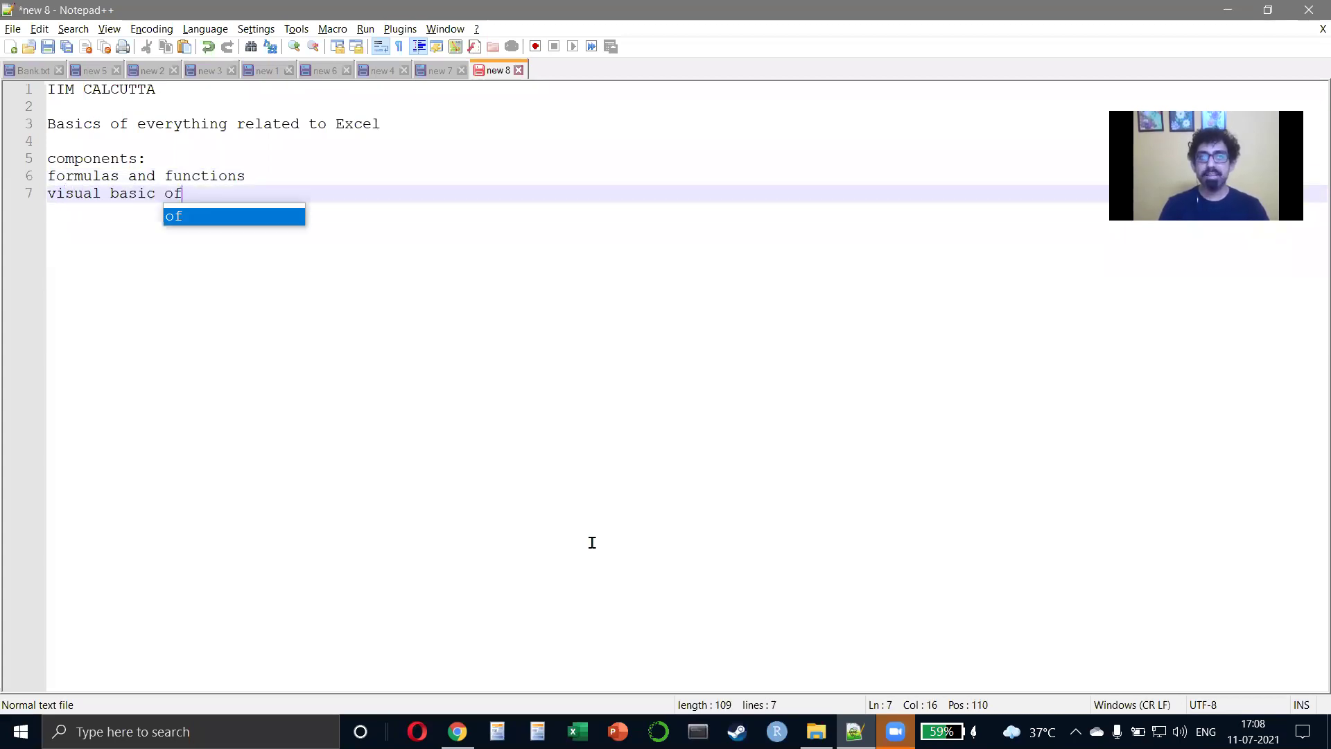
pyautogui.press('BackSpace')
pyautogui.press('BackSpace')
pyautogui.write('for applications')
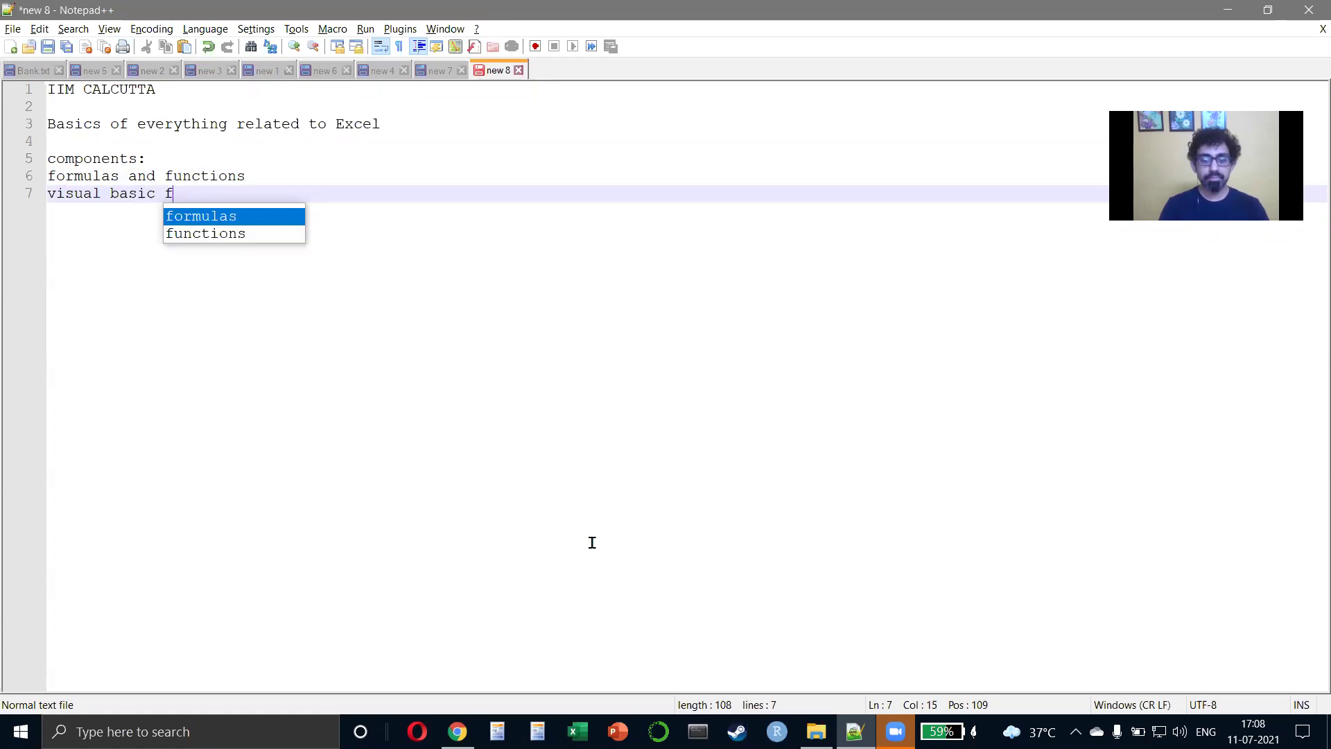
pyautogui.press('Return')
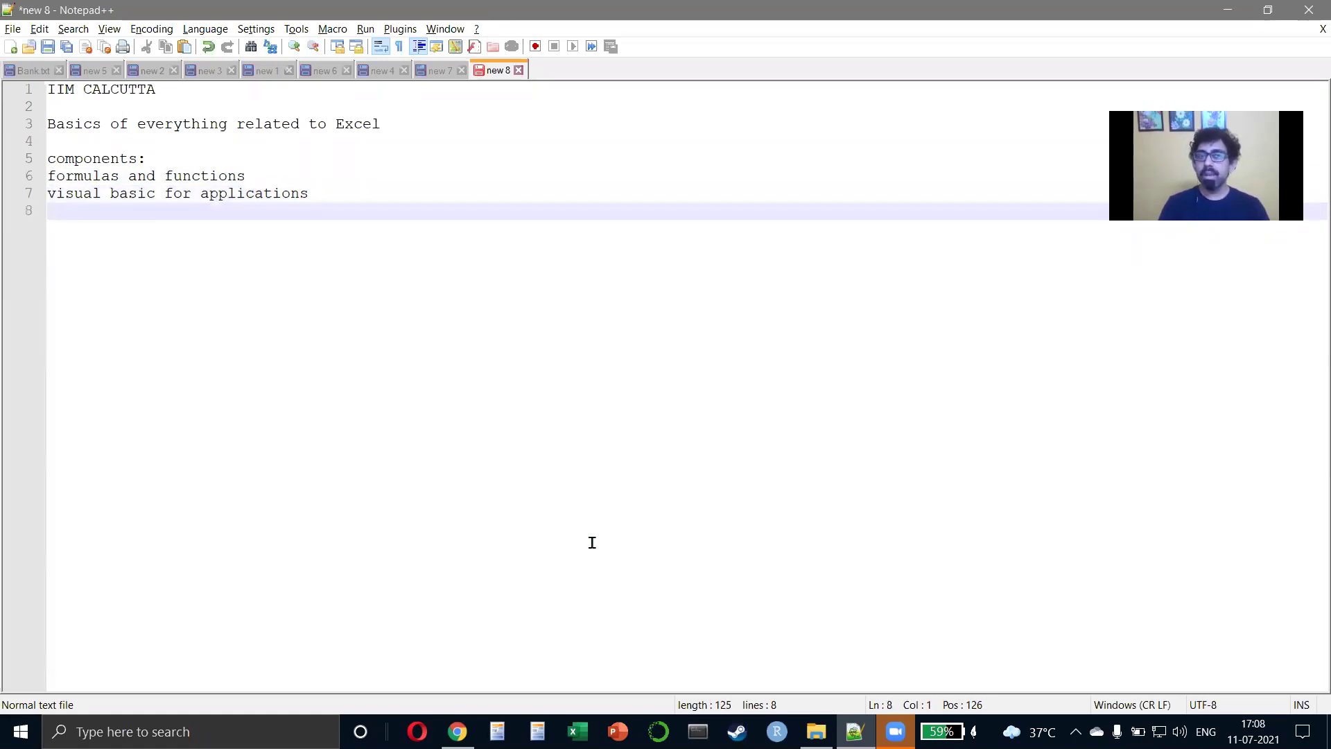
# Add 'power query - M language' and 'power pivot - DAX language', and prefix the visual basic line with 'VBA'.
pyautogui.write('power query')
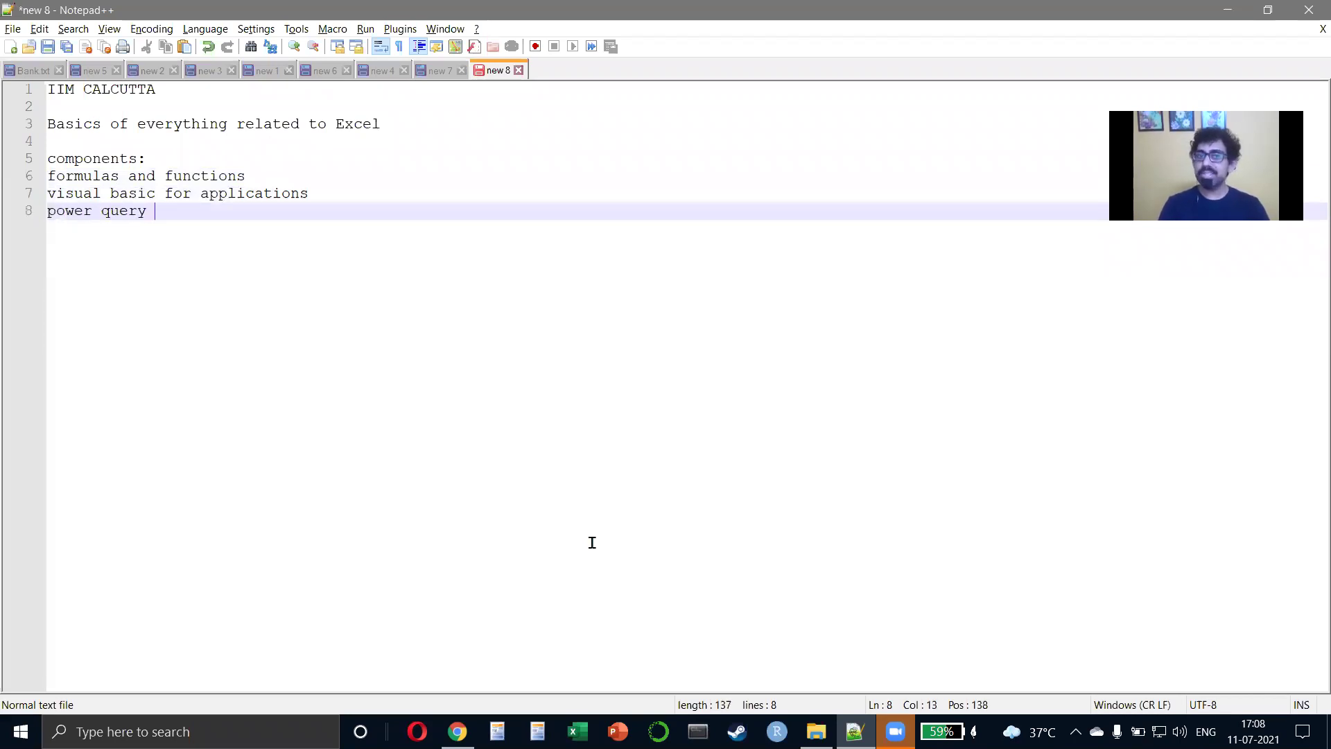
pyautogui.write(' - language')
pyautogui.hotkey('ctrl', 'Left')
pyautogui.write('M')
pyautogui.press('End')
pyautogui.press('Return')
pyautogui.write('power pivot ')
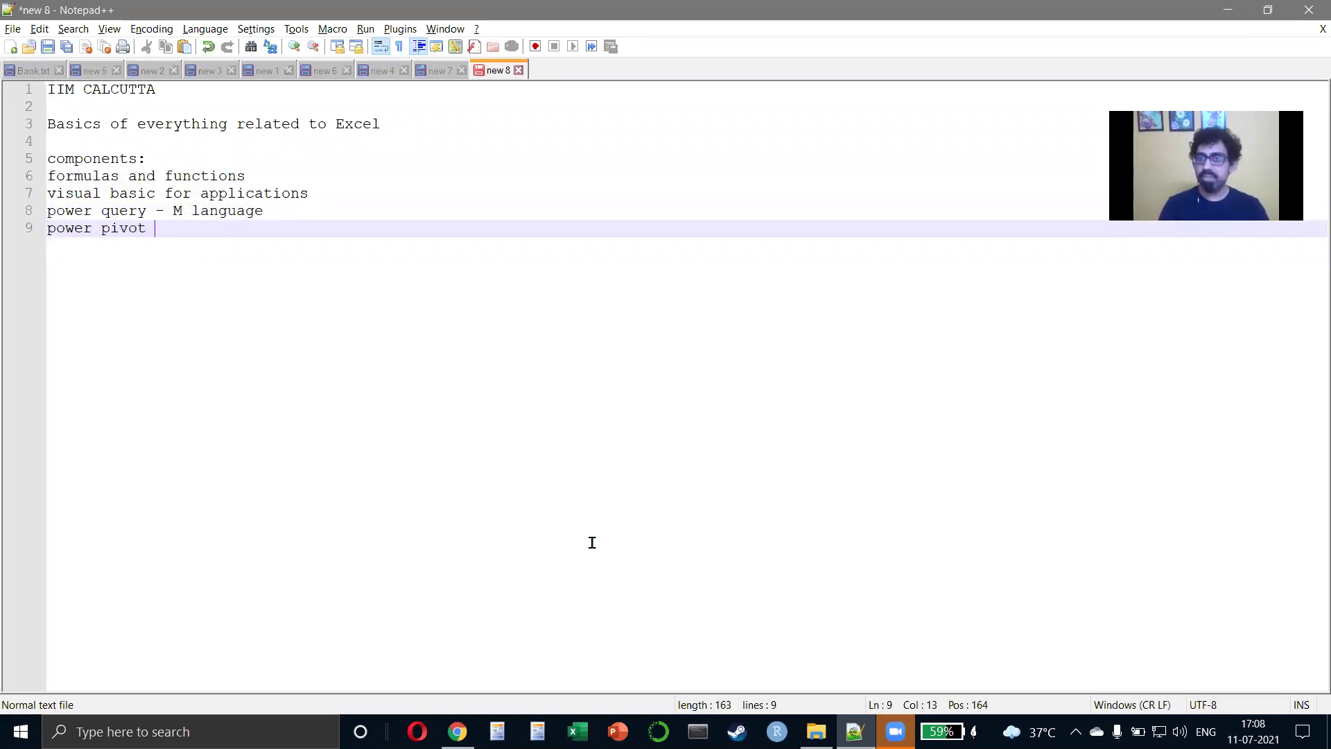
pyautogui.write('- D')
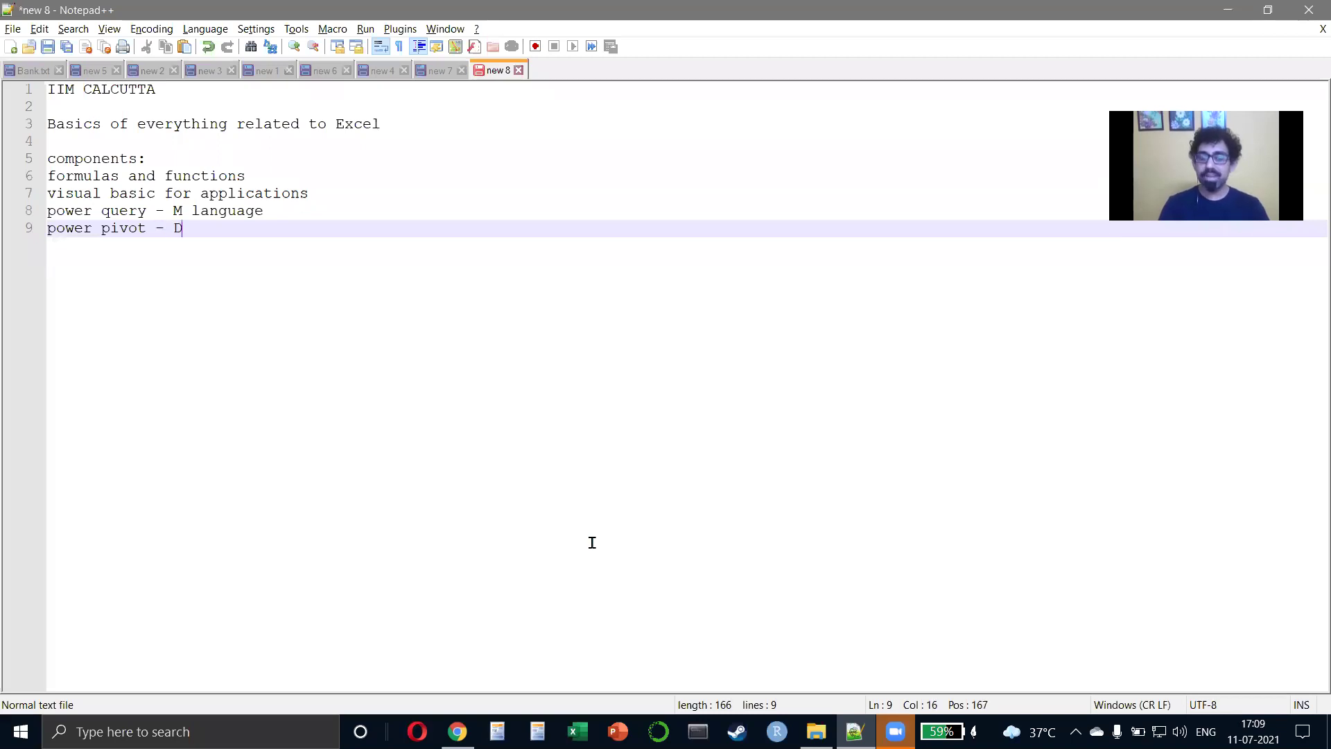
pyautogui.write('AX language')
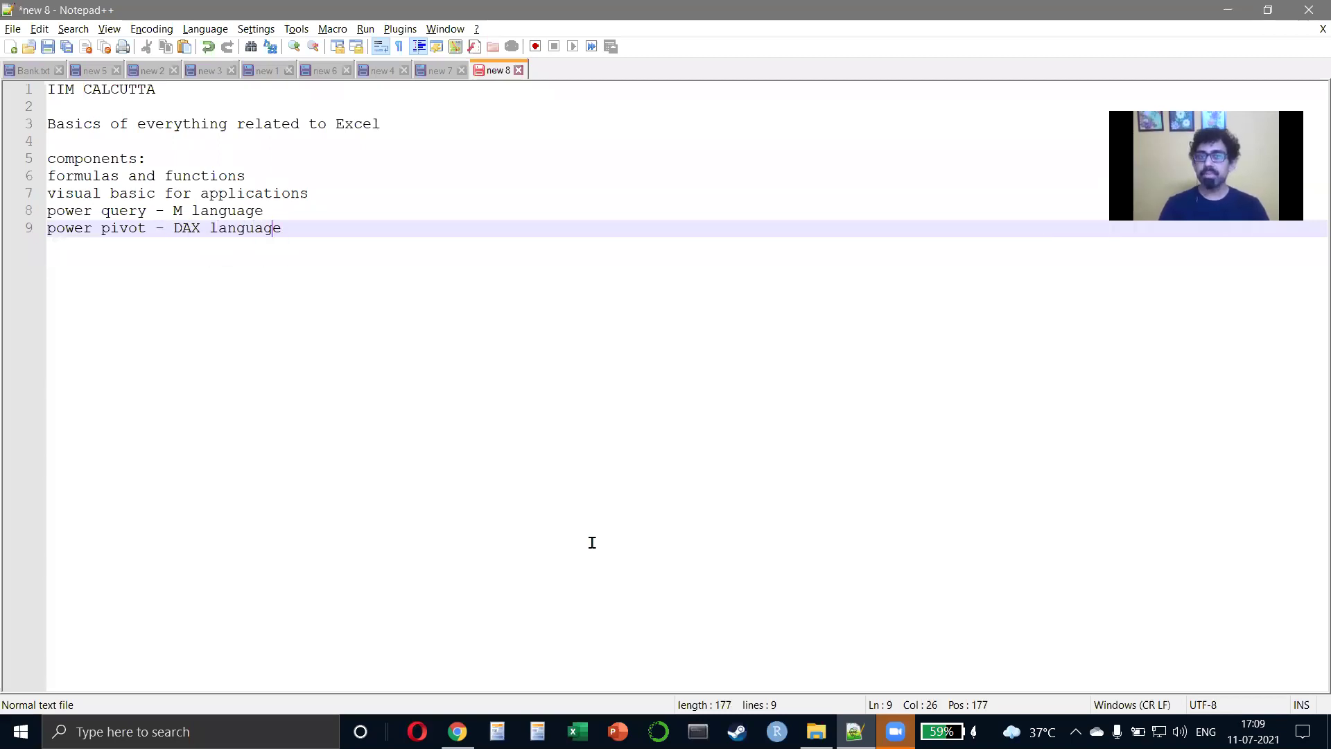
pyautogui.press('Up')
pyautogui.hotkey('ctrl', 'Left')
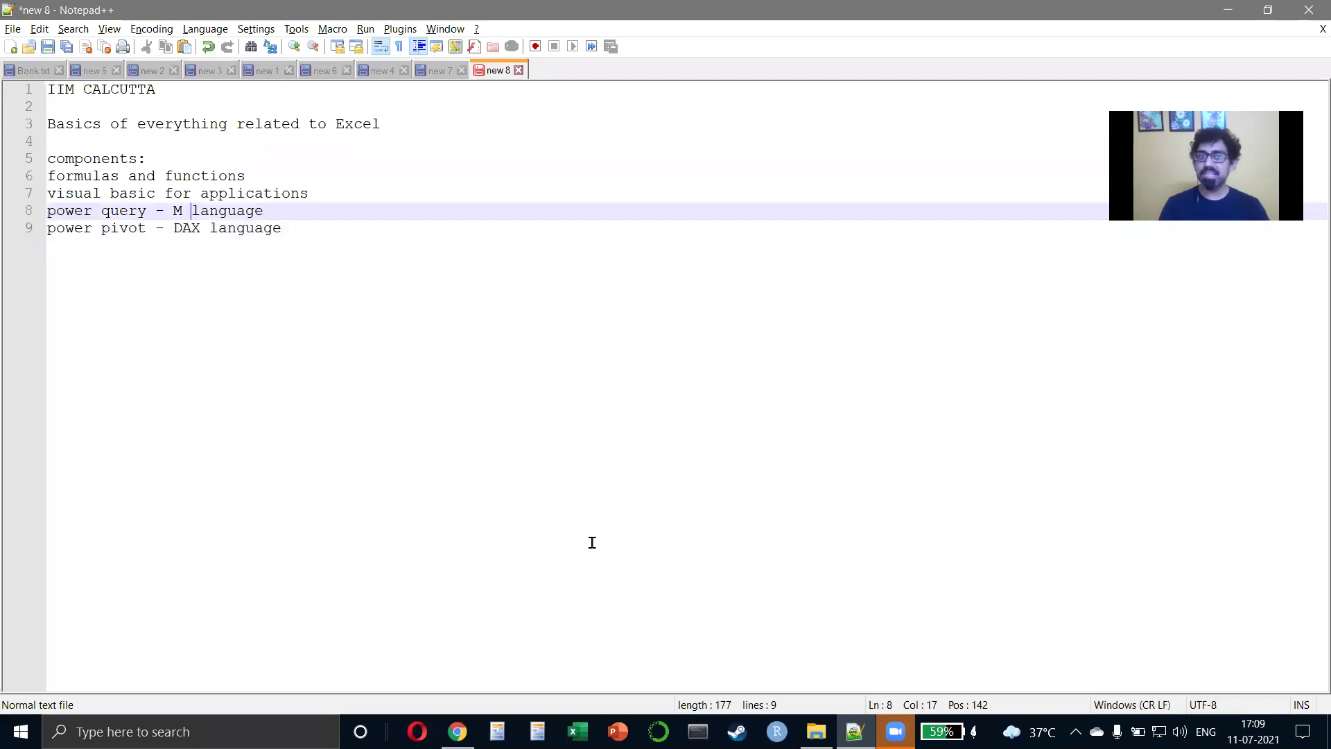
pyautogui.press('Down')
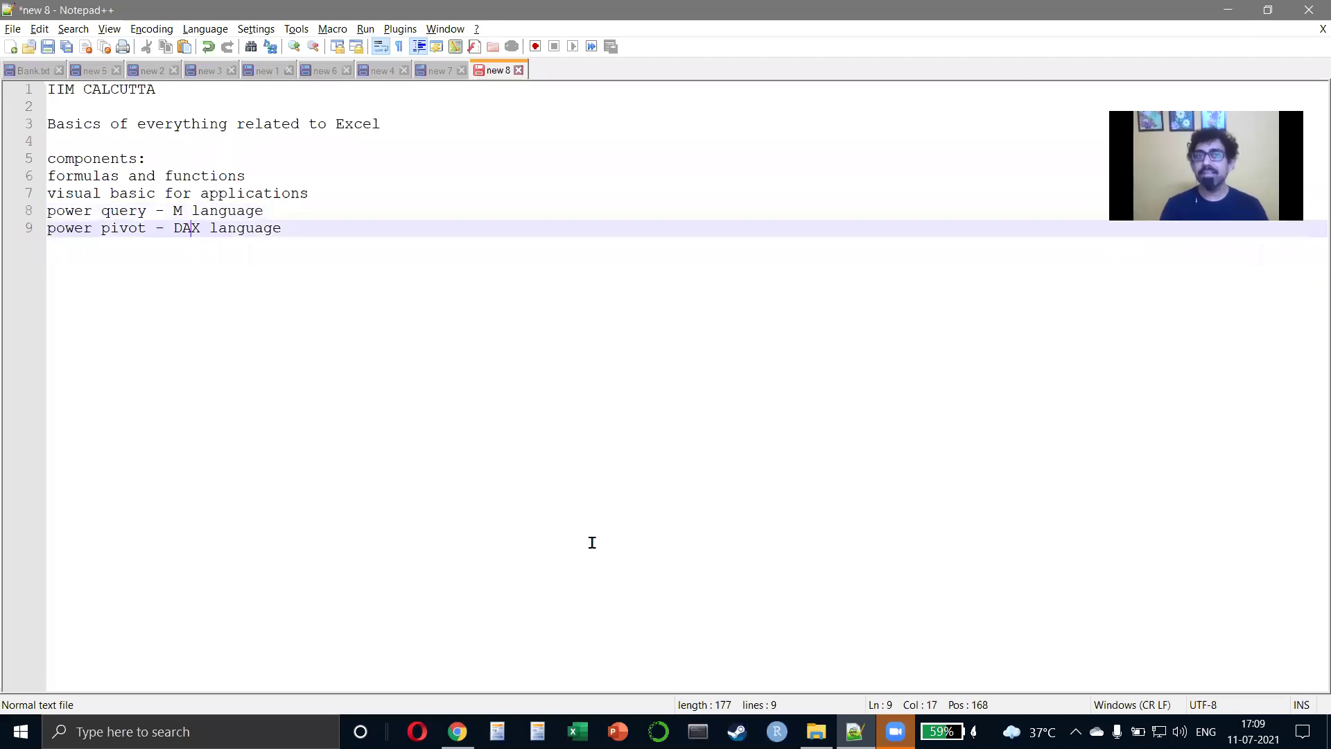
pyautogui.hotkey('ctrl', 'shift', 'Left')
pyautogui.press('Up')
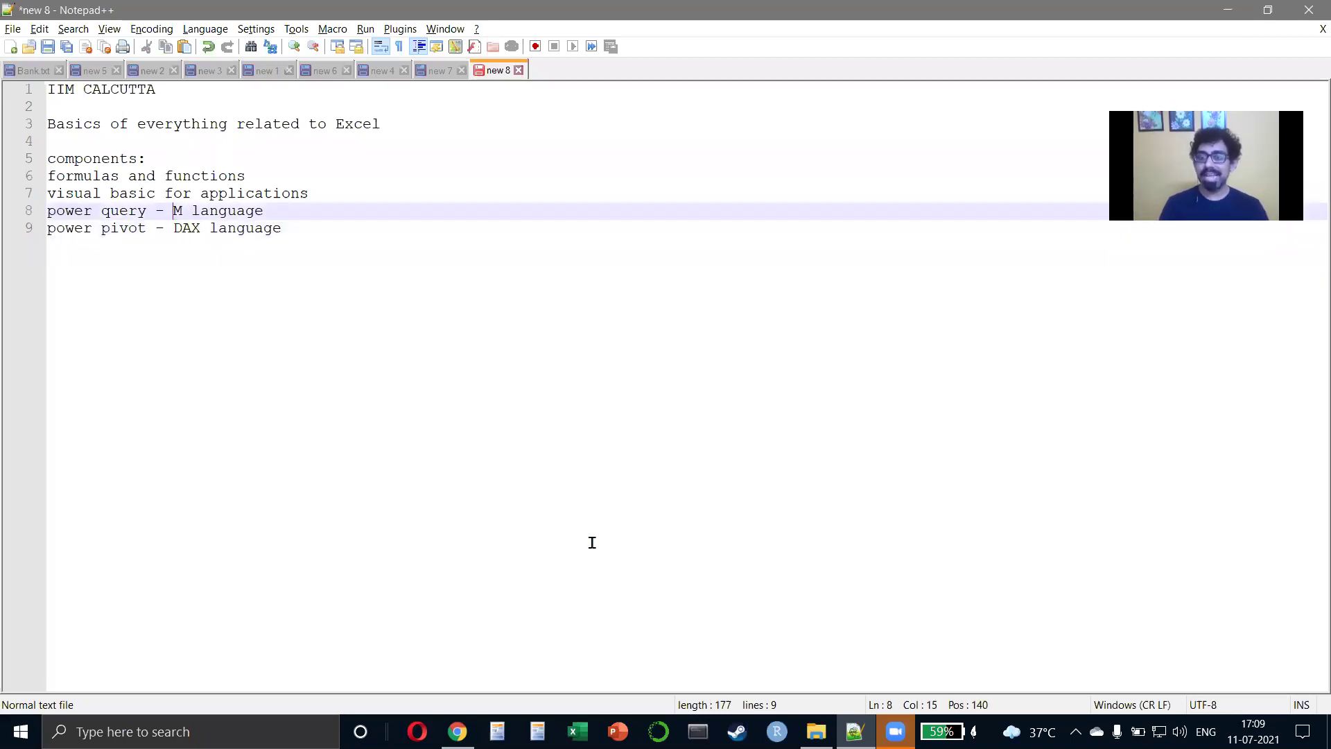
pyautogui.press('Up')
pyautogui.press('Home')
pyautogui.write('VBA')
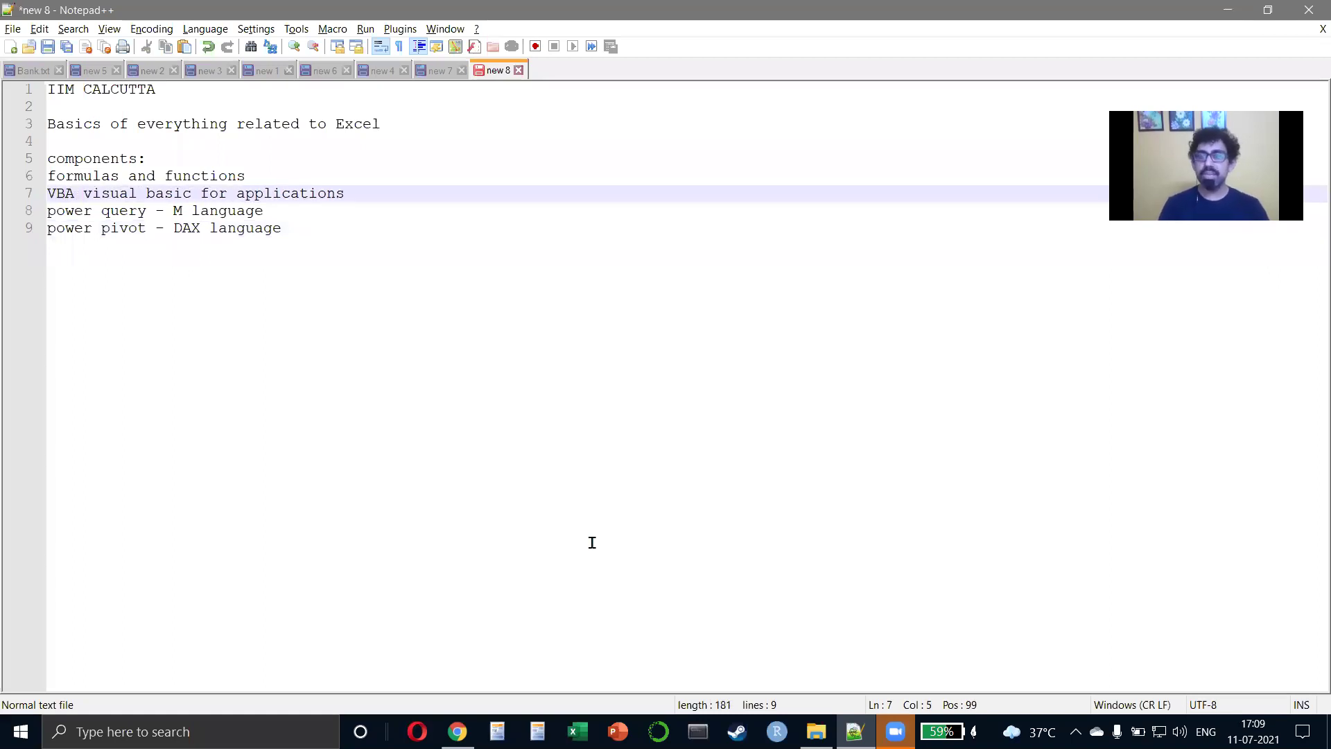
pyautogui.press('Down')
pyautogui.press('Down')
pyautogui.press('End')
# Add 'TypeScript - Script Editor' and 'JavaScript - Web Apps' to the components list.
pyautogui.press('Return')
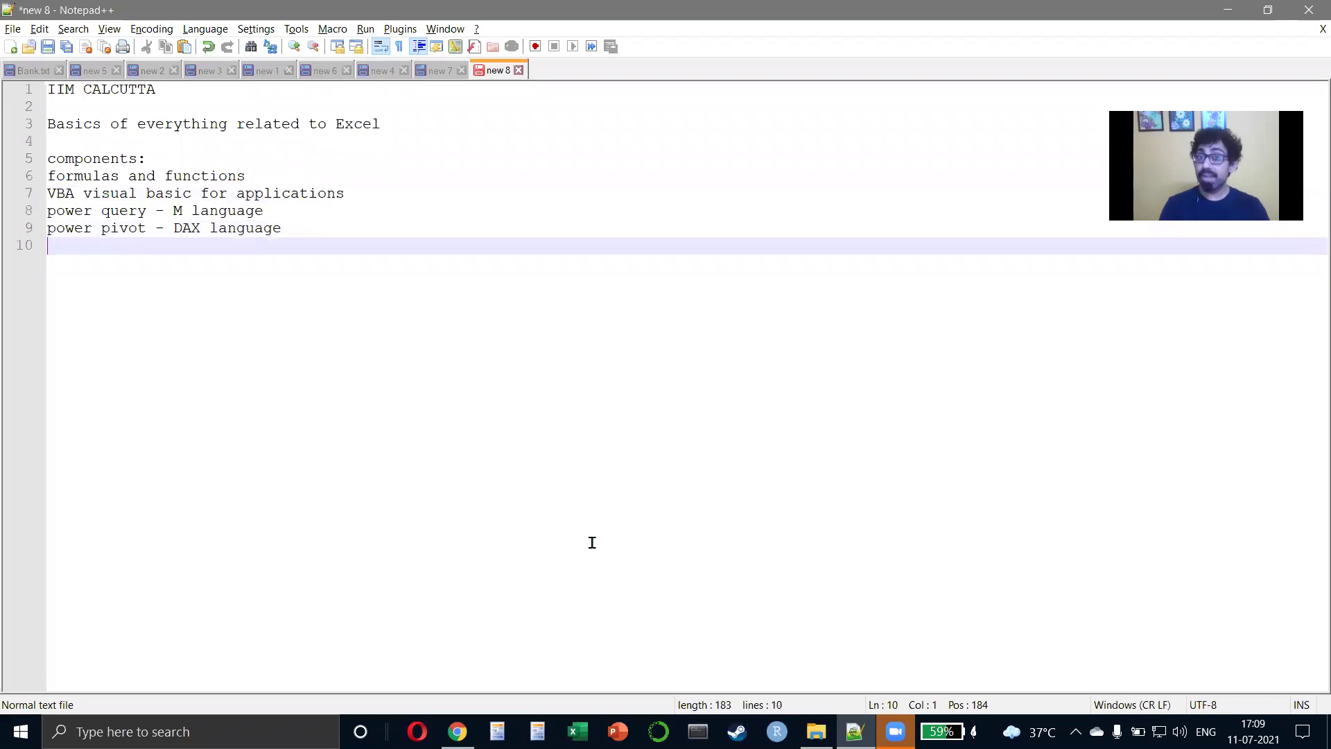
pyautogui.write('TypeS')
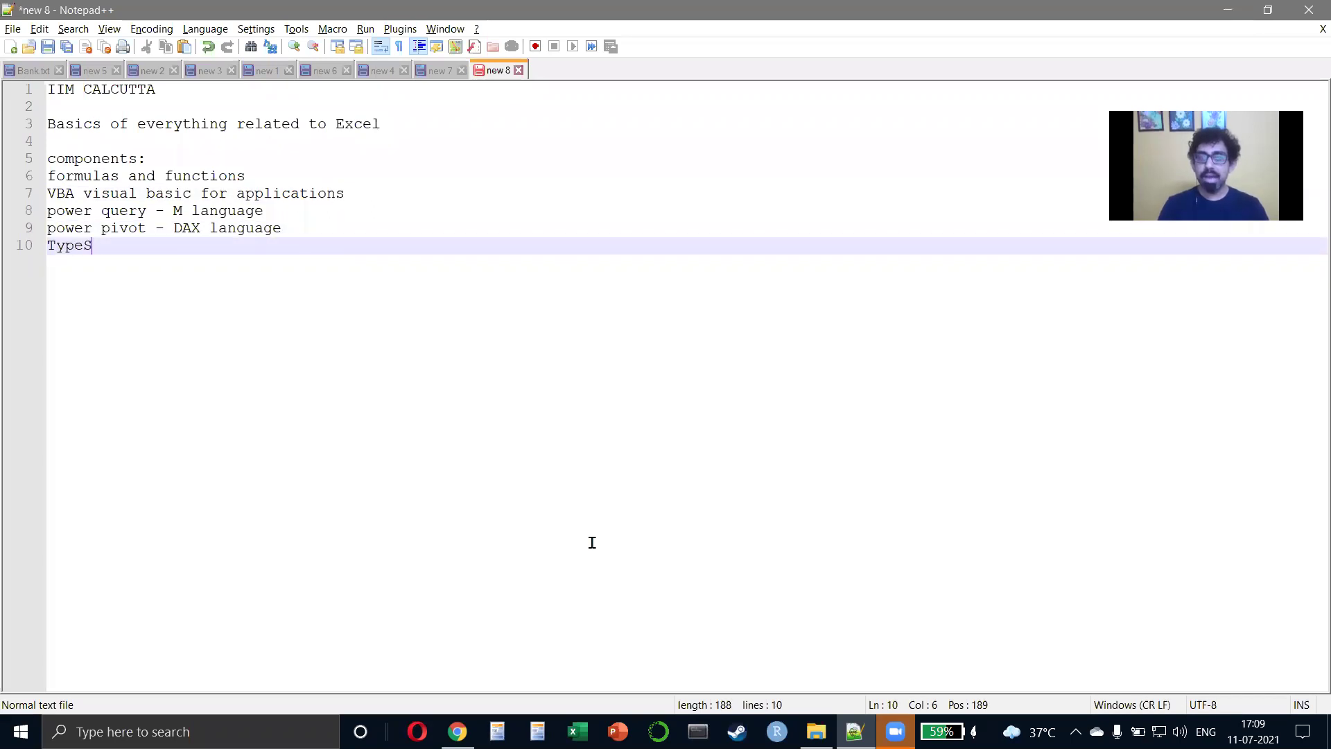
pyautogui.write('cript ')
pyautogui.write('- Scipt')
pyautogui.press('BackSpace')
pyautogui.press('BackSpace')
pyautogui.press('BackSpace')
pyautogui.write('ript Exdi')
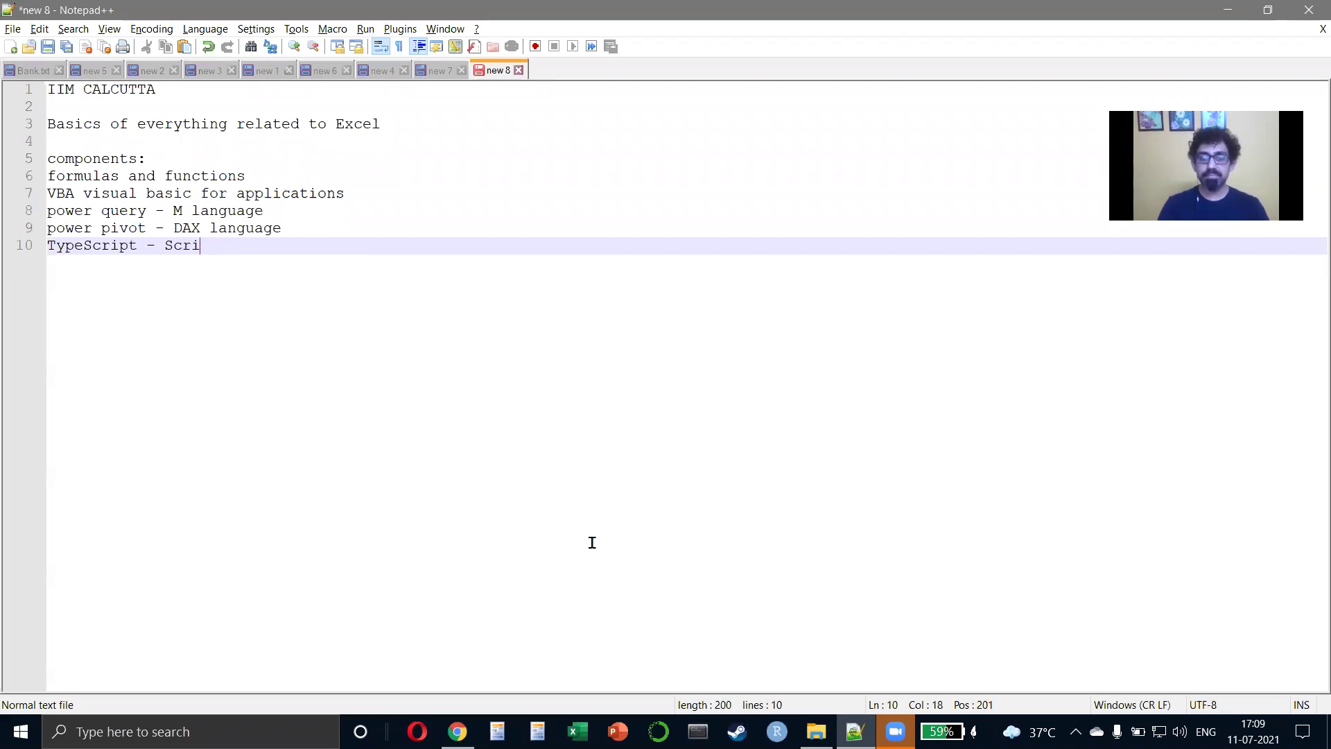
pyautogui.press('BackSpace')
pyautogui.press('BackSpace')
pyautogui.press('BackSpace')
pyautogui.write('ditor')
pyautogui.press('Return')
pyautogui.write('J')
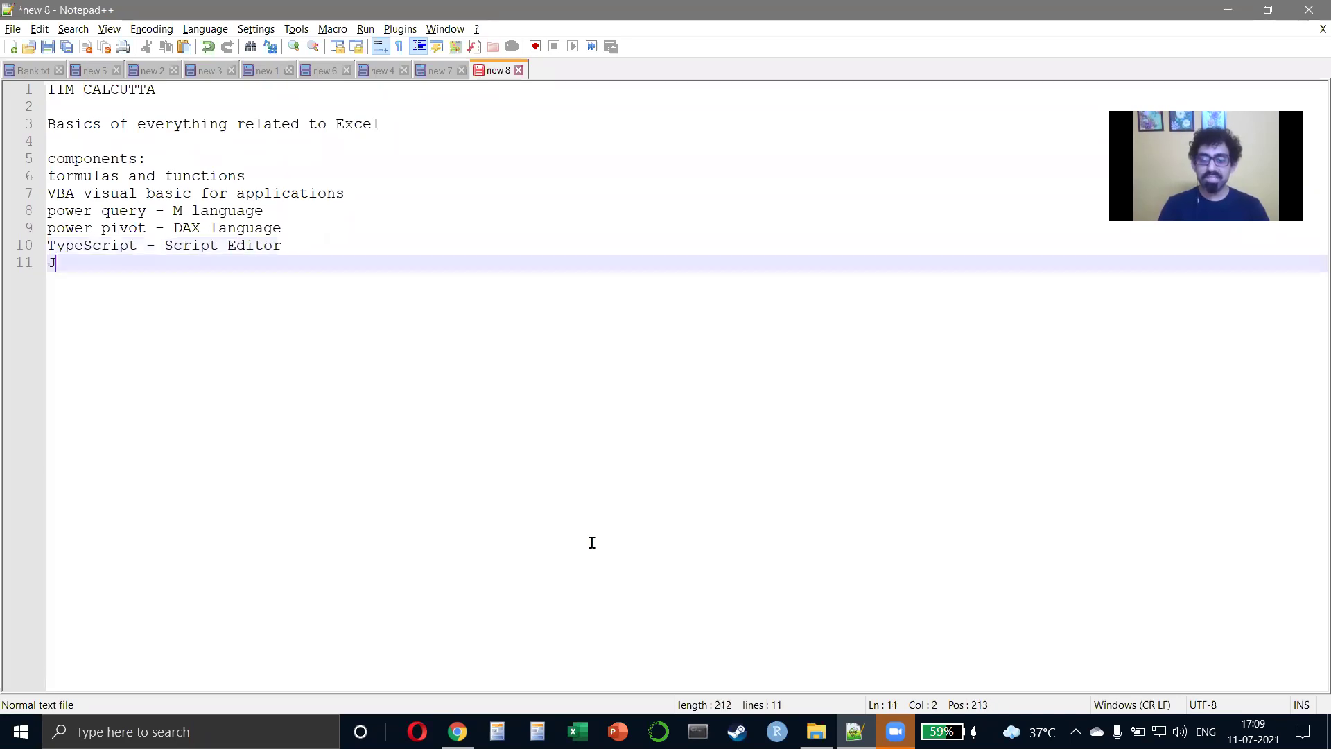
pyautogui.write('avaSc')
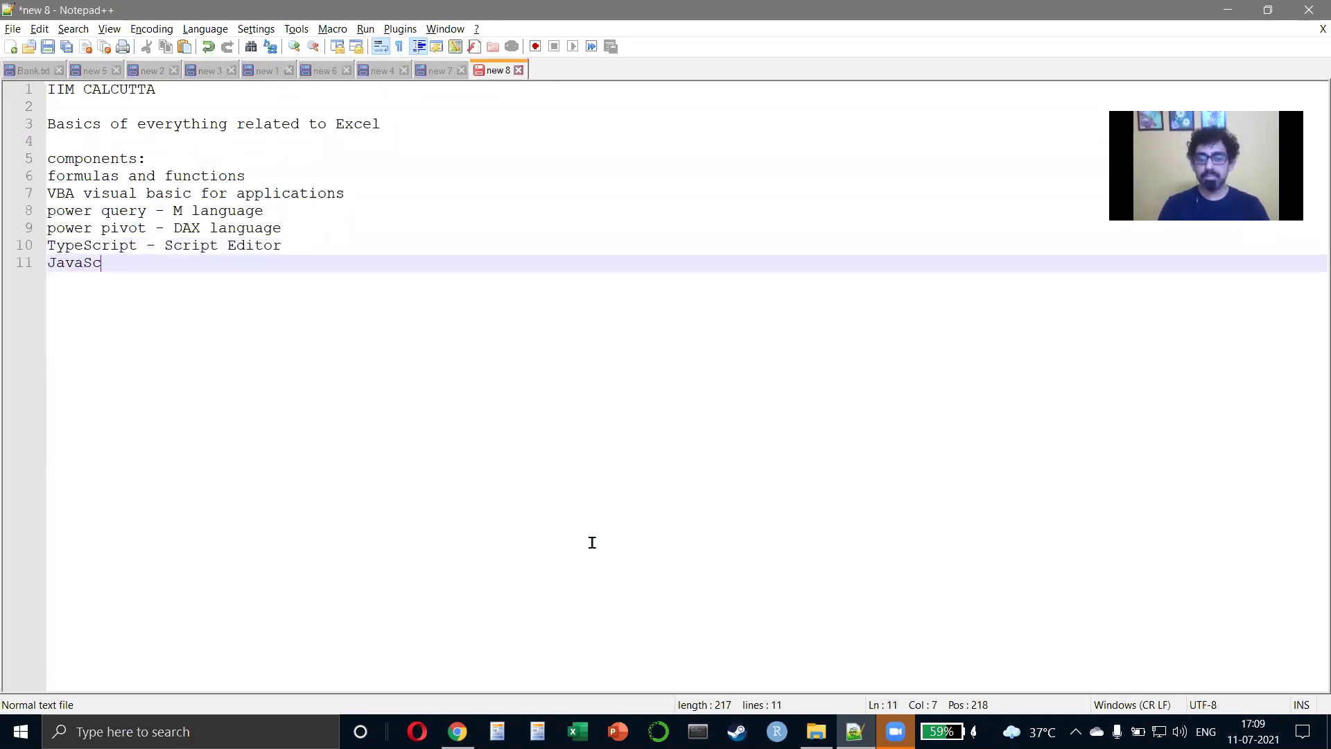
pyautogui.write('ript ')
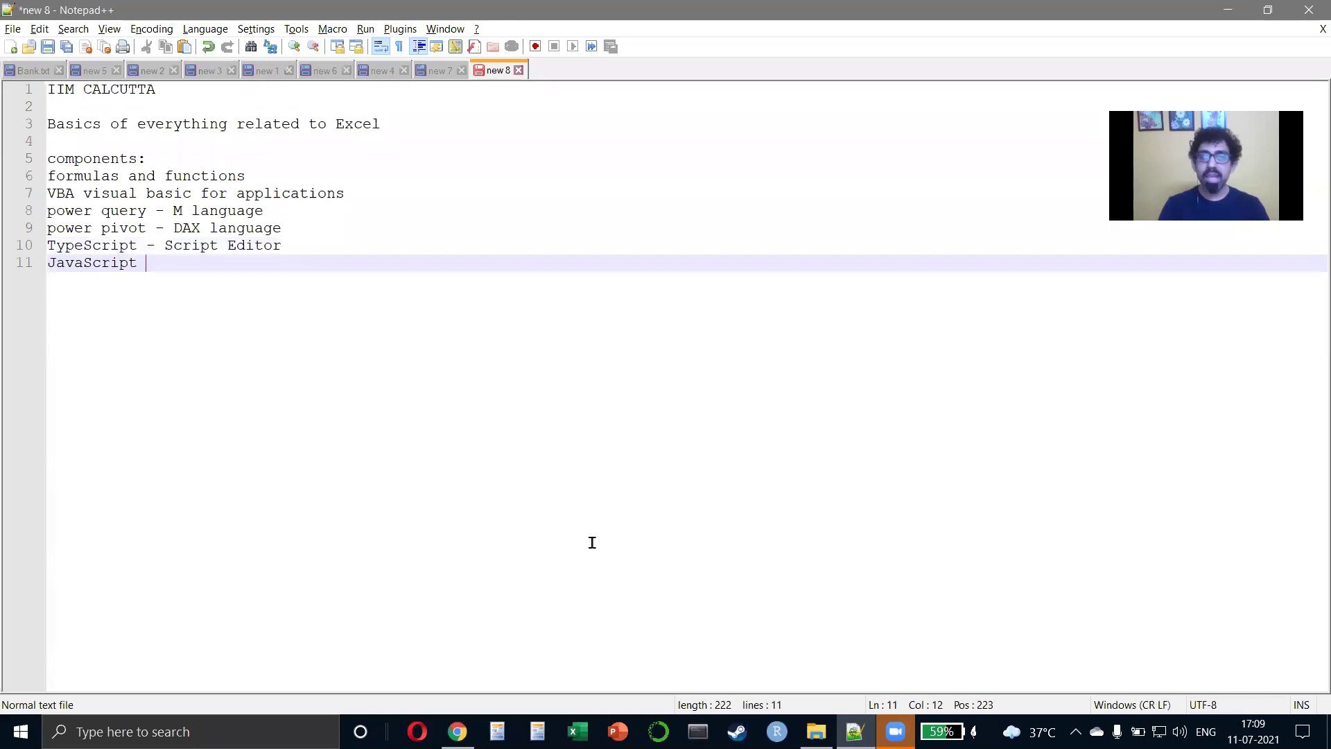
pyautogui.write('- Web Apps')
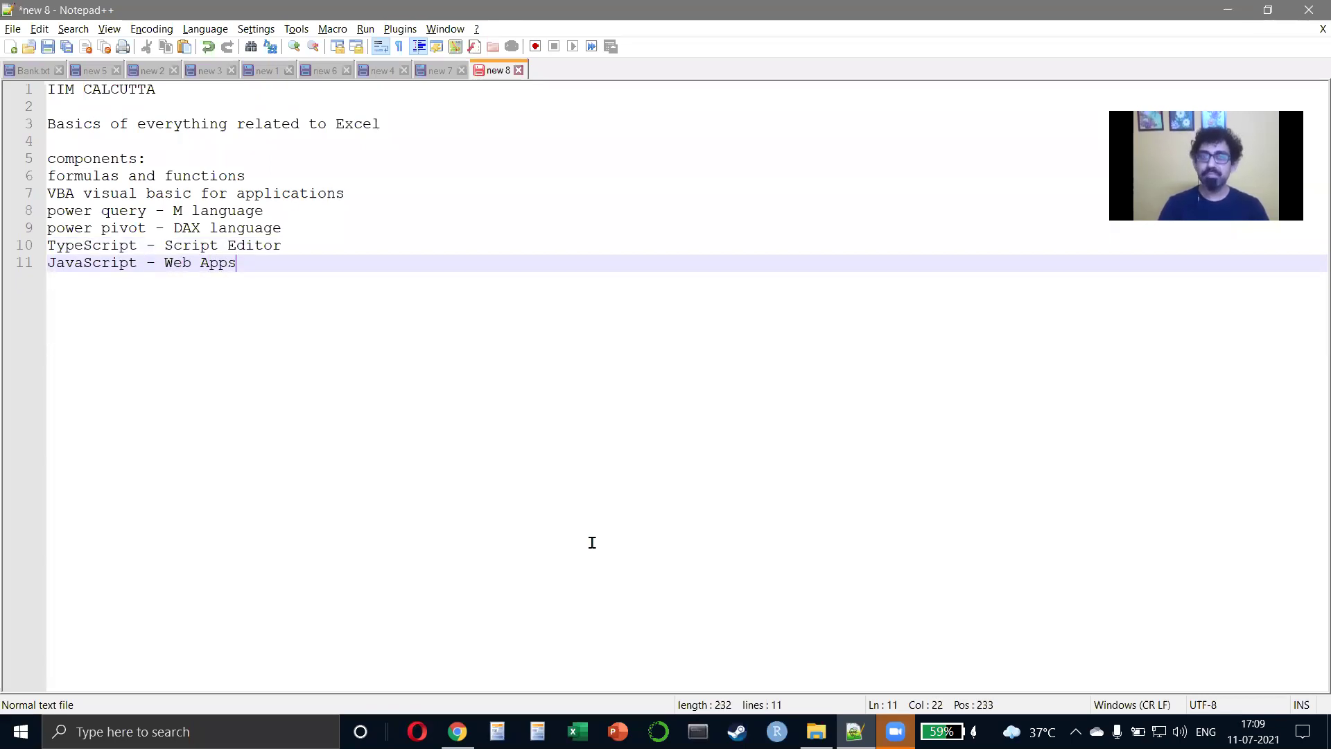
# Add a final 'Power FX' line and select the formulas and functions entry.
pyautogui.press('Return')
pyautogui.write('P')
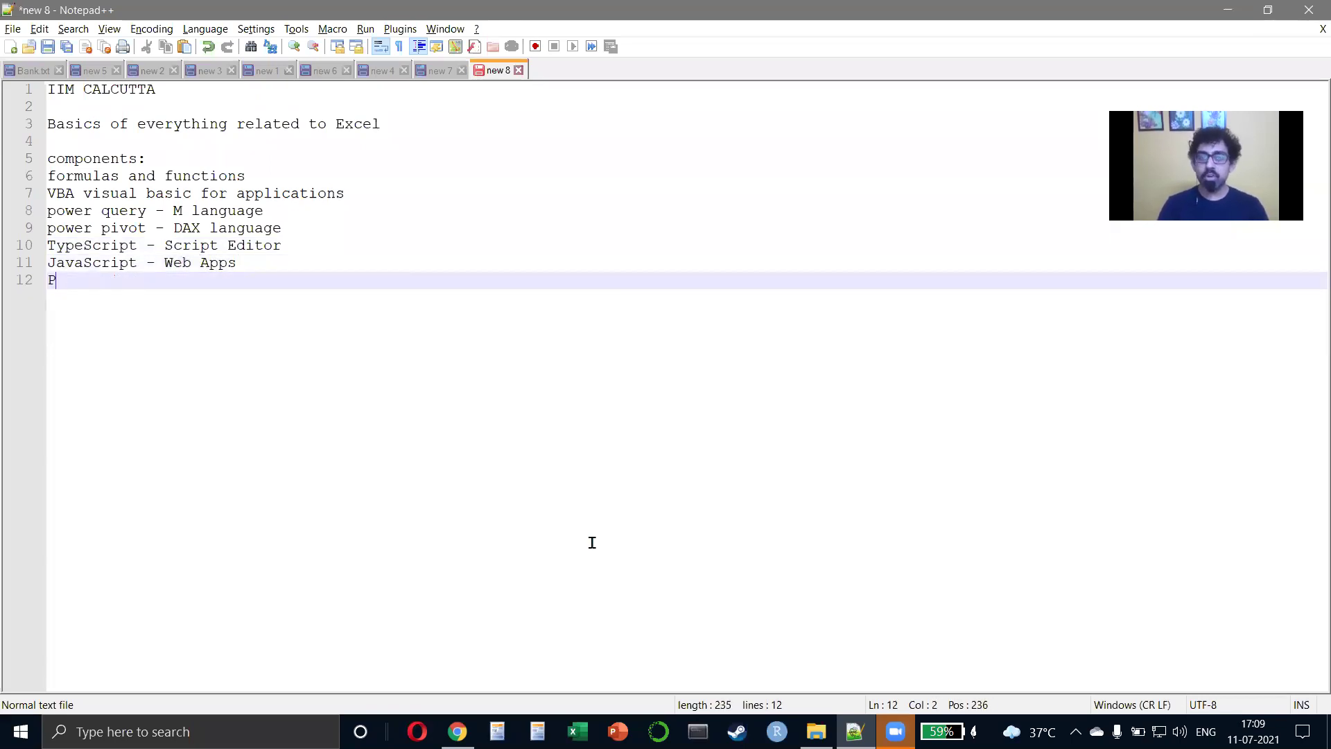
pyautogui.write('ower FX')
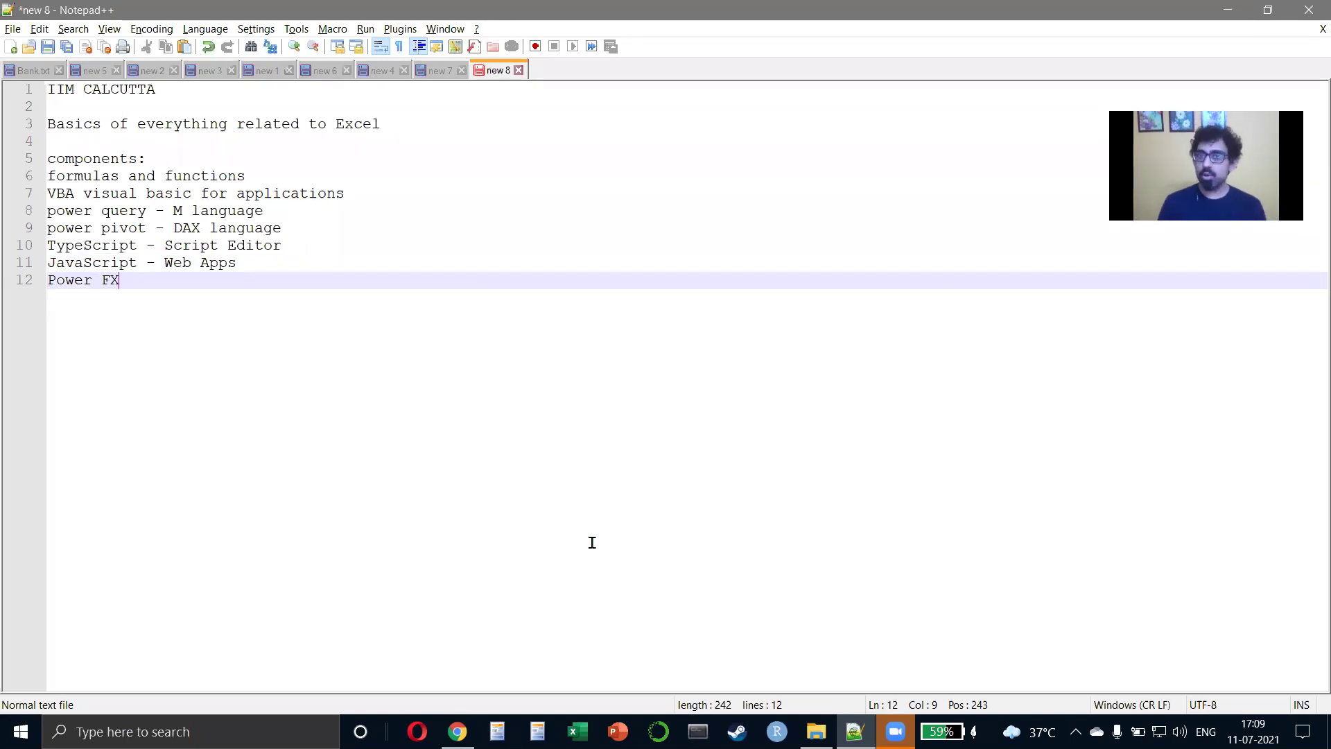
pyautogui.press('Up')
pyautogui.press('Up')
pyautogui.press('Up')
pyautogui.press('Up')
pyautogui.press('Up')
pyautogui.press('Up')
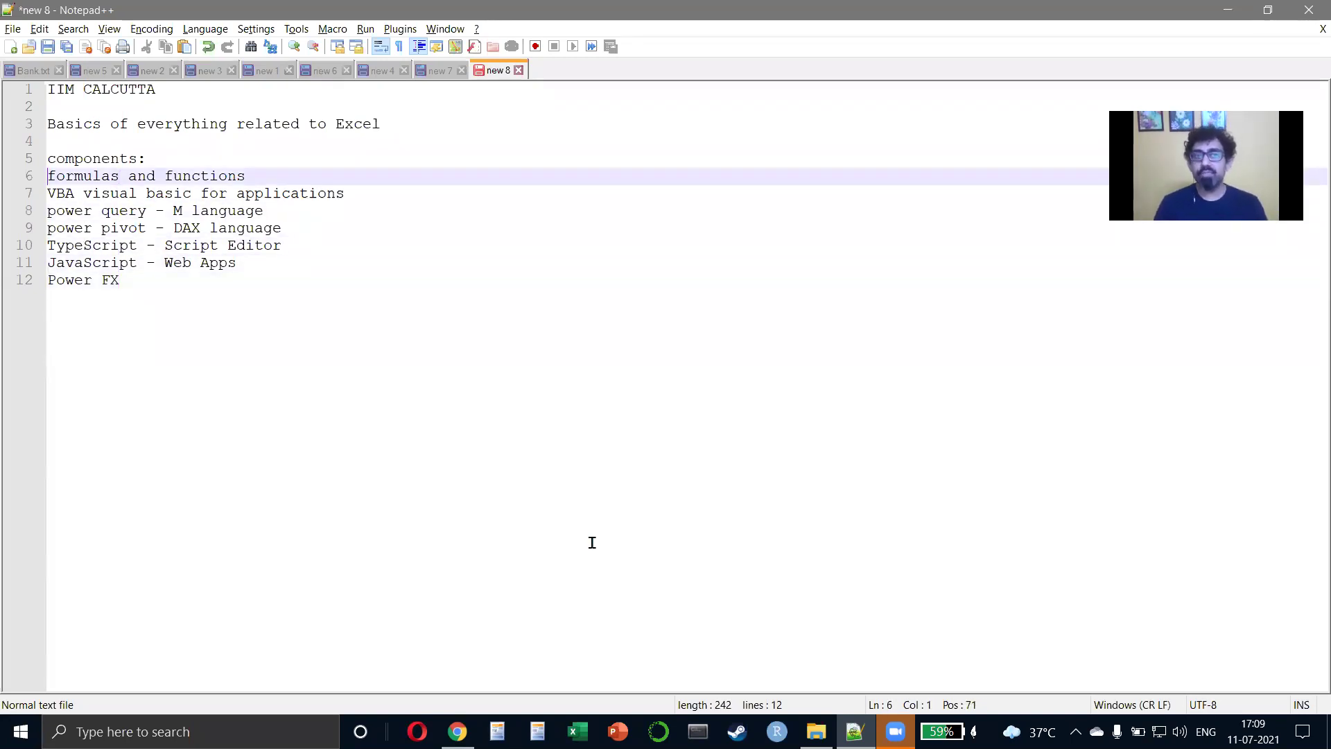
pyautogui.hotkey('ctrl', 'shift', 'Left')
pyautogui.hotkey('ctrl', 'shift', 'Right')
pyautogui.hotkey('ctrl', 'shift', 'Right')
pyautogui.hotkey('ctrl', 'shift', 'Right')
pyautogui.hotkey('ctrl', 'shift', 'Right')
# Launch Excel from Windows search, dismiss the add-in error and open a blank workbook.
pyautogui.hotkey('alt', 'Tab')
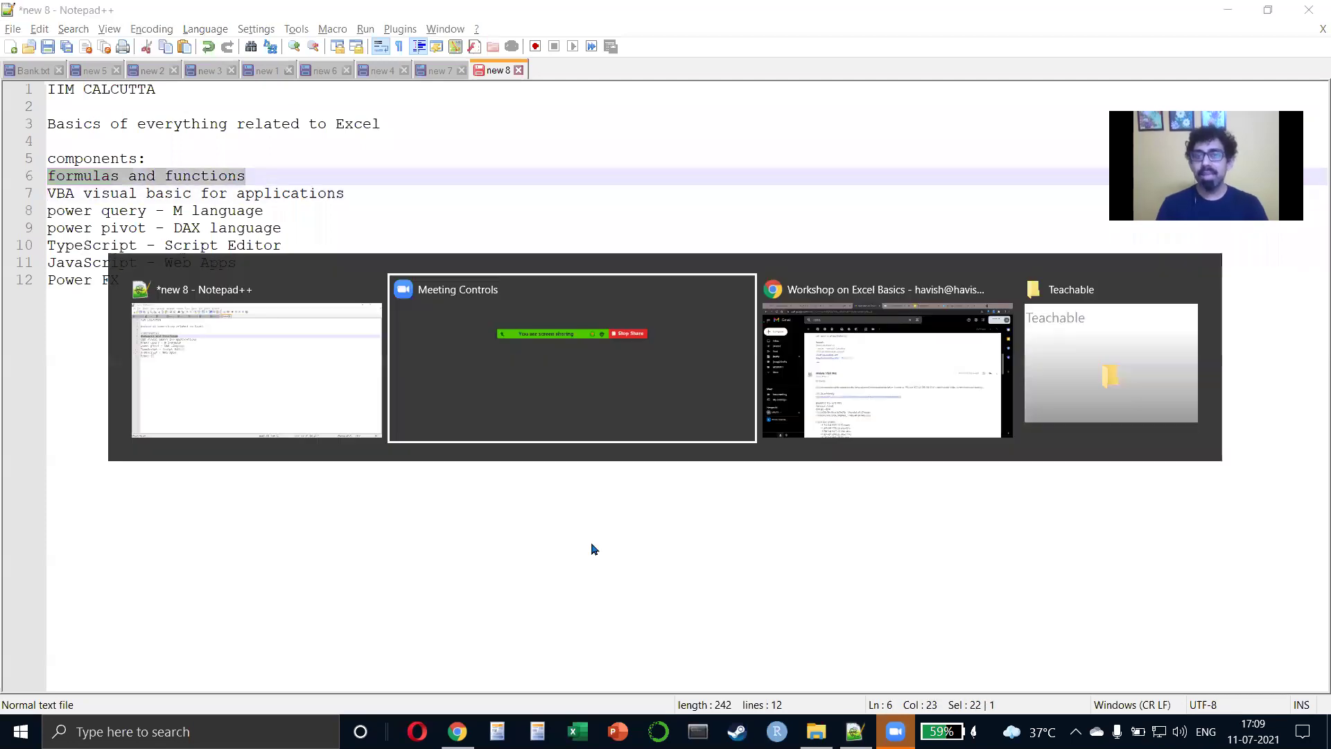
pyautogui.press('super')
pyautogui.write('exc')
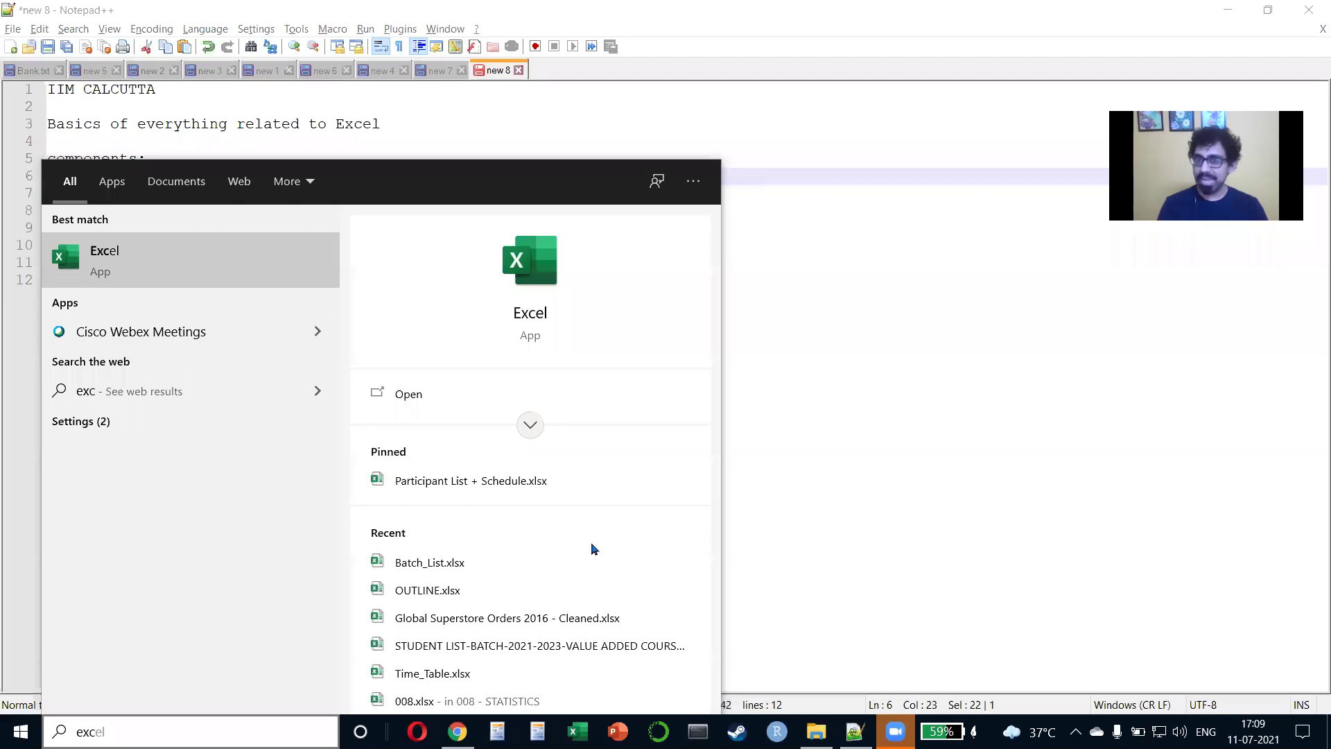
pyautogui.press('Return')
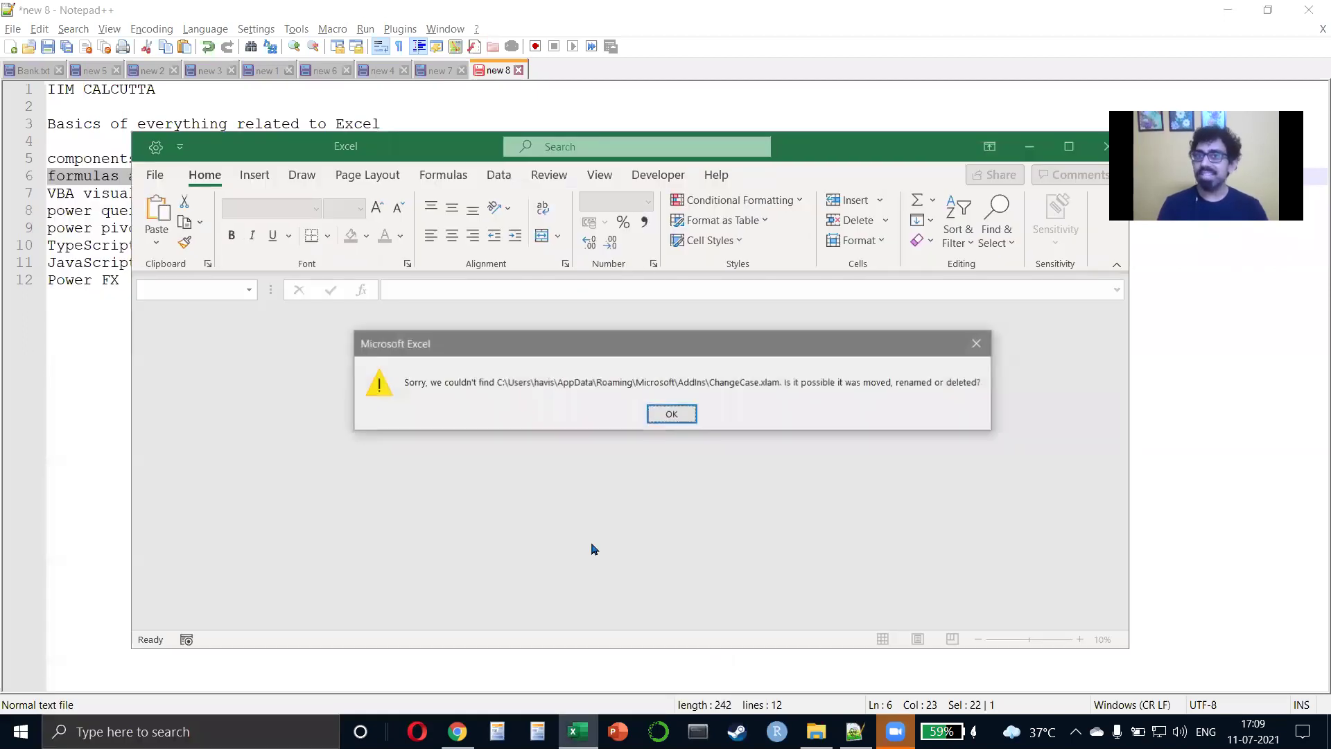
pyautogui.press('Return')
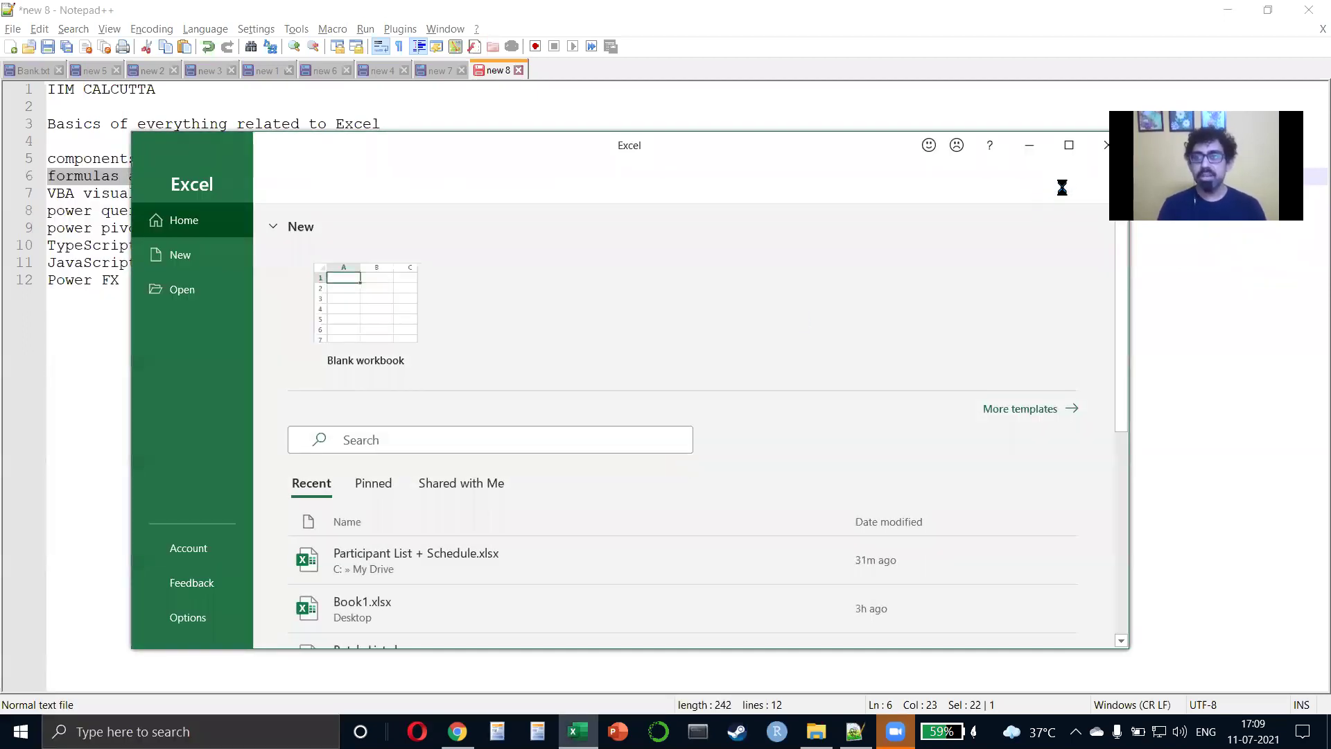
pyautogui.click(1069, 145)
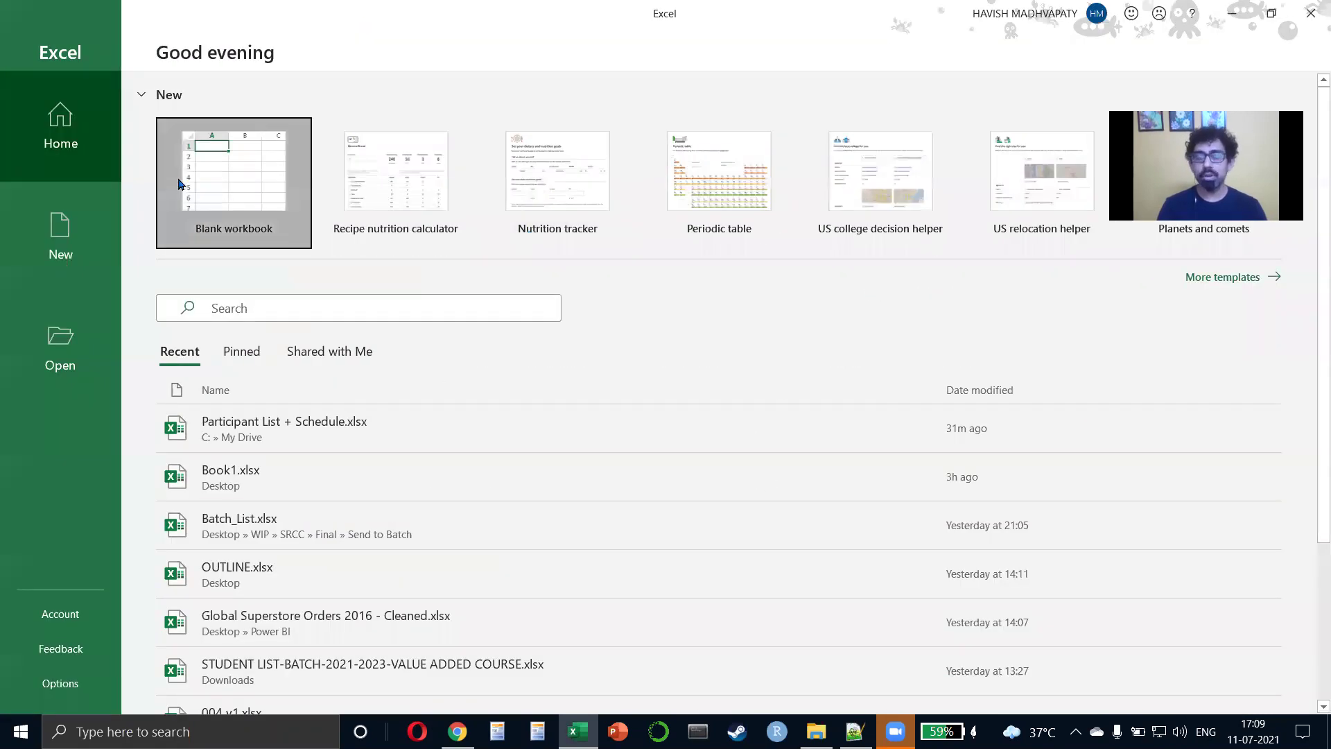
pyautogui.click(236, 208)
pyautogui.press('Right')
pyautogui.press('Down')
pyautogui.press('Down')
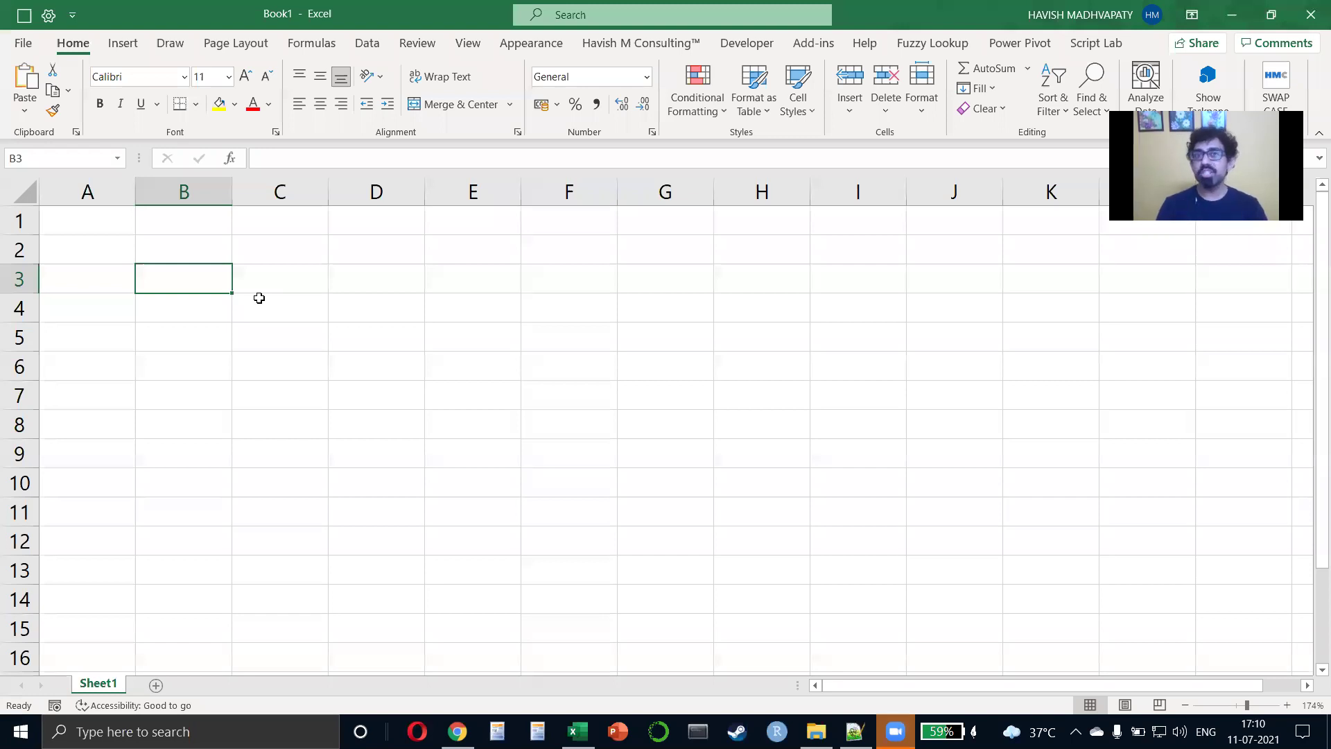
# Switch to File Explorer's Teachable folder and step through its workbooks.
pyautogui.hotkey('alt', 'Tab')
pyautogui.hotkey('alt', 'Tab')
pyautogui.hotkey('alt', 'Tab')
pyautogui.hotkey('alt', 'Tab')
pyautogui.hotkey('alt', 'Tab')
pyautogui.hotkey('alt', 'shift', 'Tab')
pyautogui.press('Down')
pyautogui.press('Up')
pyautogui.press('Up')
pyautogui.press('Up')
pyautogui.press('Up')
pyautogui.press('Up')
pyautogui.press('Down')
# Copy the A4:F13 target table from Dynamic_Arrays.xlsx into Book1 at B3, keeping source column widths.
pyautogui.press('Down')
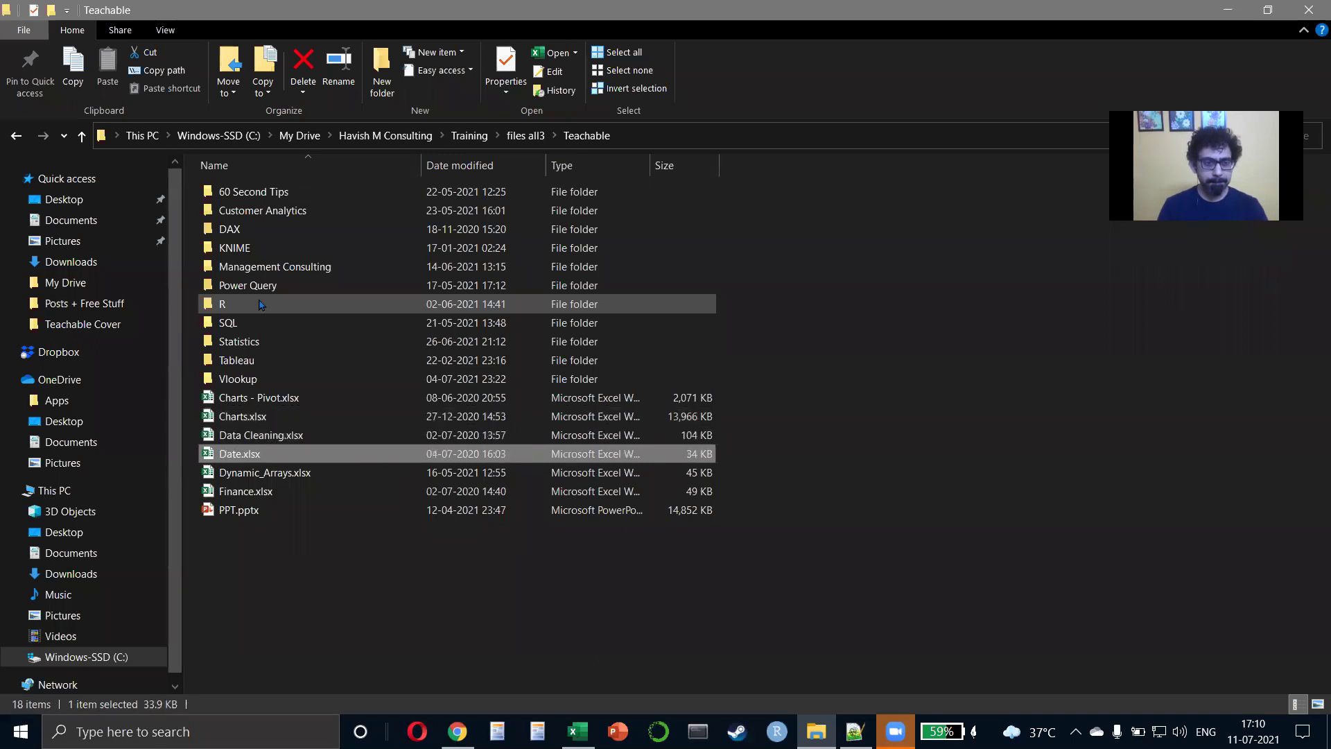
pyautogui.press('Down')
pyautogui.hotkey('alt', 'Tab')
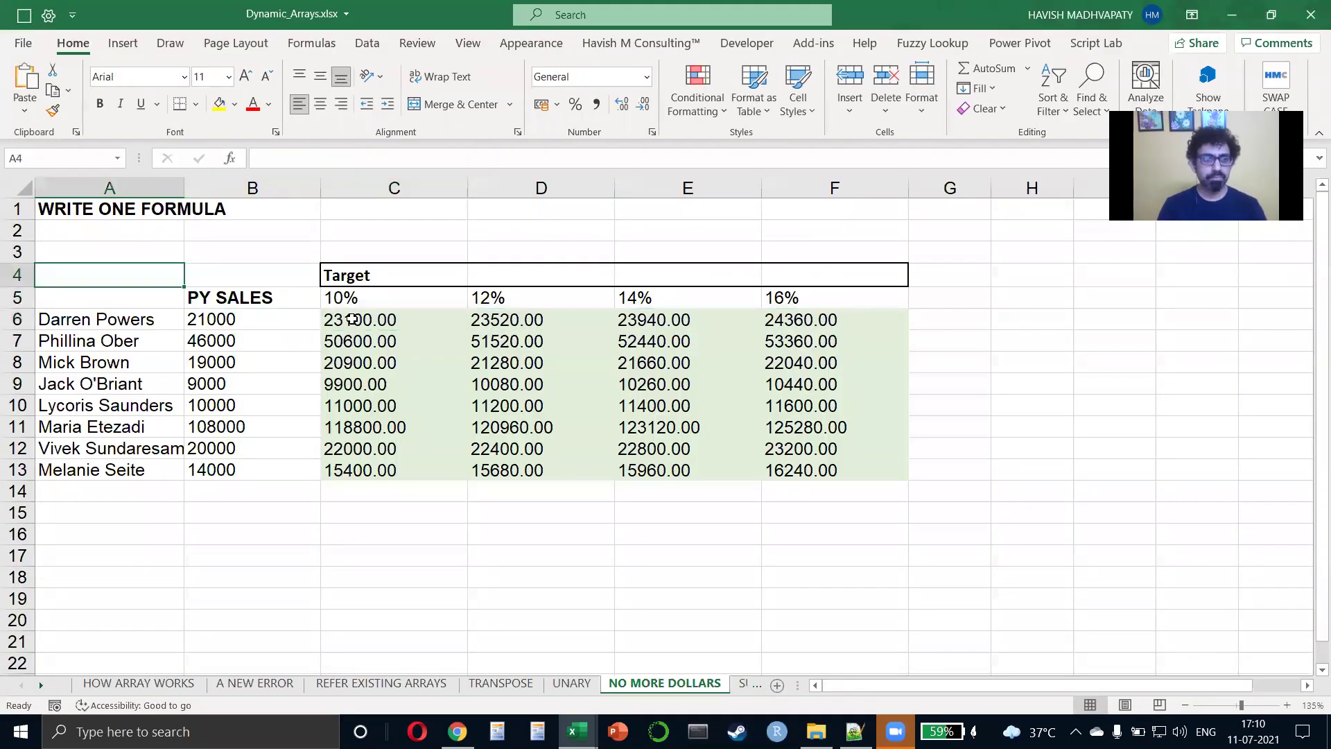
pyautogui.hotkey('ctrl', 'a')
pyautogui.hotkey('ctrl', 'c')
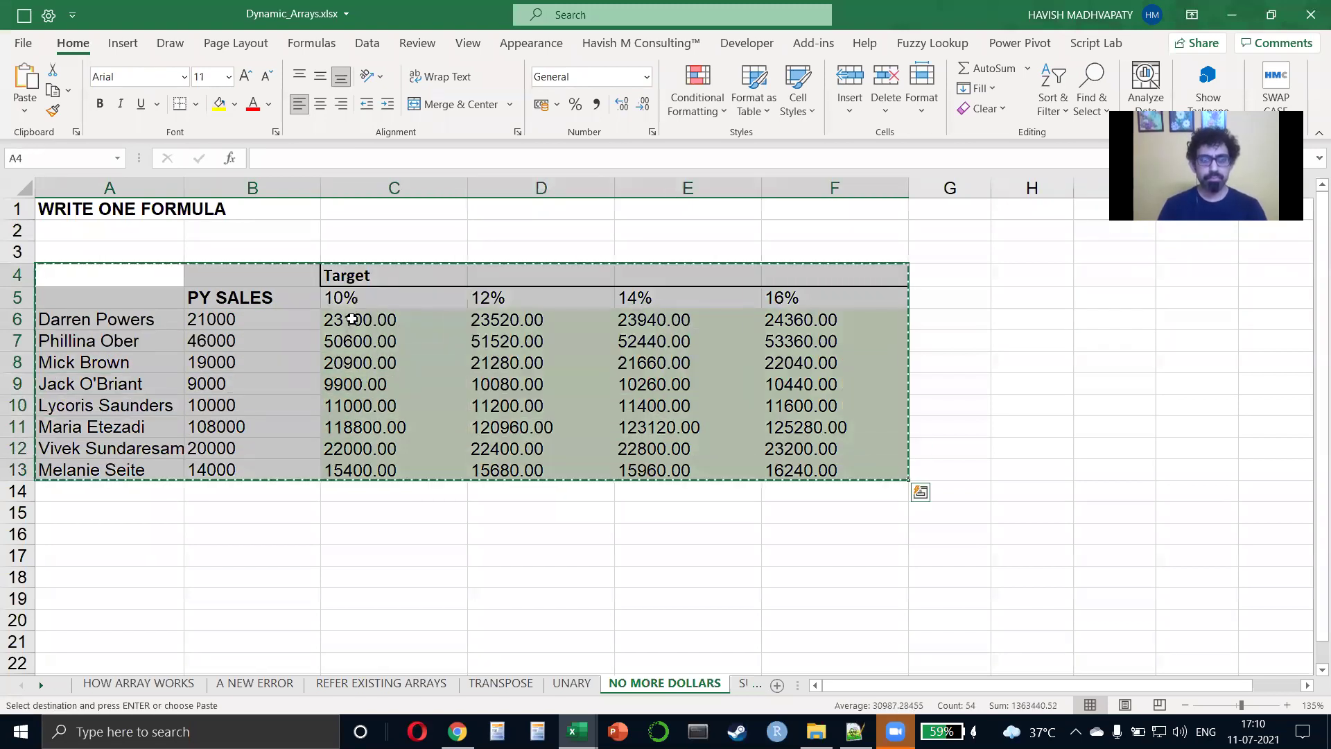
pyautogui.hotkey('alt', 'Tab')
pyautogui.press('Left')
pyautogui.press('Up')
pyautogui.hotkey('ctrl', 'v')
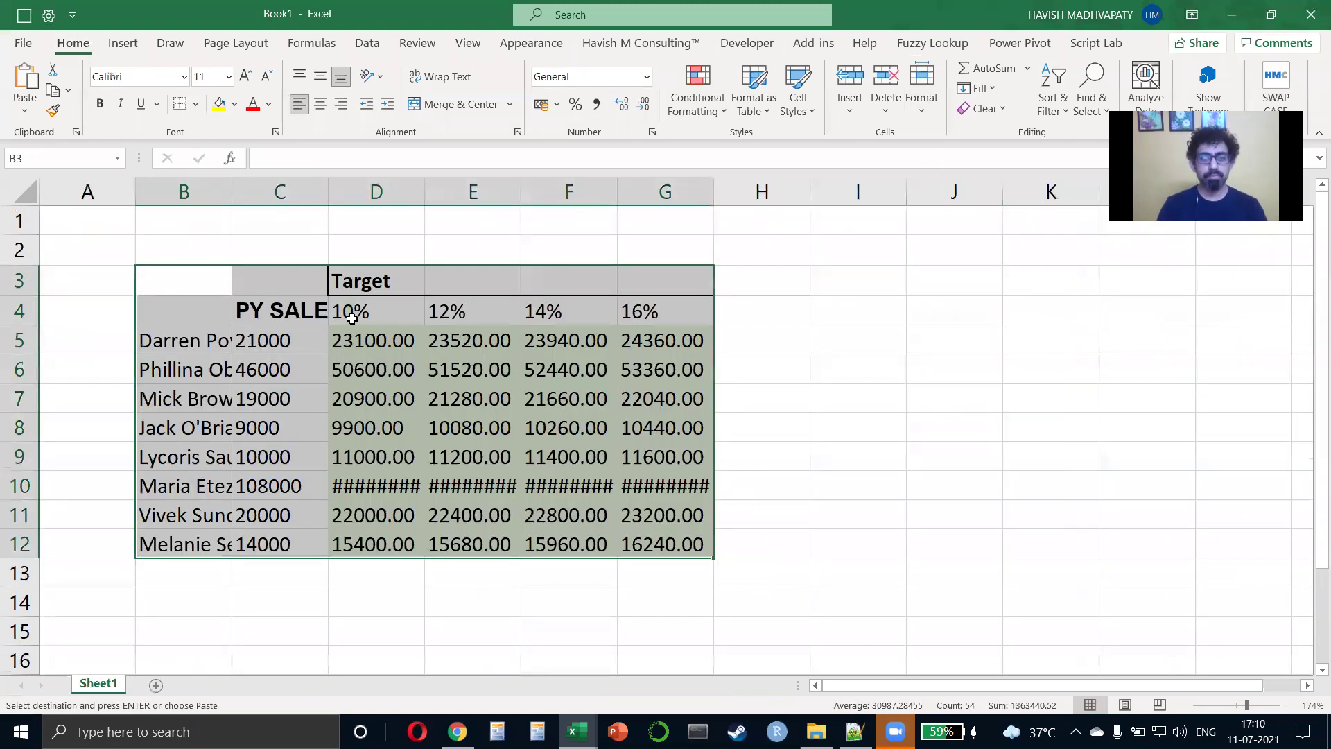
pyautogui.hotkey('ctrl', 'w')
pyautogui.press('Right')
pyautogui.press('Right')
# Clear the old calculated target values in D5:G12.
pyautogui.press('Down')
pyautogui.press('Down')
pyautogui.hotkey('ctrl', 'shift', 'End')
pyautogui.press('Delete')
# Enter the sample numbers 1, 2 and 3 in I3:I5, fixing I4 to a plain 2.
pyautogui.press('Left')
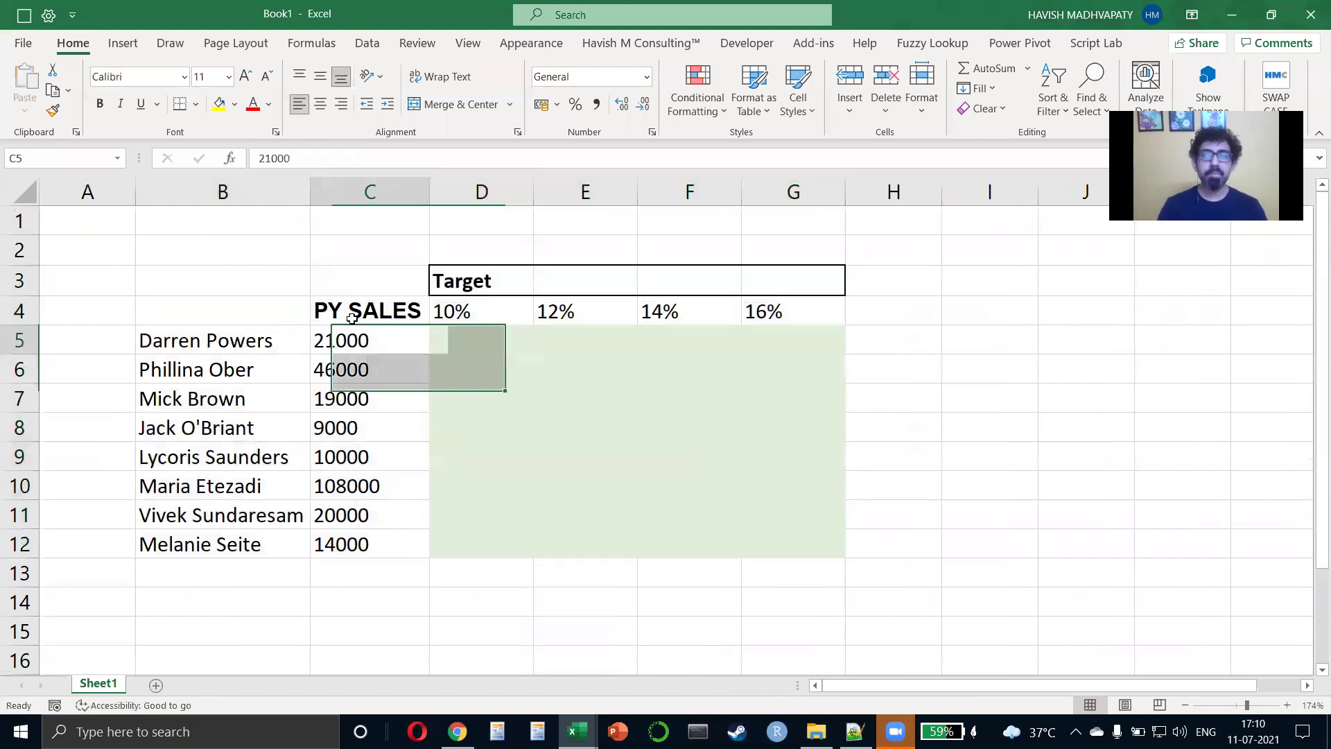
pyautogui.press('Up')
pyautogui.press('Up')
pyautogui.press('Right')
pyautogui.press('Right')
pyautogui.press('Right')
pyautogui.press('Right')
pyautogui.press('Right')
pyautogui.press('Right')
pyautogui.press('Right')
pyautogui.press('Left')
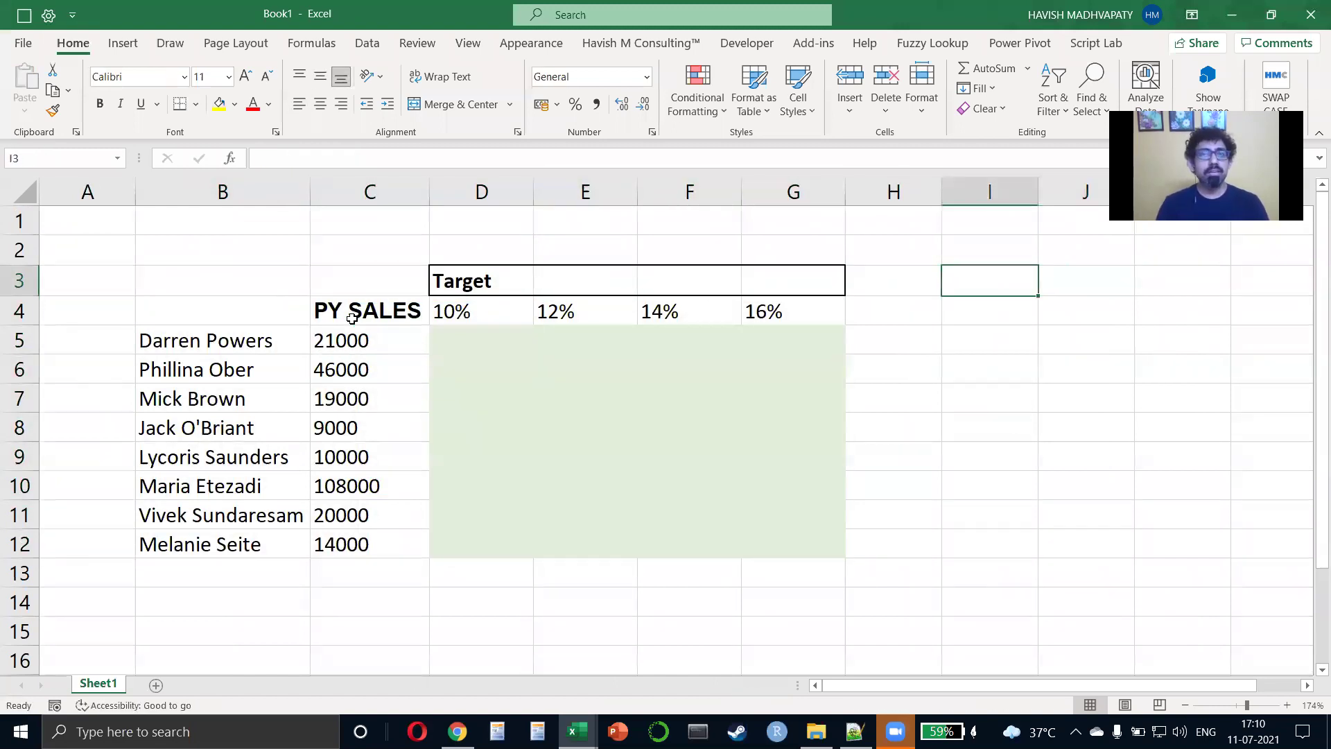
pyautogui.write('1')
pyautogui.press('Return')
pyautogui.write('2%')
pyautogui.press('Return')
pyautogui.write('3')
pyautogui.press('Return')
pyautogui.press('Up')
pyautogui.press('Up')
pyautogui.press('Up')
pyautogui.hotkey('ctrl', 'c')
pyautogui.press('Down')
pyautogui.hotkey('ctrl', 'alt', 'v')
pyautogui.press('t')
pyautogui.press('Return')
pyautogui.press('Escape')
pyautogui.press('Up')
pyautogui.press('Right')
pyautogui.press('Left')
pyautogui.press('Down')
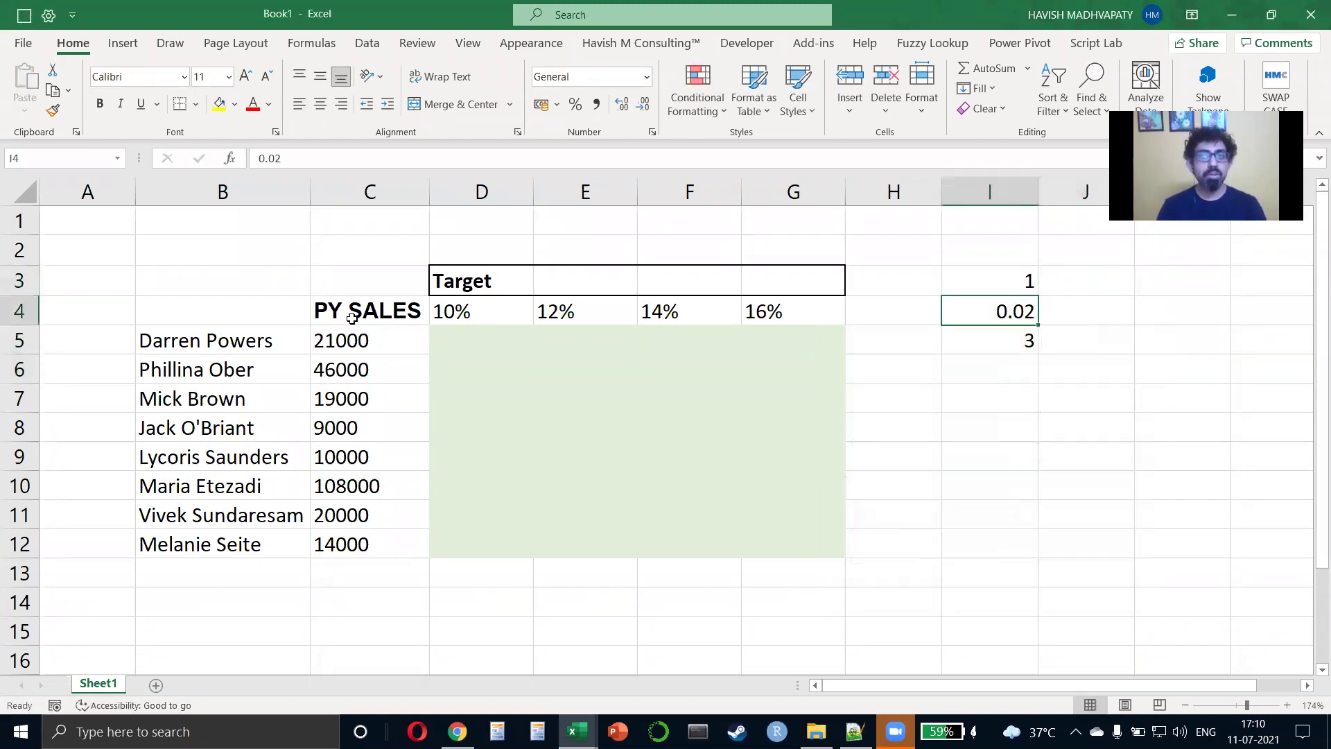
pyautogui.write('2')
pyautogui.press('Return')
pyautogui.press('Right')
pyautogui.press('Up')
pyautogui.press('Up')
pyautogui.press('Up')
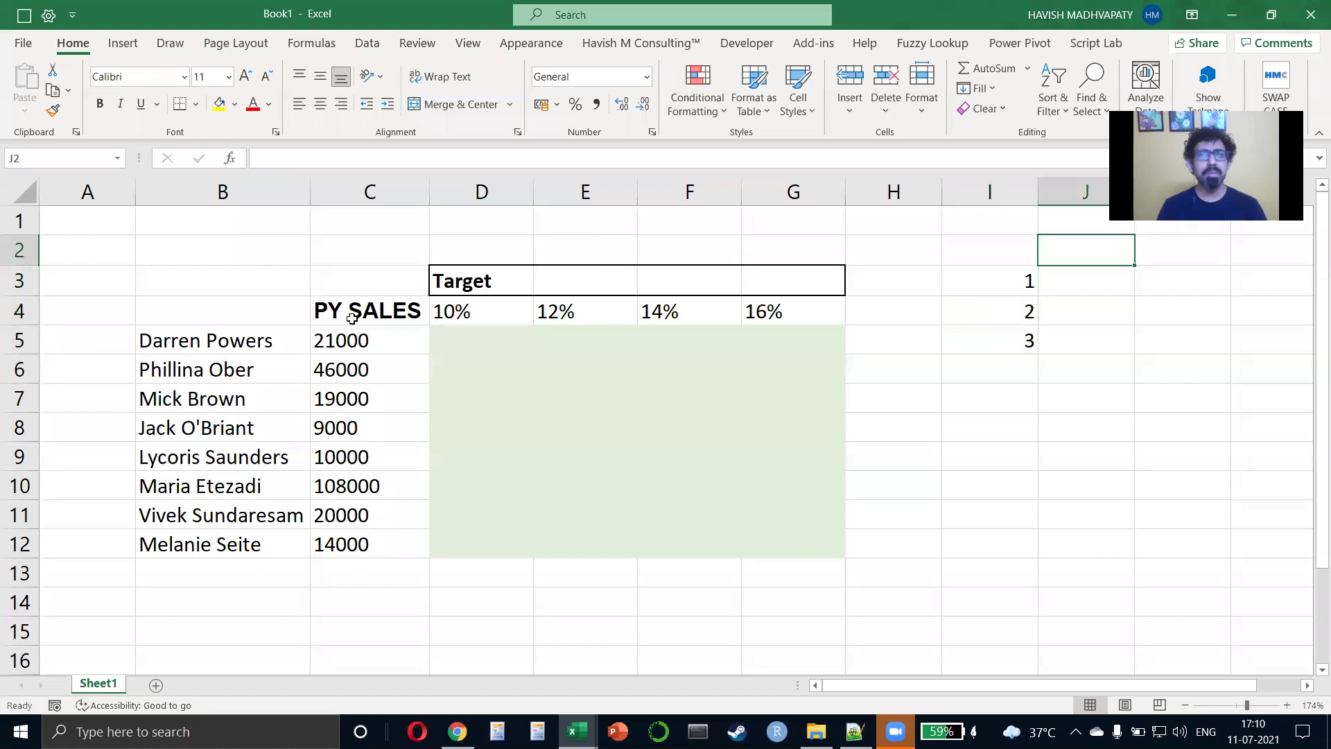
# Enter 10% in cell J2.
pyautogui.hscroll(4, 352, 318)
pyautogui.scroll(-2, 351, 318)
pyautogui.scroll(2, 351, 318)
pyautogui.write('10')
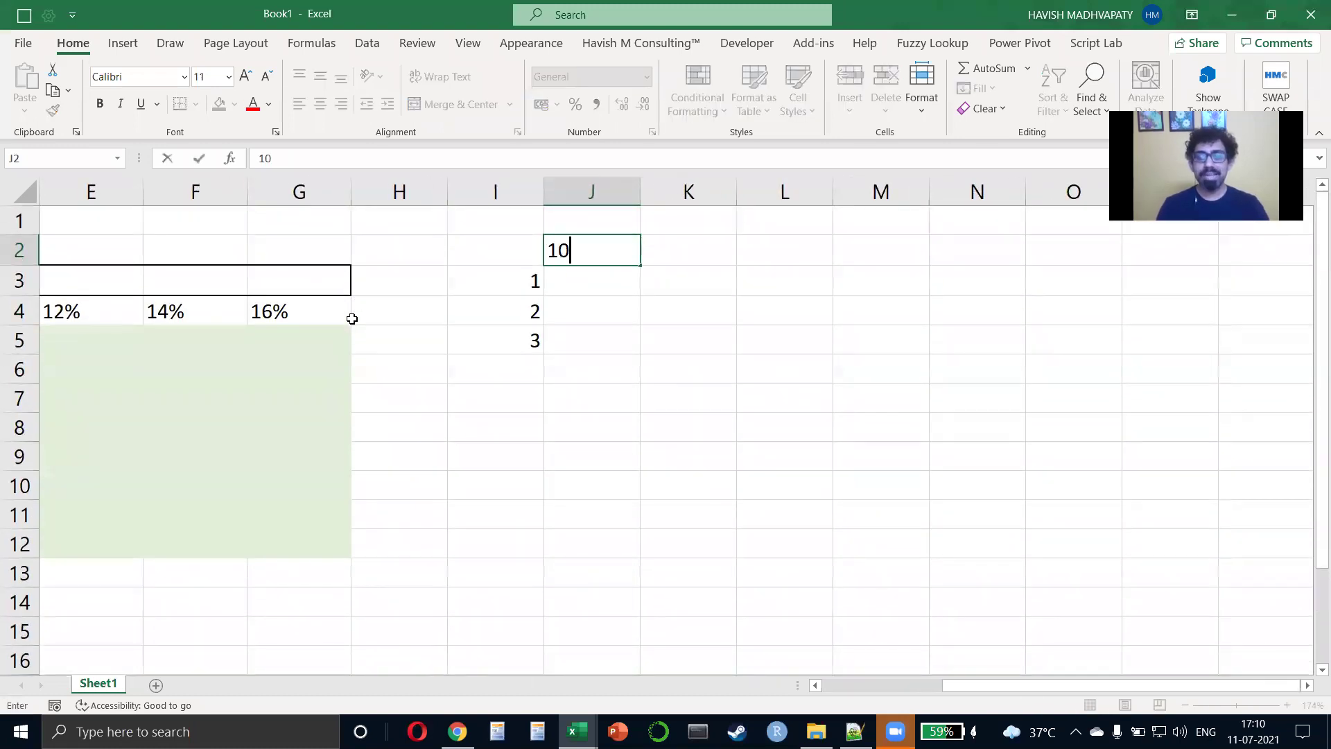
pyautogui.write('%')
pyautogui.press('Return')
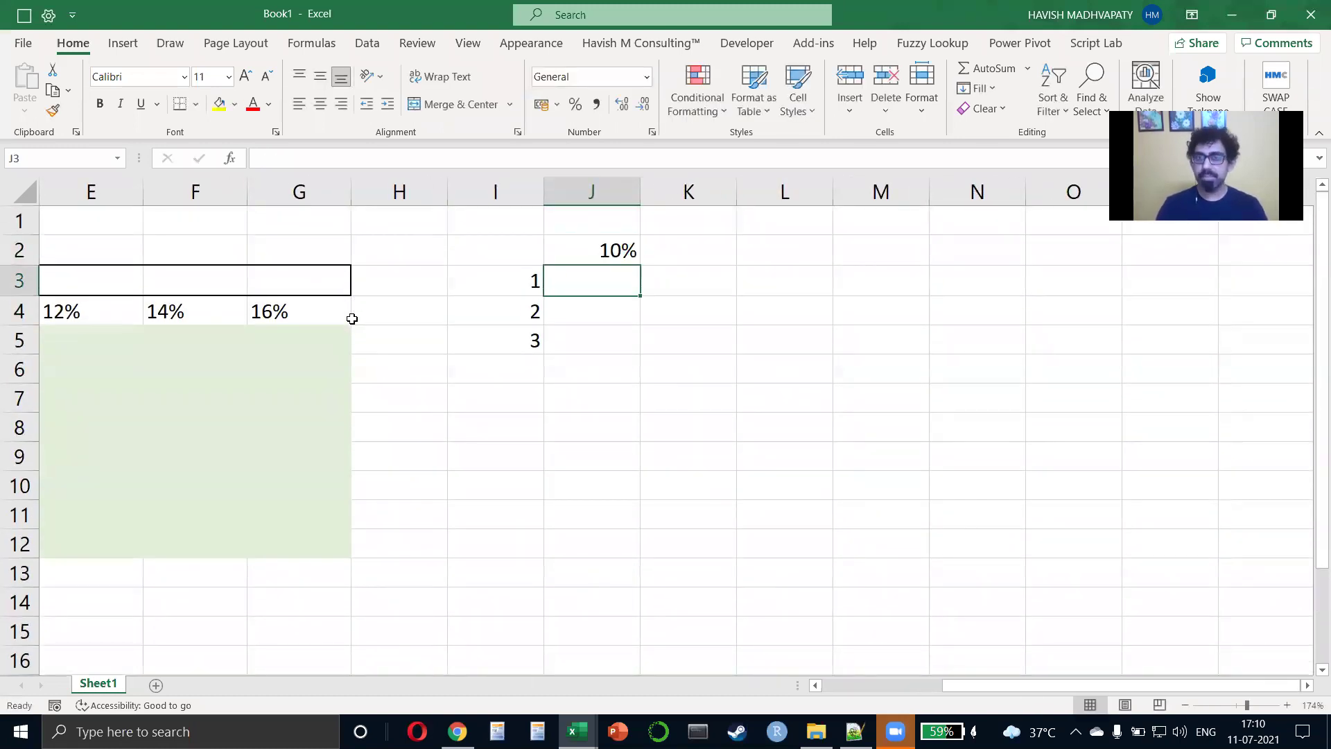
# Enter =I3:I5*J2 in J3, testing F4 on J2, so 0.1, 0.2, 0.3 spill down J3:J5.
pyautogui.write('=')
pyautogui.press('Left')
pyautogui.hotkey('shift', 'Down')
pyautogui.hotkey('shift', 'Down')
pyautogui.write('*')
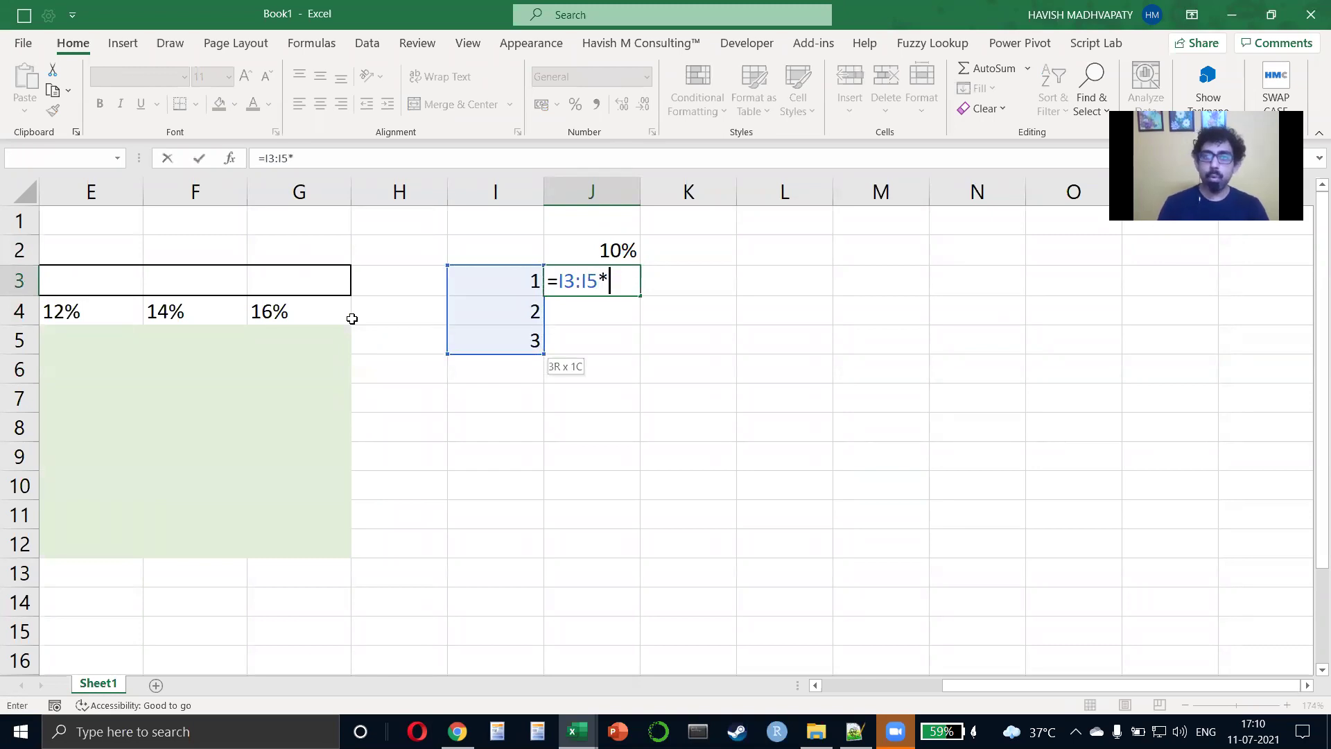
pyautogui.press('Up')
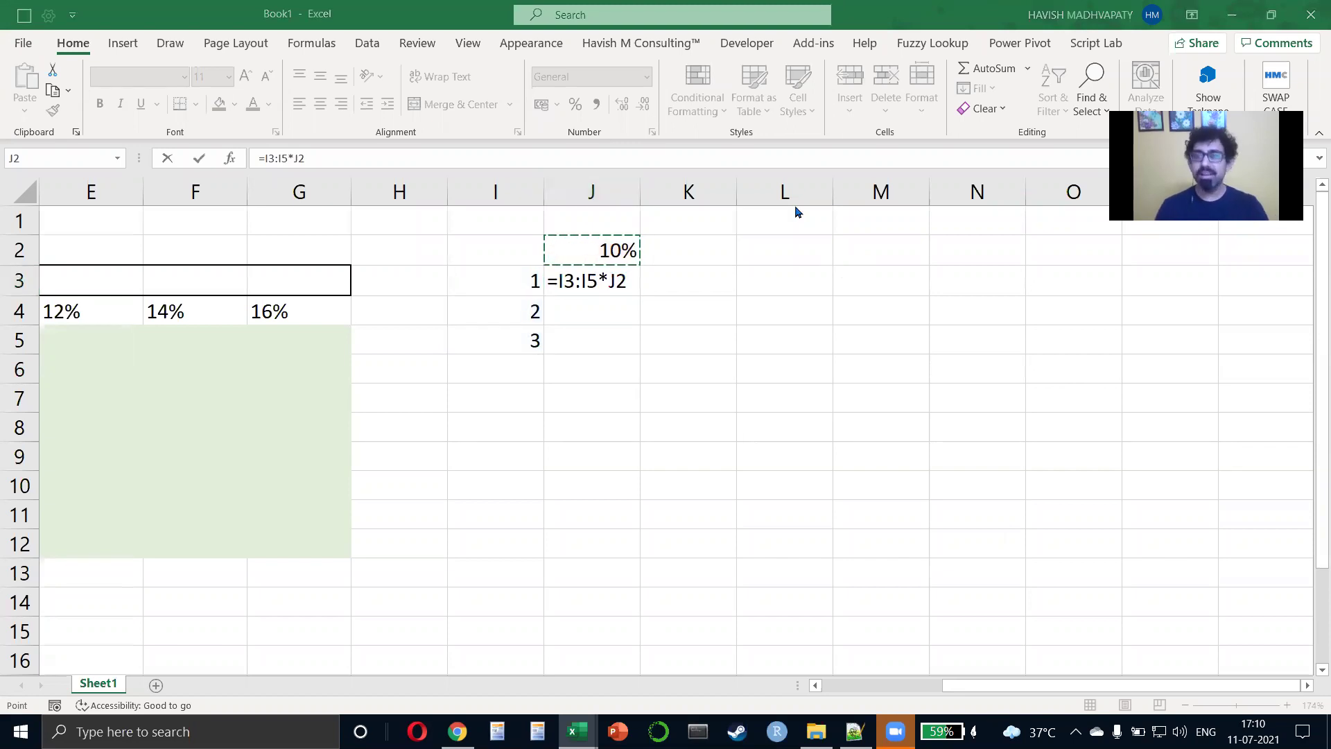
pyautogui.press('F4')
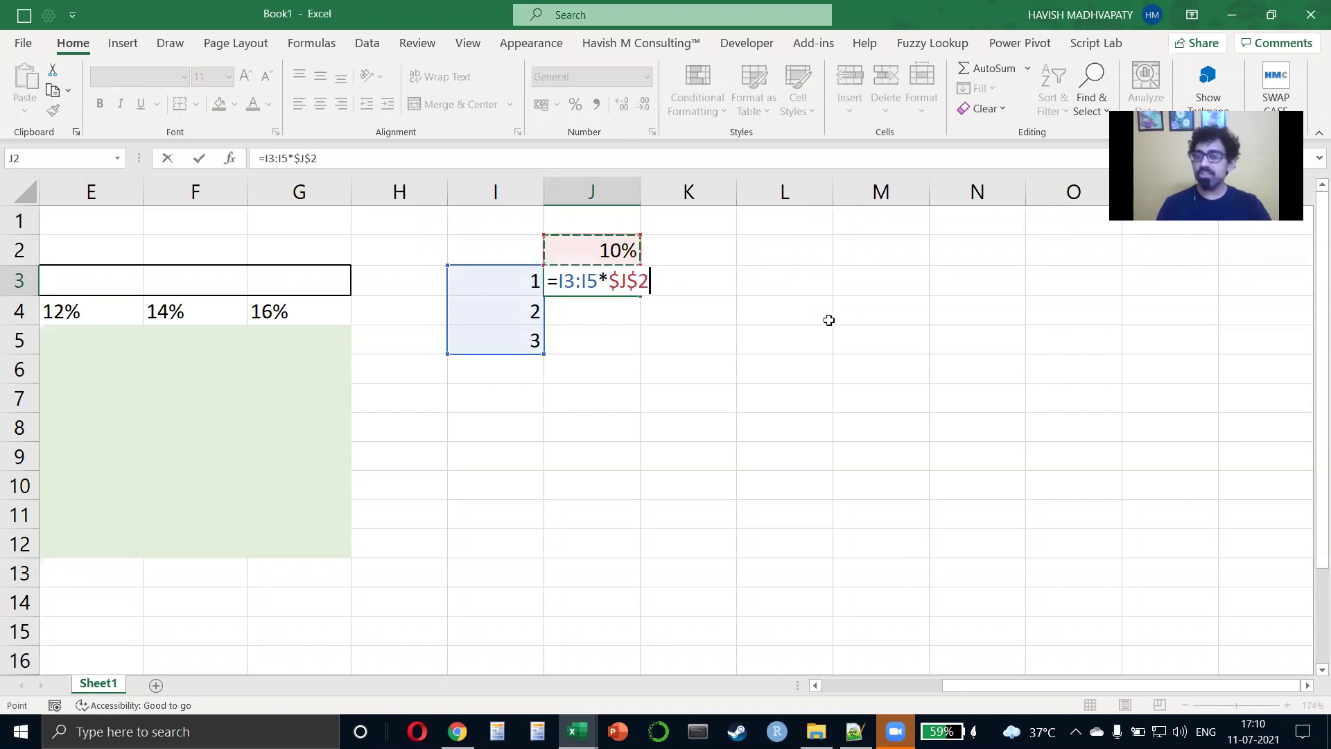
pyautogui.press('F4')
pyautogui.press('F4')
pyautogui.press('F4')
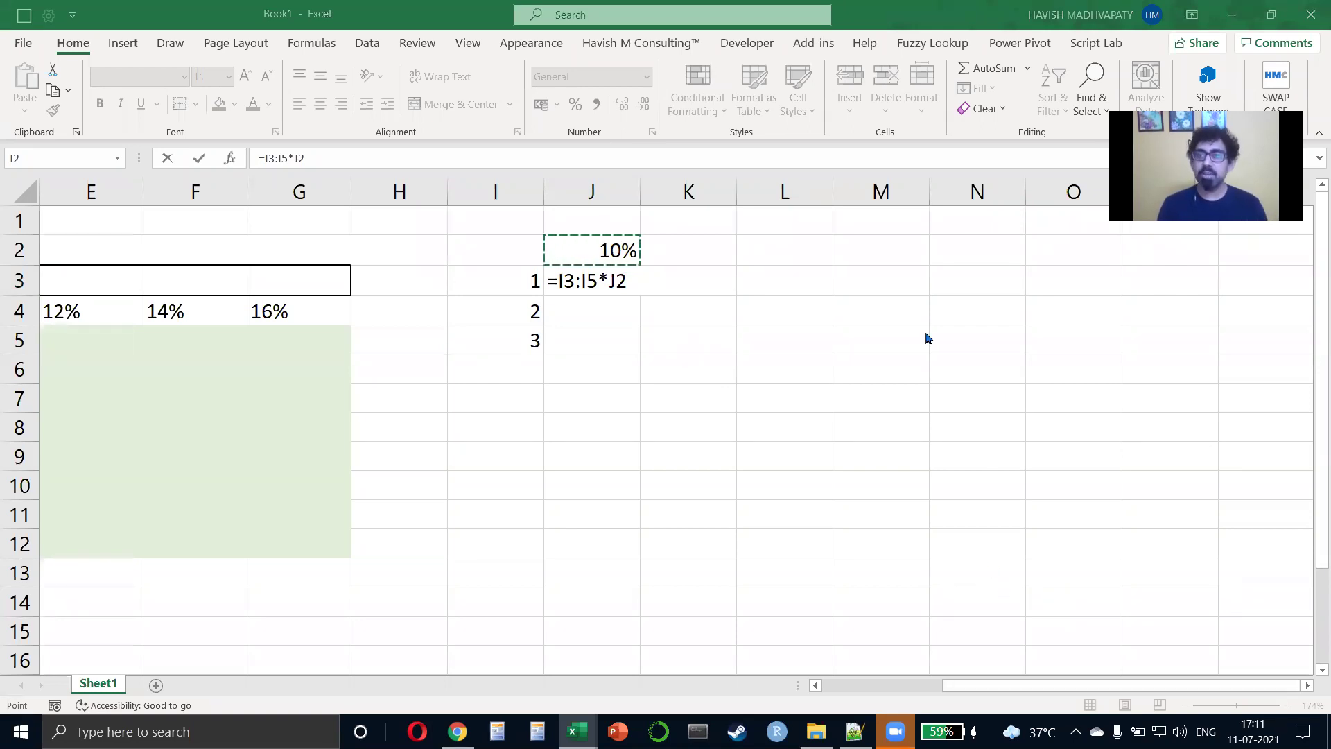
pyautogui.click(614, 283)
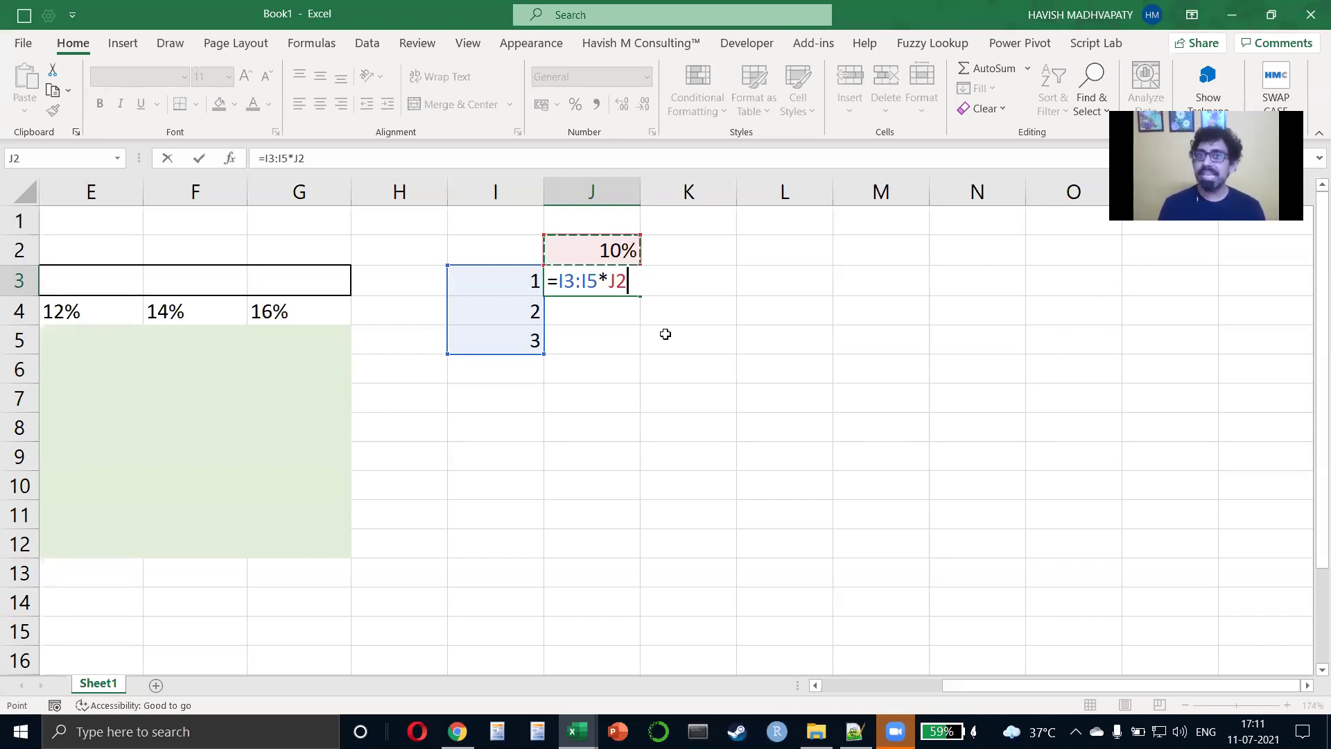
pyautogui.press('Return')
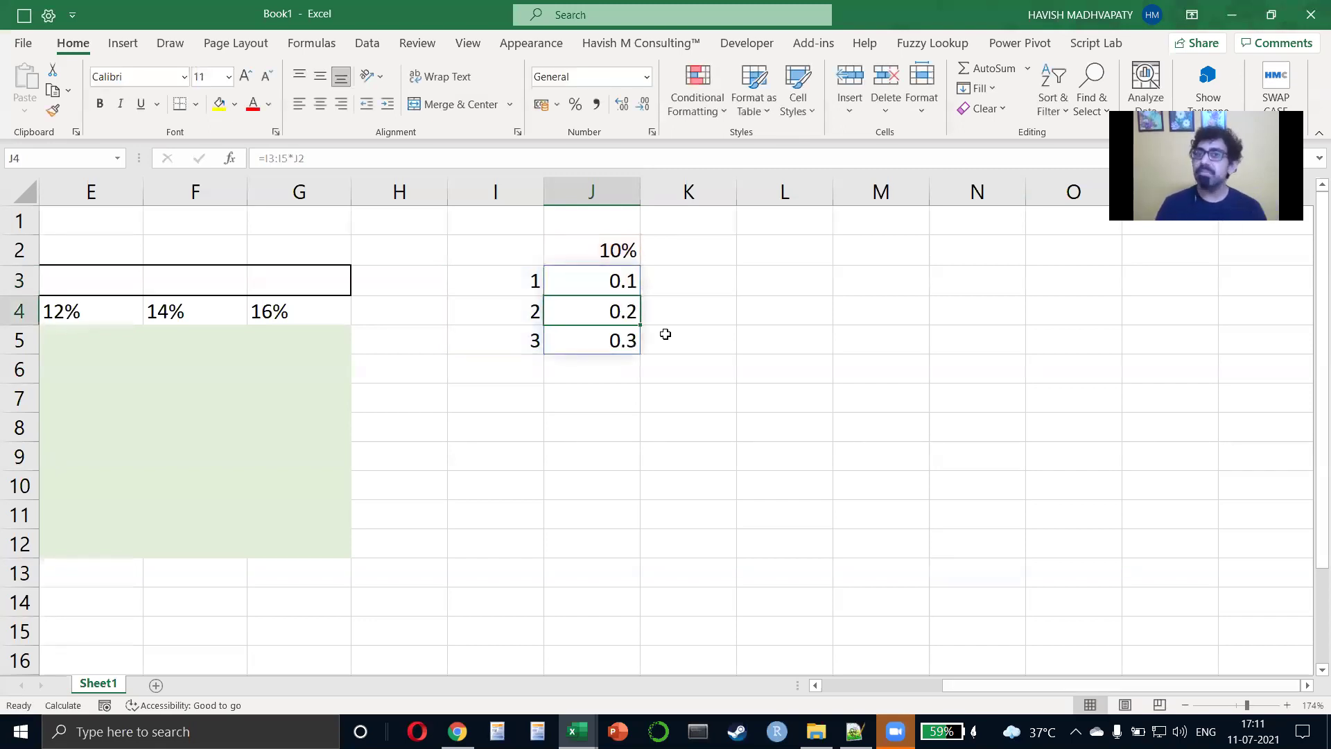
pyautogui.press('Up')
pyautogui.hotkey('shift', 'Down')
pyautogui.hotkey('shift', 'Down')
pyautogui.hotkey('shift', 'Up')
pyautogui.hotkey('shift', 'Up')
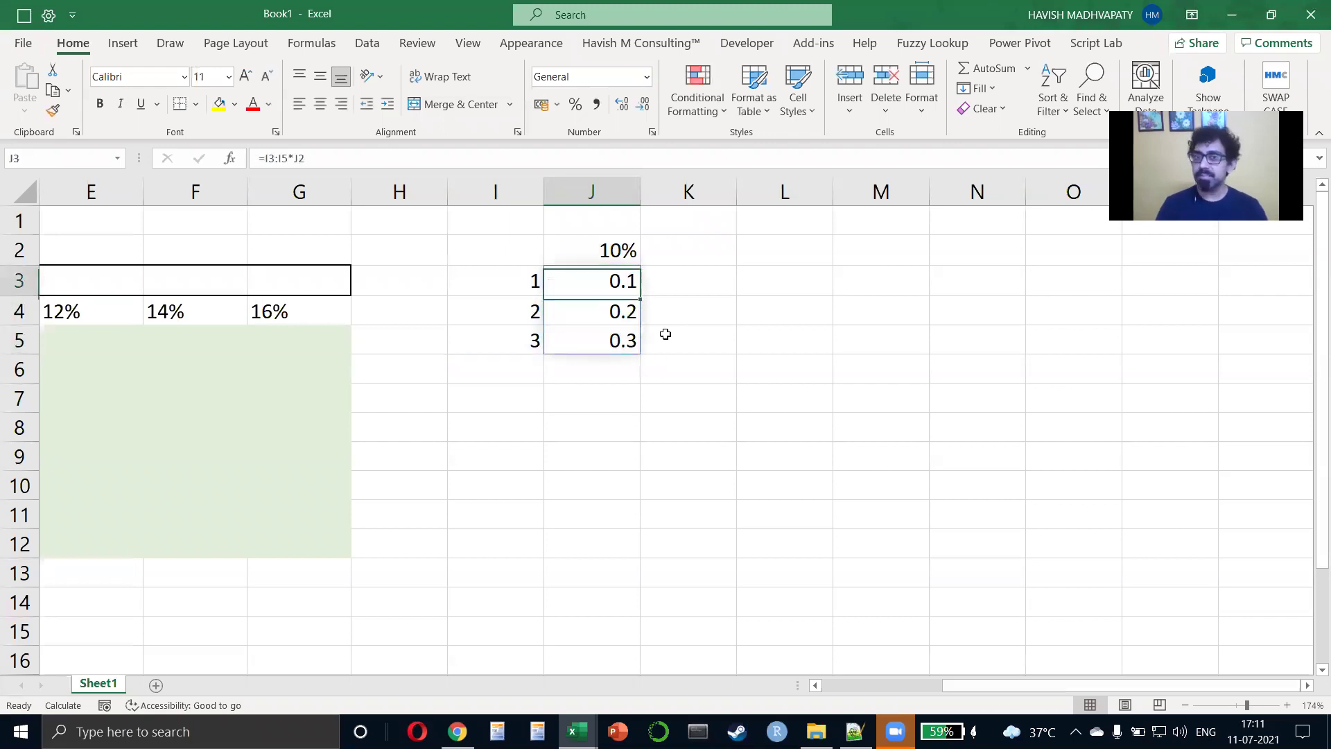
pyautogui.press('F2')
pyautogui.press('Return')
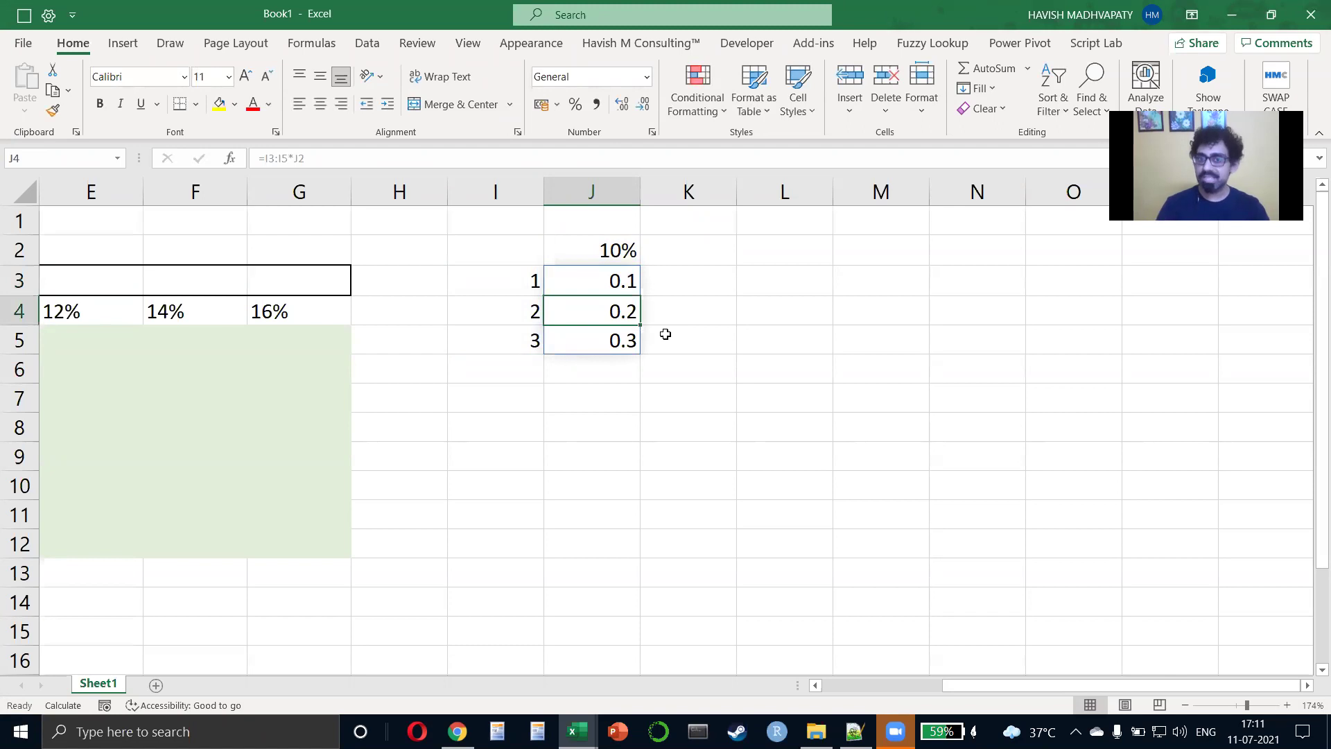
pyautogui.press('Down')
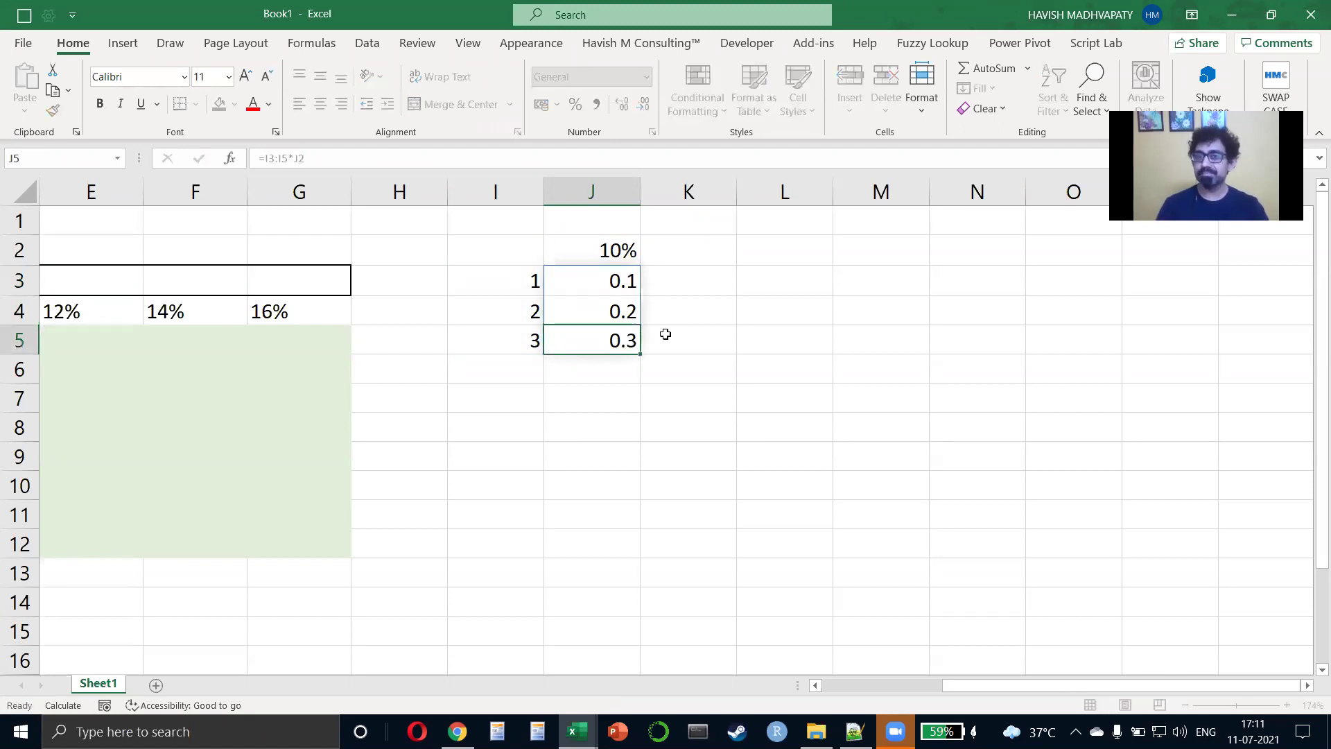
pyautogui.press('Up')
pyautogui.press('Up')
pyautogui.press('F2')
pyautogui.press('Return')
pyautogui.press('BackSpace')
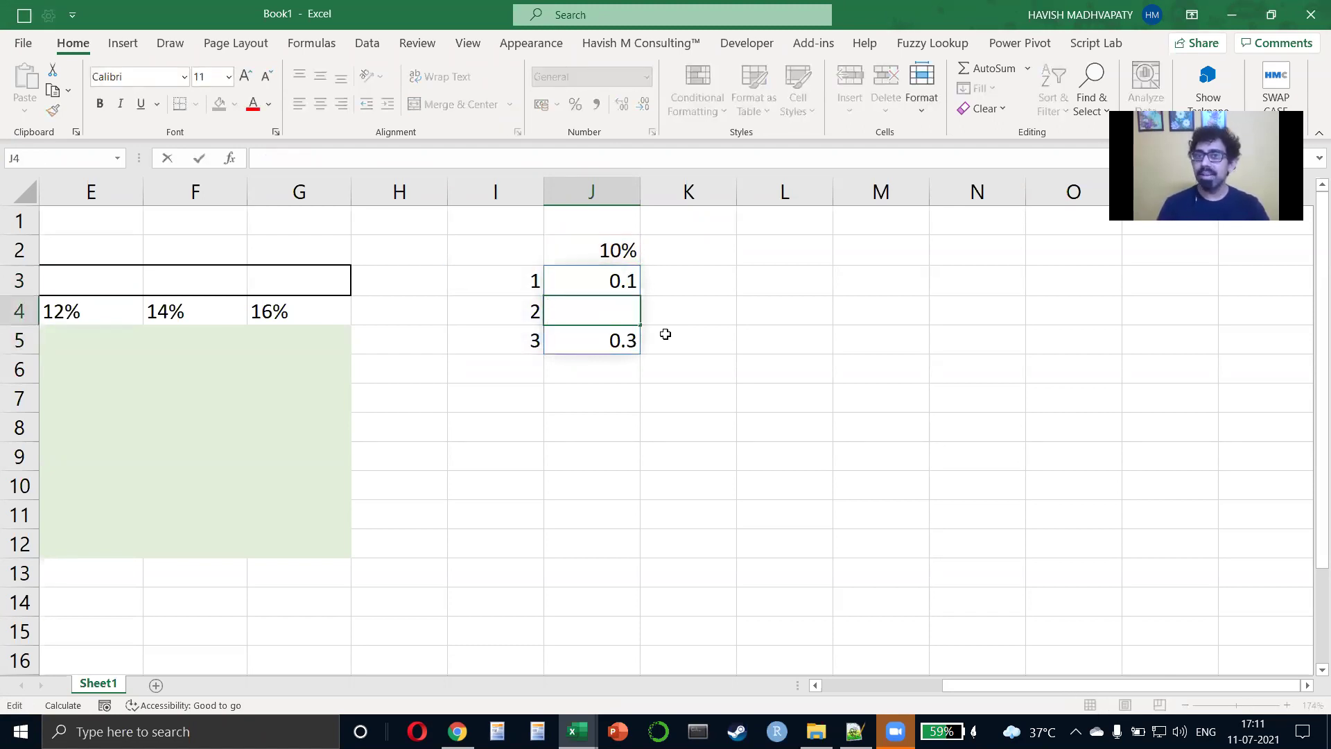
pyautogui.press('Return')
pyautogui.press('BackSpace')
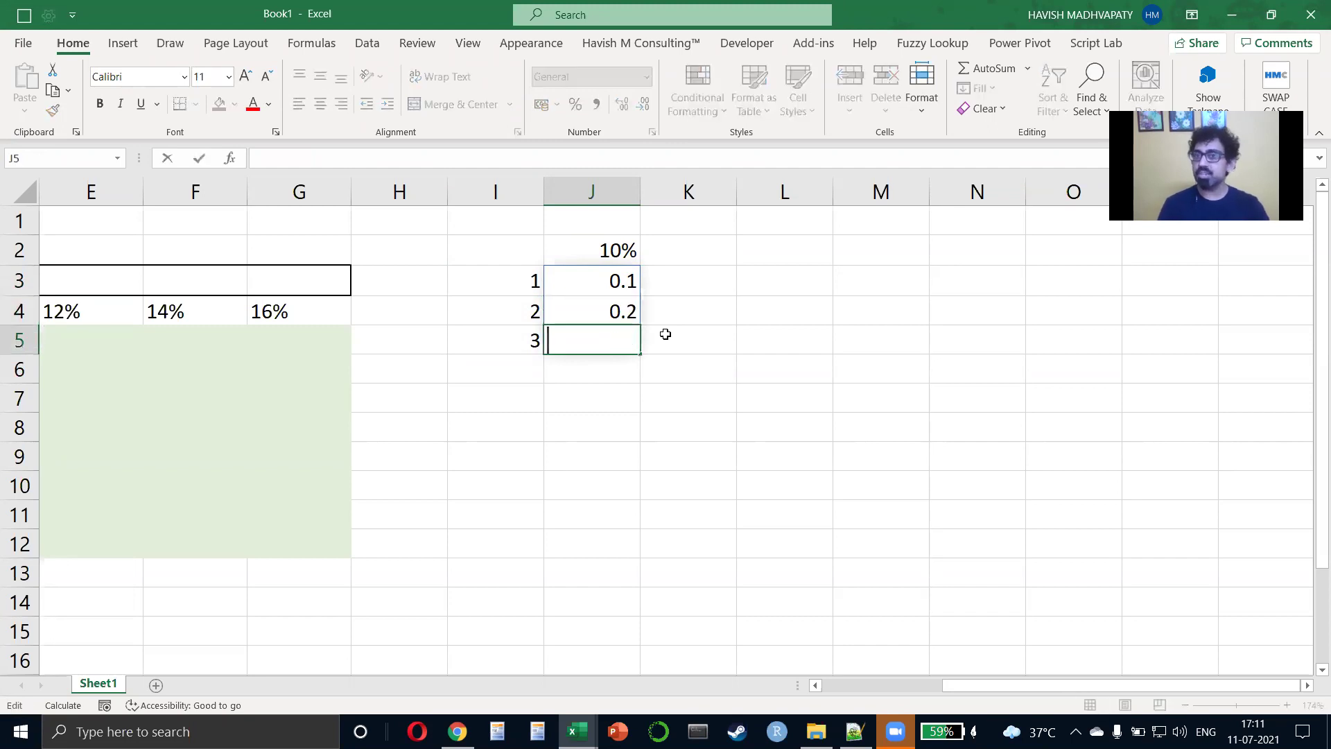
pyautogui.press('Return')
pyautogui.press('Up')
pyautogui.press('Up')
pyautogui.press('Up')
pyautogui.press('F2')
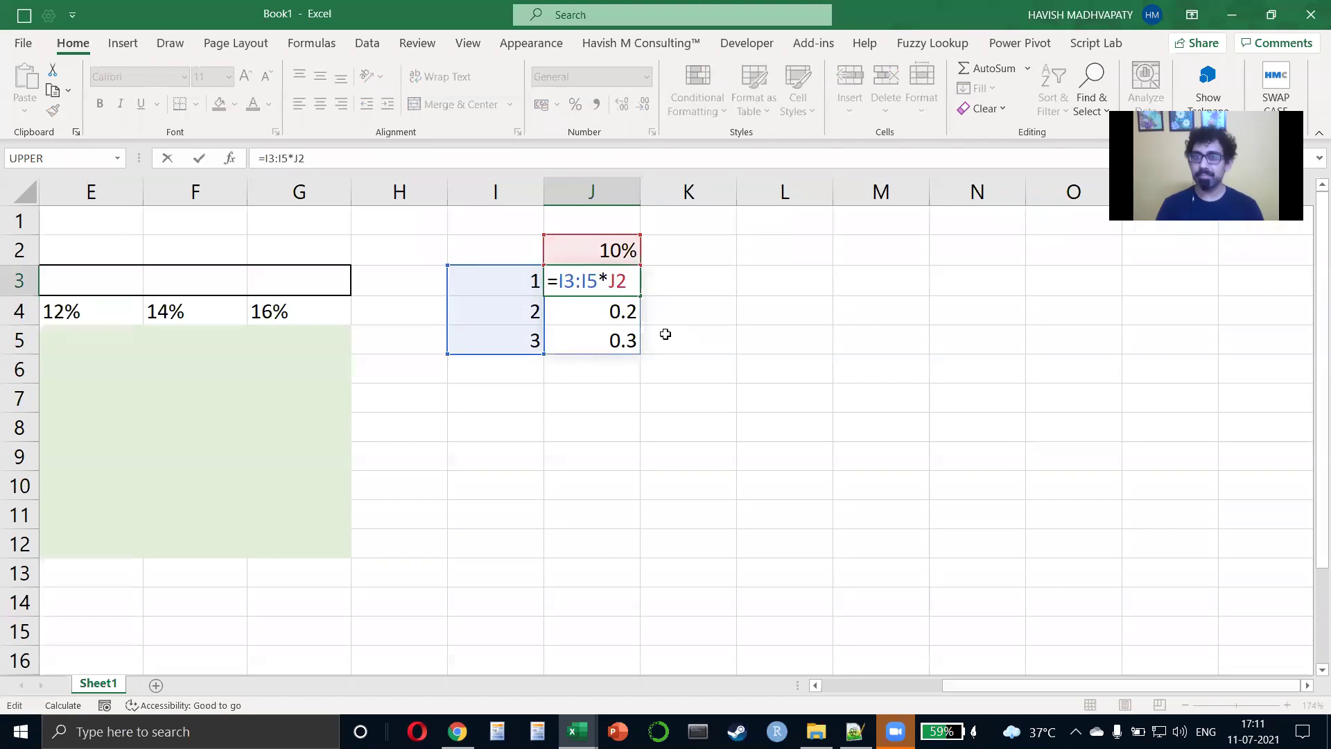
pyautogui.press('Escape')
pyautogui.hscroll(-4, 665, 334)
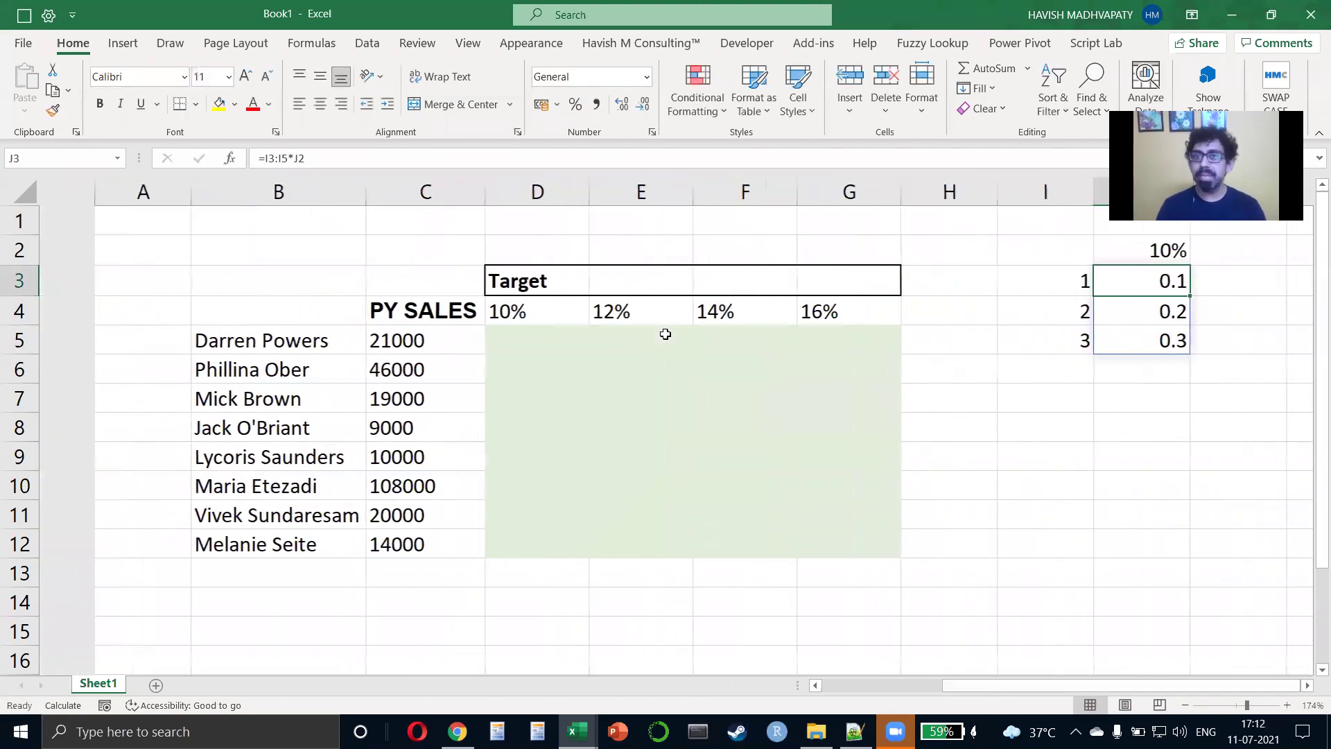
# Enter the mixed-reference formula =$C5*(1+D$4) in D5, giving the 10% target 23100.00.
pyautogui.click(514, 327)
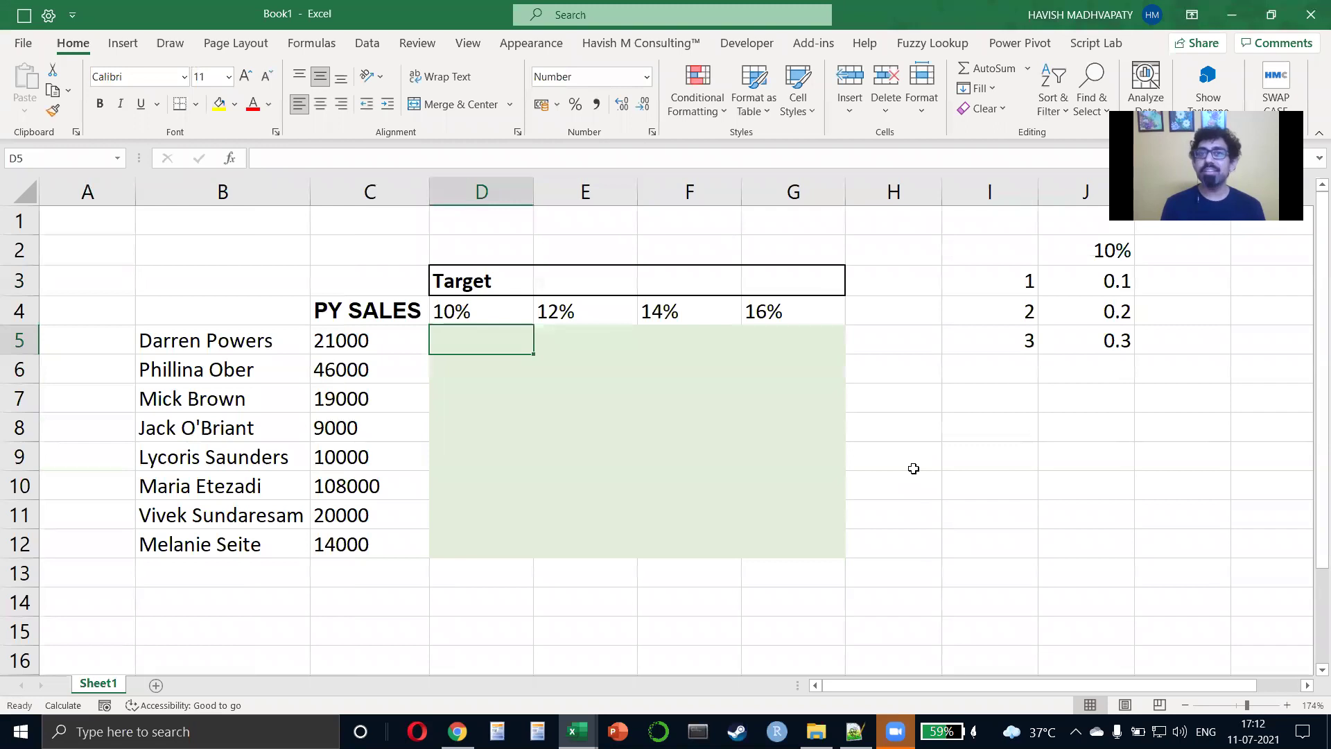
pyautogui.write('=')
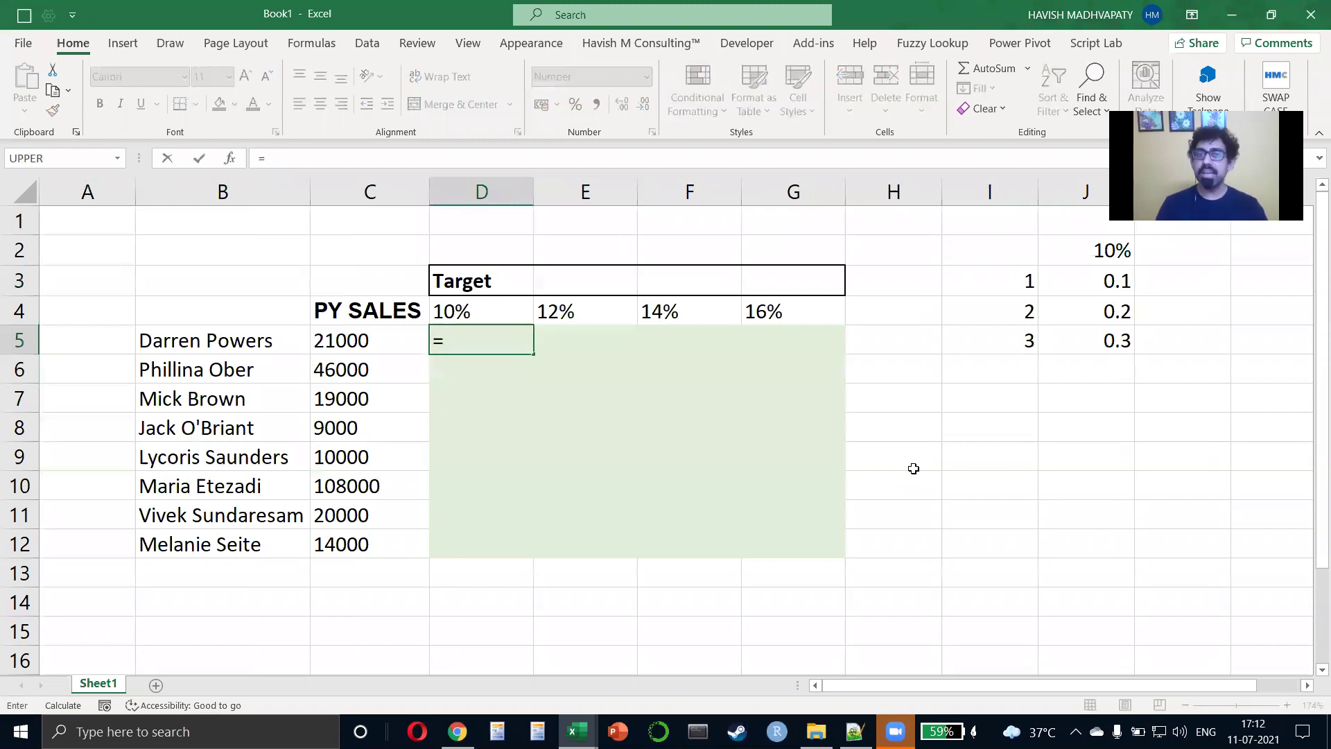
pyautogui.press('Left')
pyautogui.press('F4')
pyautogui.press('F4')
pyautogui.press('F4')
pyautogui.write('*(1+')
pyautogui.press('Up')
pyautogui.press('F4')
pyautogui.press('F4')
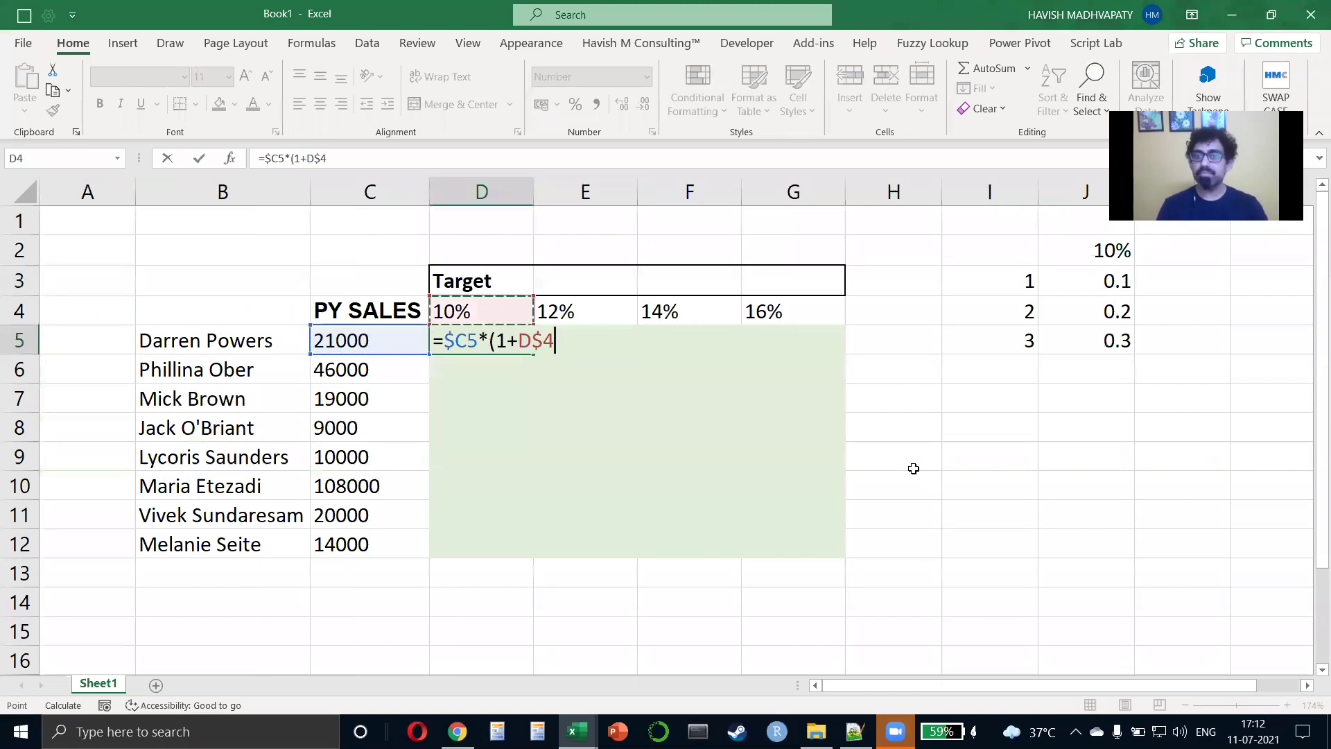
pyautogui.write(')')
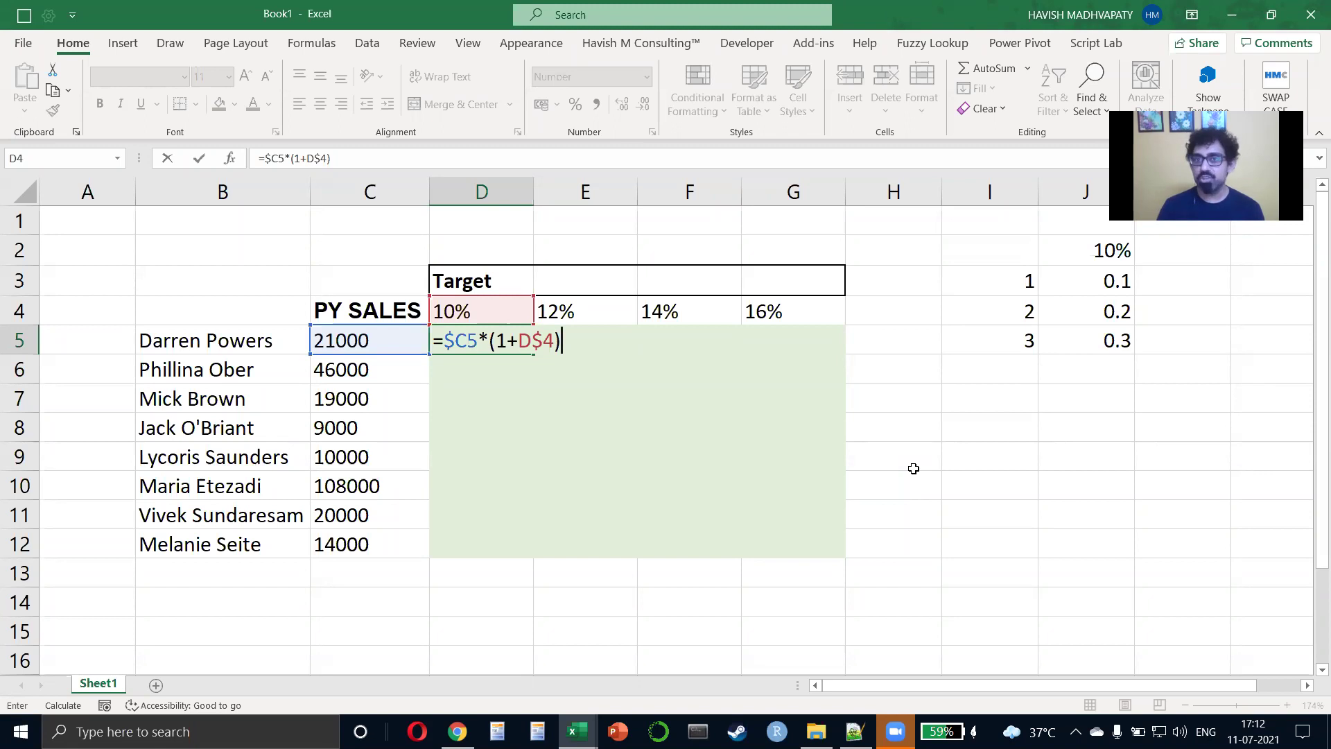
pyautogui.press('Return')
# Fill the D5 formula over D5:G12, then undo so only D5 keeps it.
pyautogui.press('Up')
pyautogui.hotkey('shift', 'Down')
pyautogui.hotkey('shift', 'Right')
pyautogui.hotkey('shift', 'Right')
pyautogui.hotkey('shift', 'Down')
pyautogui.hotkey('shift', 'Down')
pyautogui.hotkey('shift', 'Down')
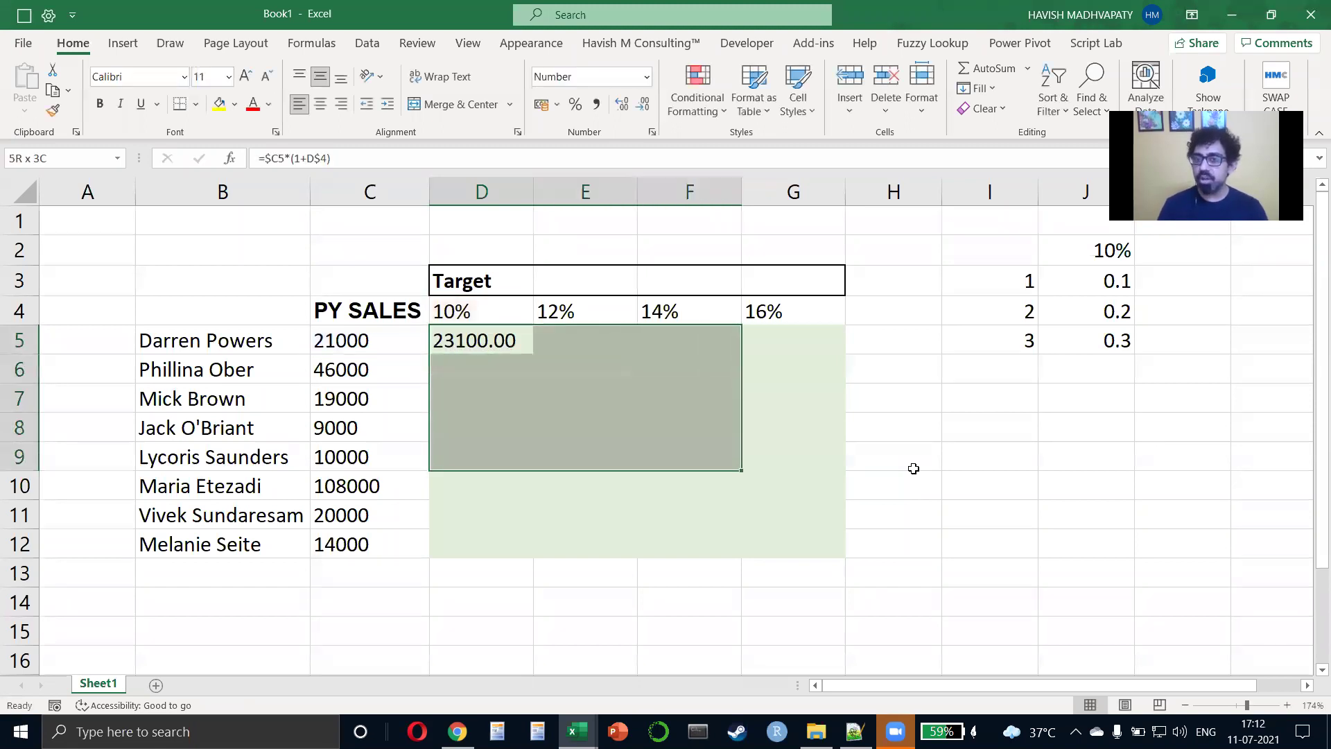
pyautogui.hotkey('shift', 'Right')
pyautogui.hotkey('shift', 'Down')
pyautogui.hotkey('shift', 'Down')
pyautogui.hotkey('shift', 'Down')
pyautogui.hotkey('ctrl', 'd')
pyautogui.hotkey('ctrl', 'r')
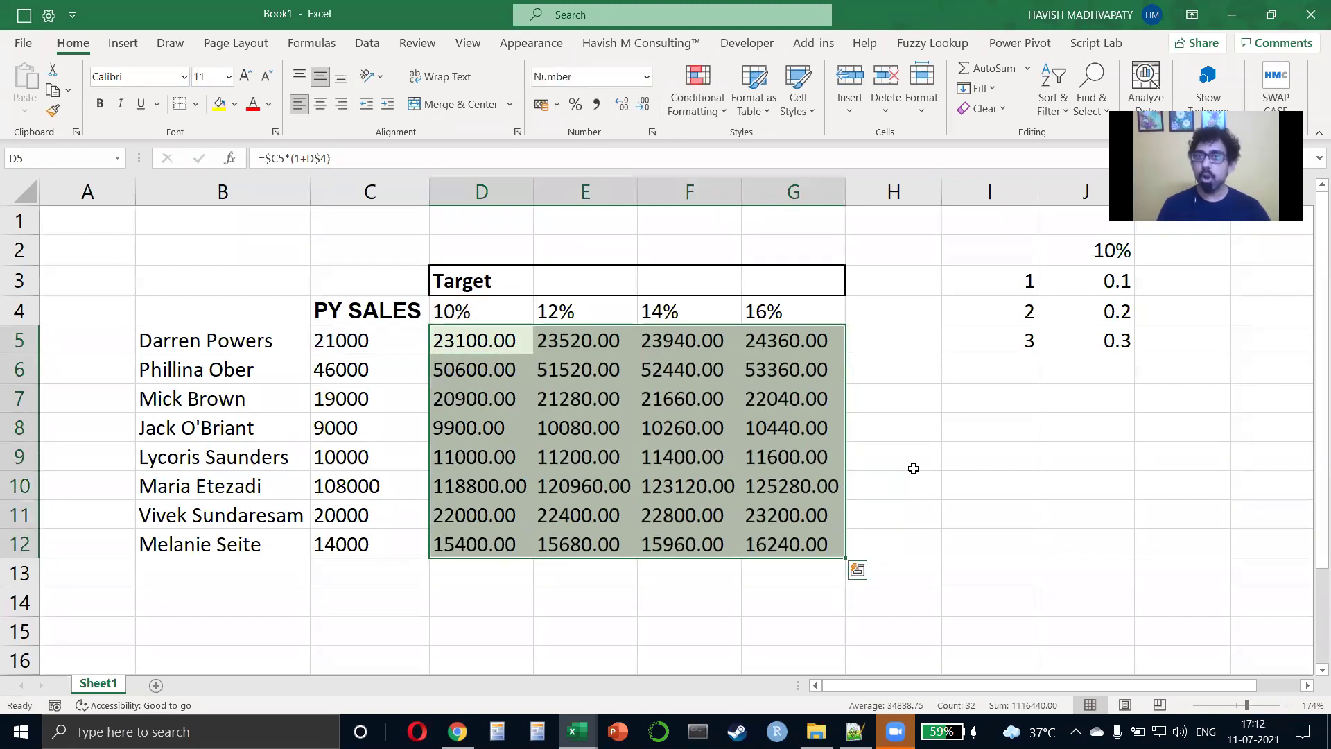
pyautogui.hotkey('ctrl', 'z')
pyautogui.hotkey('ctrl', 'z')
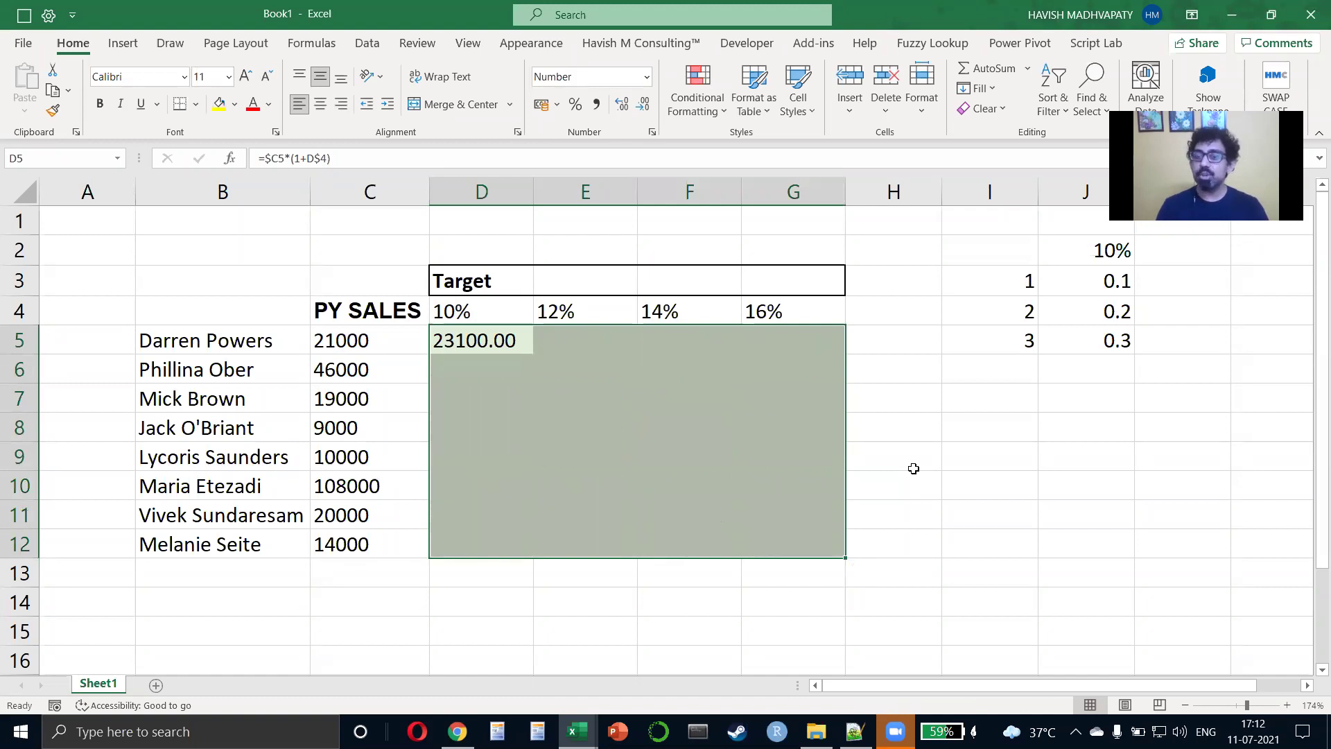
pyautogui.write('=')
pyautogui.press('Escape')
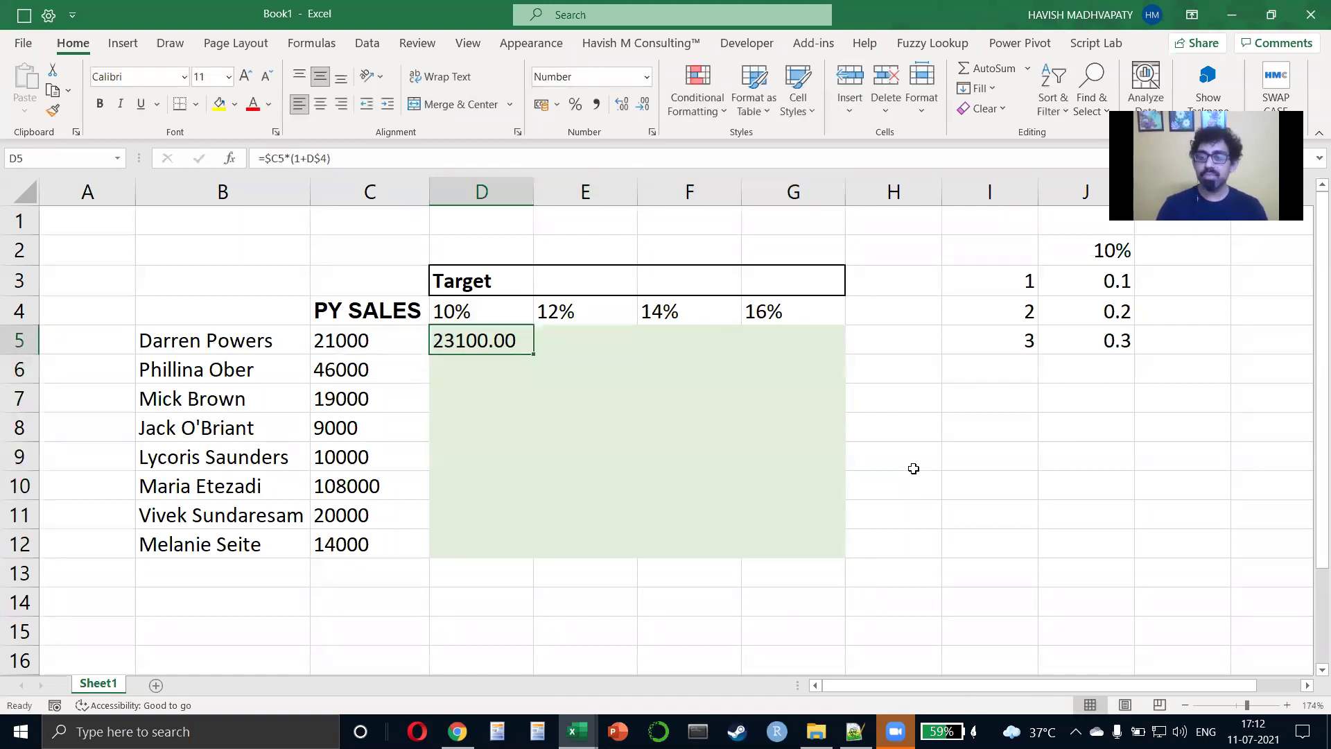
# Enter =C5:C12*(1+D4:G4) in D5 so all 32 targets spill across D5:G12, up to 125280.00.
pyautogui.write('=')
pyautogui.press('Left')
pyautogui.hotkey('ctrl', 'shift', 'Down')
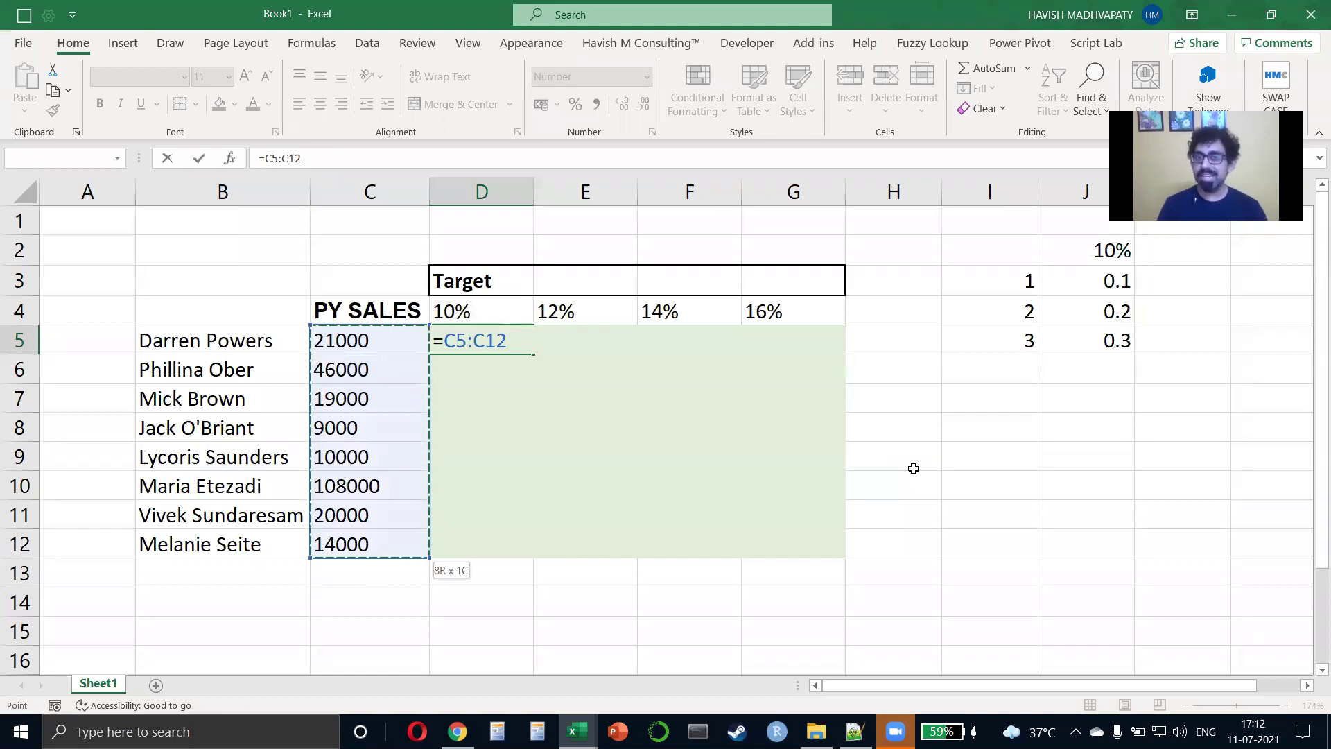
pyautogui.write('*1(1')
pyautogui.press('BackSpace')
pyautogui.press('BackSpace')
pyautogui.press('BackSpace')
pyautogui.write('1')
pyautogui.press('BackSpace')
pyautogui.write('(1+')
pyautogui.press('Up')
pyautogui.hotkey('shift', 'Right')
pyautogui.hotkey('shift', 'Right')
pyautogui.hotkey('shift', 'Right')
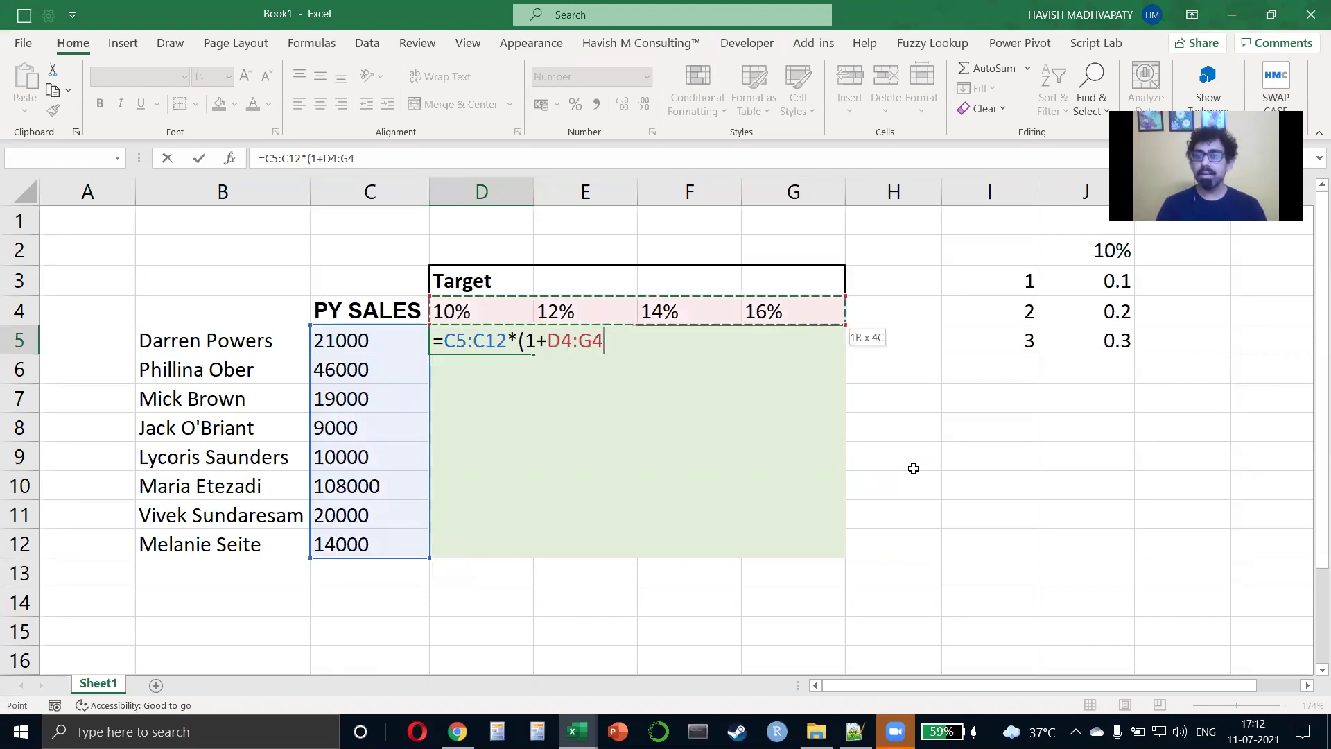
pyautogui.write(')')
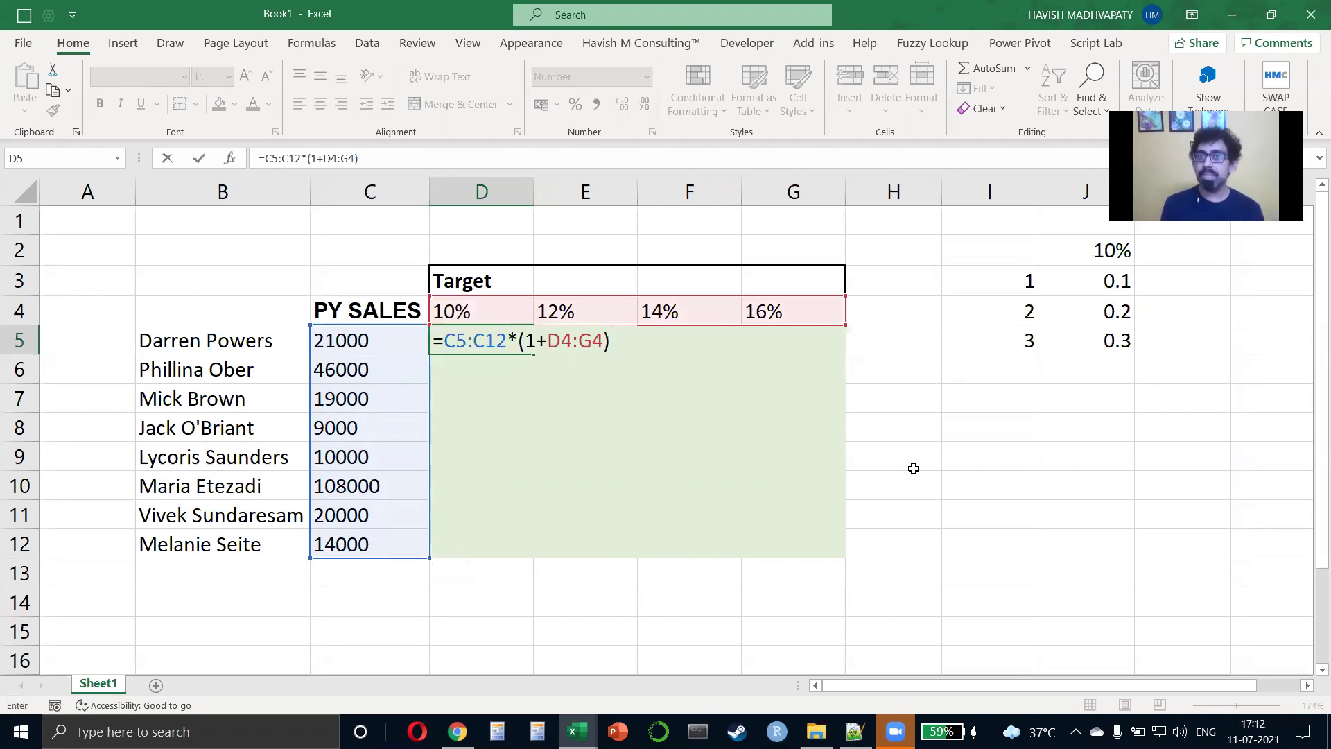
pyautogui.hotkey('ctrl', 'shift', 'Return')
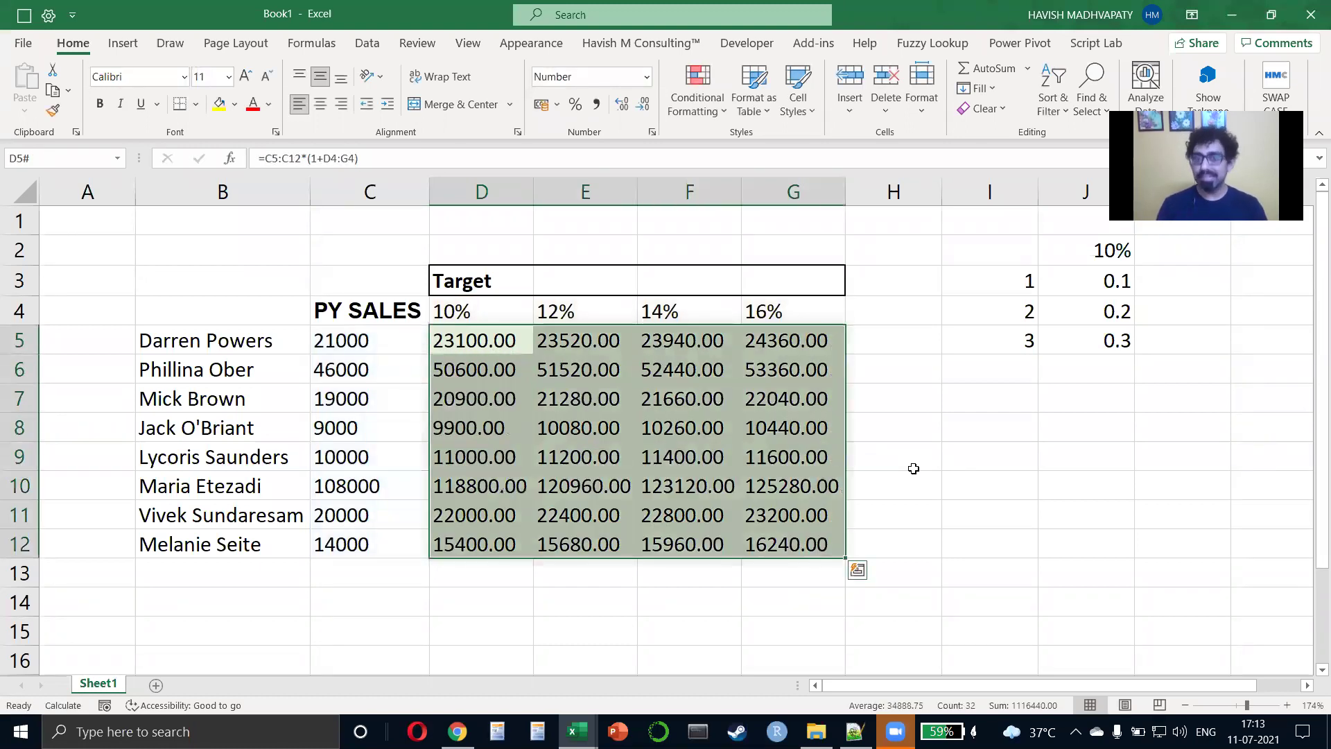
pyautogui.hotkey('alt', 'Tab')
pyautogui.hotkey('alt', 'Tab')
pyautogui.hotkey('alt', 'Tab')
# Add the Notepad++ note lines 'dynamic arrays' and 'only available for M365'.
pyautogui.press('Down')
pyautogui.press('Down')
pyautogui.press('Down')
pyautogui.press('Down')
pyautogui.press('Down')
pyautogui.press('Down')
pyautogui.press('Down')
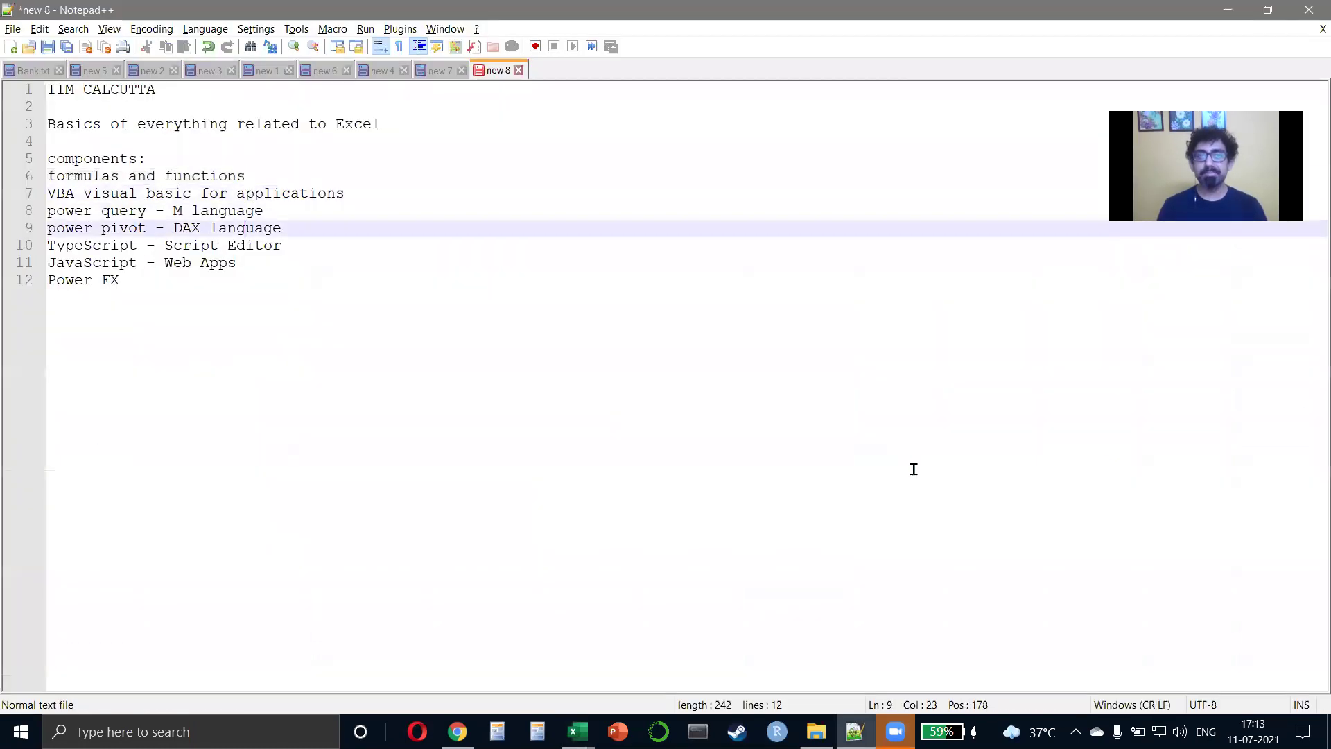
pyautogui.write('dynamic arrays')
pyautogui.press('Return')
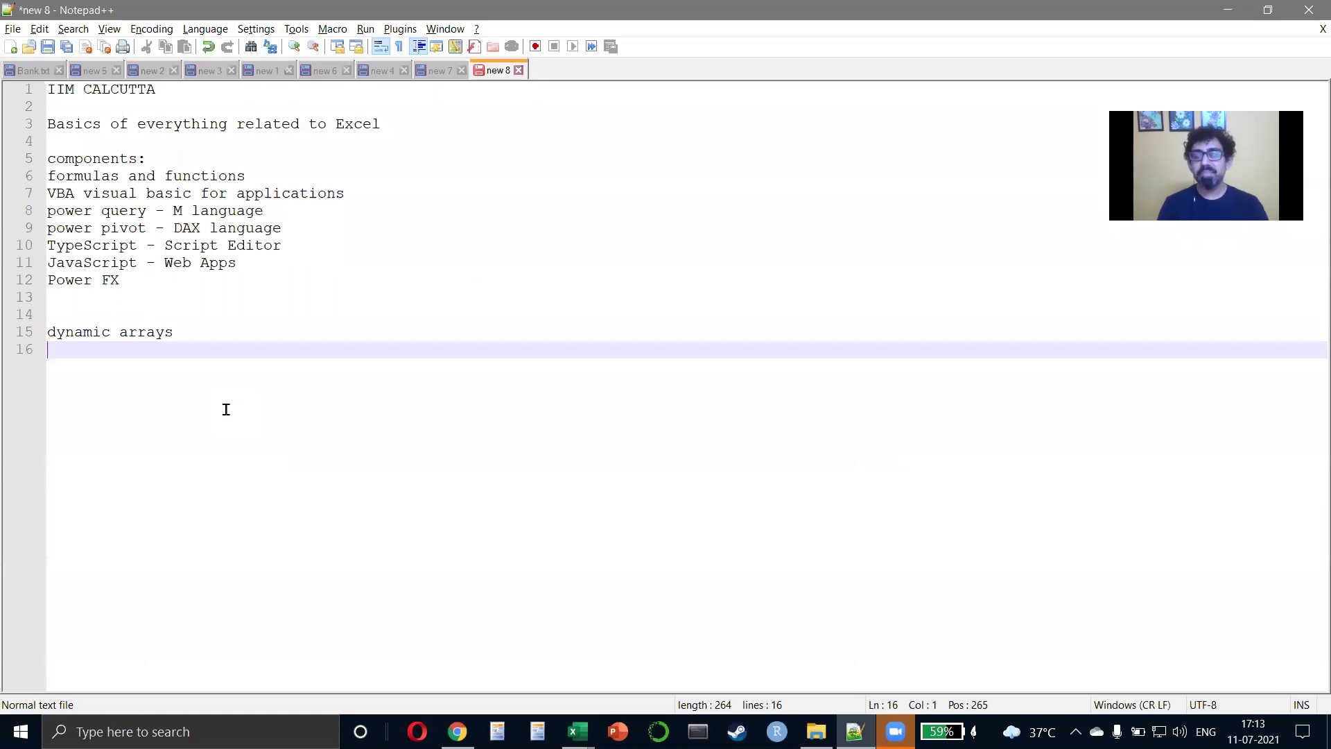
pyautogui.write('only ')
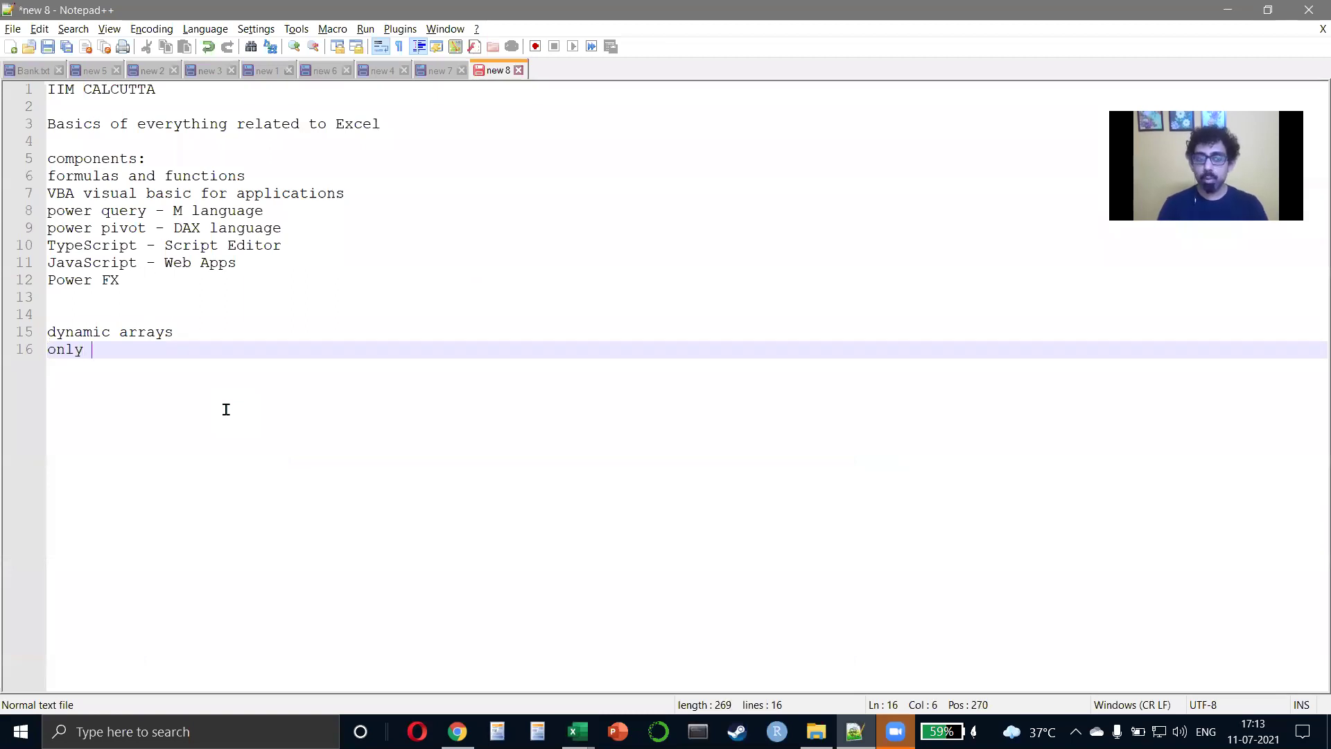
pyautogui.write('availabl')
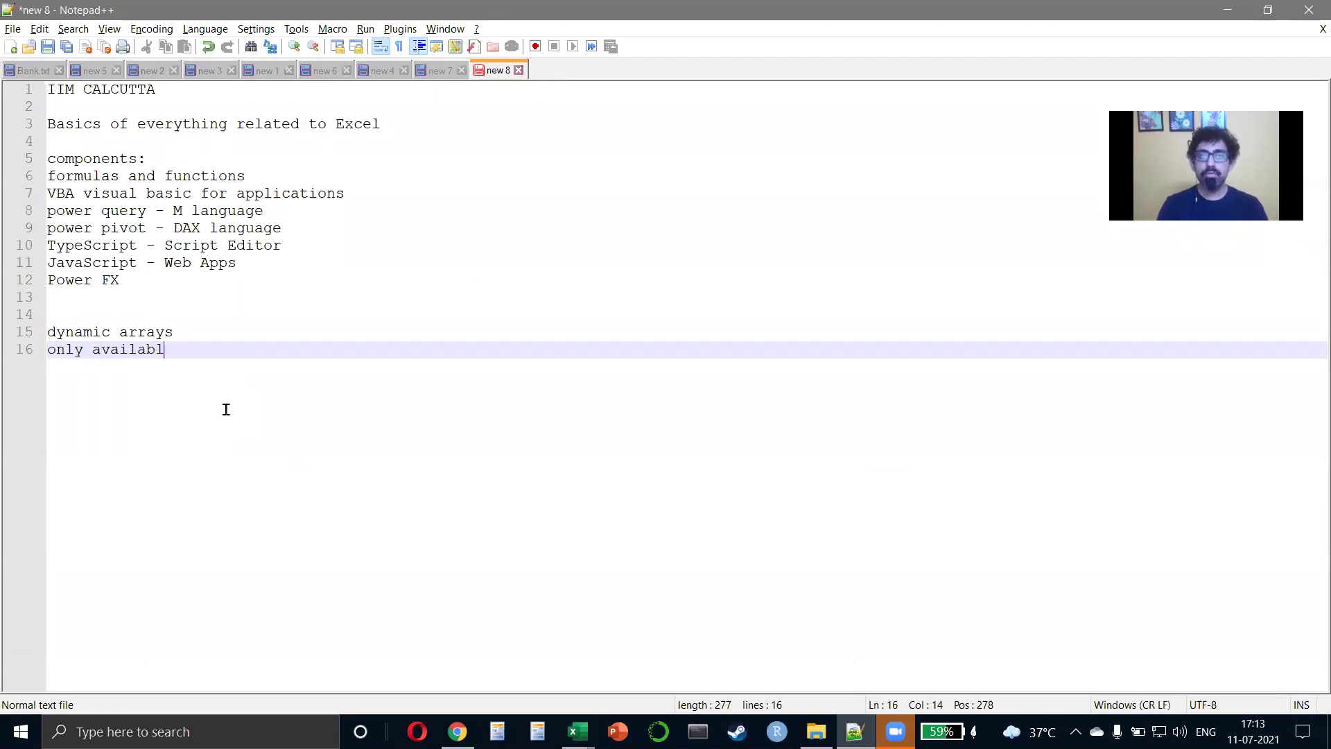
pyautogui.write('e for M365')
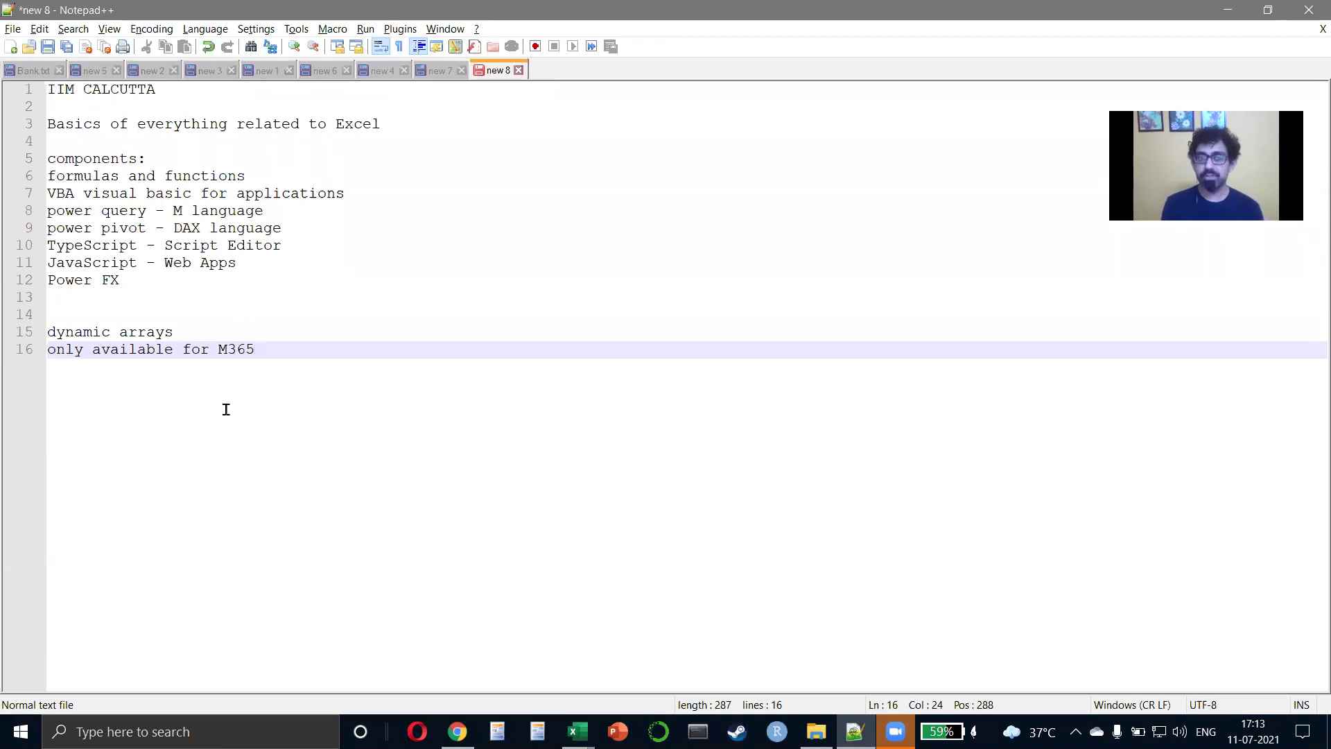
pyautogui.hotkey('alt', 'Tab')
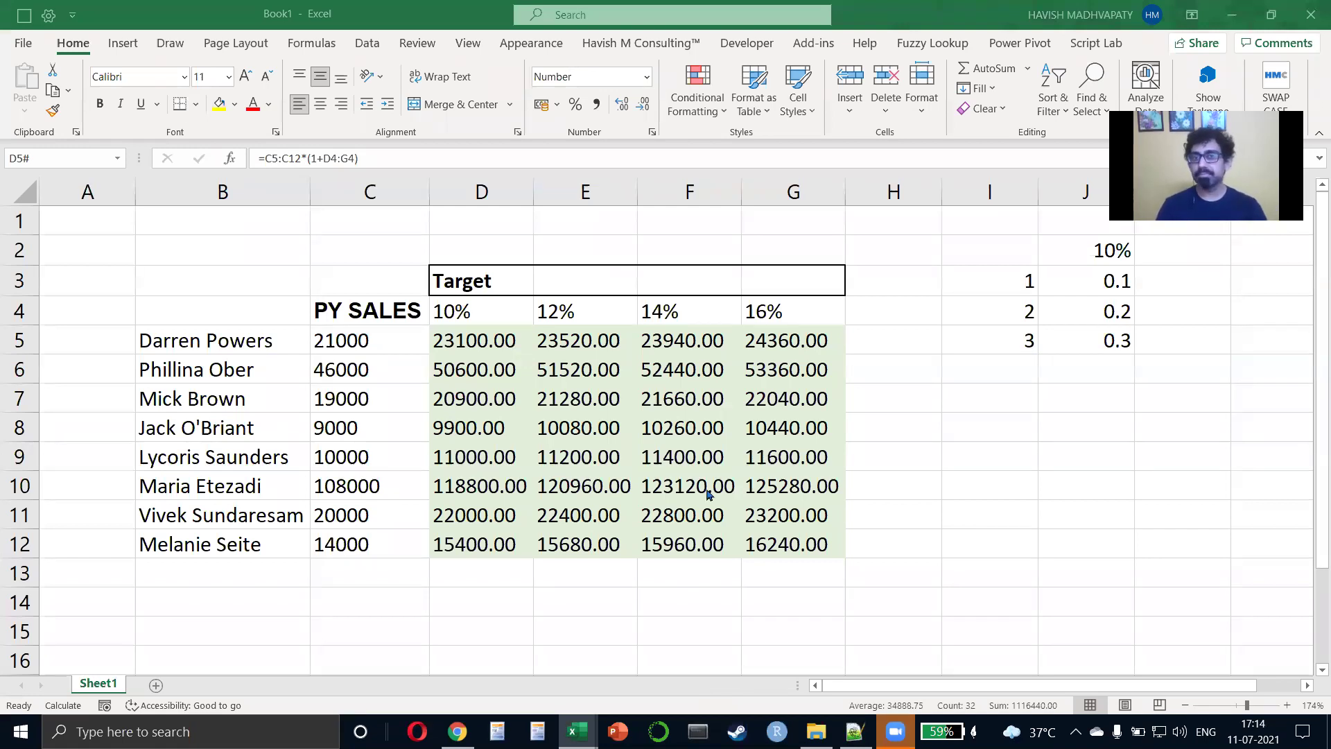
# Delete the spilled target grid D5:G12.
pyautogui.hotkey('ctrl', 'shift', 'Right')
pyautogui.hotkey('ctrl', 'shift', 'Down')
pyautogui.press('Left')
pyautogui.press('Right')
pyautogui.hotkey('ctrl', 'shift', 'Right')
pyautogui.hotkey('ctrl', 'shift', 'Down')
pyautogui.press('Delete')
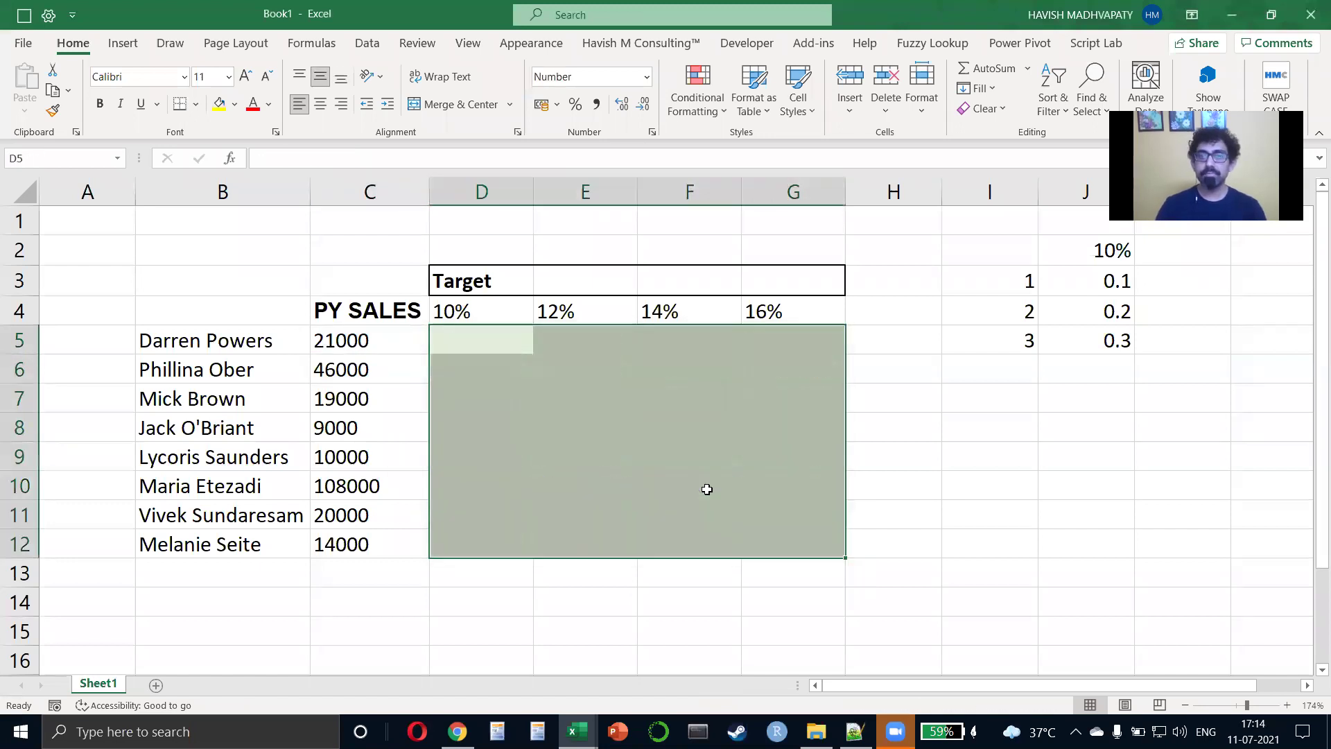
# Test =C5:C12*D4:G4 in D8, then undo to restore the original spilled grid.
pyautogui.press('Down')
pyautogui.press('Down')
pyautogui.press('Down')
pyautogui.write('=')
pyautogui.press('Up')
pyautogui.press('Left')
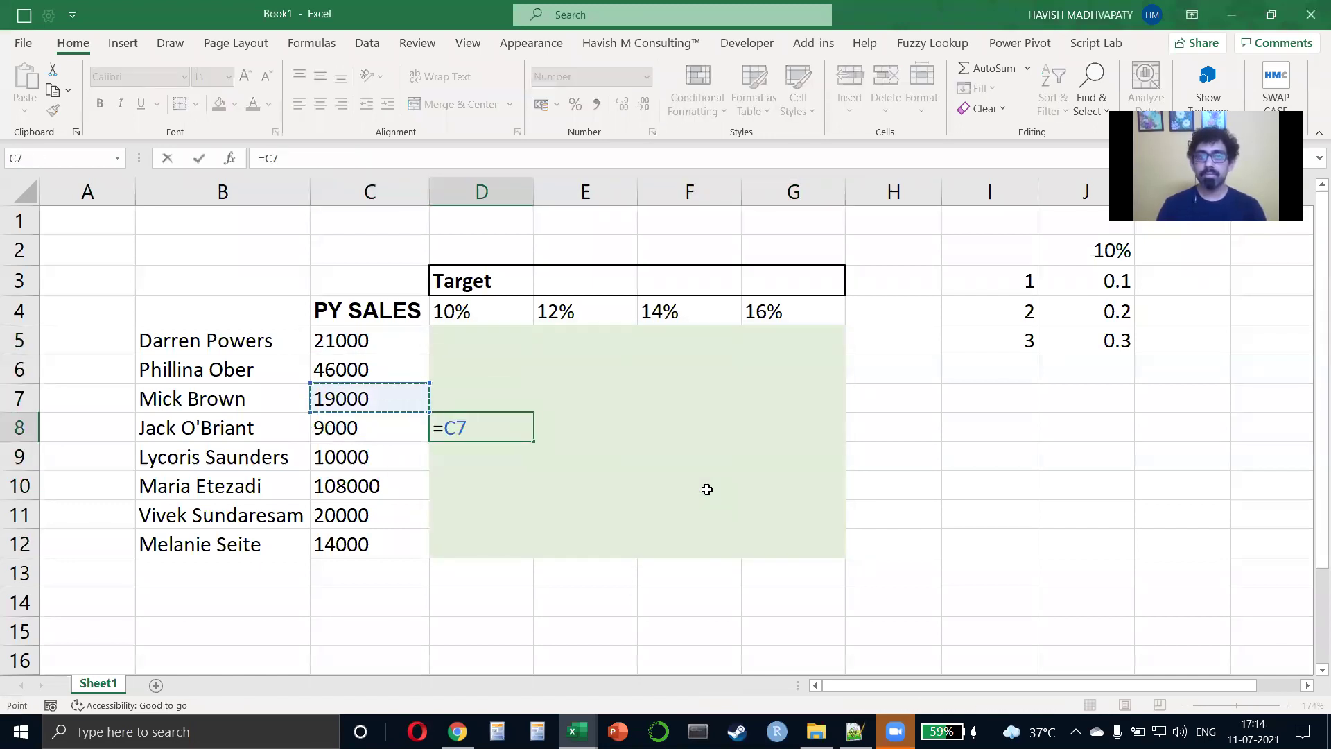
pyautogui.press('Up')
pyautogui.press('Up')
pyautogui.hotkey('ctrl', 'shift', 'Down')
pyautogui.write('*')
pyautogui.press('Up')
pyautogui.press('Up')
pyautogui.press('Up')
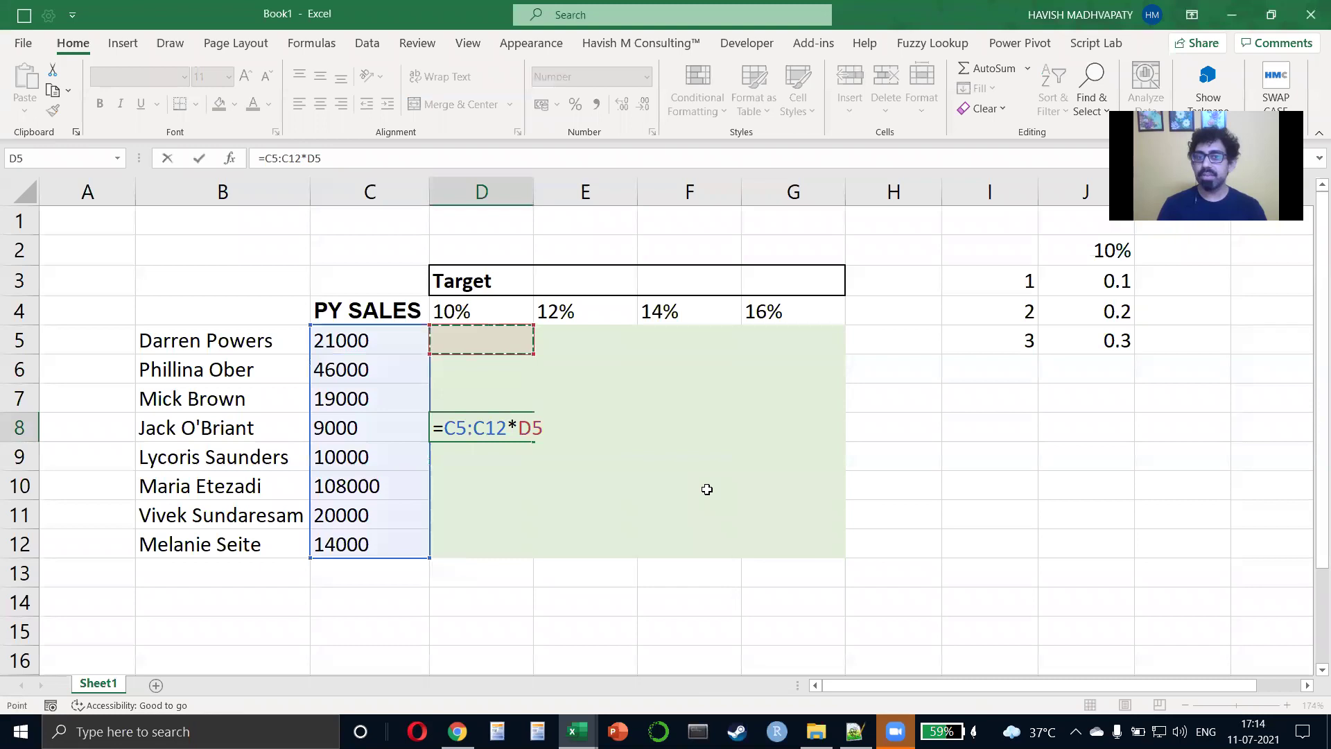
pyautogui.press('Up')
pyautogui.hotkey('shift', 'Right')
pyautogui.hotkey('shift', 'Right')
pyautogui.hotkey('shift', 'Right')
pyautogui.press('Return')
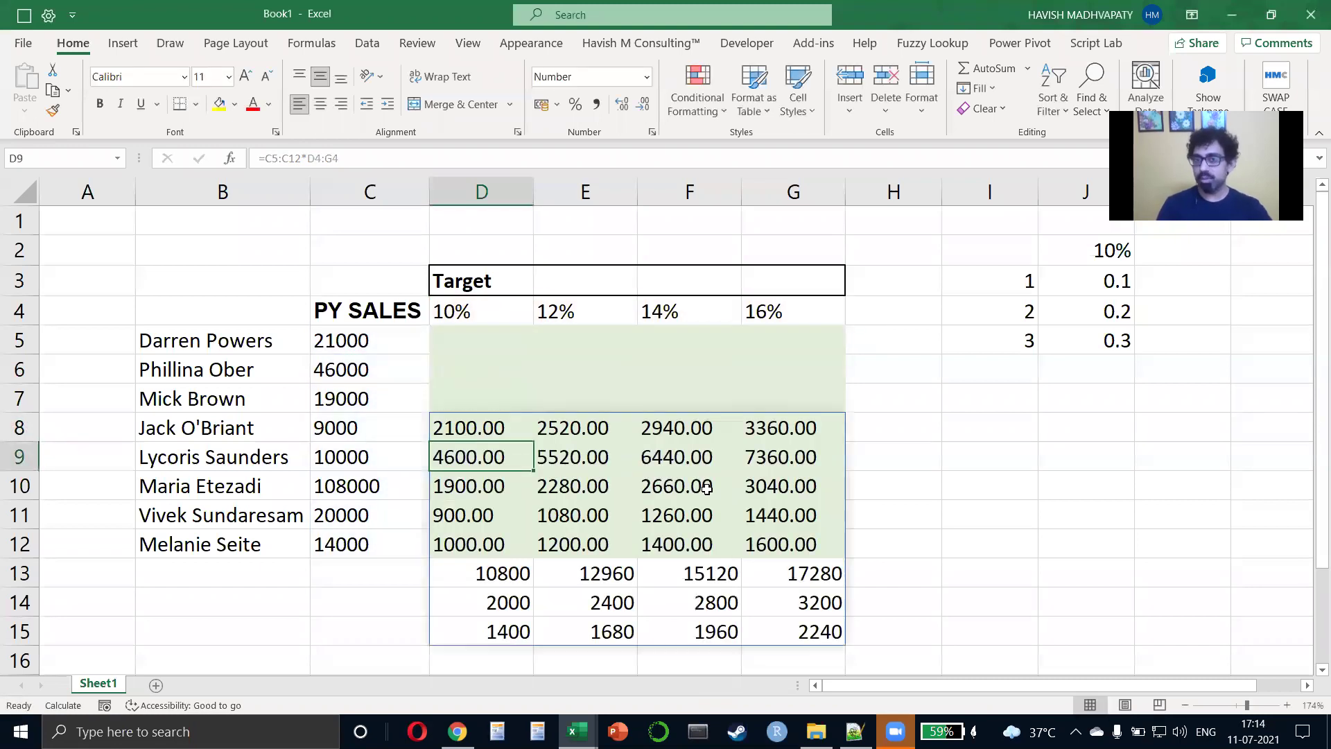
pyautogui.hotkey('ctrl', 'z')
pyautogui.hotkey('ctrl', 'z')
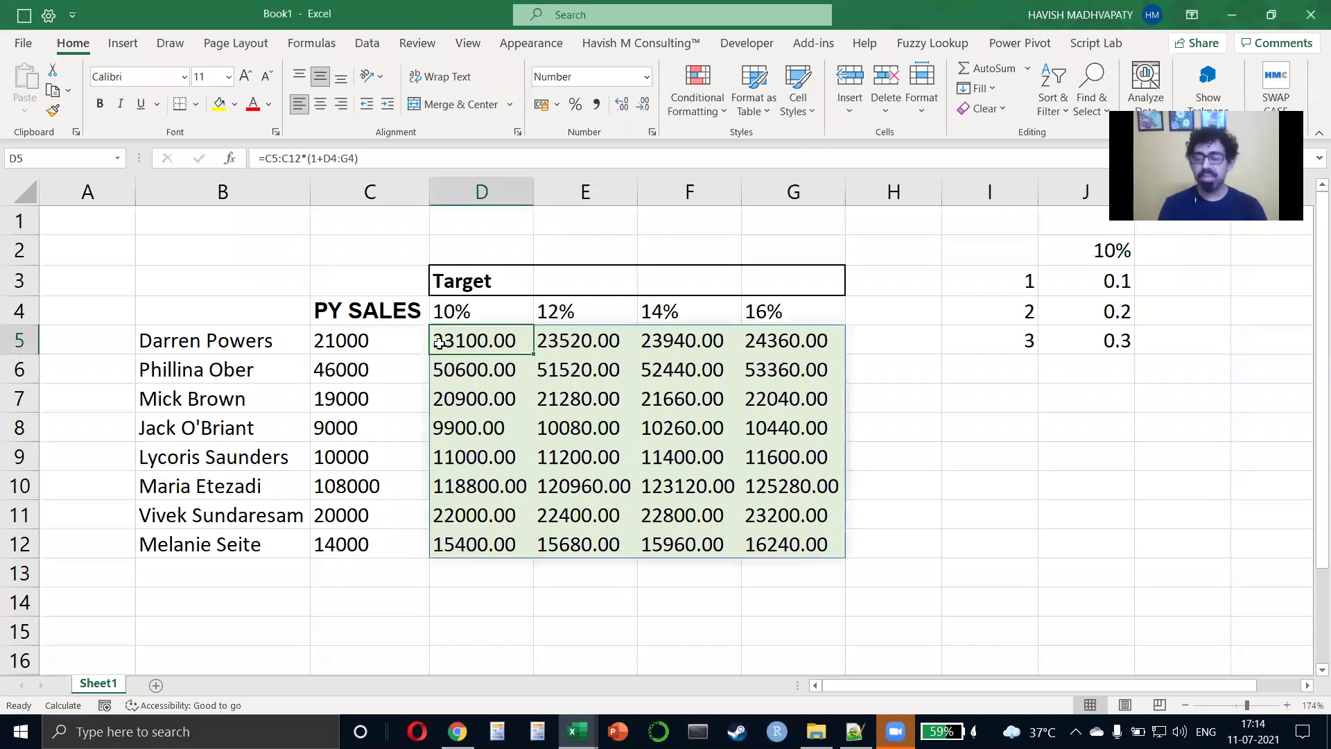
pyautogui.hotkey('alt', 'Tab')
pyautogui.hotkey('alt', 'Tab')
pyautogui.hotkey('alt', 'Tab')
pyautogui.hotkey('alt', 'Tab')
pyautogui.hotkey('alt', 'Tab')
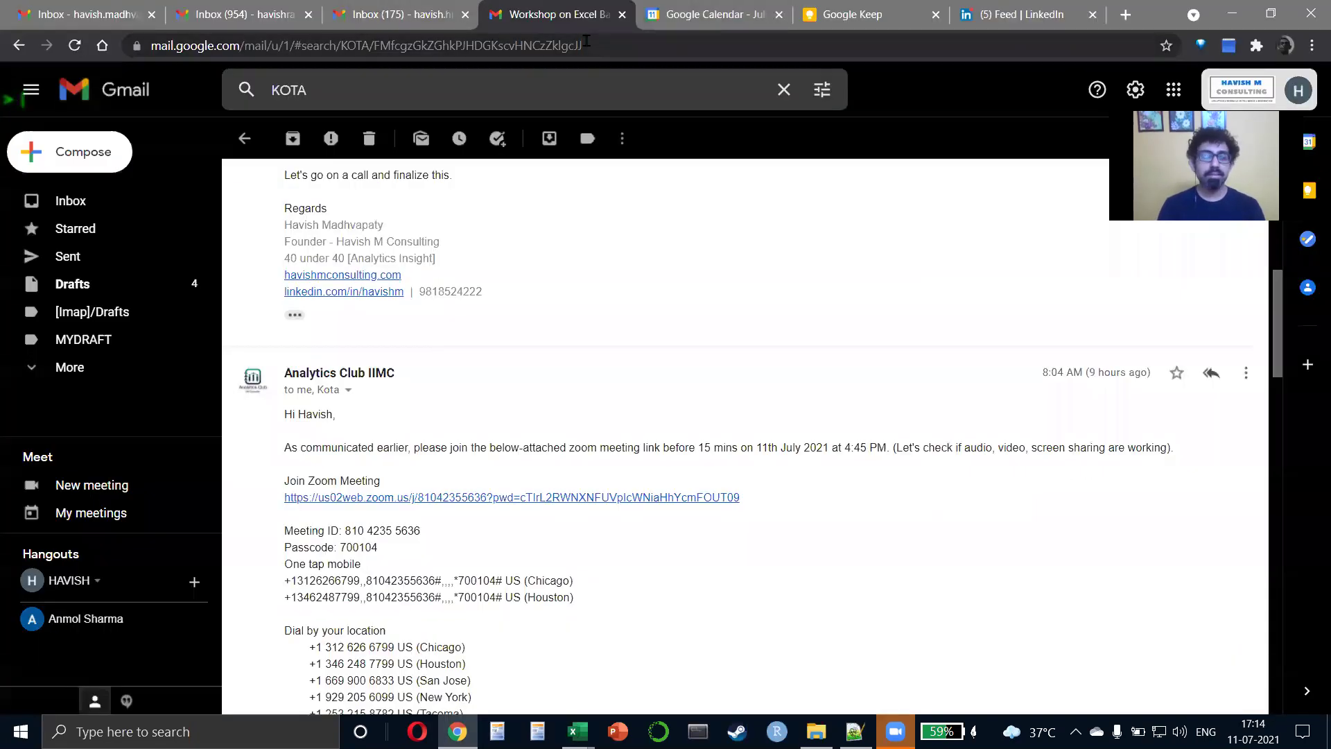
# Open Google Sheets in a new tab from the Gmail Google apps launcher.
pyautogui.click(85, 9)
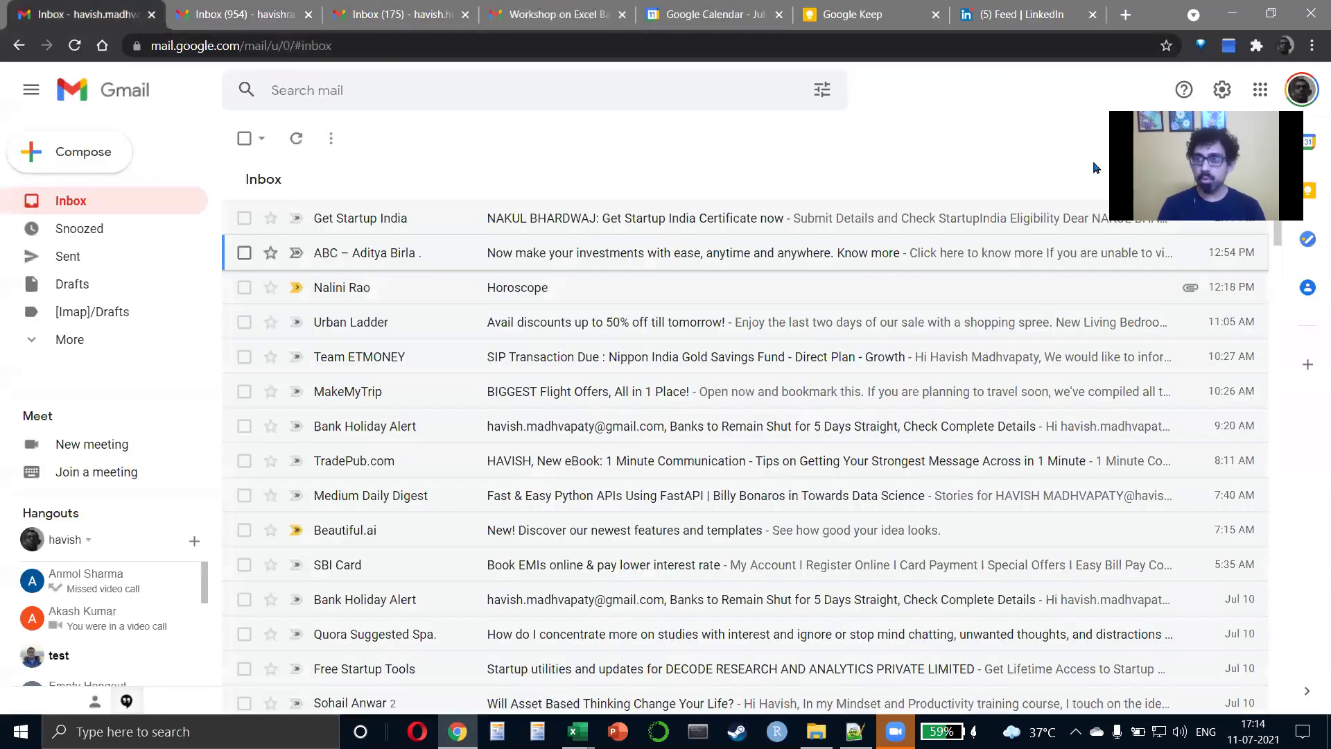
pyautogui.click(1262, 89)
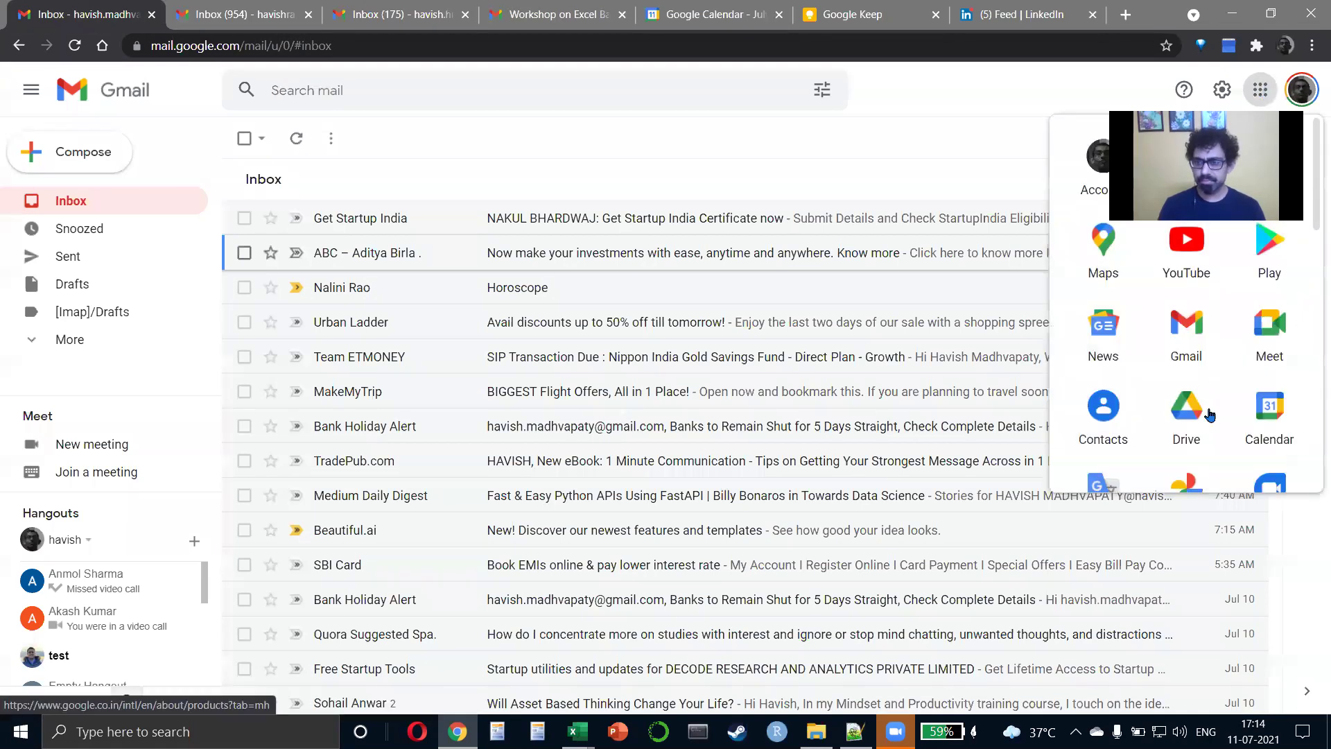
pyautogui.scroll(-2, 1210, 415)
pyautogui.scroll(-2, 1206, 413)
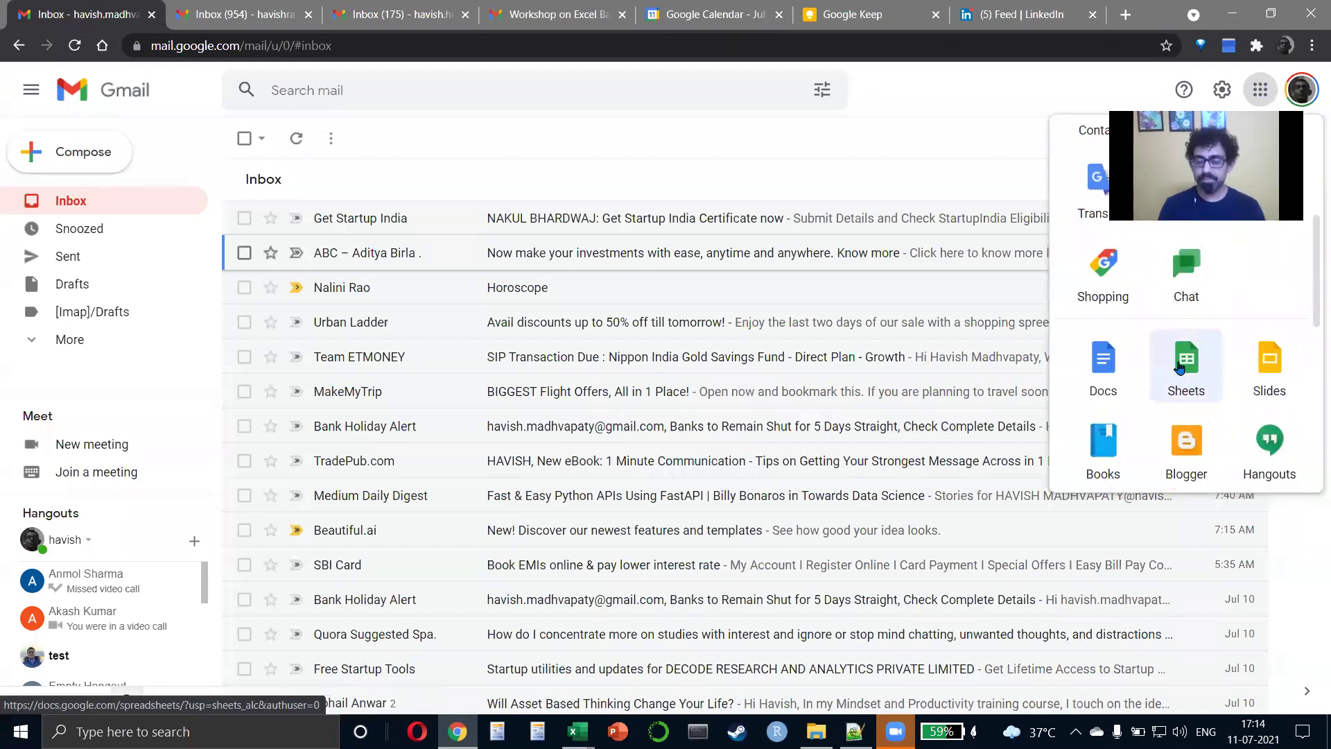
pyautogui.click(1181, 367)
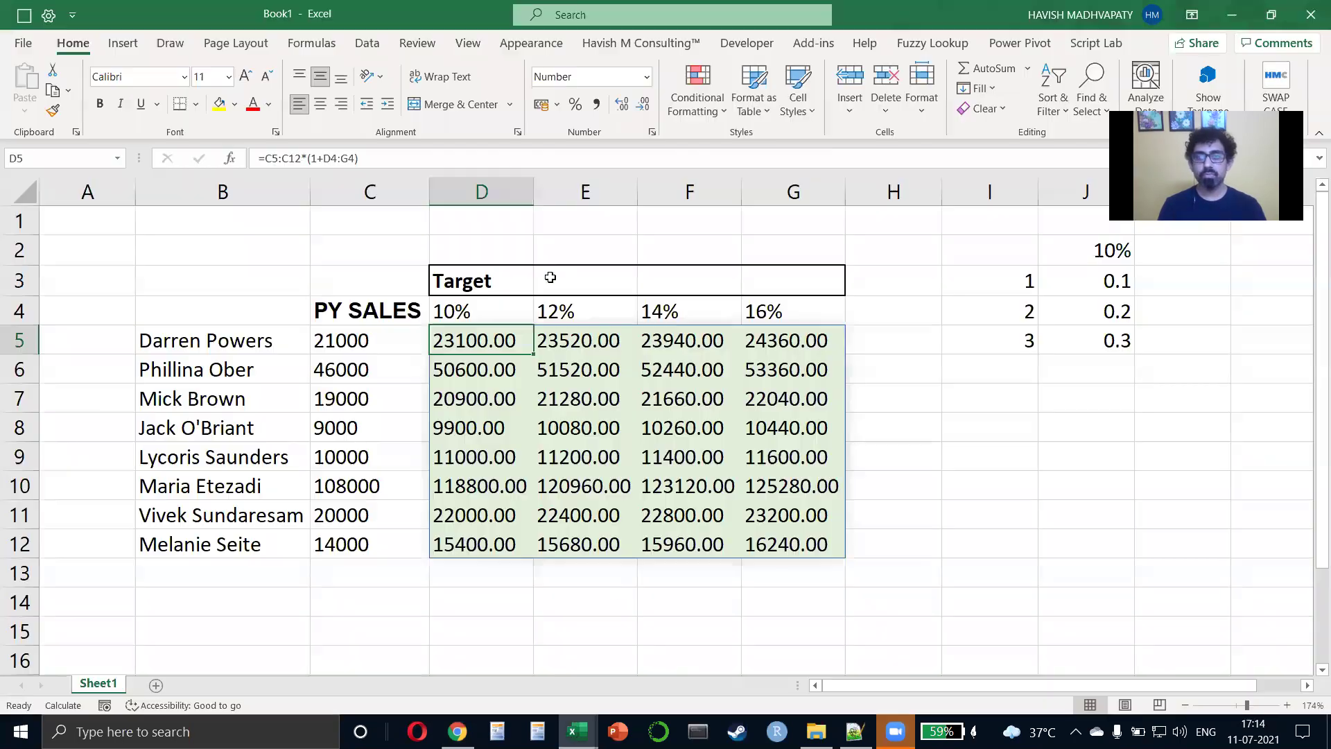
pyautogui.click(618, 591)
pyautogui.hscroll(5, 618, 591)
# Fill M3:N12 with =RANDBETWEEN(100,200) and convert the results to fixed values.
pyautogui.hscroll(3, 393, 359)
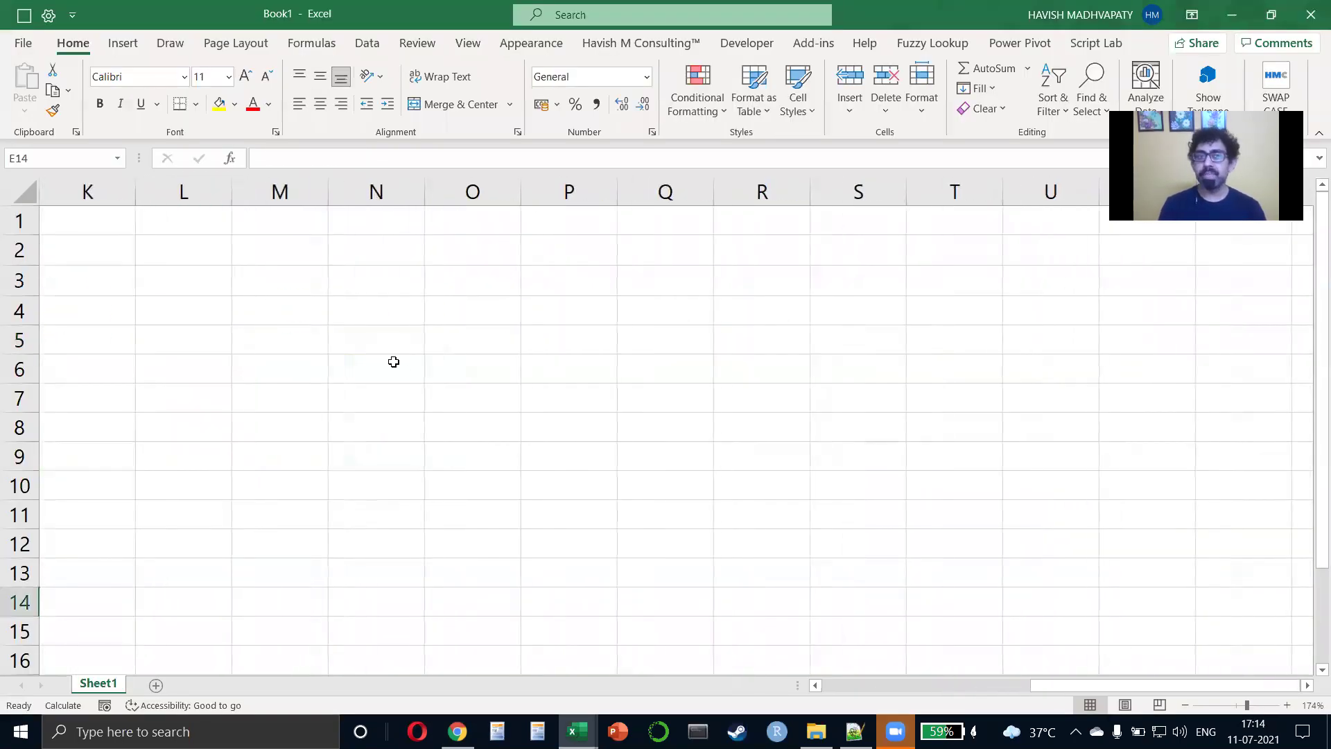
pyautogui.click(342, 291)
pyautogui.press('Left')
pyautogui.hotkey('shift', 'Down')
pyautogui.hotkey('shift', 'Down')
pyautogui.hotkey('shift', 'Down')
pyautogui.hotkey('shift', 'Down')
pyautogui.hotkey('shift', 'Down')
pyautogui.hotkey('shift', 'Down')
pyautogui.hotkey('shift', 'Down')
pyautogui.hotkey('shift', 'Down')
pyautogui.hotkey('shift', 'Down')
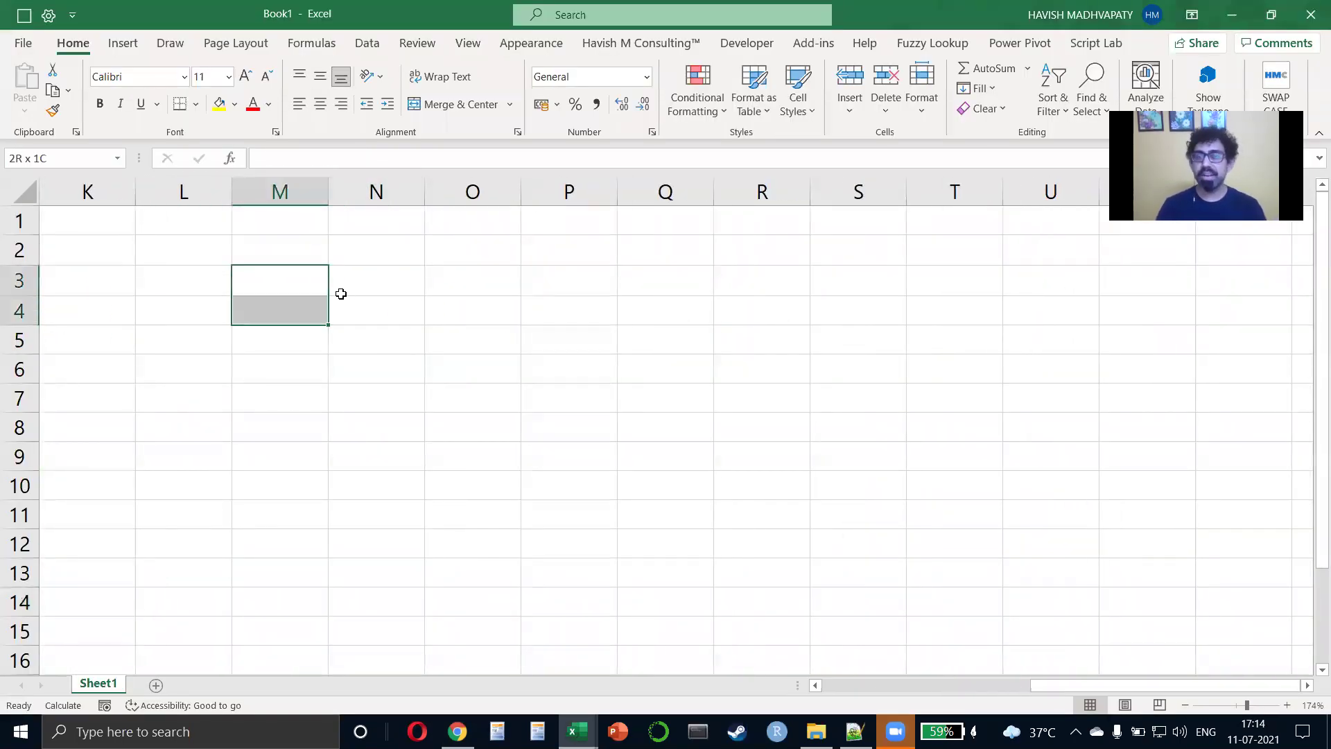
pyautogui.hotkey('shift', 'Right')
pyautogui.write('=randb')
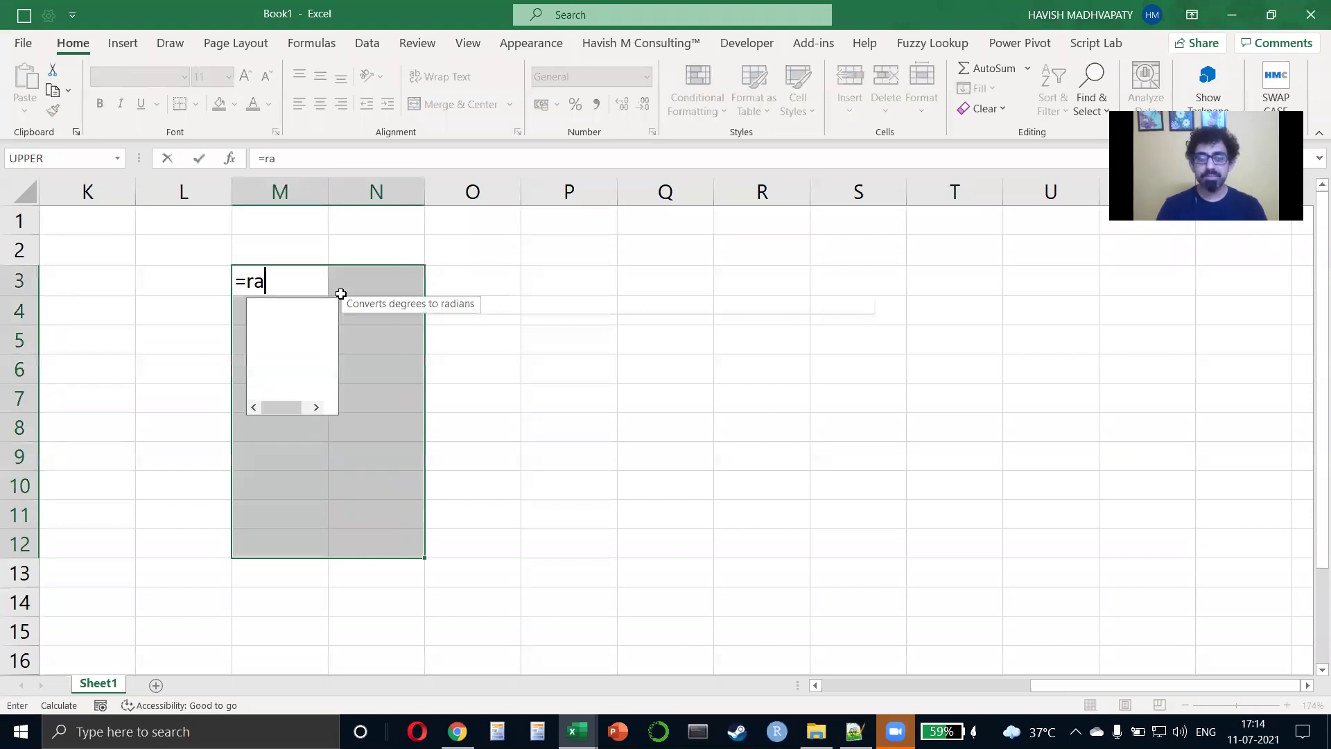
pyautogui.press('Tab')
pyautogui.write('100,200)')
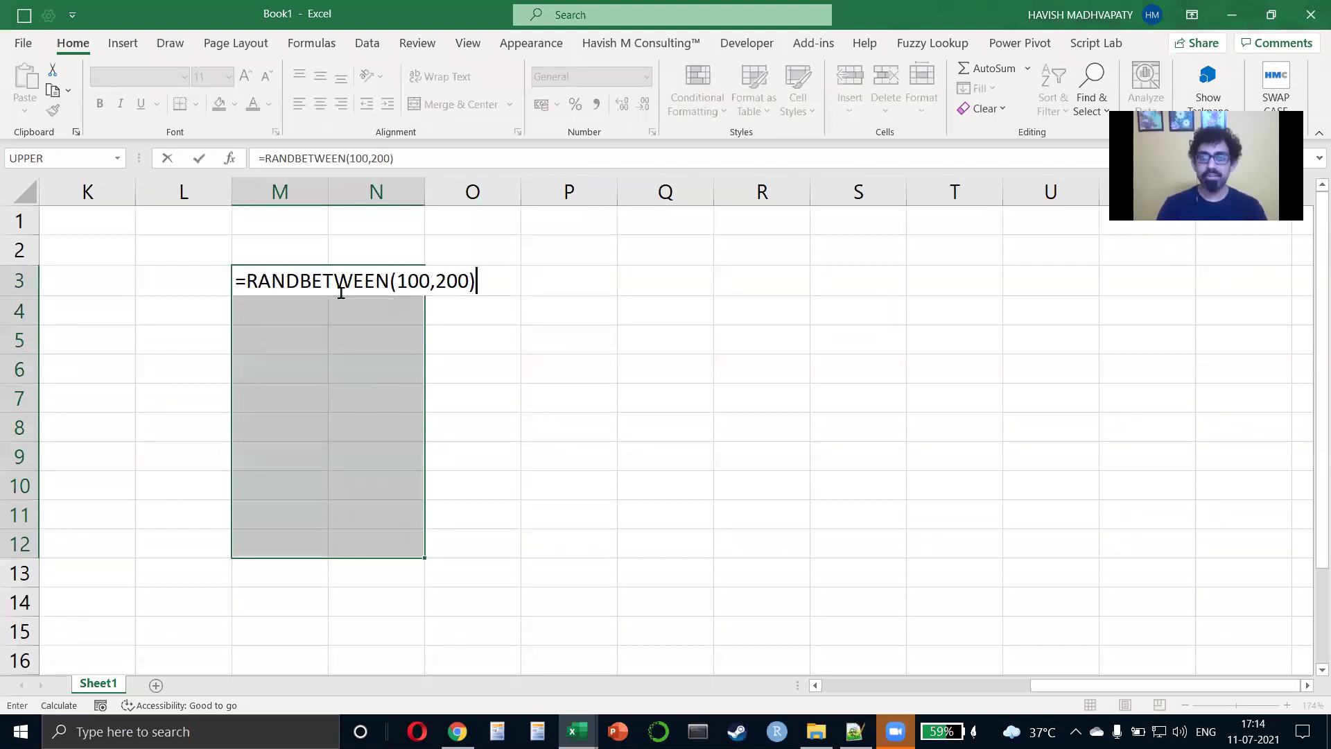
pyautogui.hotkey('ctrl', 'Return')
pyautogui.hotkey('ctrl', 'c')
pyautogui.hotkey('ctrl', 'alt', 'v')
pyautogui.press('v')
pyautogui.press('Return')
# Create a blank Google spreadsheet in Chrome, then return to Excel.
pyautogui.click(341, 294)
pyautogui.hotkey('alt', 'Tab')
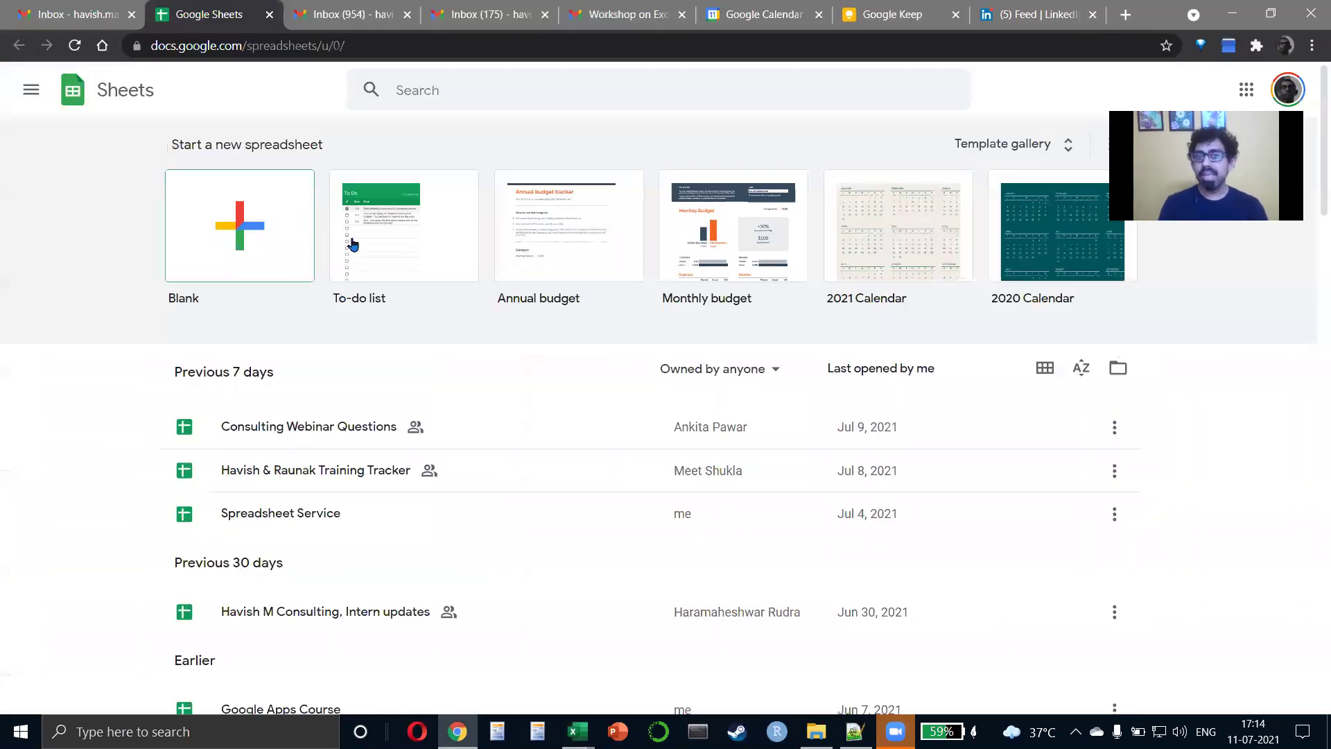
pyautogui.click(260, 241)
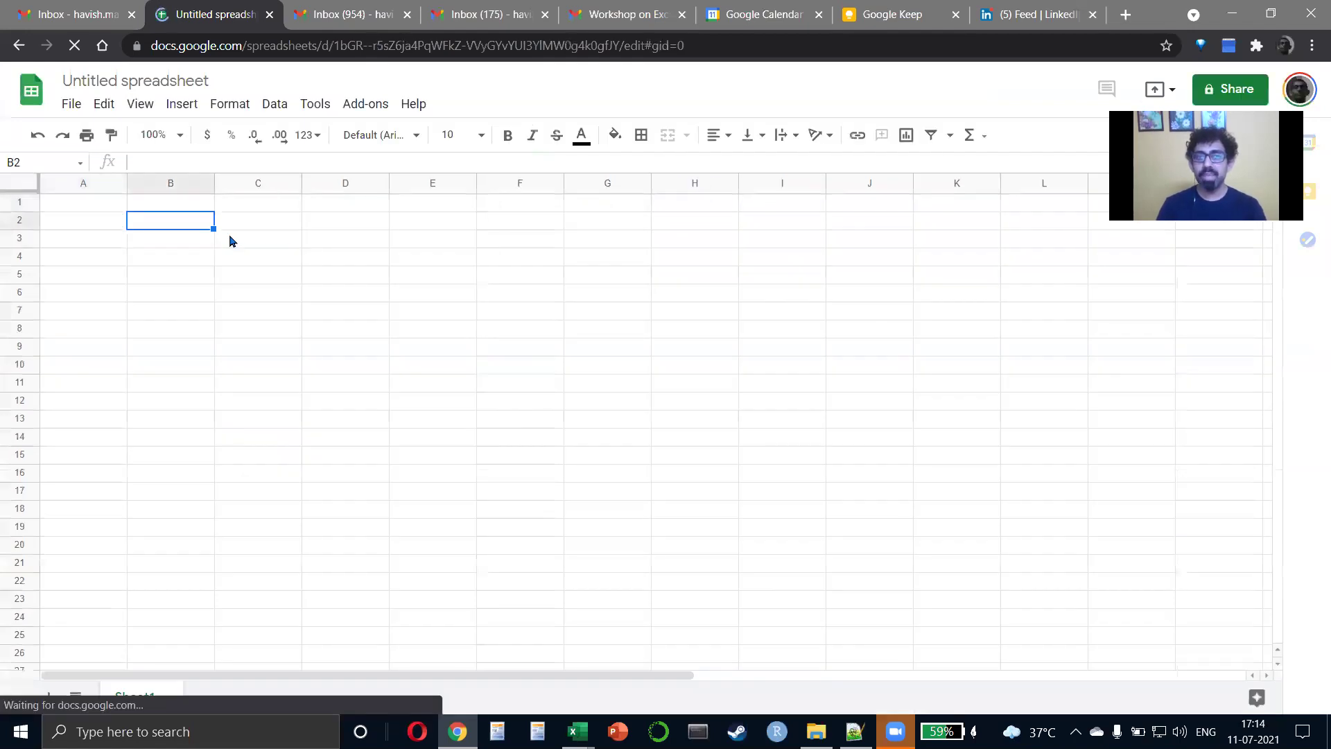
pyautogui.hotkey('alt', 'Tab')
# Copy the ten pairs of random numbers in M3:N12 into the Google sheet at B2.
pyautogui.hotkey('ctrl', 'c')
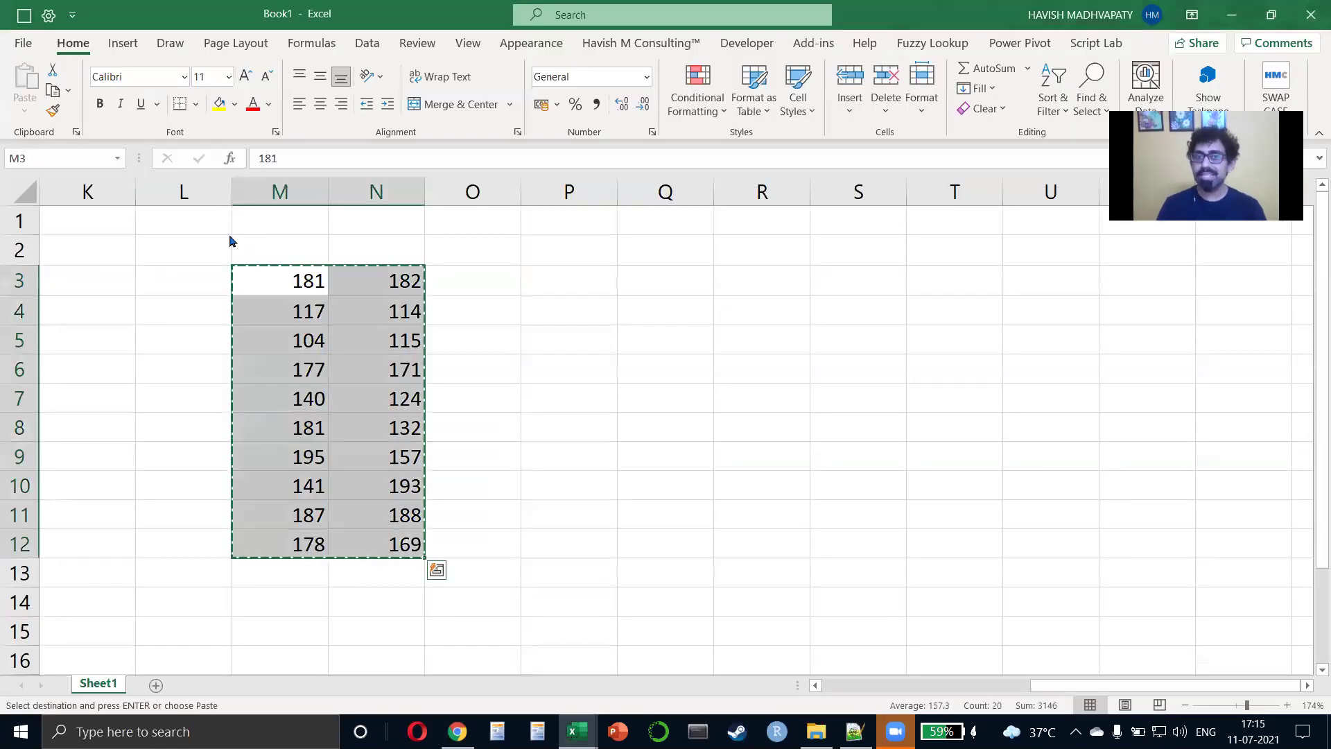
pyautogui.hotkey('alt', 'Tab')
pyautogui.hotkey('ctrl', 'v')
pyautogui.hotkey('alt', 'Tab')
# Enter =M3:M12*N3:N12 in O3 so the products spill down to O12.
pyautogui.press('Right')
pyautogui.press('Escape')
pyautogui.write('=')
pyautogui.press('Left')
pyautogui.press('Left')
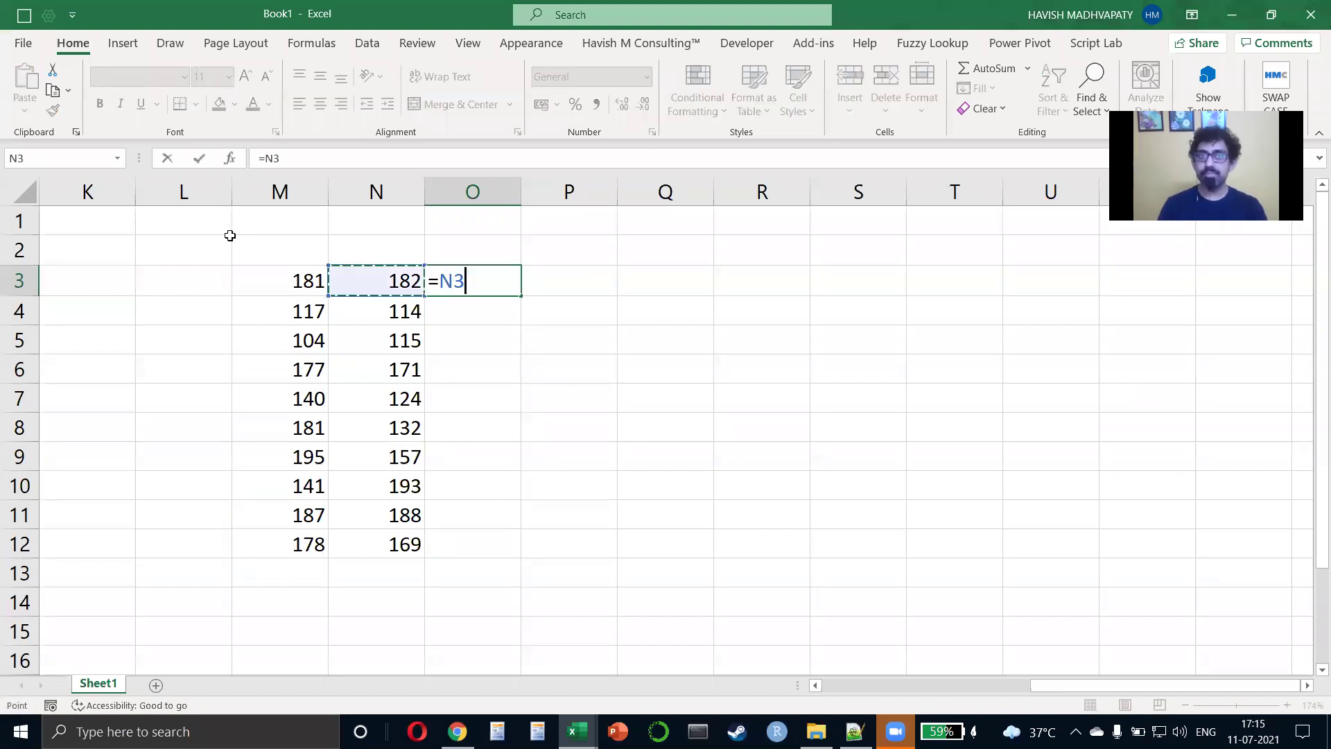
pyautogui.hotkey('shift', 'Down')
pyautogui.hotkey('shift', 'Down')
pyautogui.hotkey('shift', 'Down')
pyautogui.hotkey('shift', 'Down')
pyautogui.hotkey('shift', 'Down')
pyautogui.hotkey('shift', 'Down')
pyautogui.hotkey('shift', 'Down')
pyautogui.hotkey('shift', 'Down')
pyautogui.hotkey('shift', 'Down')
pyautogui.write('*')
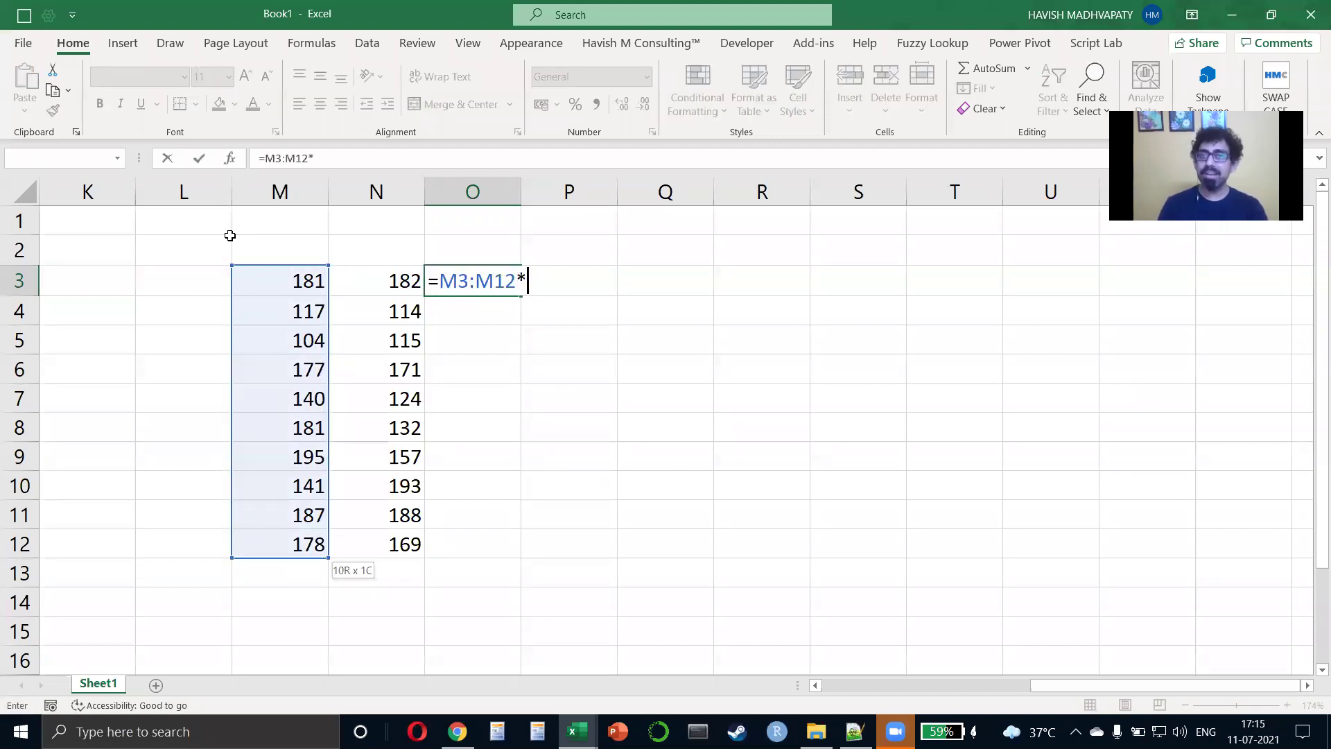
pyautogui.press('Left')
pyautogui.hotkey('shift', 'Down')
pyautogui.hotkey('shift', 'Down')
pyautogui.hotkey('shift', 'Down')
pyautogui.hotkey('shift', 'Down')
pyautogui.hotkey('shift', 'Down')
pyautogui.hotkey('shift', 'Down')
pyautogui.hotkey('shift', 'Down')
pyautogui.hotkey('shift', 'Down')
pyautogui.hotkey('shift', 'Down')
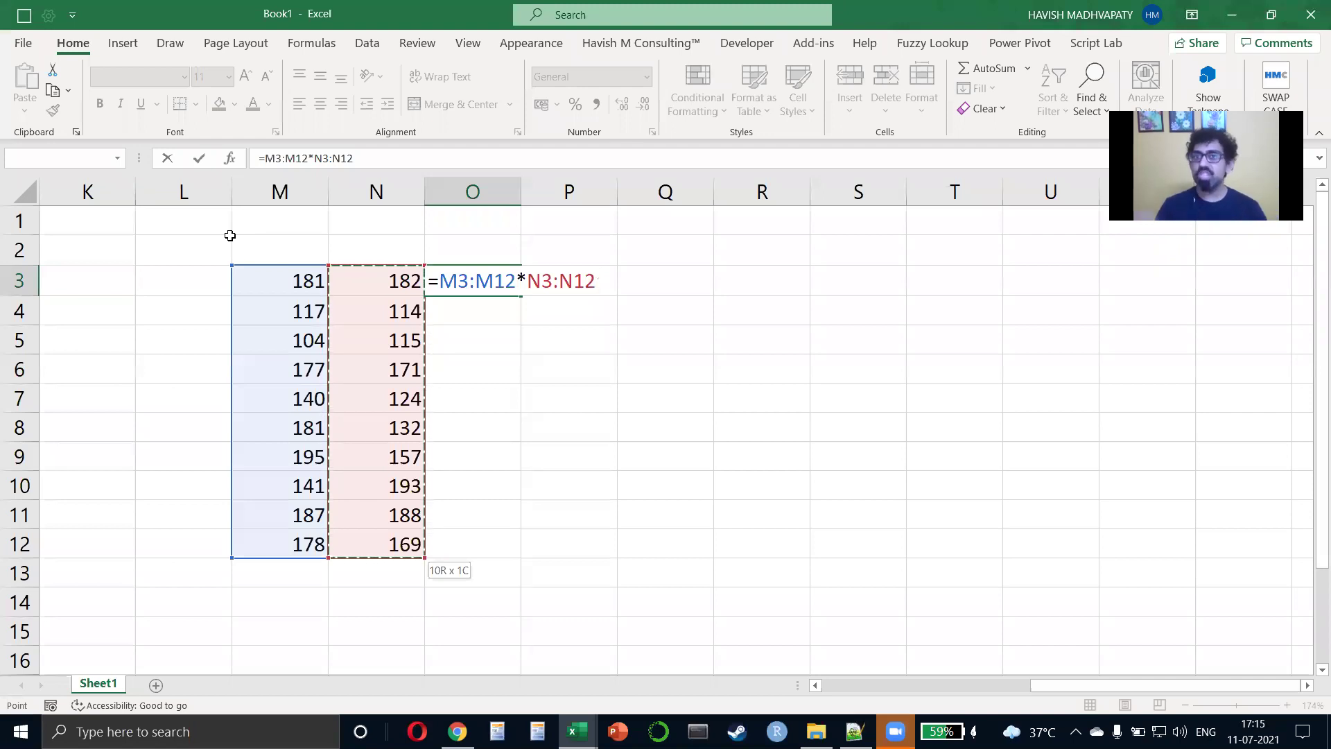
pyautogui.hotkey('ctrl', 'Return')
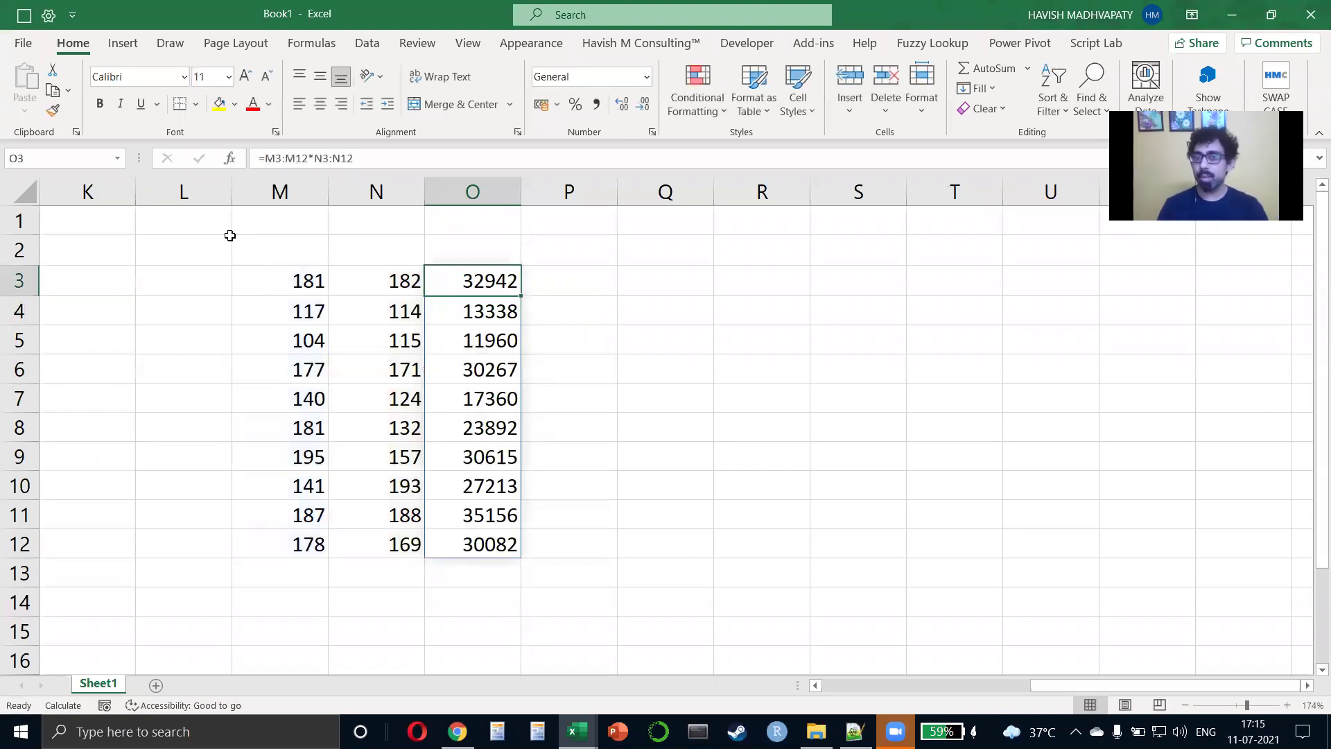
pyautogui.press('F2')
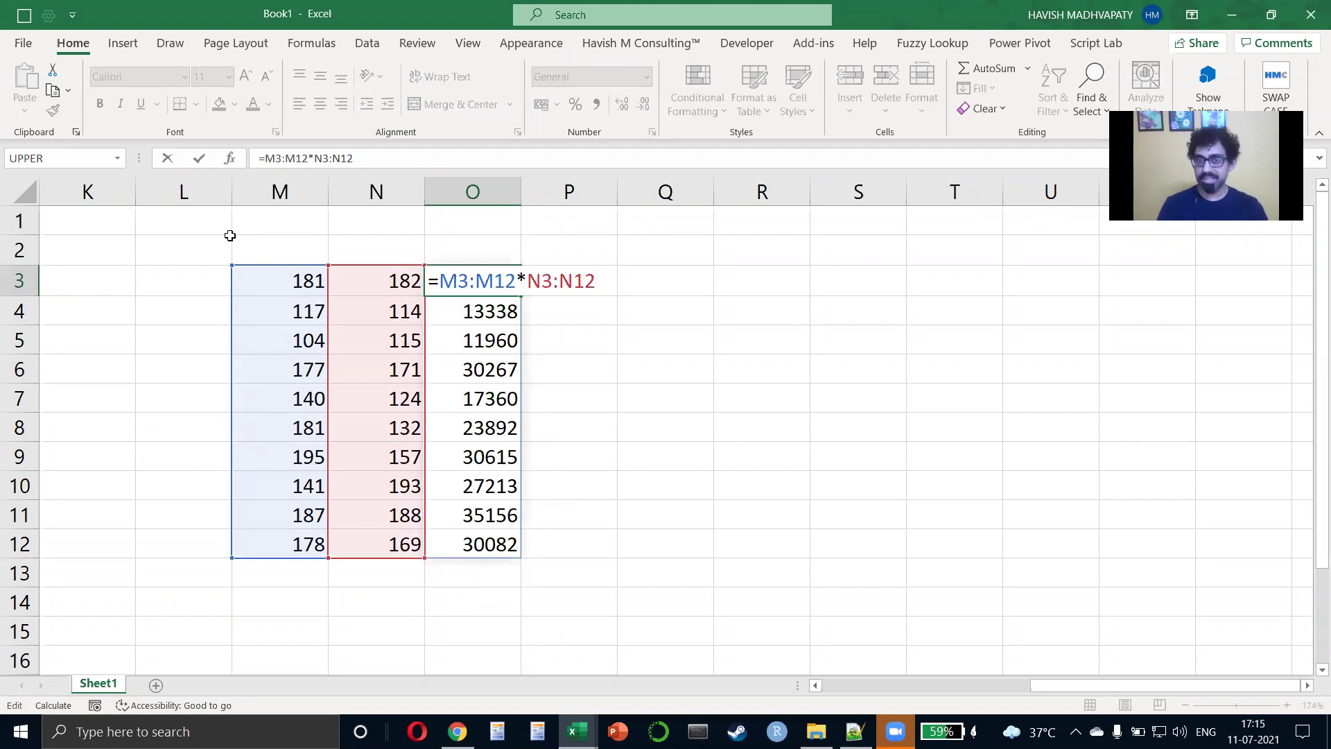
pyautogui.press('Escape')
pyautogui.press('Left')
pyautogui.hotkey('alt', 'Tab')
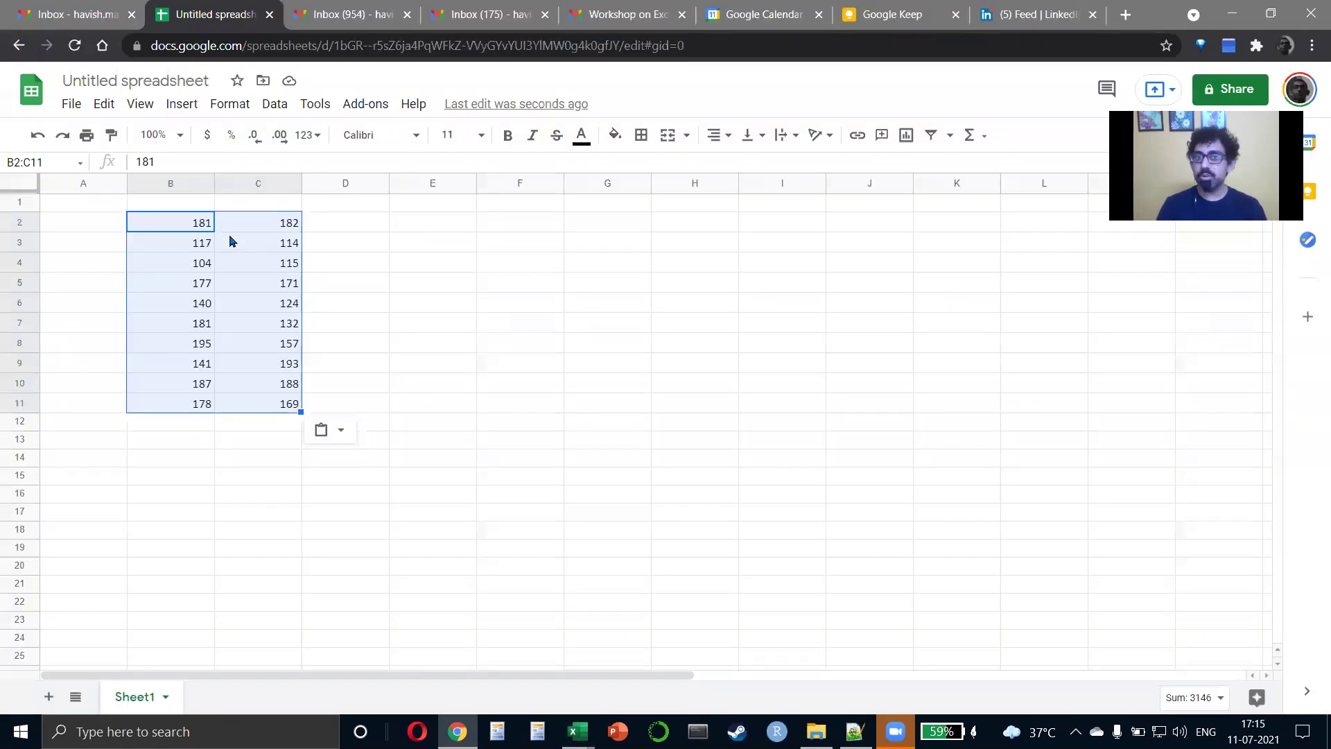
pyautogui.press('Right')
pyautogui.press('Right')
pyautogui.write('=')
pyautogui.press('Left')
pyautogui.press('Left')
pyautogui.hotkey('ctrl', 'shift', 'Down')
pyautogui.write('*')
pyautogui.press('Left')
pyautogui.hotkey('ctrl', 'shift', 'Down')
pyautogui.press('Return')
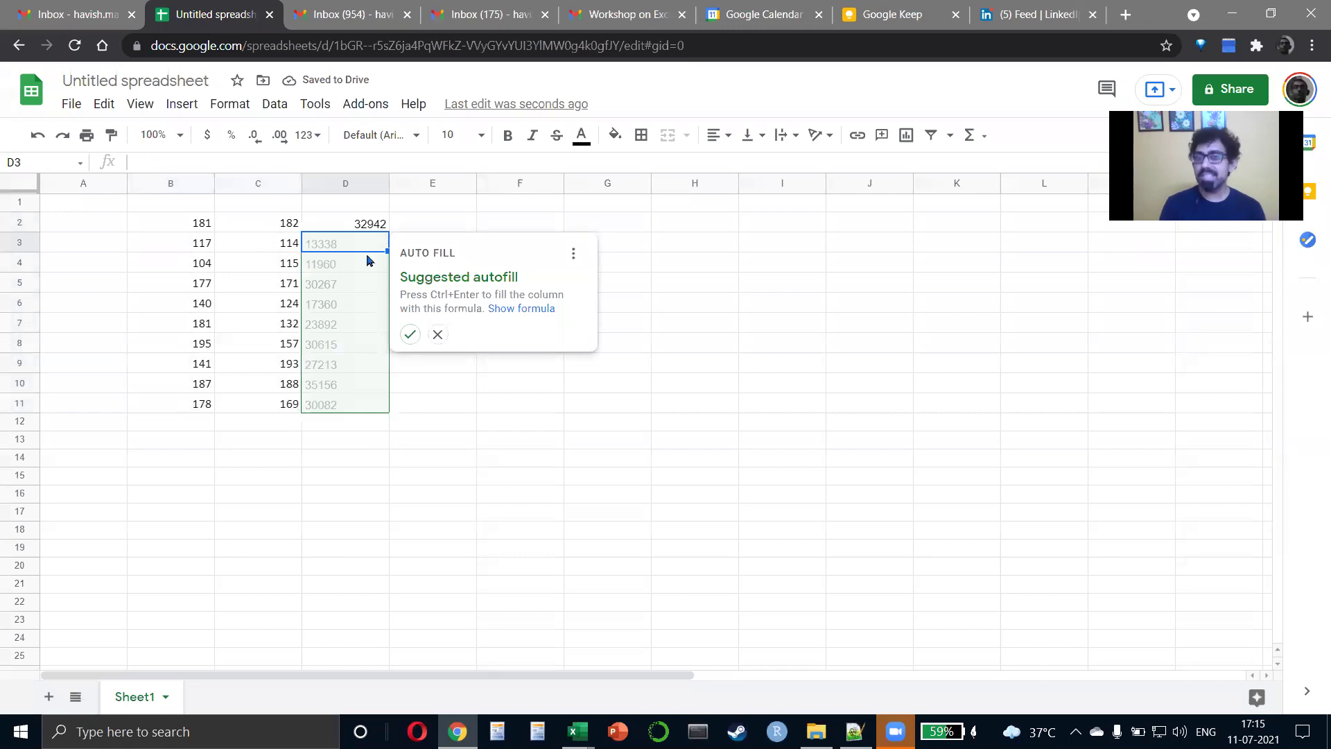
pyautogui.click(410, 335)
pyautogui.press('Down')
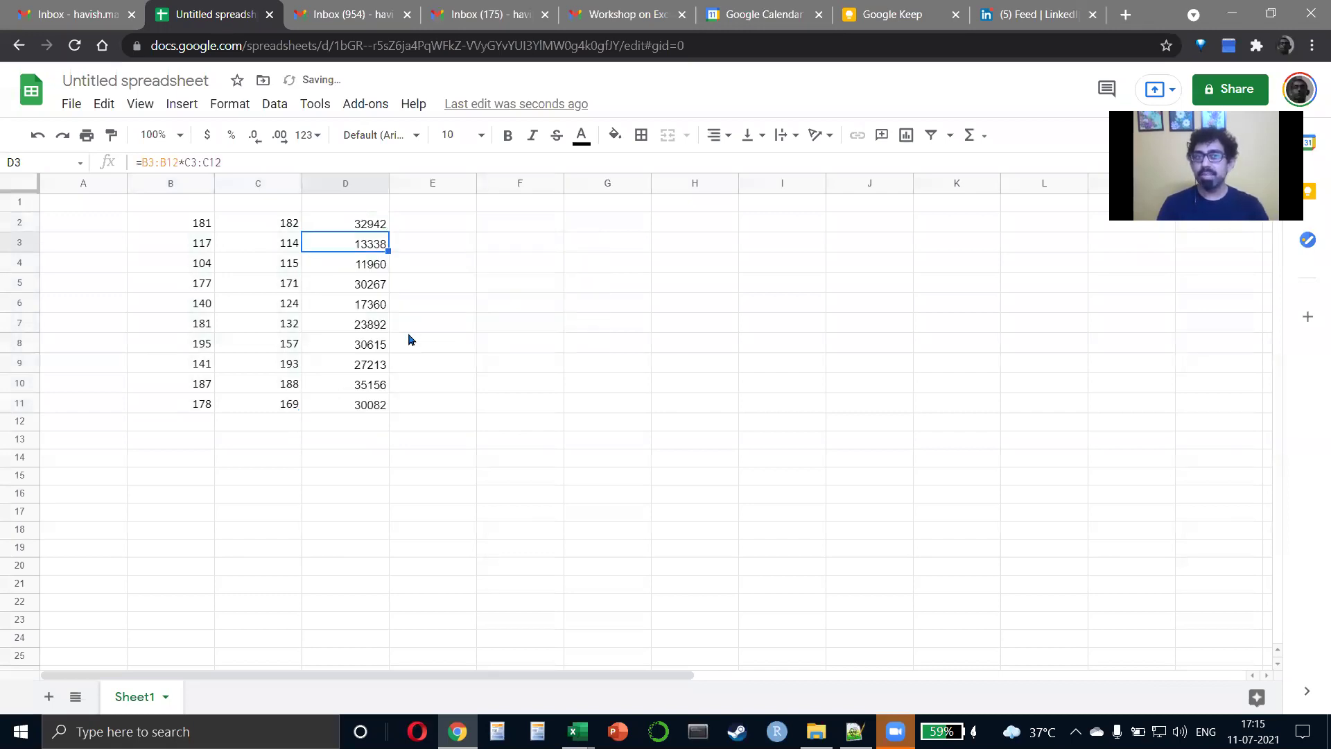
pyautogui.press('Return')
pyautogui.press('Return')
pyautogui.press('Return')
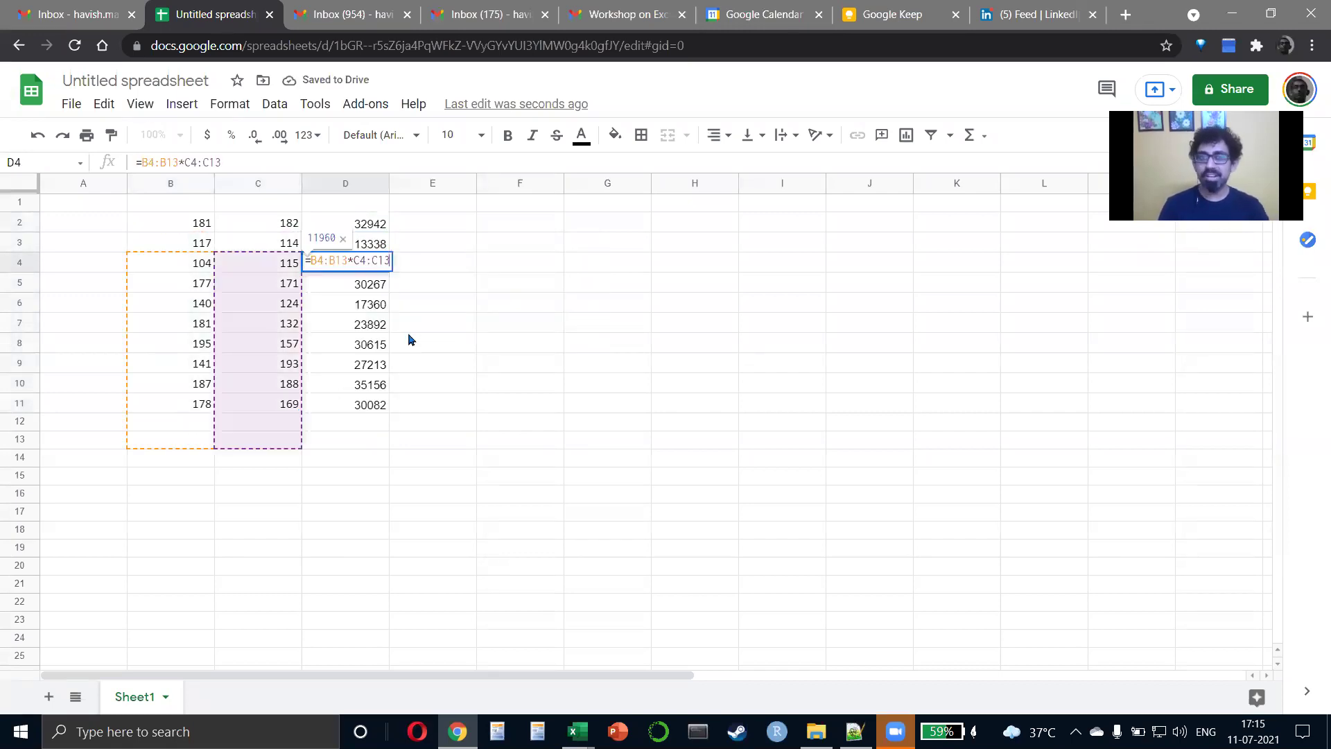
pyautogui.press('Escape')
pyautogui.press('Up')
pyautogui.press('Up')
pyautogui.hotkey('ctrl', 'shift', 'Down')
# Clear the previously filled formulas from column D, keeping D2 selected.
pyautogui.press('Delete')
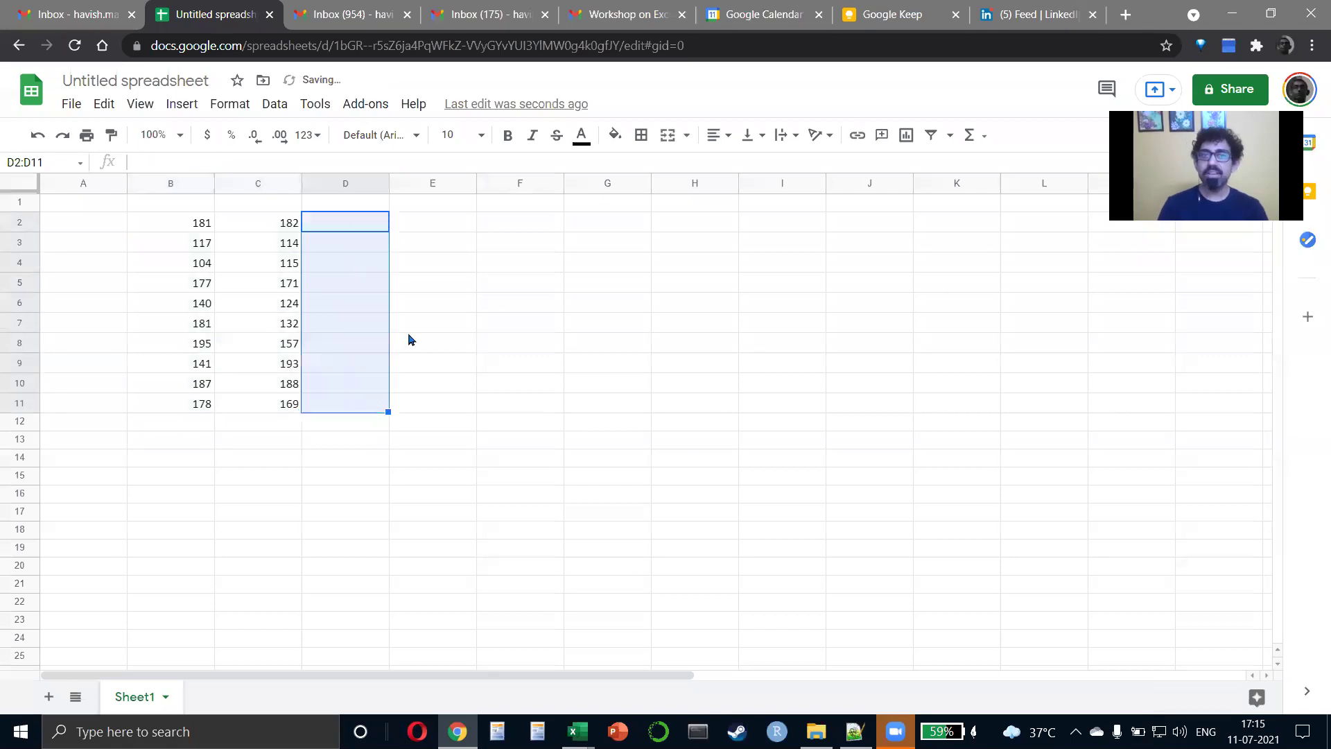
pyautogui.press('Up')
pyautogui.press('Down')
# Enter =ARRAYFORMULA(B2:B11*C2:C11) in D2, filling products from 32942 down to 30082.
pyautogui.write('=arry')
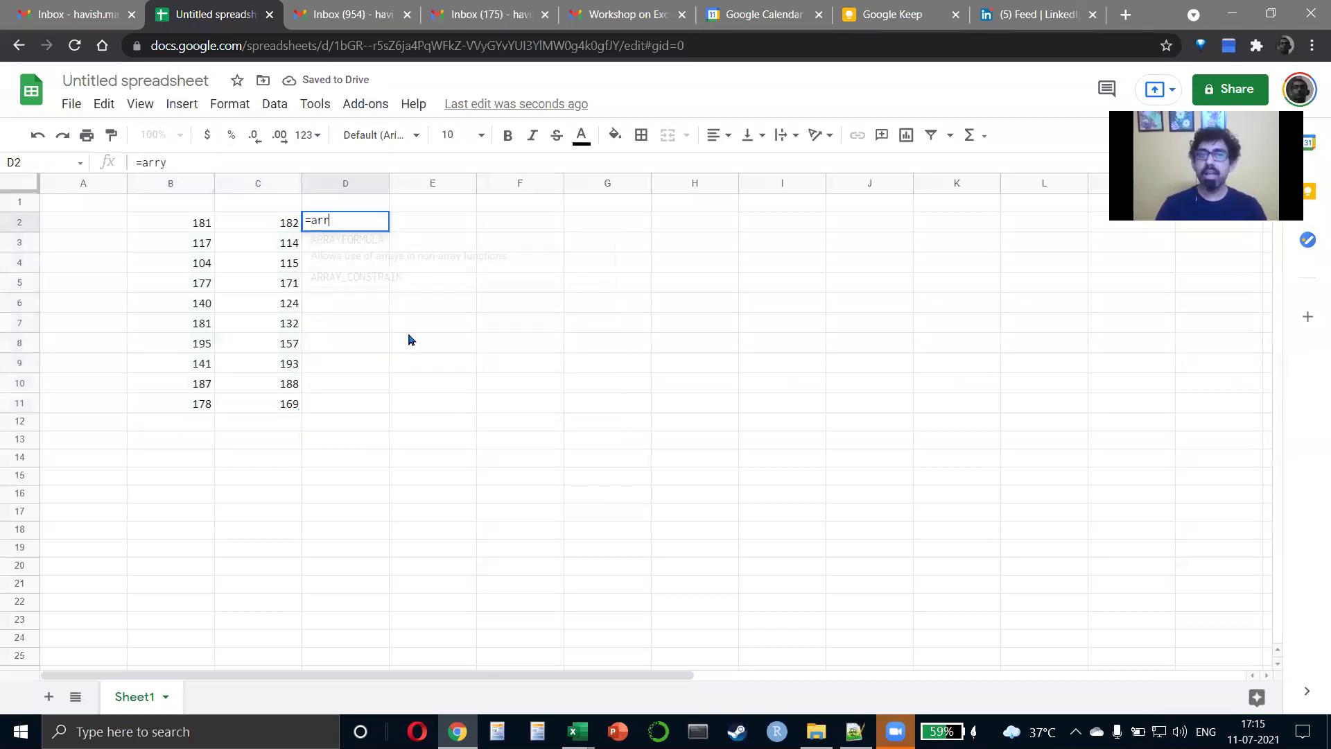
pyautogui.press('Tab')
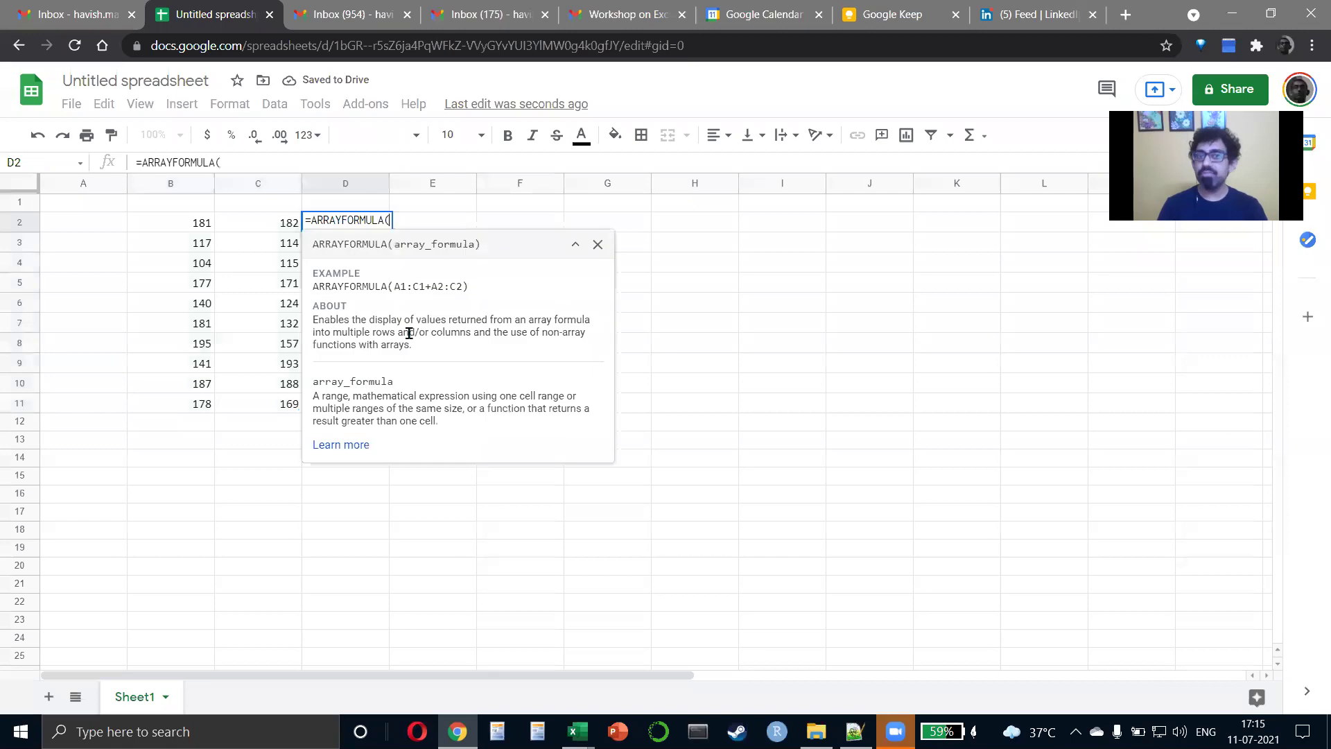
pyautogui.press('Left')
pyautogui.press('Left')
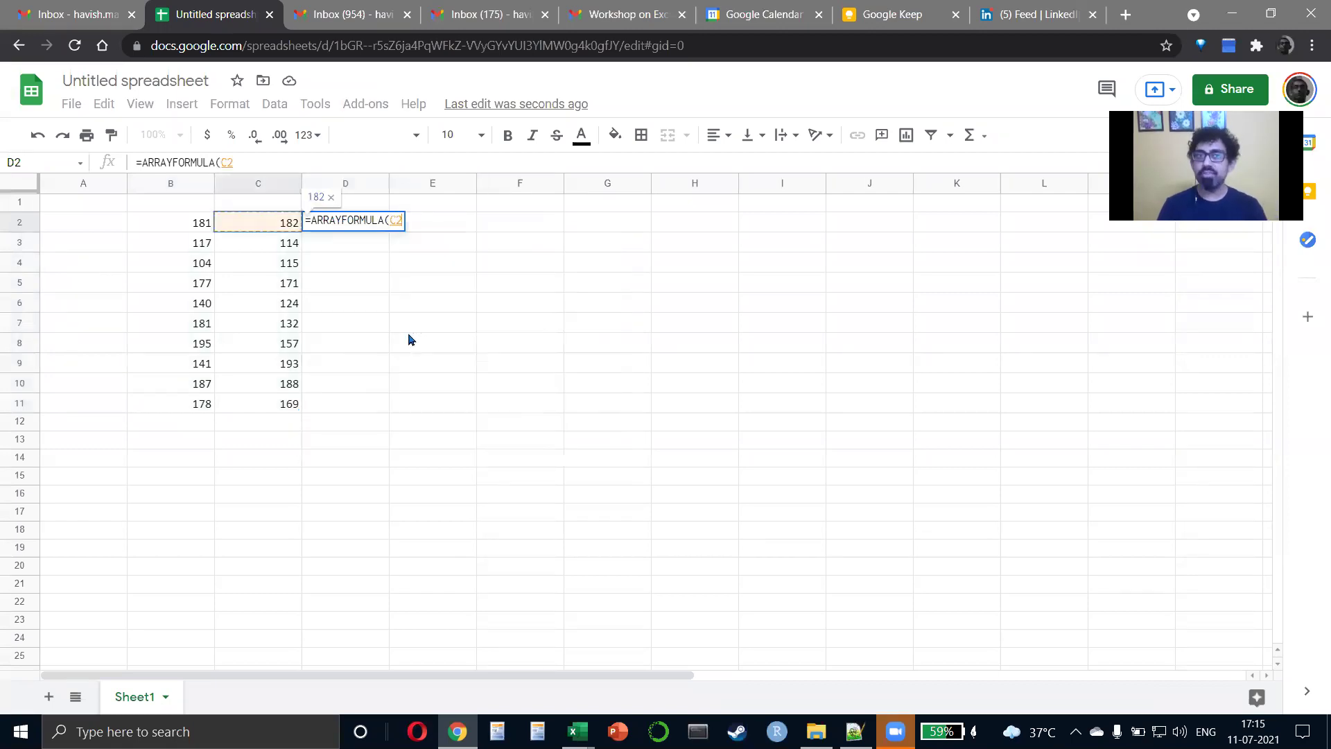
pyautogui.hotkey('ctrl', 'shift', 'Down')
pyautogui.write('*')
pyautogui.press('Left')
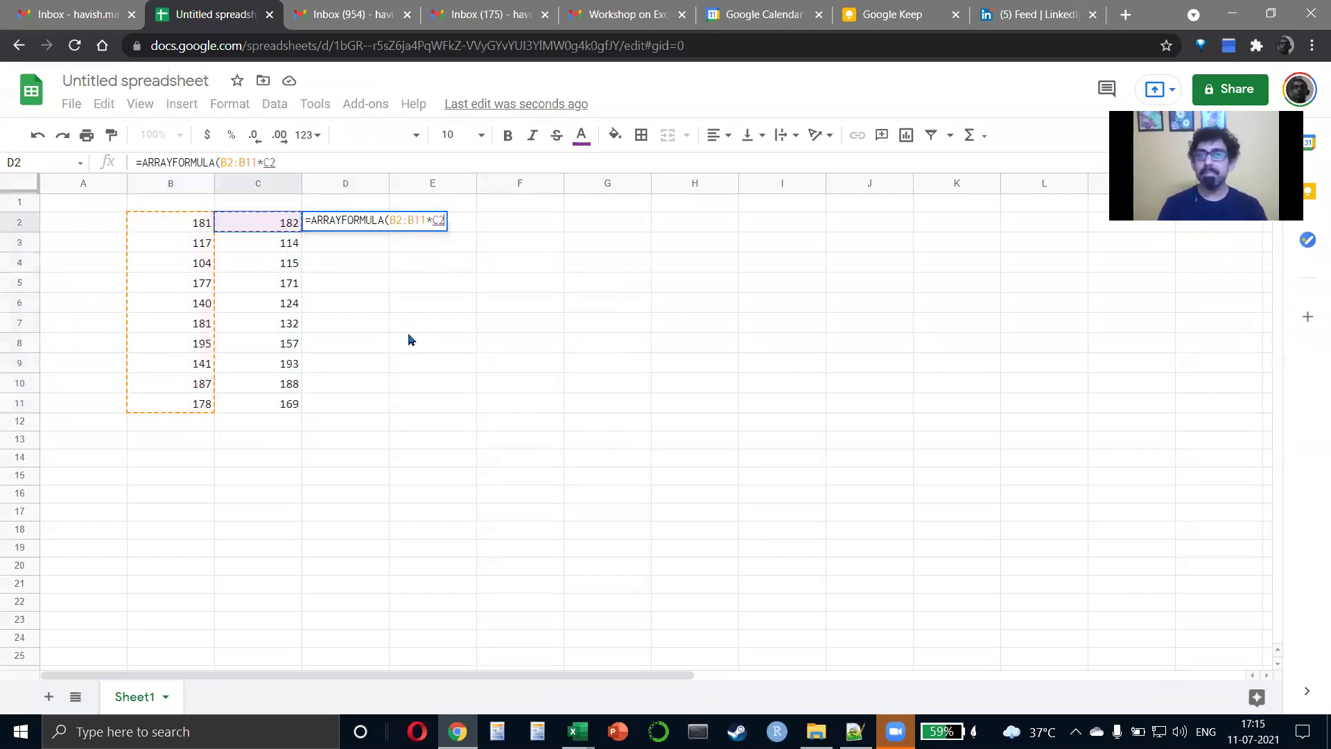
pyautogui.hotkey('ctrl', 'shift', 'Down')
pyautogui.press('Return')
pyautogui.press('Up')
pyautogui.press('F2')
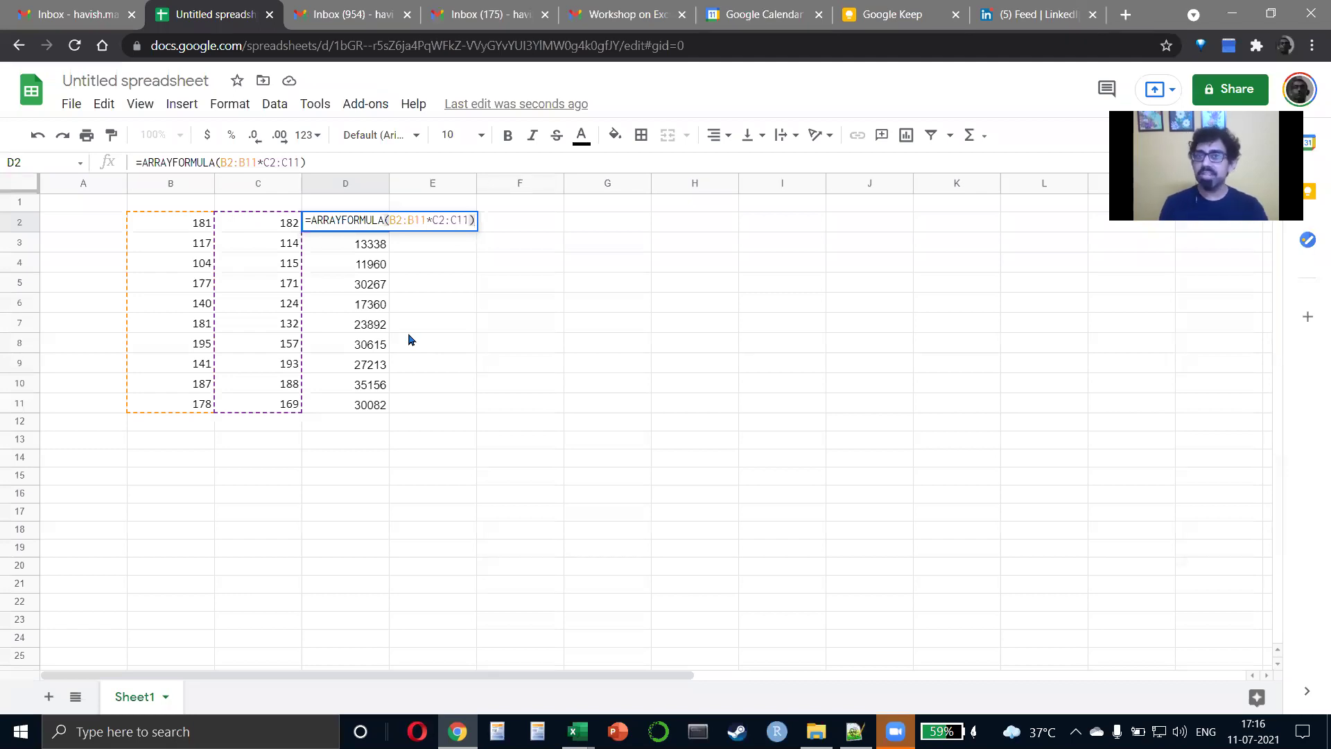
pyautogui.press('Escape')
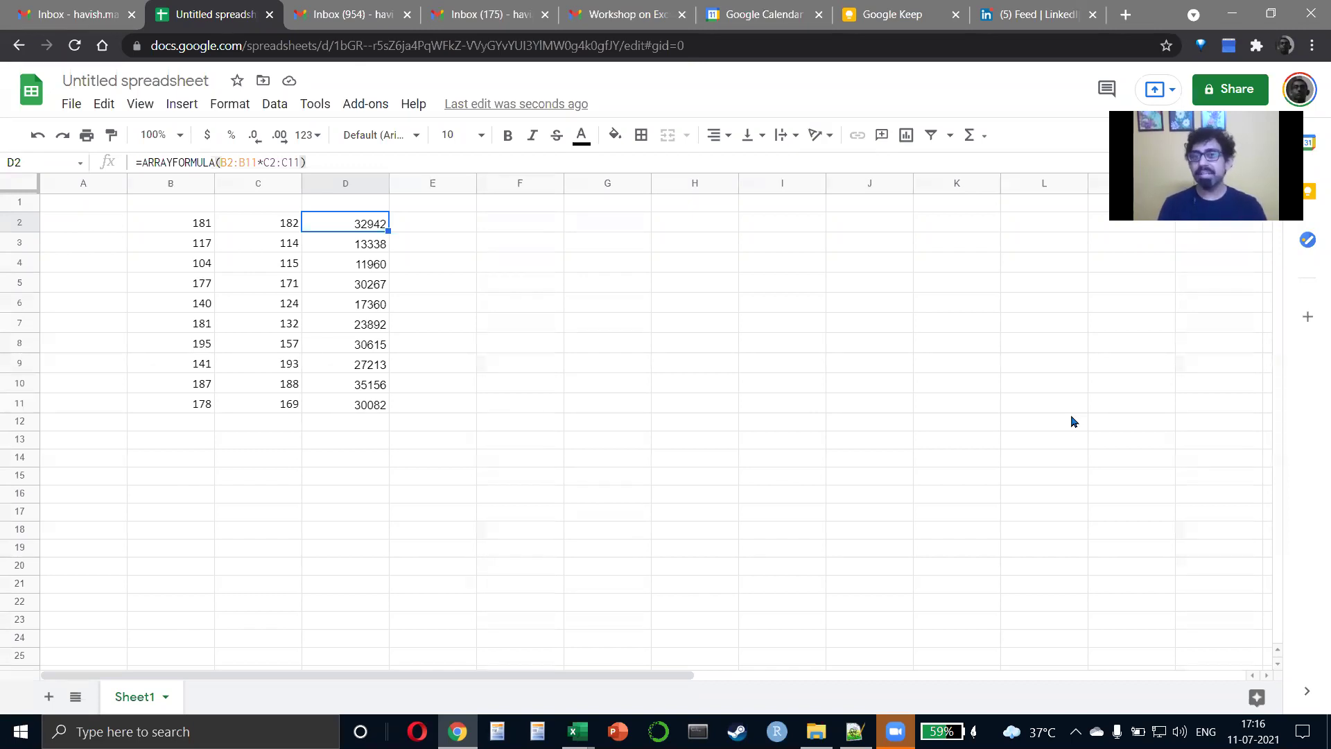
# Leave the Google sheet and bring Excel's Book1 with its O3:O12 products back to the front.
pyautogui.click(276, 332)
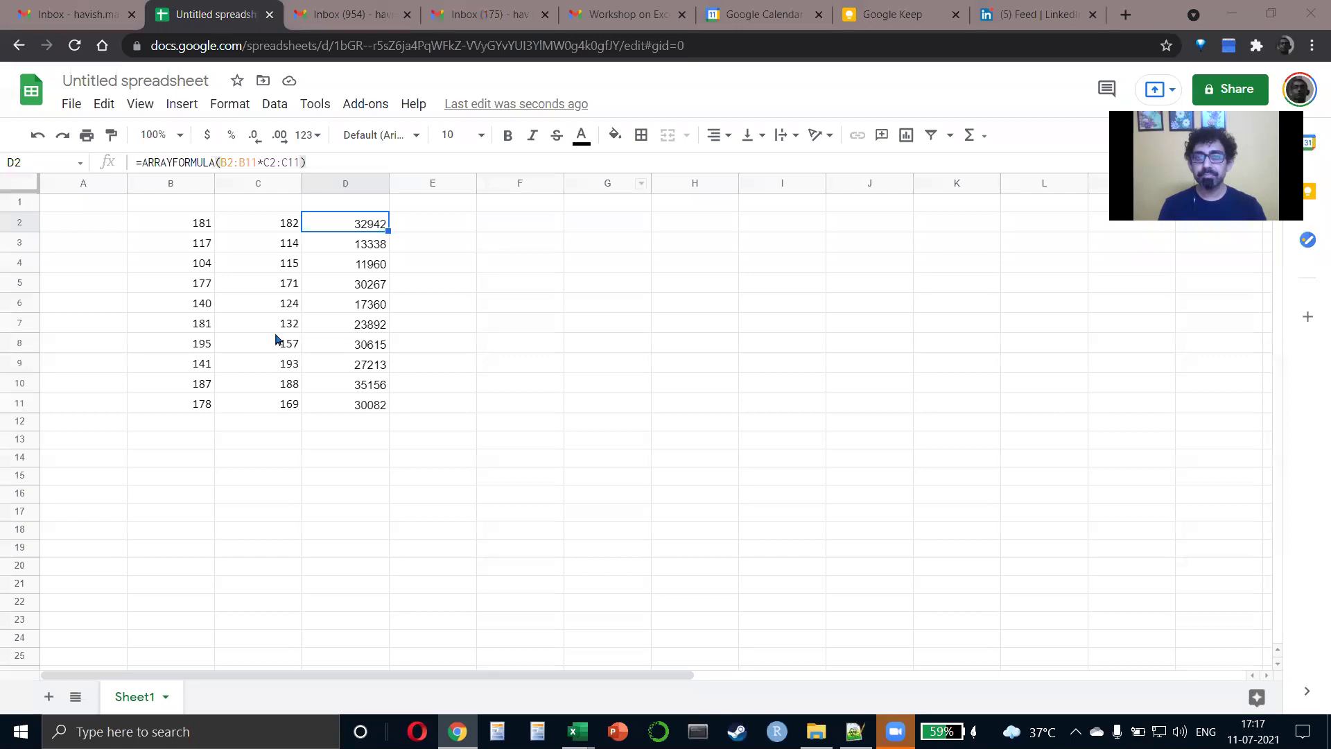
pyautogui.hotkey('alt', 'Tab')
pyautogui.hotkey('alt', 'Tab')
pyautogui.press('Down')
pyautogui.press('Down')
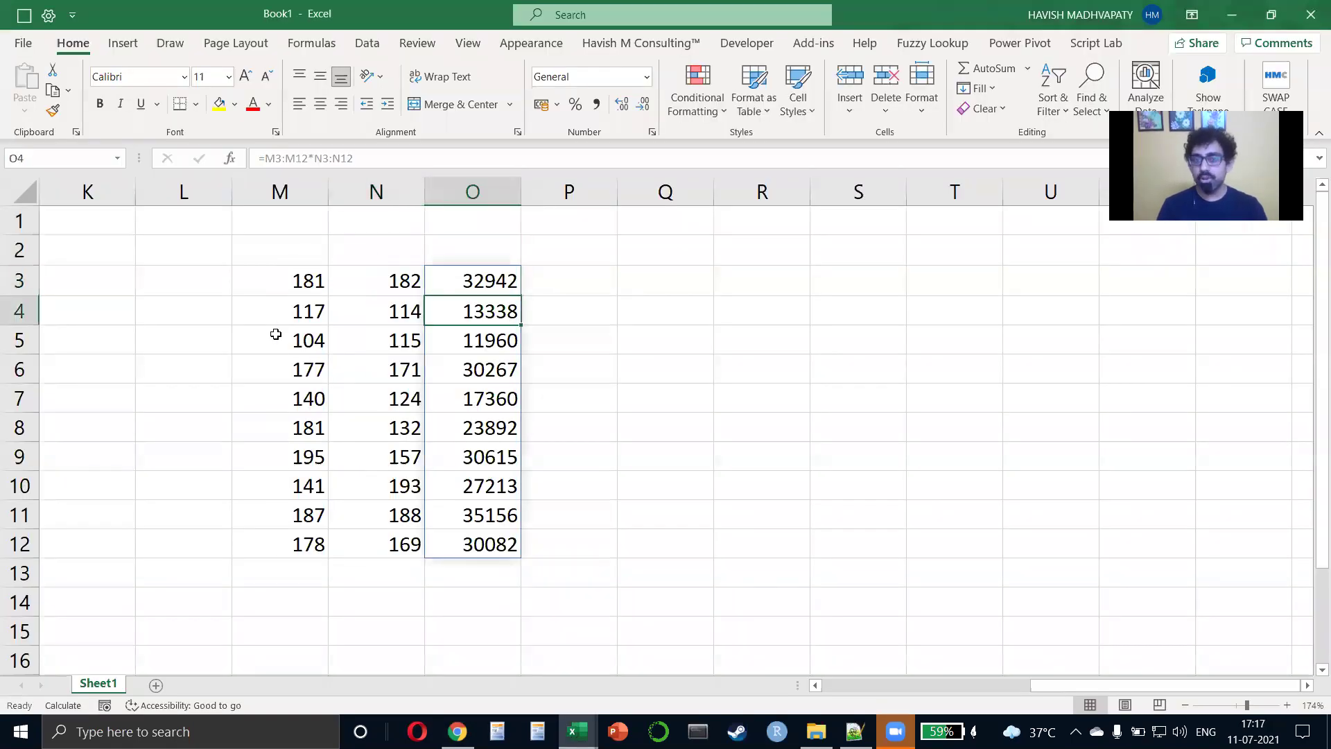
pyautogui.press('Up')
pyautogui.hotkey('alt', 'Tab')
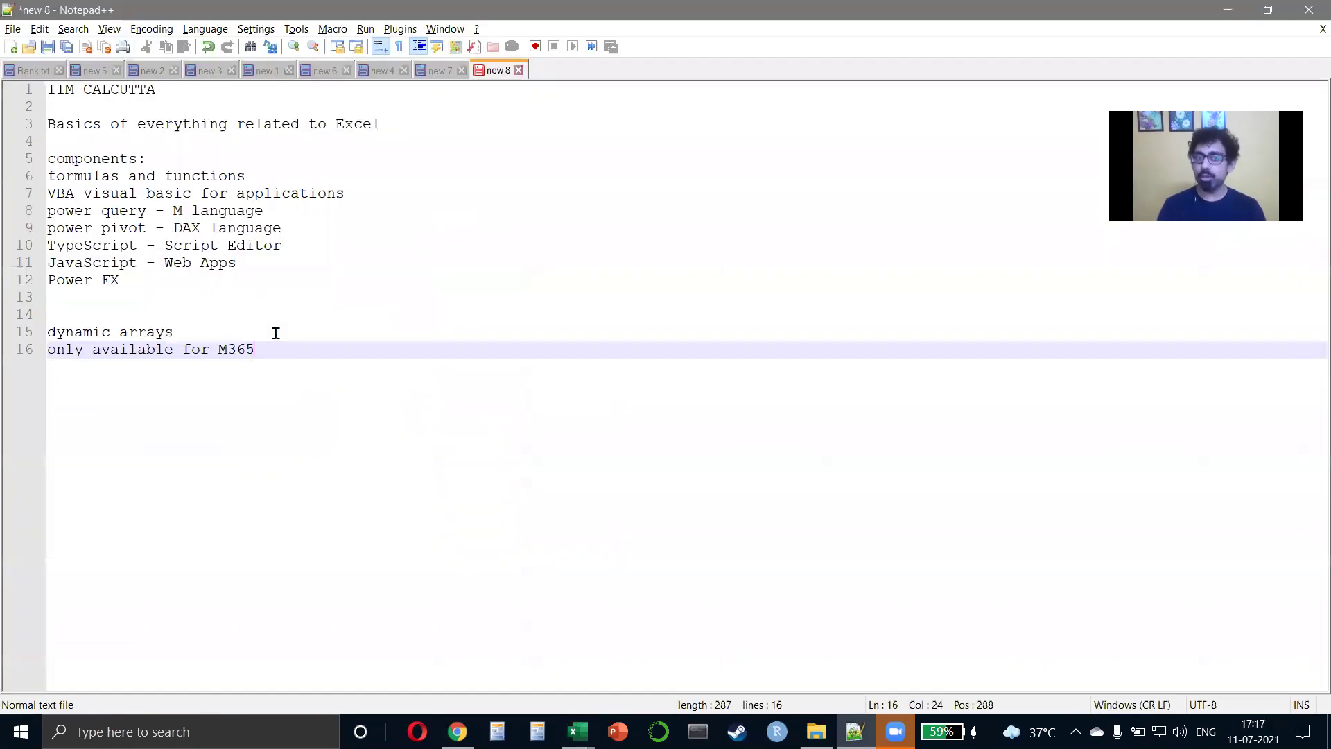
pyautogui.press('Up')
pyautogui.press('Home')
pyautogui.hotkey('shift', 'End')
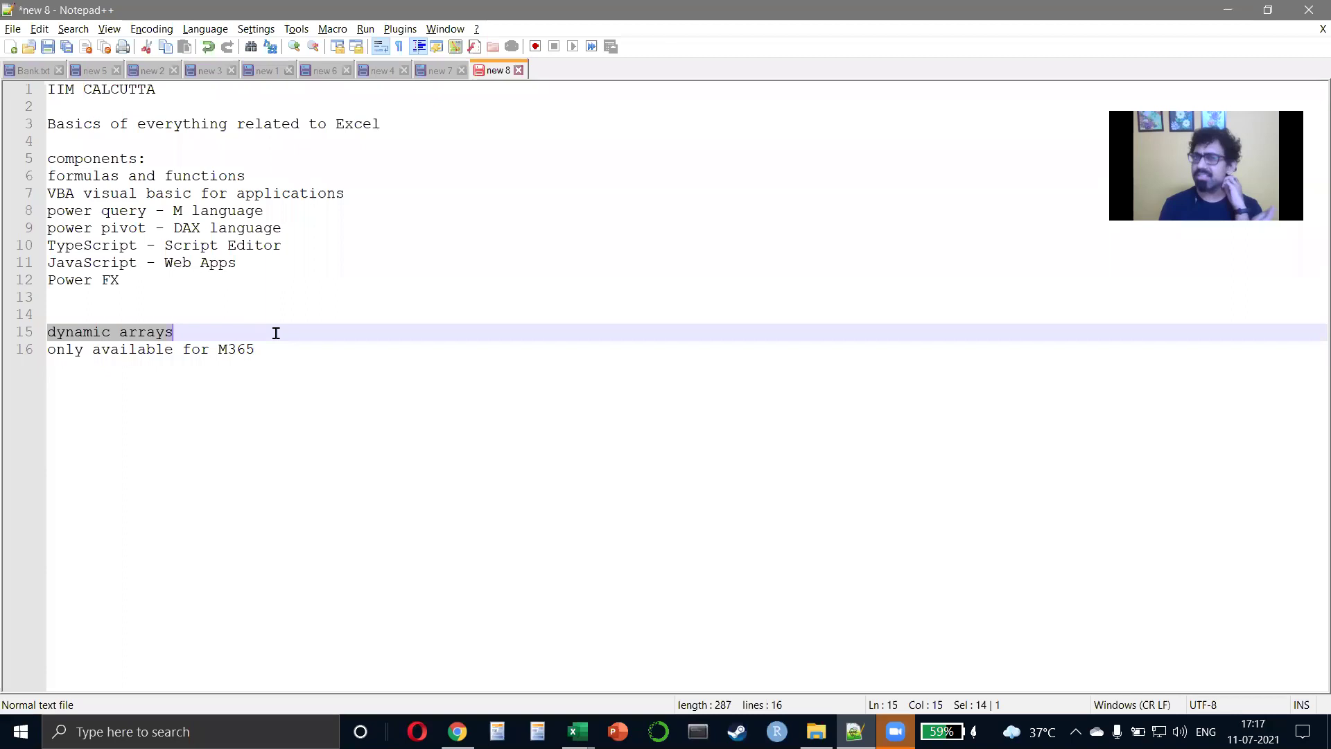
# On Sheet2, enter 'Tata Motors' in B2 and widen column B to fit it.
pyautogui.hotkey('alt', 'Tab')
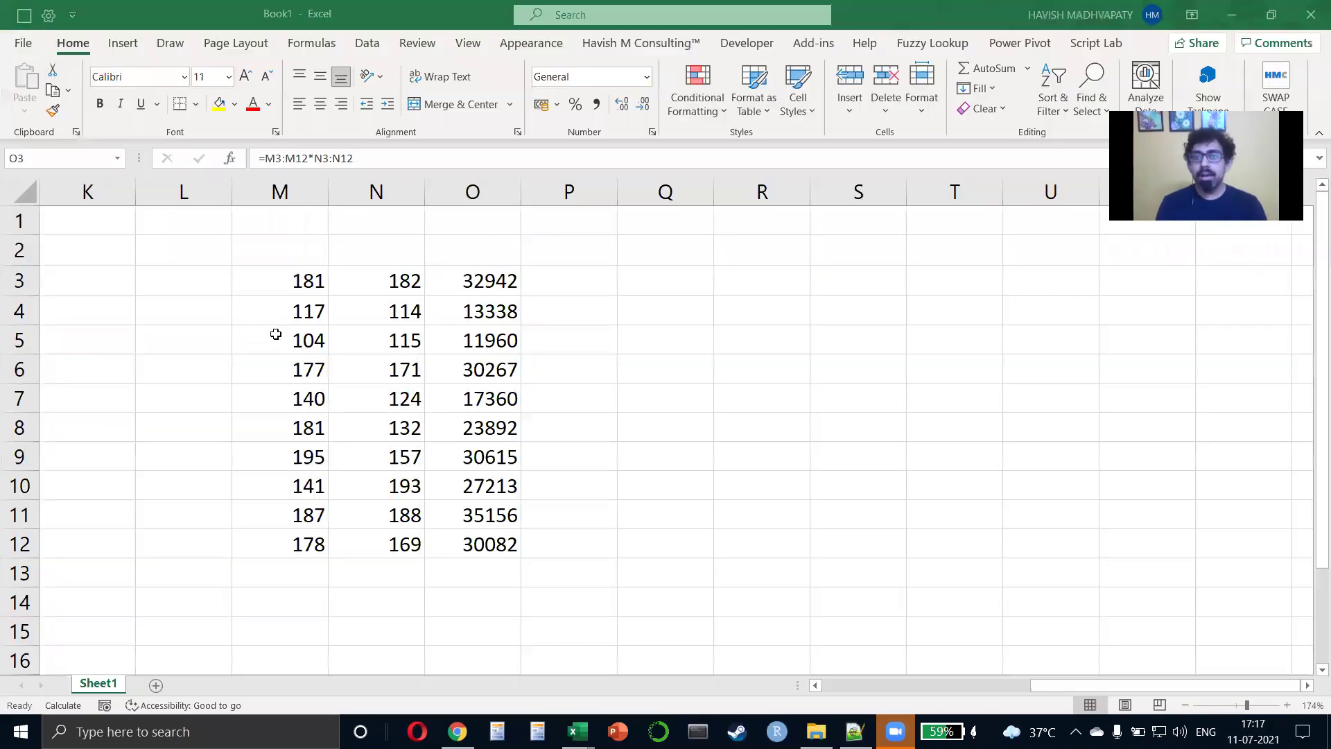
pyautogui.click(154, 683)
pyautogui.scroll(6, 178, 234)
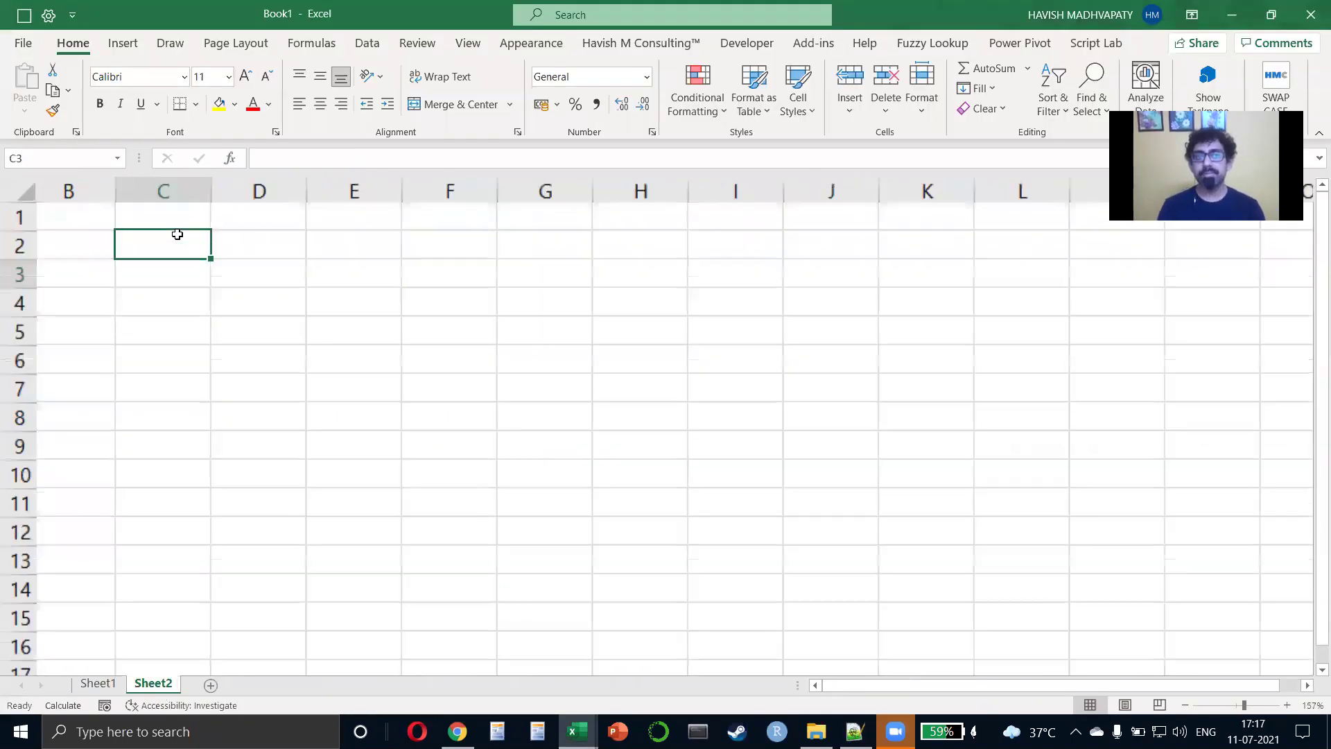
pyautogui.click(177, 235)
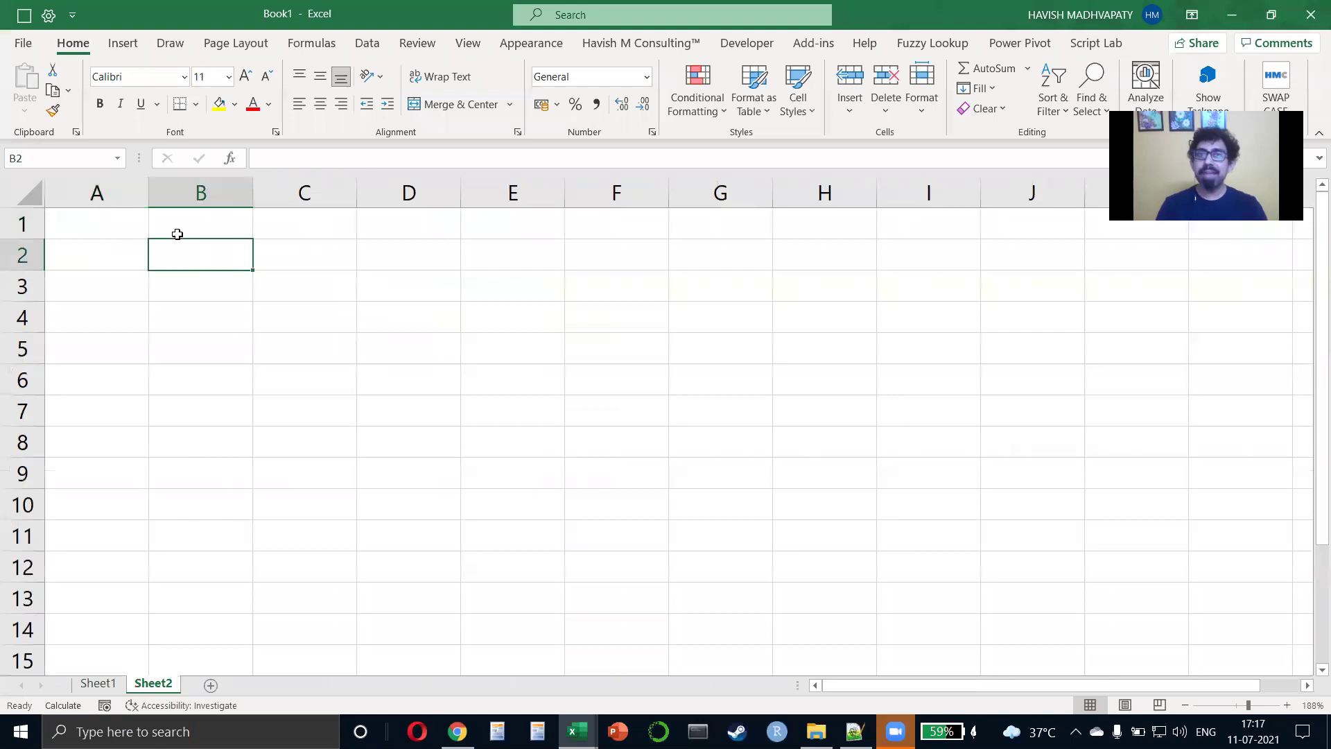
pyautogui.write('Tata ')
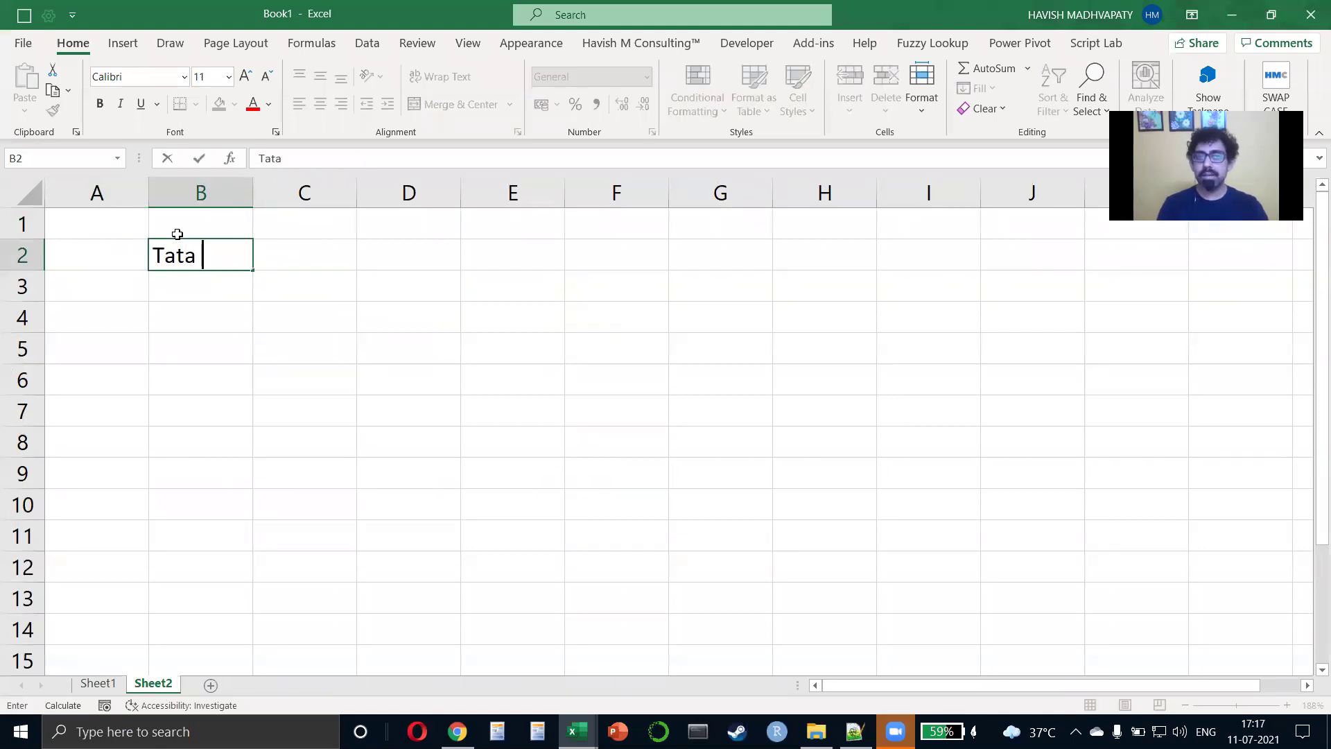
pyautogui.write('Motors')
pyautogui.press('Return')
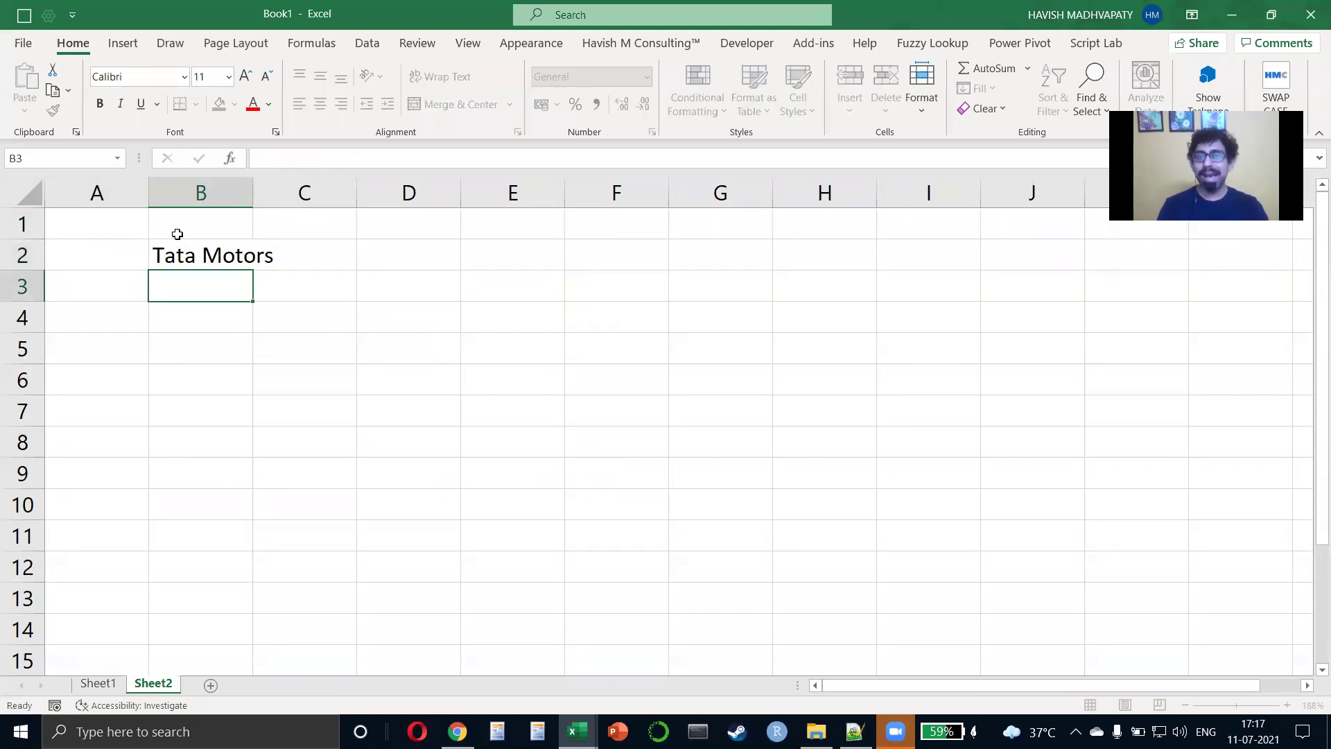
pyautogui.press('Up')
pyautogui.moveTo(252, 195); pyautogui.dragTo(324, 195)
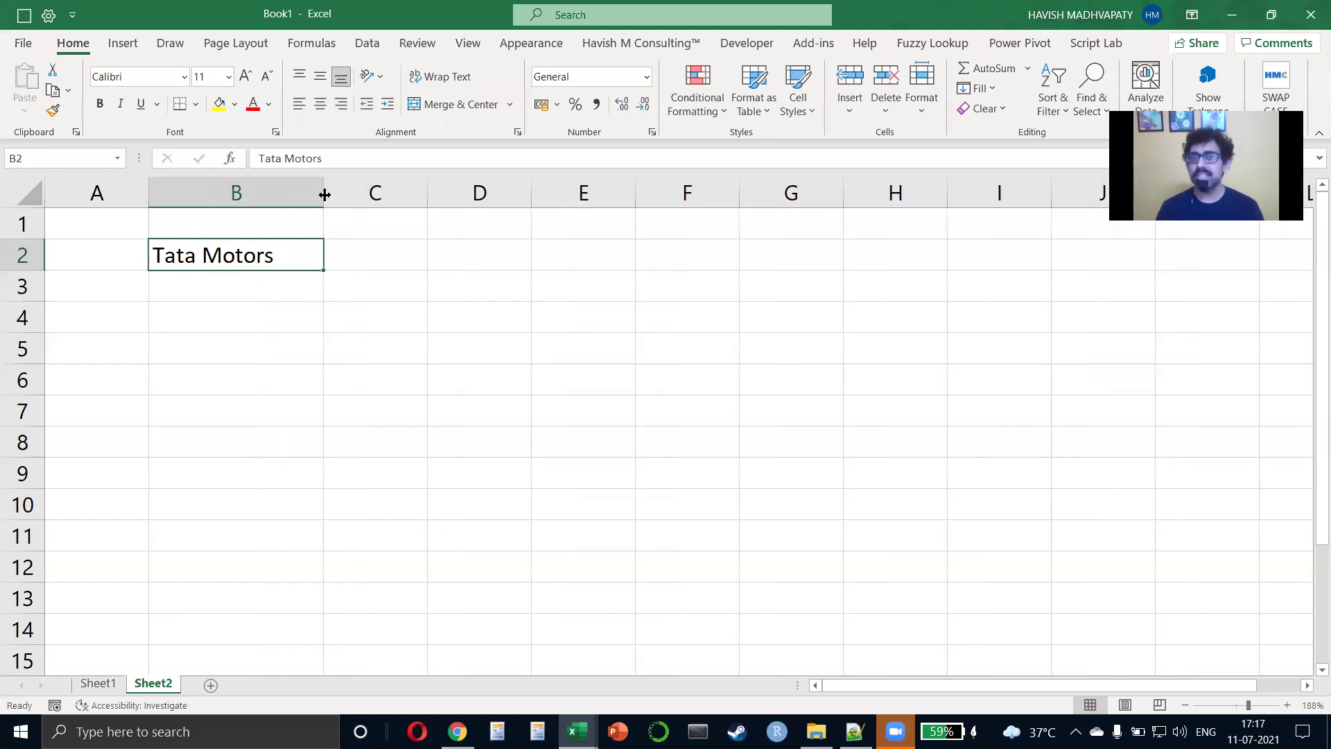
# Insert two rows above so Tata Motors sits in B4, and enter 30 in D1.
pyautogui.hotkey('ctrl', 'shift', 'Right')
pyautogui.hotkey('ctrl', 'shift', '+')
pyautogui.hotkey('ctrl', 'shift', '+')
pyautogui.press('Up')
pyautogui.press('Up')
pyautogui.press('Up')
pyautogui.press('Right')
pyautogui.press('Right')
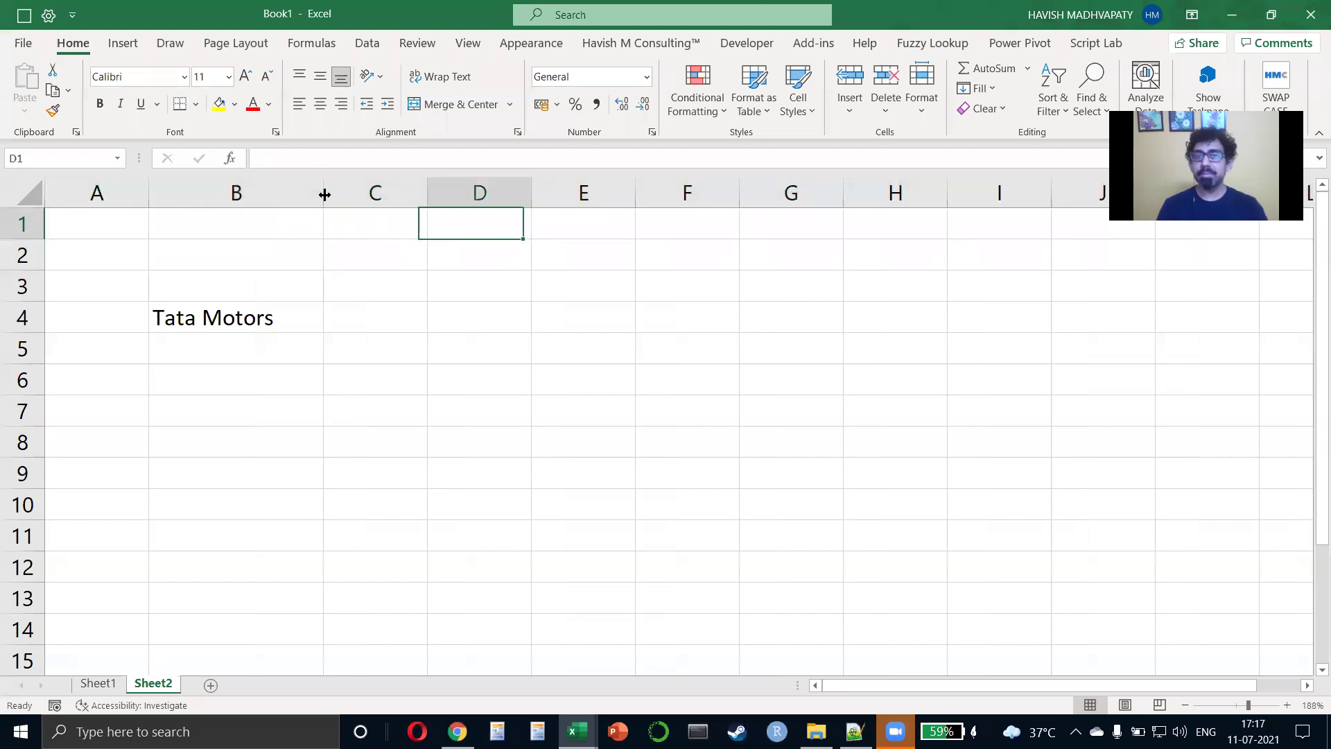
pyautogui.write('30')
pyautogui.press('Down')
pyautogui.press('Down')
pyautogui.press('Down')
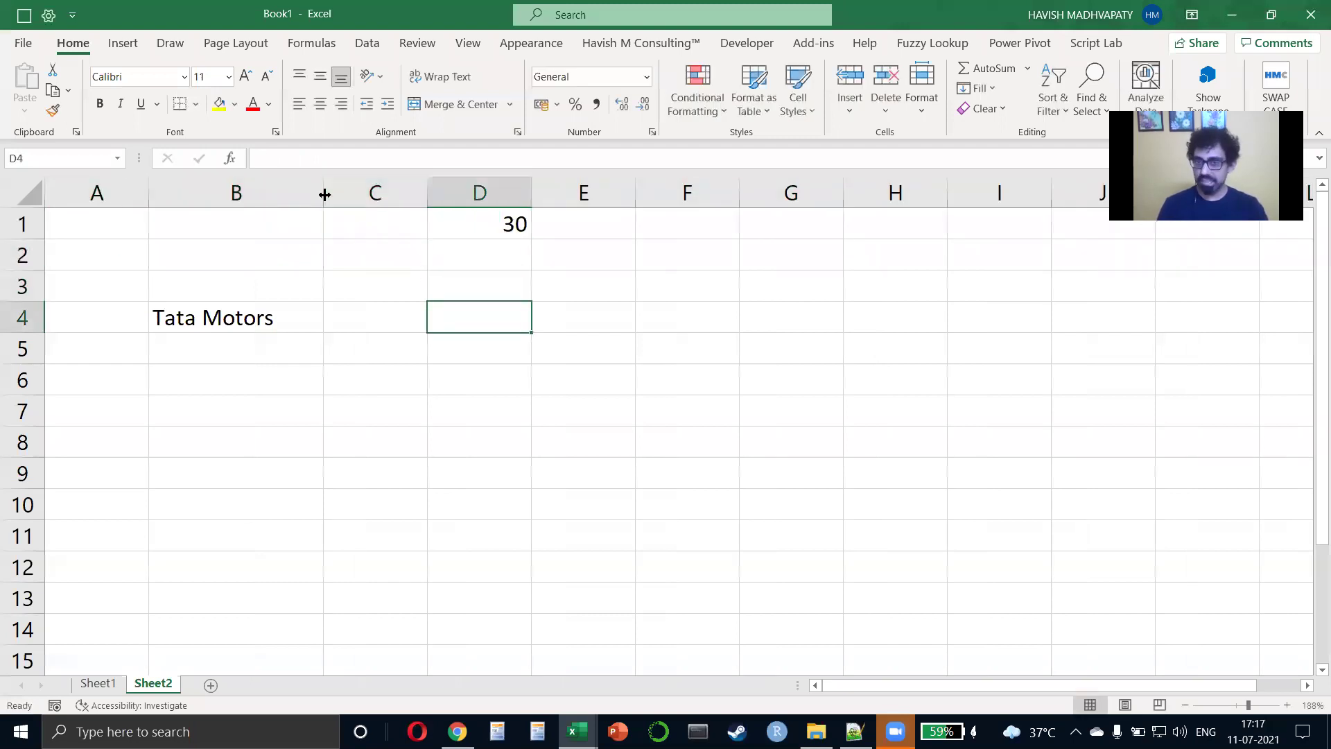
# Begin a STOCKHISTORY formula, then abandon it and return to the Tata Motors cell.
pyautogui.write('=sot')
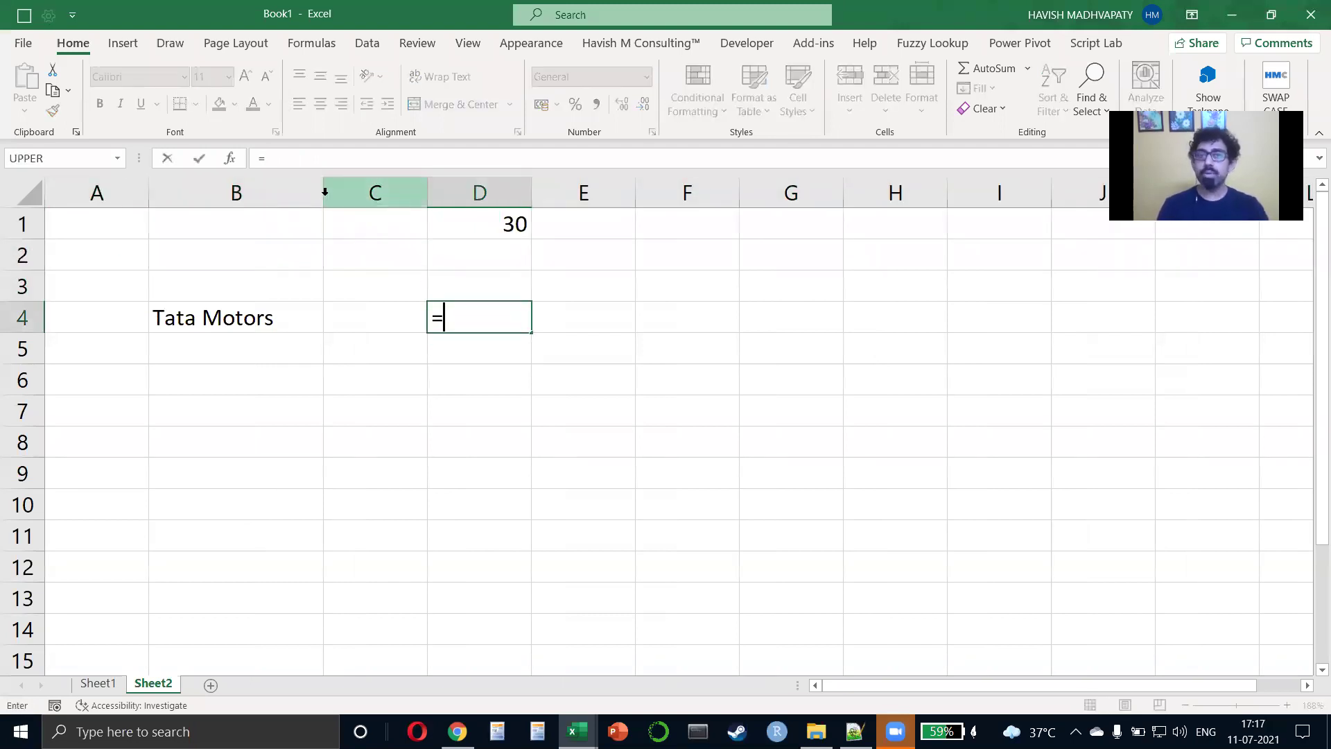
pyautogui.press('BackSpace')
pyautogui.press('BackSpace')
pyautogui.write('to')
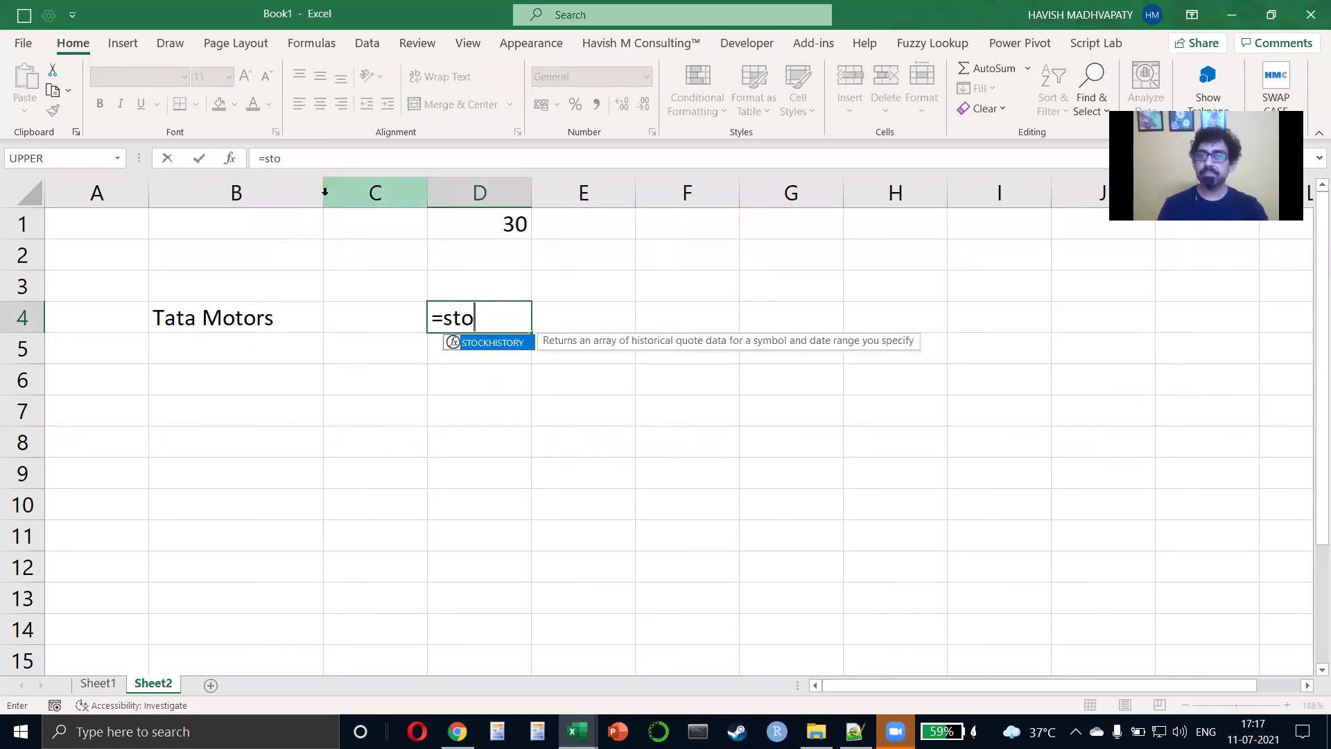
pyautogui.press('Tab')
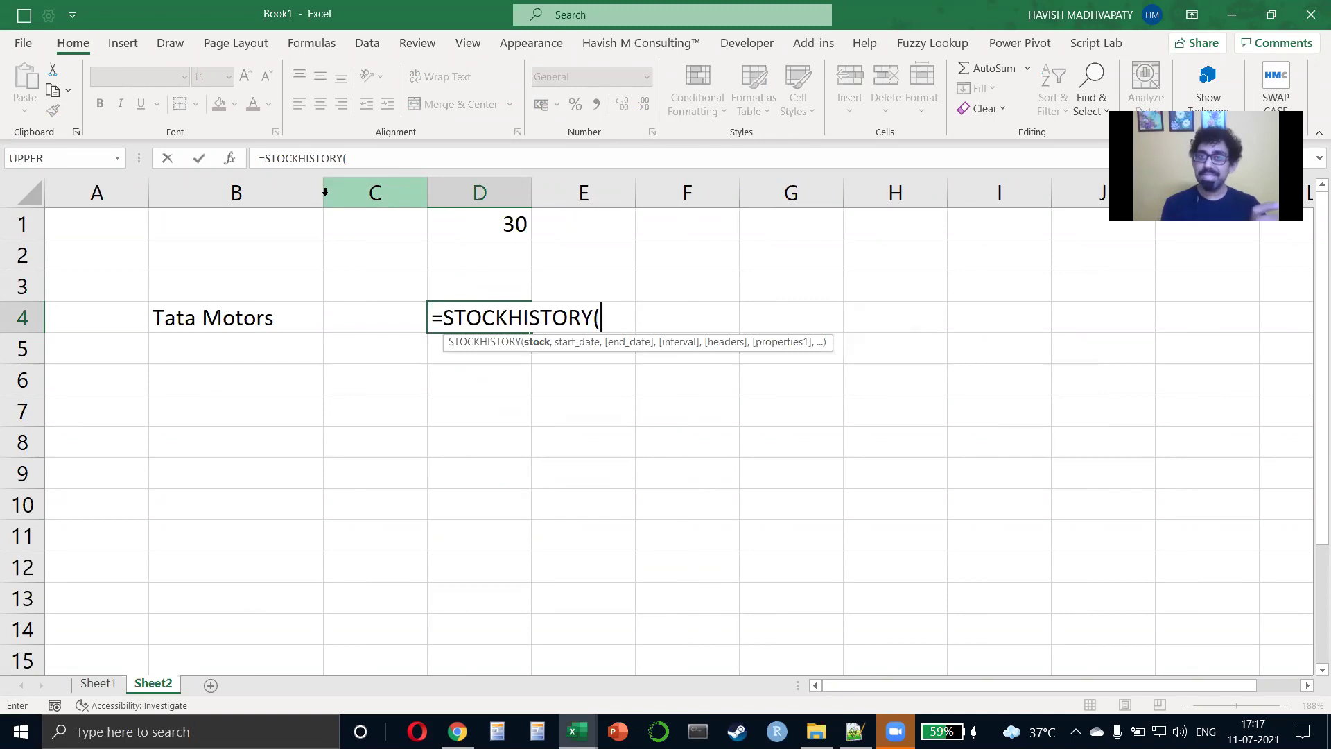
pyautogui.press('Escape')
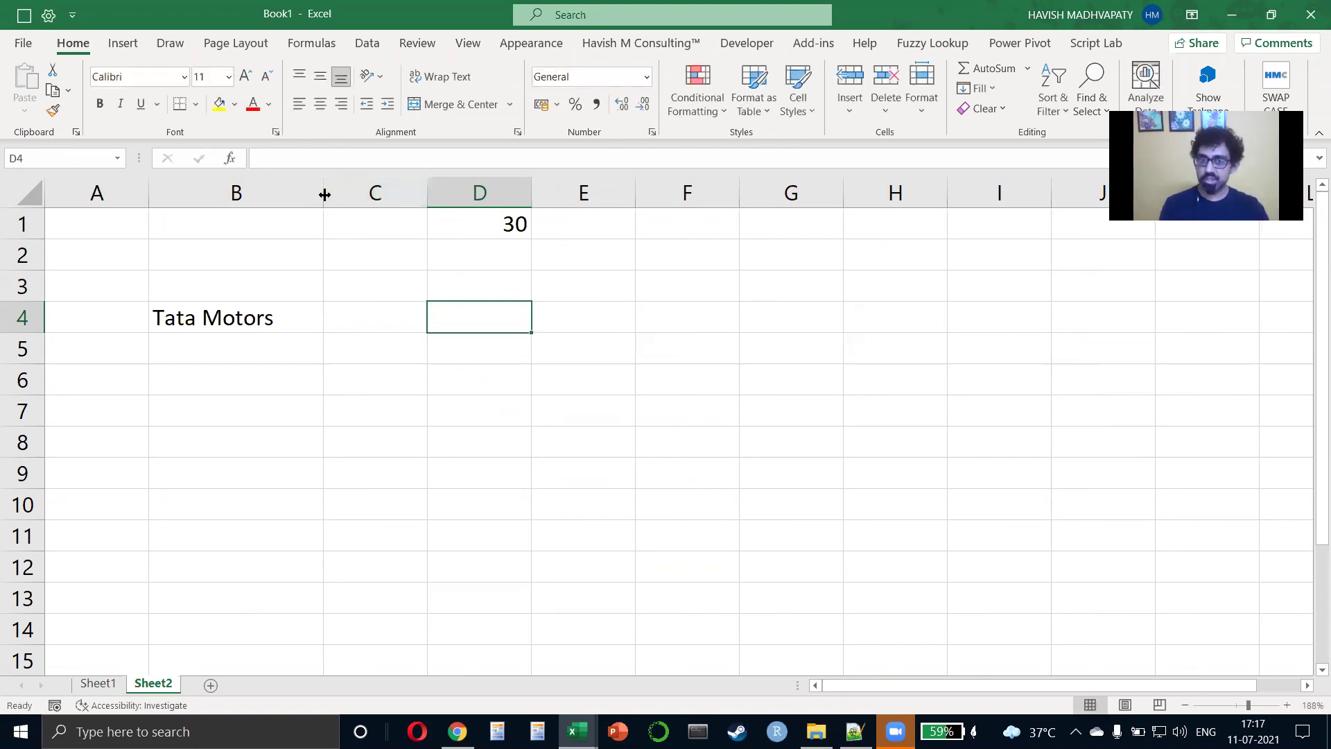
pyautogui.press('Left')
pyautogui.press('Left')
# Convert B4 to the Stocks data type as TATA MOTORS LIMITED (XBOM:500570) and autofit column B.
pyautogui.click(366, 47)
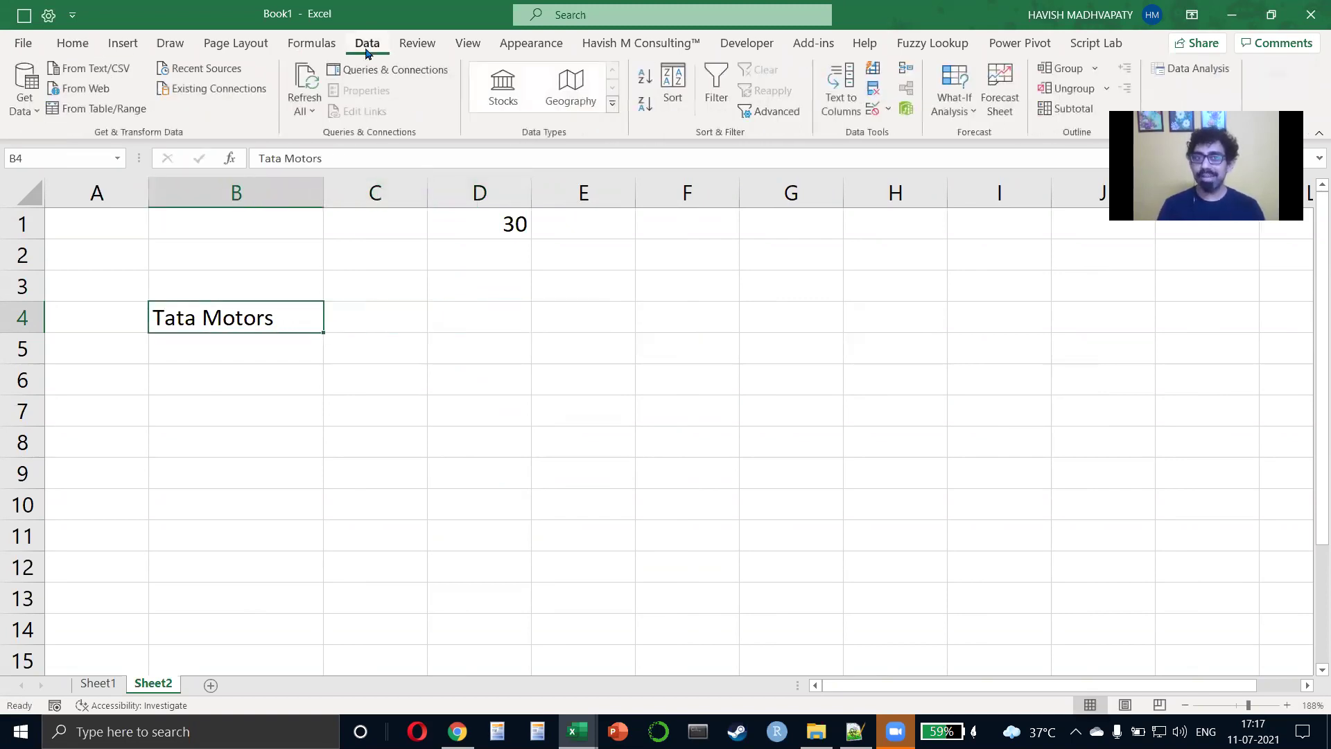
pyautogui.click(507, 112)
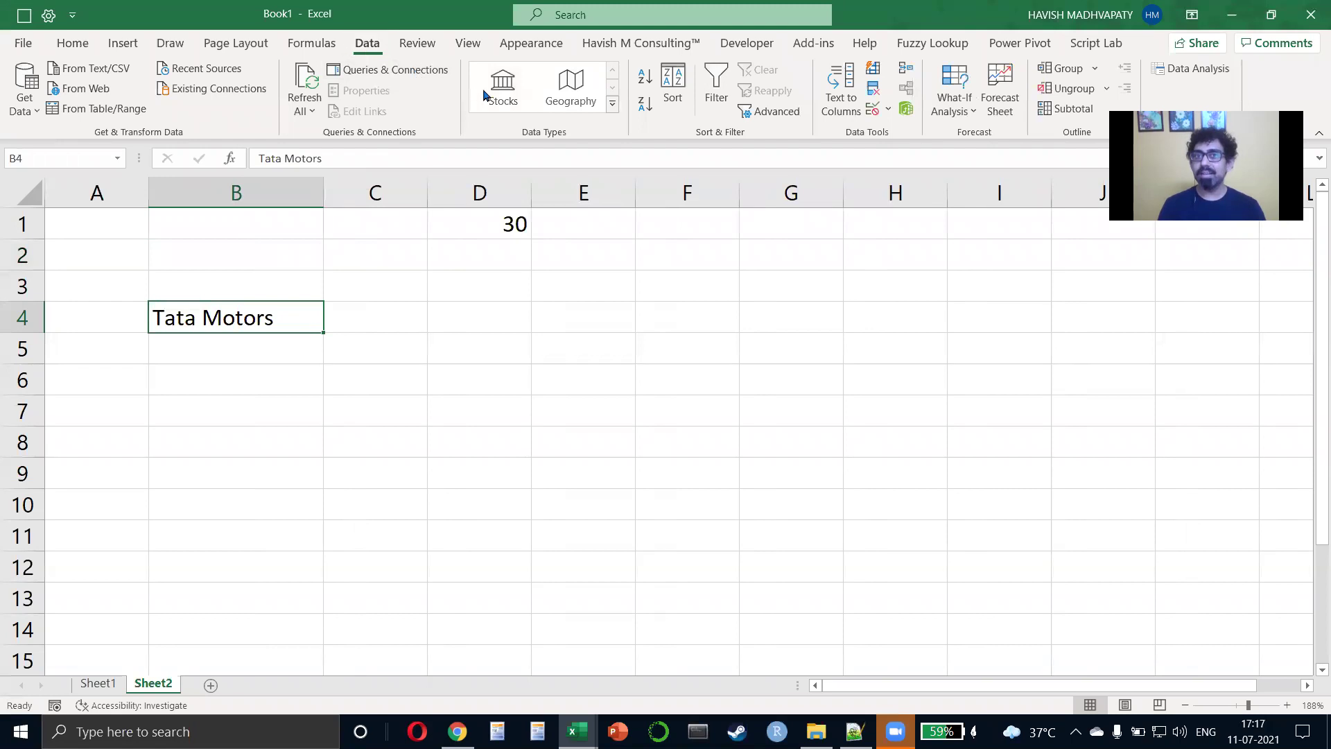
pyautogui.click(504, 97)
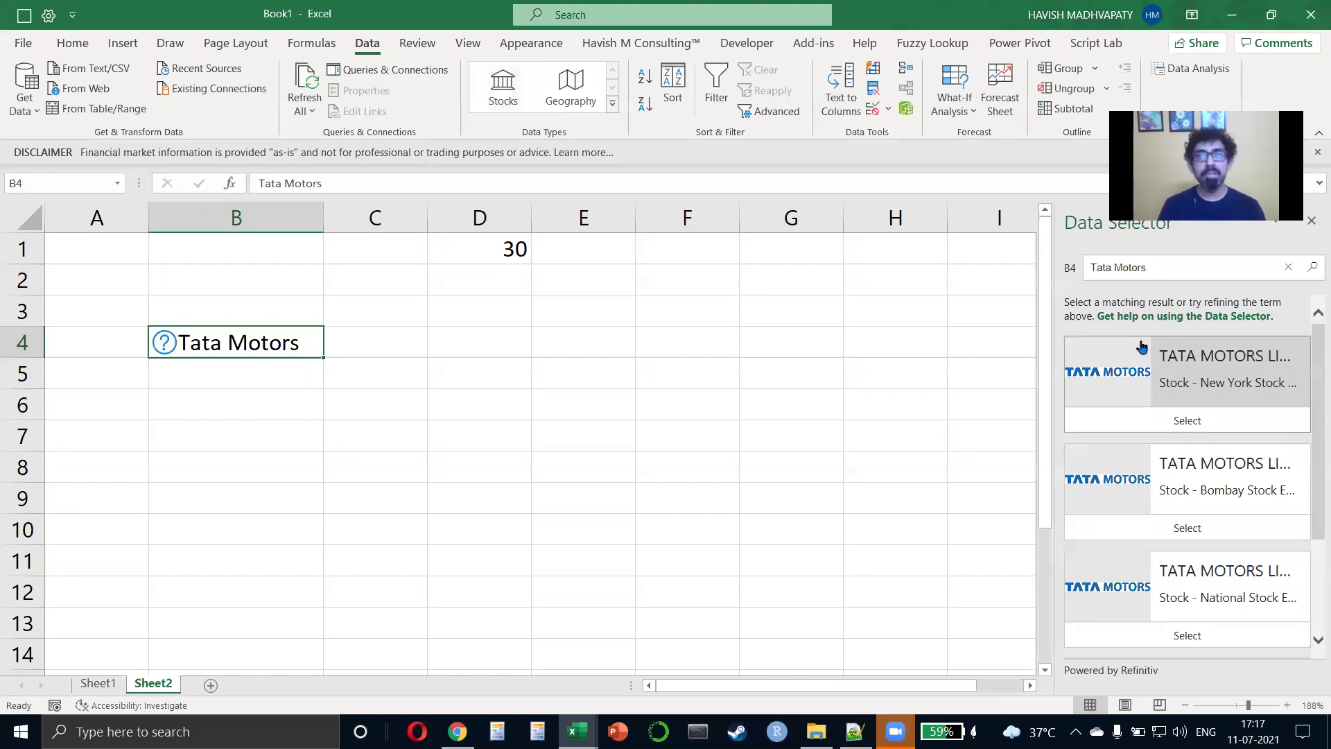
pyautogui.scroll(-2, 1220, 582)
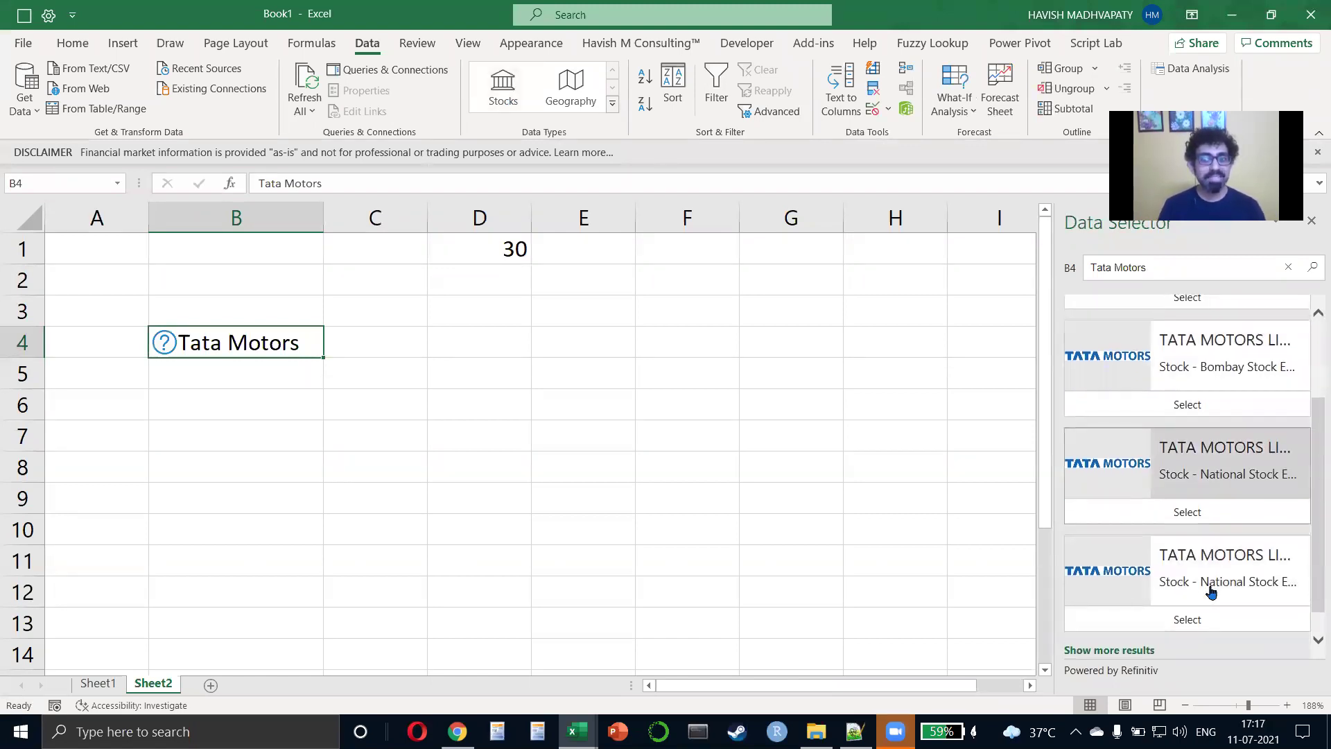
pyautogui.scroll(2, 1212, 588)
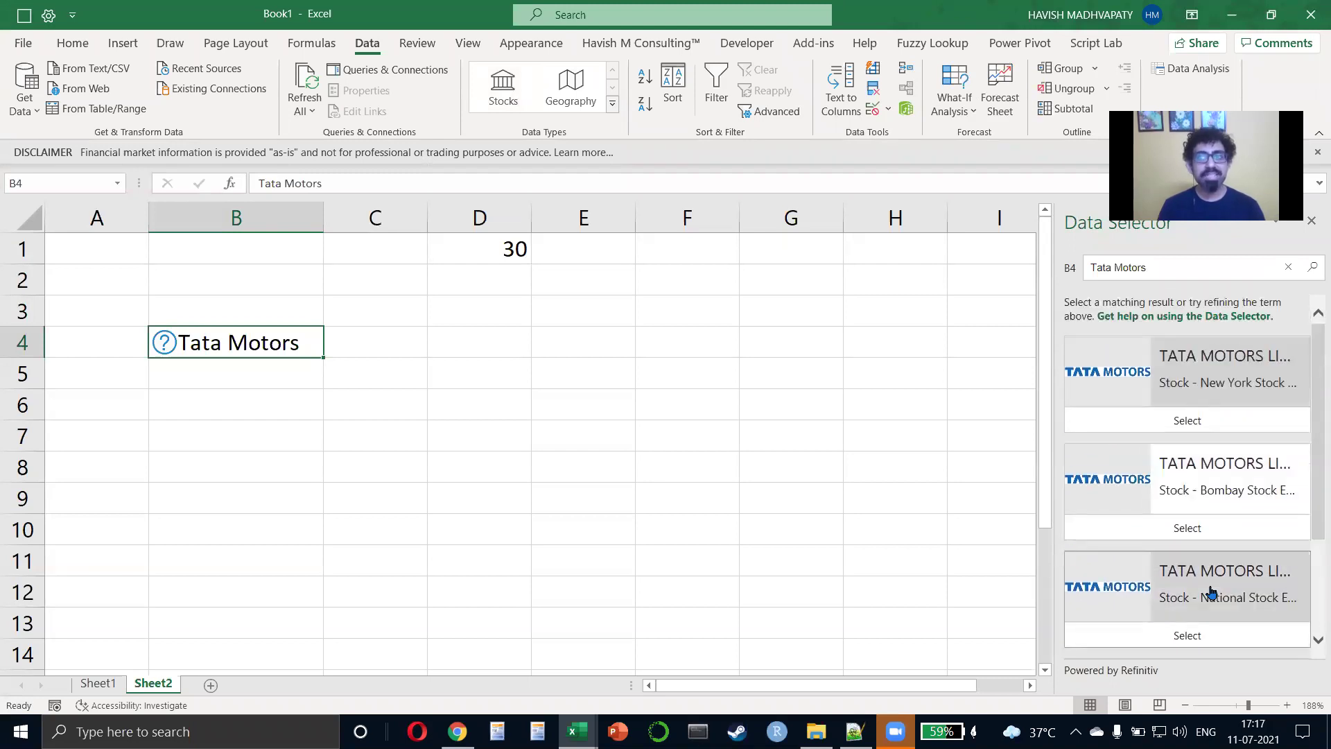
pyautogui.click(1152, 527)
pyautogui.doubleClick(323, 217)
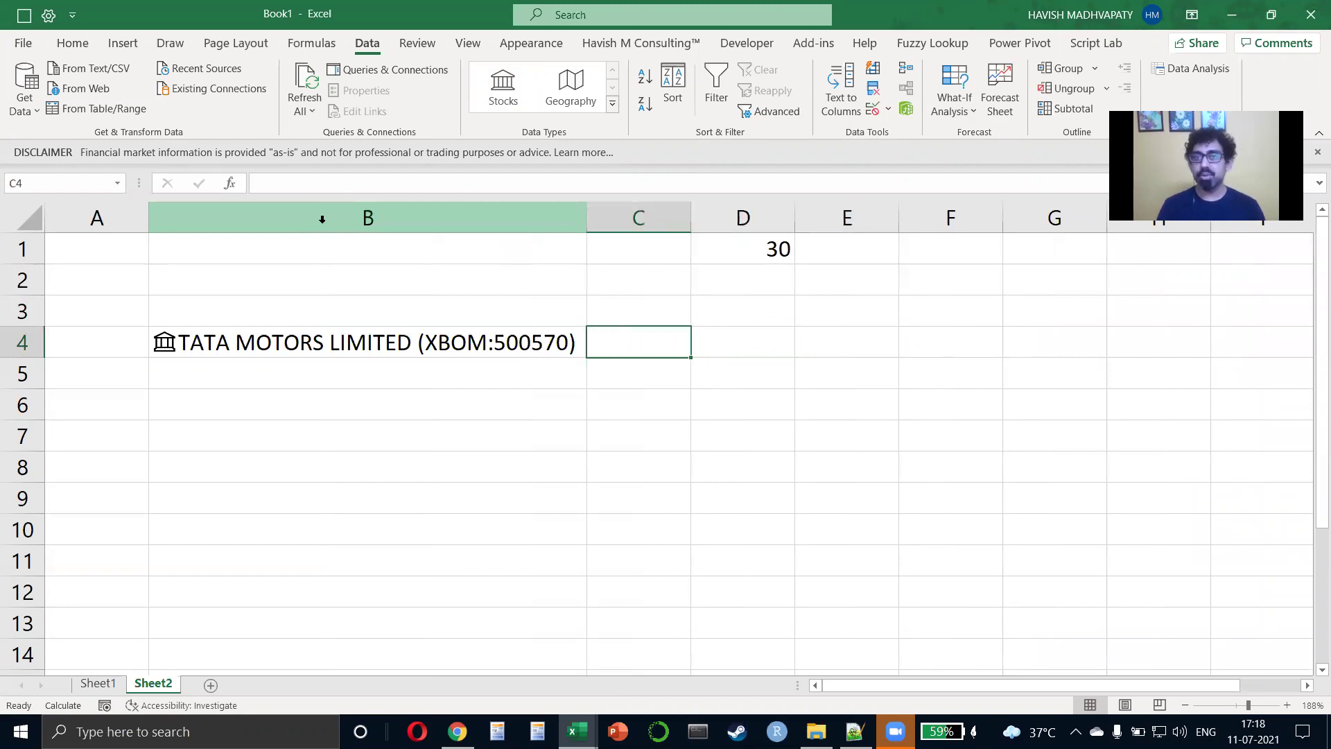
pyautogui.click(600, 315)
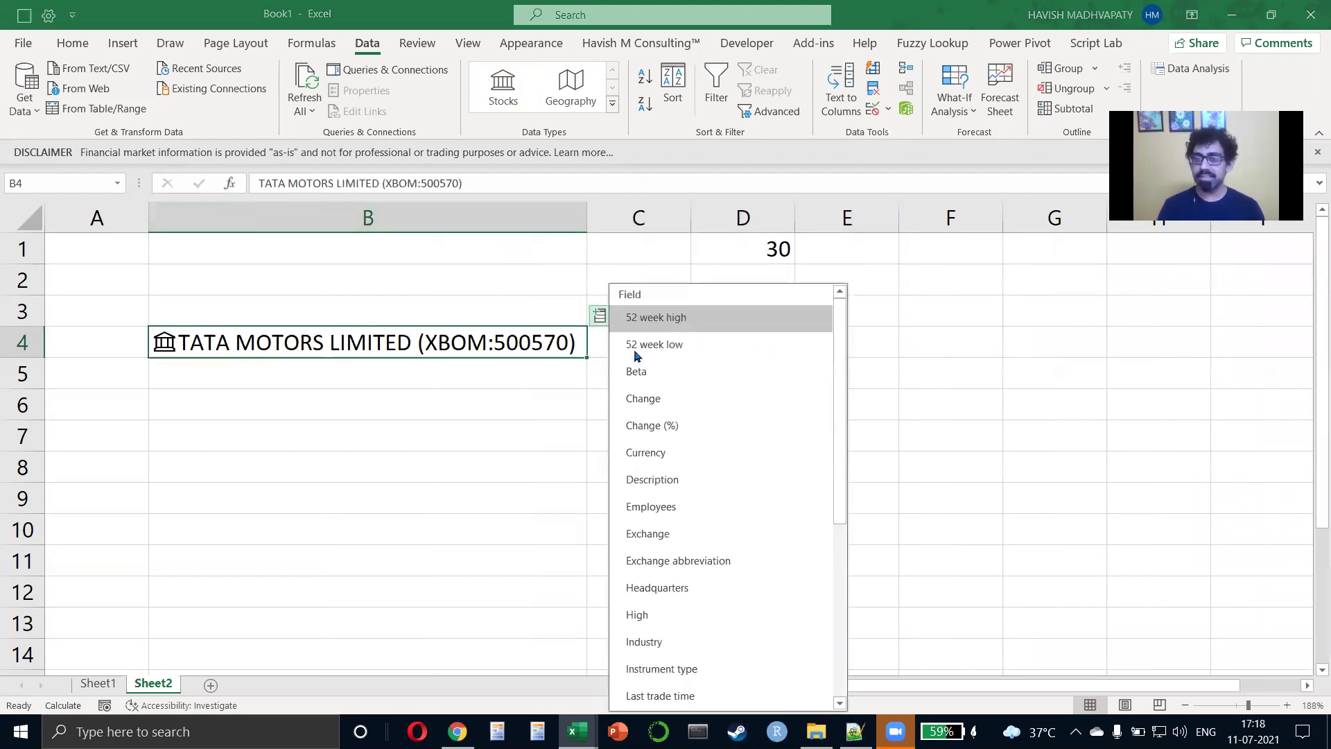
pyautogui.scroll(-3, 726, 483)
pyautogui.scroll(3, 724, 481)
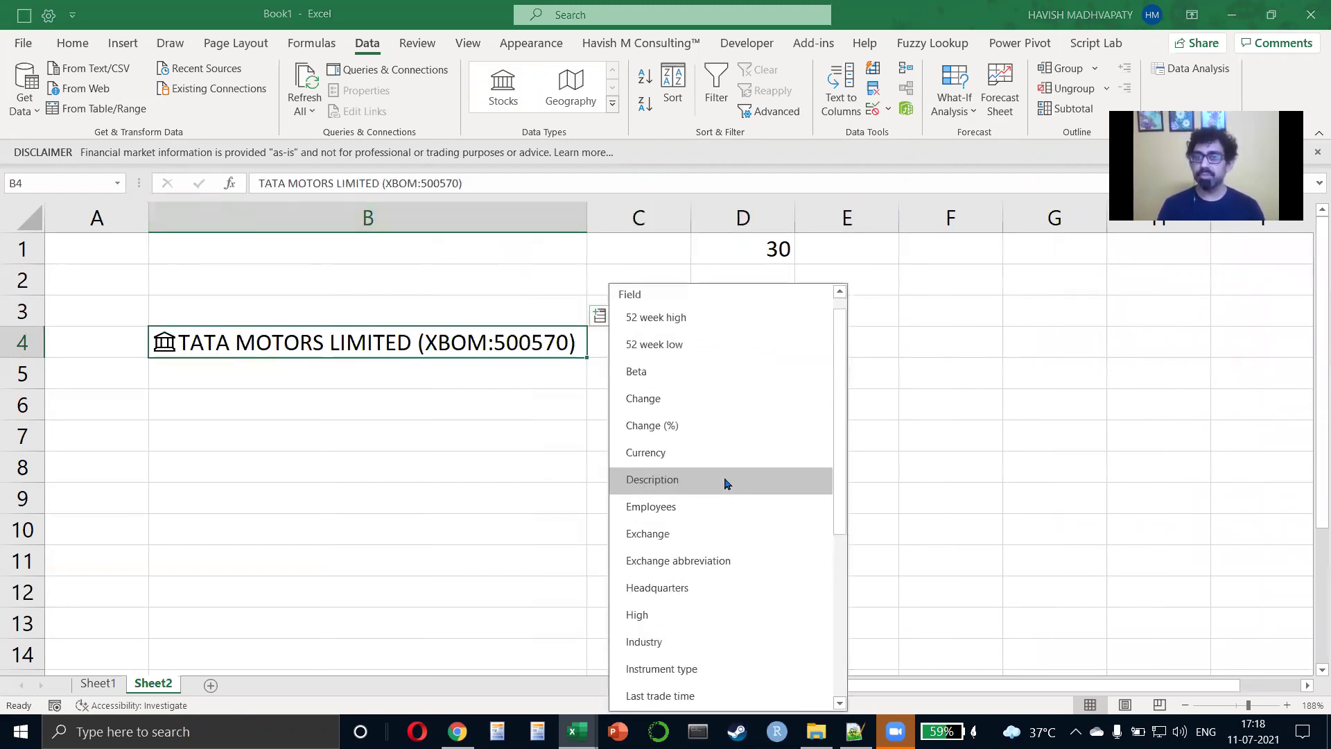
pyautogui.click(189, 344)
pyautogui.click(165, 342)
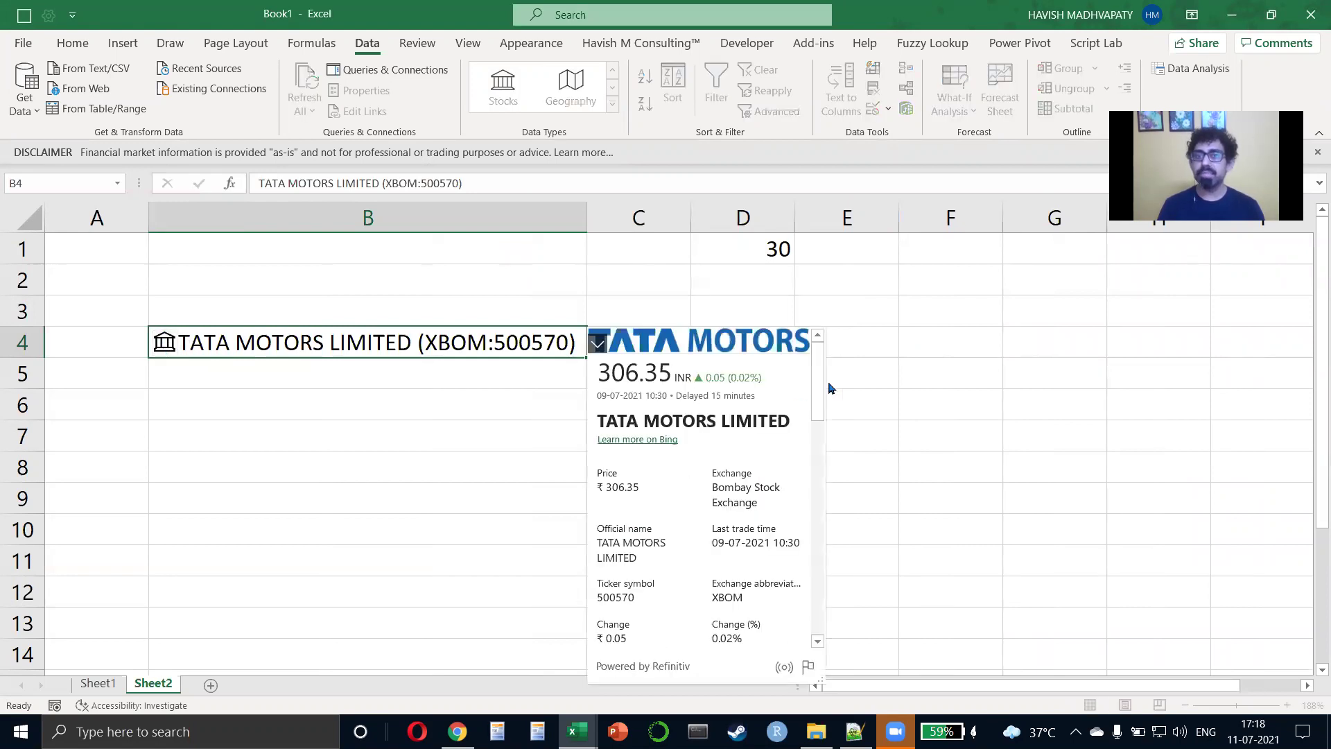
pyautogui.scroll(-3, 691, 653)
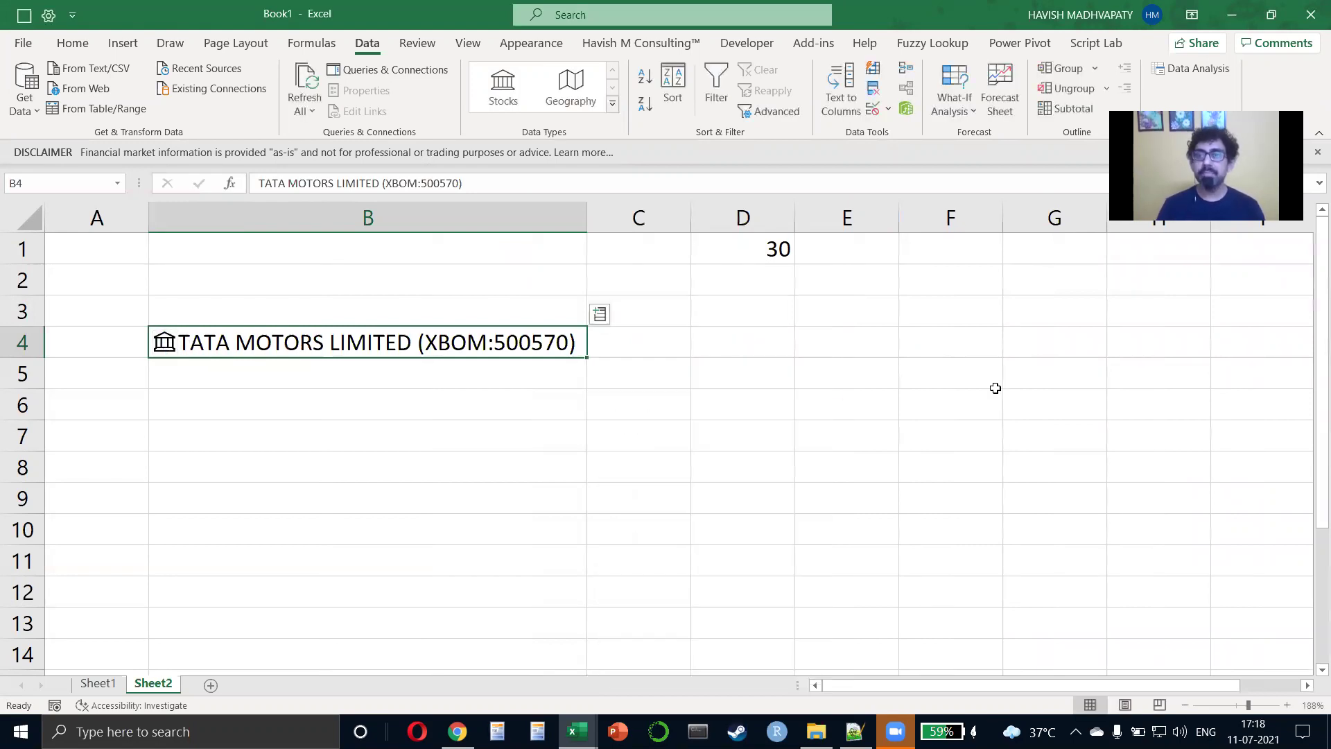
pyautogui.click(760, 330)
pyautogui.hscroll(1, 761, 332)
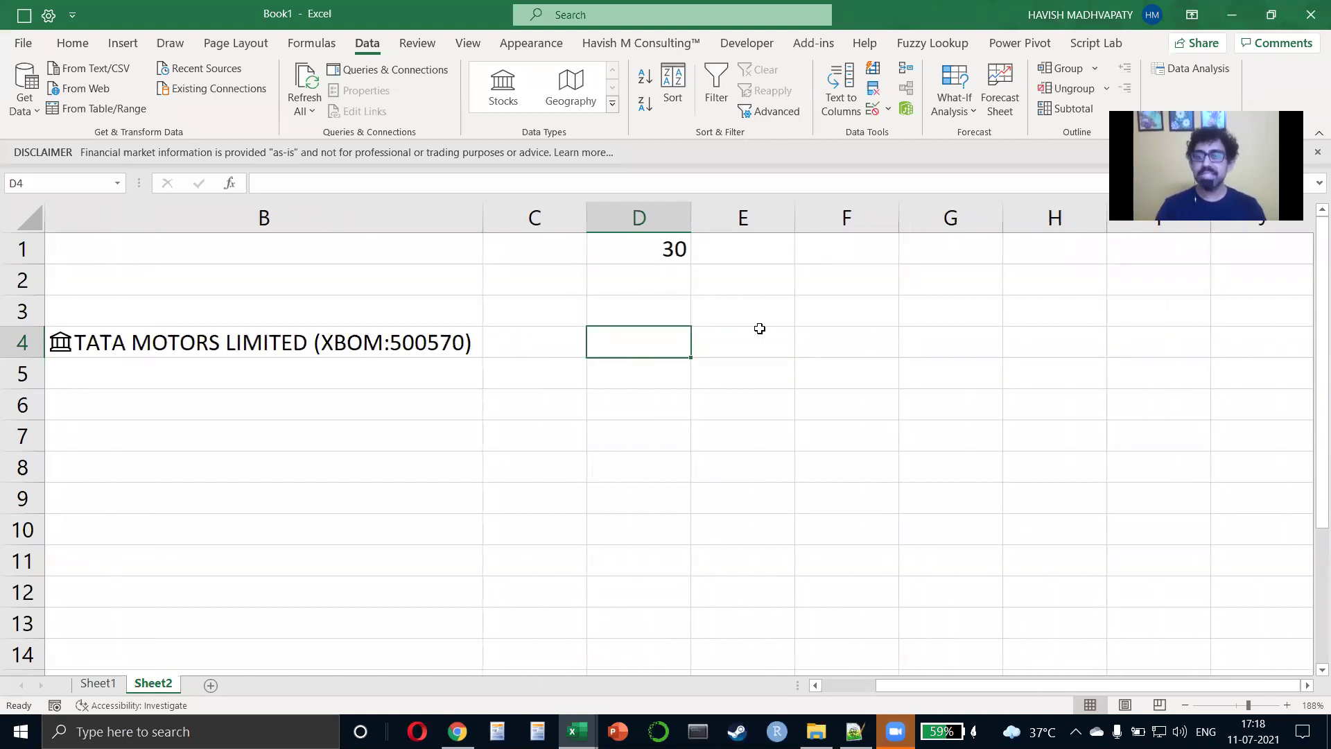
# In D4 type =STOCKHISTORY(B4,TODAY()-D1,TODAY(),0,1,0,2,3,4,1) for daily date, open, high, low, close.
pyautogui.write('=sto')
pyautogui.press('Tab')
pyautogui.press('Left')
pyautogui.press('Left')
pyautogui.write(',')
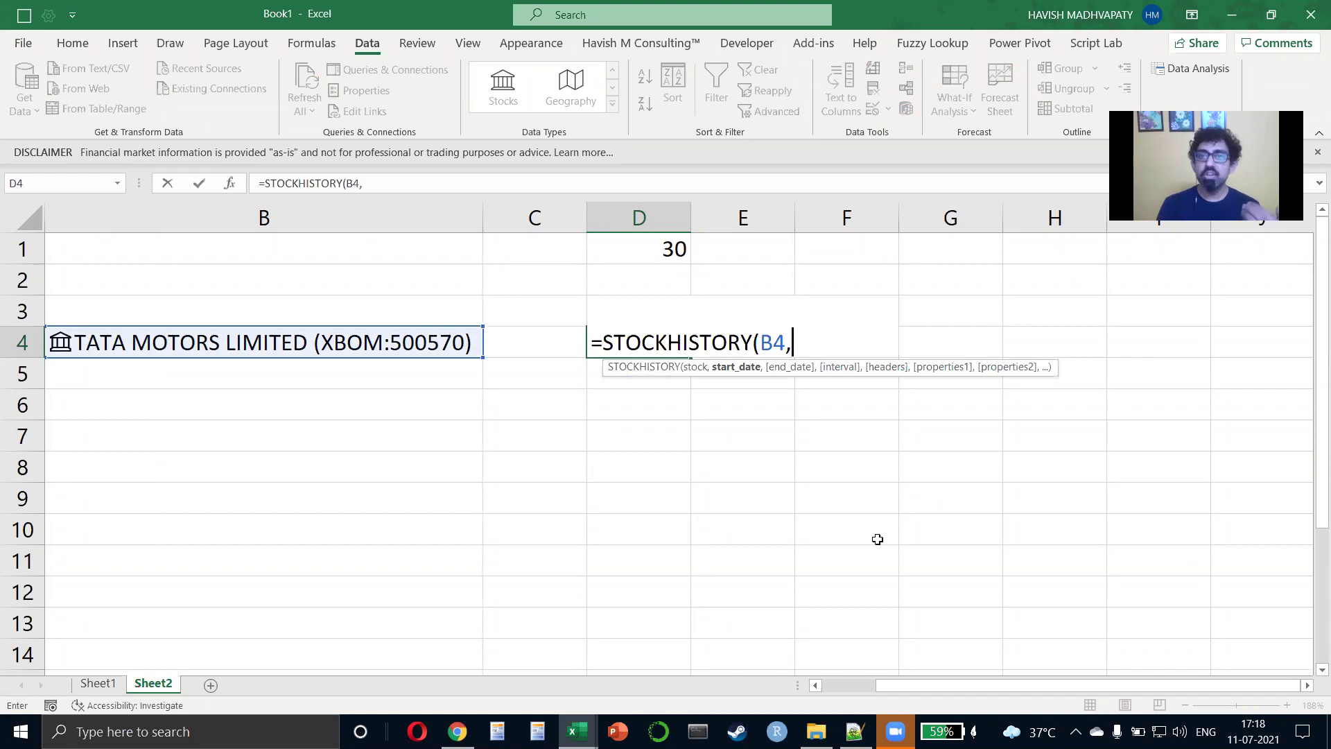
pyautogui.write('today()-')
pyautogui.press('Up')
pyautogui.press('Up')
pyautogui.press('Up')
pyautogui.write(',today(),')
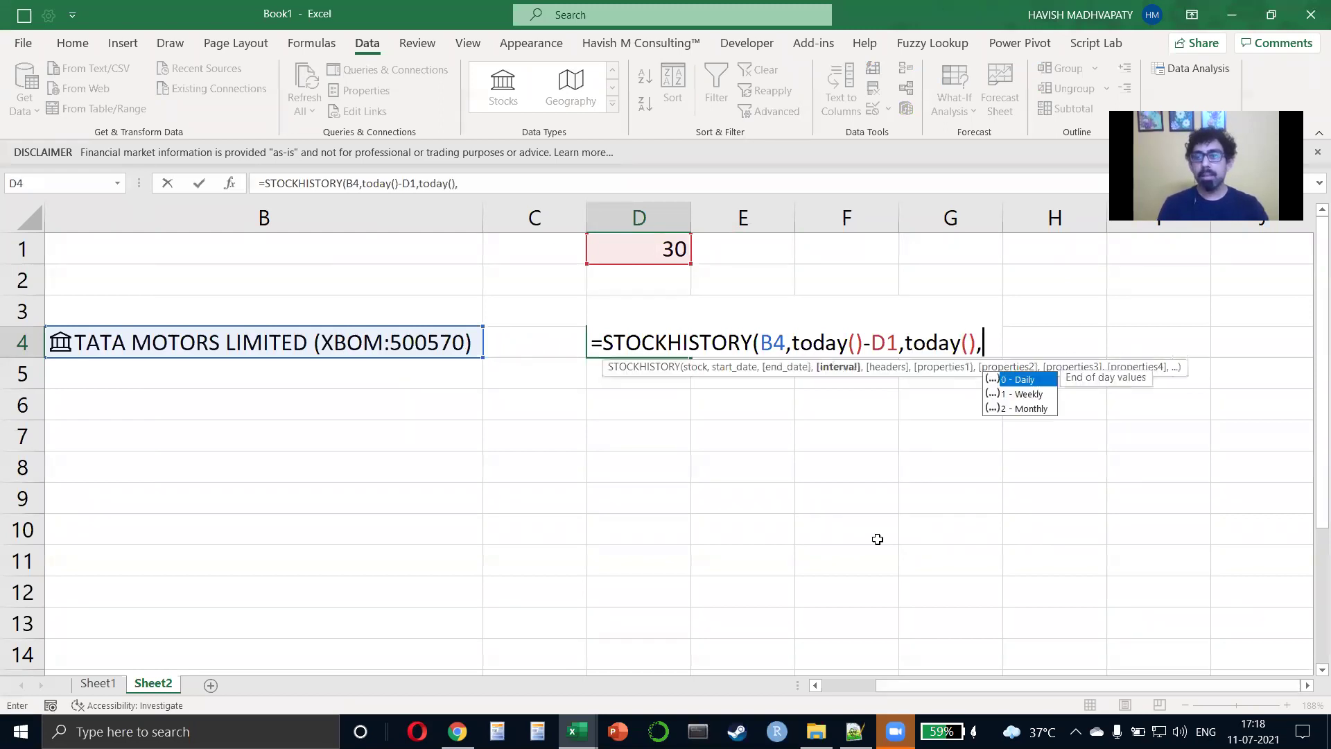
pyautogui.write('0')
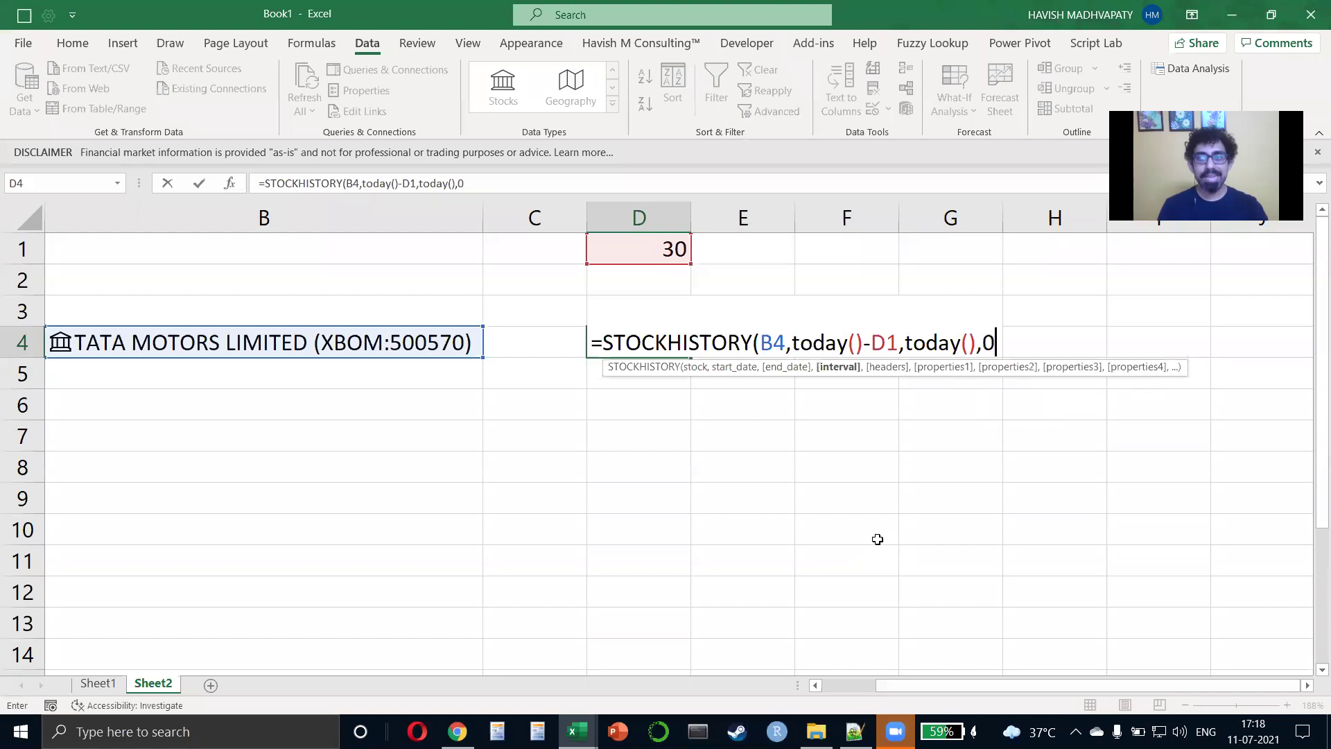
pyautogui.write(',1,')
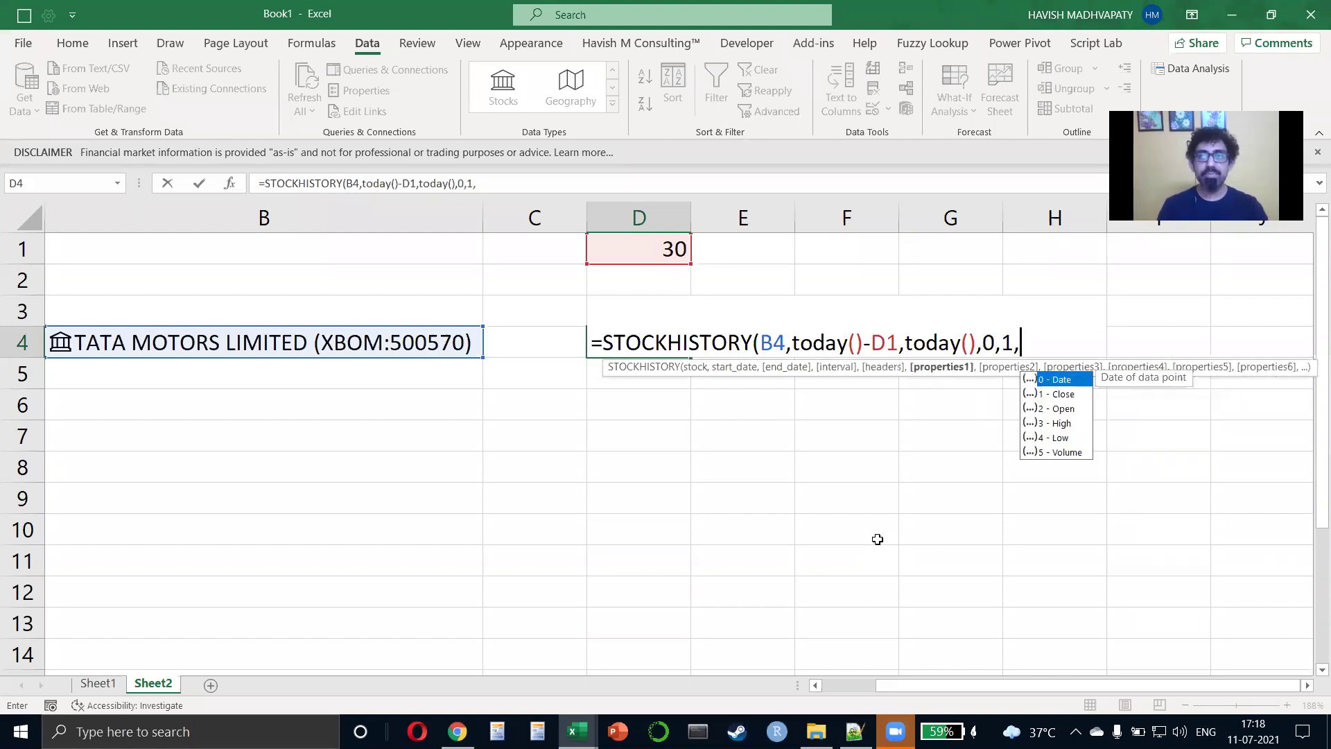
pyautogui.write('0,2,')
pyautogui.press('Down')
pyautogui.press('Down')
pyautogui.press('Up')
pyautogui.press('Up')
pyautogui.press('Down')
pyautogui.press('Down')
pyautogui.write('3,')
pyautogui.press('Down')
pyautogui.press('Down')
pyautogui.press('Down')
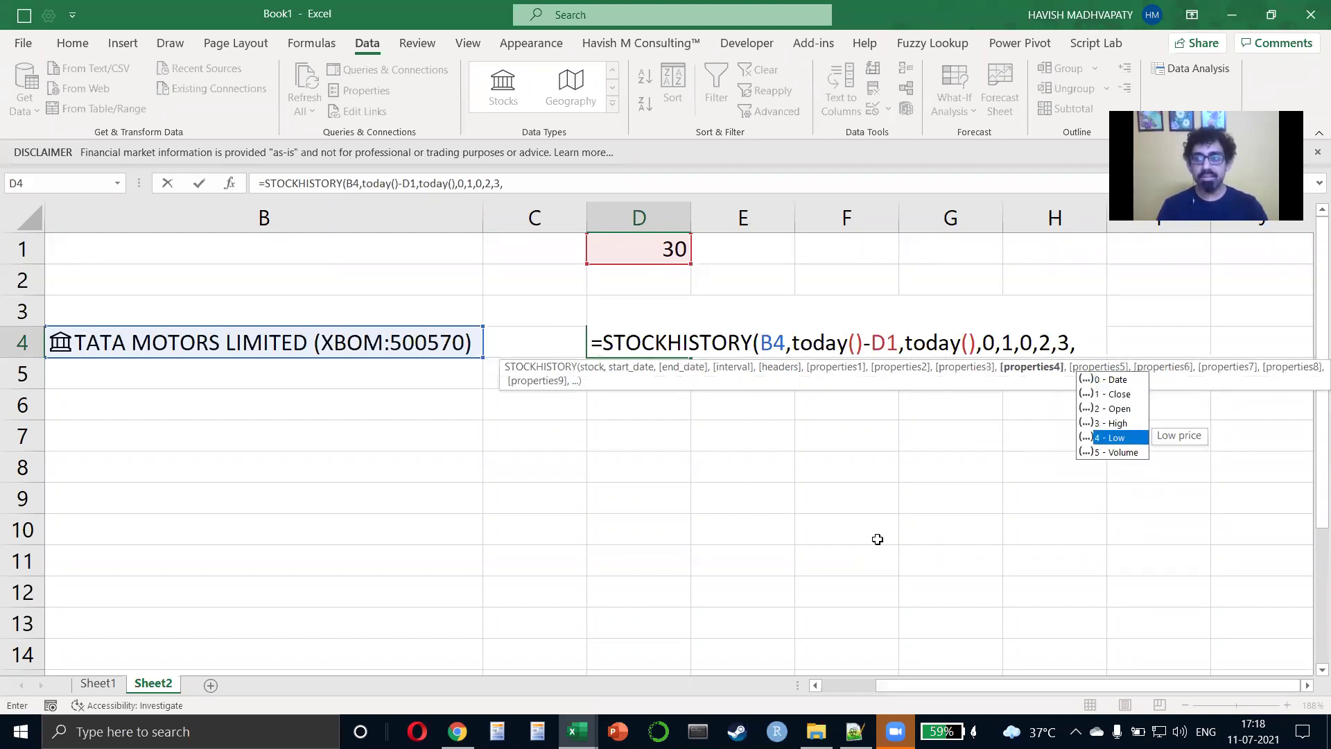
pyautogui.write('4,1')
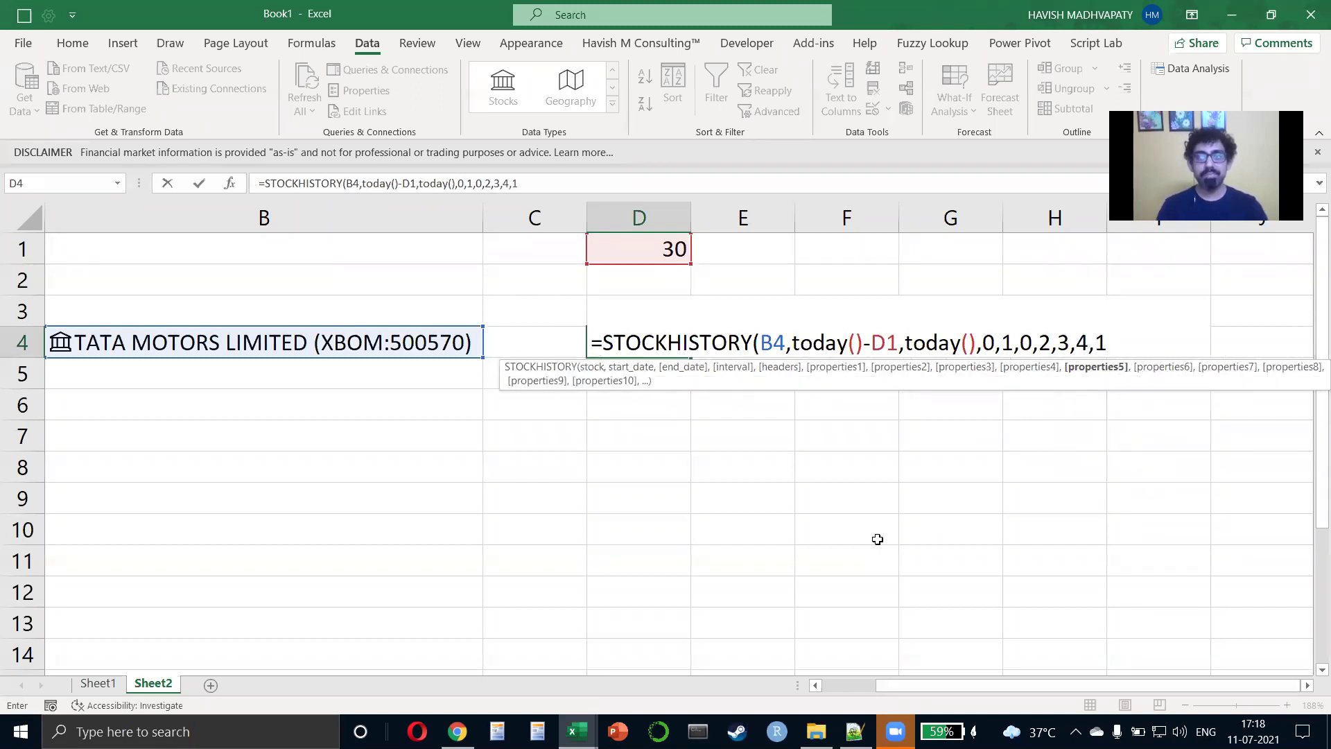
pyautogui.write(')')
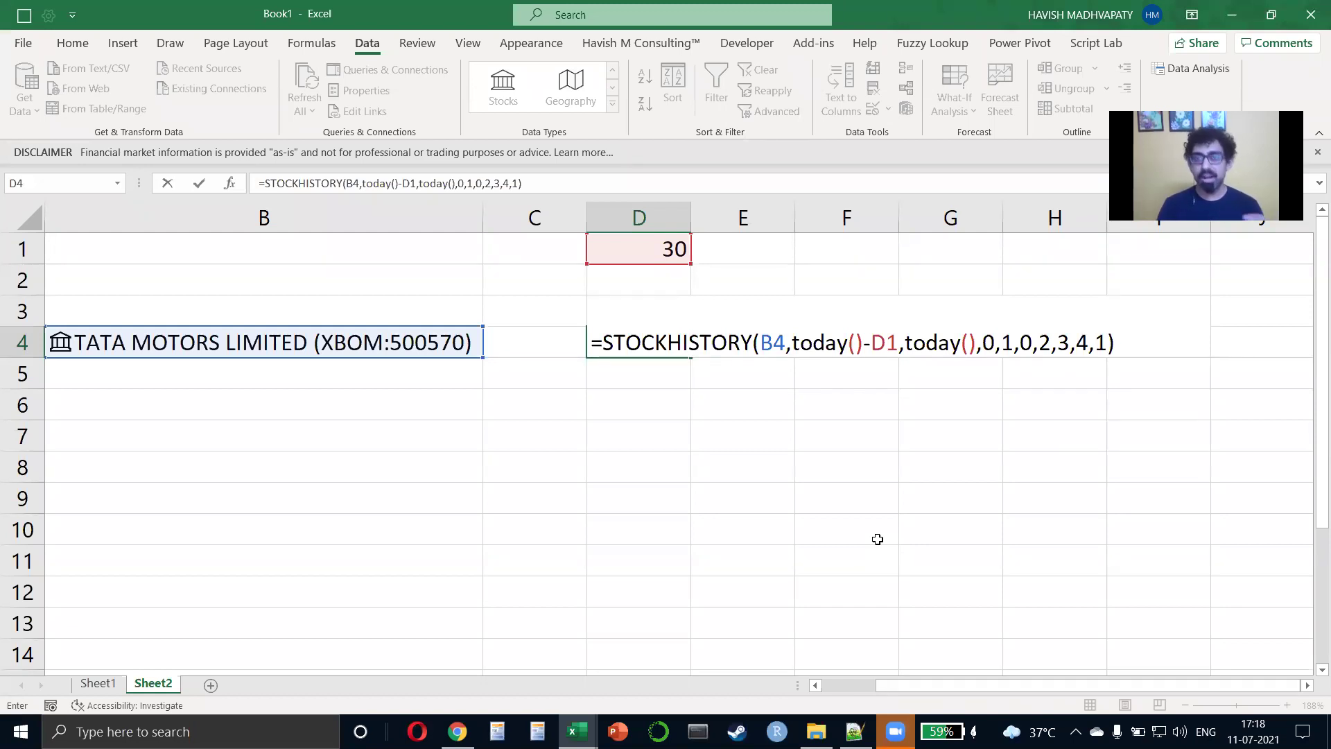
# Enter the STOCKHISTORY formula and autofit columns D to H to show the prices.
pyautogui.press('Return')
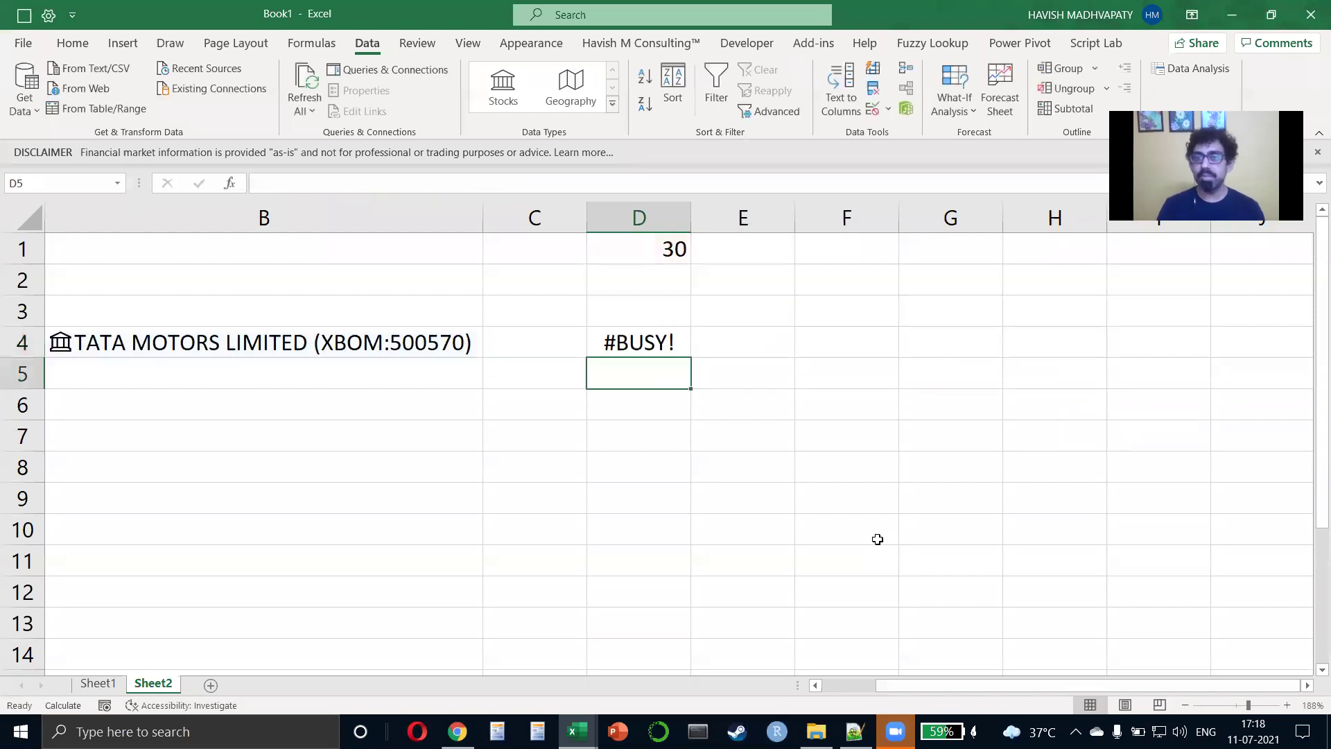
pyautogui.press('Up')
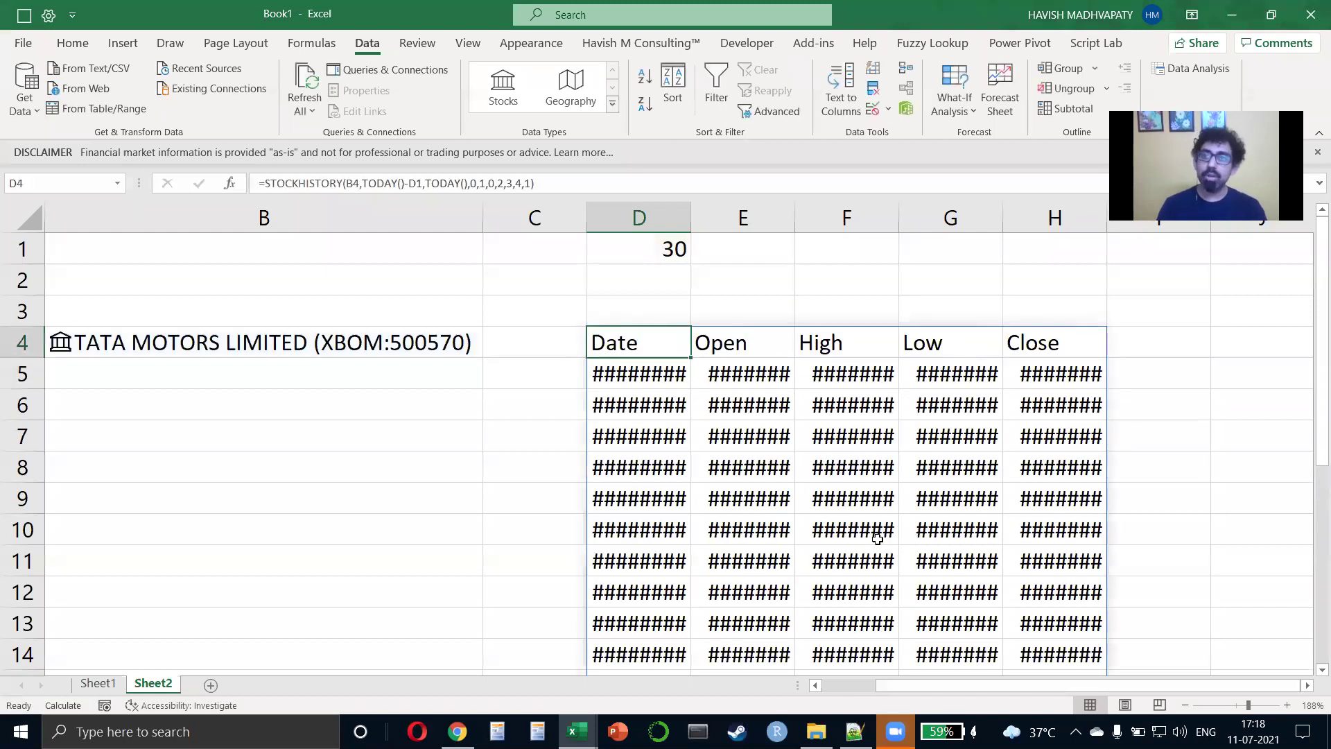
pyautogui.hotkey('ctrl', 'shift', 'End')
pyautogui.hotkey('alt', 'h')
pyautogui.press('o')
pyautogui.press('i')
pyautogui.hotkey('ctrl', 'BackSpace')
pyautogui.hotkey('shift', 'BackSpace')
# Select the spilled date rows to check how many days were returned.
pyautogui.press('Down')
pyautogui.hotkey('ctrl', 'shift', 'Down')
pyautogui.hotkey('ctrl', 'Up')
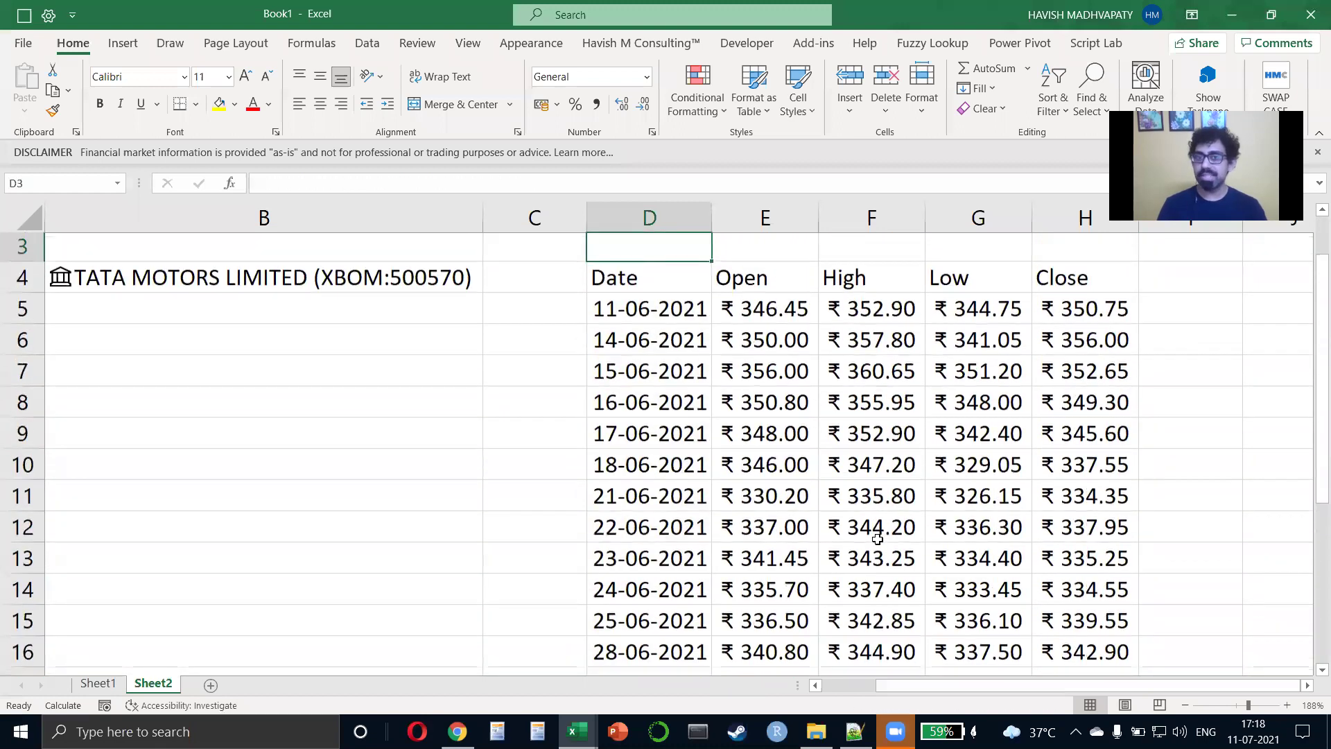
pyautogui.hotkey('ctrl', 'Up')
pyautogui.hotkey('ctrl', 'Down')
pyautogui.press('Down')
pyautogui.hotkey('ctrl', 'shift', 'Down')
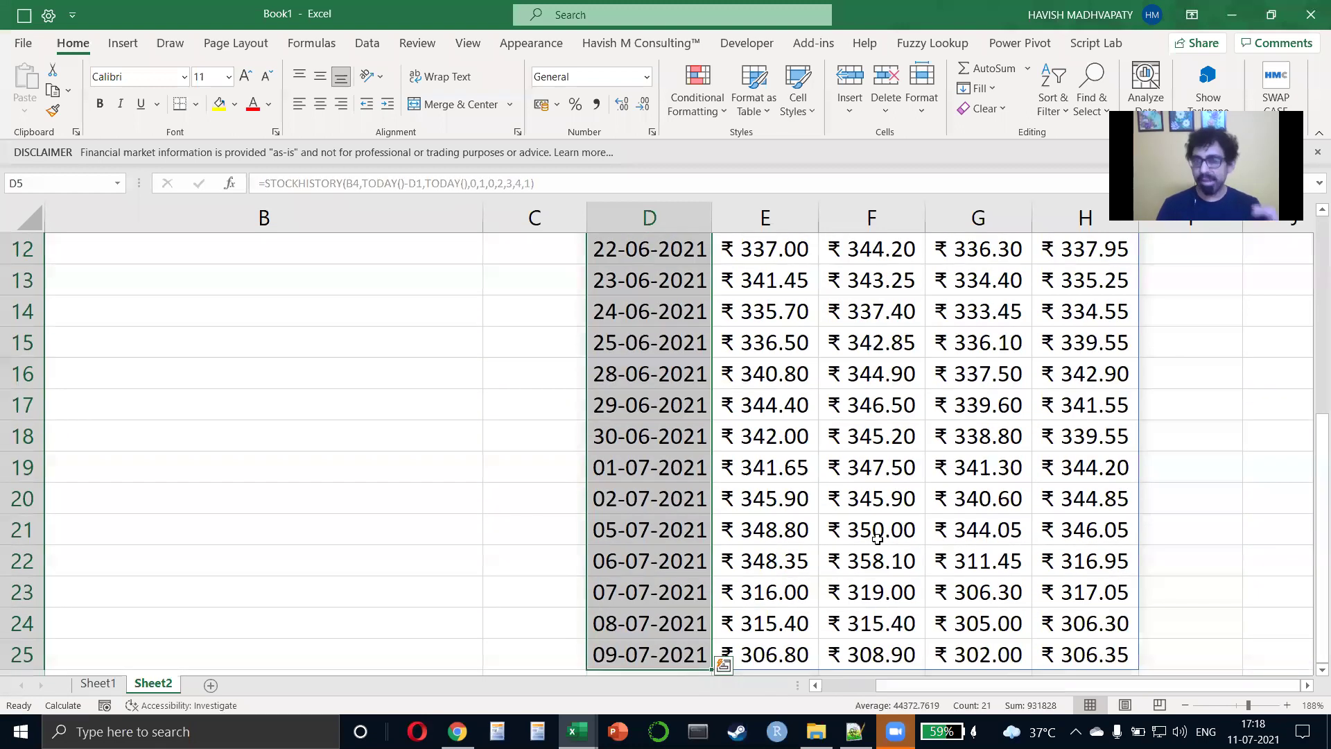
# Change the day count in D1 from 30 to 7, leaving 05-07-2021 to 09-07-2021.
pyautogui.hotkey('ctrl', 'Up')
pyautogui.hotkey('ctrl', 'Up')
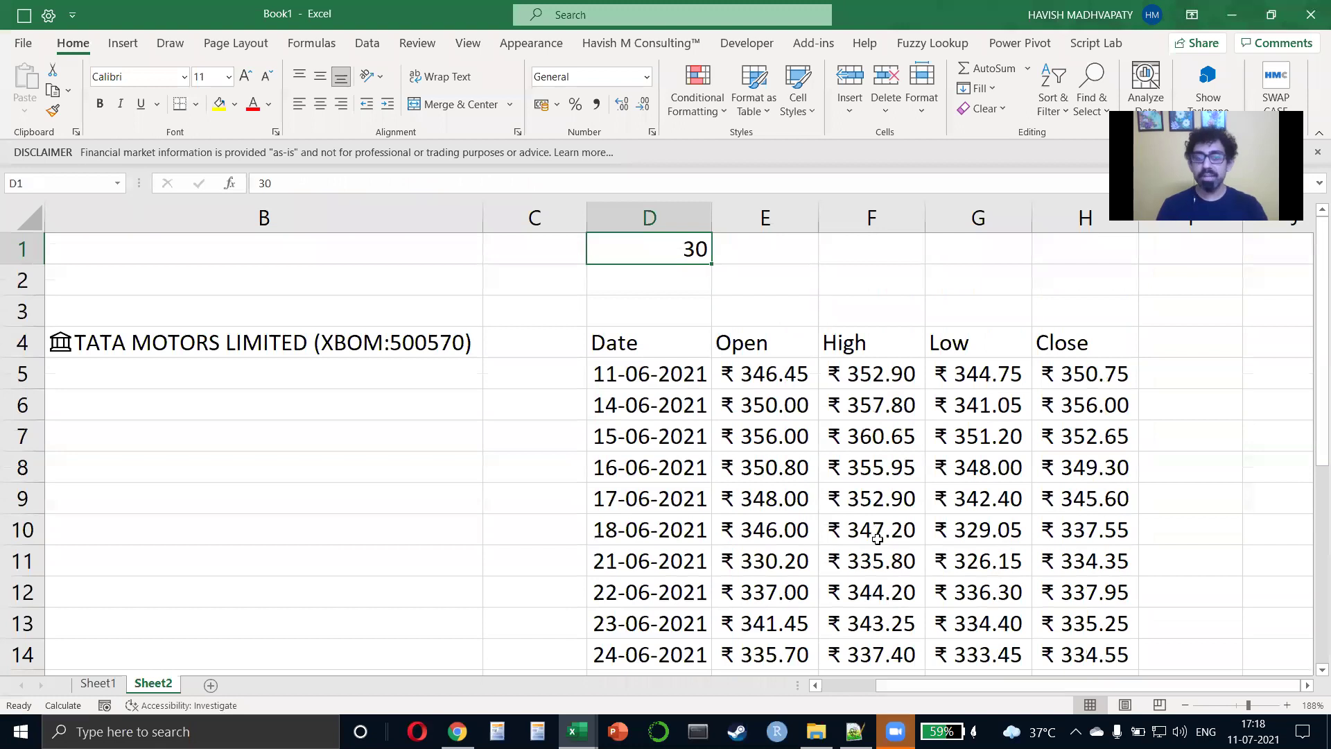
pyautogui.write('5')
pyautogui.press('Return')
pyautogui.press('Up')
pyautogui.write('7')
pyautogui.press('Return')
pyautogui.press('Down')
pyautogui.press('Down')
pyautogui.press('Down')
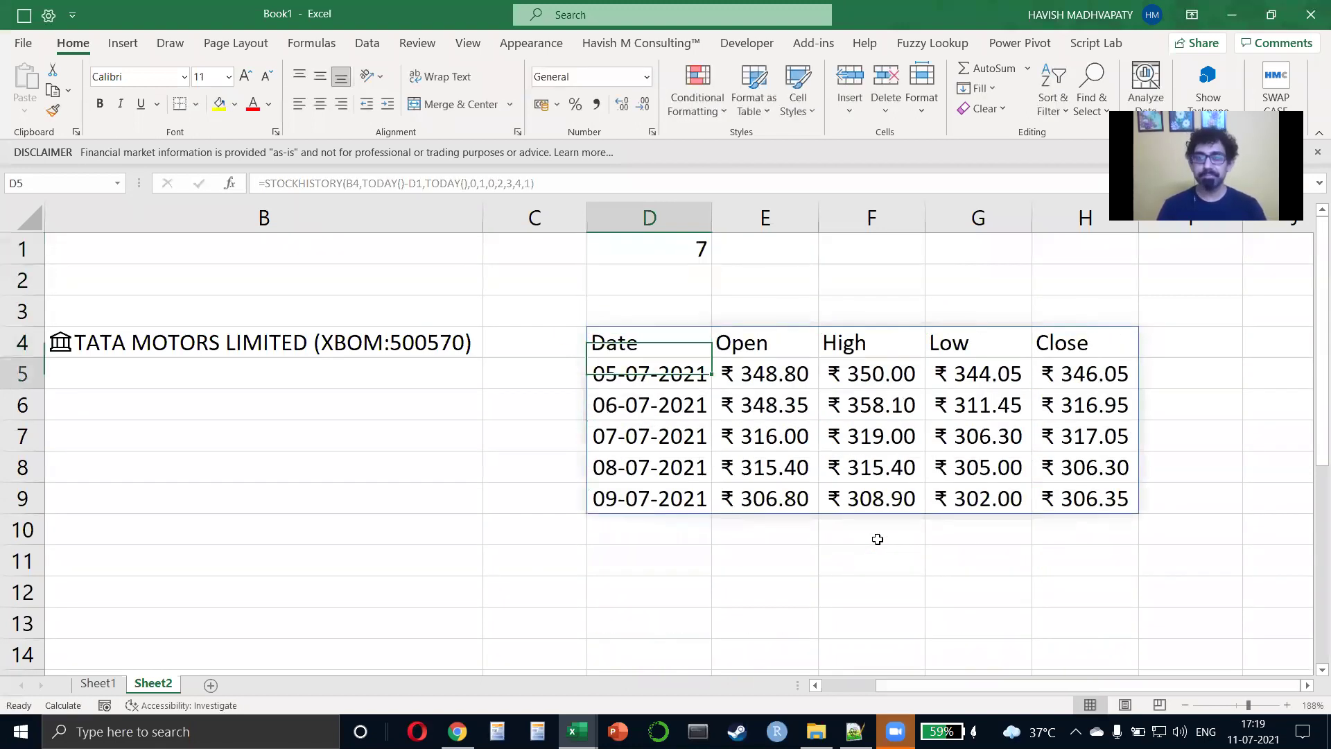
# Display the STOCKHISTORY formula in D4 and exit without changing it.
pyautogui.press('Up')
pyautogui.press('F2')
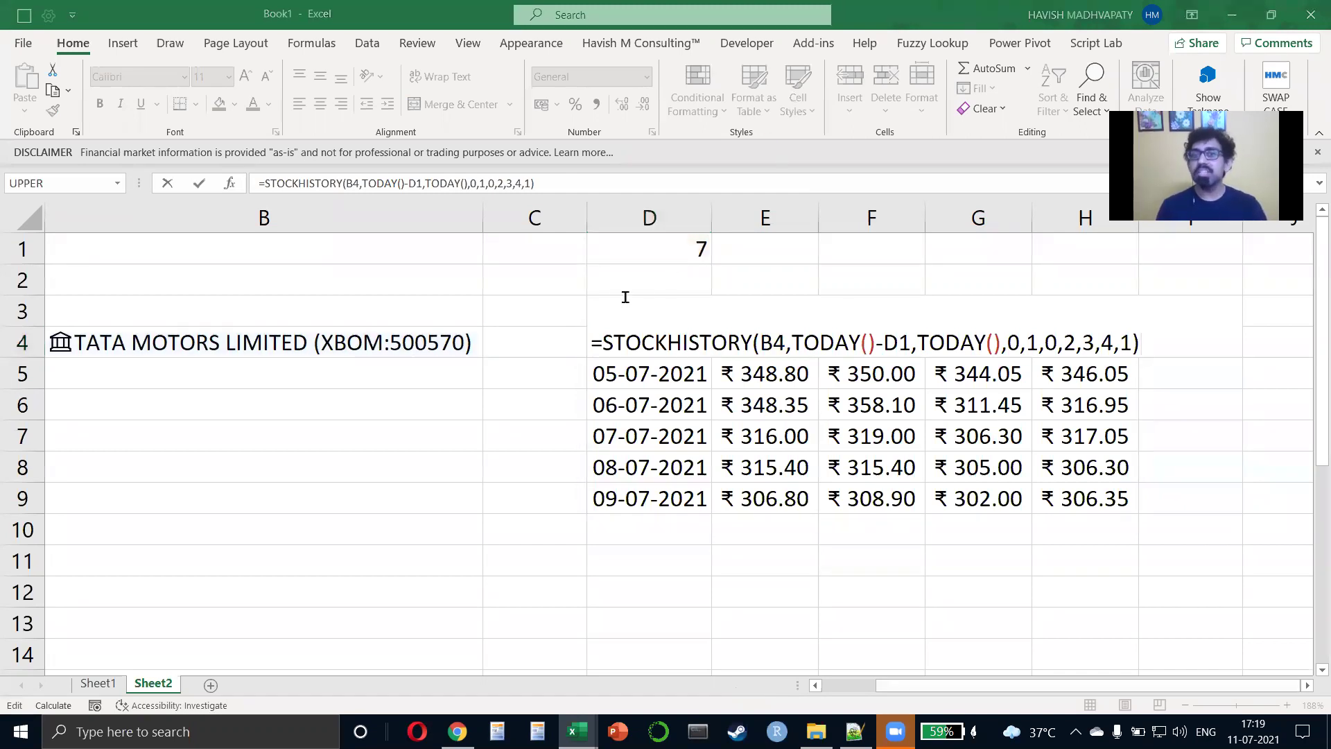
pyautogui.hotkey('ctrl', 'Return')
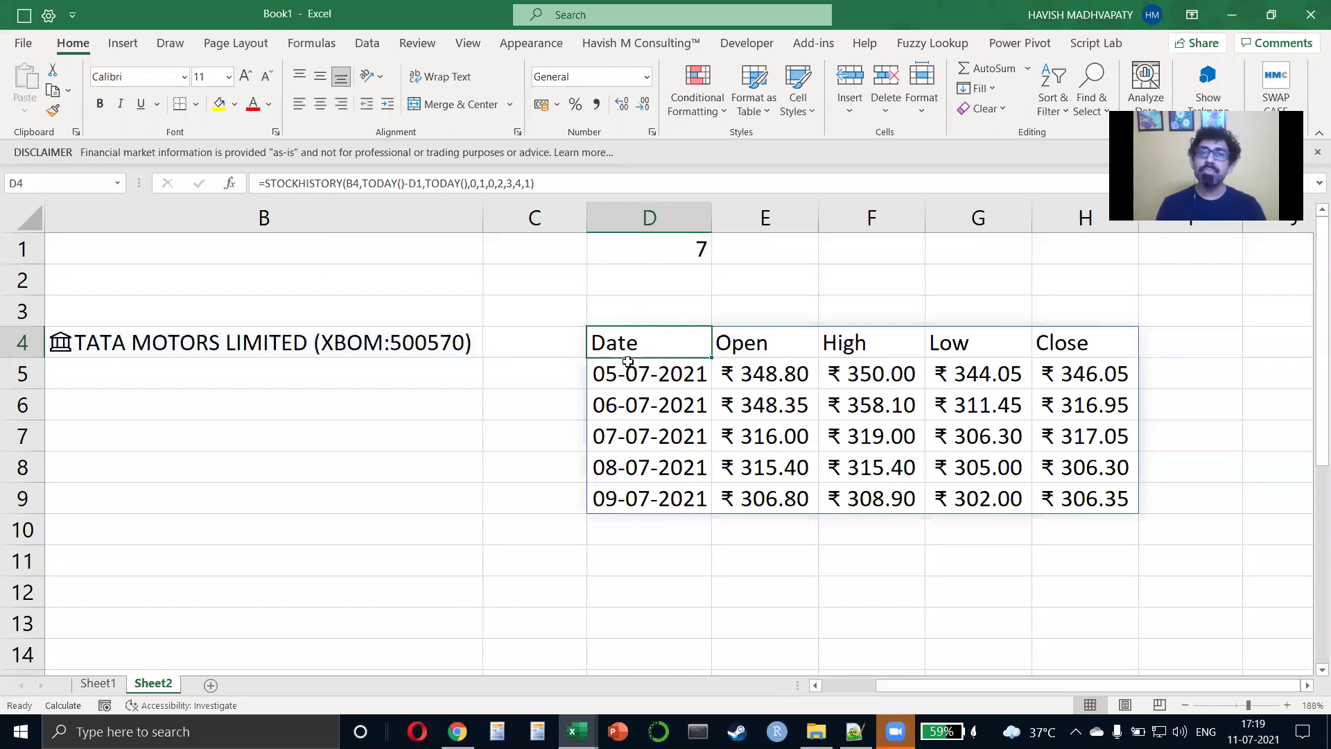
# Switch to Chrome and open moneycontrol.com in a new window.
pyautogui.hotkey('alt', 'Tab')
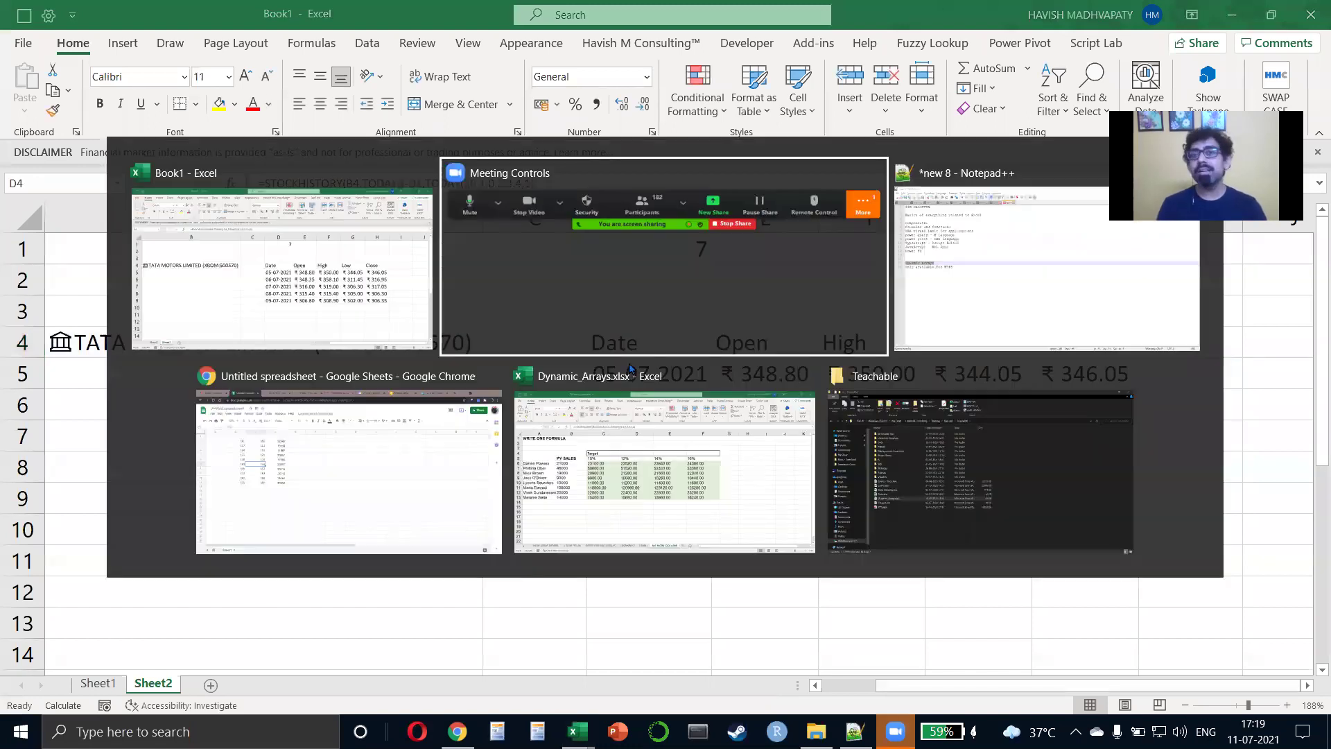
pyautogui.hotkey('alt', 'Tab')
pyautogui.hotkey('alt', 'Tab')
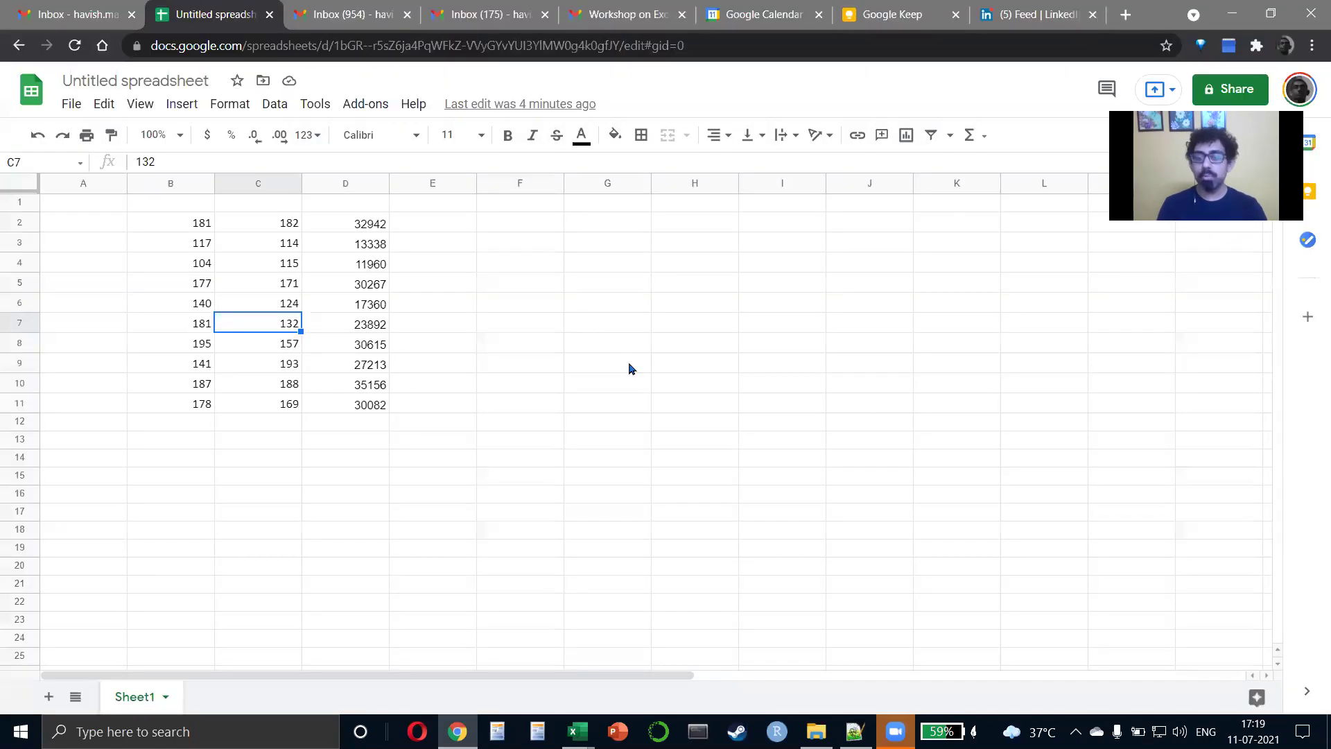
pyautogui.hotkey('ctrl', 'n')
pyautogui.write('money')
pyautogui.press('Return')
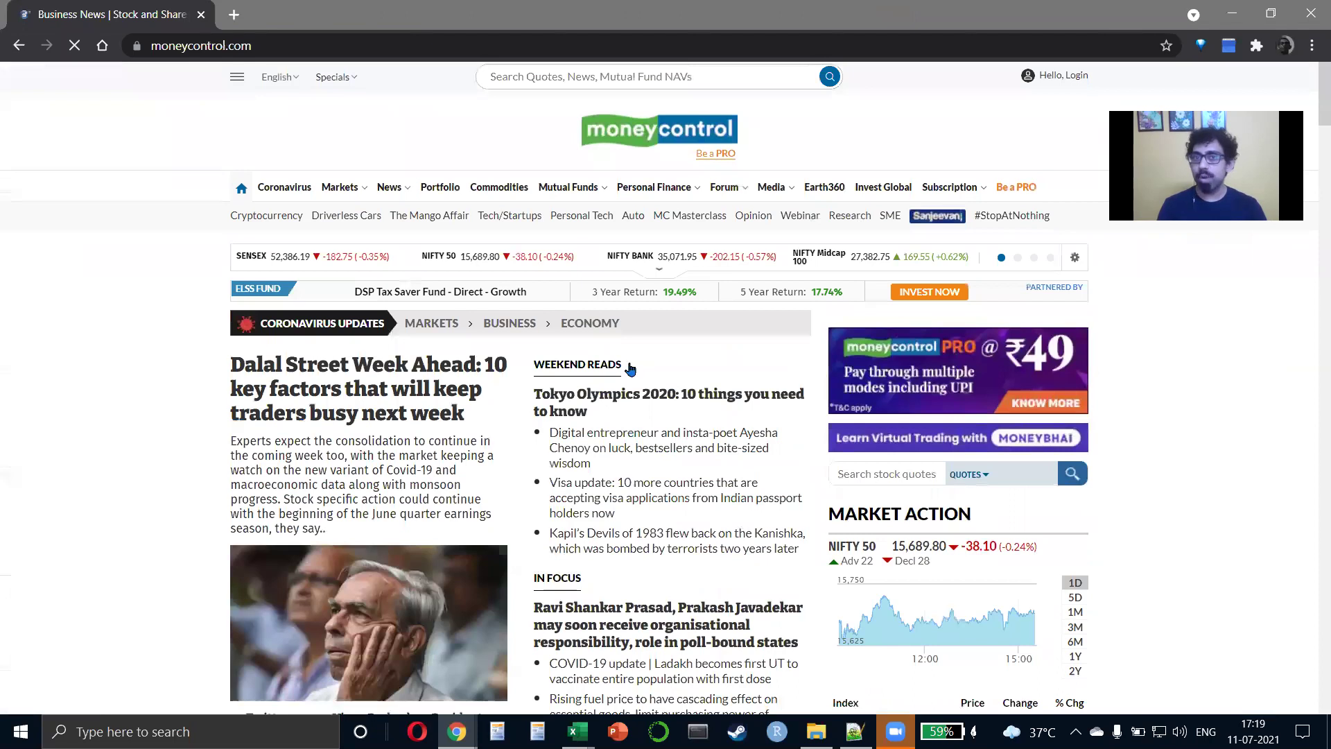
# Search Moneycontrol for 'tata motors', sending the search past the security warning.
pyautogui.click(371, 42)
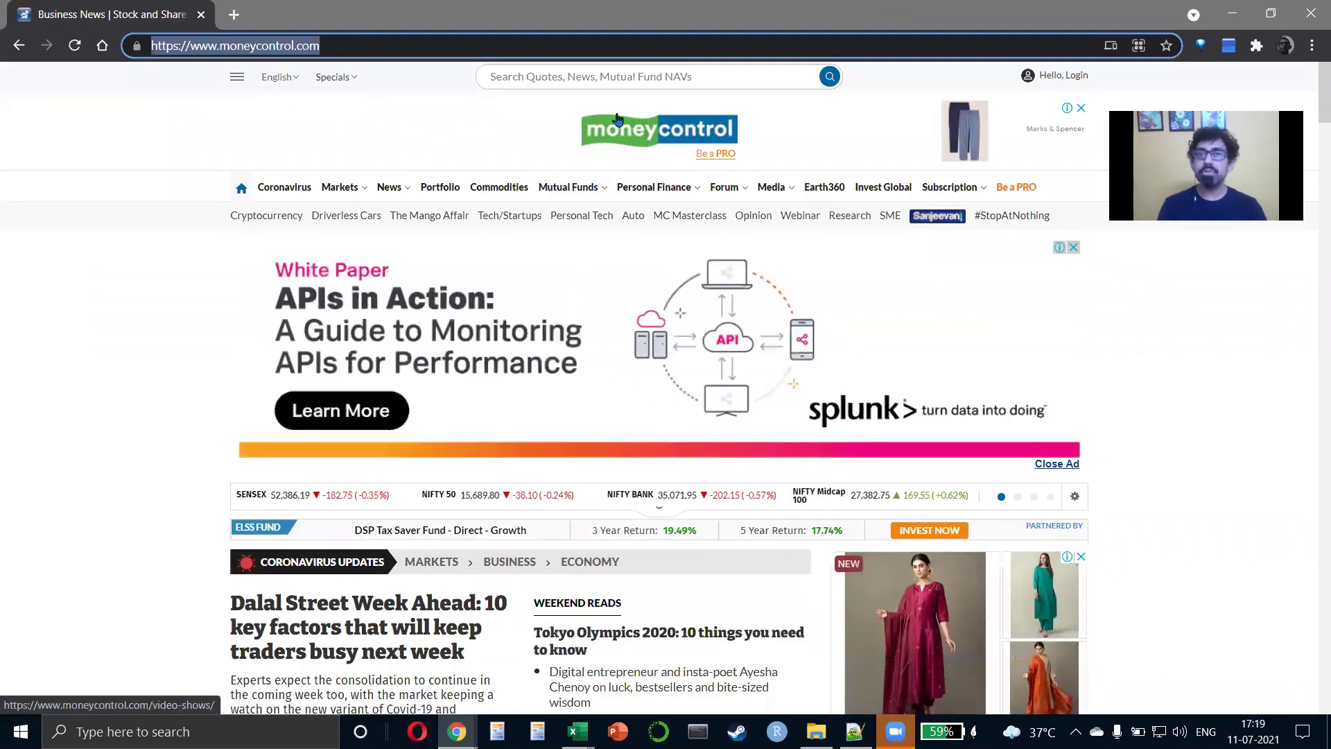
pyautogui.click(586, 77)
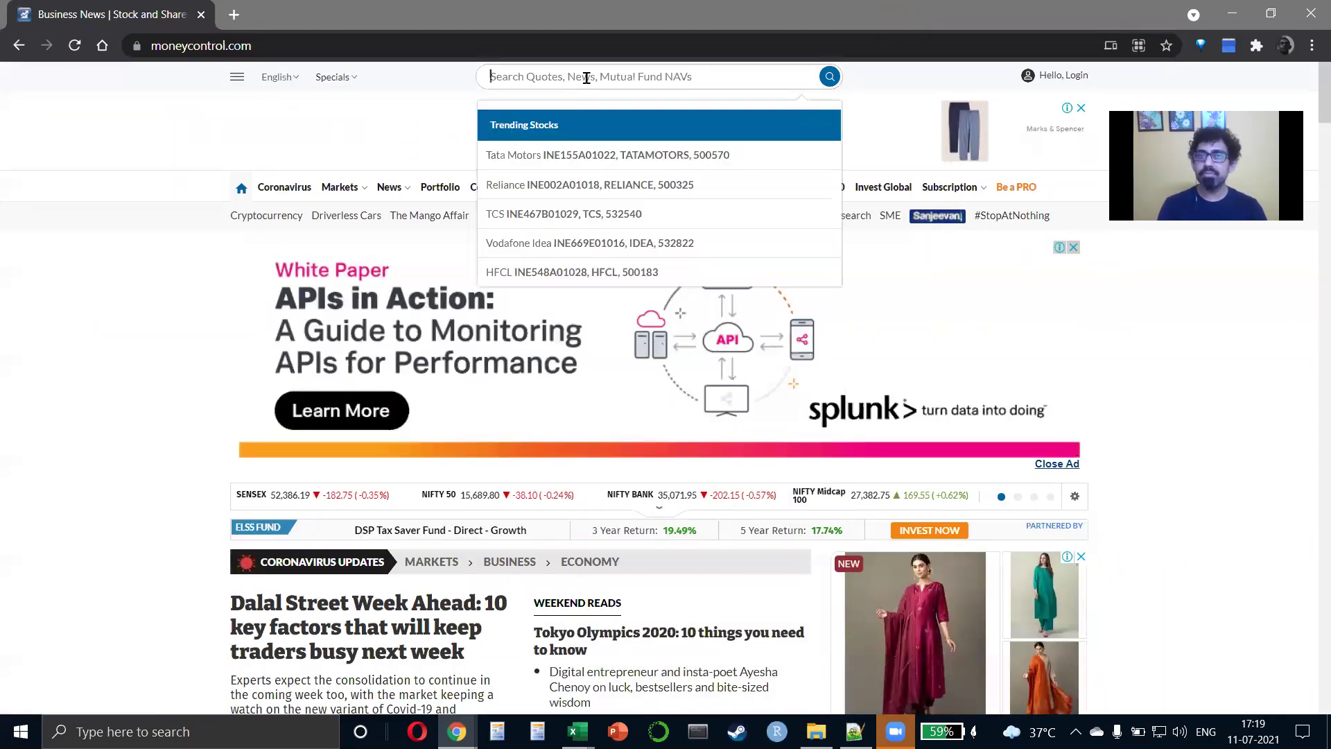
pyautogui.write('tata moror')
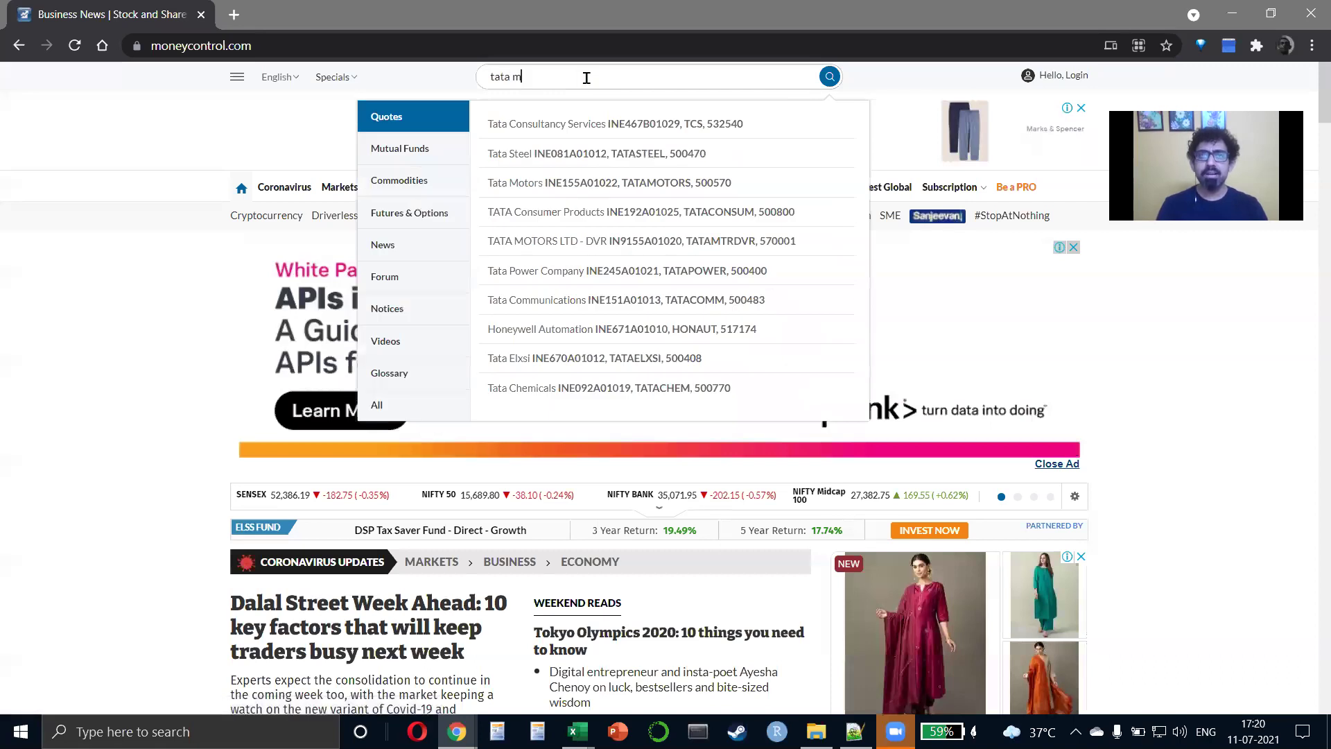
pyautogui.press('BackSpace')
pyautogui.press('BackSpace')
pyautogui.press('BackSpace')
pyautogui.write('tors')
pyautogui.press('Return')
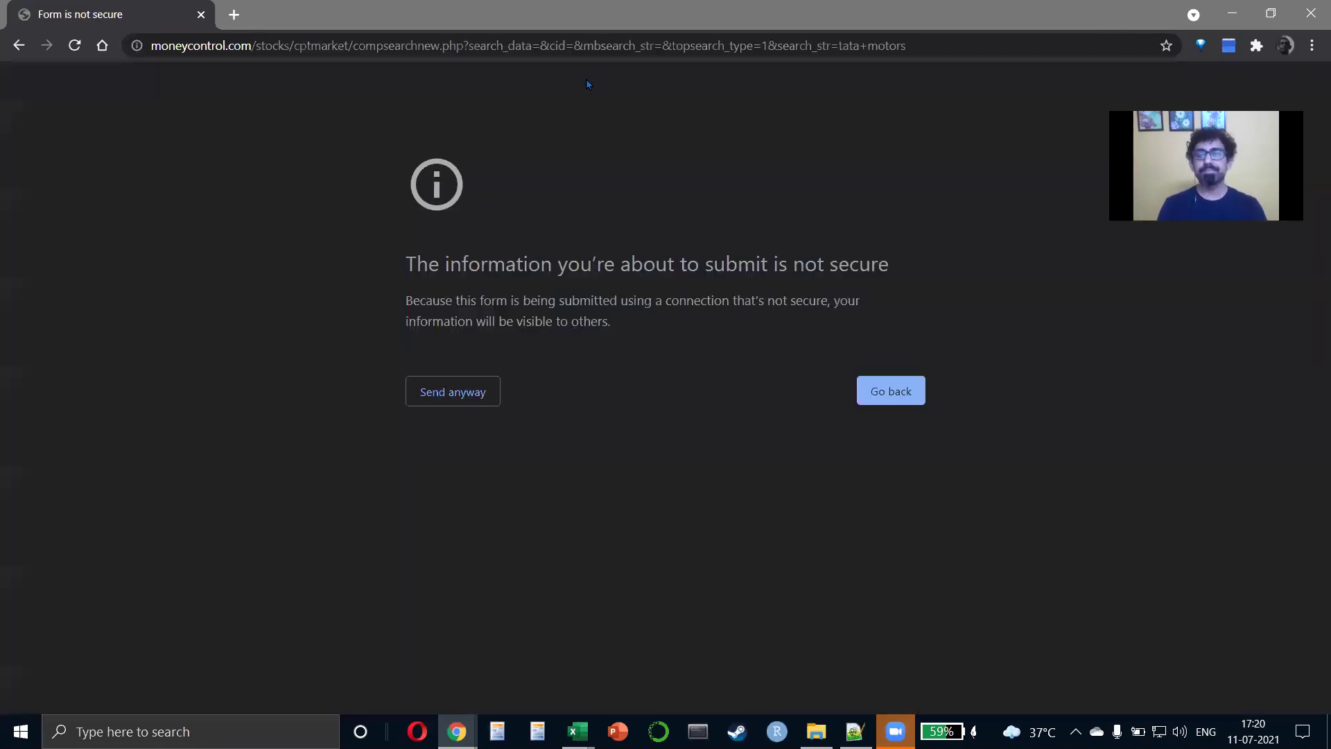
pyautogui.click(466, 394)
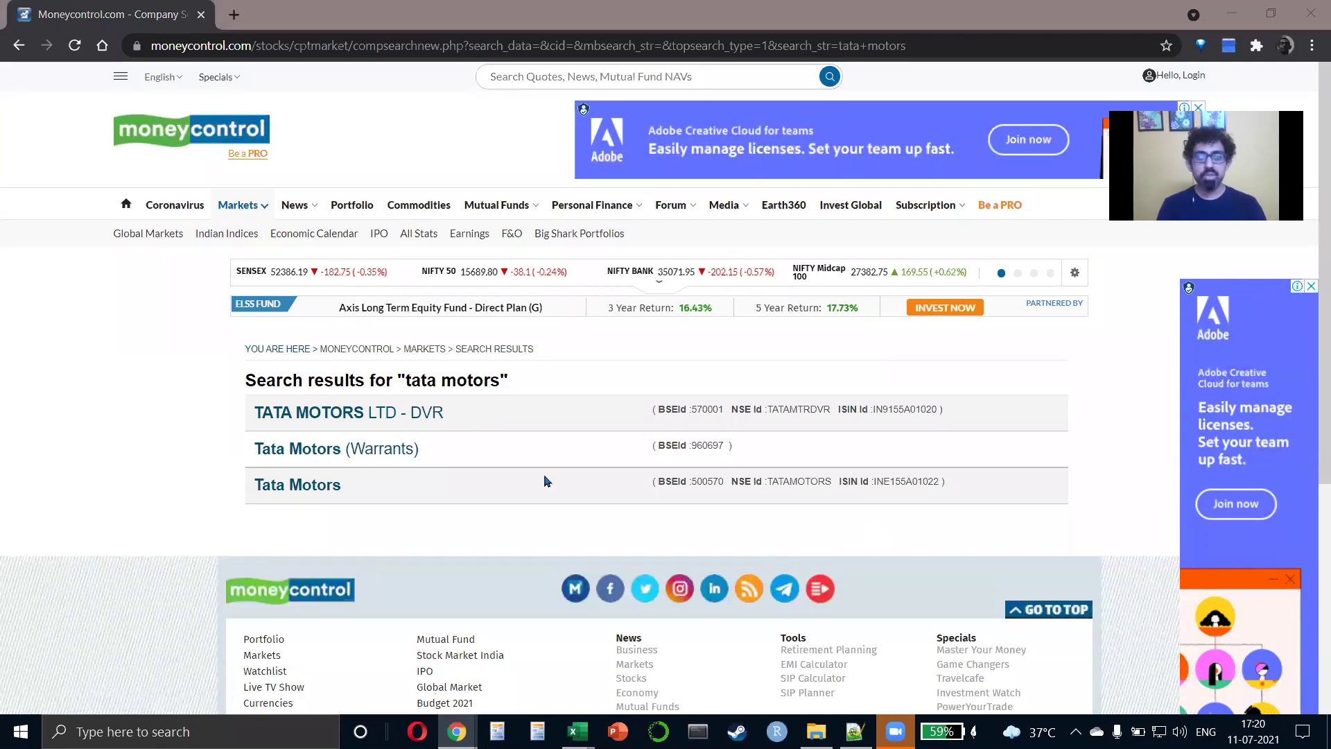
pyautogui.scroll(-5, 544, 479)
pyautogui.scroll(5, 544, 479)
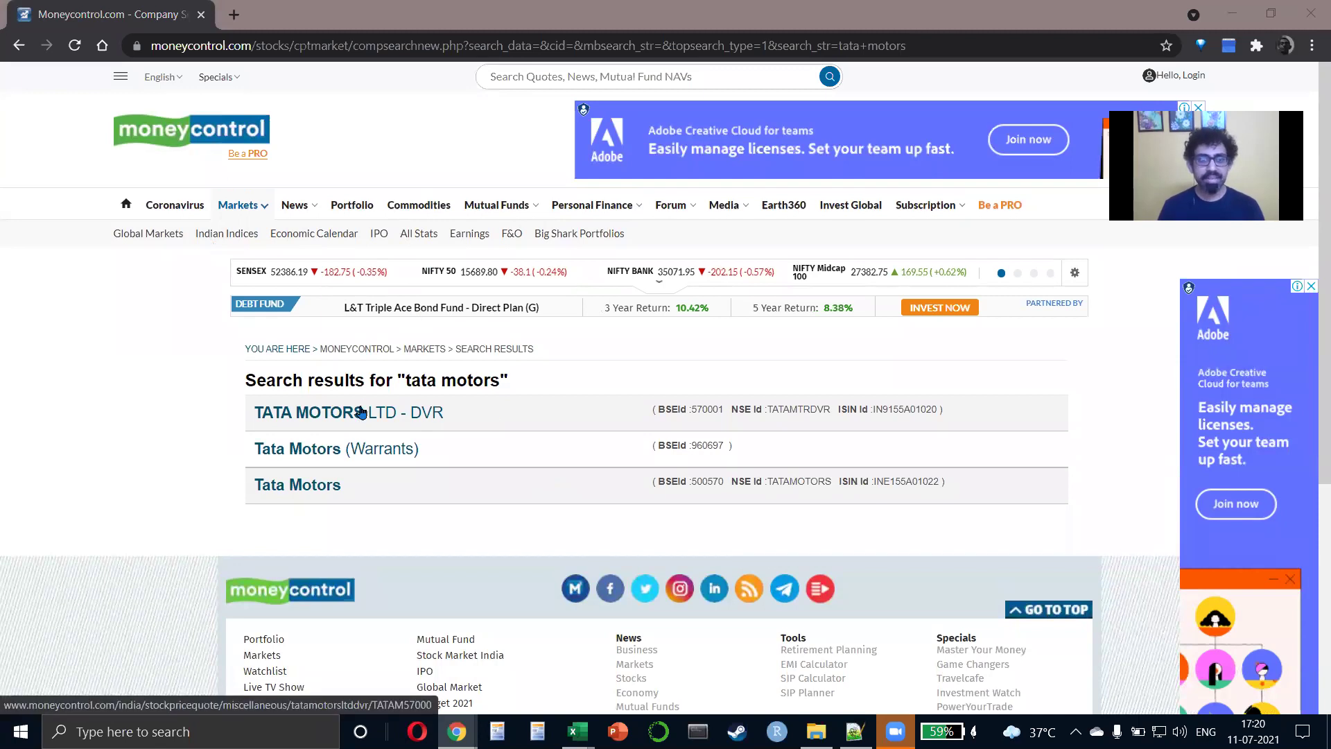
# Open the Tata Motors Ltd. stock page, scroll to its advanced chart, and select the URL.
pyautogui.click(307, 477)
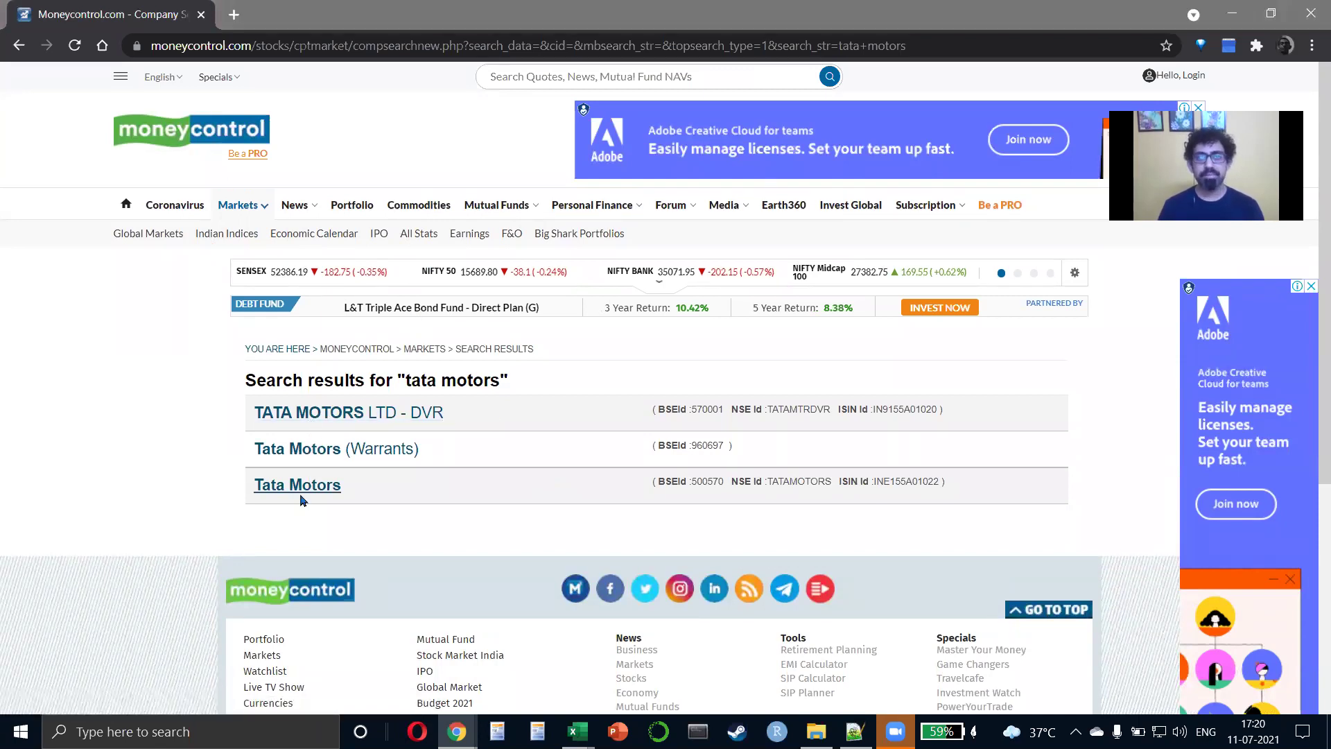
pyautogui.click(292, 486)
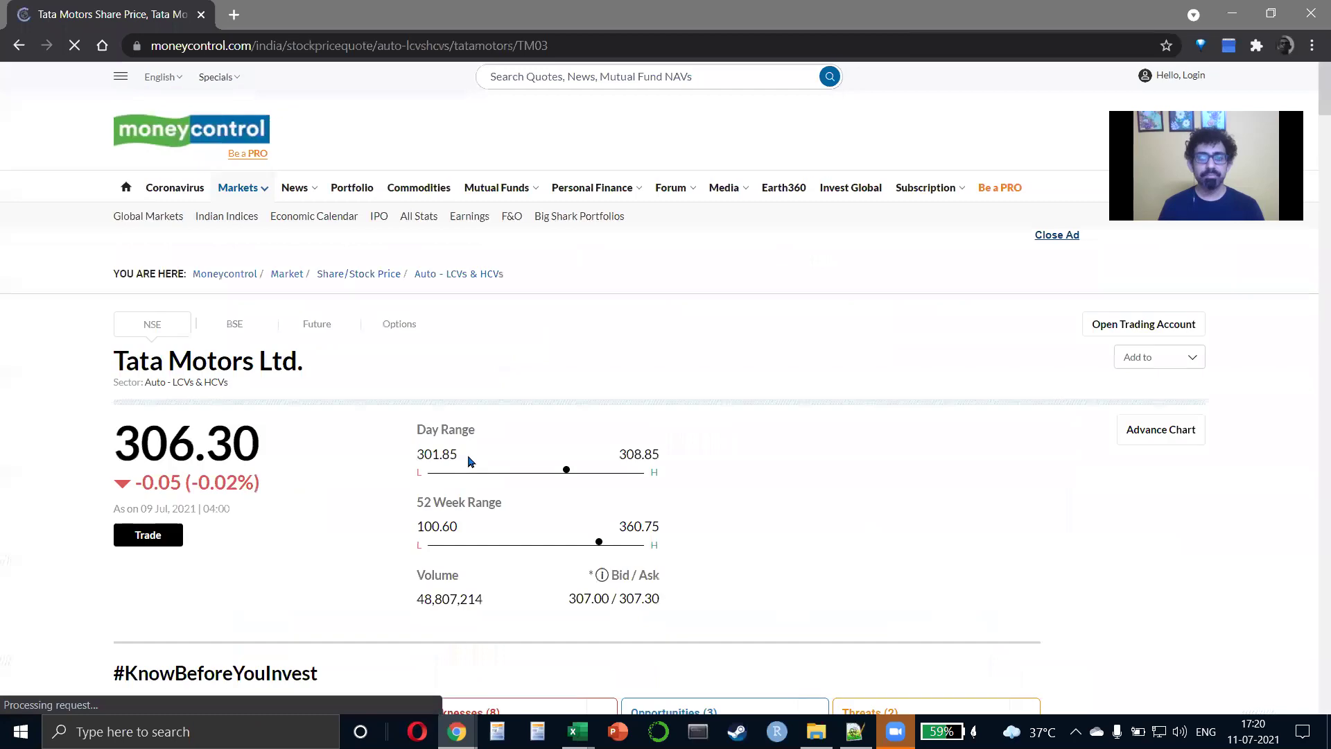
pyautogui.scroll(-10, 467, 460)
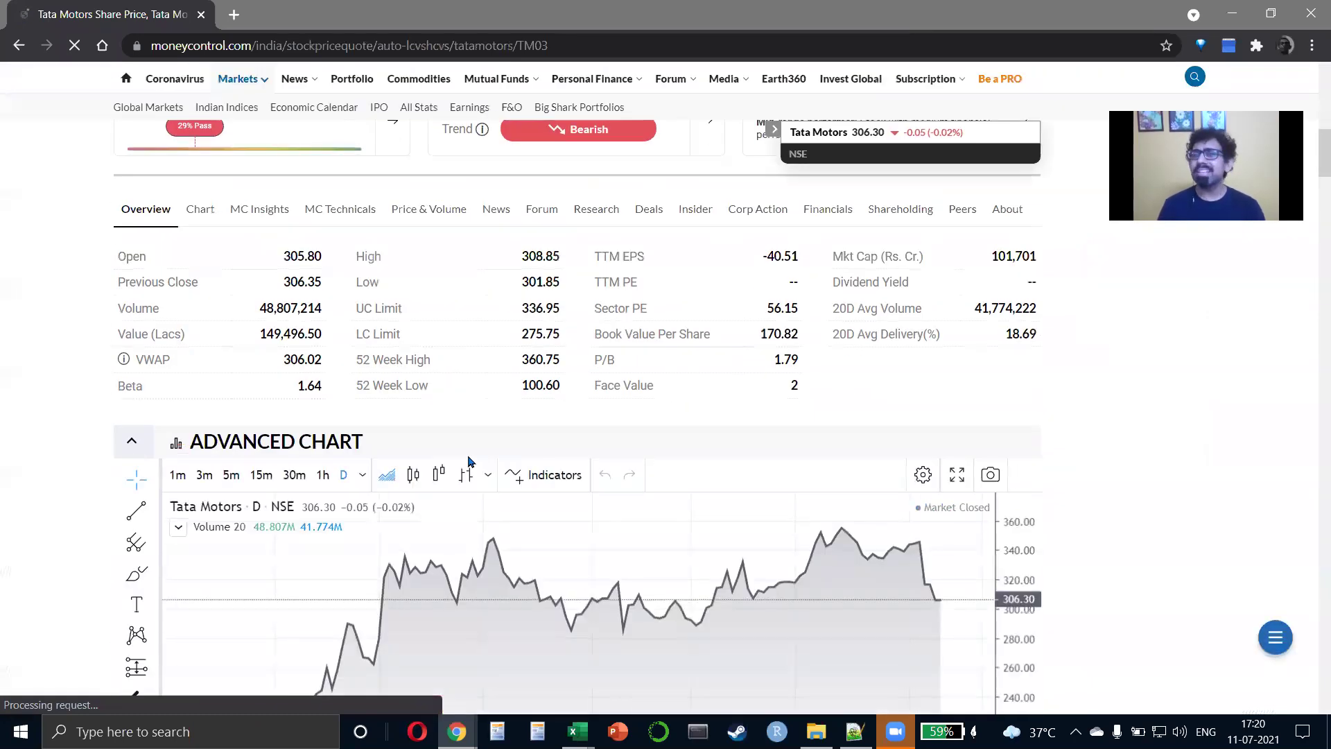
pyautogui.scroll(-4, 467, 460)
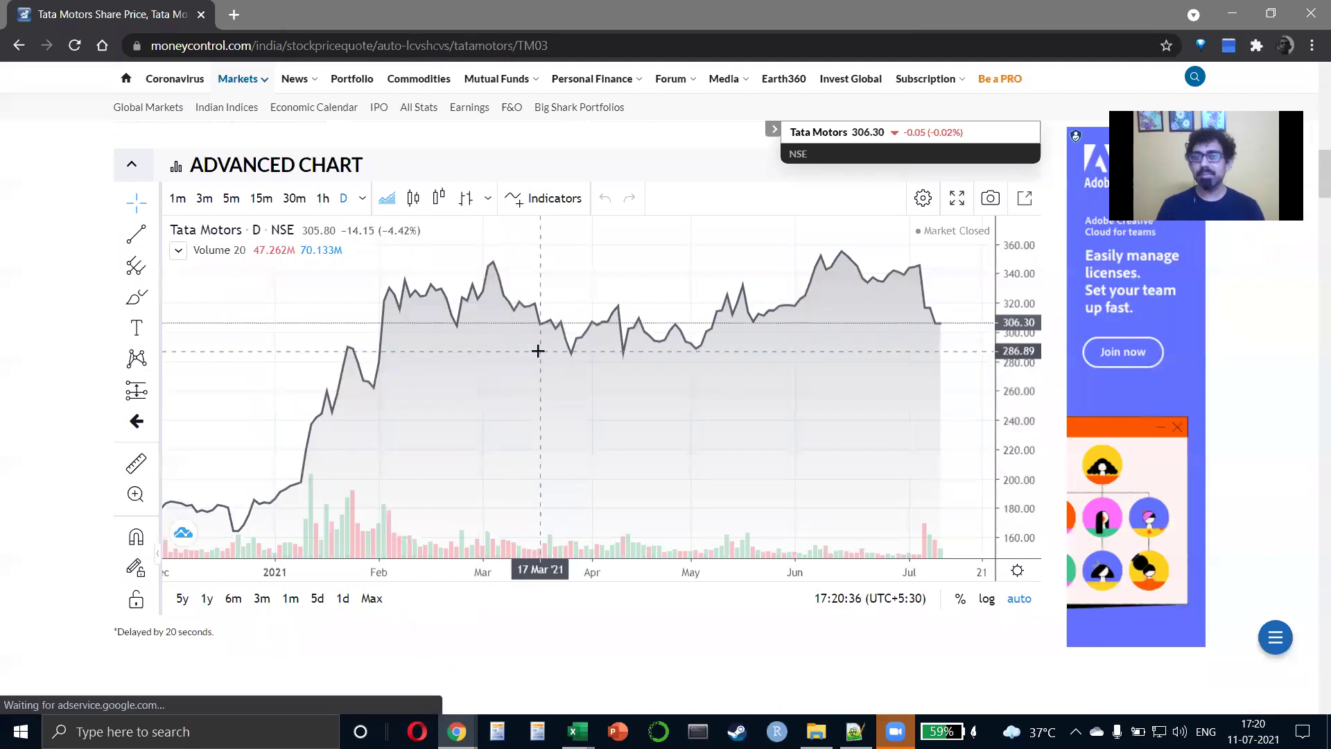
pyautogui.hotkey('ctrl', 'l')
pyautogui.hotkey('ctrl', 'c')
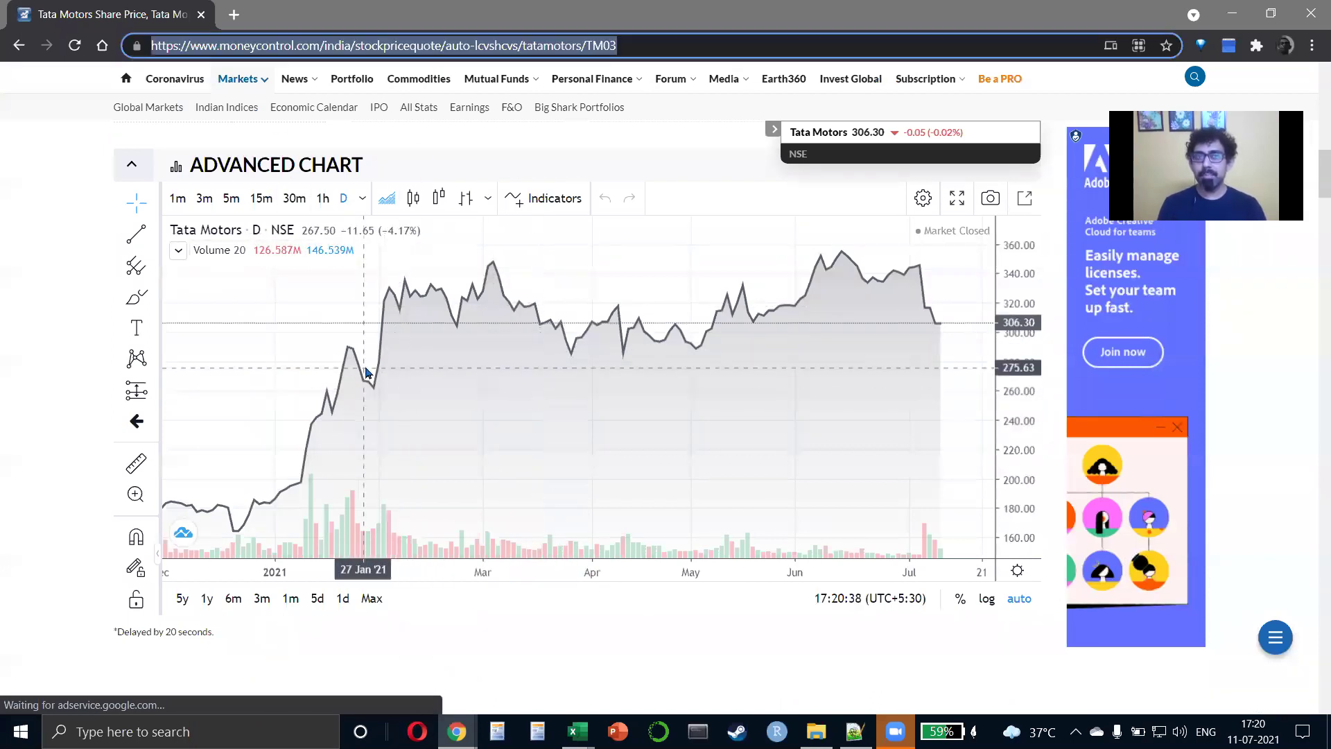
# Back in Excel, start a From Web import and paste the Moneycontrol Tata Motors page URL.
pyautogui.hotkey('alt', 'Tab')
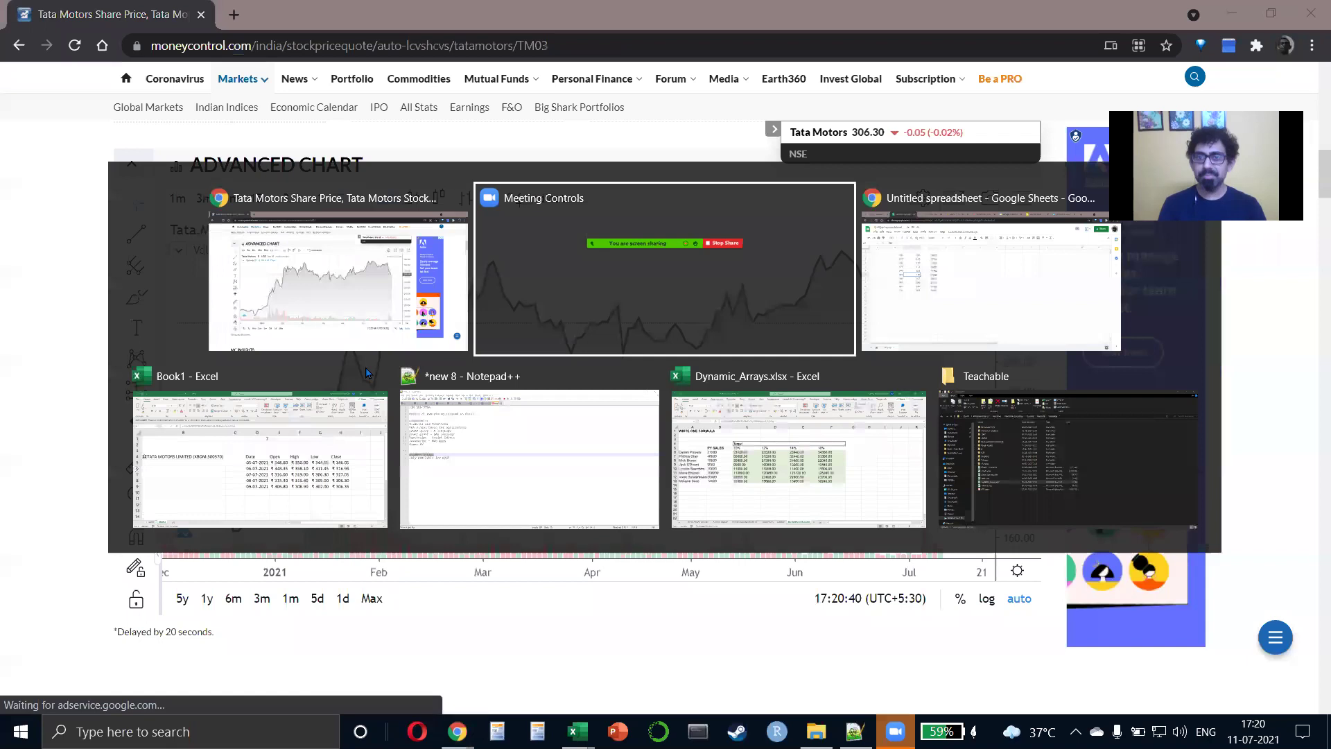
pyautogui.press('Tab')
pyautogui.press('Tab')
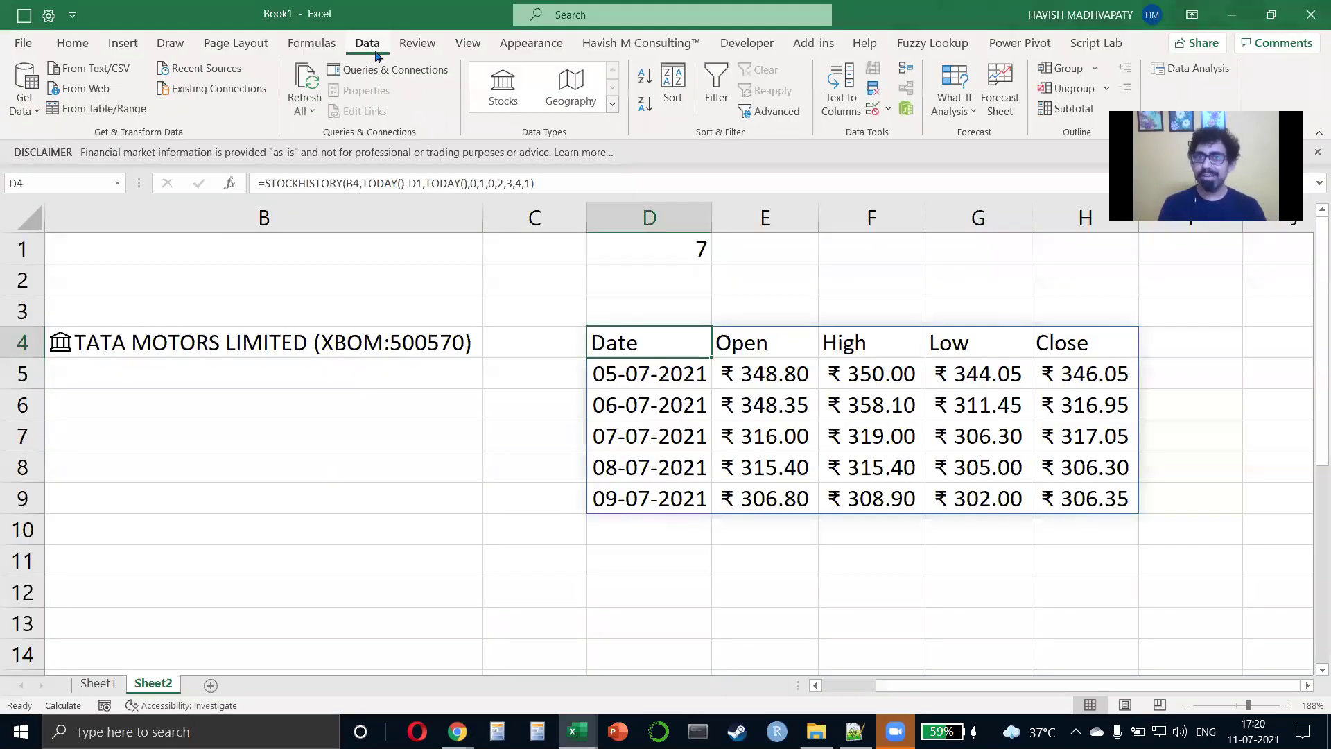
pyautogui.click(89, 89)
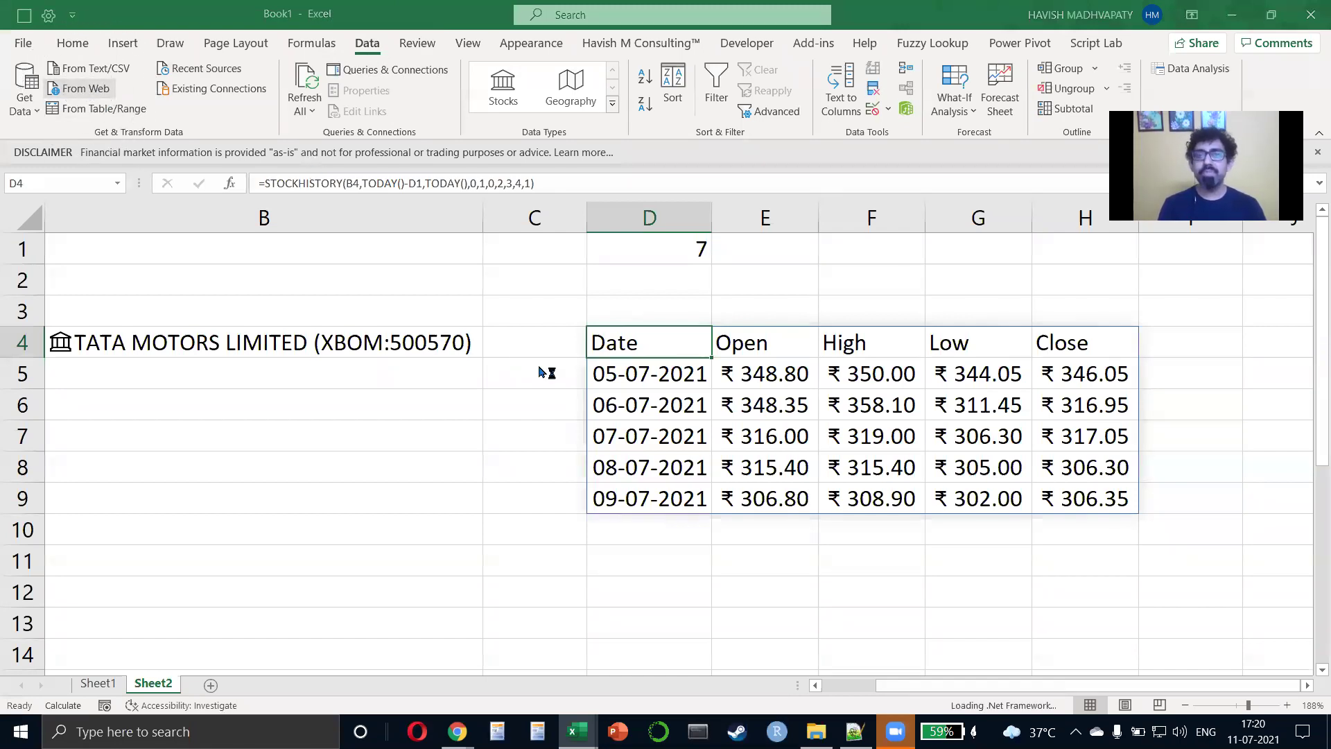
pyautogui.hotkey('ctrl', 'v')
# Load the page's tables and preview Tables 0, 1, 11, 13, 16, 17, 19, 2 and 20.
pyautogui.click(852, 416)
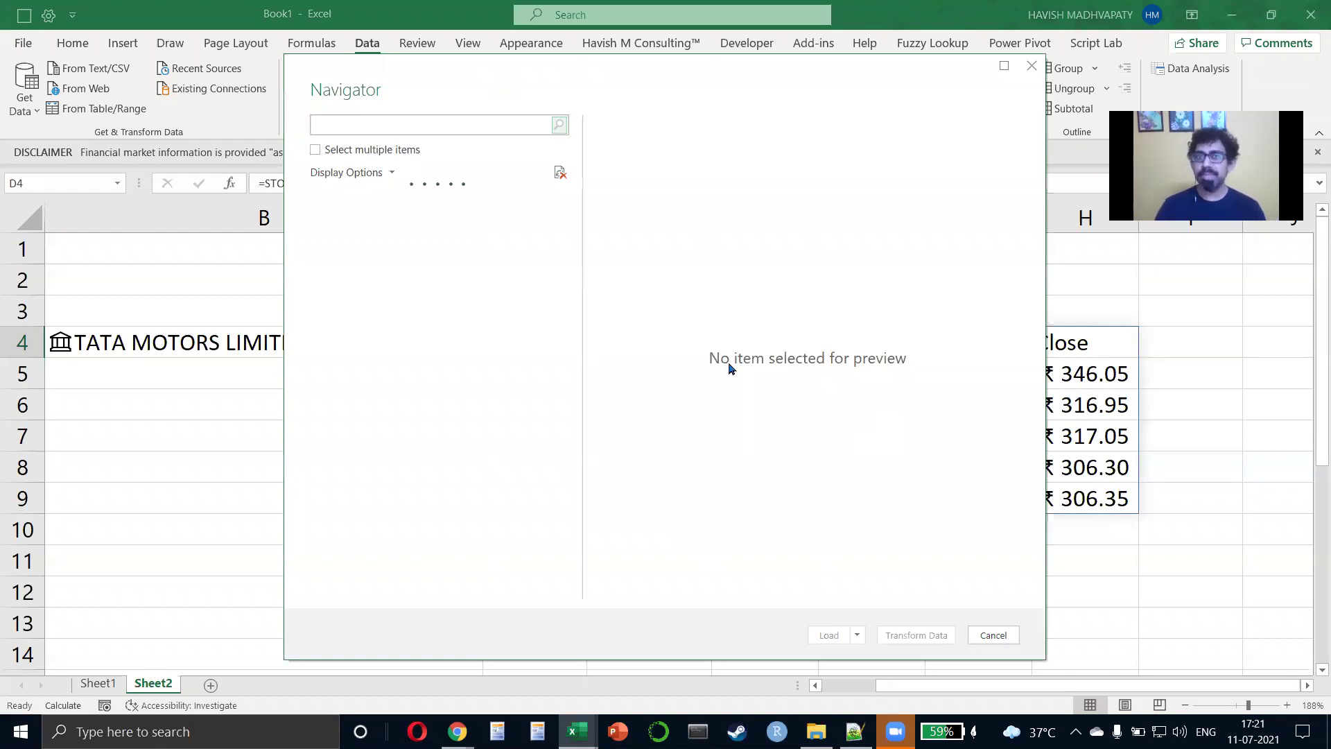
pyautogui.click(373, 247)
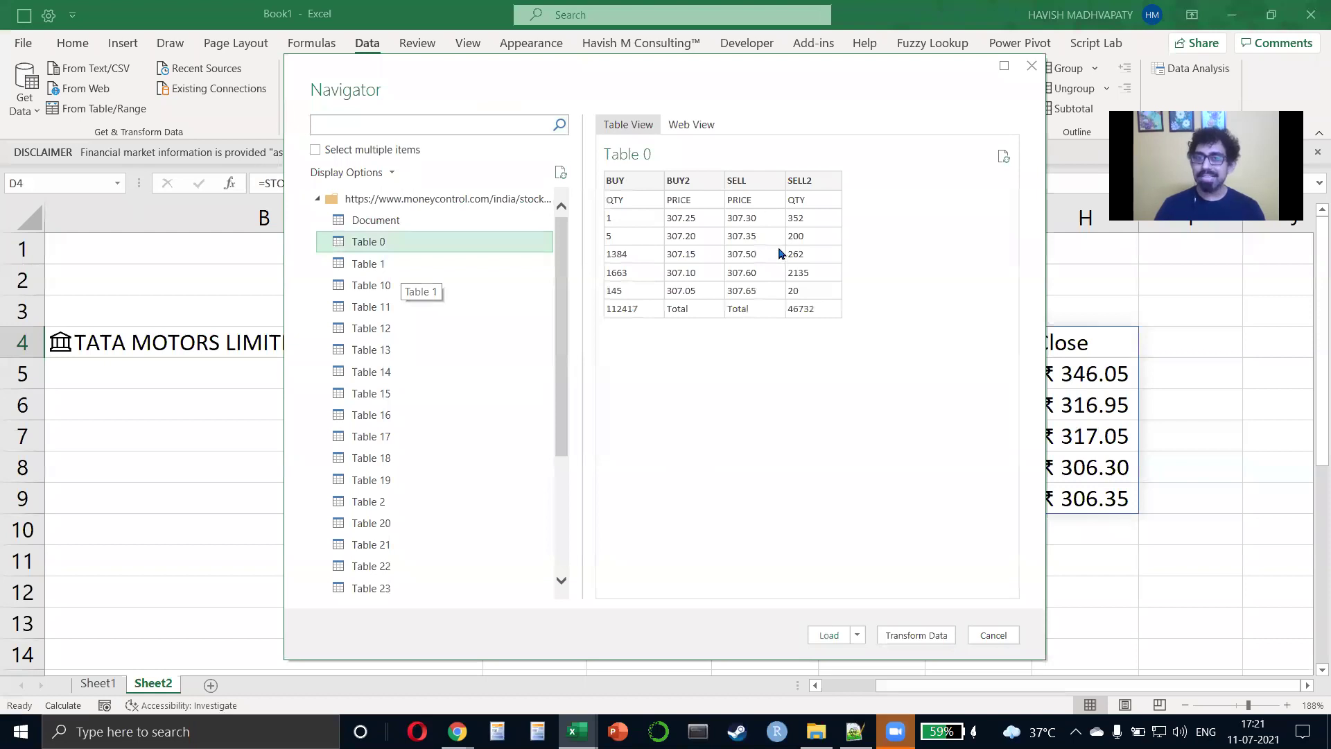
pyautogui.click(542, 268)
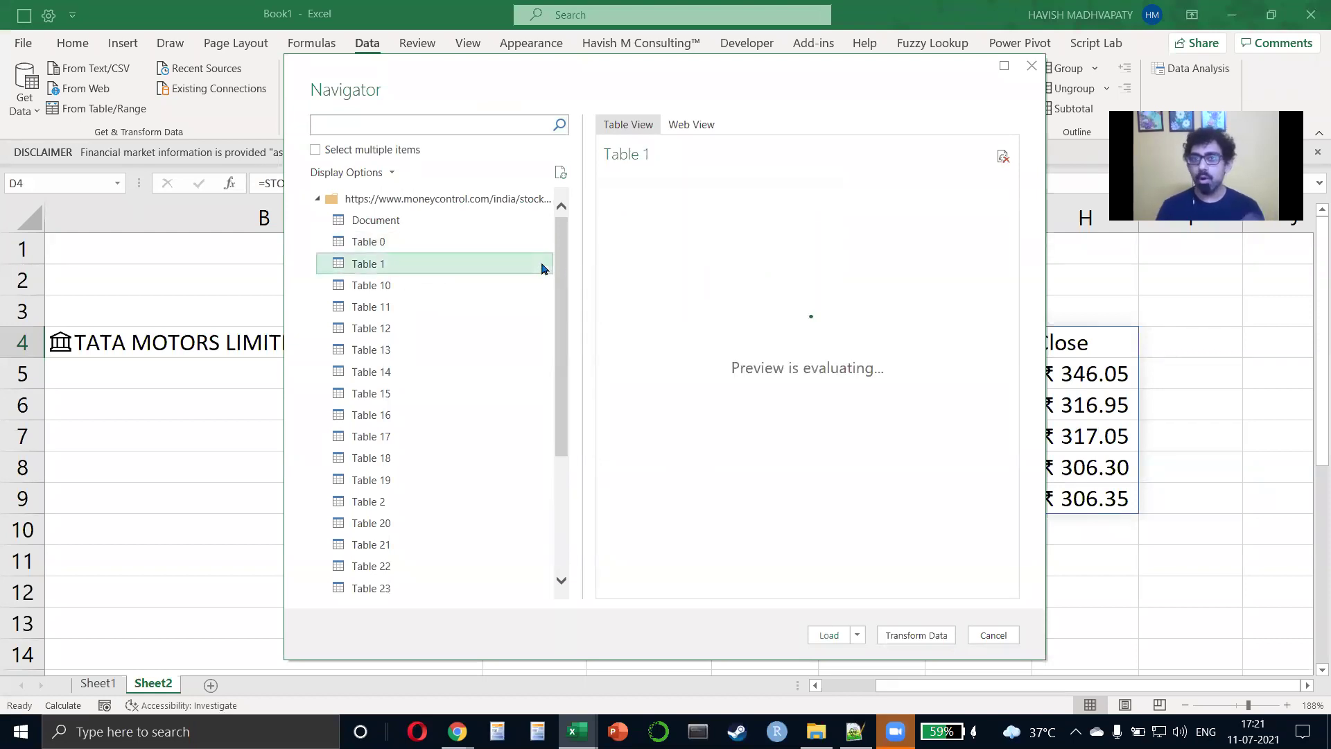
pyautogui.click(479, 306)
pyautogui.click(462, 350)
pyautogui.click(457, 415)
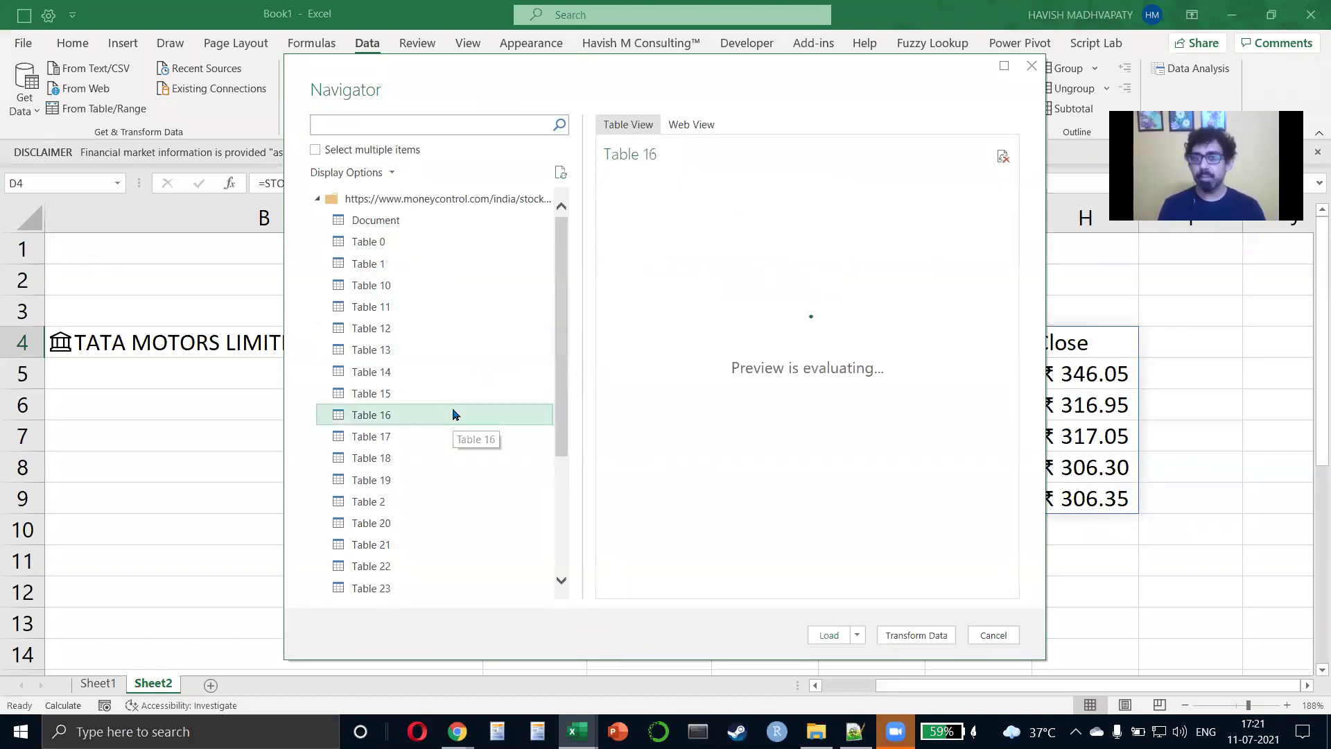
pyautogui.click(447, 439)
pyautogui.click(450, 480)
pyautogui.click(446, 505)
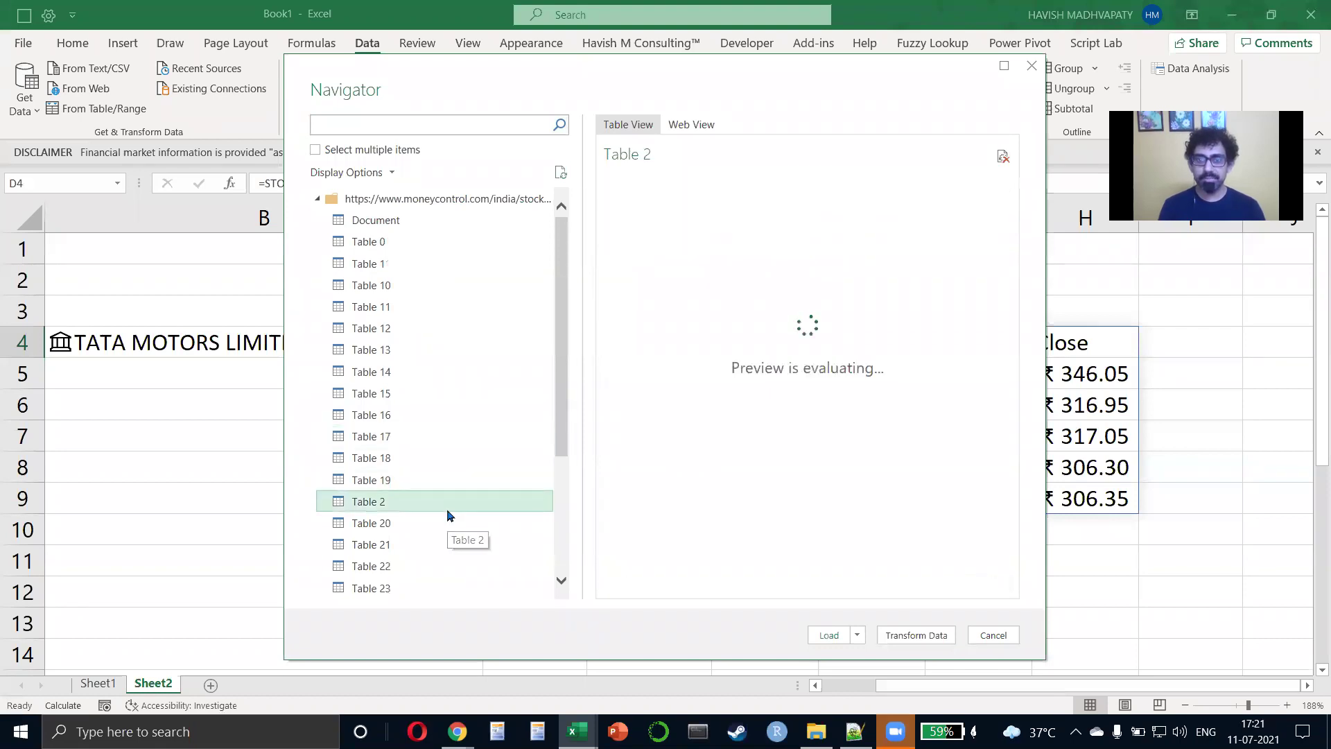
pyautogui.click(445, 534)
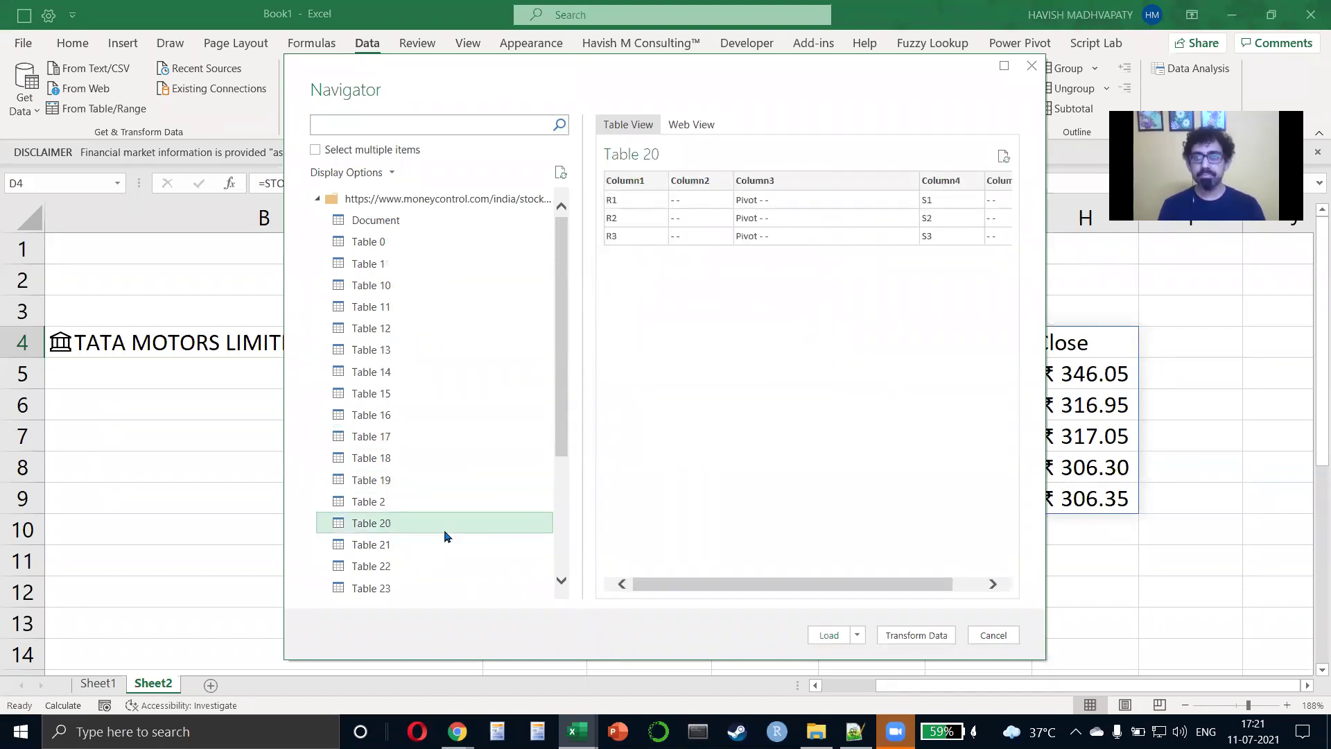
# Preview Tables 22, 23, 24 and 25 further down the Navigator list.
pyautogui.scroll(-3, 443, 451)
pyautogui.click(440, 374)
pyautogui.click(438, 394)
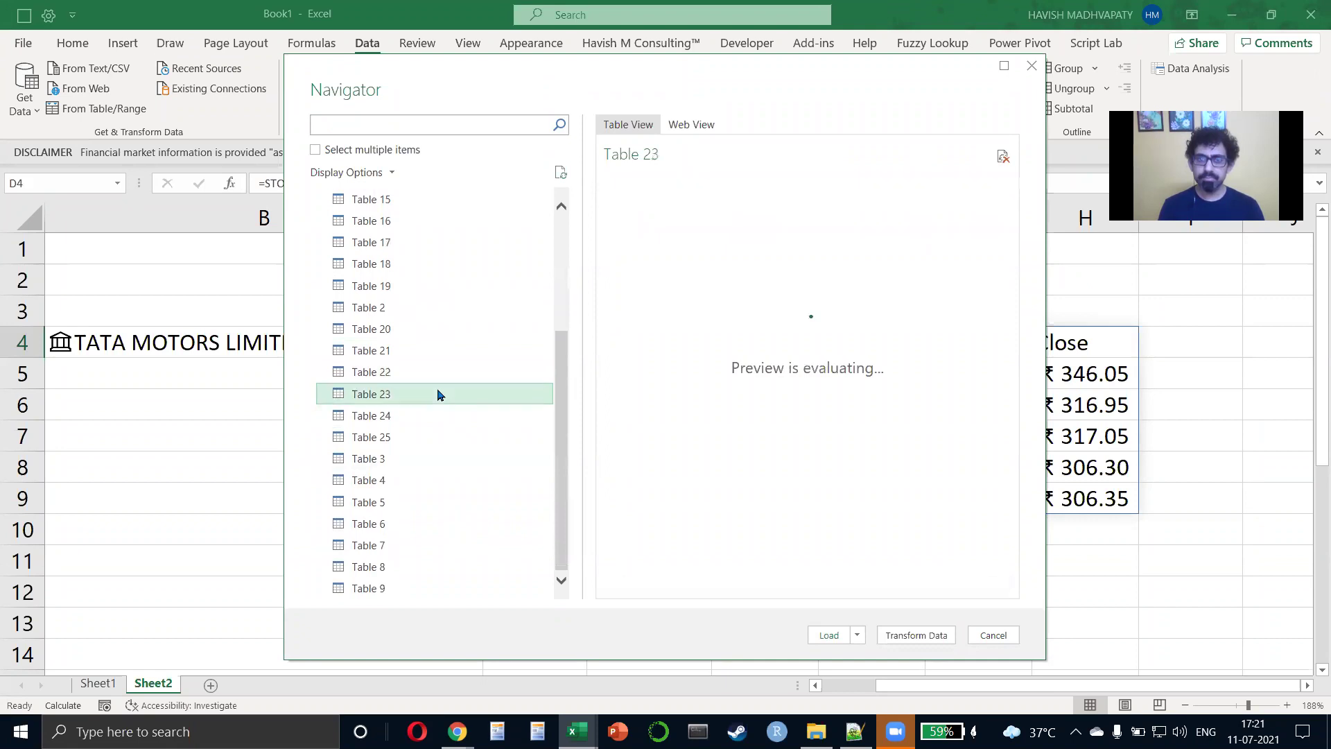
pyautogui.click(436, 418)
pyautogui.click(435, 440)
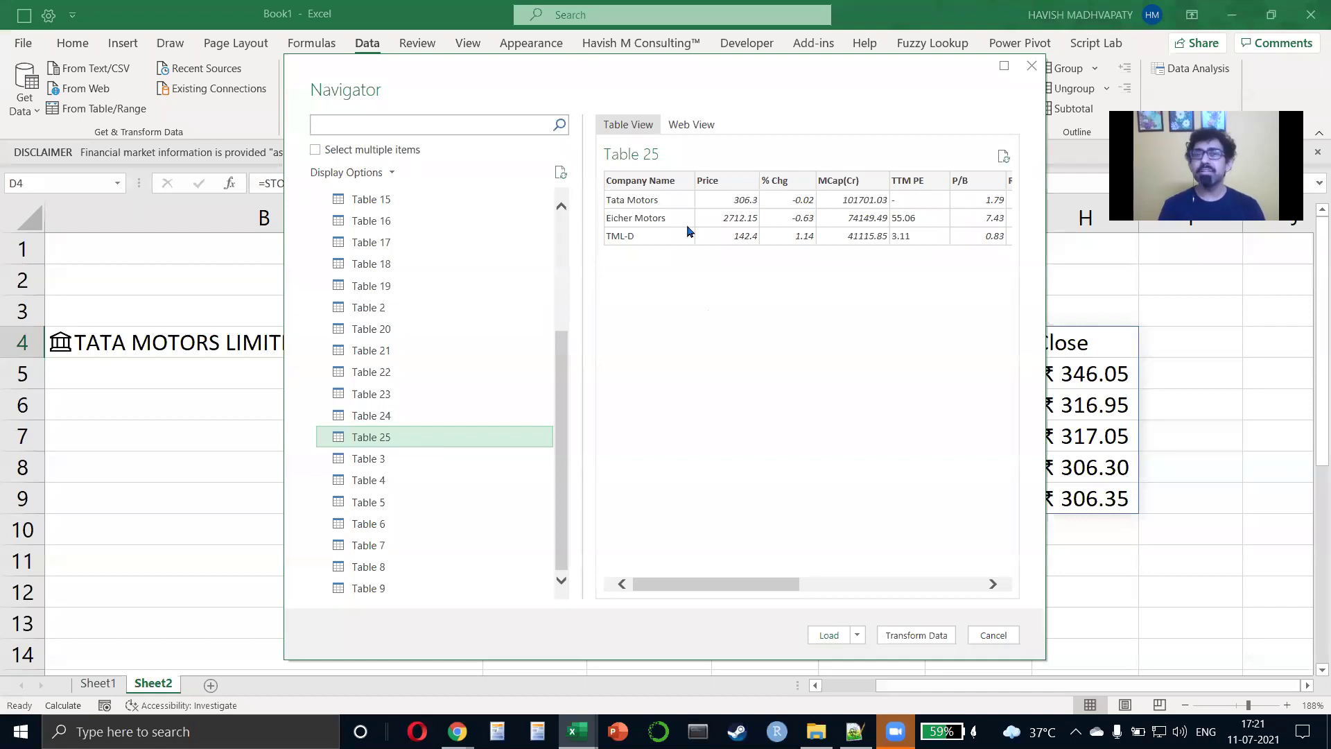
# Inspect Table 25's price grid, show it in Web View, then return to Table View.
pyautogui.hscroll(5, 688, 231)
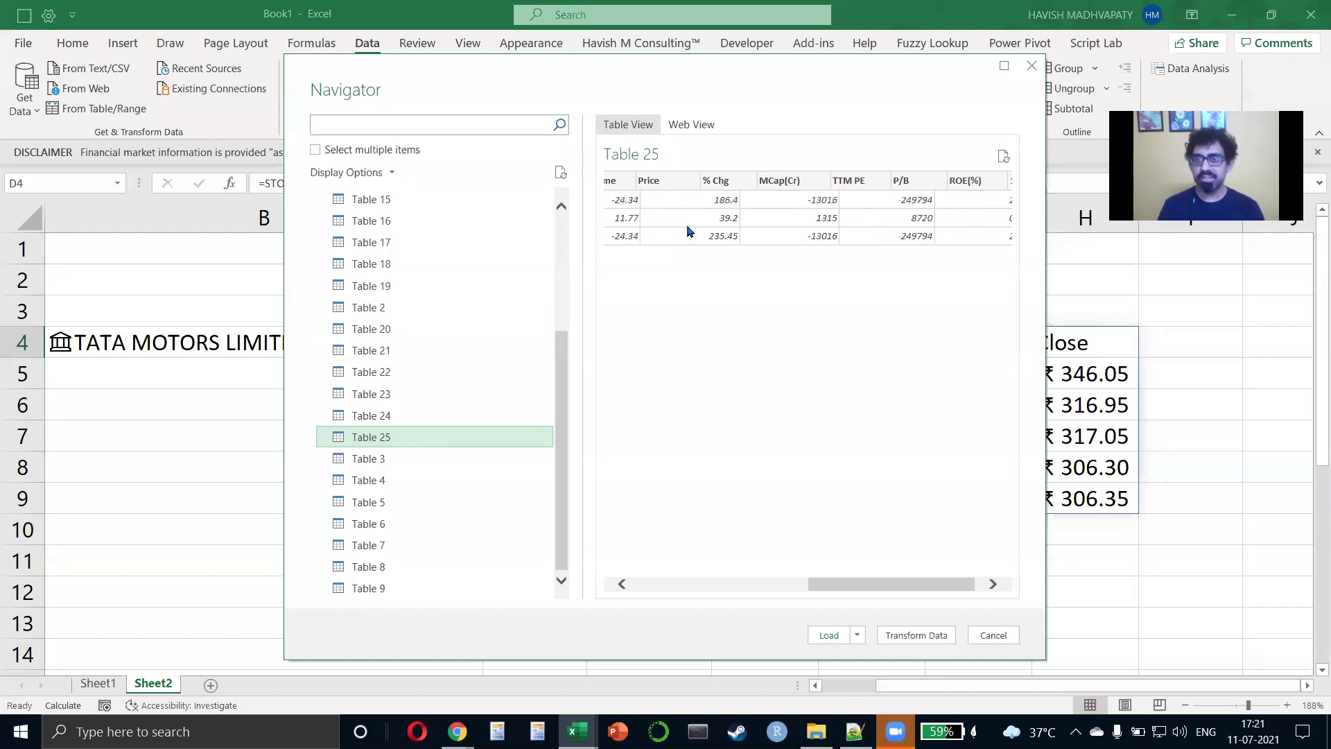
pyautogui.hscroll(-5, 688, 231)
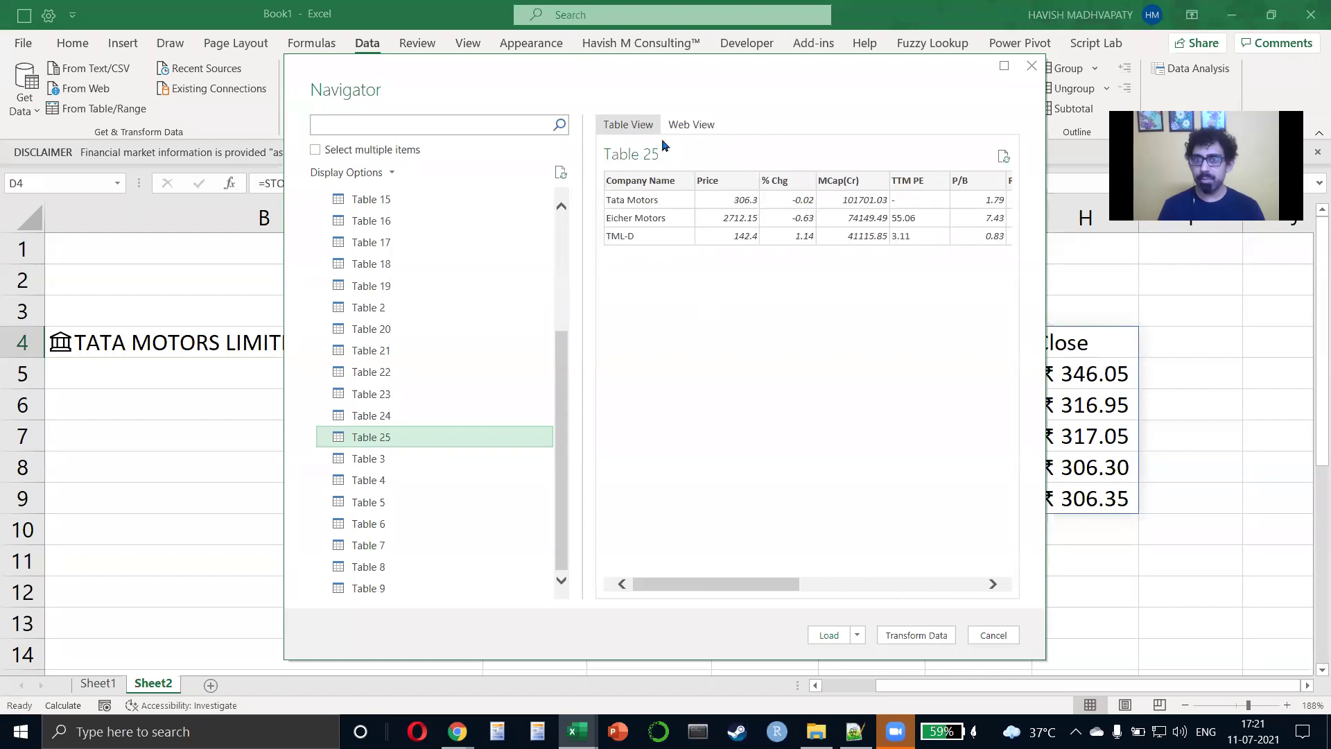
pyautogui.click(687, 126)
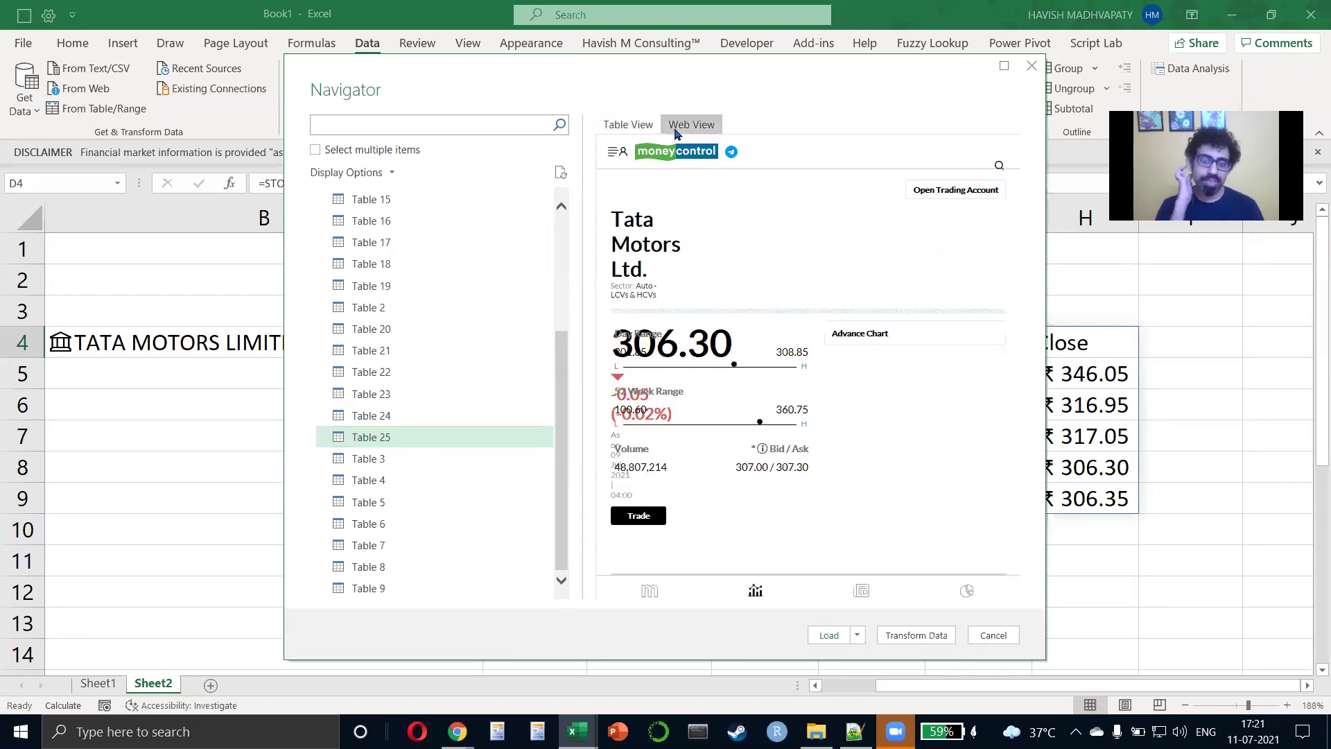
pyautogui.click(636, 125)
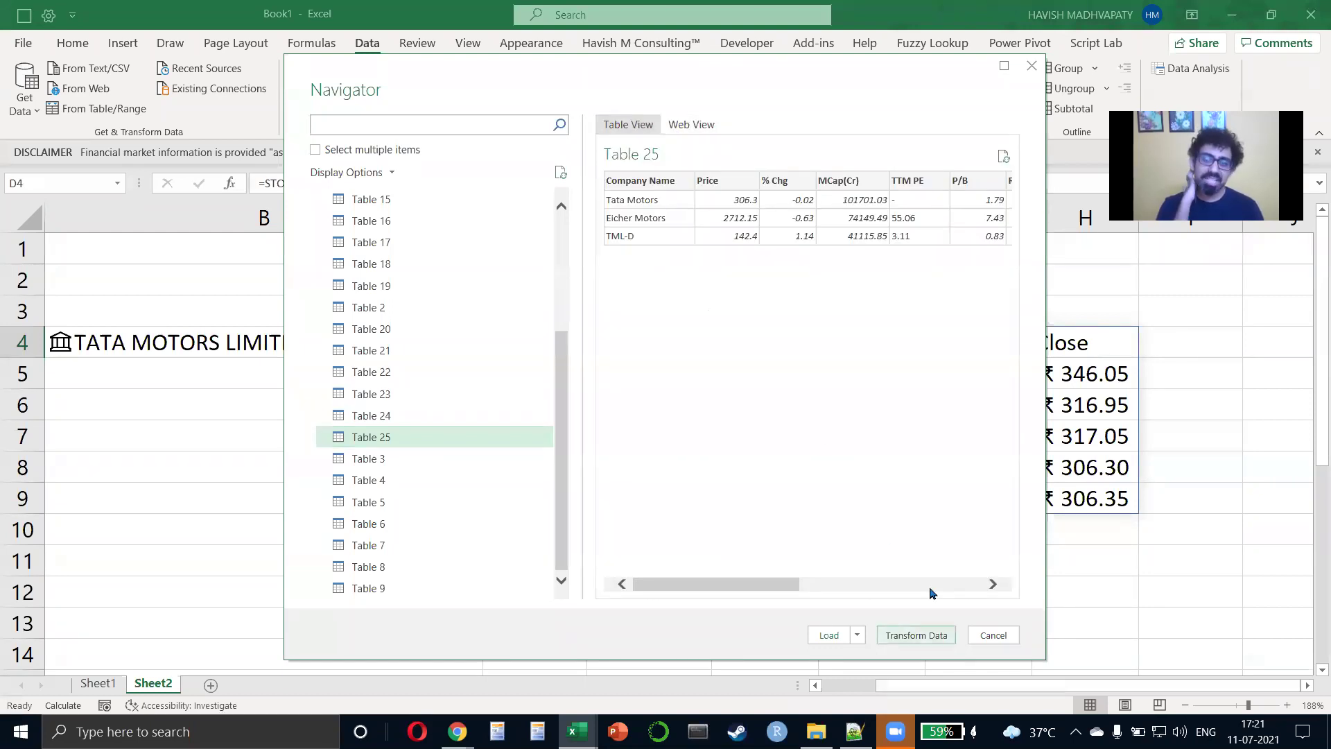
pyautogui.press('Escape')
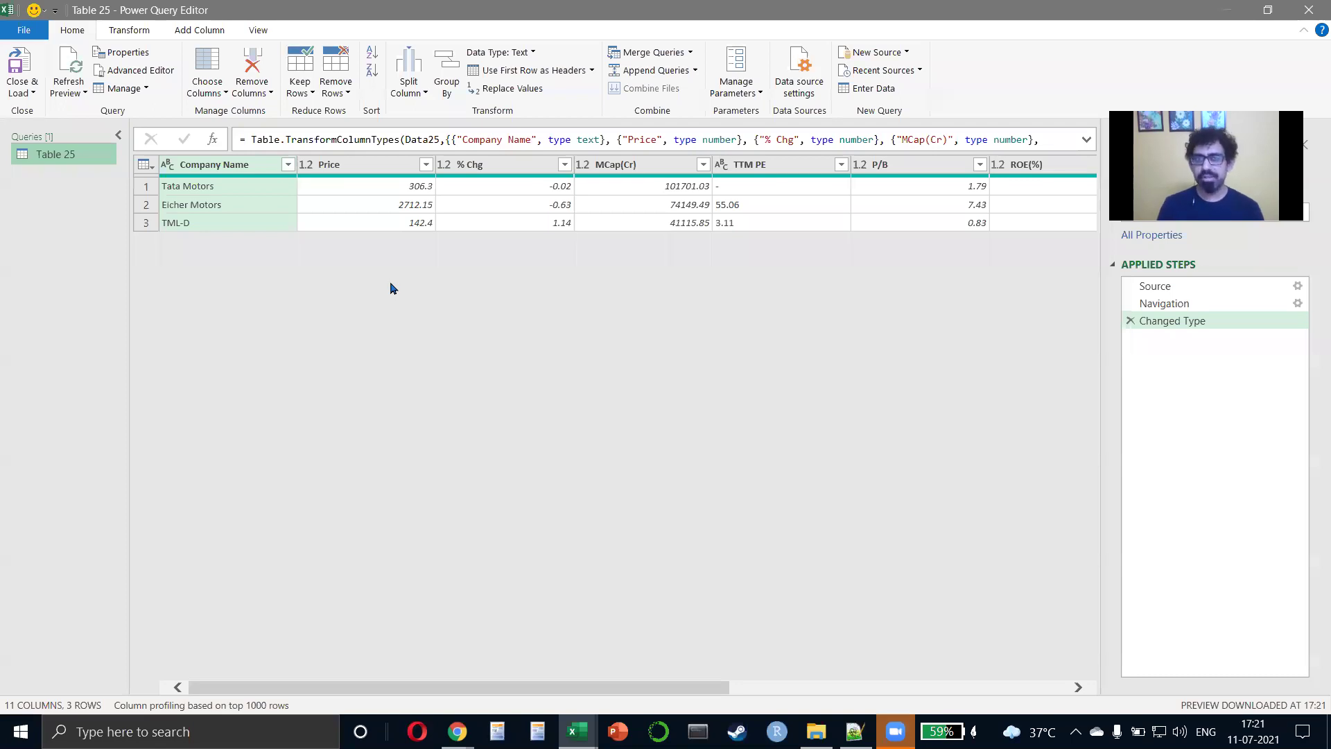
# Close the Power Query Editor and discard the Table 25 query.
pyautogui.click(1308, 10)
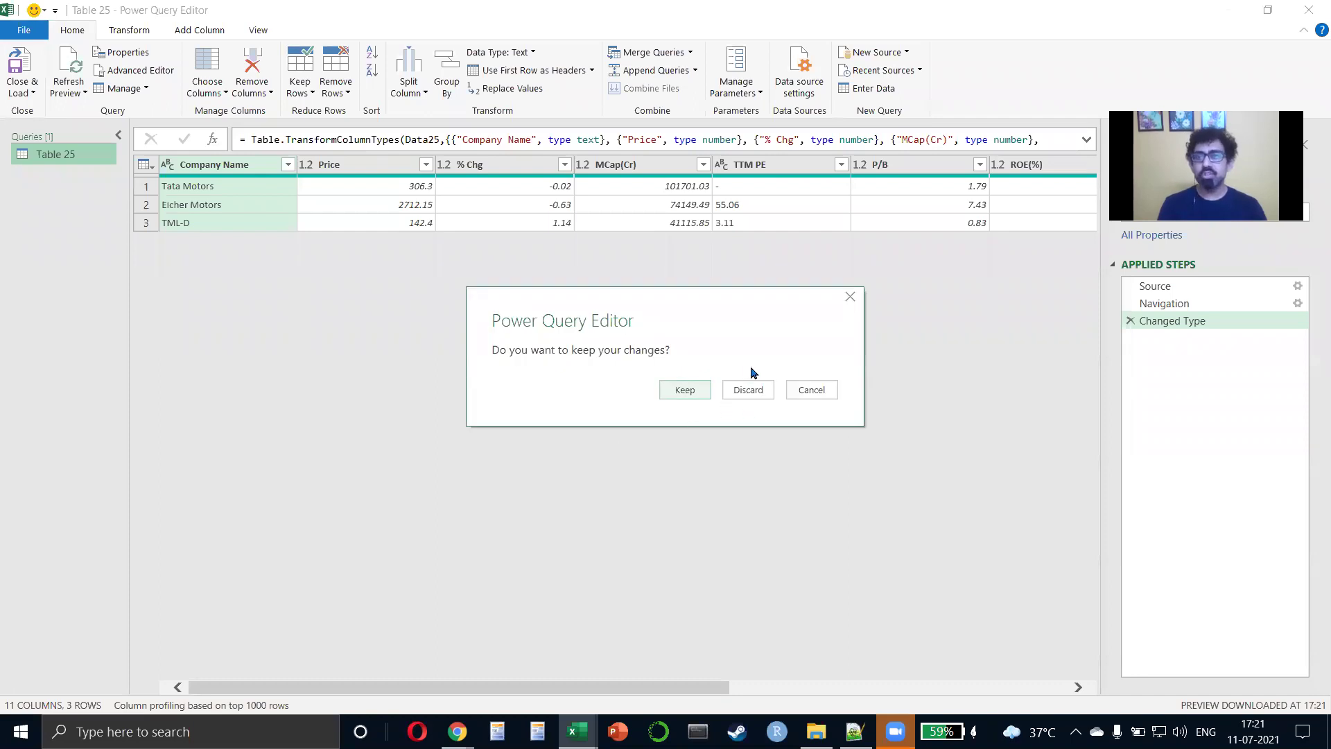
pyautogui.click(754, 389)
# In Chrome, search the web for 'aplphavantage'.
pyautogui.hotkey('alt', 'Tab')
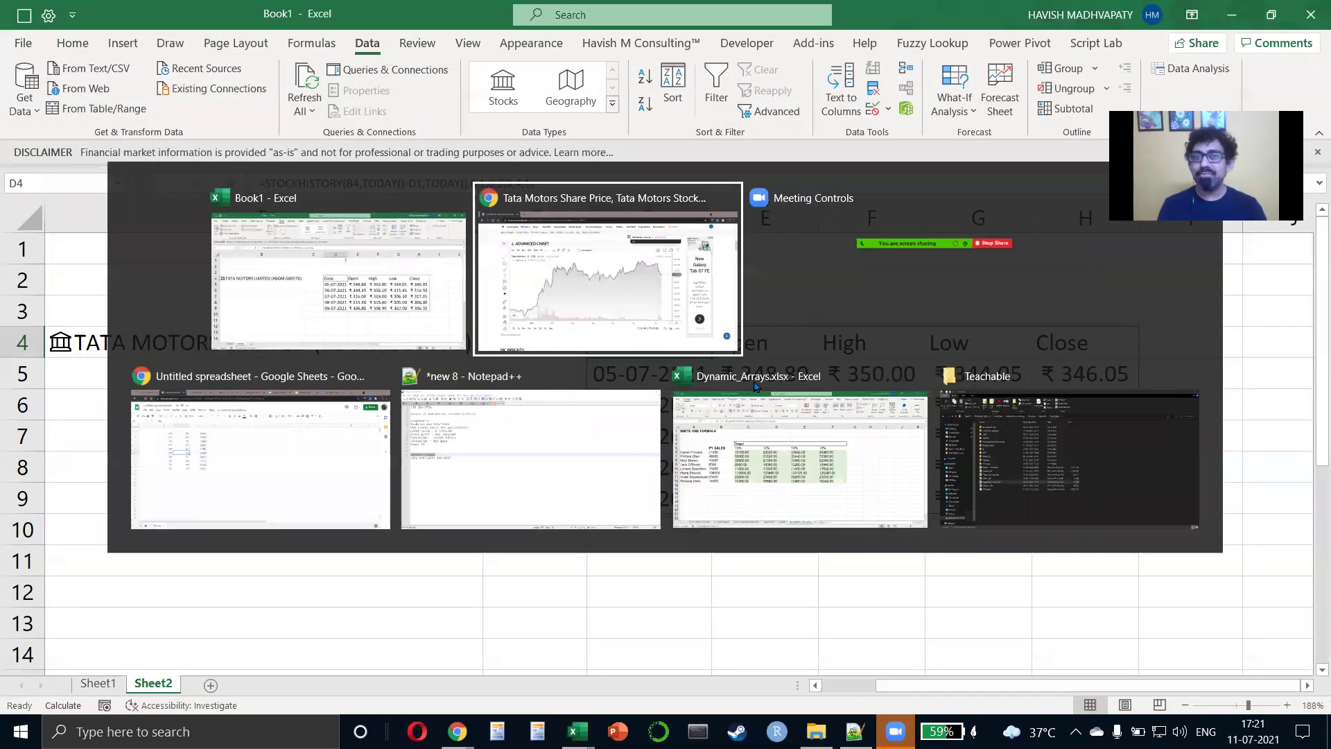
pyautogui.hotkey('ctrl', 'l')
pyautogui.write('ap')
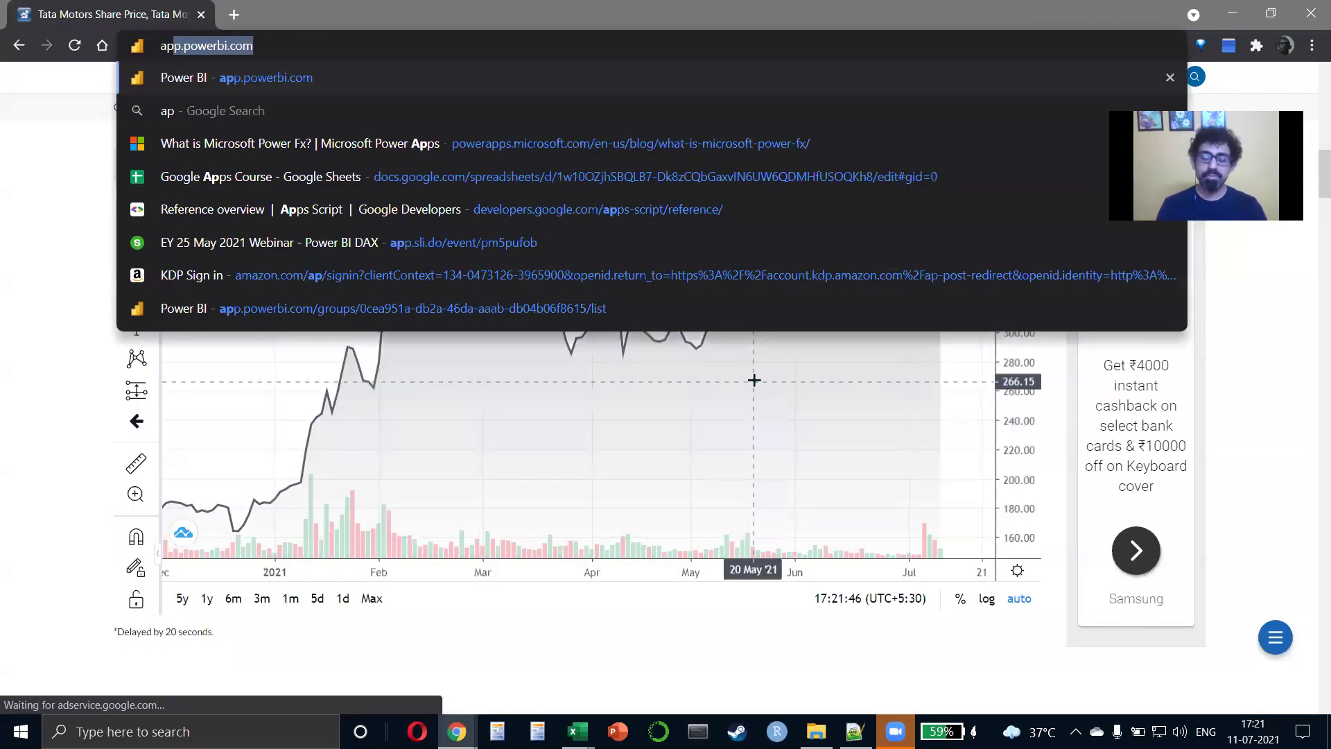
pyautogui.write('lphava')
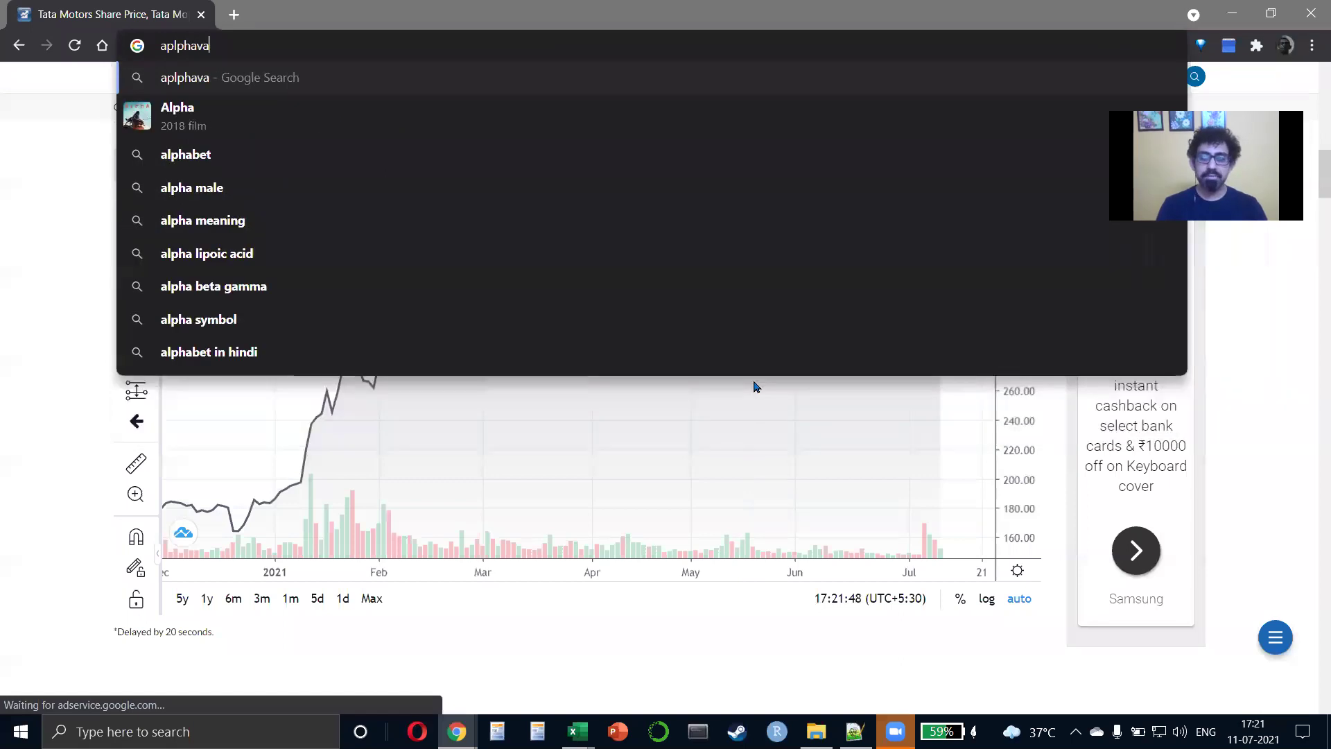
pyautogui.write('ntage')
pyautogui.press('Return')
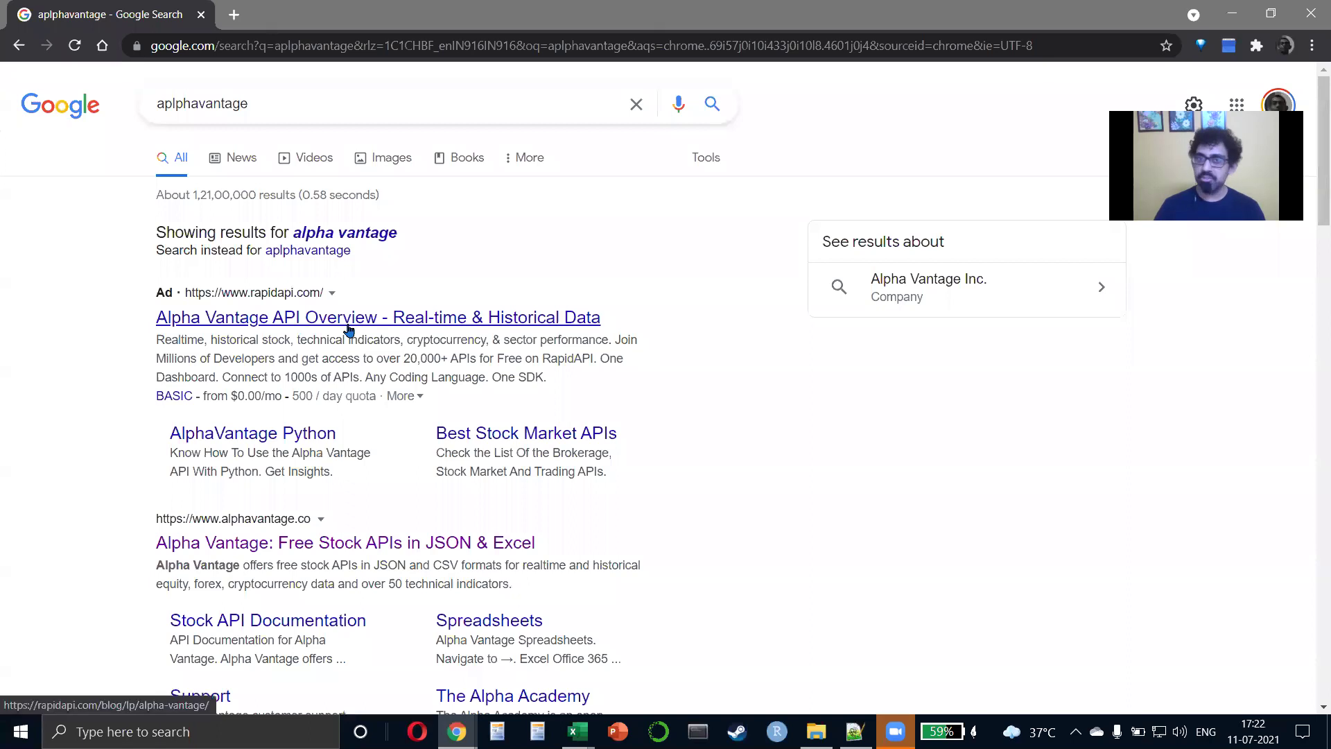
# Open the RapidAPI Alpha Vantage API result, view its pricing plans, and select the page URL.
pyautogui.click(349, 326)
pyautogui.scroll(-5, 496, 344)
pyautogui.scroll(-15, 490, 343)
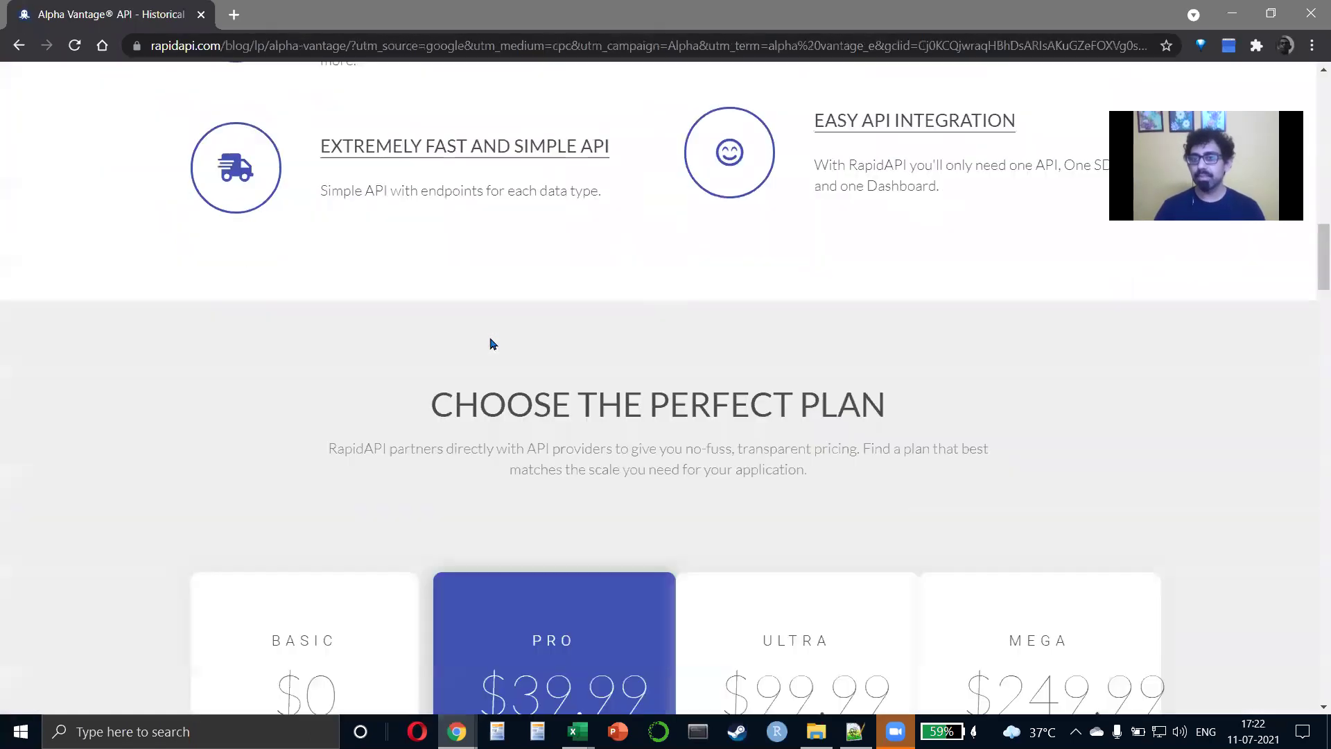
pyautogui.scroll(1, 490, 337)
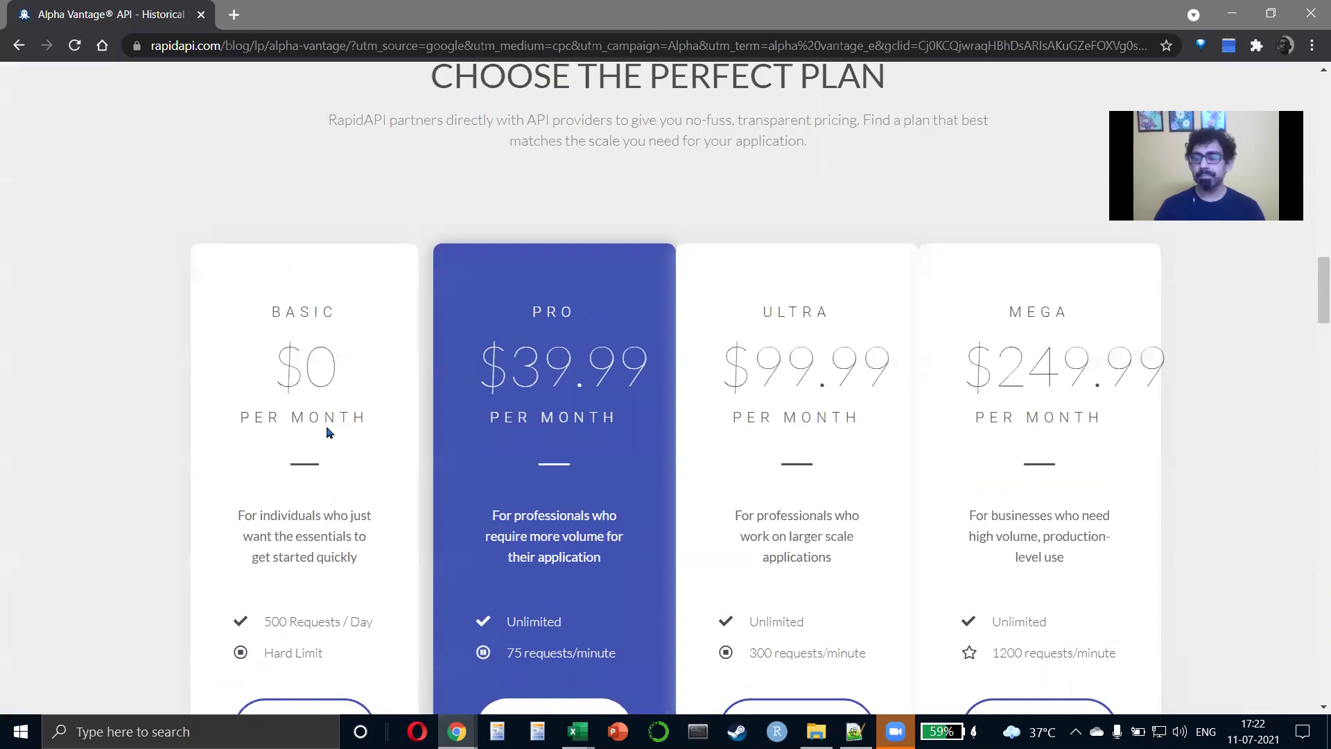
pyautogui.hotkey('ctrl', 'l')
pyautogui.hotkey('ctrl', 'c')
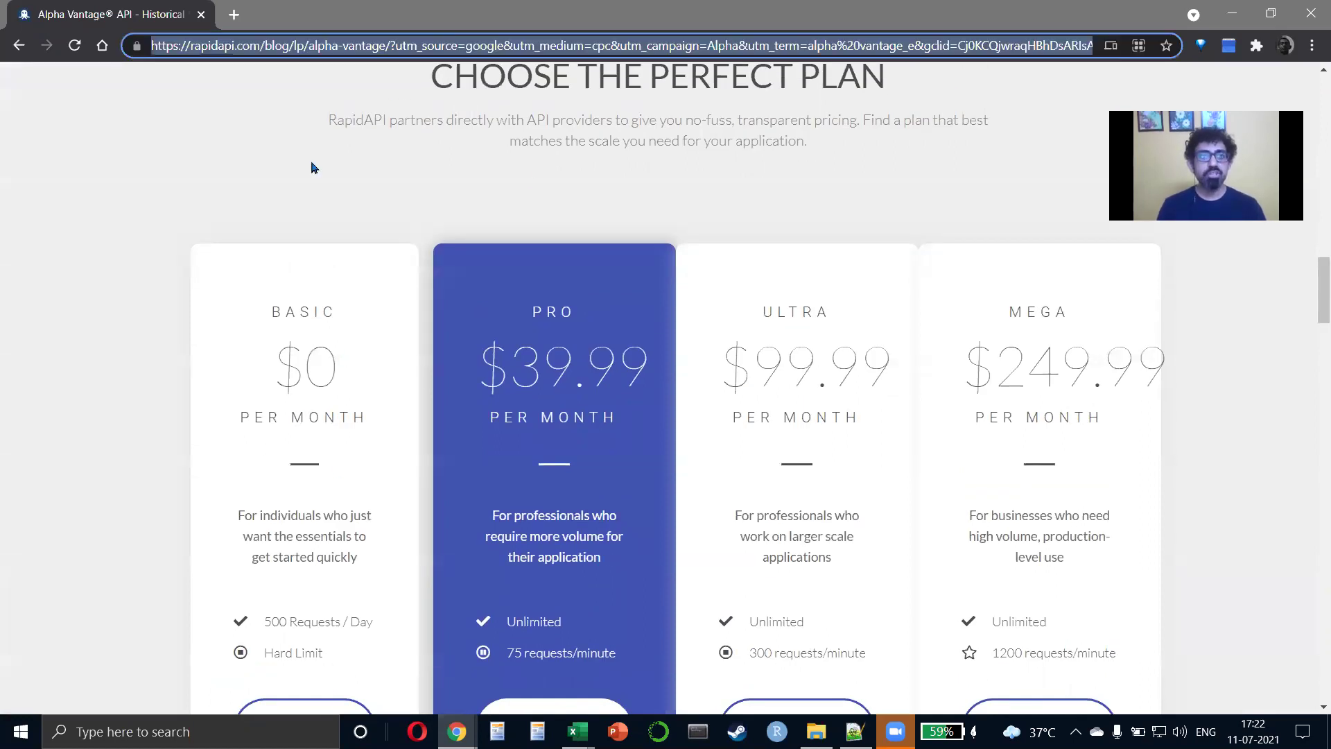
pyautogui.hotkey('alt', 'Tab')
pyautogui.hotkey('alt', 'Tab')
# Paste the RapidAPI Alpha Vantage link on line 18 of the new 8 notes, adding blank lines after it.
pyautogui.press('Tab')
pyautogui.press('Tab')
pyautogui.hotkey('ctrl', 'End')
pyautogui.press('Return')
pyautogui.press('Return')
pyautogui.hotkey('ctrl', 'v')
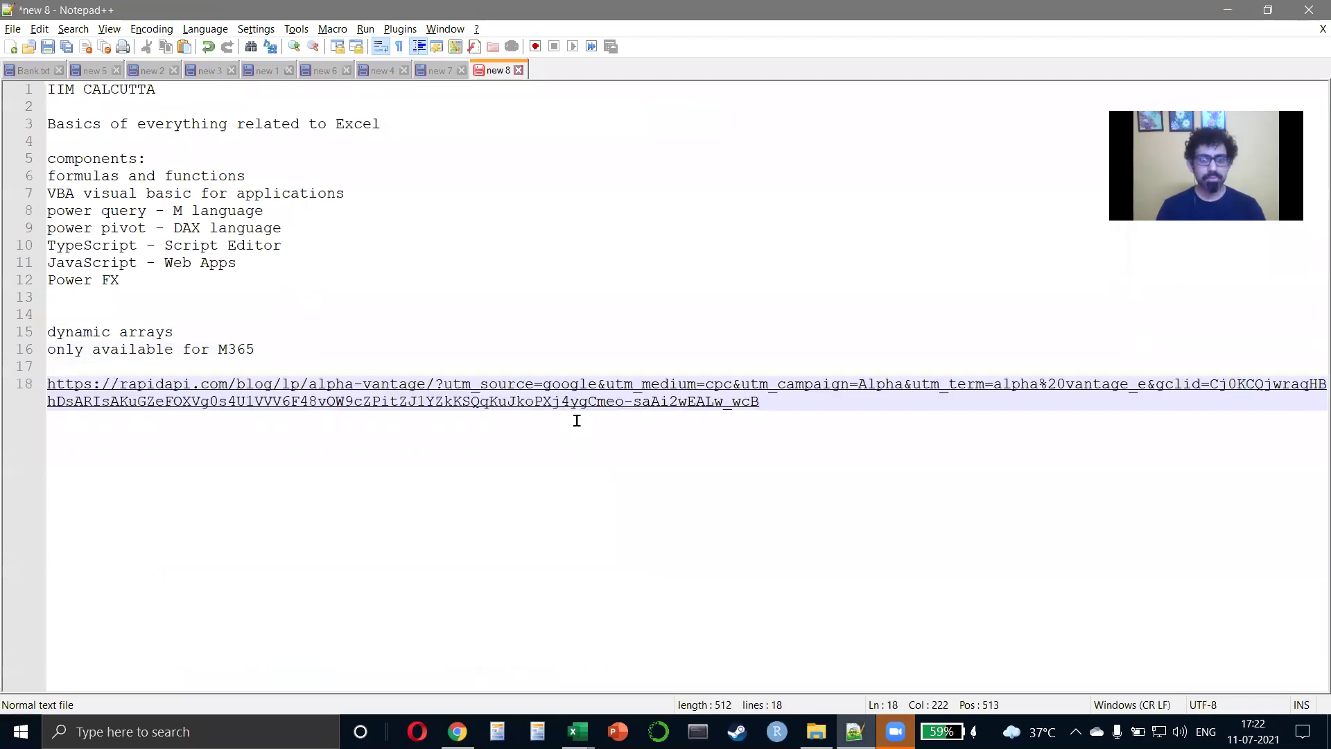
pyautogui.press('Up')
pyautogui.press('Up')
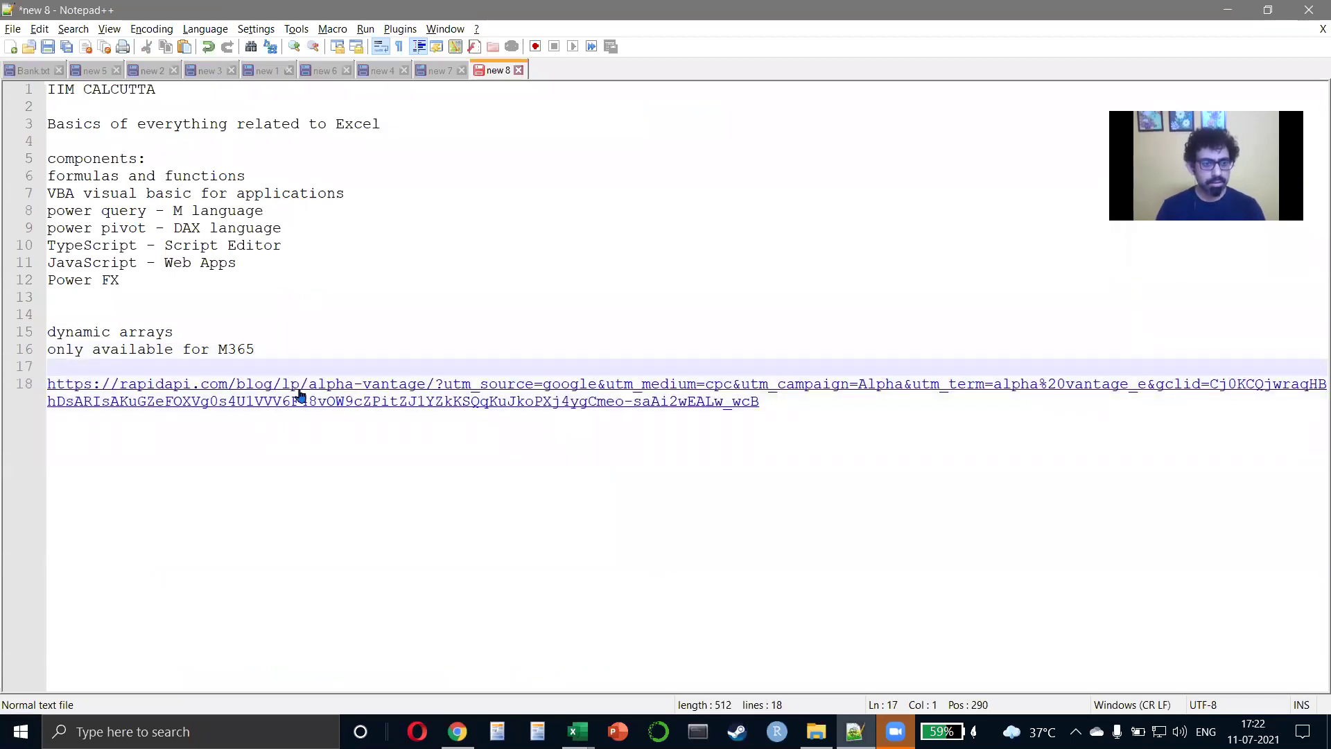
pyautogui.press('Down')
pyautogui.hotkey('ctrl', 'Right')
pyautogui.hotkey('ctrl', 'Right')
pyautogui.hotkey('ctrl', 'Right')
pyautogui.hotkey('ctrl', 'Right')
pyautogui.hotkey('ctrl', 'Right')
pyautogui.hotkey('ctrl', 'Right')
pyautogui.hotkey('ctrl', 'Right')
pyautogui.hotkey('ctrl', 'Right')
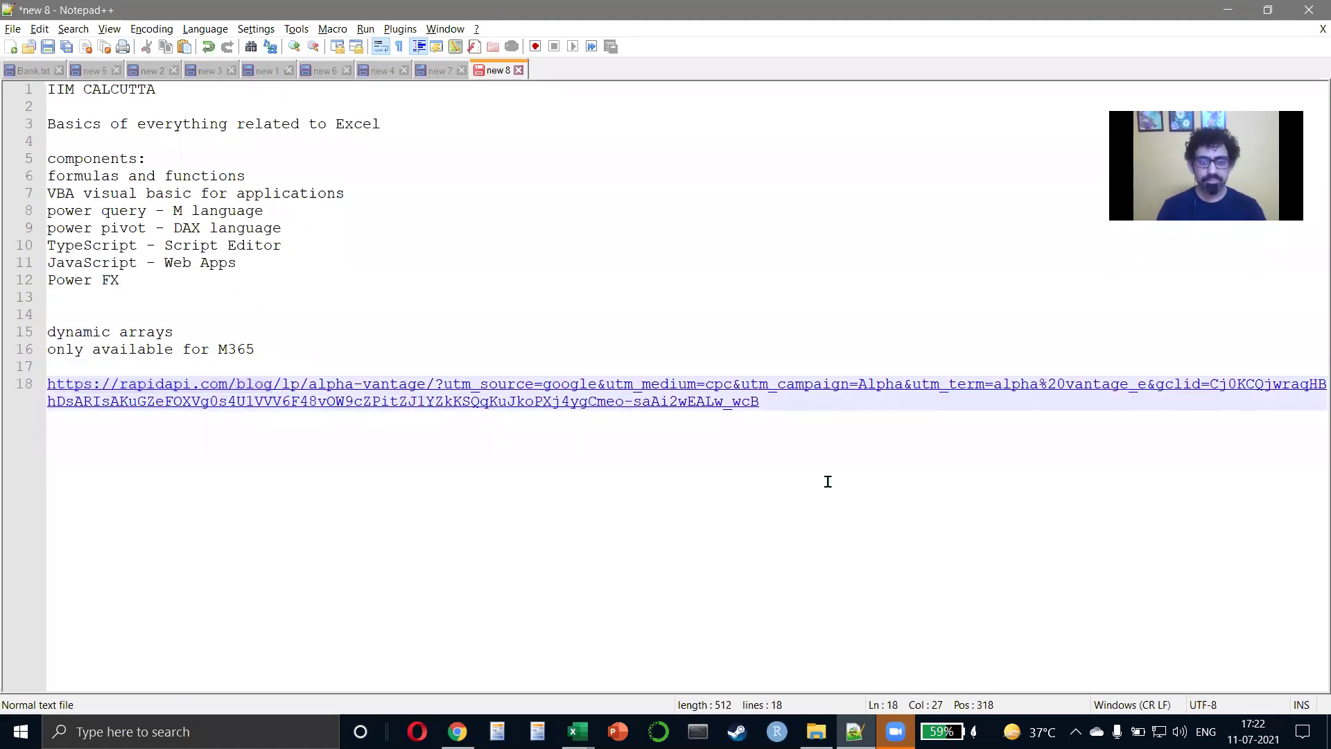
pyautogui.hotkey('shift', 'End')
pyautogui.press('End')
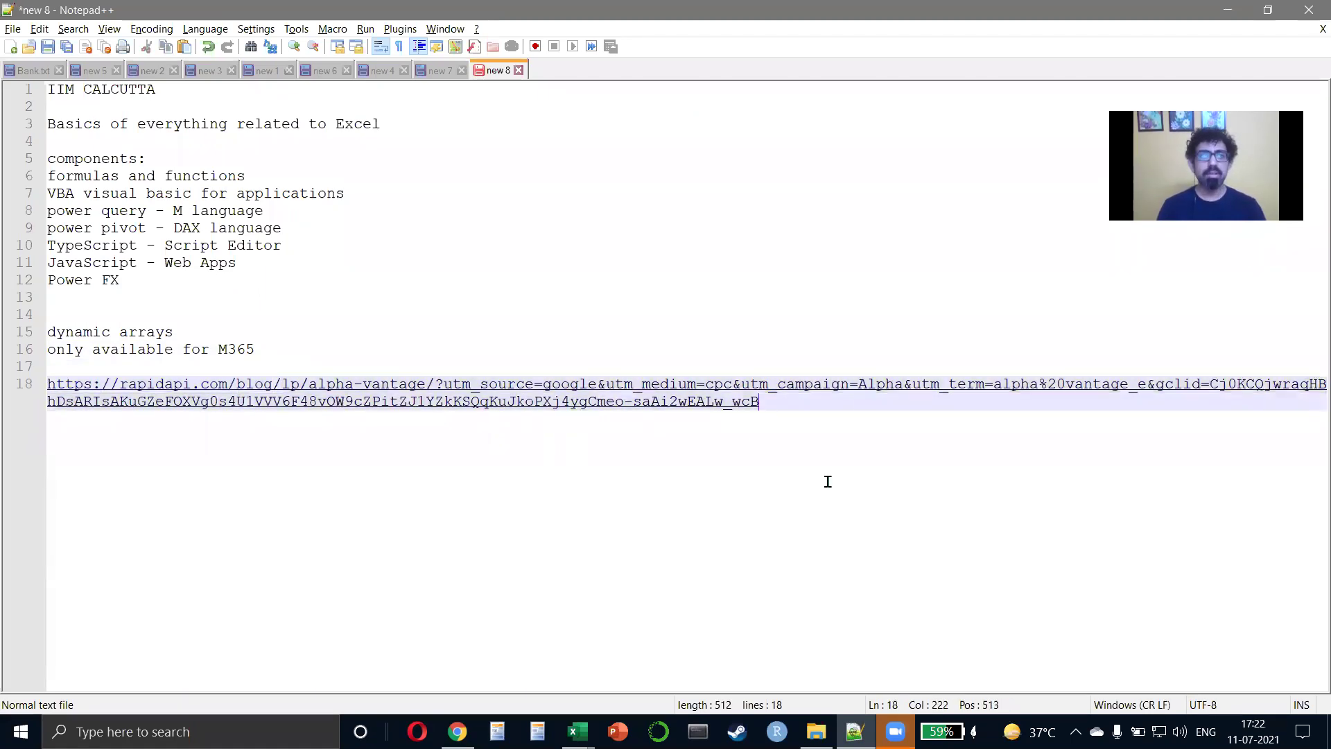
pyautogui.press('Return')
pyautogui.press('Return')
# Select the 'VBA visual basic for applications' line in the notes.
pyautogui.hotkey('alt', 'Tab')
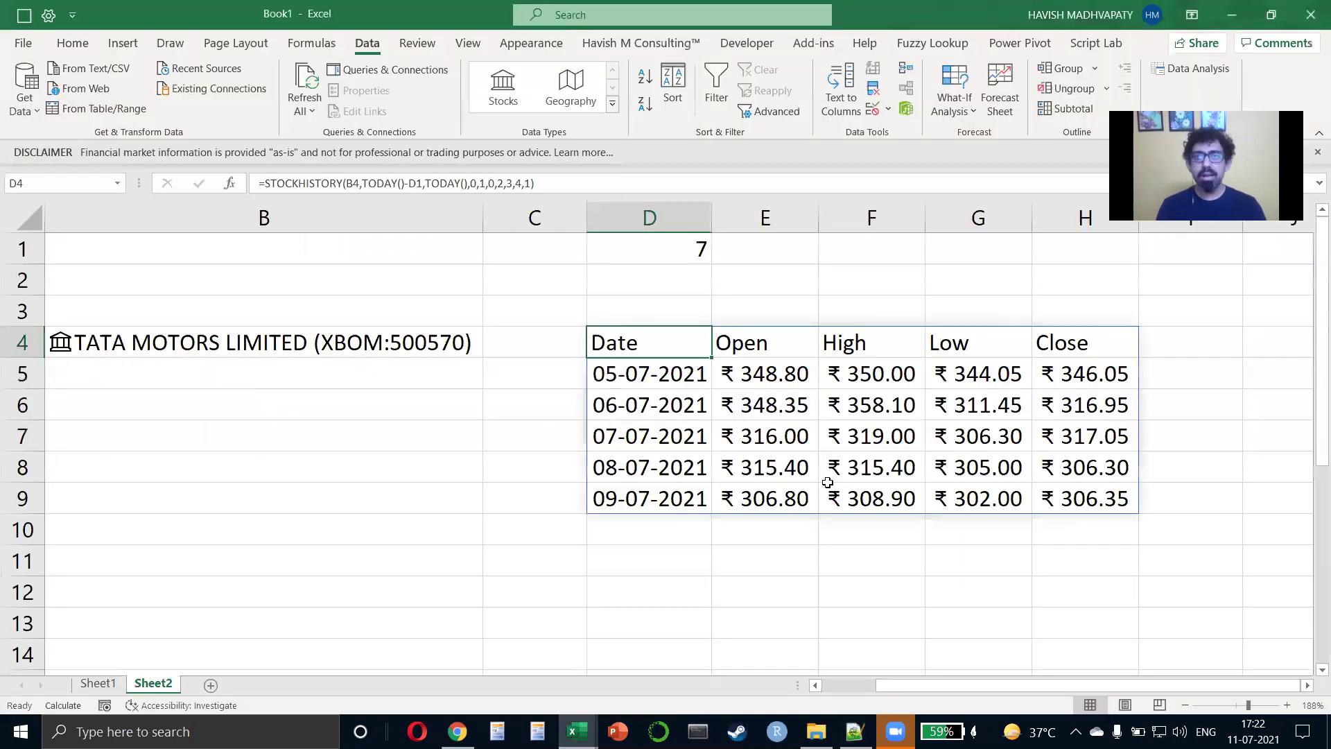
pyautogui.hotkey('alt', 'Tab')
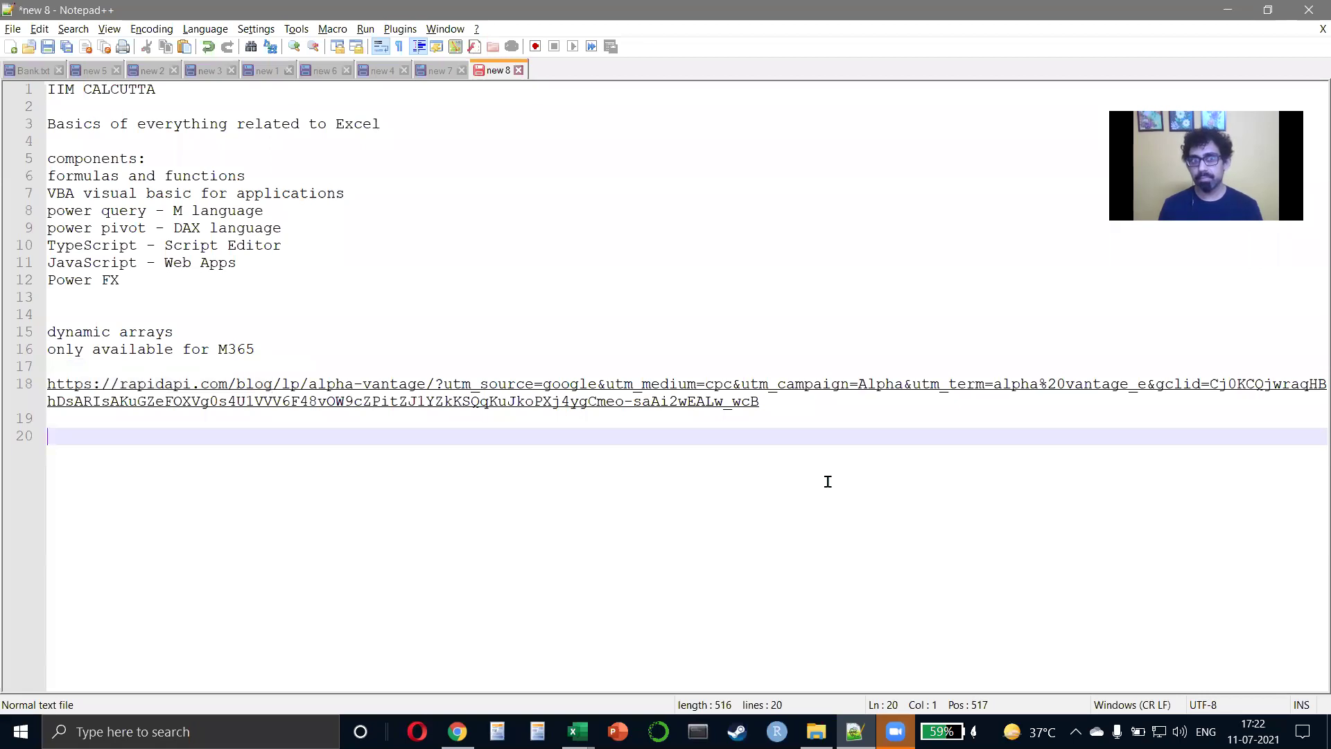
pyautogui.click(58, 194)
pyautogui.moveTo(59, 194); pyautogui.dragTo(335, 197)
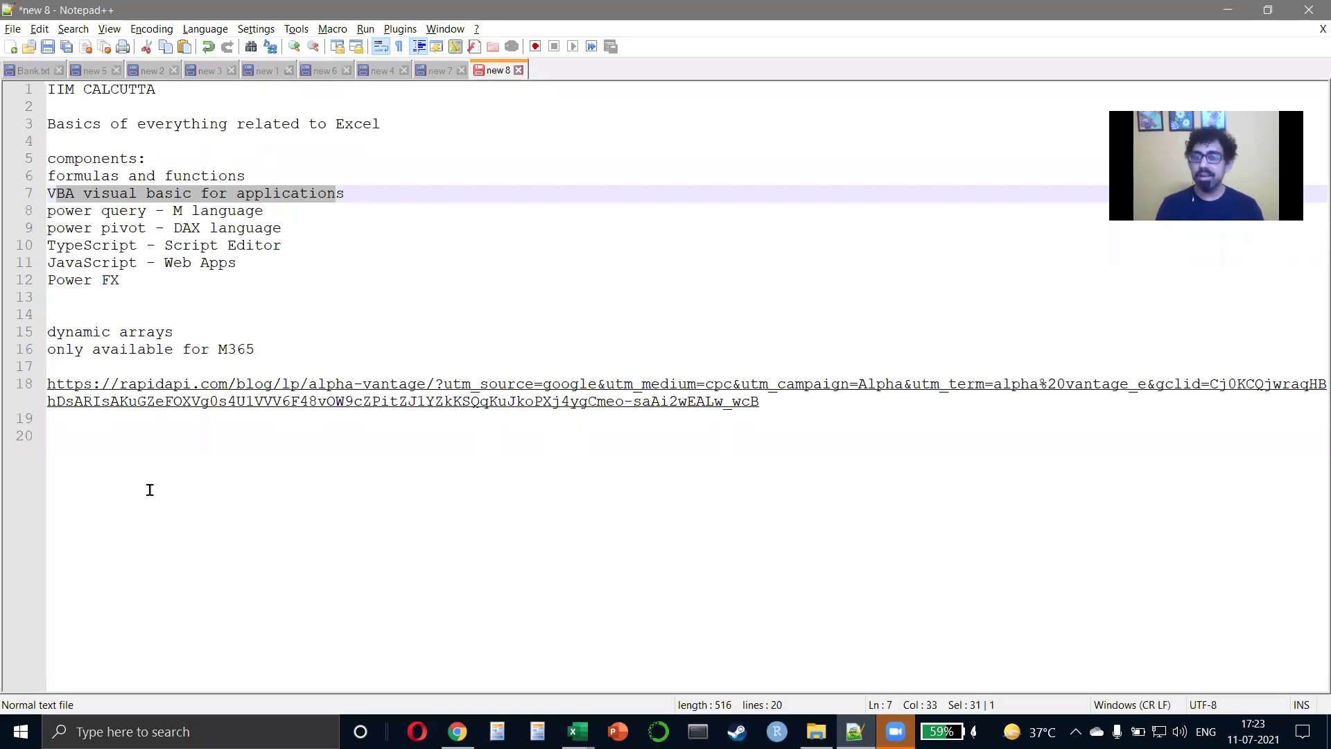
pyautogui.hotkey('alt', 'Tab')
pyautogui.hotkey('alt', 'Tab')
# Google 'vba' and highlight the phrase saying VBA was declared legacy in 2008.
pyautogui.click(341, 460)
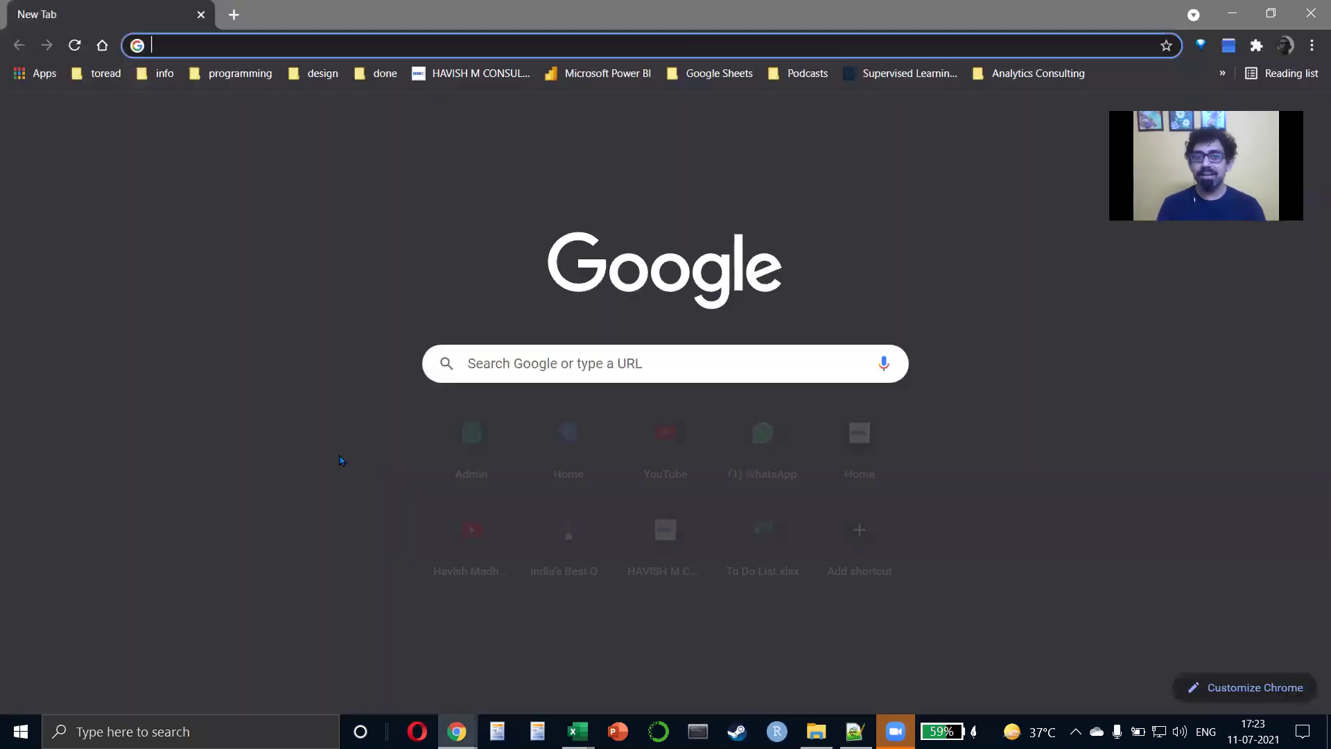
pyautogui.write('v')
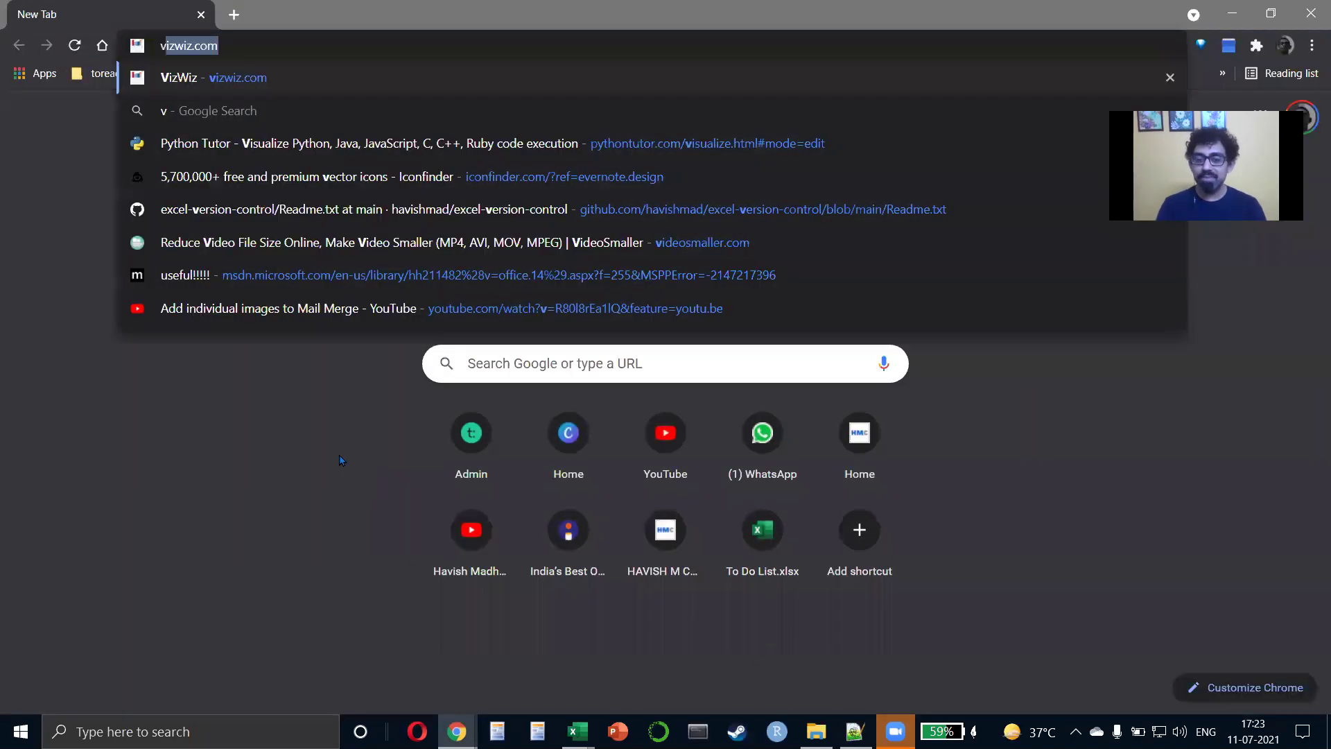
pyautogui.write('ba')
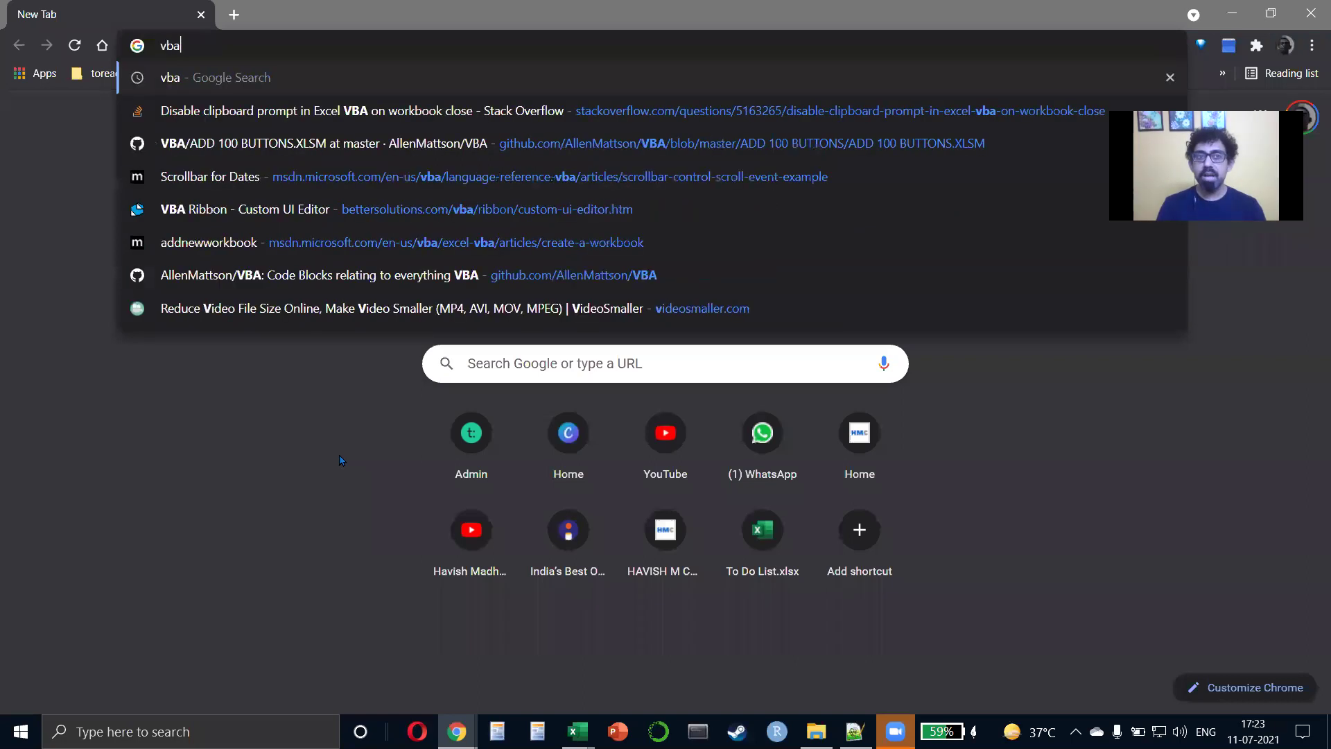
pyautogui.press('Return')
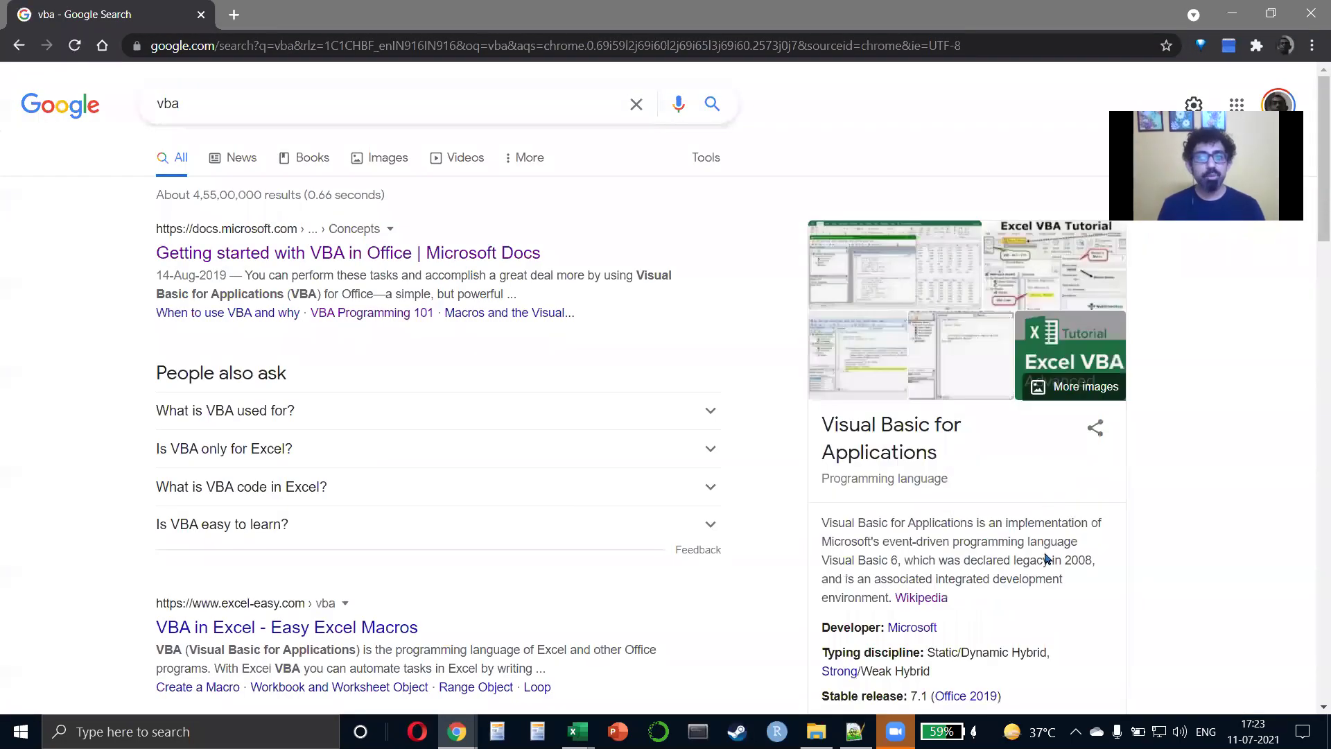
pyautogui.moveTo(983, 560); pyautogui.dragTo(1182, 561)
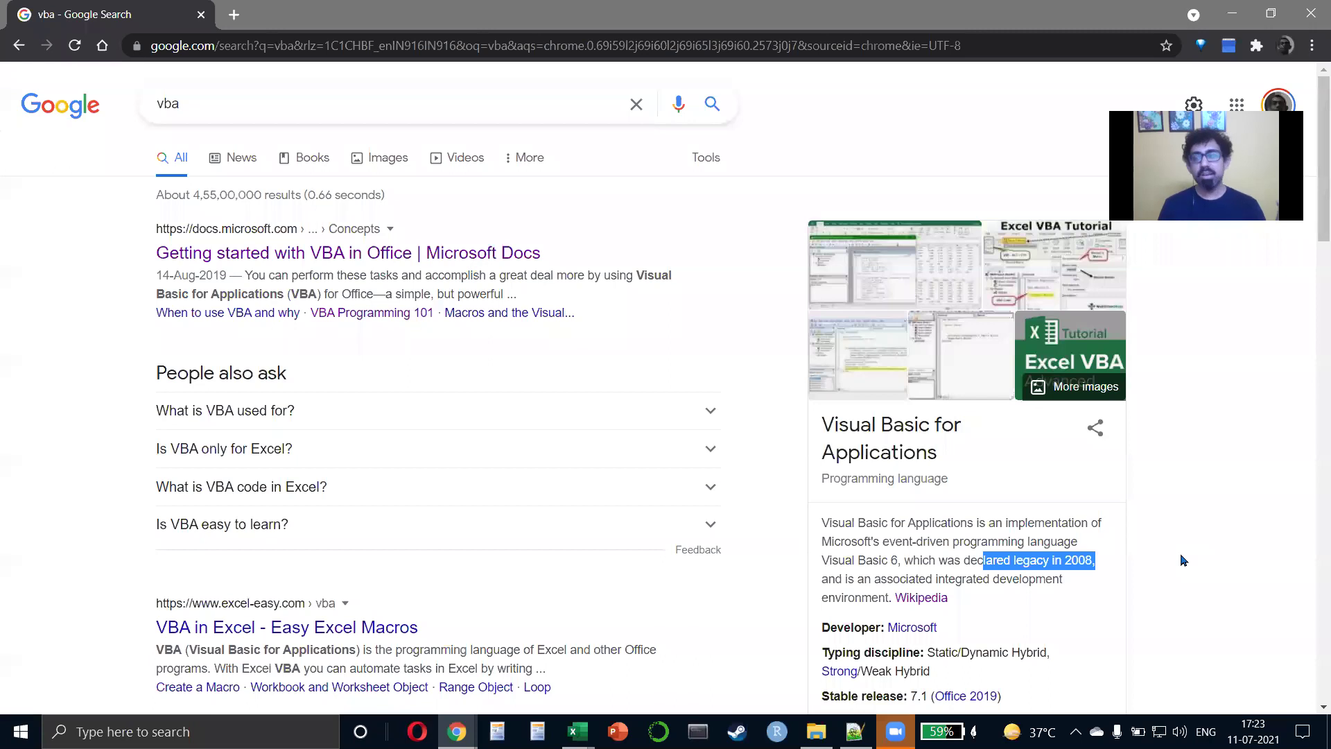
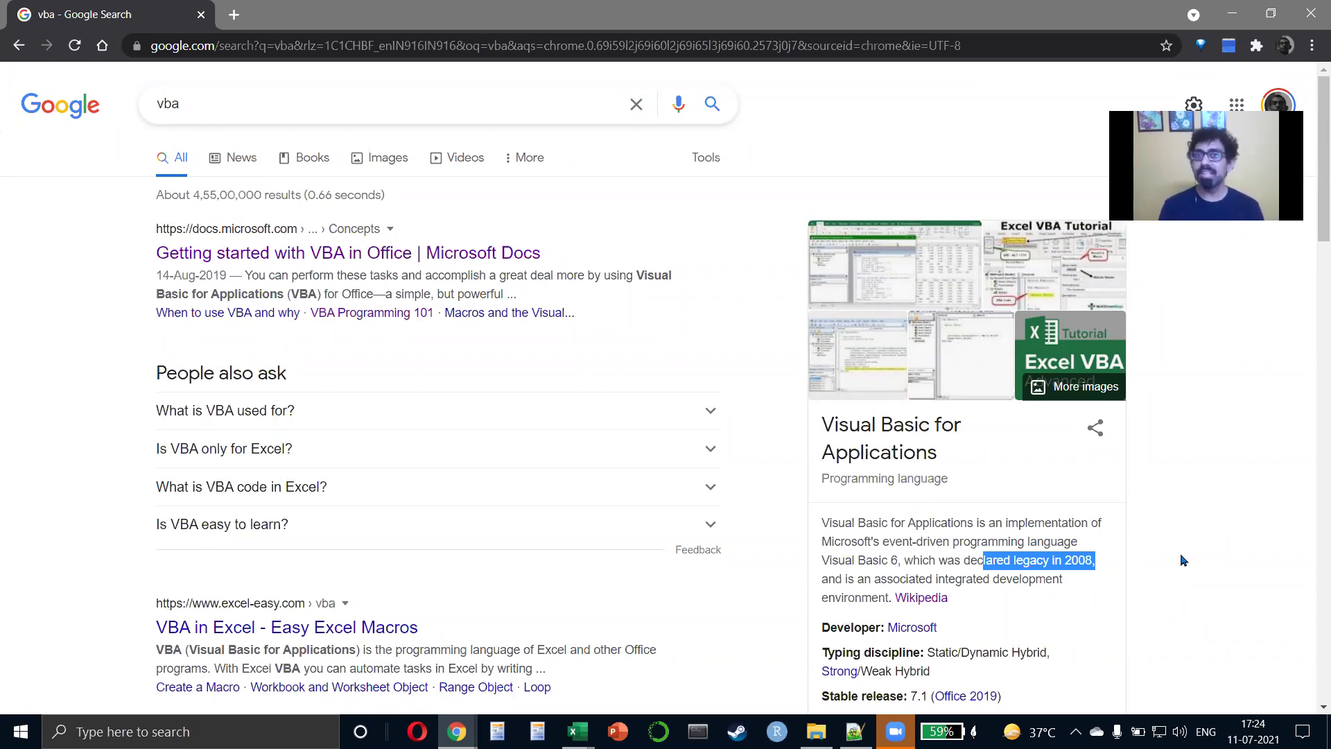
# Search Google for xlwings in a new, maximized browser tab.
pyautogui.doubleClick(244, 21)
pyautogui.click(244, 23)
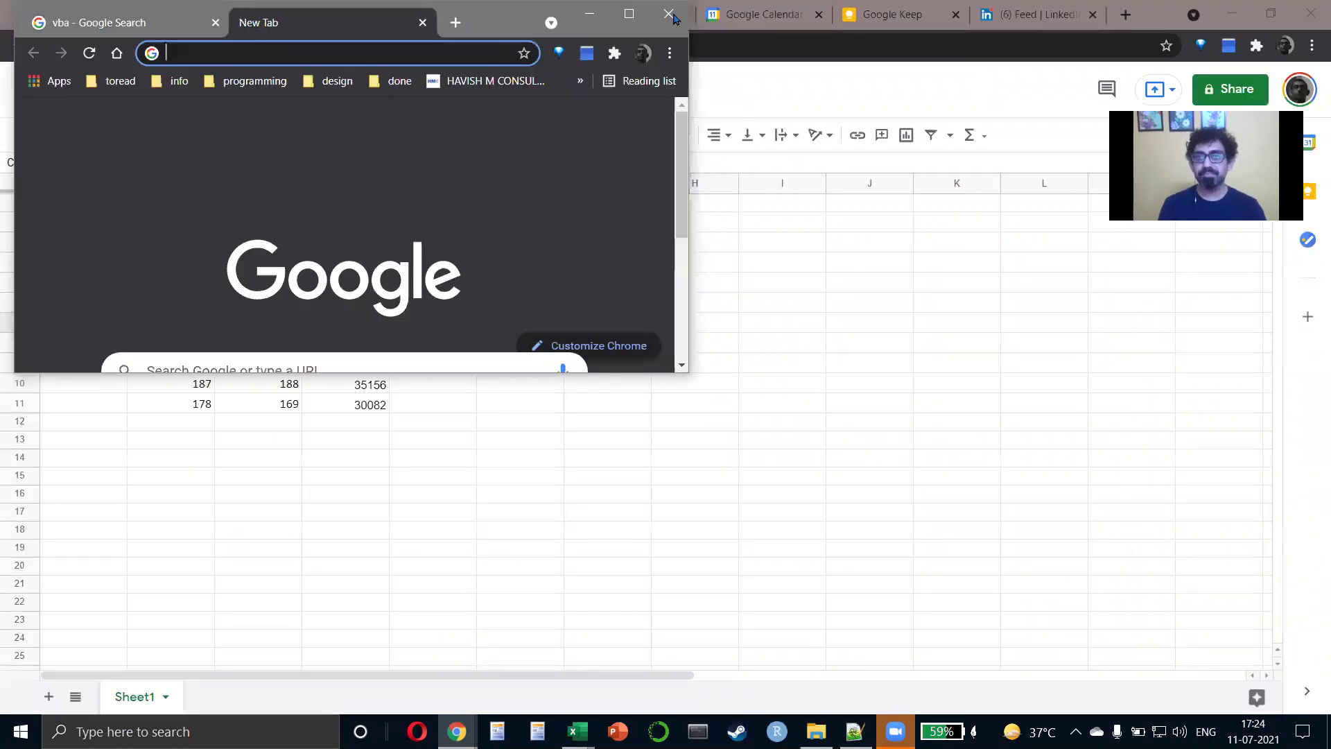
pyautogui.click(629, 13)
pyautogui.write('xlwings')
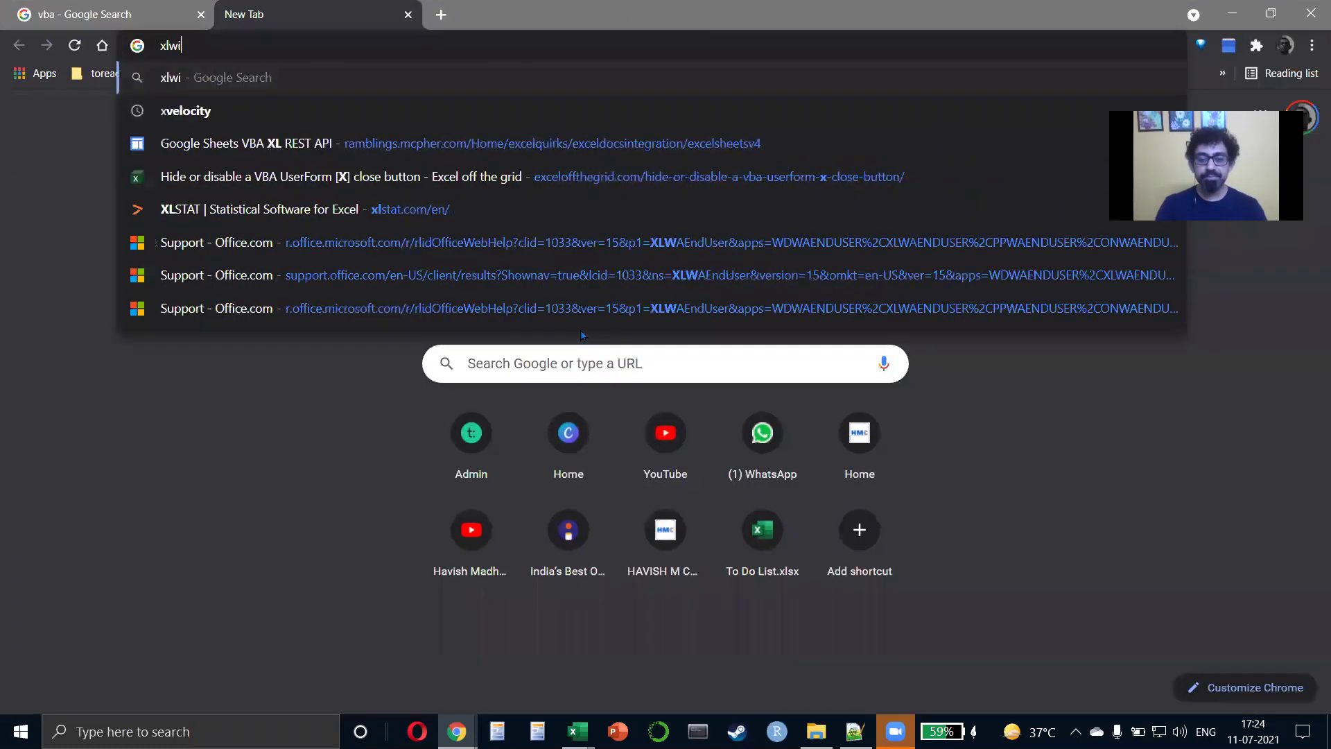
pyautogui.press('Return')
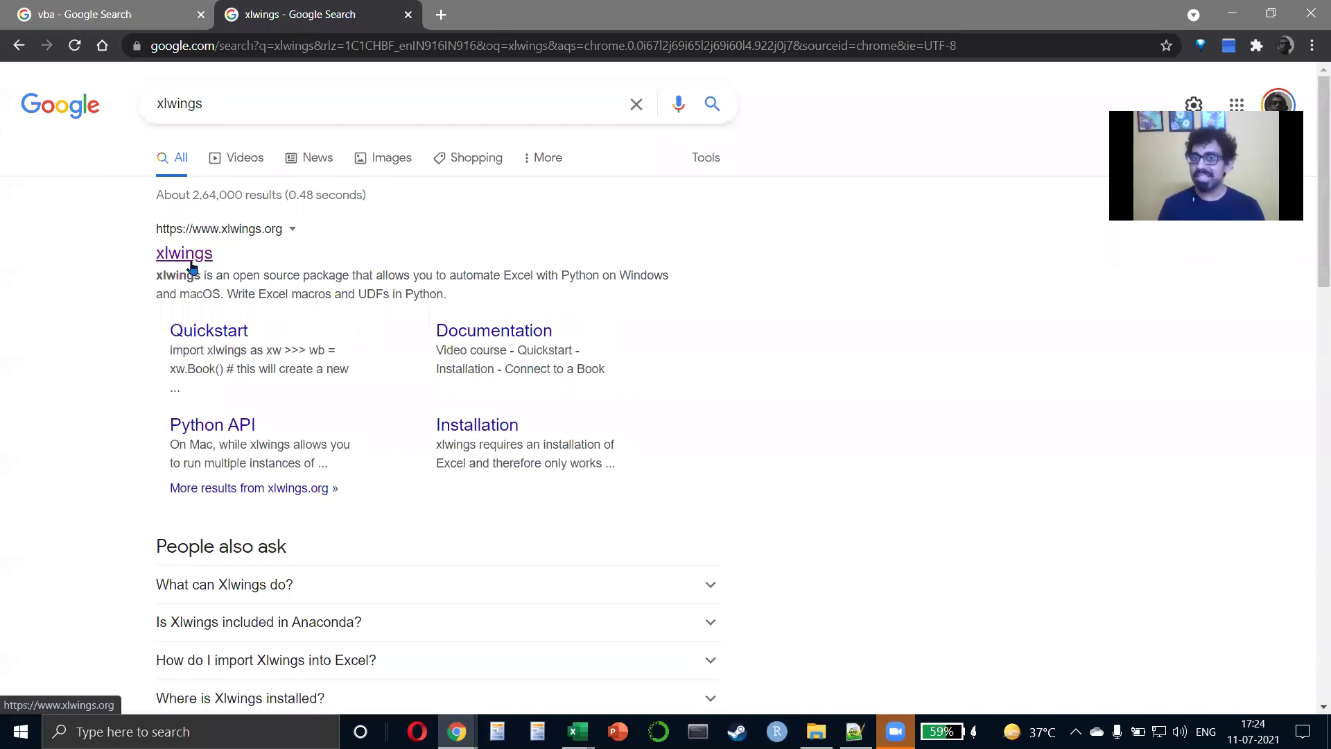
# Browse the xlwings.org homepage, then close its tab and return to Excel.
pyautogui.click(190, 260)
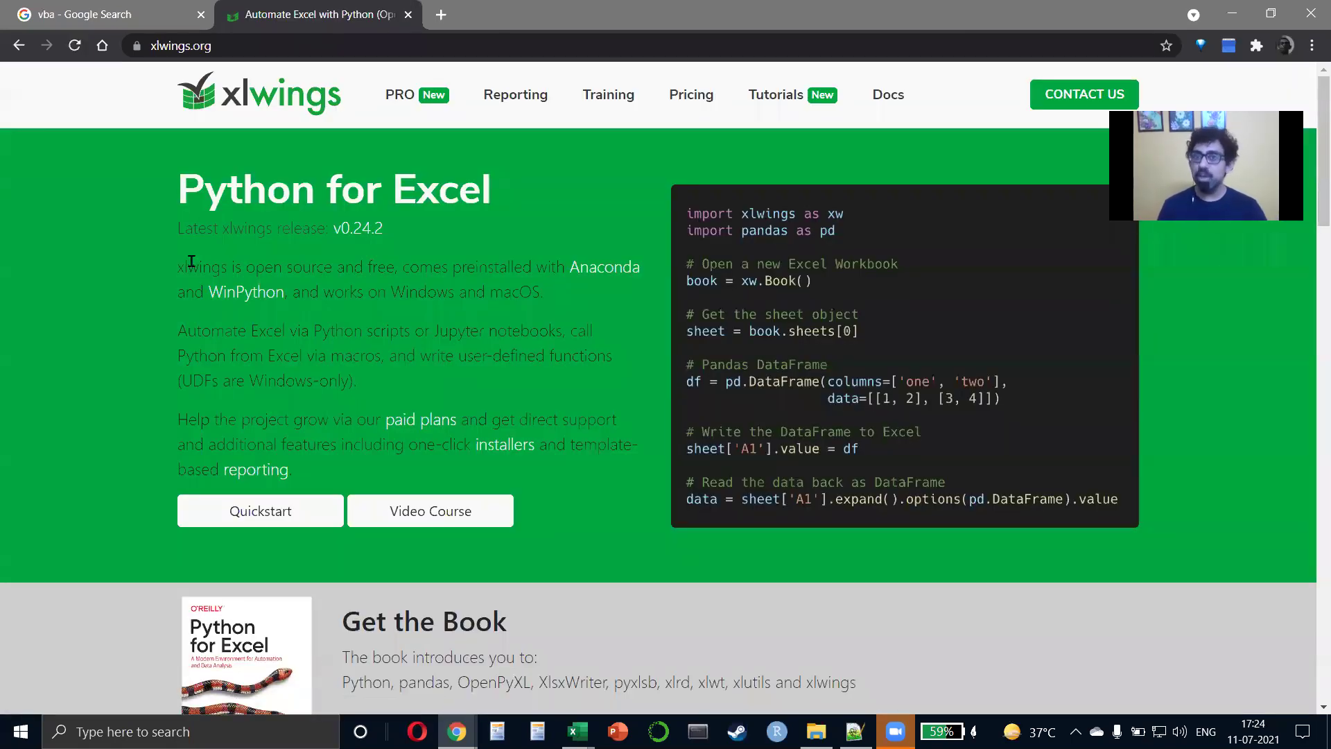
pyautogui.scroll(-5, 541, 476)
pyautogui.scroll(-5, 541, 476)
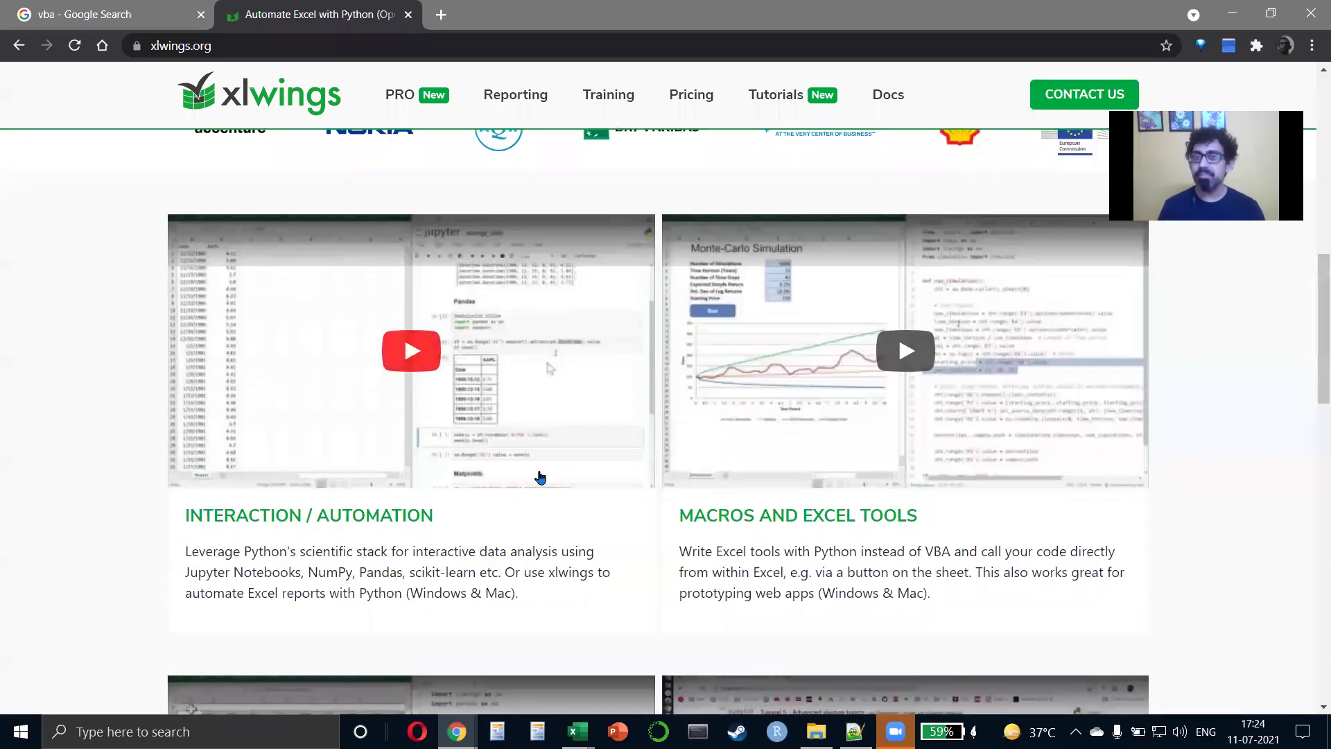
pyautogui.scroll(-7, 384, 294)
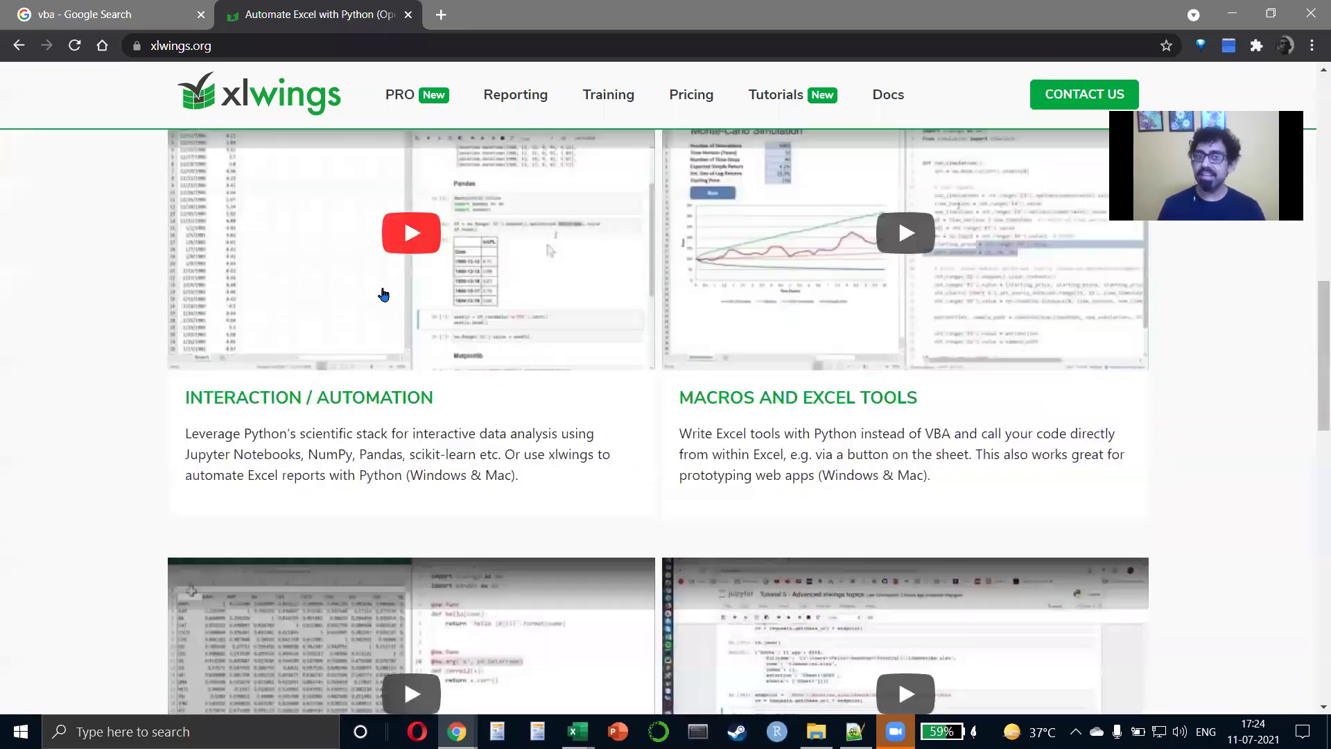
pyautogui.scroll(6, 383, 294)
pyautogui.scroll(15, 383, 295)
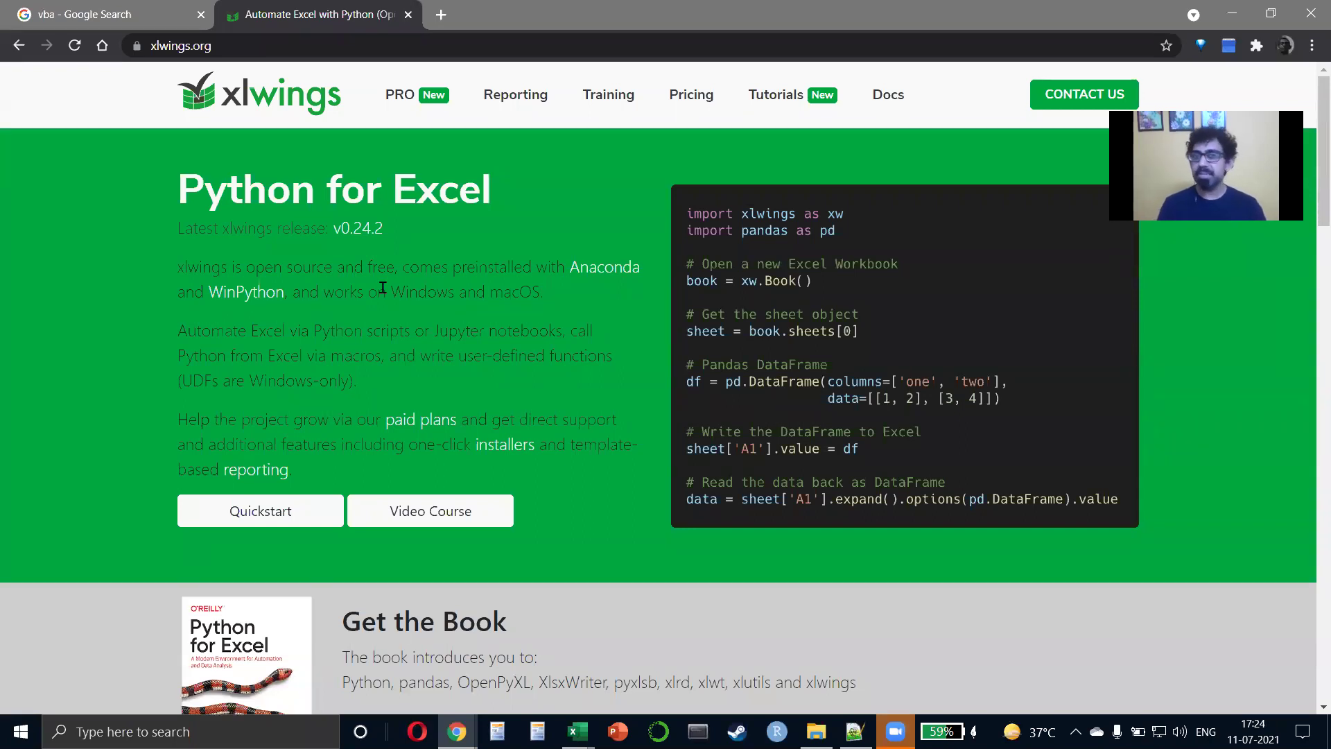
pyautogui.hotkey('ctrl', 'w')
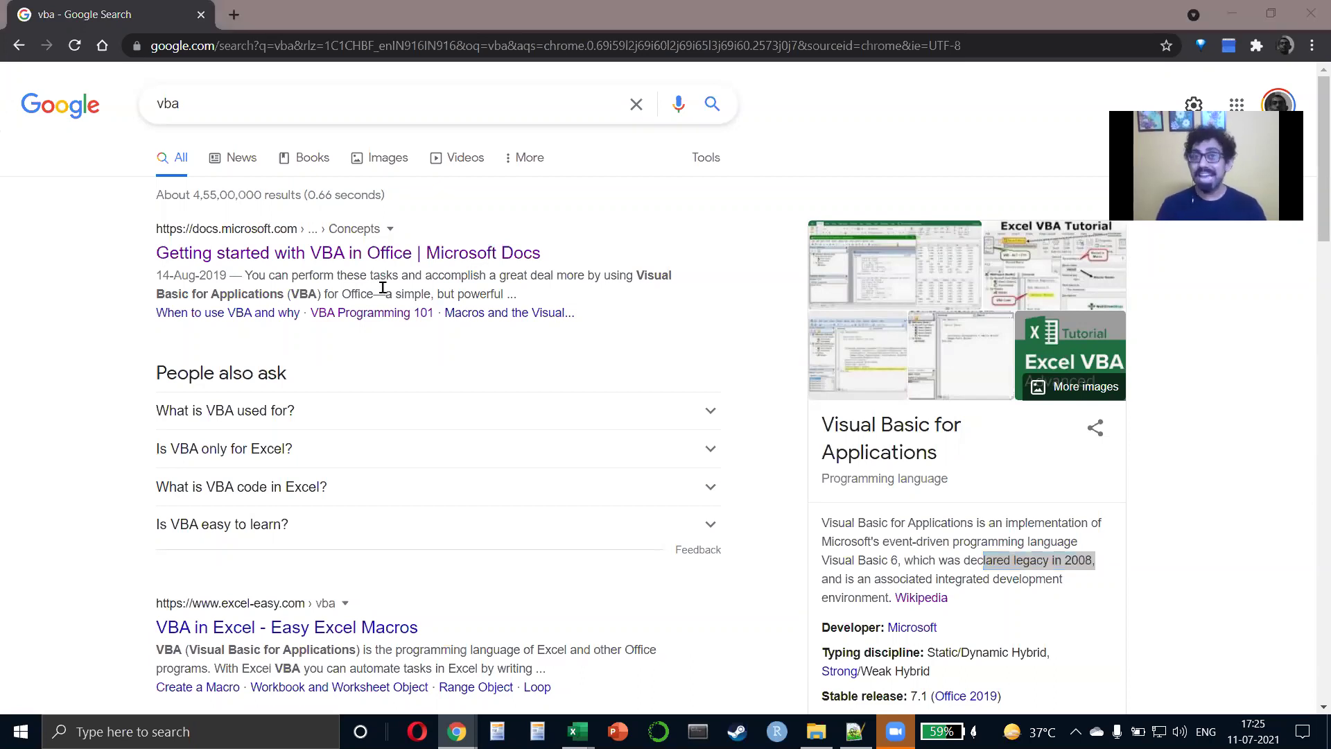
pyautogui.hotkey('alt', 'Tab')
pyautogui.hotkey('alt', 'Tab')
pyautogui.hotkey('alt', 'Tab')
# Add a new Sheet3 and enter the header SALES in B2.
pyautogui.click(319, 364)
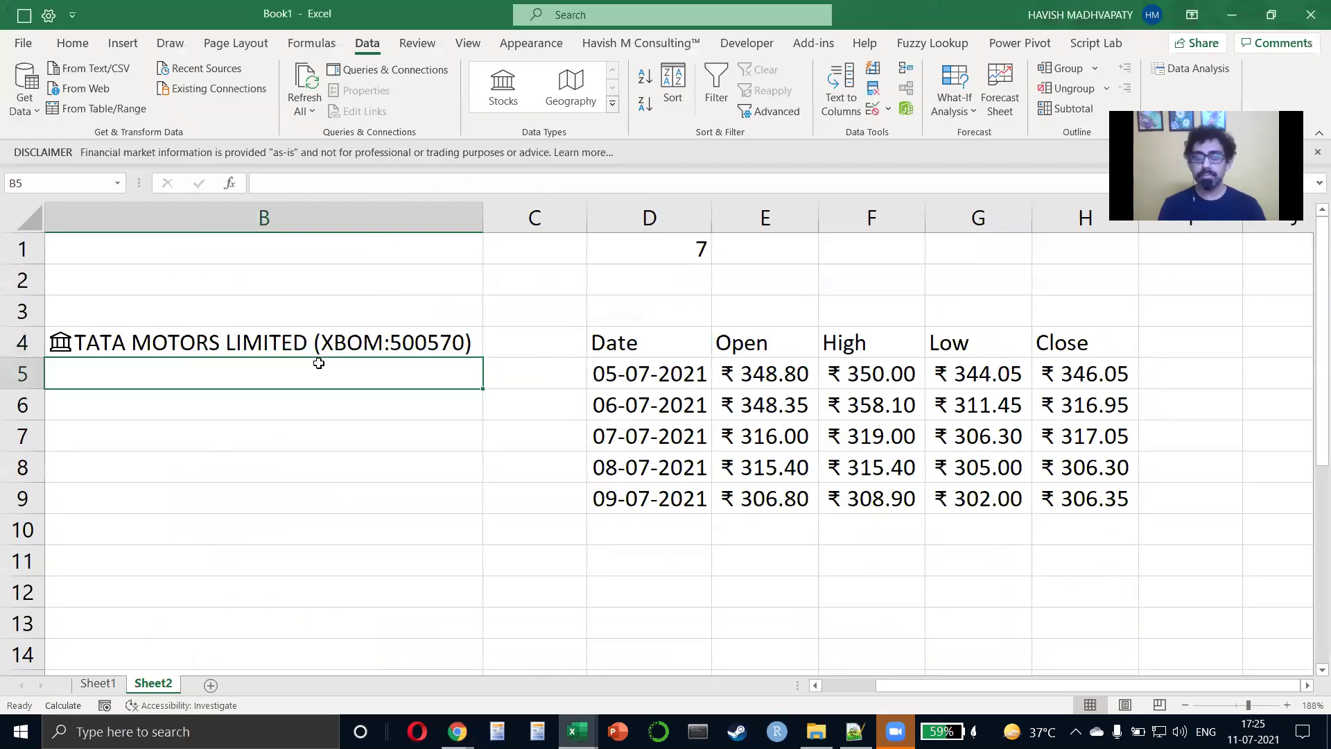
pyautogui.click(211, 685)
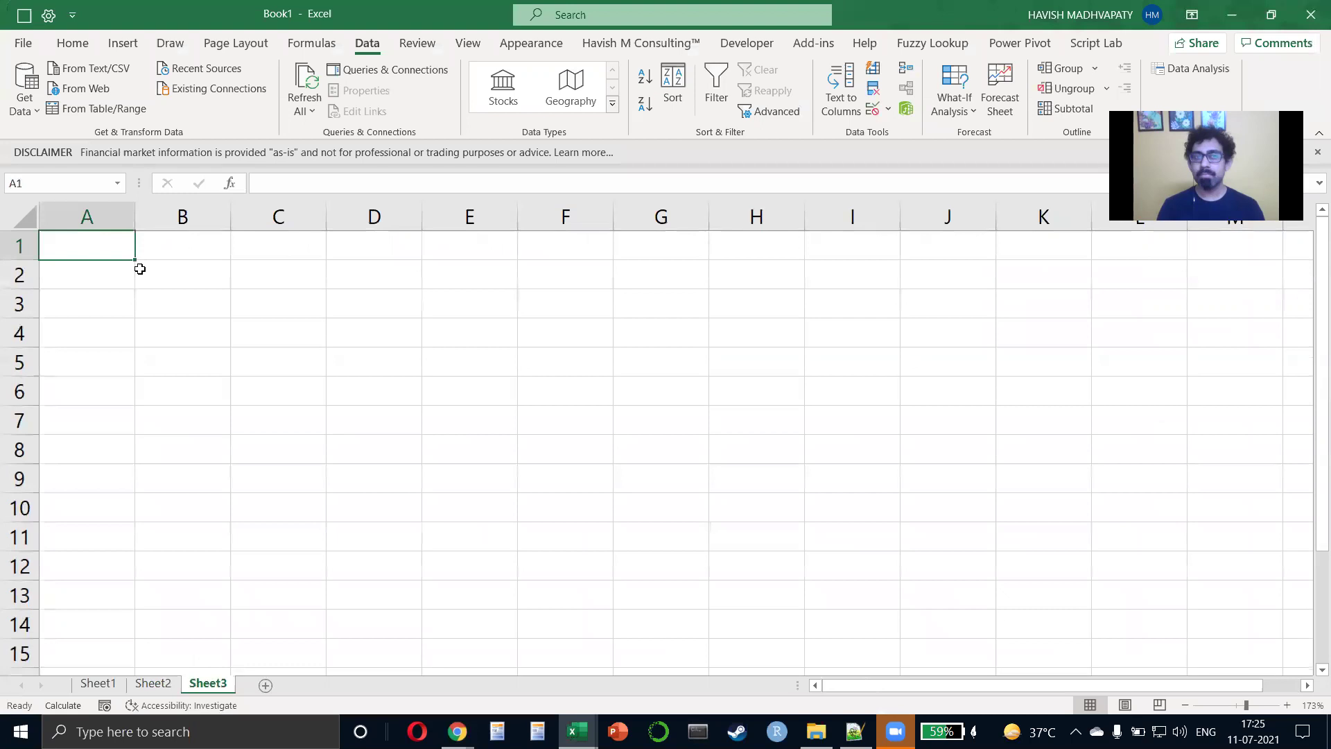
pyautogui.click(139, 268)
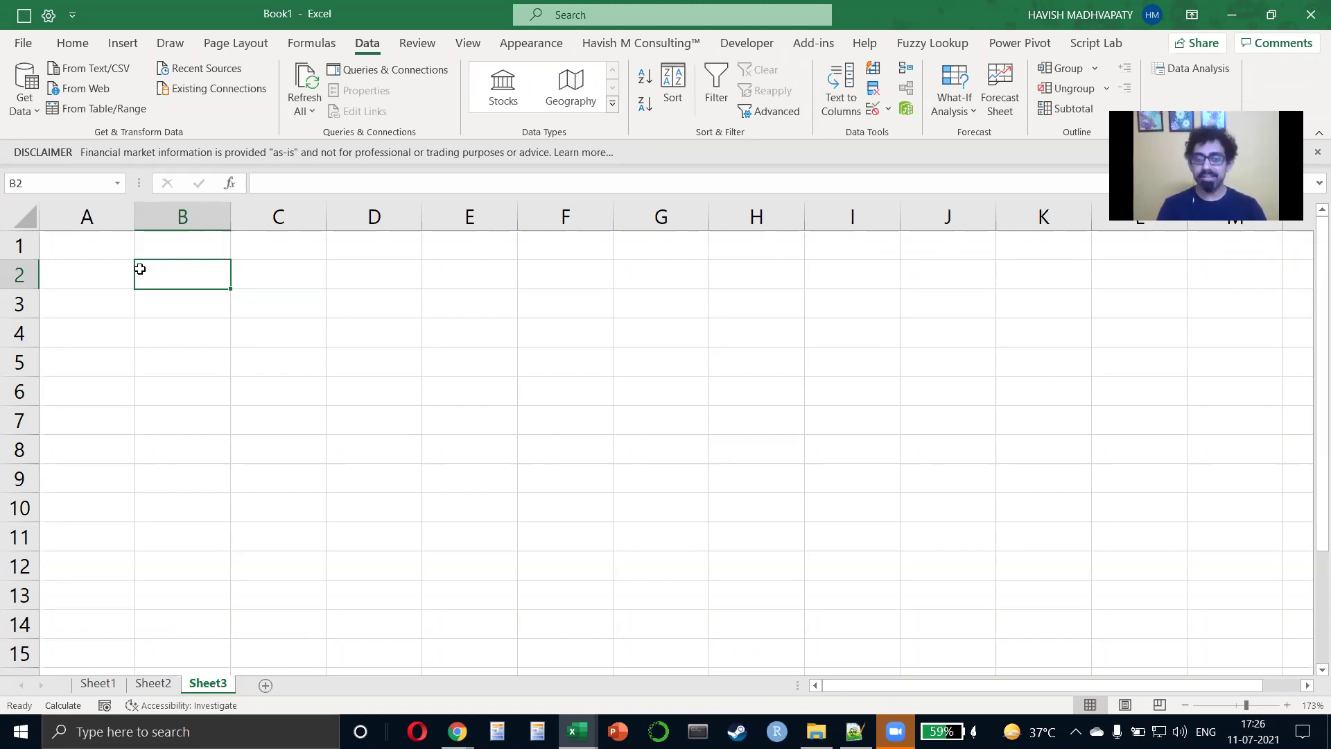
pyautogui.press('capslock')
pyautogui.write('SALES')
pyautogui.press('Return')
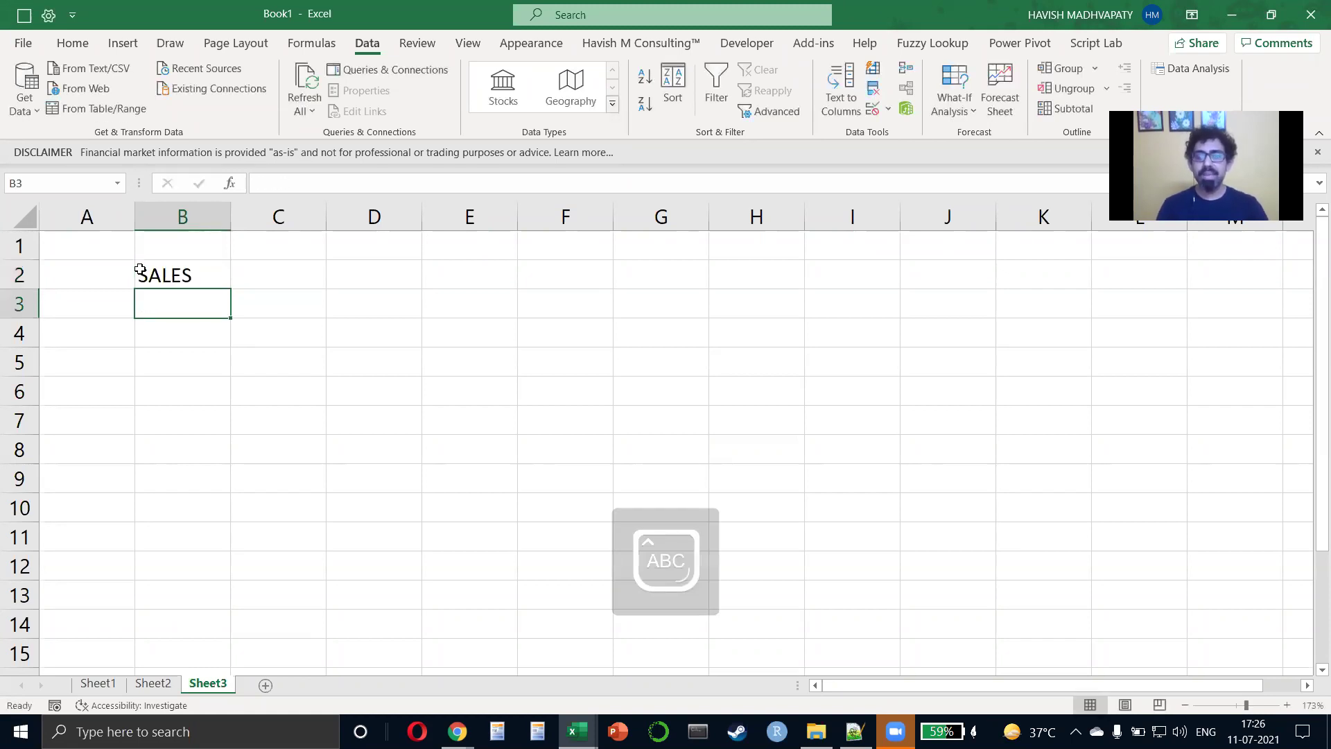
# Enter 346568, 4577967, 456457 and 4564578 in B3:B6, correcting B3 to 346568.
pyautogui.write('2343465685')
pyautogui.press('Return')
pyautogui.write('4577967')
pyautogui.press('Return')
pyautogui.write('456457')
pyautogui.press('Return')
pyautogui.write('45')
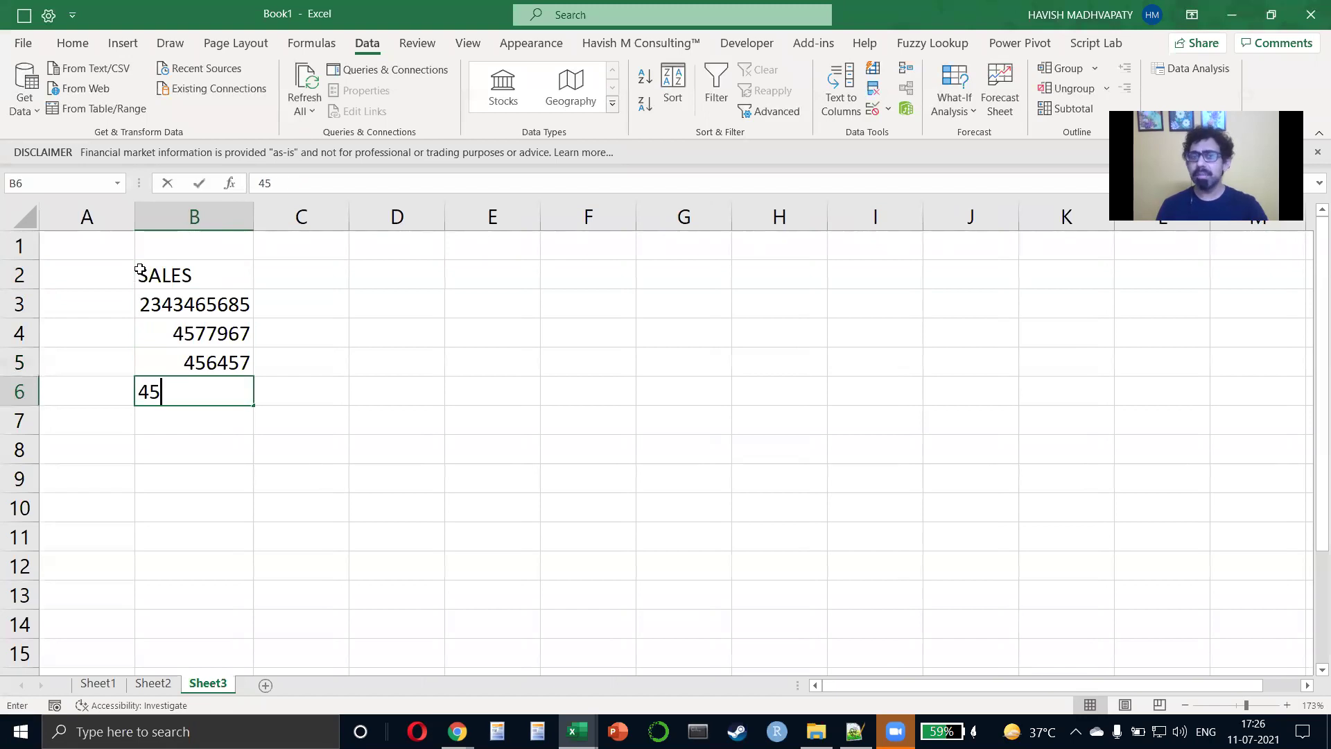
pyautogui.write('64578')
pyautogui.press('Up')
pyautogui.press('Up')
pyautogui.press('Up')
pyautogui.write('346568')
pyautogui.press('Down')
pyautogui.press('Down')
pyautogui.press('Down')
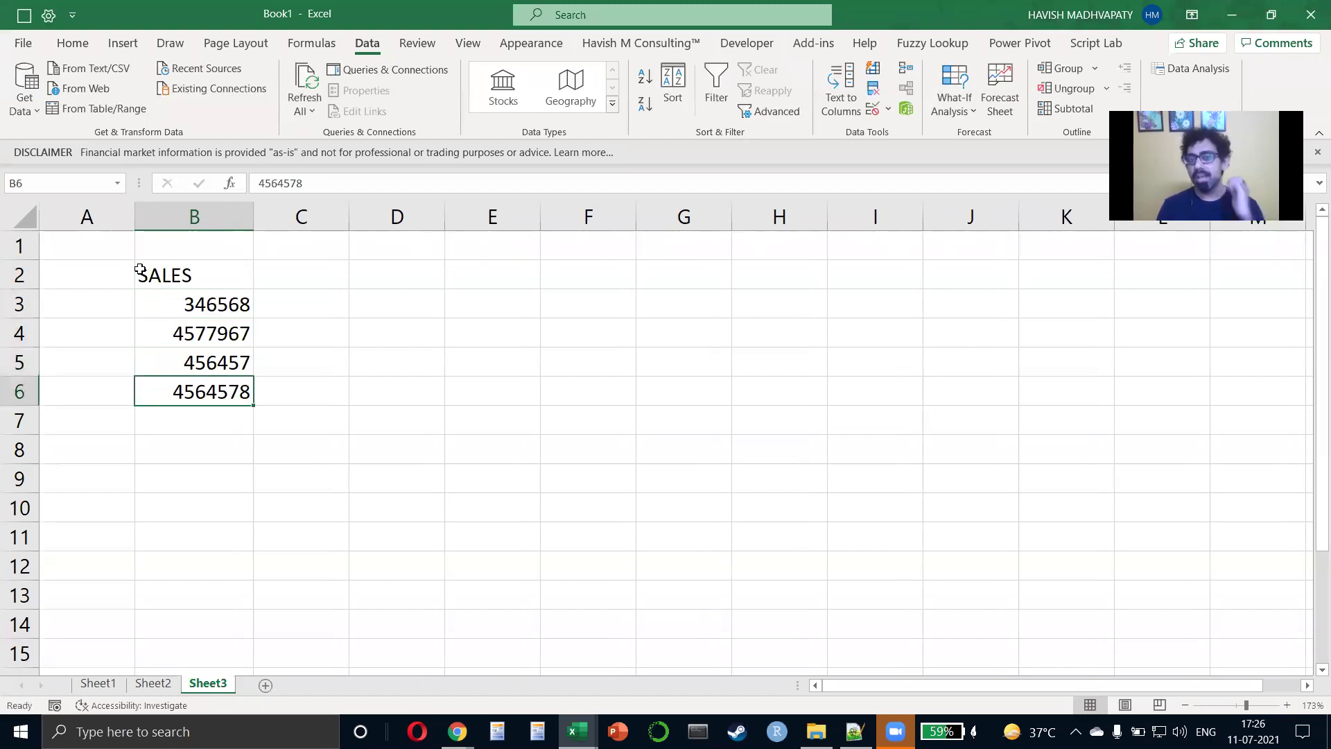
pyautogui.press('Down')
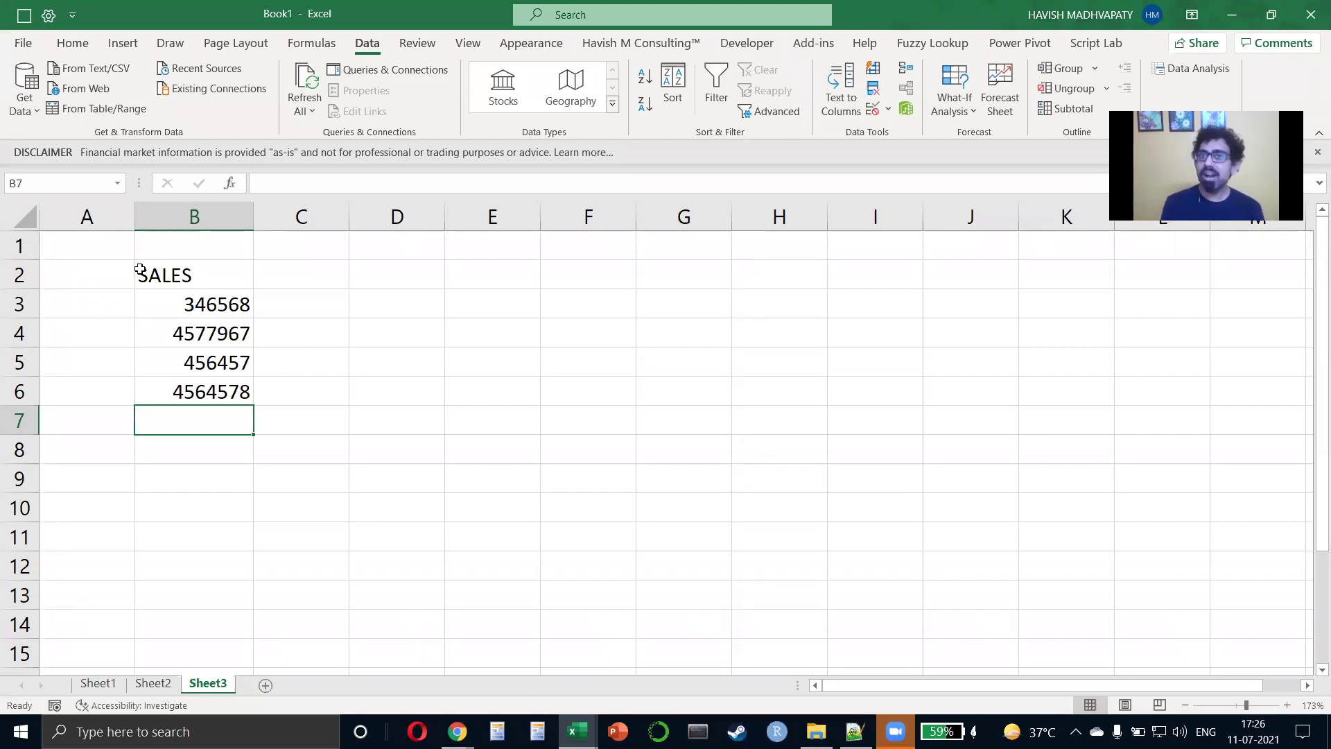
pyautogui.hotkey('ctrl', 'space')
# Centre-align column B and make the SALES header bold.
pyautogui.hotkey('alt', 'h')
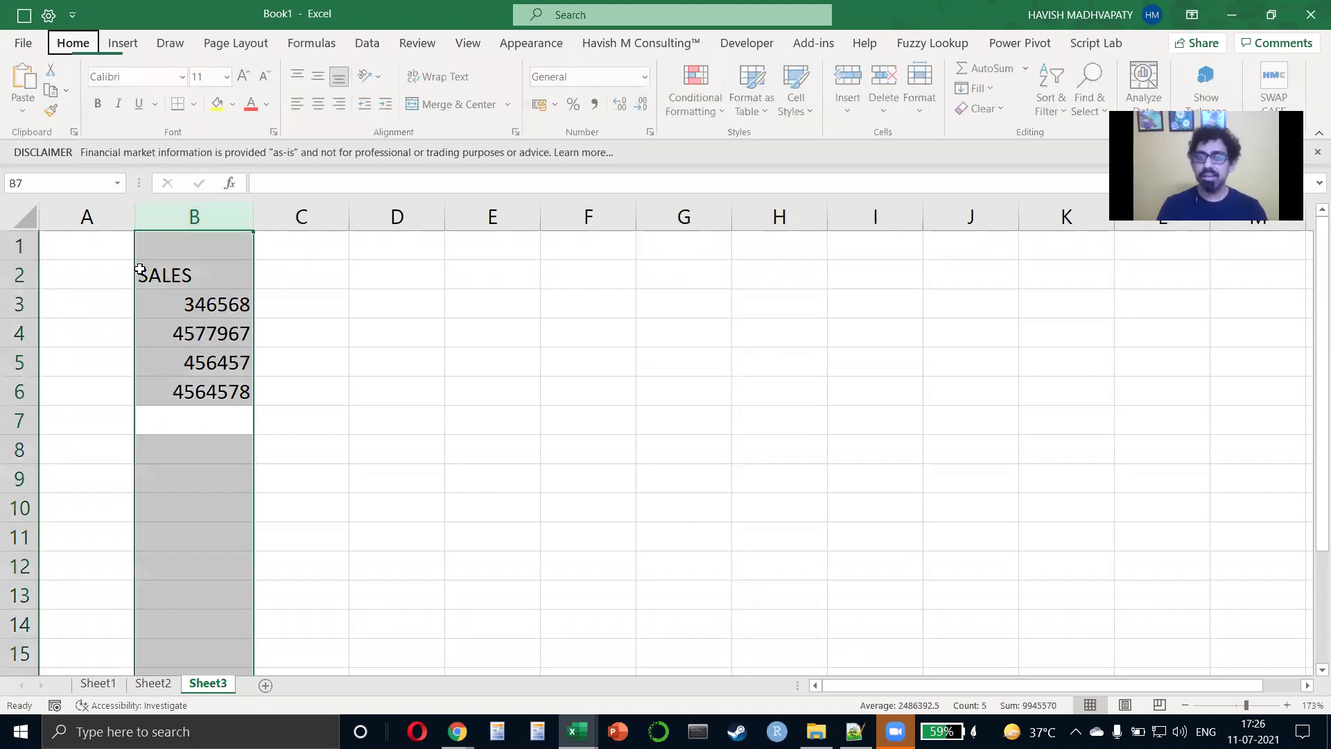
pyautogui.press('a')
pyautogui.press('c')
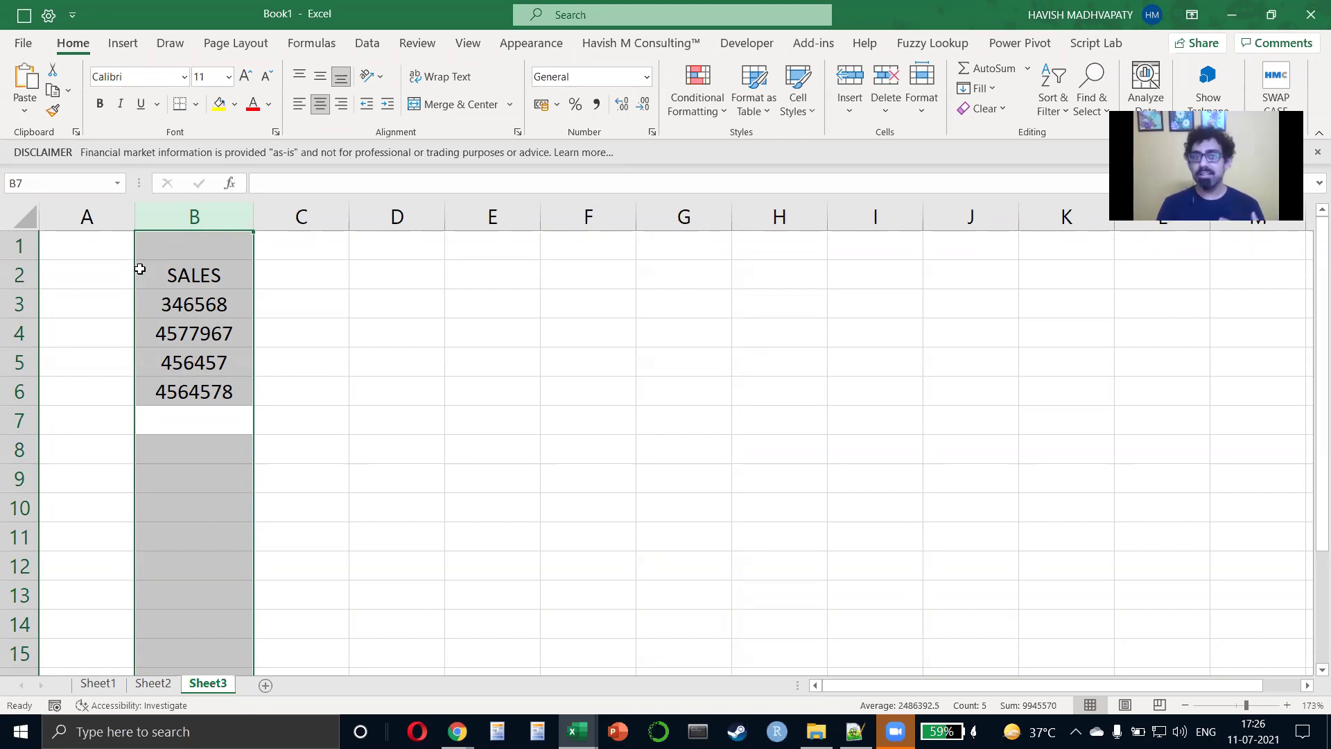
pyautogui.press('Down')
pyautogui.press('Up')
pyautogui.press('Up')
pyautogui.press('Up')
pyautogui.press('Up')
pyautogui.press('Up')
pyautogui.press('Up')
pyautogui.hotkey('ctrl', 'b')
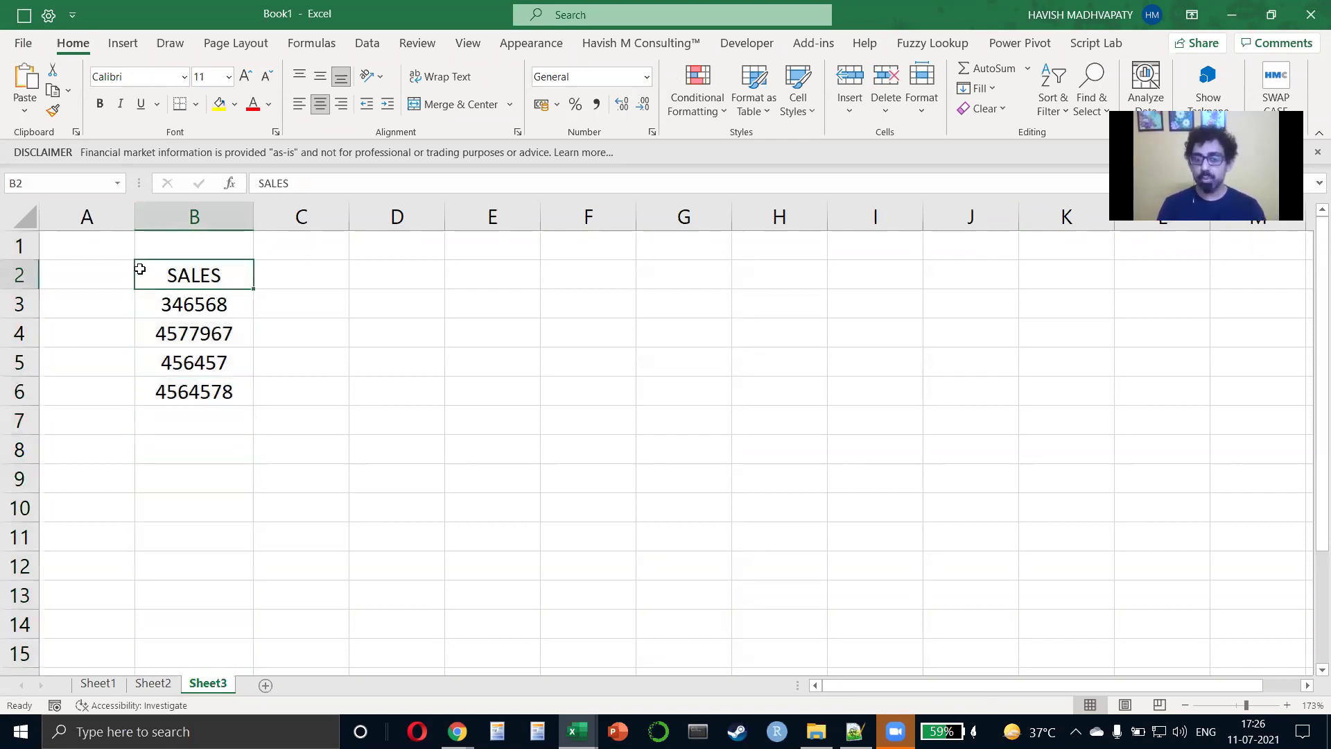
# Start a trial =SUM formula in column C, then cancel it.
pyautogui.press('Down')
pyautogui.press('Right')
pyautogui.write('=')
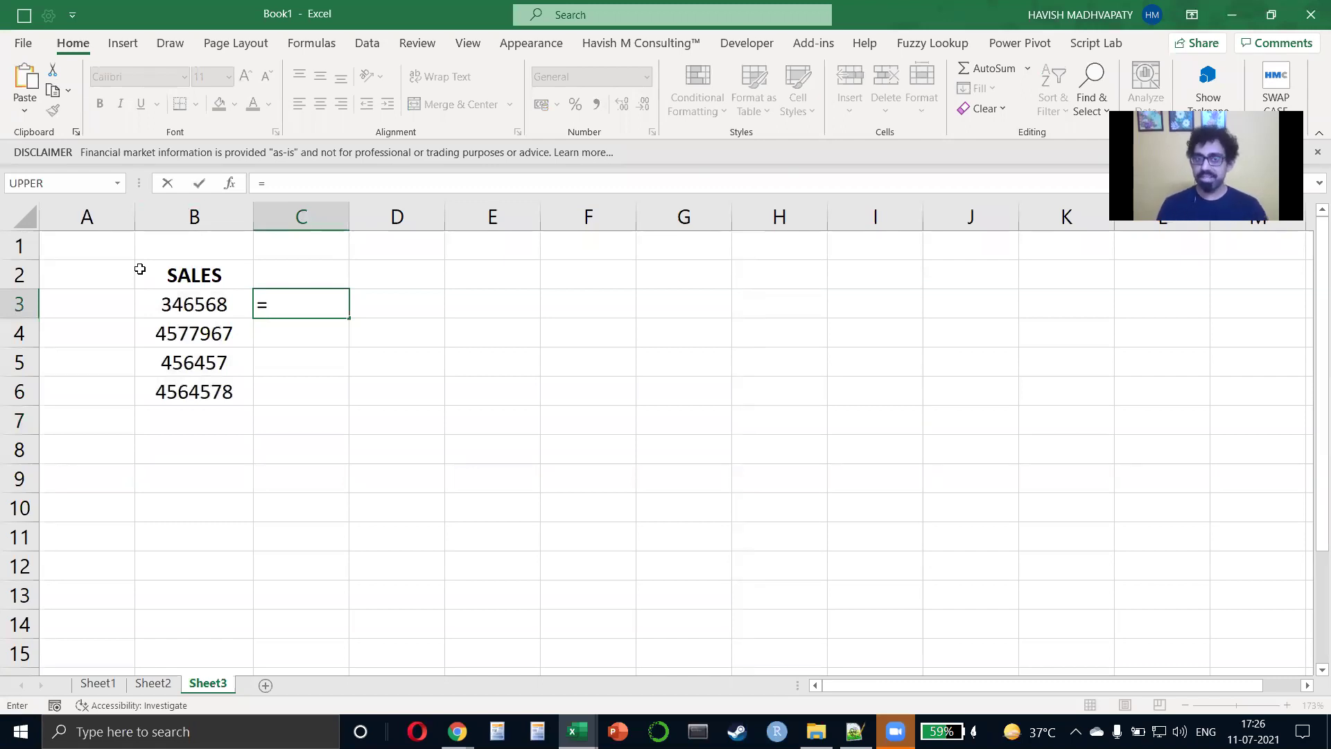
pyautogui.press('Escape')
pyautogui.press('Up')
pyautogui.press('Up')
pyautogui.write('=SUM')
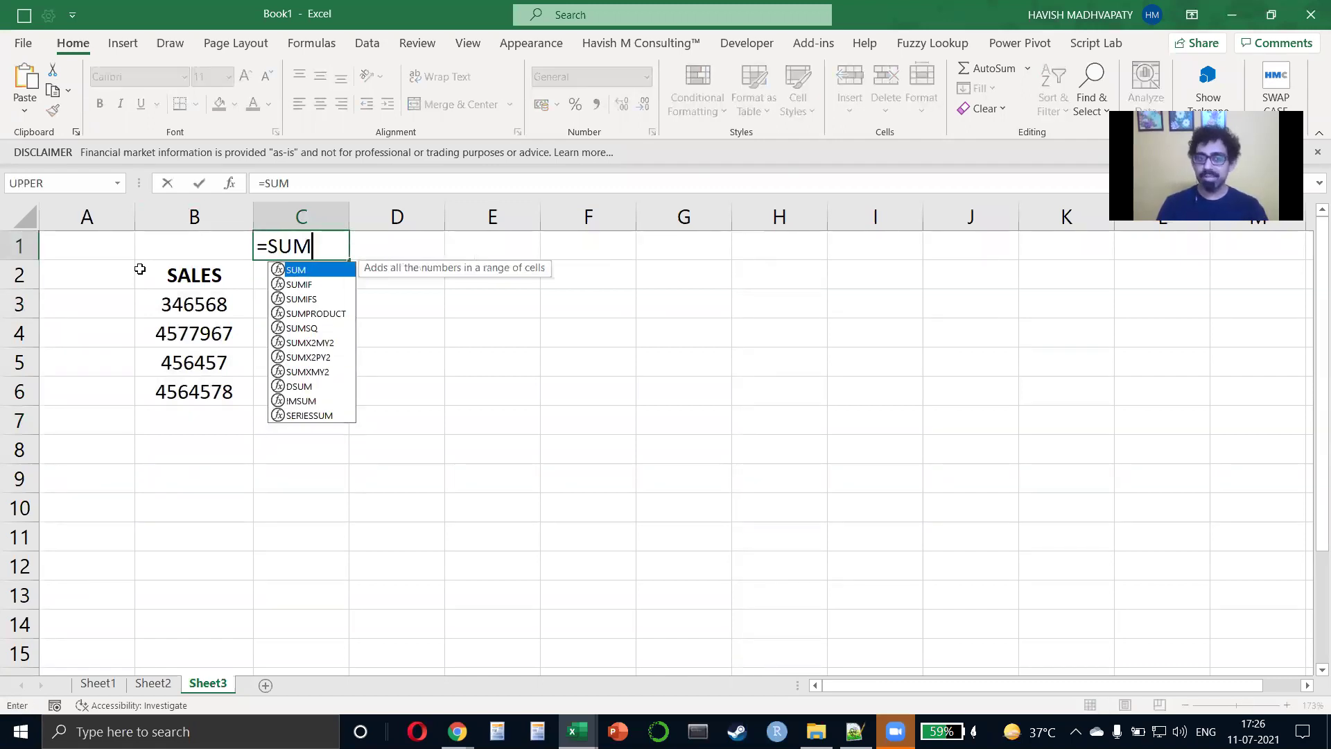
pyautogui.press('Escape')
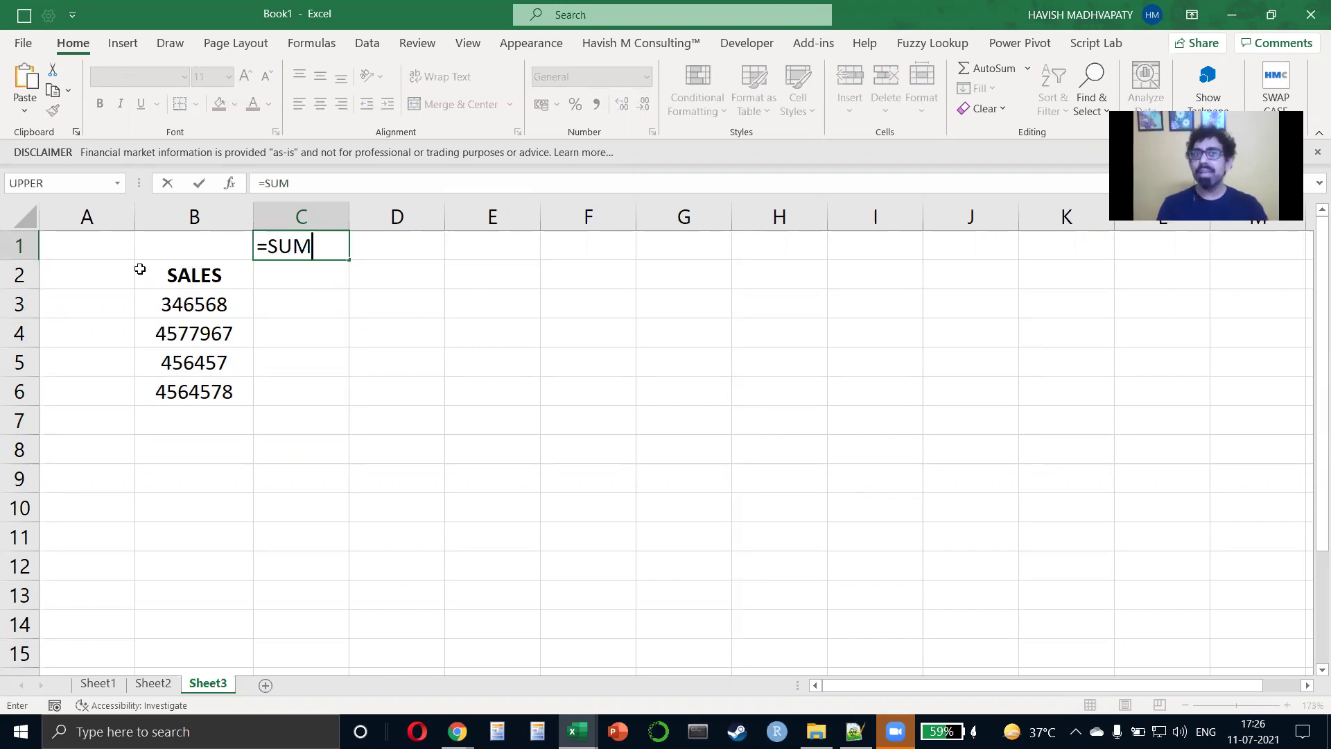
pyautogui.click(311, 43)
pyautogui.press('Escape')
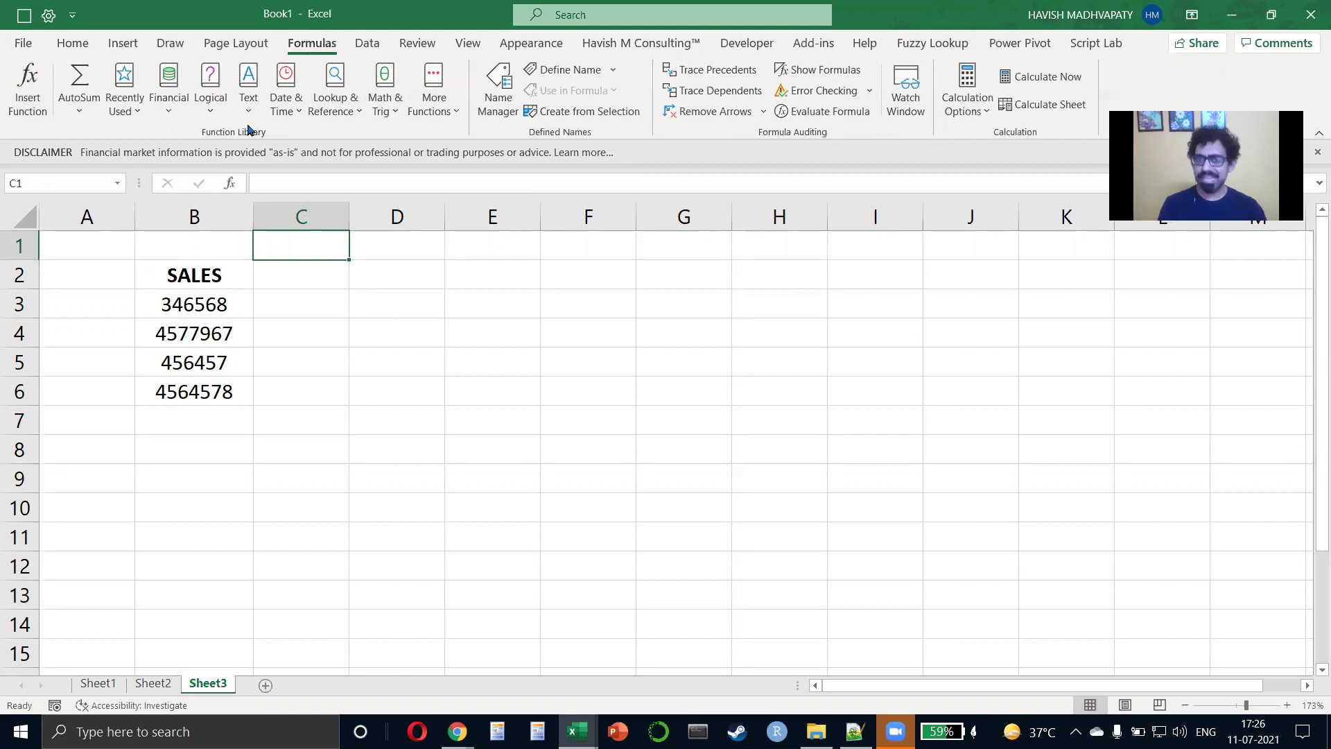
# Browse the Date & Time and Text function lists, then return to column C.
pyautogui.click(286, 104)
pyautogui.click(243, 111)
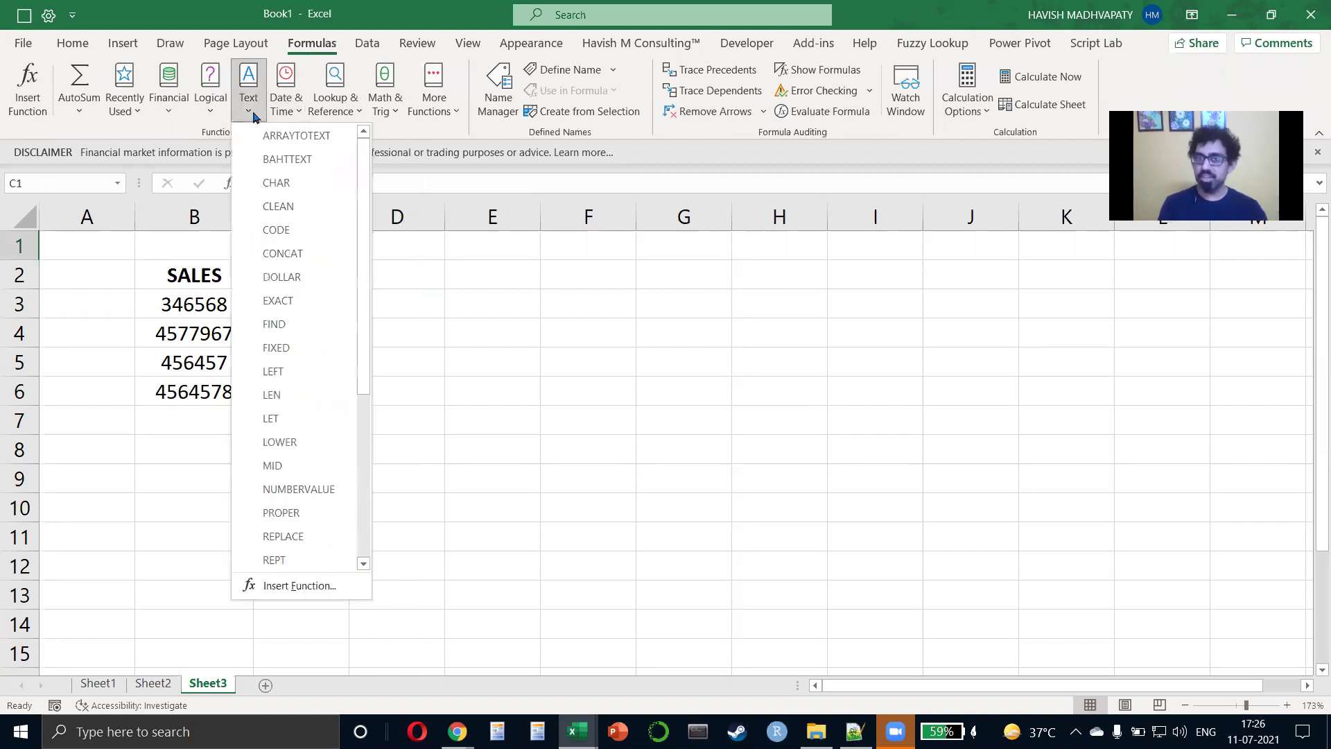
pyautogui.click(231, 115)
pyautogui.click(285, 273)
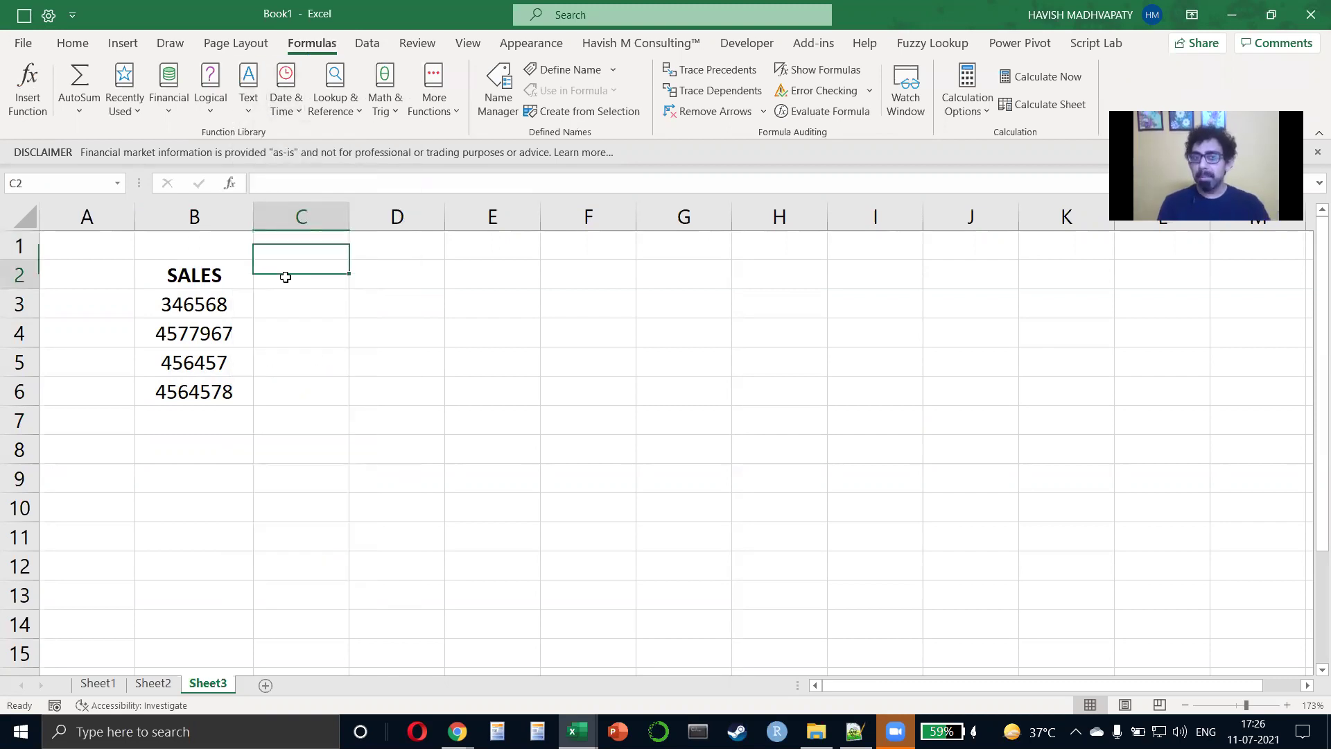
pyautogui.press('Down')
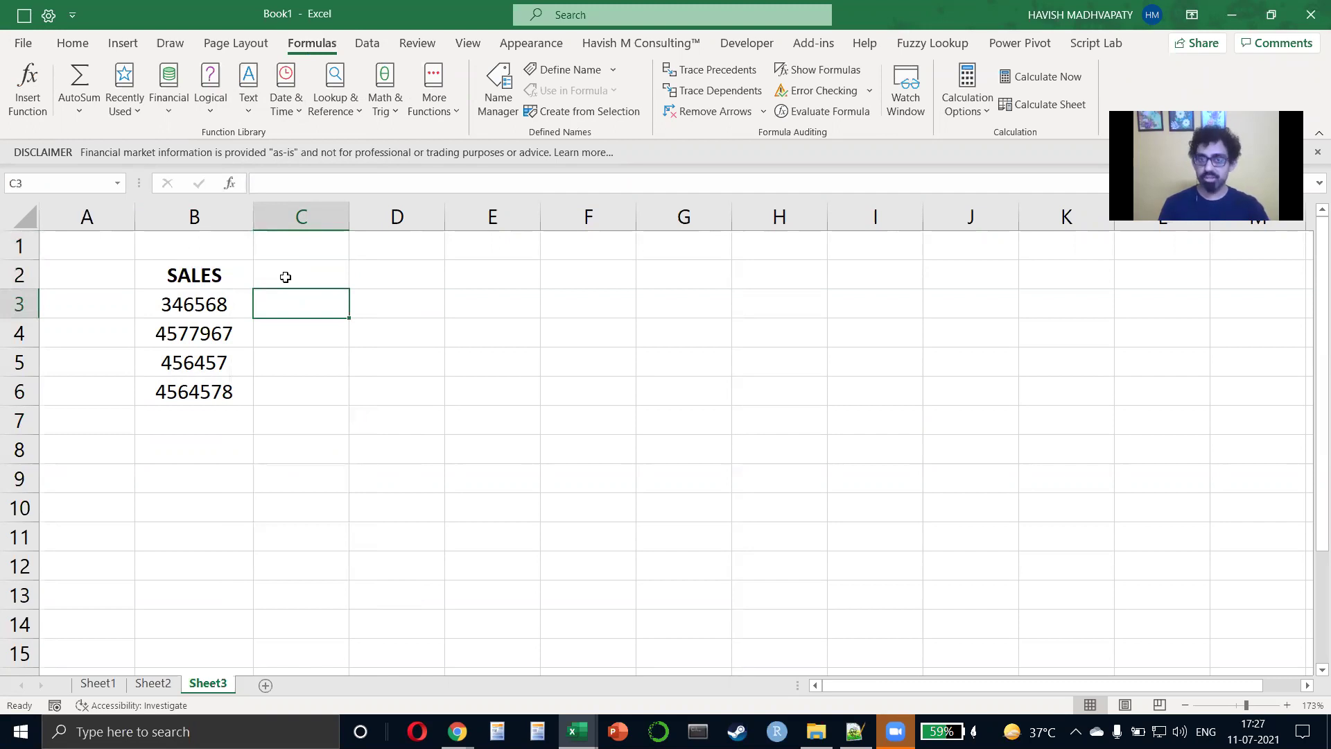
pyautogui.press('Down')
pyautogui.press('Right')
pyautogui.press('Right')
pyautogui.press('Up')
pyautogui.press('Up')
# Enter the label udf in cell D1.
pyautogui.press('Left')
pyautogui.press('Up')
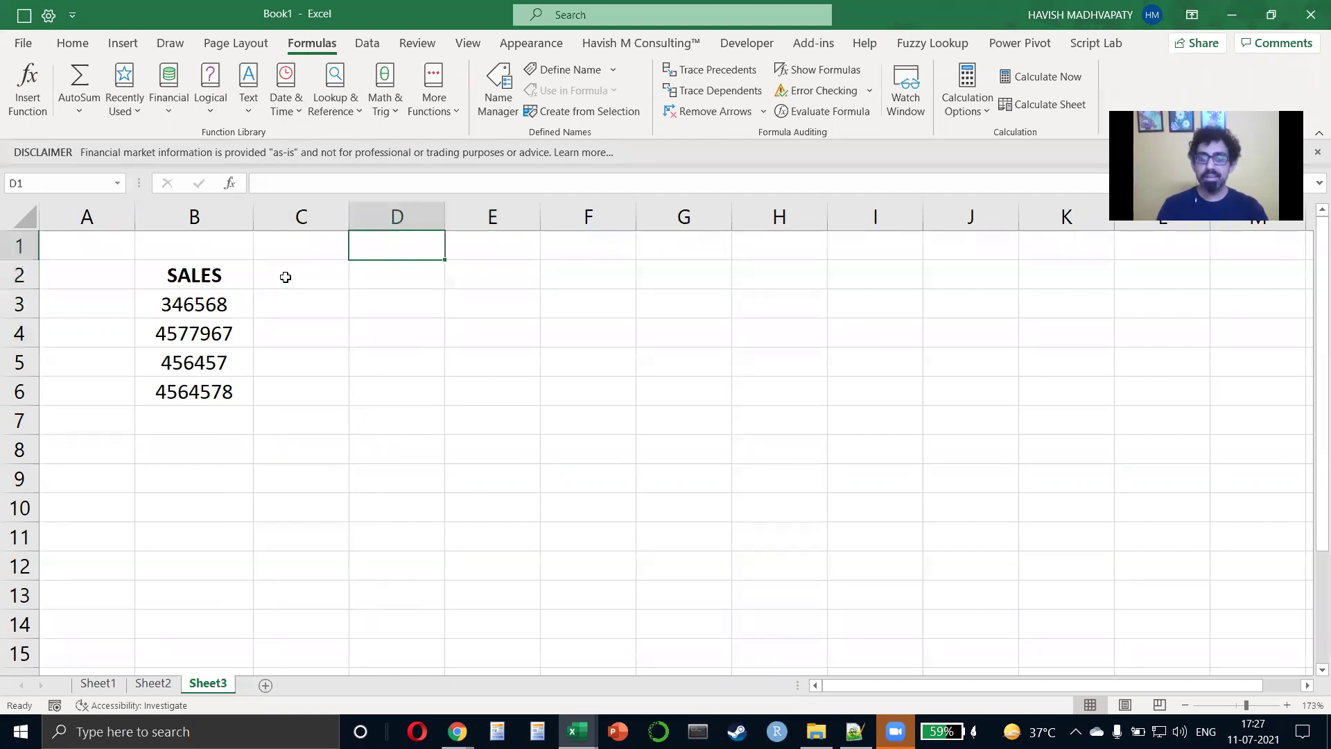
pyautogui.write('udf')
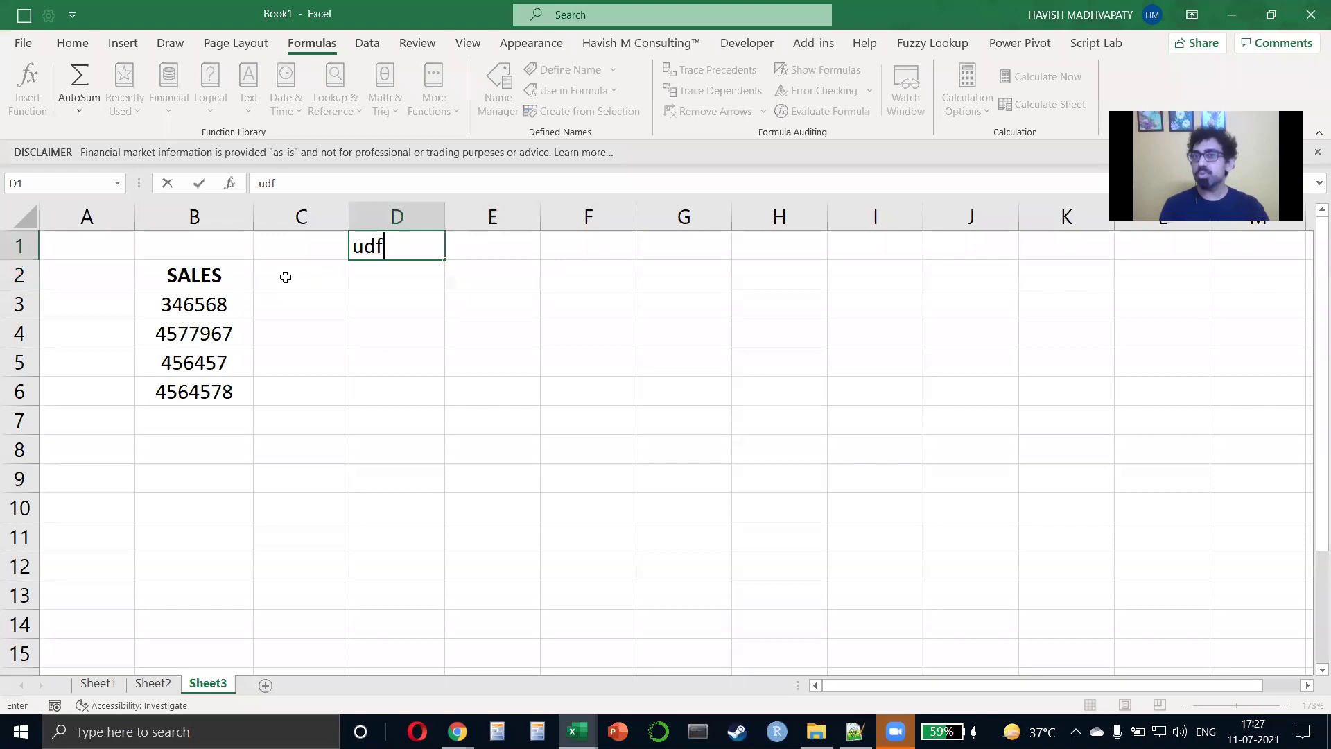
pyautogui.press('Return')
# Enter =HMC_TEXT_CONVERT_TO_INR(B3) in C3 to spell the sales amount in rupees.
pyautogui.press('Left')
pyautogui.press('Down')
pyautogui.write('=')
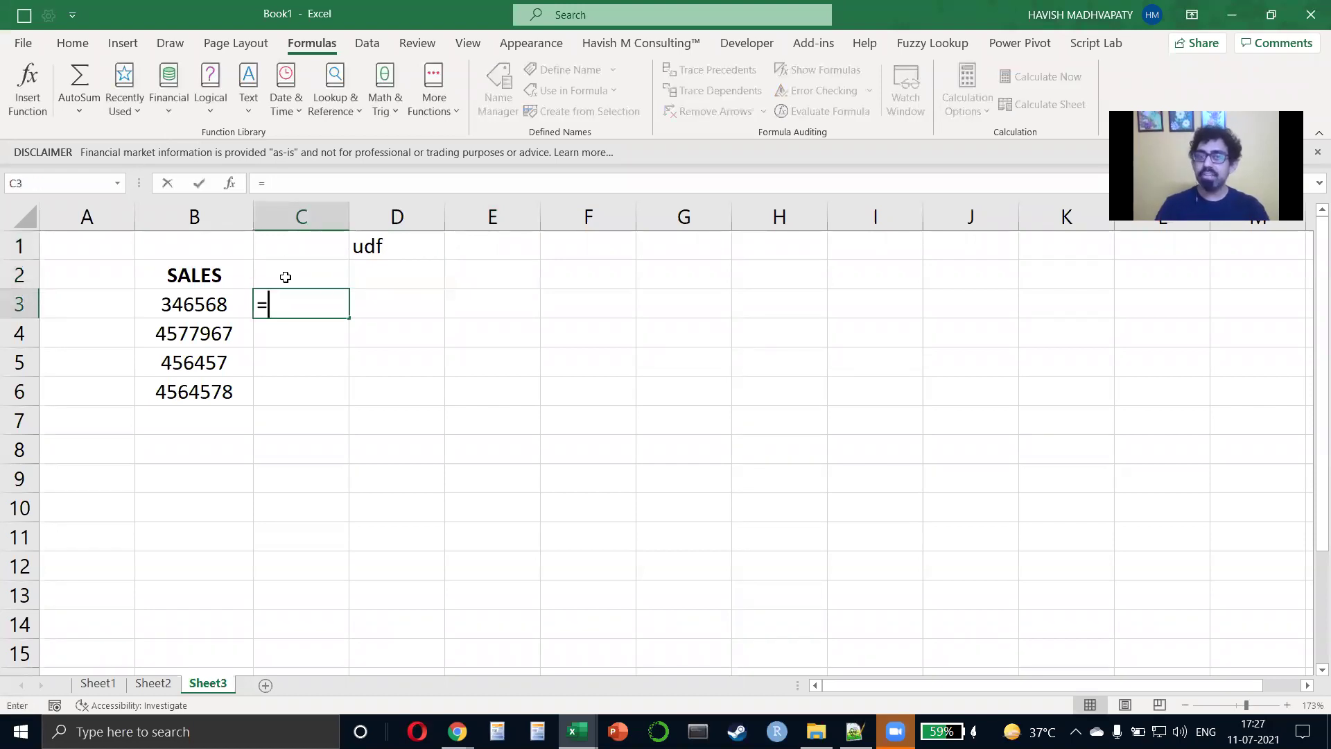
pyautogui.write('CONV')
pyautogui.press('Down')
pyautogui.press('Down')
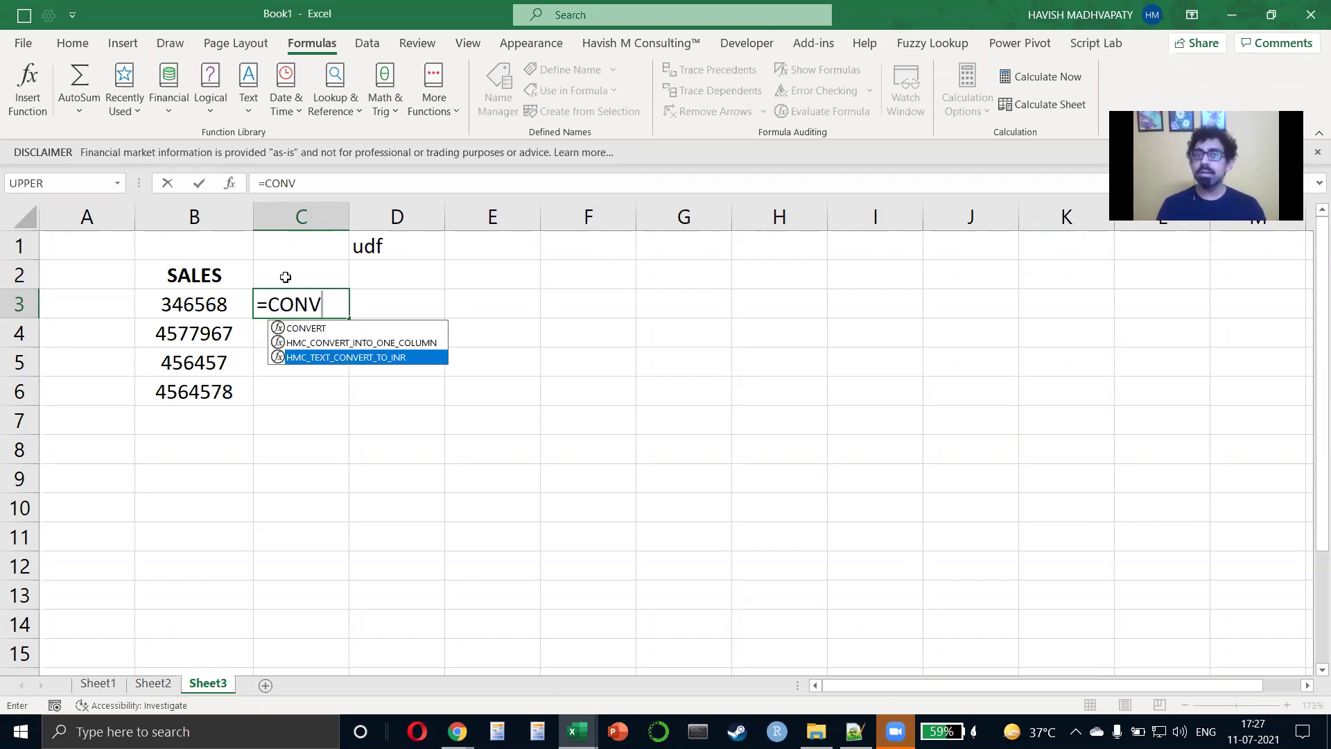
pyautogui.press('Tab')
pyautogui.press('Left')
pyautogui.write(')')
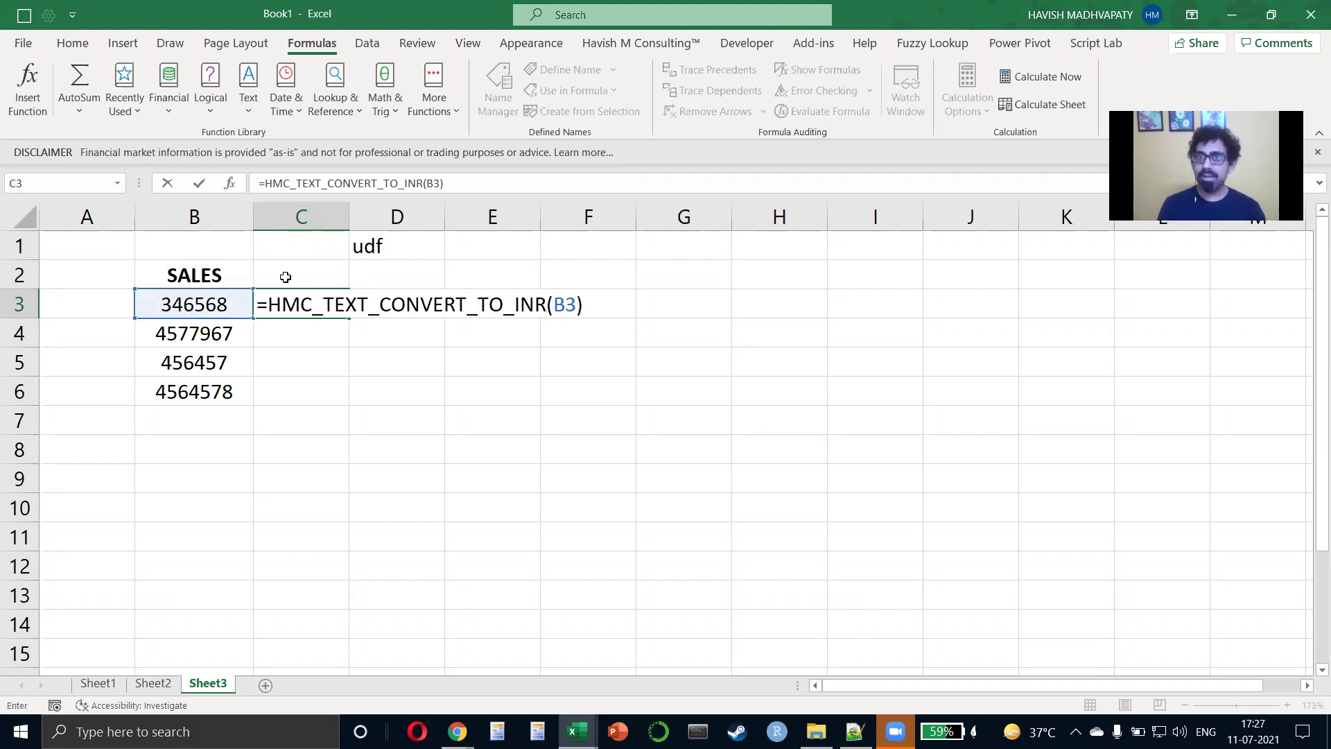
pyautogui.press('Return')
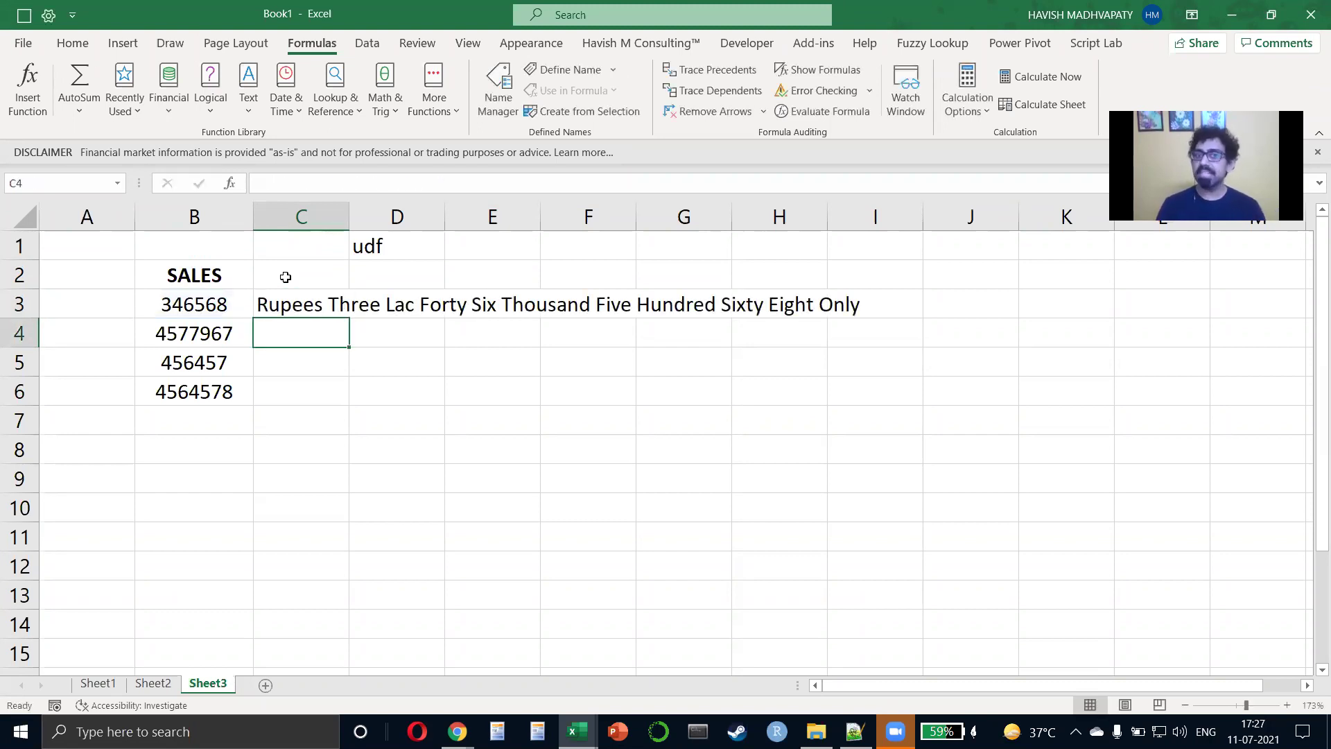
# Fill the C3 formula down to C4:C6 and inspect C3's formula.
pyautogui.press('Up')
pyautogui.hotkey('shift', 'Down')
pyautogui.hotkey('shift', 'Down')
pyautogui.hotkey('shift', 'Down')
pyautogui.hotkey('ctrl', 'd')
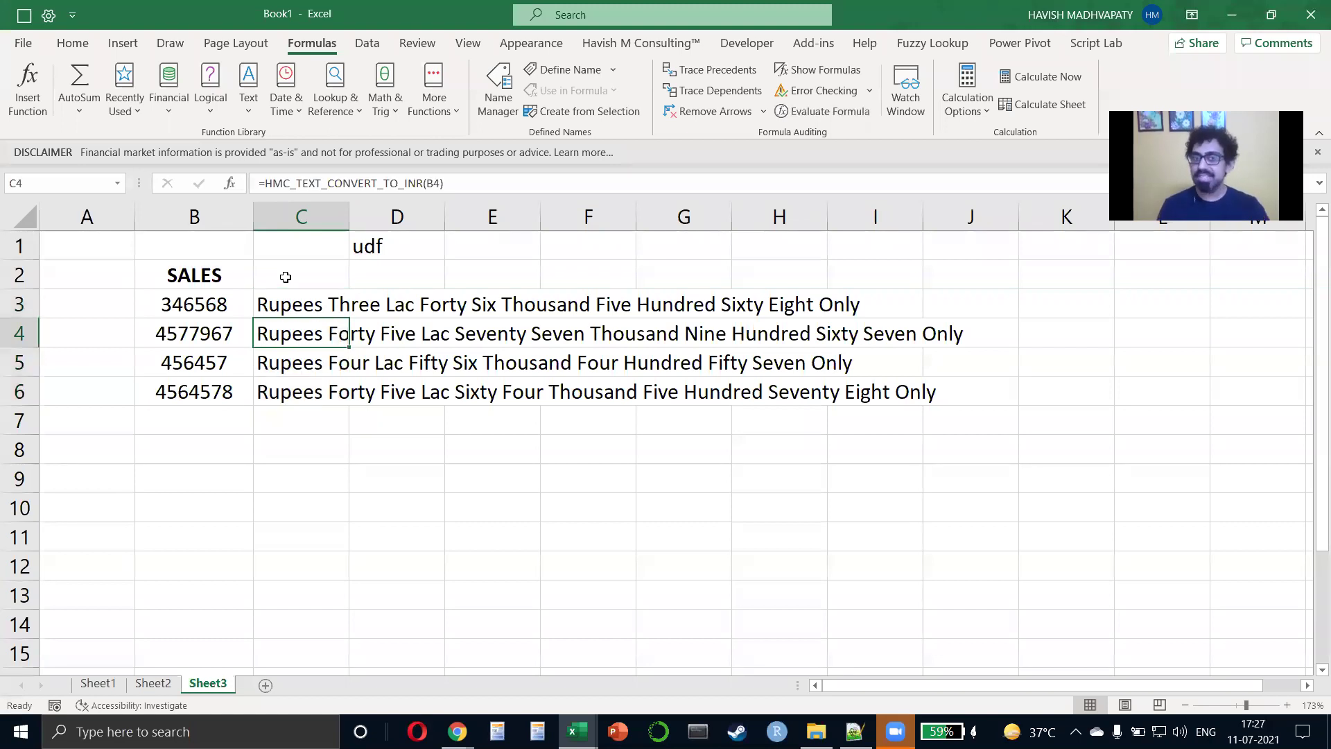
pyautogui.press('F2')
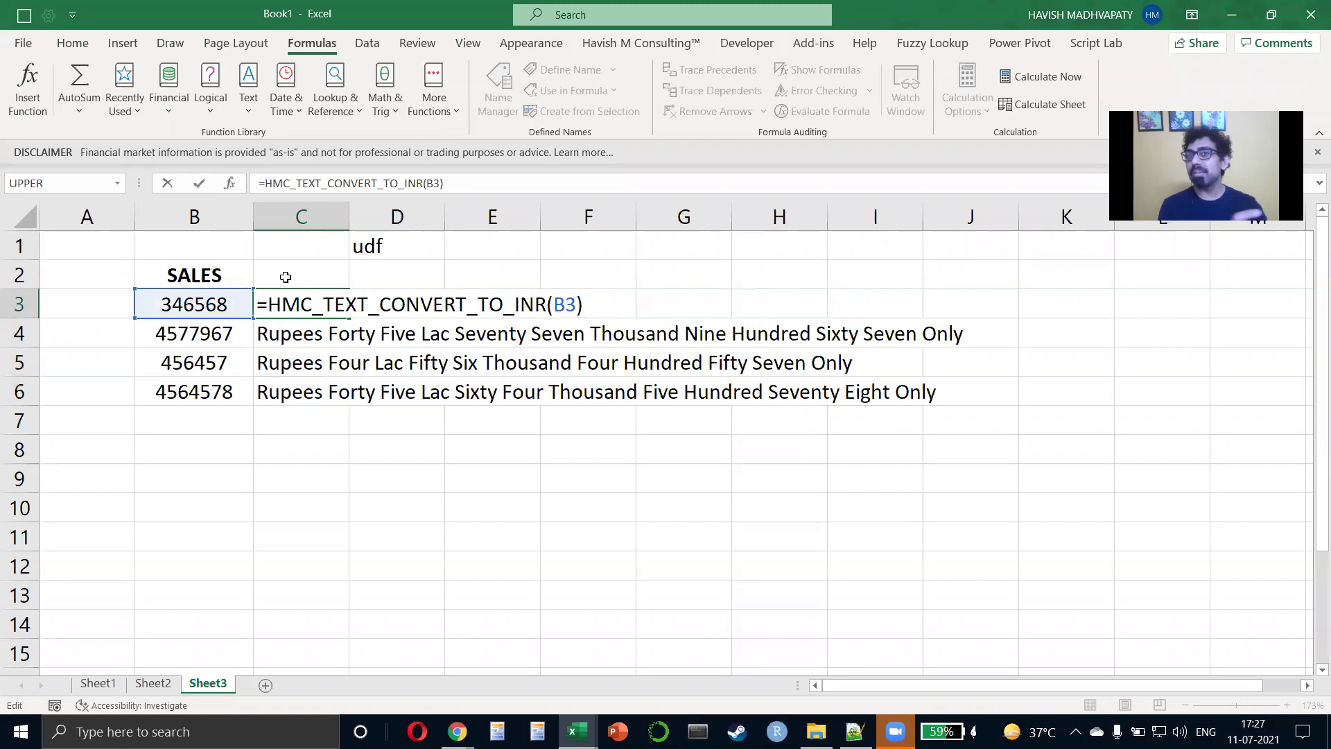
pyautogui.press('Escape')
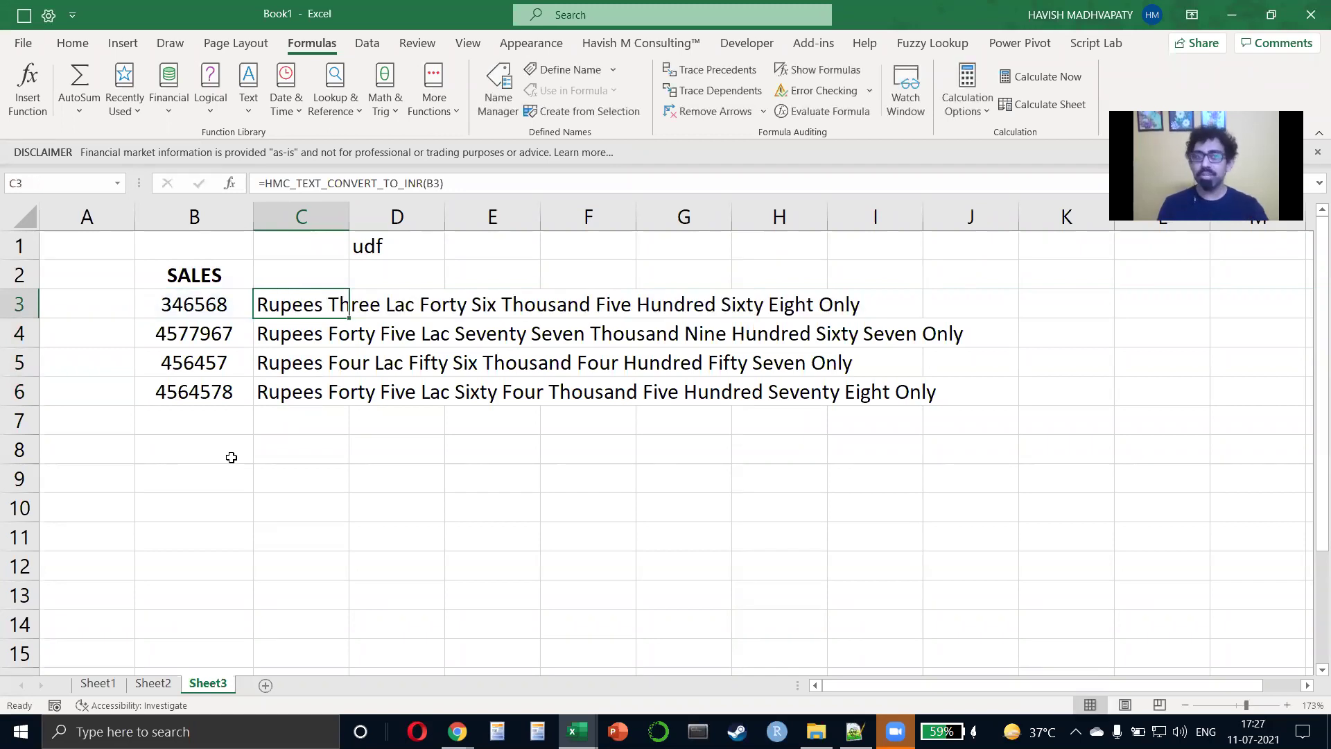
pyautogui.click(217, 511)
pyautogui.scroll(-3, 217, 511)
# Browse the HMC functions in a trial formula in B16, then cancel it.
pyautogui.click(218, 381)
pyautogui.write('=HMC')
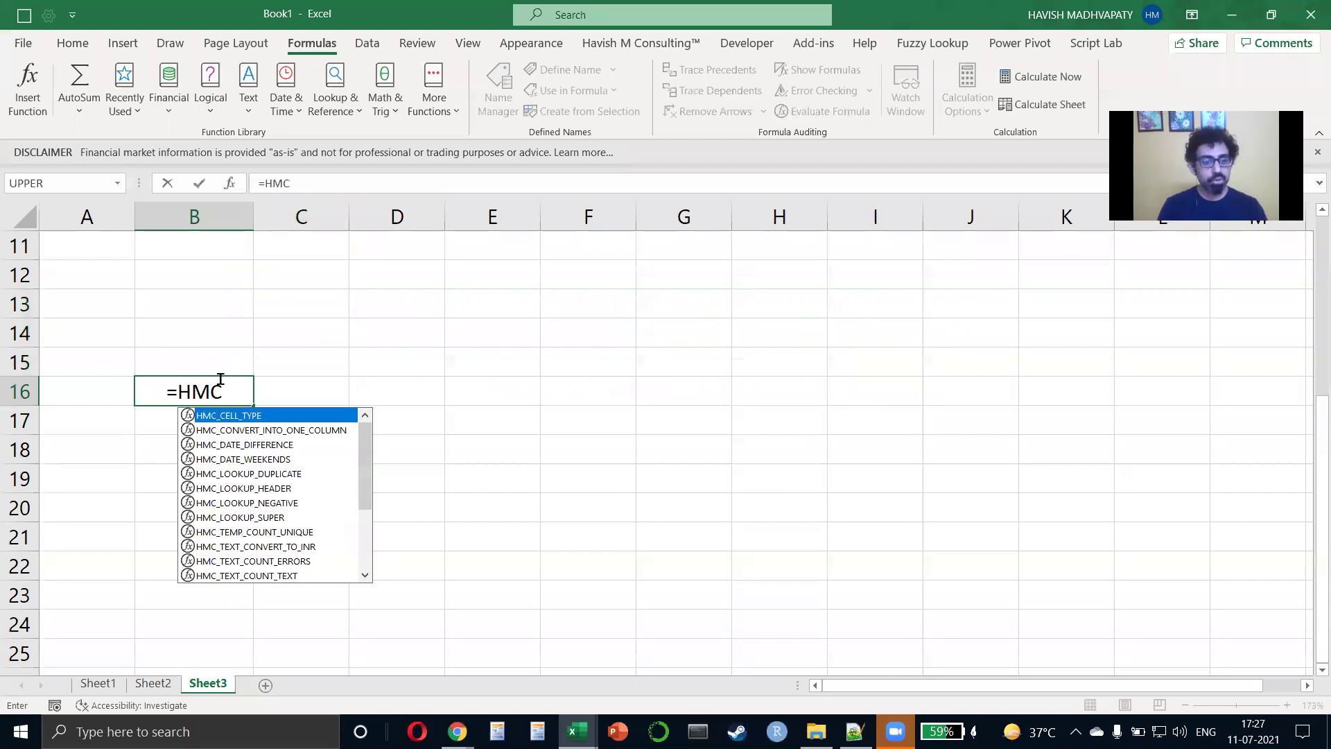
pyautogui.press('Down')
pyautogui.press('Down')
pyautogui.press('Down')
pyautogui.press('Down')
pyautogui.press('Down')
pyautogui.press('Down')
pyautogui.press('Down')
pyautogui.press('Down')
pyautogui.press('Down')
pyautogui.press('Down')
pyautogui.press('Down')
pyautogui.press('Down')
pyautogui.press('Down')
pyautogui.press('Down')
pyautogui.press('Down')
pyautogui.press('Down')
pyautogui.press('Down')
pyautogui.press('Down')
pyautogui.press('Down')
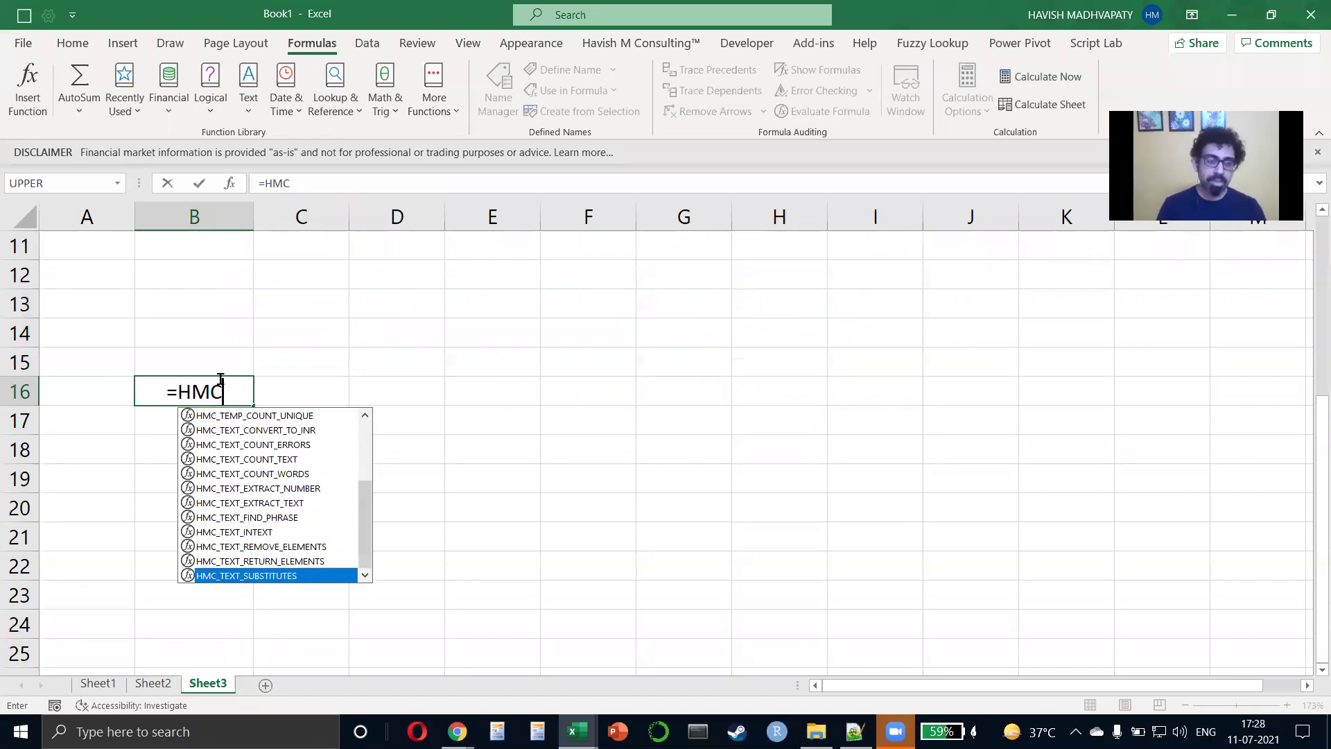
pyautogui.press('Up')
pyautogui.press('Up')
pyautogui.press('Up')
pyautogui.press('Up')
pyautogui.press('Up')
pyautogui.press('Up')
pyautogui.press('Up')
pyautogui.press('Up')
pyautogui.press('Up')
pyautogui.press('Up')
pyautogui.press('Up')
pyautogui.press('Up')
pyautogui.press('Up')
pyautogui.press('Up')
pyautogui.press('Up')
pyautogui.press('Up')
pyautogui.press('Up')
pyautogui.press('Up')
pyautogui.press('Up')
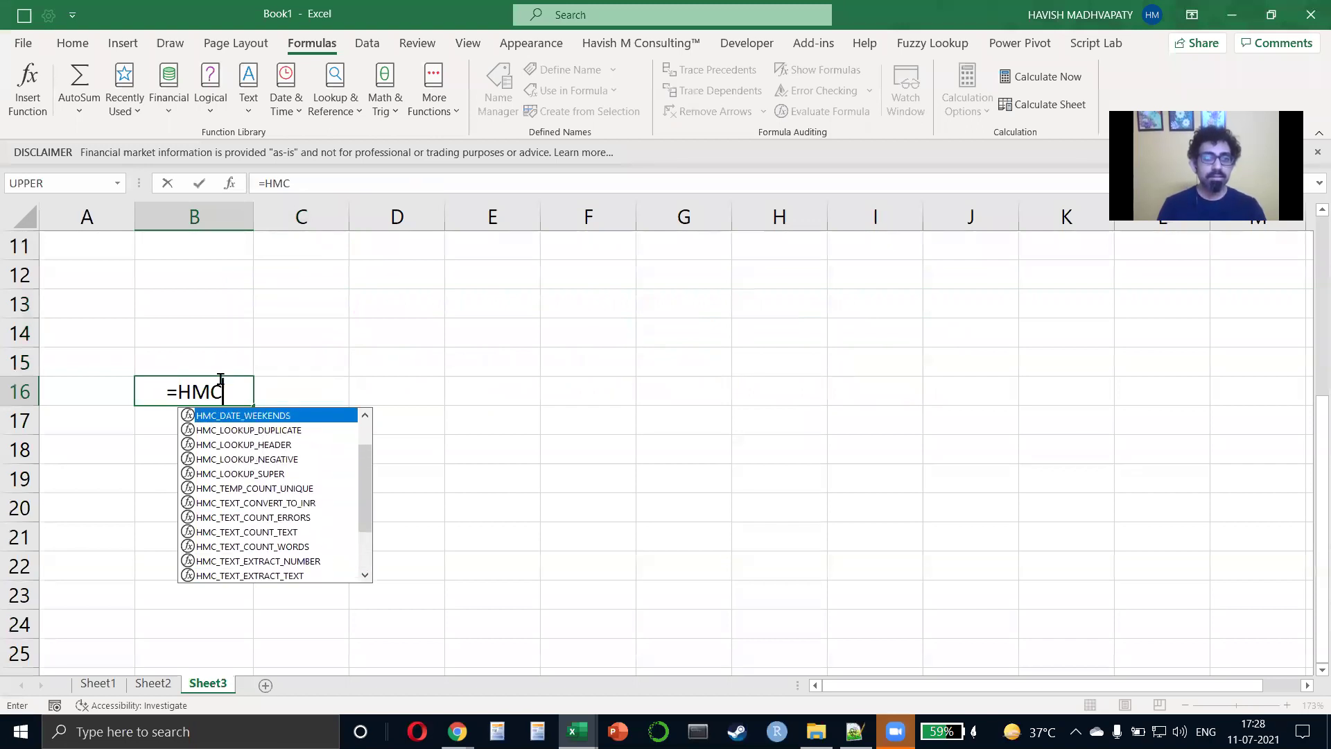
pyautogui.press('Escape')
pyautogui.press('Escape')
pyautogui.press('Up')
pyautogui.press('Up')
pyautogui.press('Up')
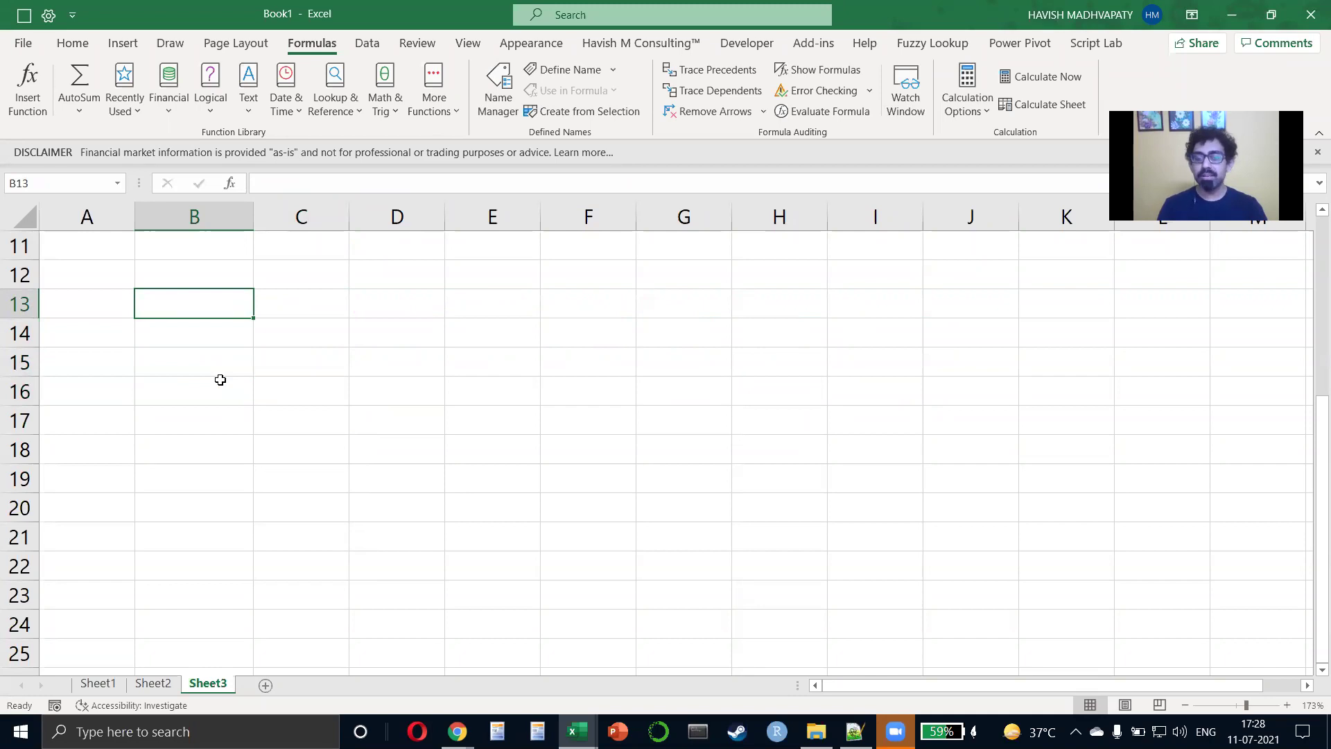
# Enter the NAMES header with letters B, B, A, A, C, C, D, D, A below it.
pyautogui.write('NAMES')
pyautogui.press('Return')
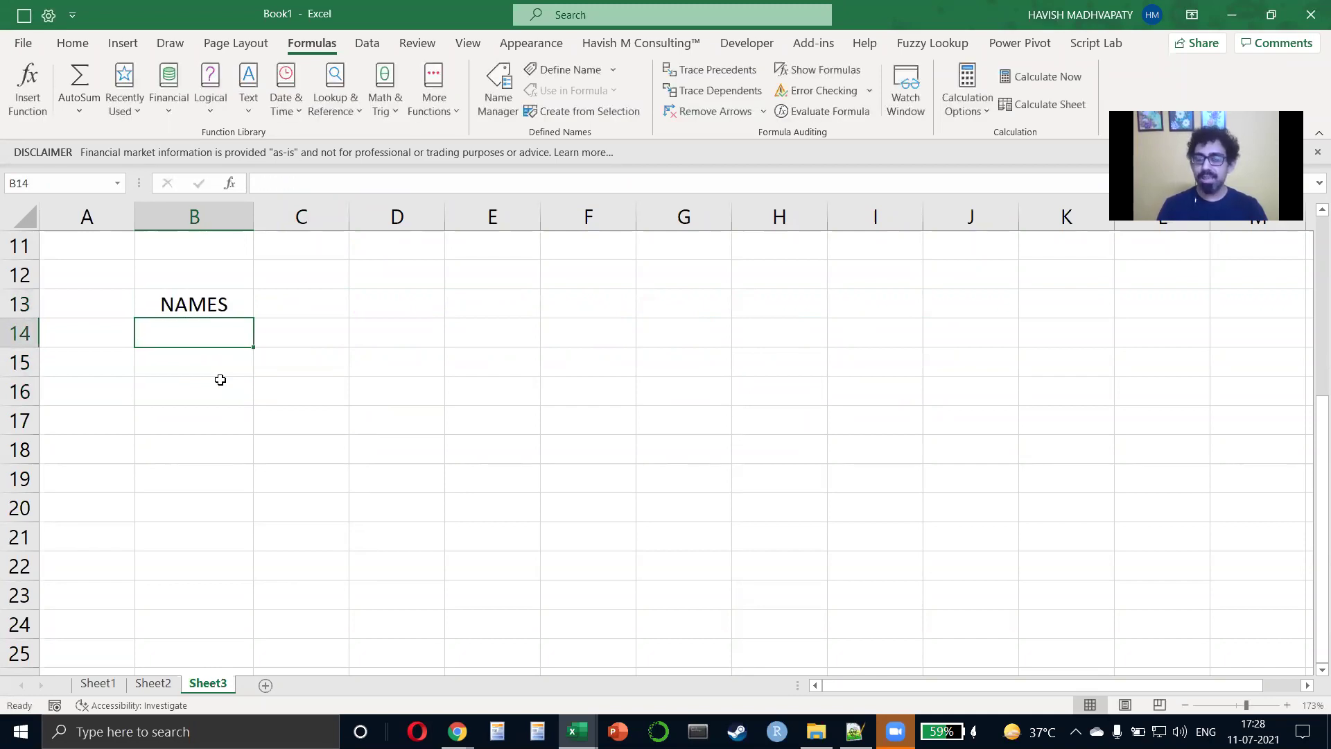
pyautogui.write('B B A A C C')
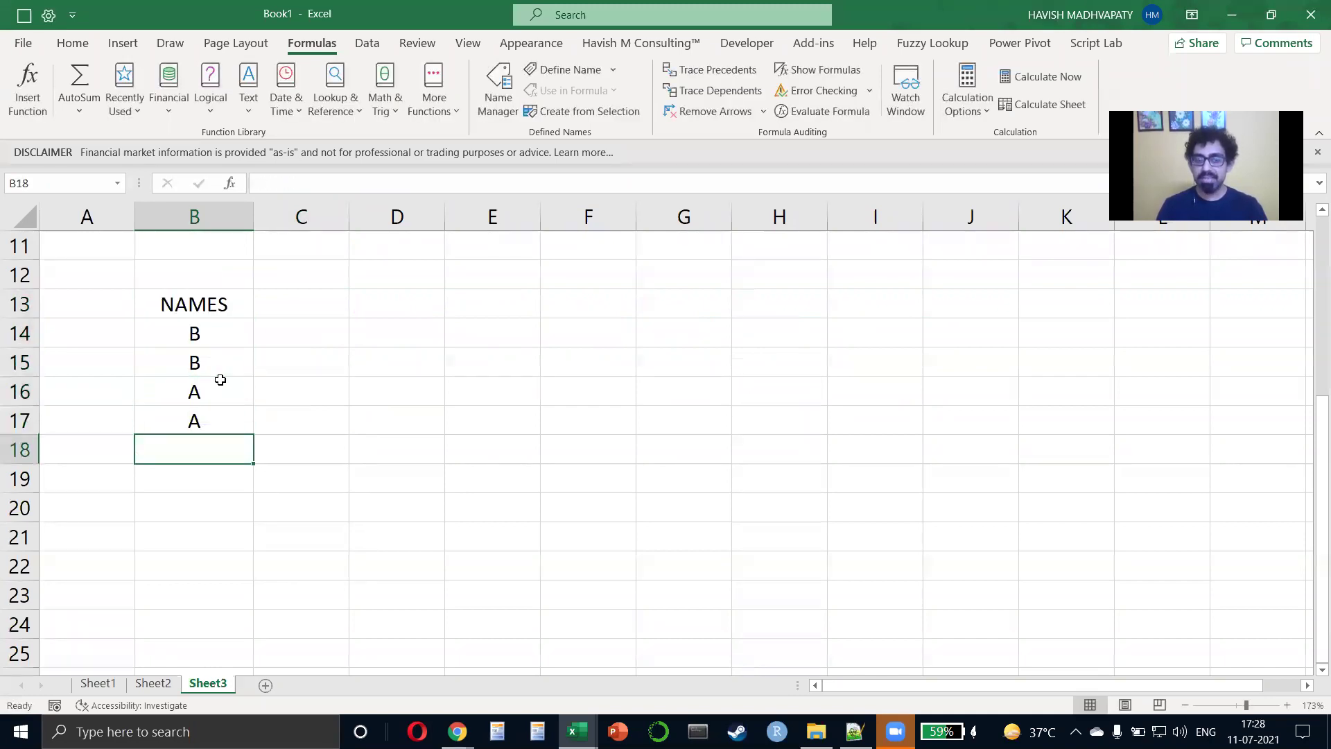
pyautogui.press('Return')
pyautogui.write('D')
pyautogui.press('Return')
pyautogui.write('D')
pyautogui.press('Return')
pyautogui.write('A')
pyautogui.press('Up')
pyautogui.press('Right')
pyautogui.press('Left')
pyautogui.hotkey('ctrl', 'Up')
# Enter =HMC_TEMP_COUNT_UNIQUE(B14:B22) in D13 to count the unique names.
pyautogui.press('Right')
pyautogui.press('Right')
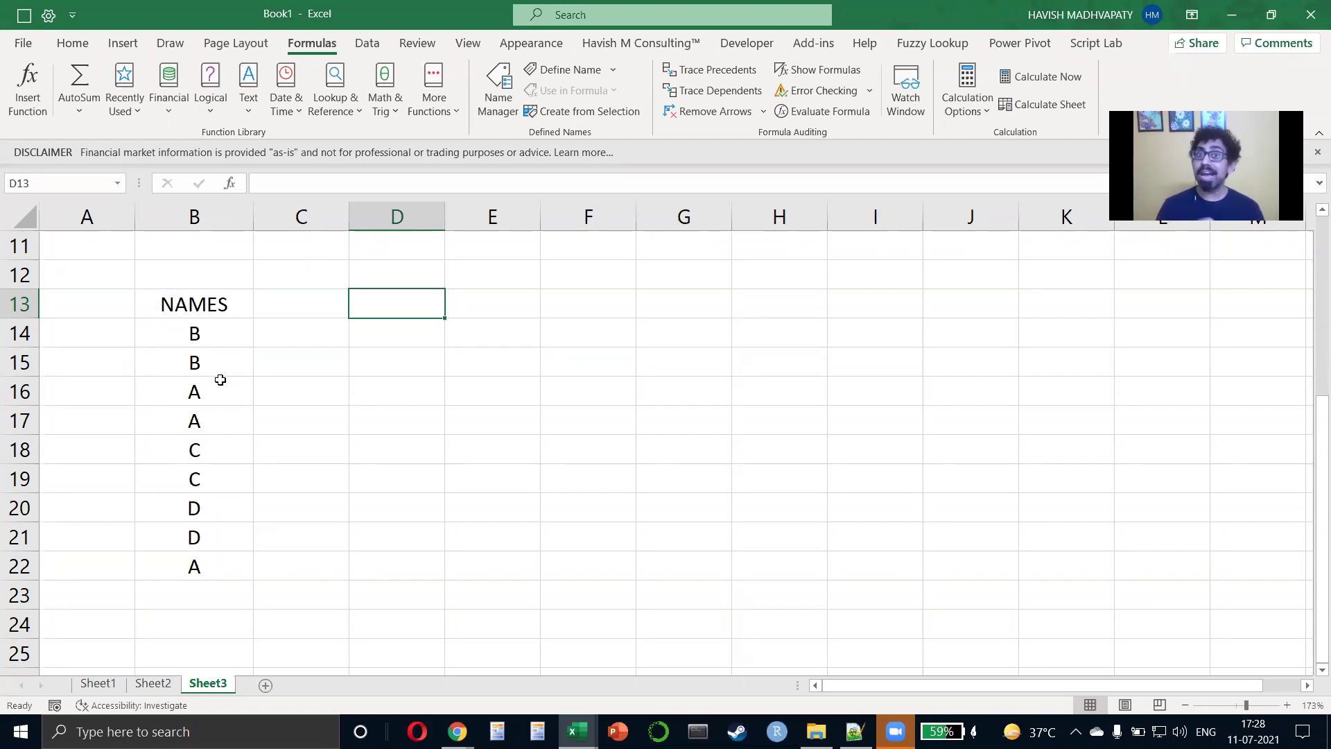
pyautogui.write('=COUNT')
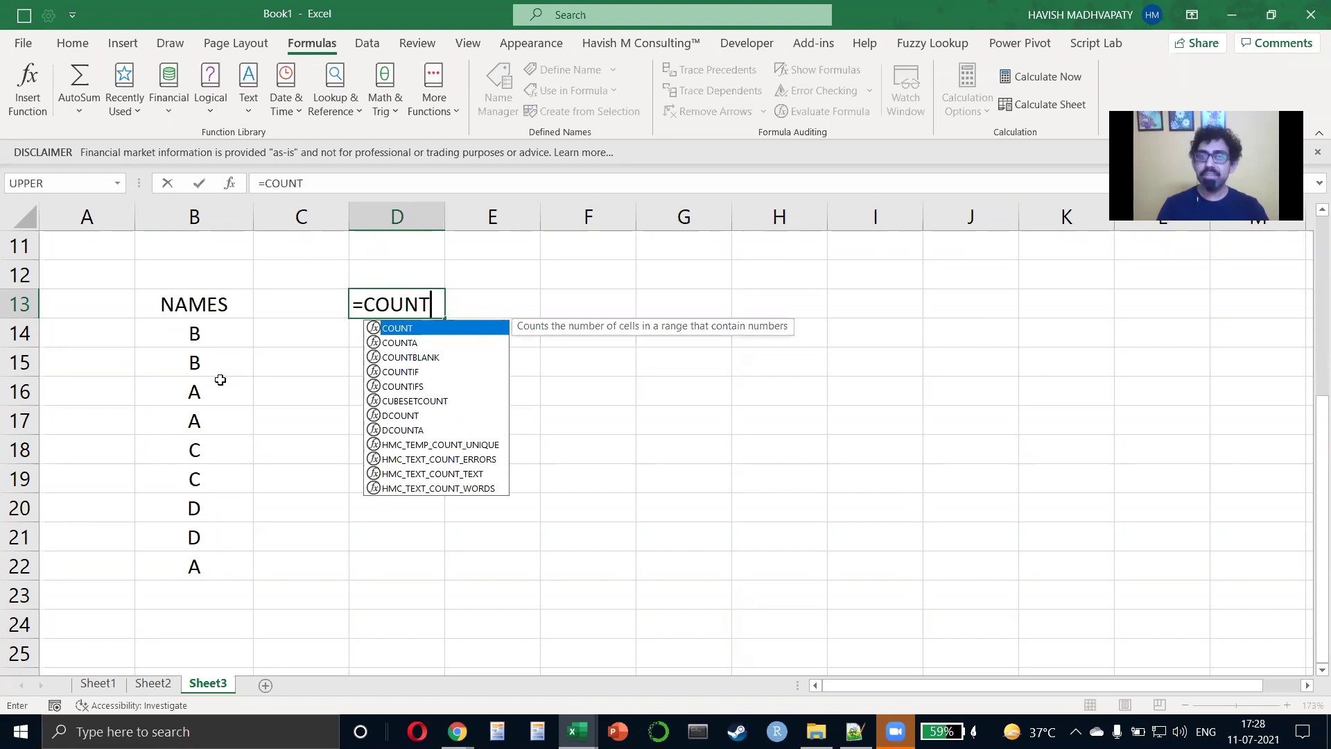
pyautogui.press('BackSpace')
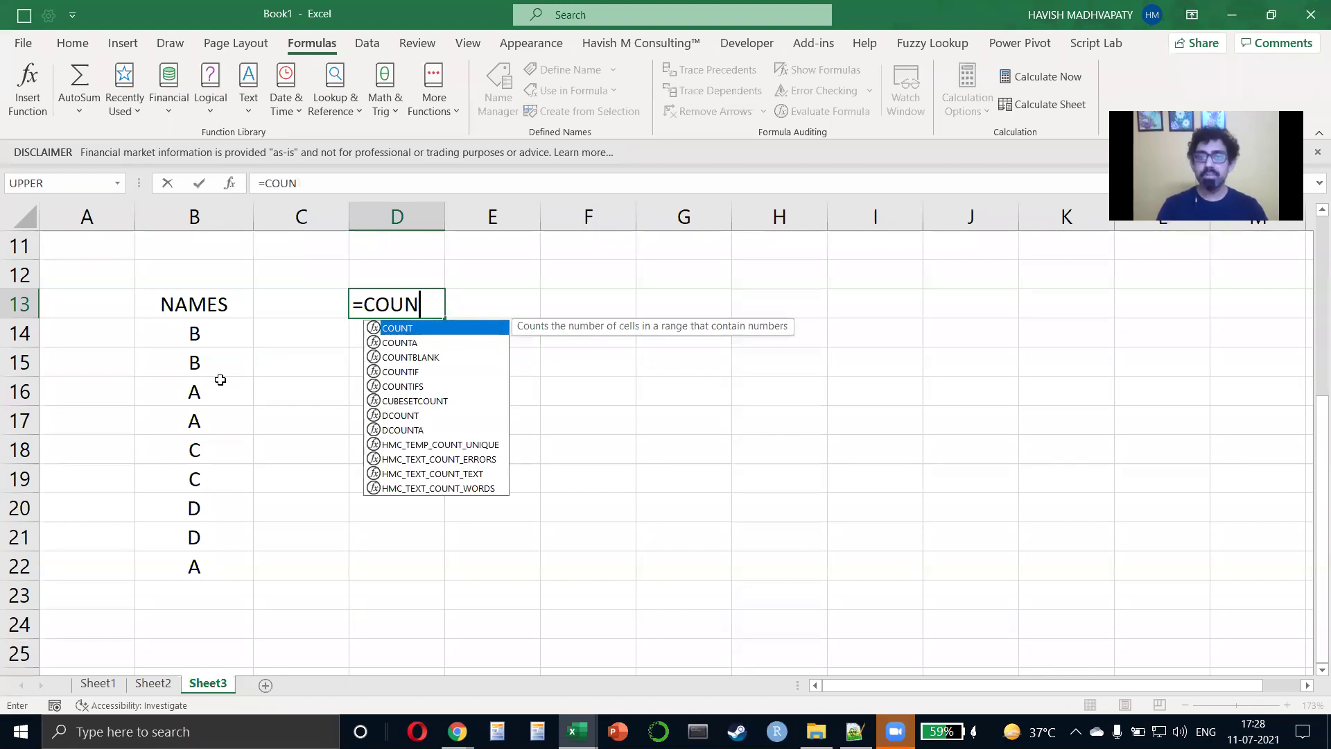
pyautogui.press('Down')
pyautogui.press('Down')
pyautogui.press('Down')
pyautogui.press('Down')
pyautogui.press('Down')
pyautogui.press('Down')
pyautogui.press('Down')
pyautogui.press('Down')
pyautogui.press('Tab')
pyautogui.press('Left')
pyautogui.press('Left')
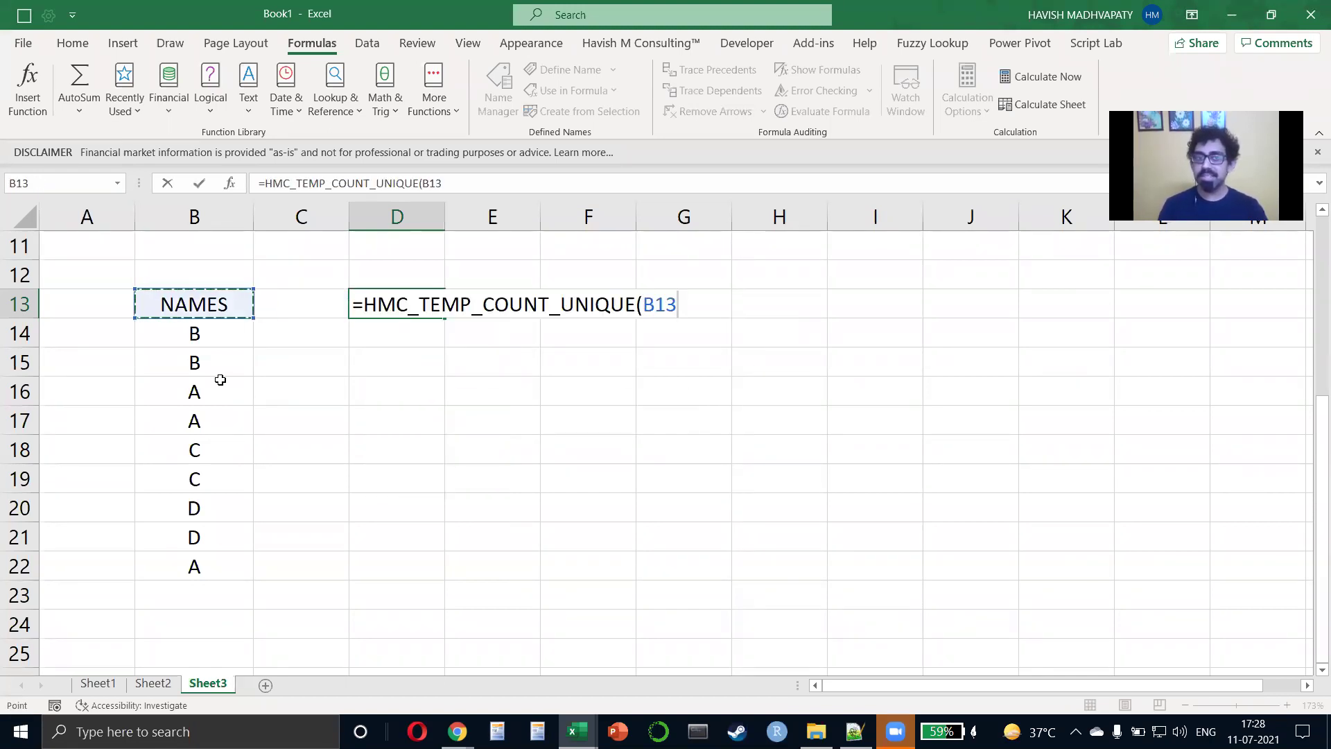
pyautogui.press('Down')
pyautogui.hotkey('ctrl', 'shift', 'Down')
pyautogui.write(')')
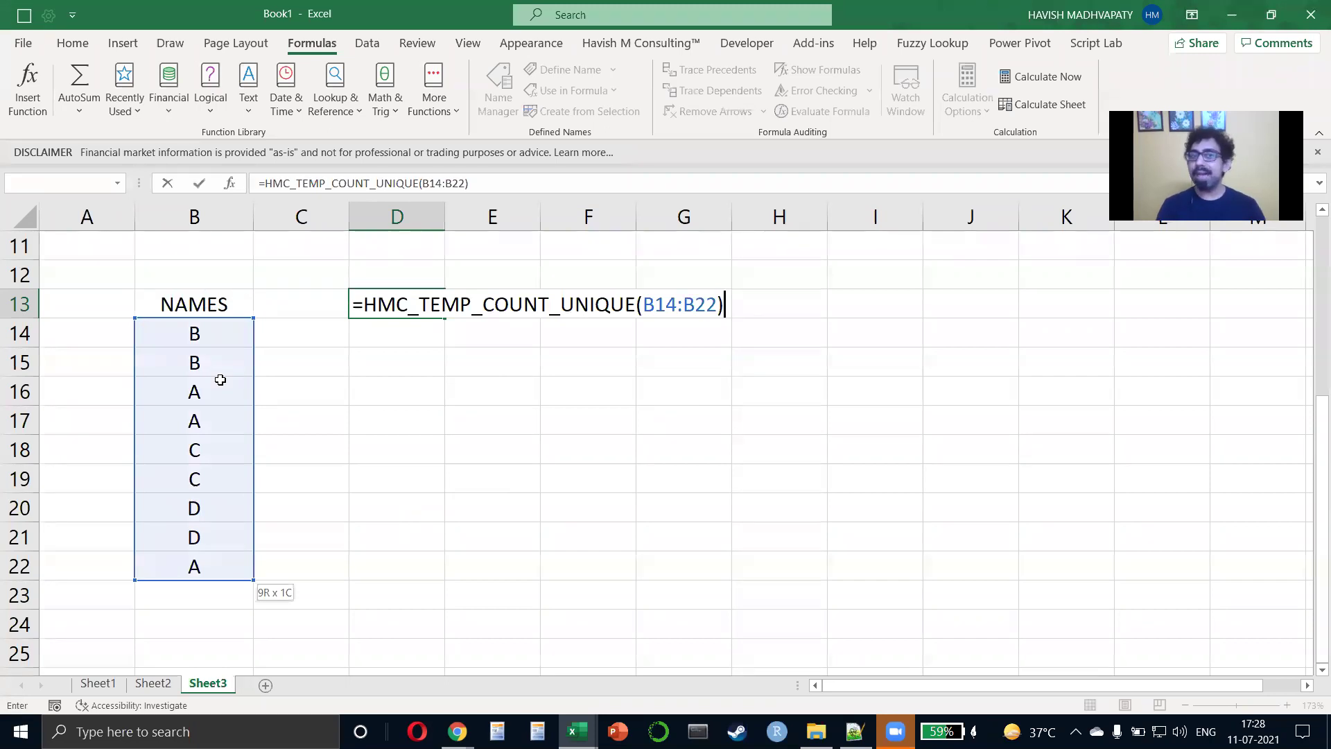
pyautogui.press('Return')
# Test the unique count by typing numbers 1, 2, 3 over the names, then undo them.
pyautogui.press('Up')
pyautogui.press('F2')
pyautogui.press('Escape')
pyautogui.press('Left')
pyautogui.press('Left')
pyautogui.press('Left')
pyautogui.press('Down')
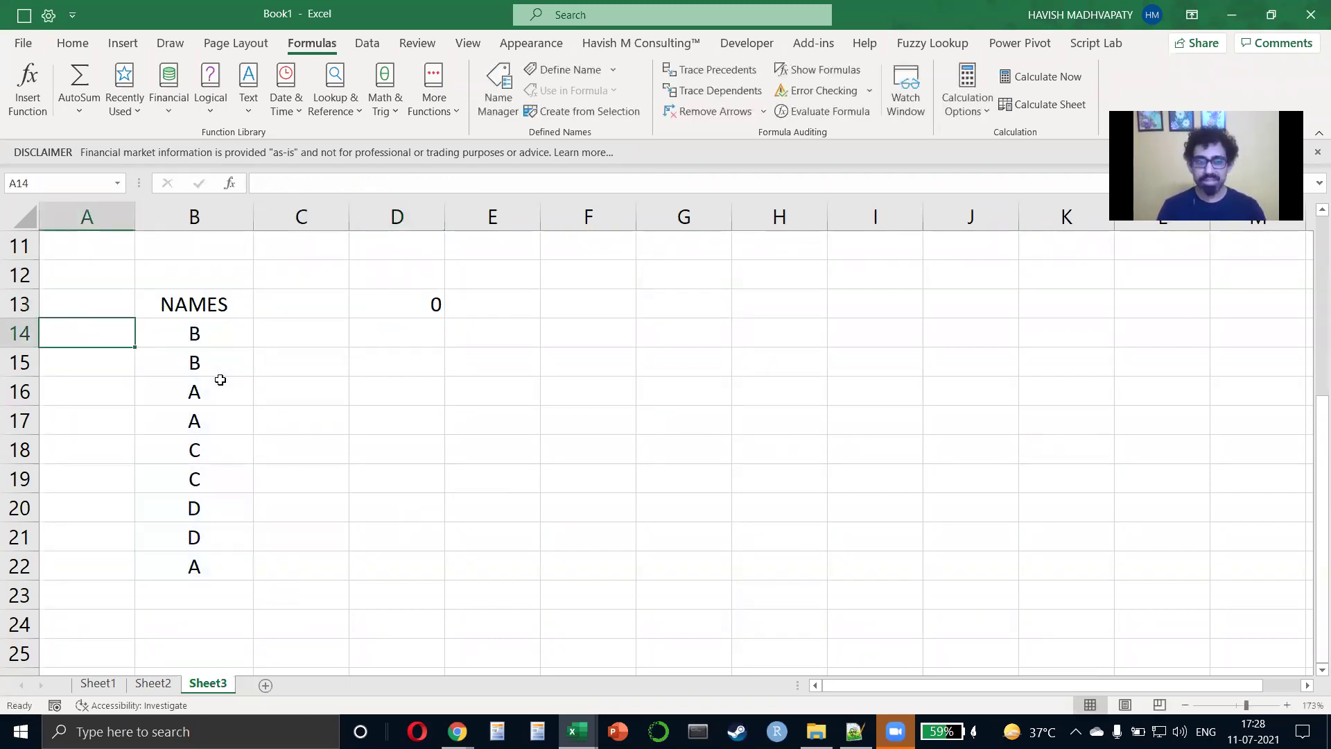
pyautogui.press('Right')
pyautogui.write('1')
pyautogui.press('Return')
pyautogui.write('2')
pyautogui.press('Return')
pyautogui.write('3')
pyautogui.press('Up')
pyautogui.hotkey('ctrl', 'z')
pyautogui.hotkey('ctrl', 'z')
pyautogui.hotkey('ctrl', 'z')
pyautogui.press('Up')
pyautogui.press('Right')
pyautogui.press('Right')
pyautogui.press('Right')
pyautogui.press('Left')
# Recalculate D13's unique-count formula, then delete it.
pyautogui.press('F2')
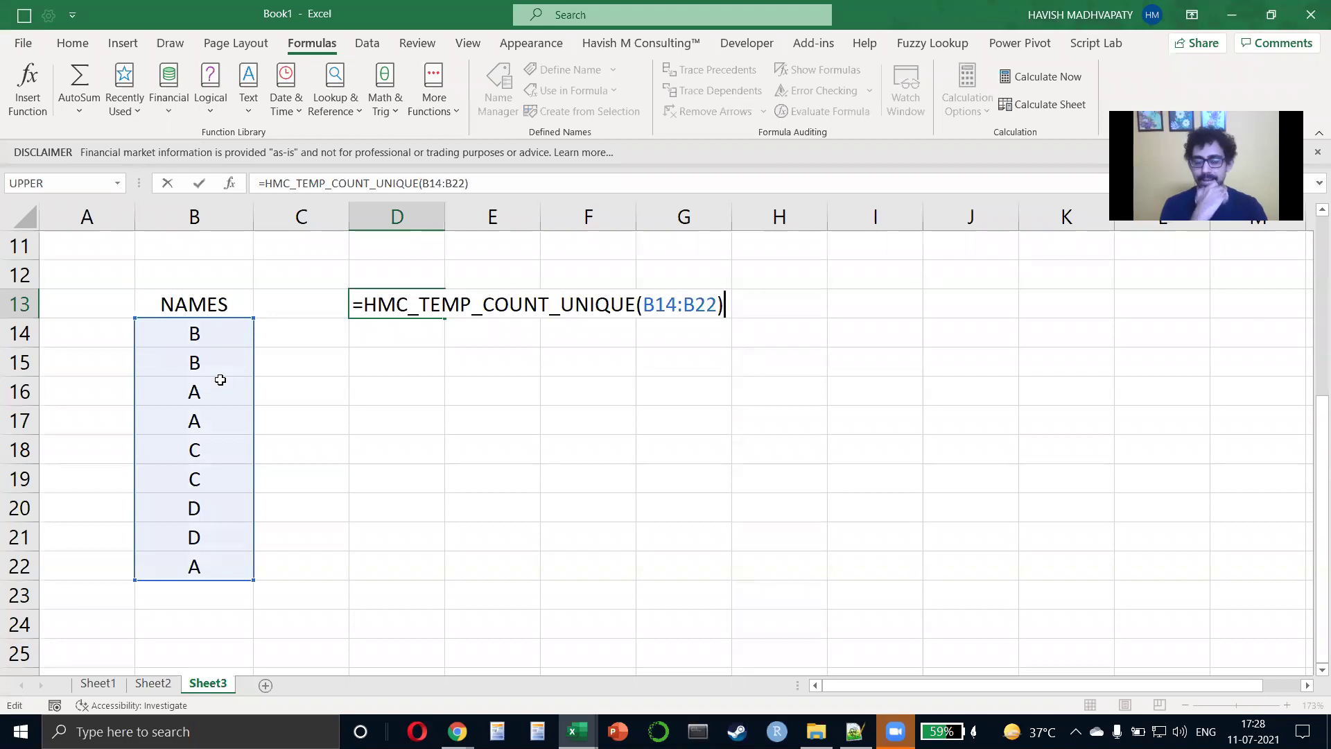
pyautogui.hotkey('ctrl', 'Return')
pyautogui.press('F2')
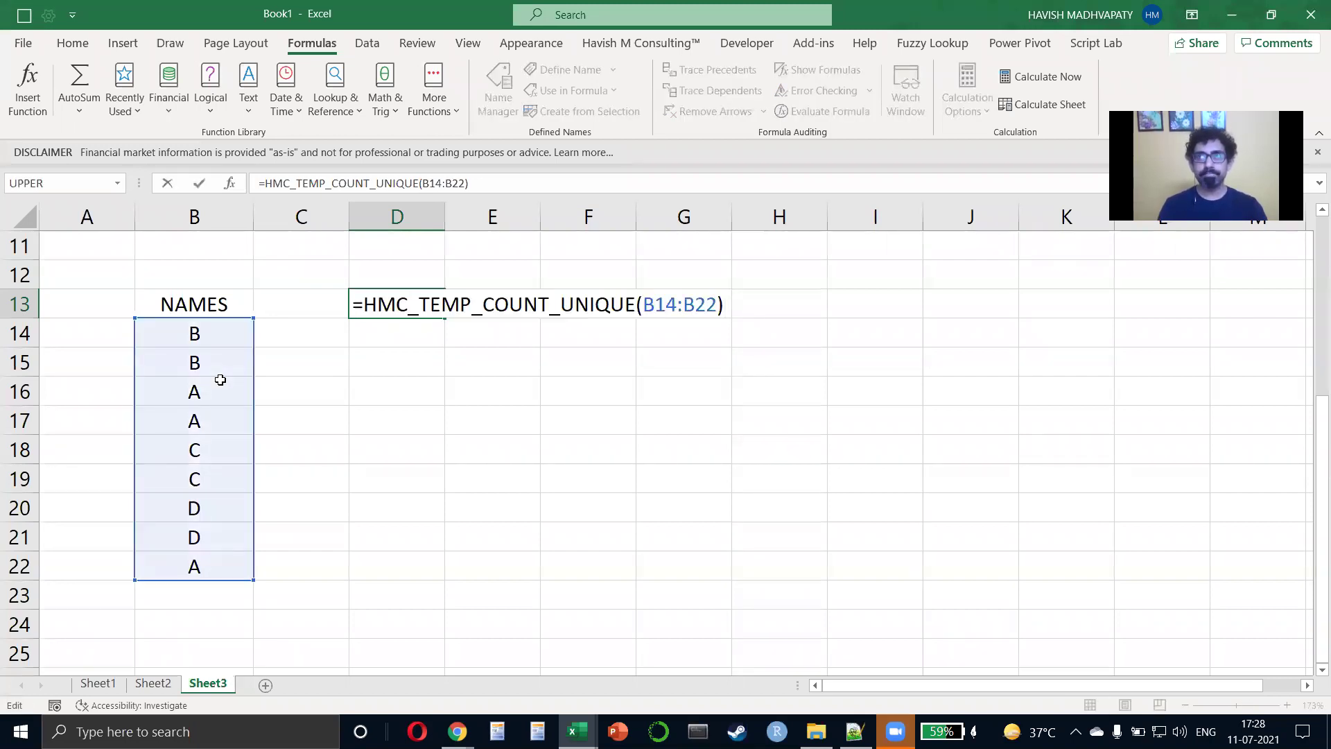
pyautogui.hotkey('ctrl', 'Return')
pyautogui.press('Delete')
pyautogui.press('Down')
pyautogui.press('Down')
pyautogui.press('Up')
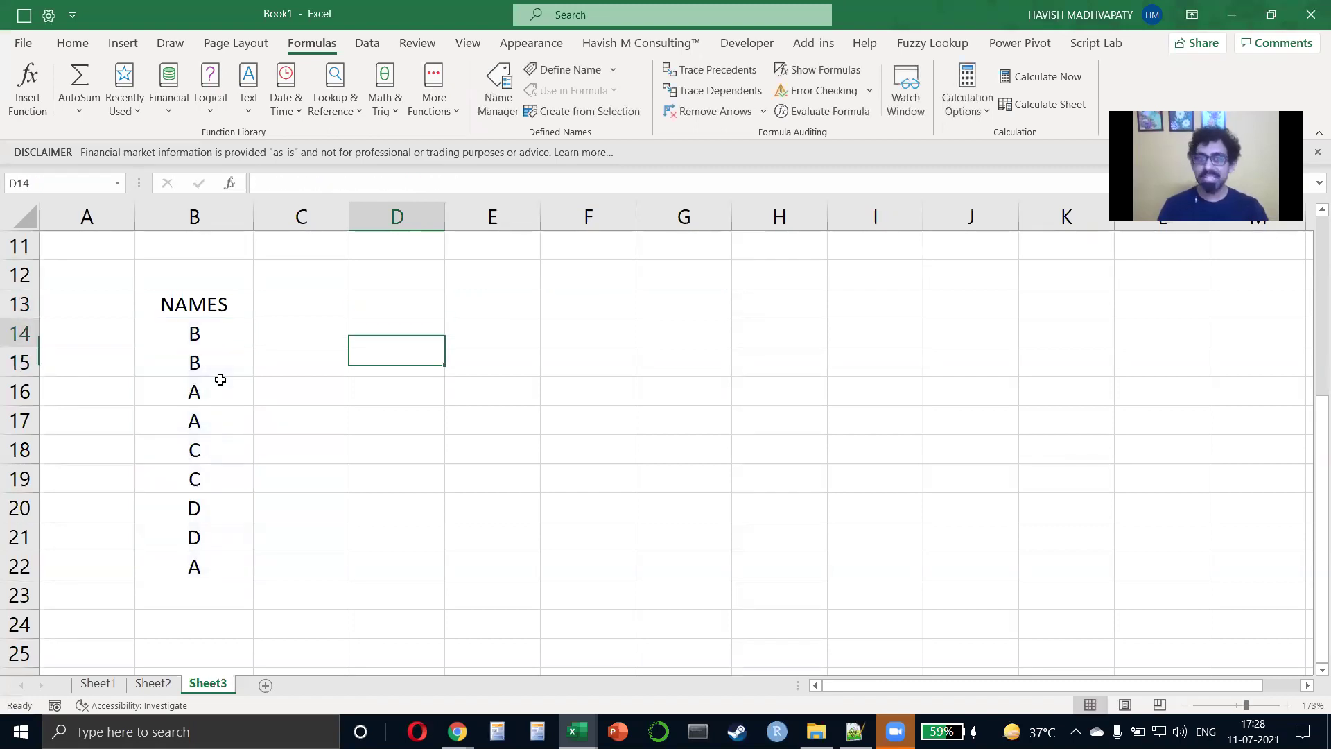
# Clear the names in B14:B22 and enter the labels WEEKENDS, START and END in B13:B15.
pyautogui.press('Left')
pyautogui.press('Left')
pyautogui.hotkey('shift', 'Down')
pyautogui.hotkey('shift', 'Down')
pyautogui.hotkey('shift', 'Down')
pyautogui.hotkey('shift', 'Down')
pyautogui.hotkey('shift', 'Down')
pyautogui.hotkey('shift', 'Down')
pyautogui.hotkey('shift', 'Down')
pyautogui.hotkey('shift', 'Down')
pyautogui.press('Delete')
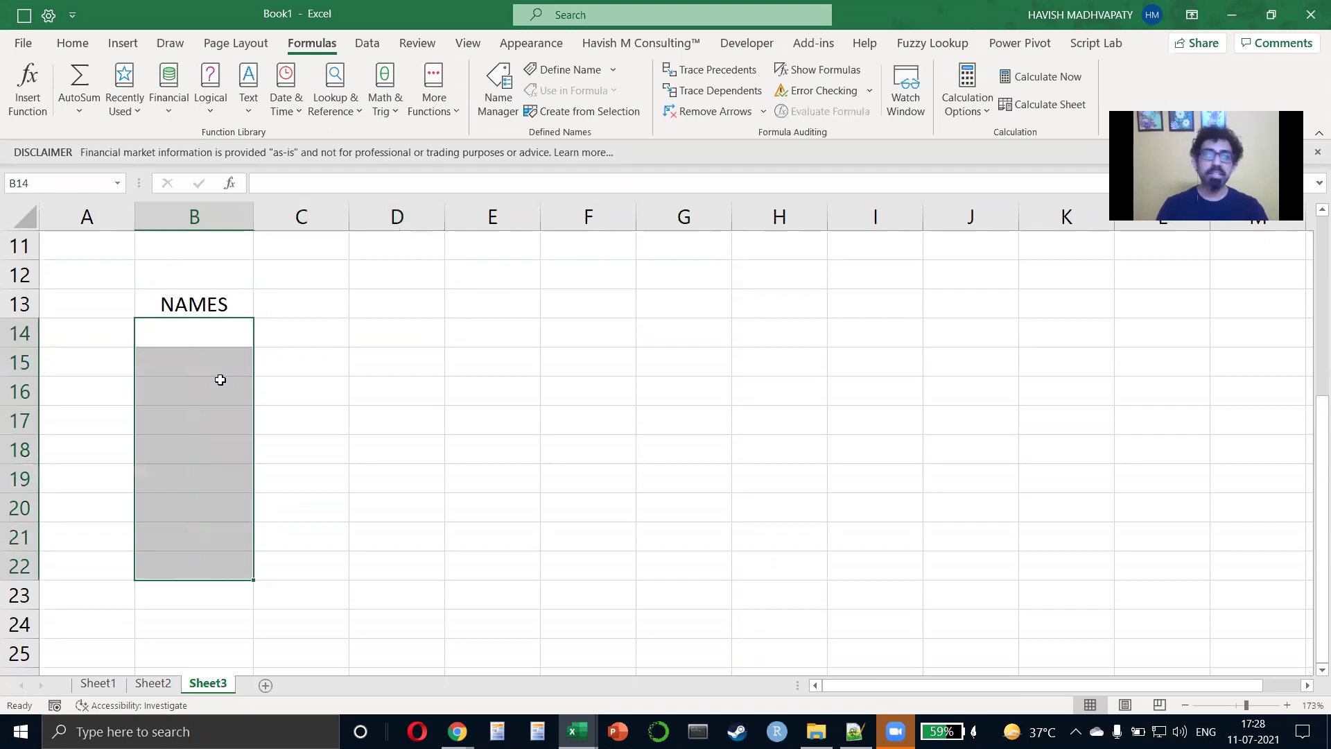
pyautogui.press('Up')
pyautogui.write('WEEKENDS')
pyautogui.press('Return')
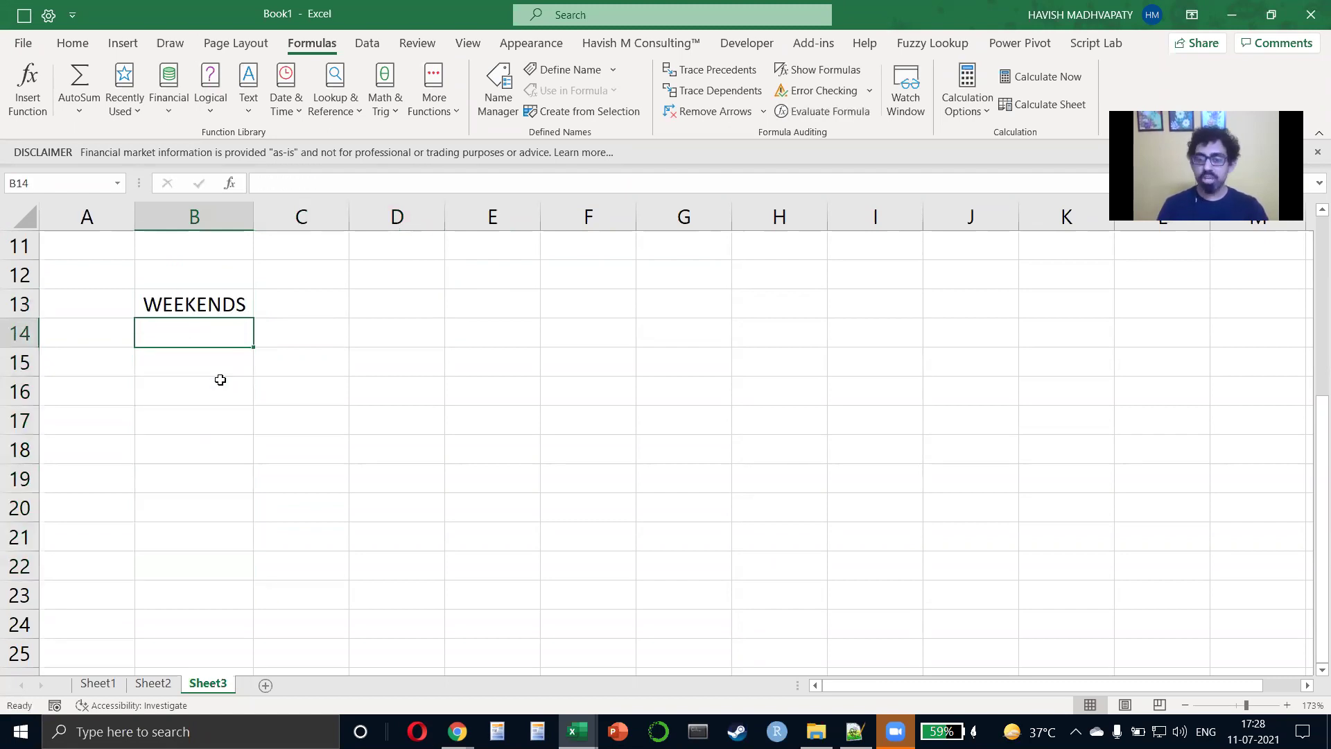
pyautogui.write('START')
pyautogui.press('Return')
pyautogui.write('EN')
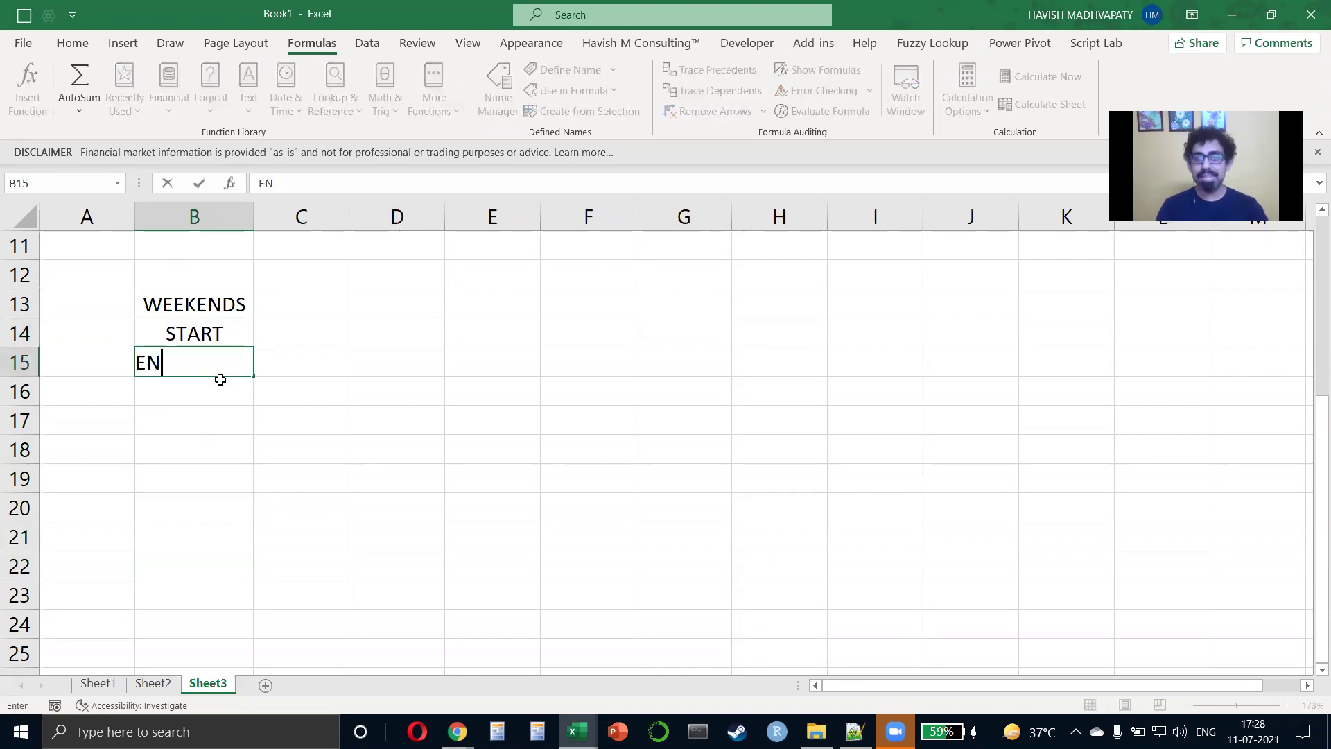
pyautogui.write('D')
pyautogui.press('Tab')
# Enter the dates 1 JAN 2021 and 31 JULY 2021 in C14:C15.
pyautogui.press('Up')
pyautogui.write('1 JAN 2021')
pyautogui.press('Return')
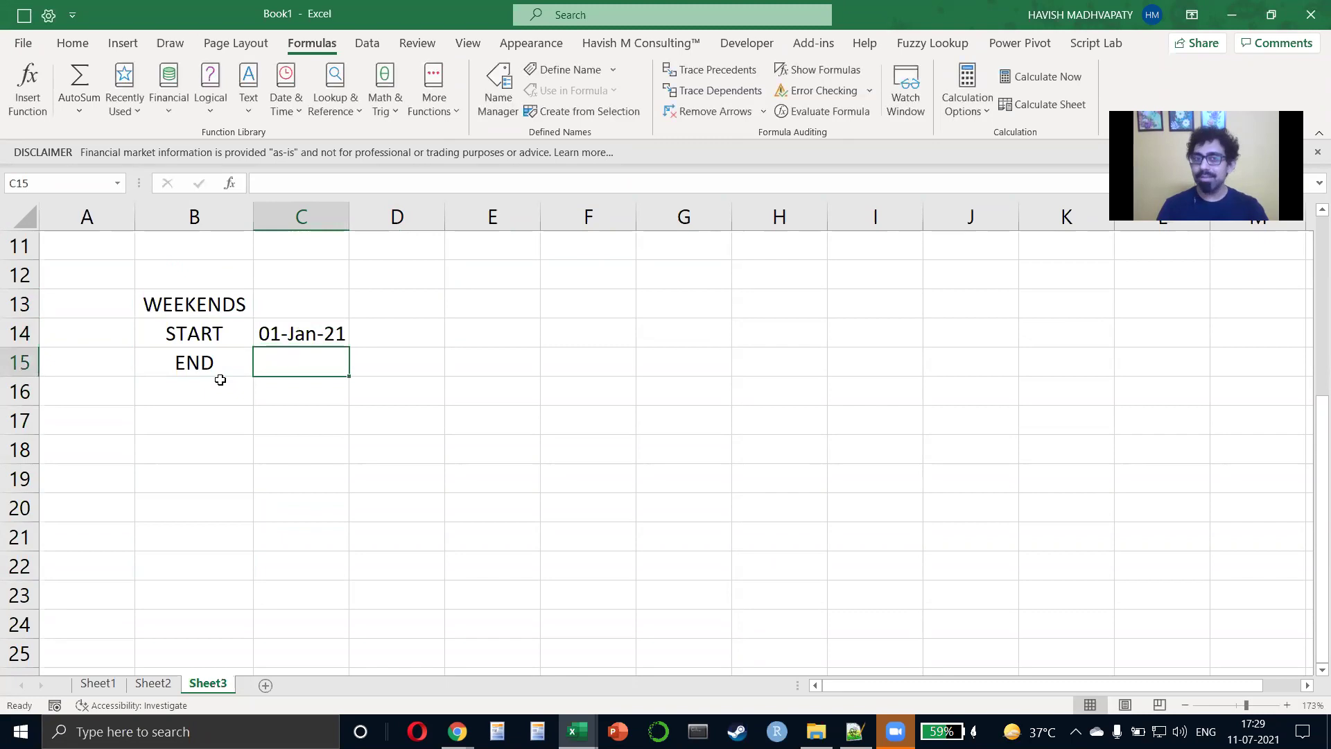
pyautogui.write('31 J')
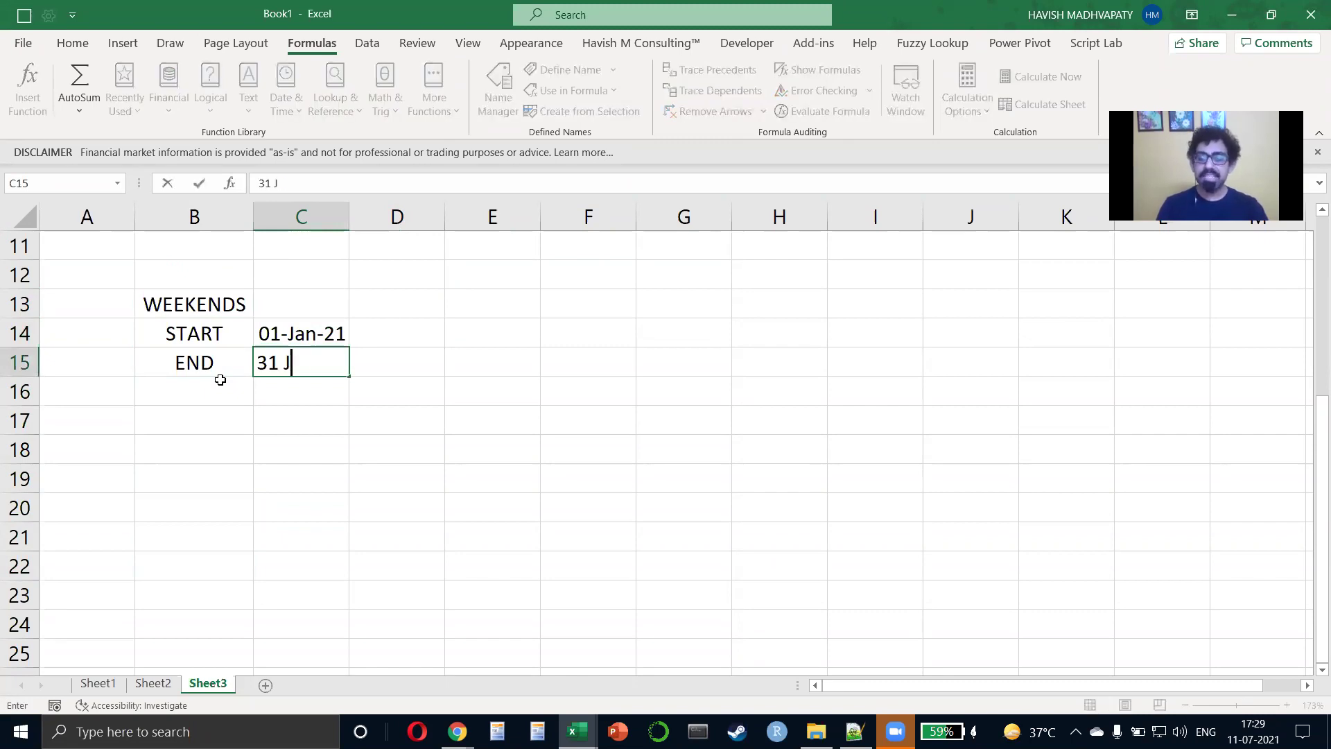
pyautogui.write('ULY 2021')
pyautogui.press('Return')
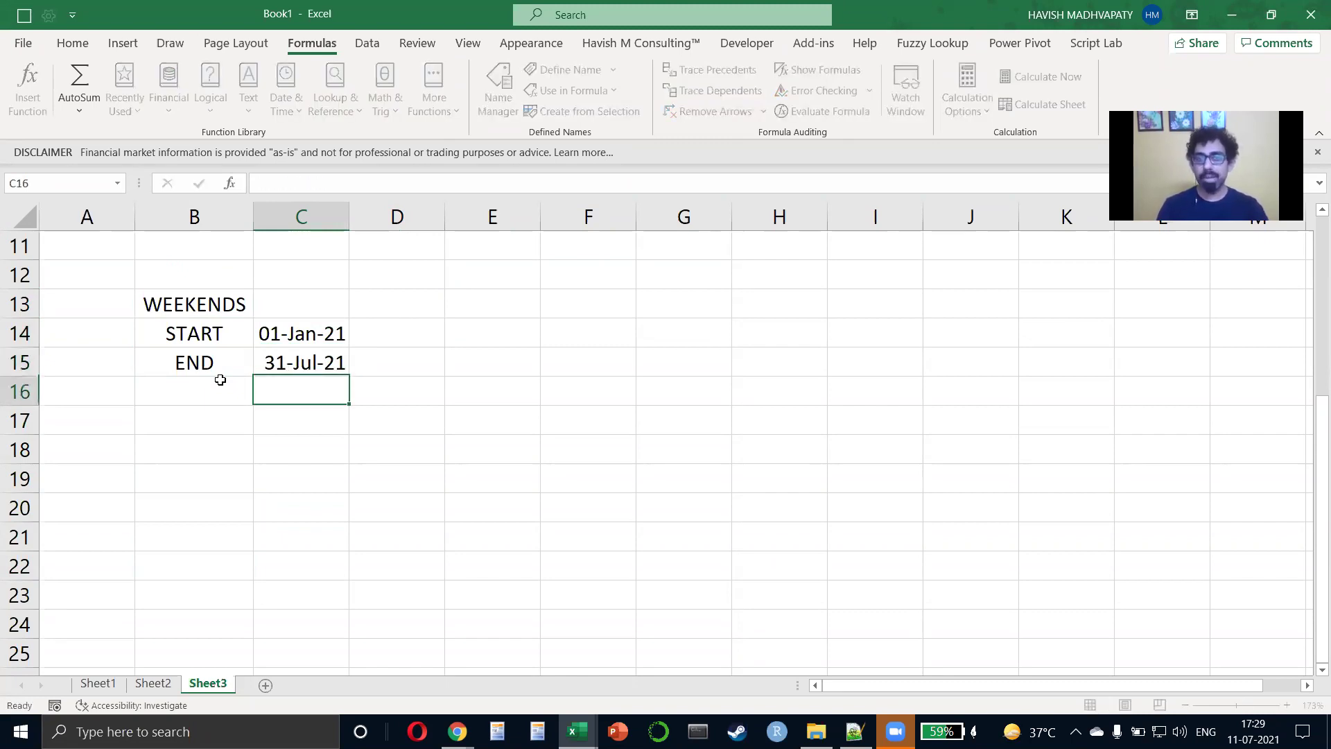
pyautogui.press('Up')
pyautogui.press('Up')
pyautogui.press('Left')
pyautogui.press('Up')
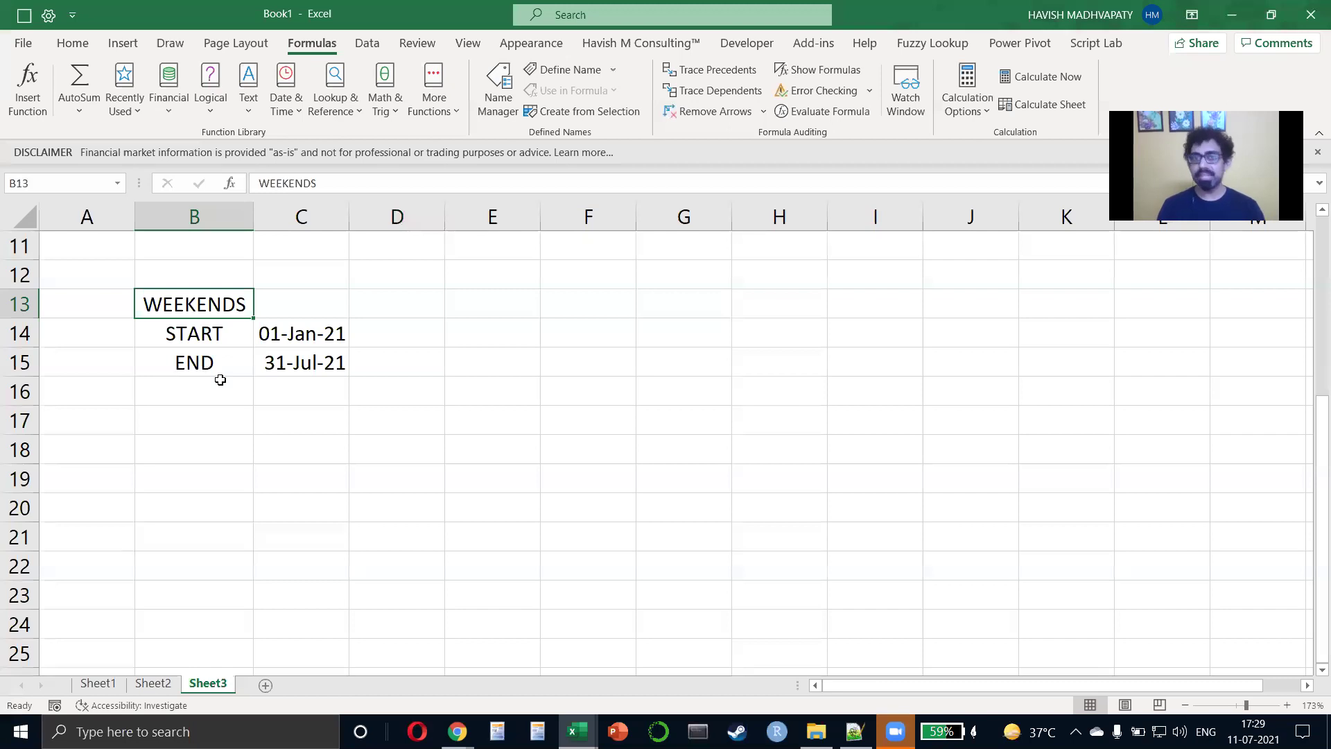
# Left-align the labels in column B and widen column C so the dates fit.
pyautogui.hotkey('ctrl', 'space')
pyautogui.hotkey('alt', 'h')
pyautogui.press('a')
pyautogui.press('l')
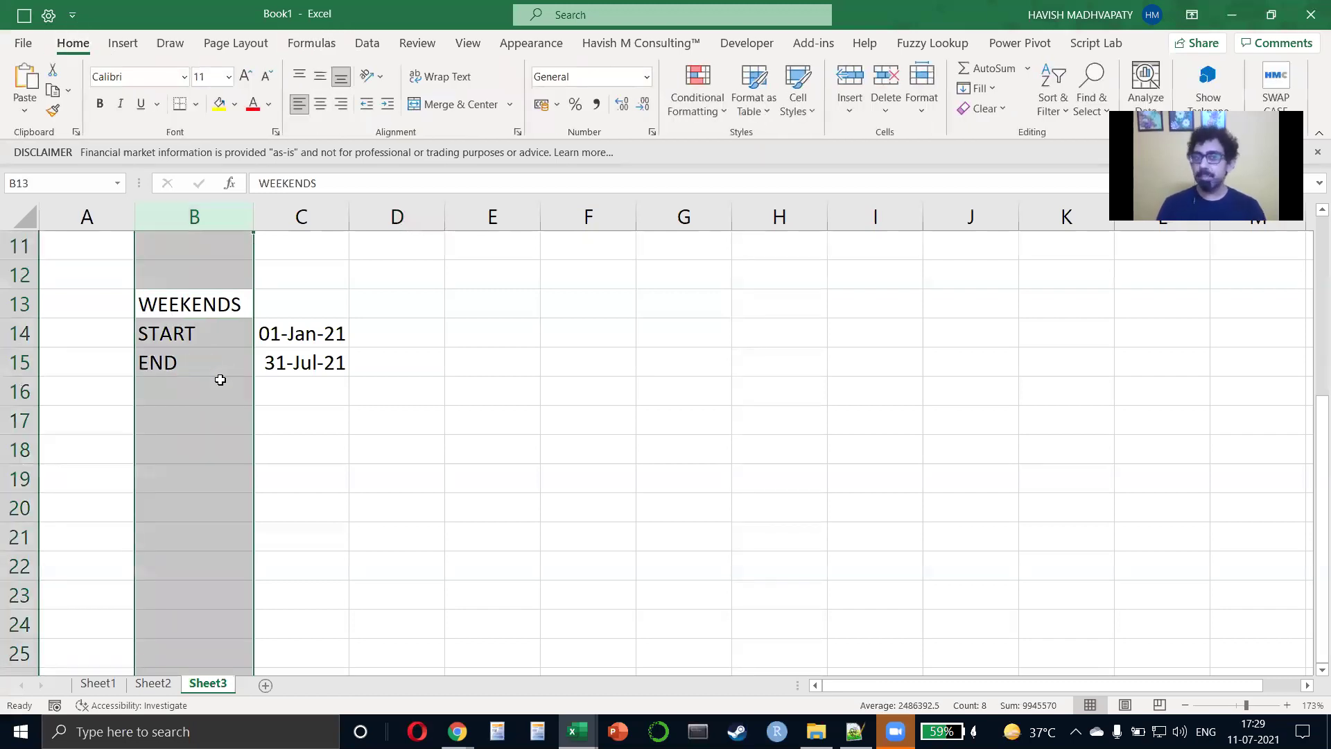
pyautogui.press('Right')
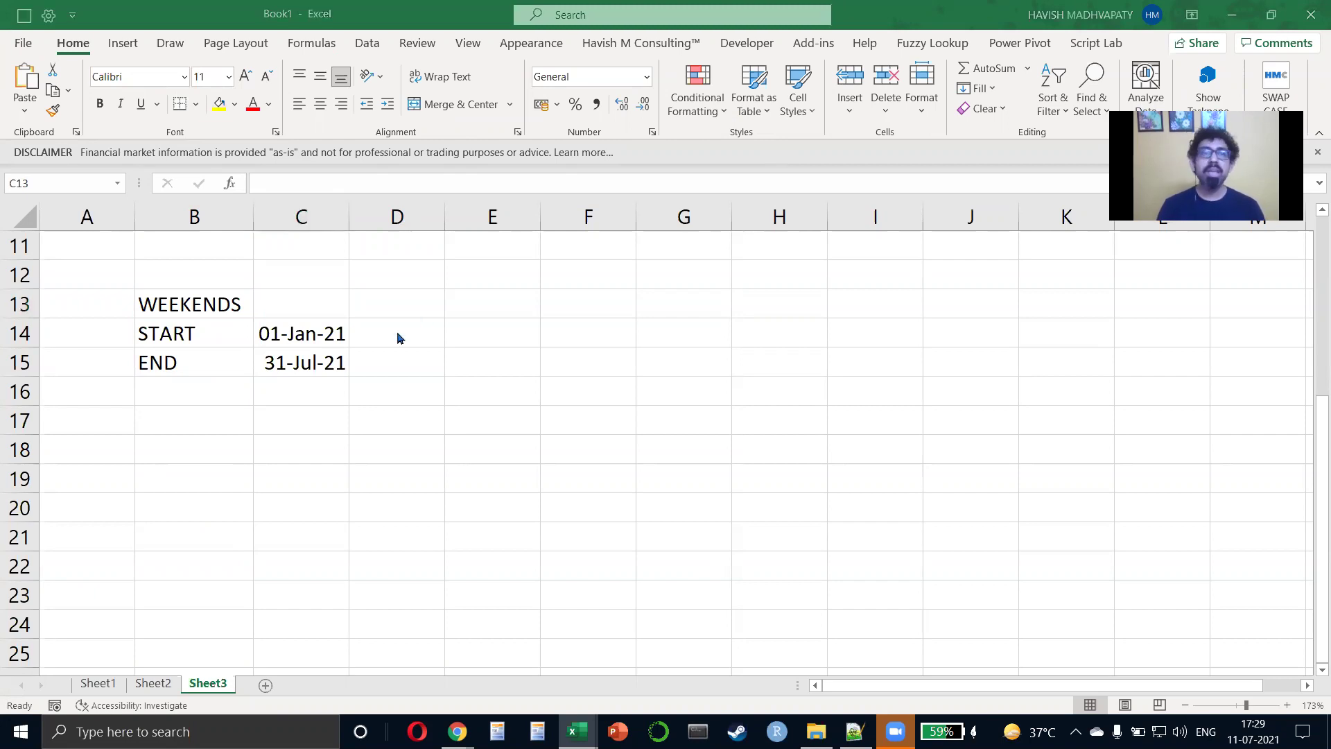
pyautogui.moveTo(350, 217); pyautogui.dragTo(493, 223)
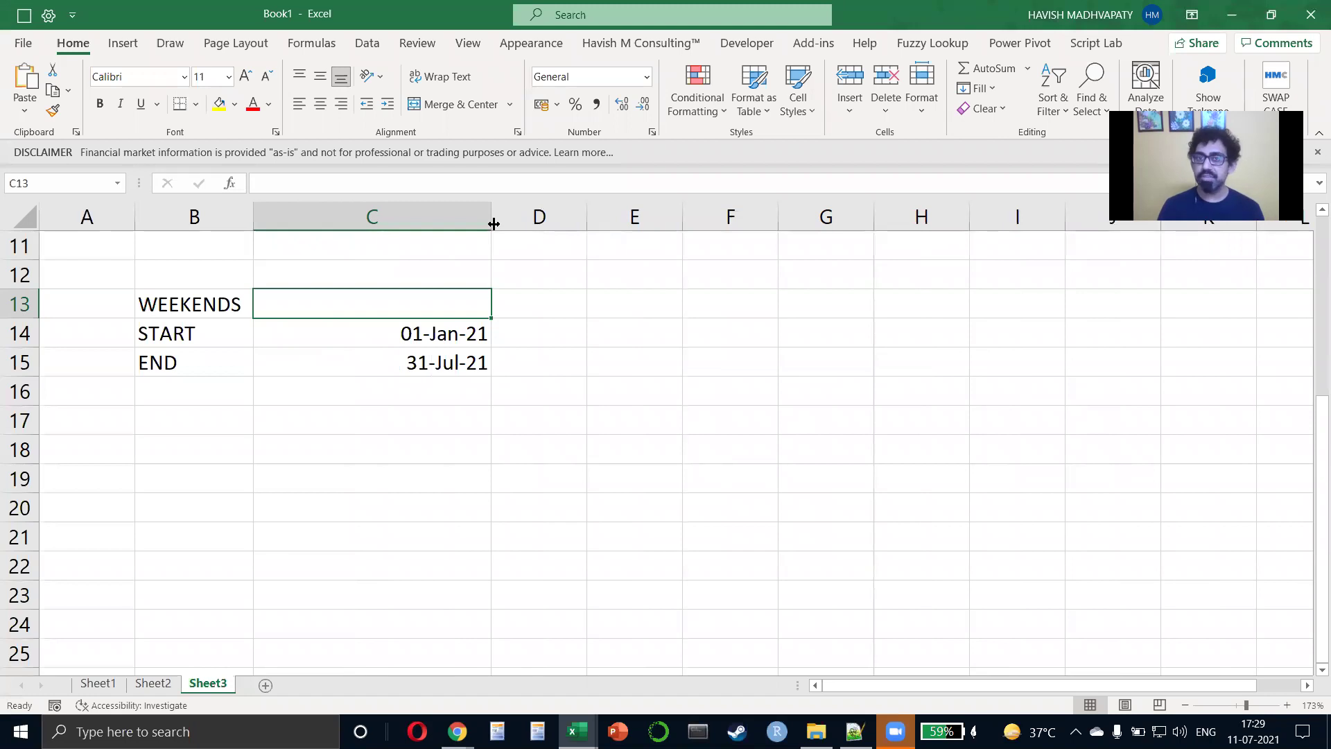
# Enter =(C15-C14+1)-NETWORKDAYS.INTL(C14,C15,1) in C13 and format it as Number, showing 61.00.
pyautogui.write('=(')
pyautogui.press('Down')
pyautogui.press('Down')
pyautogui.write('-')
pyautogui.press('Up')
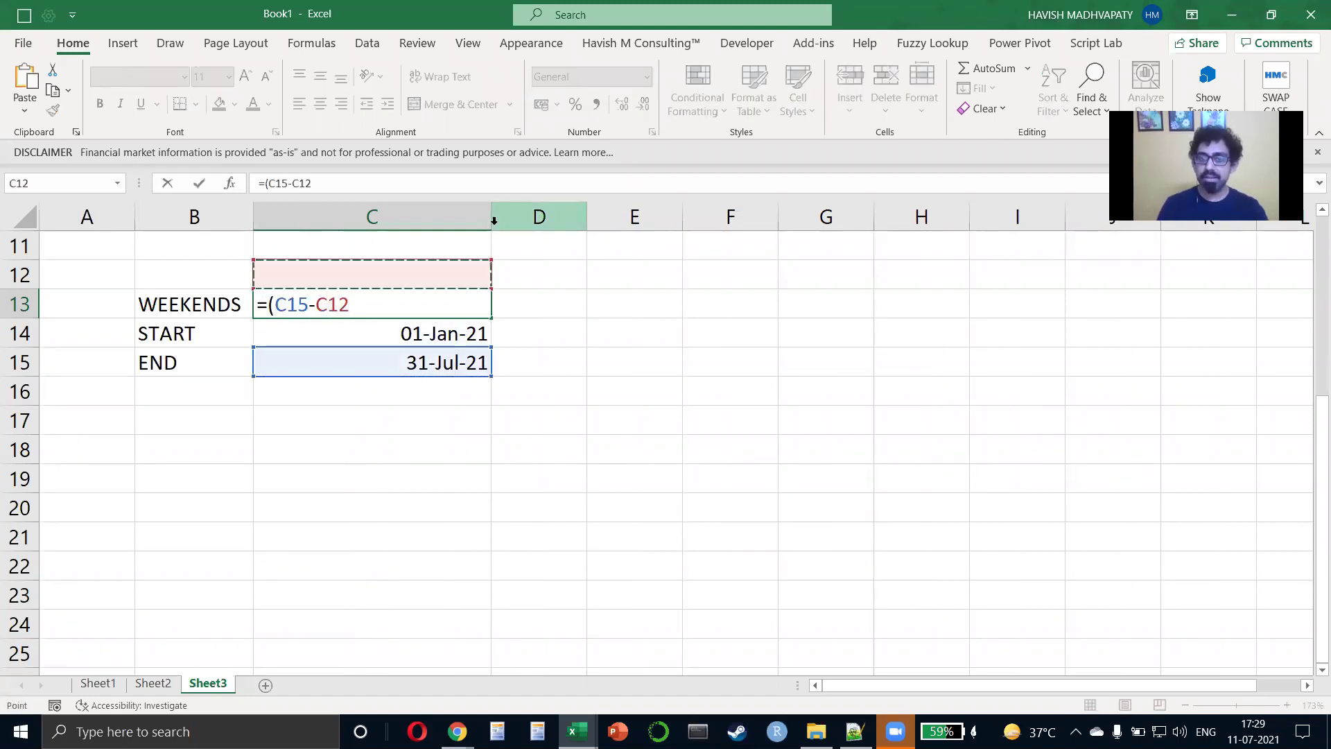
pyautogui.press('Down')
pyautogui.press('Down')
pyautogui.write('+1) -')
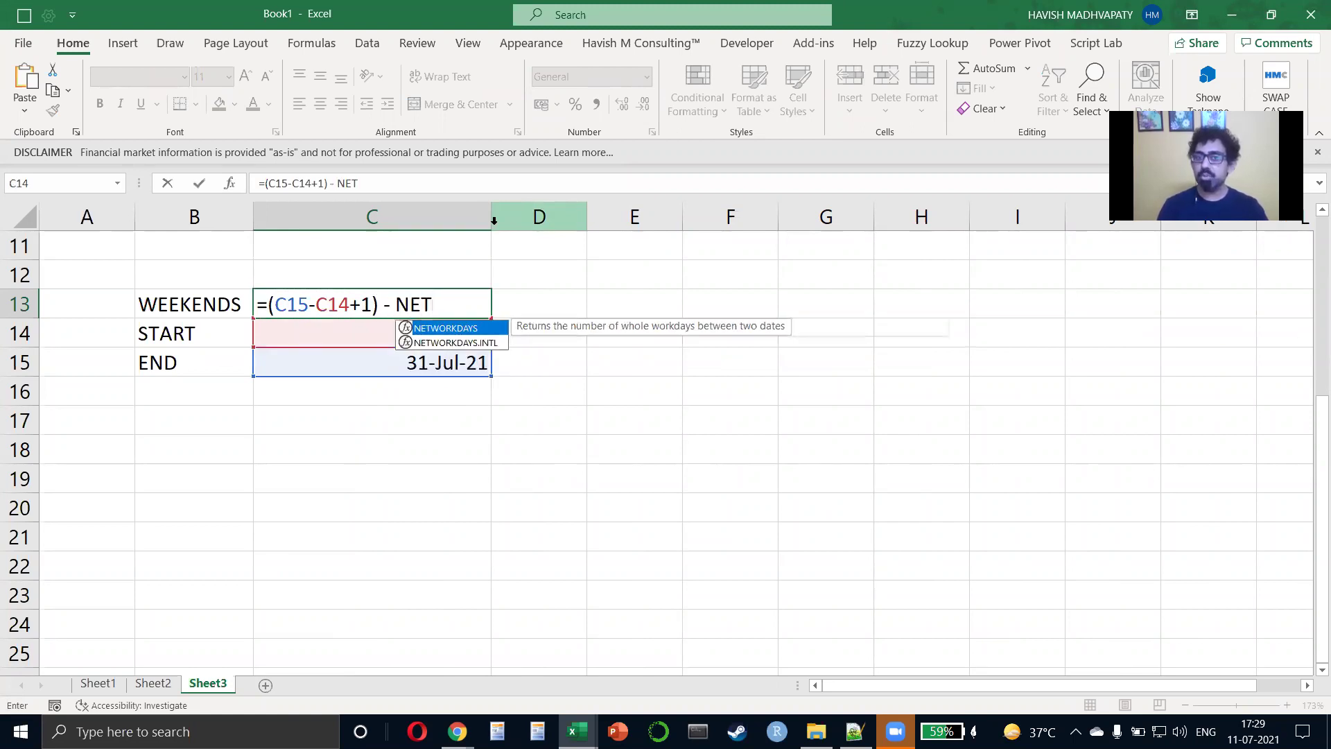
pyautogui.press('Down')
pyautogui.press('Tab')
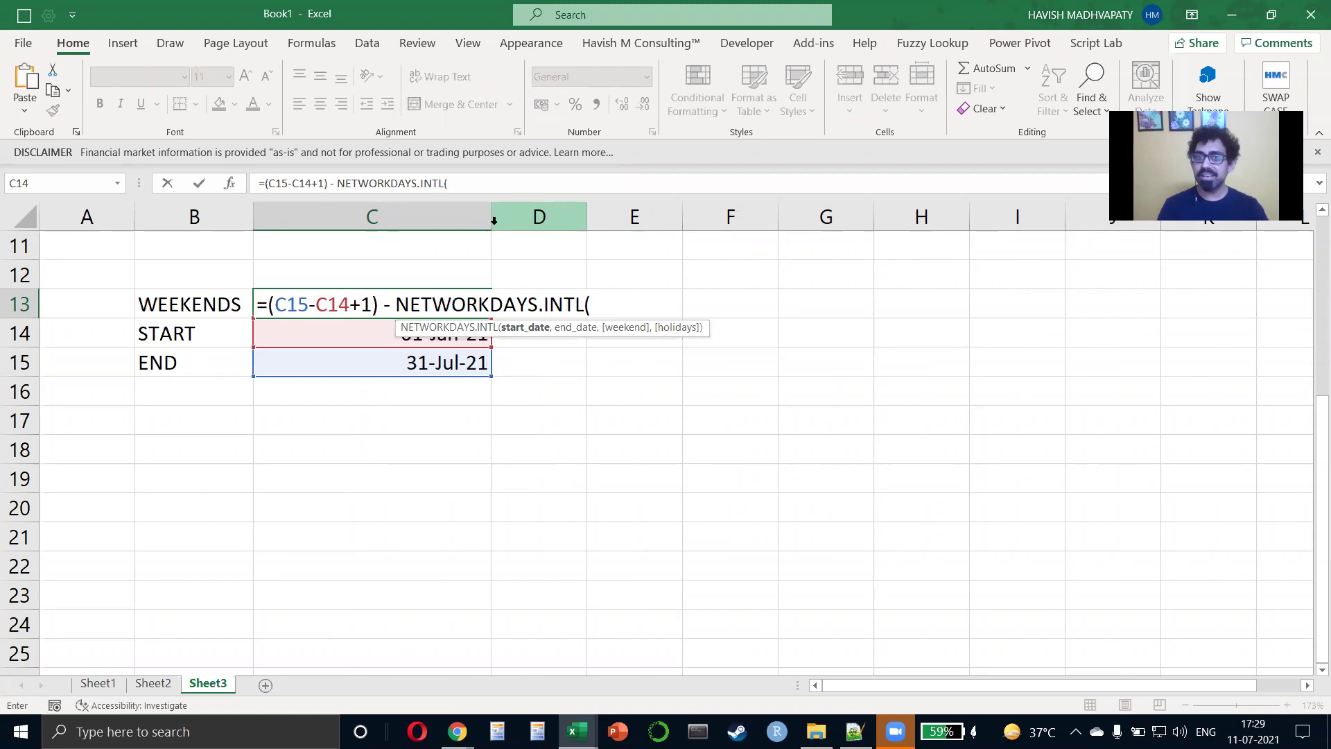
pyautogui.write('C14,C15,')
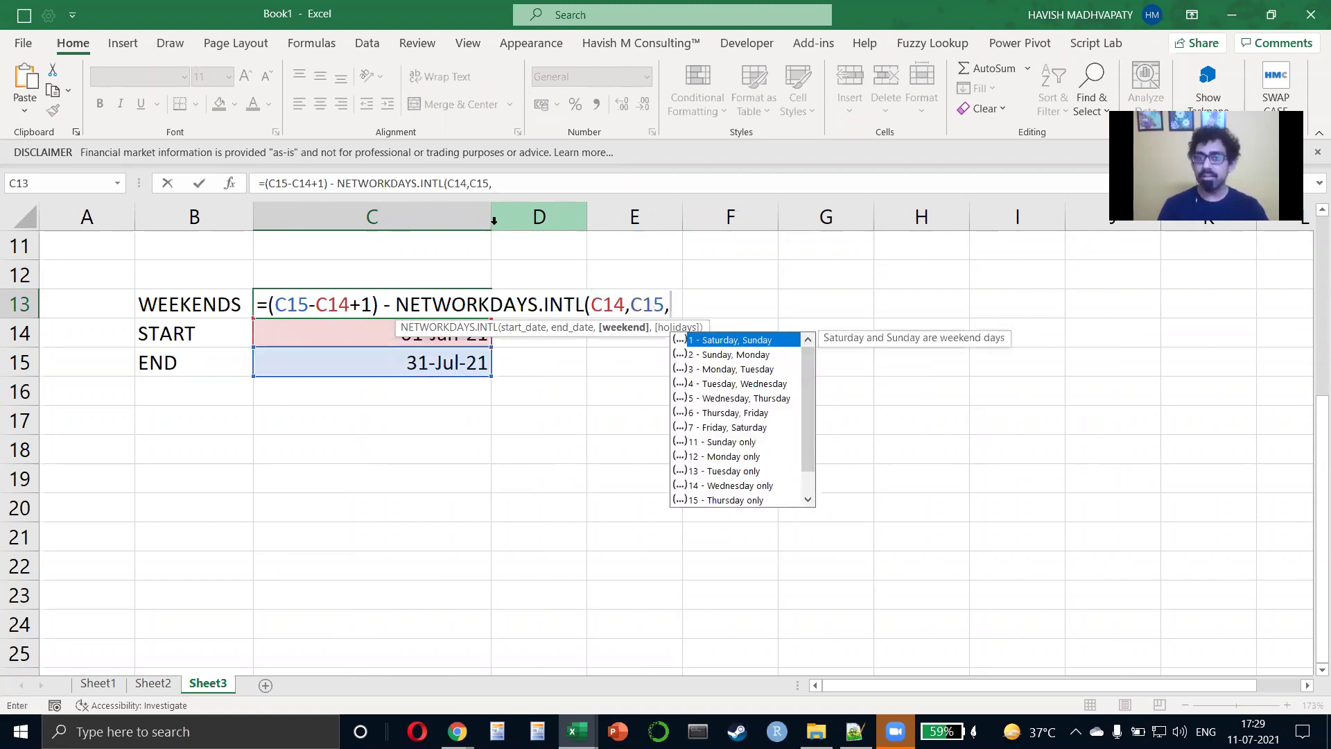
pyautogui.write('1)')
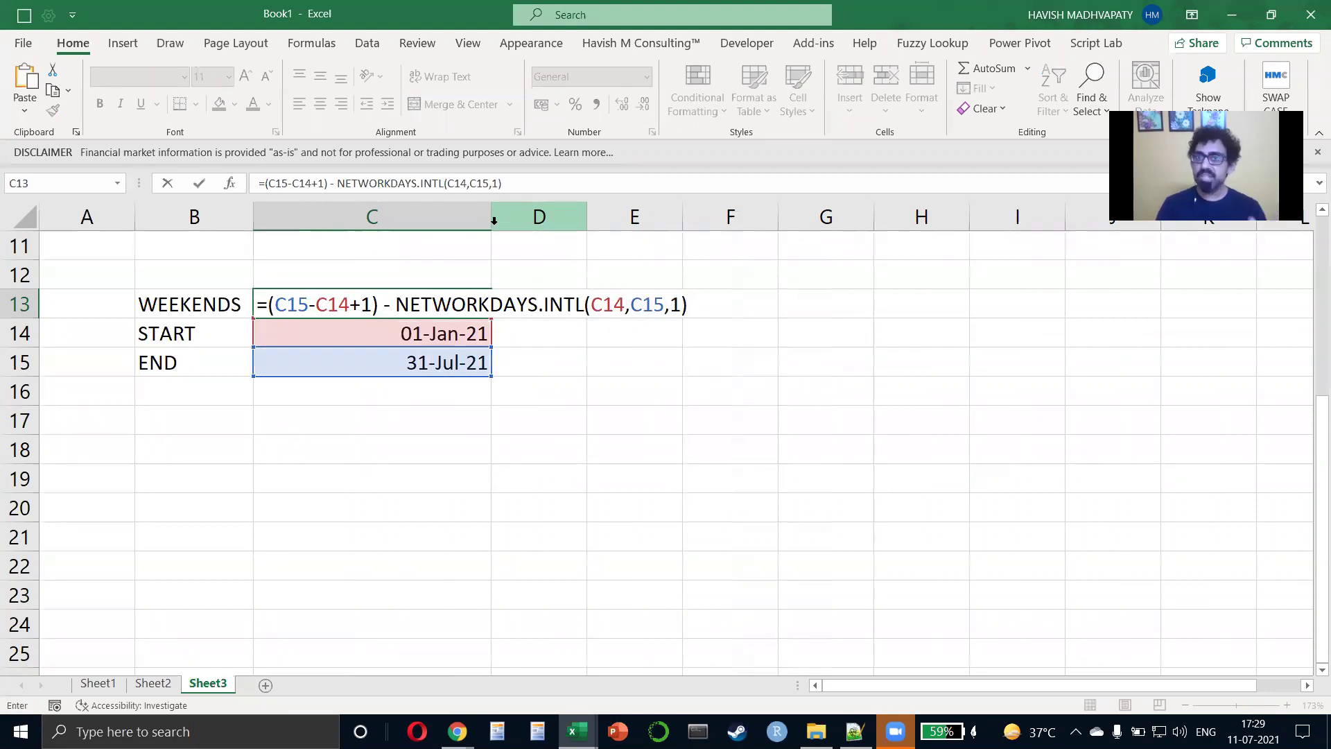
pyautogui.hotkey('ctrl', 'Return')
pyautogui.hotkey('ctrl', 'shift', '1')
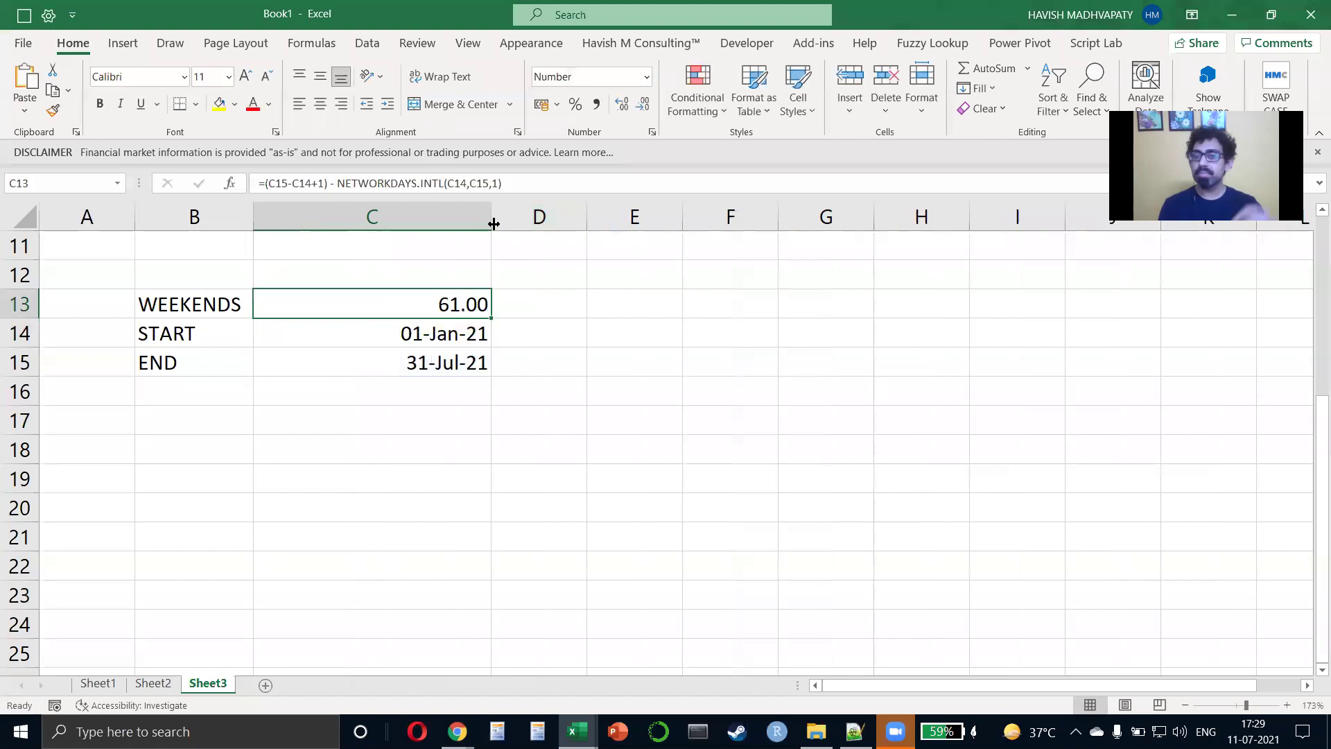
# Show C13's formula in D13 with =FORMULATEXT(C13) and autofit column D.
pyautogui.press('Right')
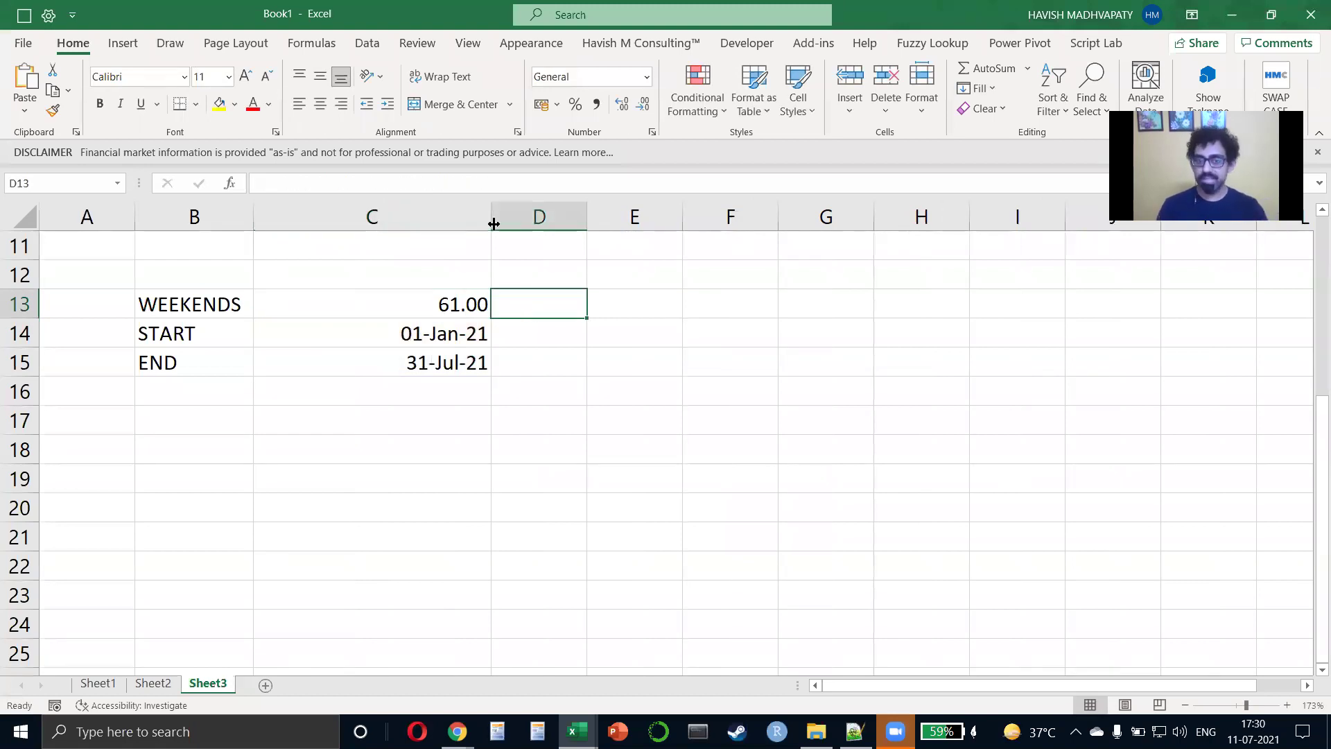
pyautogui.write('=FORM')
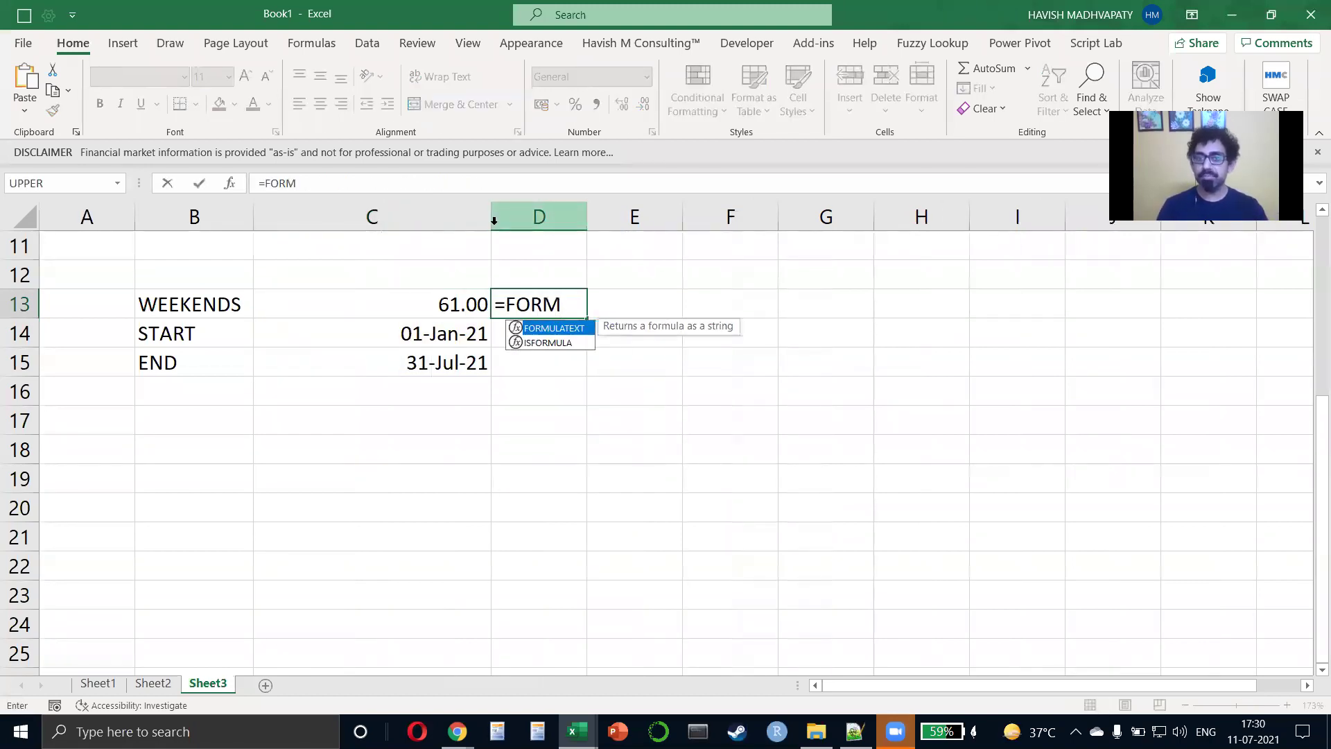
pyautogui.press('Tab')
pyautogui.press('Left')
pyautogui.press('Return')
pyautogui.press('Up')
pyautogui.press('alt')
pyautogui.press('h')
pyautogui.press('o')
pyautogui.press('i')
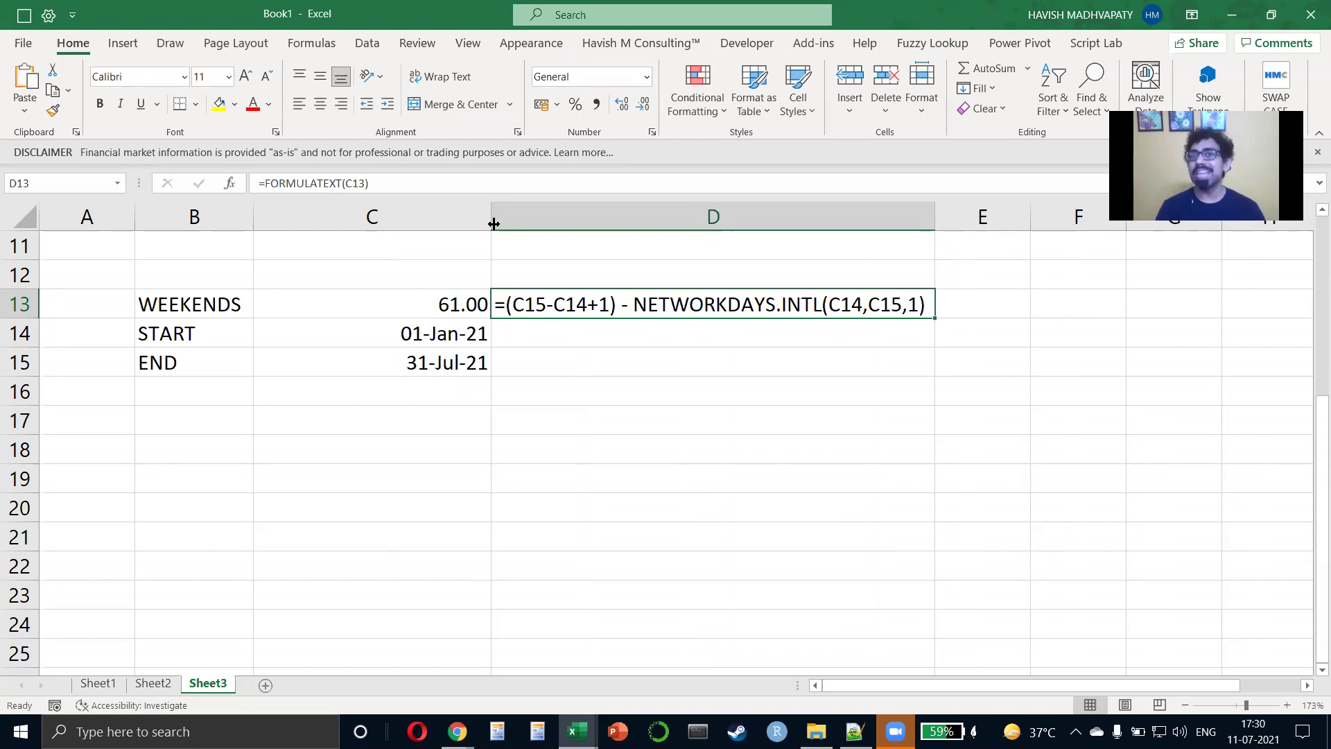
# Add the label IMPROVED in B17.
pyautogui.press('Left')
pyautogui.press('Left')
pyautogui.press('Down')
pyautogui.press('Down')
pyautogui.press('Down')
pyautogui.press('Down')
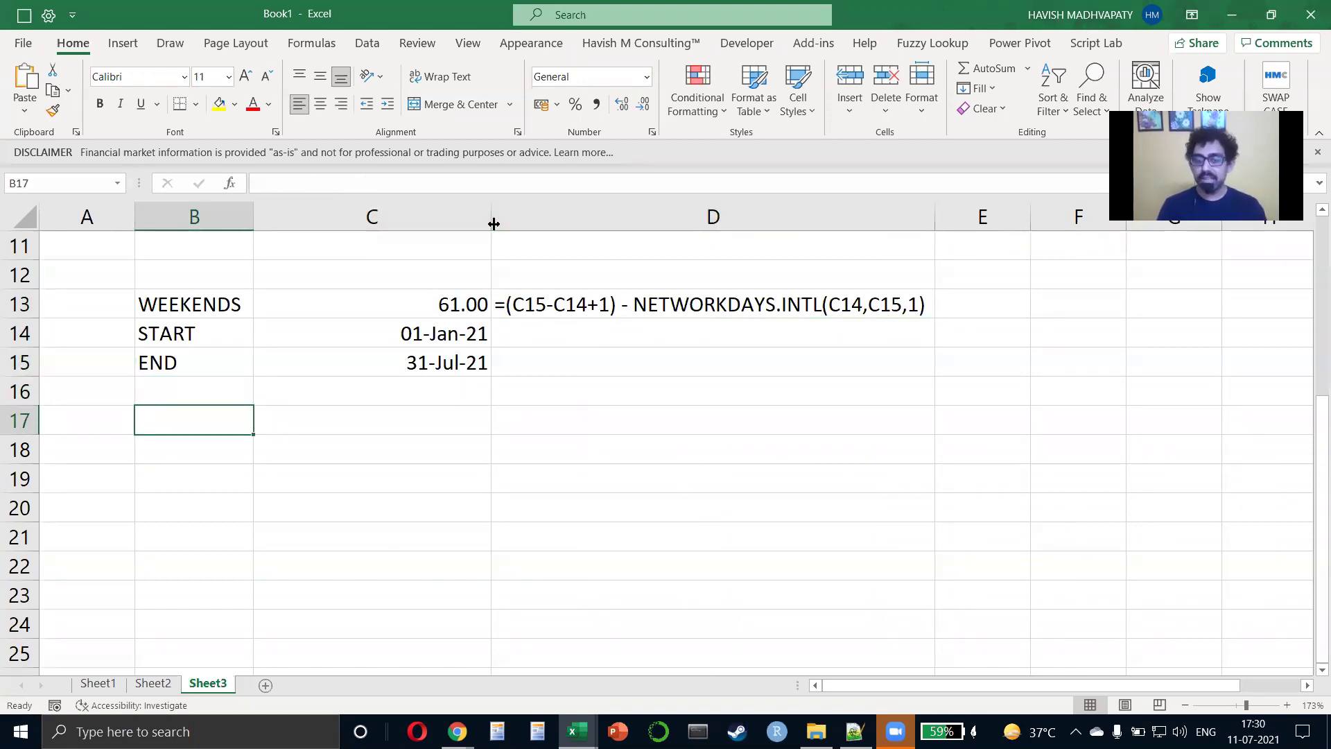
pyautogui.write('IMPROVED')
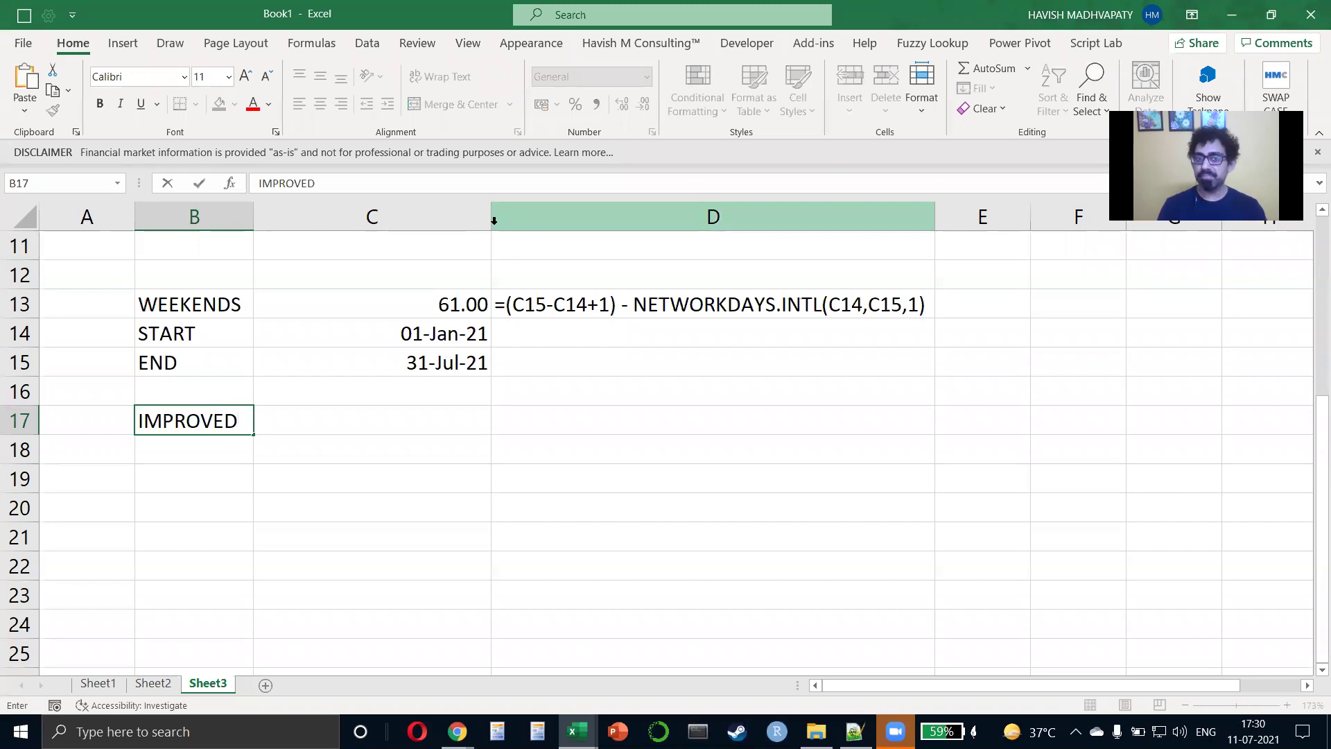
pyautogui.press('Return')
# Enter =HMC_DATE_WEEKENDS(C14,C15) in C17, returning 61.
pyautogui.press('Right')
pyautogui.press('Up')
pyautogui.write('=')
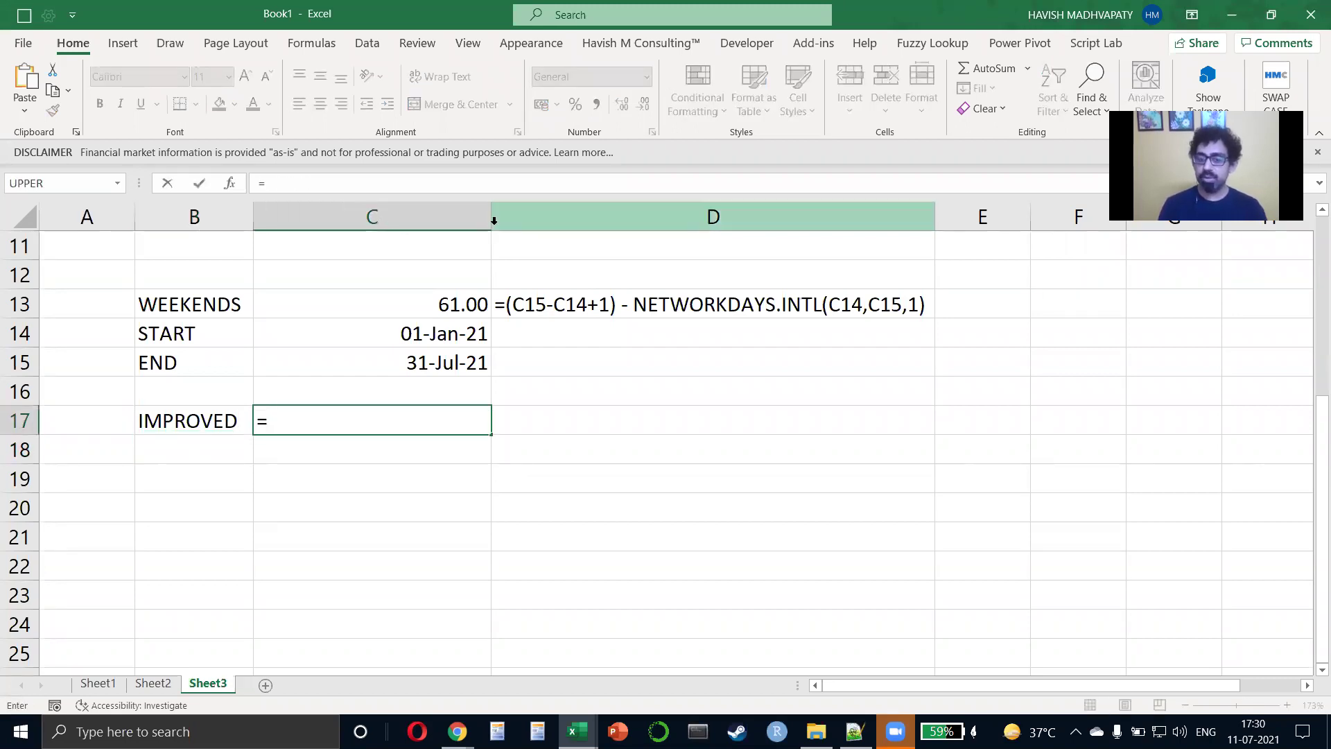
pyautogui.write('WEE')
pyautogui.press('Down')
pyautogui.press('Down')
pyautogui.press('Escape')
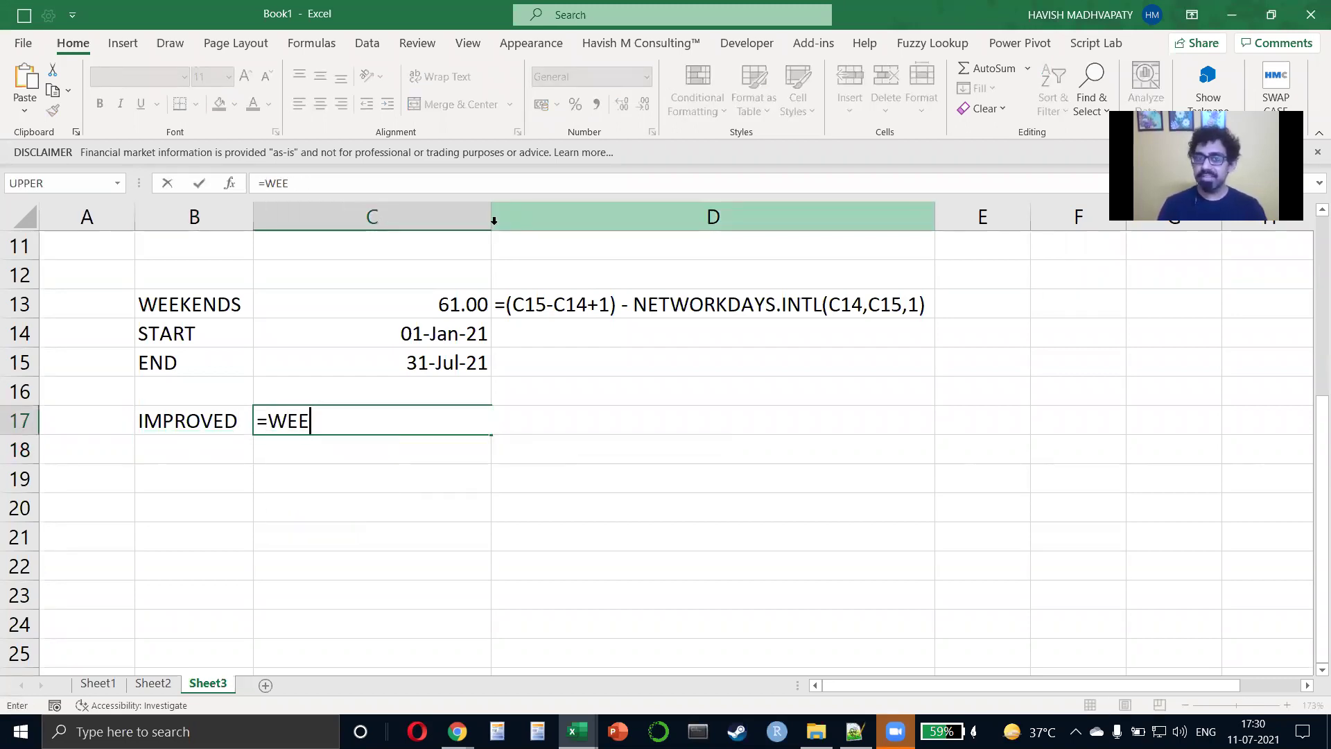
pyautogui.press('Tab')
pyautogui.press('Up')
pyautogui.press('Up')
pyautogui.press('Up')
pyautogui.write(',')
pyautogui.press('Up')
pyautogui.press('Up')
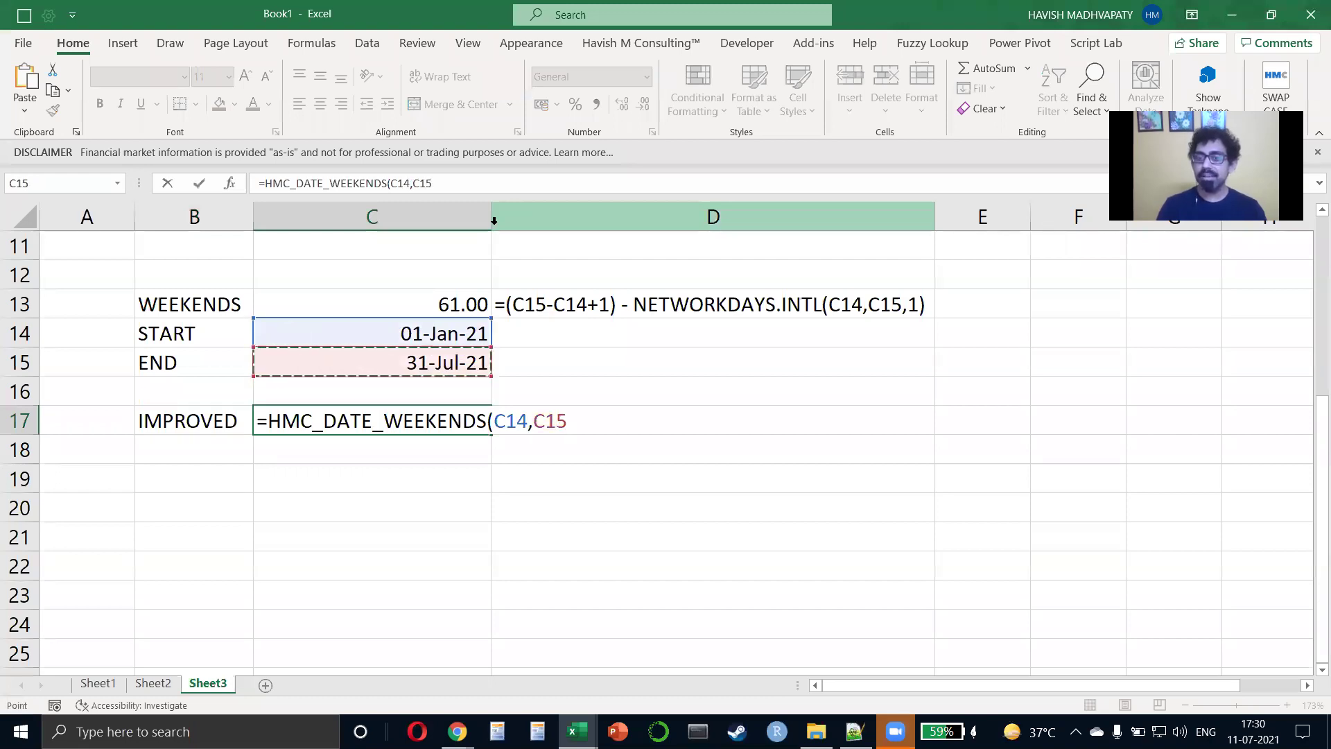
pyautogui.press('Return')
pyautogui.press('Up')
pyautogui.press('Up')
pyautogui.press('Right')
pyautogui.press('Up')
pyautogui.press('Up')
pyautogui.press('Up')
# Copy the formula-text cell D13 into D17.
pyautogui.hotkey('ctrl', 'c')
pyautogui.press('Down')
pyautogui.press('Down')
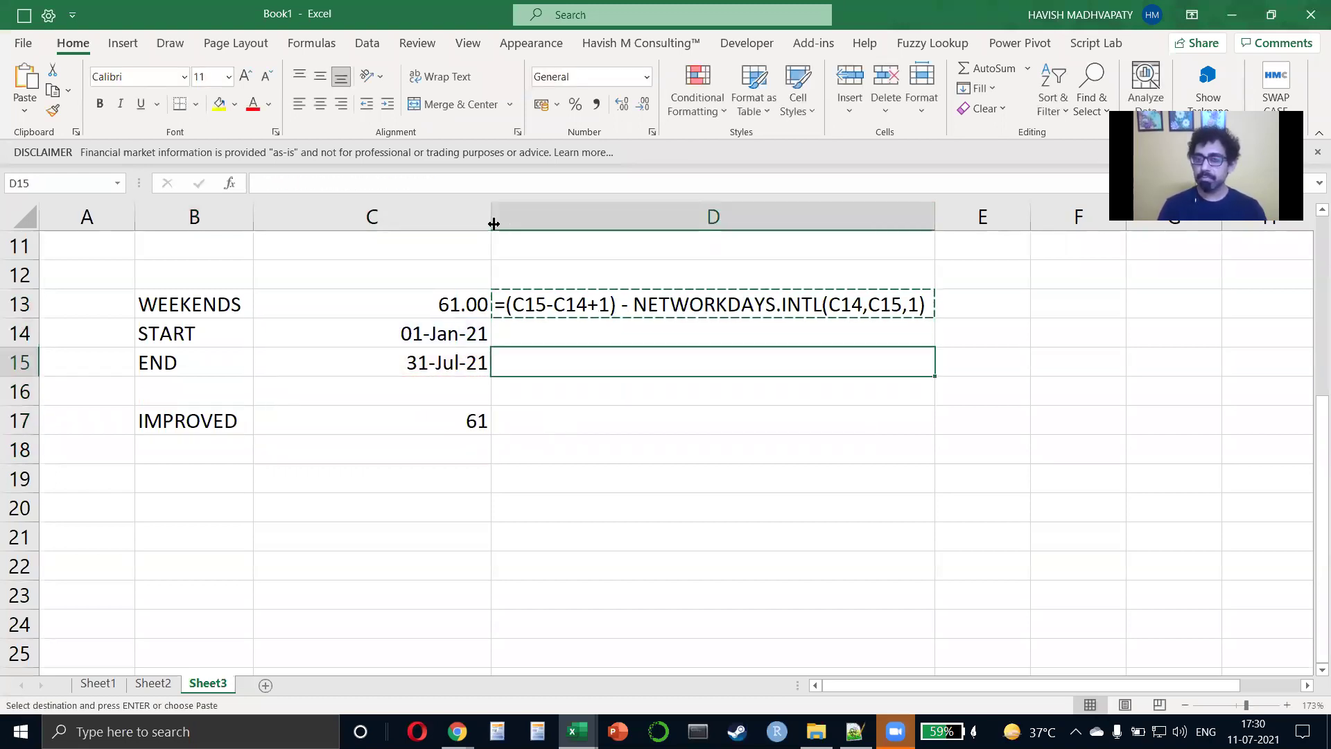
pyautogui.press('Down')
pyautogui.press('Down')
pyautogui.hotkey('ctrl', 'v')
pyautogui.press('Escape')
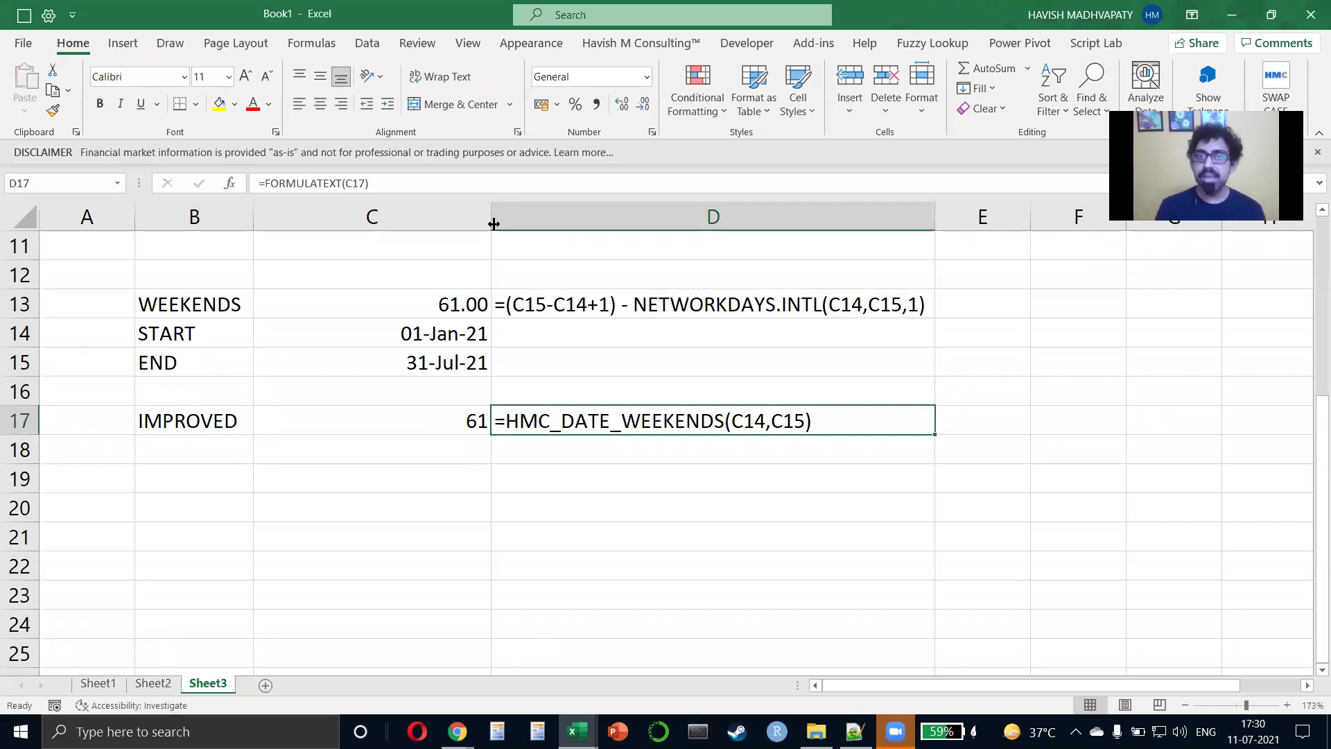
# Select D13, C17 and D15 in turn to review the weekend-count formulas.
pyautogui.click(563, 310)
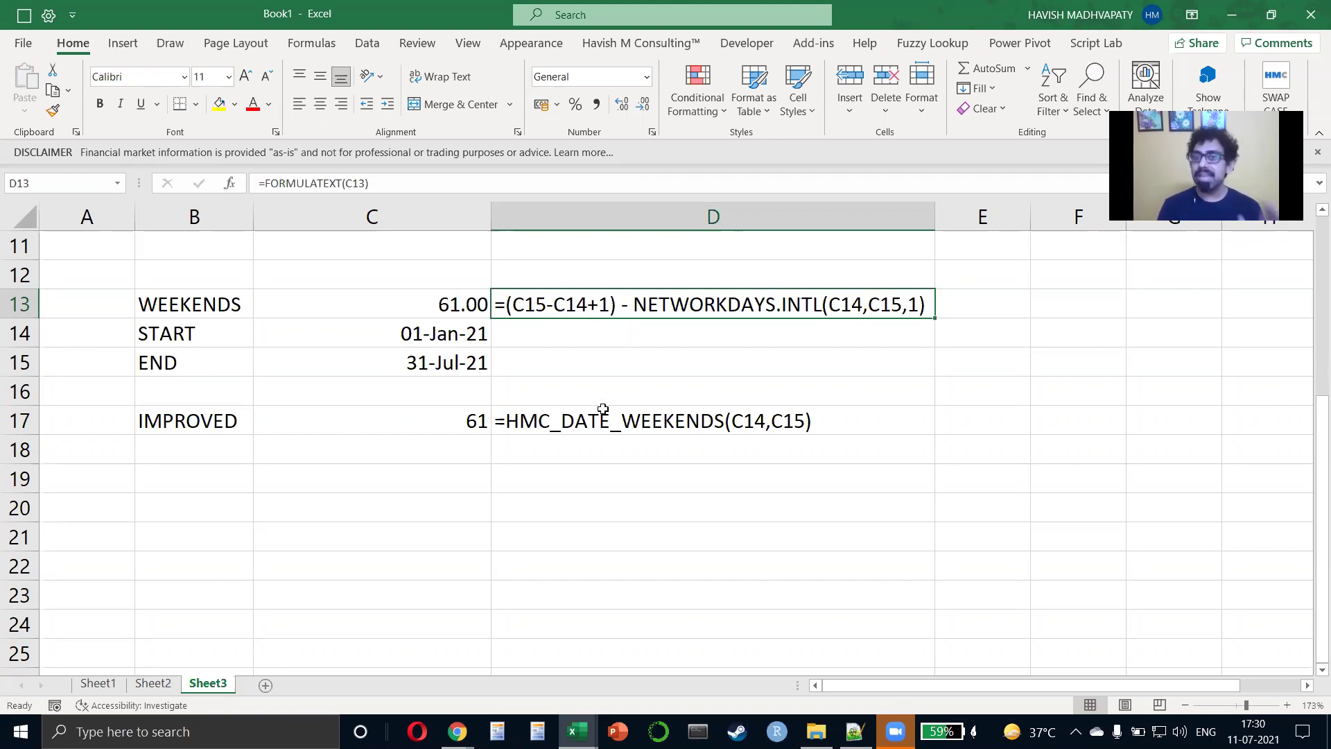
pyautogui.click(390, 431)
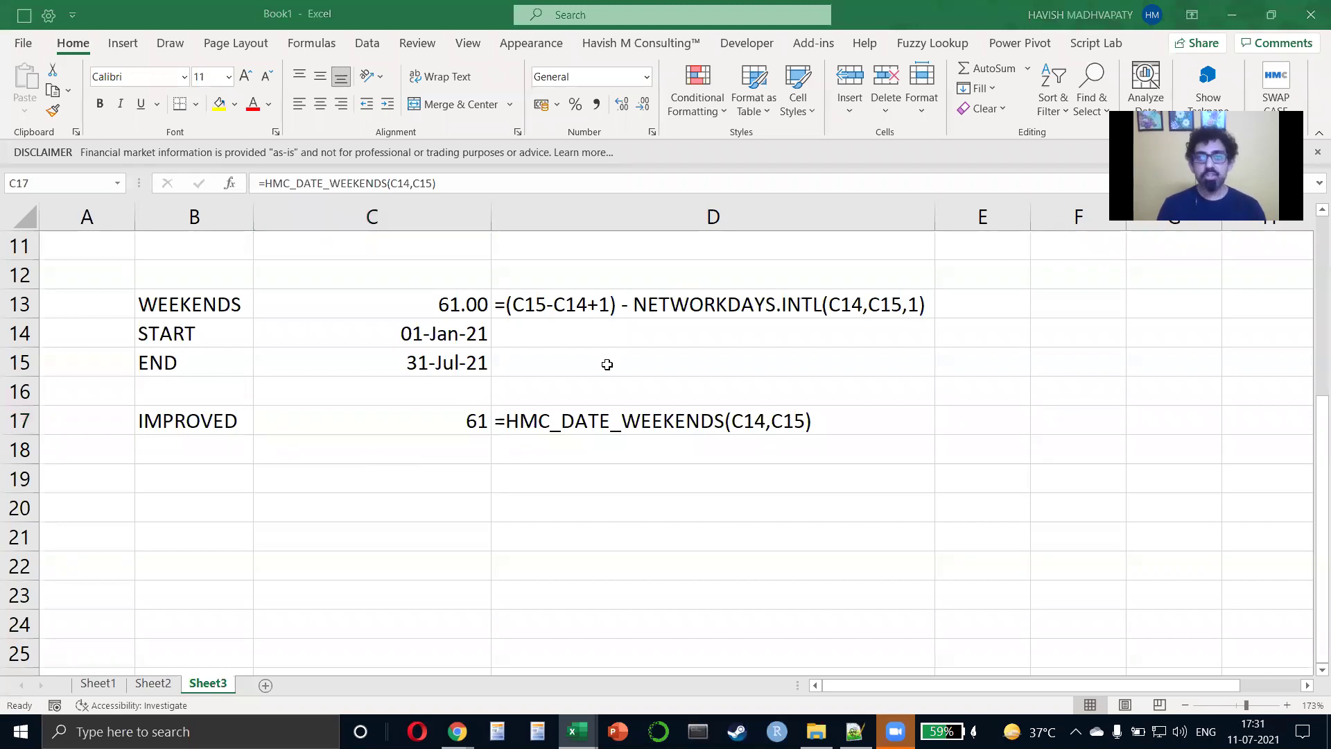
pyautogui.click(607, 364)
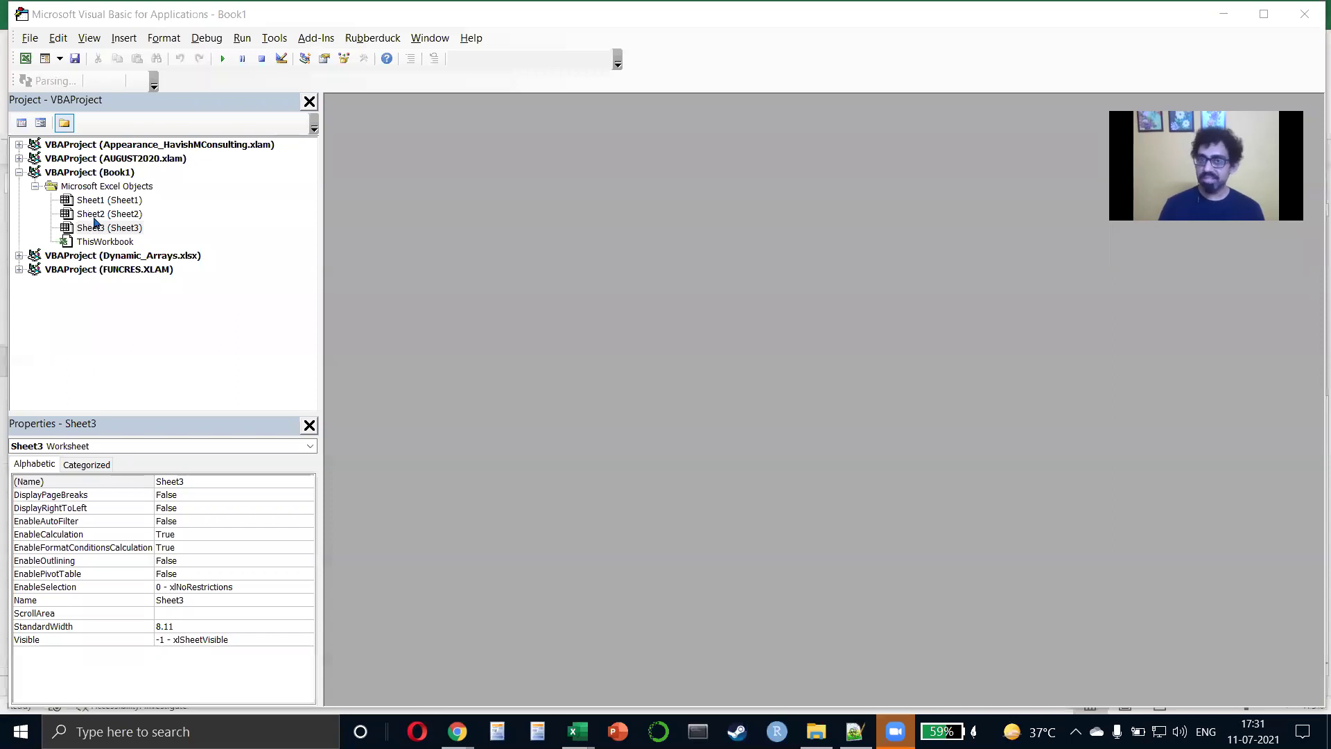
# Maximize the VBA editor window, then return to the Excel workbook.
pyautogui.click(1273, 17)
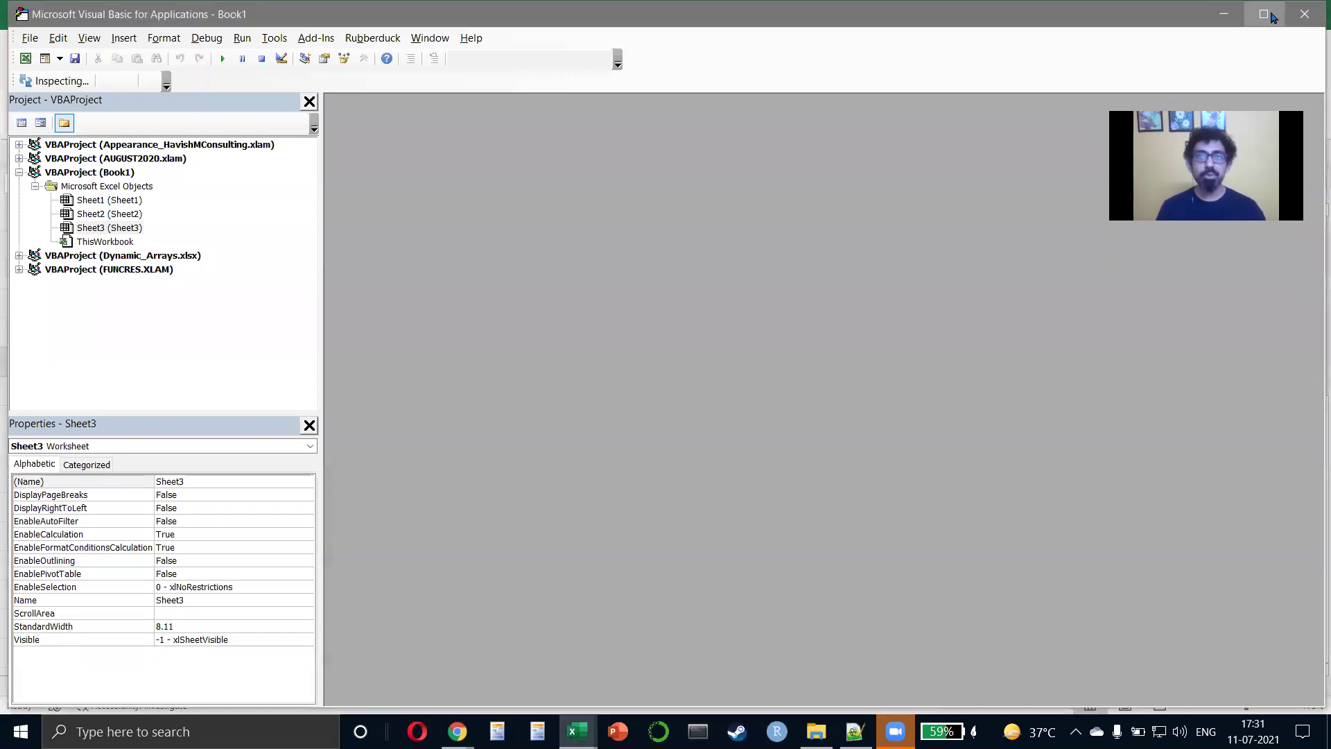
pyautogui.hotkey('alt', 'Tab')
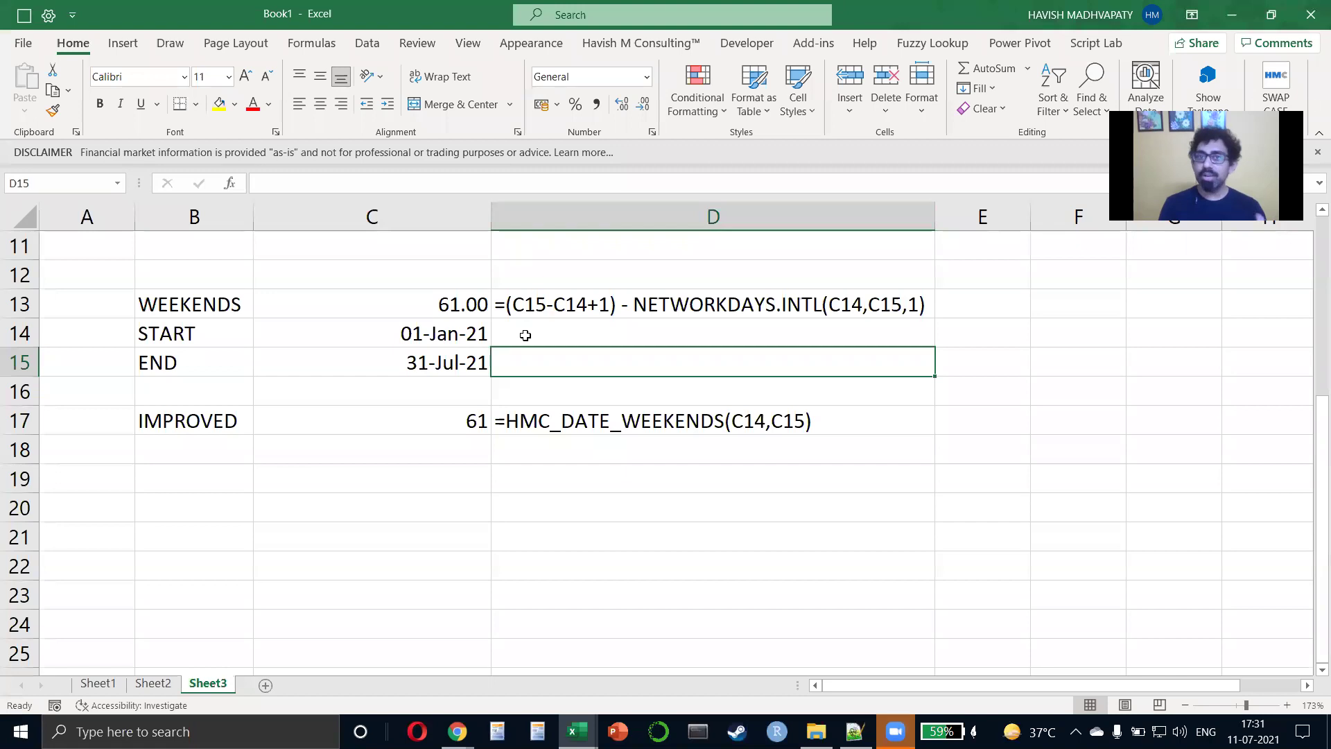
# Bring up the Sheet3 tab's context menu, dismiss it, and bring it up again.
pyautogui.rightClick(210, 686)
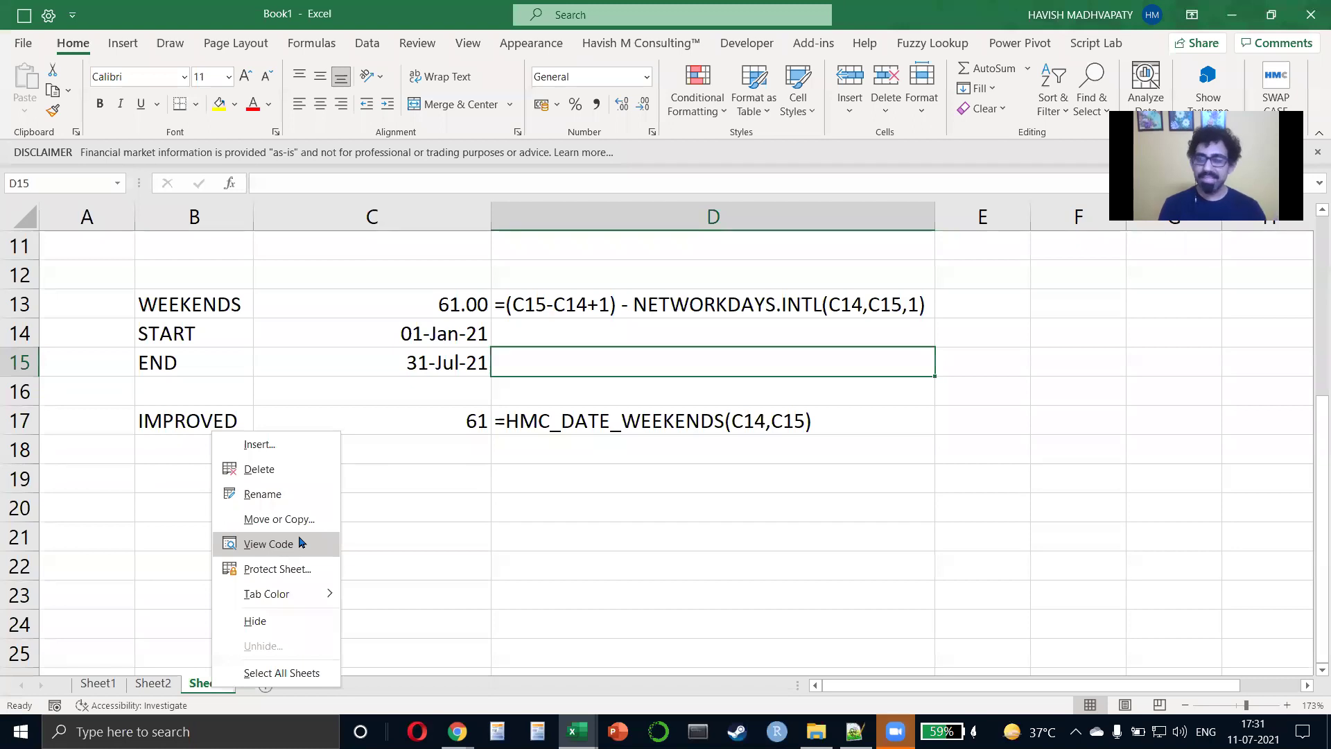
pyautogui.click(693, 479)
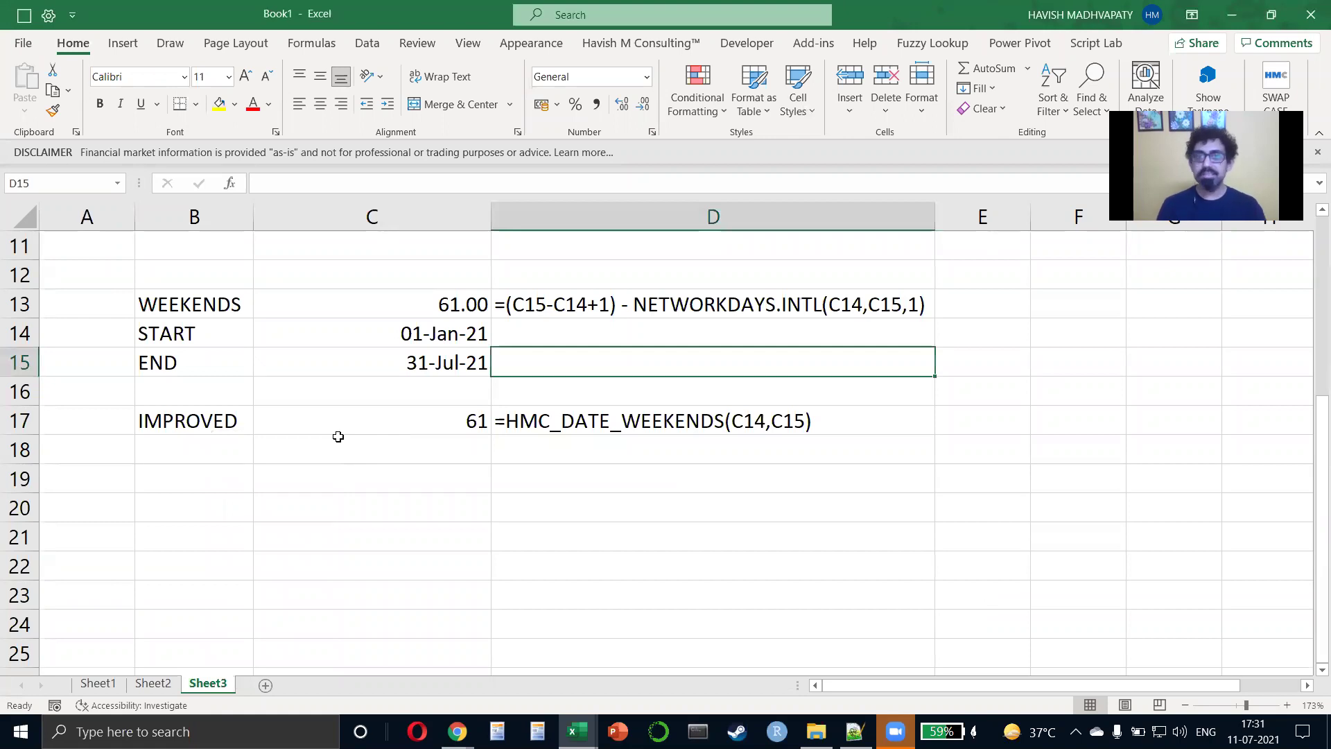
pyautogui.hotkey('alt', 'Tab')
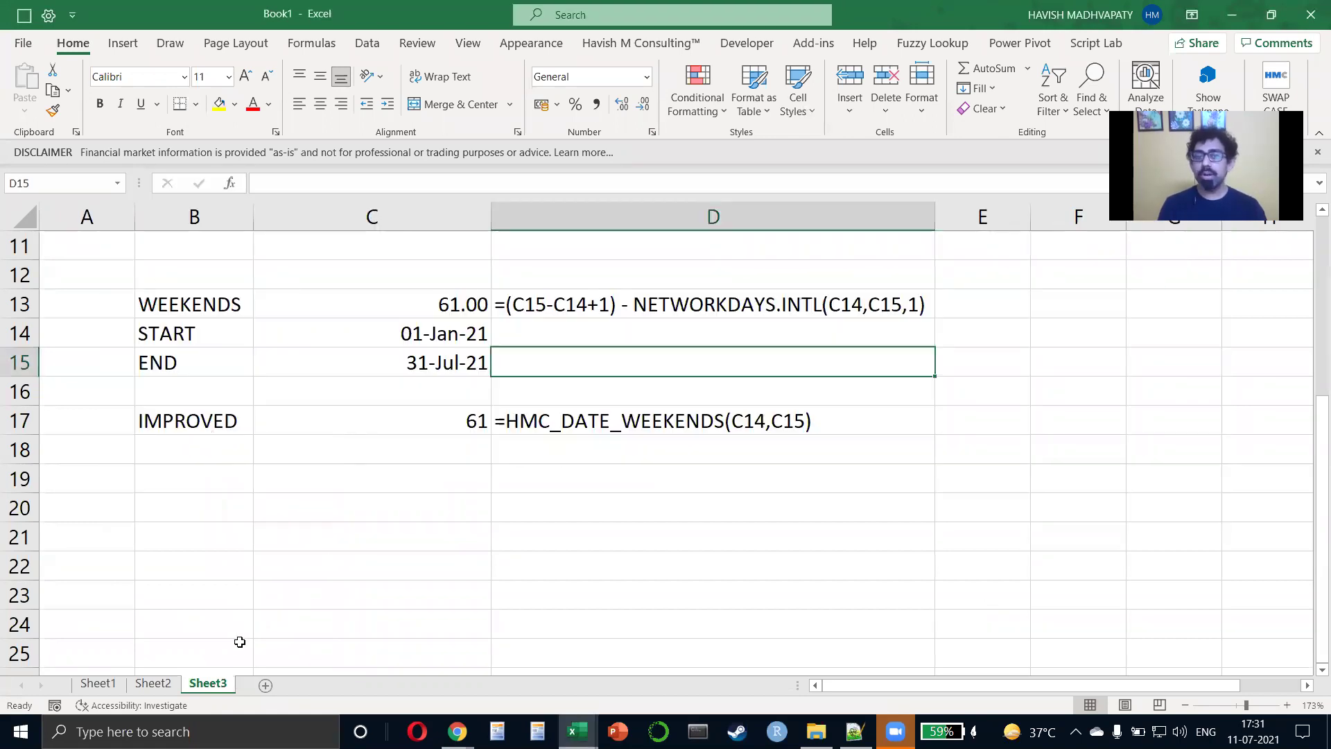
pyautogui.rightClick(208, 685)
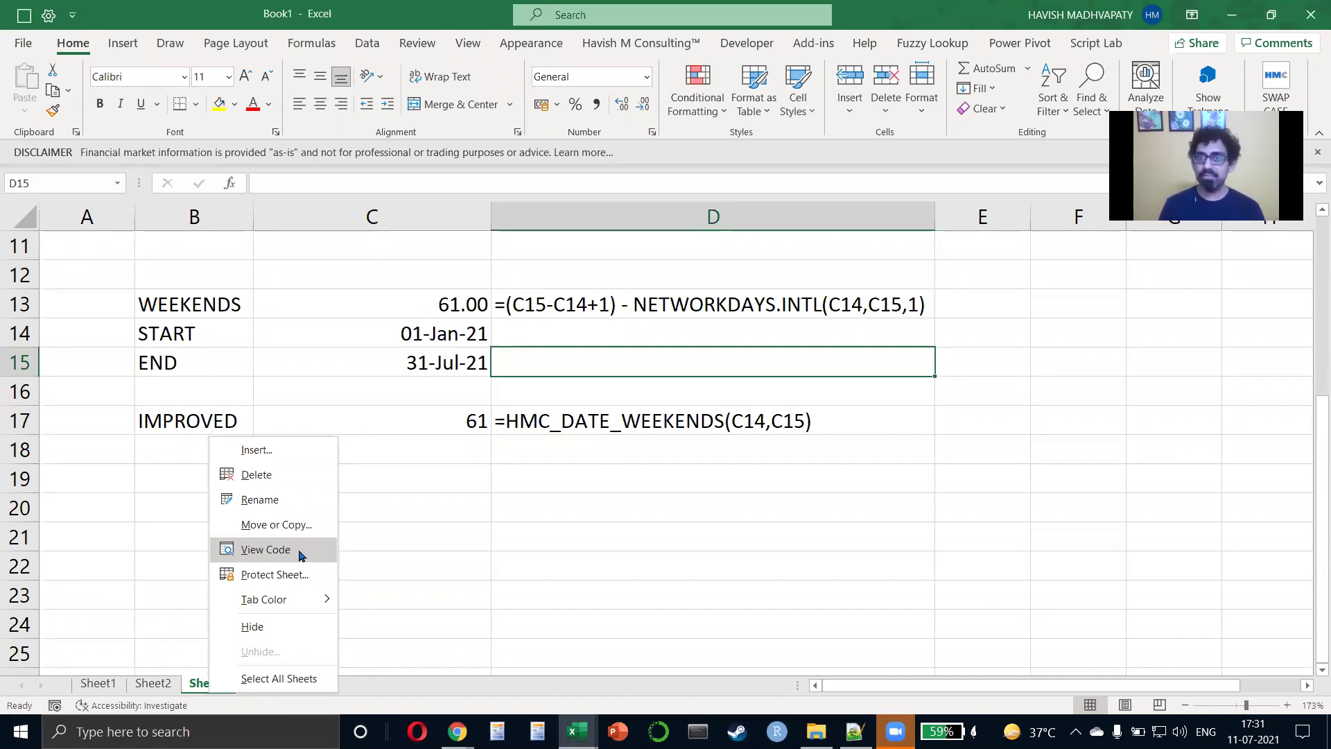
# Close the Sheet3 tab menu and bring up the window switcher.
pyautogui.press('Escape')
pyautogui.hotkey('alt', 'Tab')
pyautogui.hotkey('alt', 'Tab')
pyautogui.hotkey('alt', 'Tab')
pyautogui.hotkey('alt', 'Tab')
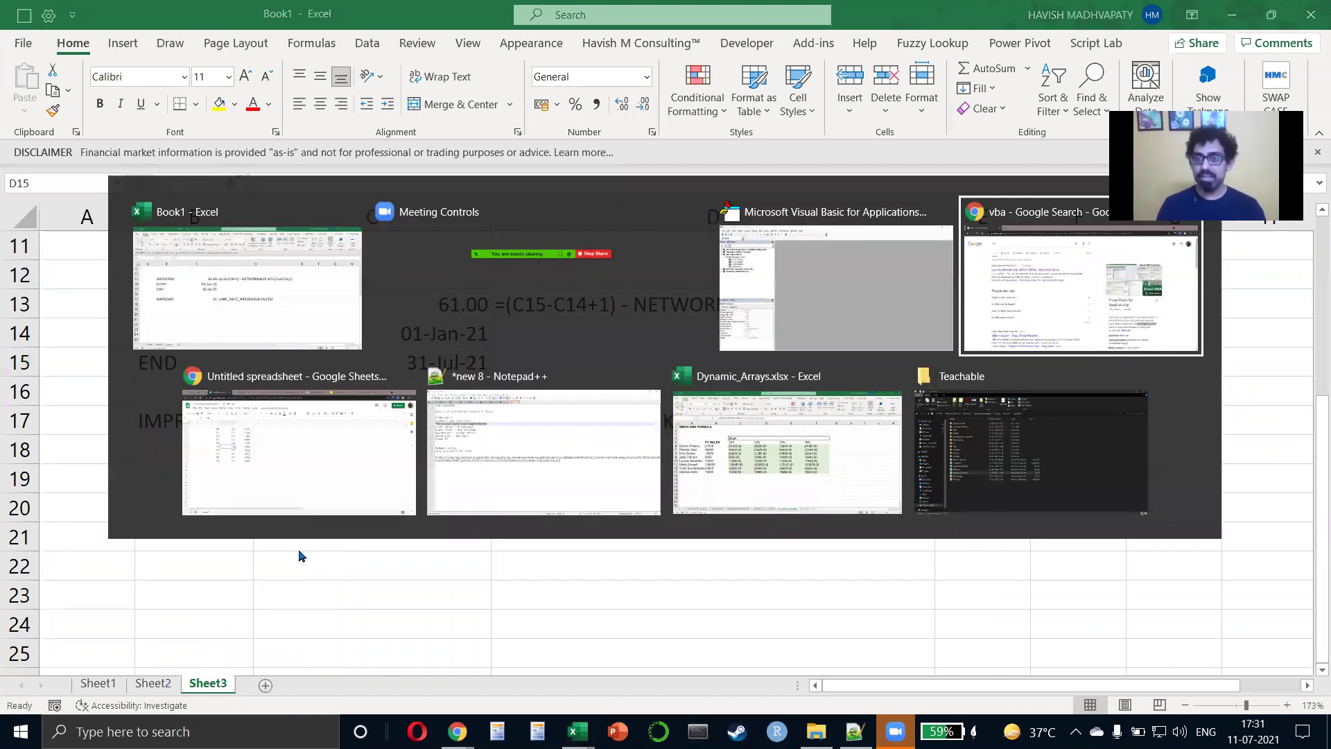
# In the Notepad++ notes, add the line 'vba is NOT outdated' on line 20.
pyautogui.hotkey('alt', 'Tab')
pyautogui.press('Down')
pyautogui.press('Down')
pyautogui.press('Down')
pyautogui.press('Down')
pyautogui.press('Down')
pyautogui.press('Down')
pyautogui.press('Down')
pyautogui.press('Down')
pyautogui.press('Down')
pyautogui.press('Down')
pyautogui.press('Down')
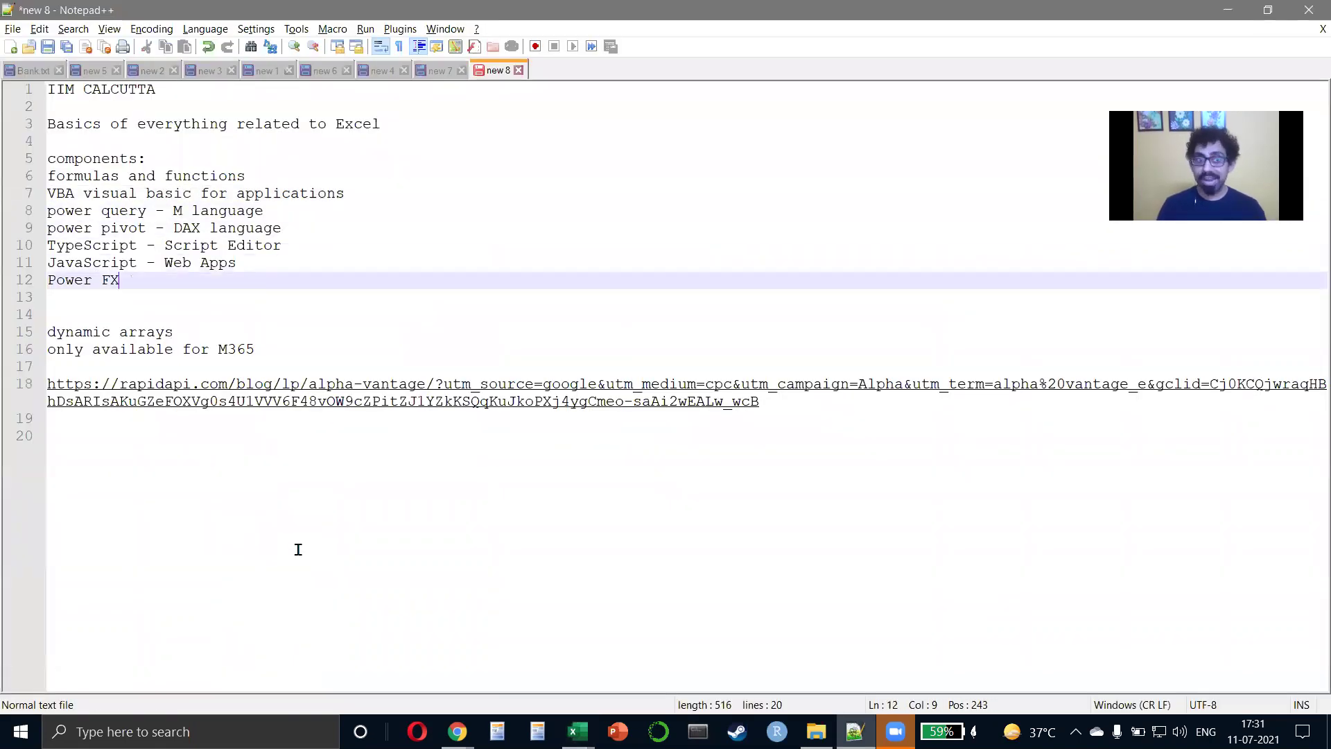
pyautogui.press('Down')
pyautogui.press('Down')
pyautogui.press('Down')
pyautogui.write('vba IS')
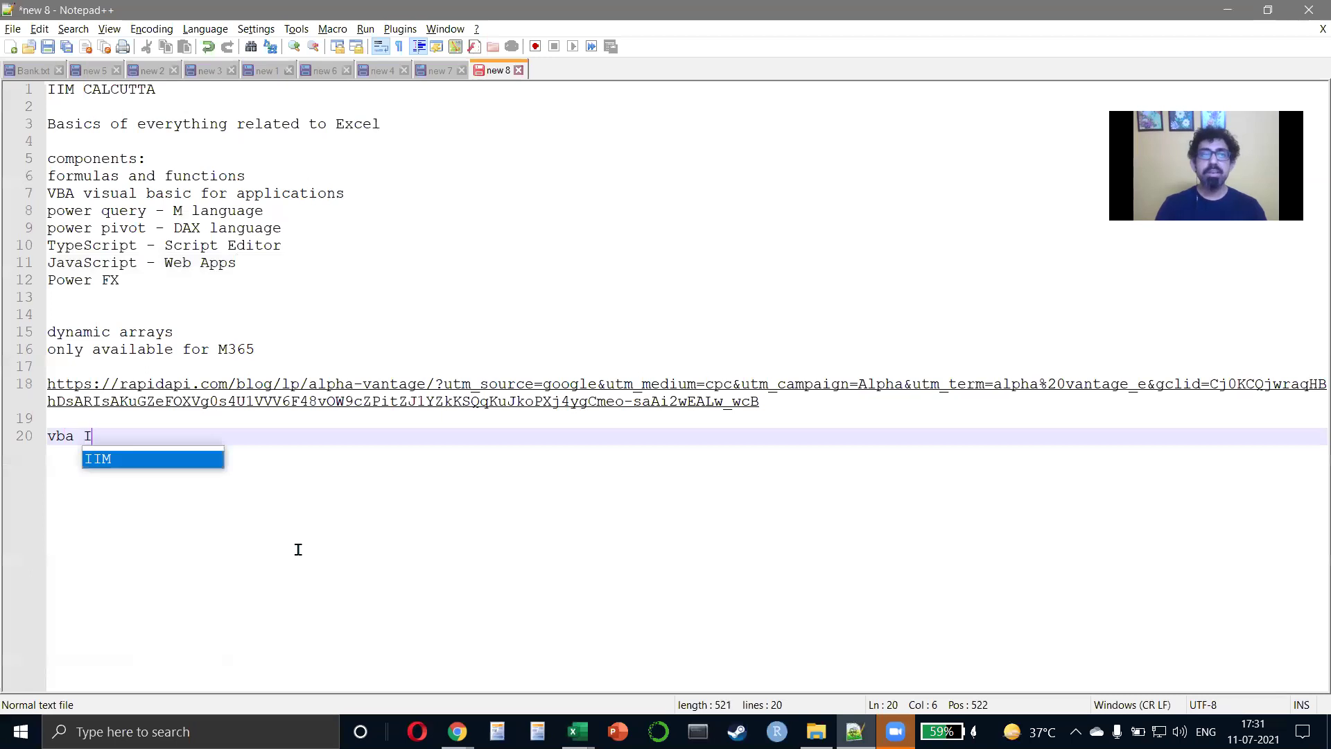
pyautogui.press('BackSpace')
pyautogui.press('BackSpace')
pyautogui.press('BackSpace')
pyautogui.press('capslock')
pyautogui.write('is NOT ')
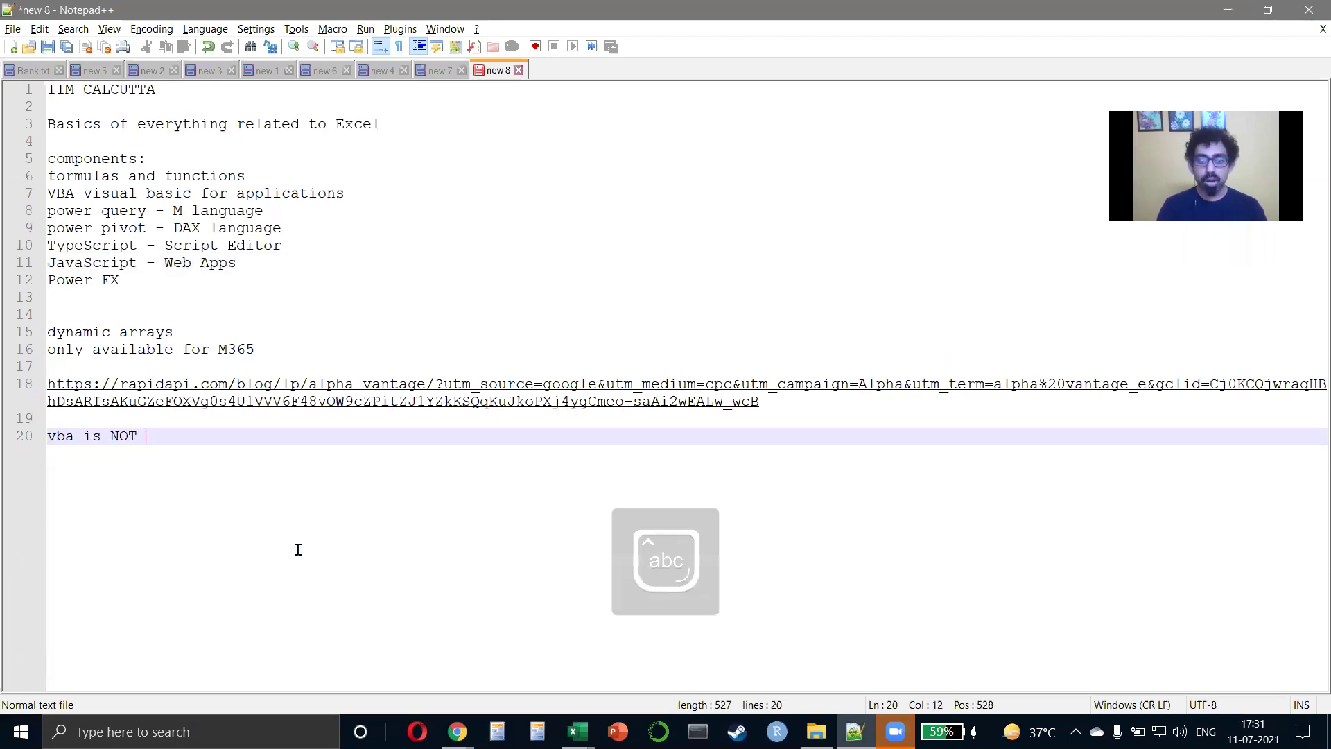
pyautogui.write('outdated')
pyautogui.press('Return')
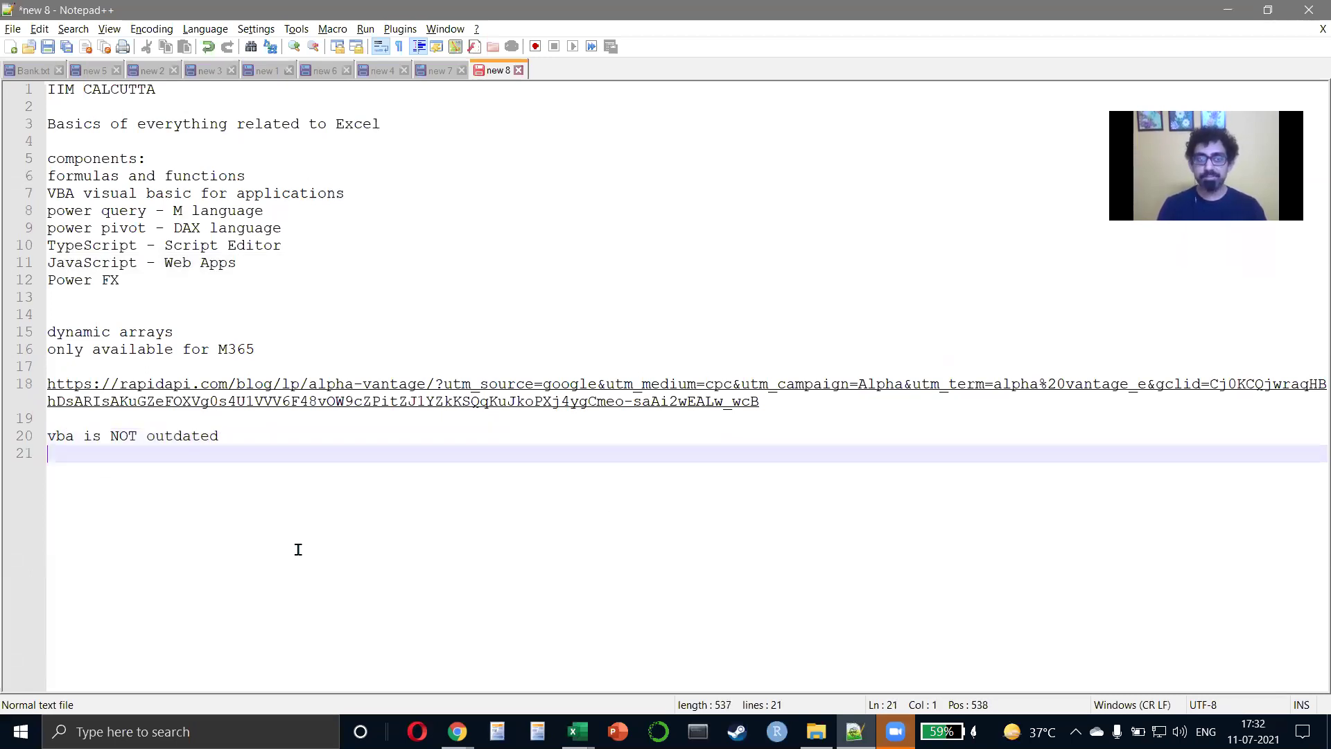
# Add the lines 'v imp in Big 4, Consulting esp Finance' and 'available on all versions but NOT online'.
pyautogui.write('v imp')
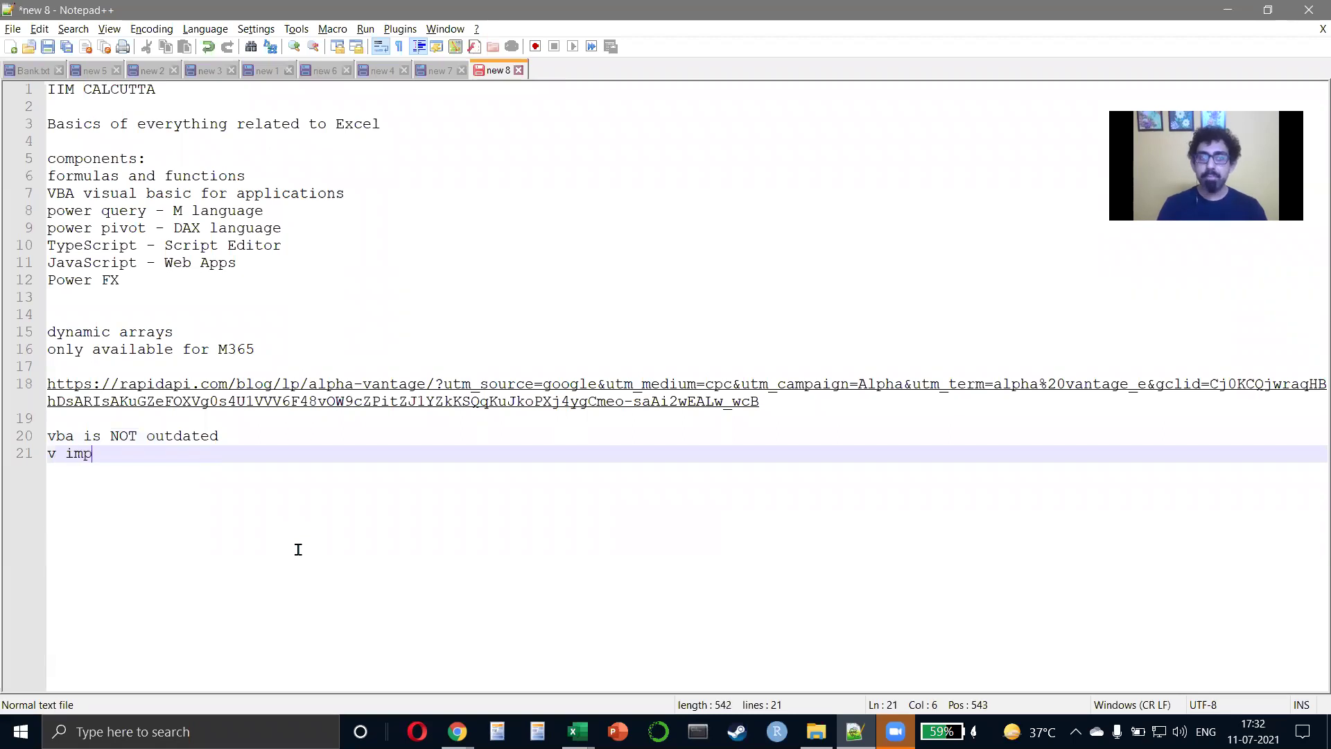
pyautogui.write(' in Big 4,')
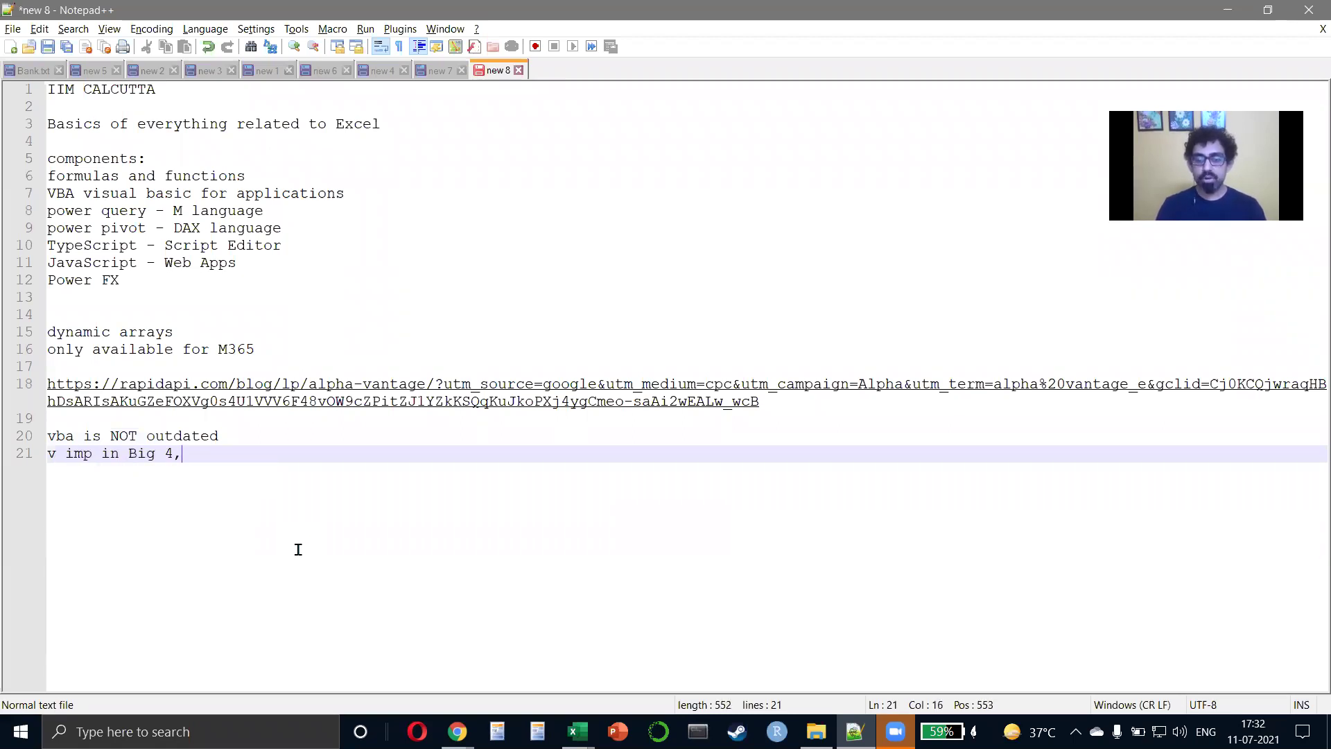
pyautogui.write(' Consulting espm')
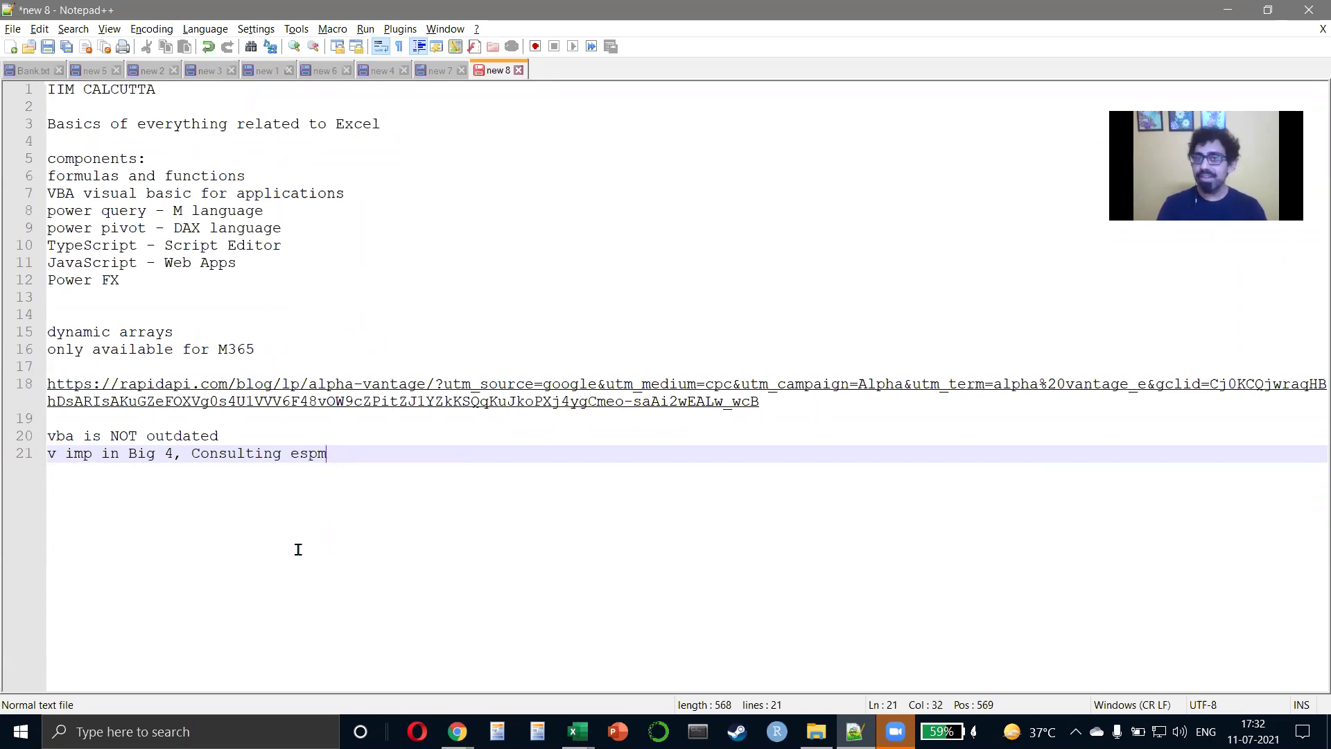
pyautogui.press('BackSpace')
pyautogui.write('Finance')
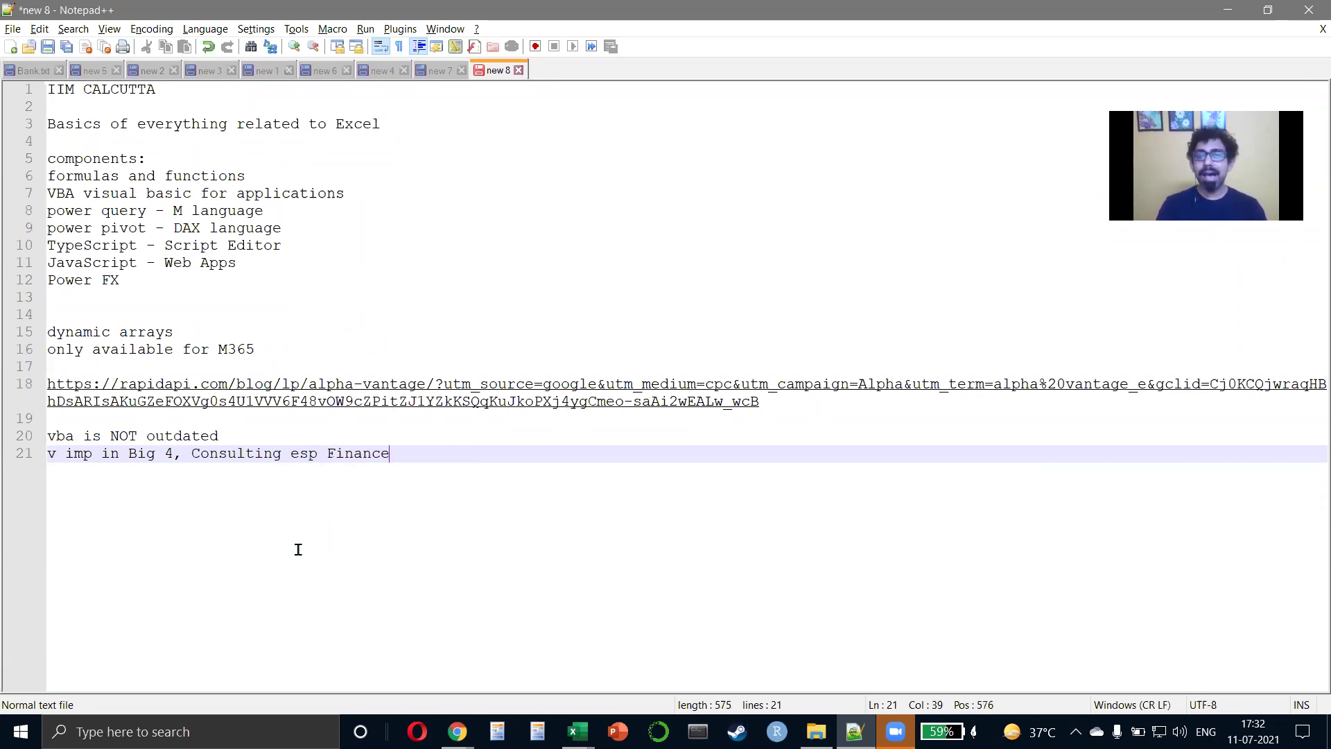
pyautogui.press('Return')
pyautogui.write('all versions')
pyautogui.press('Home')
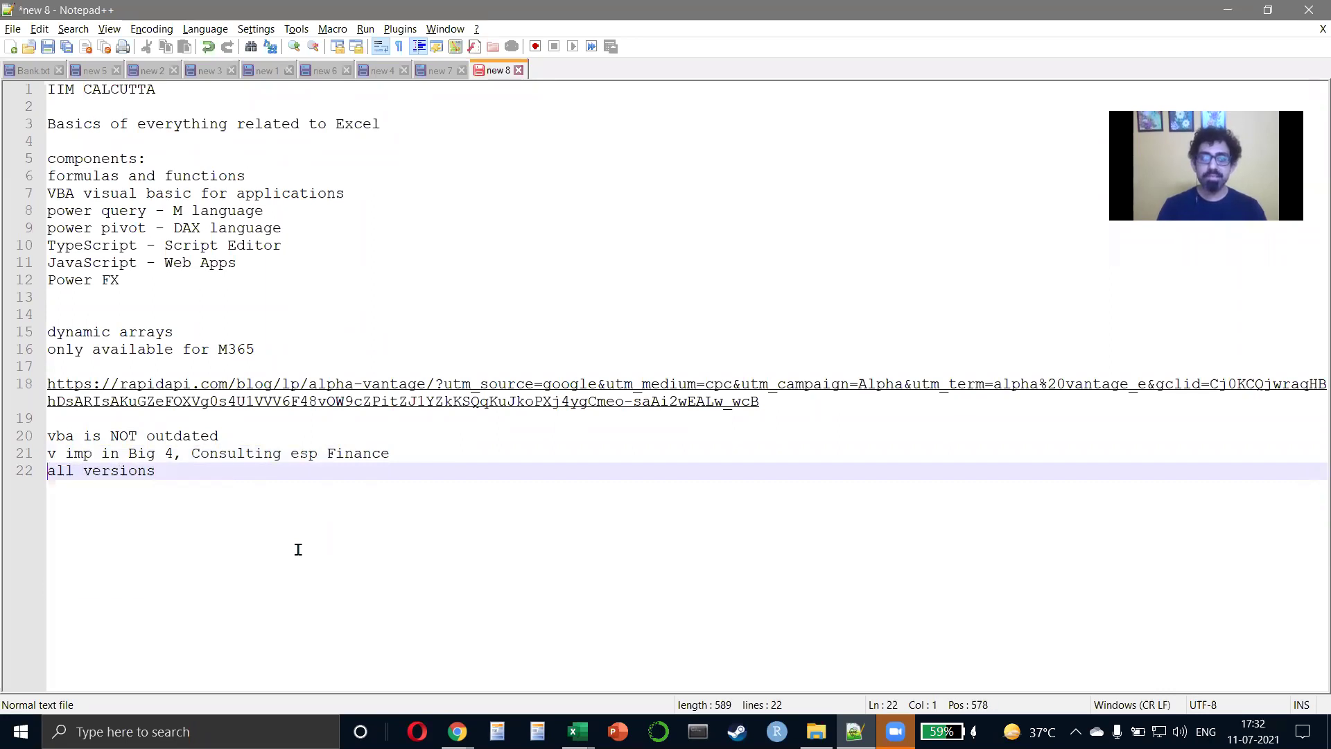
pyautogui.write('available on')
pyautogui.press('End')
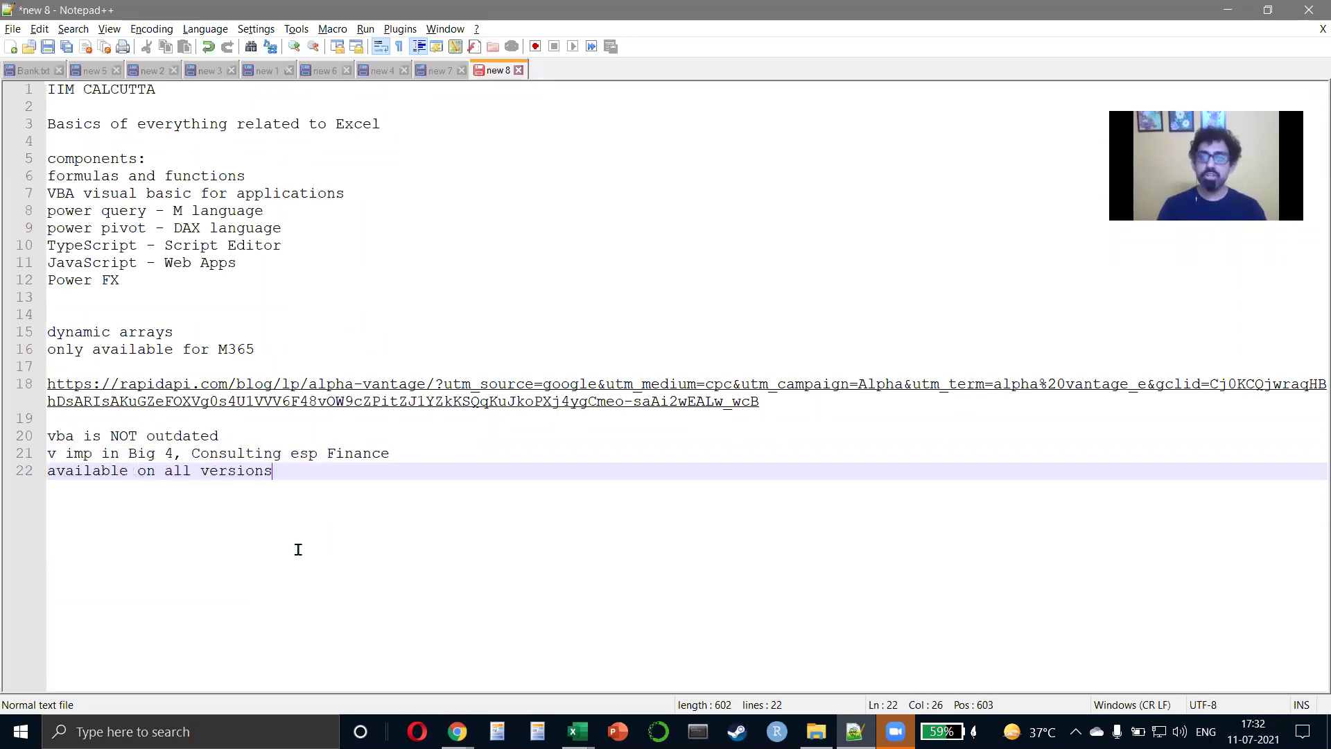
pyautogui.write('but ')
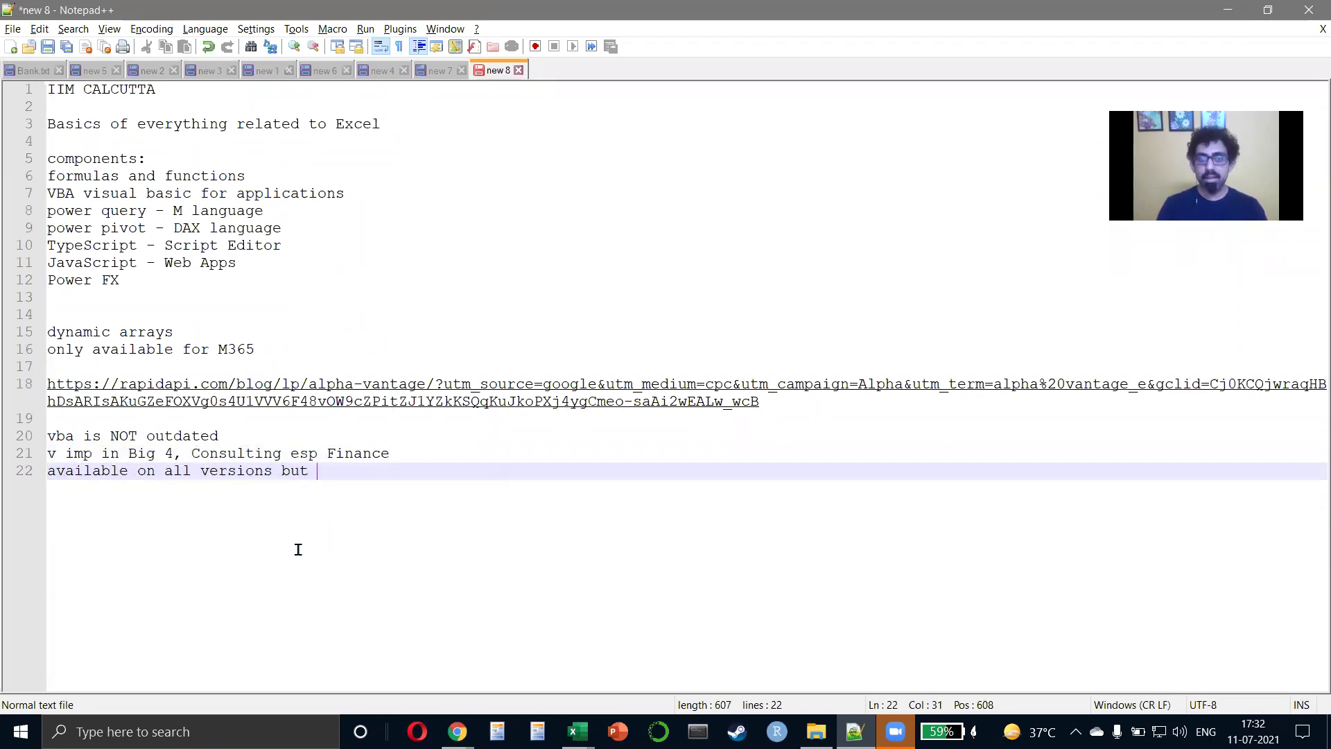
pyautogui.write('NOT online')
pyautogui.hotkey('alt', 'Tab')
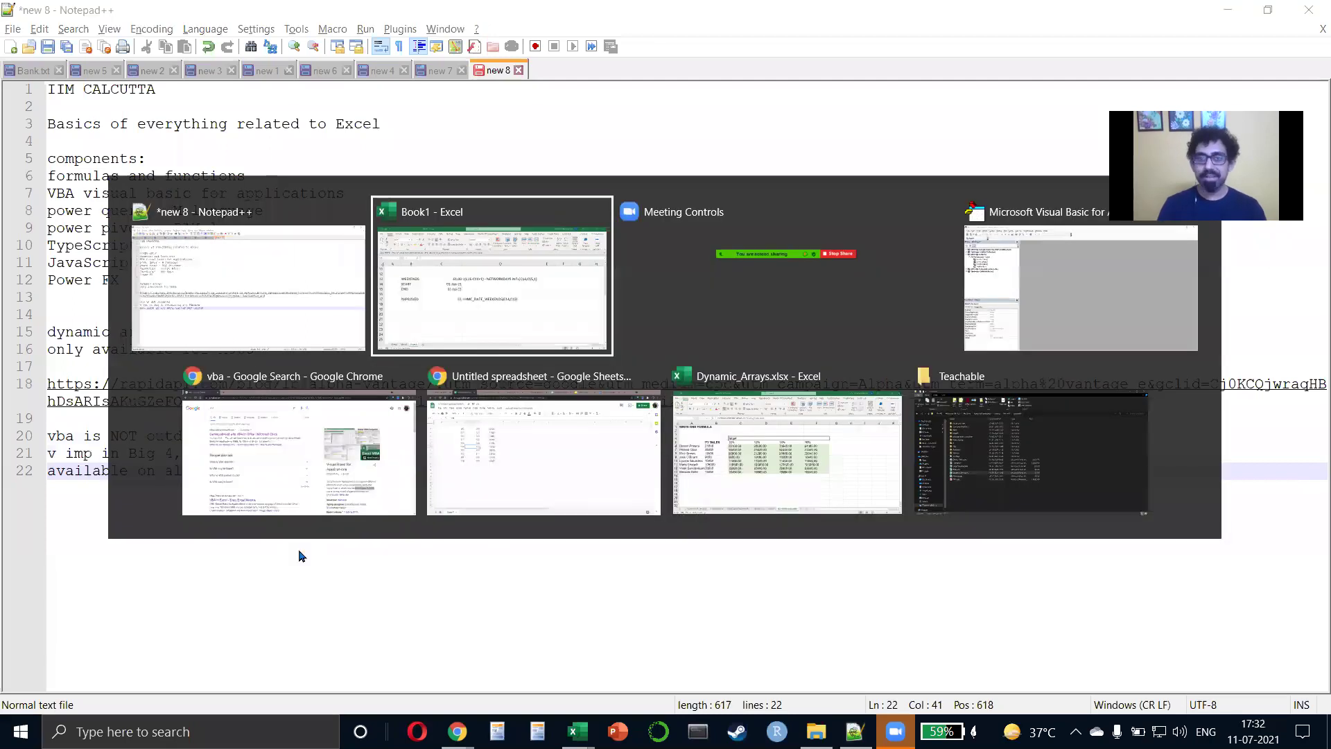
# In the VBA editor, expand AUGUST2020.xlam's Modules folder and open the aaa_Functions module.
pyautogui.hotkey('alt', 'Tab')
pyautogui.hotkey('alt', 'Tab')
pyautogui.hotkey('alt', 'Tab')
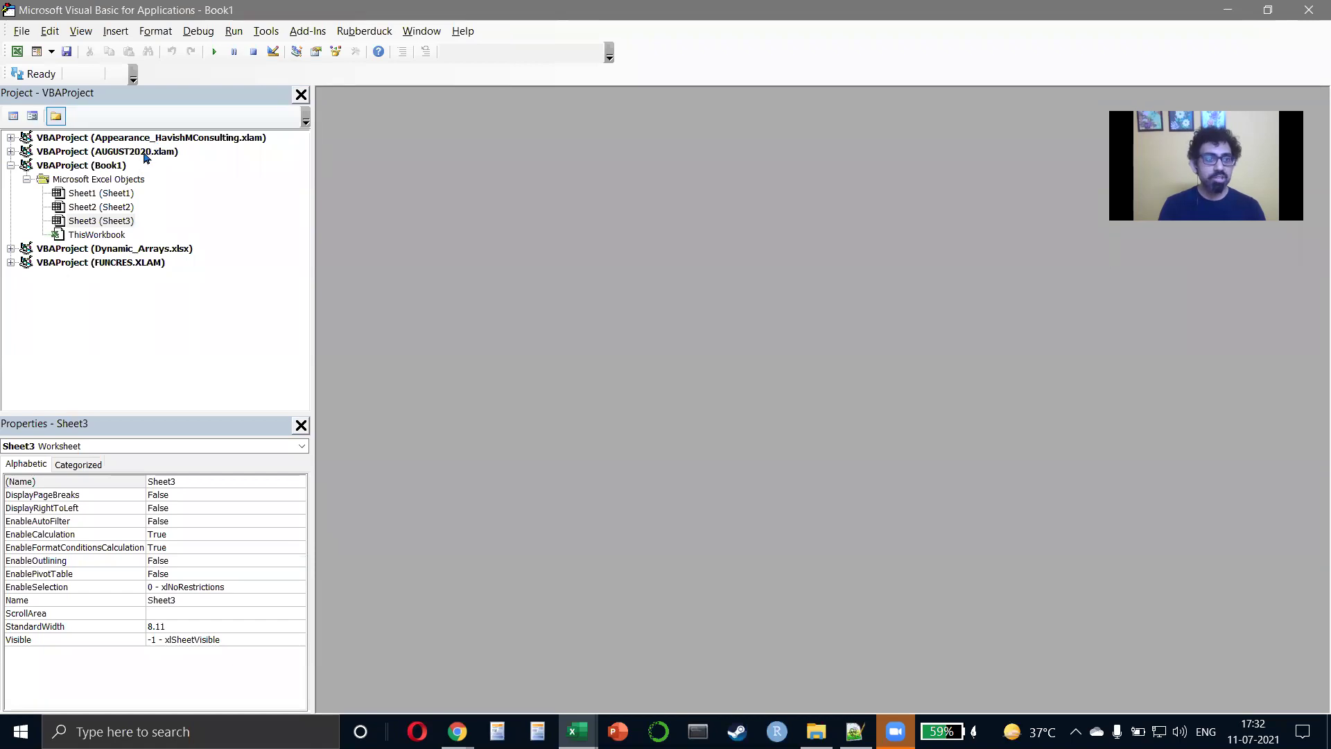
pyautogui.doubleClick(165, 142)
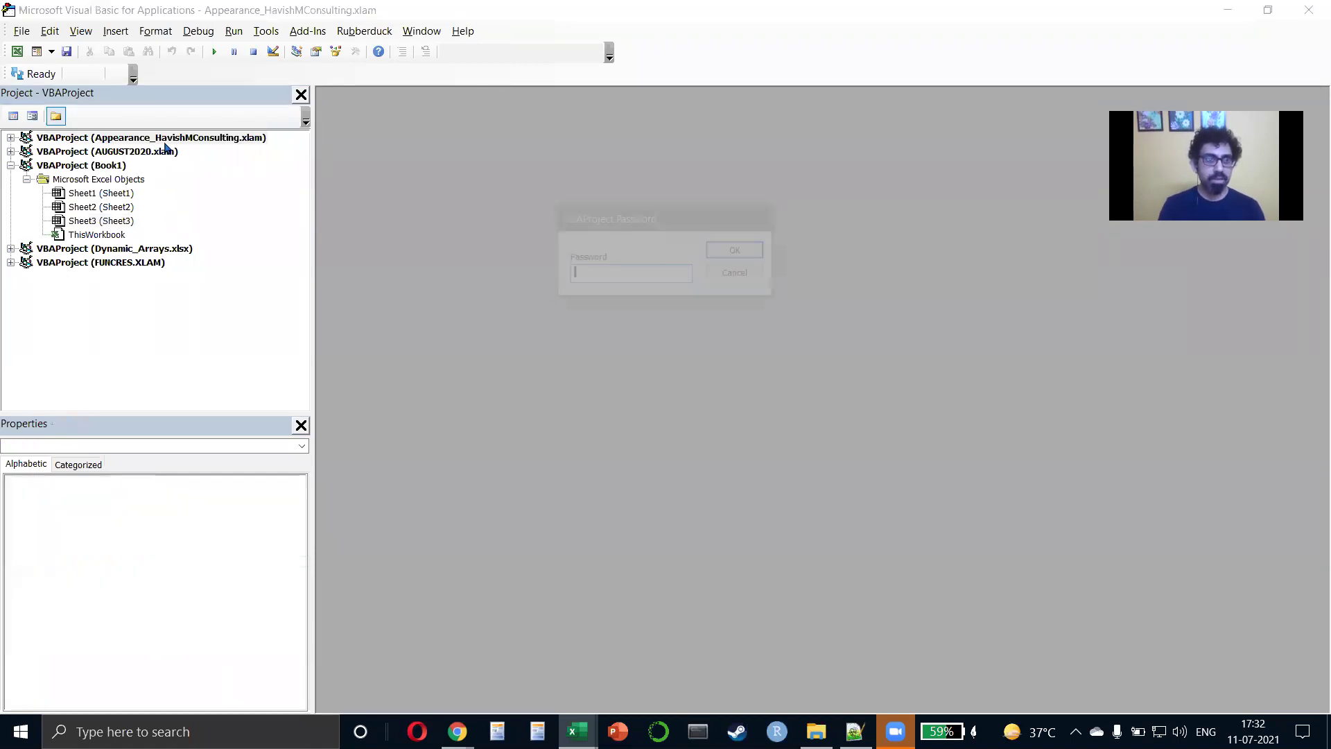
pyautogui.press('Escape')
pyautogui.doubleClick(158, 153)
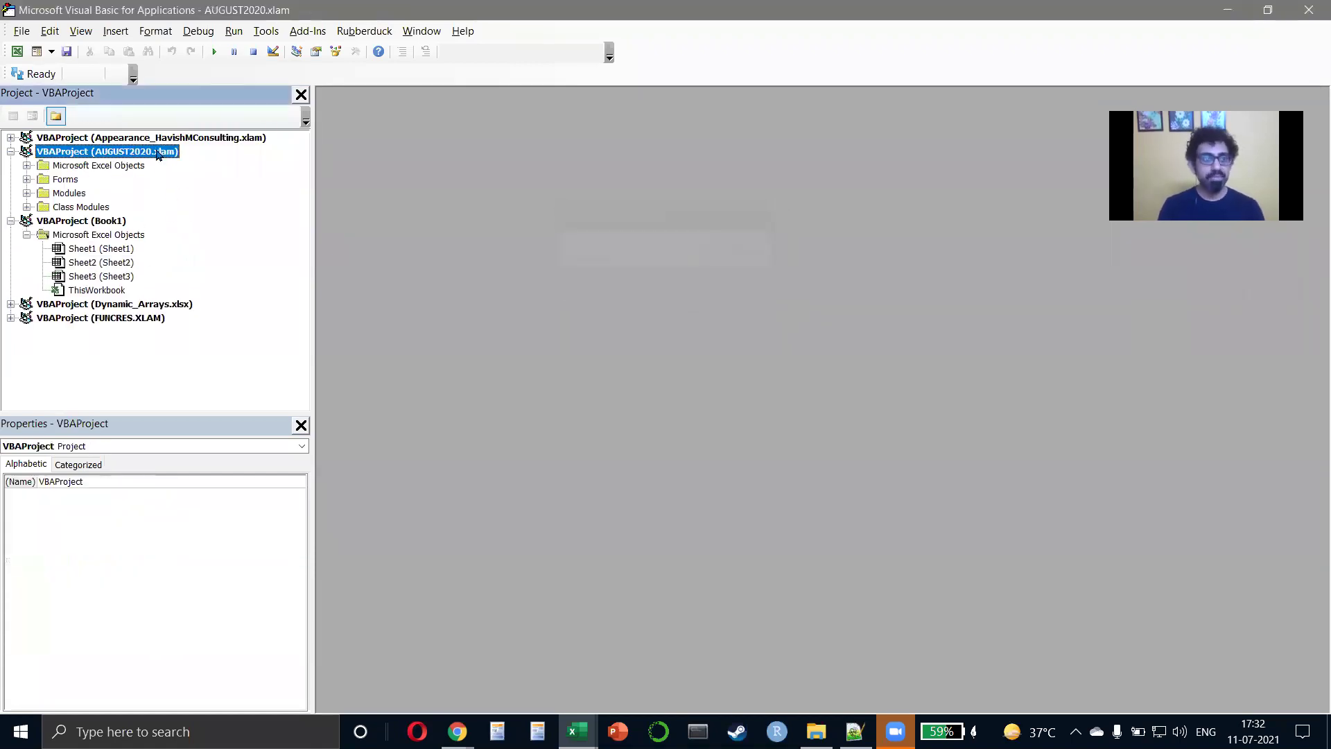
pyautogui.doubleClick(68, 194)
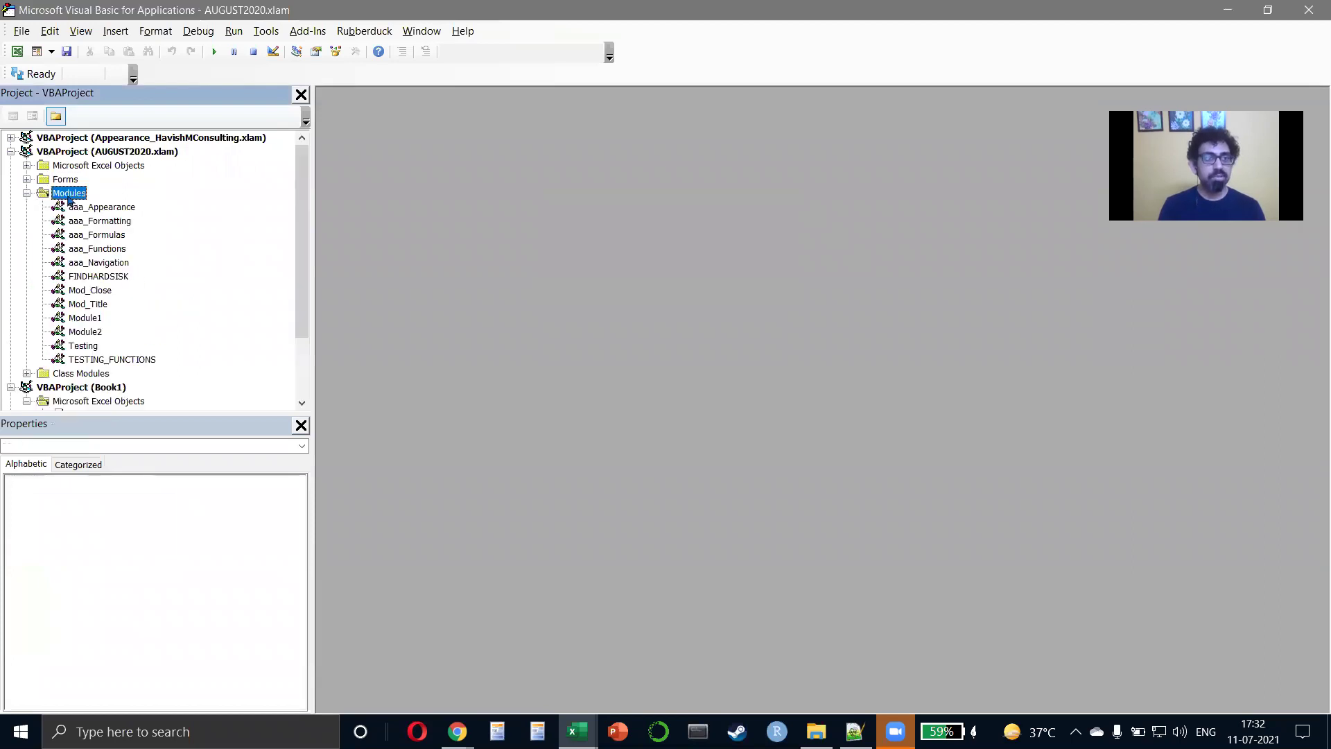
pyautogui.doubleClick(104, 249)
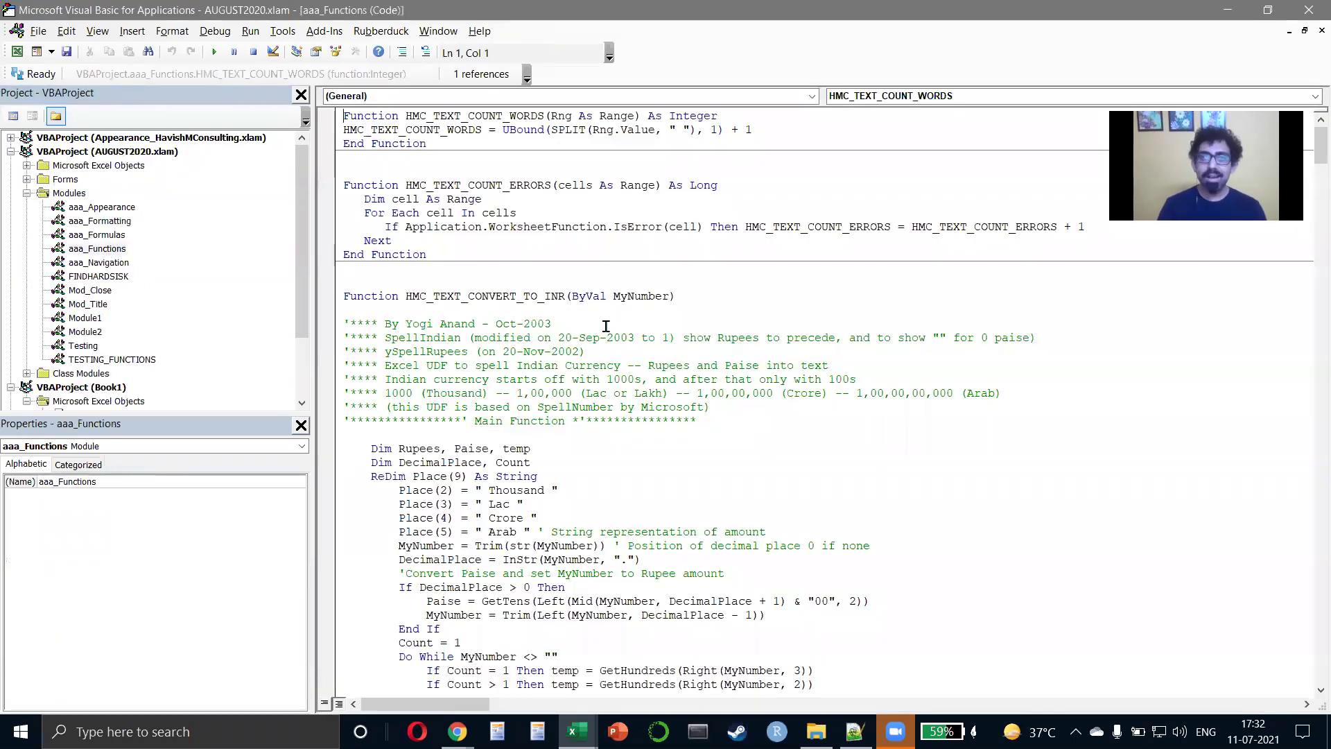
pyautogui.scroll(-3, 605, 326)
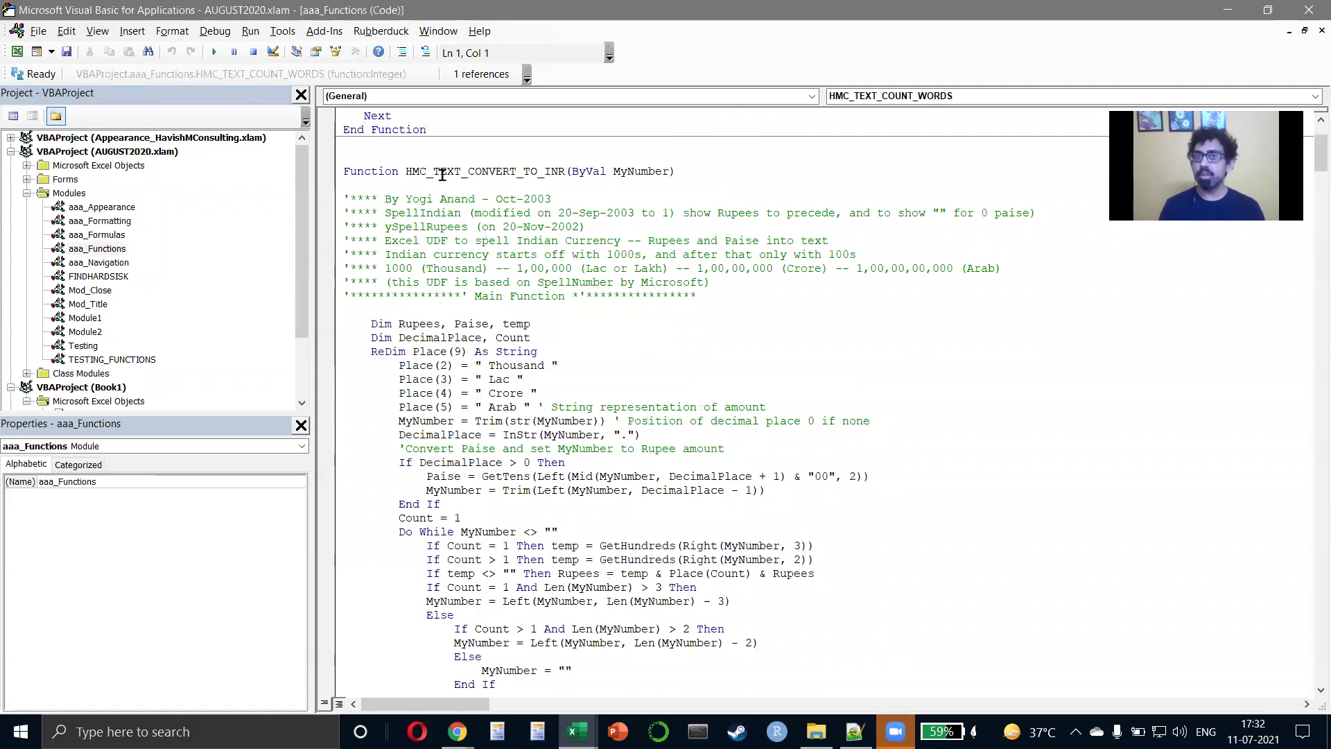
pyautogui.moveTo(439, 172); pyautogui.dragTo(648, 172)
pyautogui.scroll(-17, 389, 342)
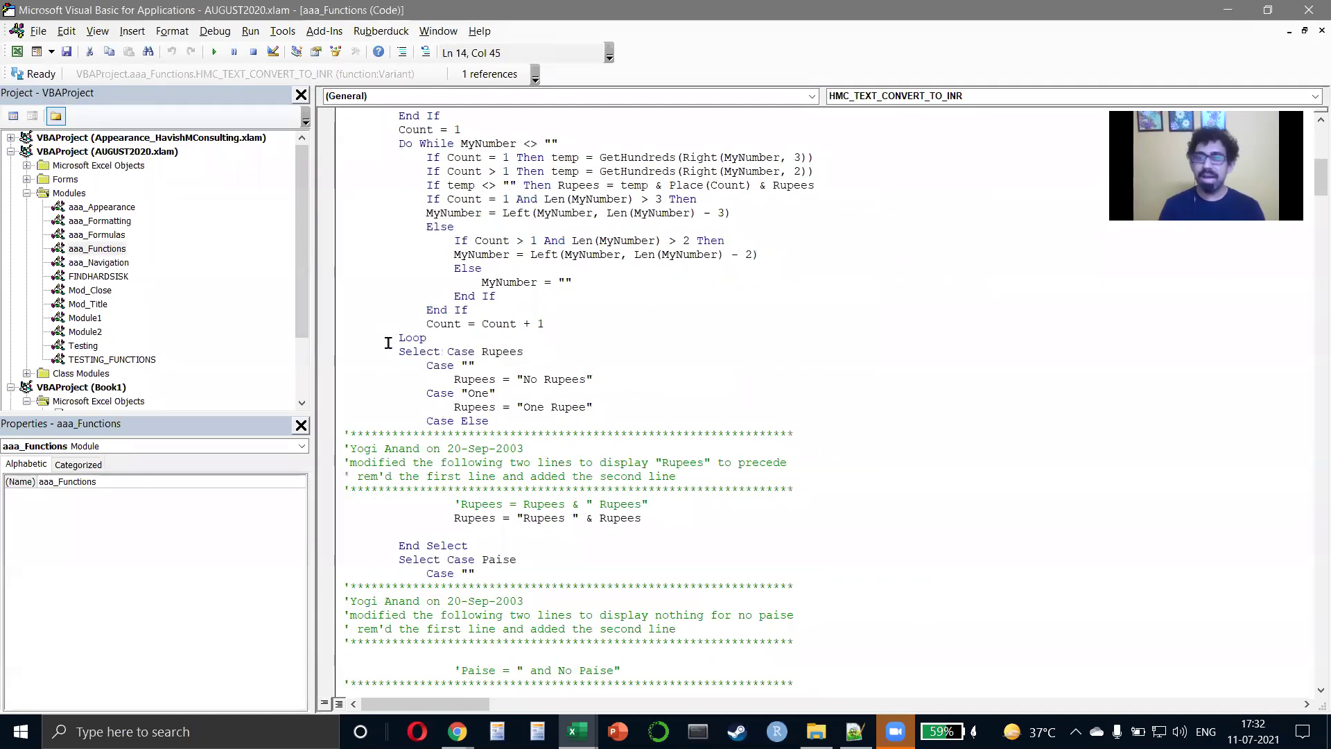
pyautogui.scroll(-9, 389, 343)
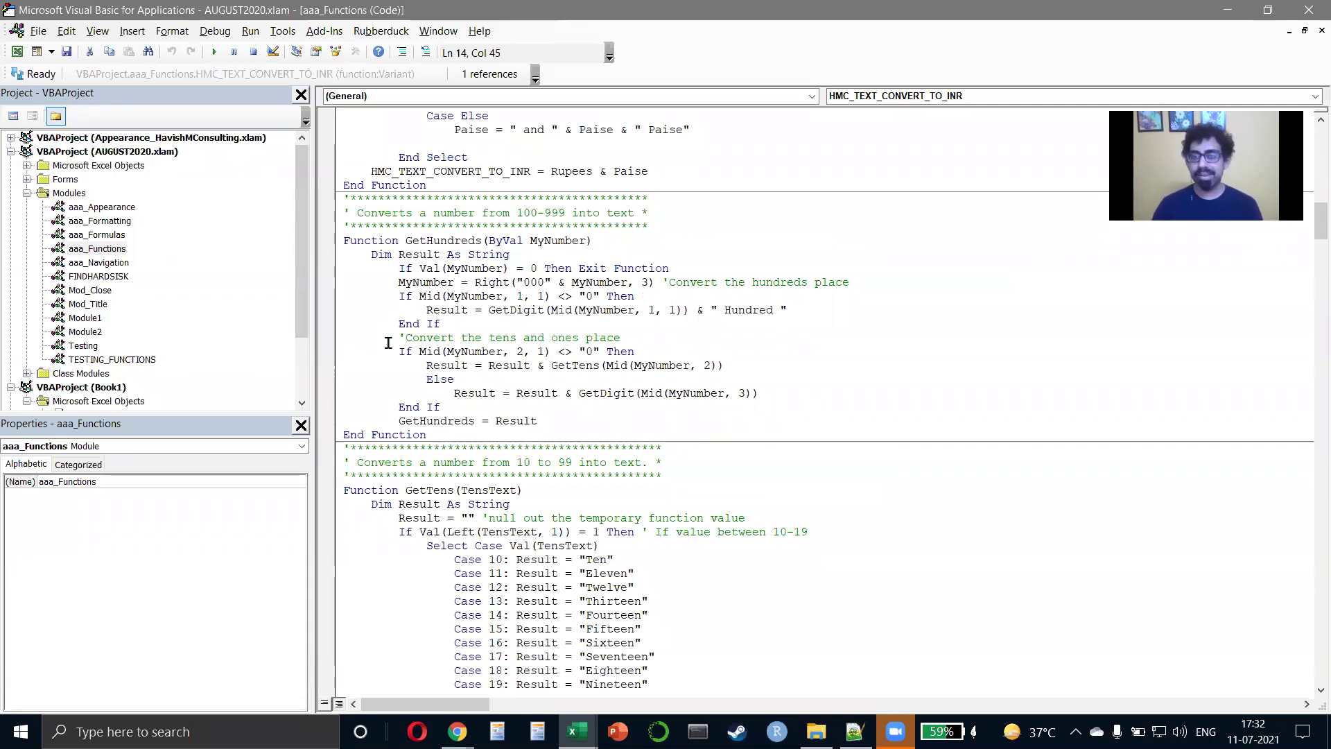
pyautogui.moveTo(371, 241); pyautogui.dragTo(498, 428)
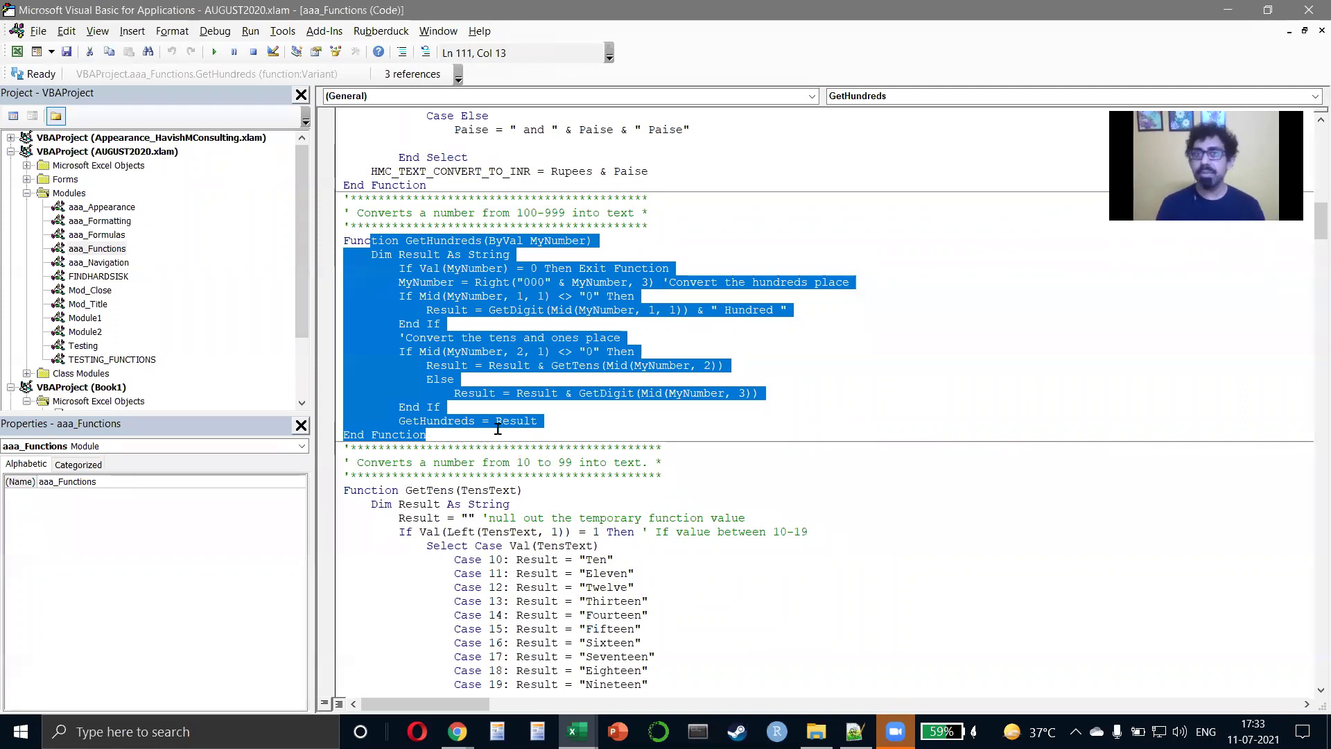
pyautogui.scroll(-5, 498, 428)
pyautogui.scroll(-20, 498, 428)
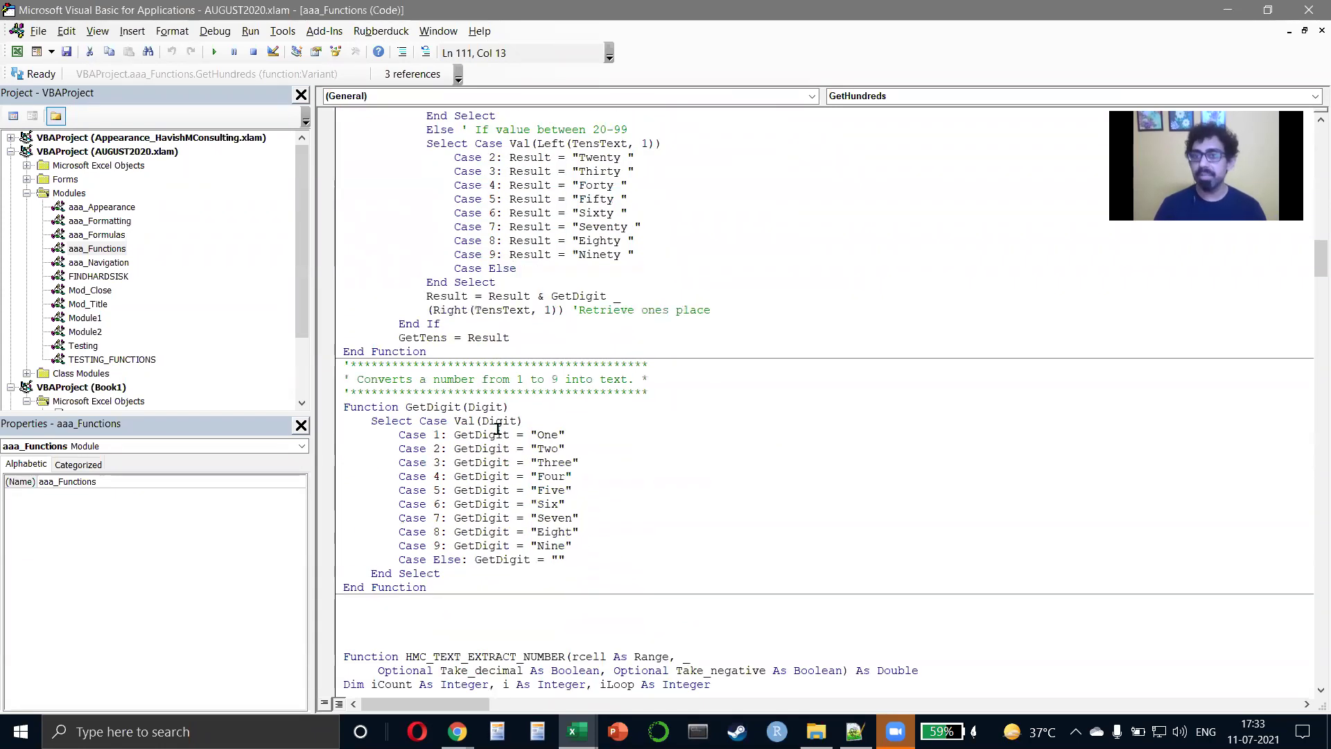
pyautogui.scroll(7, 498, 428)
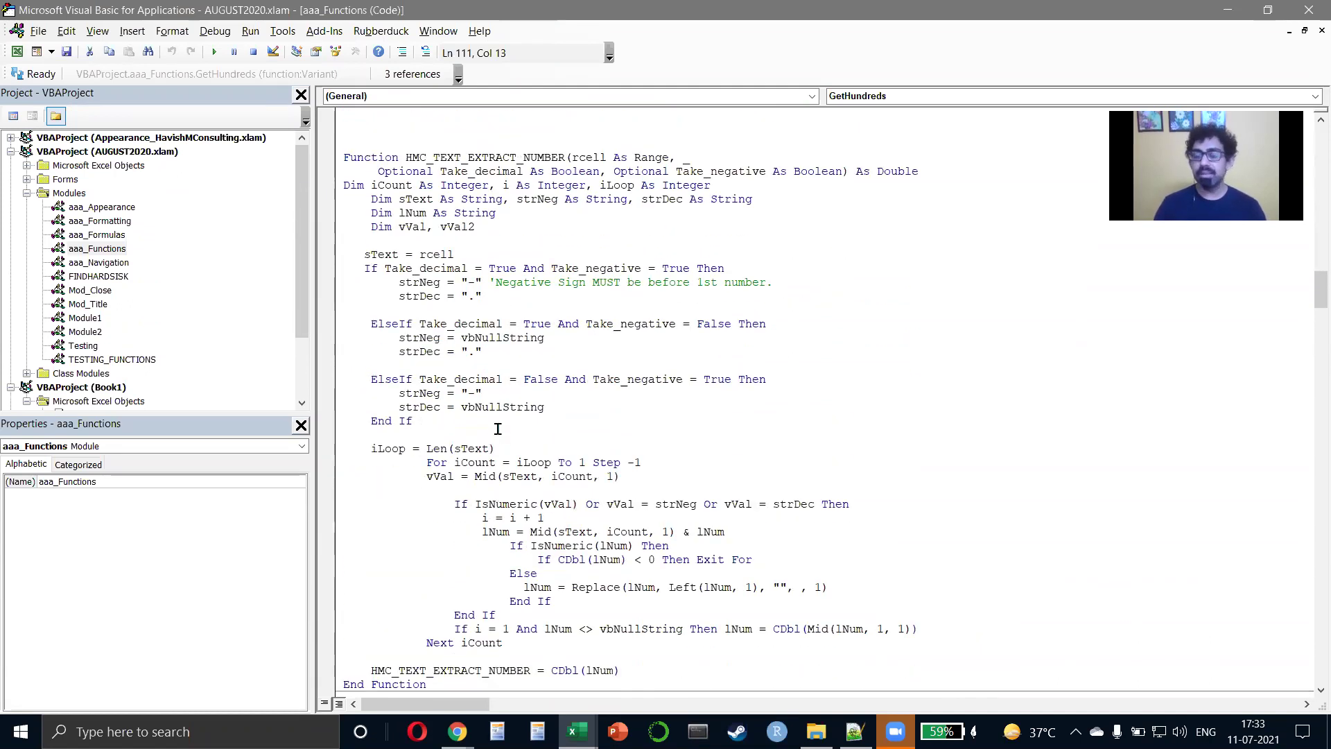
pyautogui.scroll(-14, 498, 428)
# Search aaa_Functions for 'week' to bring the HMC_DATE_WEEKENDS function into view.
pyautogui.click(495, 434)
pyautogui.hotkey('ctrl', 'f')
pyautogui.write('week')
pyautogui.press('Return')
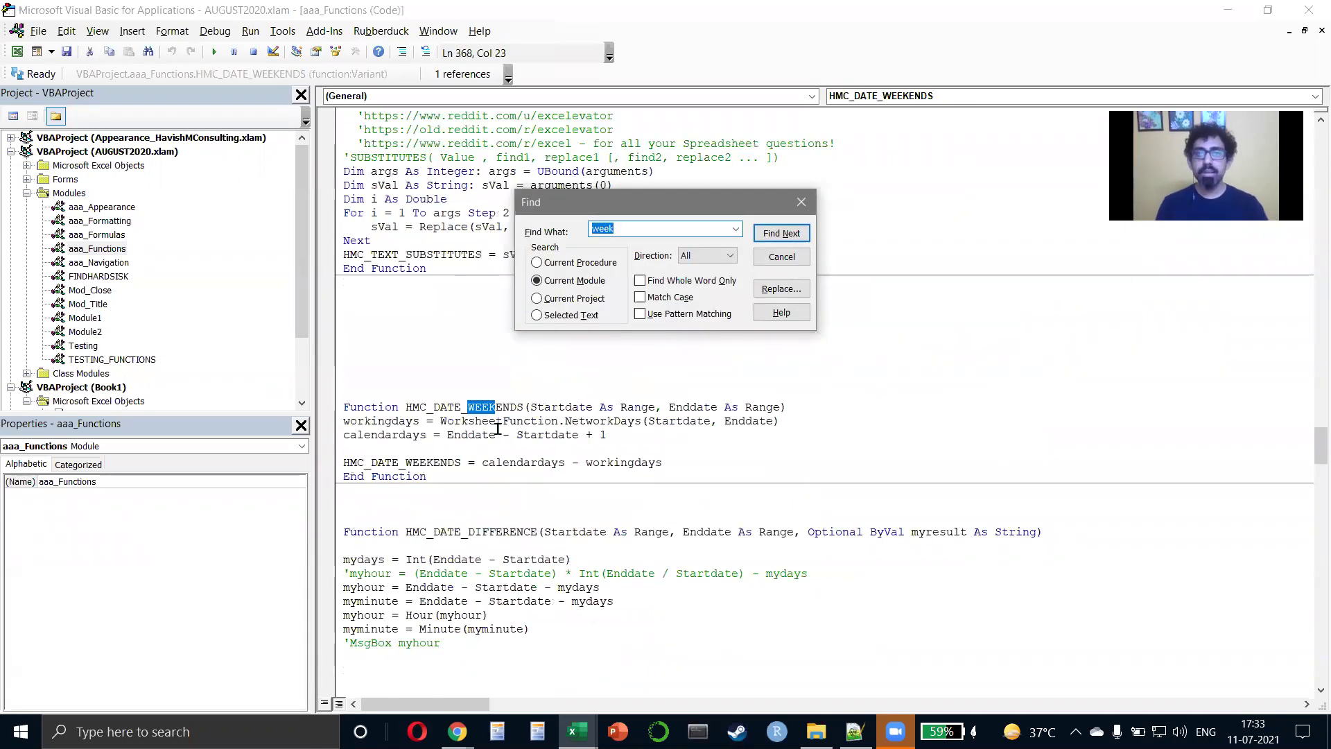
pyautogui.press('Escape')
pyautogui.scroll(-4, 497, 428)
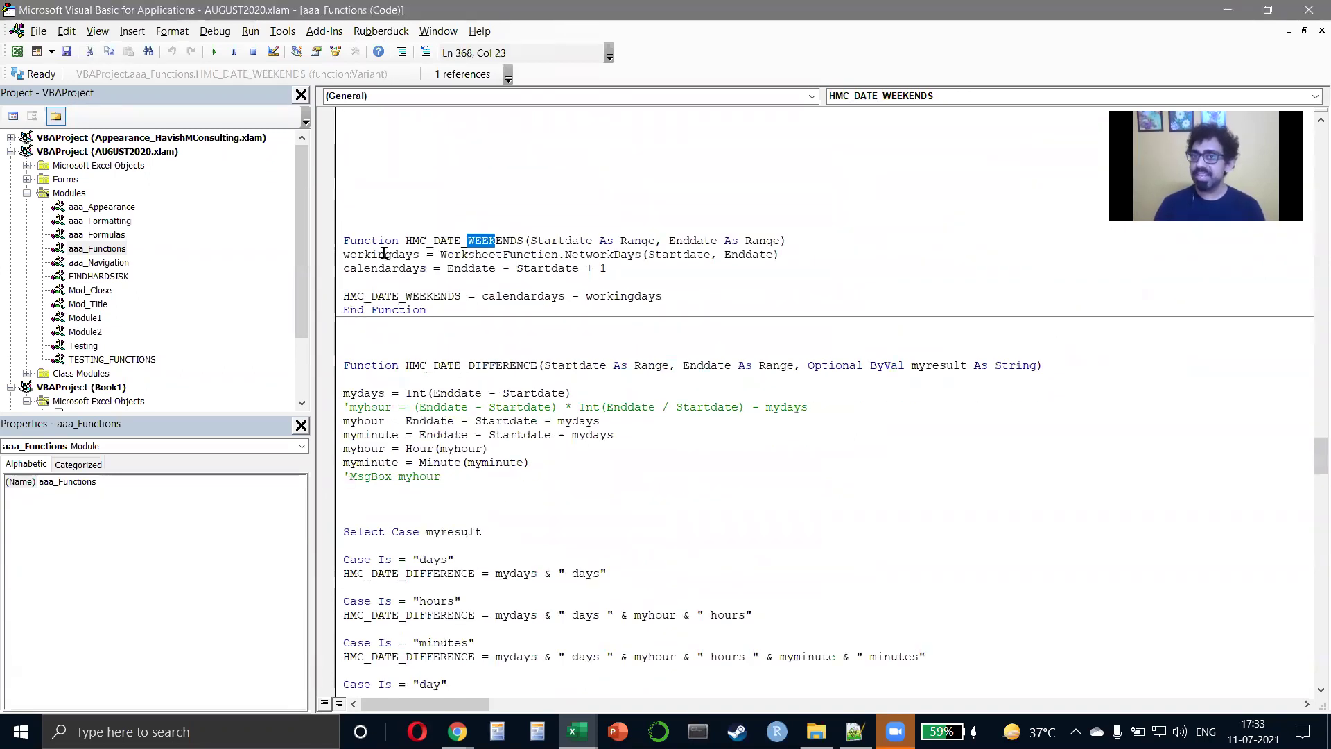
pyautogui.moveTo(383, 253); pyautogui.dragTo(634, 296)
pyautogui.click(634, 296)
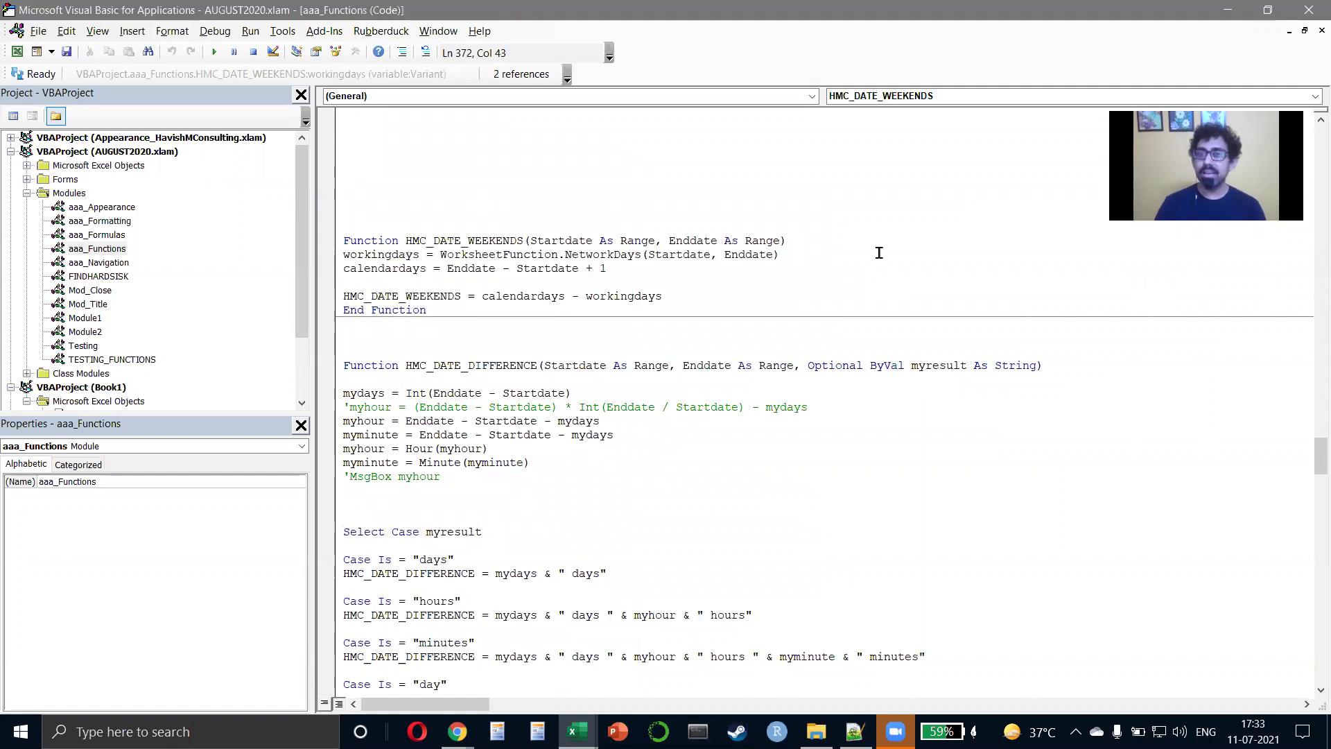
# Highlight the NetworkDays workingdays line, the calendardays line, then the result assignment.
pyautogui.click(880, 253)
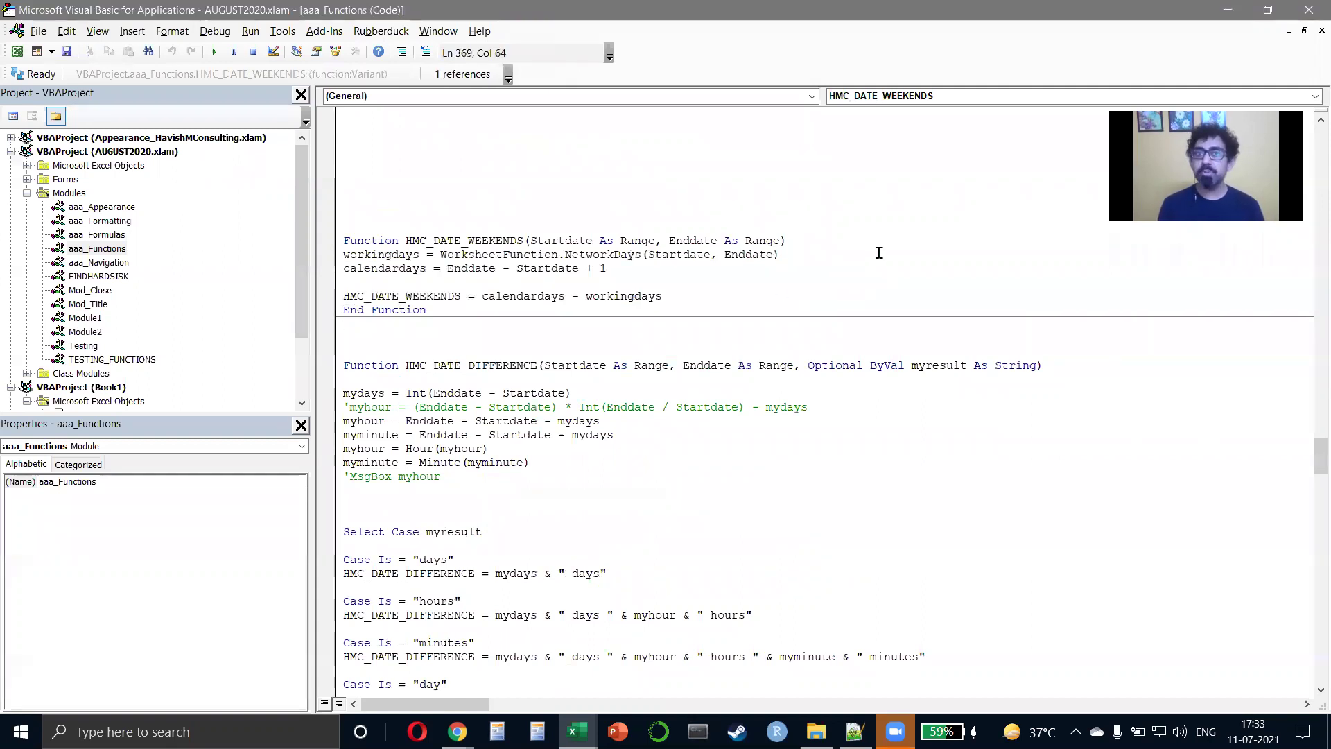
pyautogui.hotkey('shift', 'Home')
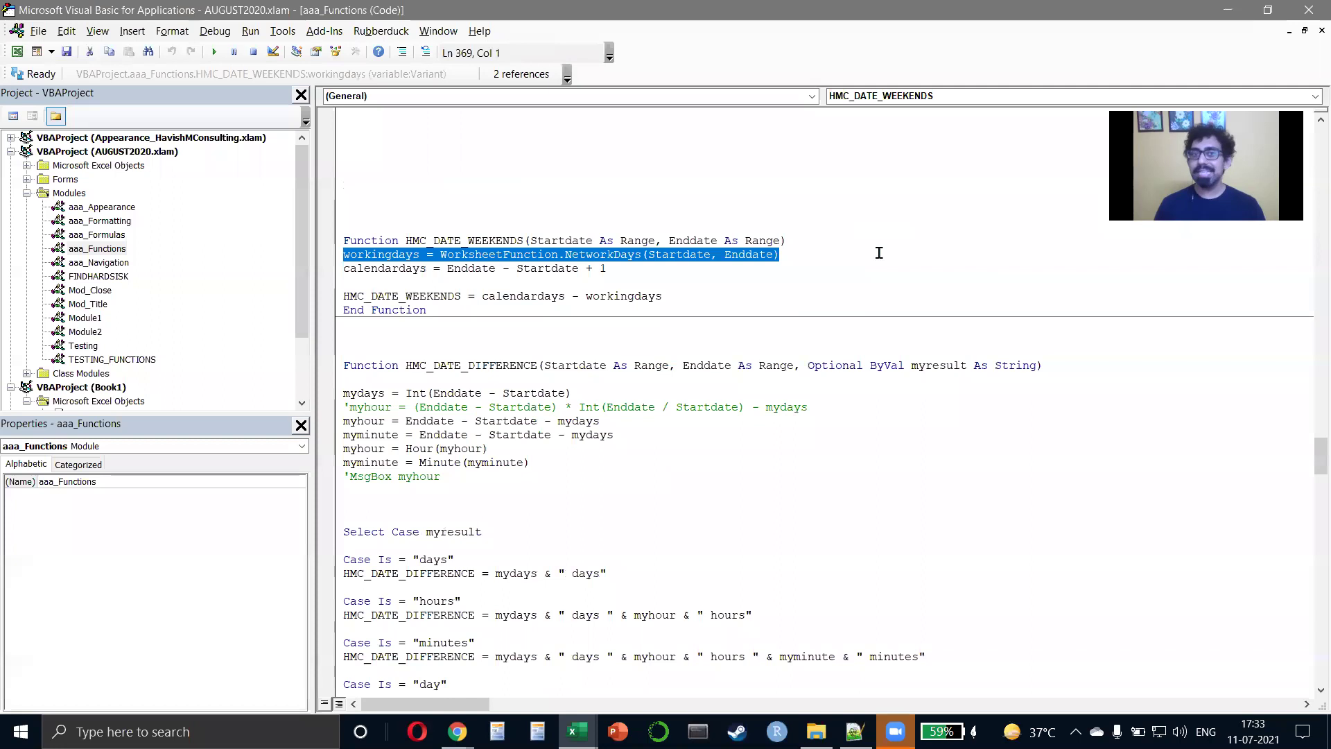
pyautogui.press('Right')
pyautogui.press('Right')
pyautogui.press('Right')
pyautogui.press('Right')
pyautogui.press('Right')
pyautogui.press('Right')
pyautogui.press('Right')
pyautogui.press('Right')
pyautogui.press('Right')
pyautogui.press('Right')
pyautogui.press('Right')
pyautogui.press('Right')
pyautogui.press('Right')
pyautogui.press('Right')
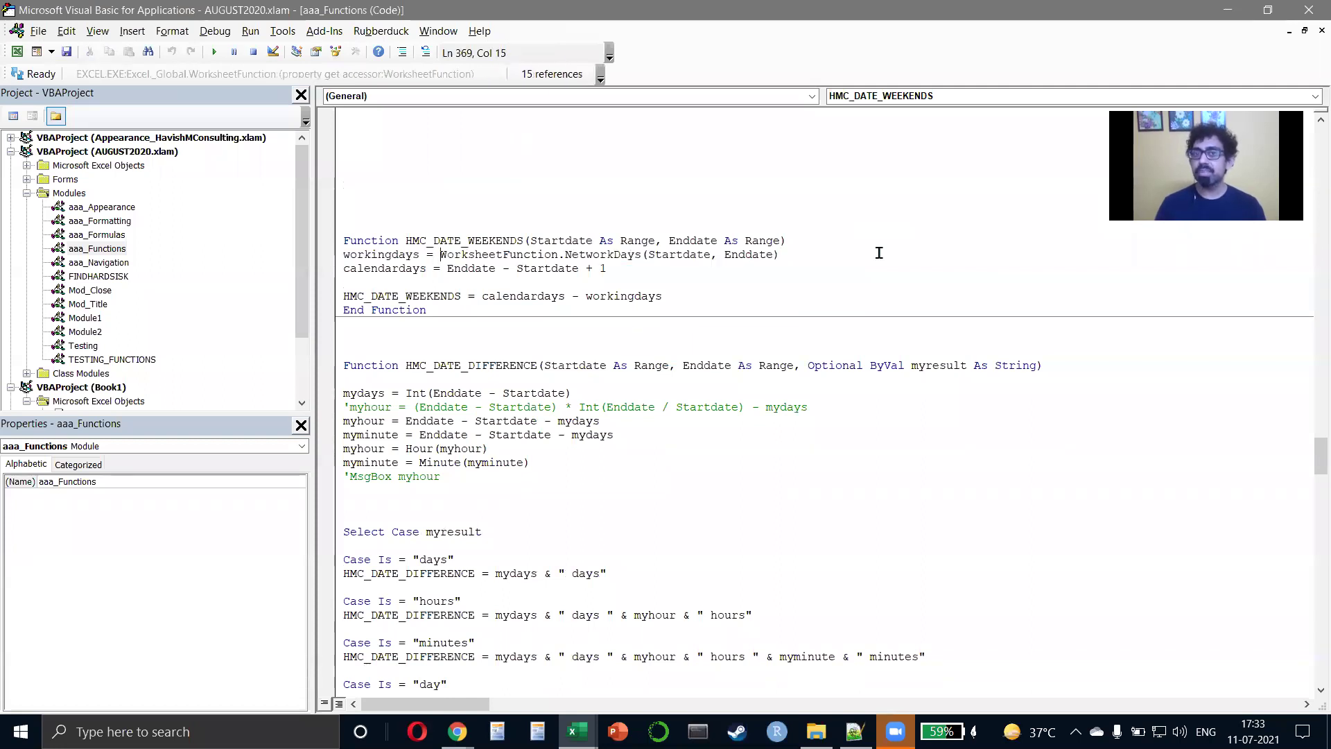
pyautogui.hotkey('ctrl', 'shift', 'Right')
pyautogui.hotkey('ctrl', 'shift', 'Right')
pyautogui.hotkey('ctrl', 'shift', 'Right')
pyautogui.hotkey('ctrl', 'shift', 'Right')
pyautogui.press('Down')
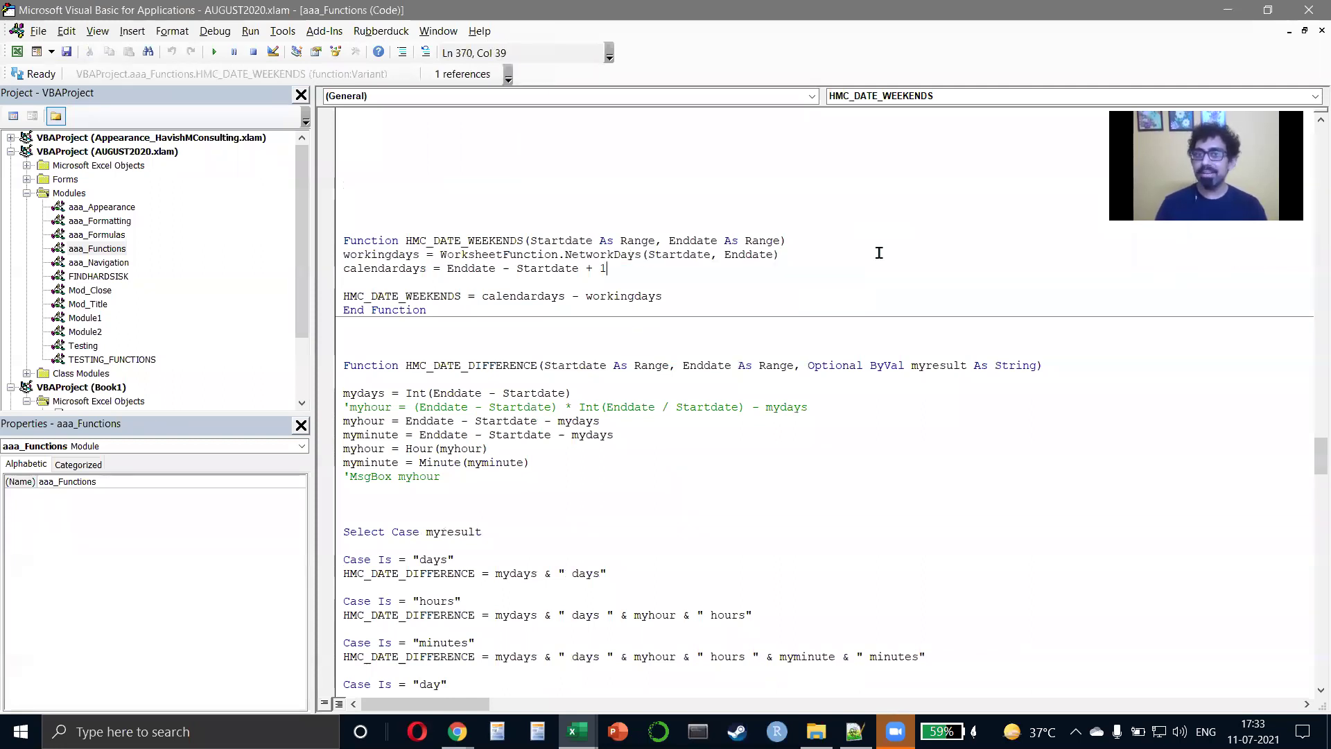
pyautogui.hotkey('shift', 'Home')
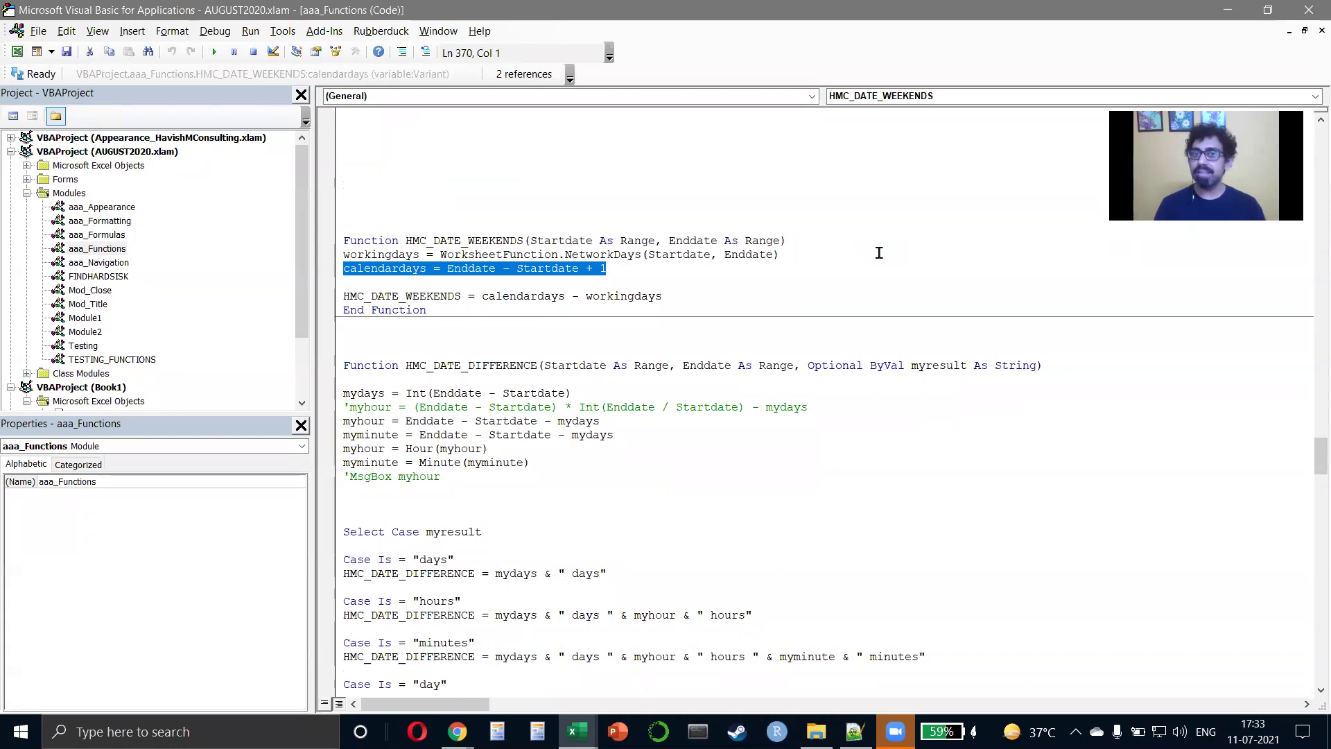
pyautogui.press('Down')
pyautogui.hotkey('ctrl', 'shift', 'Right')
pyautogui.hotkey('ctrl', 'shift', 'Right')
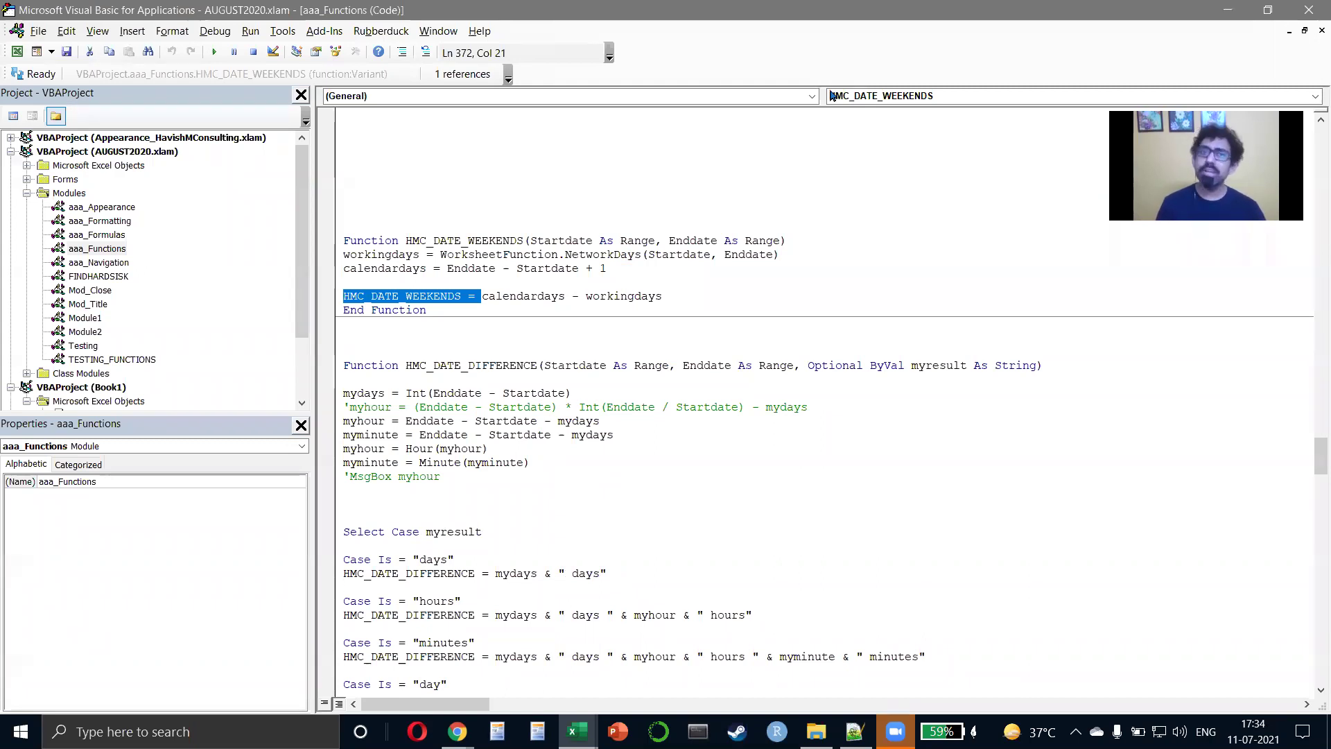
# Close the VBA editor and select C17, where =HMC_DATE_WEEKENDS(C14,C15) returns 61.
pyautogui.click(1308, 12)
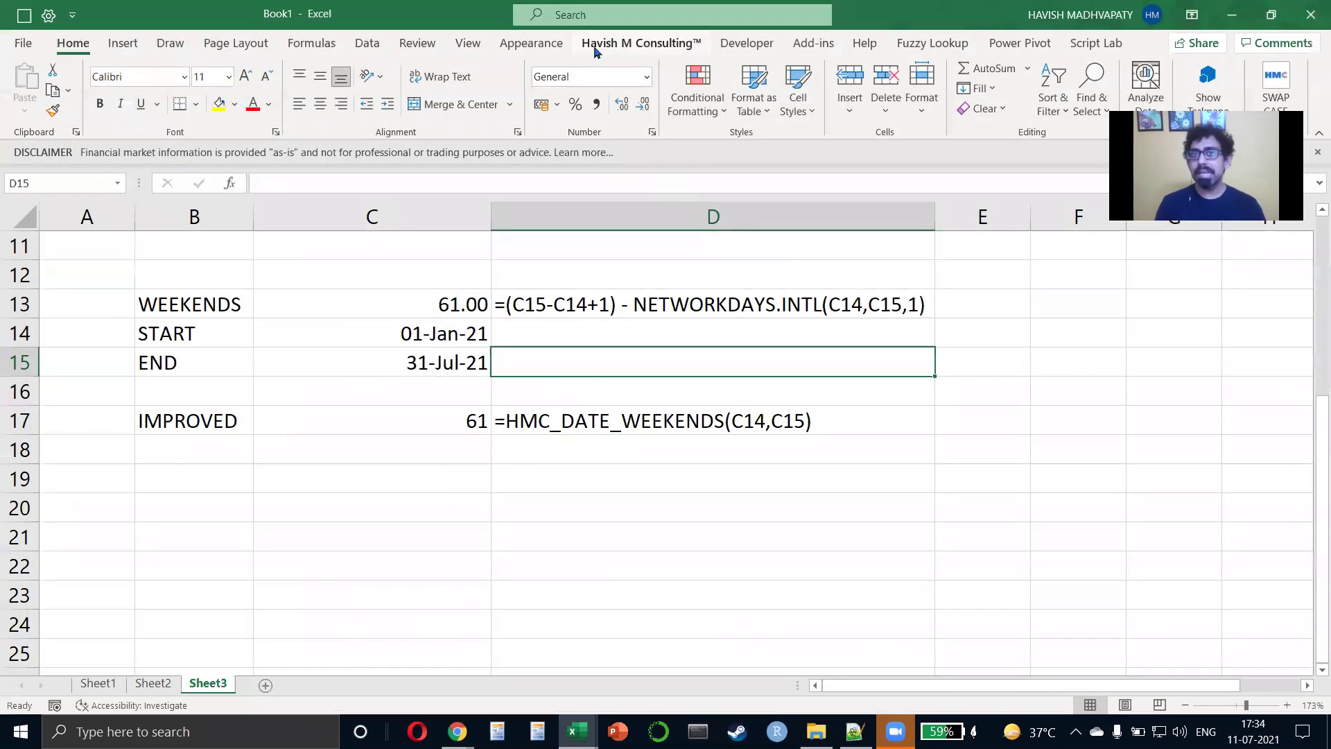
pyautogui.click(366, 409)
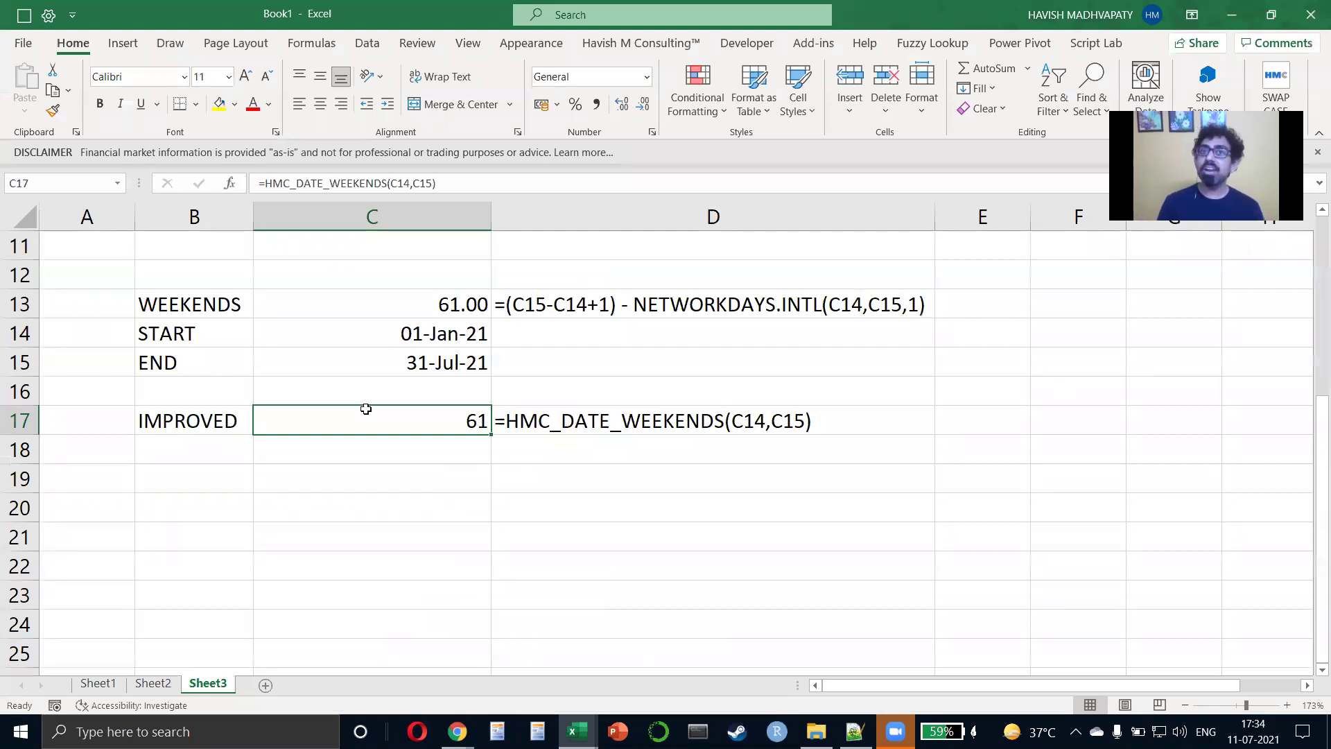
pyautogui.click(468, 44)
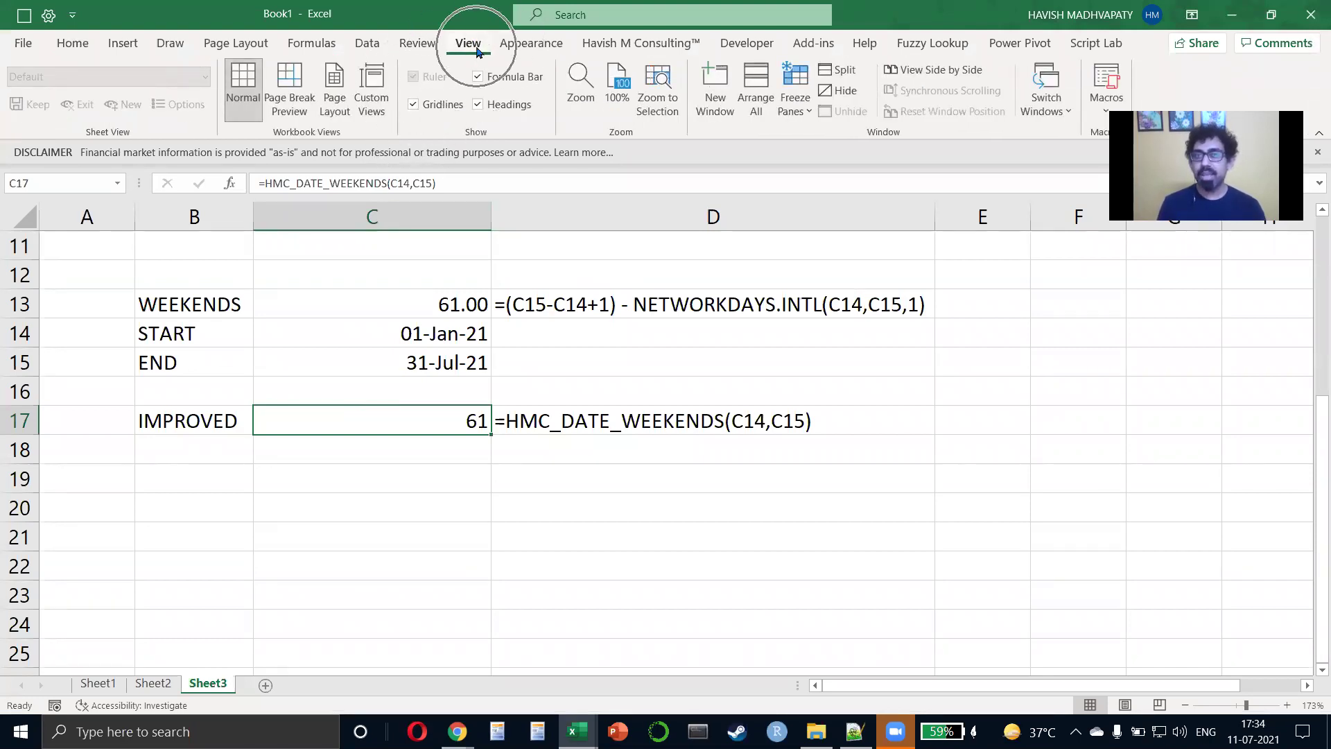
# Toggle Gridlines, Headings and Formula Bar off and back on from the View tab.
pyautogui.click(432, 105)
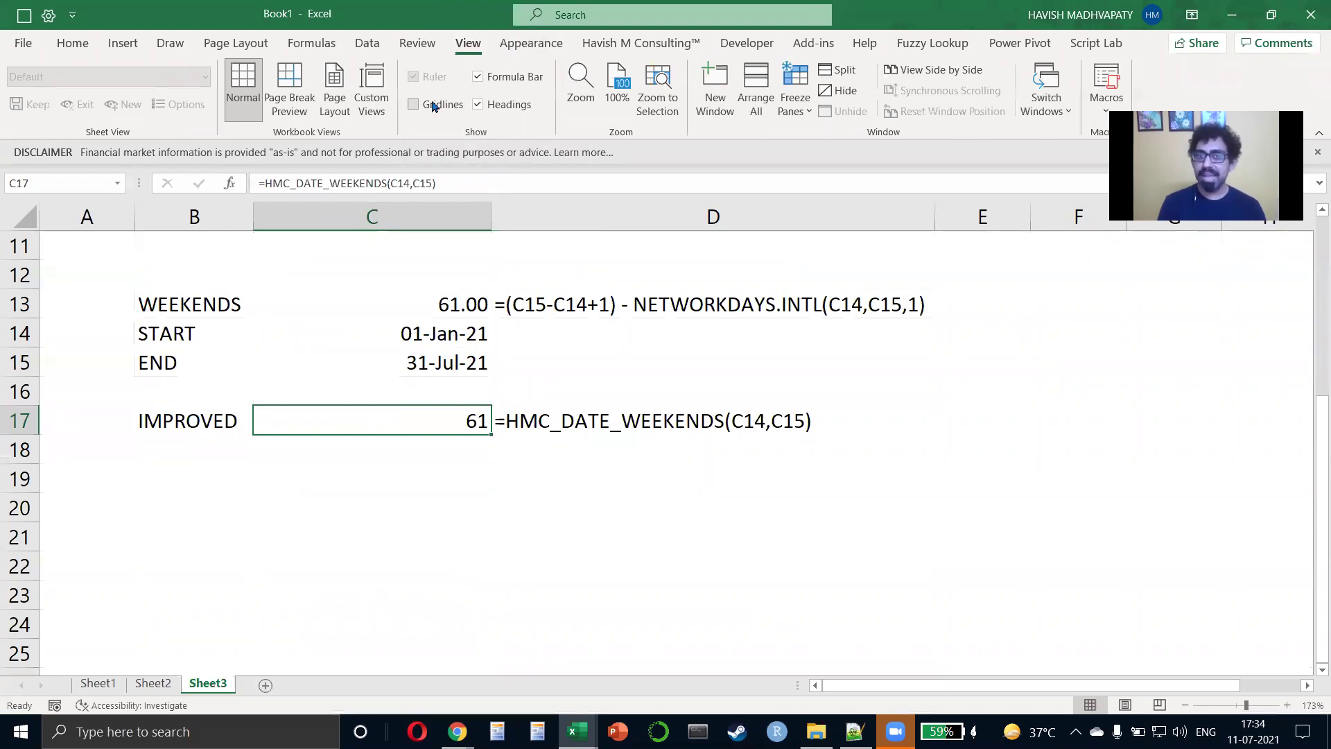
pyautogui.click(432, 106)
pyautogui.click(496, 105)
pyautogui.click(496, 105)
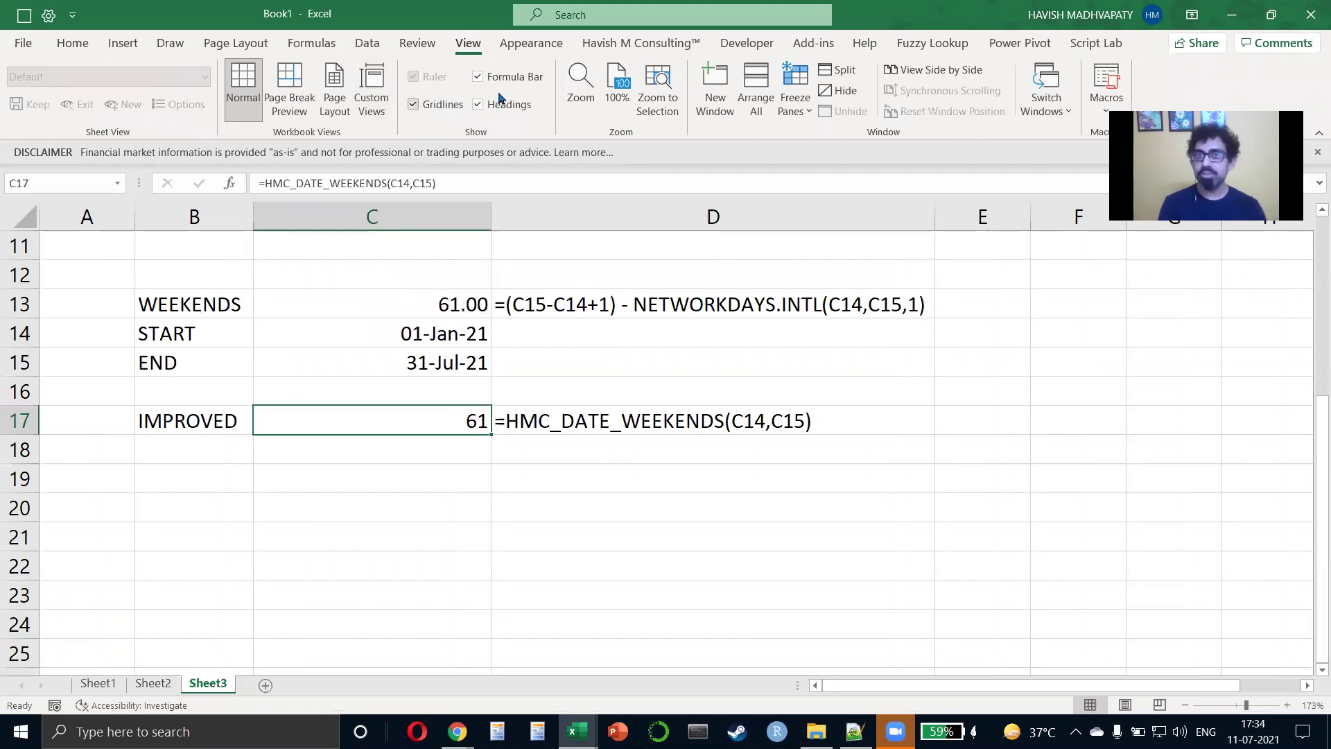
pyautogui.click(504, 82)
pyautogui.click(506, 82)
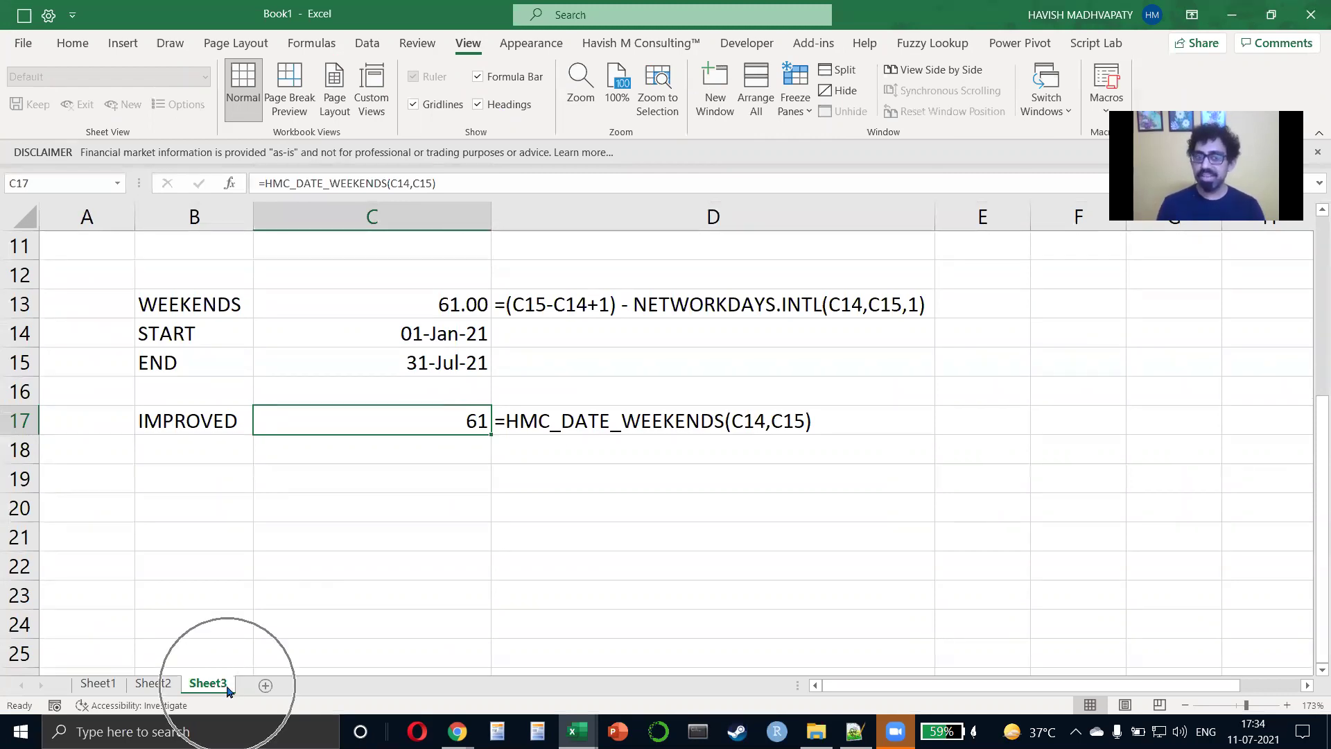
# Open the add-in's Appearance tool panel over Sheet3.
pyautogui.press('ctrl')
pyautogui.press('ctrl')
pyautogui.press('ctrl')
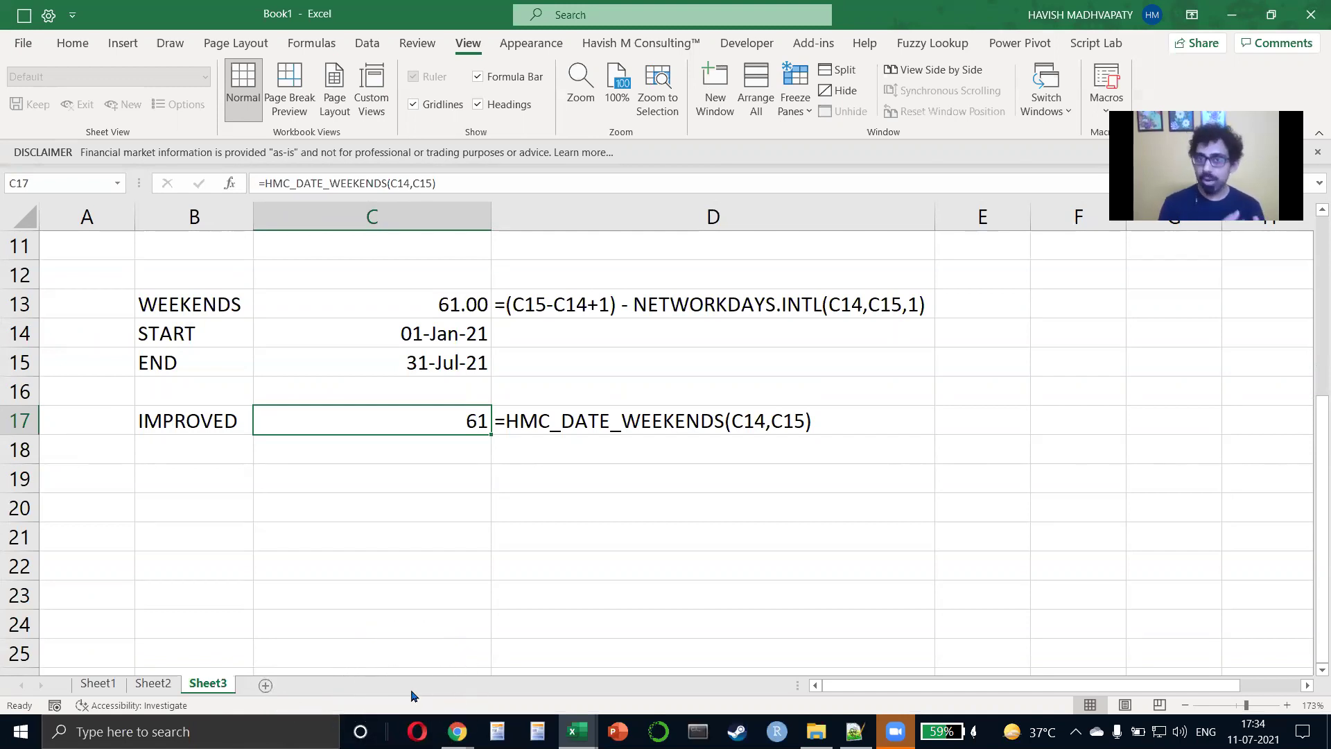
pyautogui.click(531, 43)
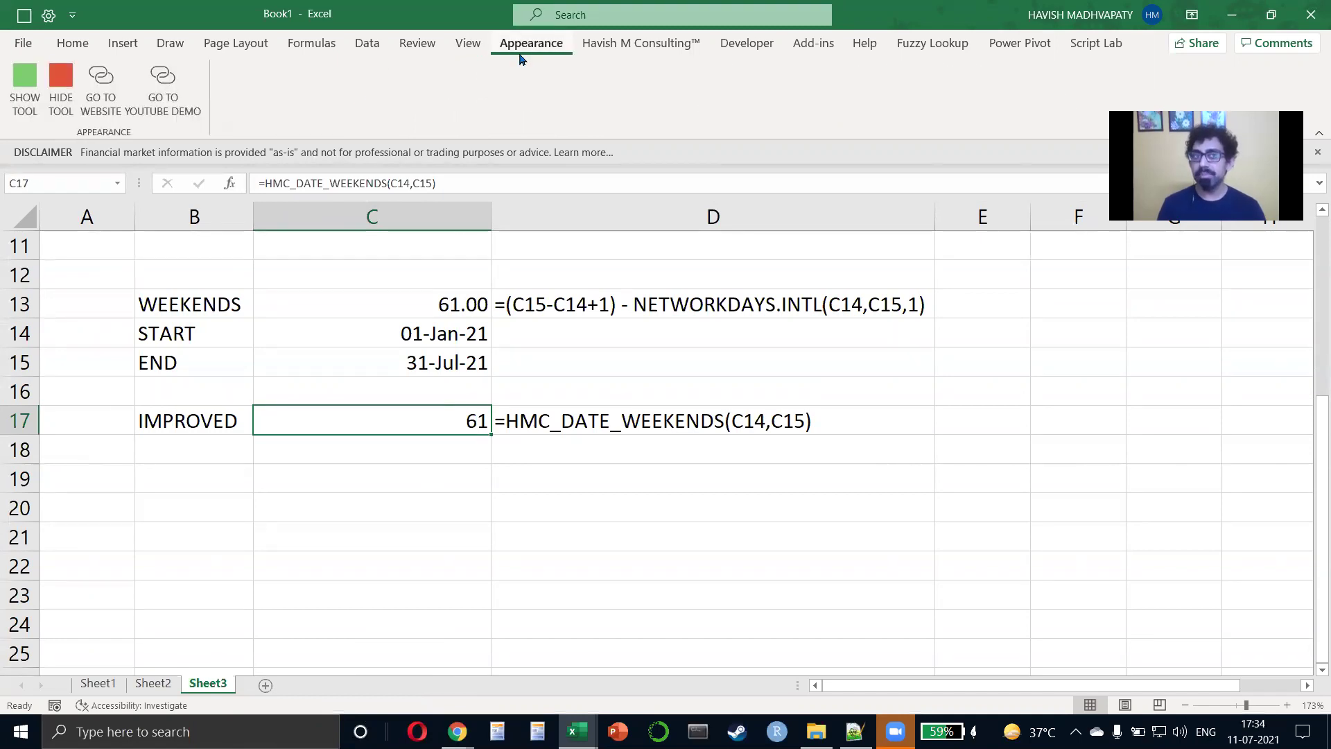
pyautogui.click(20, 87)
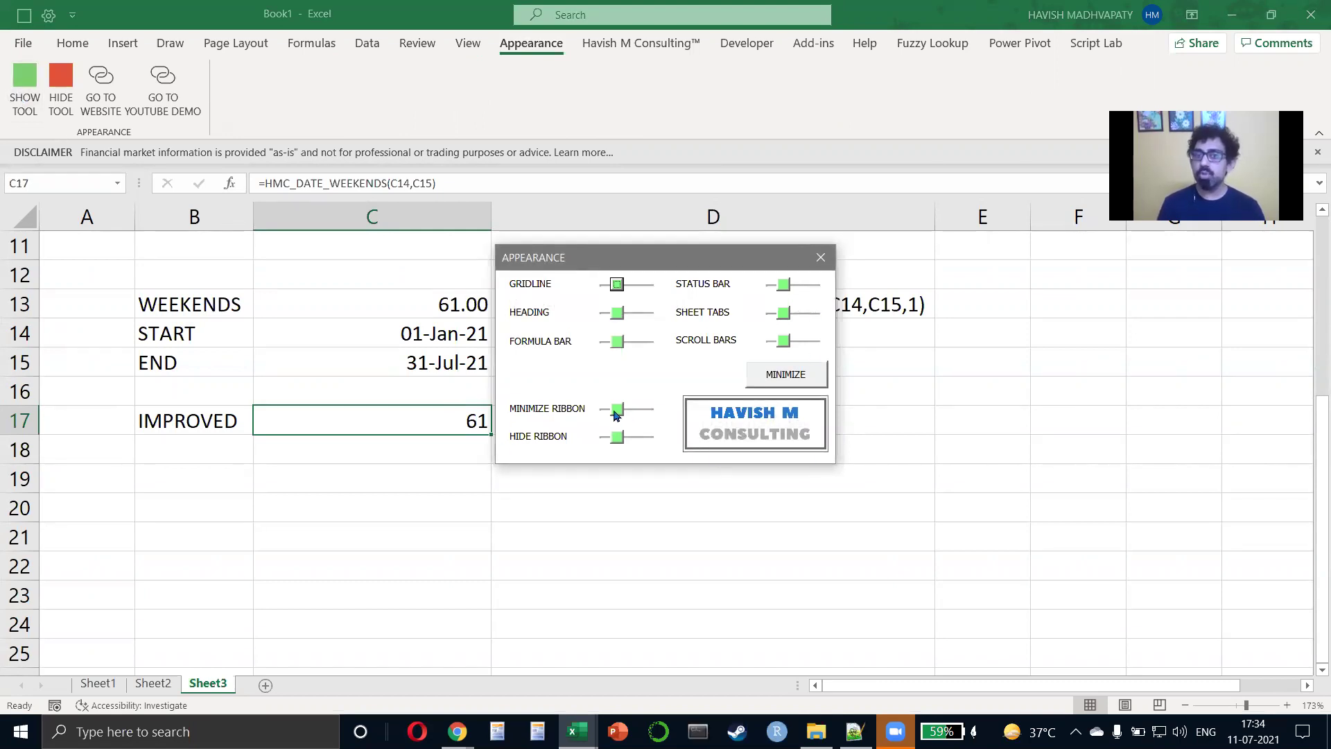
# Collapse and restore the ribbon, then hide status bar, sheet tabs, scroll bars, gridlines, headings, formula bar.
pyautogui.click(619, 414)
pyautogui.click(631, 411)
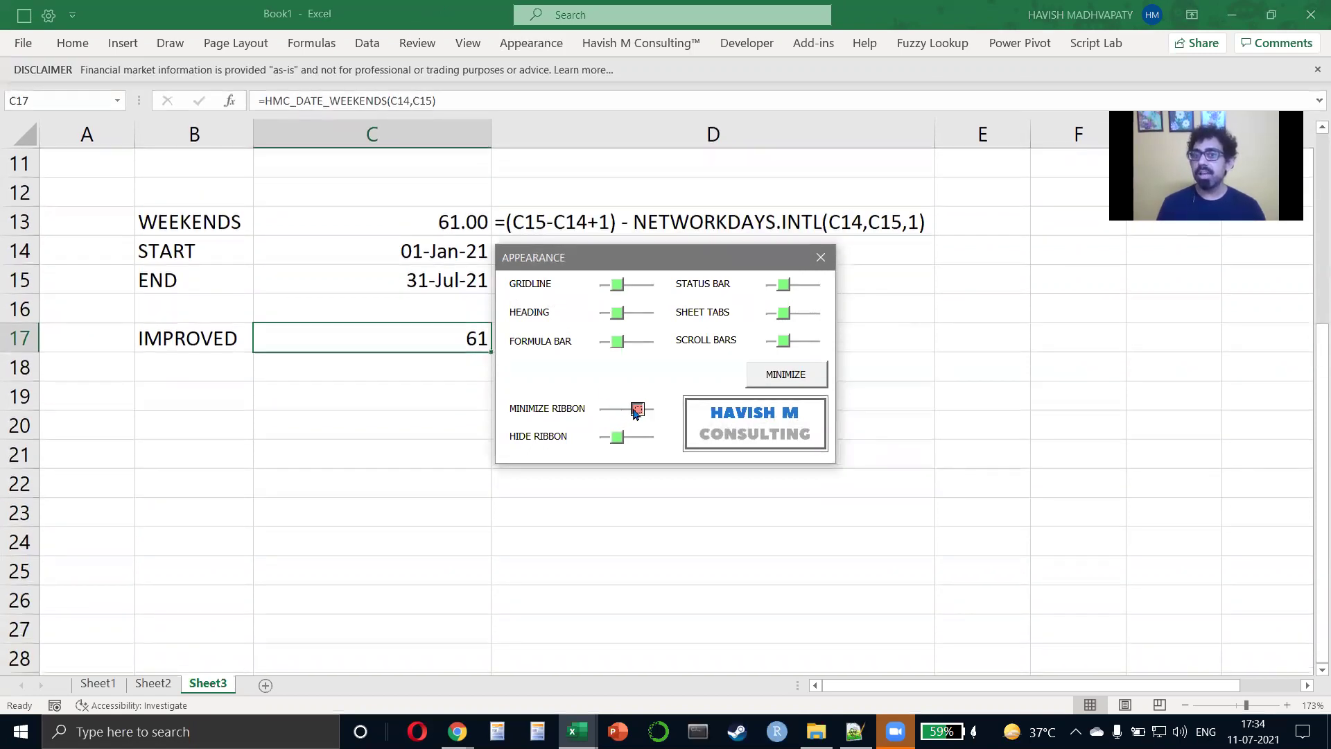
pyautogui.click(642, 436)
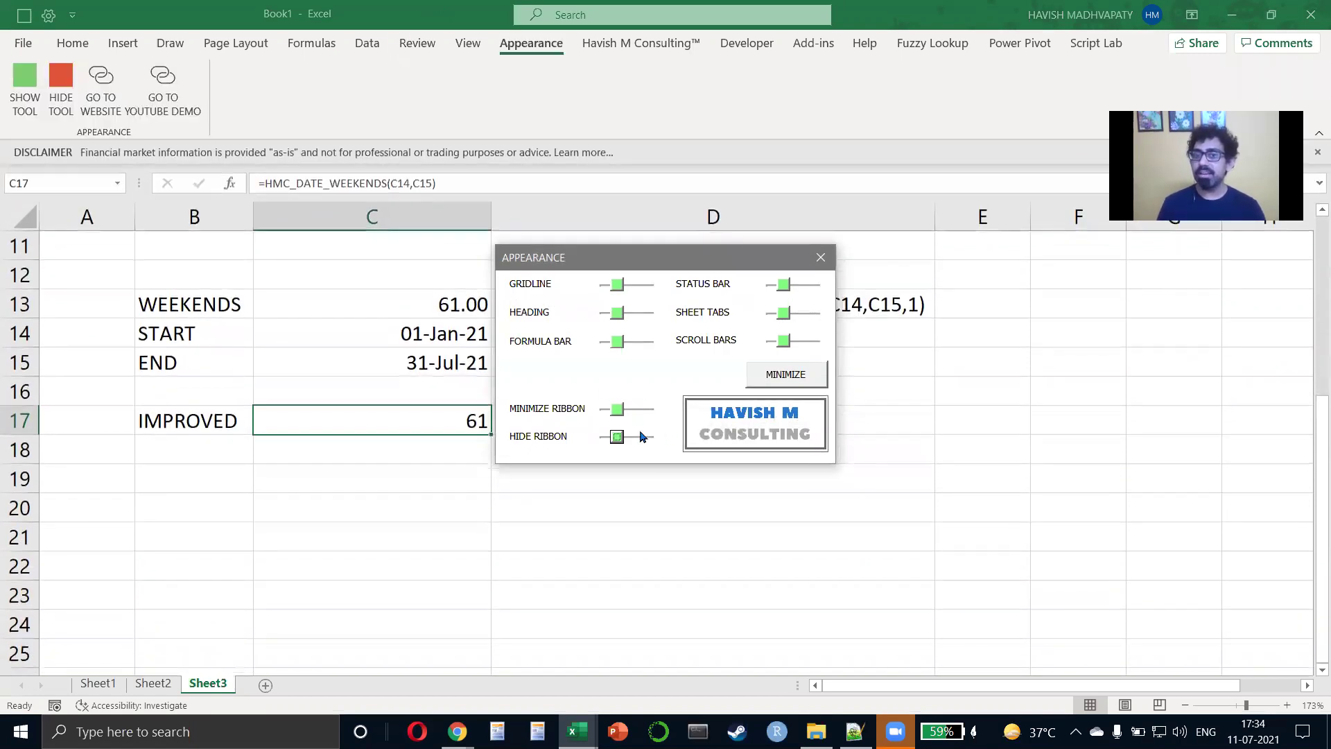
pyautogui.click(786, 286)
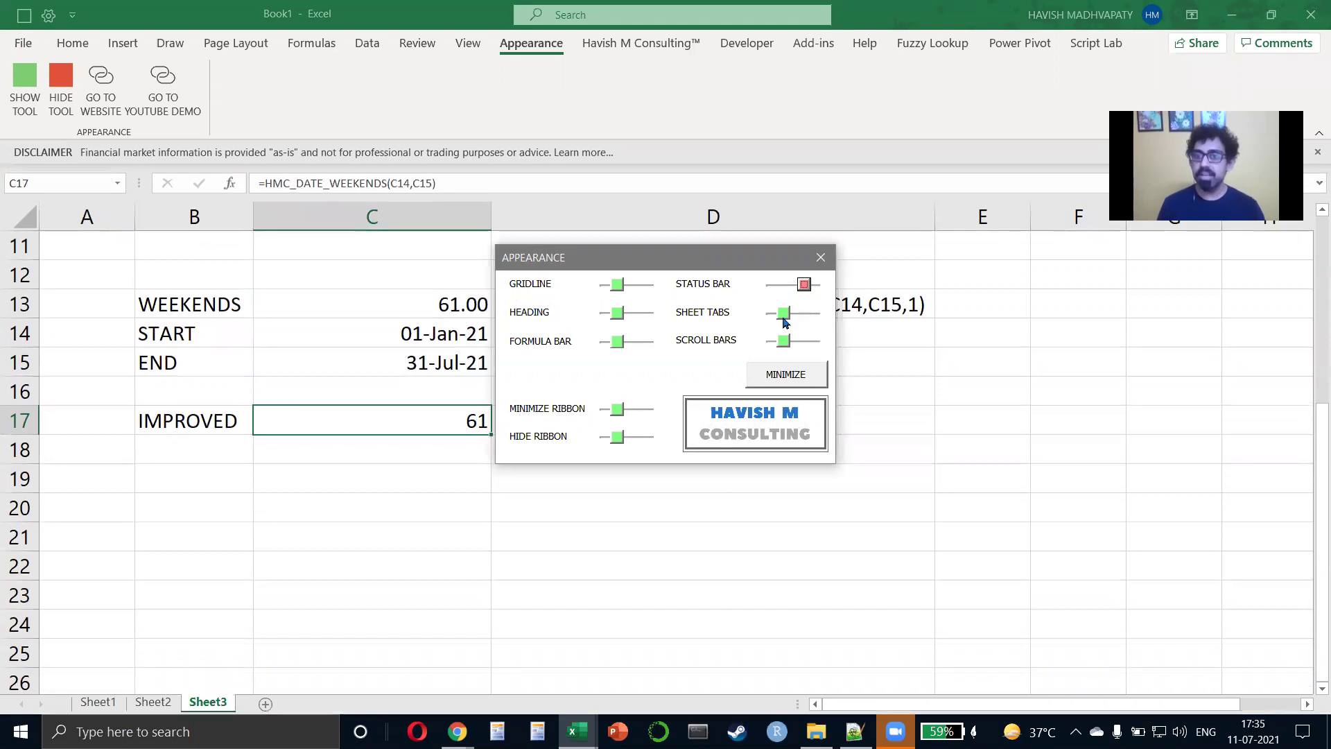
pyautogui.click(785, 315)
pyautogui.click(785, 342)
pyautogui.click(617, 293)
pyautogui.click(620, 316)
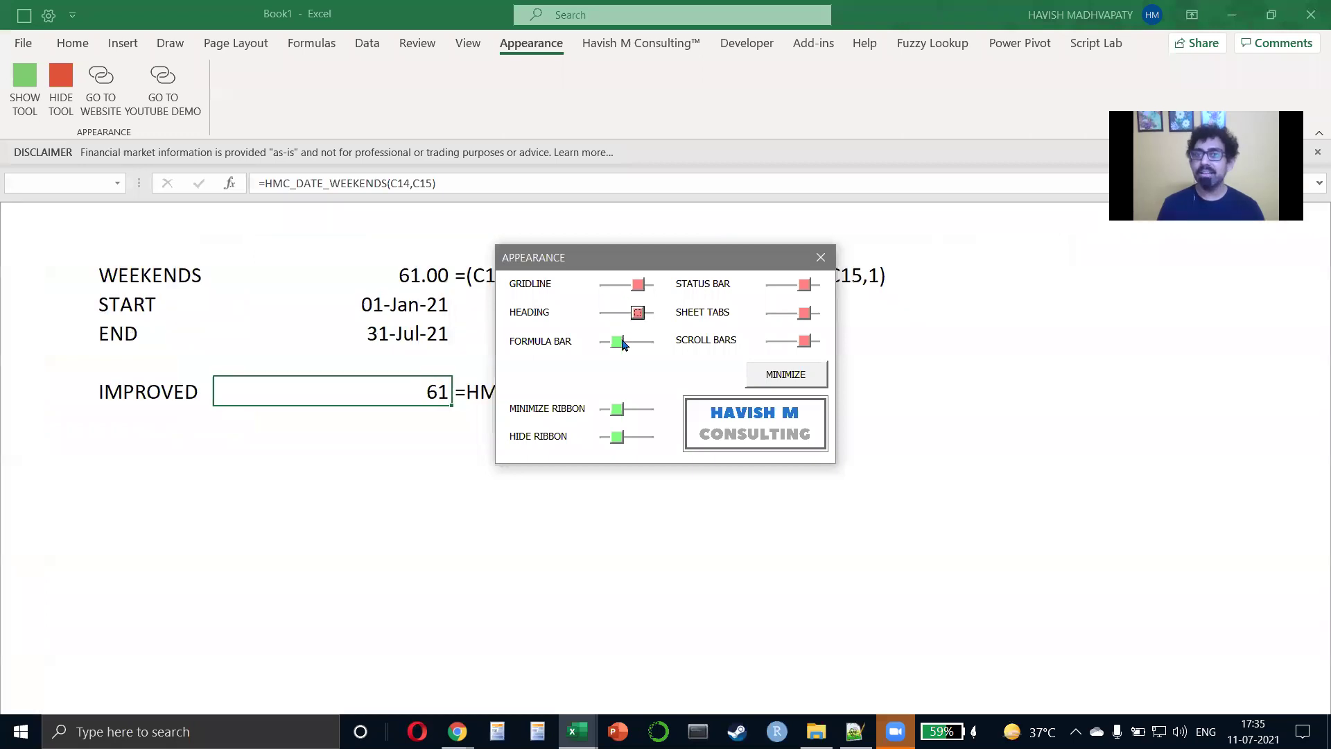
pyautogui.click(619, 343)
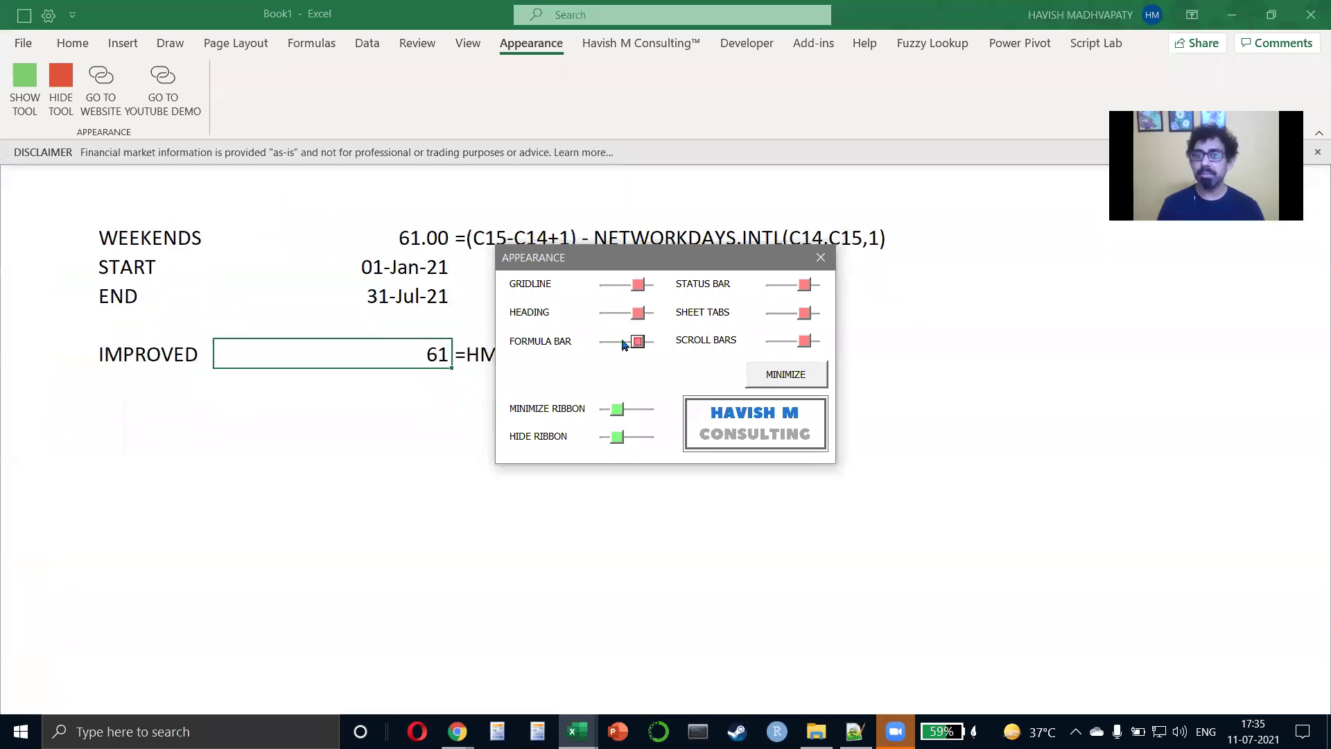
# Re-show ribbon, formula bar, headings, gridlines, status bar, sheet tabs, scroll bars, and close the Appearance add-in.
pyautogui.click(620, 409)
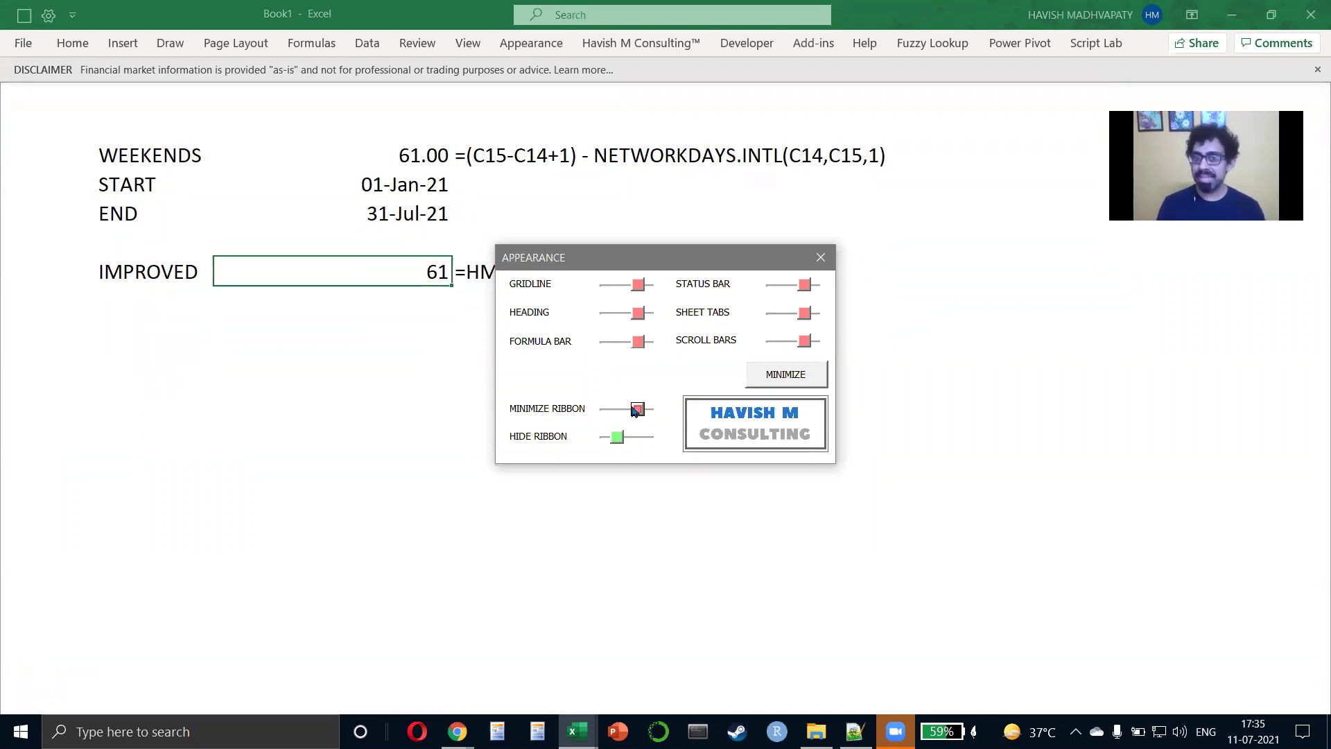
pyautogui.click(636, 409)
pyautogui.click(636, 341)
pyautogui.click(633, 315)
pyautogui.click(638, 284)
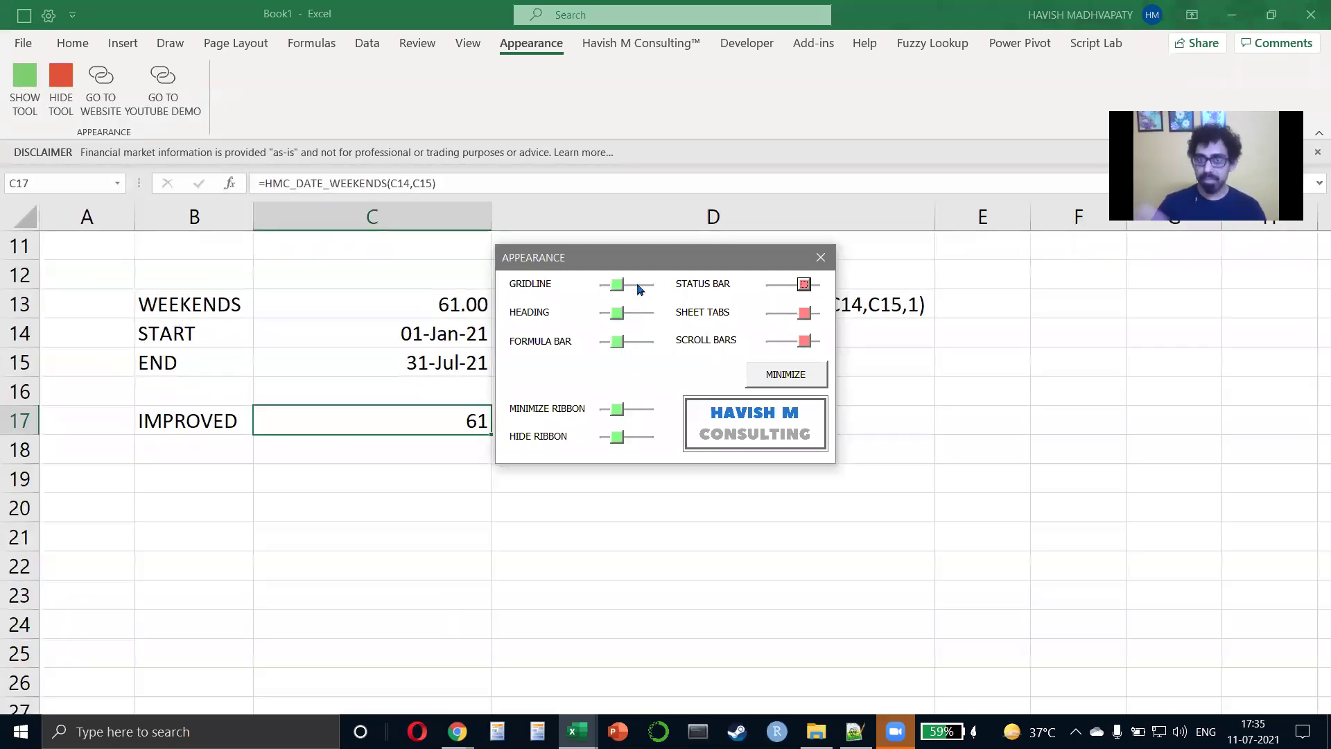
pyautogui.click(804, 287)
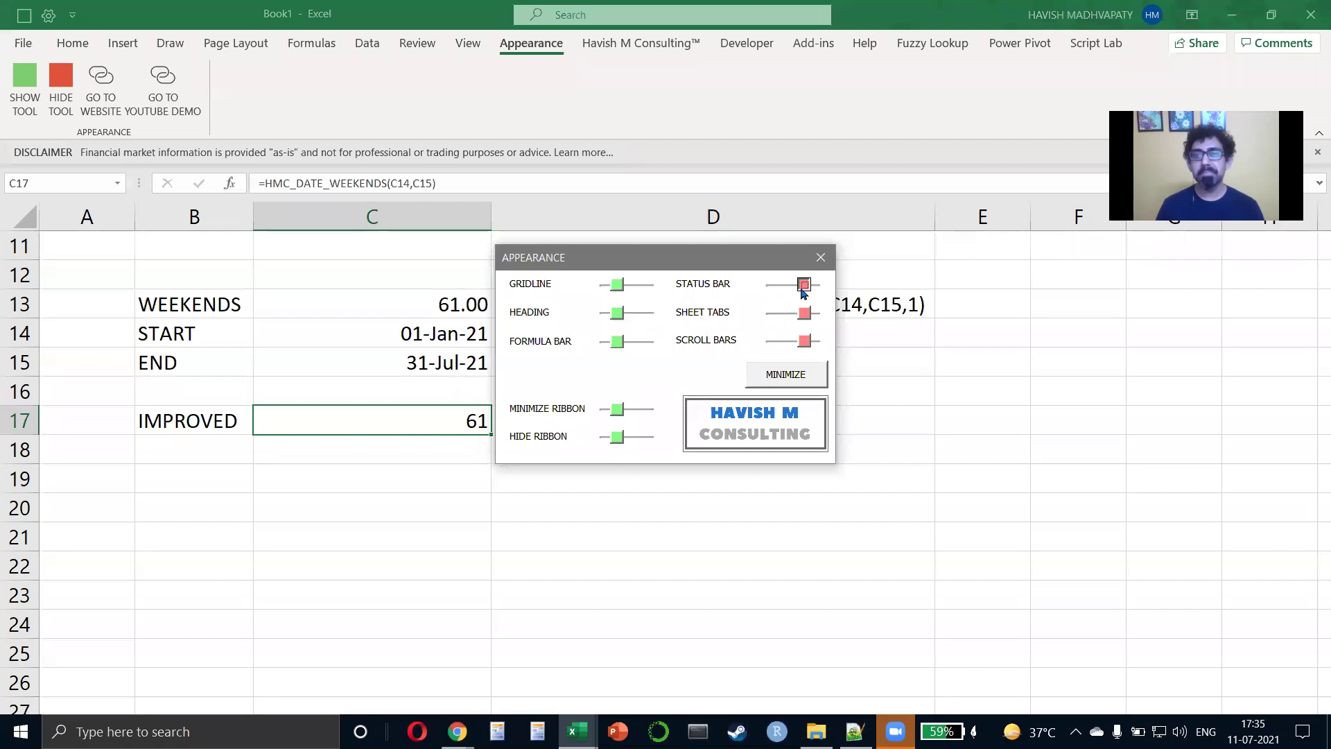
pyautogui.click(806, 319)
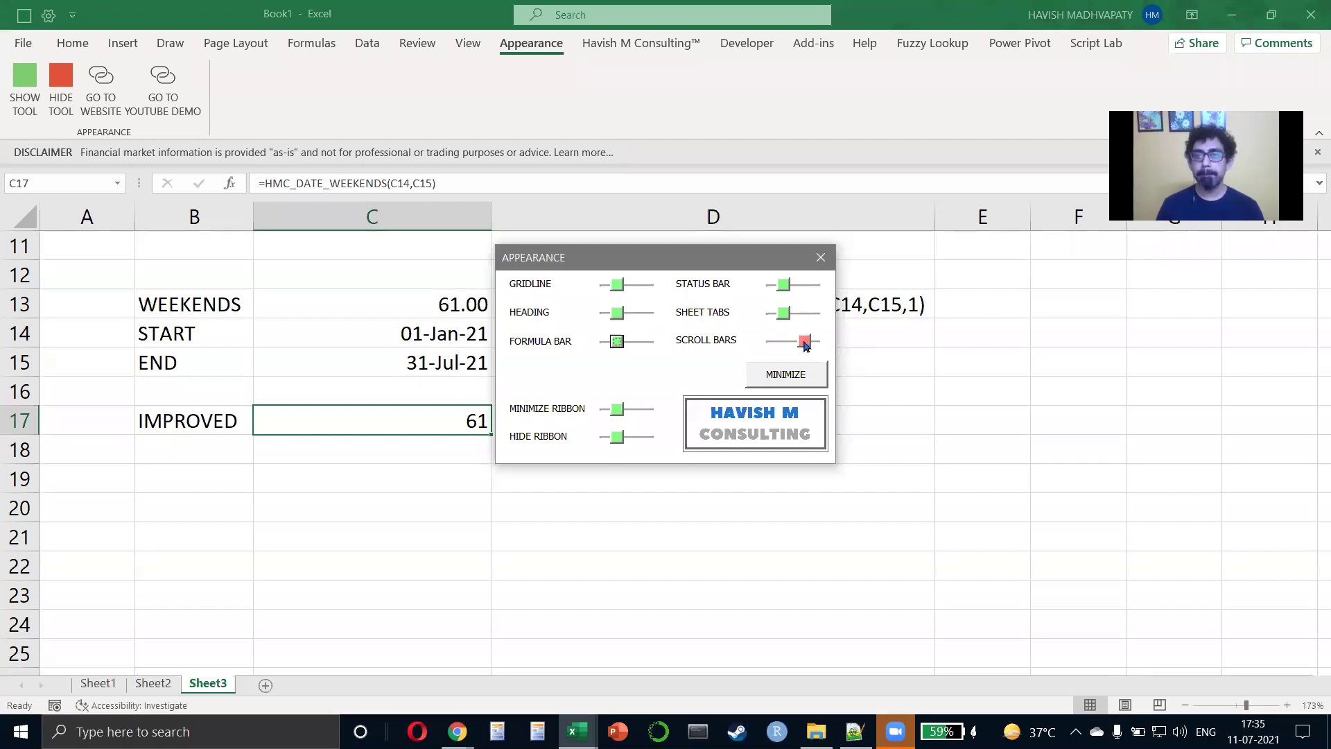
pyautogui.click(806, 343)
pyautogui.click(821, 257)
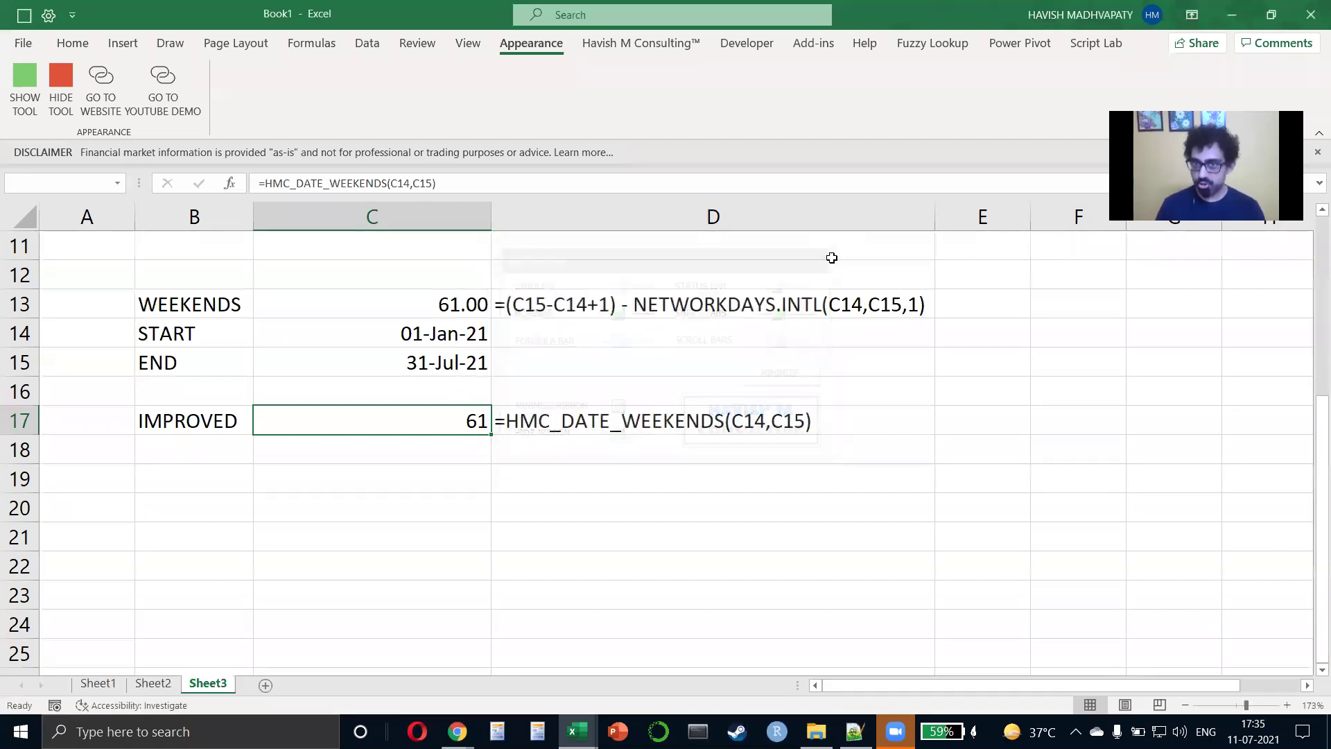
pyautogui.click(740, 58)
# In Excel Add-ins, disable Appearance_Havishmconsulting and enable Versioncontrol_Havishmconsulting.
pyautogui.click(289, 89)
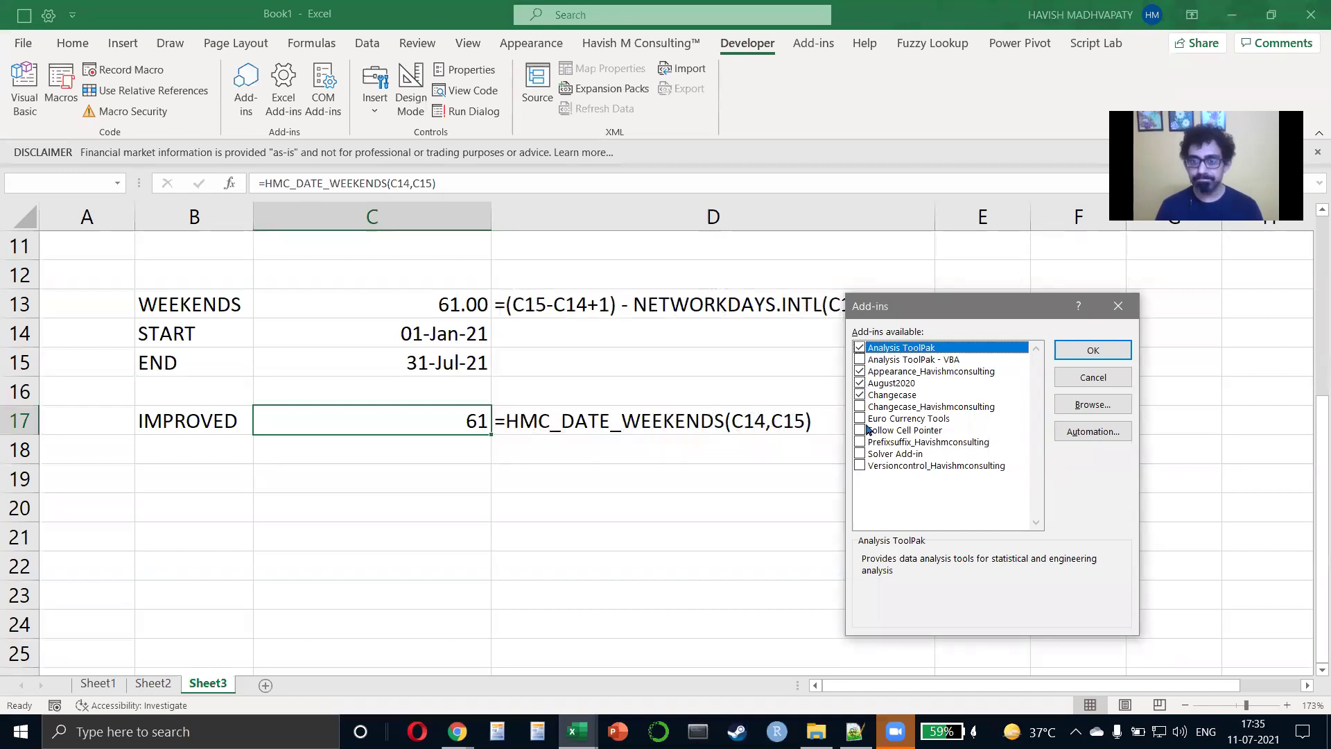
pyautogui.click(860, 372)
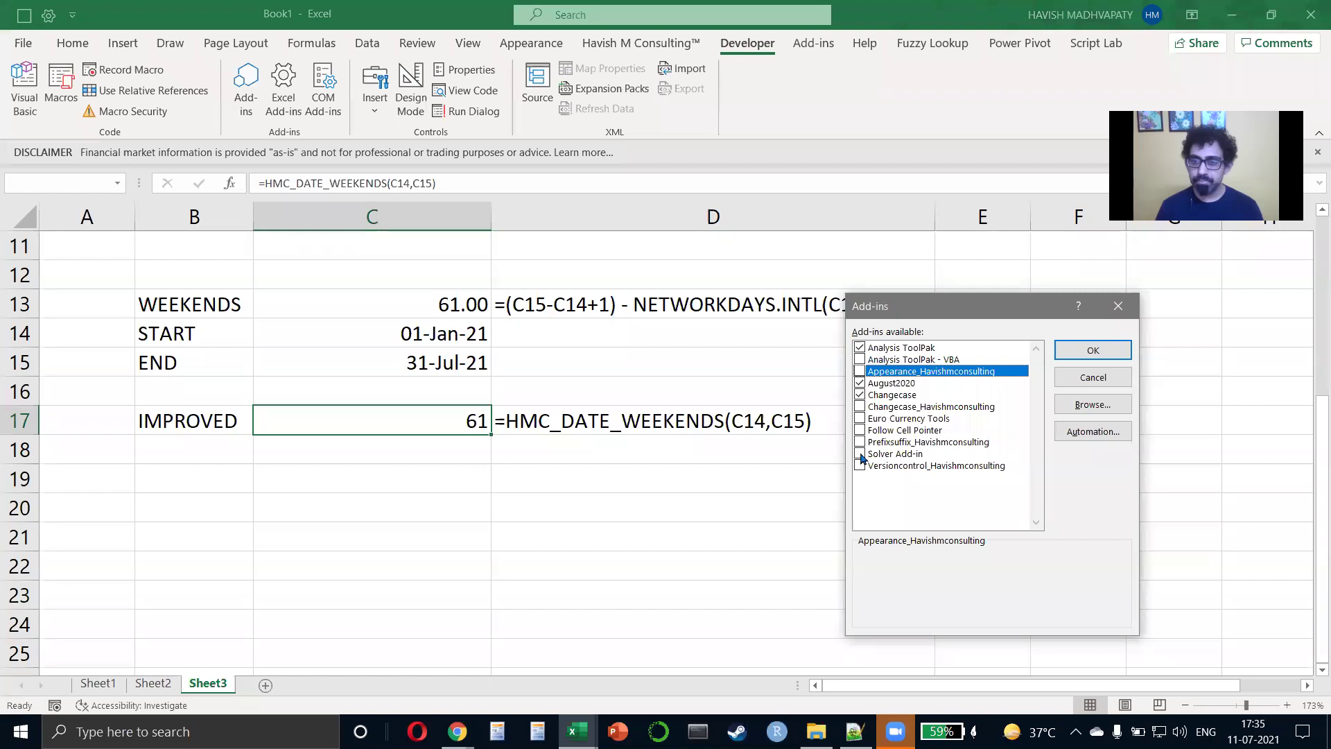
pyautogui.click(860, 466)
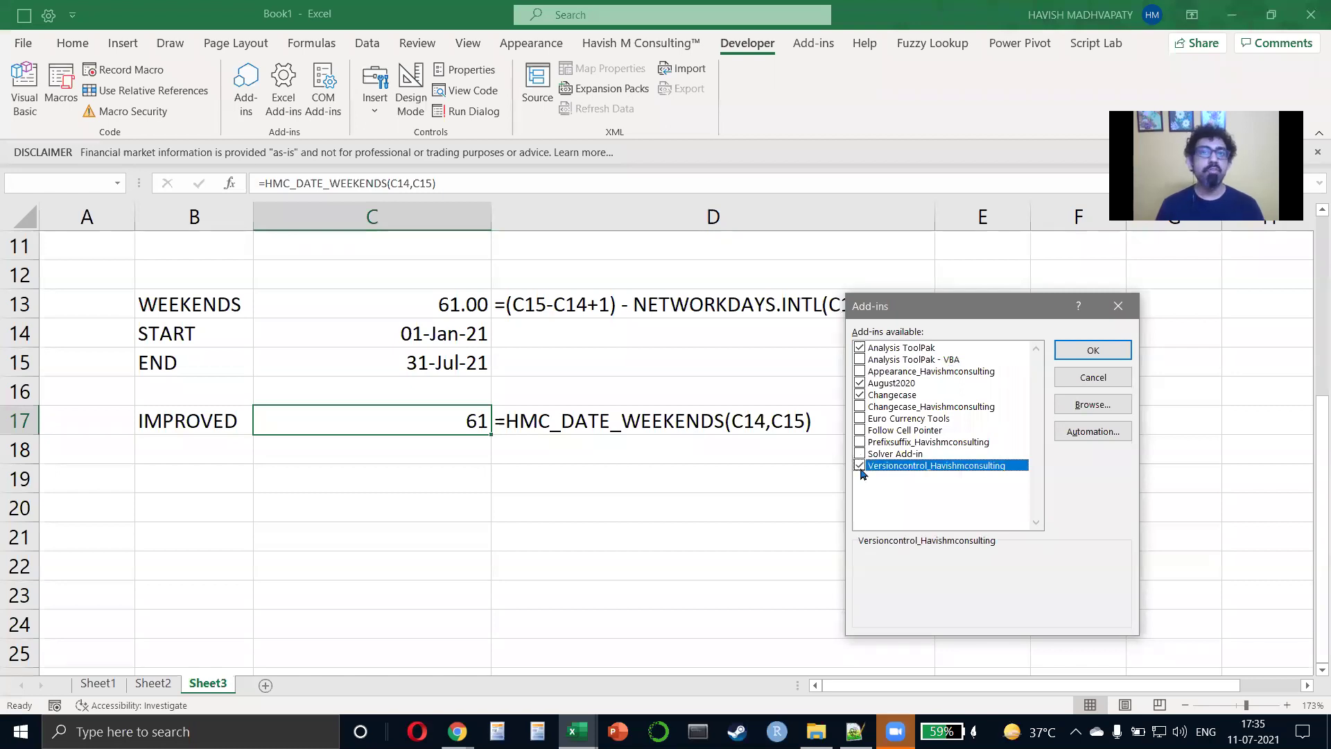
pyautogui.click(1060, 350)
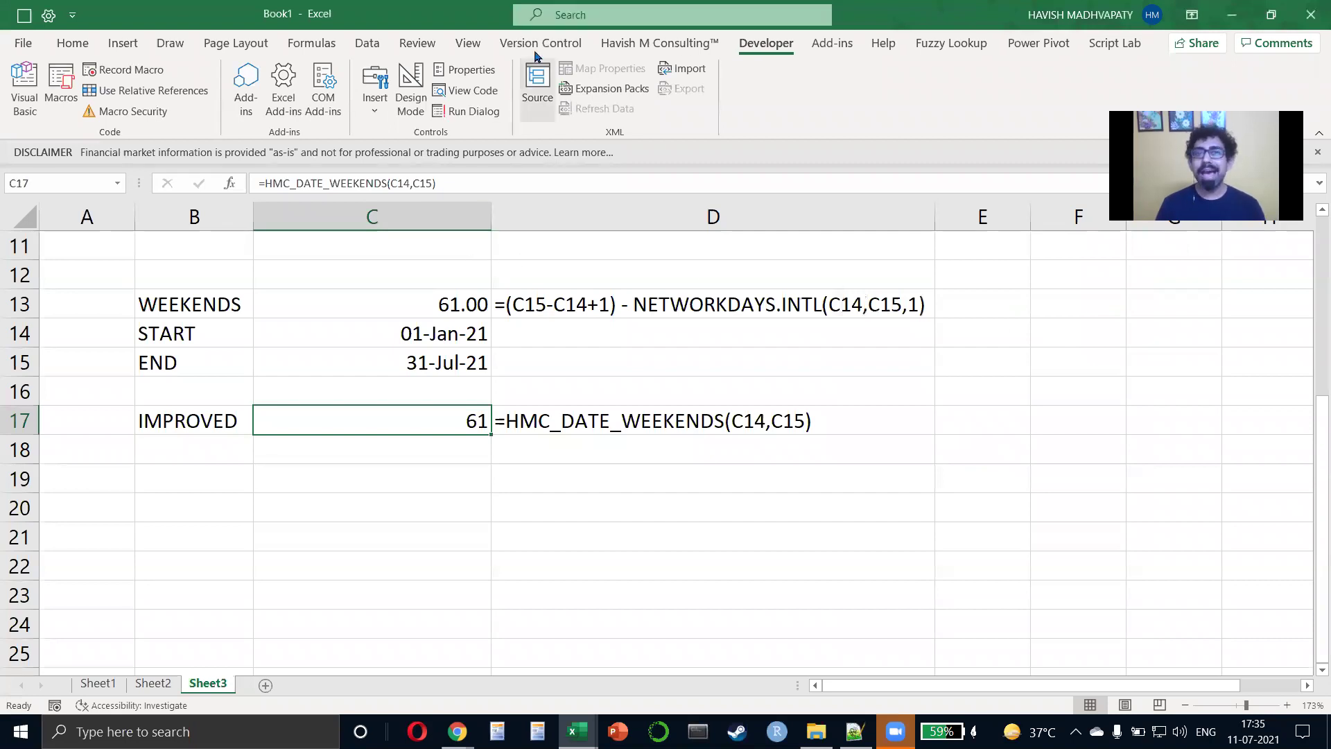
# Open the Version Control Backup and Restore File panel, showing no backups, then close it.
pyautogui.click(555, 44)
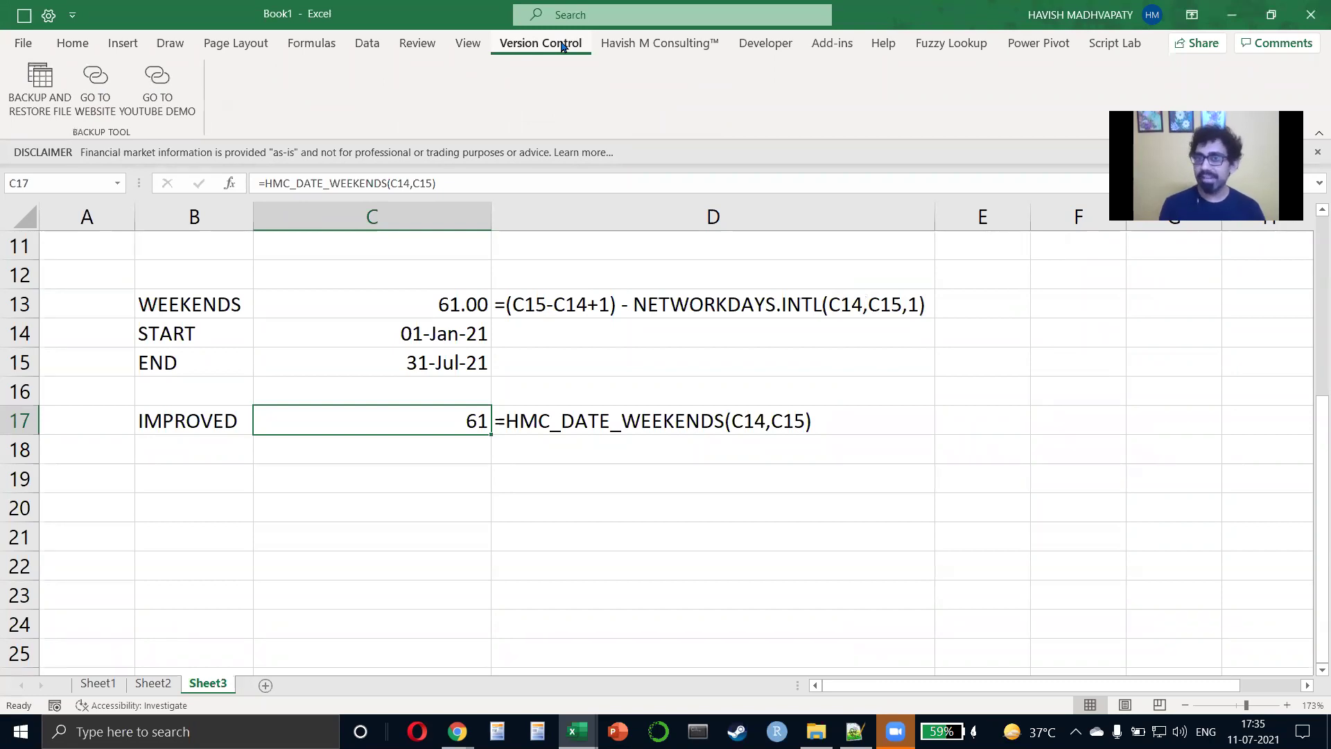
pyautogui.click(14, 92)
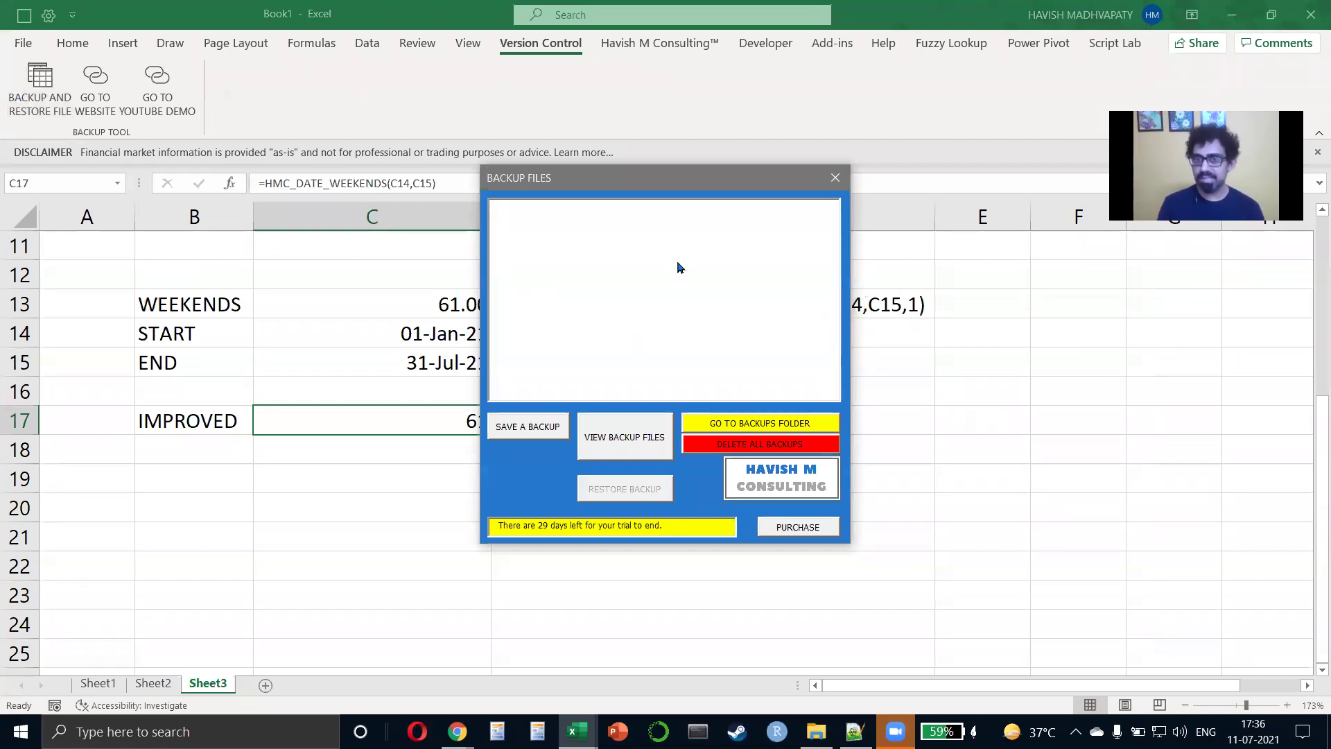
pyautogui.click(834, 177)
# Switch to the browser and go to github.com.
pyautogui.hotkey('alt', 'Tab')
pyautogui.hotkey('alt', 'Tab')
pyautogui.hotkey('alt', 'Tab')
pyautogui.hotkey('alt', 'Tab')
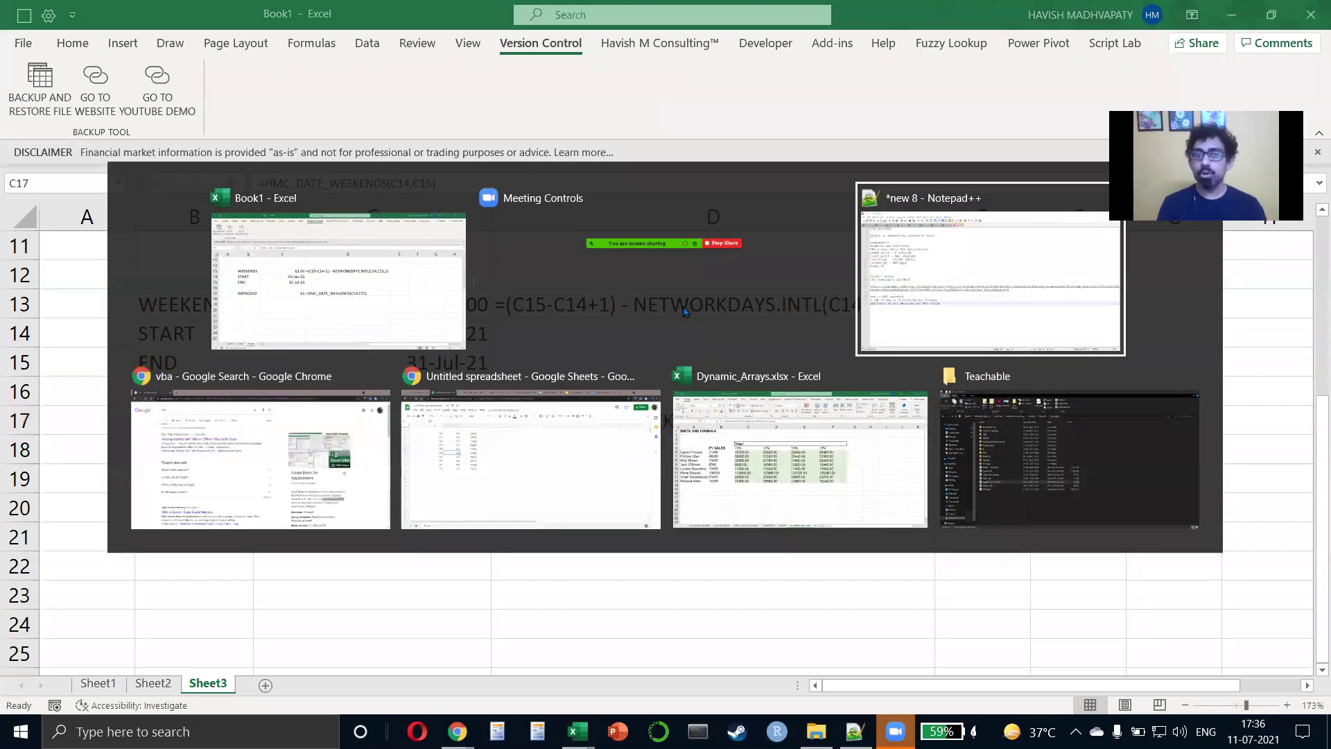
pyautogui.write('github.com')
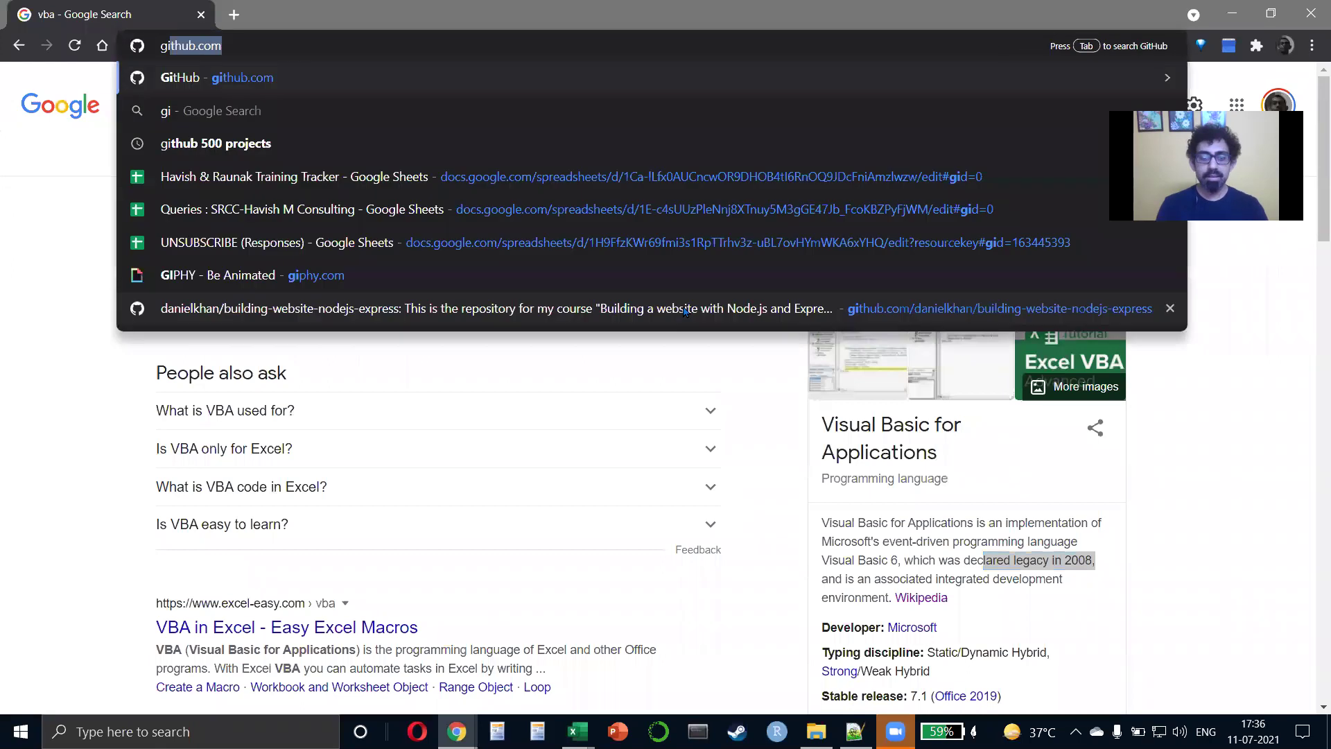
pyautogui.press('Return')
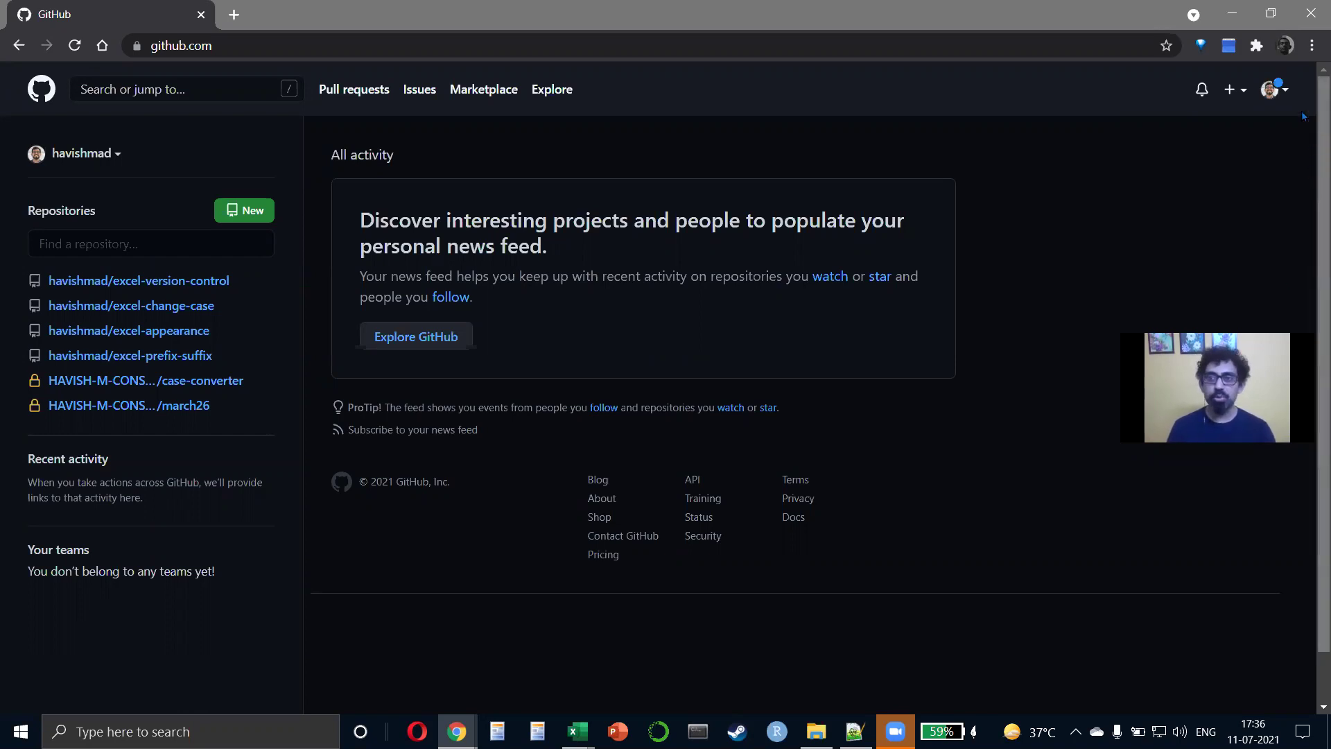
# Open the account's profile and its Repositories list of four Excel add-in repos.
pyautogui.click(1270, 92)
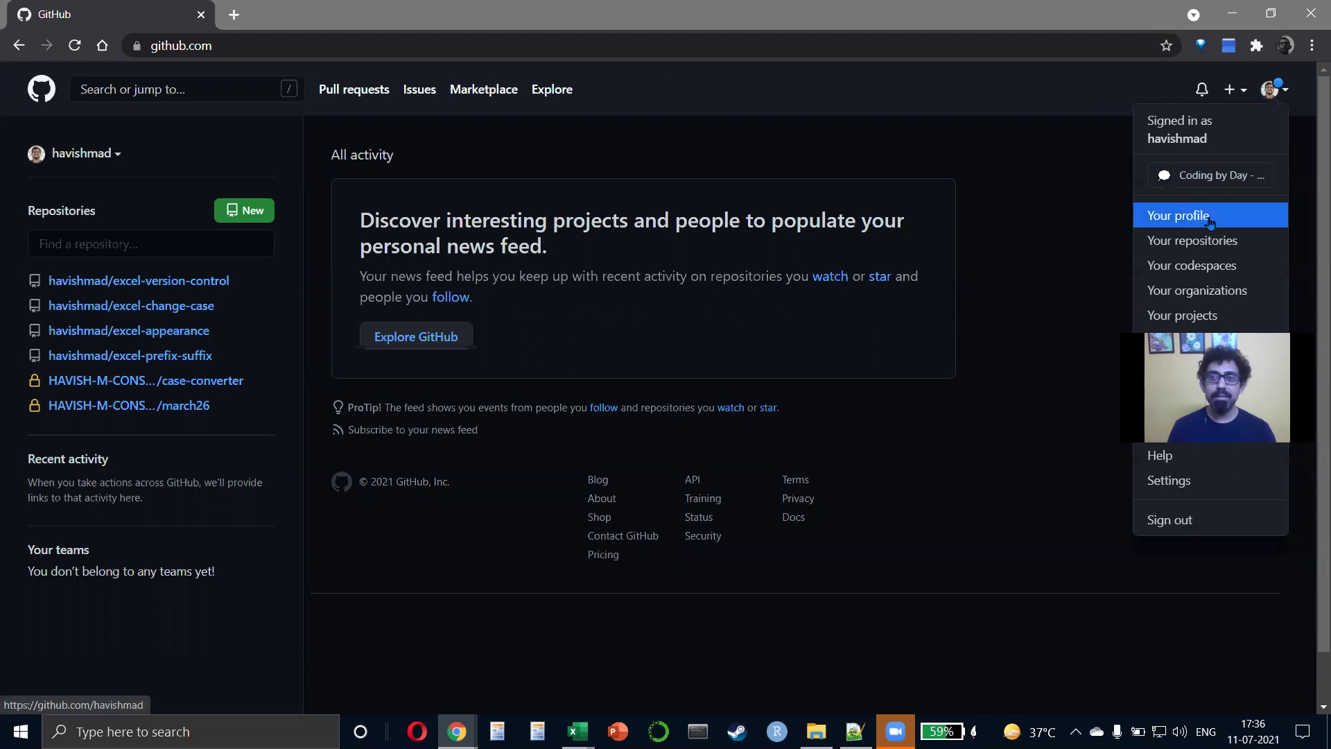
pyautogui.click(1210, 216)
pyautogui.click(1270, 90)
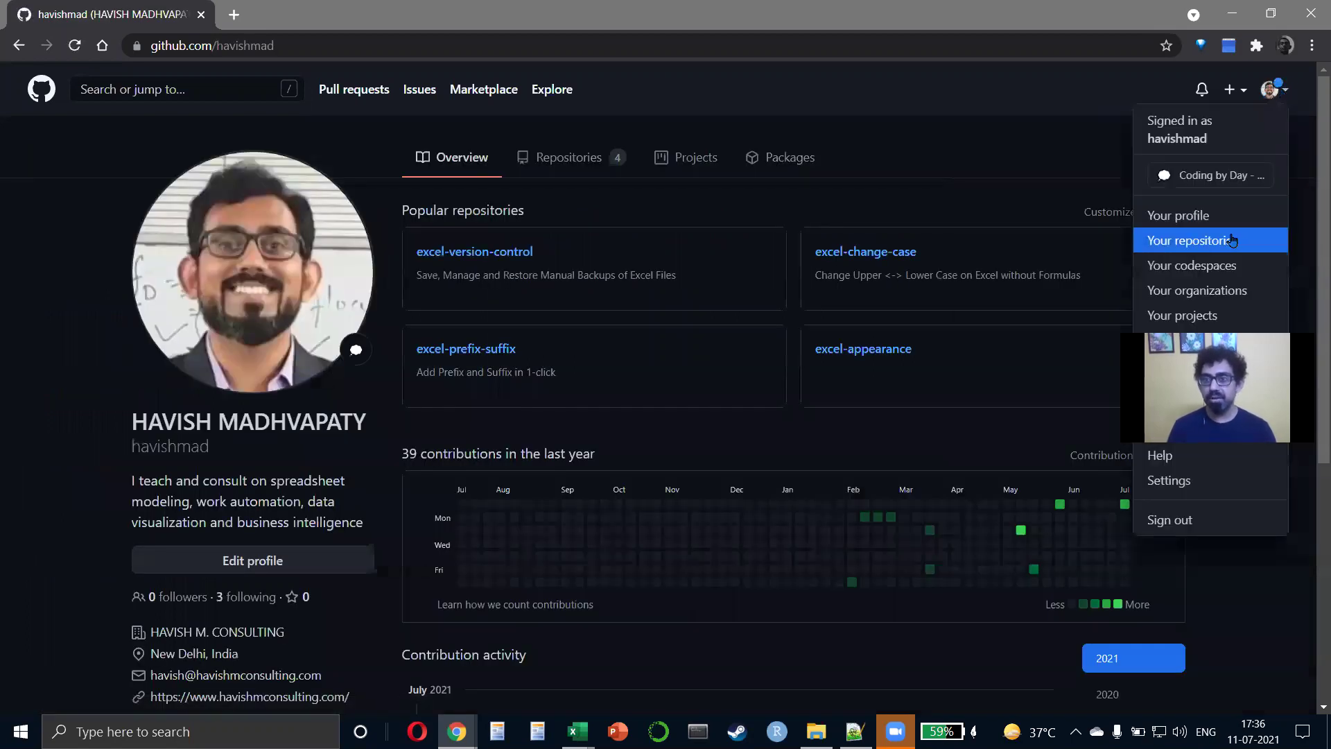
pyautogui.click(1224, 243)
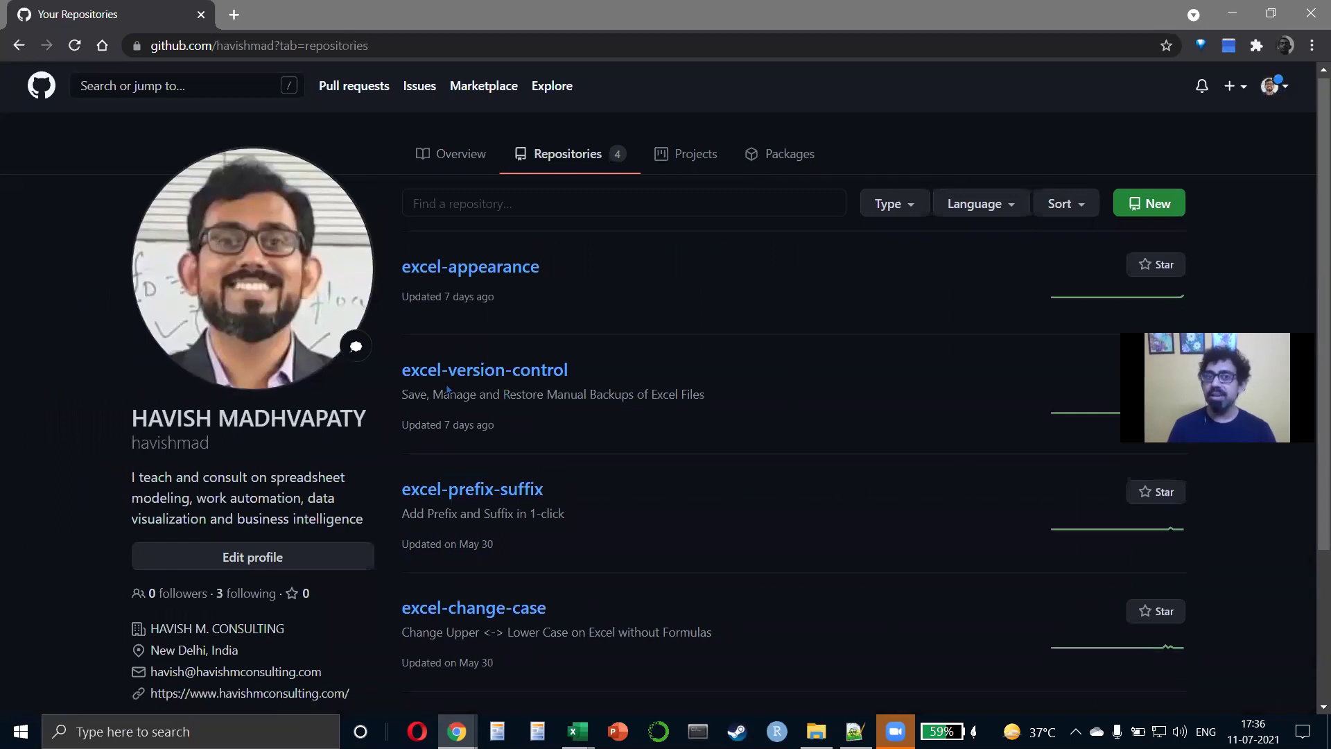
pyautogui.scroll(-1, 533, 435)
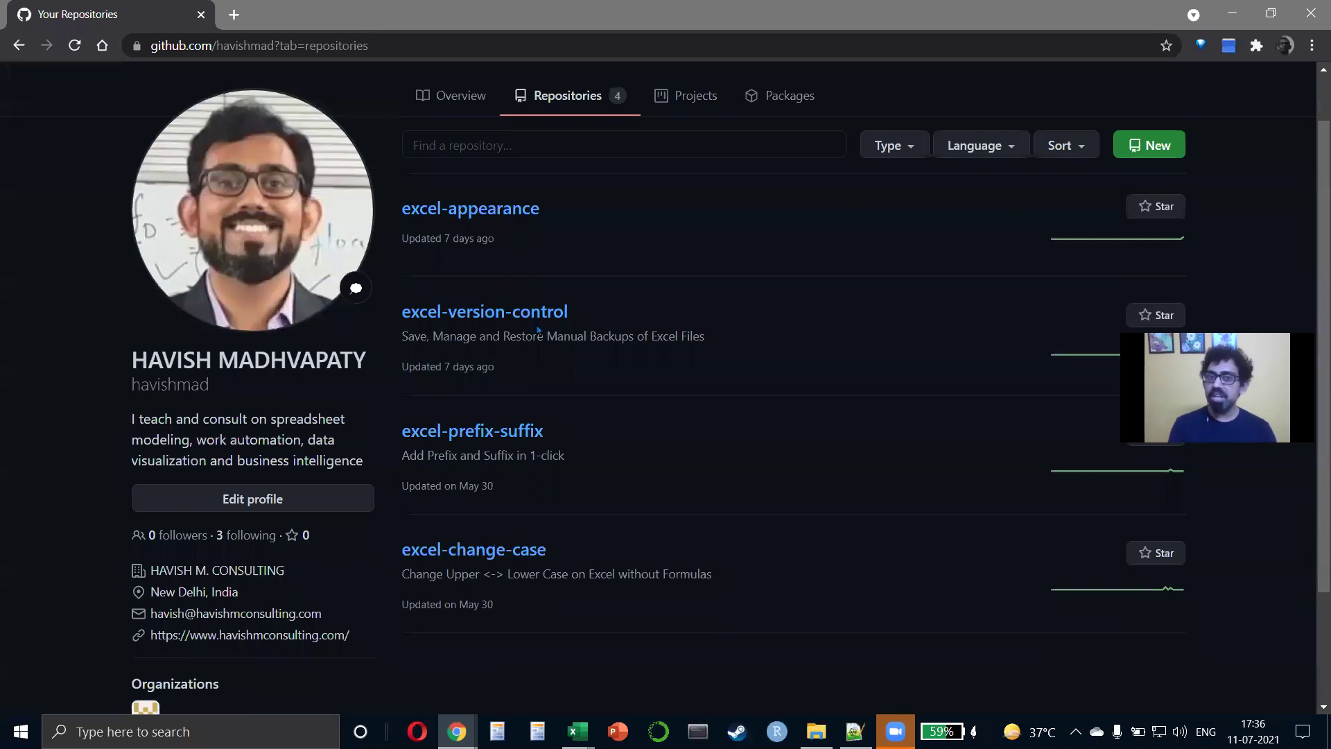
pyautogui.click(518, 434)
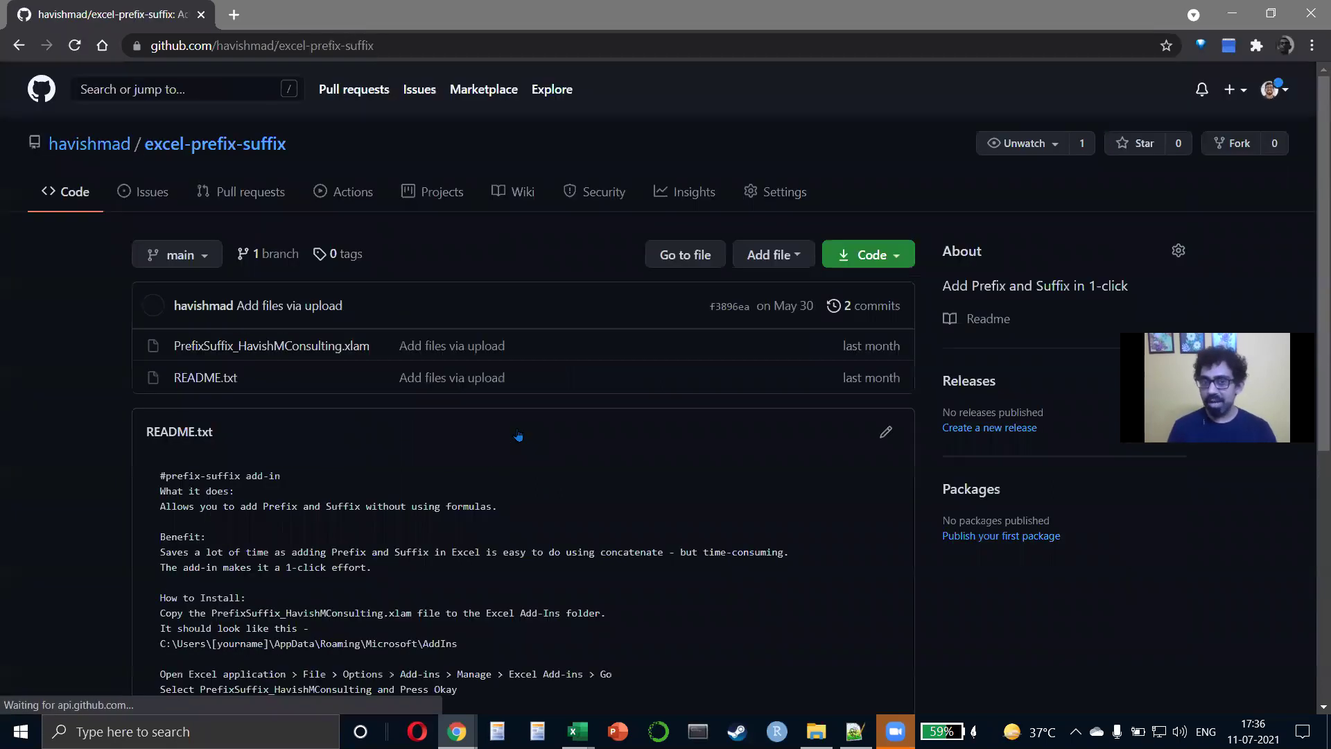
pyautogui.scroll(-6, 519, 435)
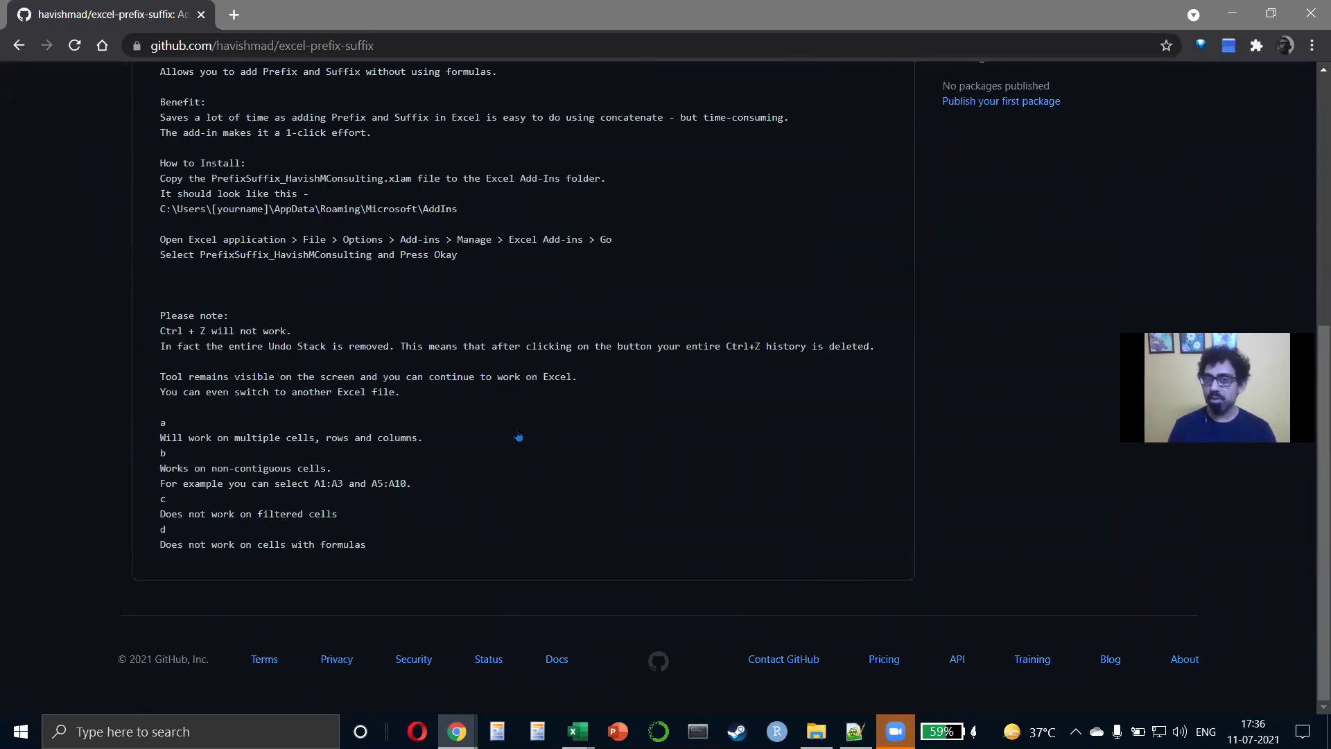
pyautogui.scroll(6, 519, 435)
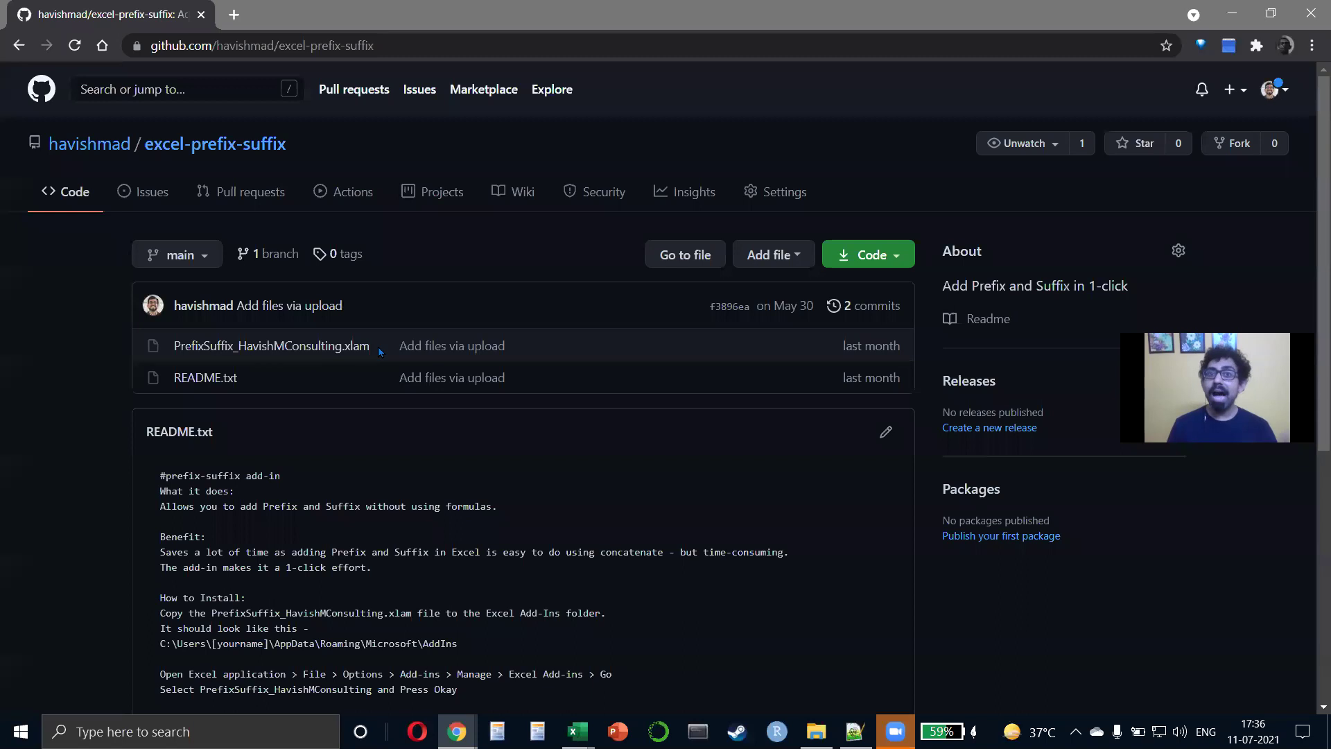
pyautogui.keyDown('ctrl'); pyautogui.scroll(3, 377, 347); pyautogui.keyUp('ctrl')
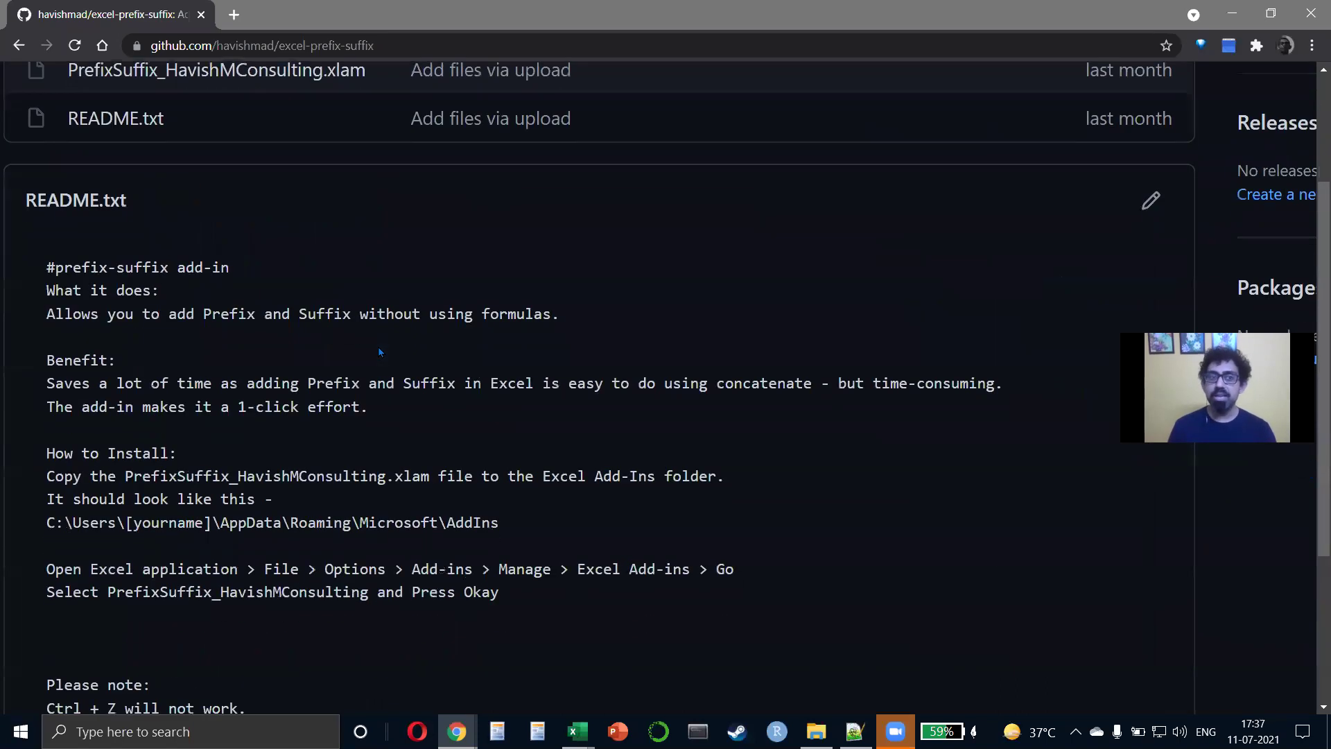
pyautogui.moveTo(77, 290); pyautogui.dragTo(168, 269)
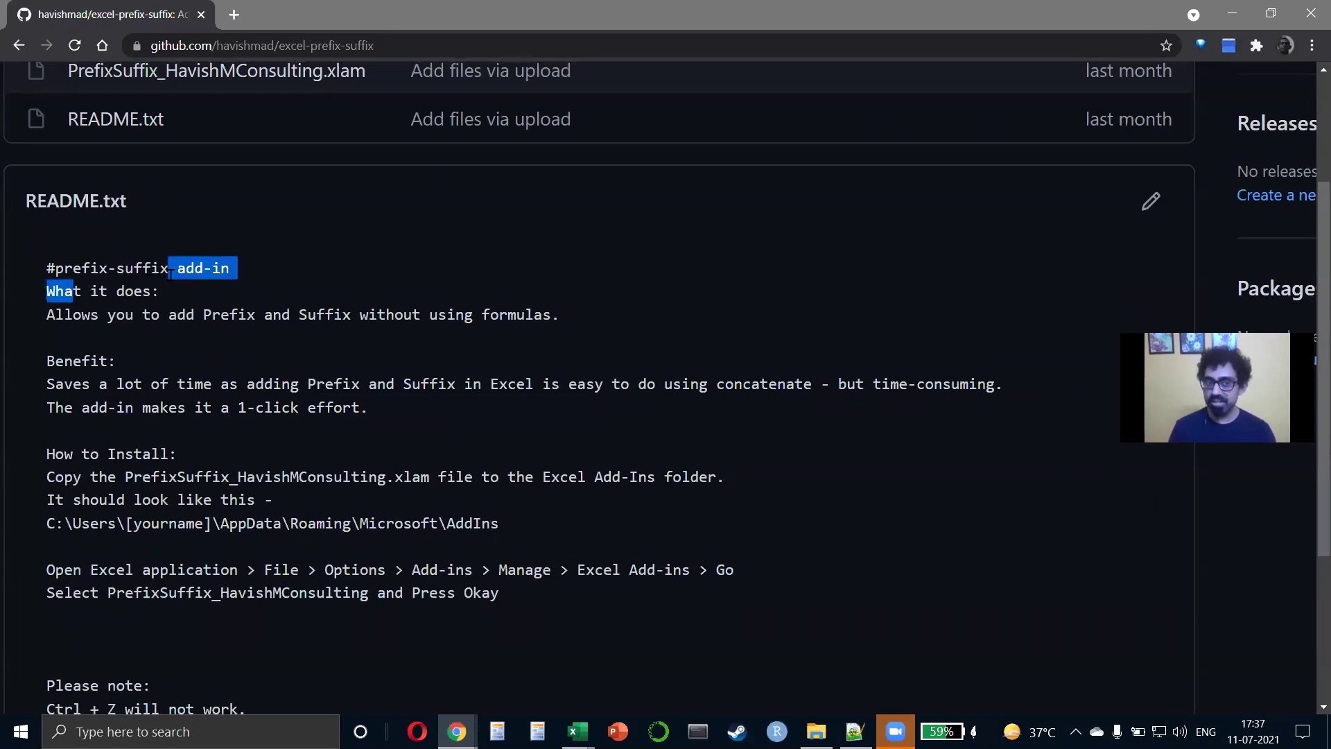
pyautogui.click(129, 361)
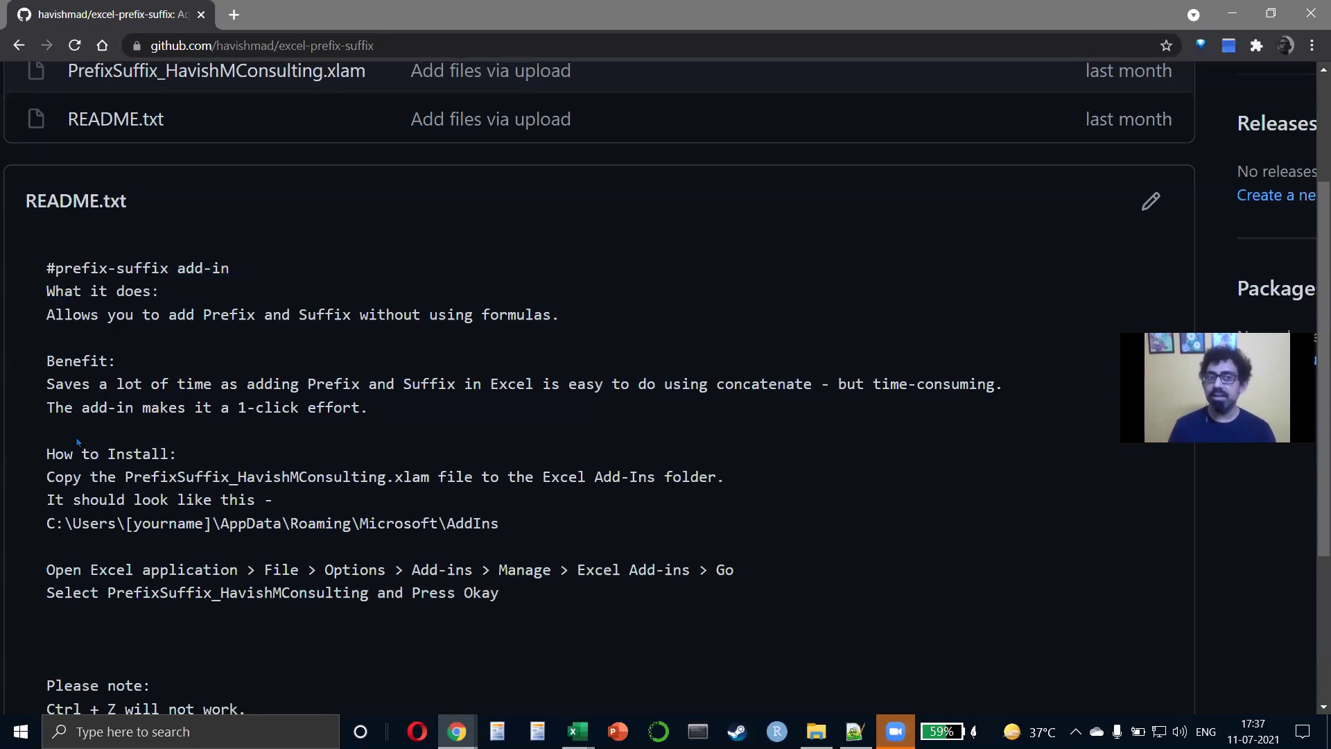
pyautogui.moveTo(73, 453); pyautogui.dragTo(177, 453)
pyautogui.scroll(-2, 175, 452)
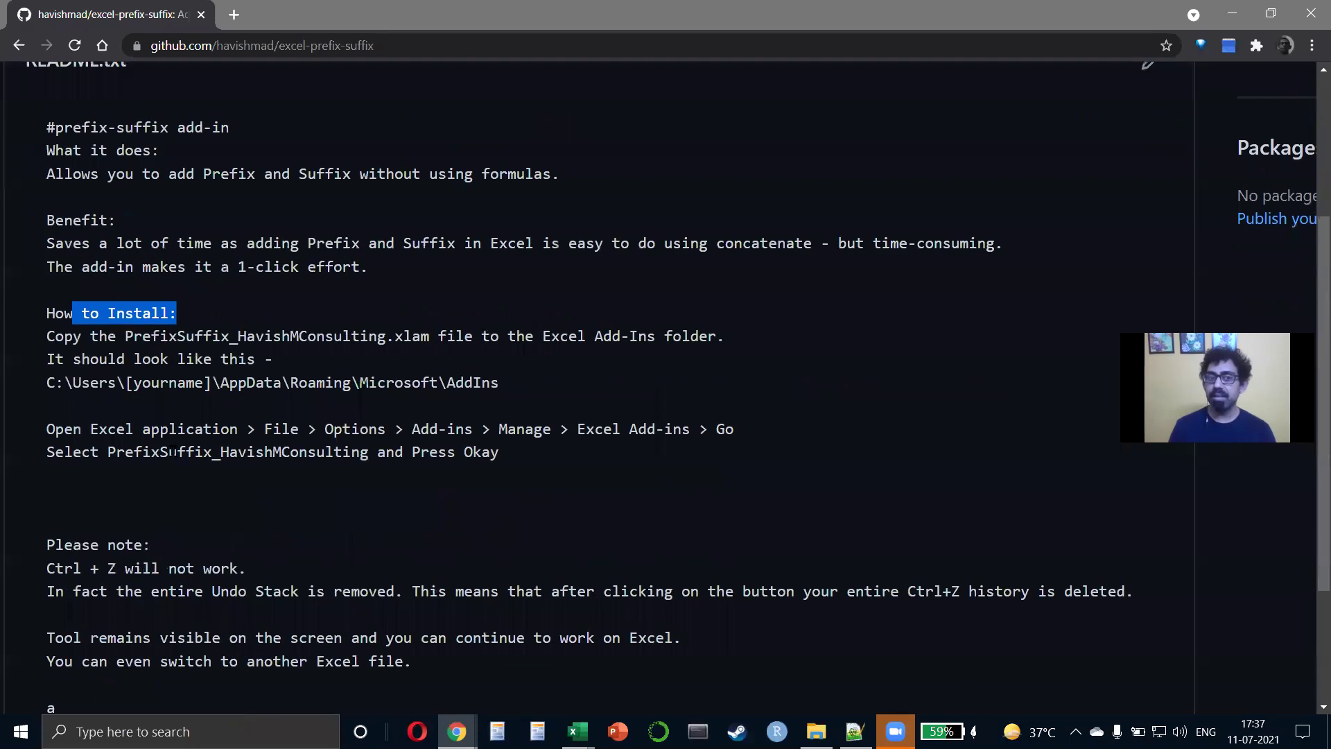
pyautogui.hotkey('ctrl', '0')
pyautogui.hotkey('alt', 'Left')
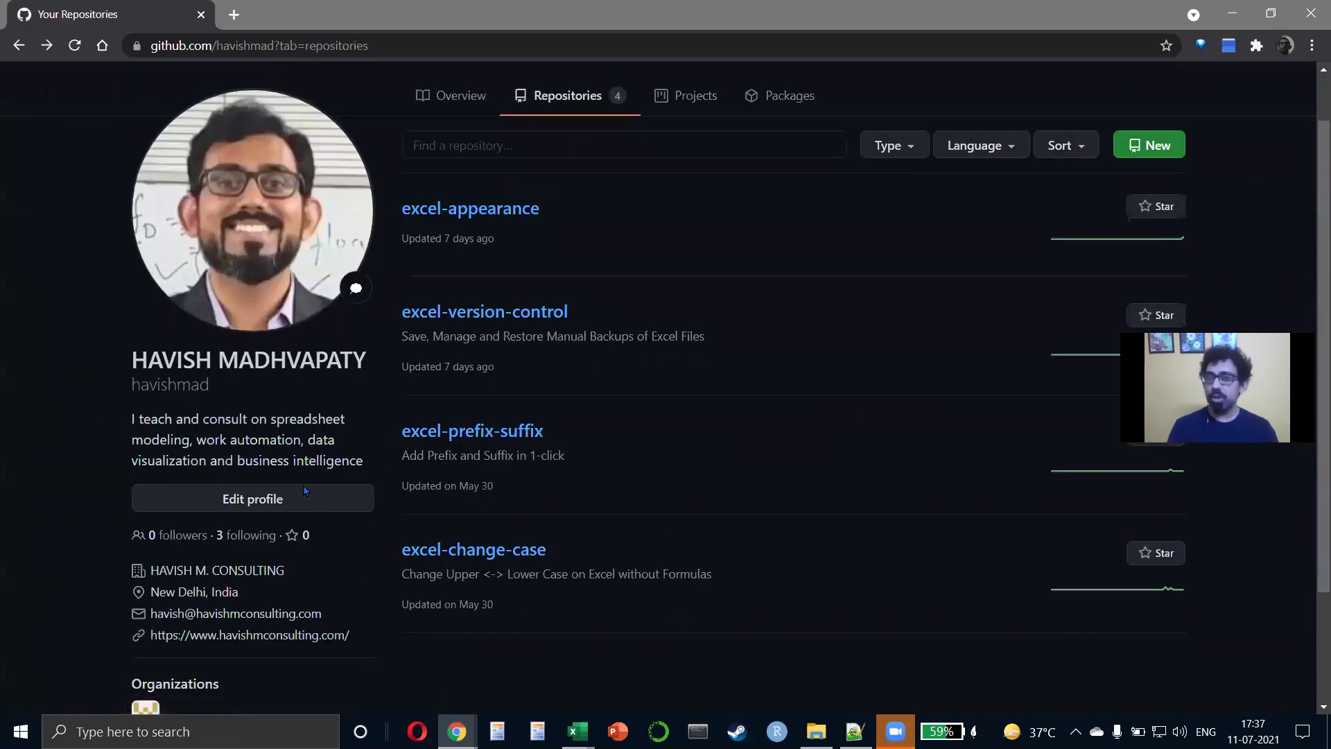
pyautogui.hotkey('ctrl', 'l')
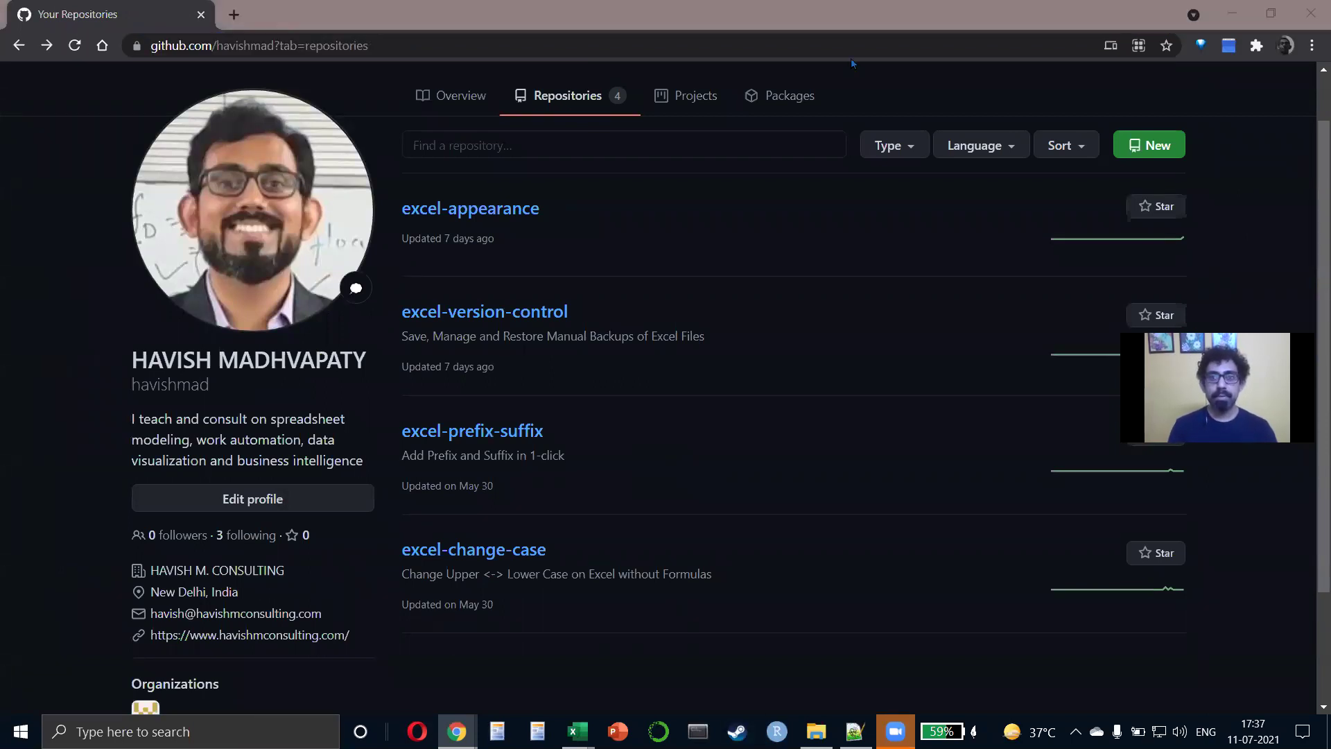
# Close the browser, show the Developer tab's macro tools in the workbook, and select C14.
pyautogui.click(1307, 13)
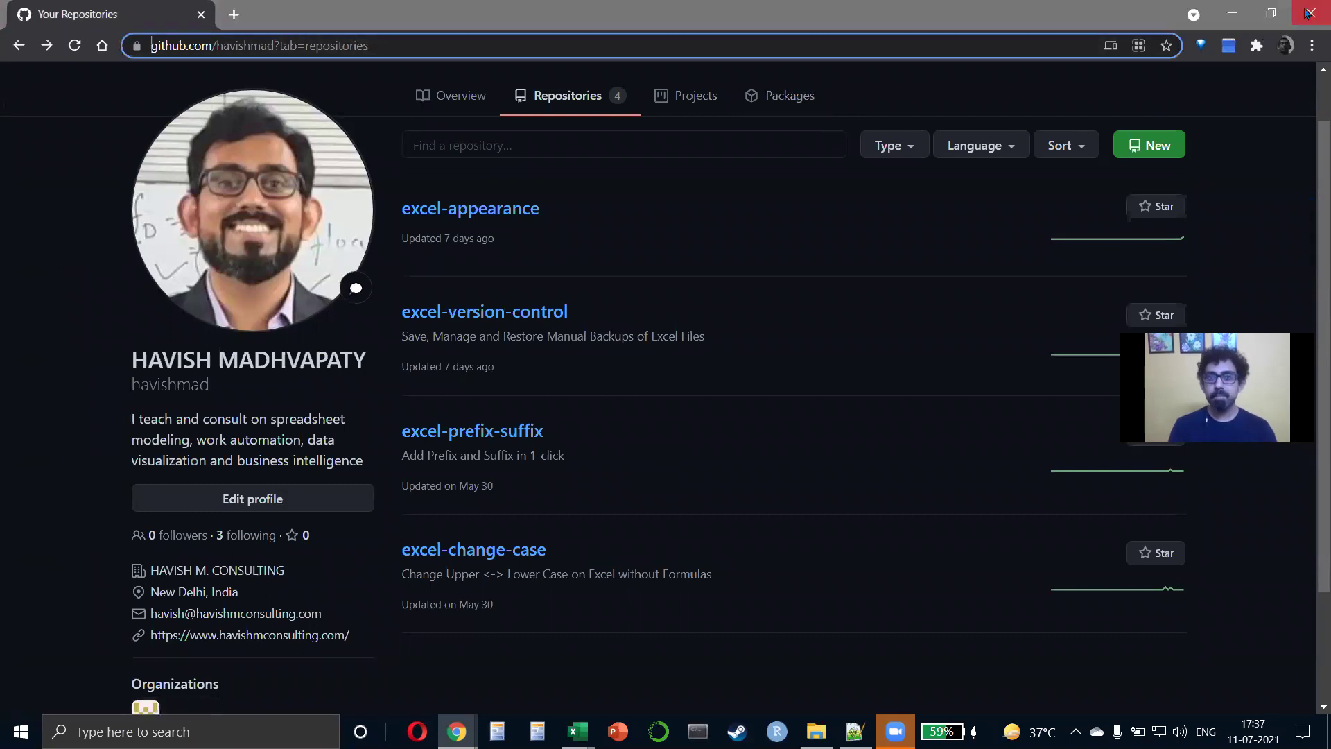
pyautogui.click(1308, 12)
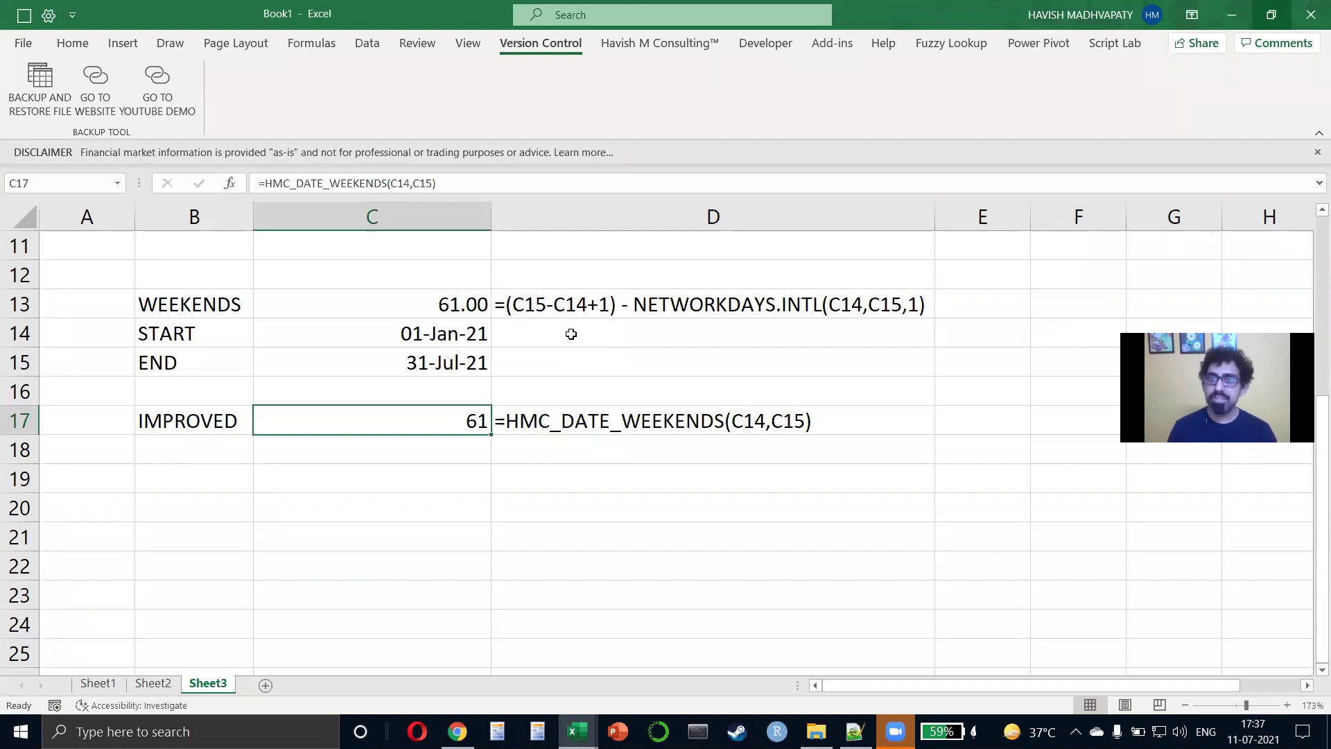
pyautogui.click(755, 57)
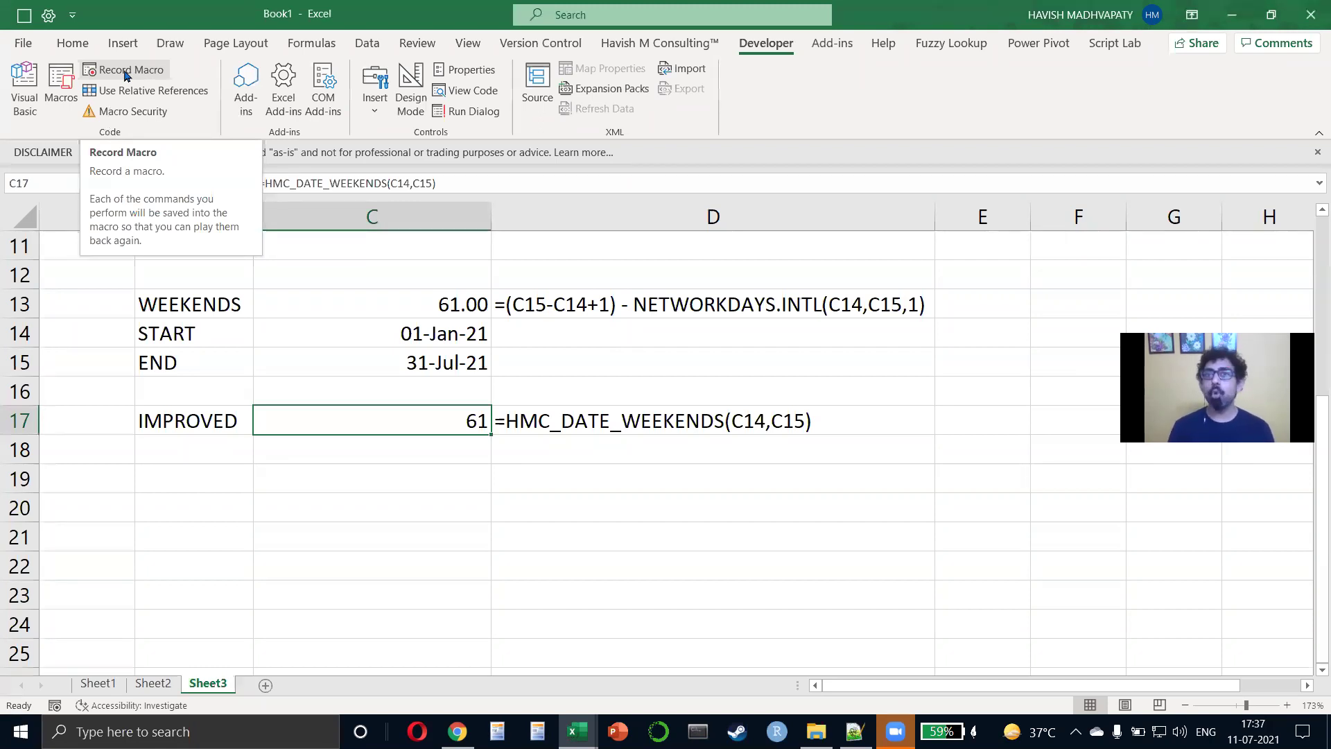
pyautogui.click(388, 335)
# Insert a new blank worksheet with Shift+F11, then return to the Notepad++ notes.
pyautogui.hotkey('shift', 'F11')
pyautogui.keyDown('ctrl'); pyautogui.scroll(3, 389, 334); pyautogui.keyUp('ctrl')
pyautogui.hotkey('alt', 'Tab')
pyautogui.hotkey('alt', 'Tab')
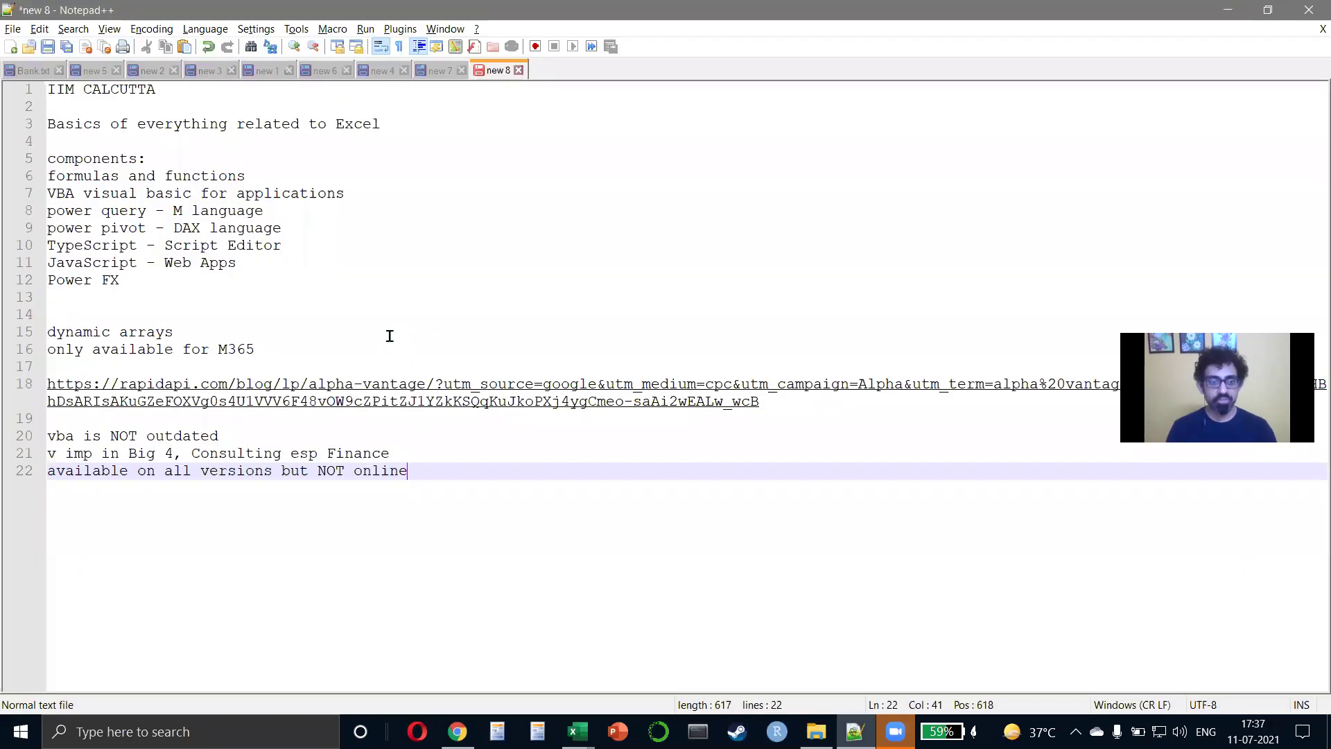
# Add the note line 'can also record actions' below the last note.
pyautogui.press('Return')
pyautogui.press('Return')
pyautogui.write('can alld')
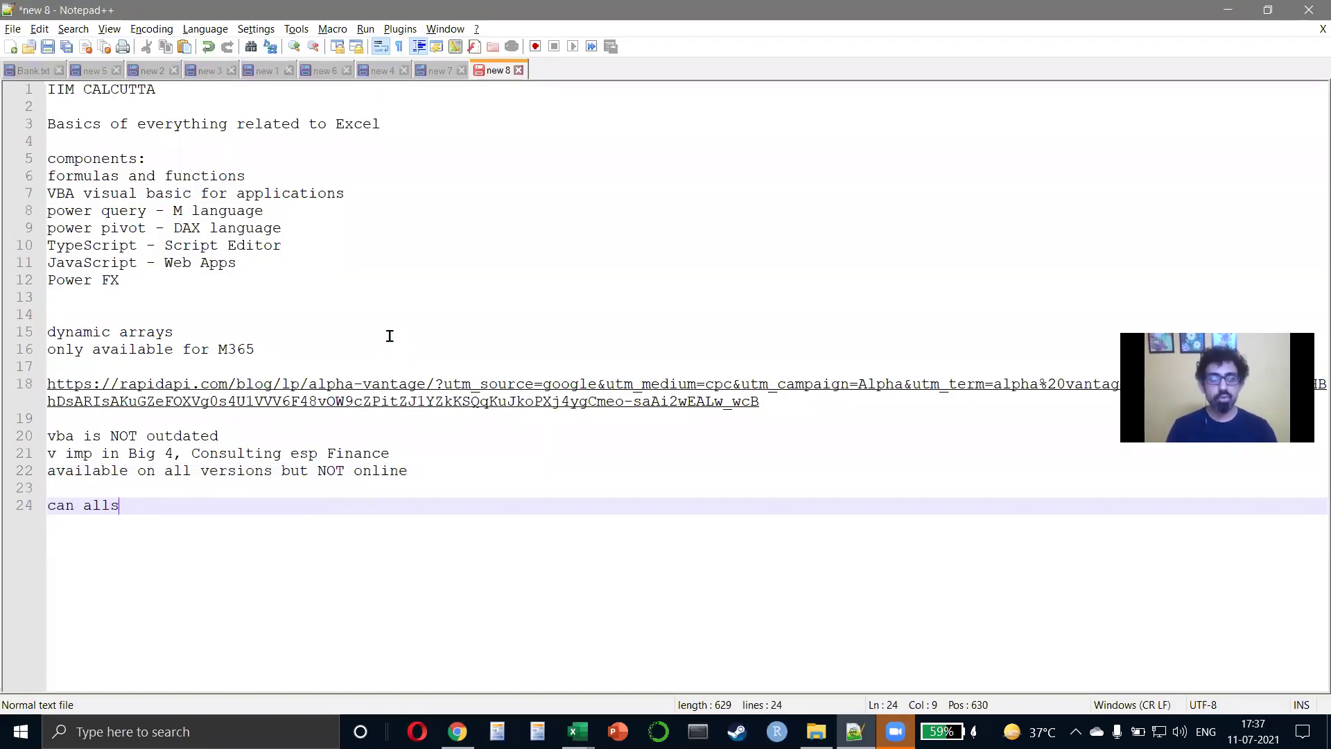
pyautogui.press('BackSpace')
pyautogui.press('BackSpace')
pyautogui.write('so')
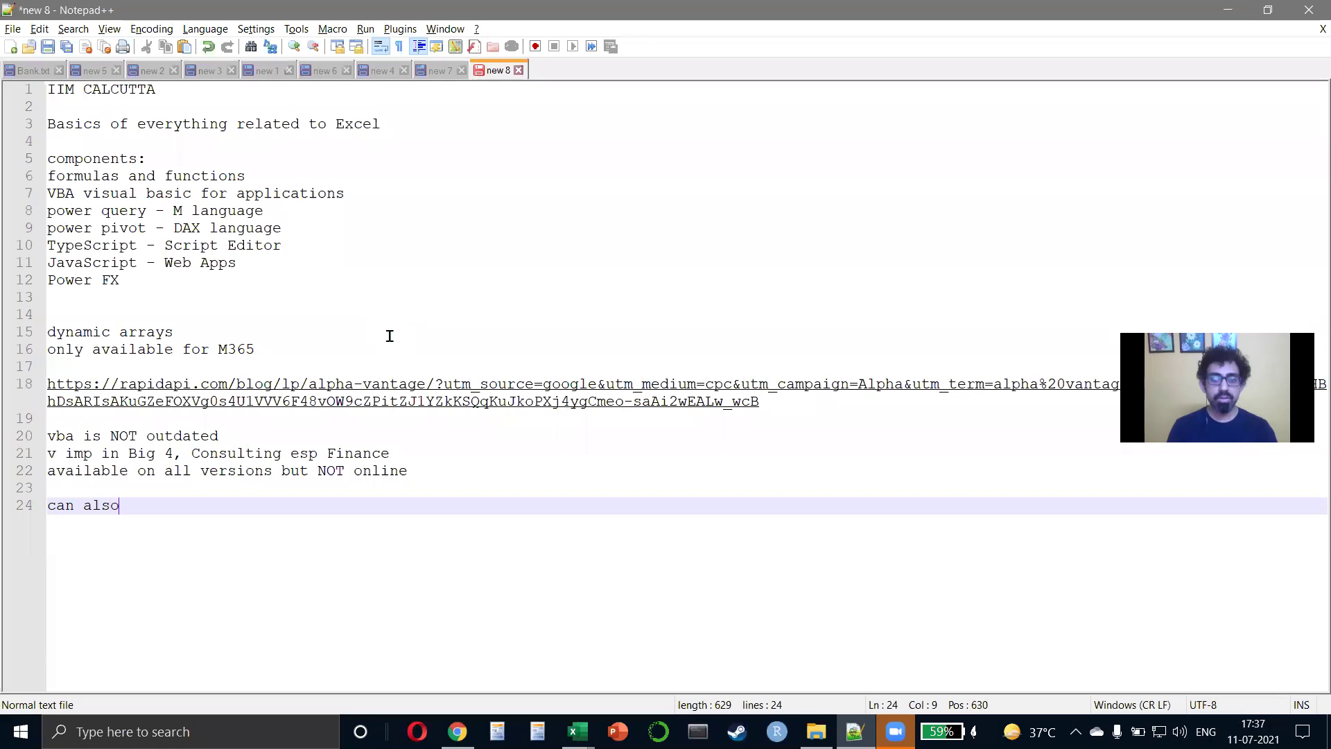
pyautogui.write(' record actions')
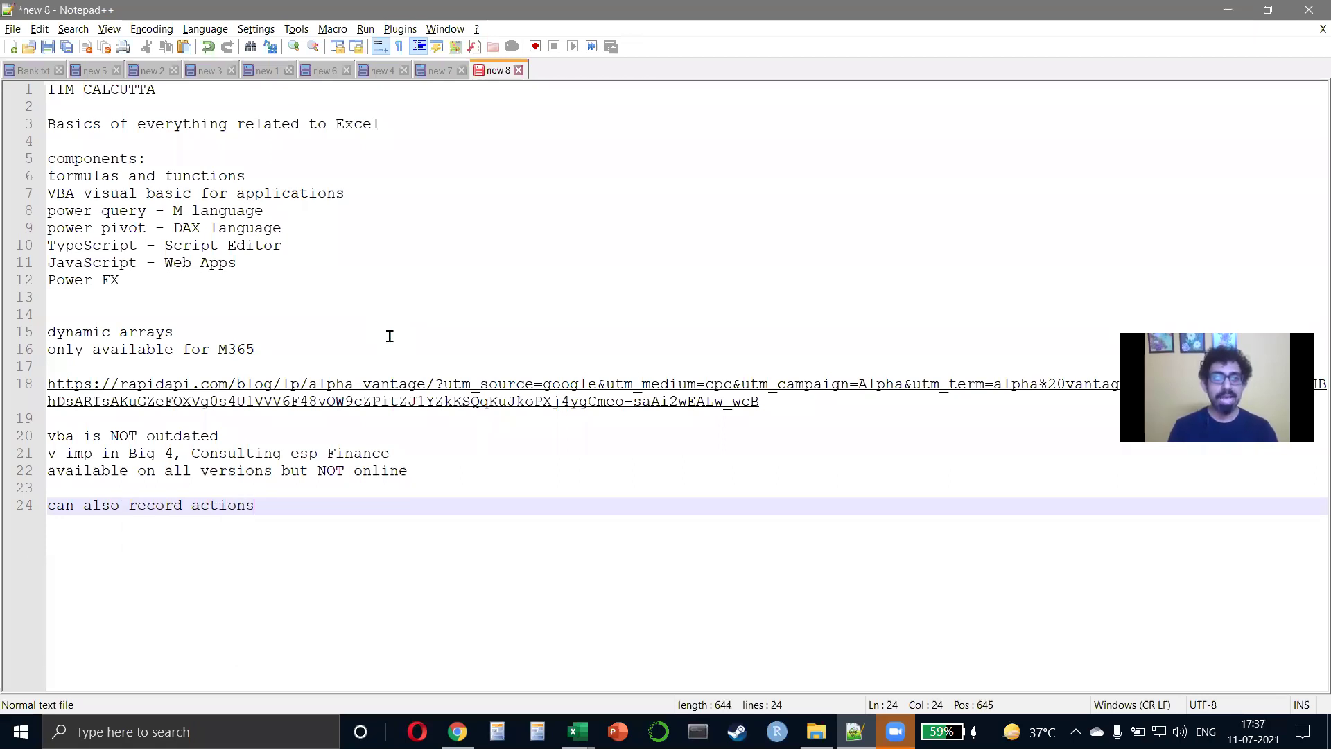
pyautogui.press('Home')
pyautogui.press('Return')
pyautogui.press('Up')
# Insert the line 'can create UDF and UF' above it.
pyautogui.write('can crtea')
pyautogui.press('BackSpace')
pyautogui.press('BackSpace')
pyautogui.press('BackSpace')
pyautogui.press('BackSpace')
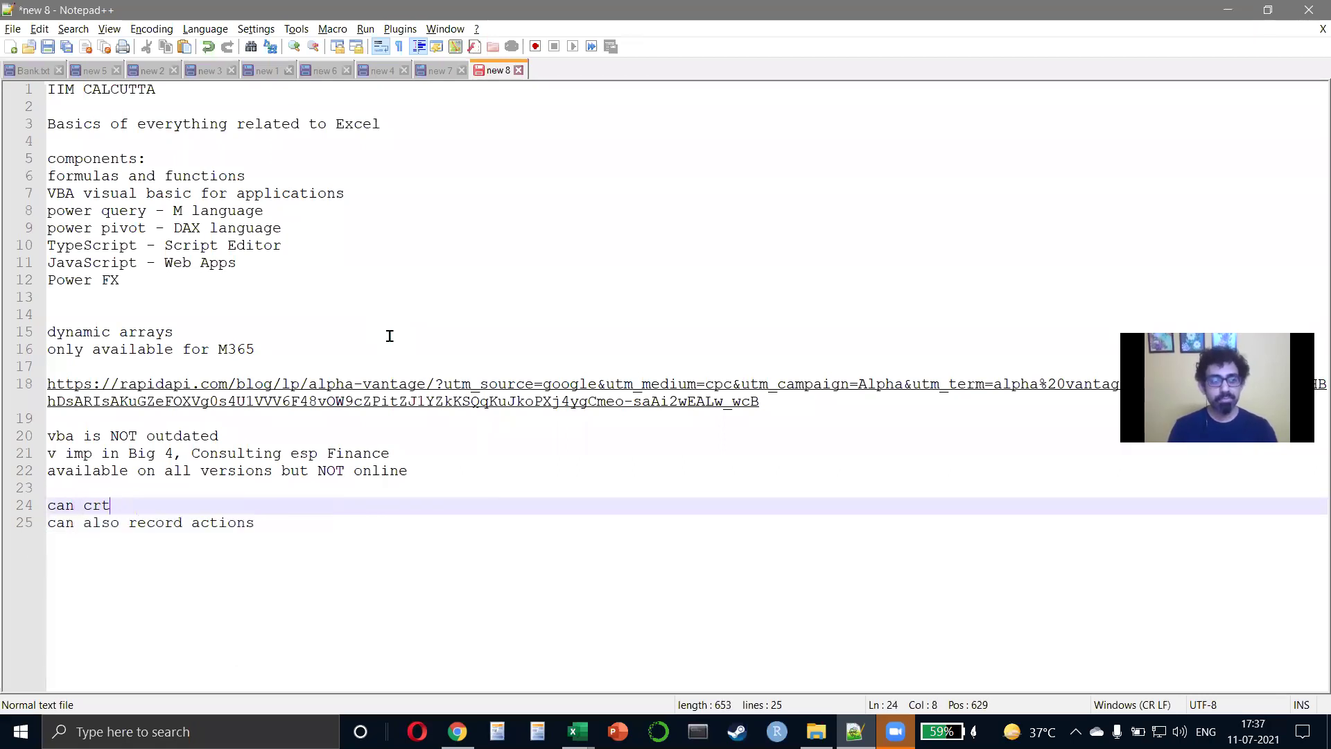
pyautogui.write('reate UDF')
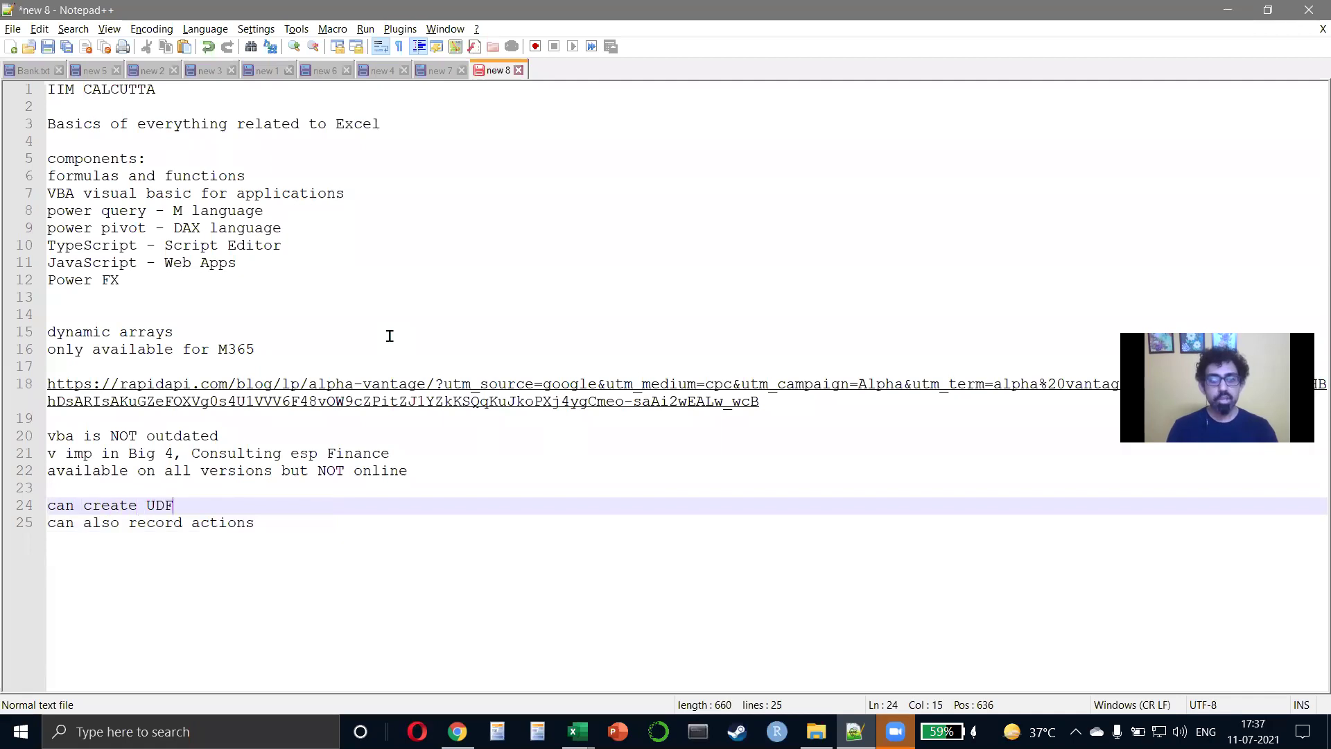
pyautogui.write(' and UF')
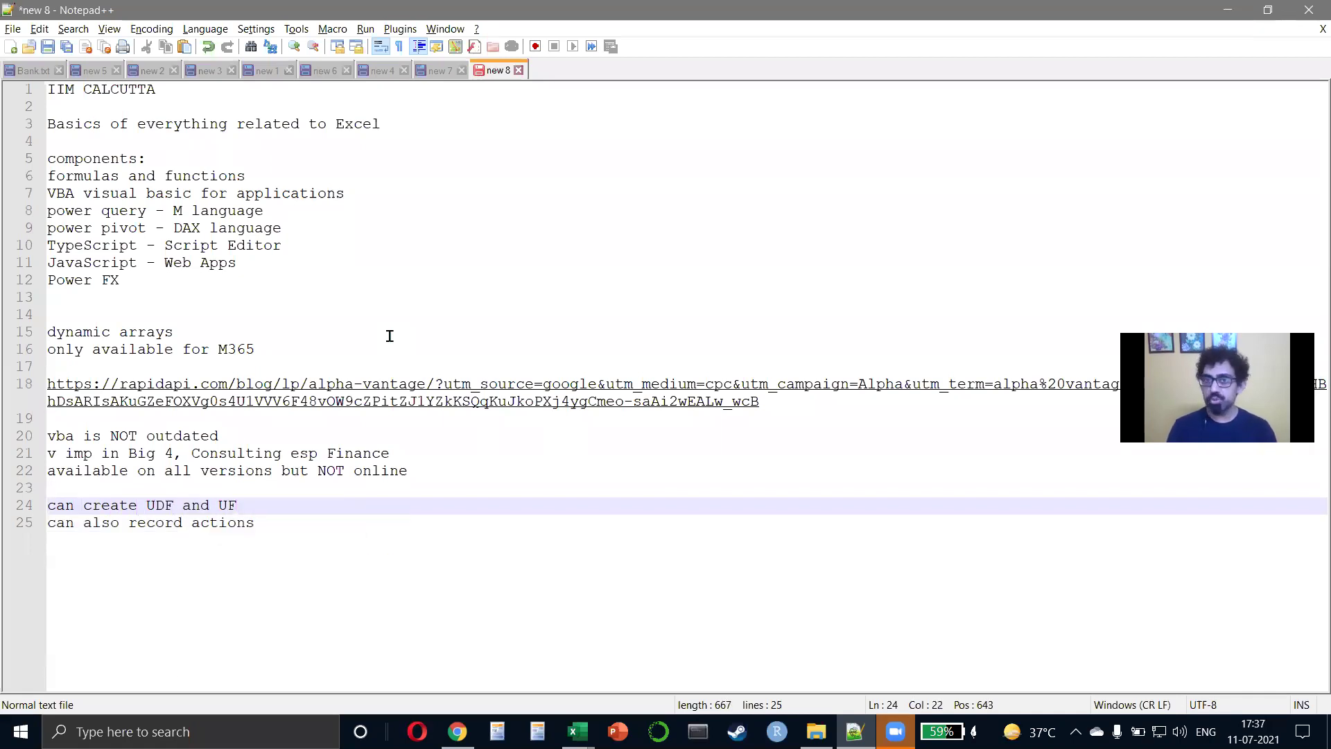
# Back in Excel's Sheet4, enter the headers 'region' in A1 and 'sales' in B1.
pyautogui.hotkey('alt', 'Tab')
pyautogui.click(390, 335)
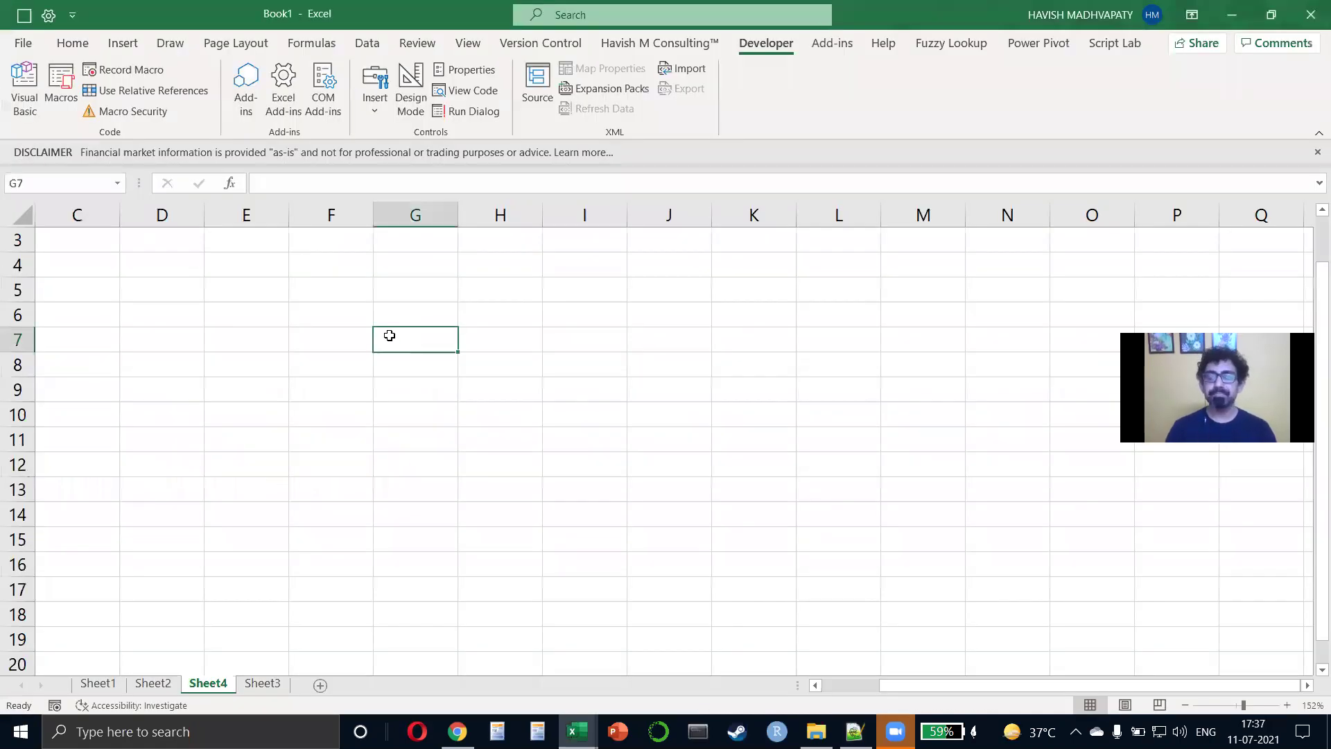
pyautogui.hotkey('ctrl', 'Home')
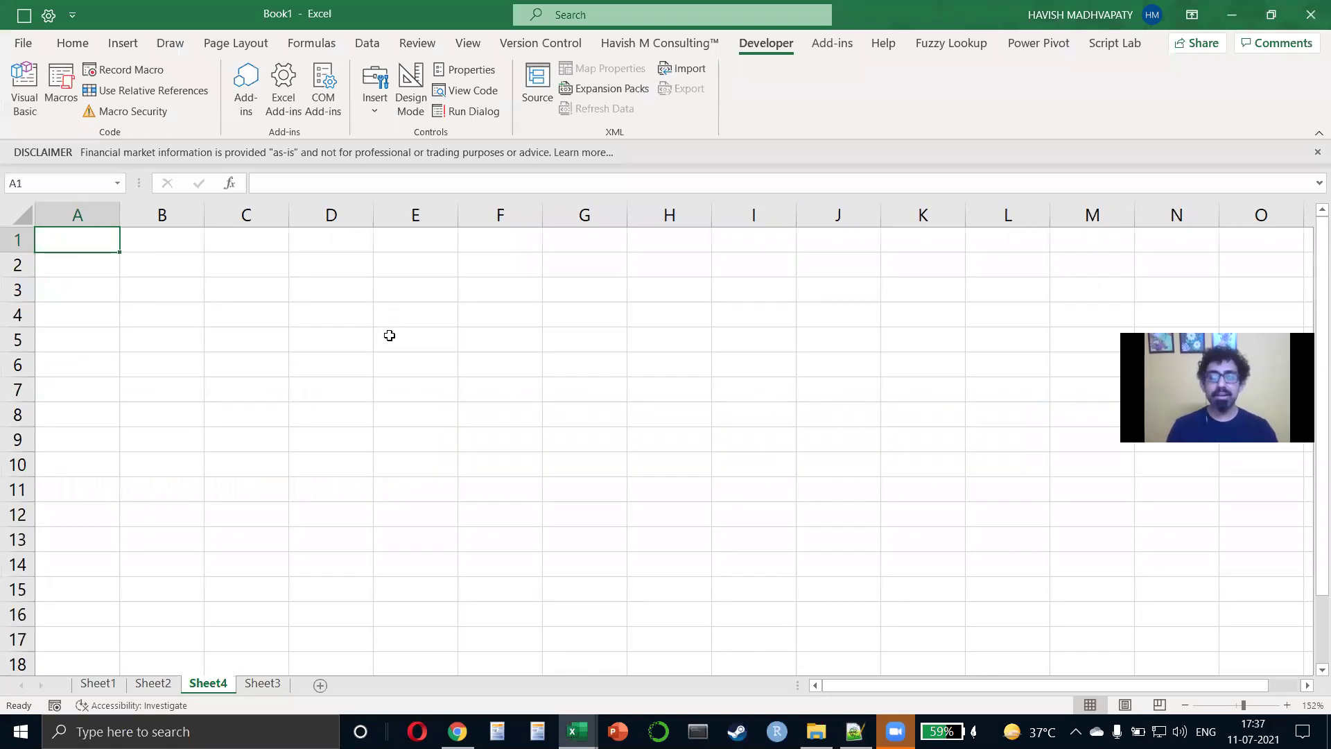
pyautogui.write('region')
pyautogui.press('Return')
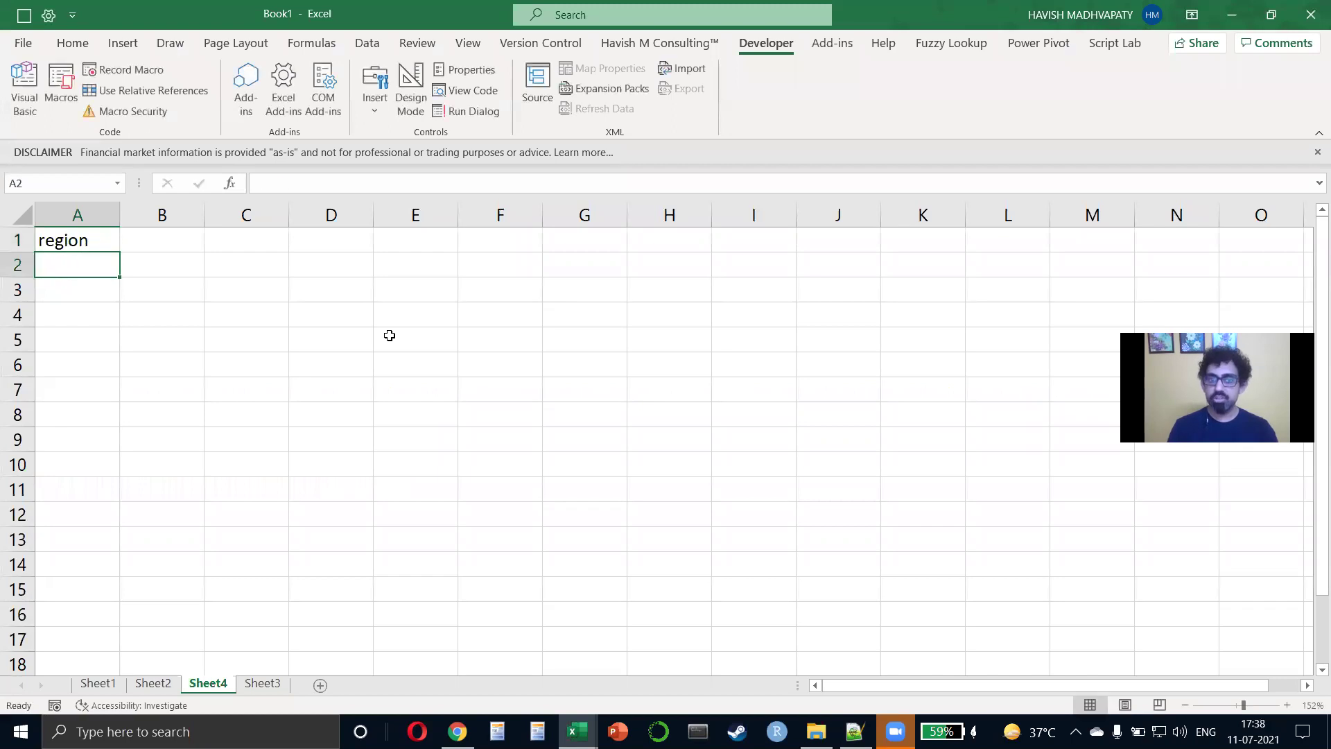
pyautogui.press('Up')
pyautogui.press('Right')
pyautogui.write('sale')
pyautogui.press('Return')
pyautogui.press('Up')
pyautogui.press('F2')
pyautogui.write('s')
pyautogui.press('Return')
pyautogui.press('Left')
# Enter the regions n, s, w and e in A2:A5.
pyautogui.press('Down')
pyautogui.press('Up')
pyautogui.write('n')
pyautogui.press('Return')
pyautogui.write('s')
pyautogui.press('Return')
pyautogui.write('w')
pyautogui.press('Return')
pyautogui.write('e')
pyautogui.press('Up')
# Enter sales 1, 2, 3 and 4 in B2:B5, fixing the B4 value to 3.
pyautogui.press('Right')
pyautogui.press('Up')
pyautogui.press('Up')
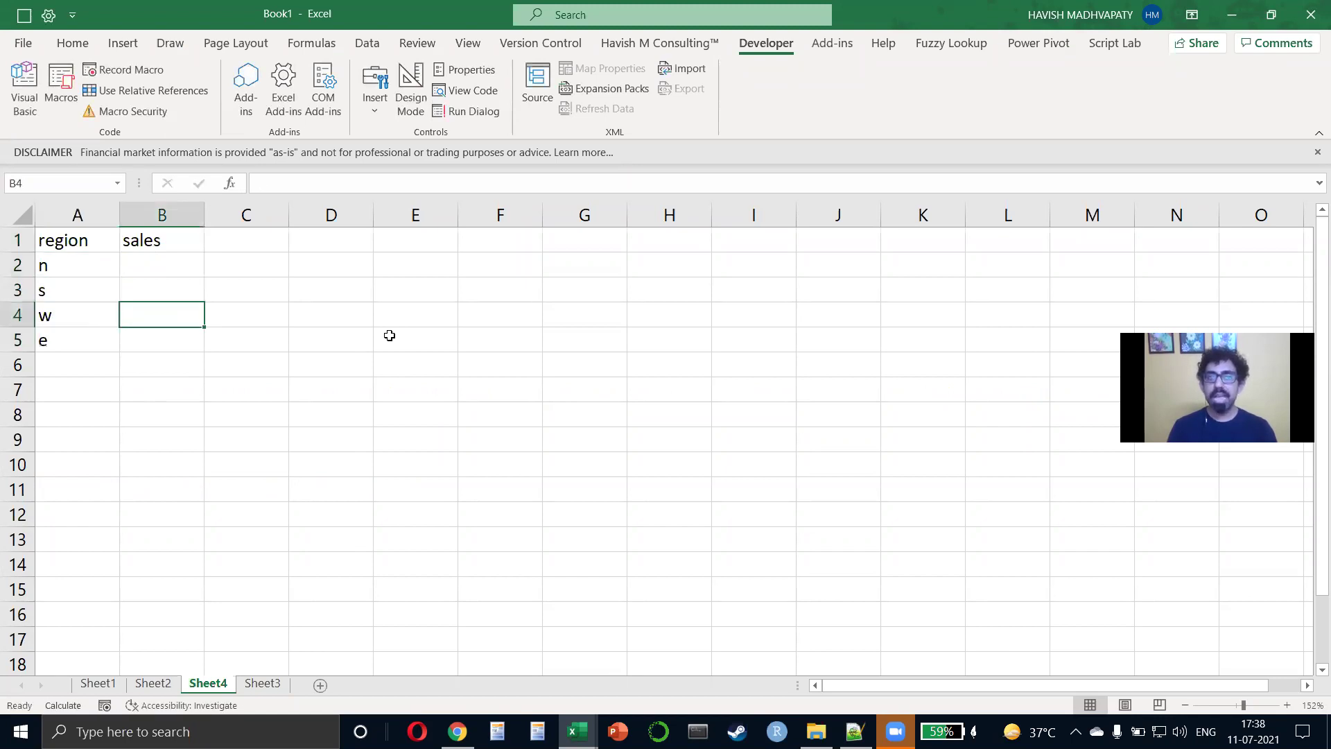
pyautogui.write('1')
pyautogui.press('Return')
pyautogui.write('2 4')
pyautogui.press('Return')
pyautogui.write('4')
pyautogui.press('Return')
pyautogui.press('Up')
pyautogui.press('Up')
pyautogui.write('3')
pyautogui.press('BackSpace')
pyautogui.write('3')
pyautogui.press('Return')
pyautogui.press('Down')
pyautogui.press('Left')
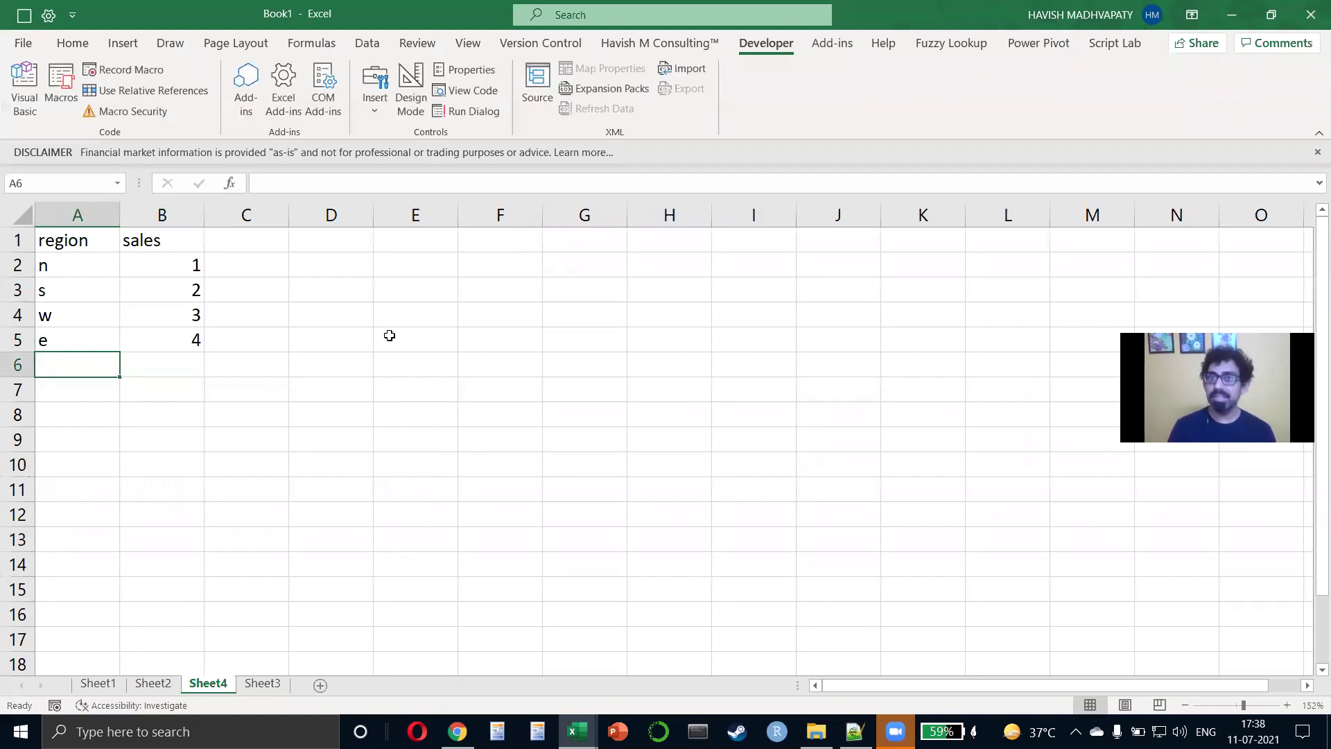
pyautogui.press('Up')
pyautogui.press('Up')
pyautogui.press('Up')
pyautogui.press('Up')
pyautogui.press('Up')
# Copy the region/sales table and paste three copies at E1, H1 and K1.
pyautogui.hotkey('ctrl', 'a')
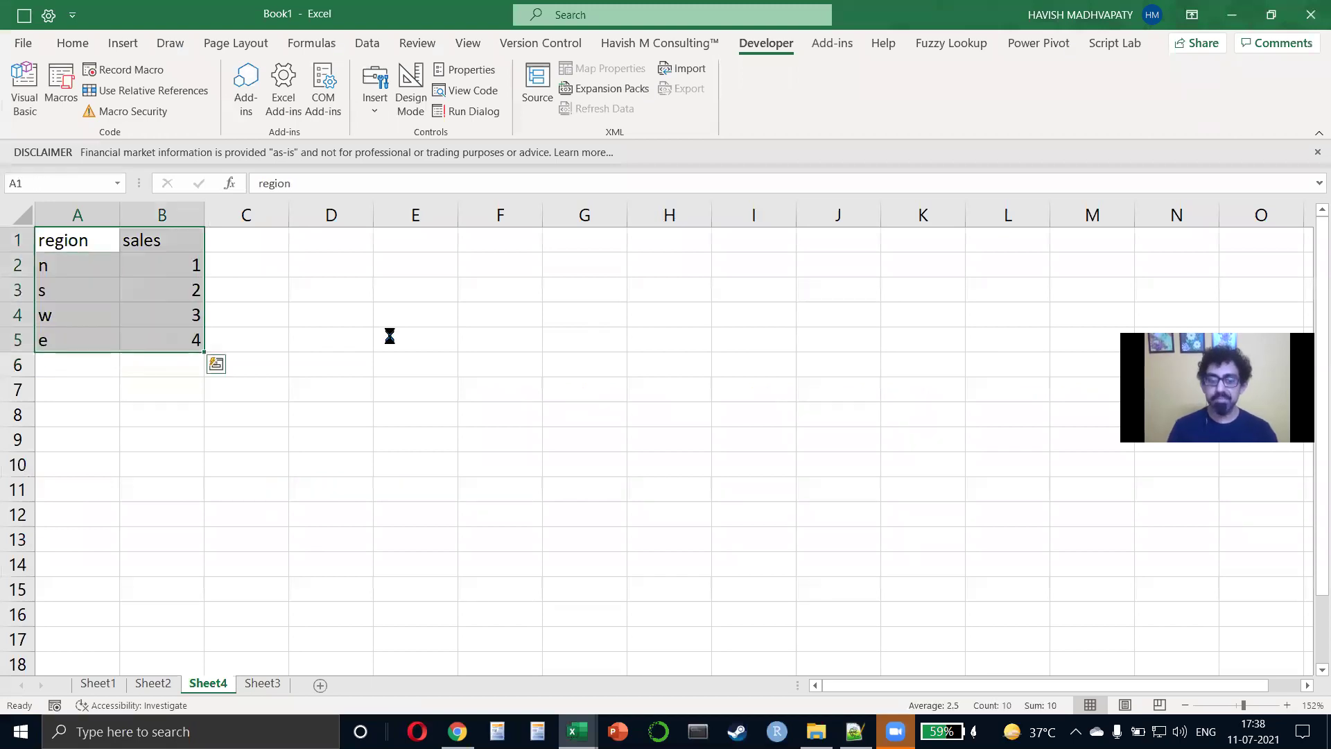
pyautogui.hotkey('ctrl', 'c')
pyautogui.press('Right')
pyautogui.press('Right')
pyautogui.press('Right')
pyautogui.press('Right')
pyautogui.hotkey('ctrl', 'v')
pyautogui.press('Right')
pyautogui.press('Right')
pyautogui.press('Right')
pyautogui.hotkey('ctrl', 'v')
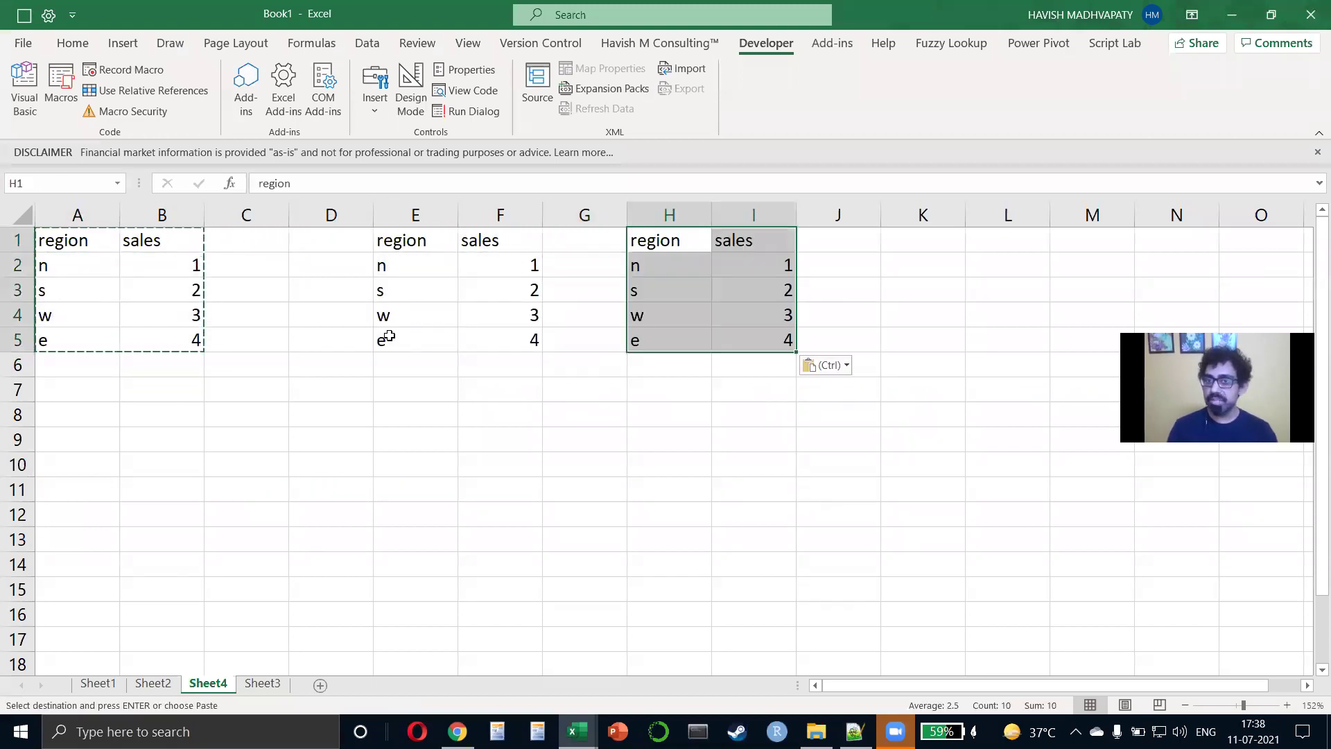
pyautogui.press('Right')
pyautogui.press('Right')
pyautogui.press('Right')
pyautogui.hotkey('ctrl', 'v')
pyautogui.press('Escape')
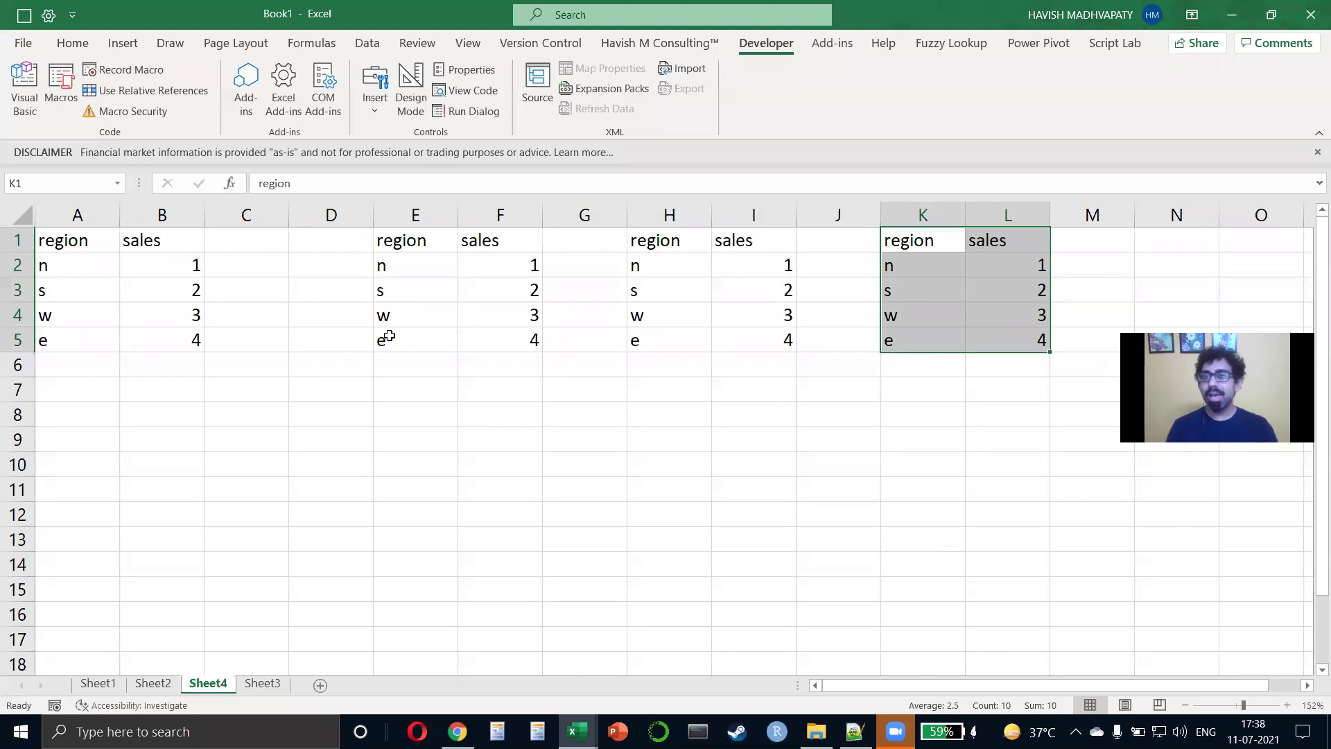
# Overwrite the second table's sales in F2:F5 with 56, 34, 345 and 34.
pyautogui.press('Left')
pyautogui.press('Left')
pyautogui.press('Left')
pyautogui.press('Left')
pyautogui.press('Left')
pyautogui.press('Down')
pyautogui.write('56')
pyautogui.press('Return')
pyautogui.write('34')
pyautogui.press('Return')
pyautogui.write('345')
pyautogui.press('Up')
pyautogui.press('Down')
pyautogui.press('Down')
pyautogui.write('34')
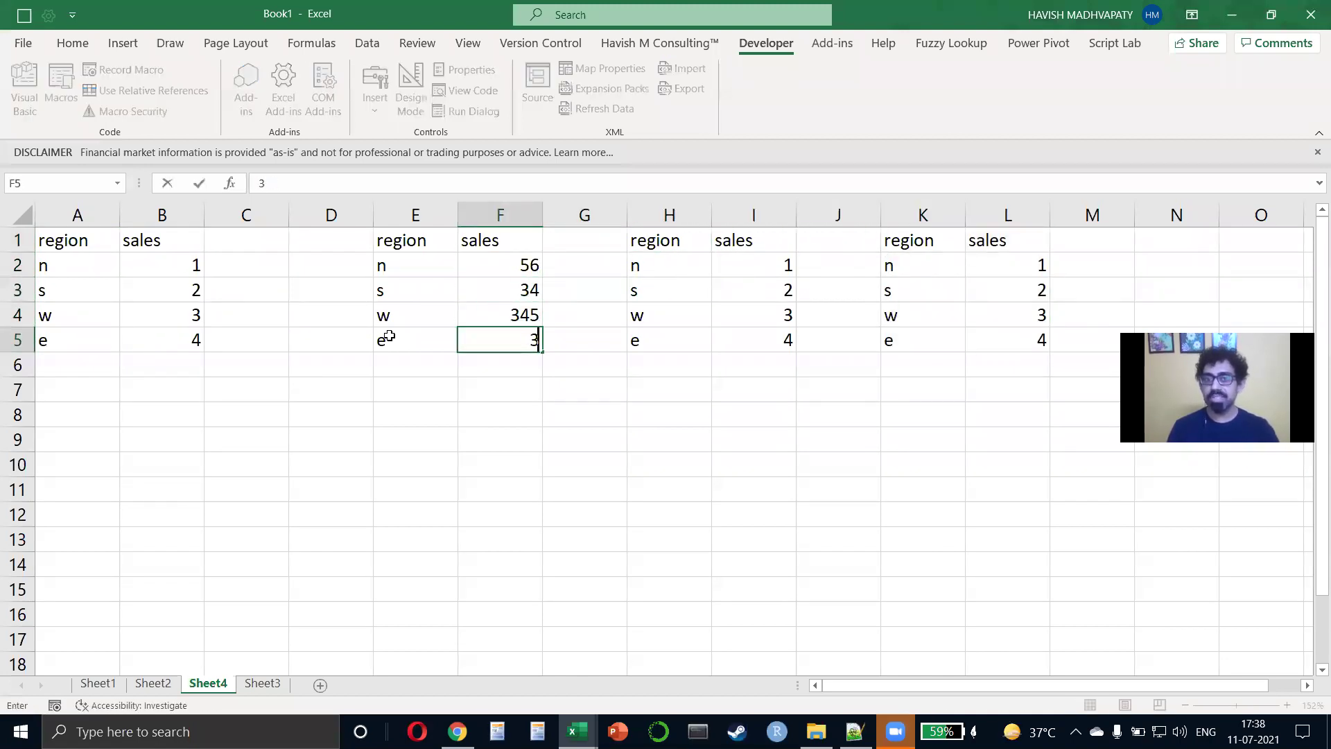
pyautogui.press('Right')
pyautogui.press('Right')
pyautogui.press('Right')
# Enter new sales in columns I (345, 45, 435) and L (345, 45, 45, 34).
pyautogui.press('Up')
pyautogui.press('Up')
pyautogui.press('Up')
pyautogui.write('345')
pyautogui.press('Return')
pyautogui.write('45')
pyautogui.press('Return')
pyautogui.press('Return')
pyautogui.write('435')
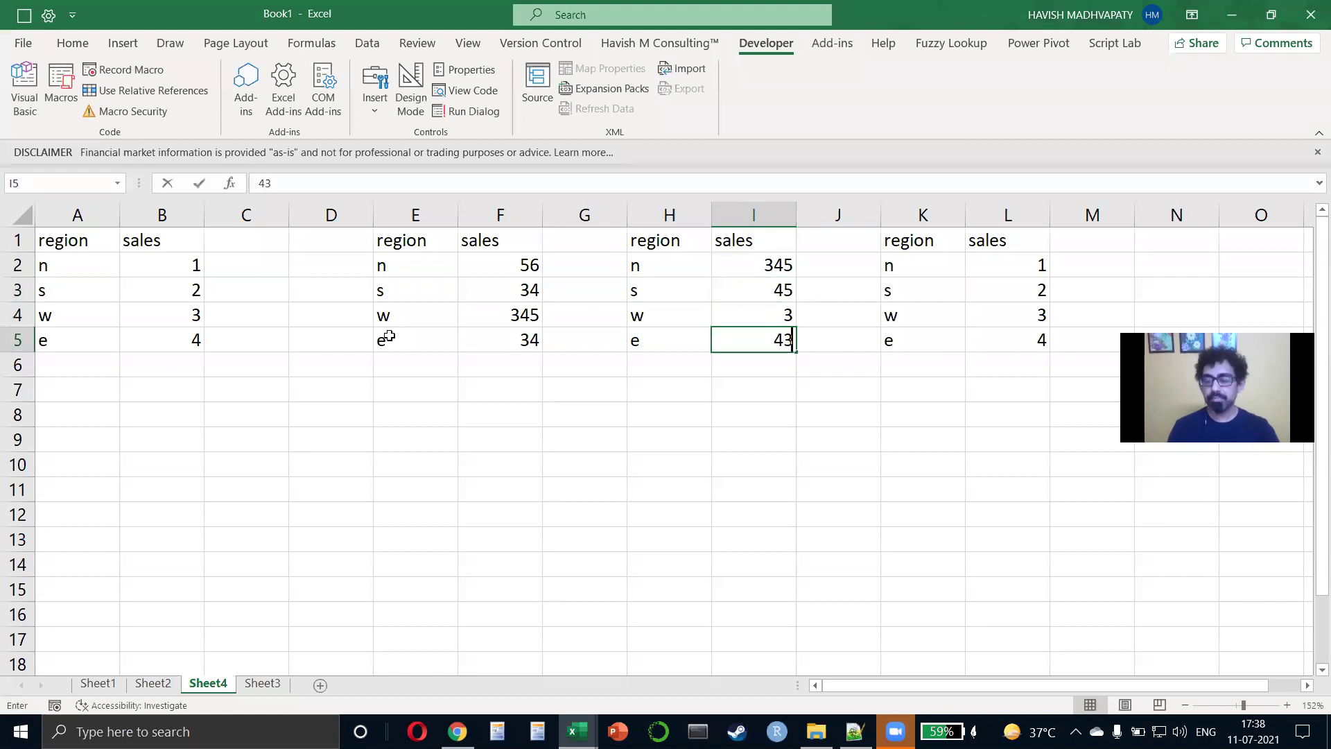
pyautogui.press('Right')
pyautogui.press('Up')
pyautogui.press('Up')
pyautogui.press('Right')
pyautogui.press('Right')
pyautogui.press('Up')
pyautogui.write('345')
pyautogui.press('Return')
pyautogui.write('45')
pyautogui.press('Return')
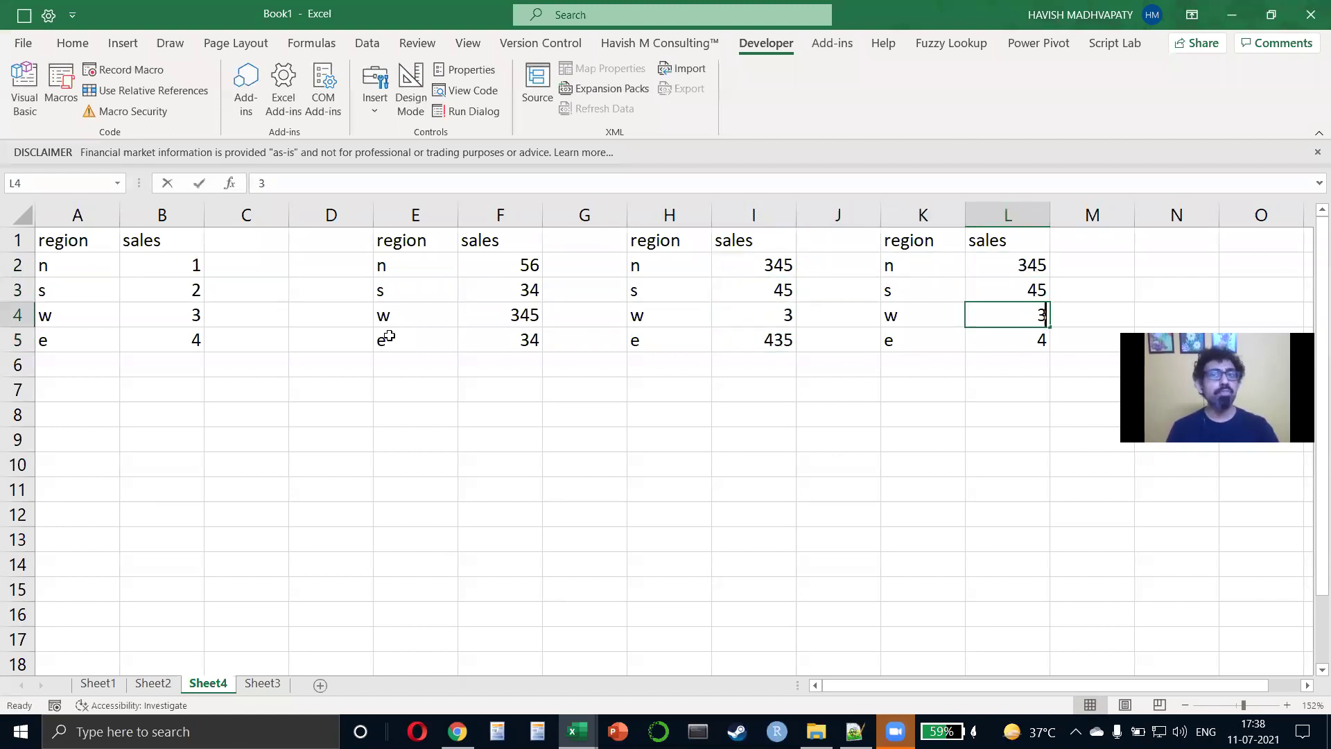
pyautogui.write('45')
pyautogui.press('Return')
pyautogui.write('34')
pyautogui.press('Left')
pyautogui.press('Left')
pyautogui.press('Left')
pyautogui.press('Left')
pyautogui.press('Left')
pyautogui.press('Left')
pyautogui.press('Left')
pyautogui.press('Left')
pyautogui.press('Left')
pyautogui.press('Left')
pyautogui.press('Left')
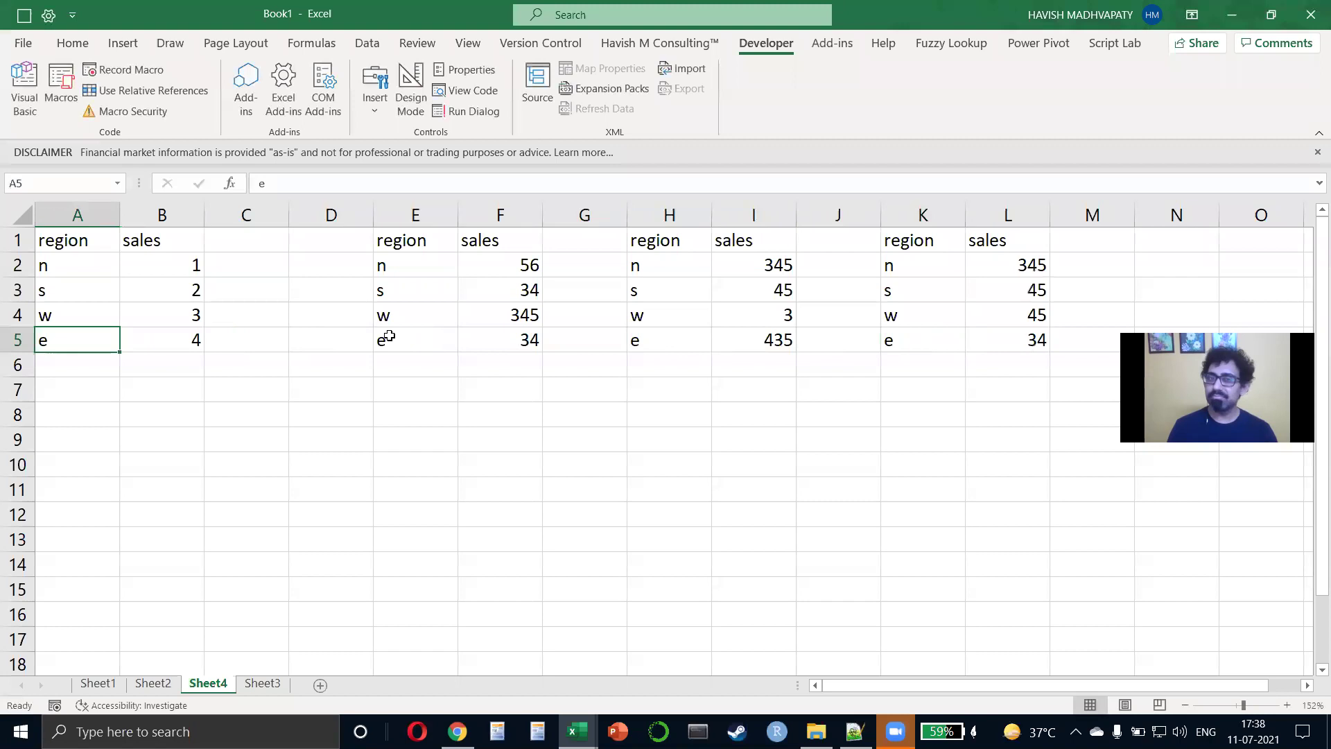
# Try a SUM total in B6 copied under the other tables, then undo all the totals.
pyautogui.press('Down')
pyautogui.press('Right')
pyautogui.write('=su')
pyautogui.press('Tab')
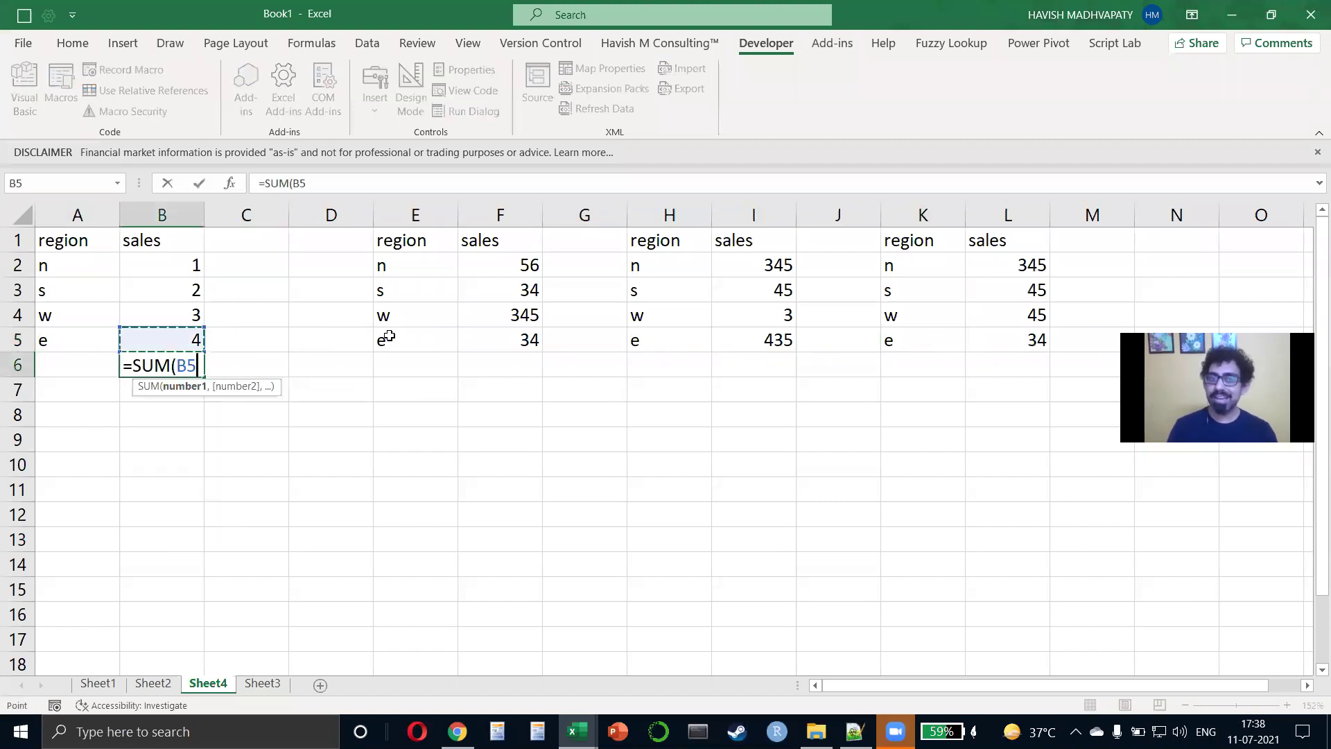
pyautogui.press('Up')
pyautogui.hotkey('ctrl', 'shift', 'Up')
pyautogui.hotkey('ctrl', 'Return')
pyautogui.hotkey('ctrl', 'c')
pyautogui.press('Right')
pyautogui.press('Right')
pyautogui.press('Right')
pyautogui.press('Right')
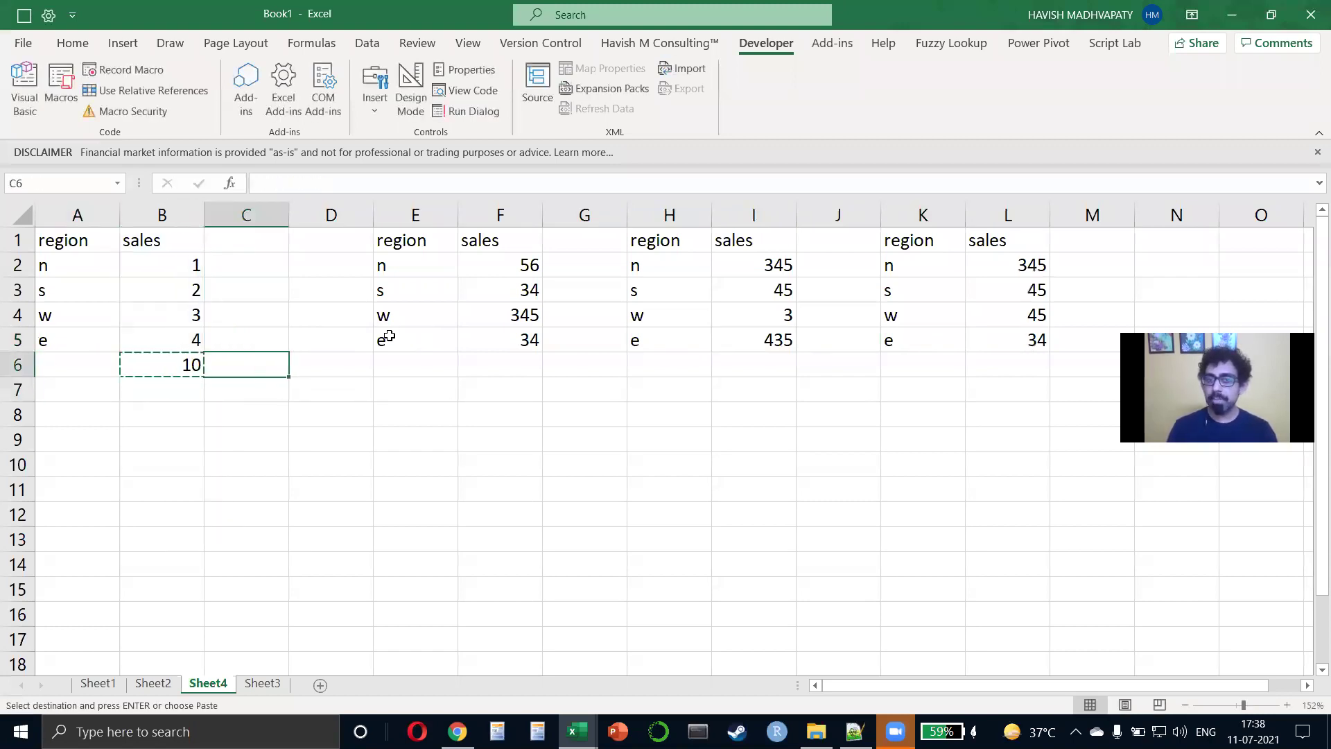
pyautogui.hotkey('ctrl', 'v')
pyautogui.press('Right')
pyautogui.press('Right')
pyautogui.press('Right')
pyautogui.hotkey('ctrl', 'v')
pyautogui.hotkey('ctrl', 'z')
pyautogui.hotkey('ctrl', 'z')
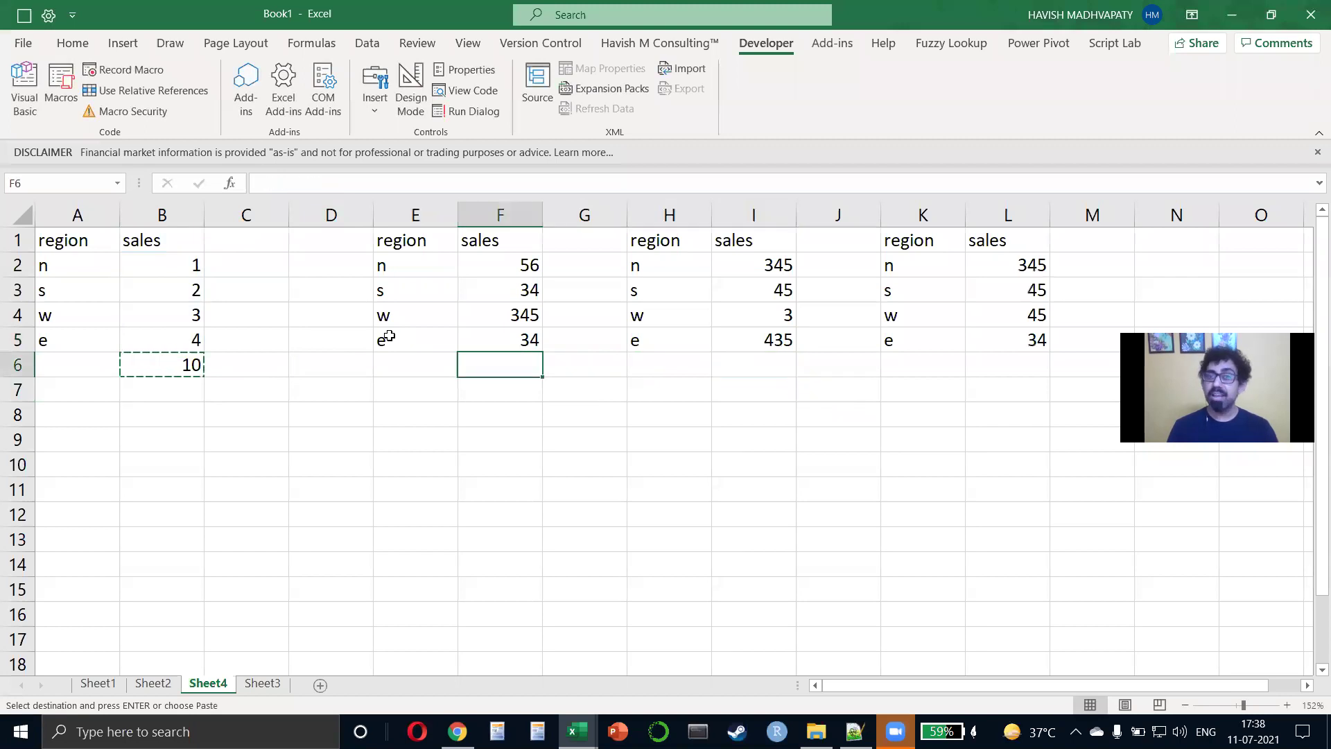
pyautogui.hotkey('ctrl', 'z')
pyautogui.press('Escape')
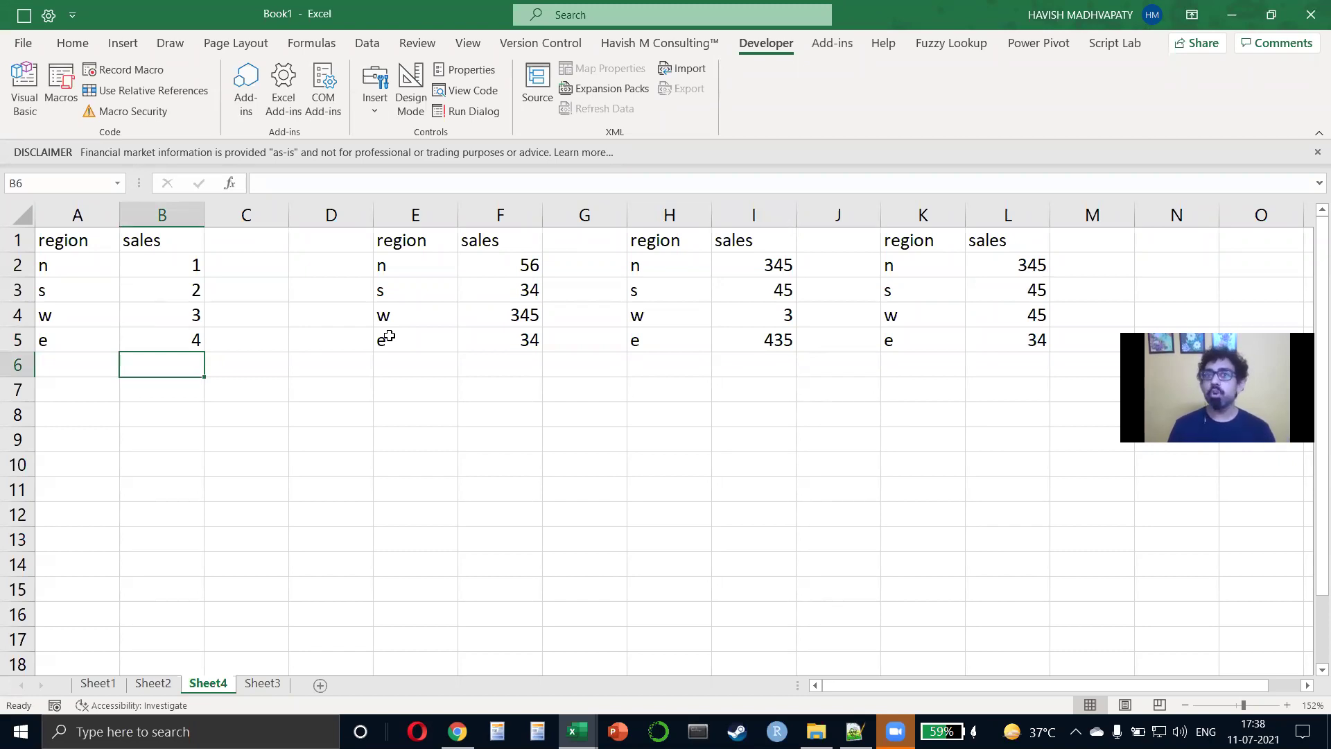
# Search Google for 'macro' in a new Chrome window.
pyautogui.hotkey('alt', 'Tab')
pyautogui.hotkey('alt', 'Tab')
pyautogui.hotkey('alt', 'Tab')
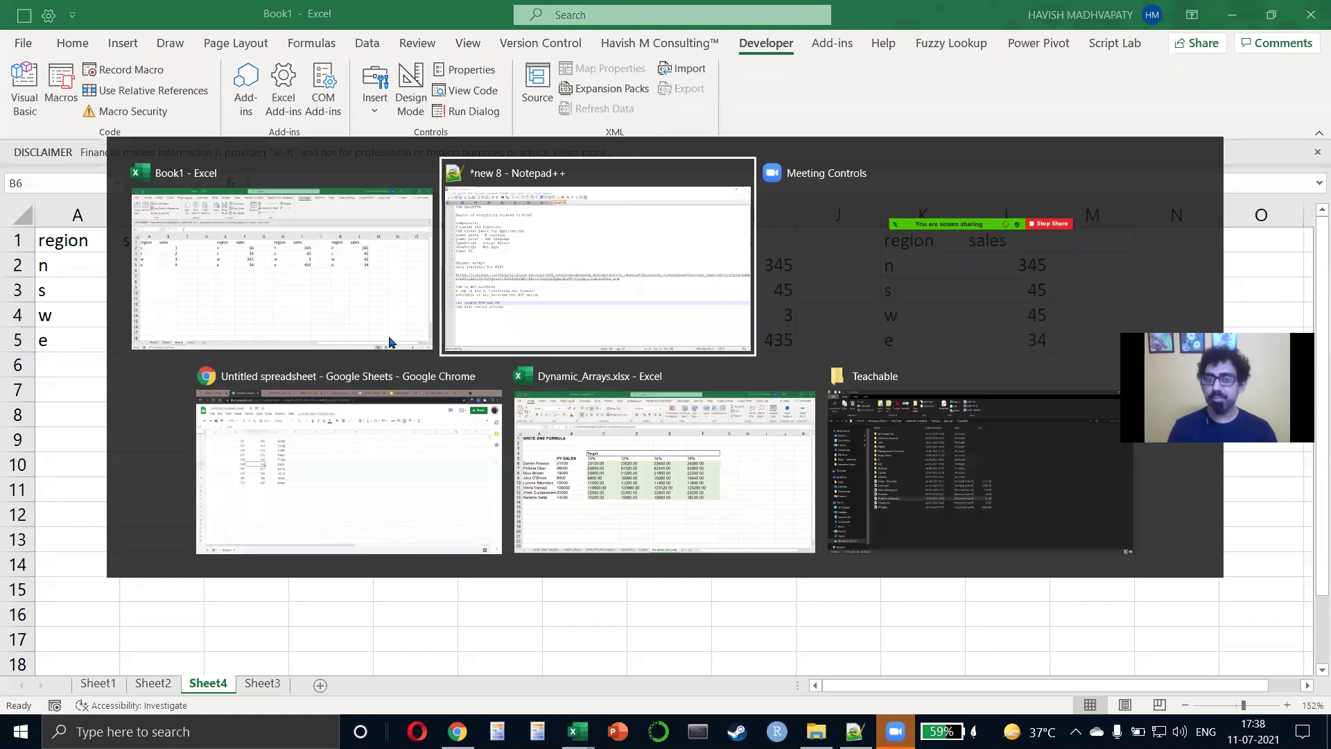
pyautogui.hotkey('alt', 'd')
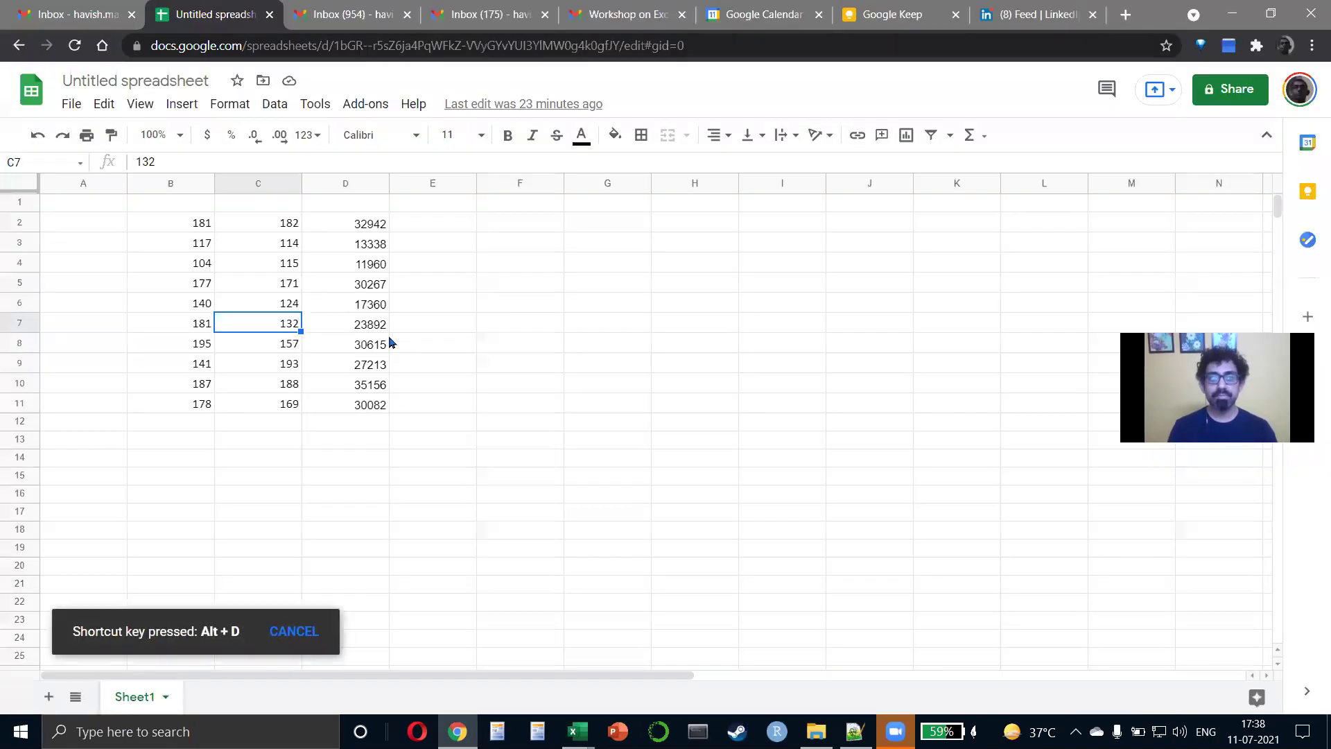
pyautogui.hotkey('ctrl', 'n')
pyautogui.write('macro')
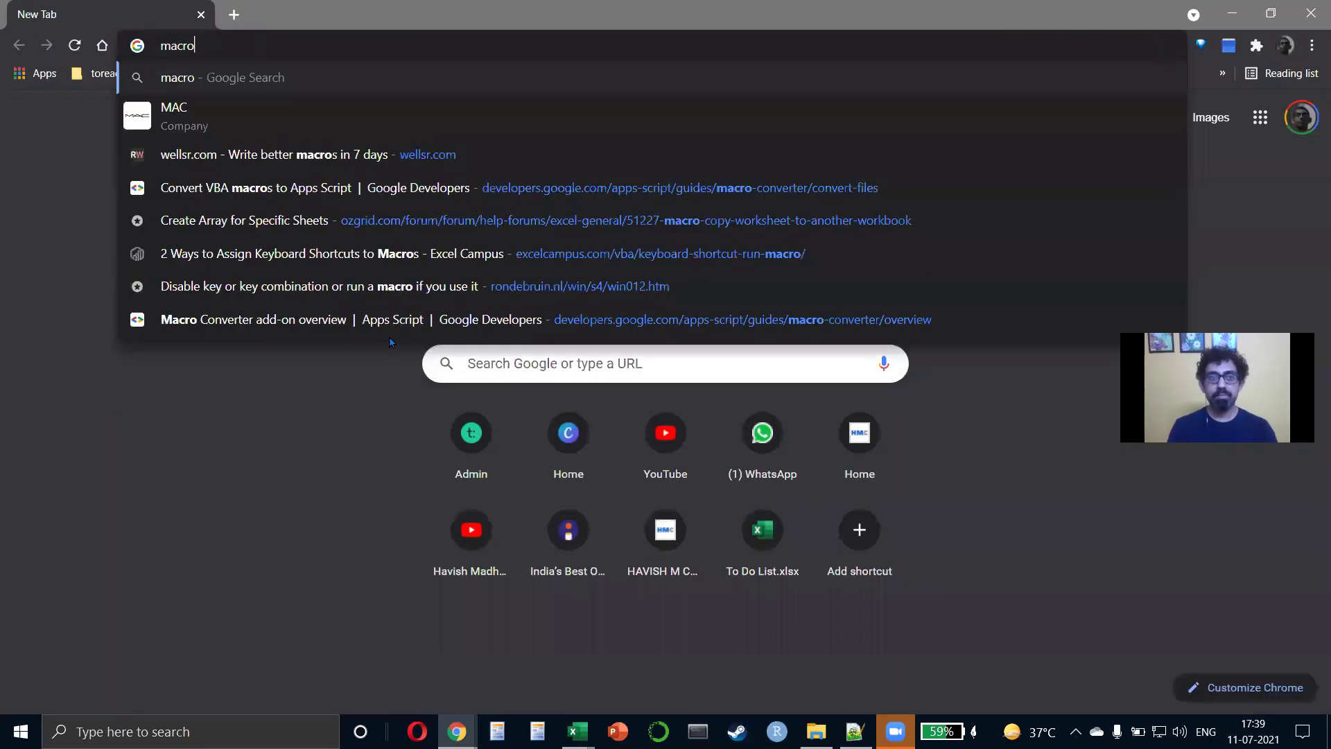
pyautogui.press('Return')
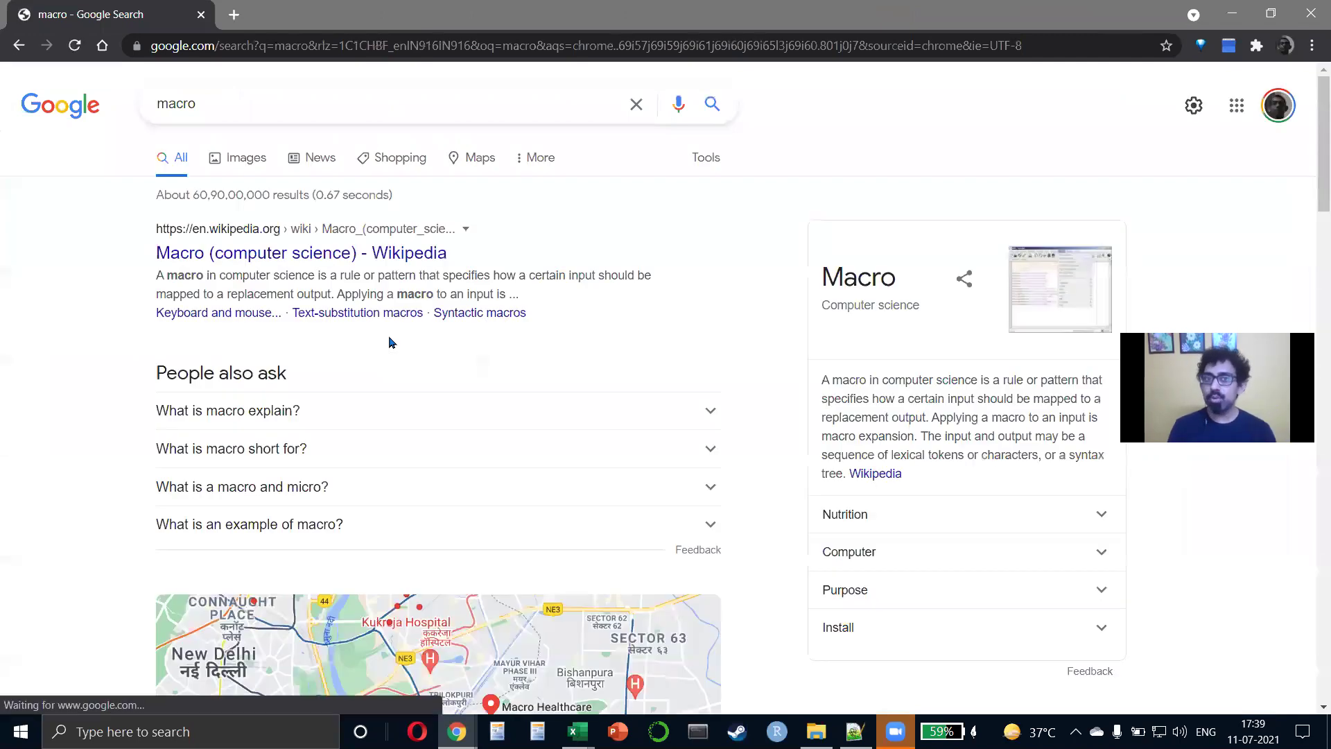
# Highlight the macro definition snippet, then close the window and return to Excel.
pyautogui.scroll(3, 392, 342)
pyautogui.moveTo(323, 248); pyautogui.dragTo(420, 248)
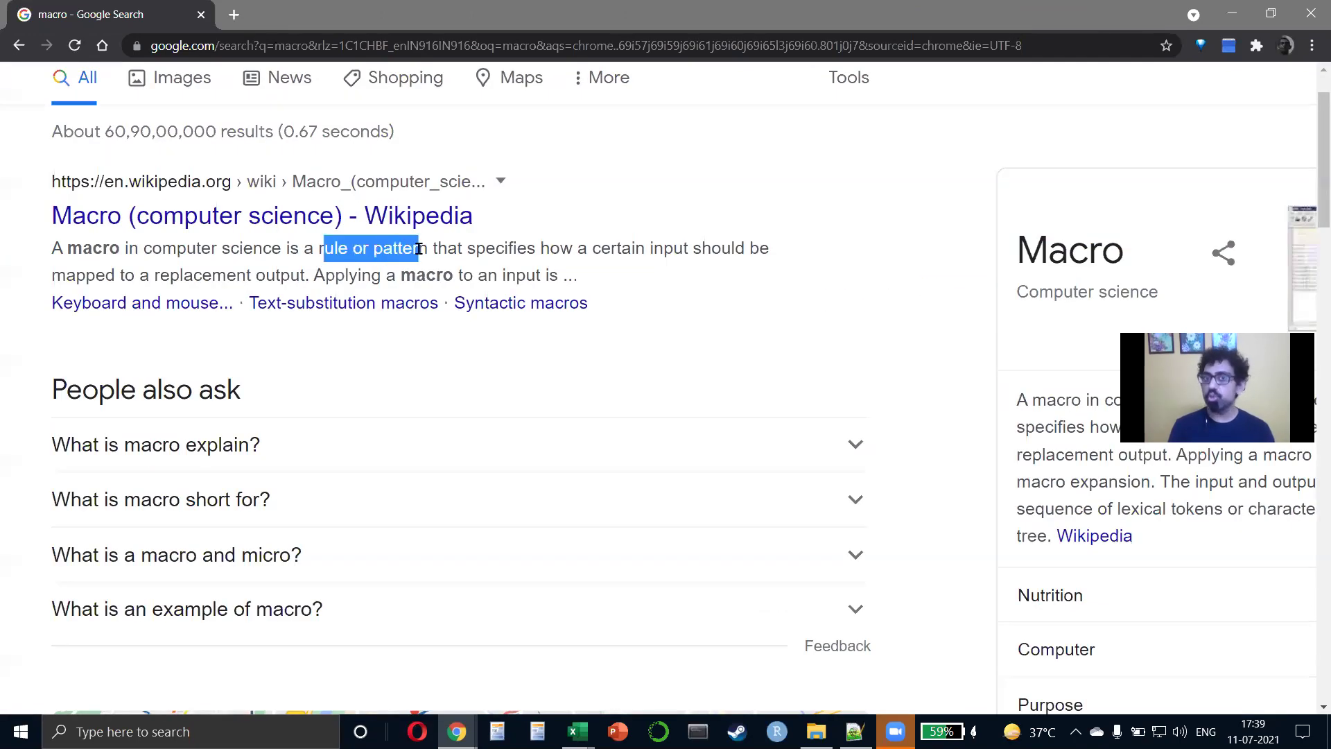
pyautogui.moveTo(561, 247); pyautogui.dragTo(124, 280)
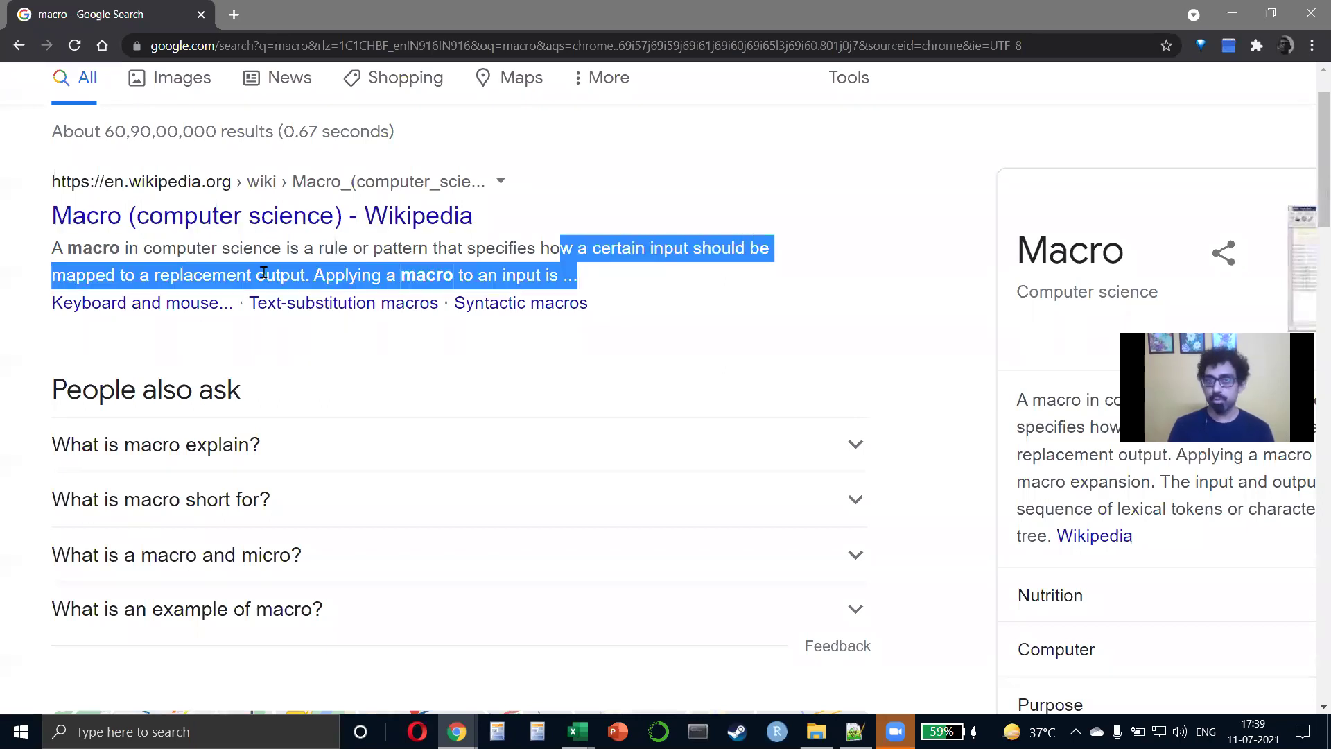
pyautogui.scroll(-3, 263, 272)
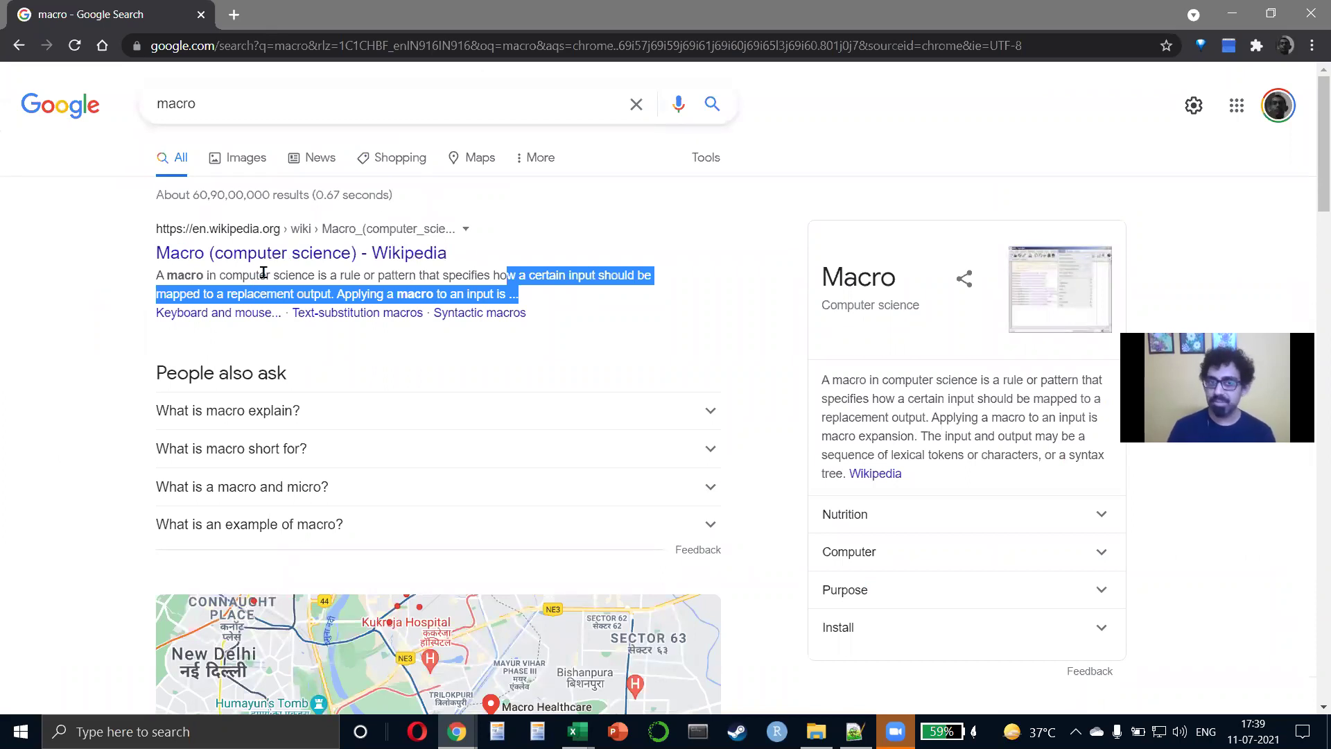
pyautogui.hotkey('ctrl', 'w')
pyautogui.hotkey('alt', 'Tab')
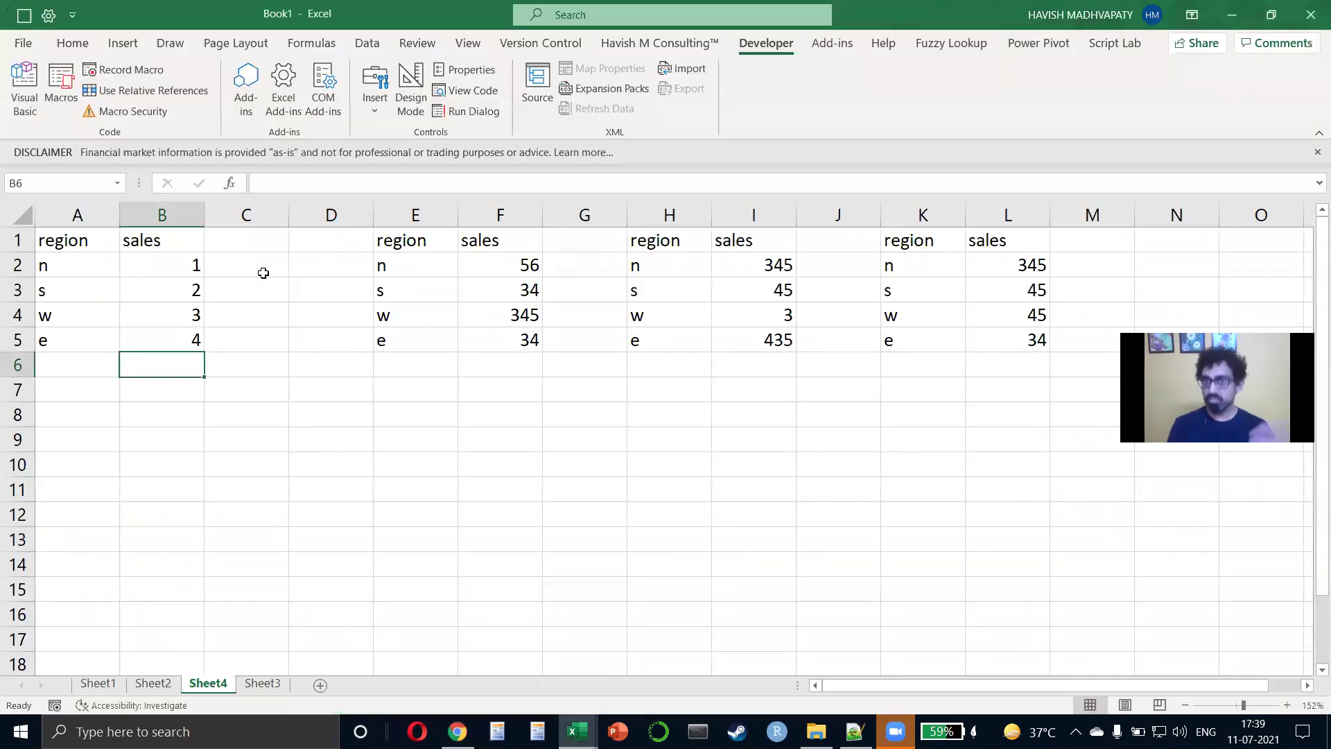
# Turn on Use Relative References and select cell B6 for the total.
pyautogui.click(128, 90)
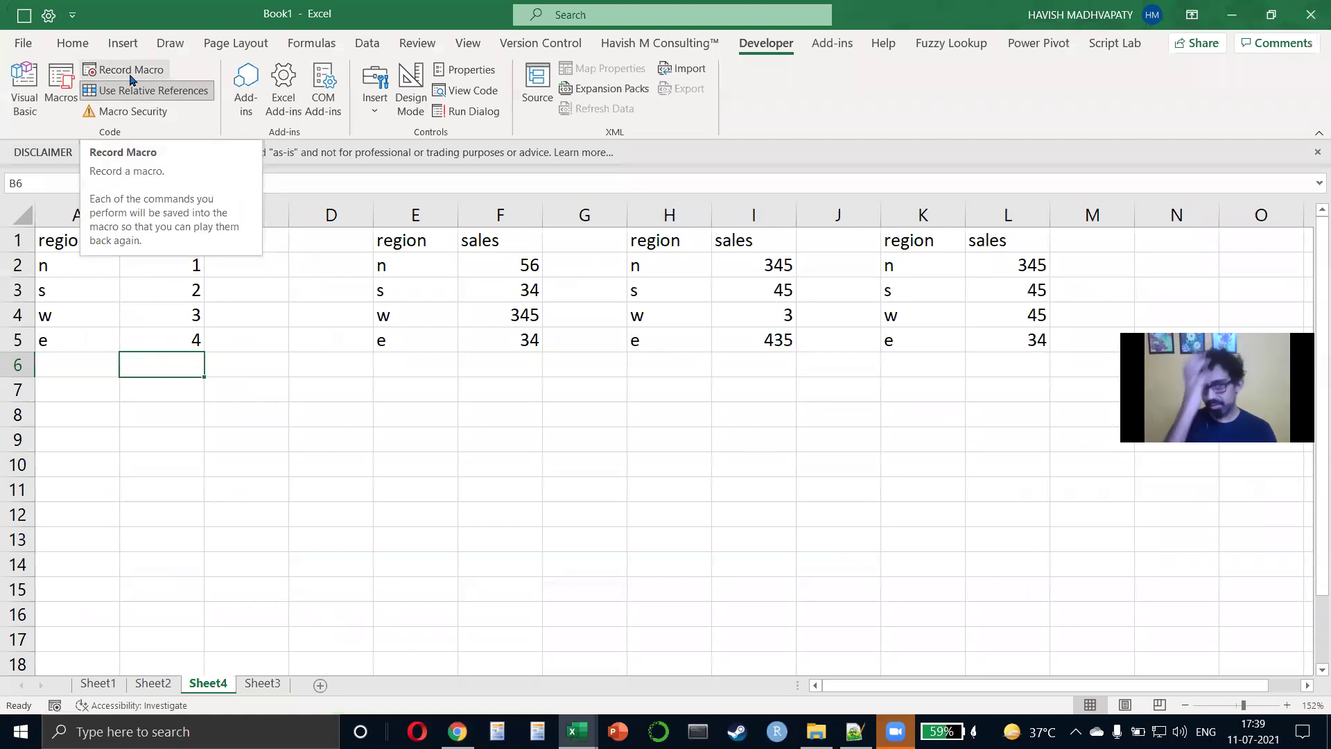
pyautogui.click(131, 70)
pyautogui.click(1033, 574)
pyautogui.click(153, 239)
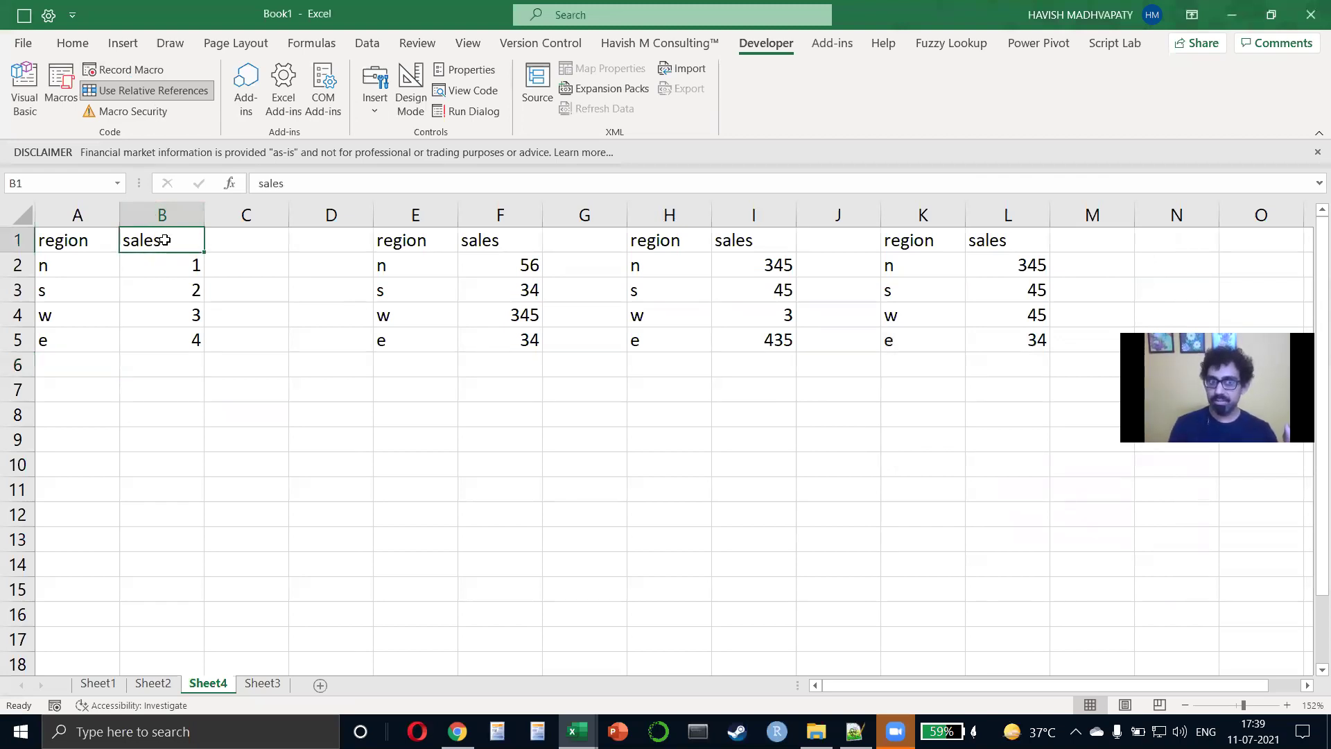
pyautogui.click(194, 359)
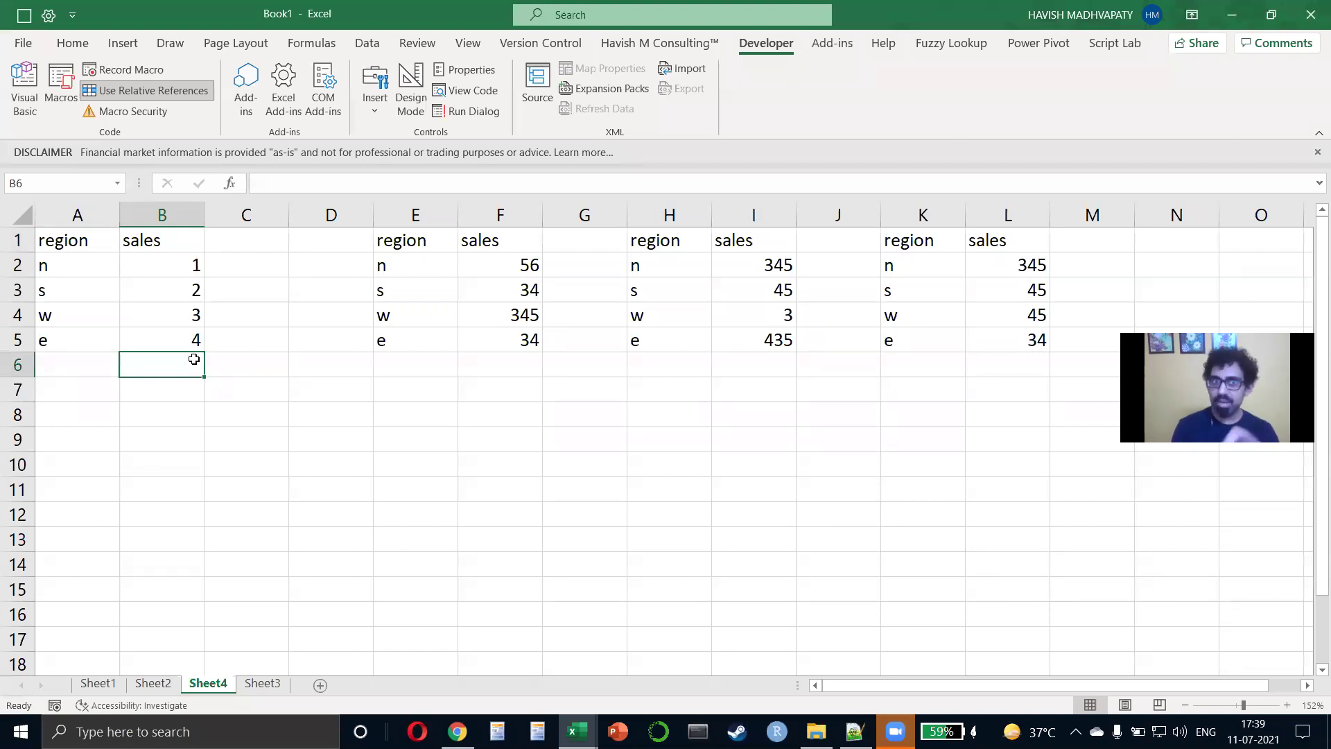
# Record Macro1 entering a bold =SUM(B2:B5) total in B6, then stop recording.
pyautogui.click(143, 72)
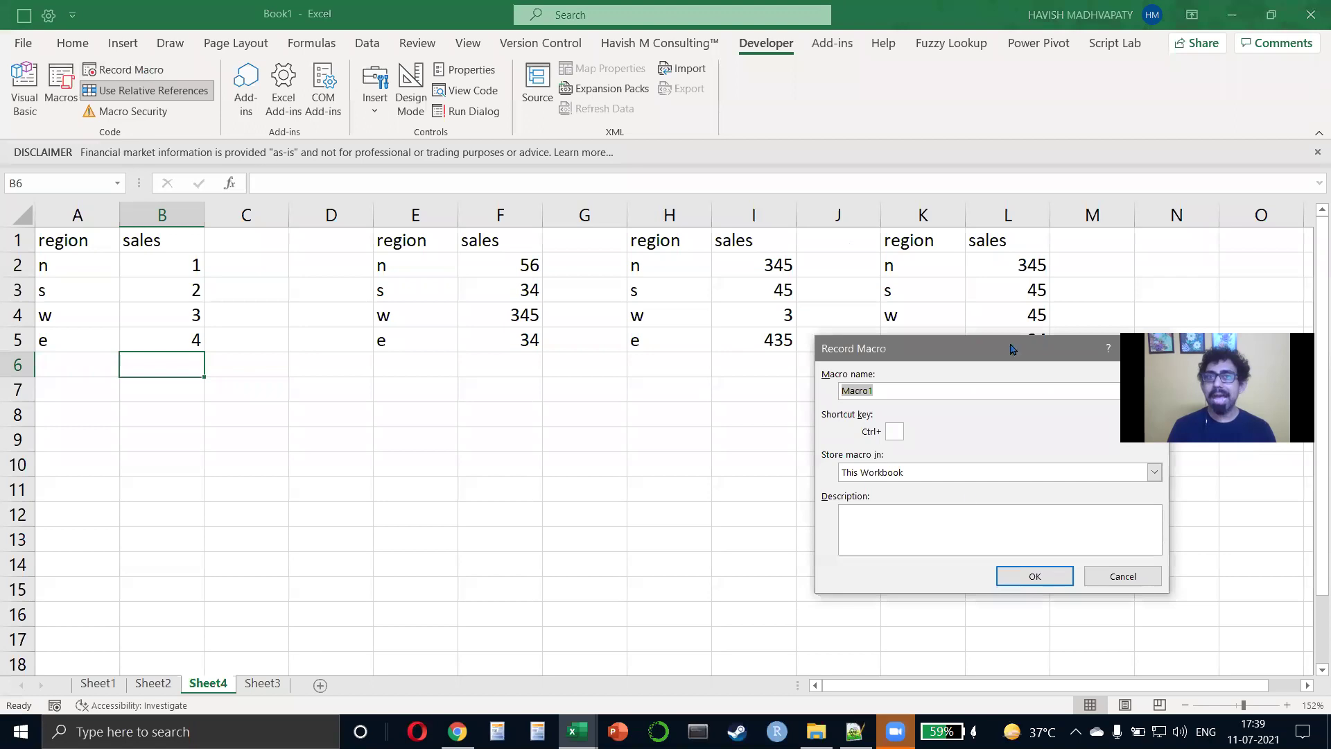
pyautogui.click(1022, 579)
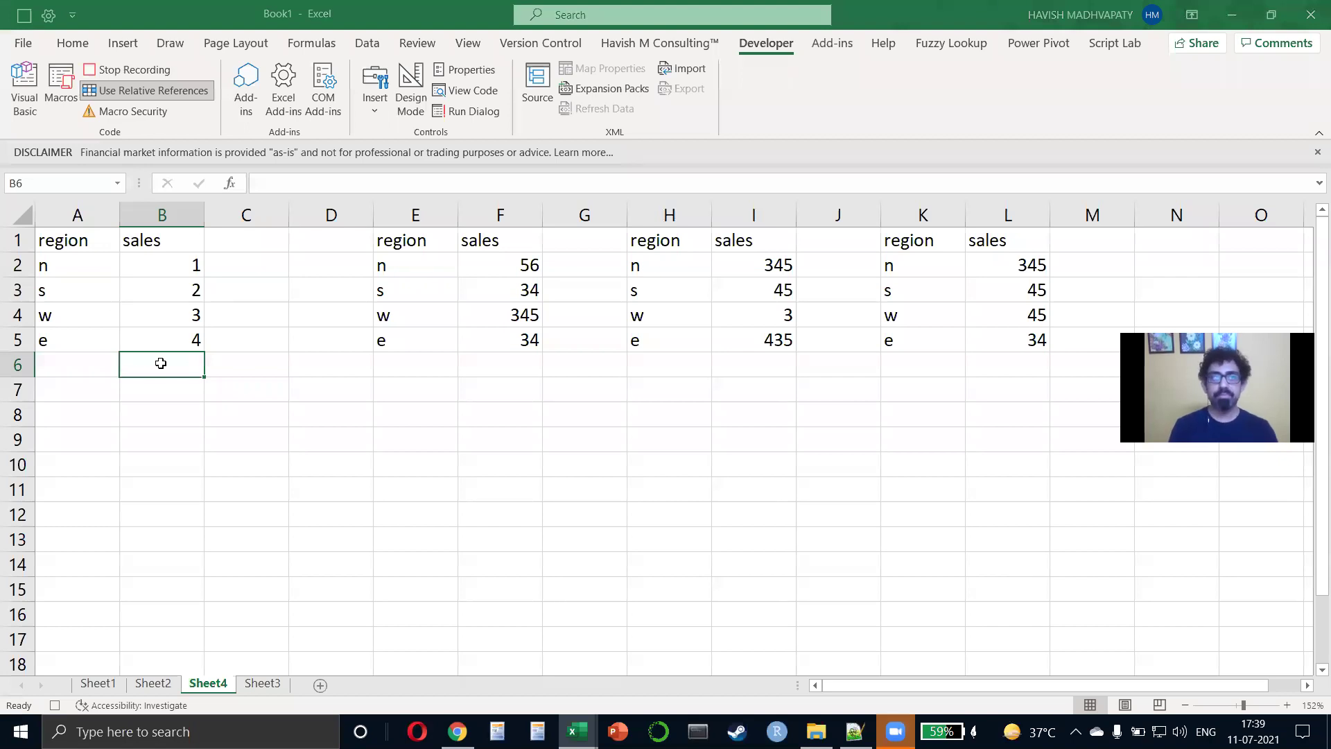
pyautogui.write('=sum')
pyautogui.press('Tab')
pyautogui.press('Up')
pyautogui.hotkey('shift', 'Up')
pyautogui.hotkey('shift', 'Up')
pyautogui.hotkey('shift', 'Up')
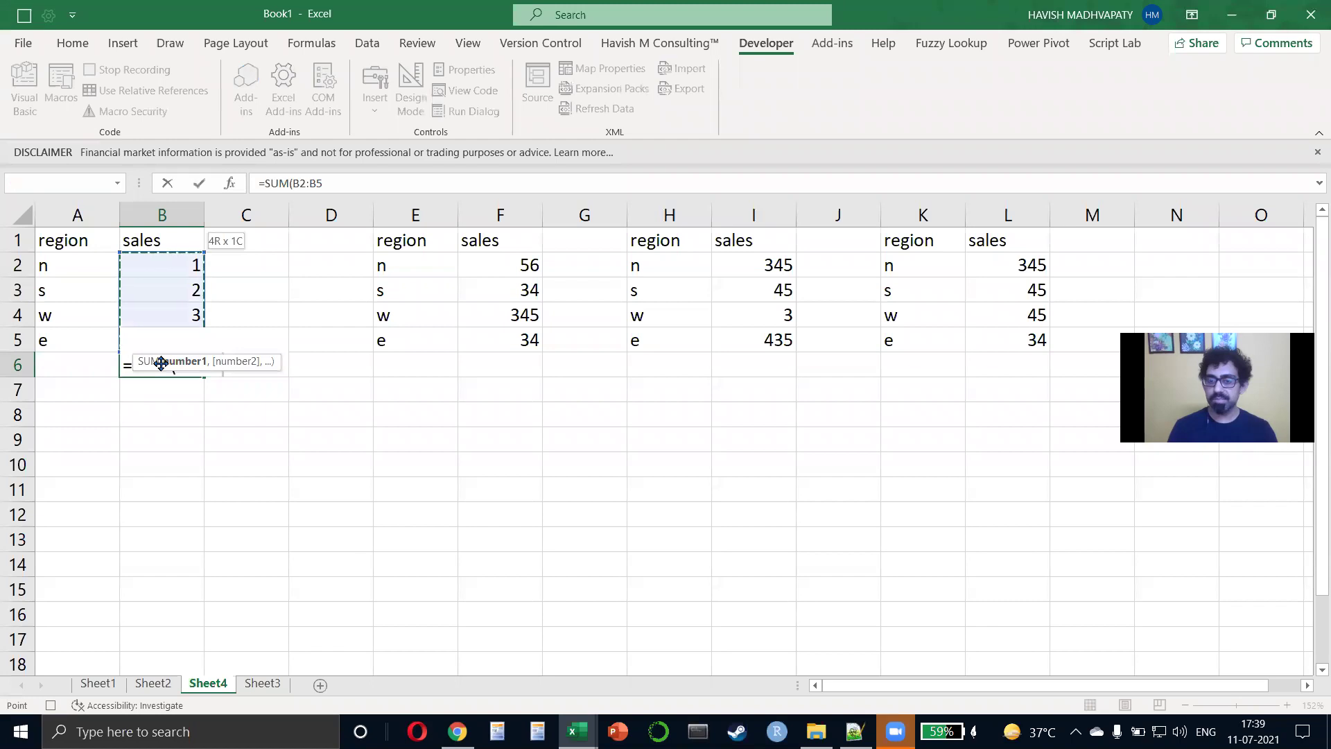
pyautogui.hotkey('ctrl', 'Return')
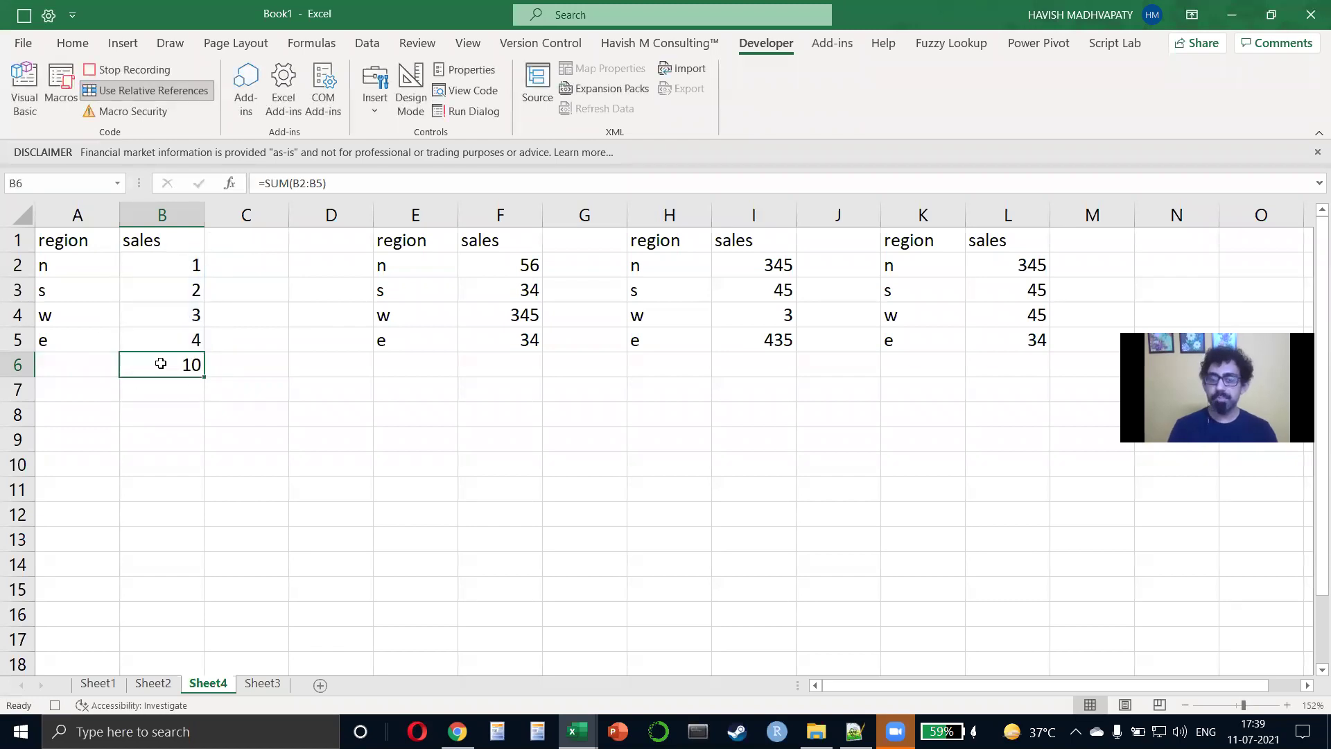
pyautogui.hotkey('ctrl', 'b')
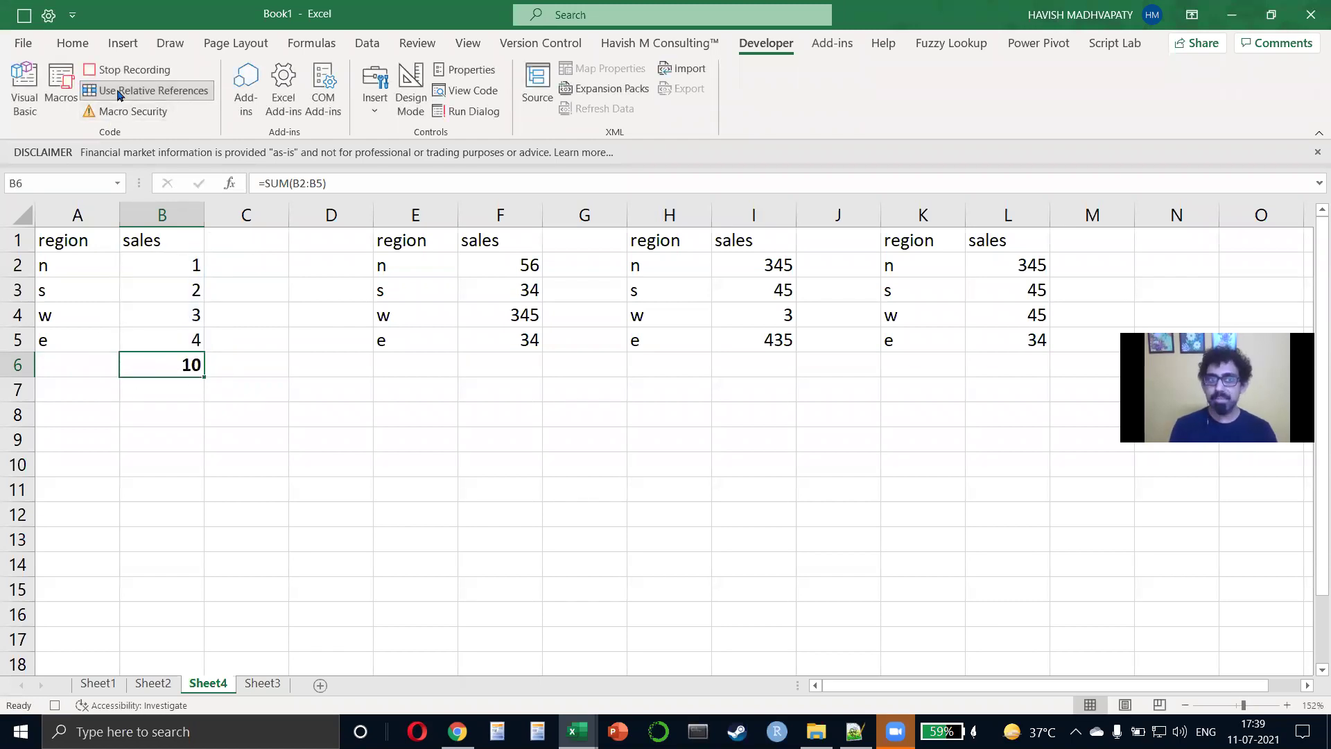
pyautogui.click(128, 69)
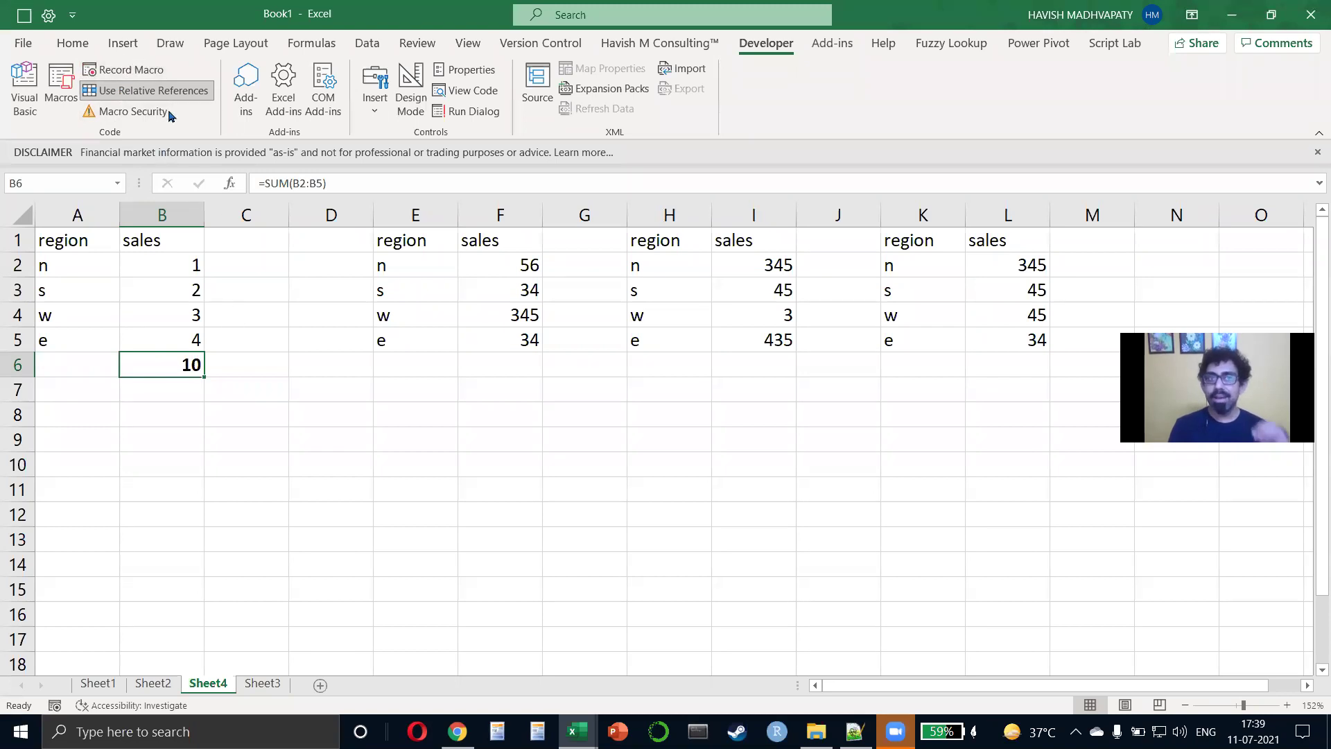
pyautogui.click(123, 43)
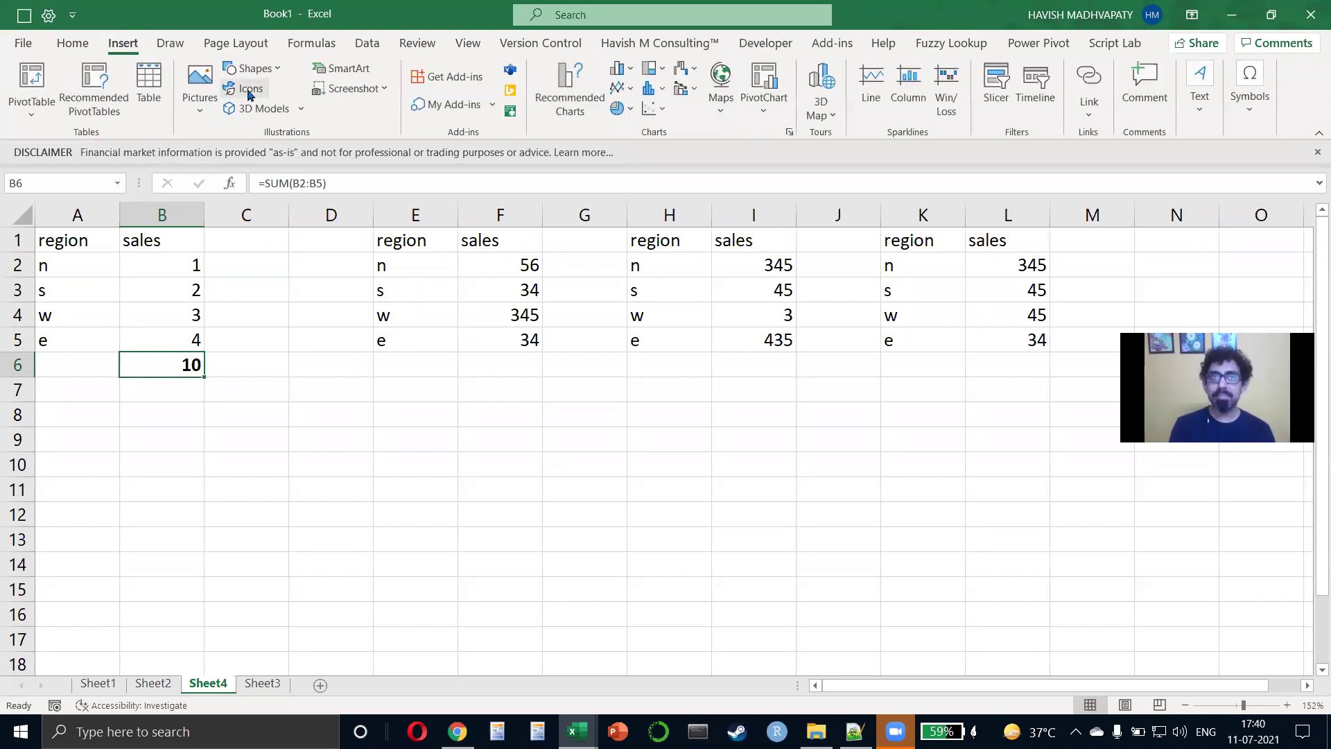
# Draw an oval circle below the tables, assign Macro1 to it, and clear B6.
pyautogui.click(251, 68)
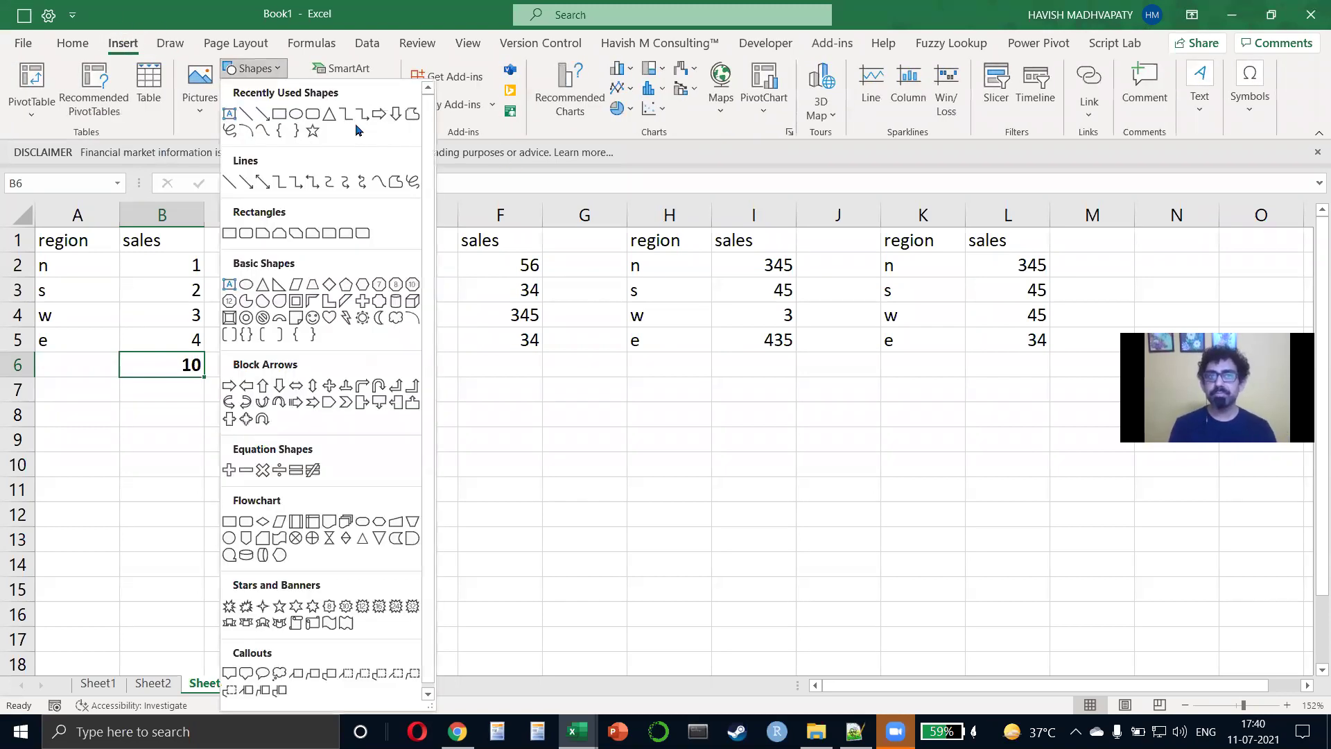
pyautogui.click(296, 114)
pyautogui.moveTo(570, 455); pyautogui.dragTo(671, 558)
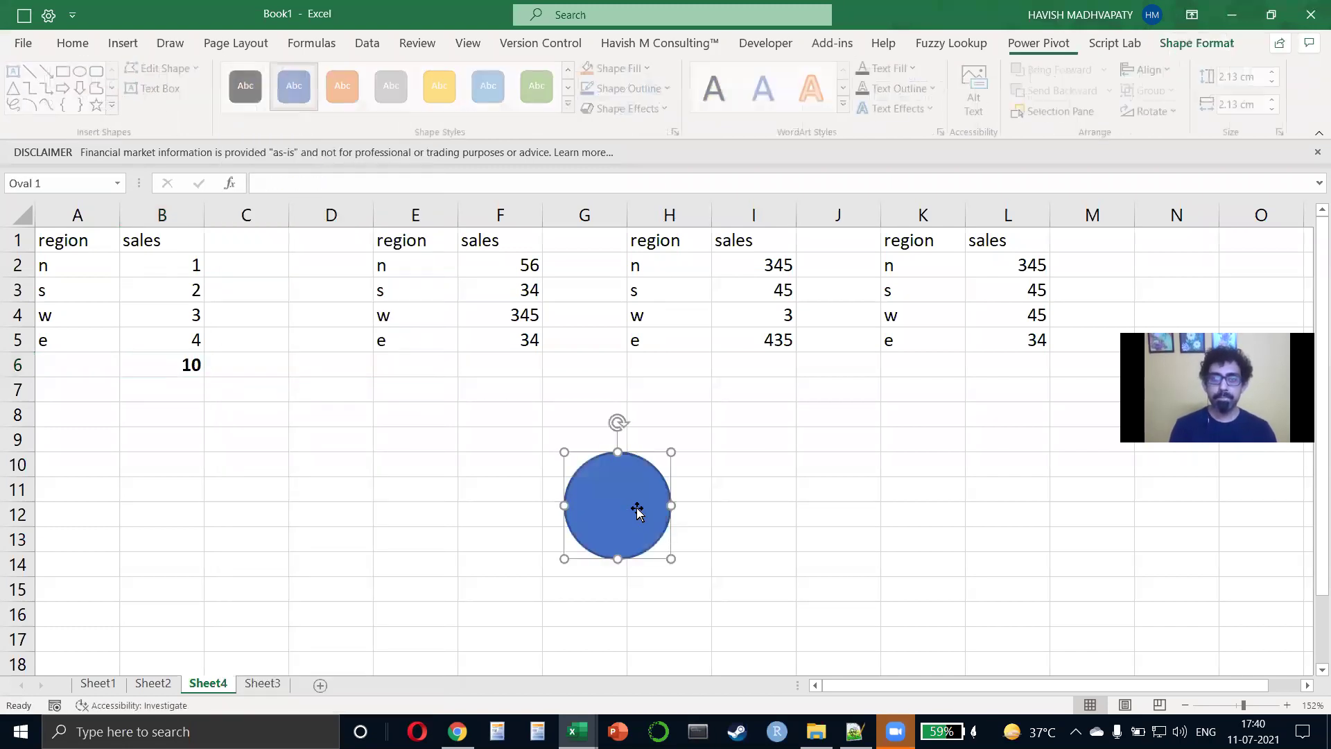
pyautogui.rightClick(633, 511)
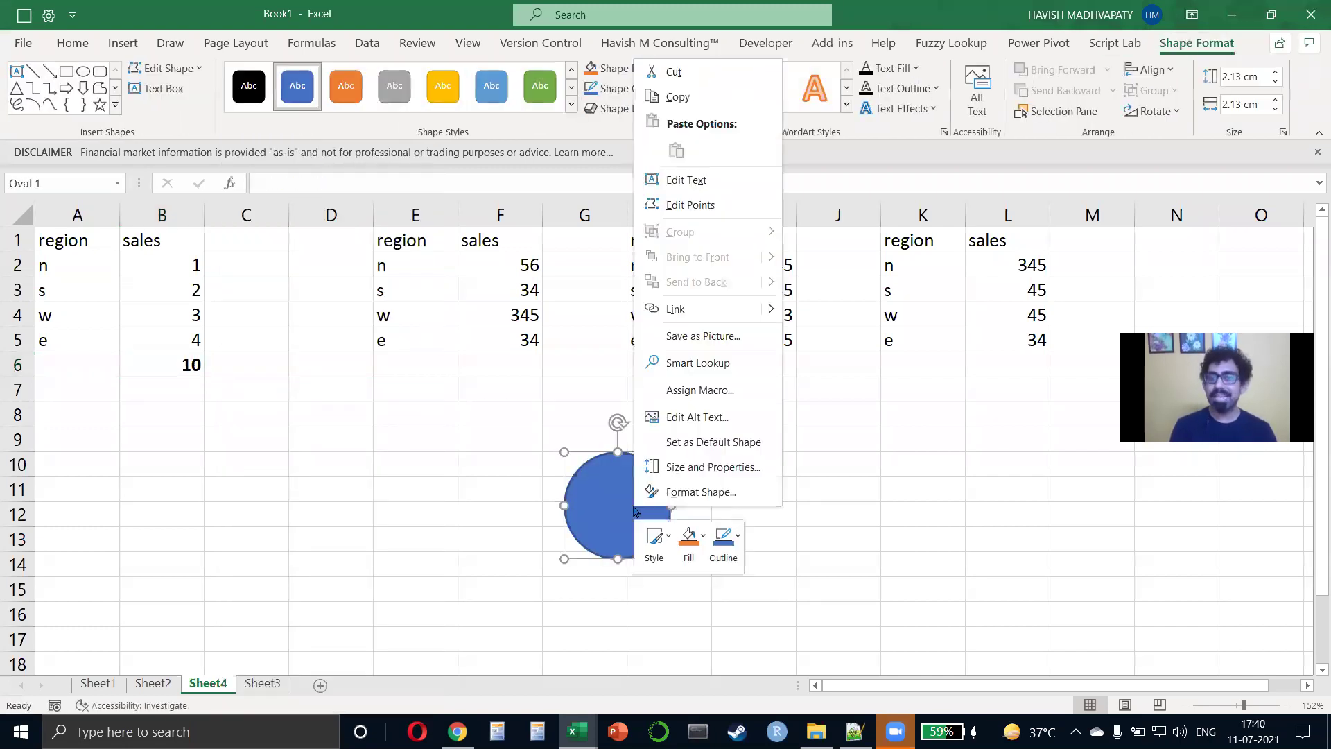
pyautogui.click(711, 390)
pyautogui.click(557, 290)
pyautogui.doubleClick(557, 290)
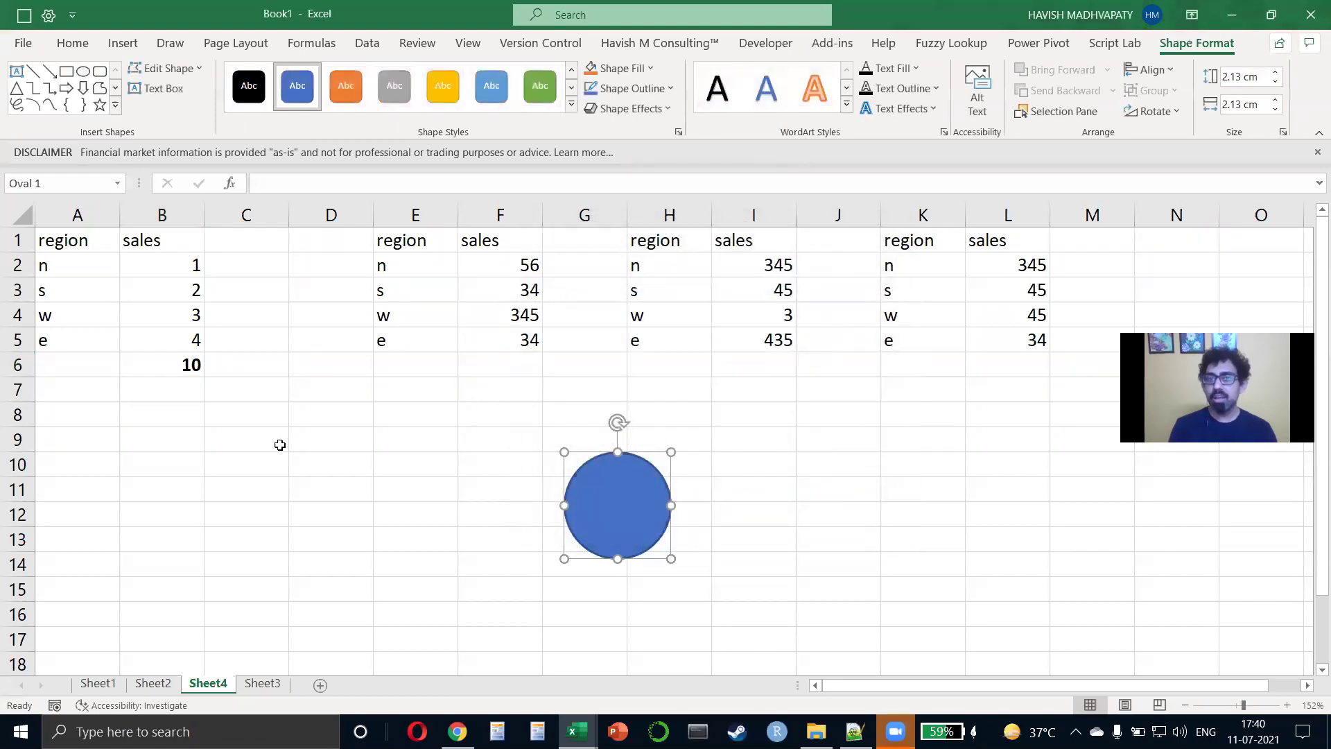
pyautogui.click(177, 364)
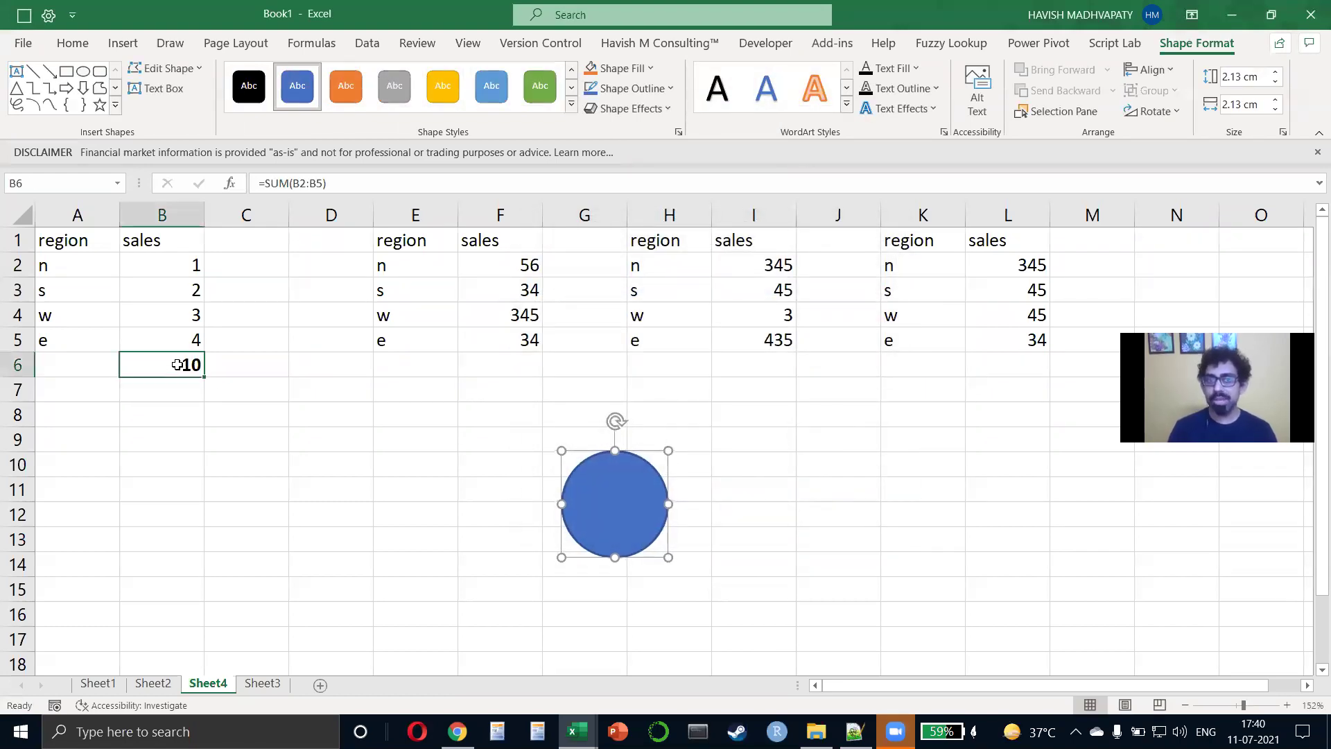
pyautogui.press('Delete')
# Click the circle to run Macro1, adding bold totals such as 10 in B6 and 469 in F6.
pyautogui.click(634, 516)
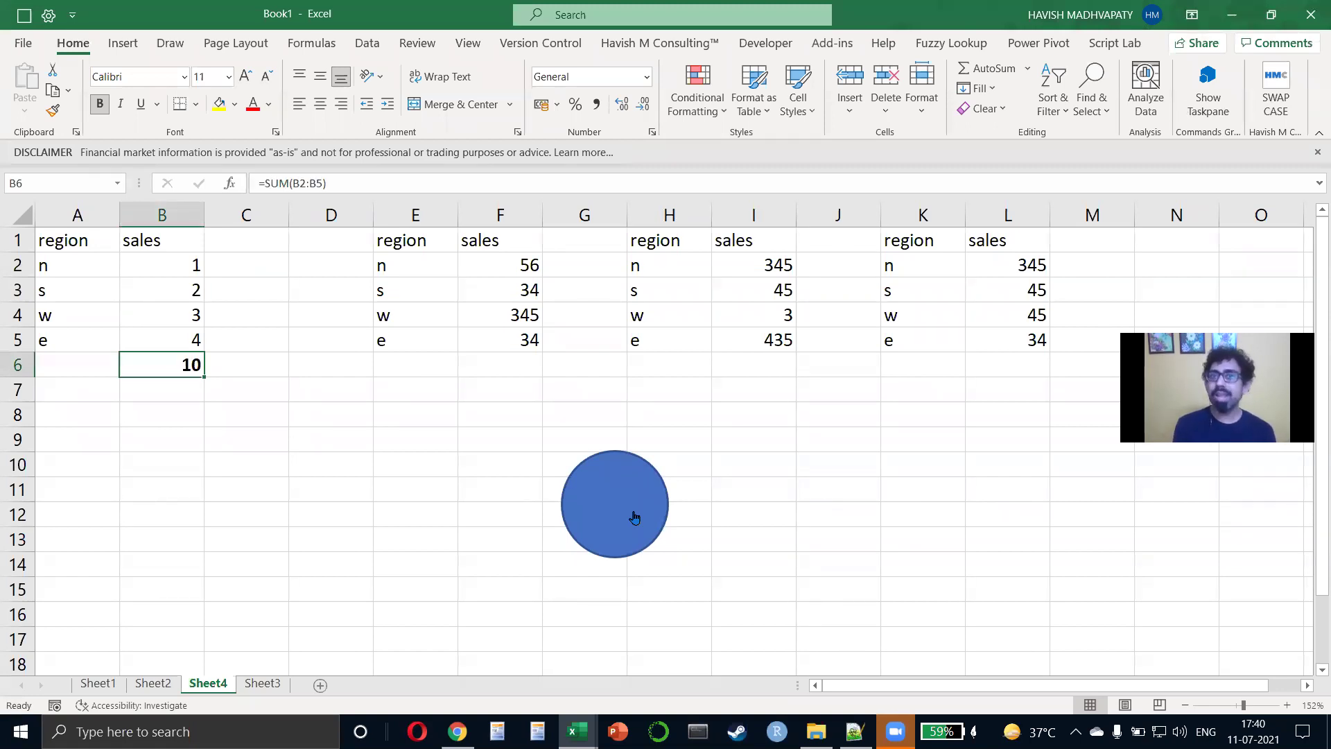
pyautogui.click(634, 517)
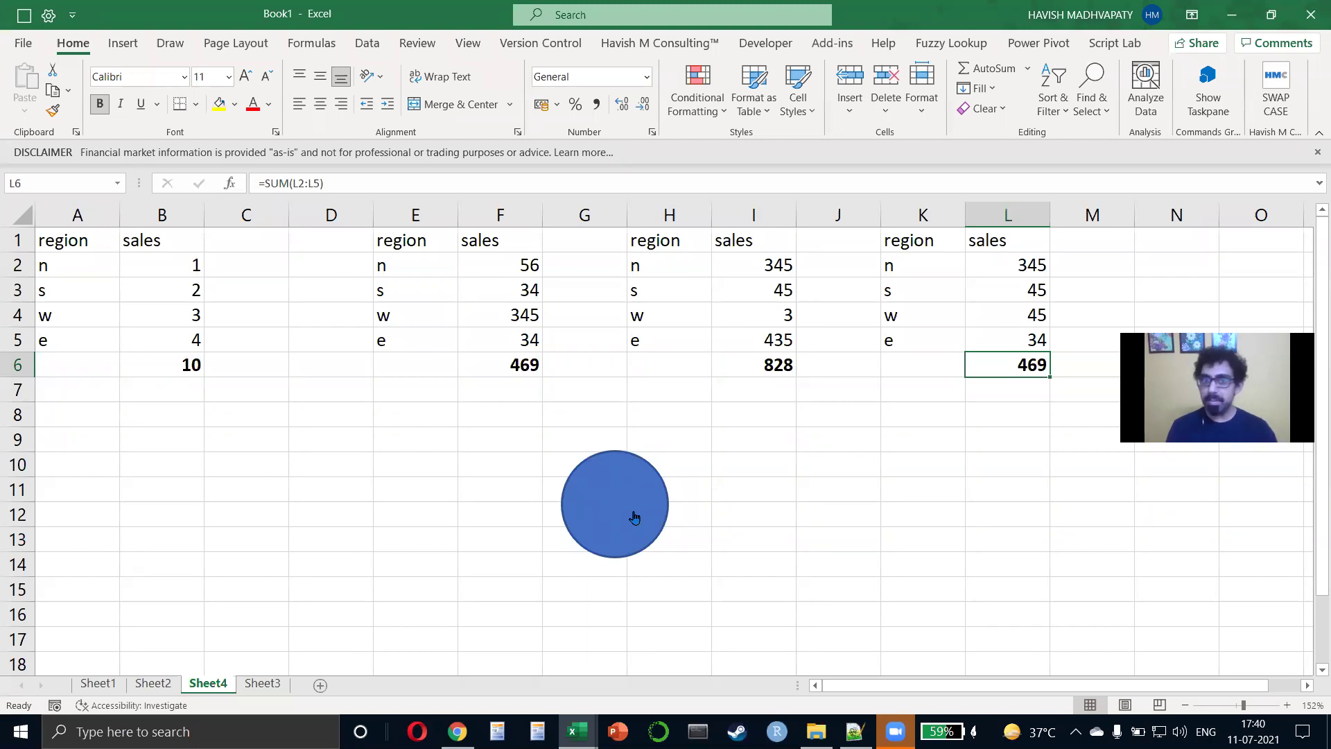
# Rename Sheet1 to 'dynamic arrays' and Sheet2 to 'stockhistory'.
pyautogui.click(535, 396)
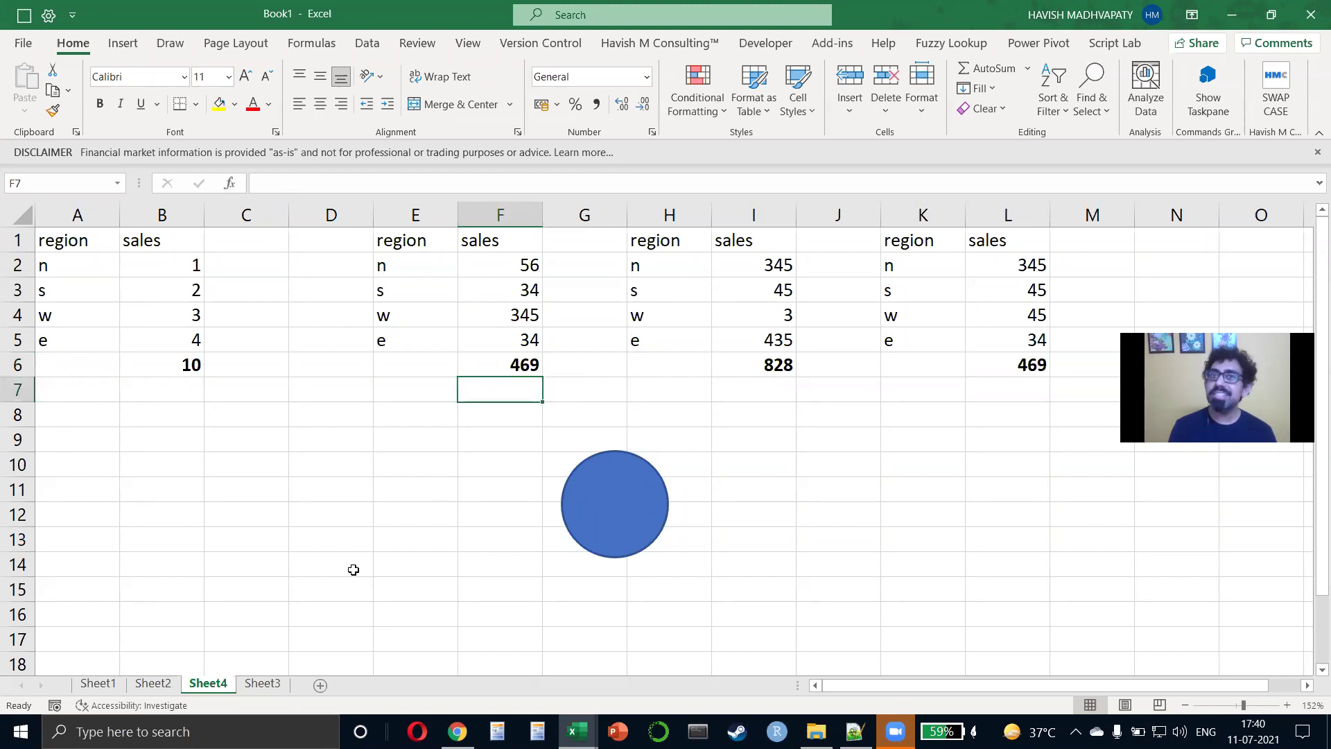
pyautogui.click(122, 685)
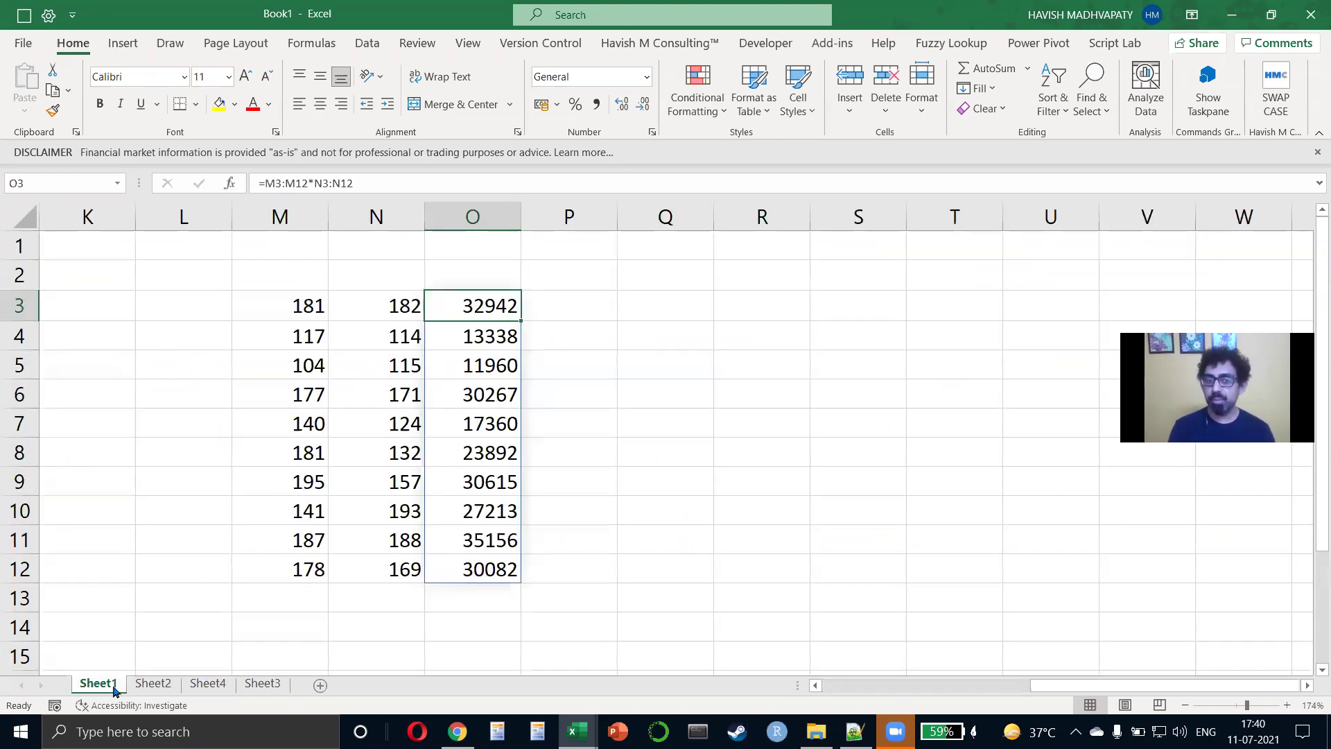
pyautogui.doubleClick(113, 682)
pyautogui.write('dynamic arrays')
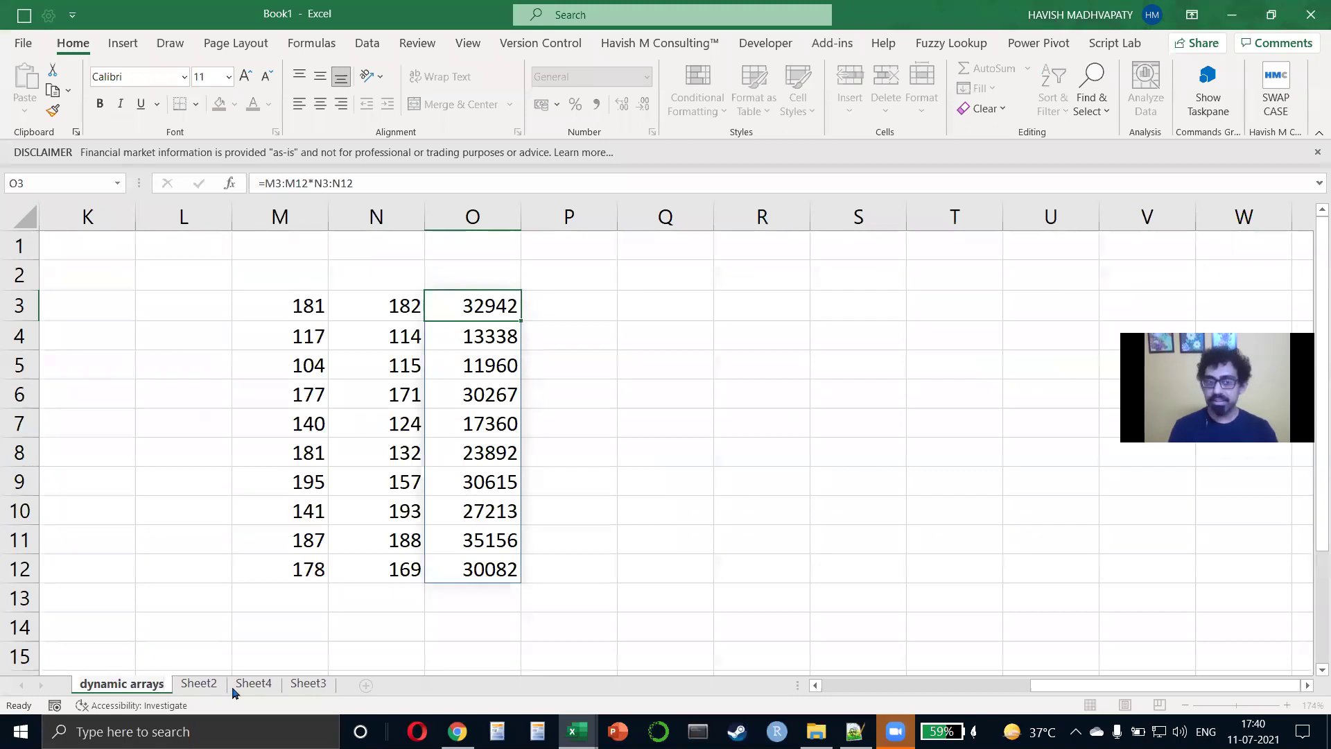
pyautogui.click(199, 690)
pyautogui.write('s')
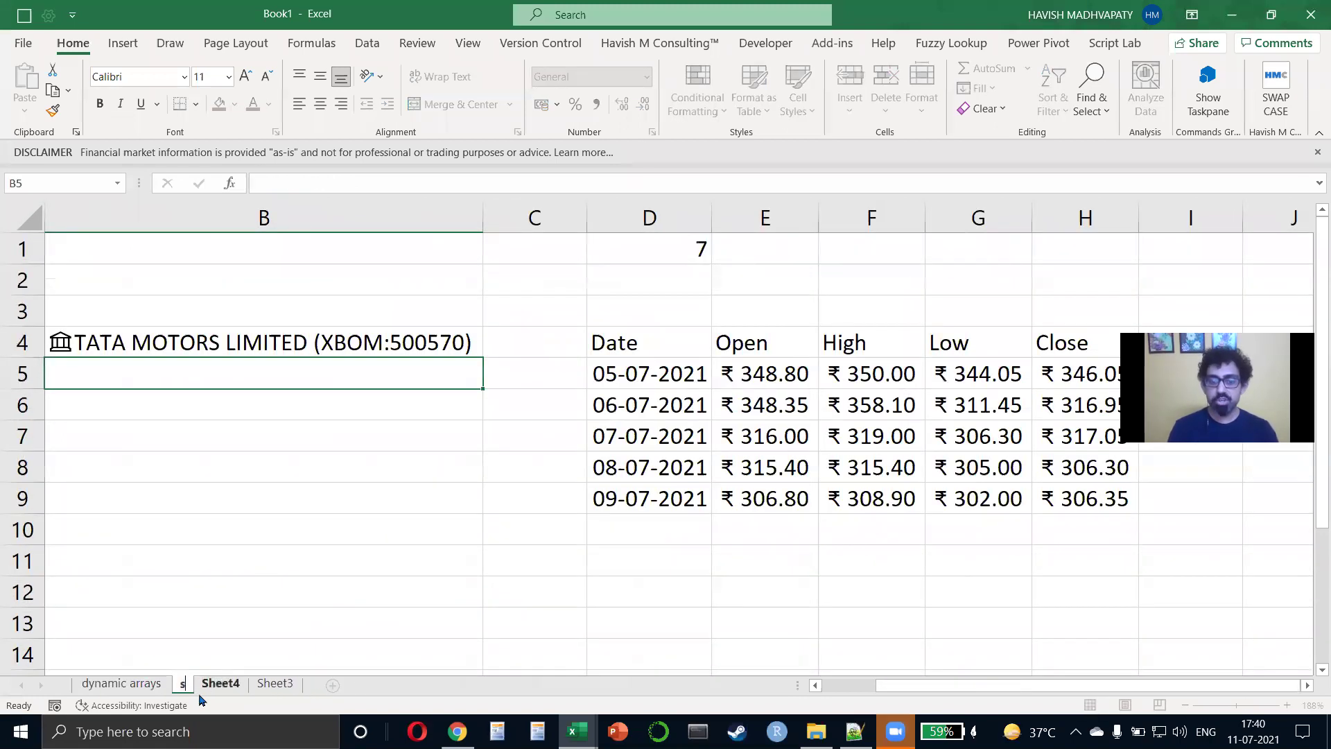
pyautogui.write('tockhistory')
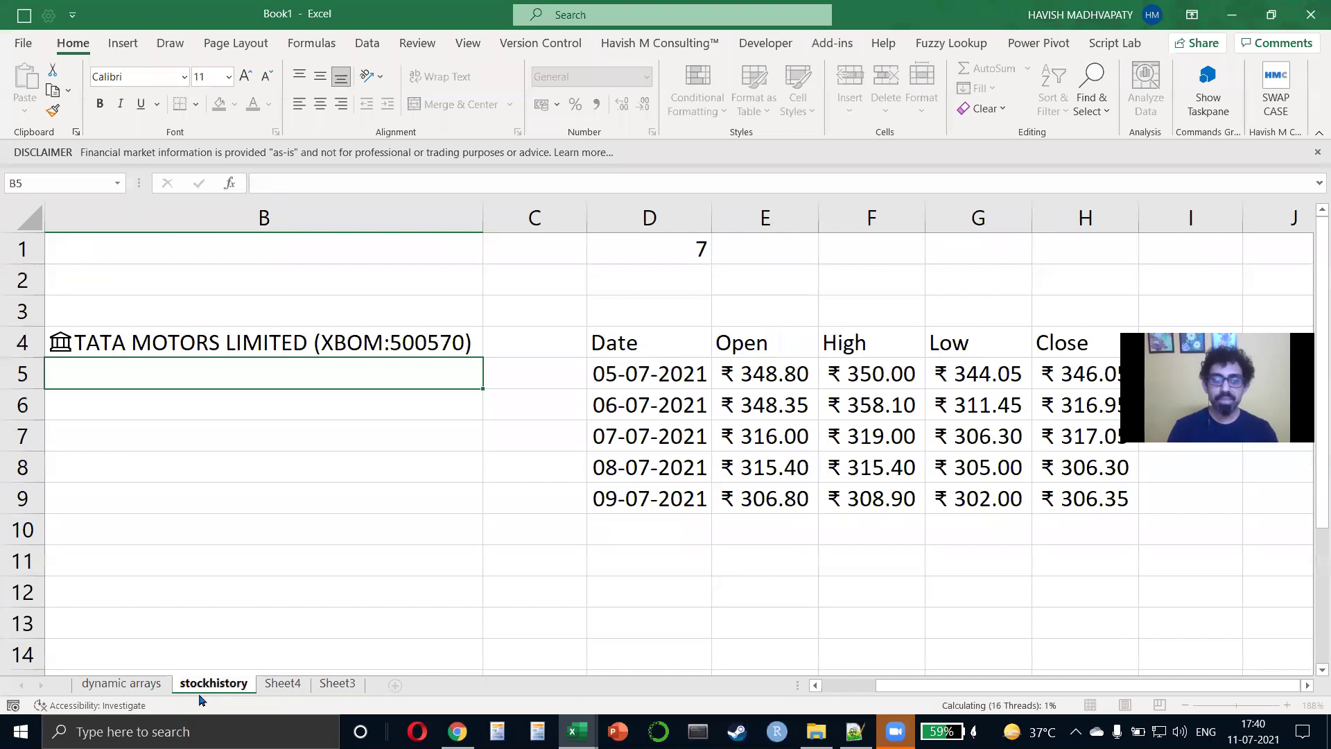
pyautogui.press('Return')
# Rename Sheet4 to 'macro' and Sheet3 to 'udf', then show the macro sheet.
pyautogui.click(284, 686)
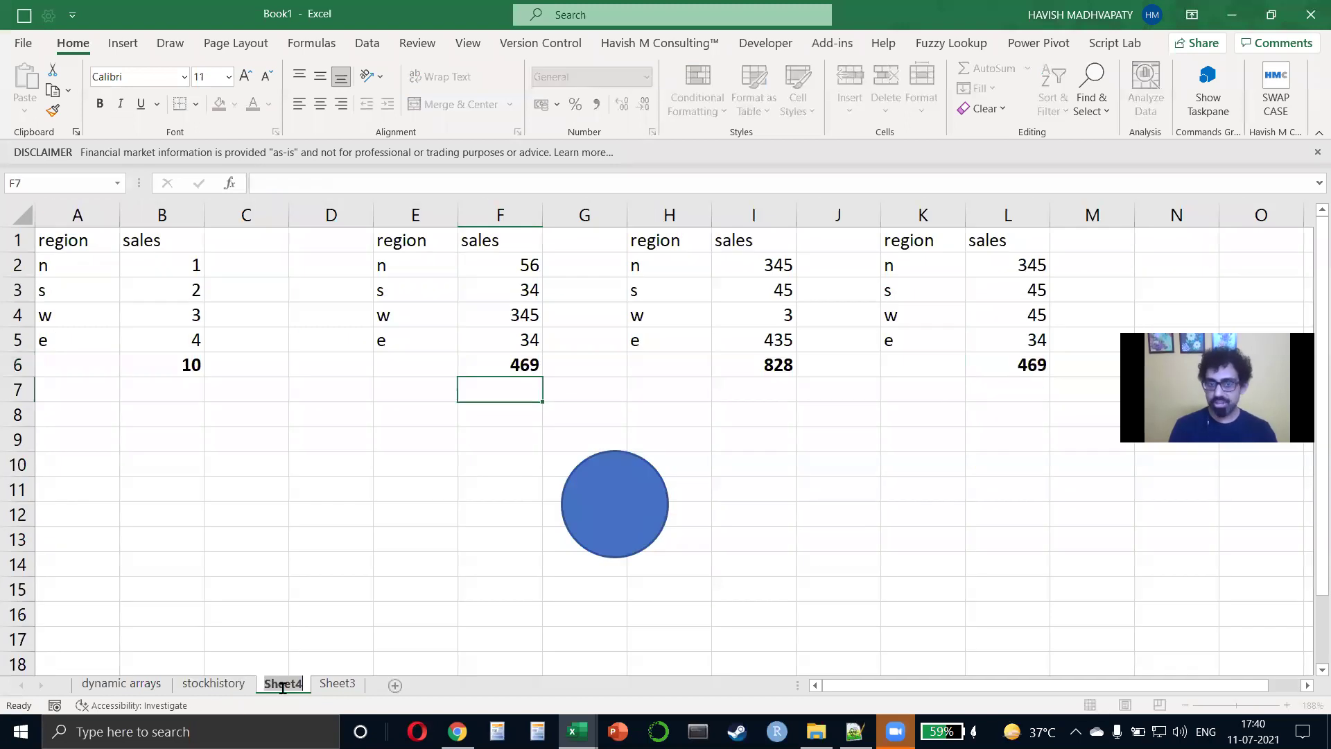
pyautogui.write('macro')
pyautogui.press('Return')
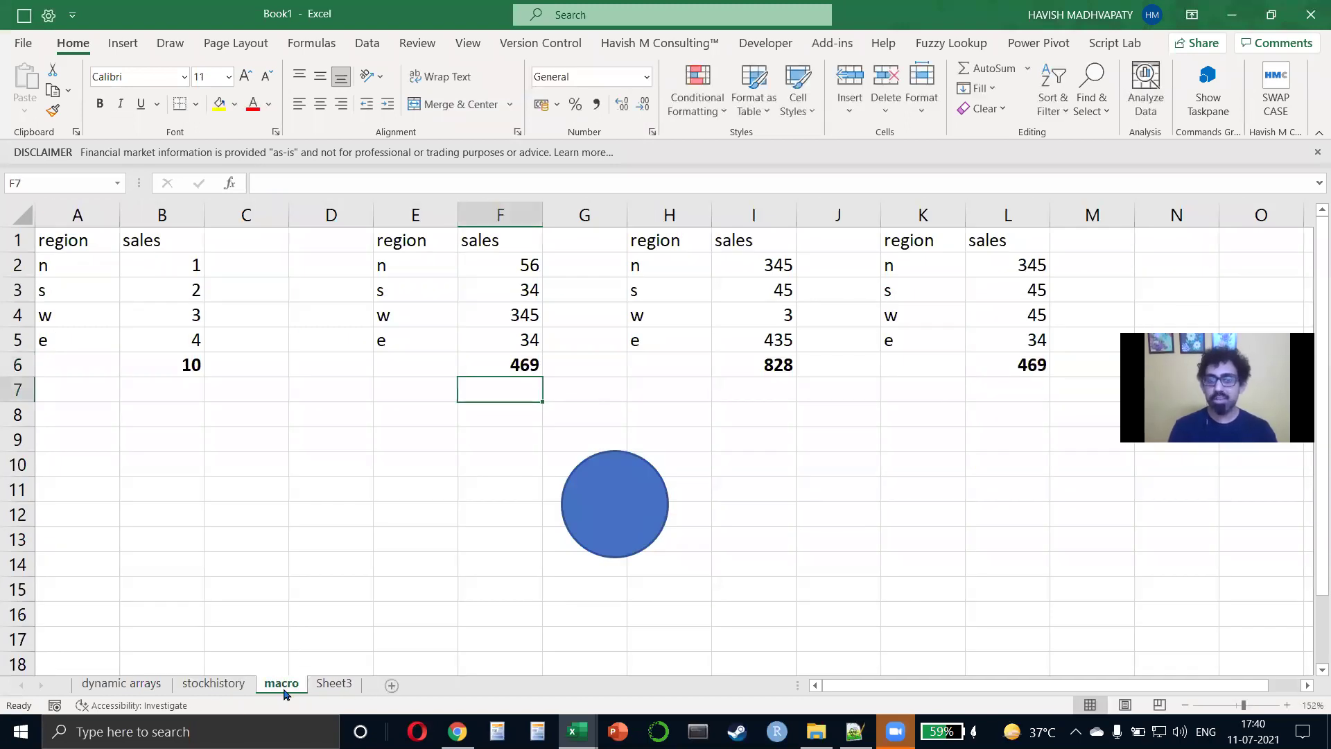
pyautogui.click(344, 688)
pyautogui.doubleClick(342, 685)
pyautogui.write('udf')
pyautogui.press('Return')
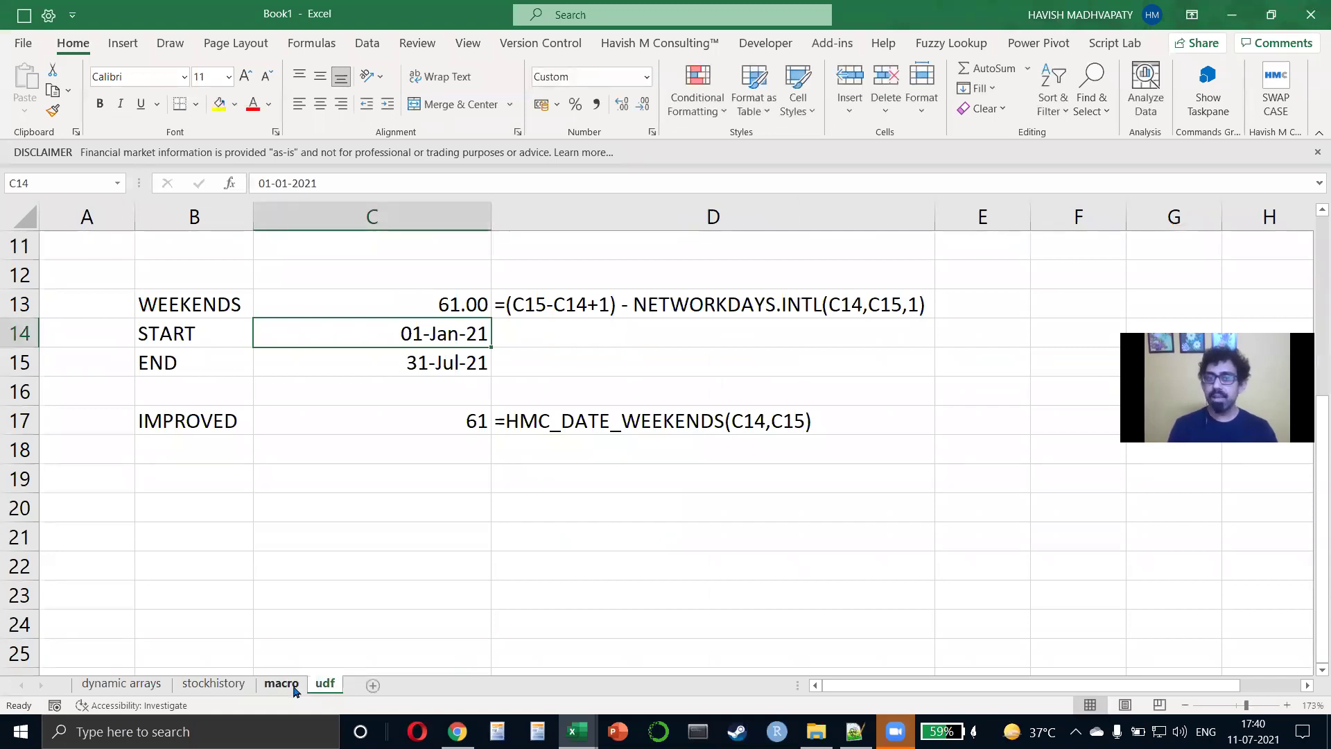
pyautogui.click(294, 689)
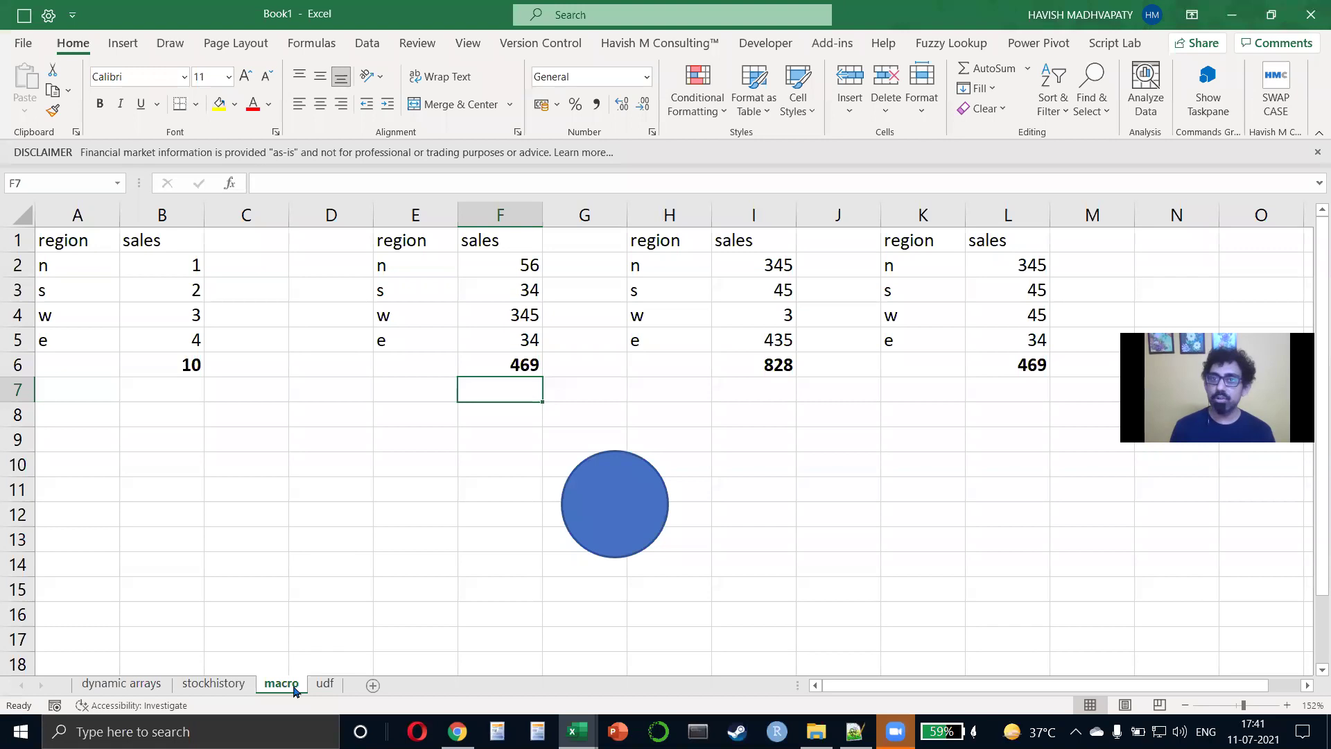
# Browse the consulting add-in's tool menus and run Navigation > Table of Content.
pyautogui.click(629, 48)
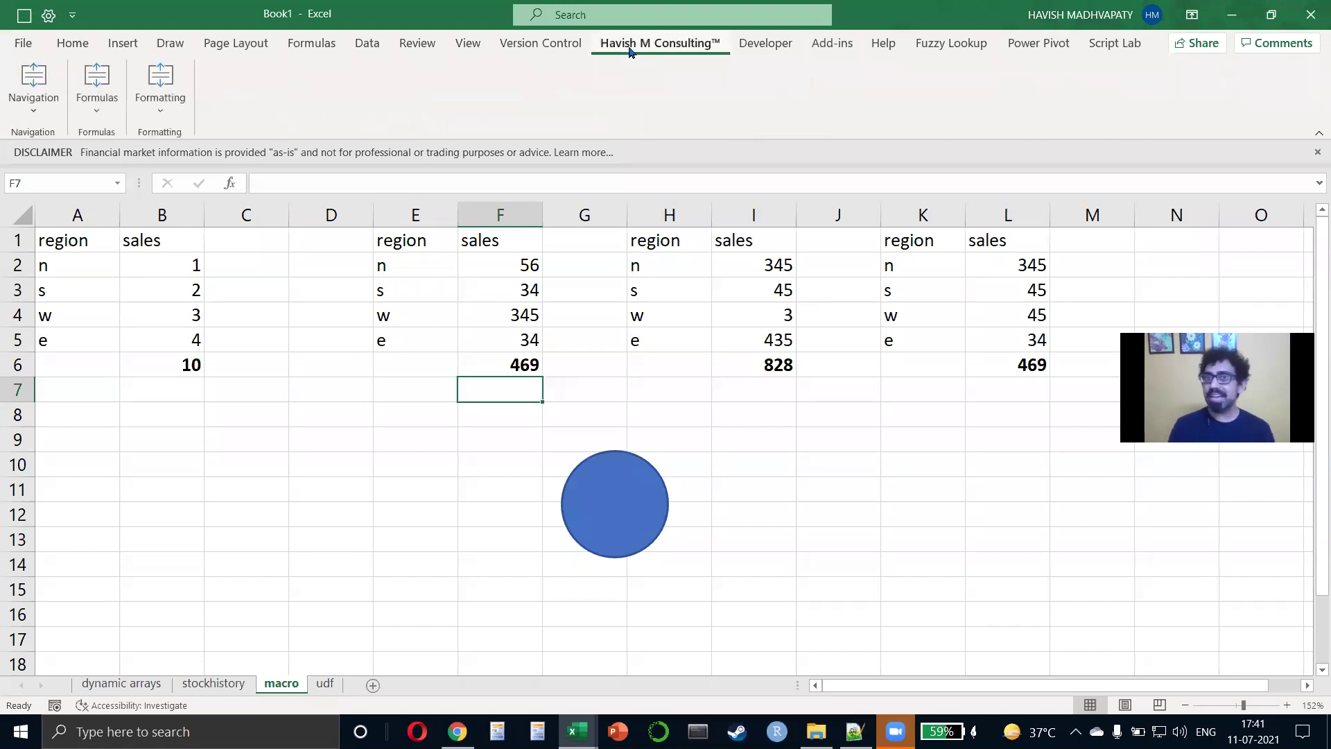
pyautogui.click(160, 86)
pyautogui.click(97, 87)
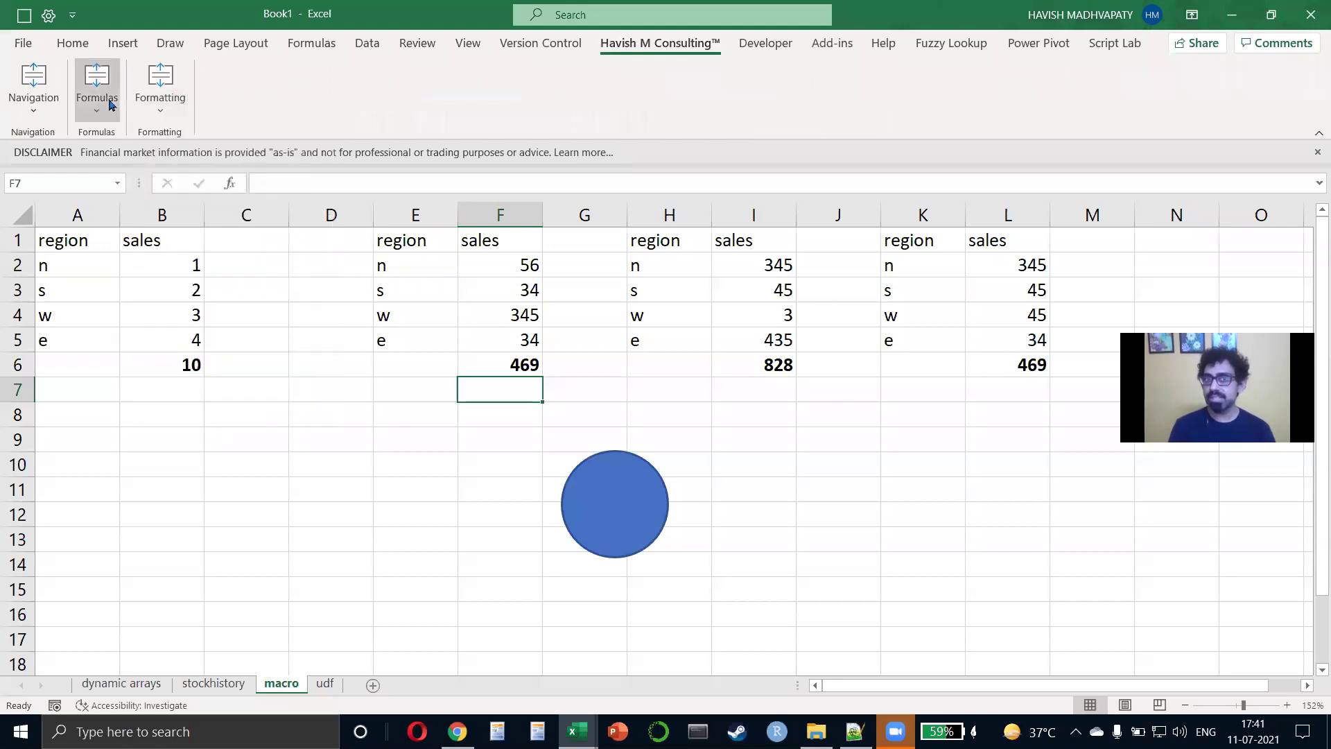
pyautogui.click(58, 104)
pyautogui.click(128, 111)
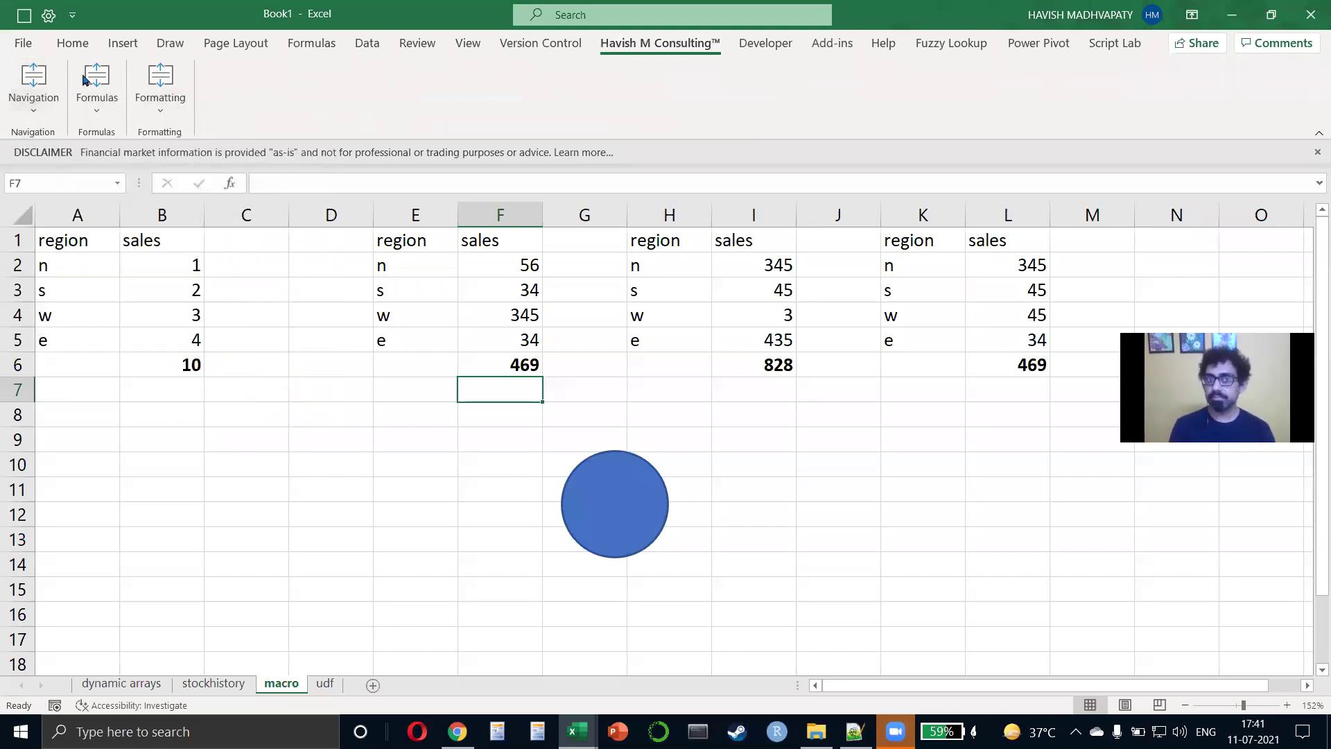
pyautogui.click(83, 78)
pyautogui.click(135, 95)
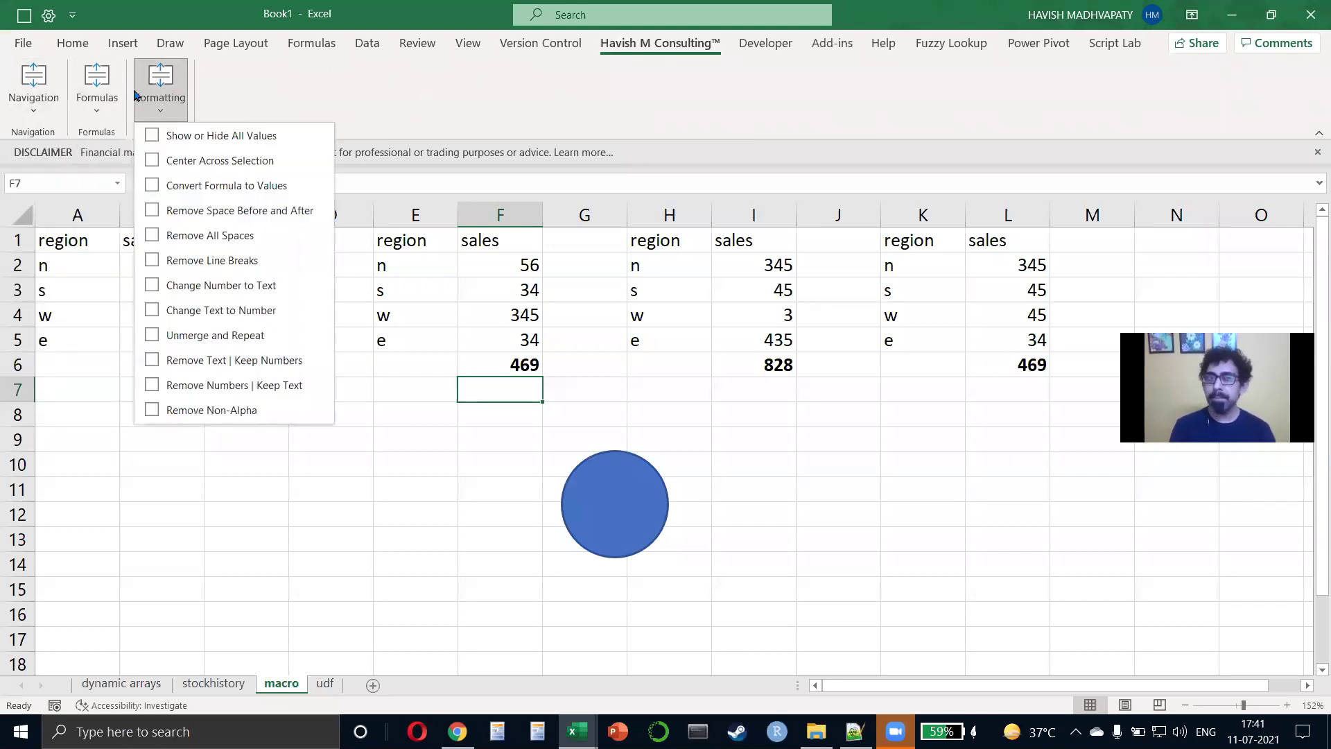
pyautogui.click(34, 104)
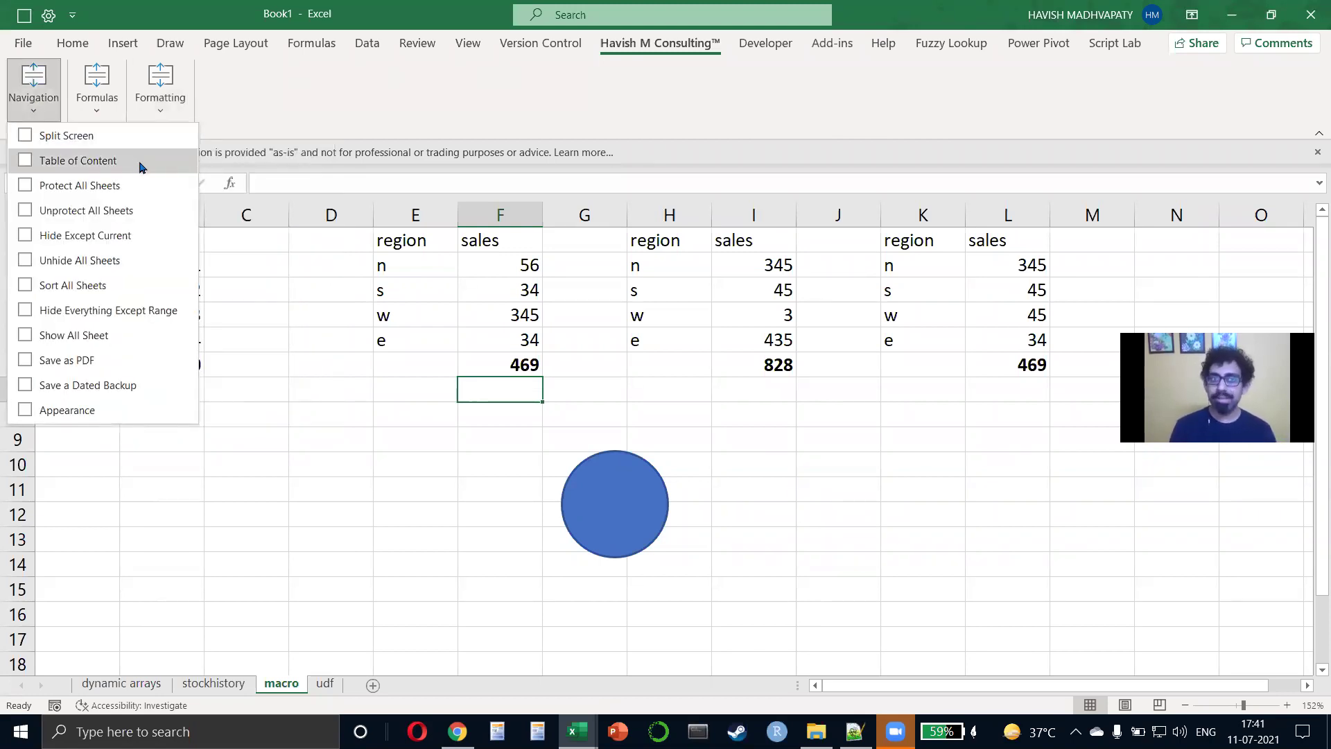
pyautogui.click(141, 167)
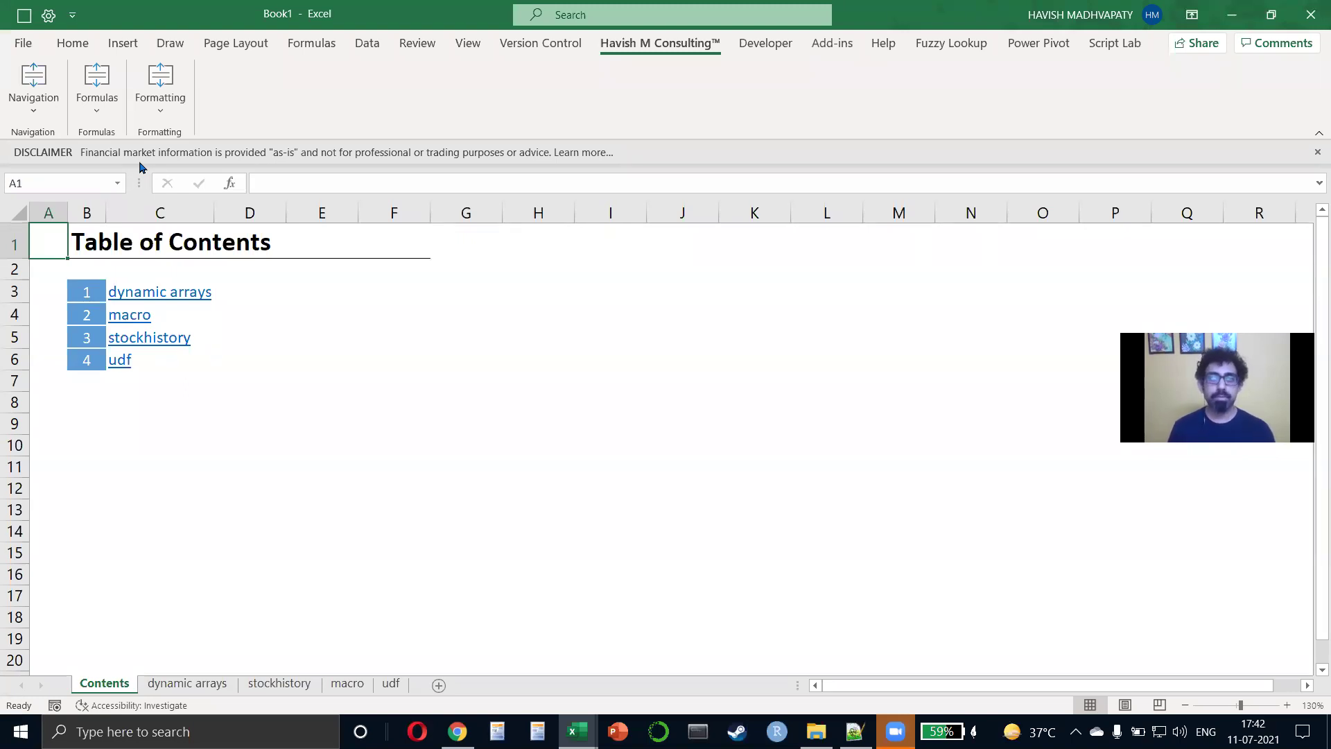
pyautogui.click(895, 729)
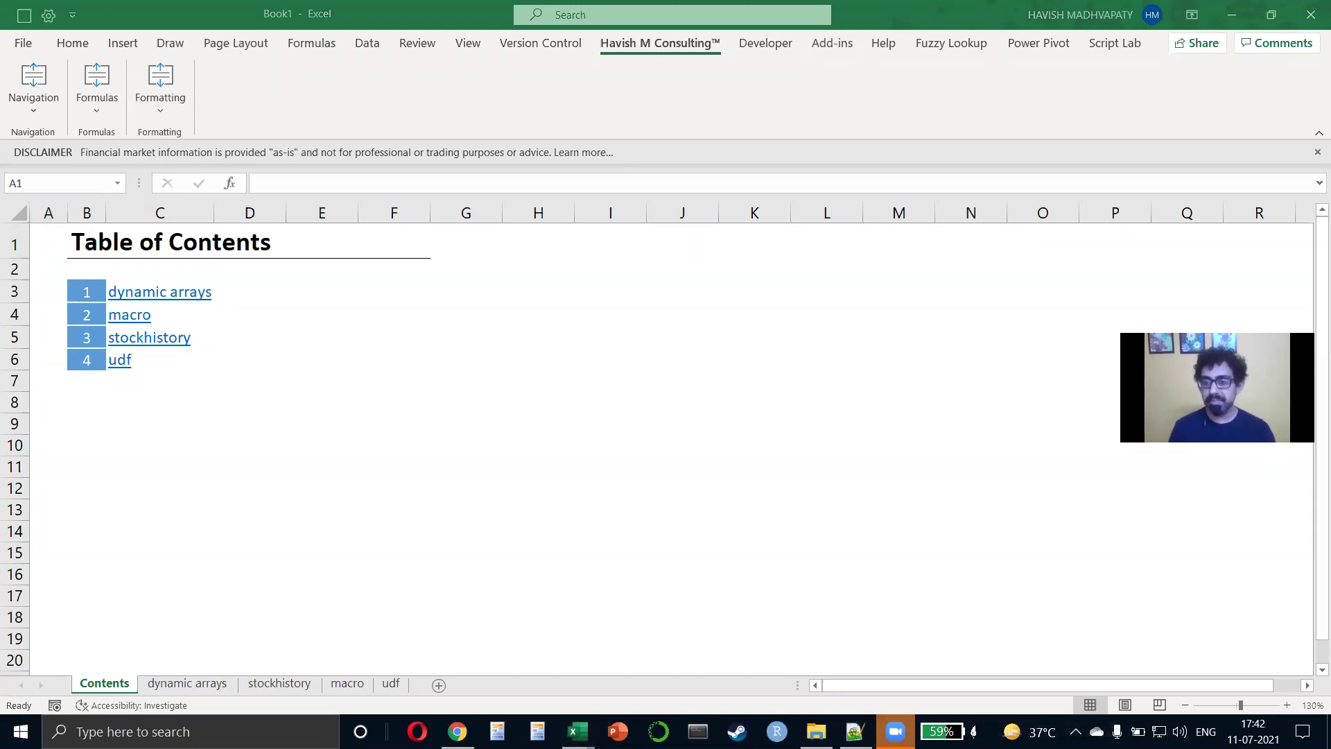
pyautogui.click(499, 409)
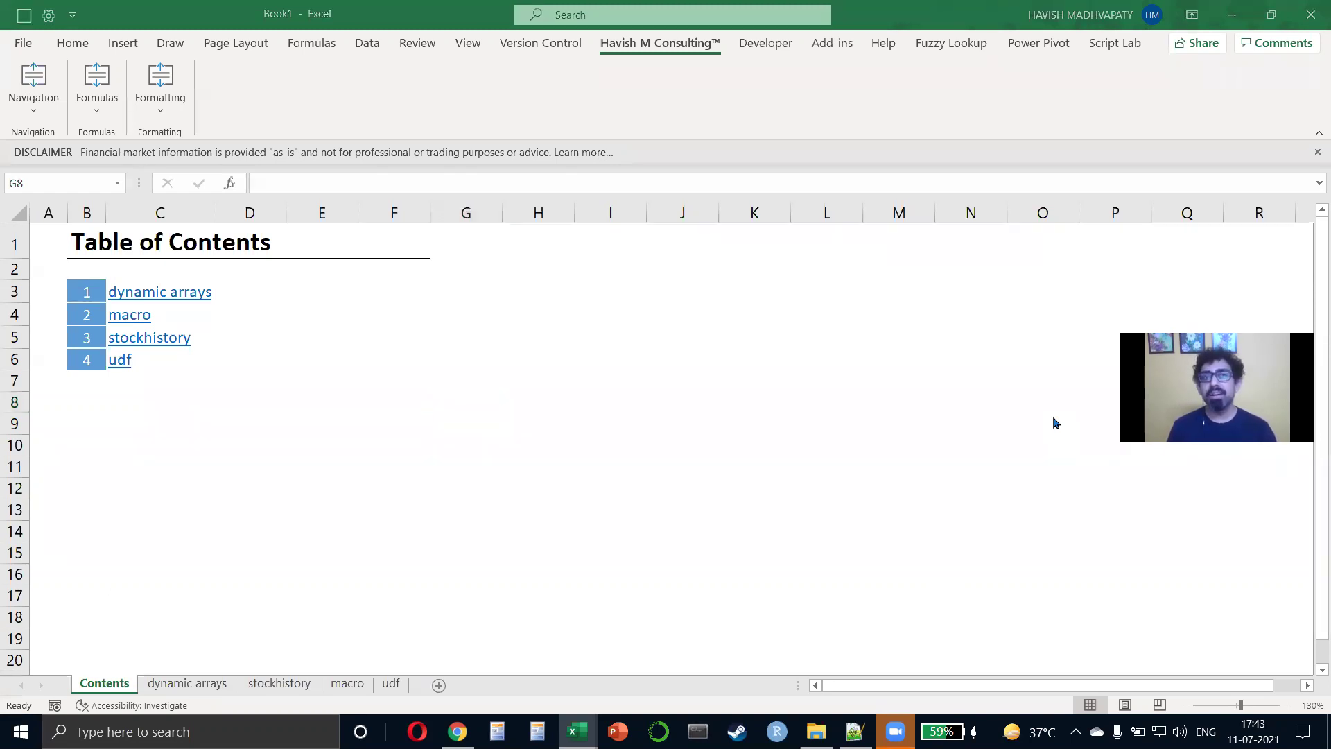
# Search the web for the consulting site in a new Chrome window and open its home page.
pyautogui.hotkey('alt', 'Tab')
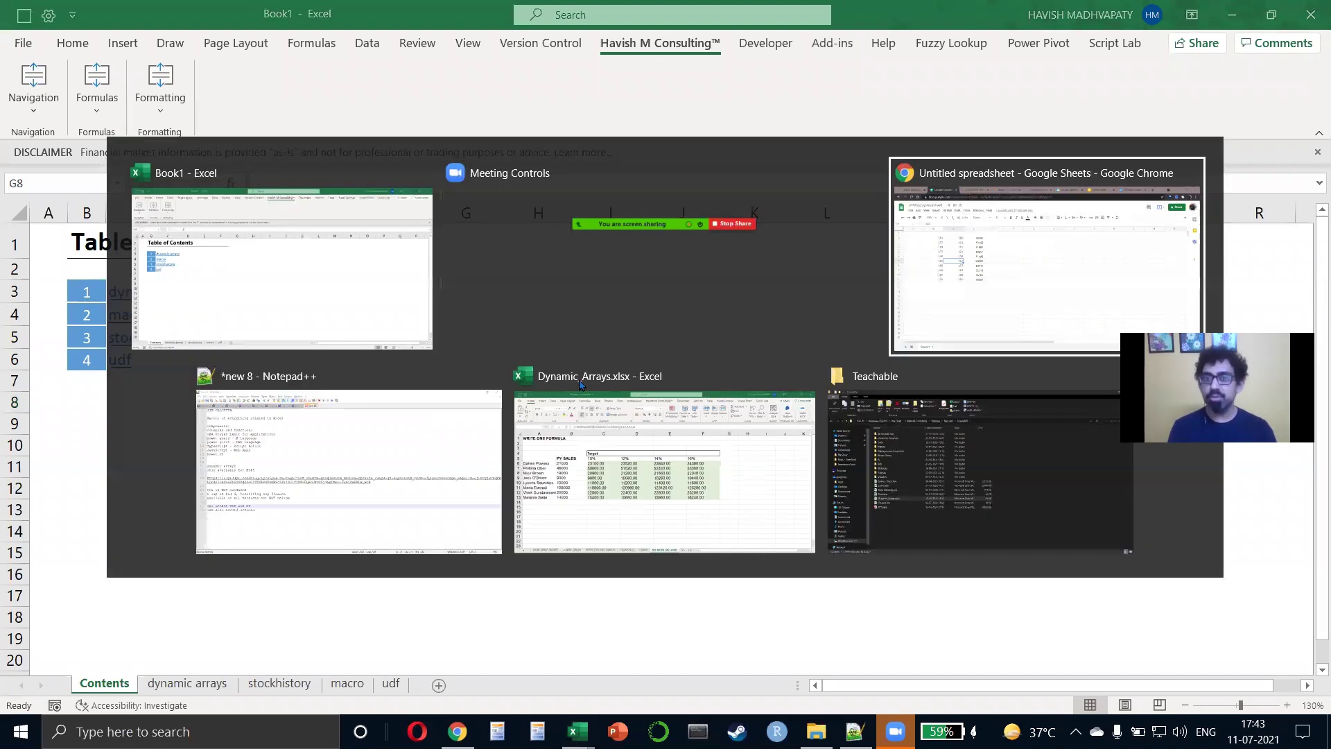
pyautogui.hotkey('ctrl', 'n')
pyautogui.write('havish m consulting')
pyautogui.press('Return')
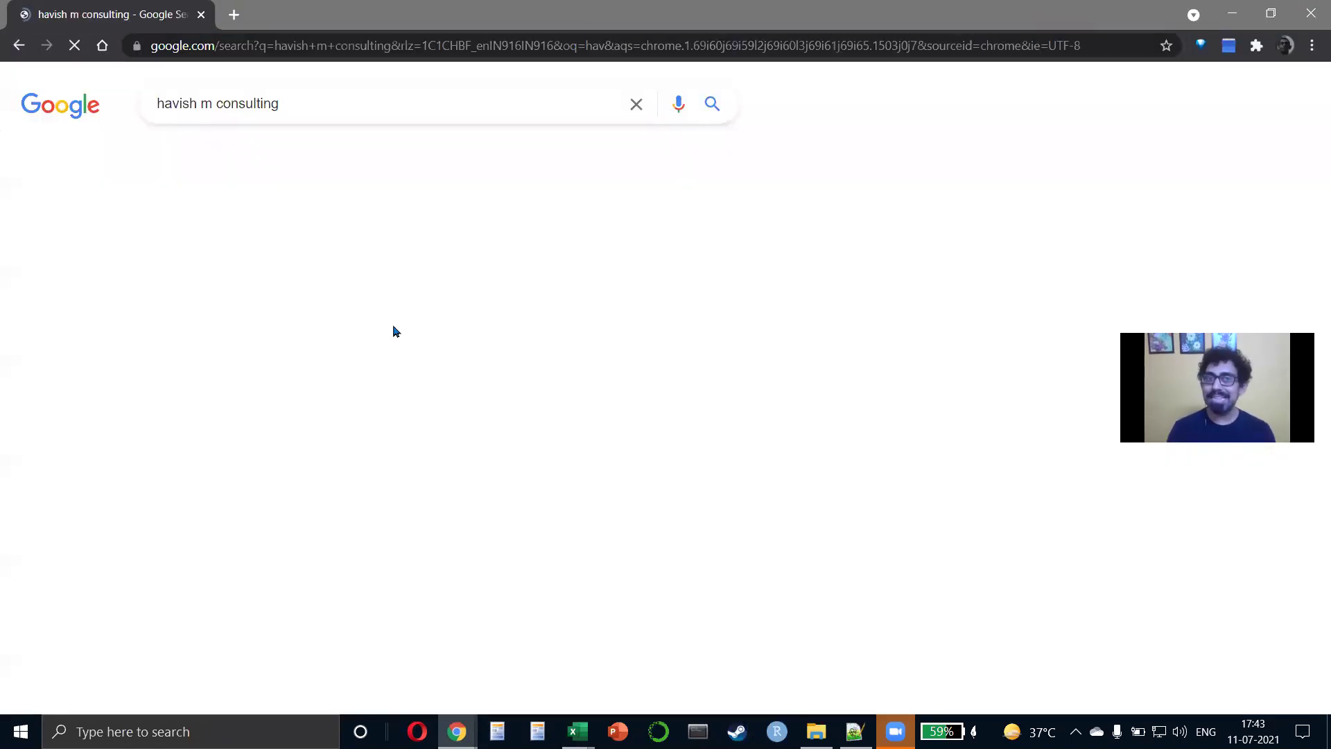
pyautogui.click(219, 252)
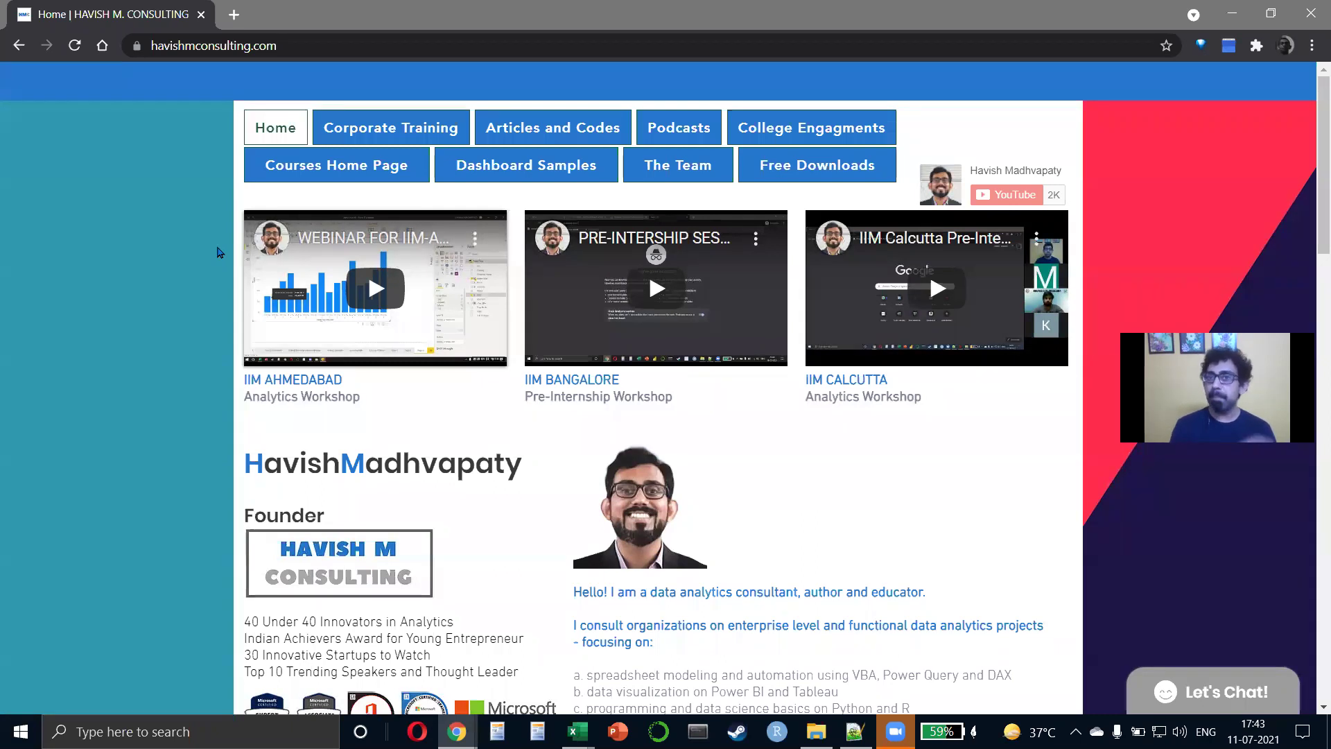
# Go to the Excel Courses page and scroll to the map of sixteen courses.
pyautogui.moveTo(326, 167)
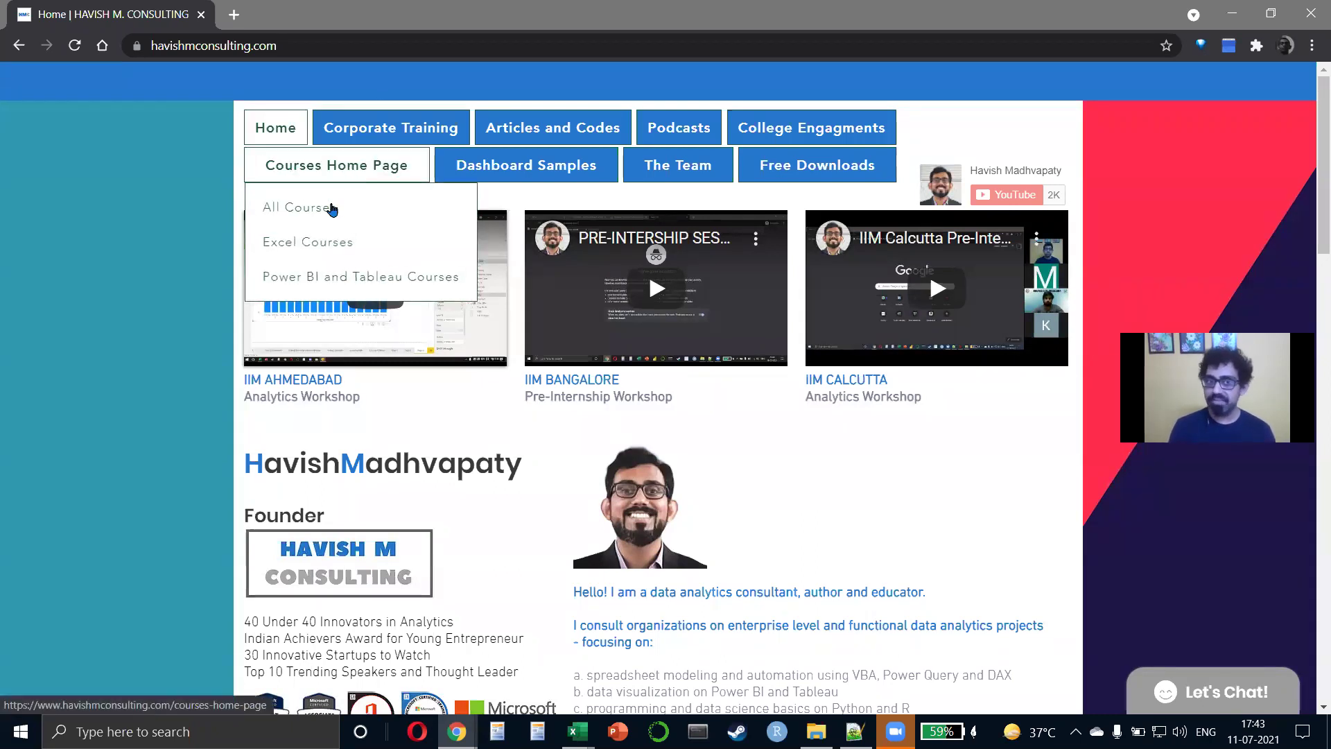
pyautogui.click(318, 244)
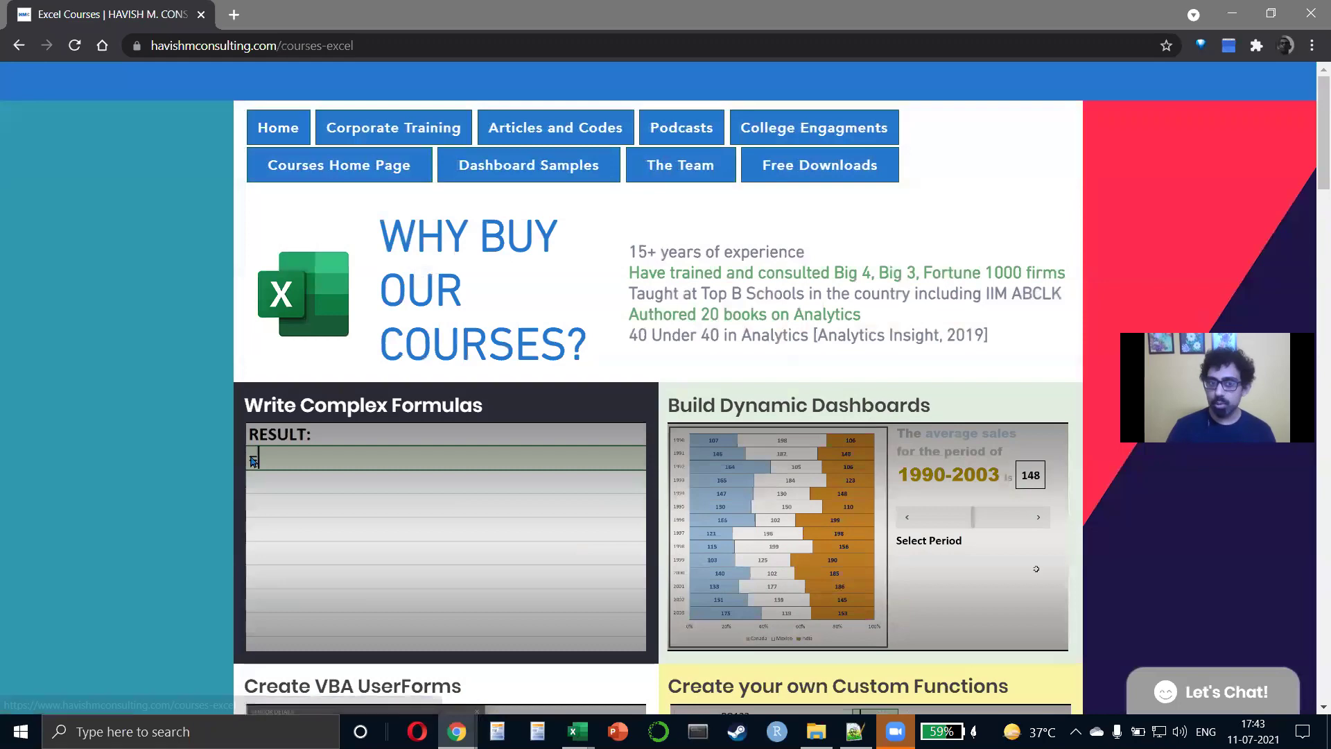
pyautogui.scroll(-15, 252, 461)
pyautogui.scroll(-20, 252, 461)
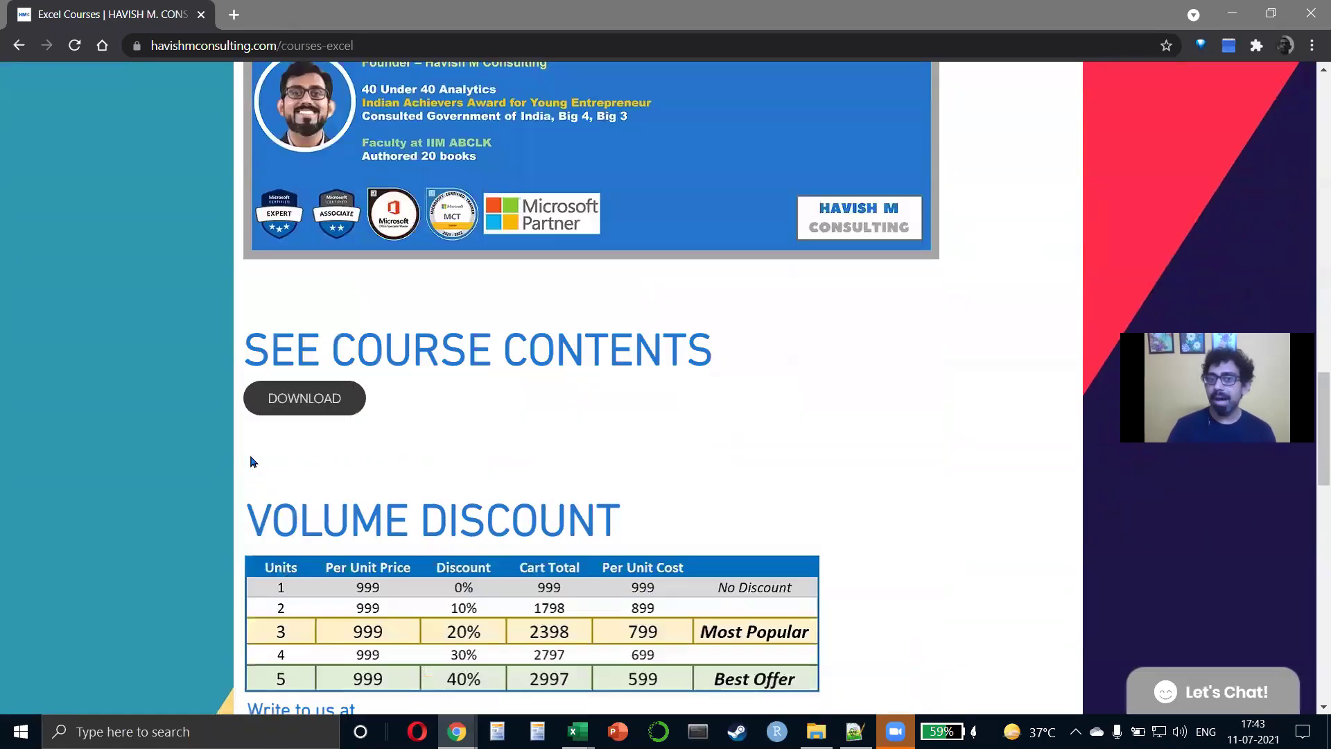
pyautogui.scroll(-4, 251, 461)
pyautogui.scroll(2, 252, 461)
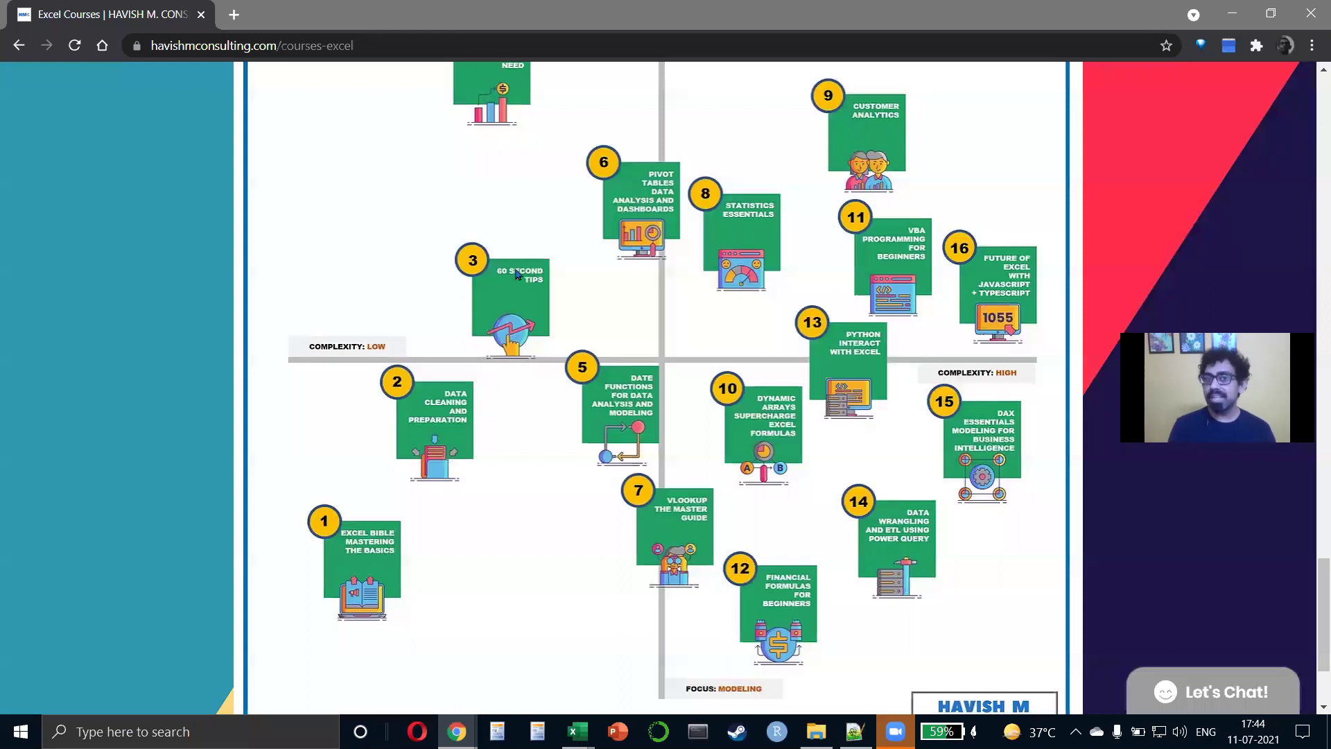
# Scroll through the Excel course map, including course 4, All the Charts You Will Ever Need.
pyautogui.scroll(1, 515, 278)
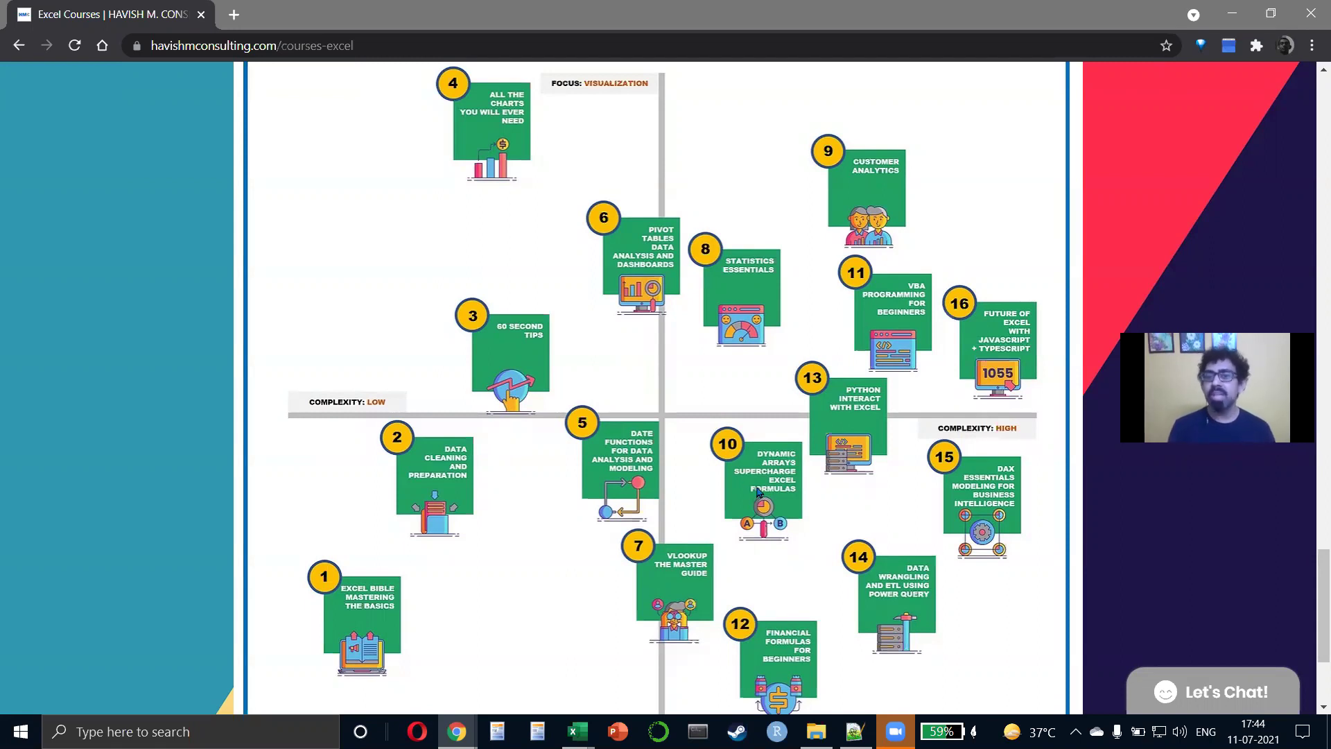
pyautogui.scroll(-2, 757, 491)
pyautogui.scroll(1, 758, 495)
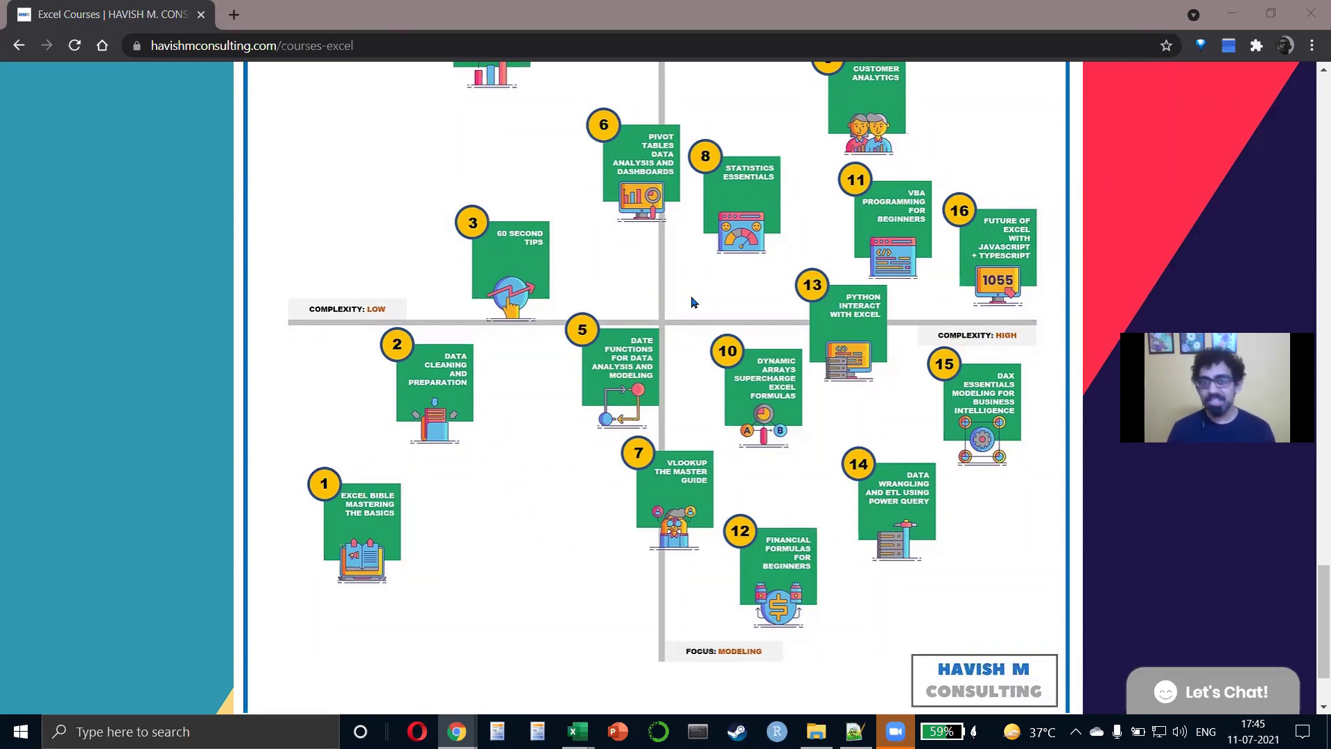
pyautogui.scroll(1, 692, 302)
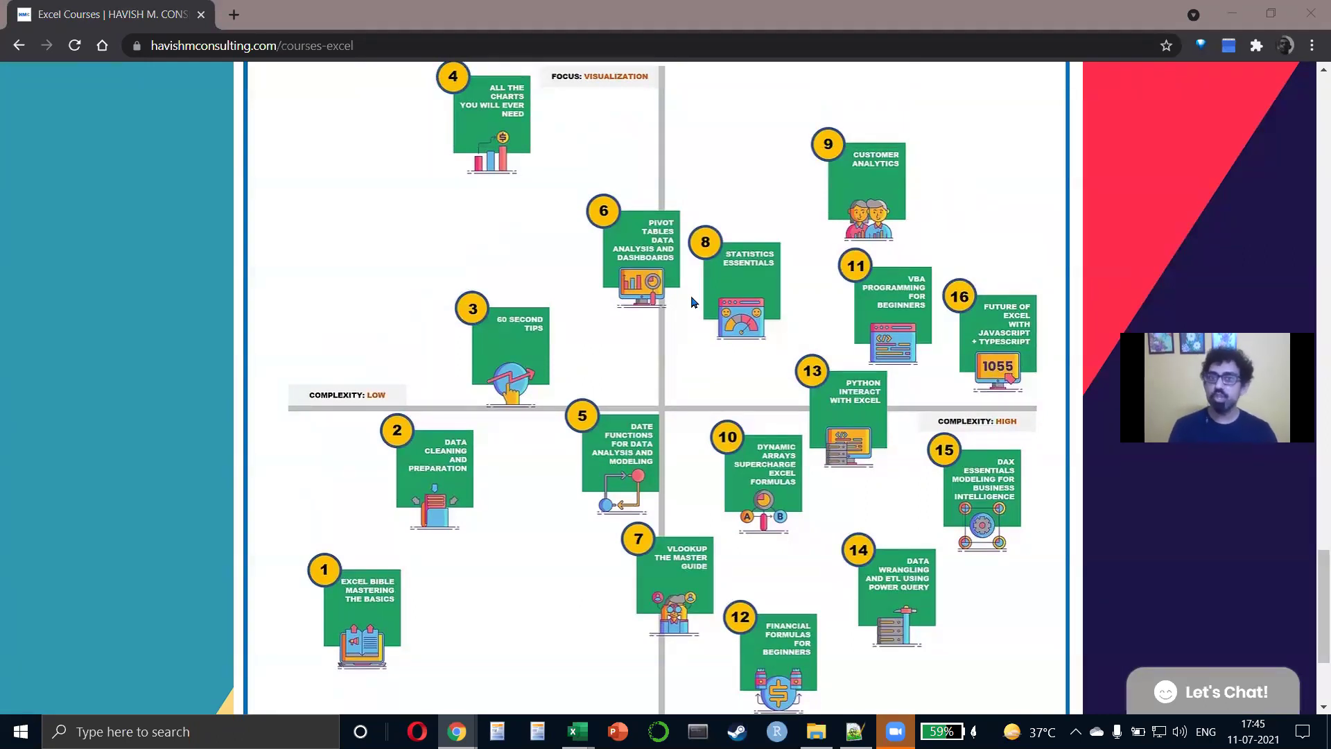
# Close the Excel Courses window and select cell C5 holding 171 in the spreadsheet.
pyautogui.click(1310, 14)
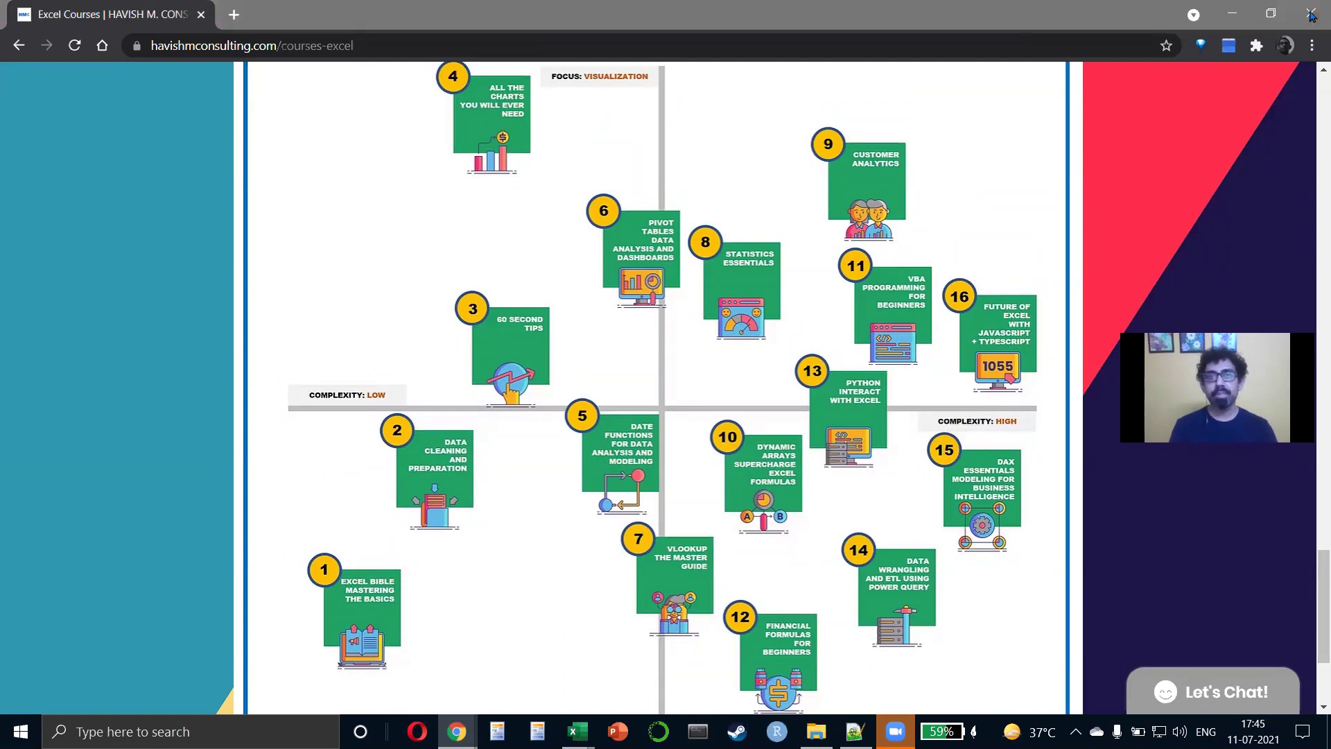
pyautogui.click(651, 278)
pyautogui.click(271, 282)
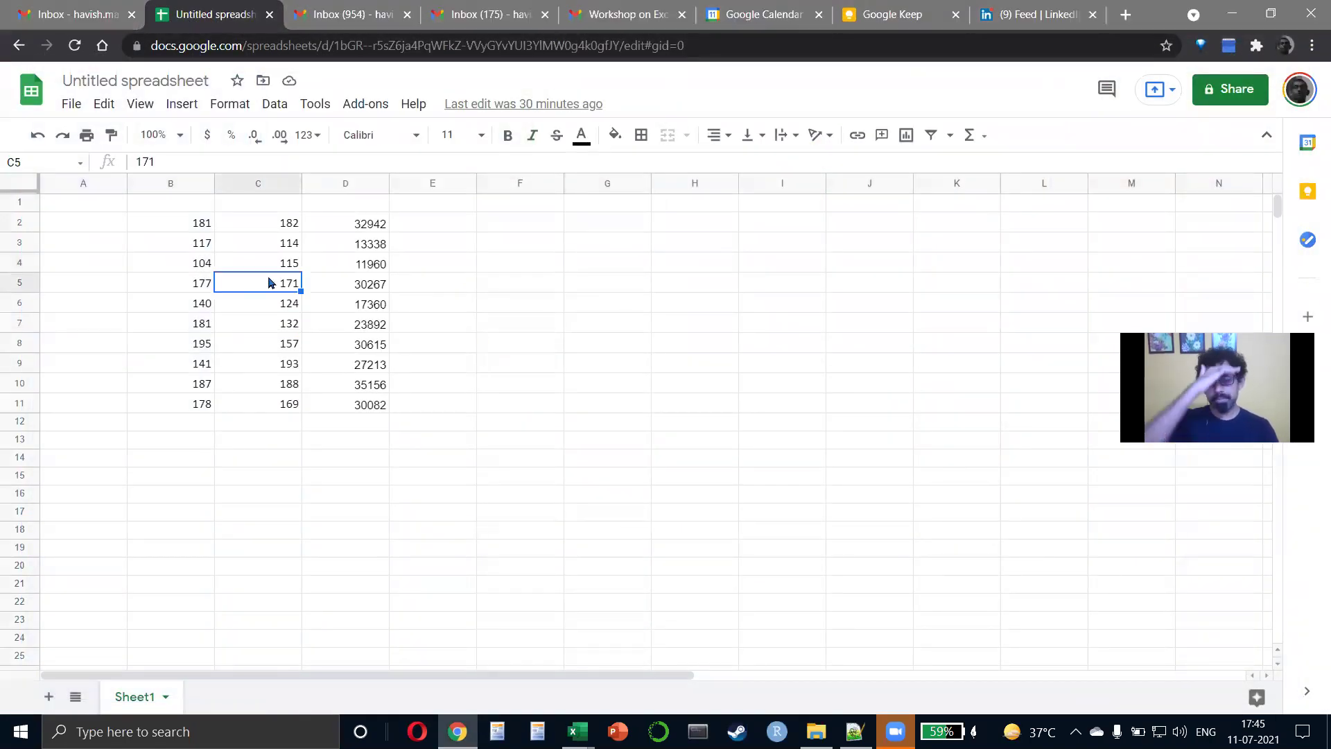
# Select the 'power query - M language' line in Notepad++, then switch back to Google Sheets.
pyautogui.hotkey('alt', 'Tab')
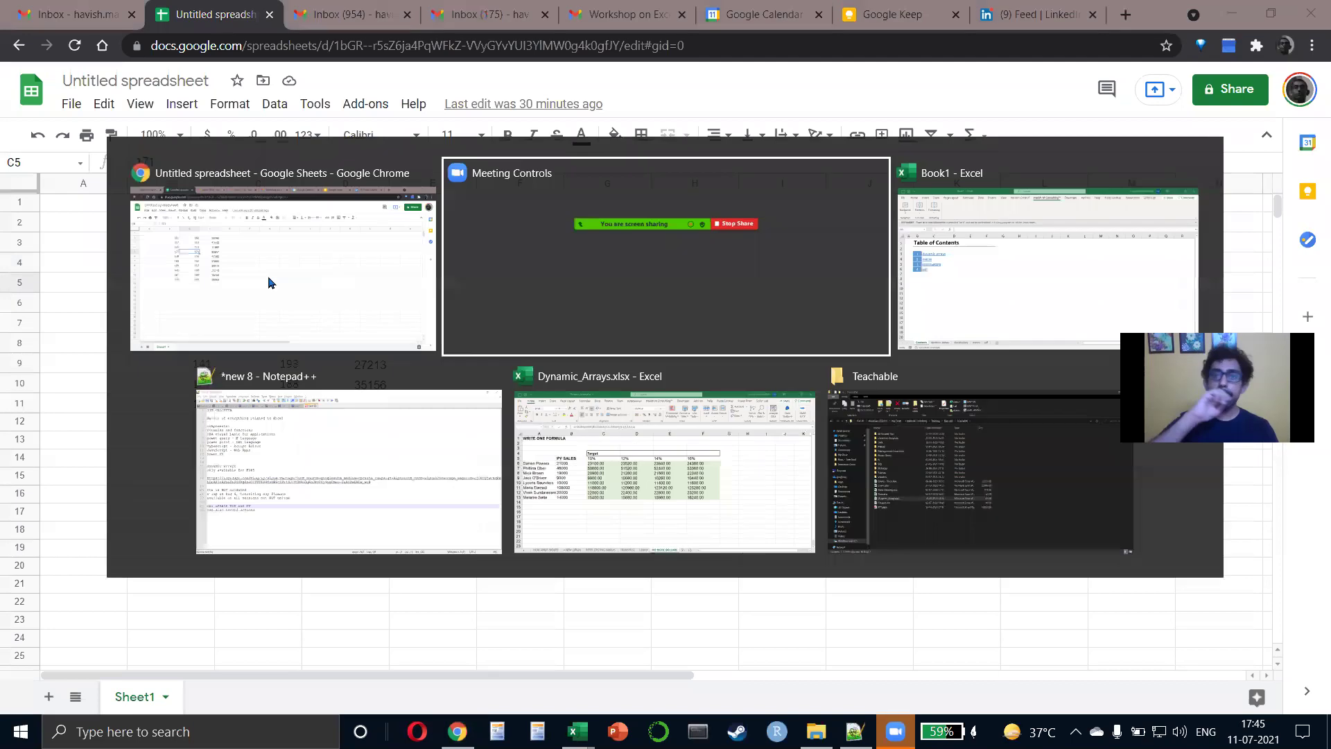
pyautogui.hotkey('alt', 'Tab')
pyautogui.hotkey('alt', 'Tab')
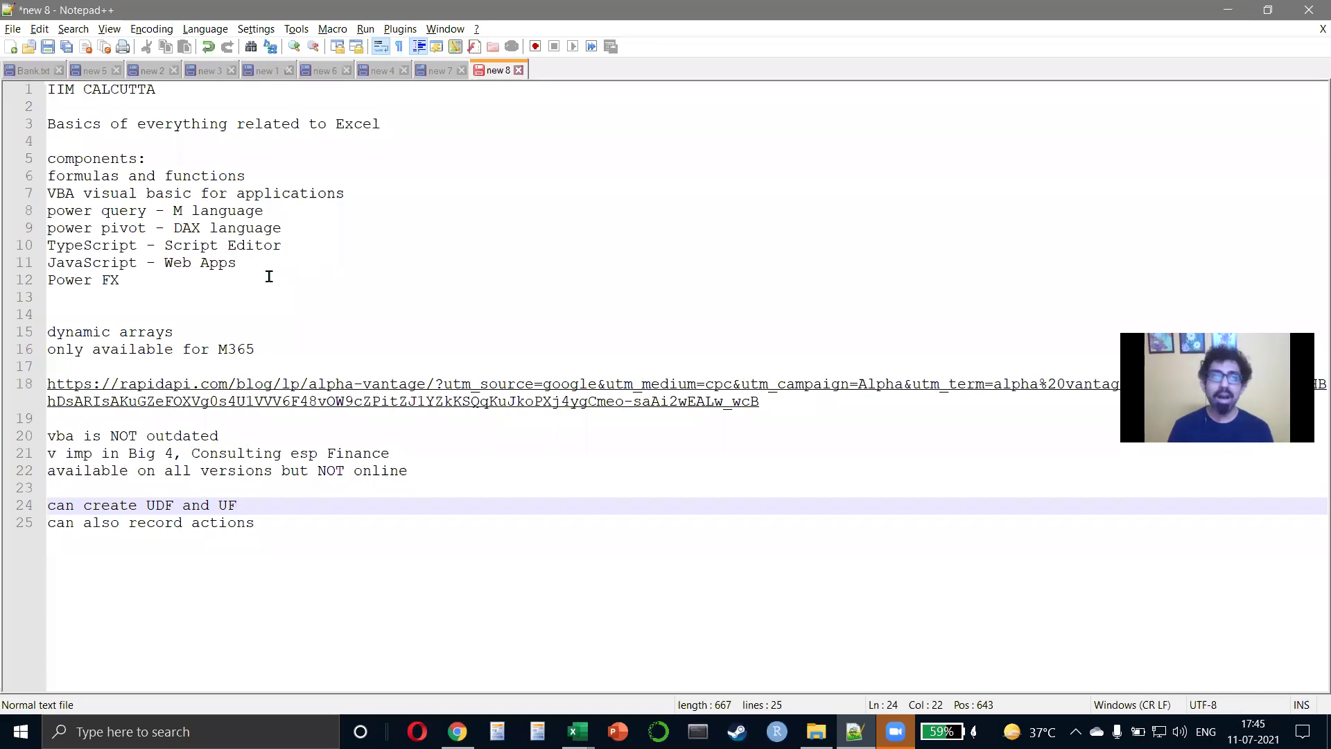
pyautogui.click(316, 211)
pyautogui.hotkey('shift', 'Home')
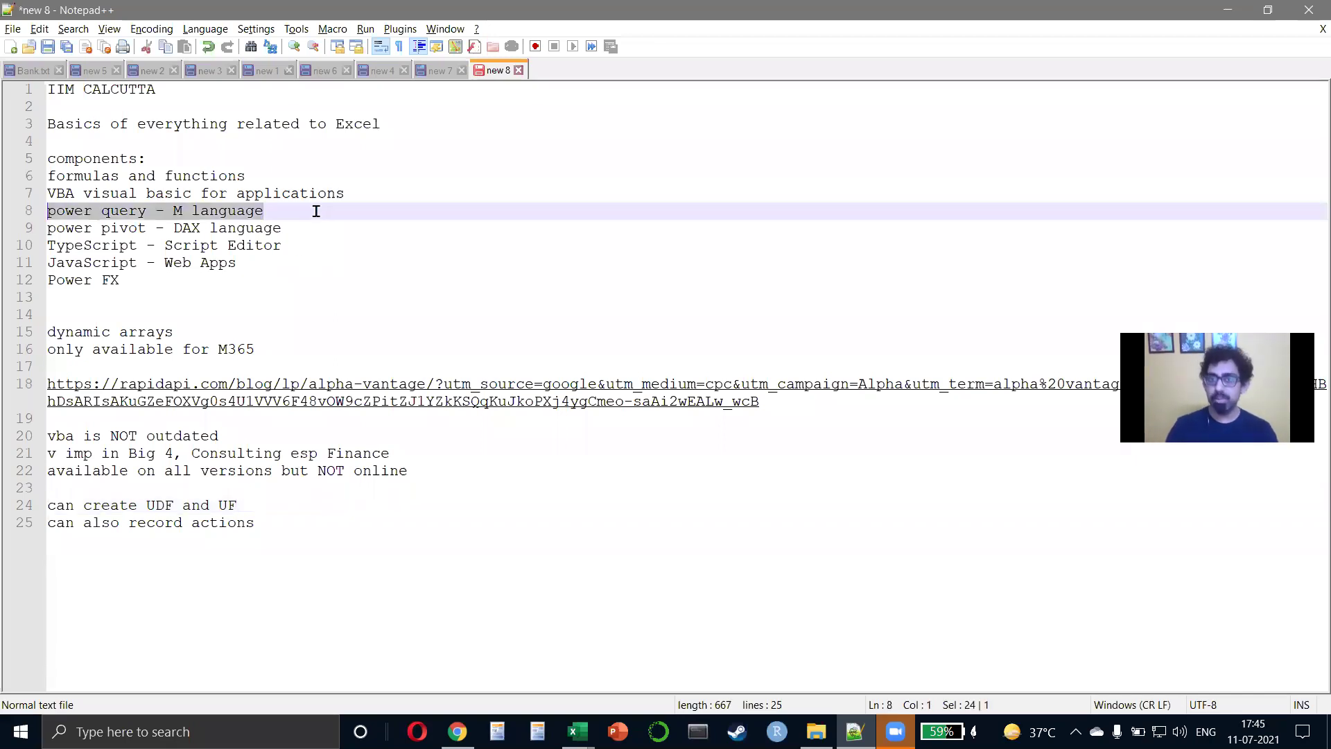
pyautogui.hotkey('alt', 'Tab')
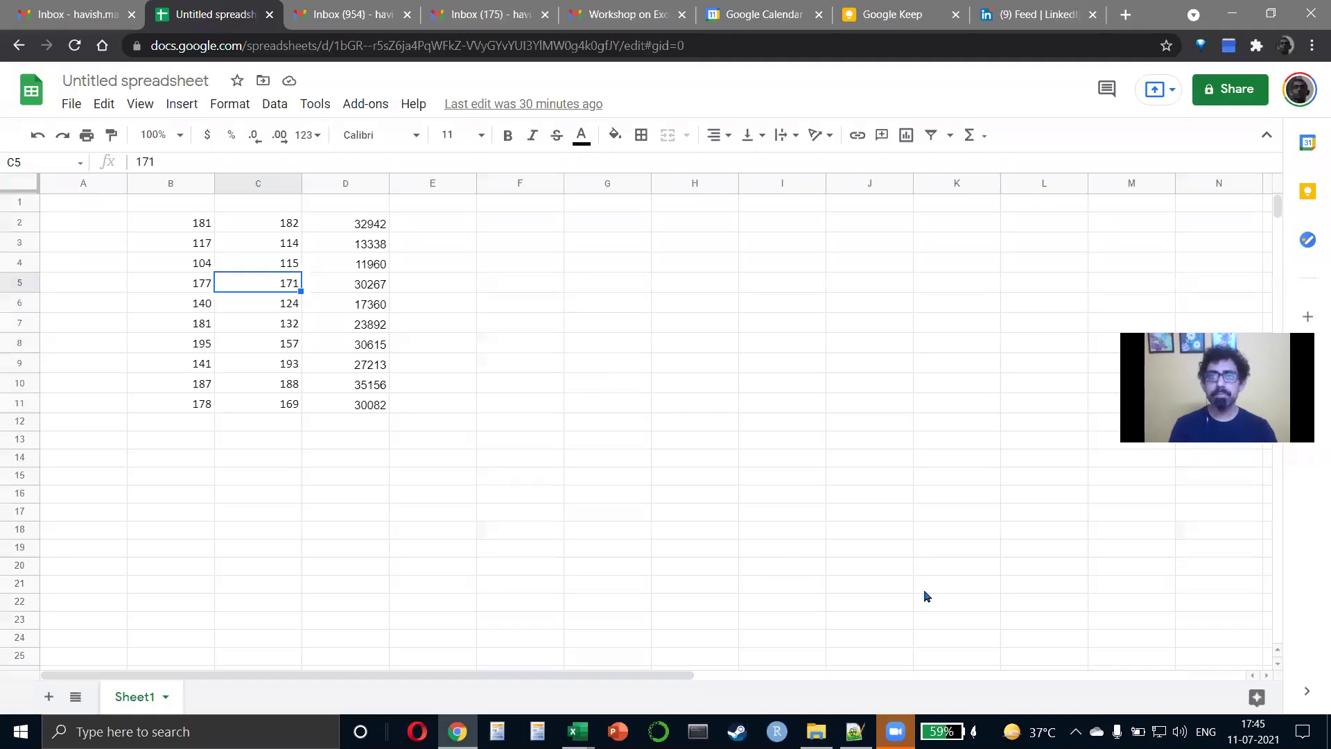
pyautogui.hotkey('alt', 'Tab')
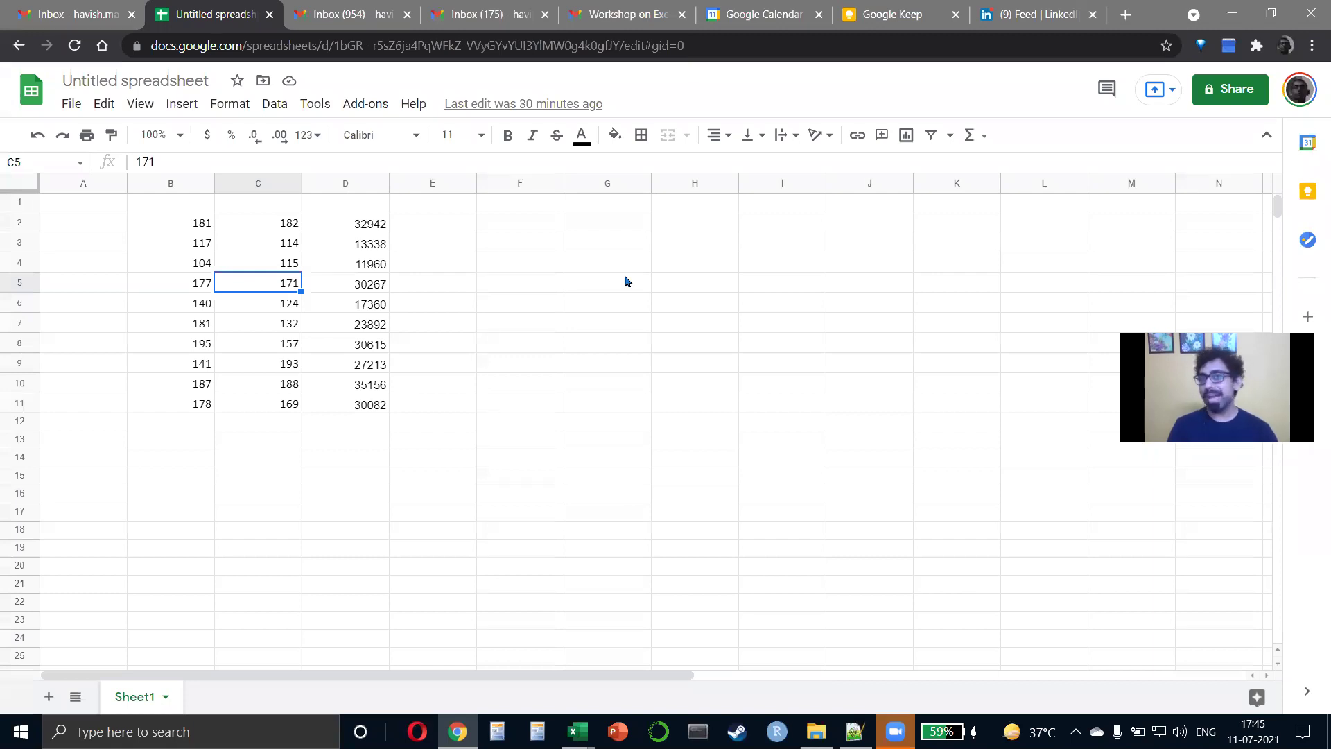
# From the desktop, go into the Power BI › superstore model › Sales › Old folder.
pyautogui.press('super+d')
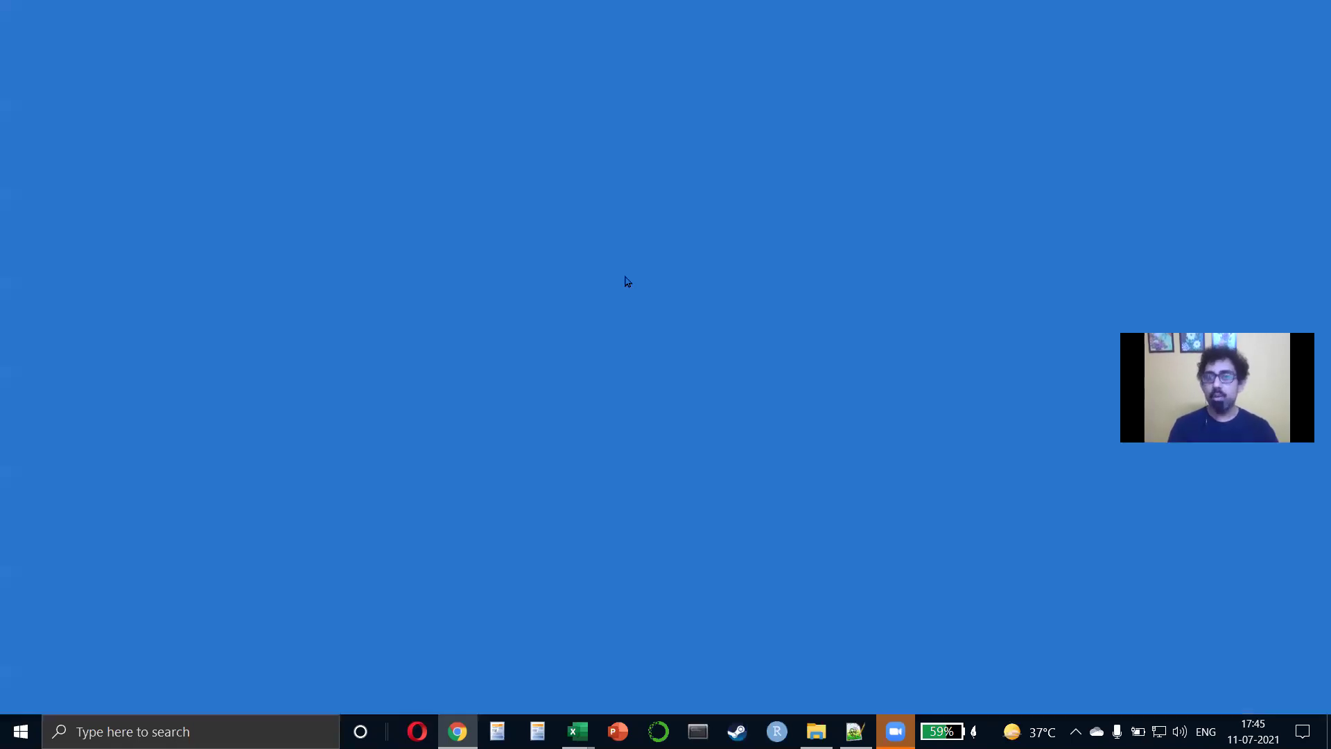
pyautogui.doubleClick(112, 652)
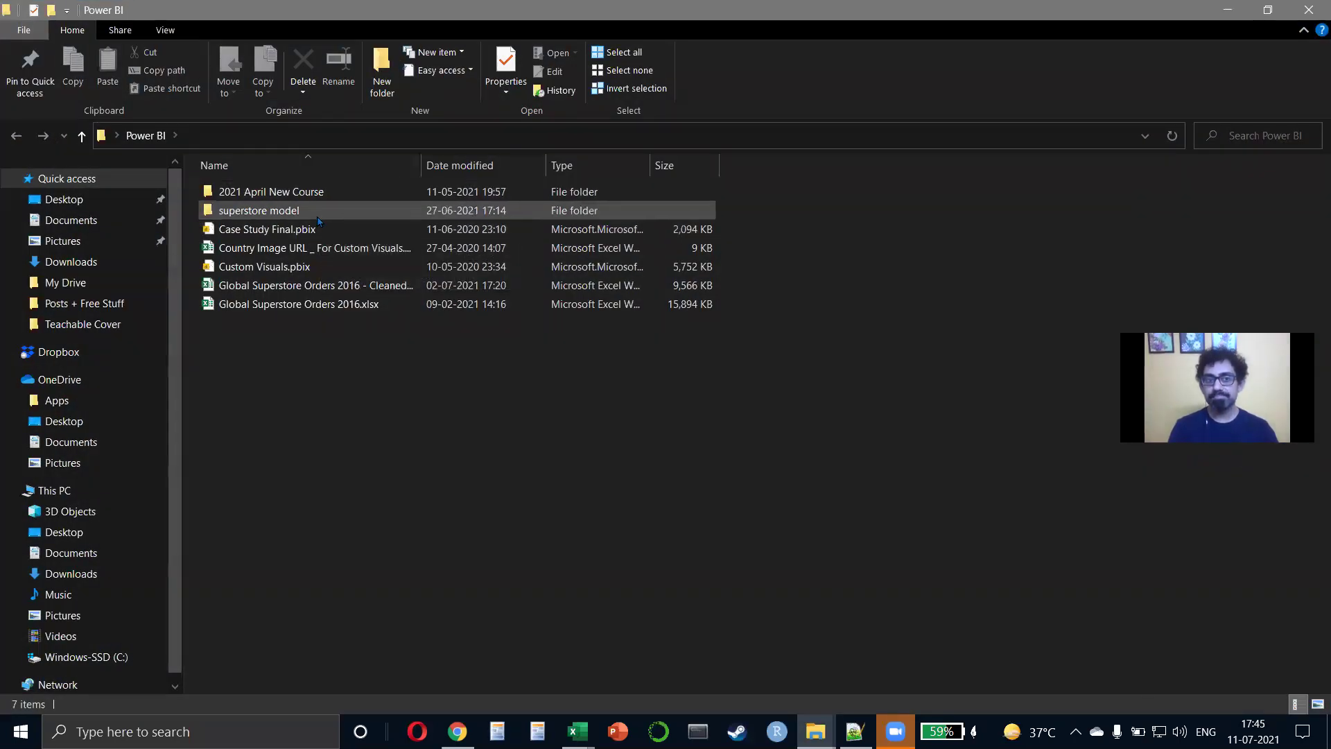
pyautogui.doubleClick(318, 217)
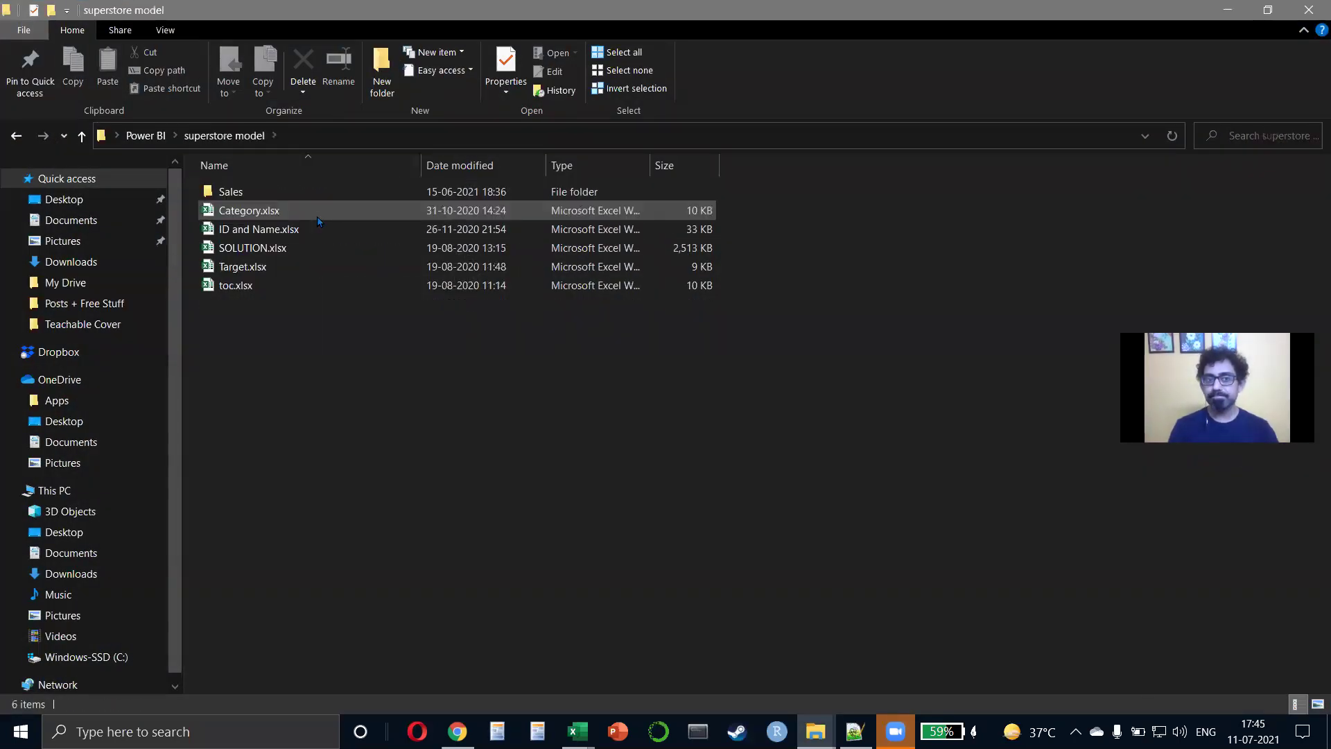
pyautogui.doubleClick(326, 193)
pyautogui.doubleClick(330, 194)
# Delete 2016.xlsx, then select the remaining 2013, 2014 and 2015 workbooks in turn.
pyautogui.press('Right')
pyautogui.press('Right')
pyautogui.press('Right')
pyautogui.press('Delete')
pyautogui.press('Left')
pyautogui.press('Left')
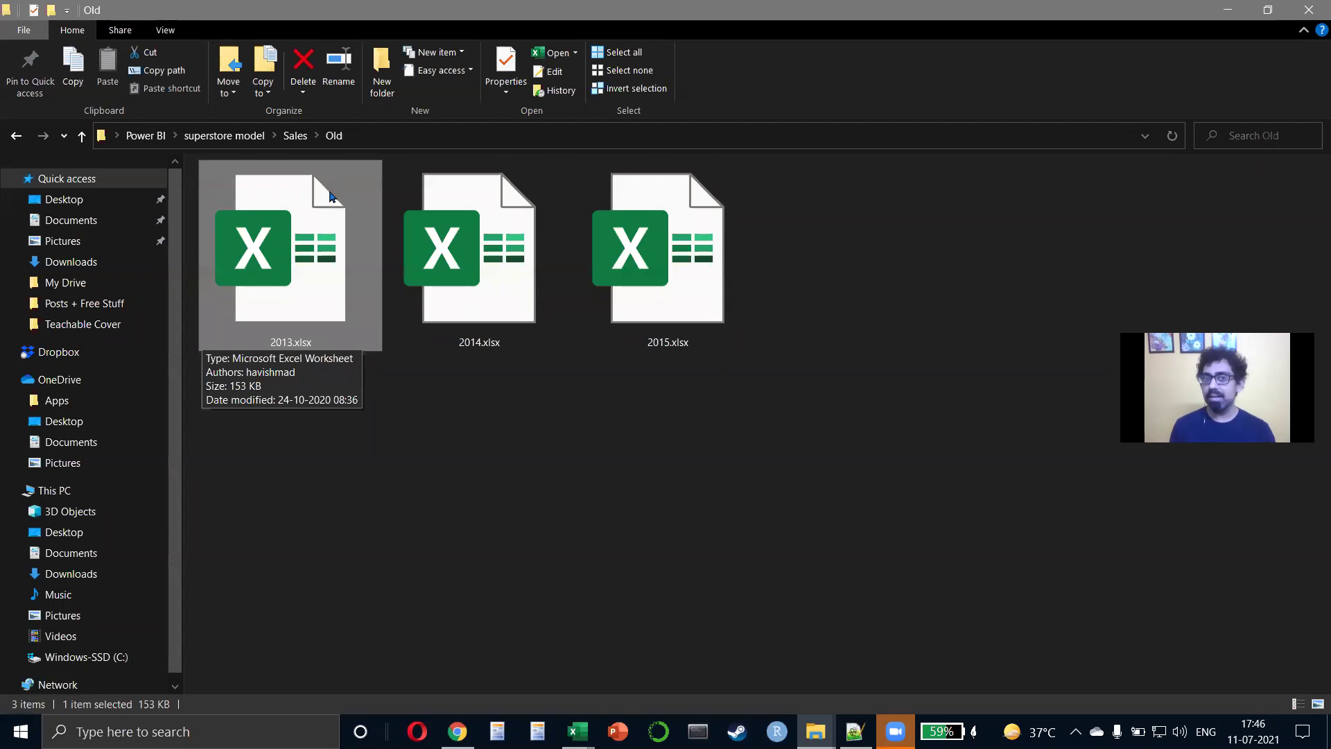
pyautogui.click(435, 213)
pyautogui.click(644, 234)
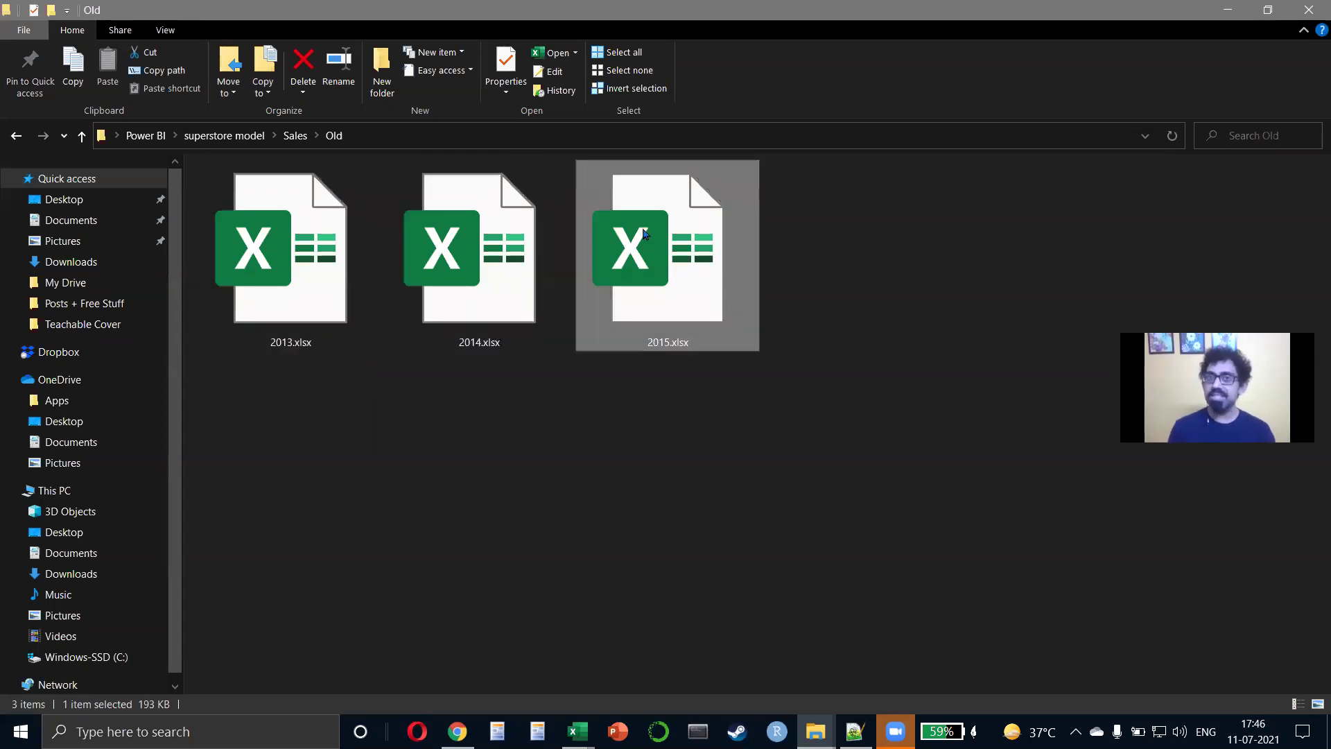
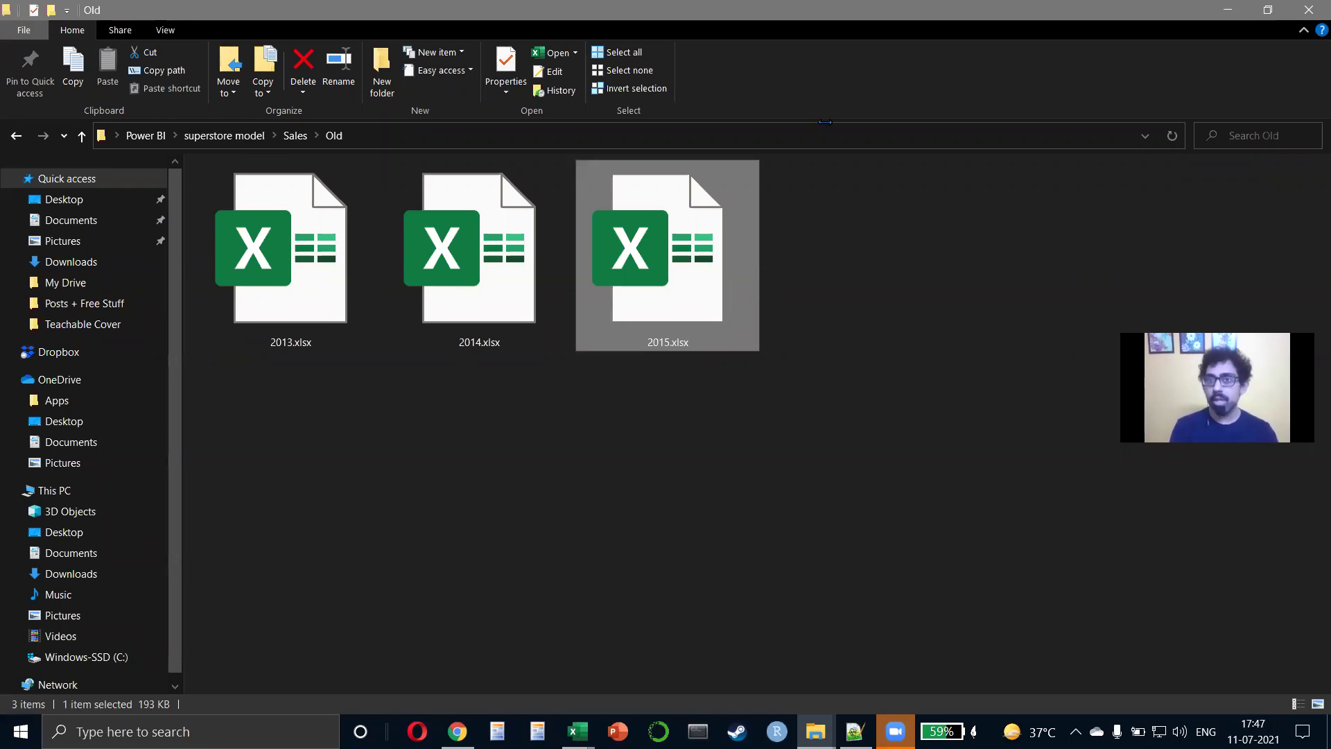
# Search Google Images for 'append vs merge' in a new Chrome window.
pyautogui.hotkey('alt', 'Tab')
pyautogui.hotkey('alt', 'Tab')
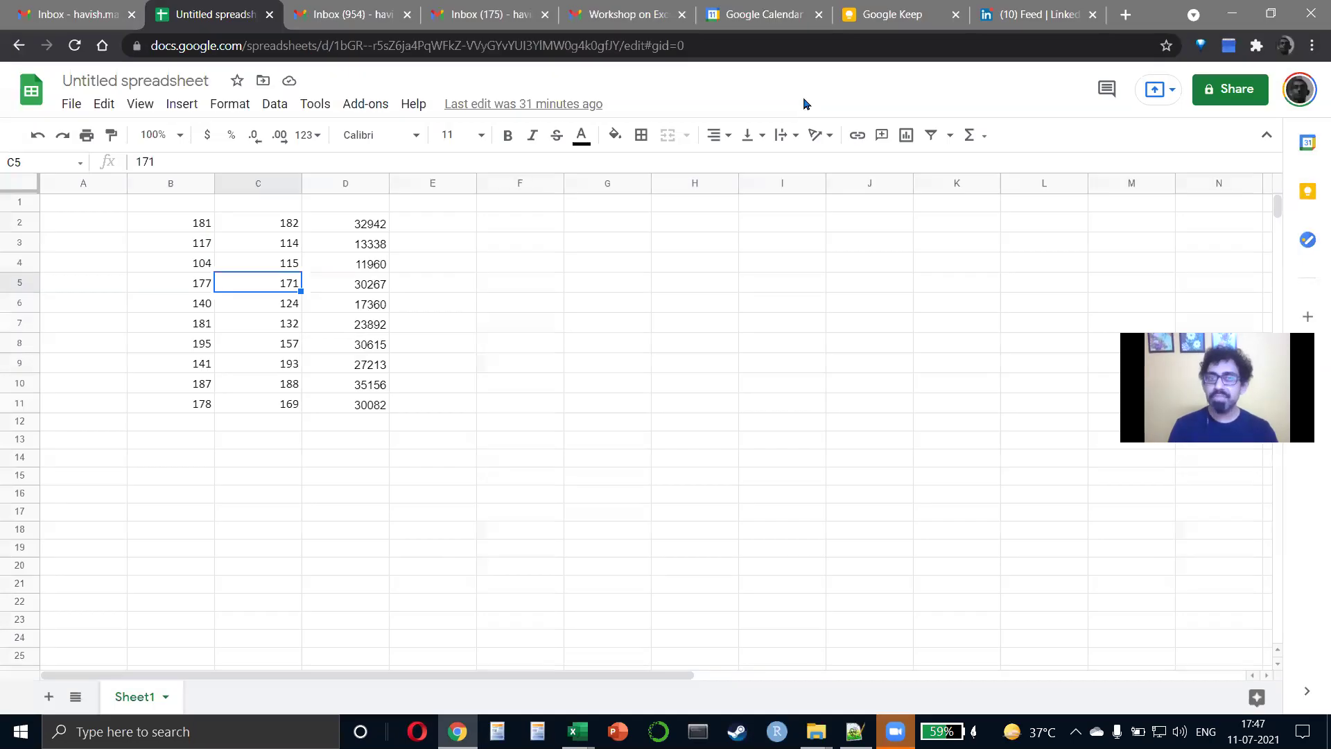
pyautogui.hotkey('alt', 'd')
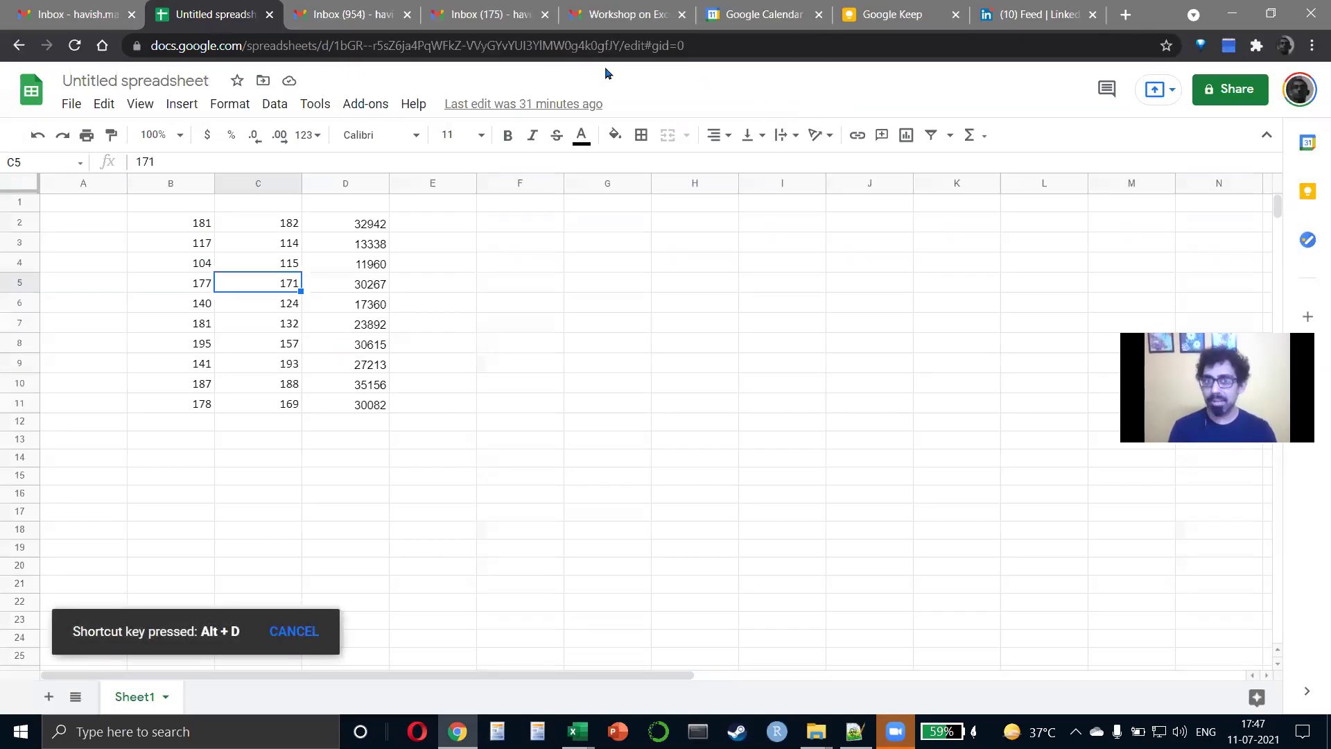
pyautogui.click(616, 50)
pyautogui.hotkey('ctrl', 'n')
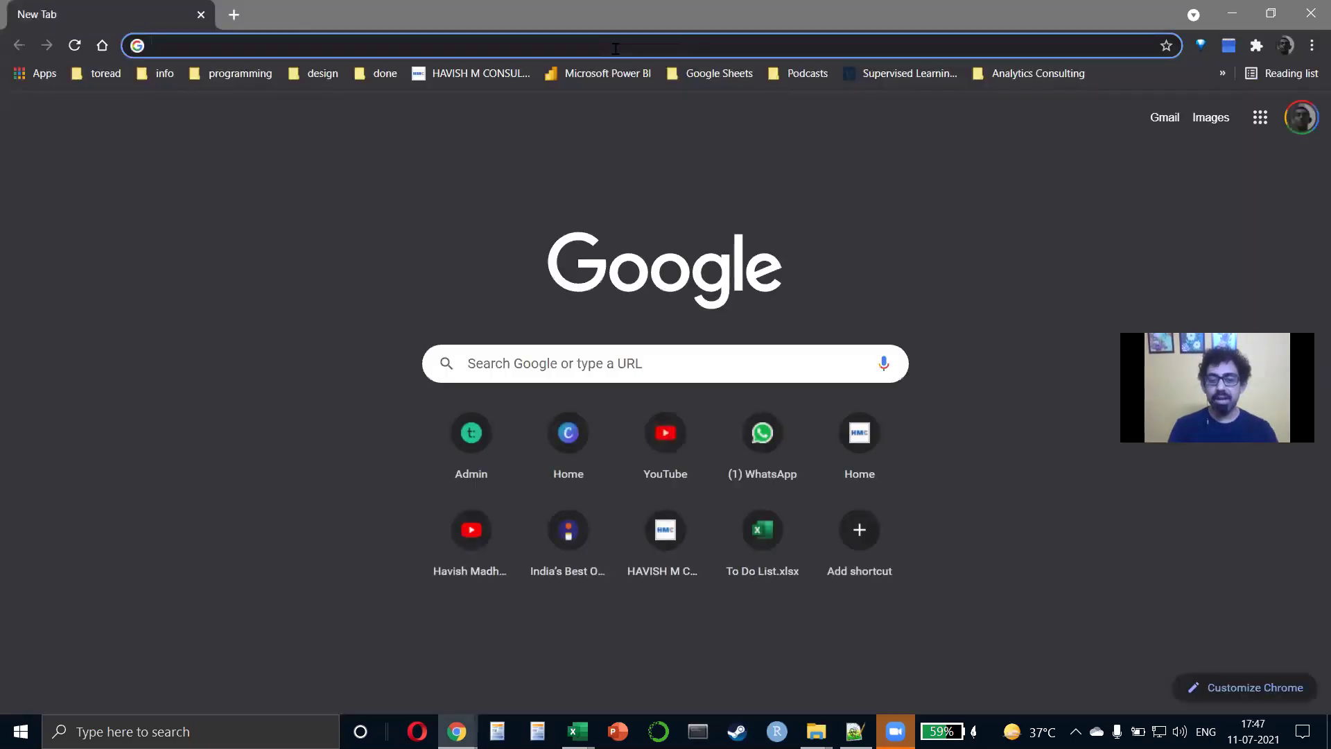
pyautogui.write('append vs merge')
pyautogui.press('Return')
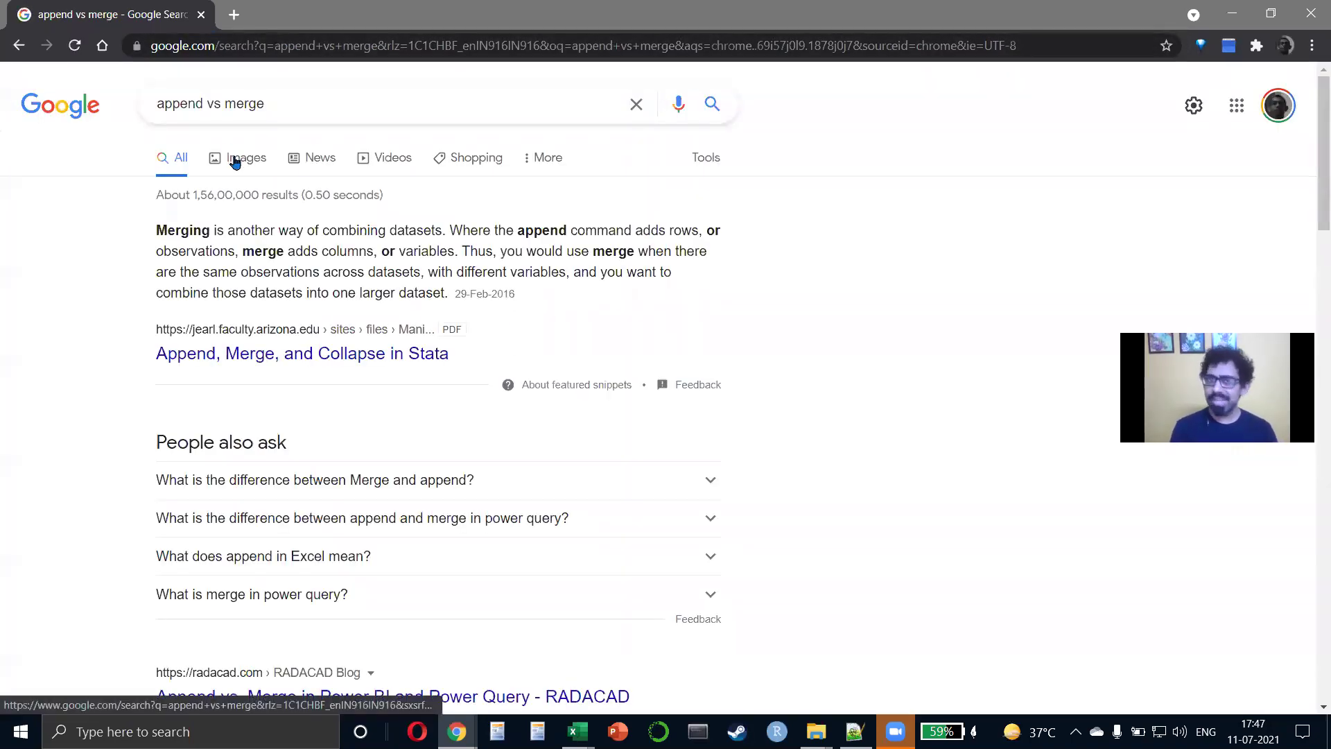
pyautogui.click(235, 162)
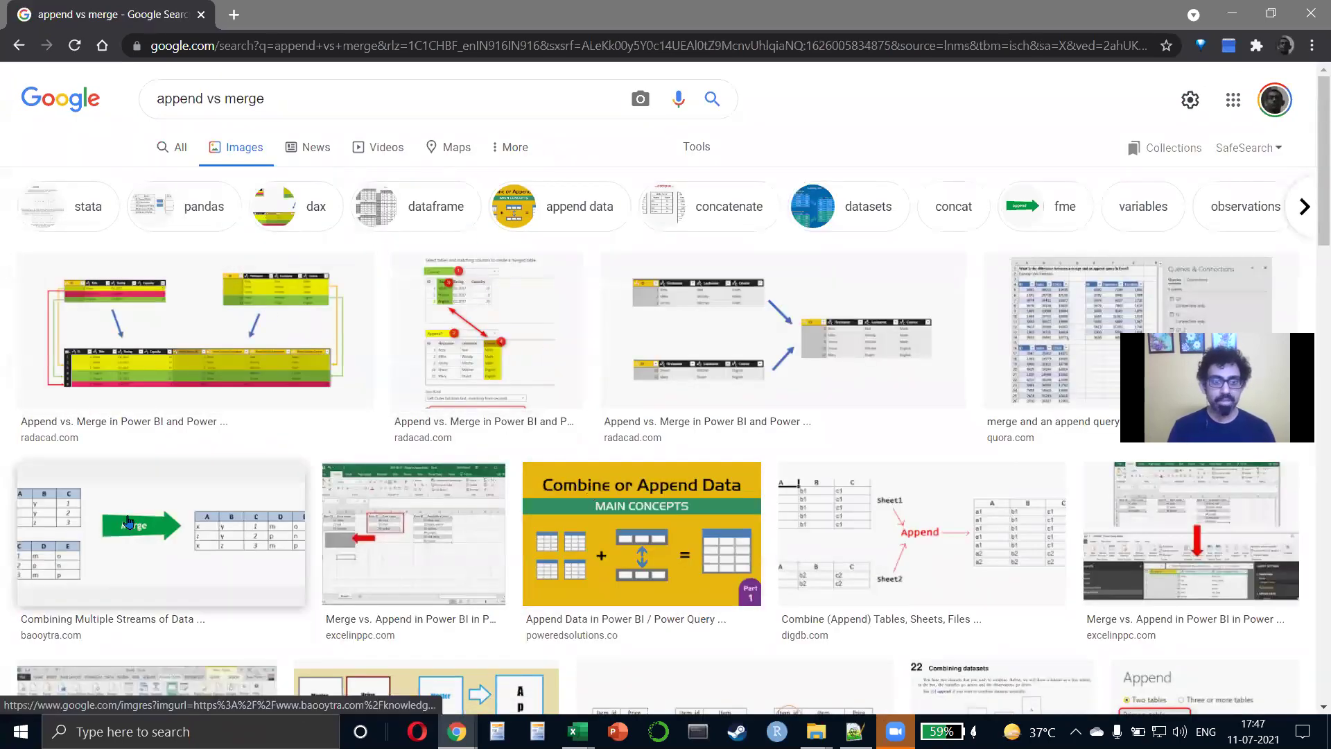
# Preview the baooytra Merge diagram and the Quora merge-and-append image.
pyautogui.click(159, 527)
pyautogui.hotkey('ctrl', '+')
pyautogui.hotkey('ctrl', '+')
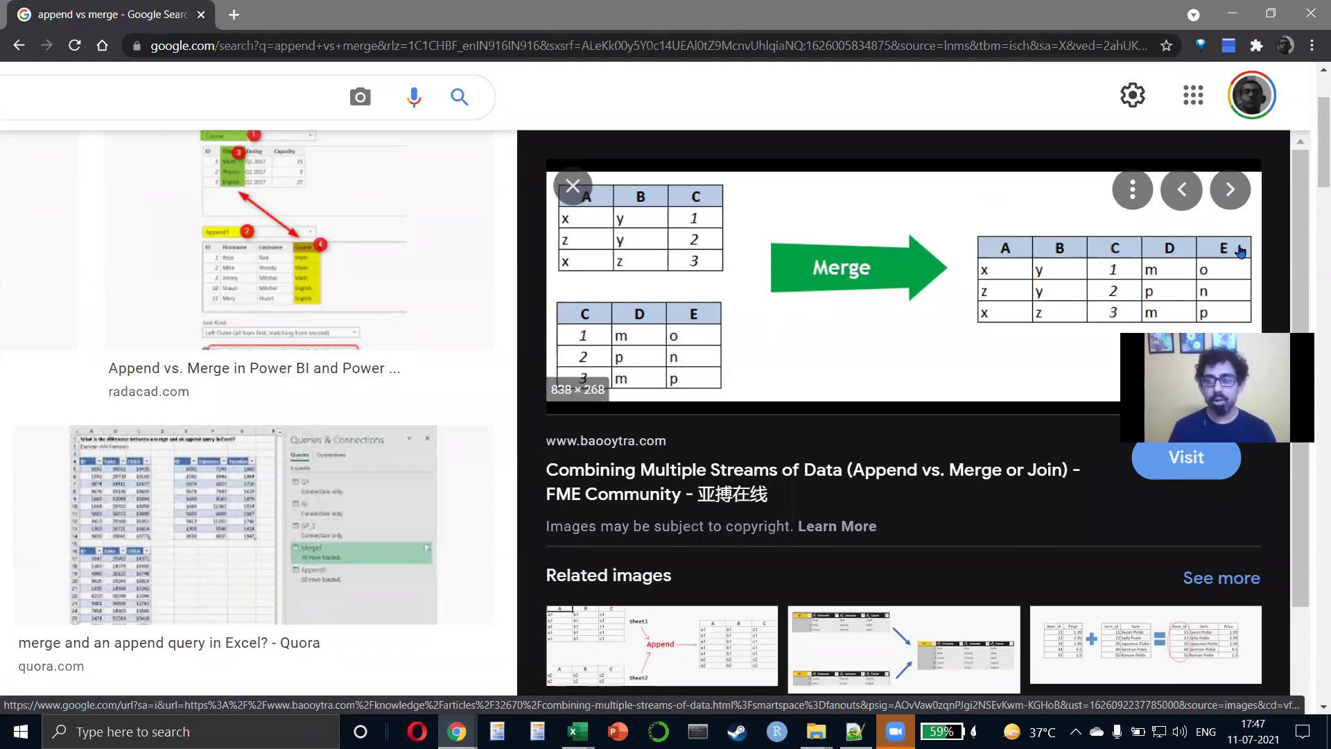
pyautogui.hotkey('ctrl', '-')
pyautogui.hotkey('ctrl', '-')
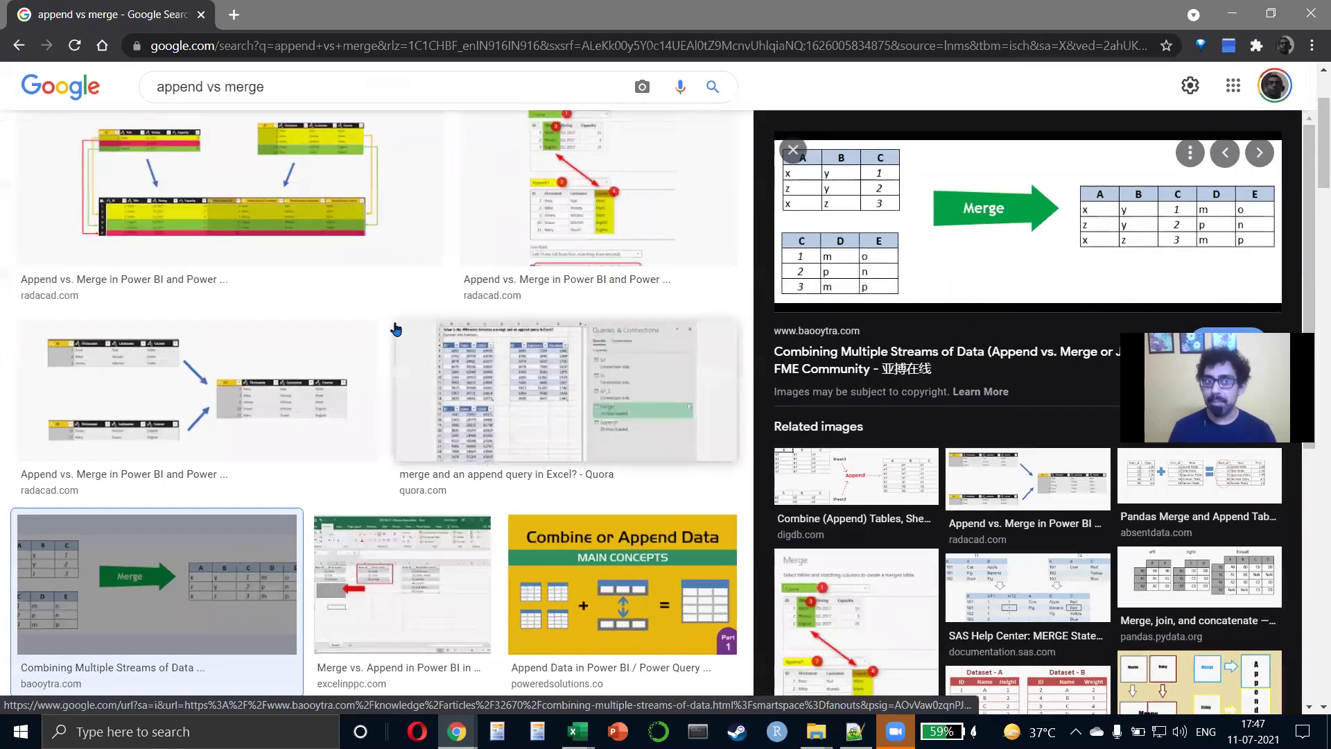
pyautogui.scroll(5, 388, 332)
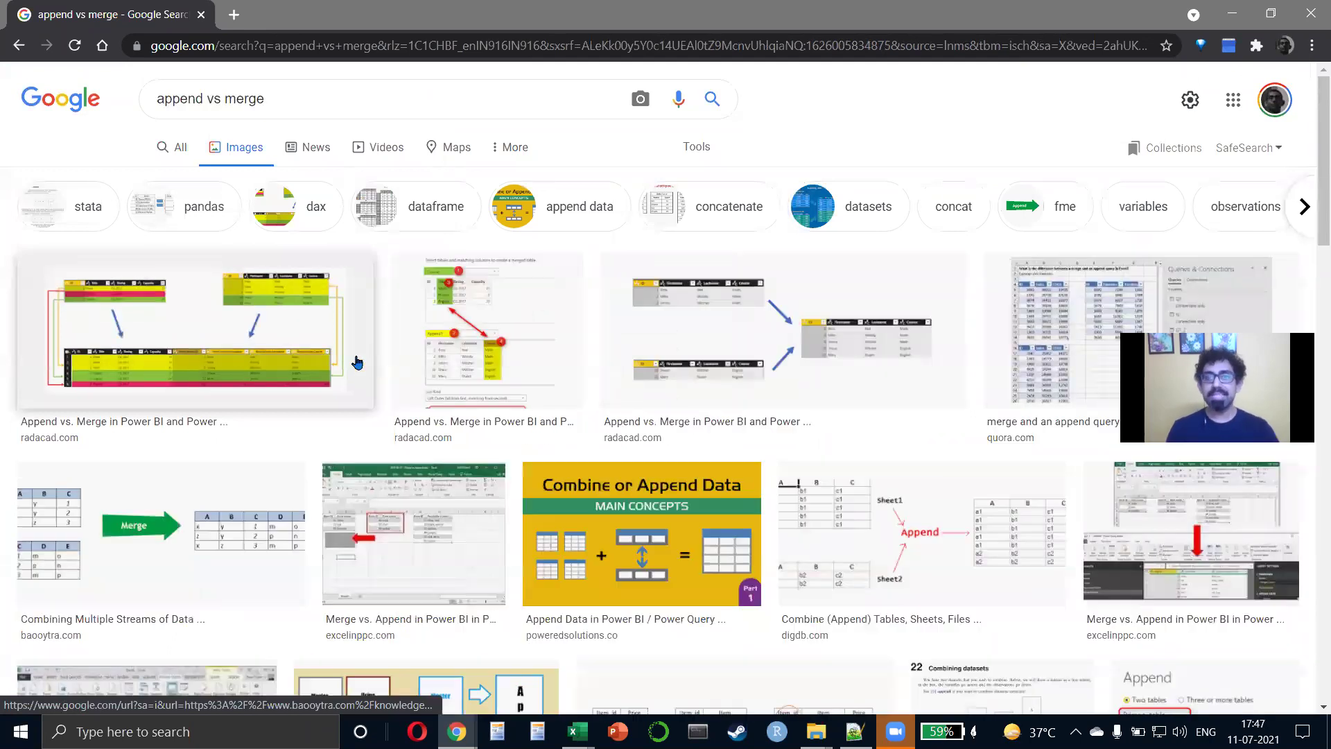
pyautogui.press('Escape')
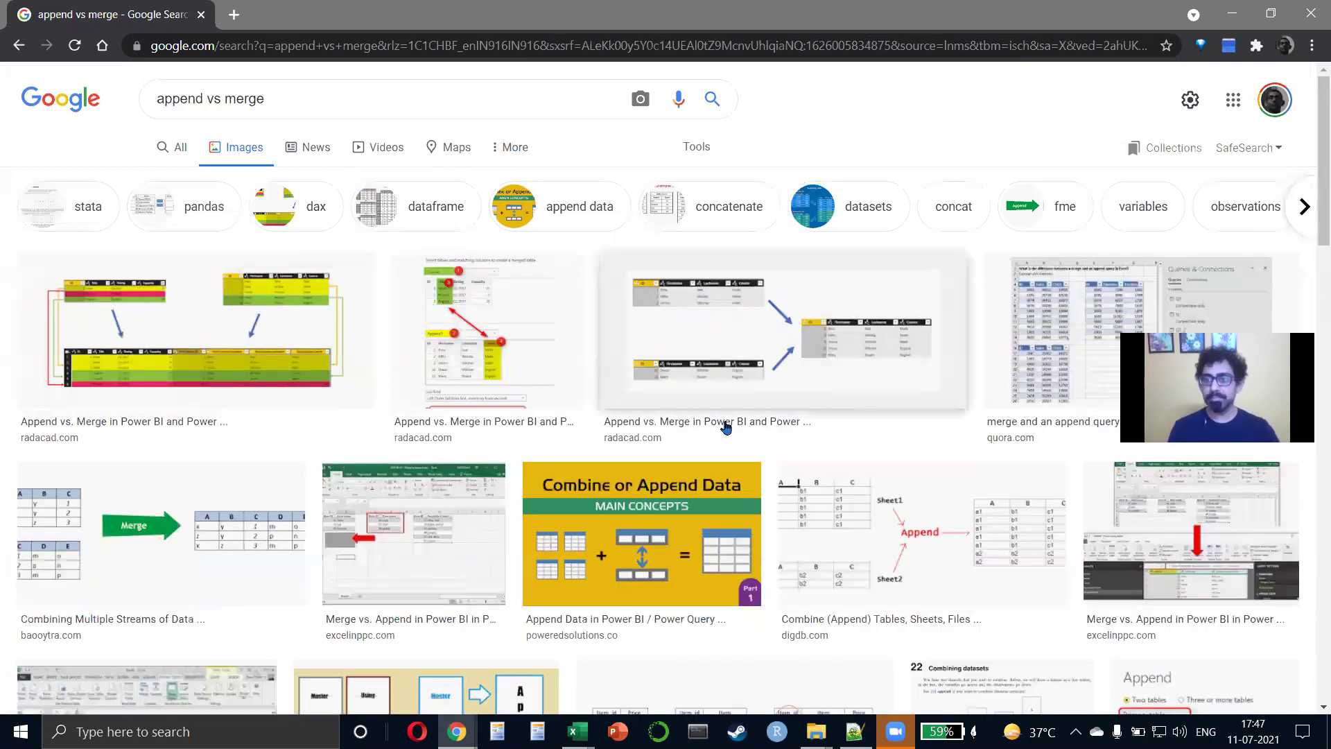
pyautogui.click(1027, 377)
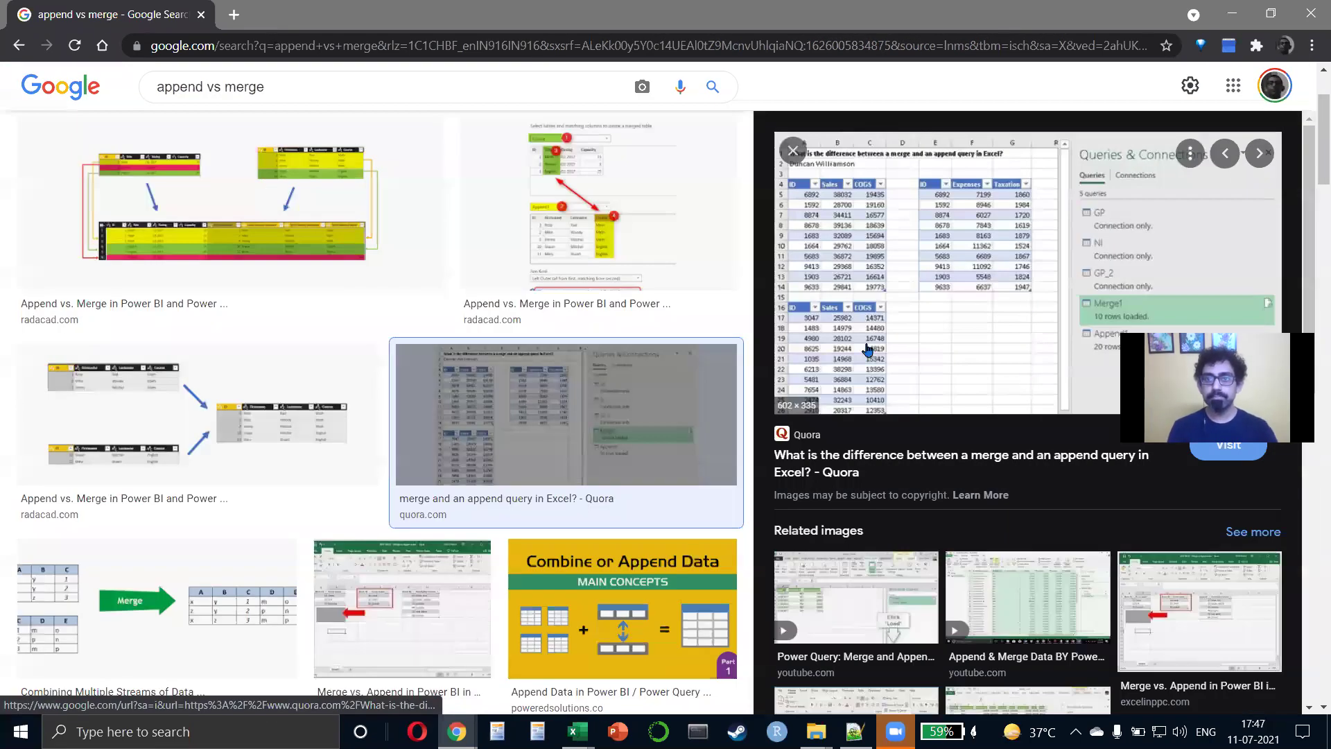
pyautogui.press('Escape')
pyautogui.scroll(3, 305, 208)
pyautogui.click(299, 99)
# Change the image search to 'append excel'.
pyautogui.hotkey('ctrl', 'shift', 'Left')
pyautogui.hotkey('ctrl', 'shift', 'Left')
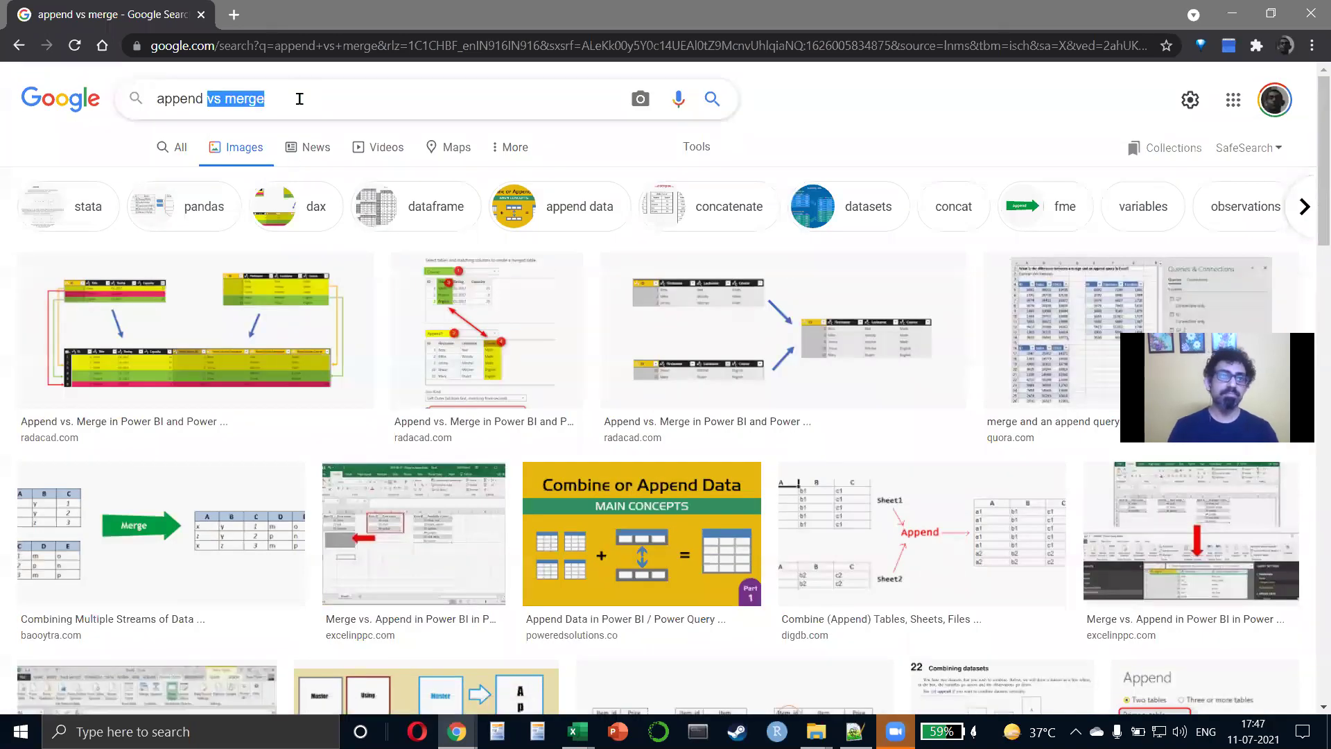
pyautogui.press('BackSpace')
pyautogui.press('Return')
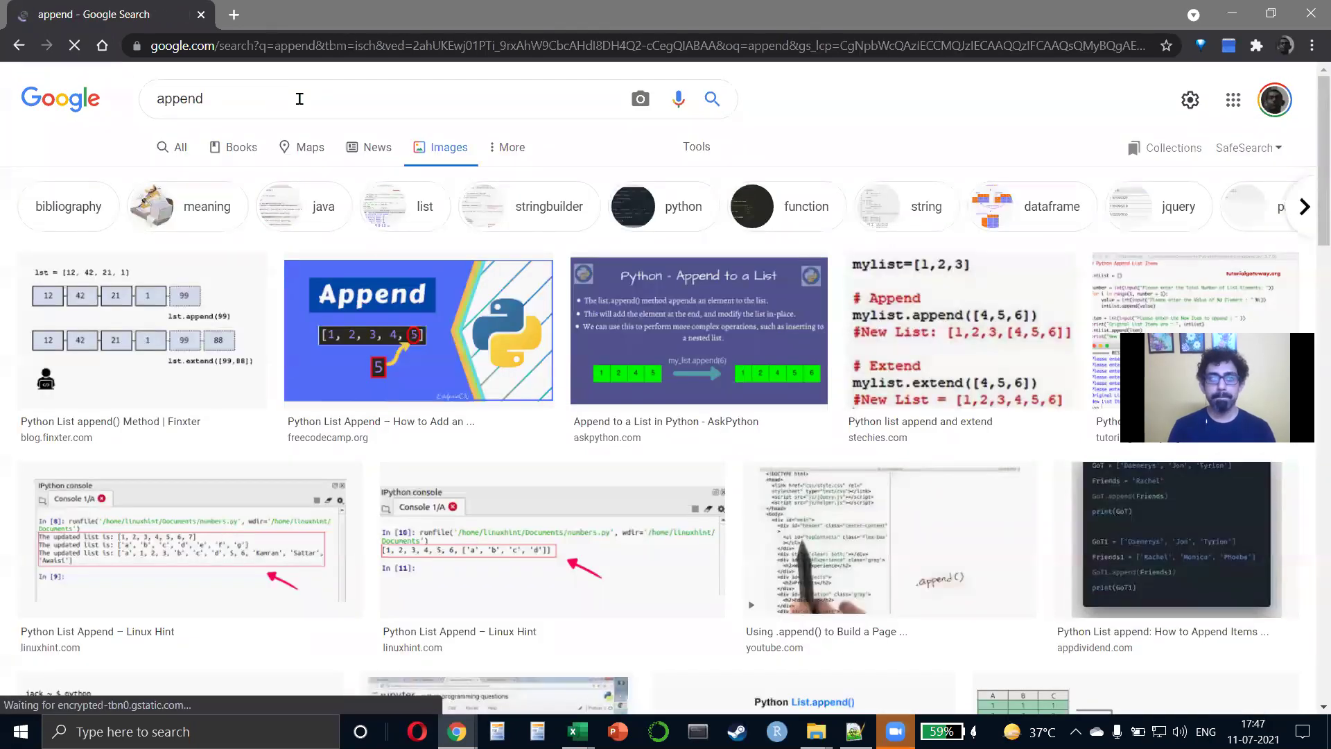
pyautogui.write('excel')
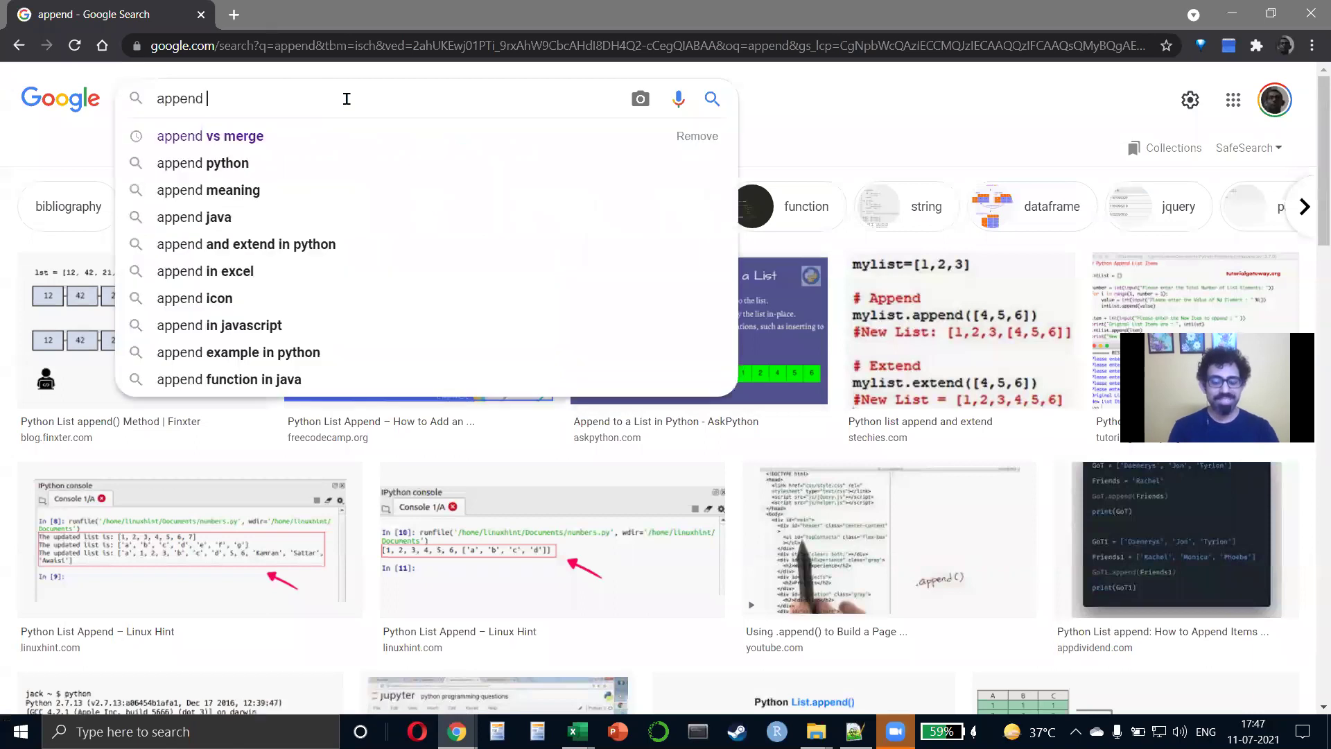
pyautogui.press('Return')
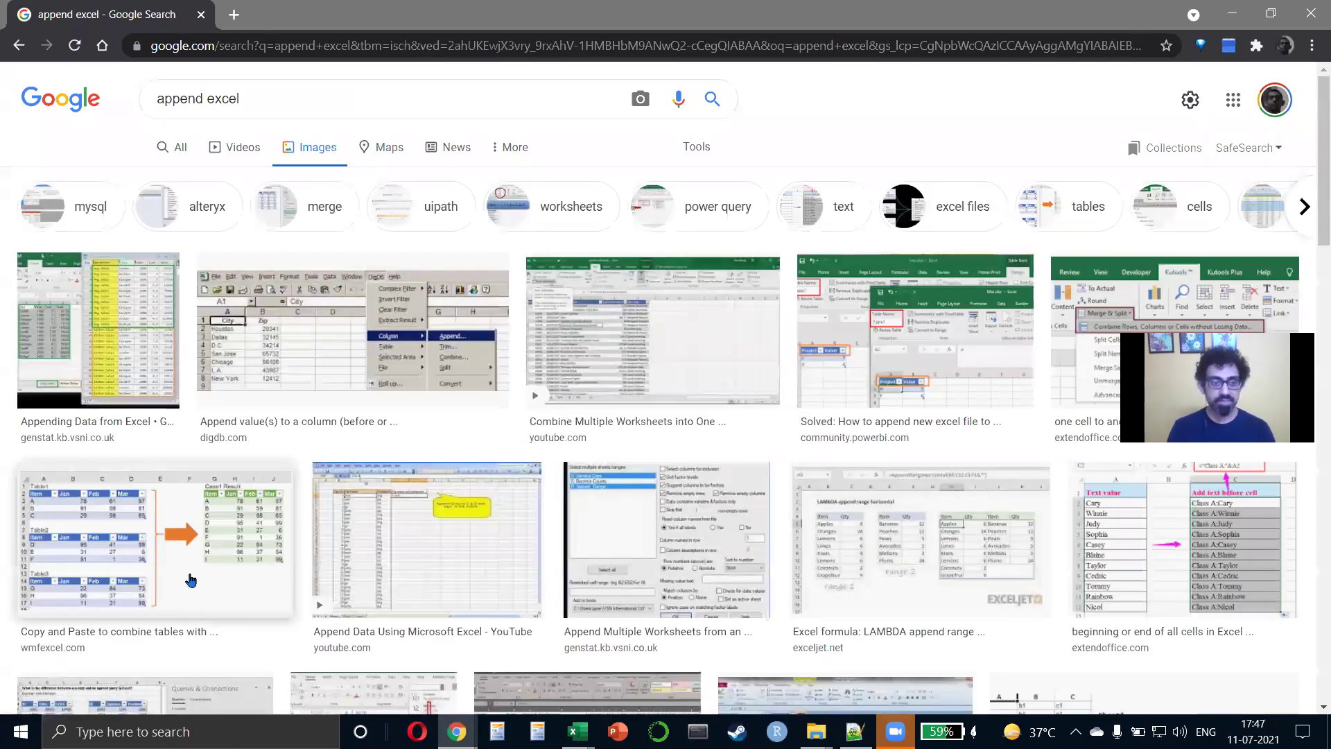
# Enlarge the wmfexcel combine-tables image preview, then close the image-search window.
pyautogui.click(193, 603)
pyautogui.hotkey('ctrl', '+')
pyautogui.hotkey('ctrl', '+')
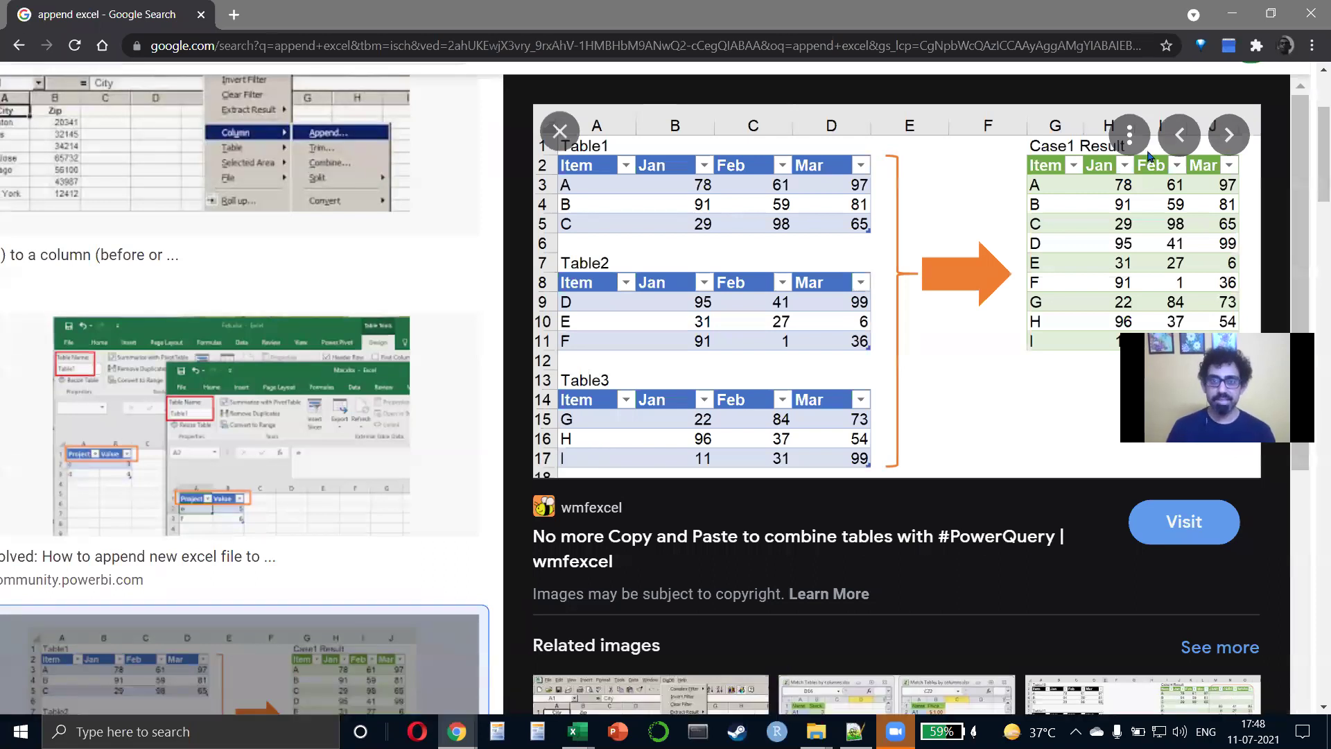
pyautogui.click(1311, 13)
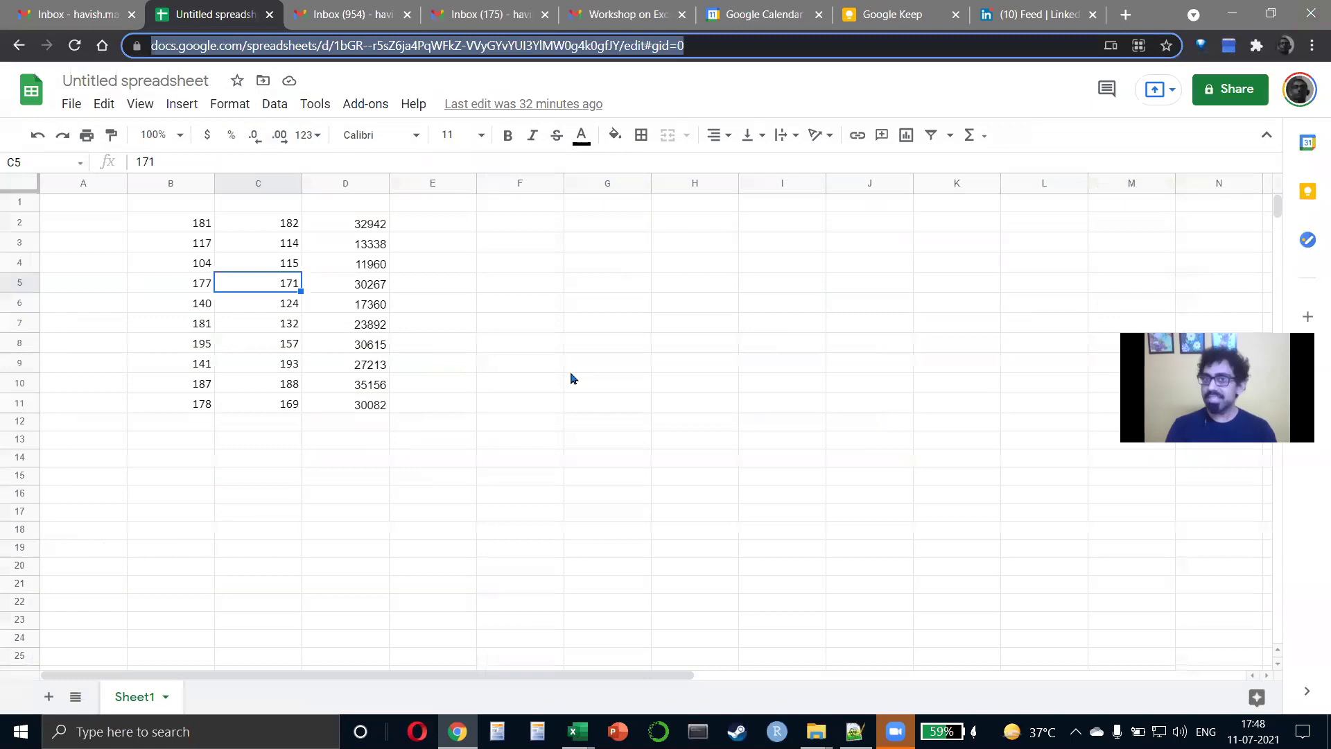
# Close Dynamic_Arrays.xlsx without saving its changes.
pyautogui.click(571, 375)
pyautogui.hotkey('alt', 'Tab')
pyautogui.hotkey('alt', 'Tab')
pyautogui.hotkey('alt', 'Tab')
pyautogui.hotkey('alt', 'Tab')
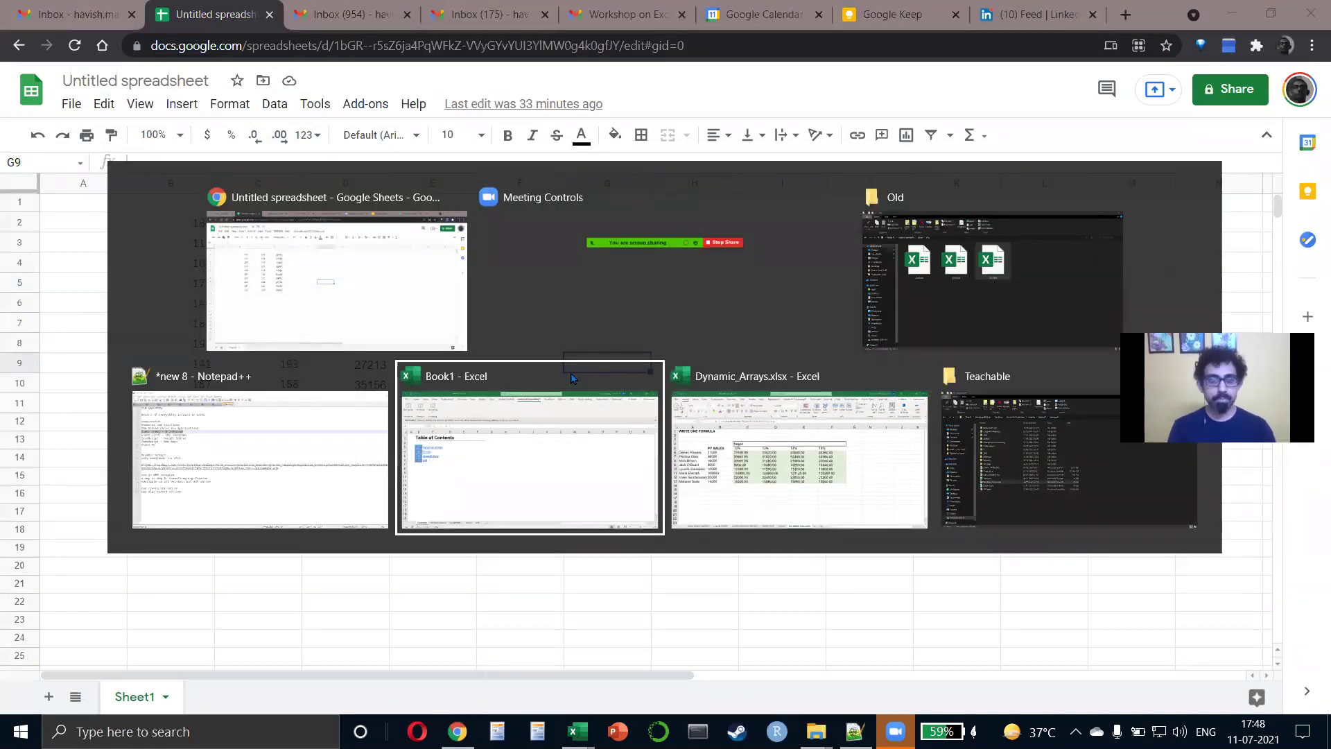
pyautogui.hotkey('alt', 'Tab')
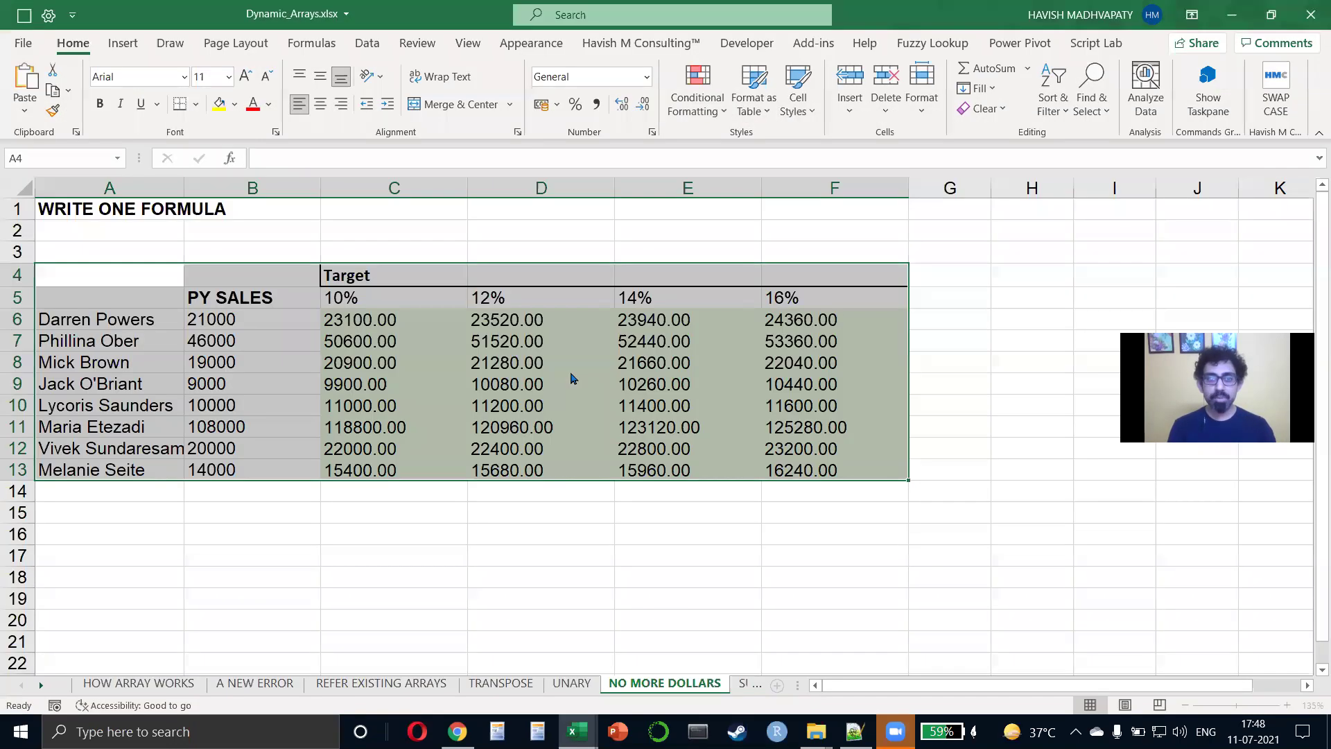
pyautogui.press('F1')
pyautogui.hotkey('ctrl', 'w')
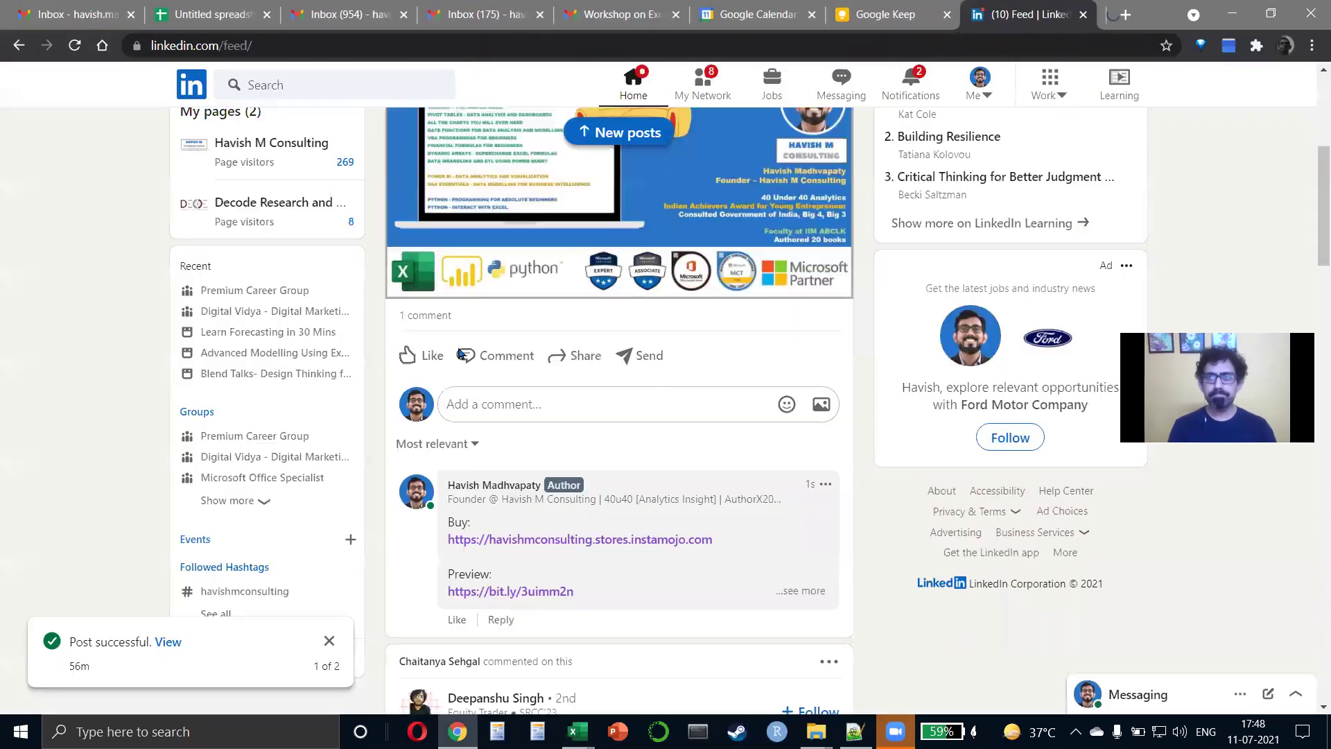
pyautogui.hotkey('alt', 'Tab')
pyautogui.hotkey('ctrl', 'w')
pyautogui.press('n')
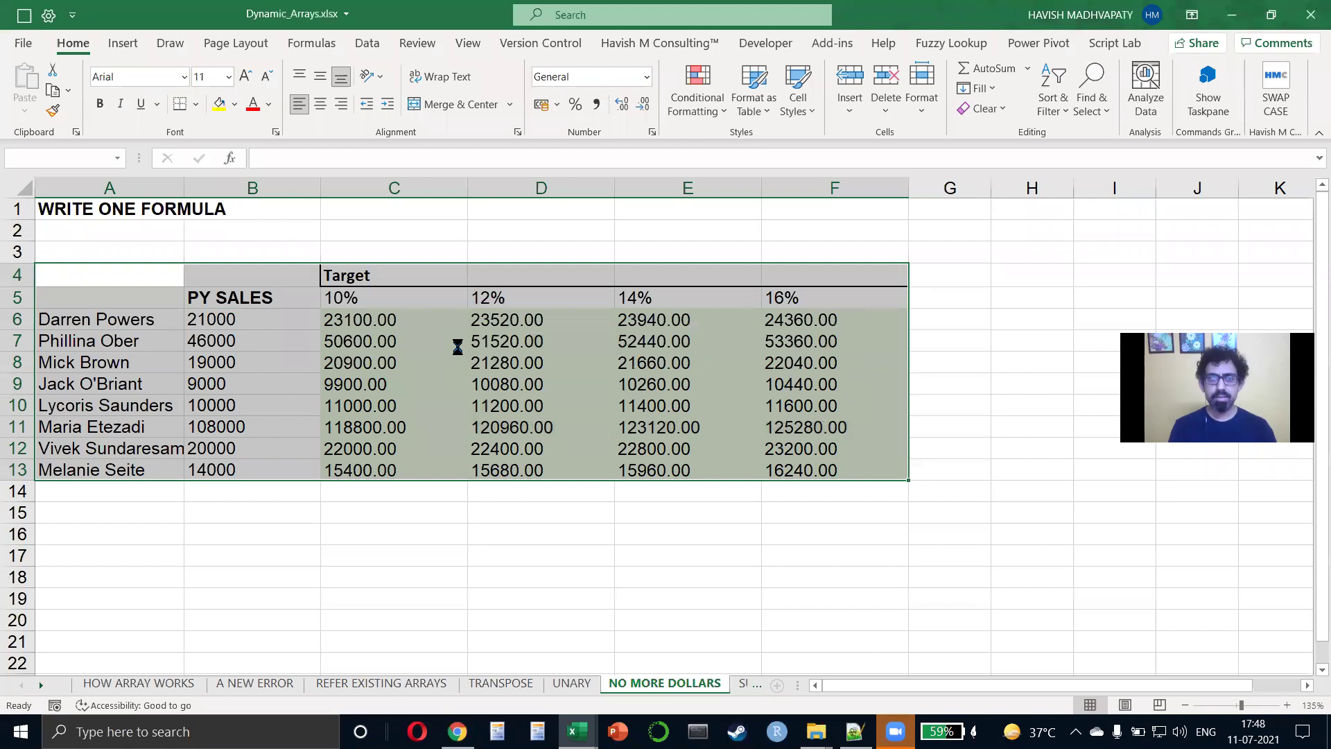
# Check the Old folder's full path in File Explorer, then return to Book1.
pyautogui.hotkey('alt', 'Tab')
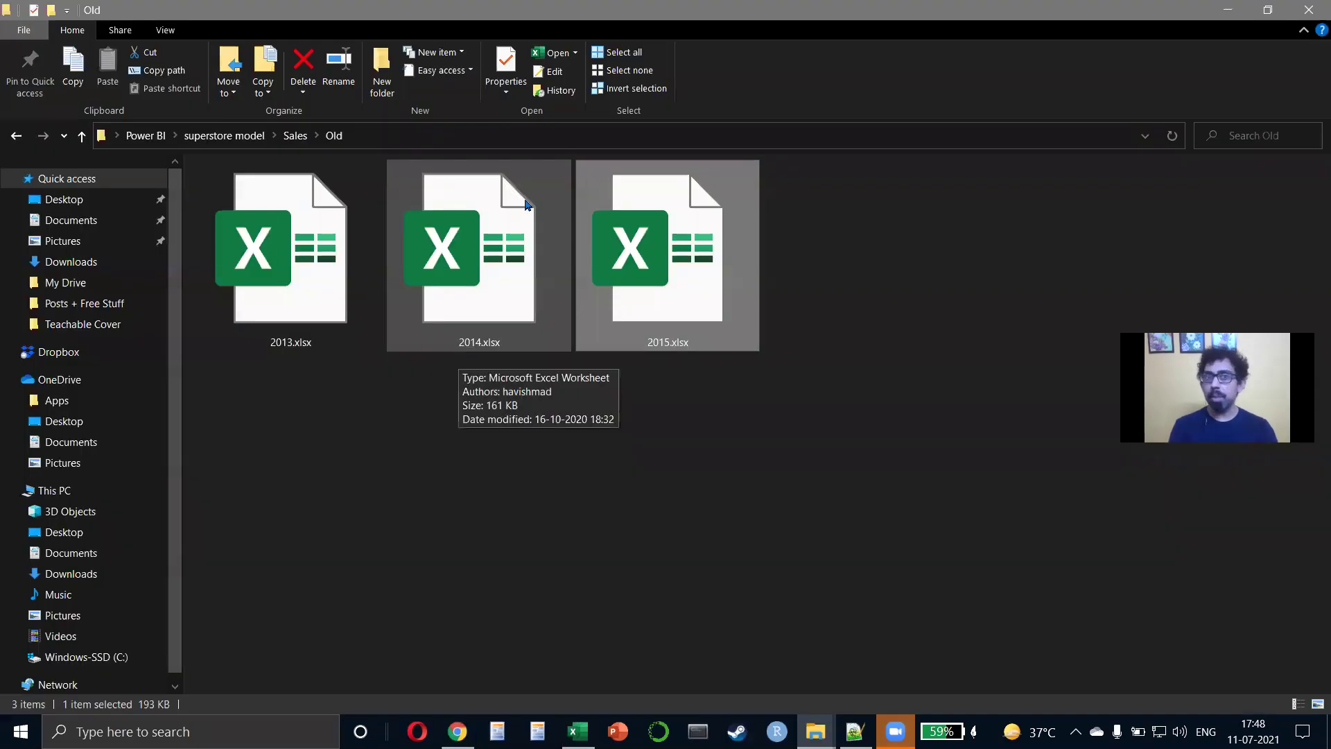
pyautogui.click(483, 137)
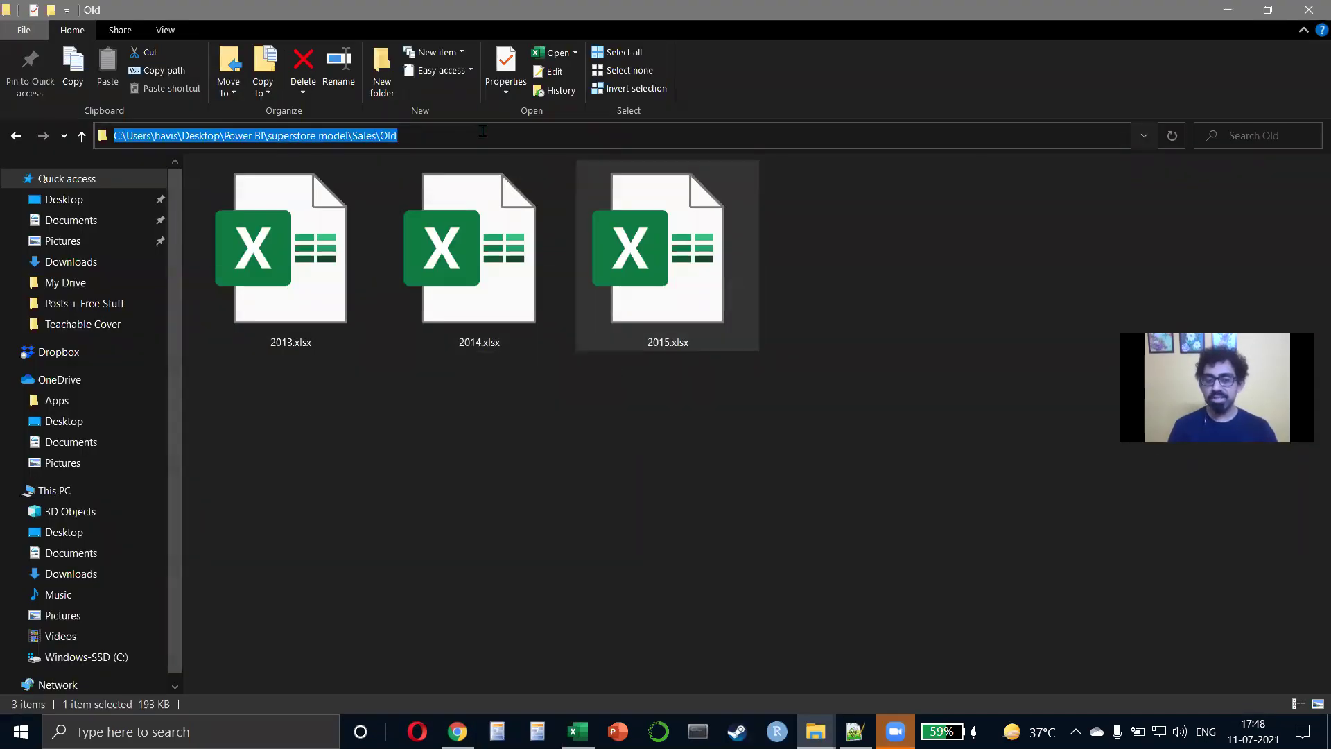
pyautogui.hotkey('alt', 'Tab')
pyautogui.hotkey('alt', 'Tab')
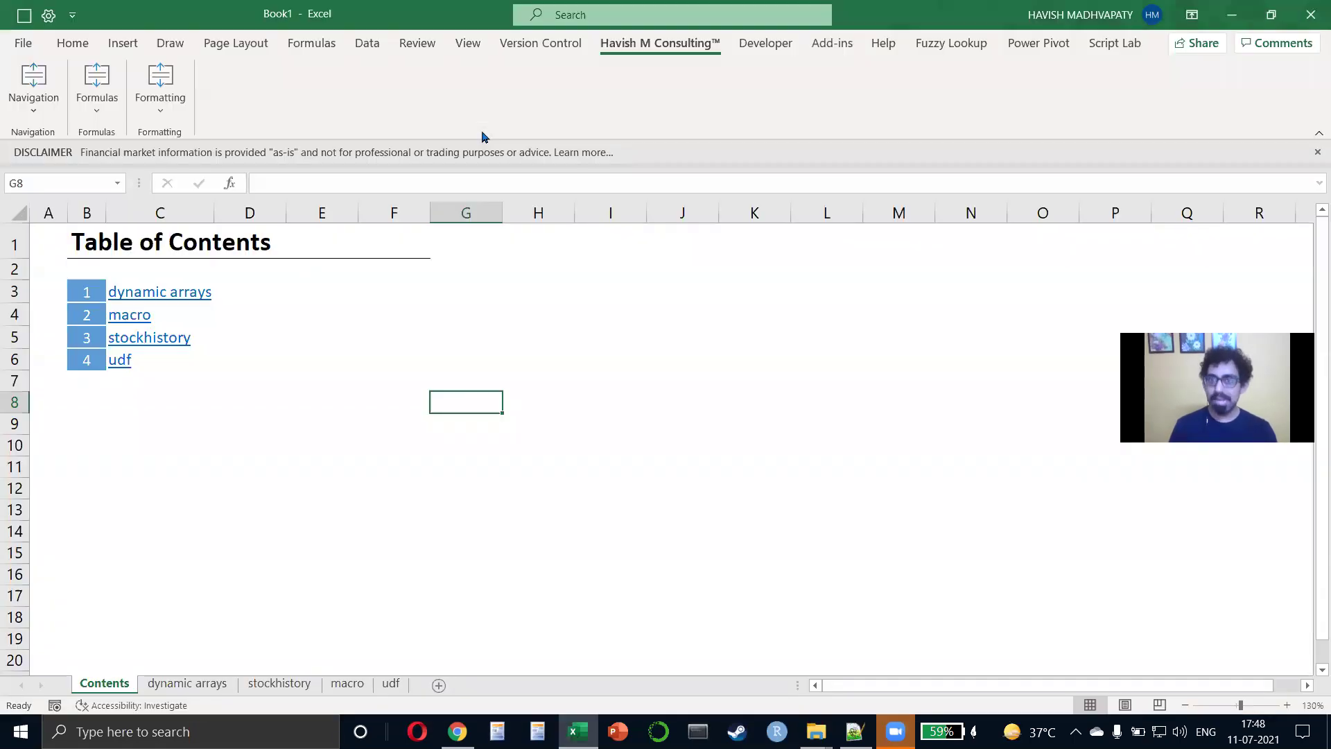
# Add blank Sheet6 to Book1 and try launching Power Query Editor from Get Data.
pyautogui.click(437, 685)
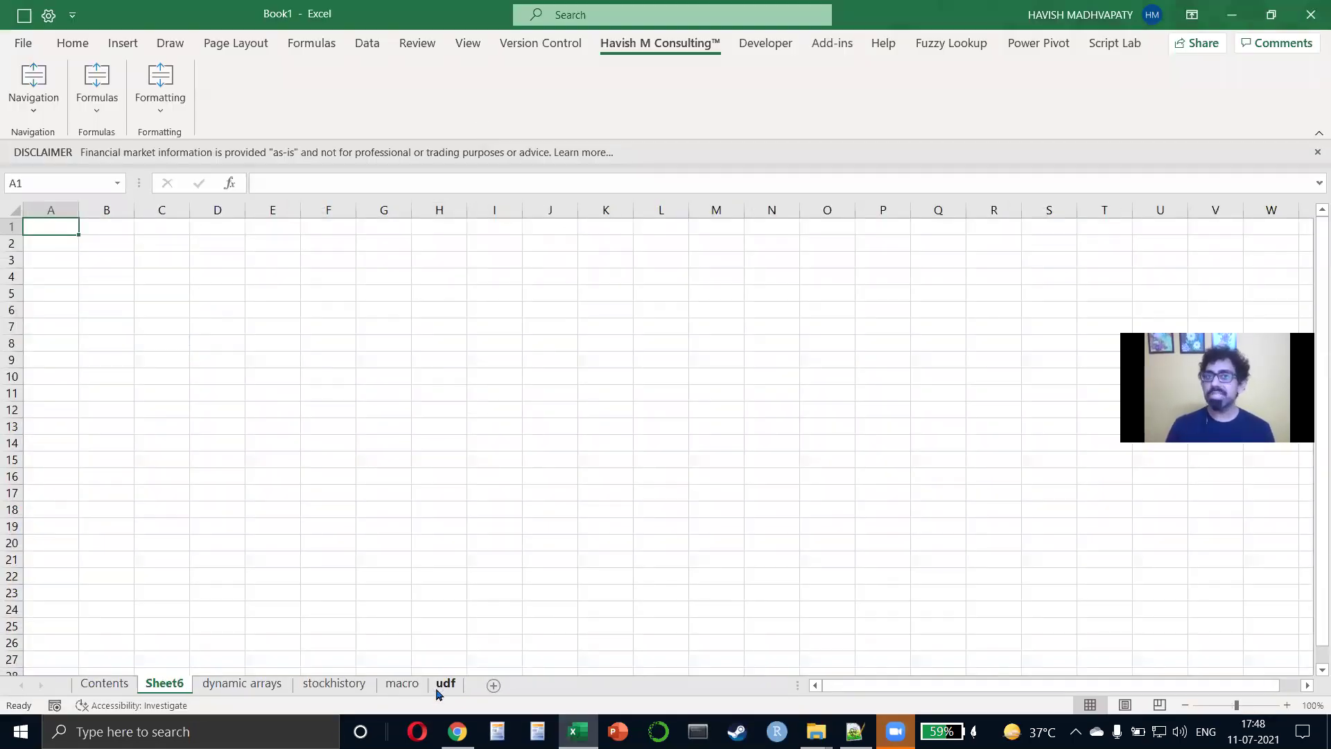
pyautogui.click(366, 50)
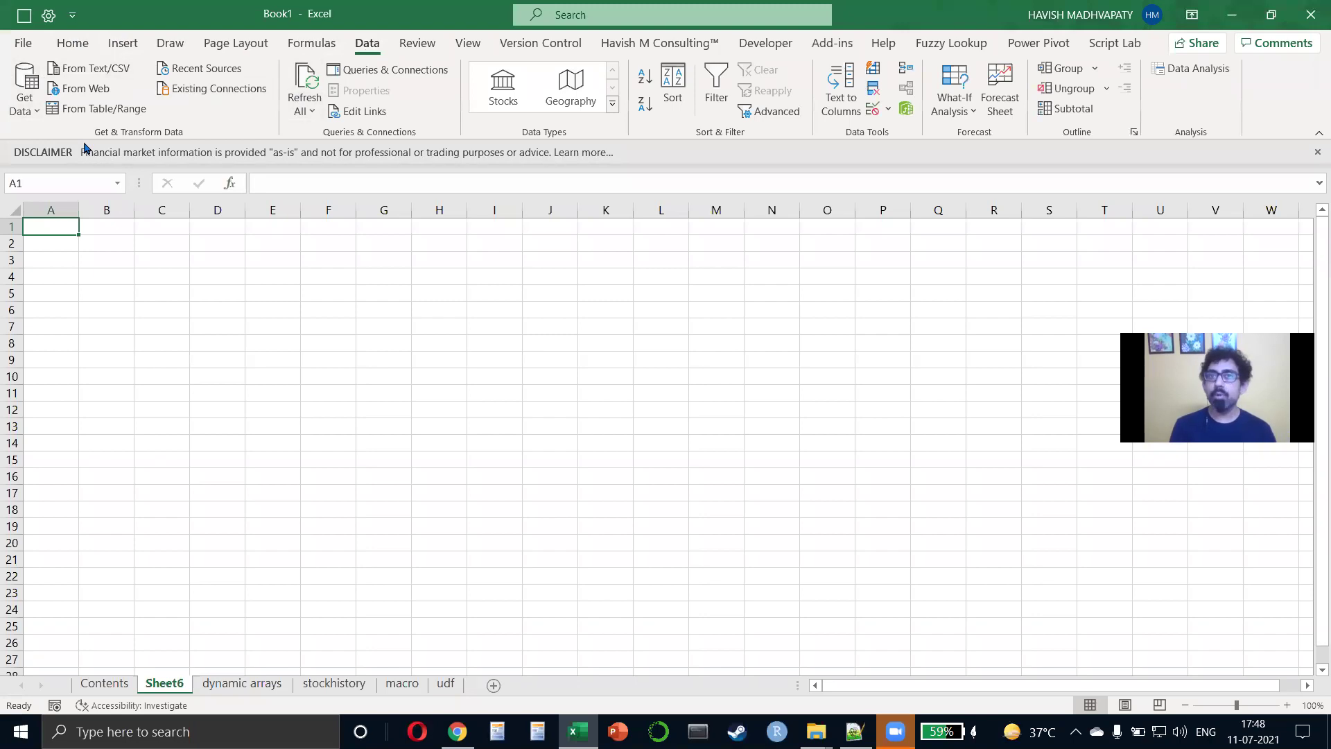
pyautogui.click(20, 104)
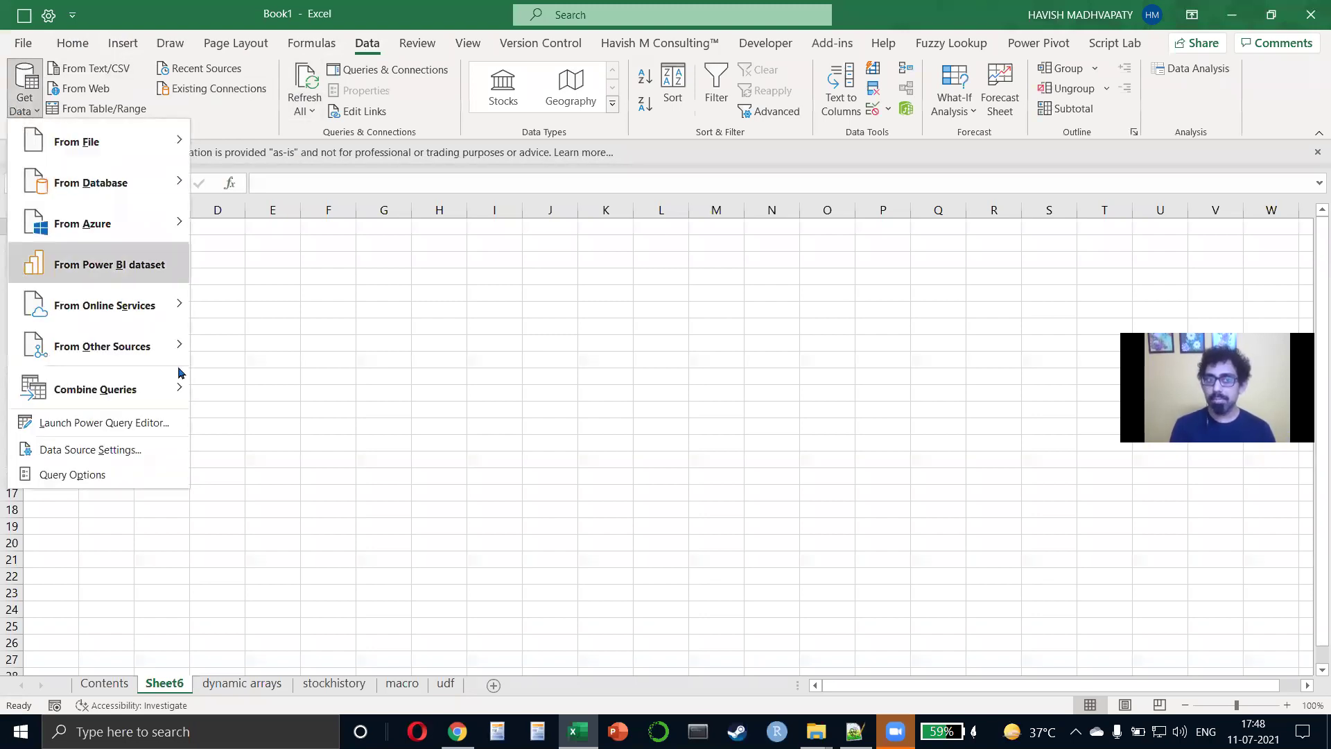
pyautogui.click(142, 426)
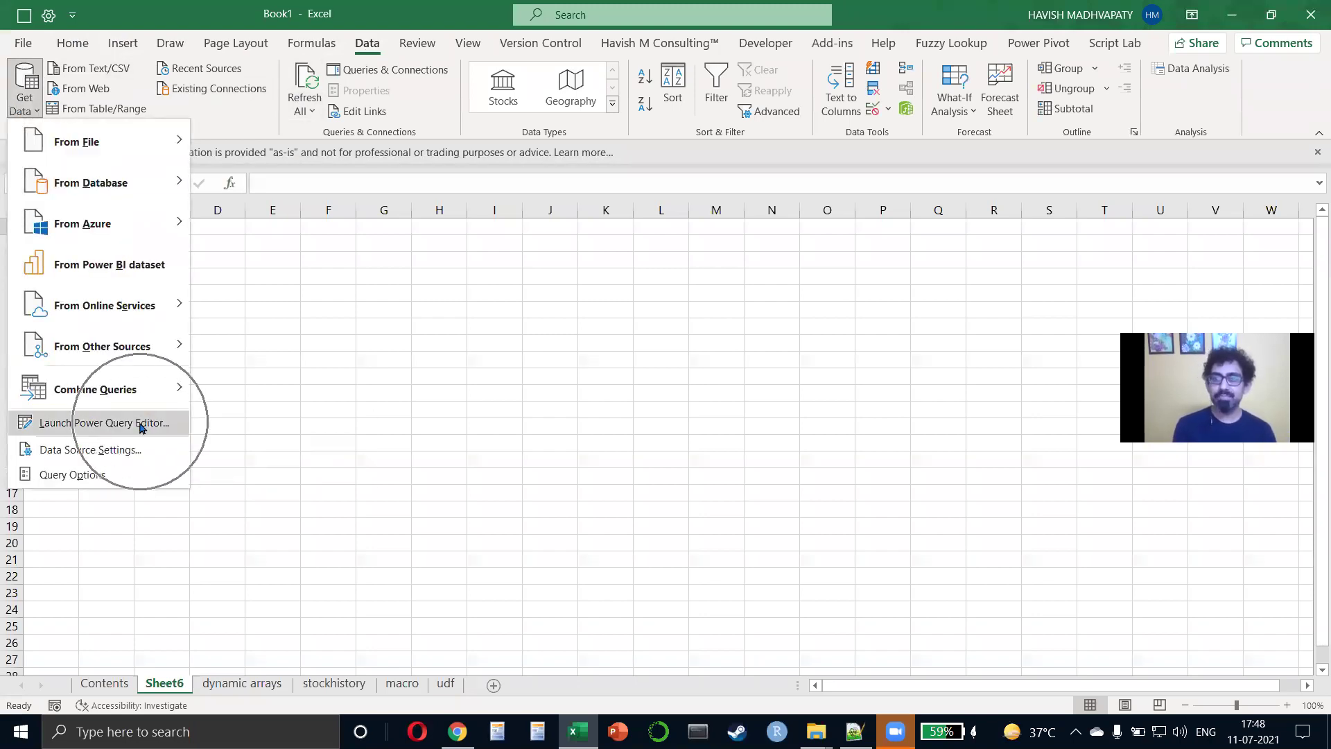
pyautogui.click(142, 426)
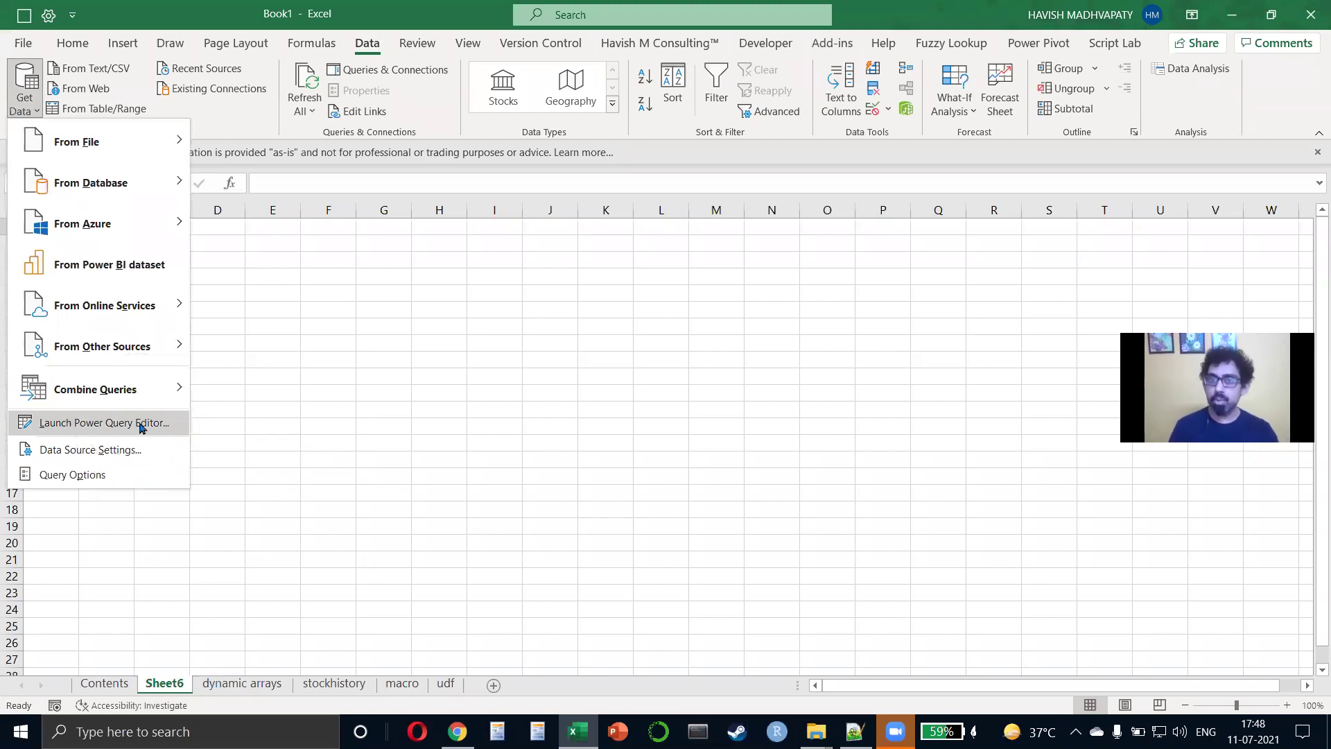
pyautogui.press('Escape')
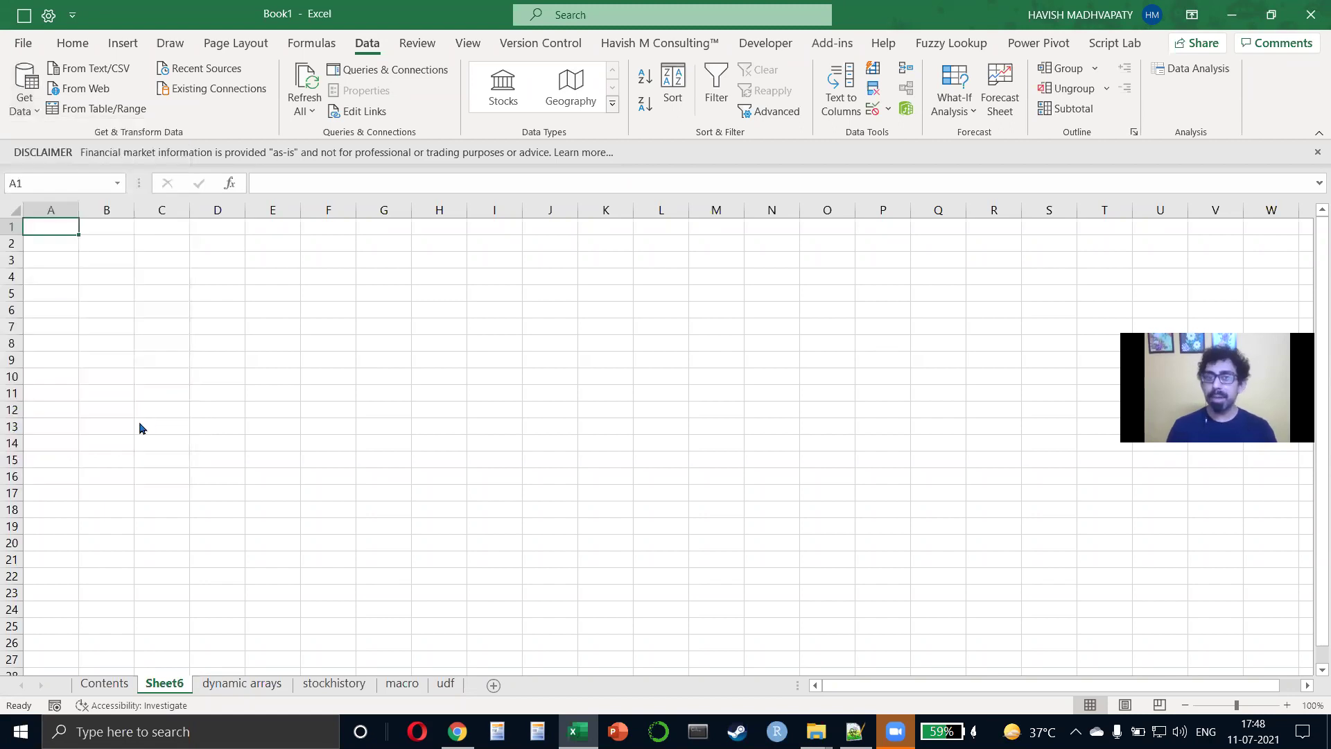
pyautogui.hotkey('alt', 'Tab')
pyautogui.hotkey('alt', 'Tab')
pyautogui.hotkey('alt', 'Tab')
pyautogui.hotkey('alt', 'Tab')
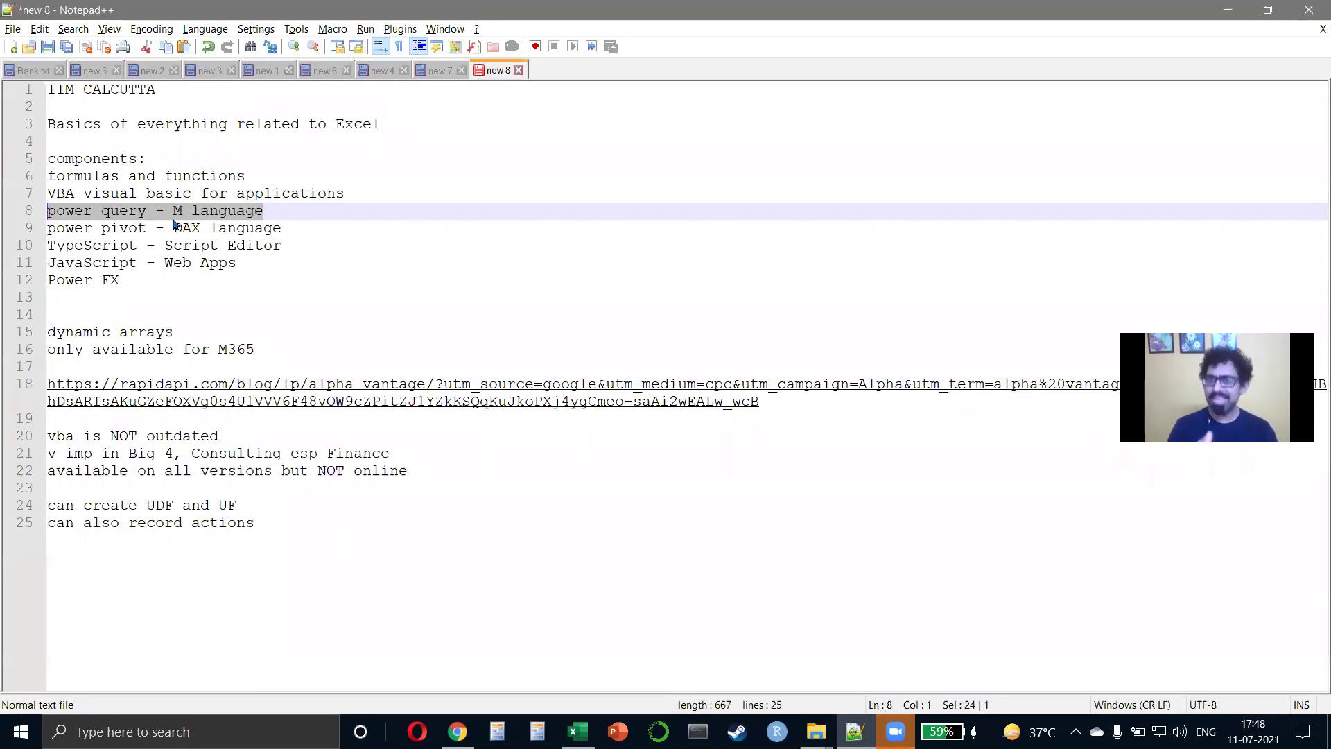
# Switch from the Notepad++ notes through Excel and the Old folder toward Chrome.
pyautogui.hotkey('alt', 'Tab')
pyautogui.hotkey('alt', 'Tab')
pyautogui.hotkey('alt', 'Tab')
pyautogui.hotkey('alt', 'Tab')
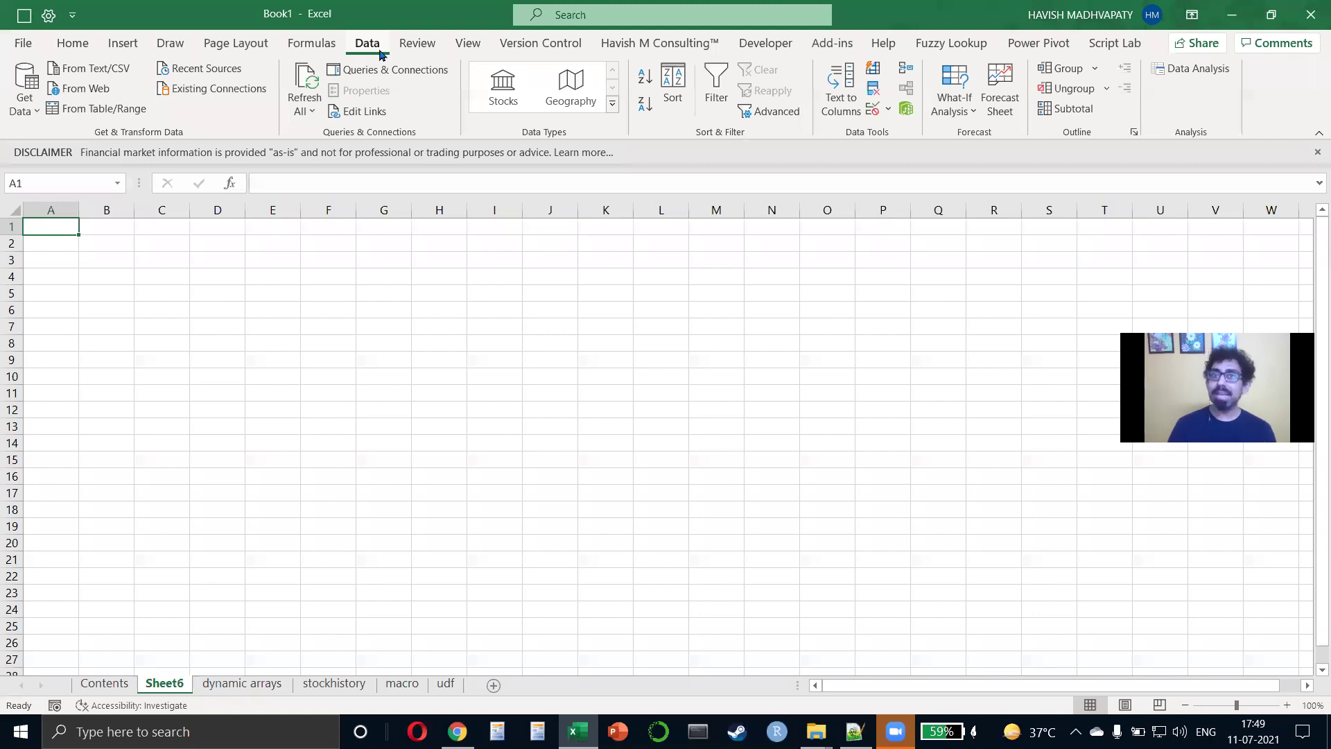
pyautogui.hotkey('alt', 'Tab')
pyautogui.hotkey('alt', 'Tab')
pyautogui.hotkey('alt', 'Tab')
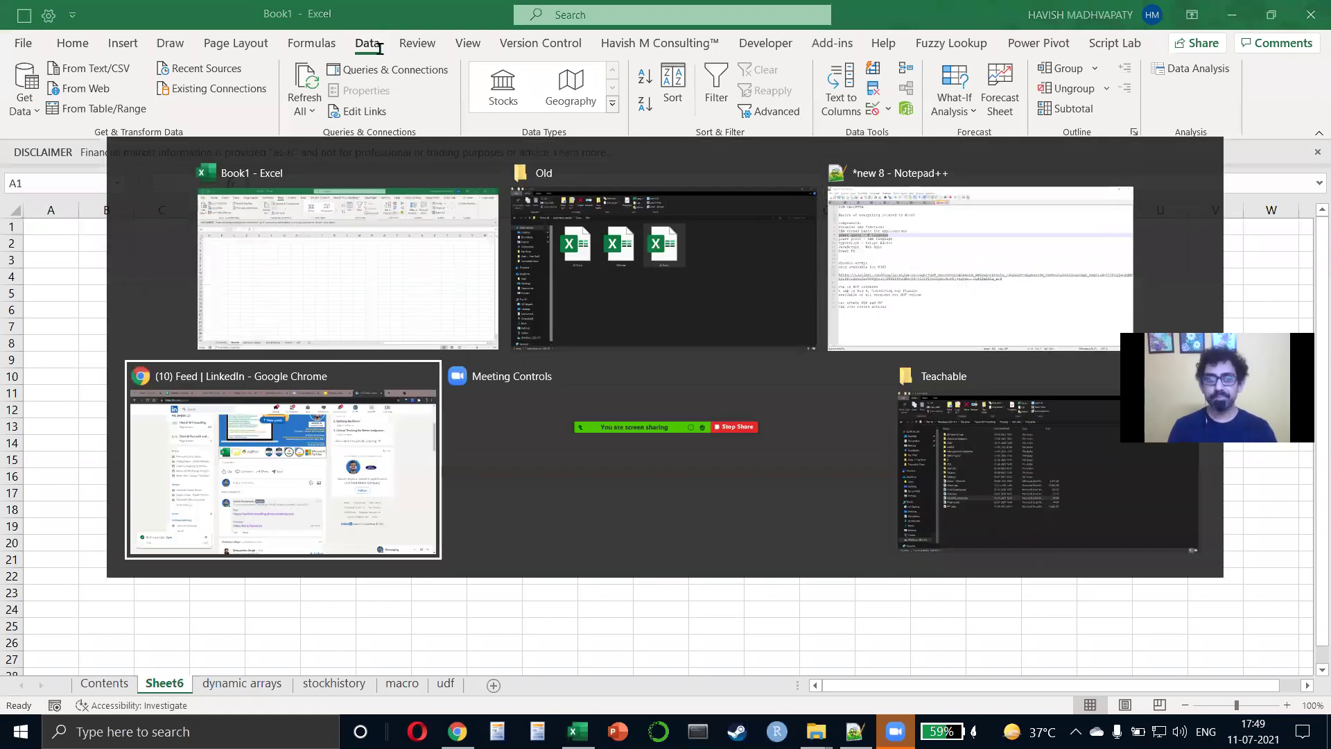
# Open powerquery.microsoft.com in a new Chrome tab.
pyautogui.hotkey('ctrl', 't')
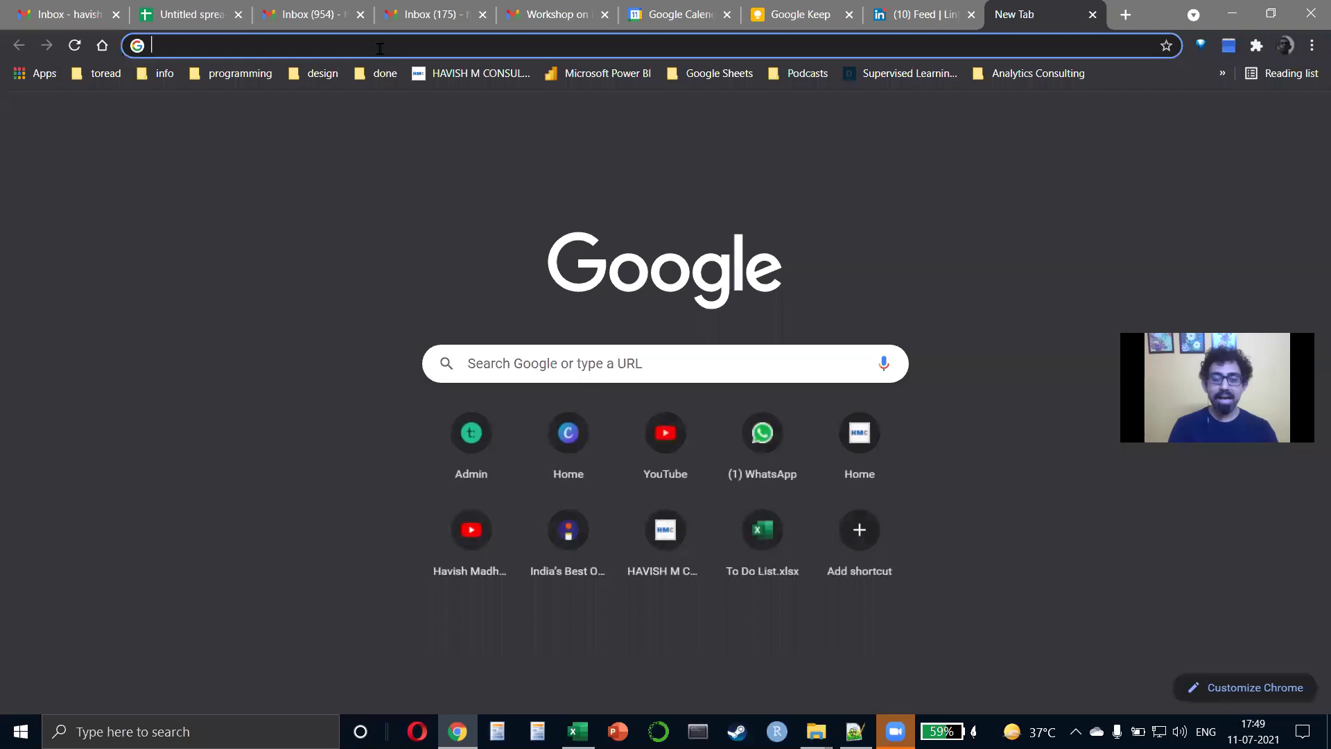
pyautogui.write('power')
pyautogui.press('Return')
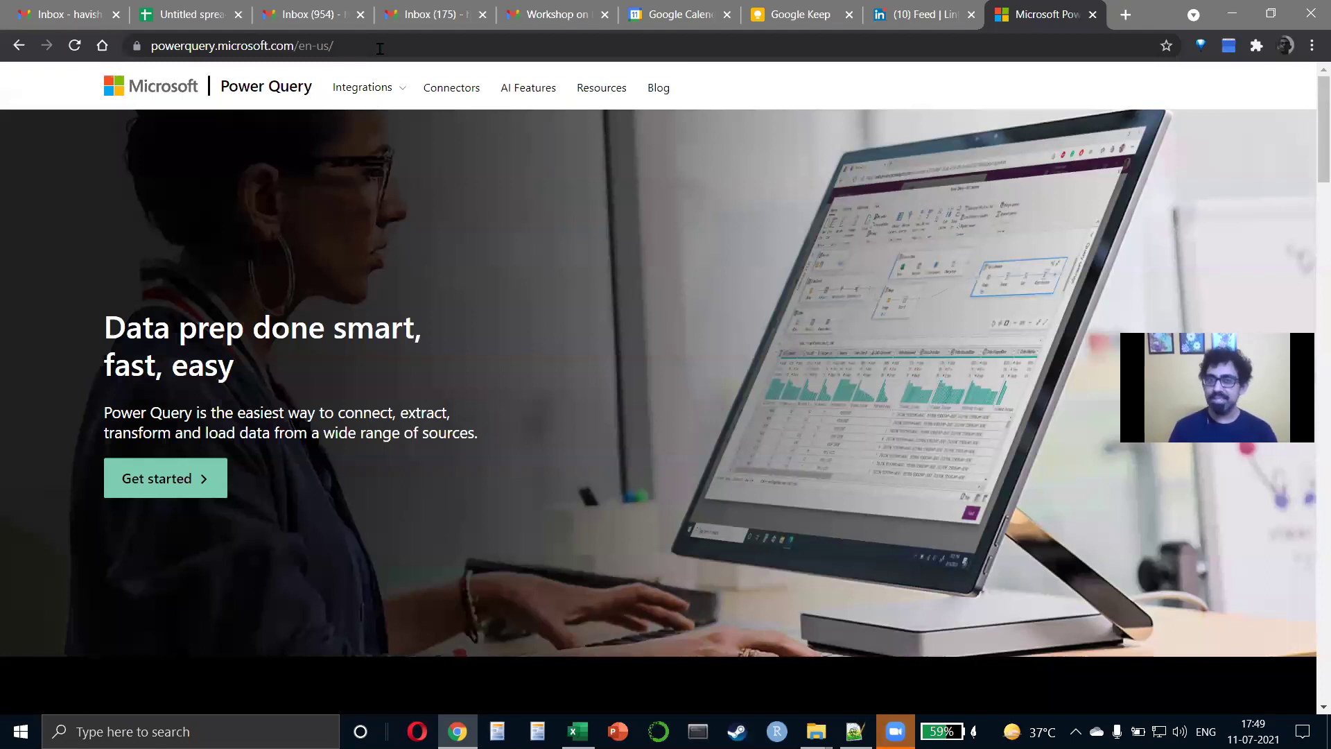
pyautogui.scroll(-10, 542, 232)
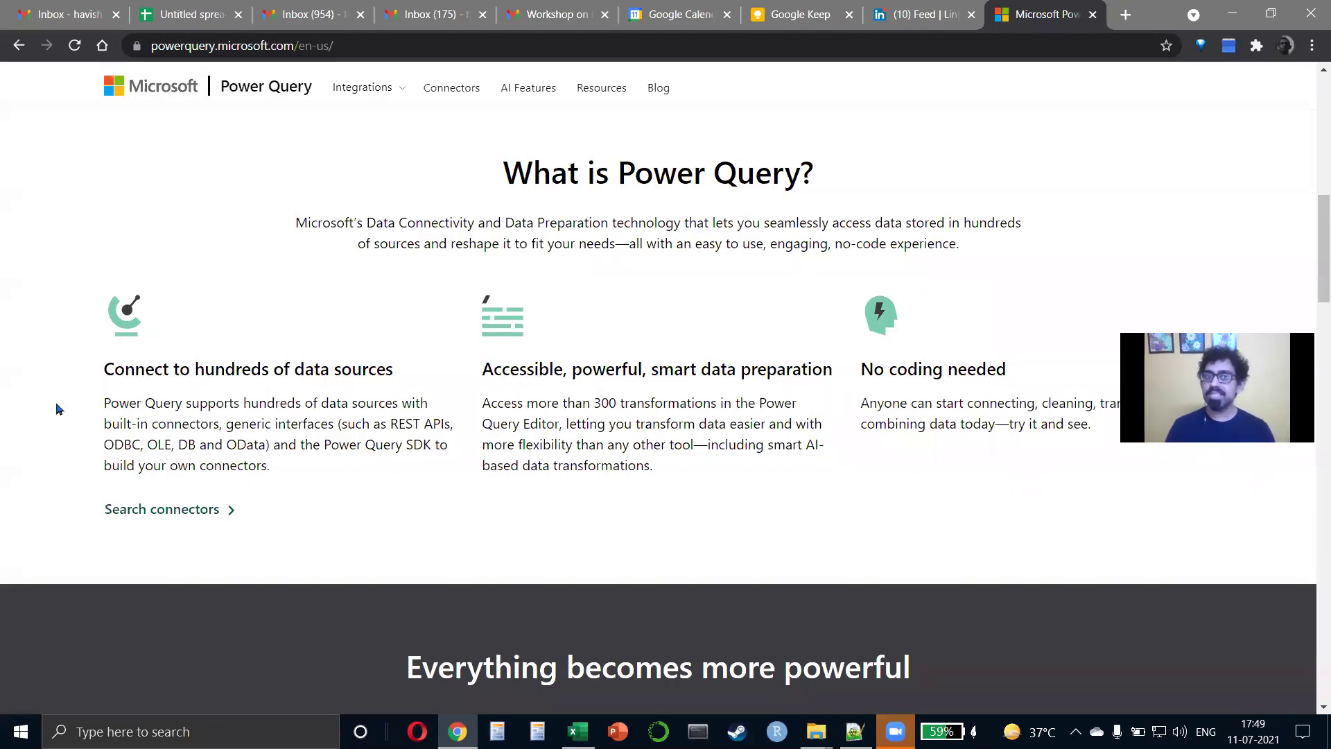
# Highlight 'Connect to hundreds of data sources', '300 transformations' and 'No coding needed', then return to Excel.
pyautogui.moveTo(145, 368); pyautogui.dragTo(409, 372)
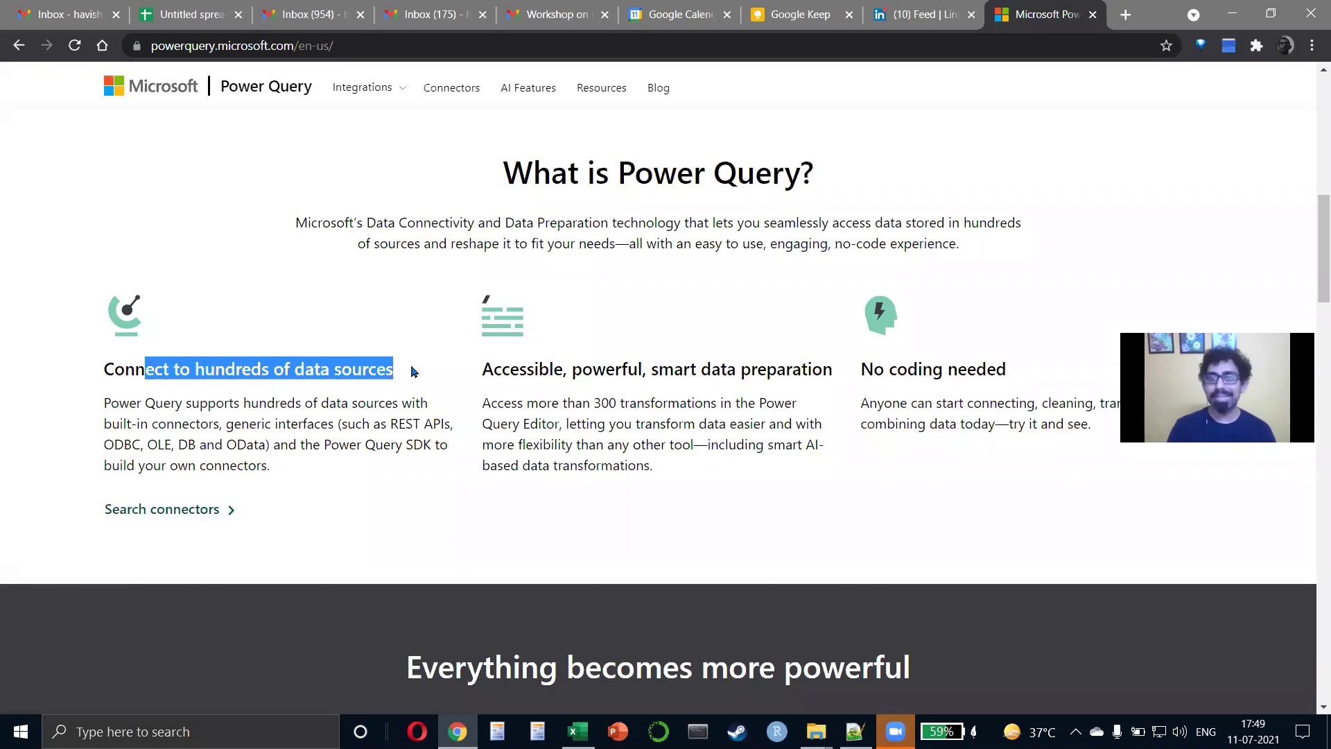
pyautogui.moveTo(594, 402); pyautogui.dragTo(702, 398)
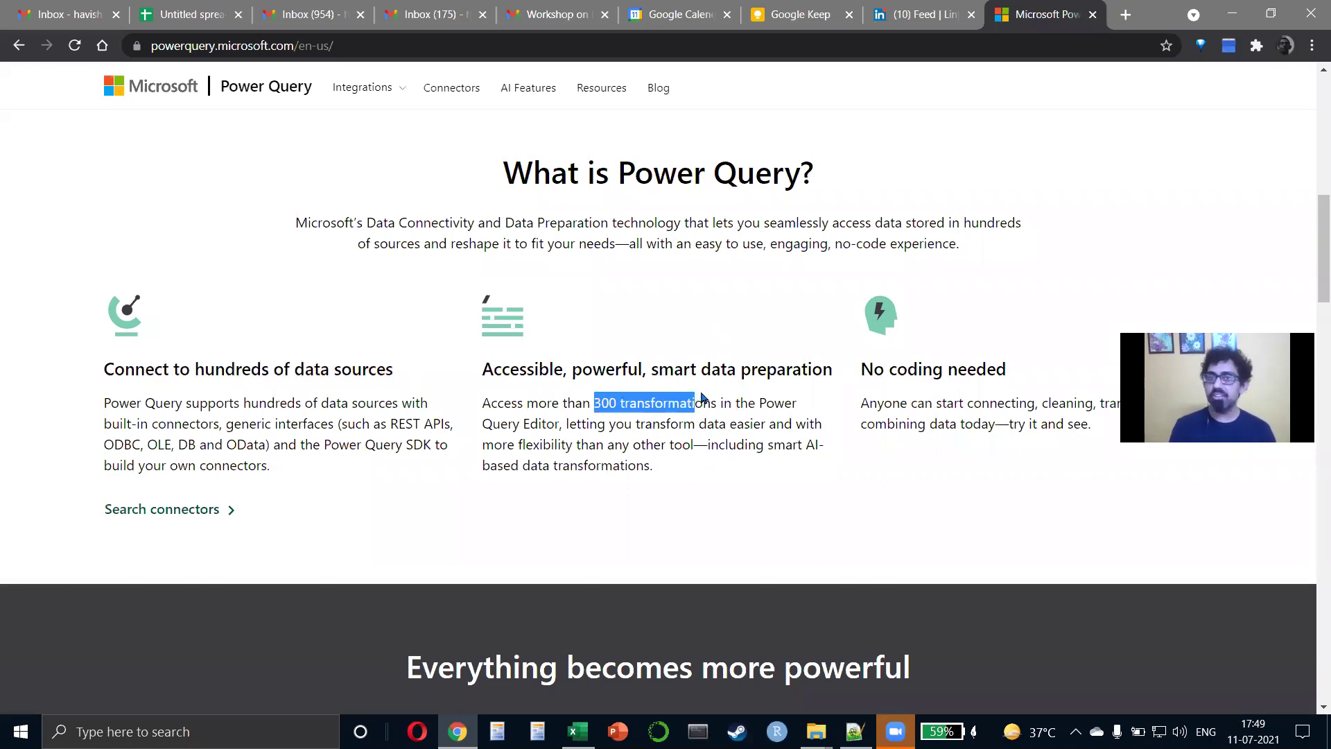
pyautogui.click(964, 371)
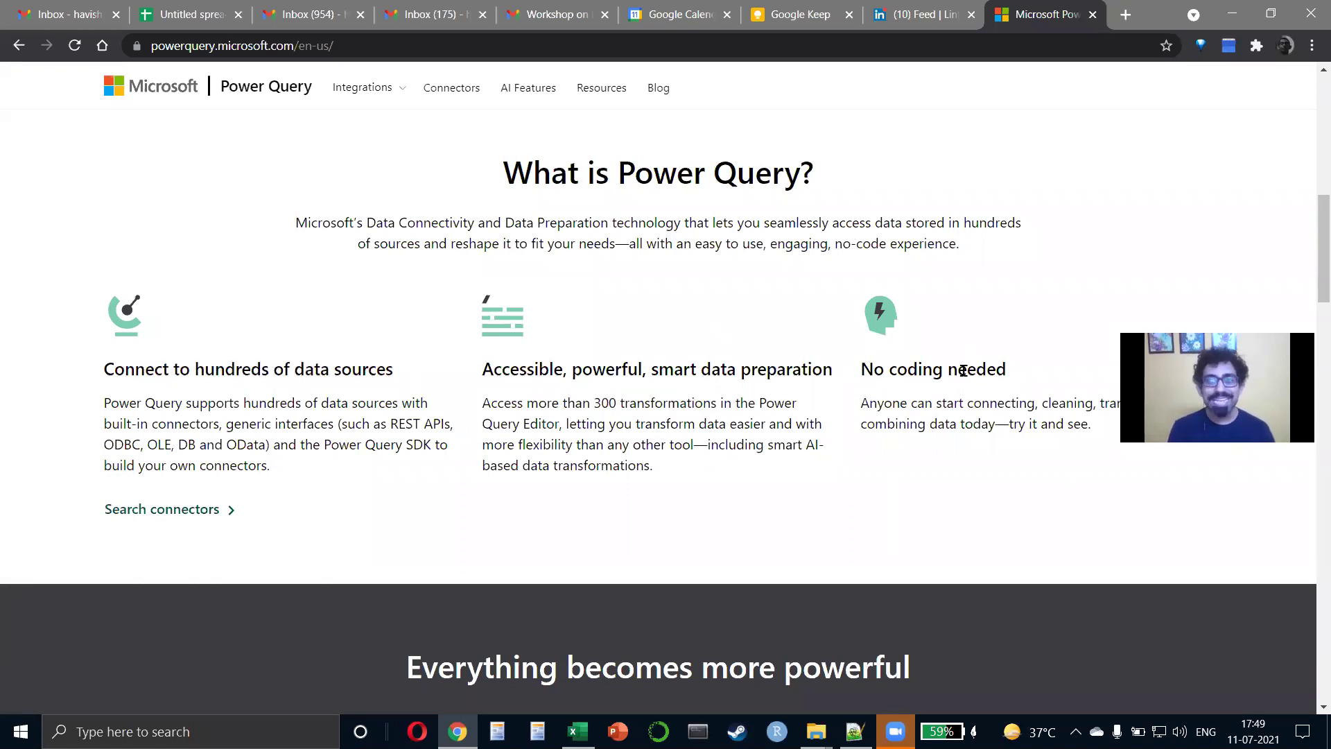
pyautogui.moveTo(964, 371); pyautogui.dragTo(1033, 388)
pyautogui.scroll(-9, 1033, 389)
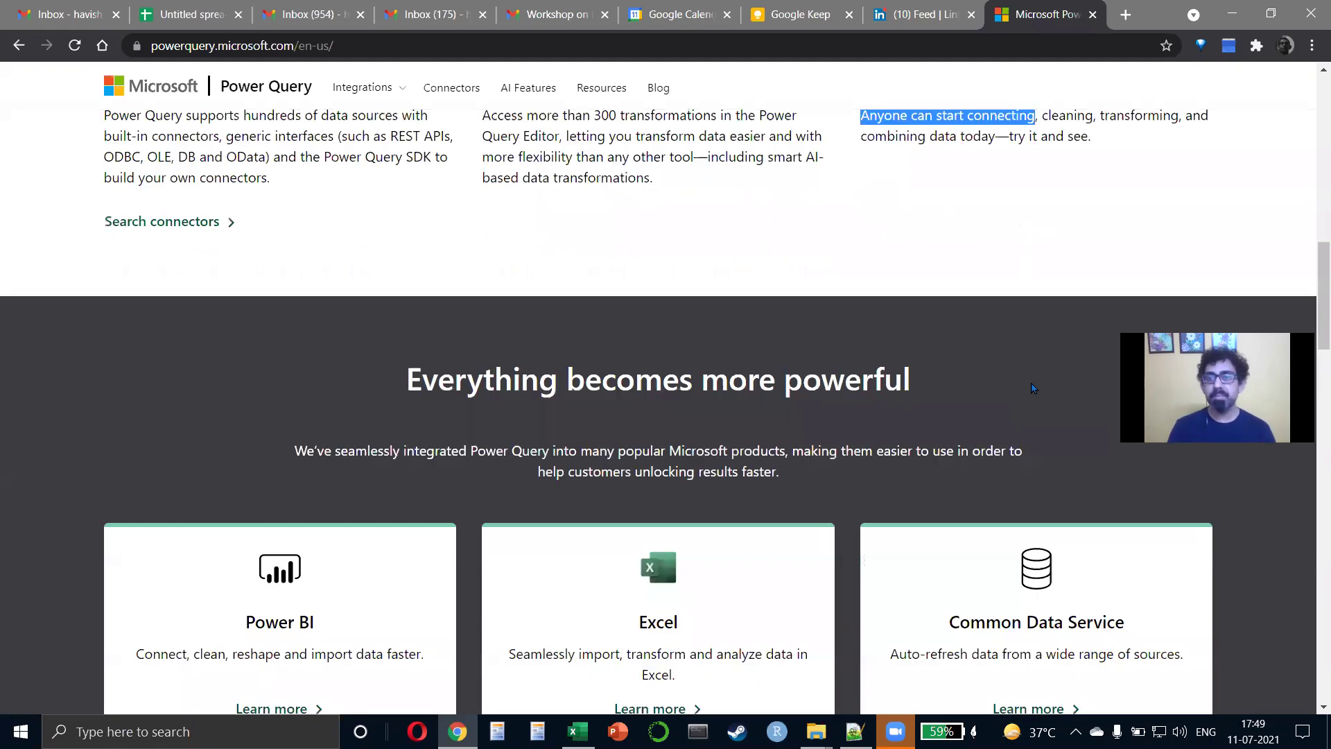
pyautogui.scroll(1, 1033, 388)
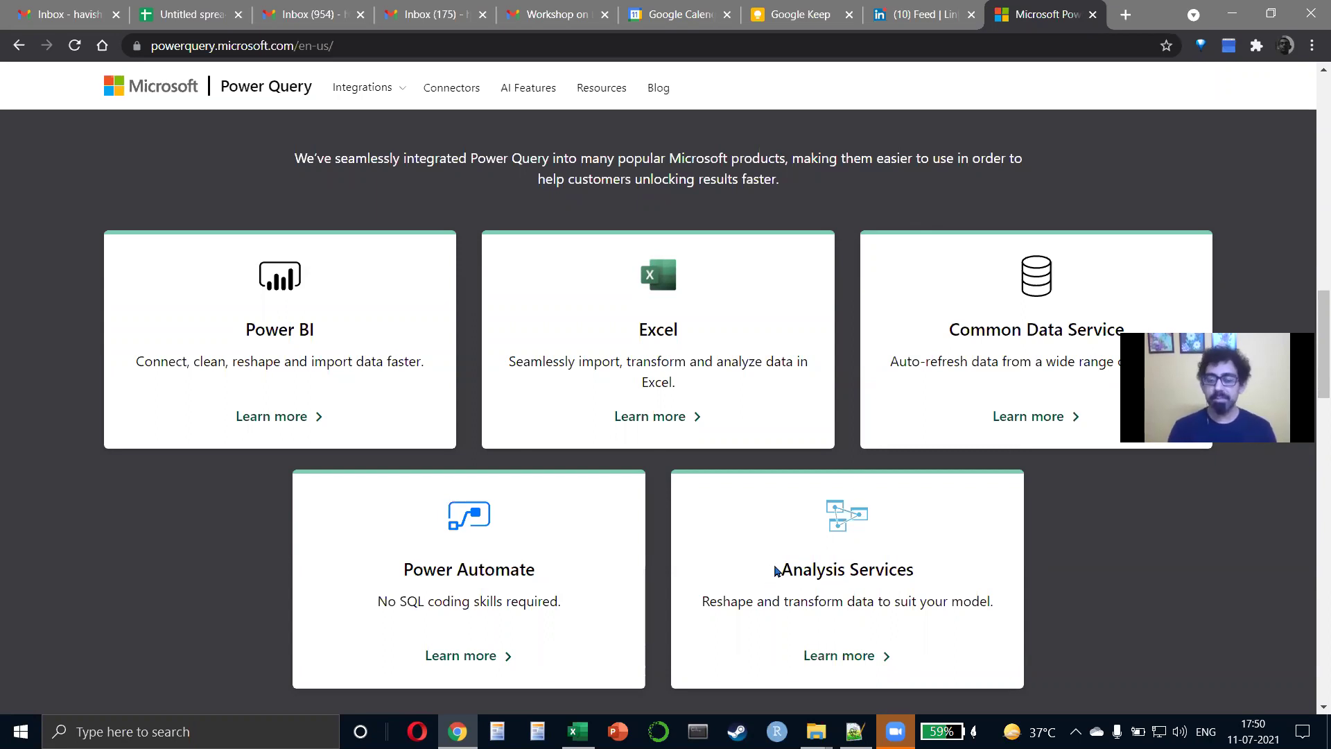
pyautogui.hotkey('alt', 'Tab')
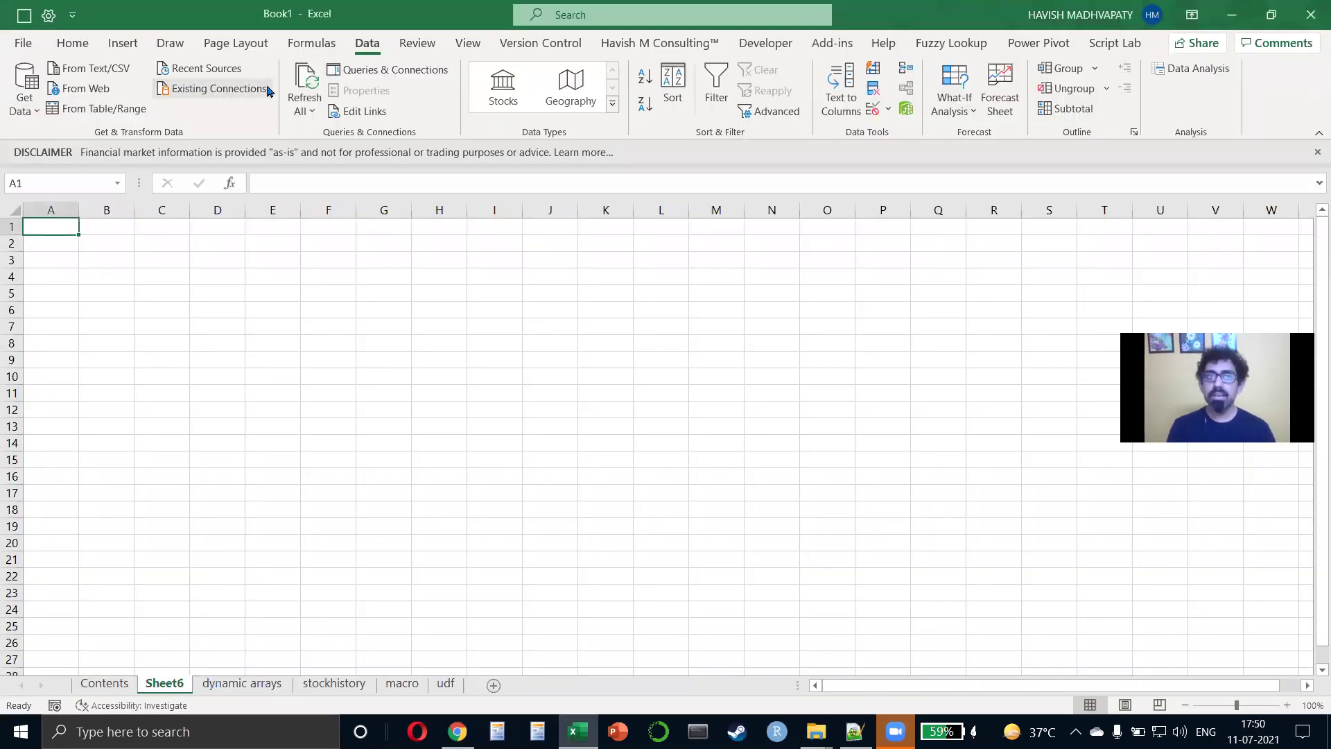
# Browse the Get Data categories: Database, Azure, Online Services and Other Sources.
pyautogui.click(24, 111)
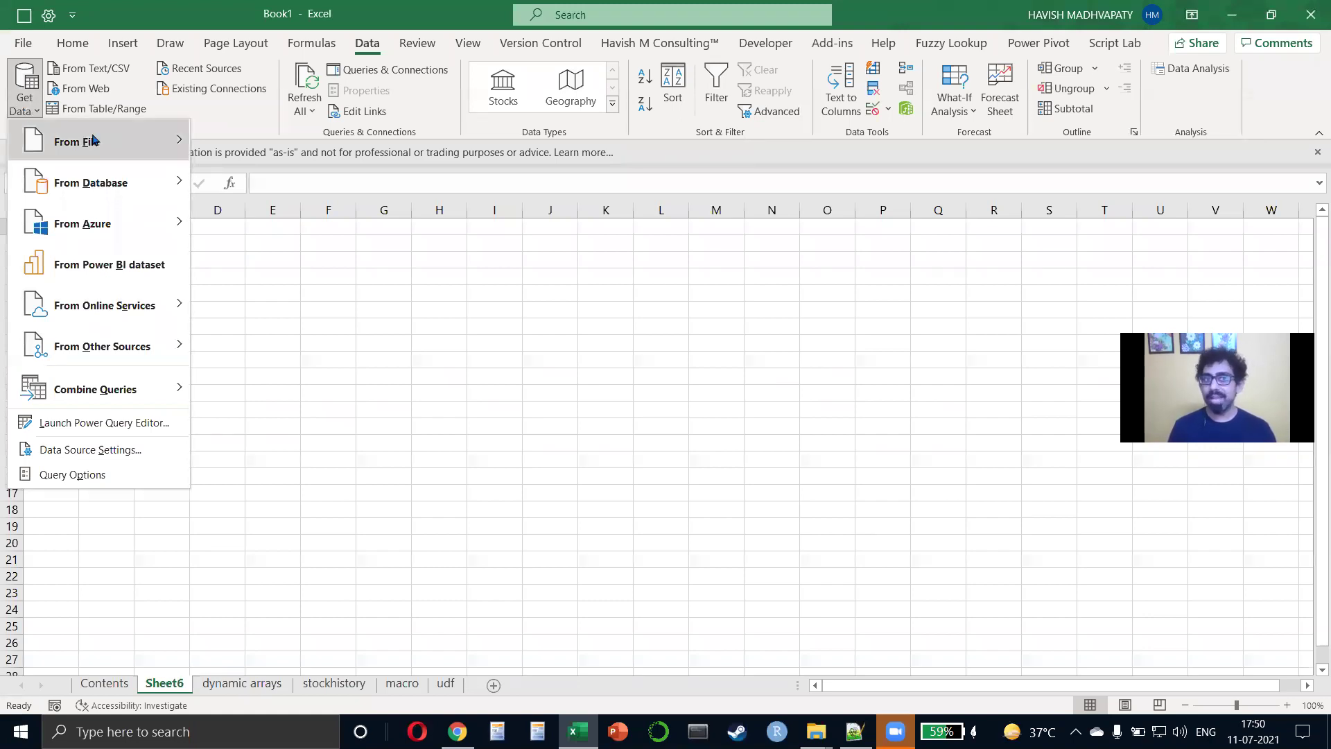
pyautogui.moveTo(101, 140)
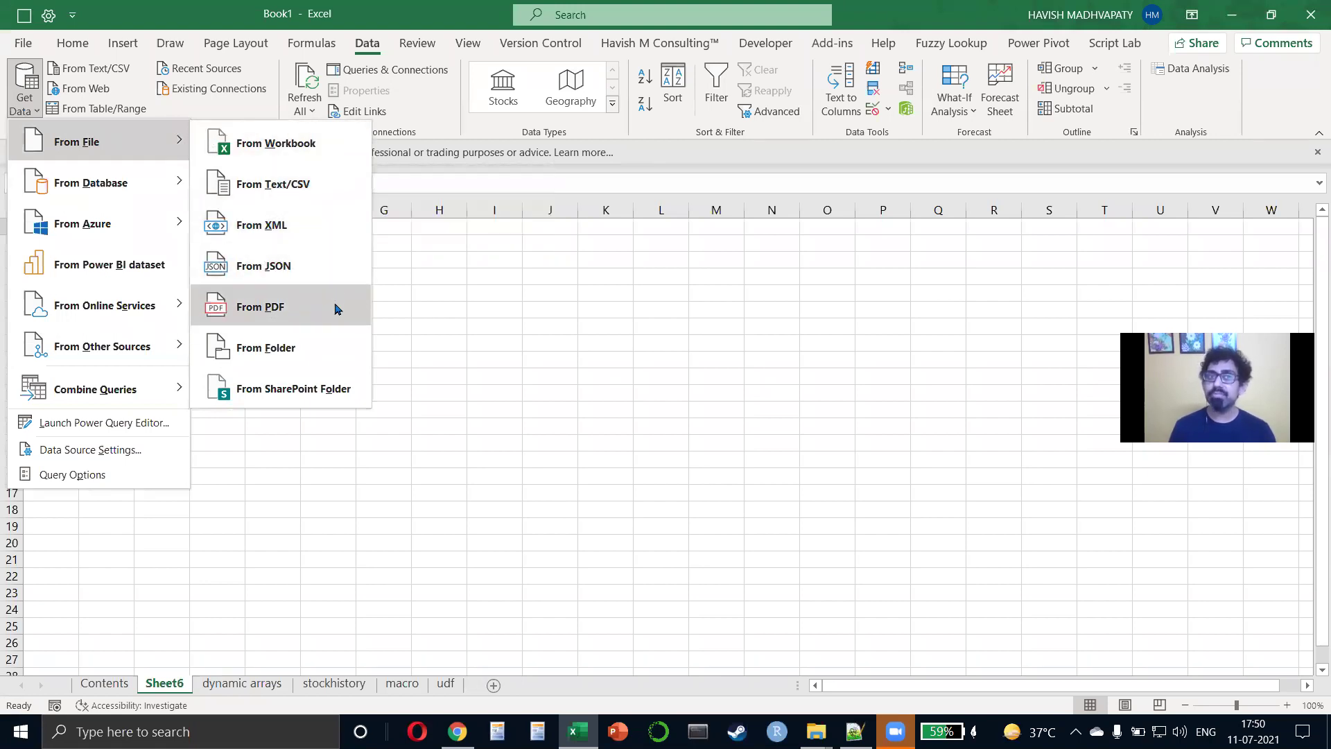
pyautogui.moveTo(166, 184)
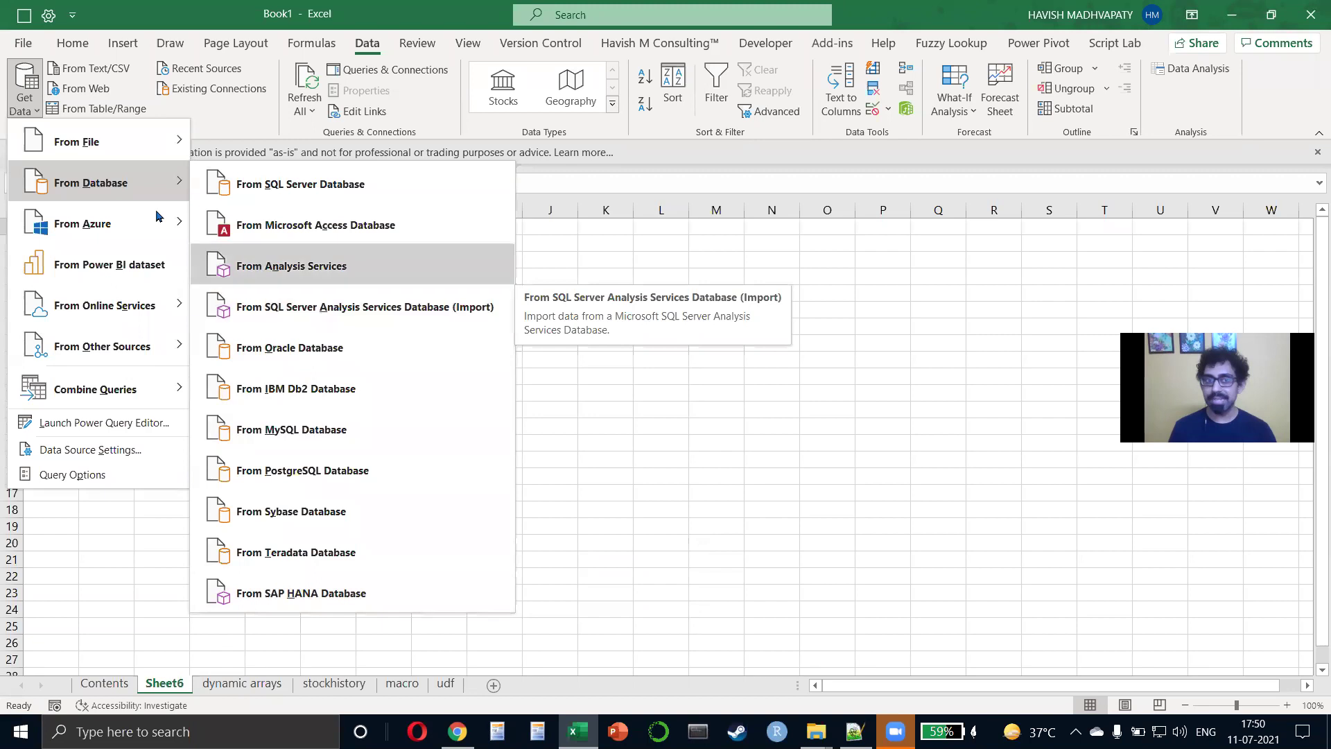
pyautogui.moveTo(94, 222)
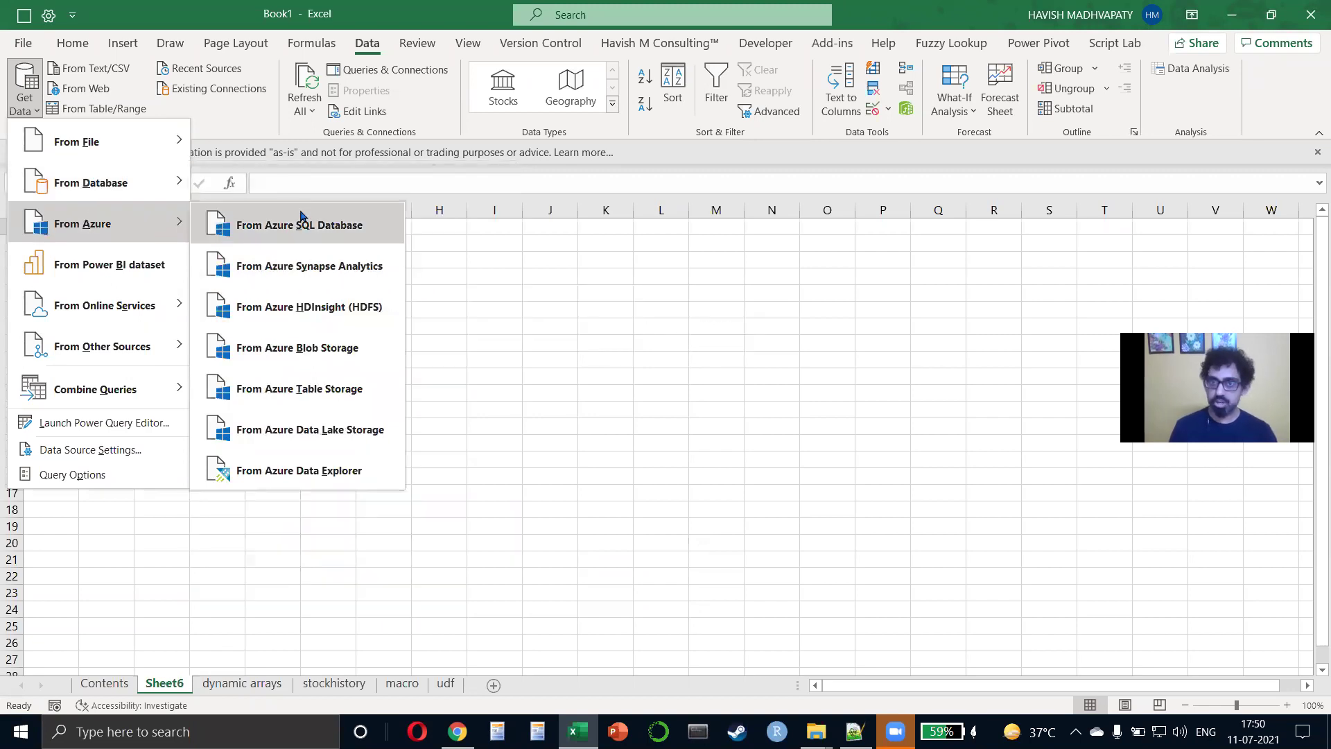
pyautogui.moveTo(135, 306)
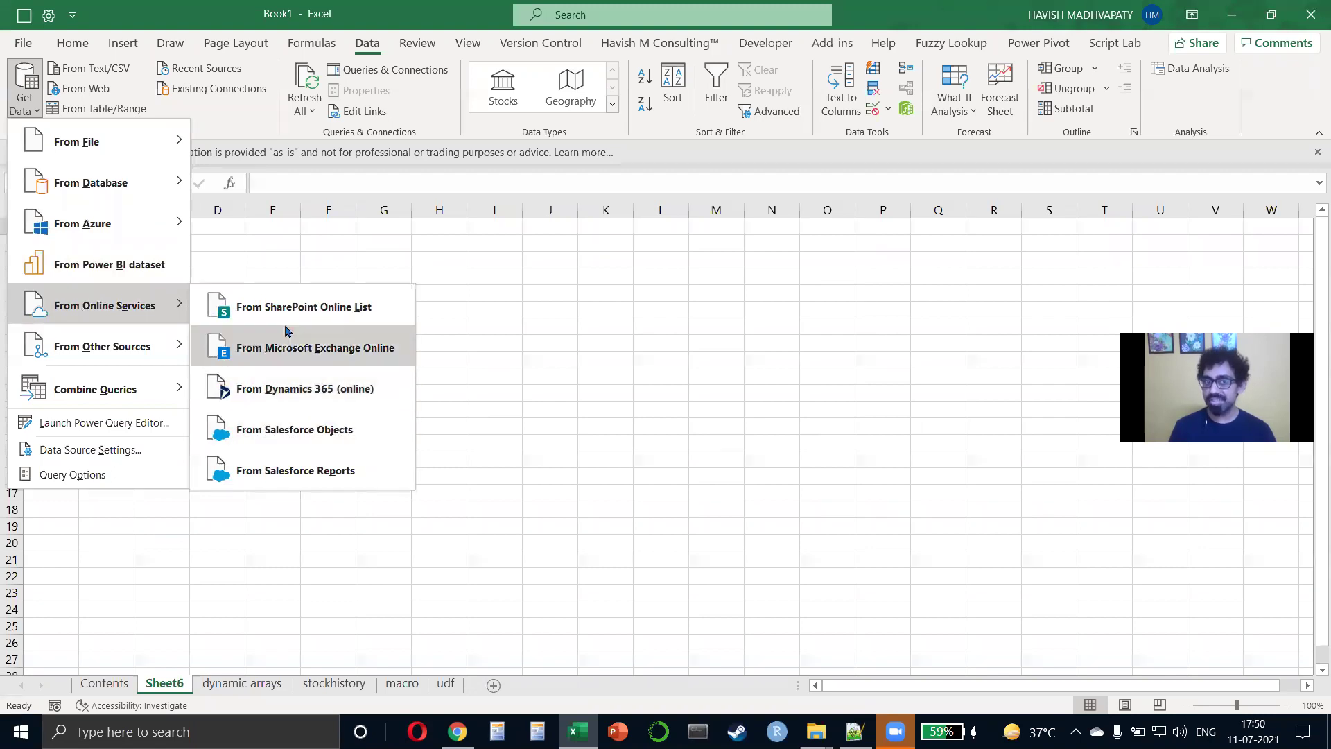
pyautogui.moveTo(107, 347)
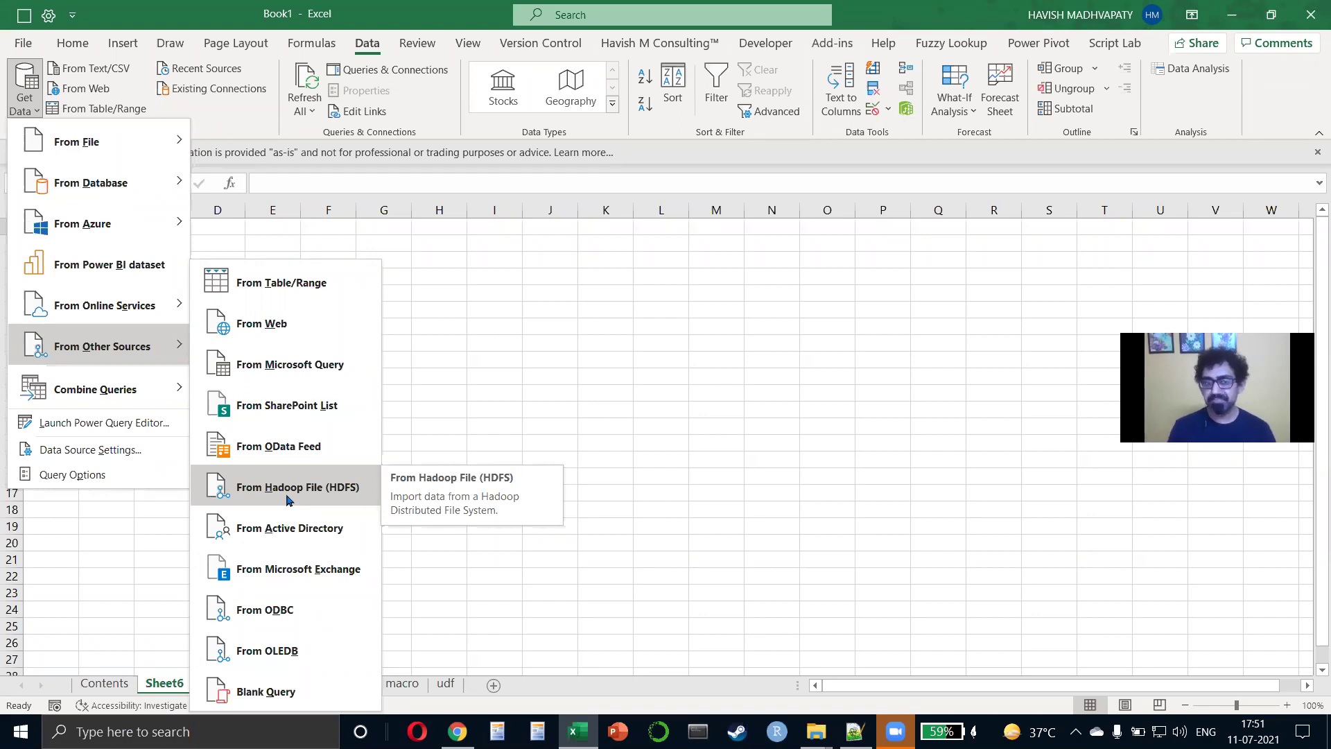
# Import From Folder, pasting the path and selecting the Sales\Old folder as the source.
pyautogui.moveTo(115, 144)
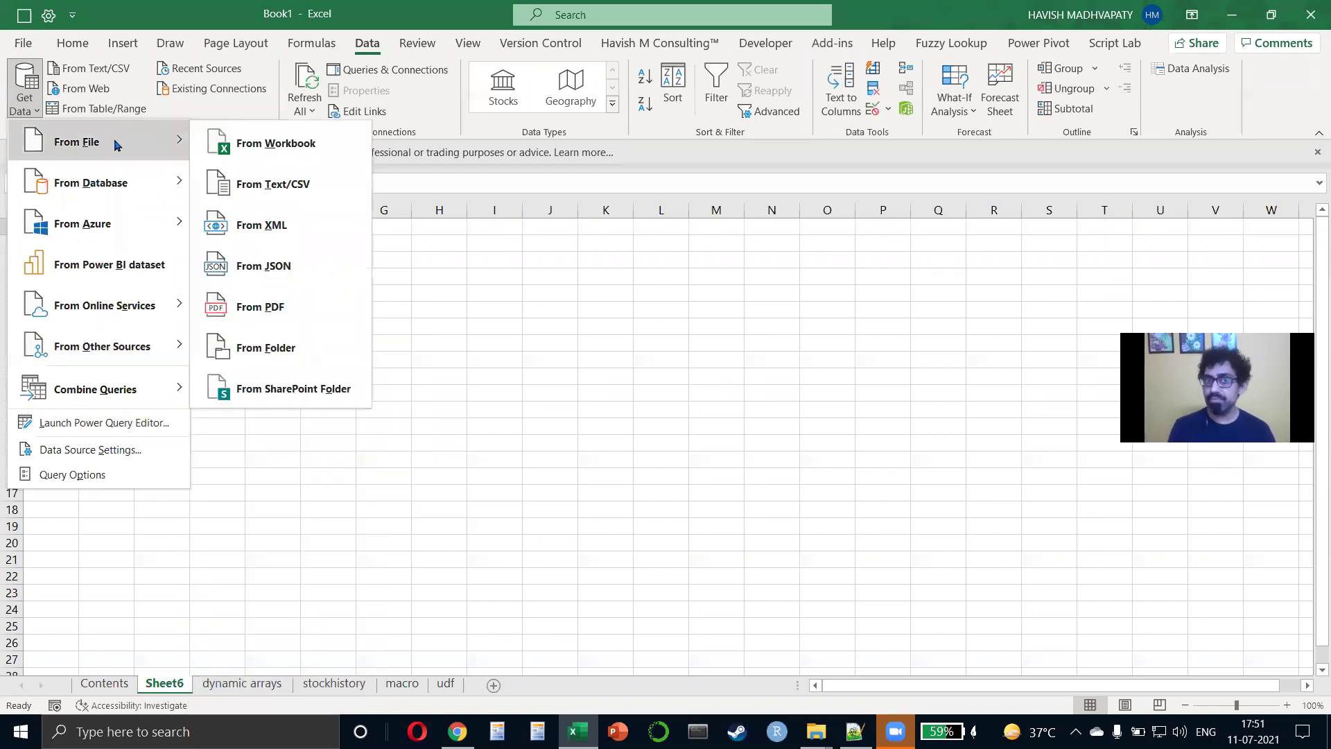
pyautogui.click(303, 353)
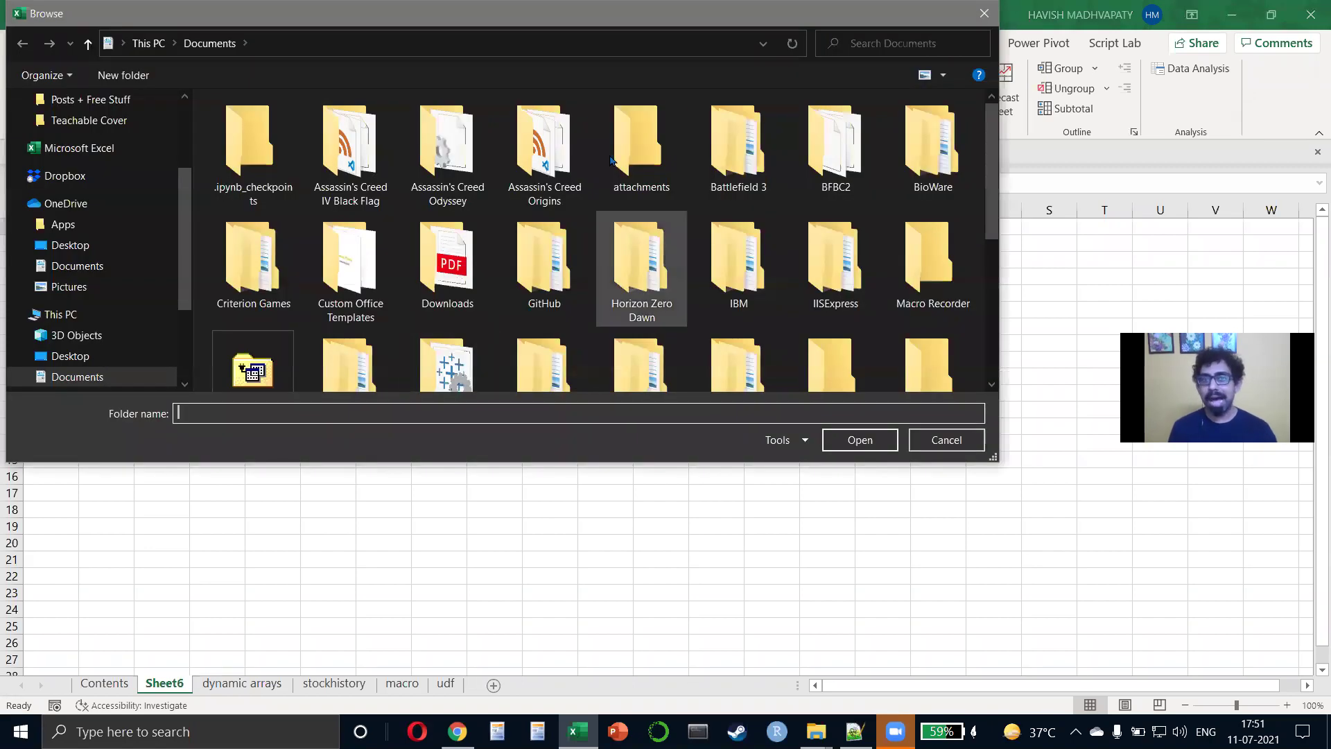
pyautogui.click(560, 45)
pyautogui.write('C:\\Users\\havis\\Desktop\\Power BI\\superstore model\\Sales\\Old')
pyautogui.press('Return')
pyautogui.hotkey('alt', 'Up')
pyautogui.click(321, 130)
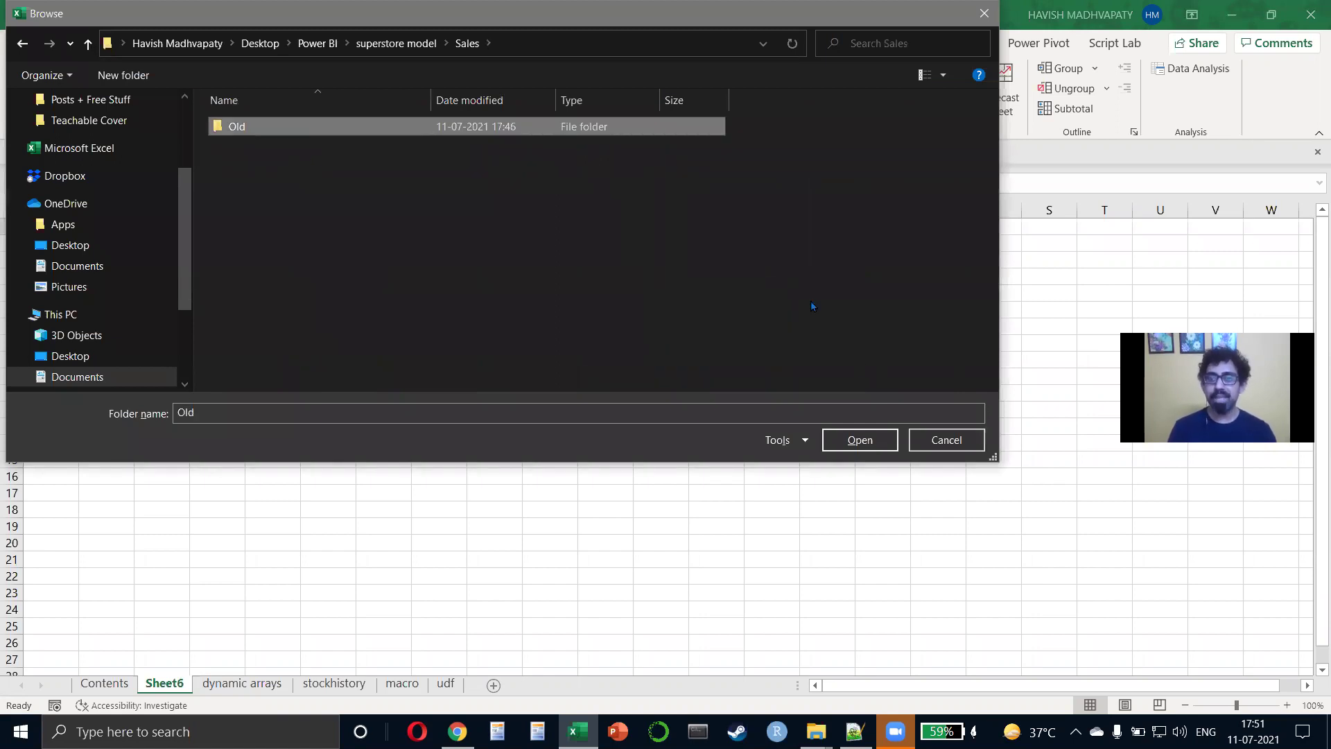
pyautogui.click(859, 444)
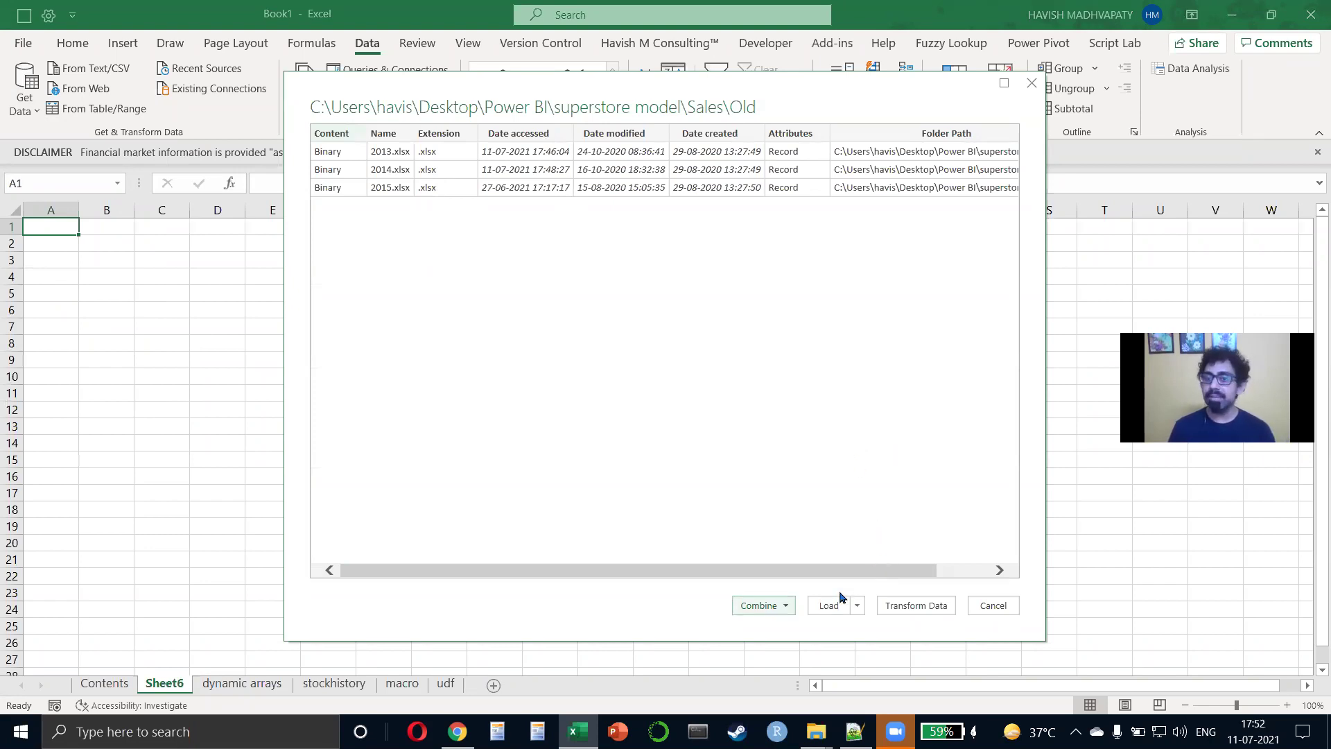
# Combine & Transform the three workbooks, using Sheet1 as the object to extract.
pyautogui.click(782, 606)
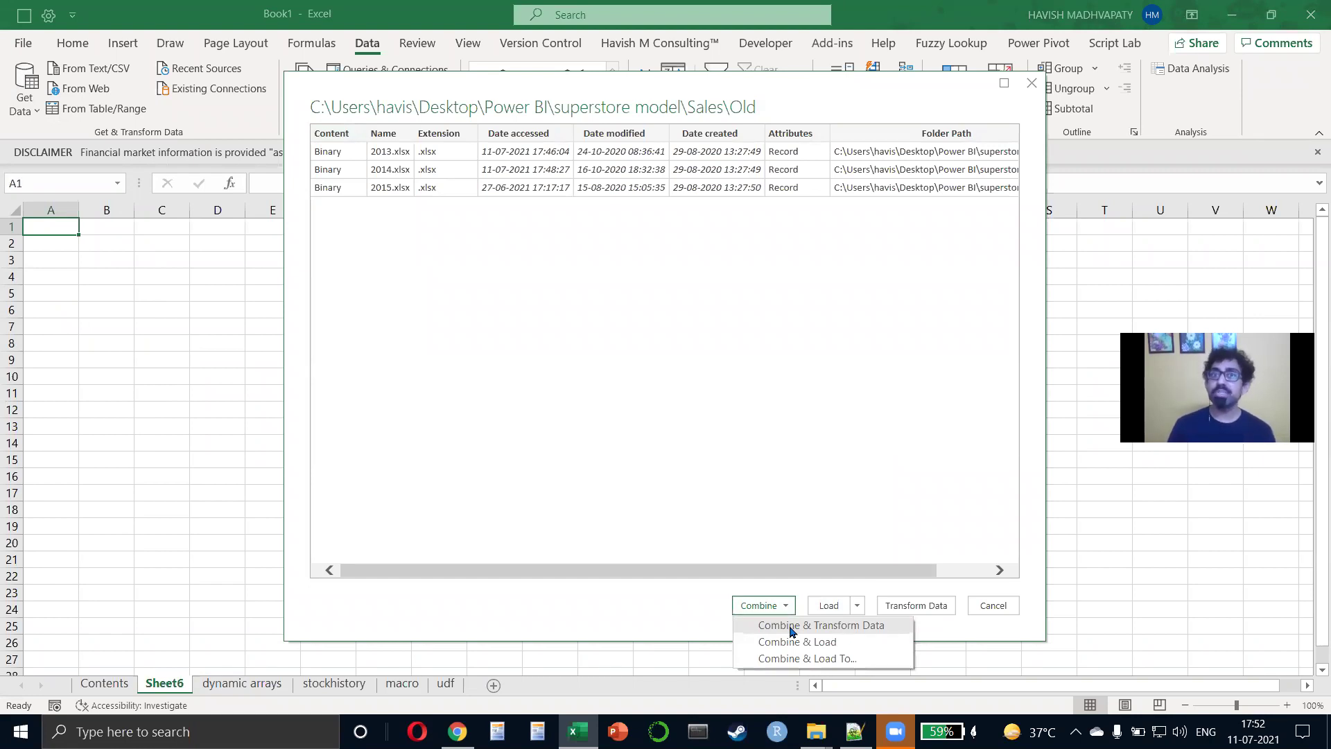
pyautogui.click(791, 630)
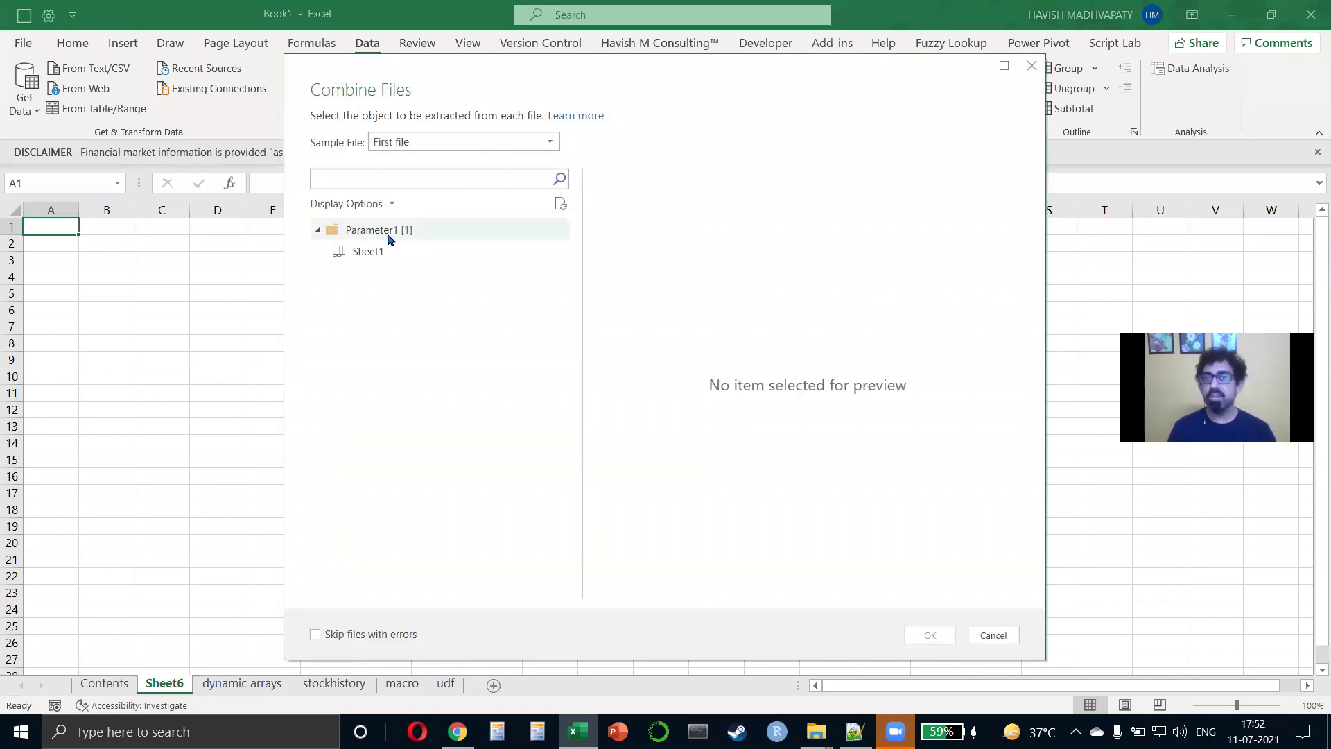
pyautogui.click(381, 259)
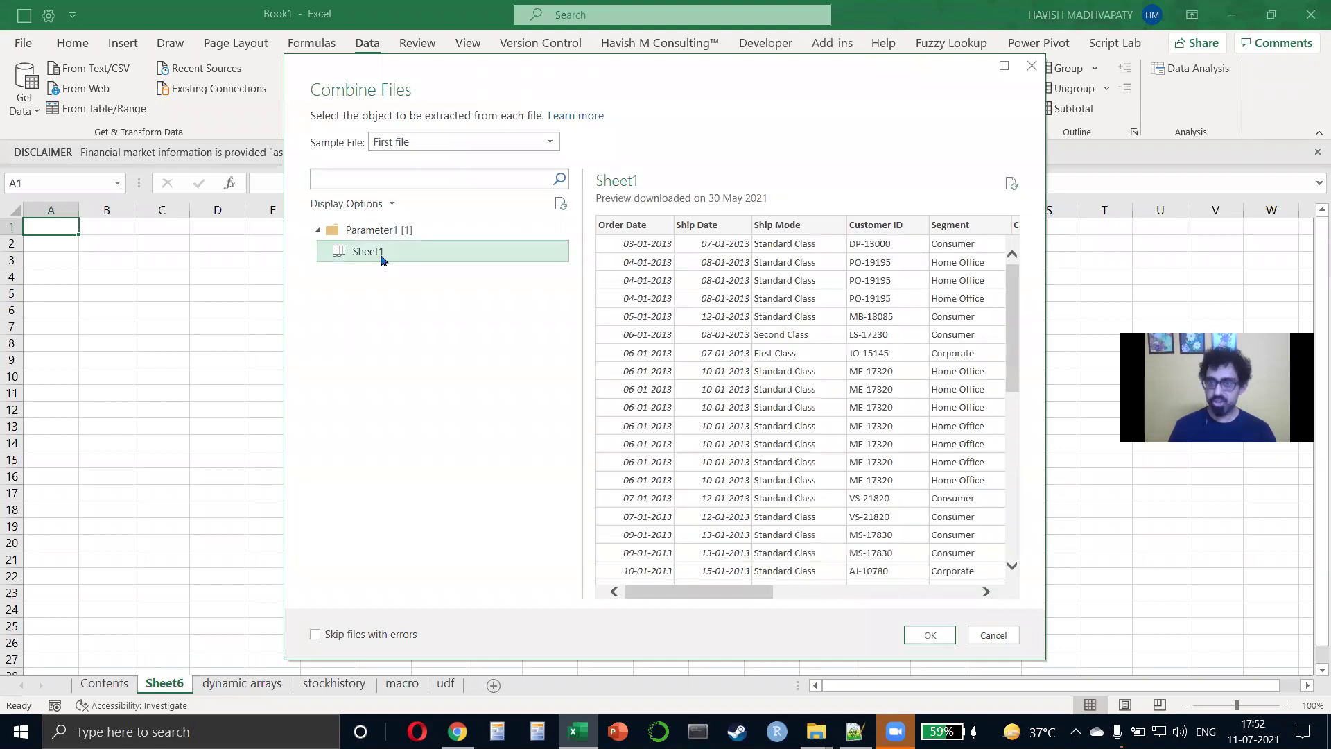
pyautogui.click(930, 635)
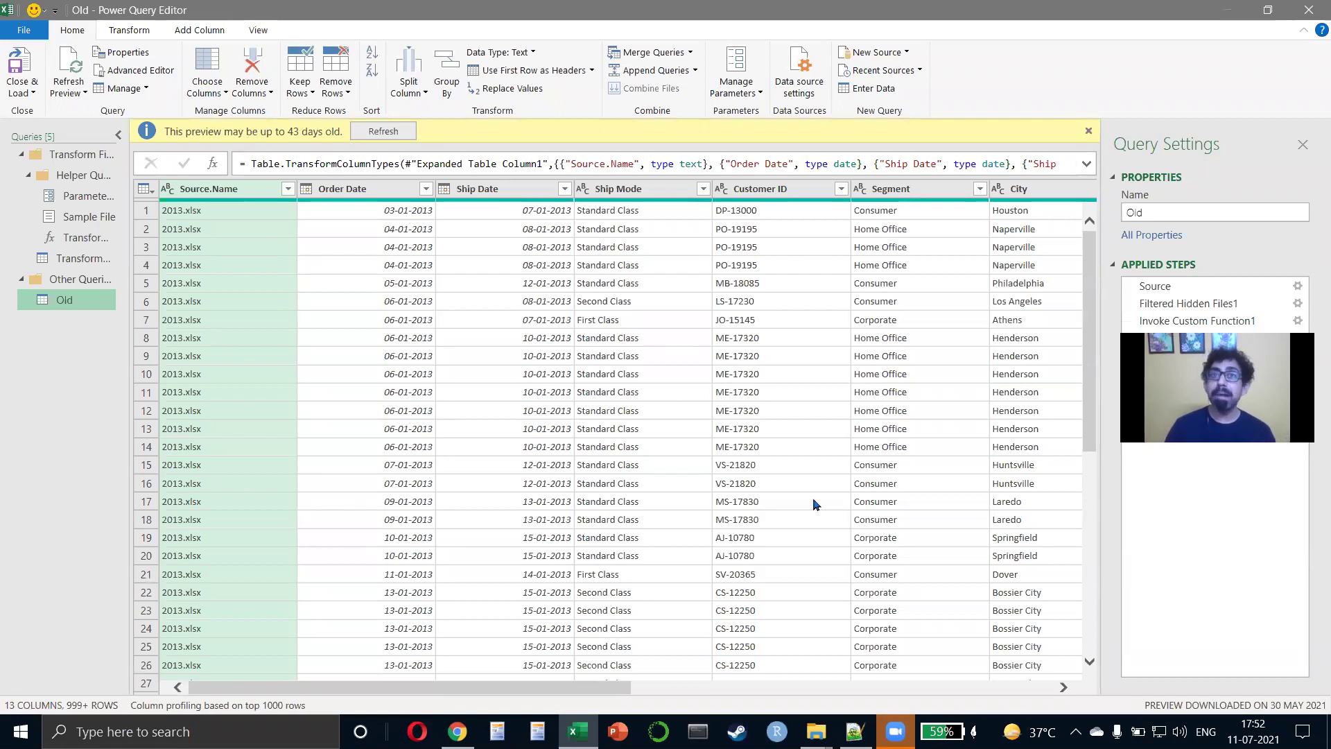
pyautogui.hotkey('alt', 'Tab')
pyautogui.hotkey('alt', 'Tab')
pyautogui.hotkey('alt', 'Tab')
pyautogui.hotkey('alt', 'shift', 'Tab')
pyautogui.hotkey('alt', 'shift', 'Tab')
pyautogui.hotkey('alt', 'shift', 'Tab')
pyautogui.hotkey('alt', 'shift', 'Tab')
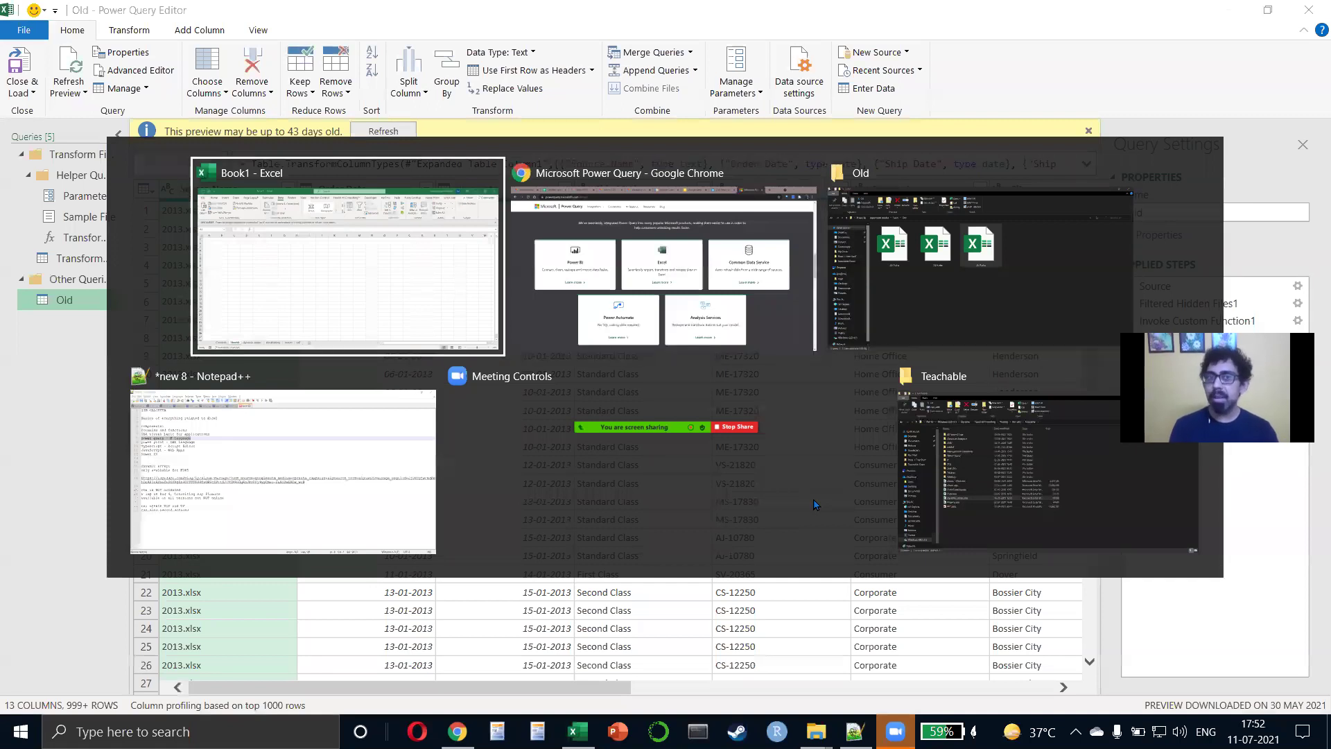
pyautogui.hotkey('alt', 'Tab')
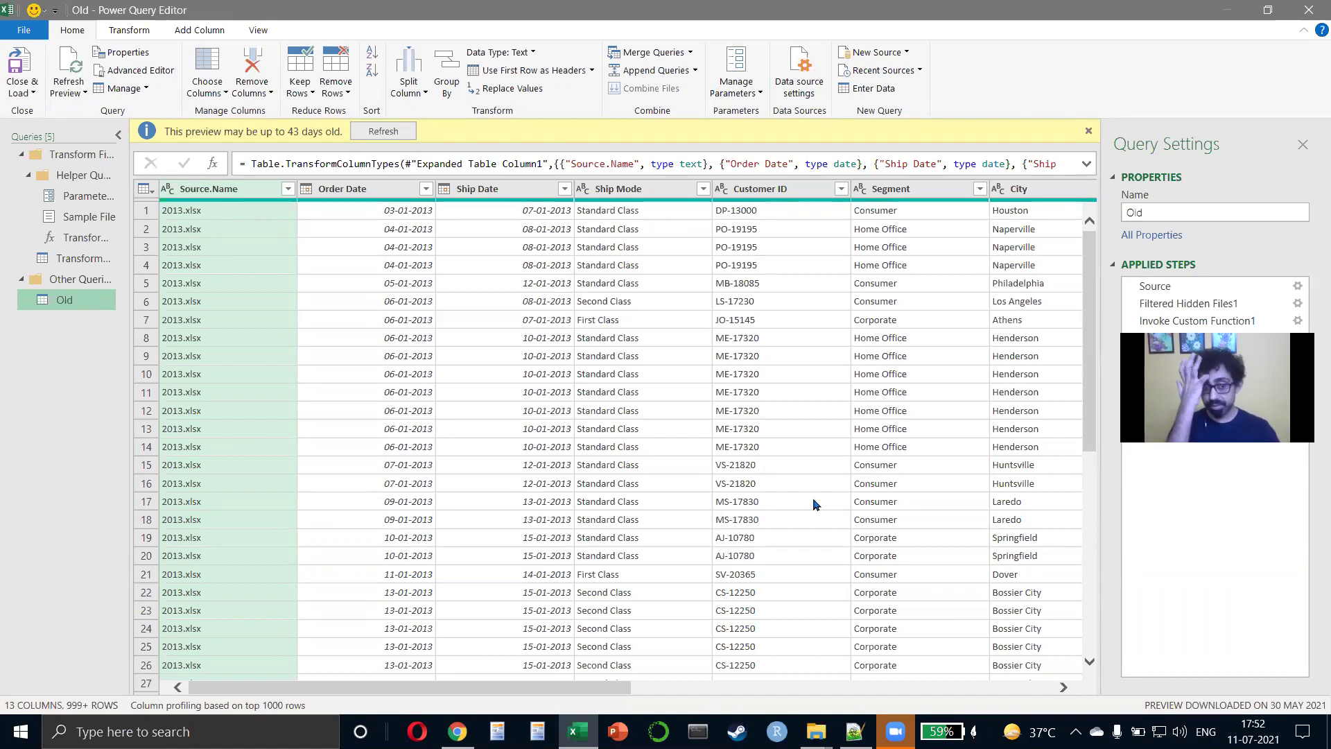
# Inspect Excel's Microsoft.Mashup.Container.Loader.exe subprocess in Task Manager, then close Task Manager.
pyautogui.hotkey('ctrl', 'shift', 'Escape')
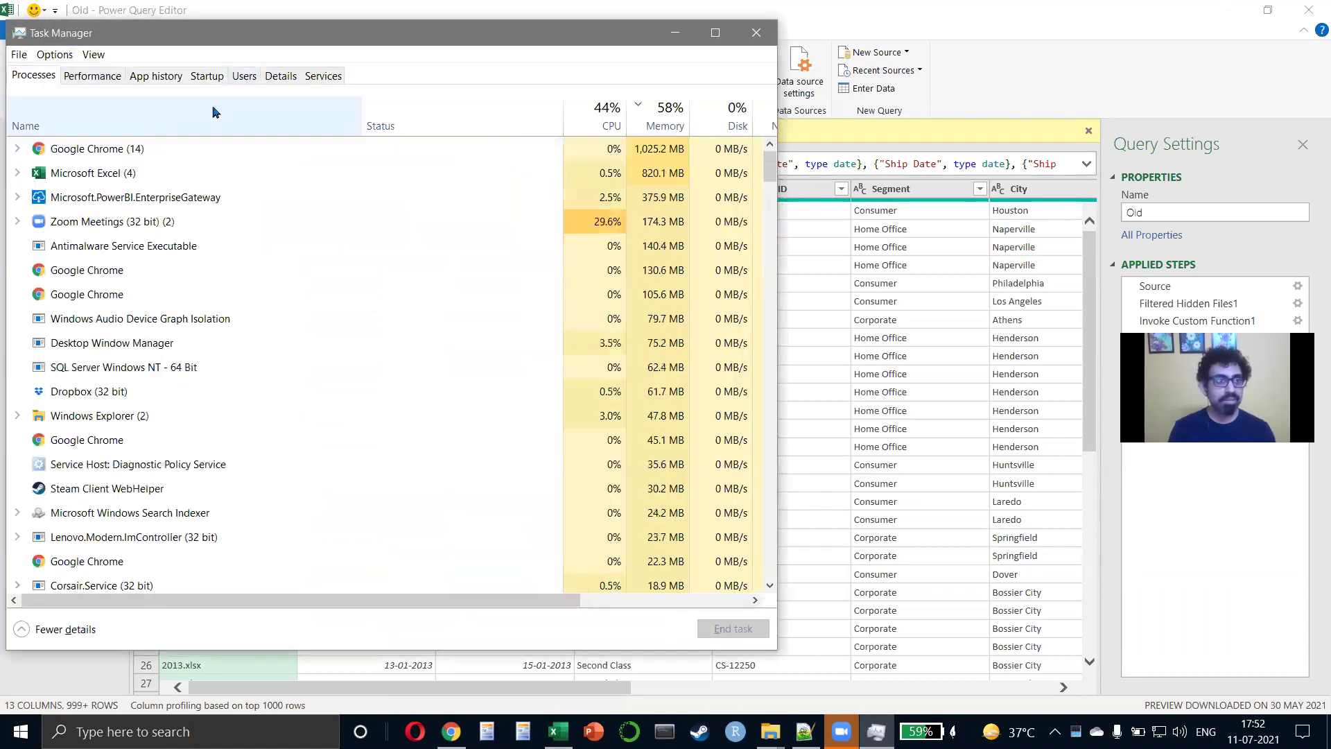
pyautogui.click(18, 174)
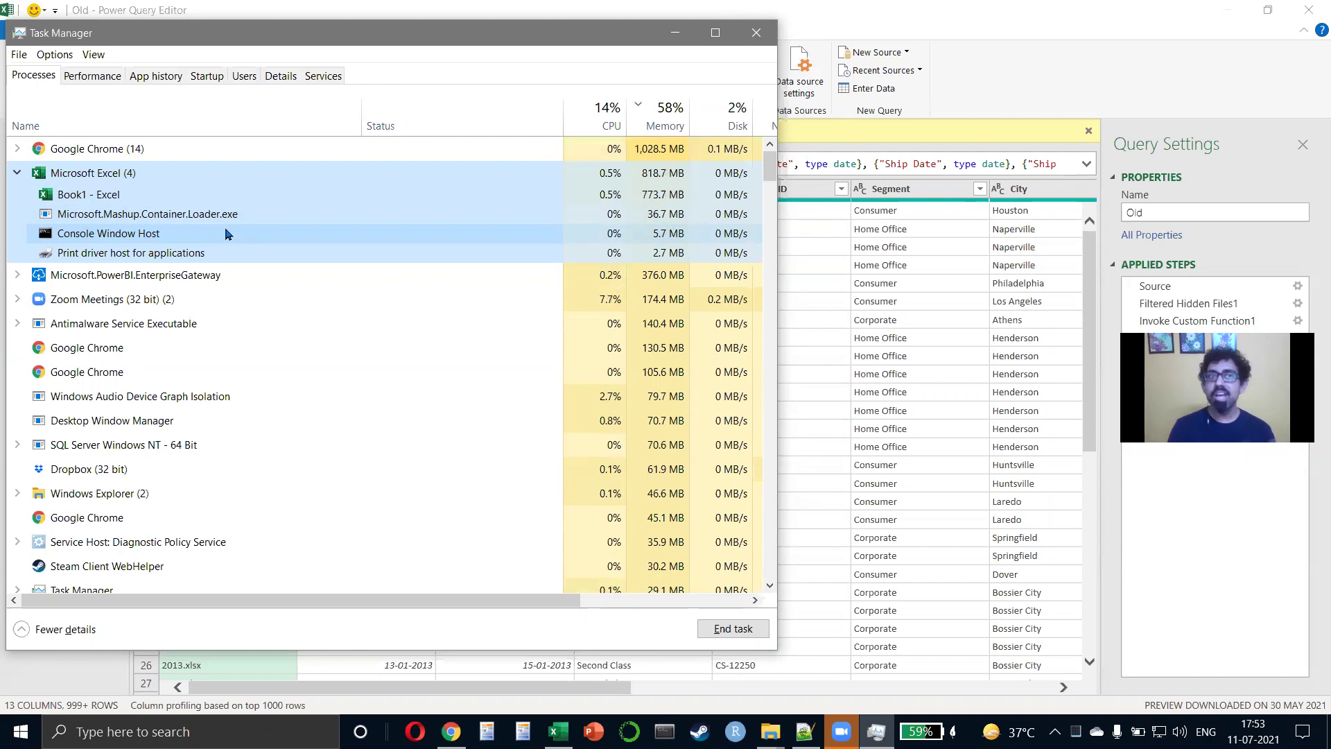
pyautogui.click(766, 36)
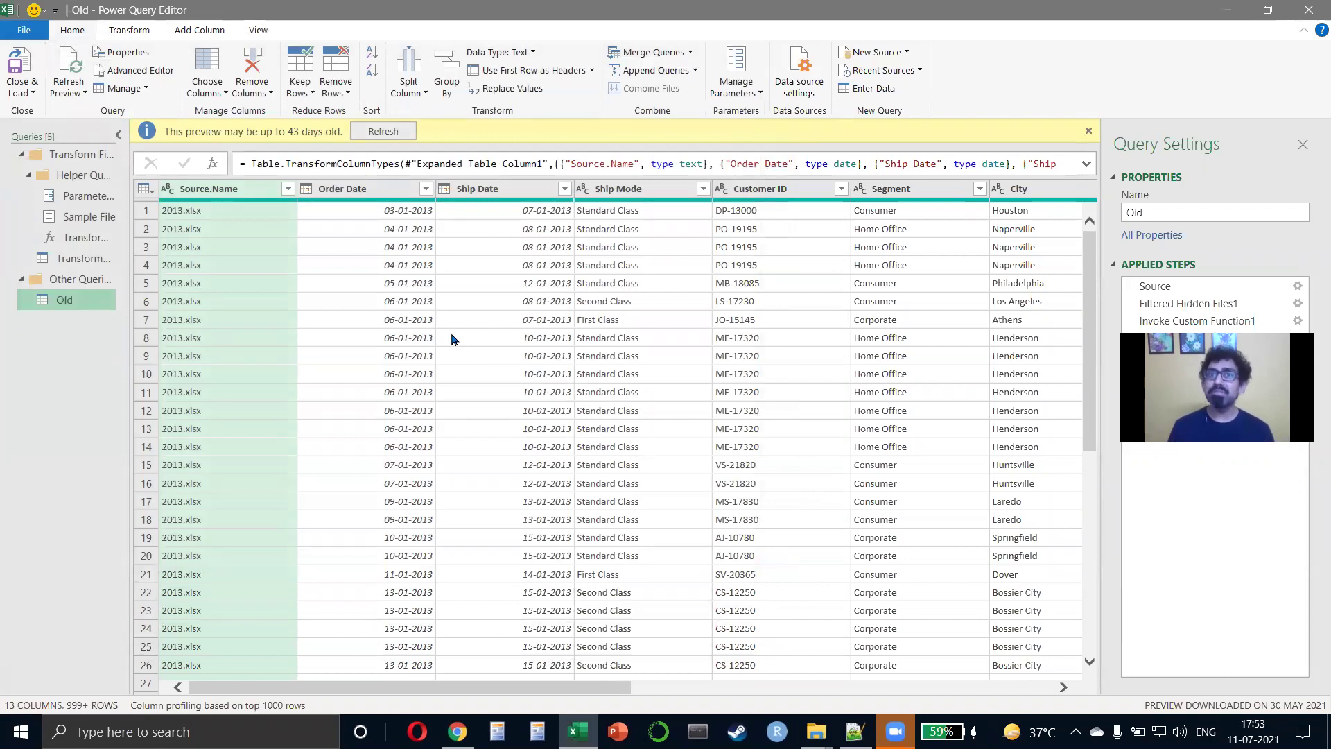
# Open the Source.Name filter list and load more entries to show every source file.
pyautogui.click(287, 188)
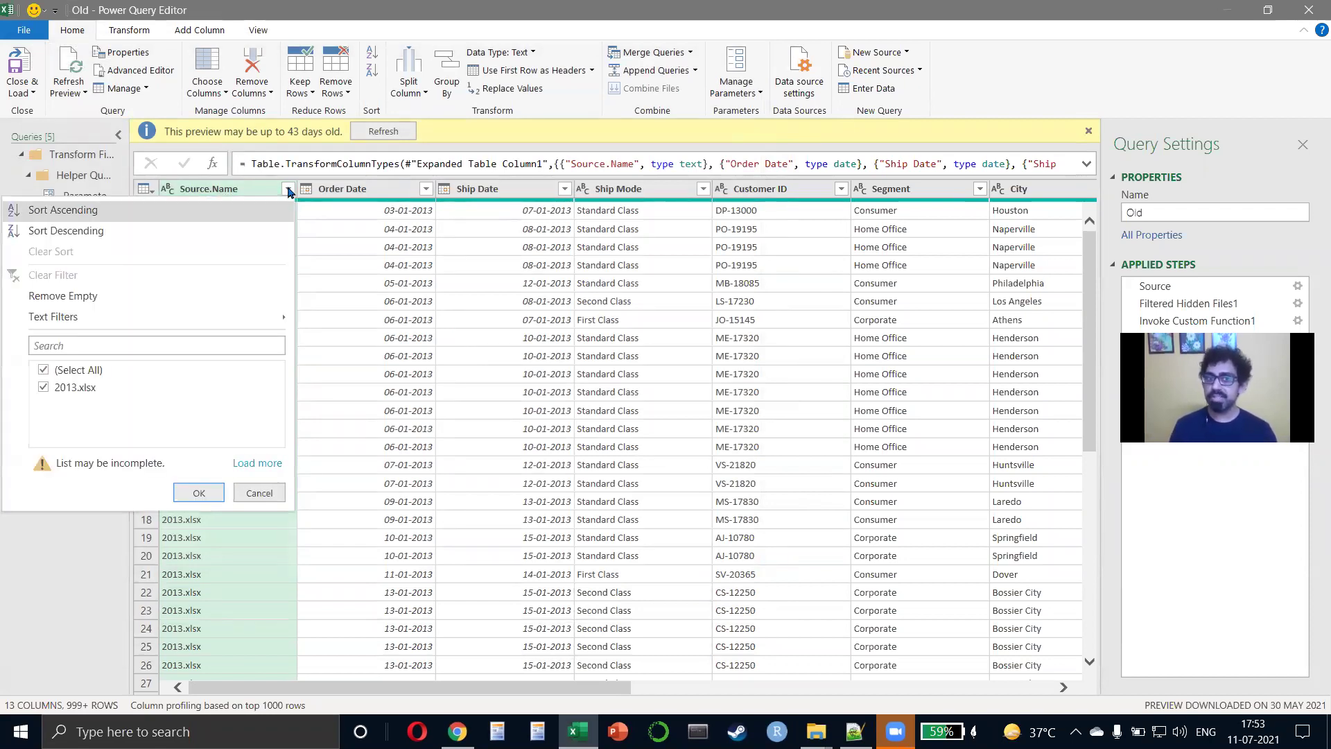
pyautogui.click(268, 464)
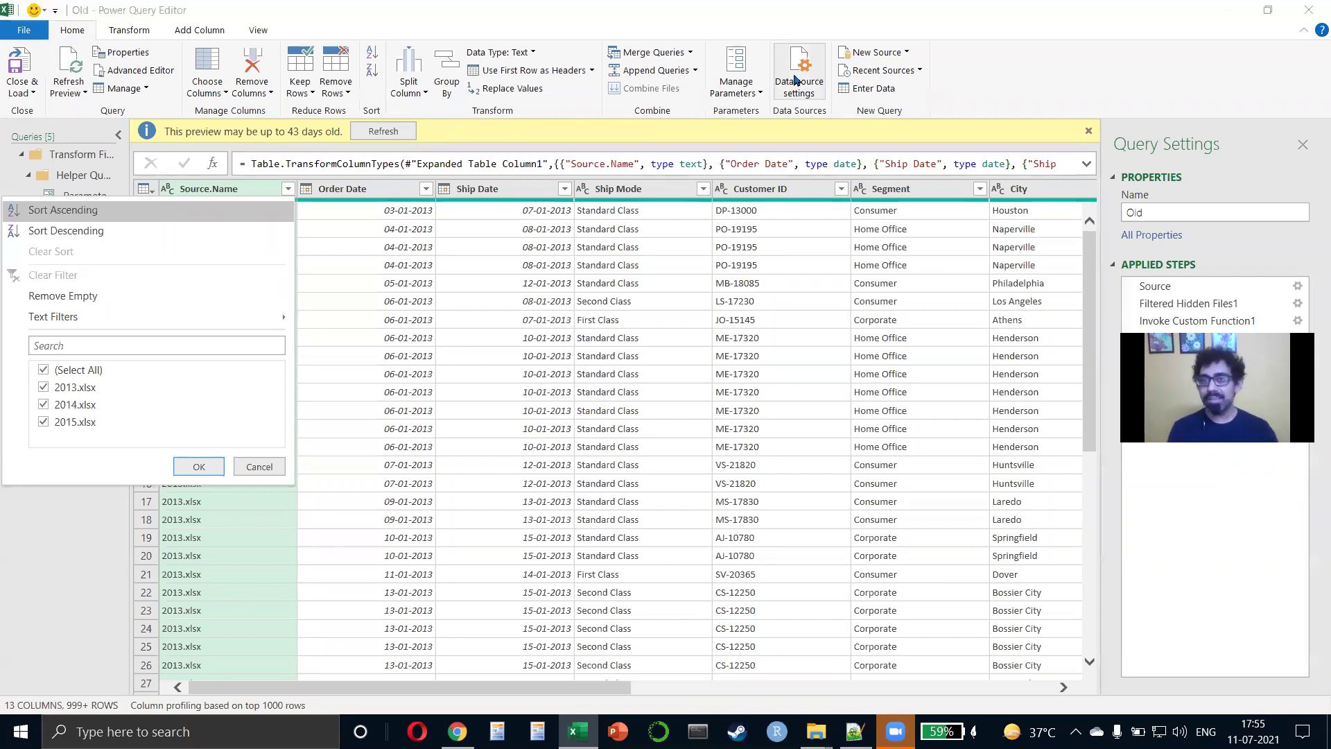
# Search Google for 'microsoft 365' and open the Microsoft 365 home plans comparison page.
pyautogui.hotkey('alt', 'Tab')
pyautogui.hotkey('alt', 'Tab')
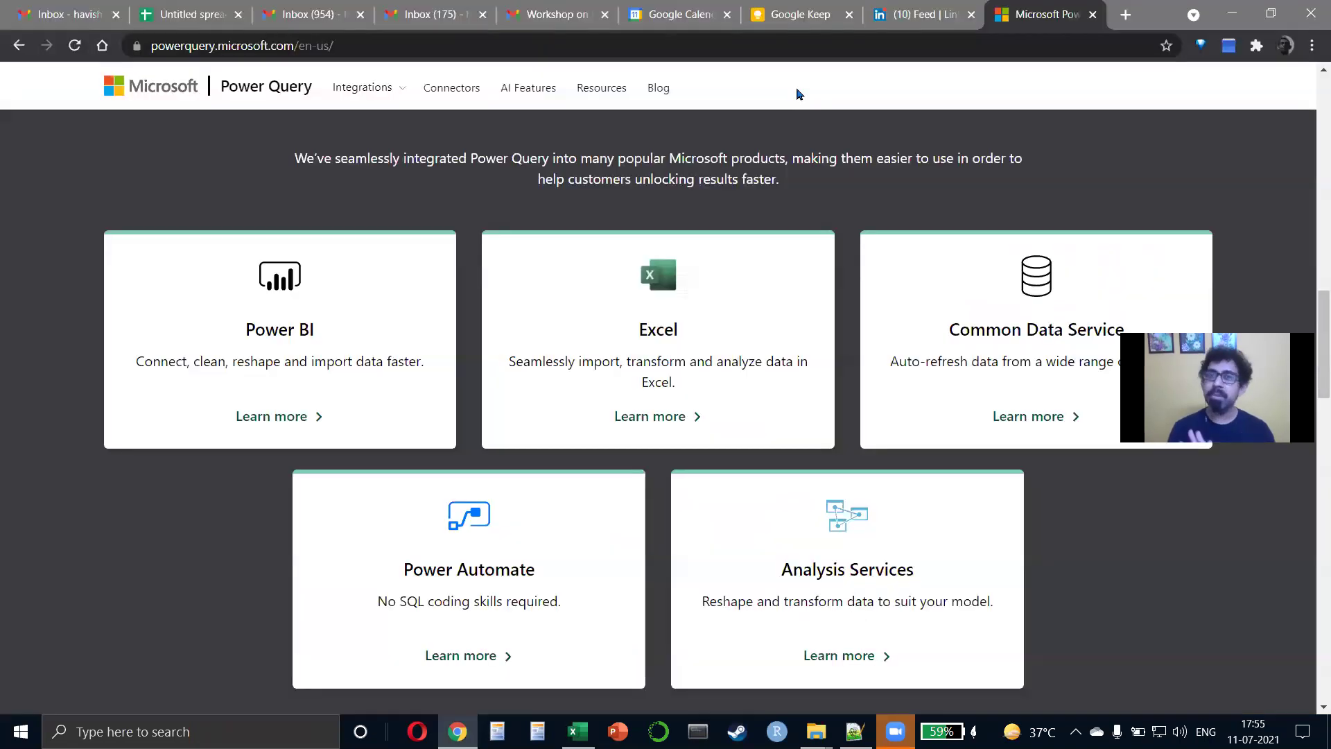
pyautogui.click(775, 47)
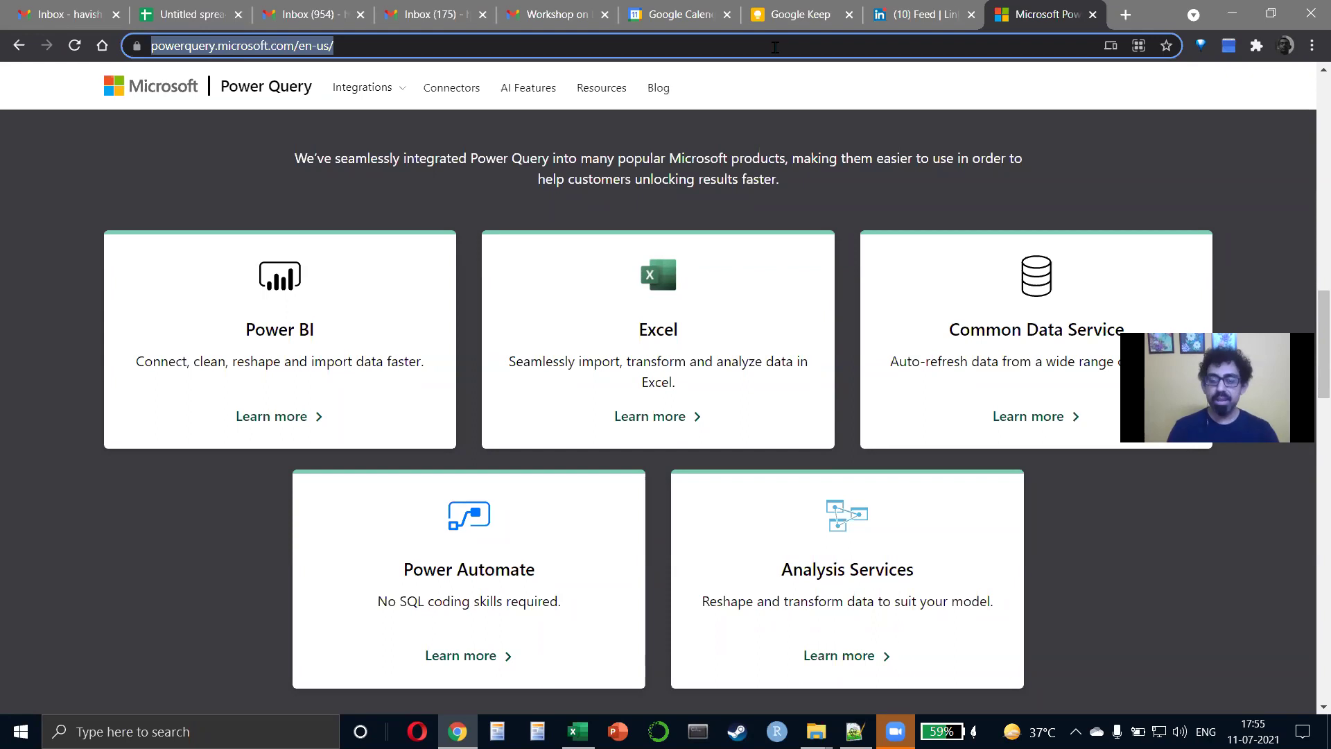
pyautogui.write('microsoft')
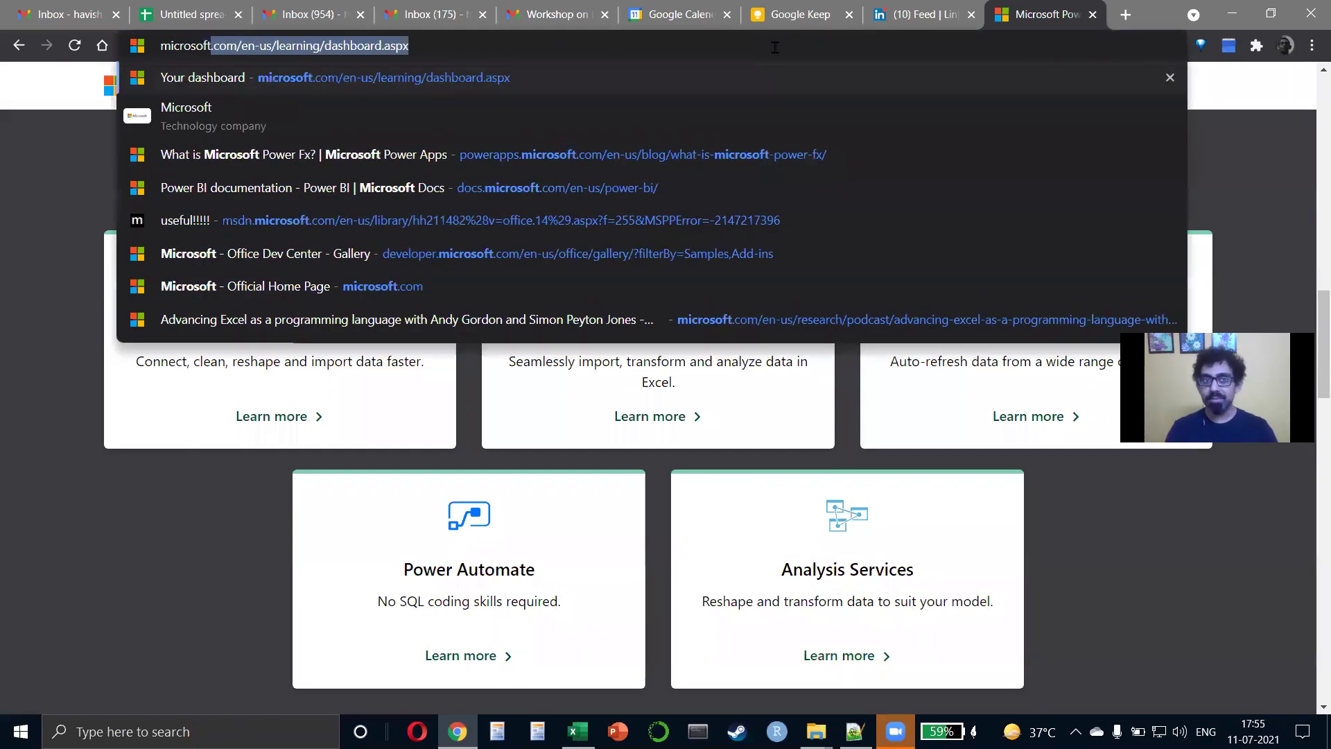
pyautogui.write(' 365')
pyautogui.press('Return')
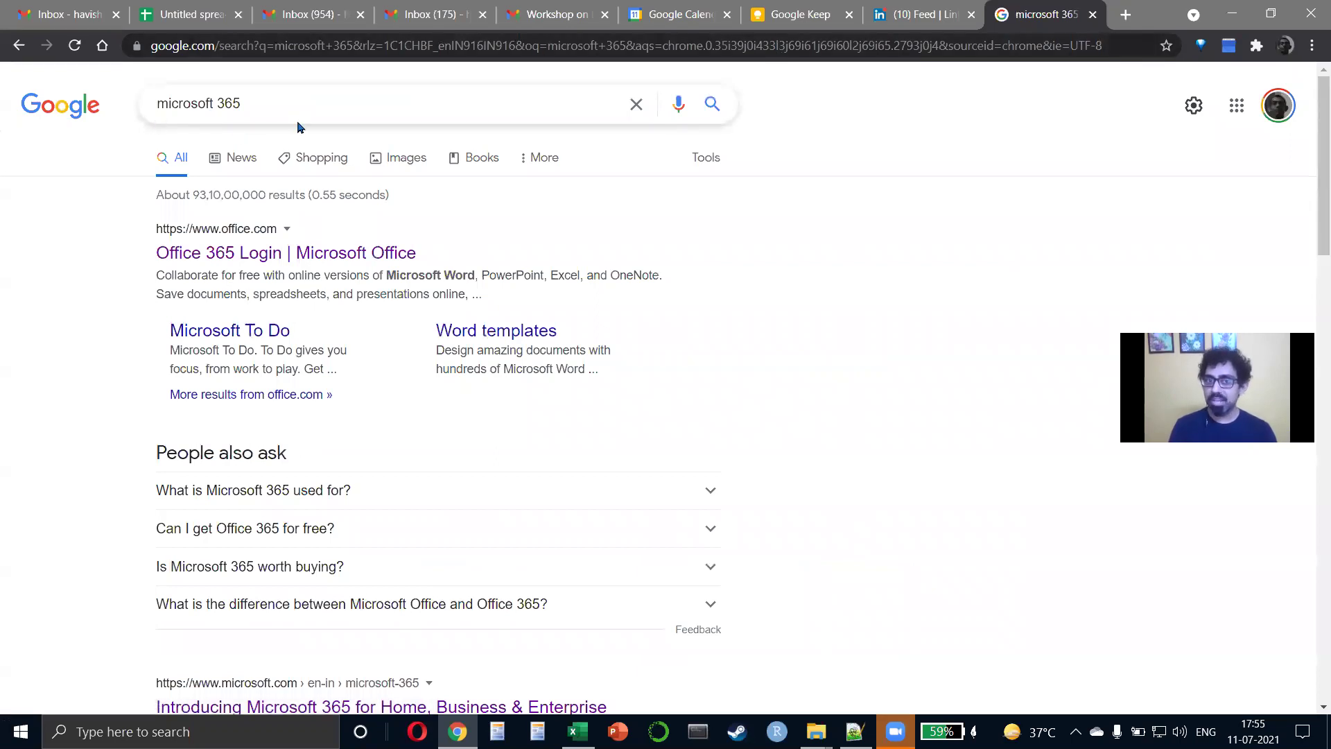
pyautogui.scroll(-5, 277, 386)
pyautogui.click(349, 384)
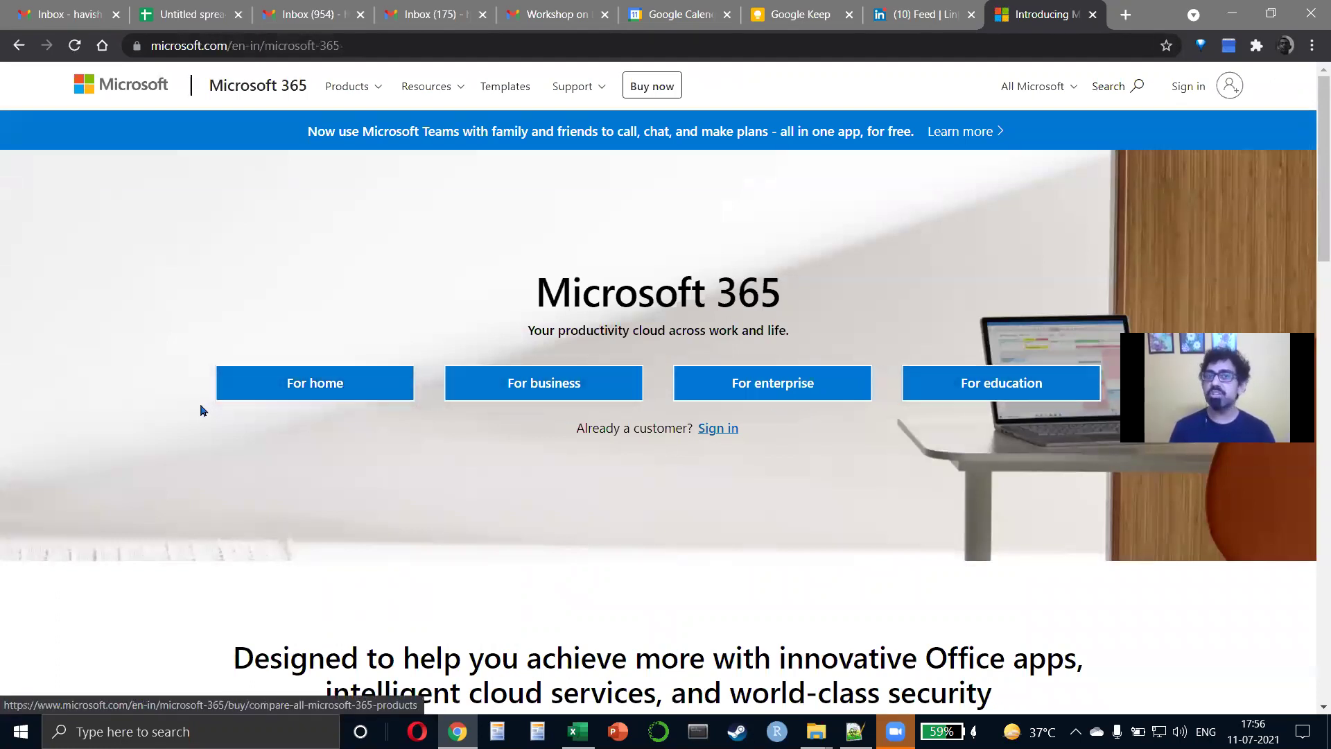
pyautogui.click(299, 396)
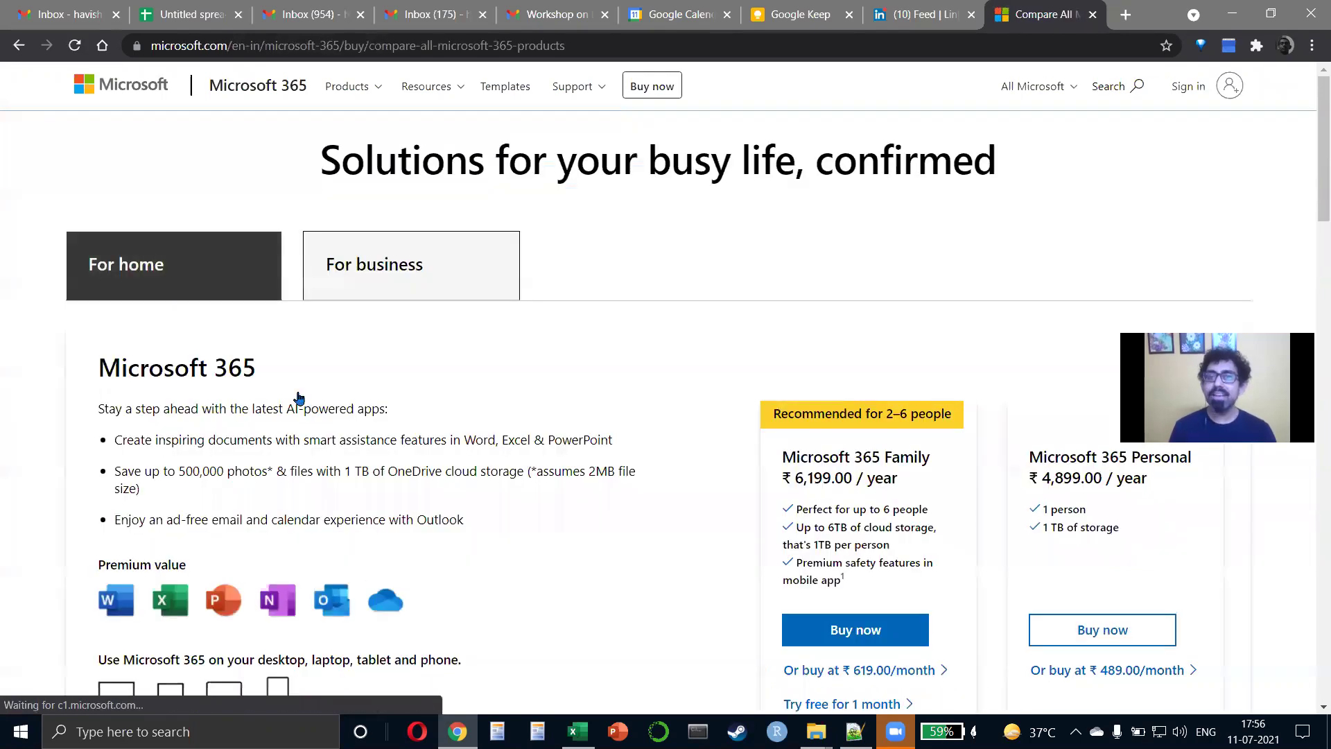
pyautogui.scroll(-3, 299, 397)
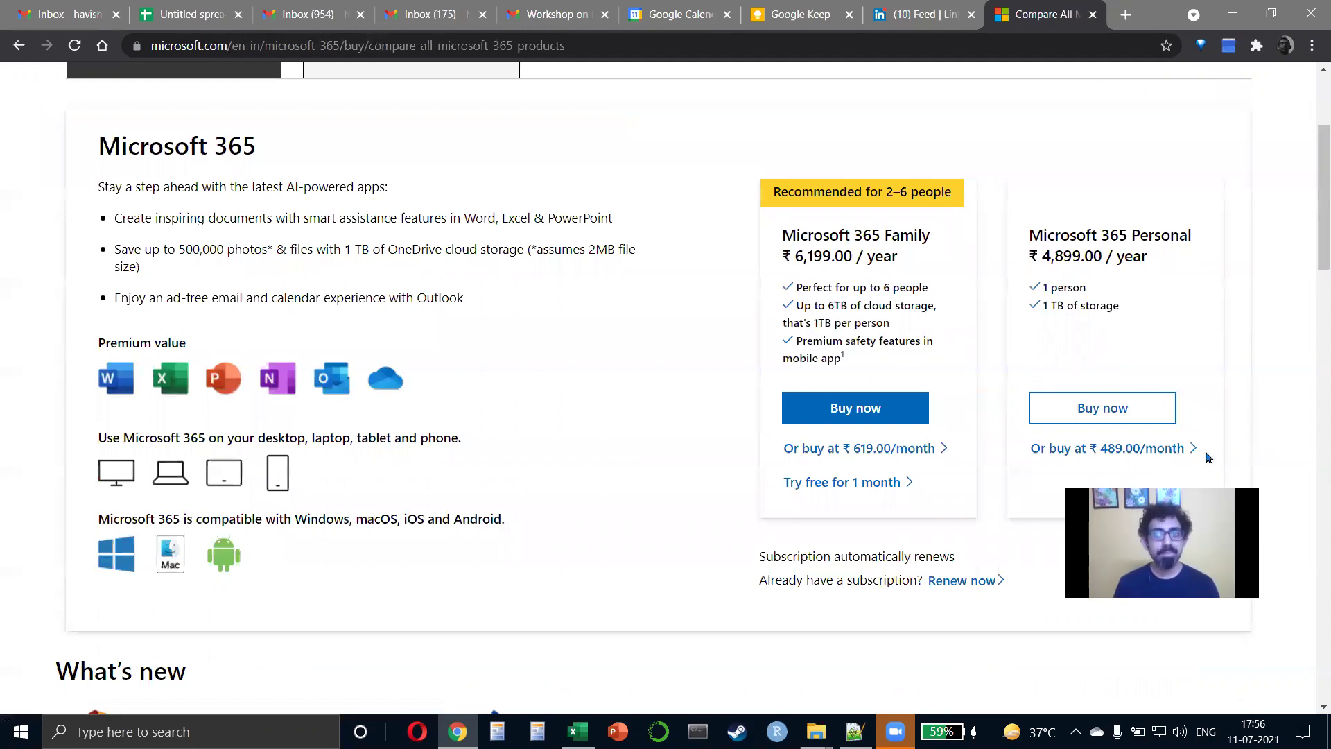
# Highlight the Personal ₹4,899.00/year and Family ₹6,199.00/year plan prices.
pyautogui.tripleClick(1096, 449)
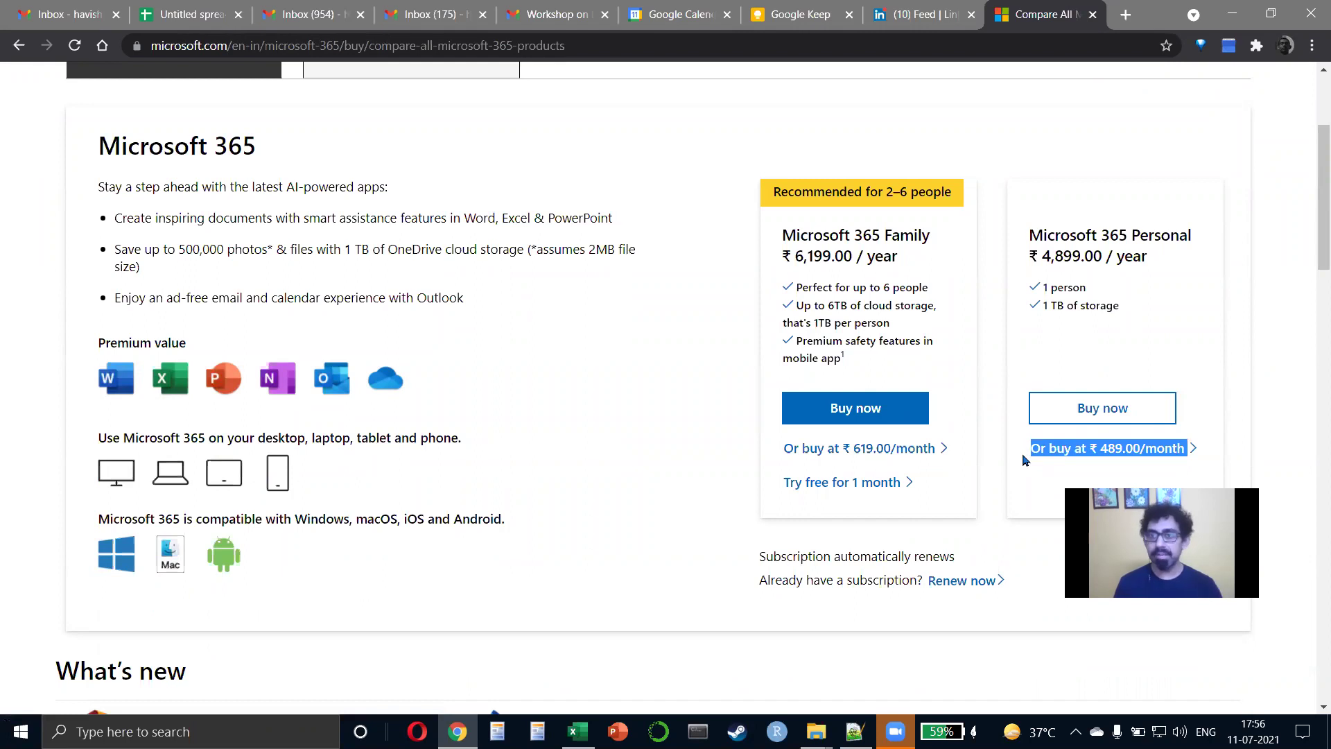
pyautogui.moveTo(1149, 258); pyautogui.dragTo(1028, 252)
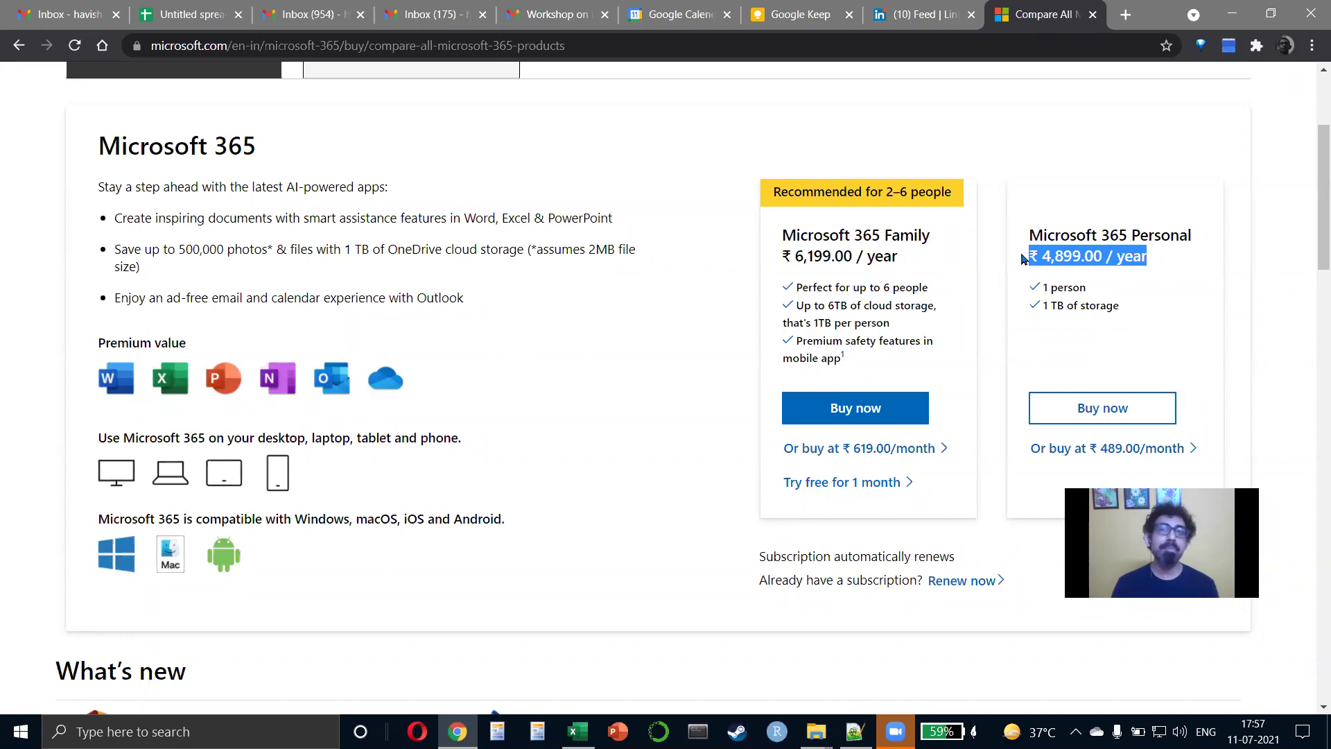
pyautogui.moveTo(779, 257); pyautogui.dragTo(913, 256)
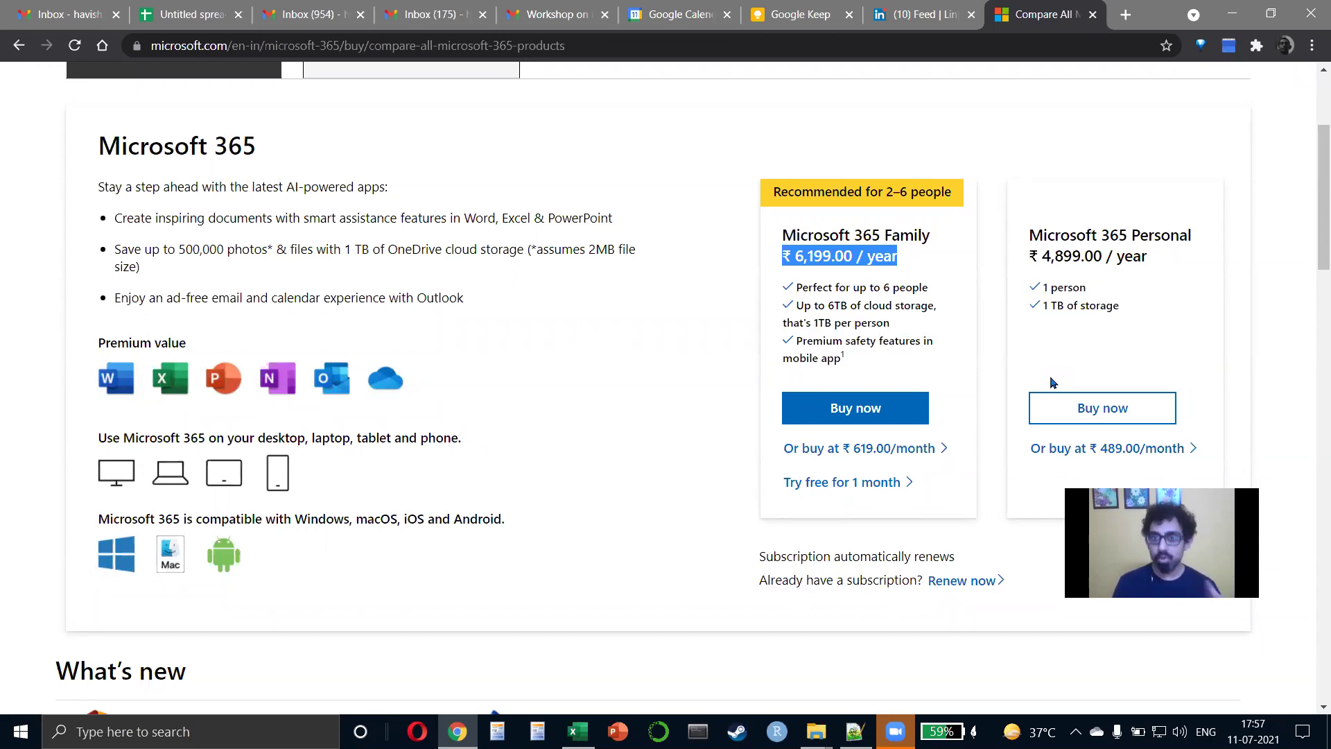
pyautogui.click(797, 53)
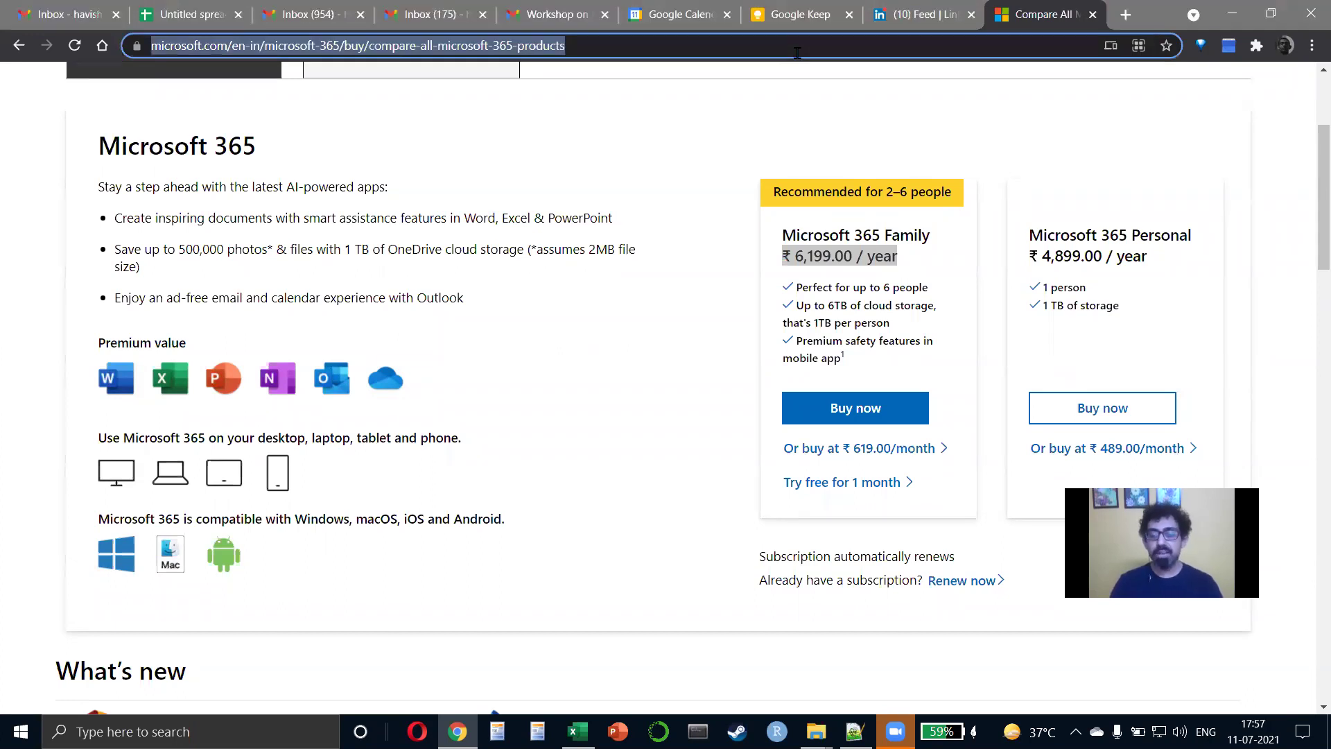
# Search 'stockhistory excel' and open the Microsoft Support STOCKHISTORY function article.
pyautogui.write('stoc')
pyautogui.press('BackSpace')
pyautogui.press('BackSpace')
pyautogui.write('ockstory exc')
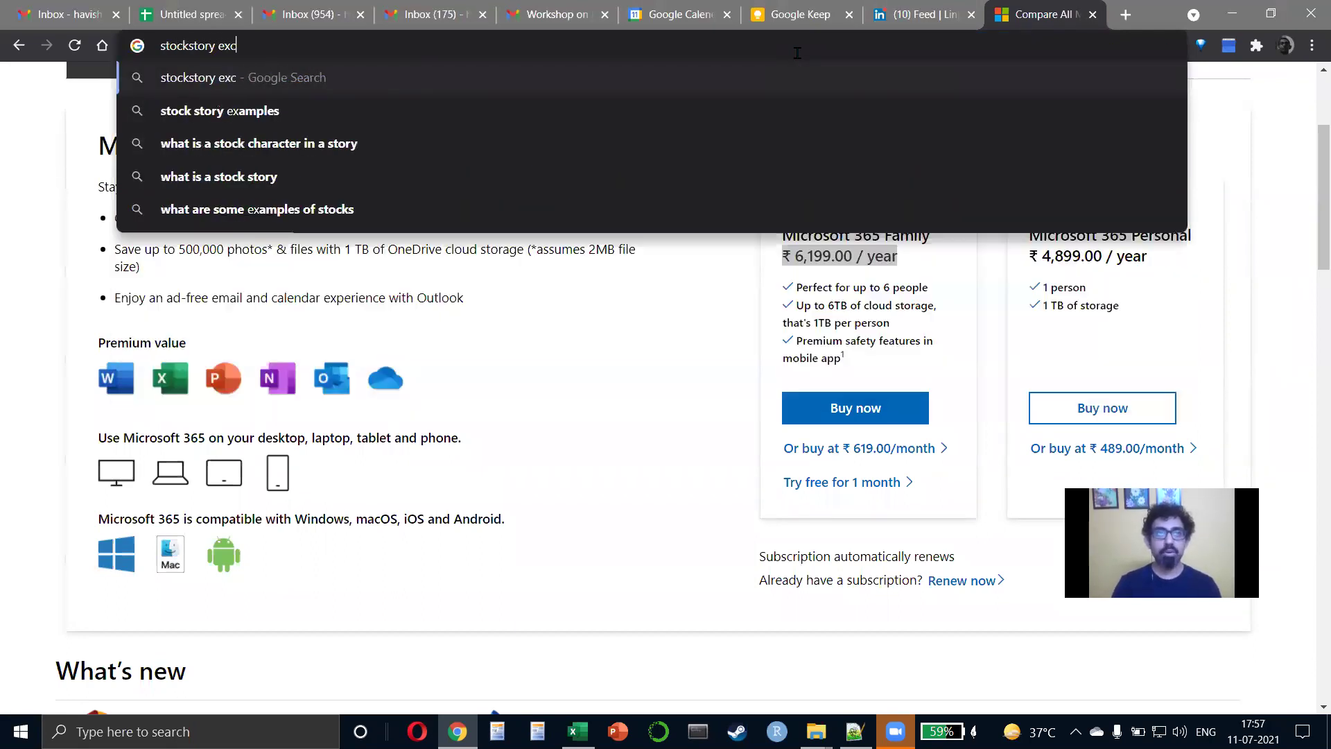
pyautogui.write('el')
pyautogui.press('Return')
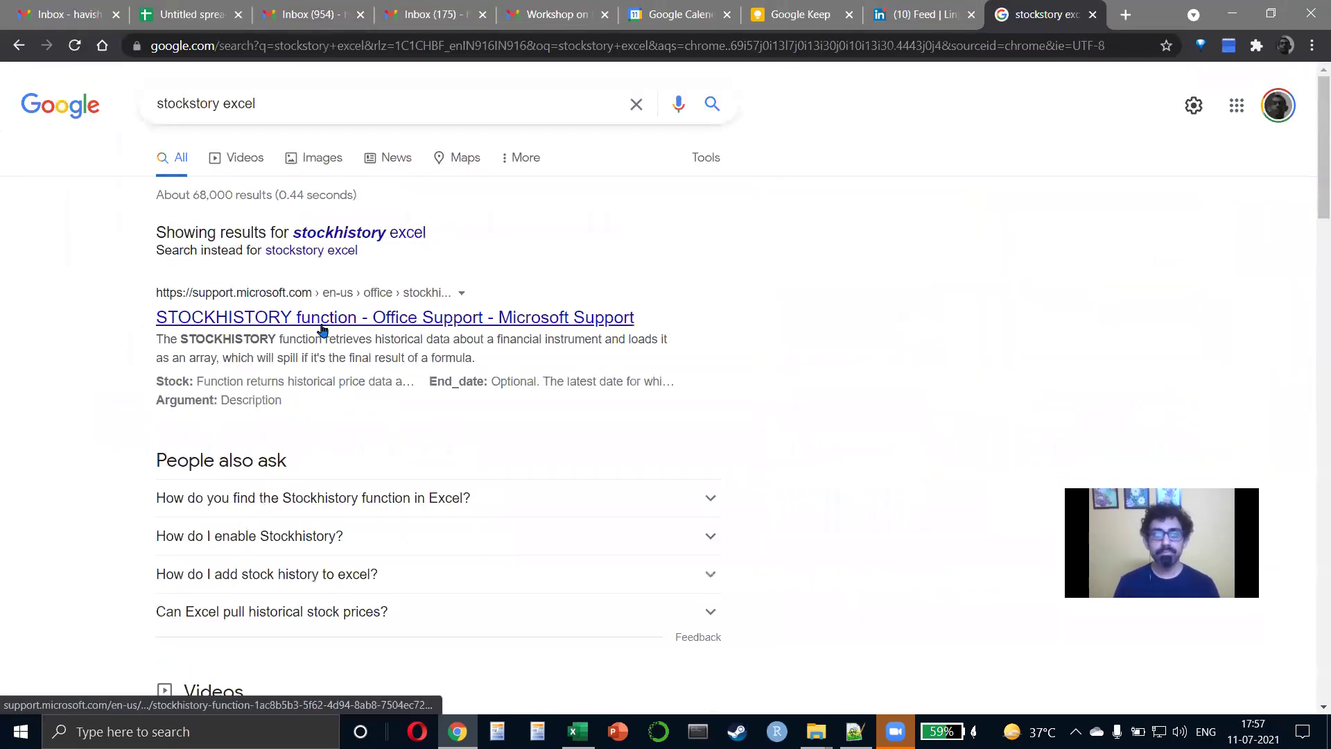
pyautogui.click(321, 329)
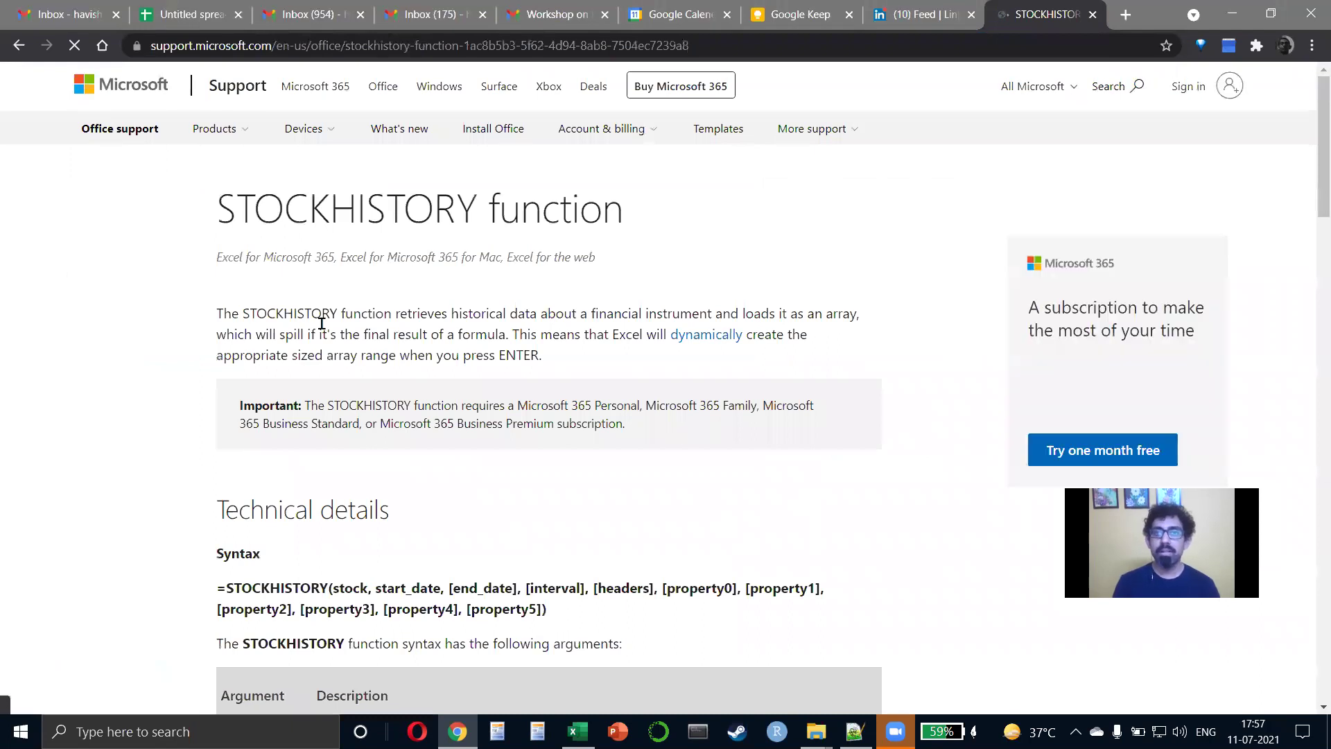
# Highlight the article's supported Excel versions line, then close the STOCKHISTORY tab.
pyautogui.moveTo(209, 268); pyautogui.dragTo(650, 272)
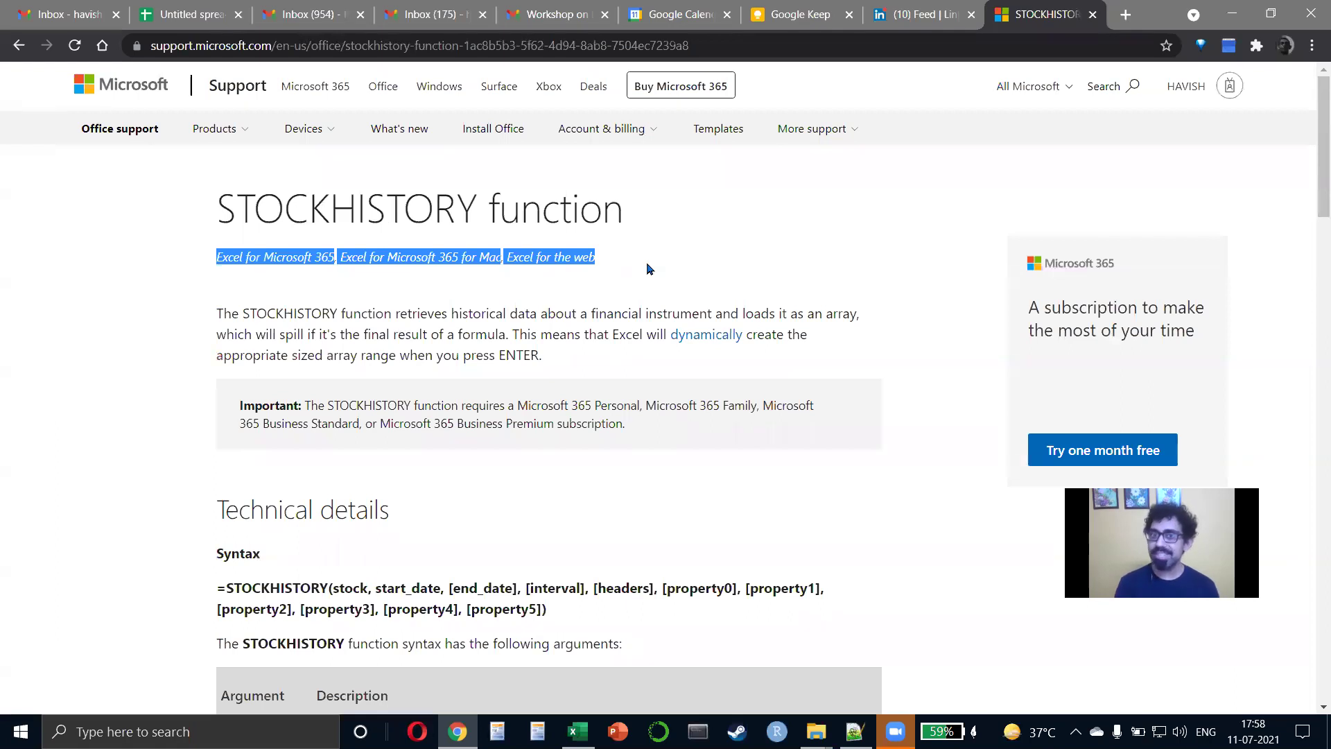
pyautogui.click(646, 264)
pyautogui.moveTo(277, 256); pyautogui.dragTo(686, 267)
pyautogui.click(686, 267)
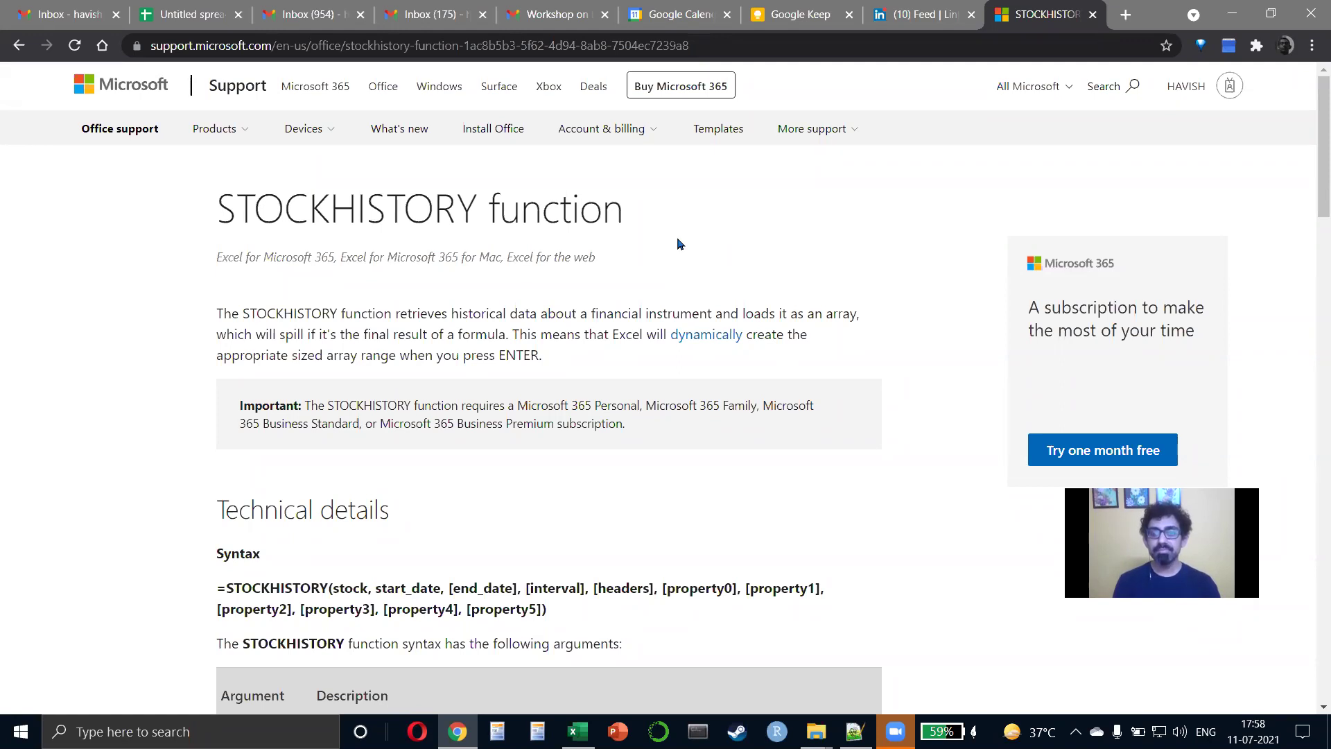
pyautogui.hotkey('ctrl', 'w')
pyautogui.hotkey('alt', 'Tab')
pyautogui.hotkey('alt', 'Tab')
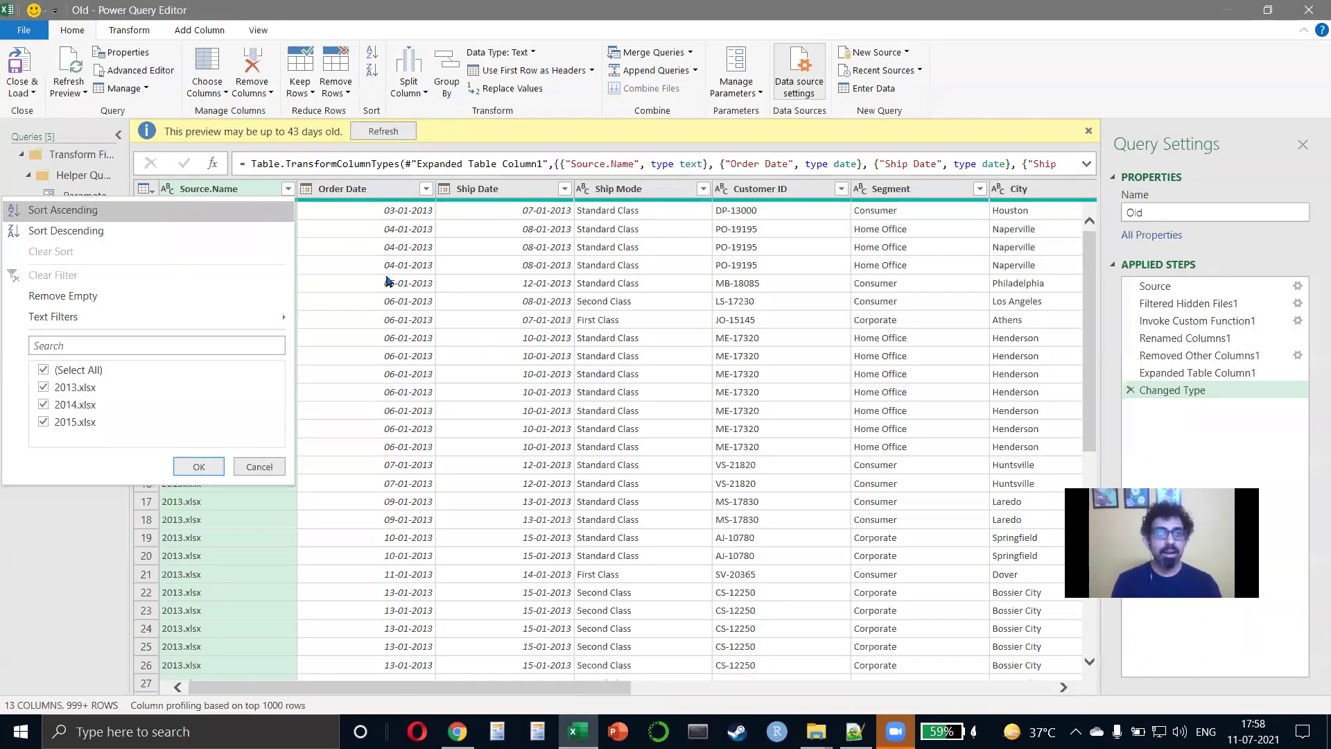
# Close & Load the Old query and check that its table ends at row 6676.
pyautogui.click(386, 281)
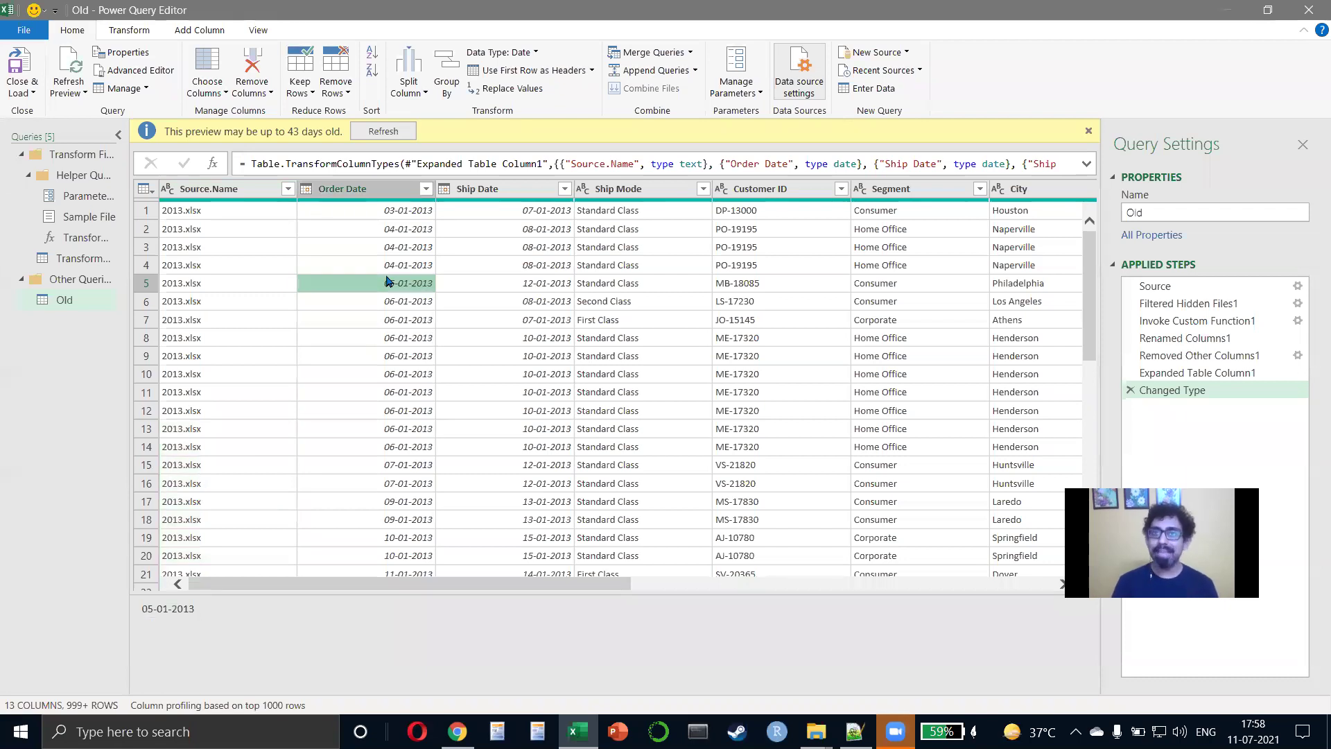
pyautogui.click(19, 66)
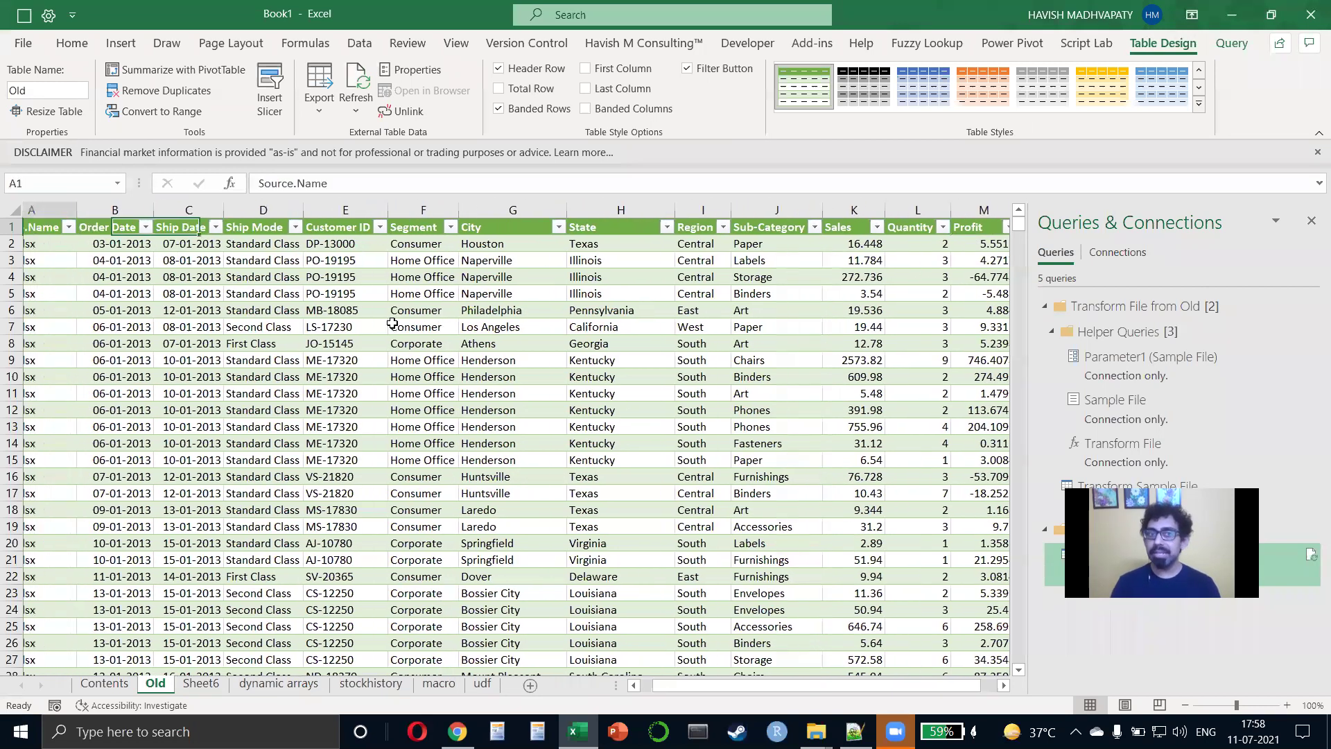
pyautogui.hotkey('ctrl', 'Down')
pyautogui.scroll(-1, 392, 324)
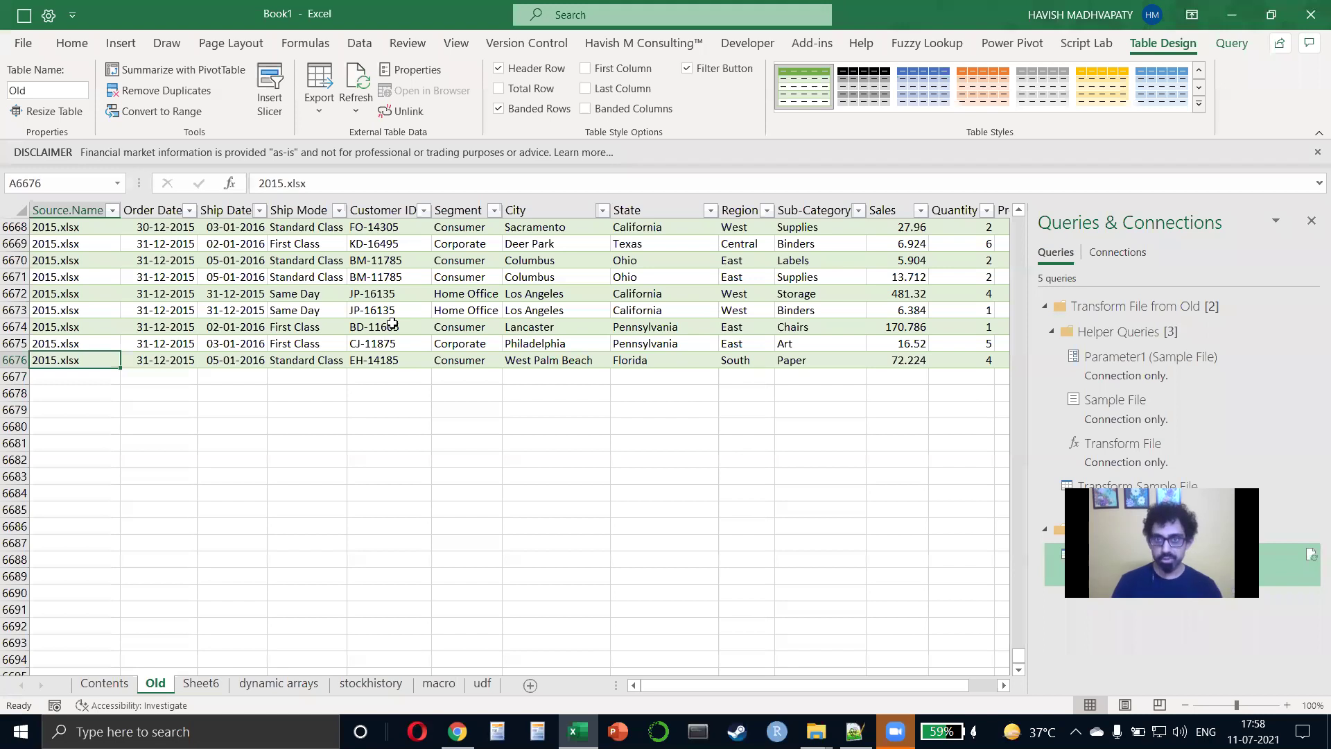
# Paste 2016.xlsx into the Old source folder in File Explorer.
pyautogui.hotkey('alt', 'Tab')
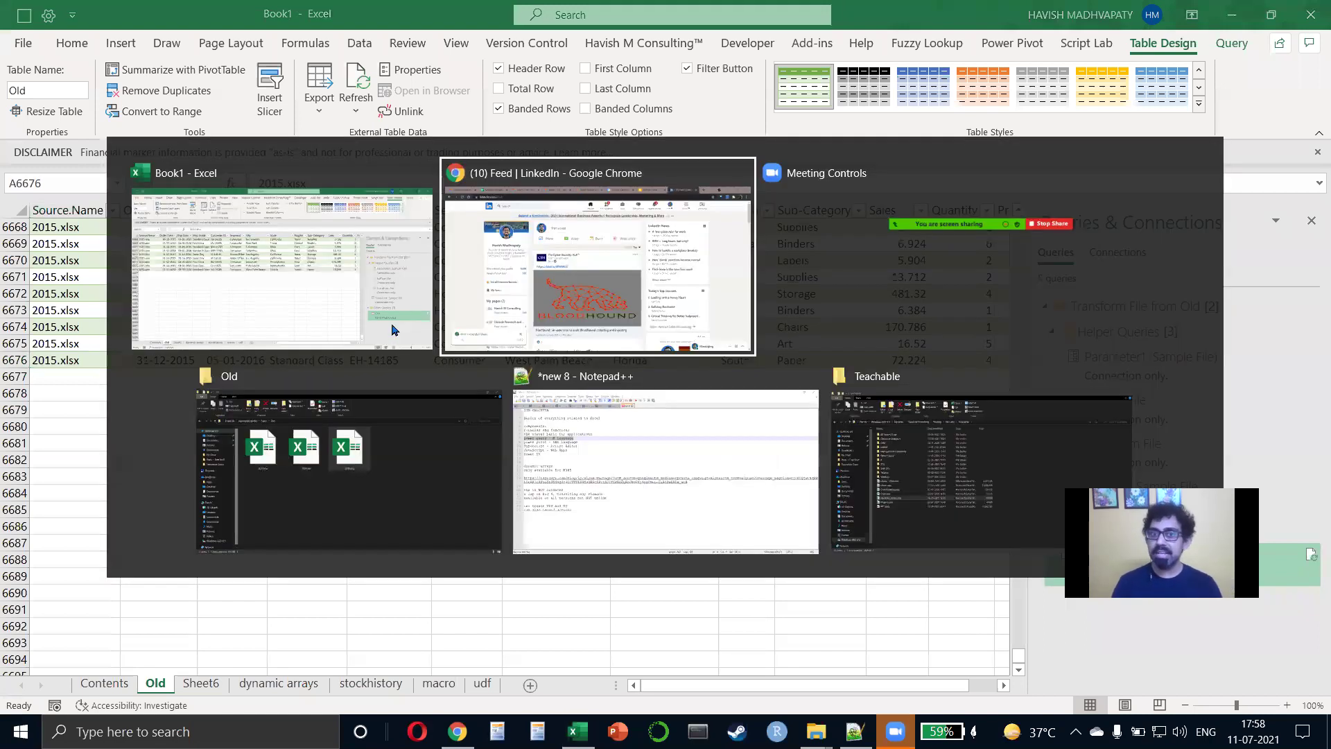
pyautogui.click(393, 330)
pyautogui.hotkey('alt', 'Up')
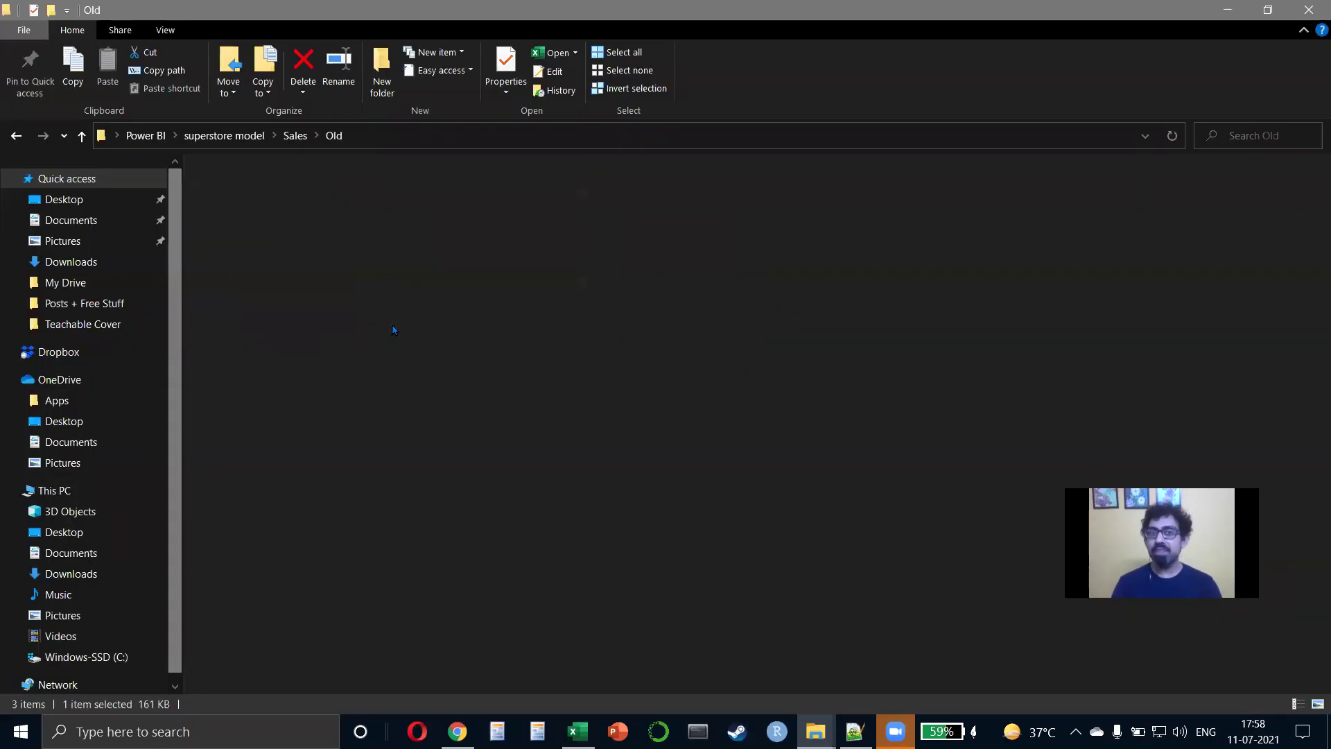
pyautogui.press('Up')
pyautogui.press('Return')
pyautogui.hotkey('ctrl', 'v')
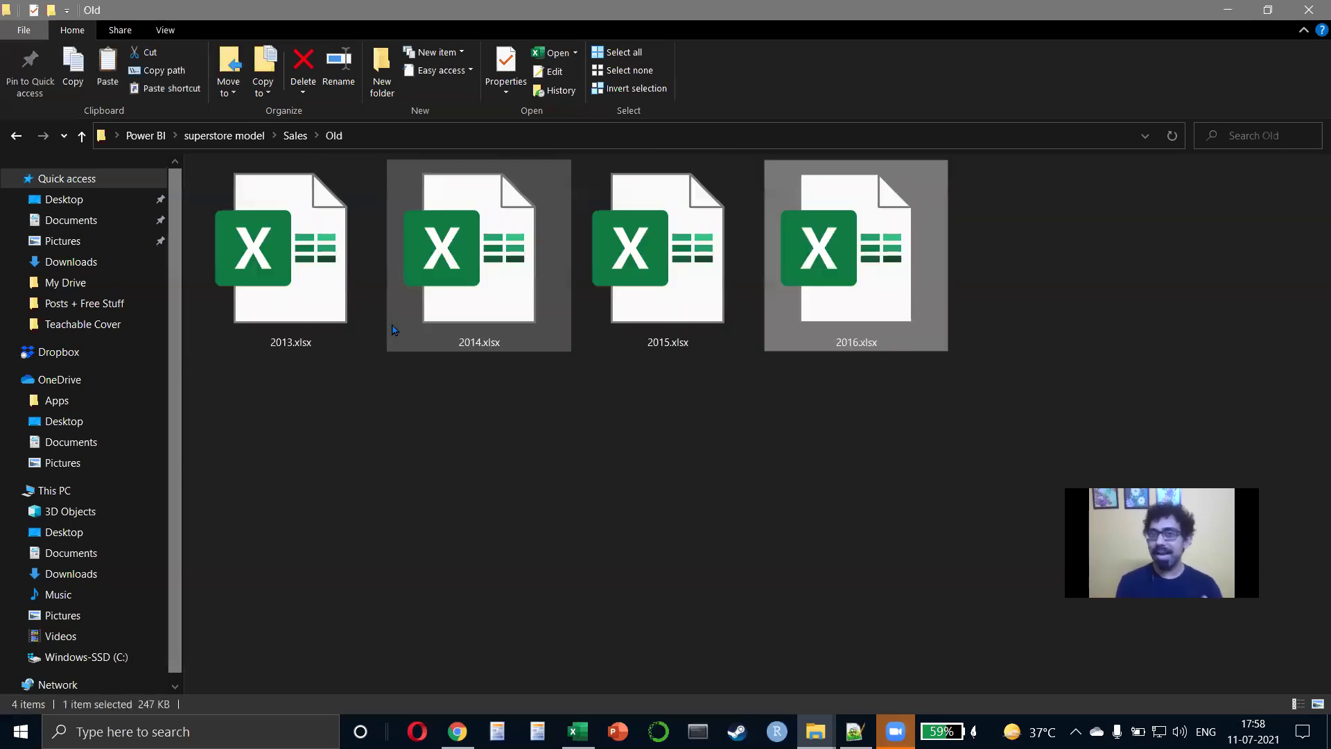
pyautogui.hotkey('alt', 'Tab')
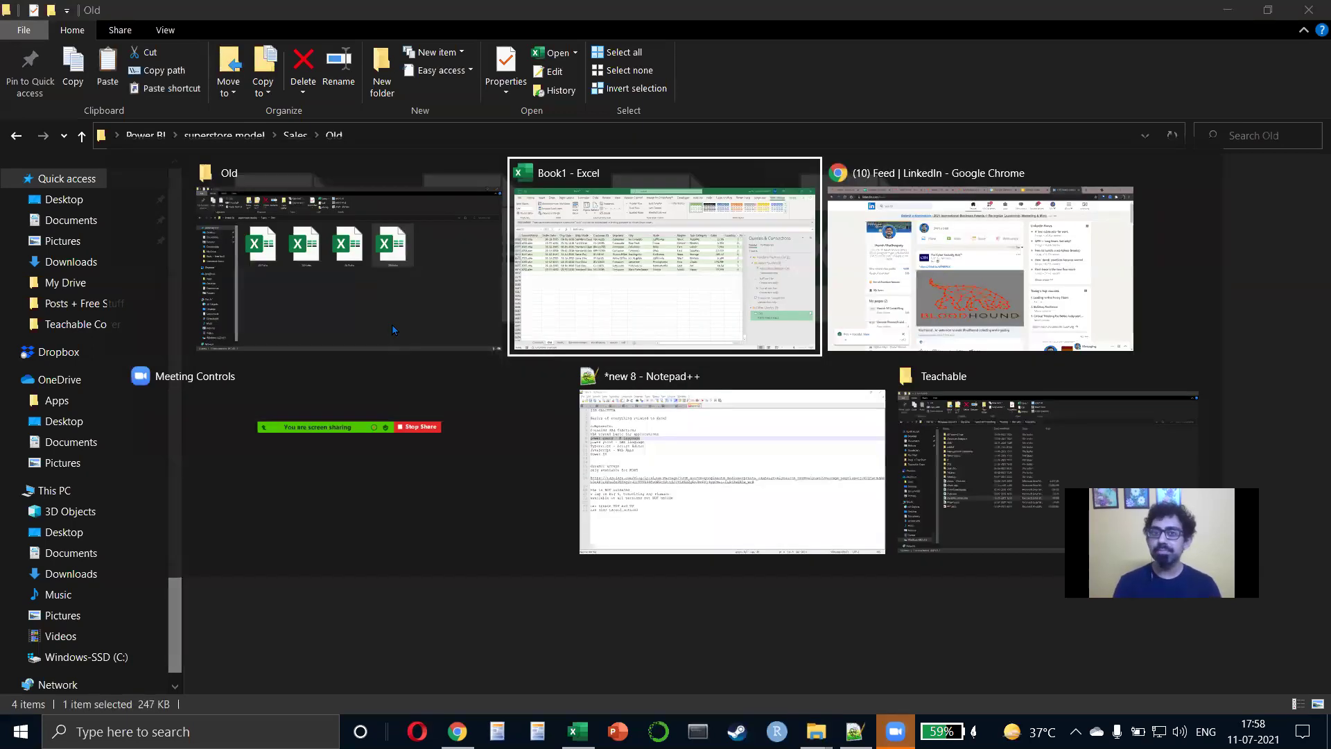
# Refresh the Old table to pull in 2016 data, confirming it now ends at row 9995.
pyautogui.click(442, 311)
pyautogui.rightClick(445, 312)
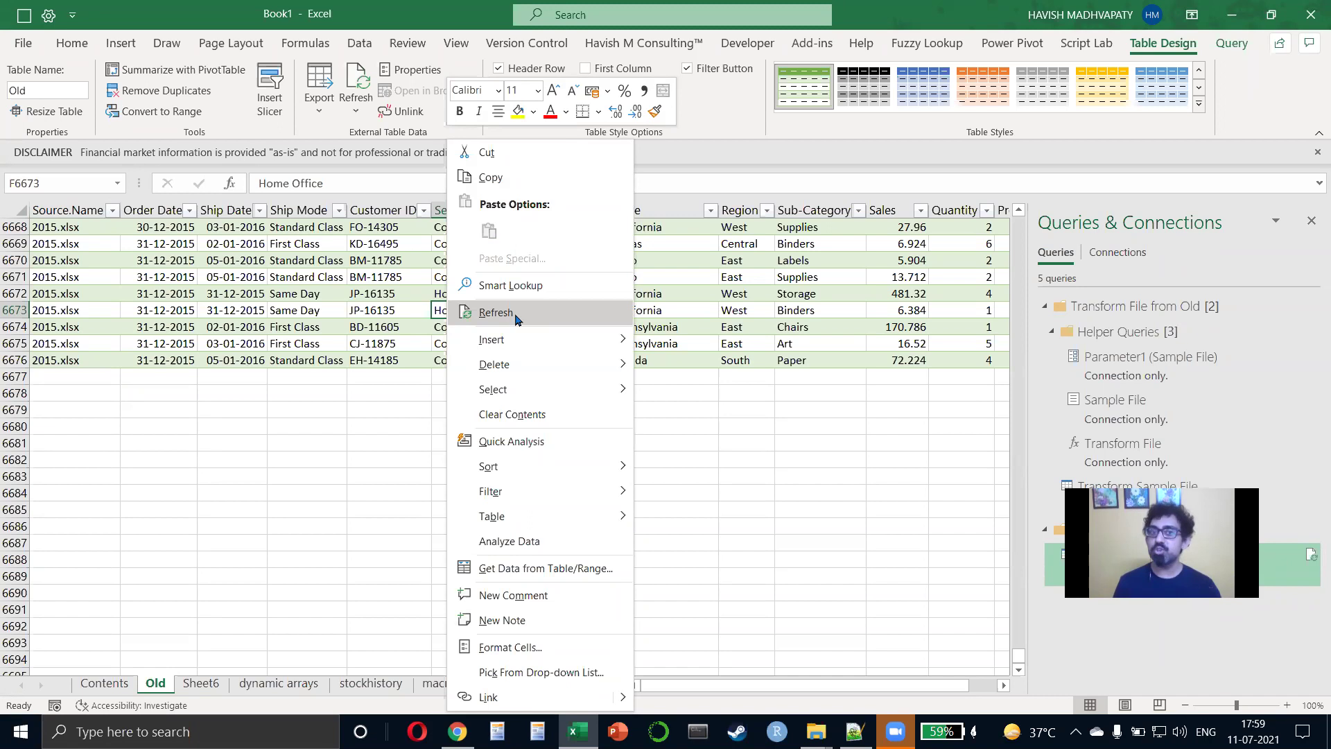
pyautogui.click(495, 313)
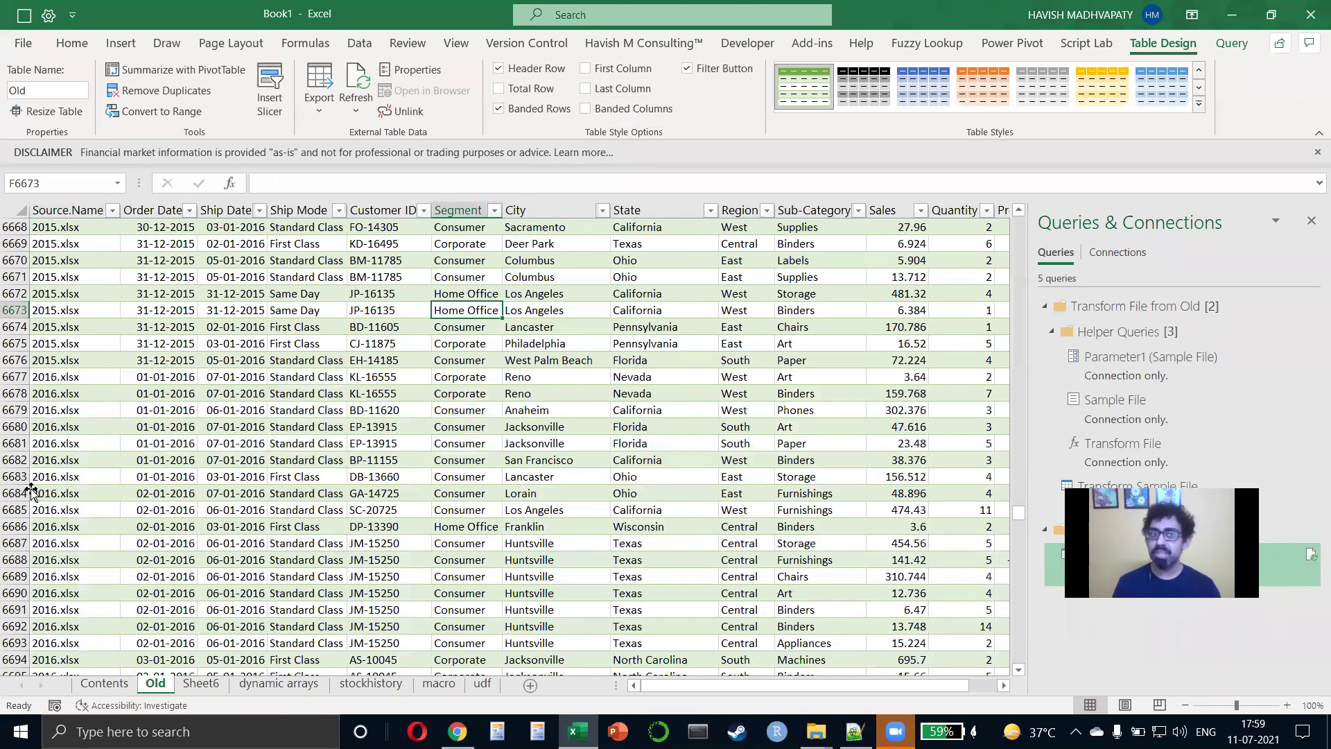
pyautogui.hotkey('ctrl', 'a')
pyautogui.hotkey('ctrl', 'Down')
pyautogui.press('Down')
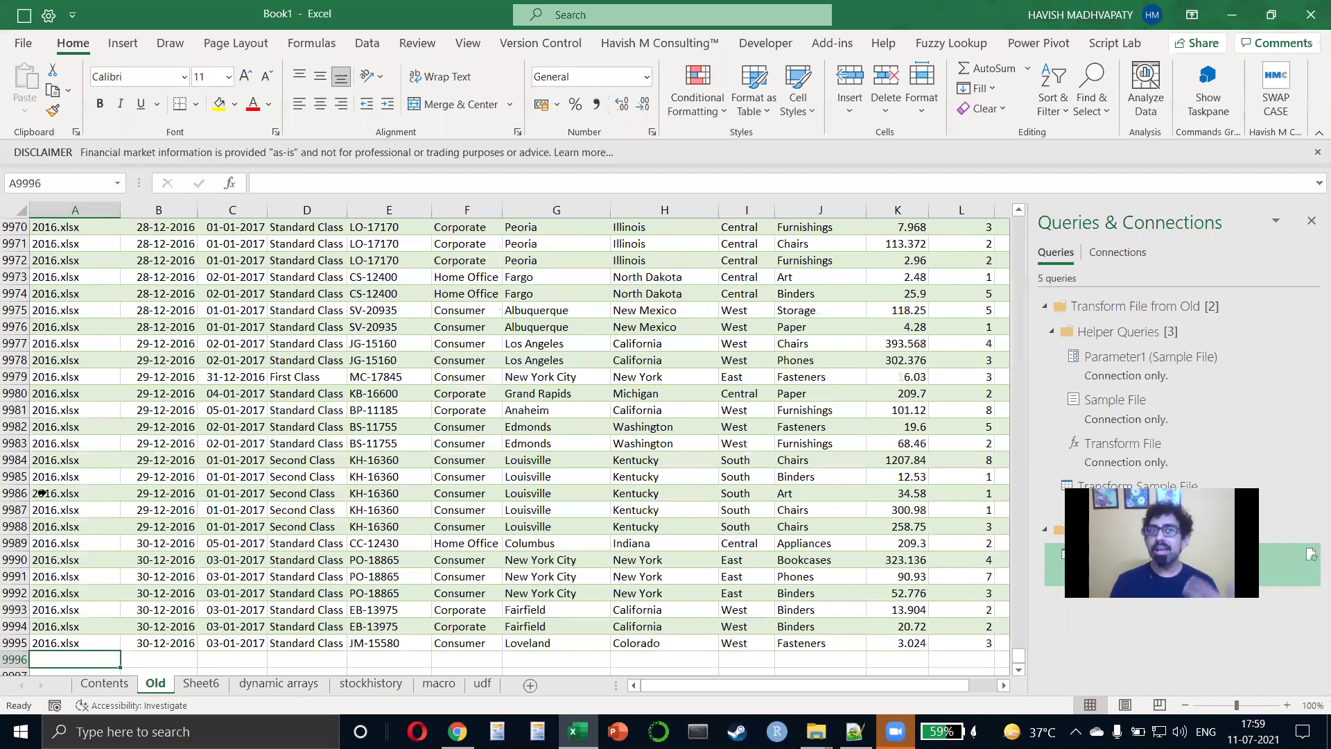
# Open the table's Old query in Power Query Editor via Table > Edit Query.
pyautogui.rightClick(291, 428)
pyautogui.moveTo(489, 516)
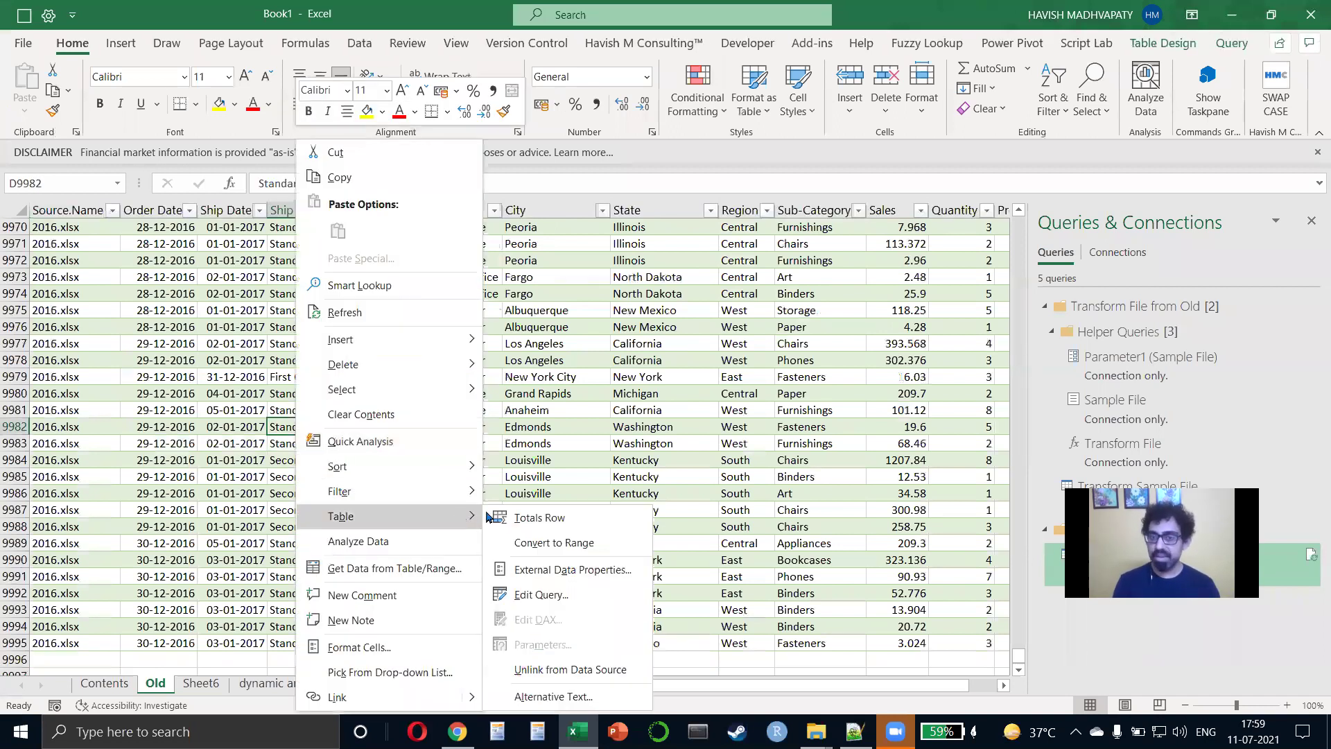
pyautogui.click(573, 612)
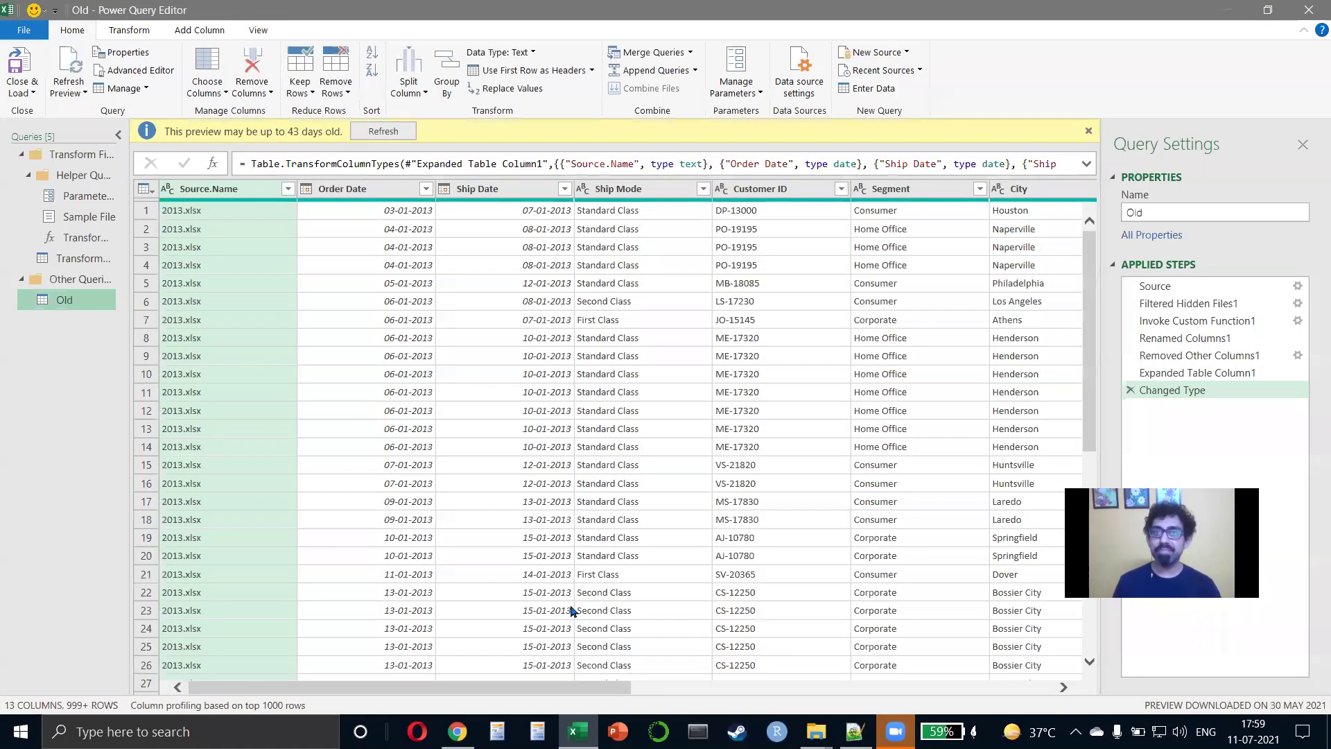
# Review the Old query's M code in the Advanced Editor, then show the desktop.
pyautogui.click(128, 75)
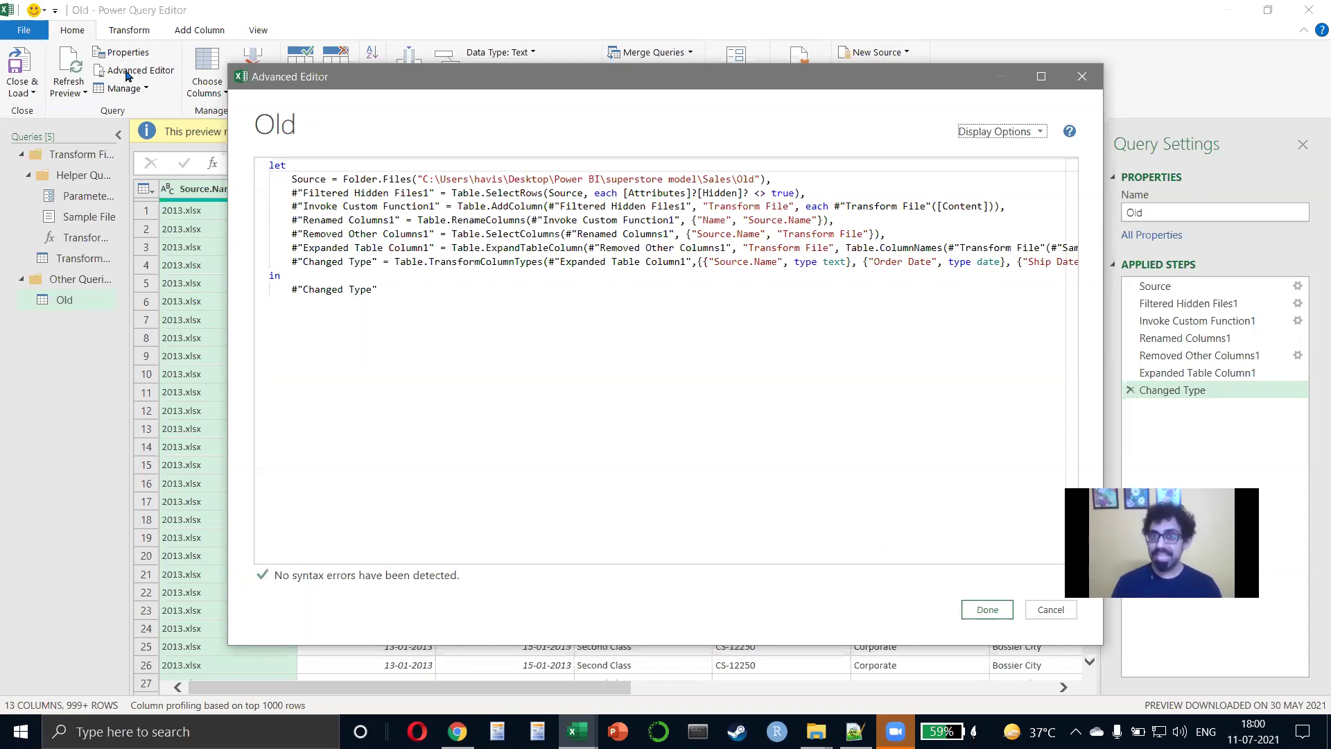
pyautogui.press('super+d')
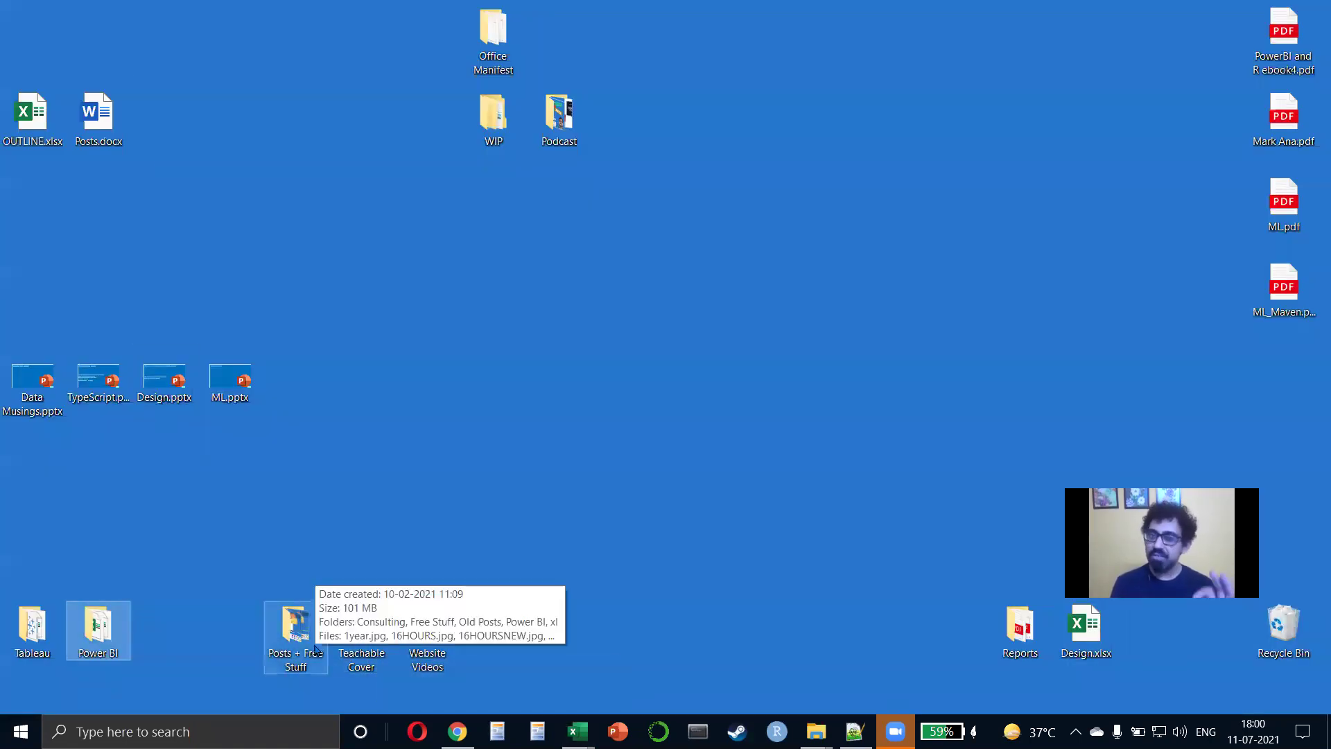
# View BUNDLE MEGA.jpg from the Teachable Cover folder in IrfanView and zoom in.
pyautogui.click(357, 650)
pyautogui.doubleClick(356, 650)
pyautogui.doubleClick(526, 217)
pyautogui.scroll(3, 701, 404)
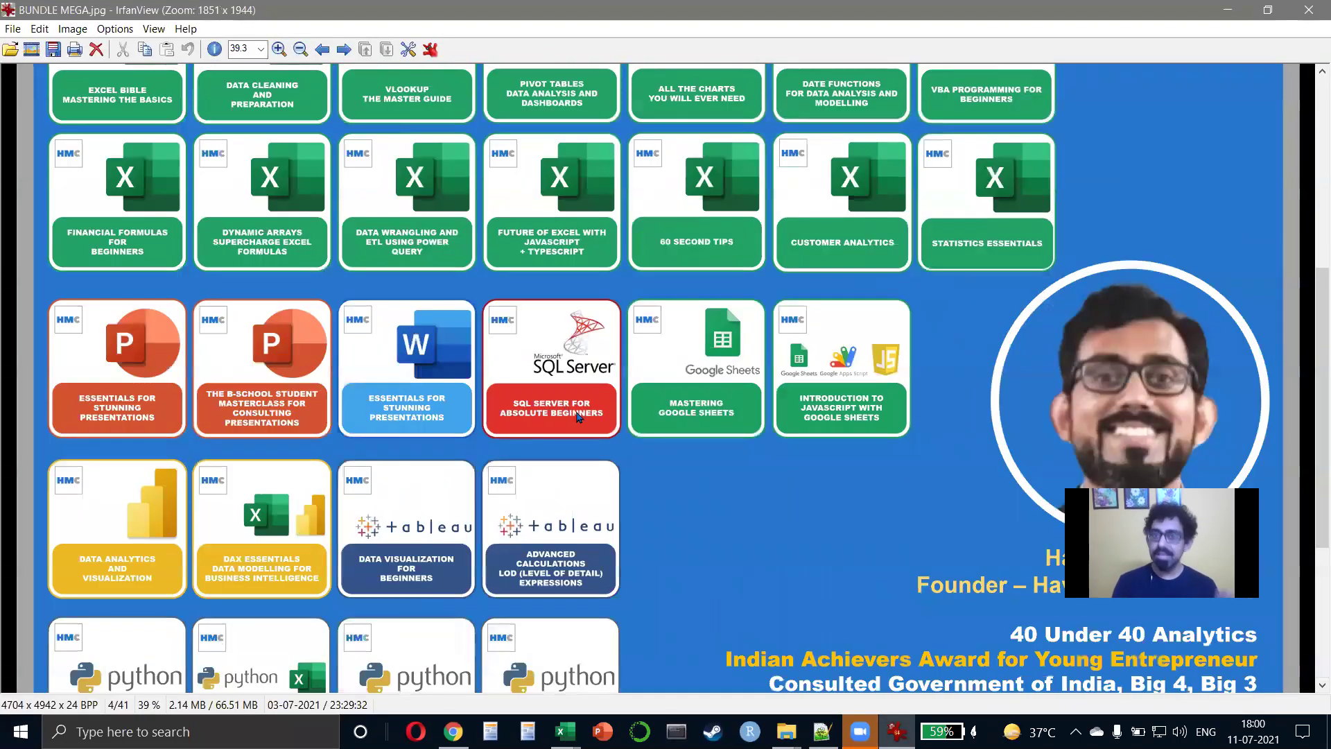
pyautogui.scroll(1, 577, 417)
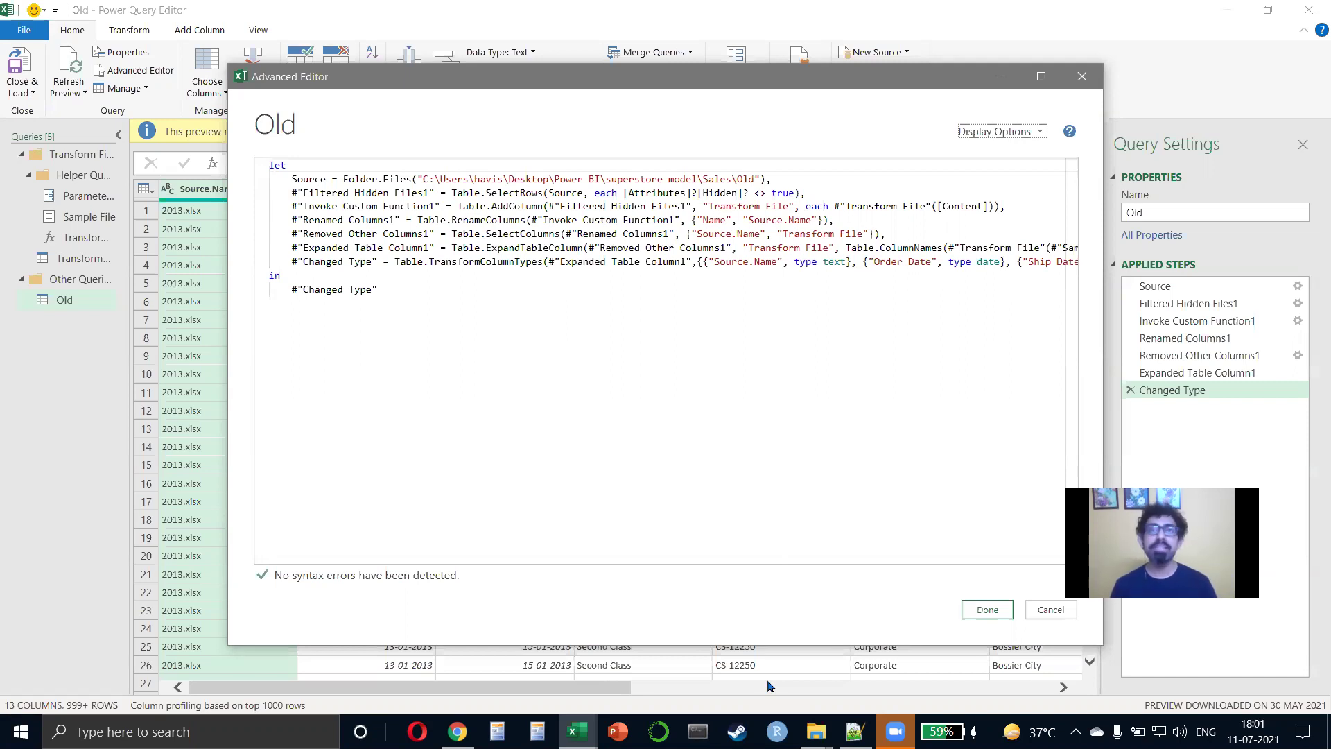
# Close the Advanced Editor, inspect the row 9 Ship Date value, and close Power Query Editor.
pyautogui.click(1081, 77)
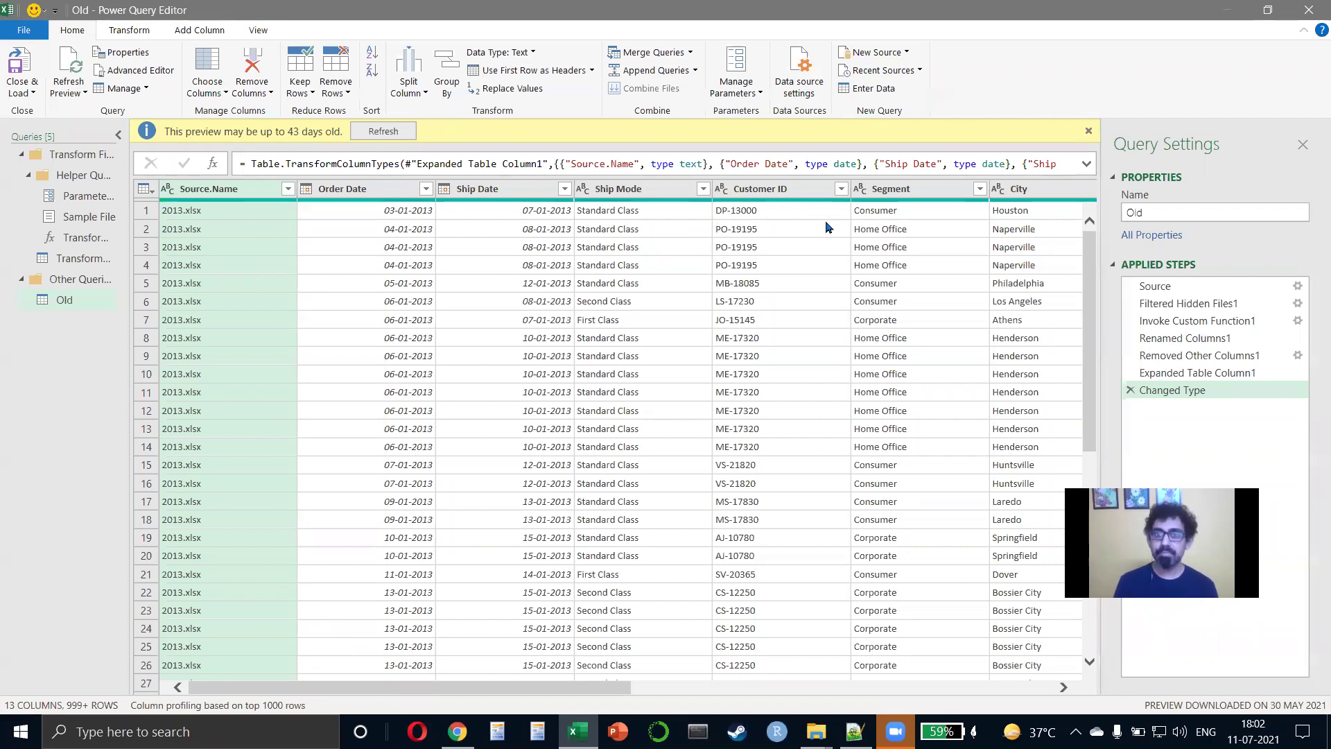
pyautogui.click(545, 356)
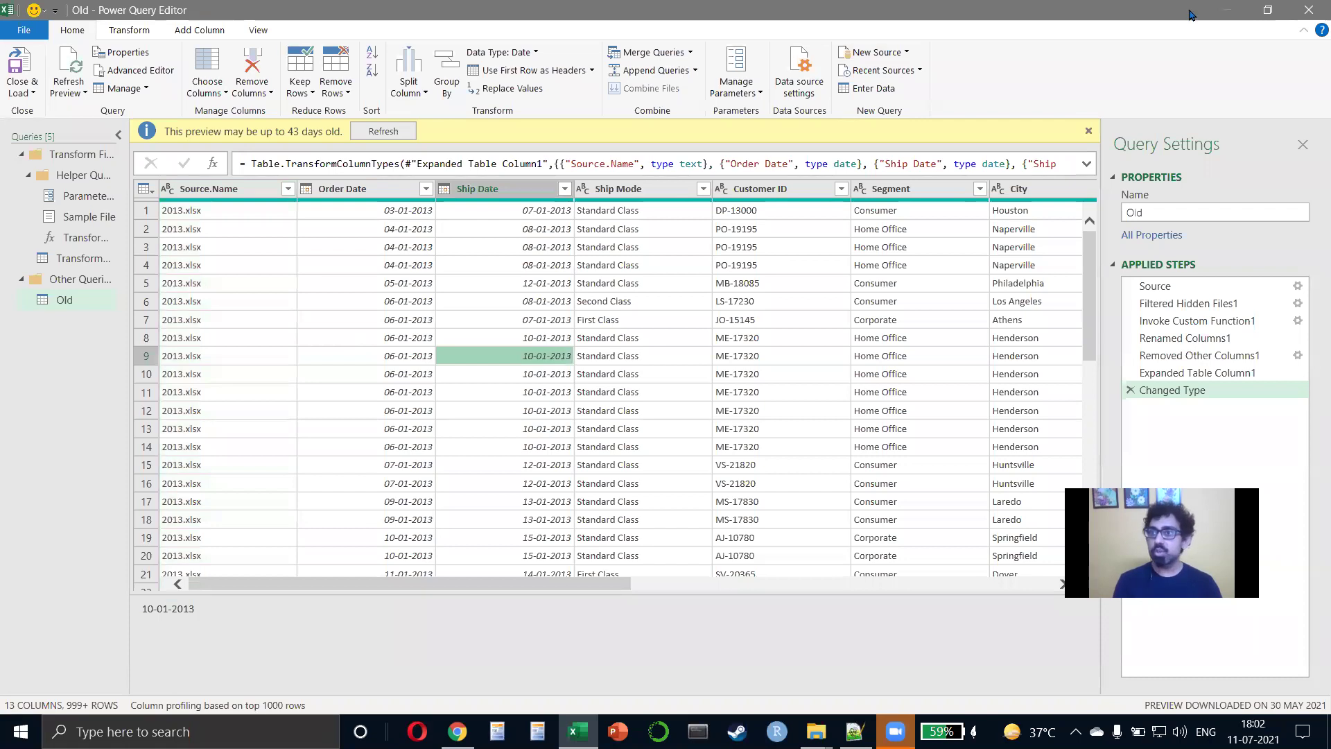
pyautogui.click(1290, 10)
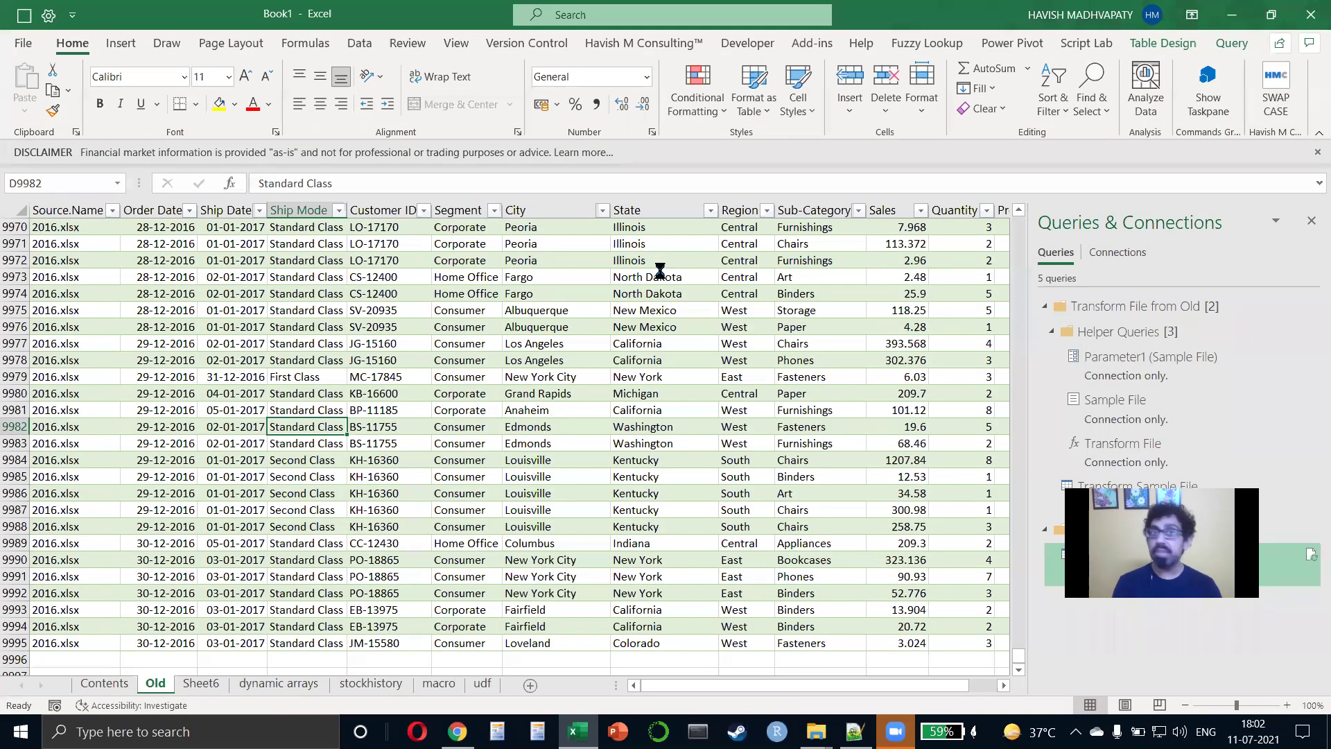
# Select cell H9973 in the Old table, then switch over to Google Chrome.
pyautogui.click(660, 275)
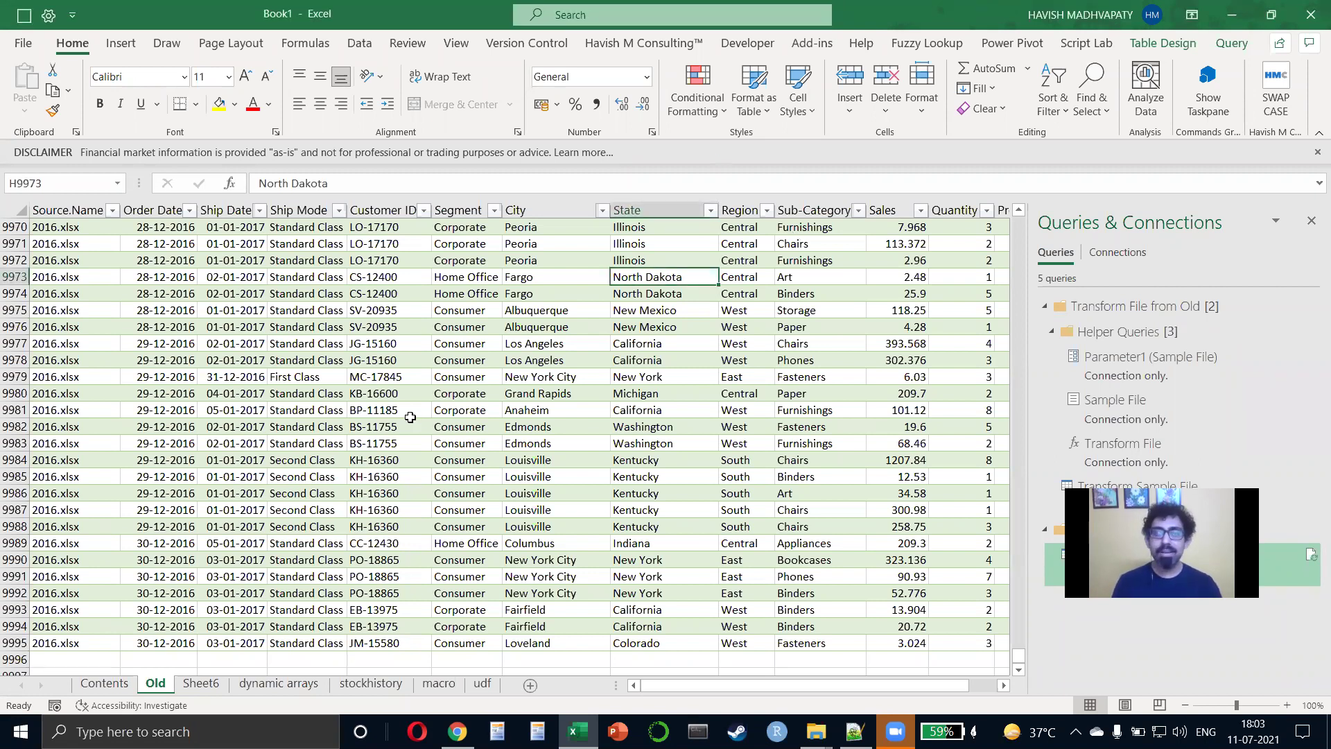
pyautogui.hotkey('alt', 'Tab')
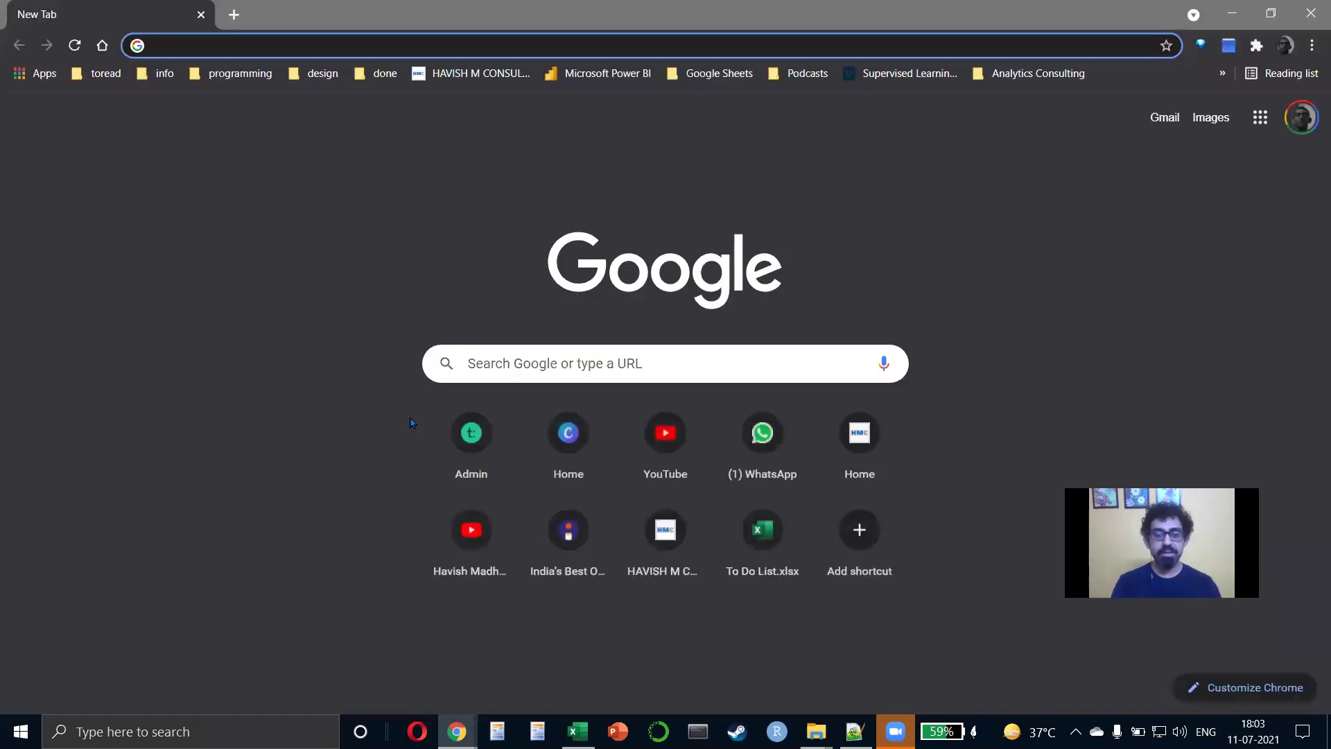
# Search Google for Office 365 Mac vs Windows differences and open the WebSetNet article.
pyautogui.write('office 365 f')
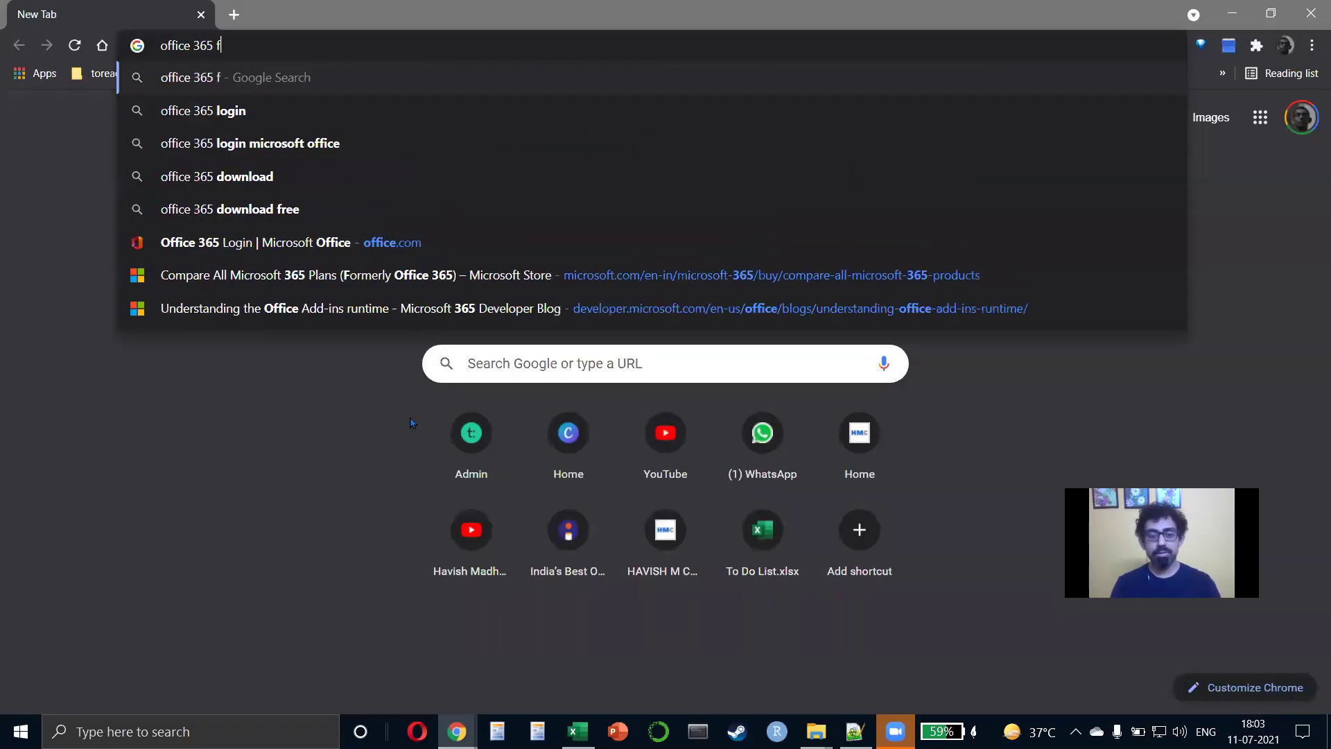
pyautogui.write('or mac vs sindwos difference')
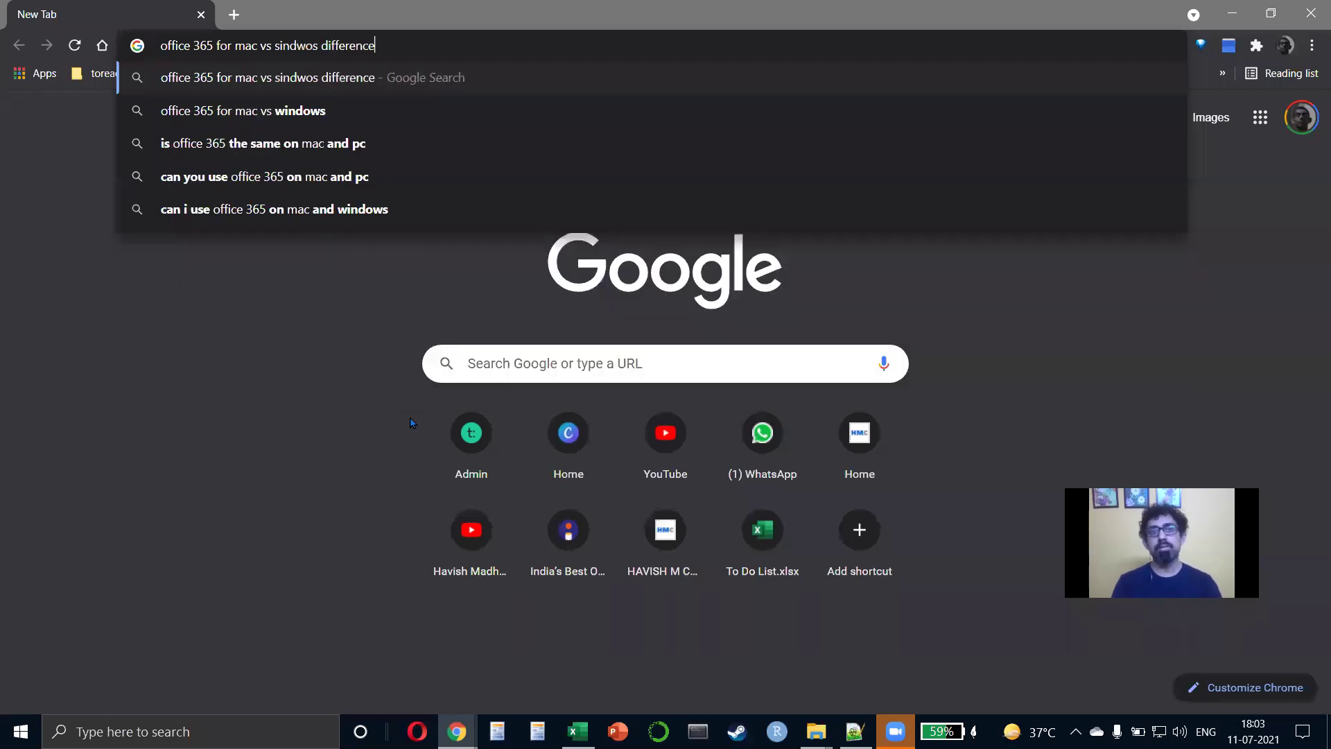
pyautogui.press('Return')
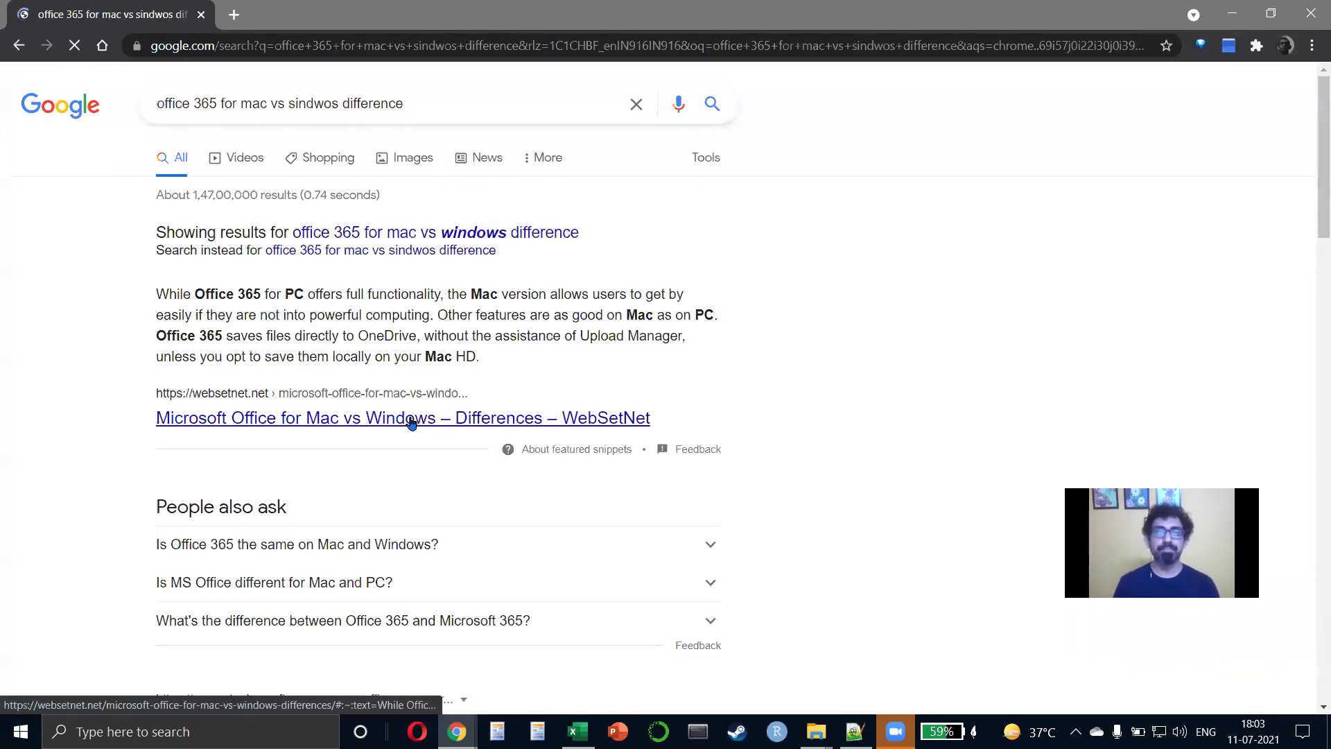
pyautogui.click(414, 418)
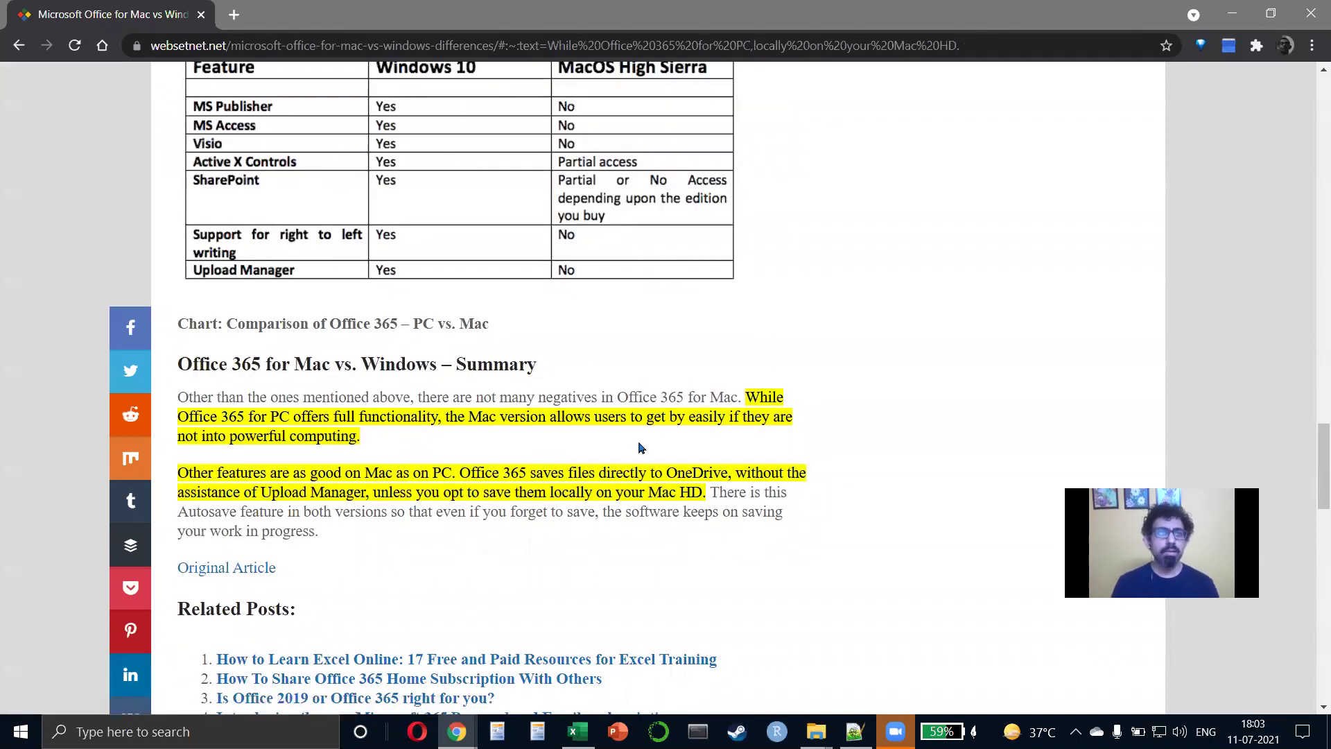
# Read through the WebSetNet comparison, then enter a new search for 'power query mac'.
pyautogui.scroll(3, 641, 447)
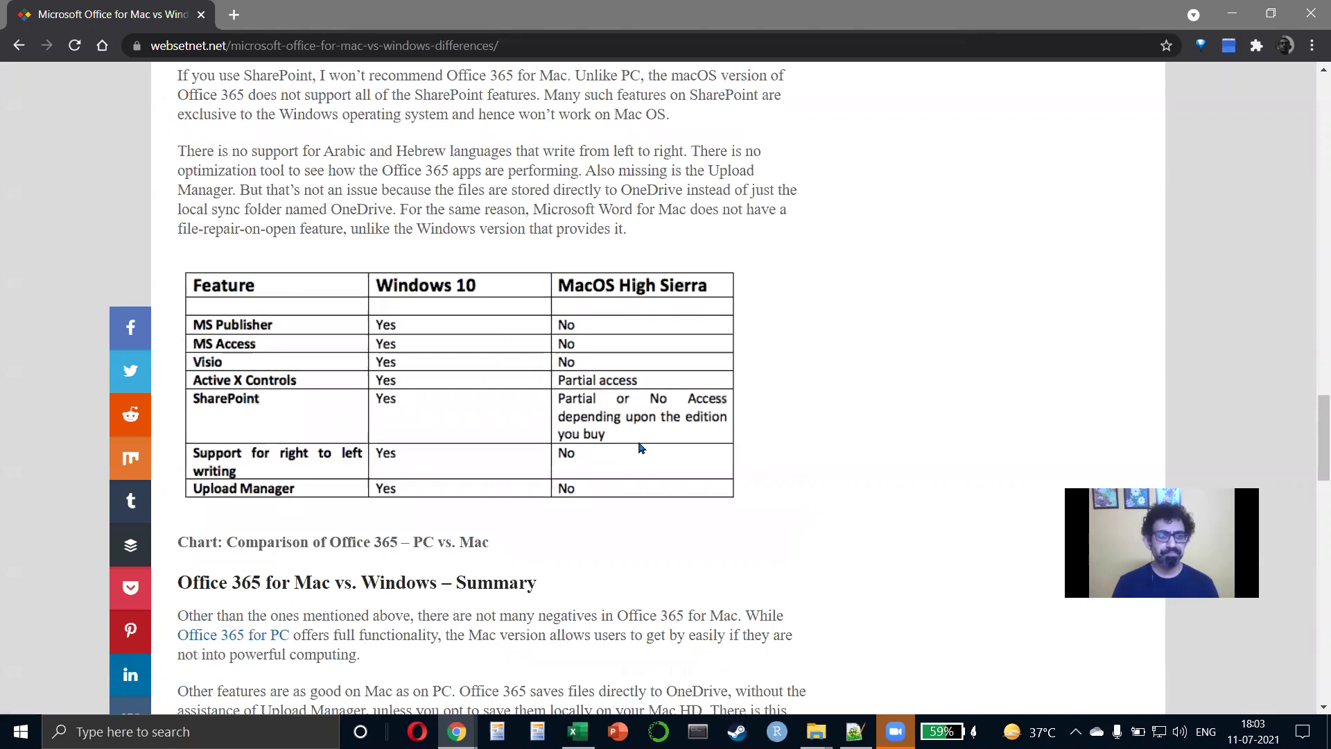
pyautogui.scroll(-5, 641, 447)
pyautogui.scroll(-10, 641, 447)
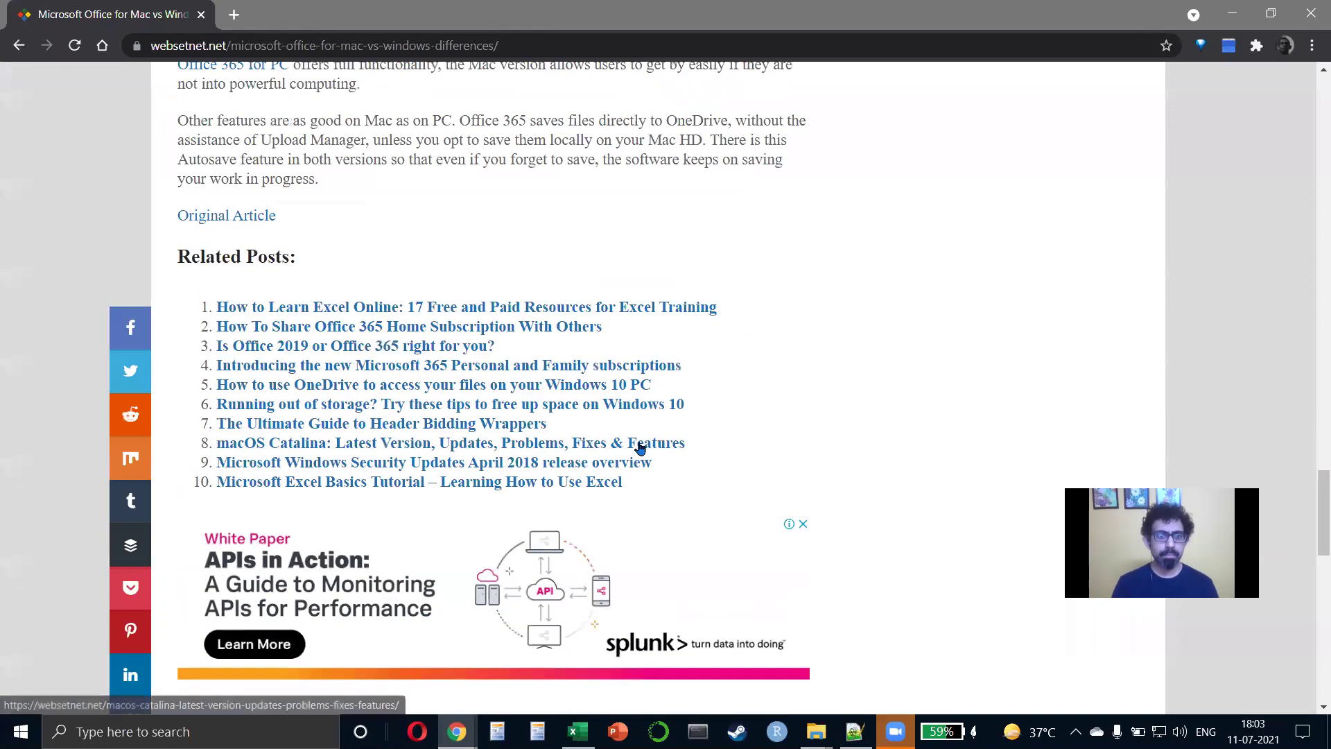
pyautogui.scroll(20, 639, 444)
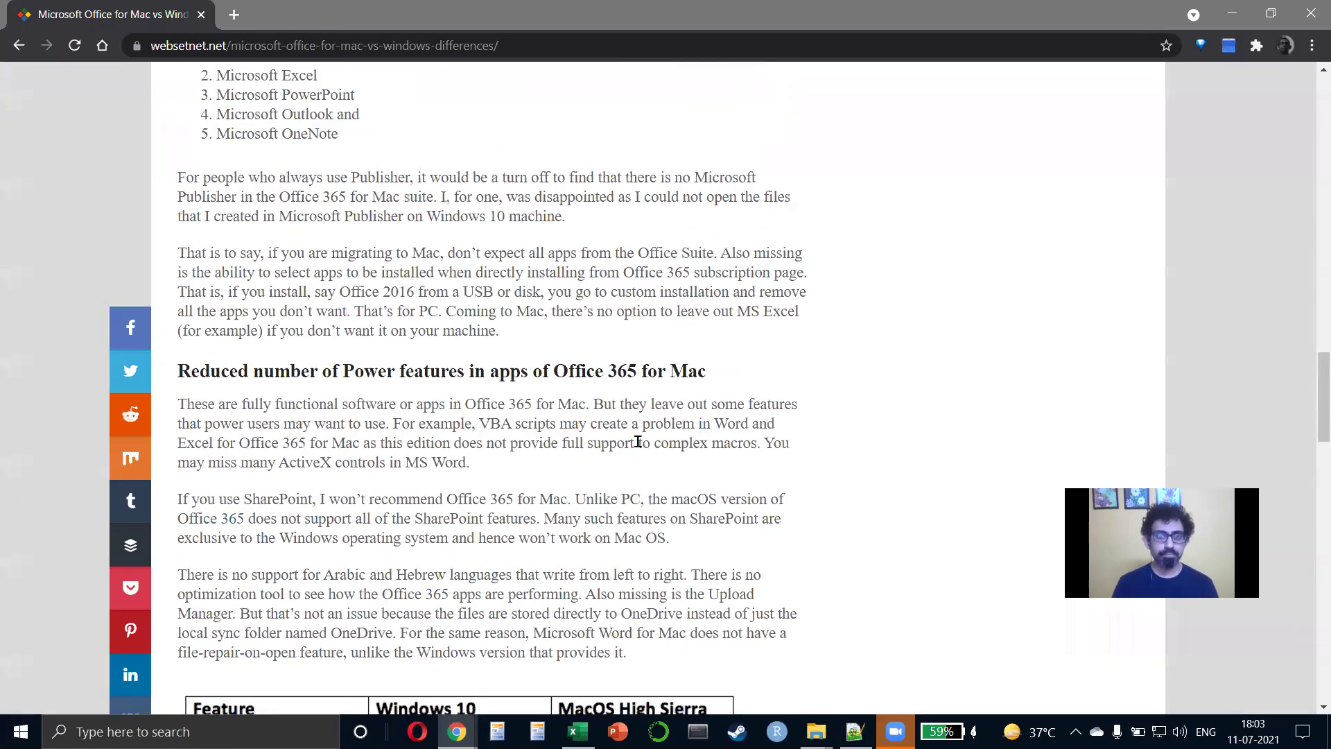
pyautogui.scroll(10, 638, 442)
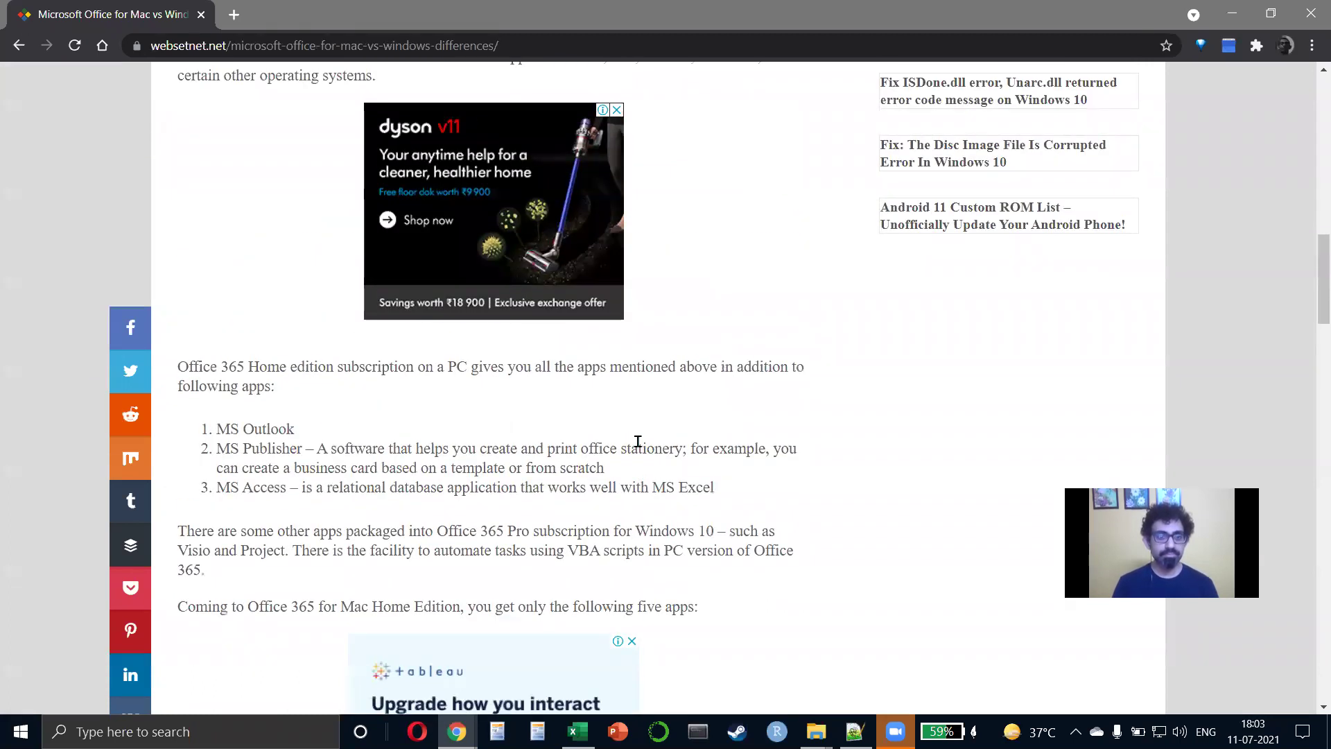
pyautogui.scroll(10, 638, 442)
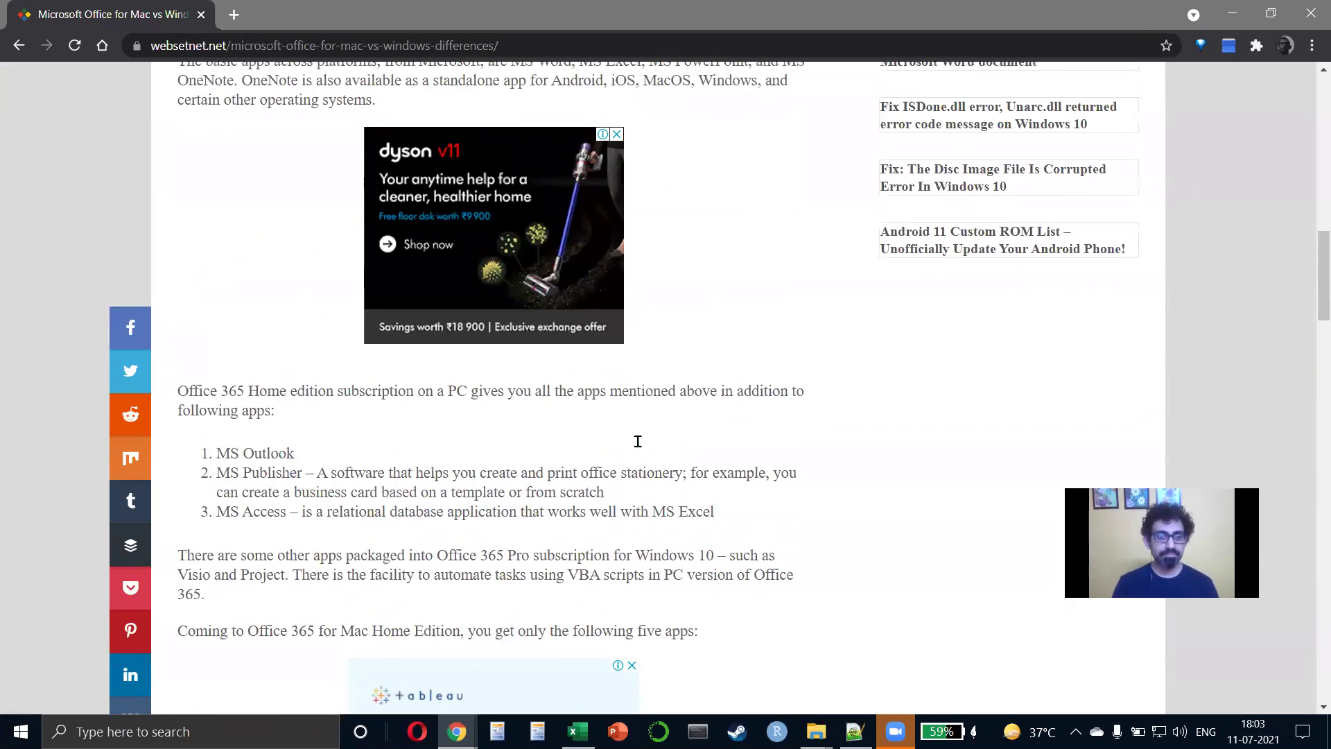
pyautogui.scroll(1, 638, 447)
pyautogui.click(574, 44)
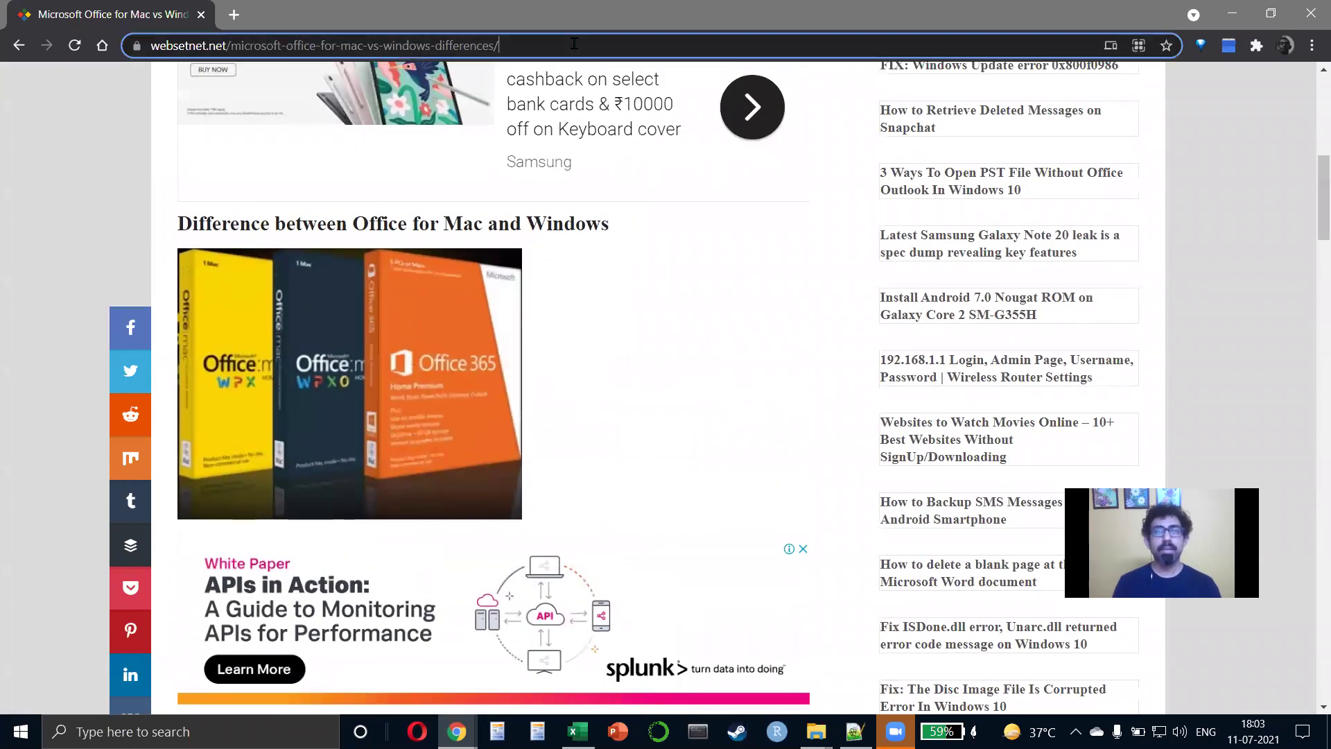
pyautogui.write('power ')
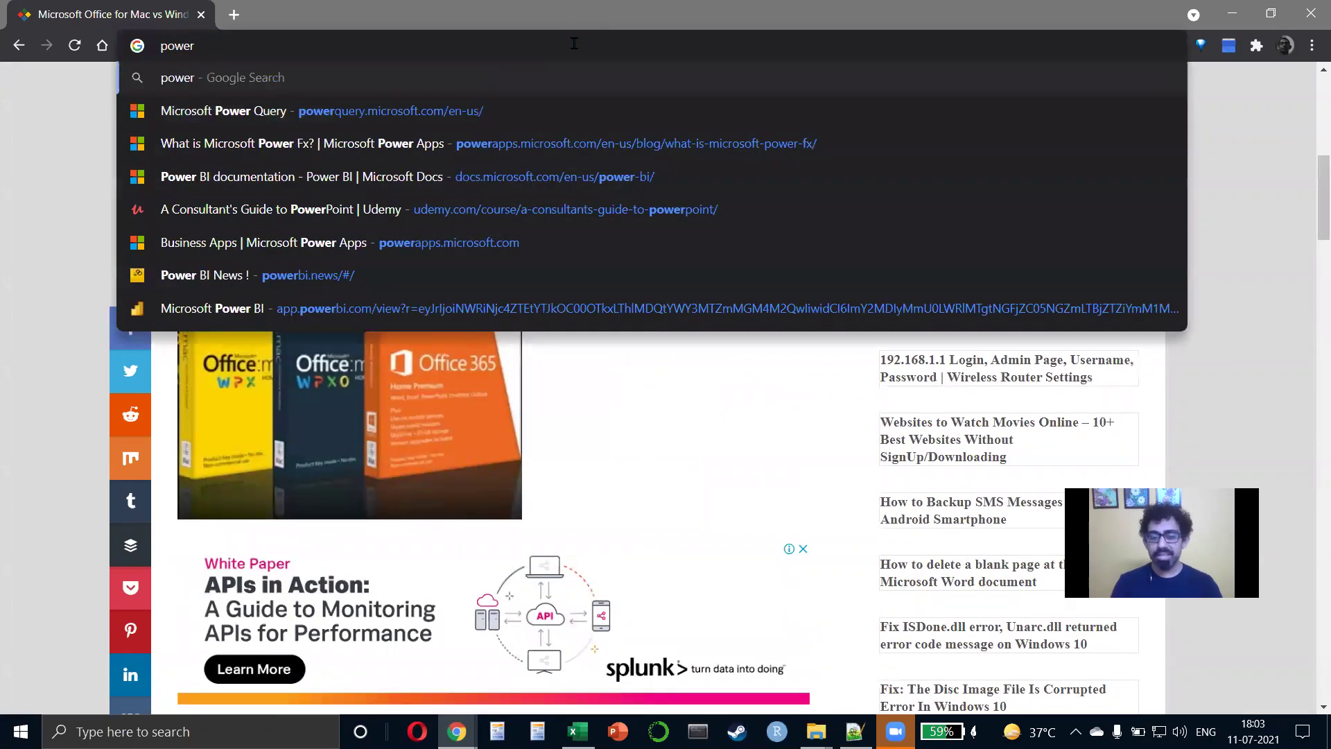
pyautogui.write('query mac')
# Search 'power query mac', read Microsoft's Power Query for Mac article, then enter 'power pivot mac' as a new search.
pyautogui.press('Return')
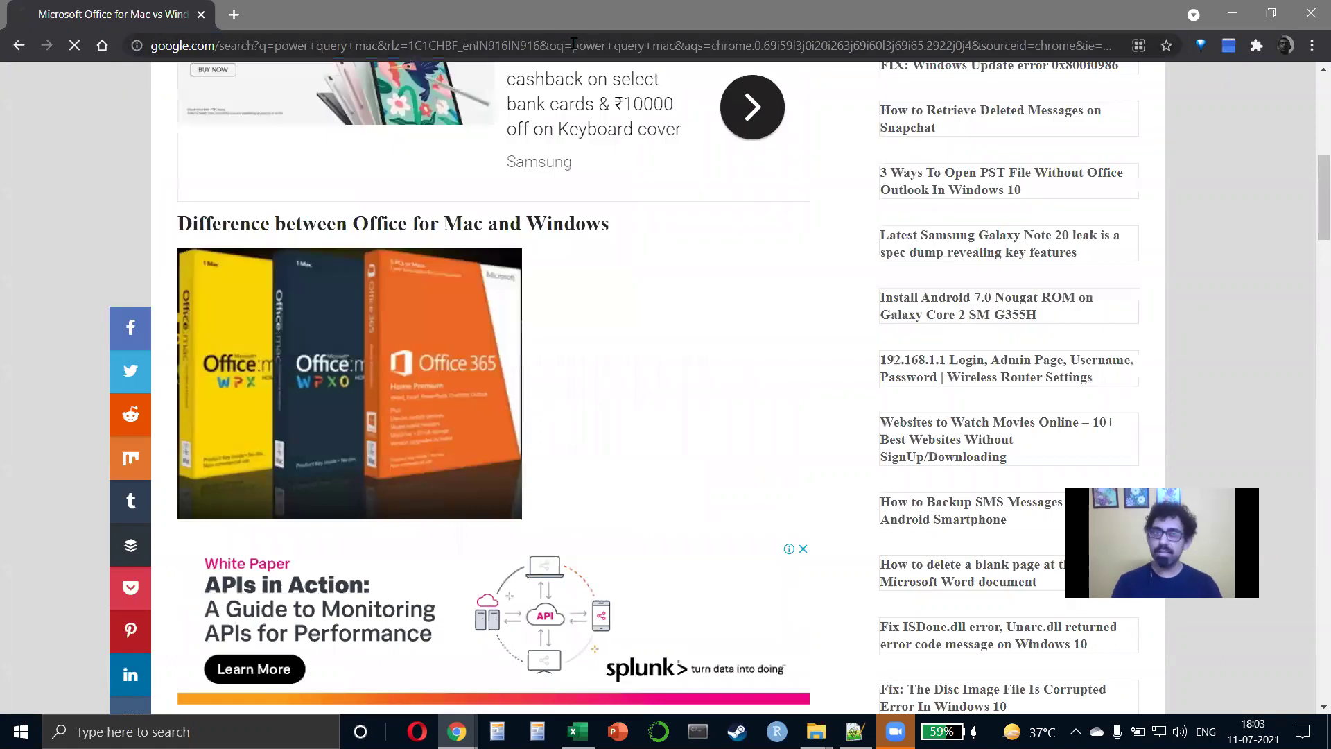
pyautogui.click(215, 267)
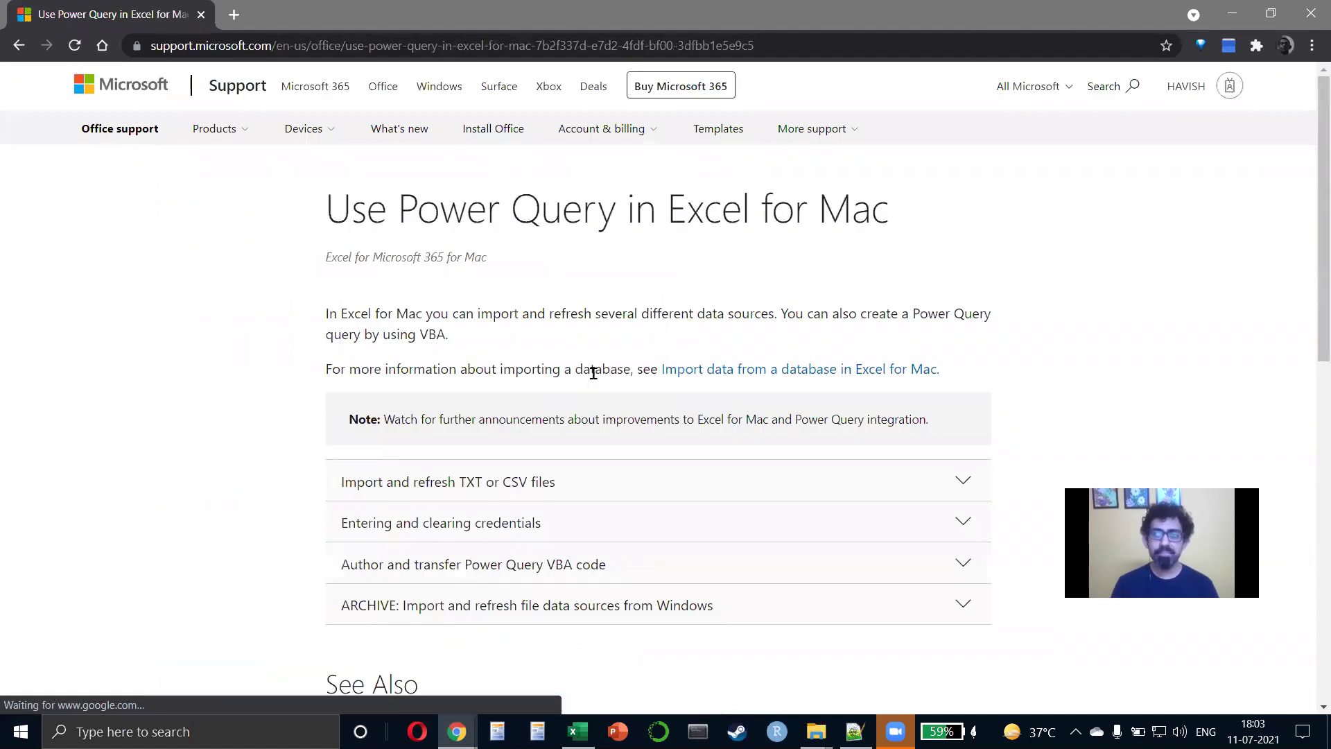
pyautogui.scroll(-3, 593, 373)
pyautogui.scroll(-4, 592, 375)
pyautogui.scroll(6, 592, 377)
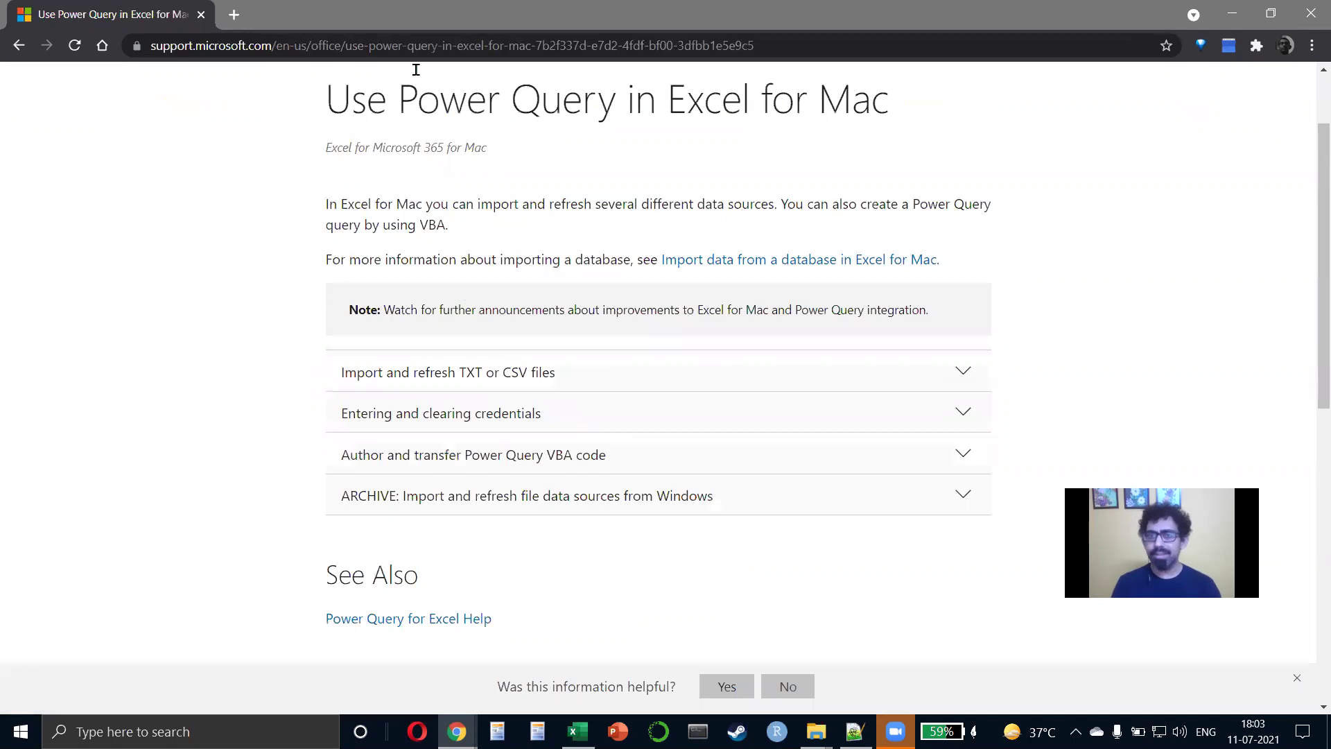
pyautogui.click(423, 48)
pyautogui.write('power pi')
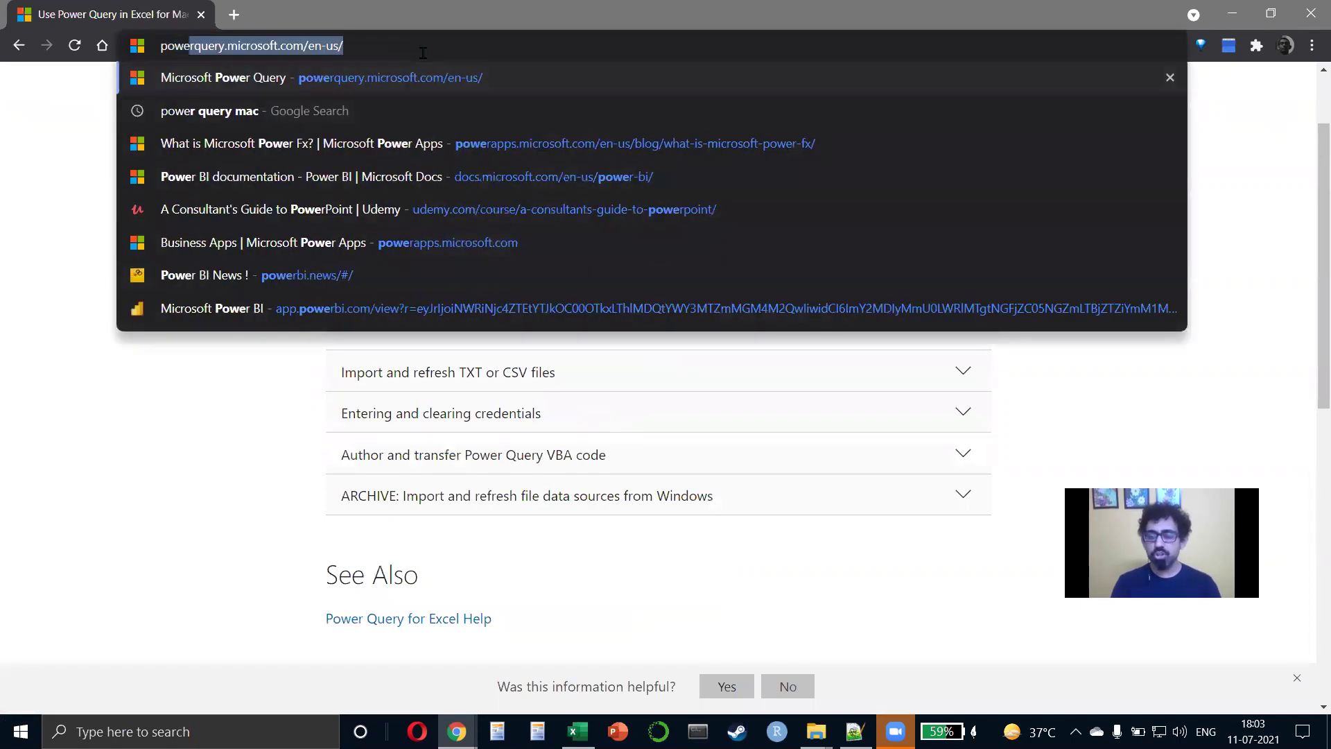
pyautogui.write('vot mac')
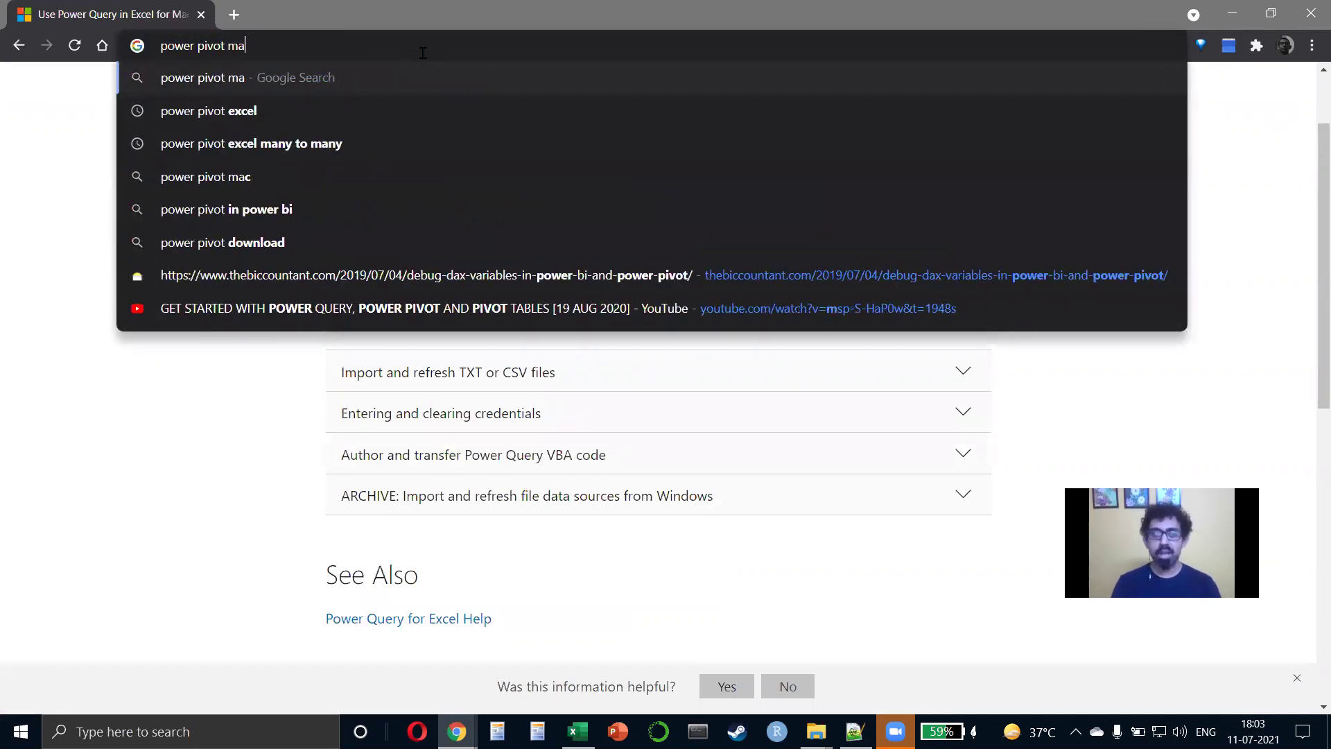
# Search 'power pivot mac', read the Tech Community thread on Power Pivot for Mac, and switch back toward Excel.
pyautogui.press('Return')
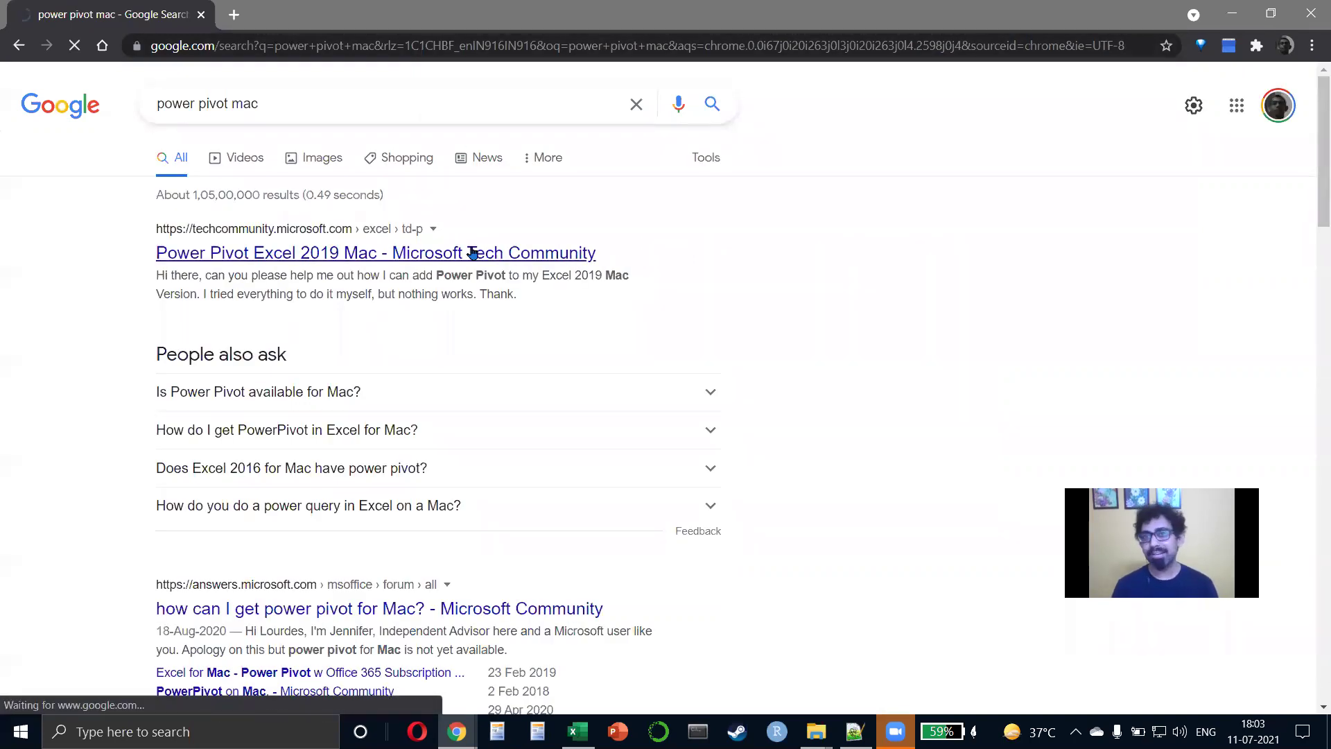
pyautogui.click(472, 252)
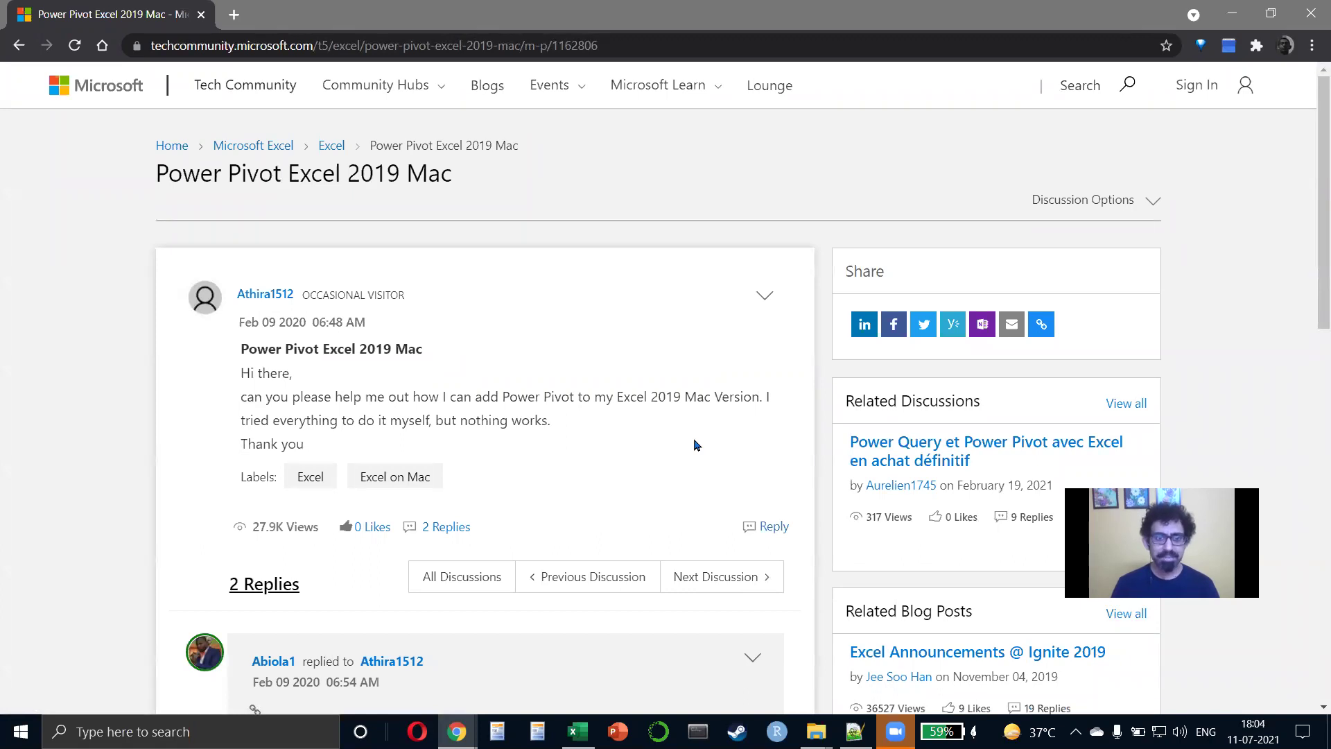
pyautogui.scroll(-7, 697, 444)
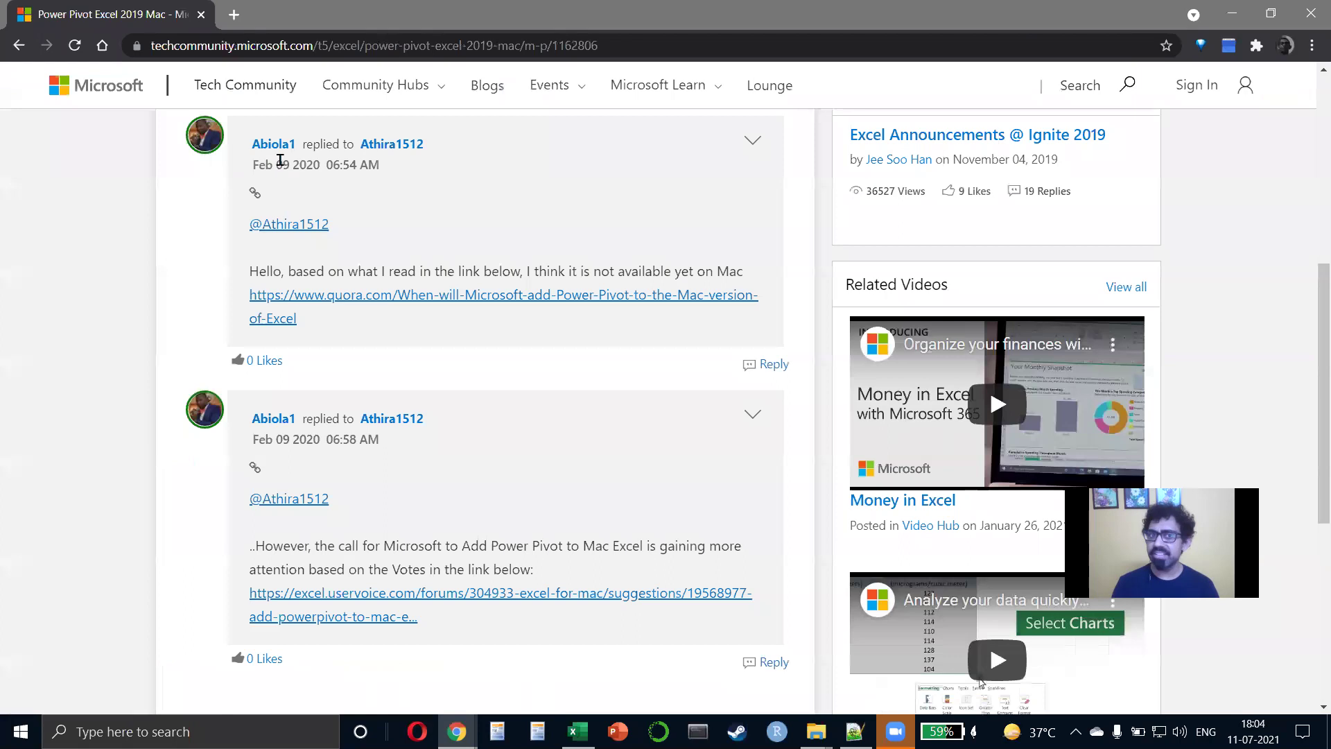
pyautogui.moveTo(280, 161); pyautogui.dragTo(369, 164)
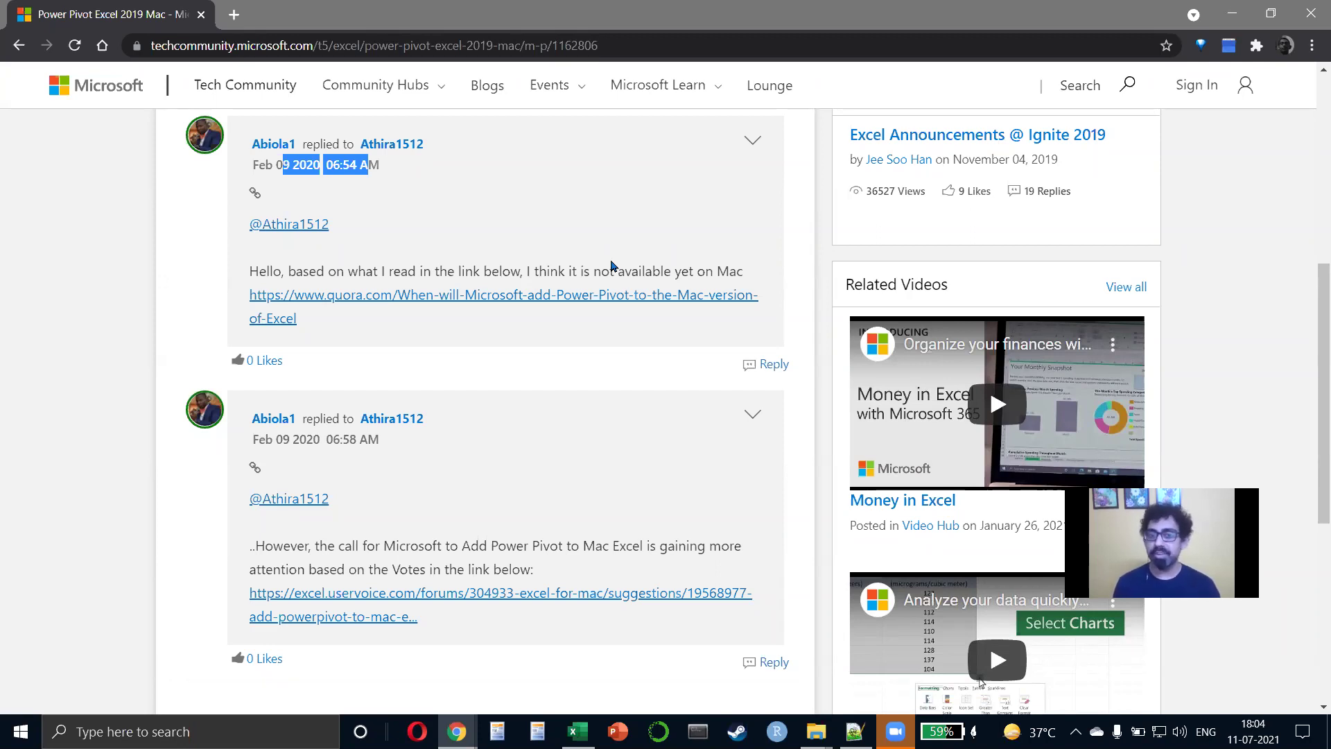
pyautogui.scroll(-3, 611, 266)
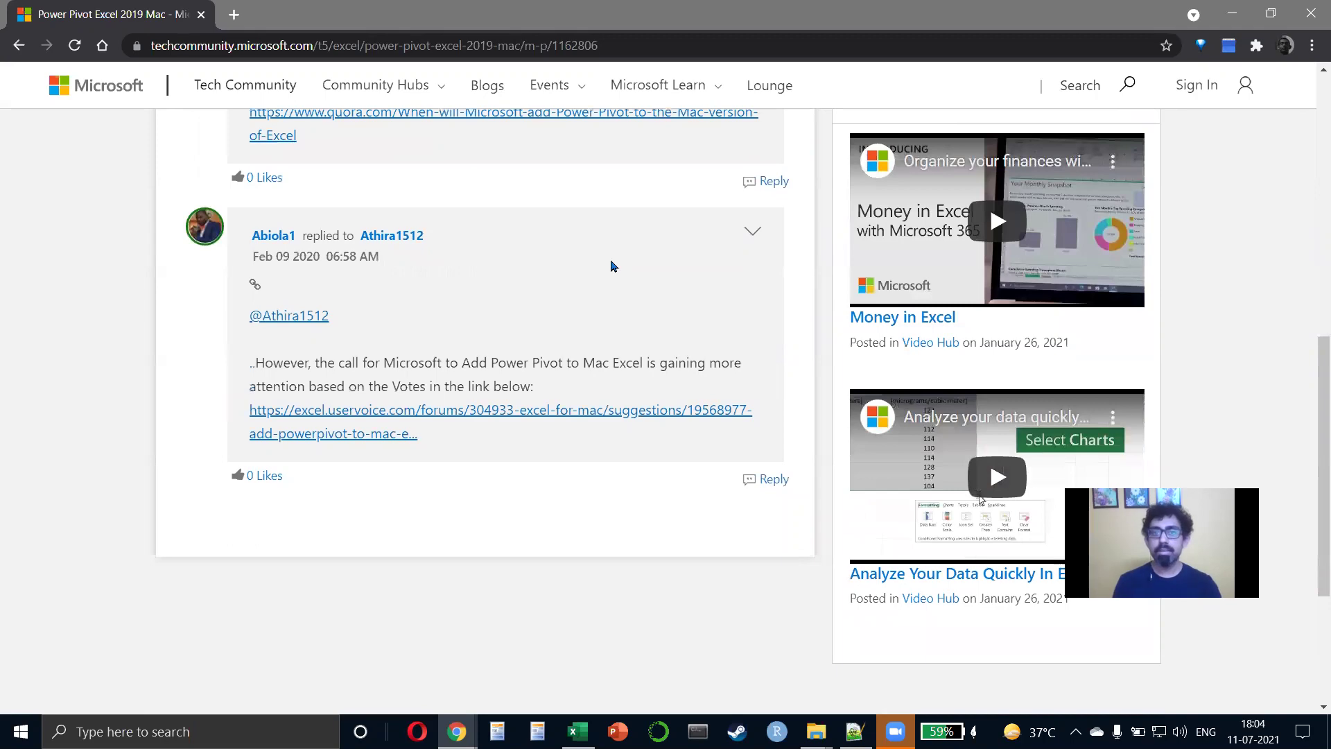
pyautogui.hotkey('alt', 'Tab')
pyautogui.hotkey('alt', 'Tab')
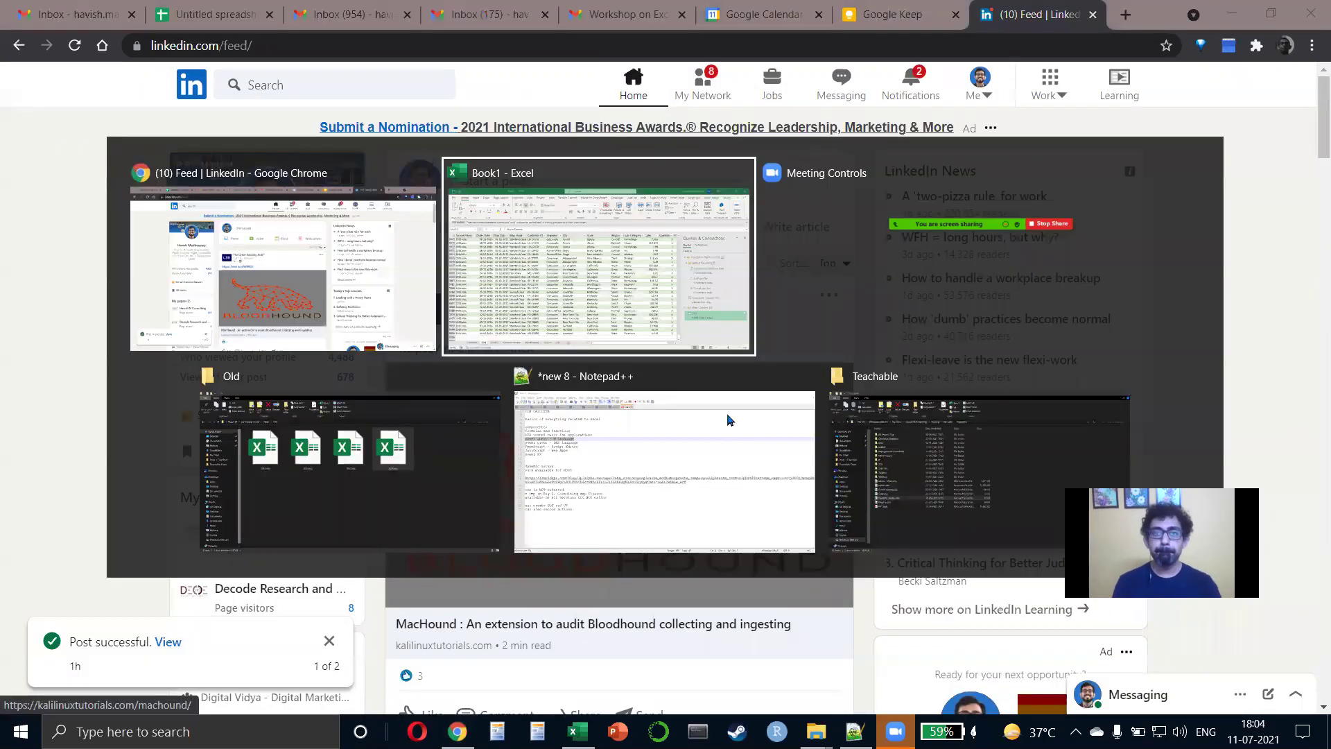
# Close the Queries & Connections pane and insert a PivotTable from the data table on a new sheet.
pyautogui.click(462, 494)
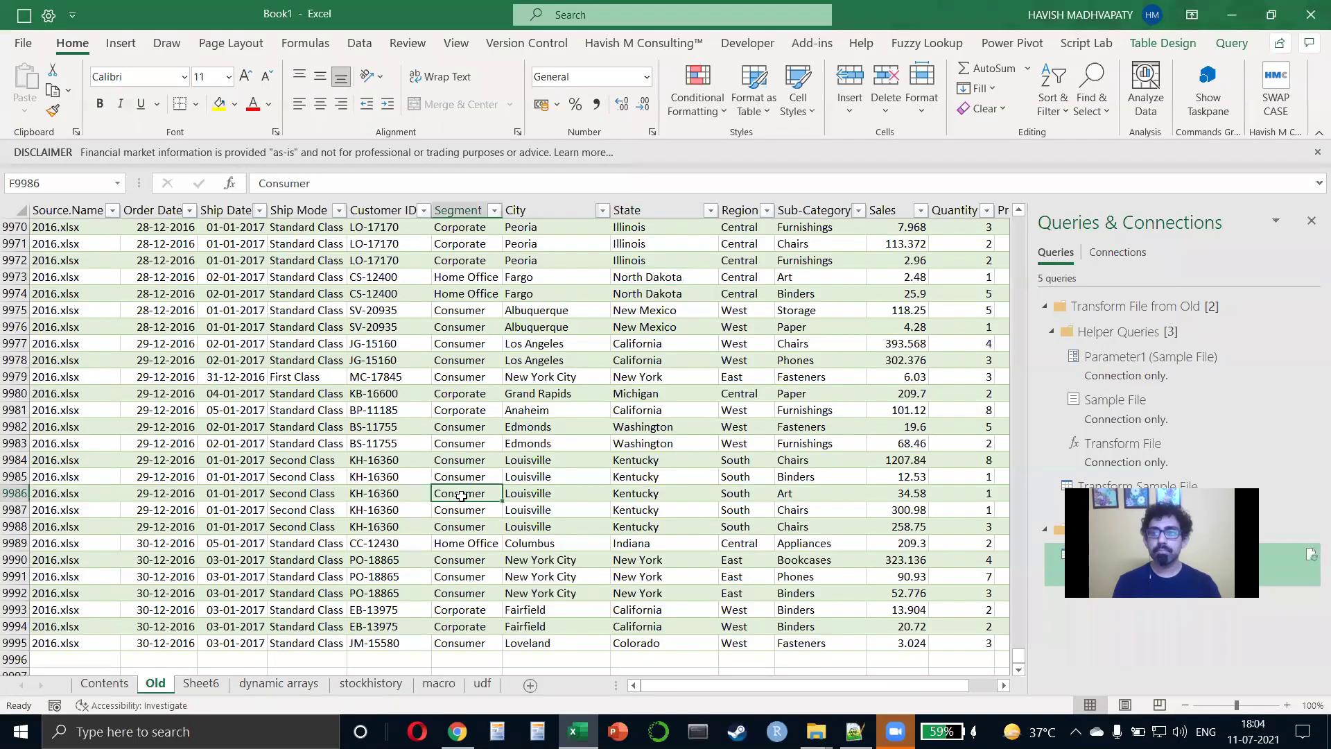
pyautogui.click(1311, 221)
pyautogui.click(614, 361)
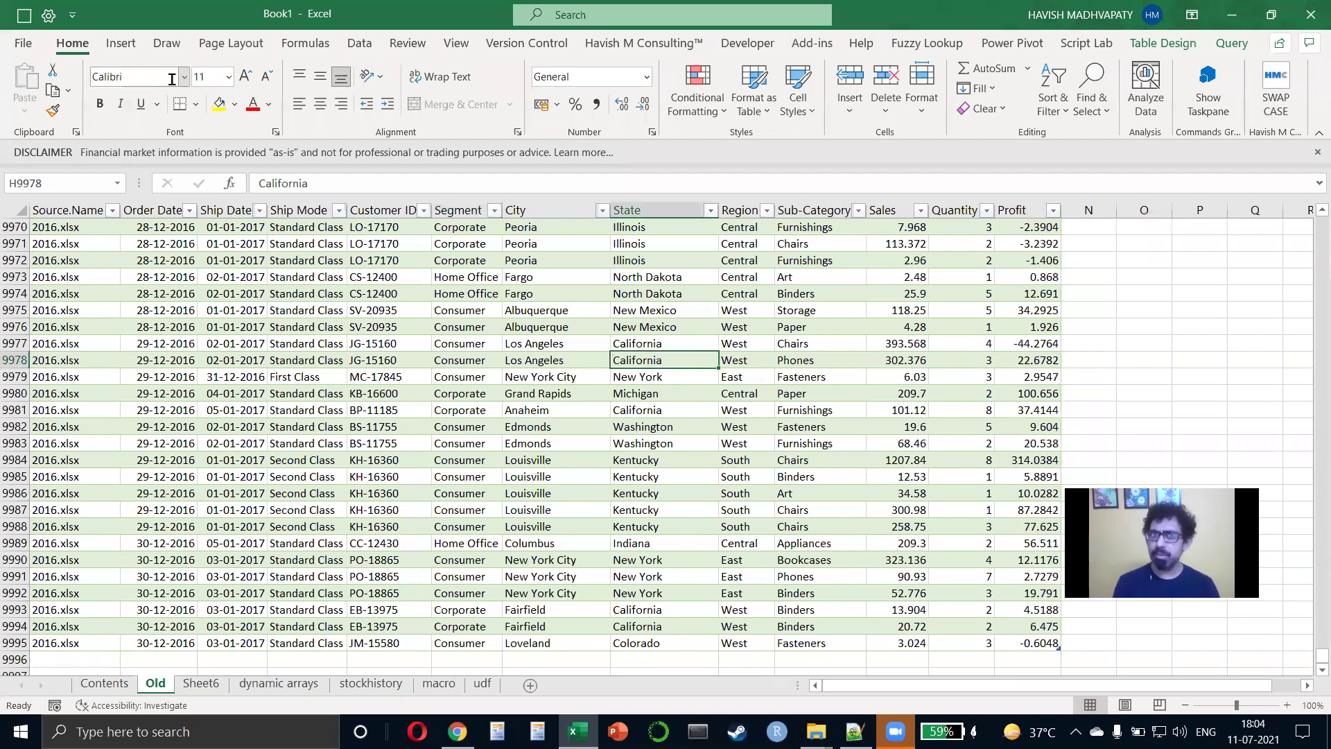
pyautogui.click(122, 45)
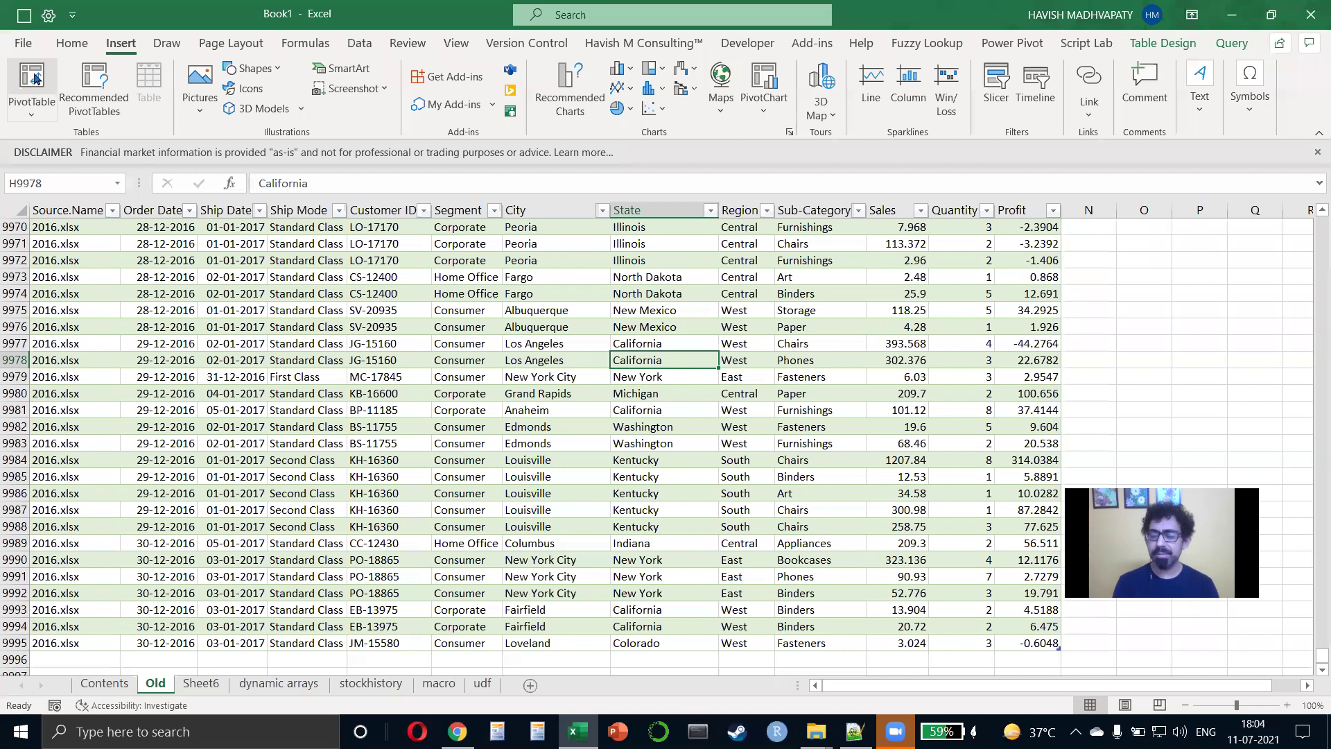
pyautogui.click(26, 72)
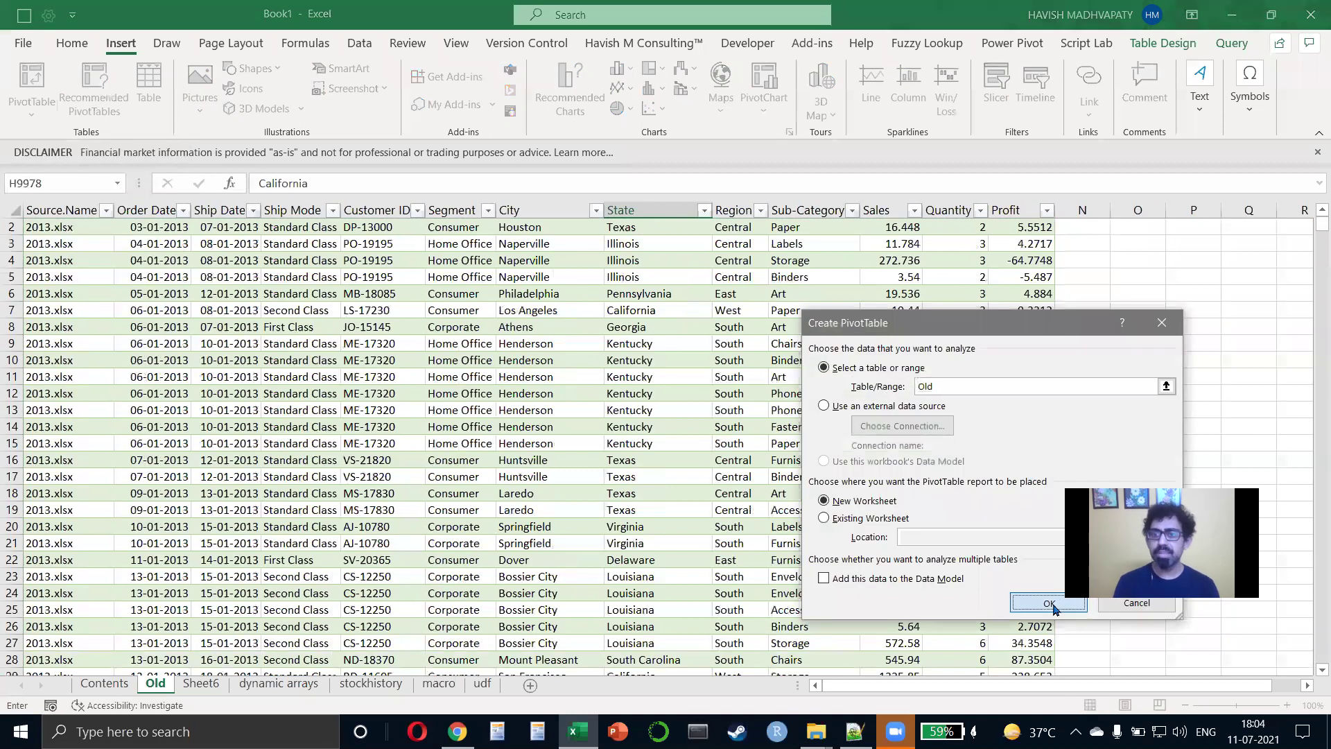
pyautogui.click(1049, 604)
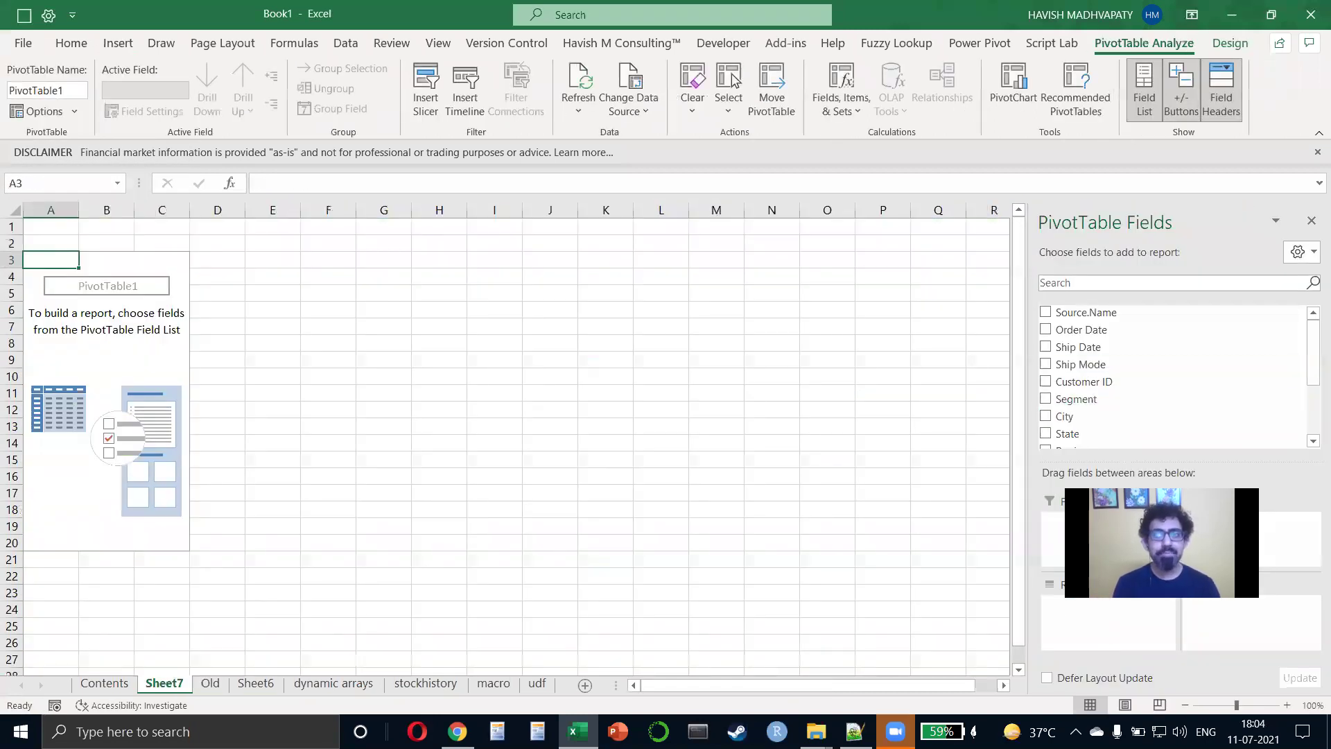
# Put Region in Rows and Sum of Sales and Sum of Profit in Values.
pyautogui.scroll(-2, 1137, 387)
pyautogui.moveTo(1068, 380); pyautogui.dragTo(1110, 610)
pyautogui.moveTo(1132, 415); pyautogui.dragTo(1109, 644)
pyautogui.moveTo(1091, 345); pyautogui.dragTo(1241, 605)
pyautogui.moveTo(1107, 610); pyautogui.dragTo(1234, 627)
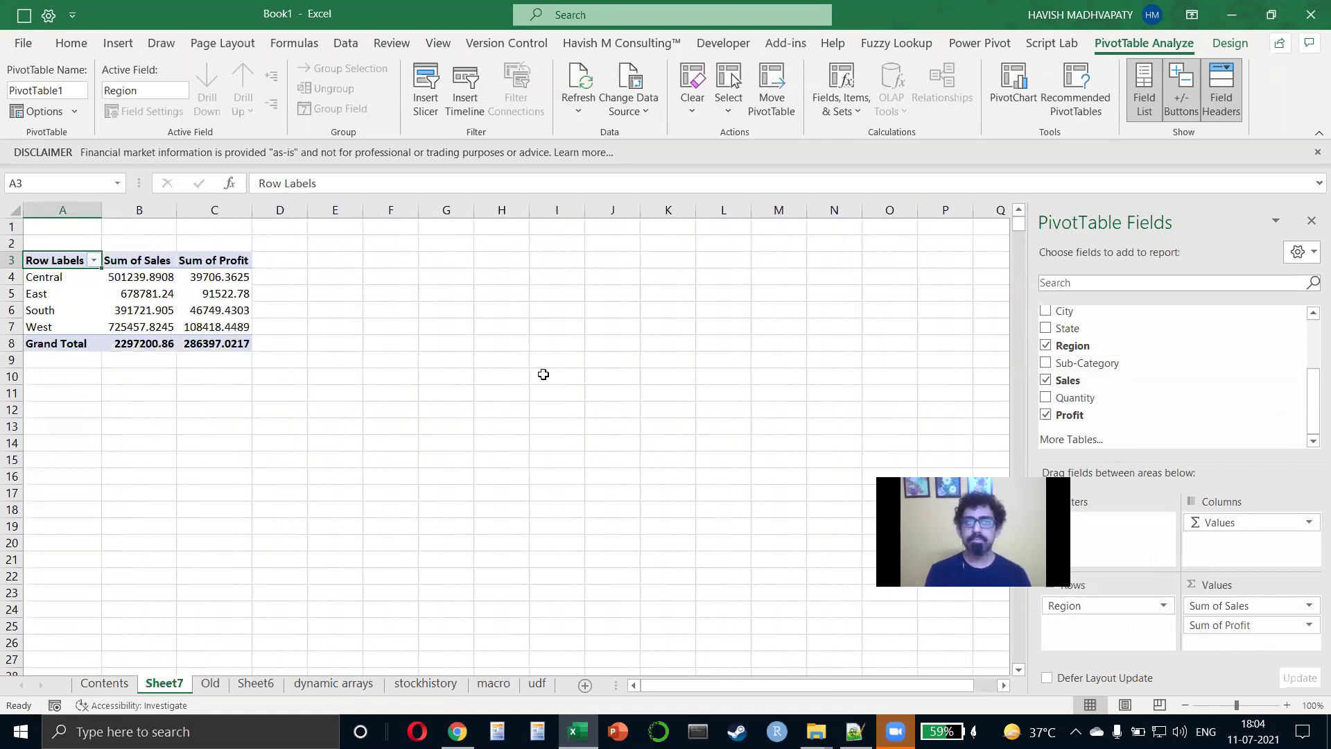
pyautogui.click(150, 298)
pyautogui.scroll(5, 555, 413)
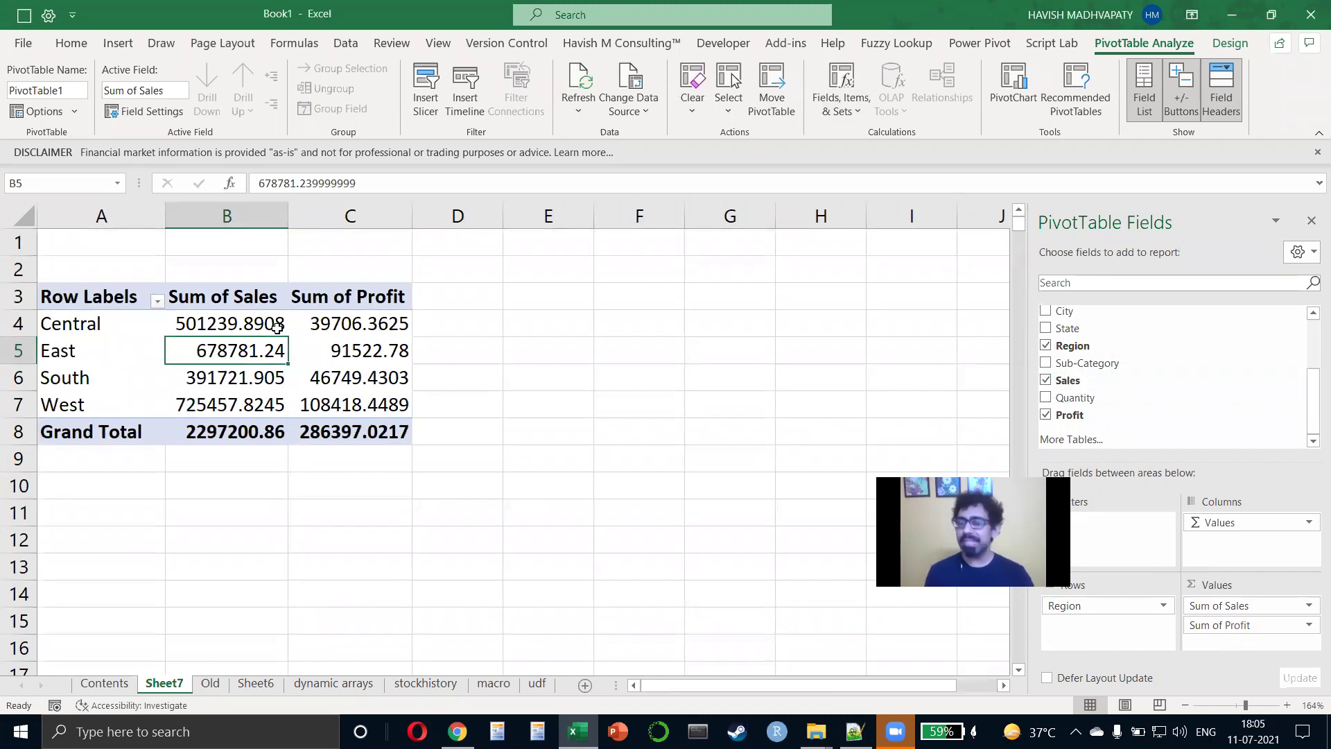
pyautogui.moveTo(277, 328)
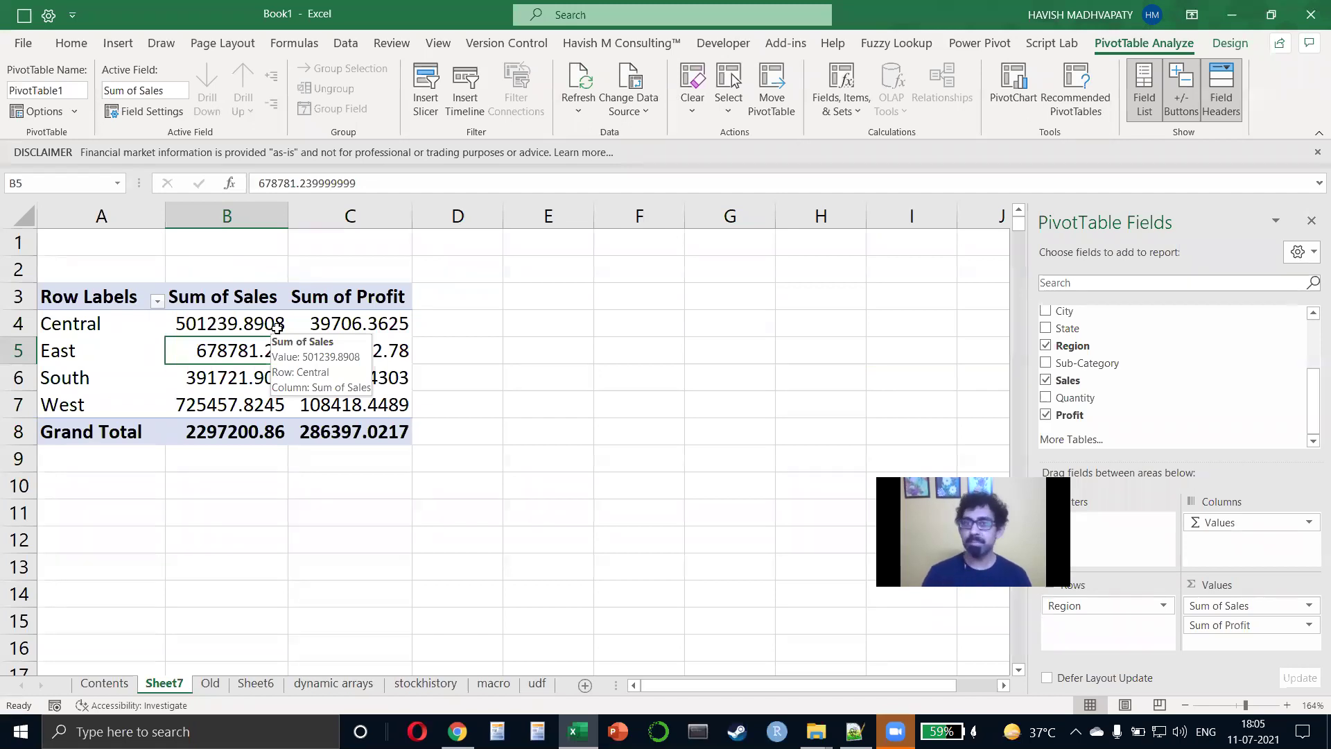
pyautogui.moveTo(277, 326); pyautogui.dragTo(220, 323)
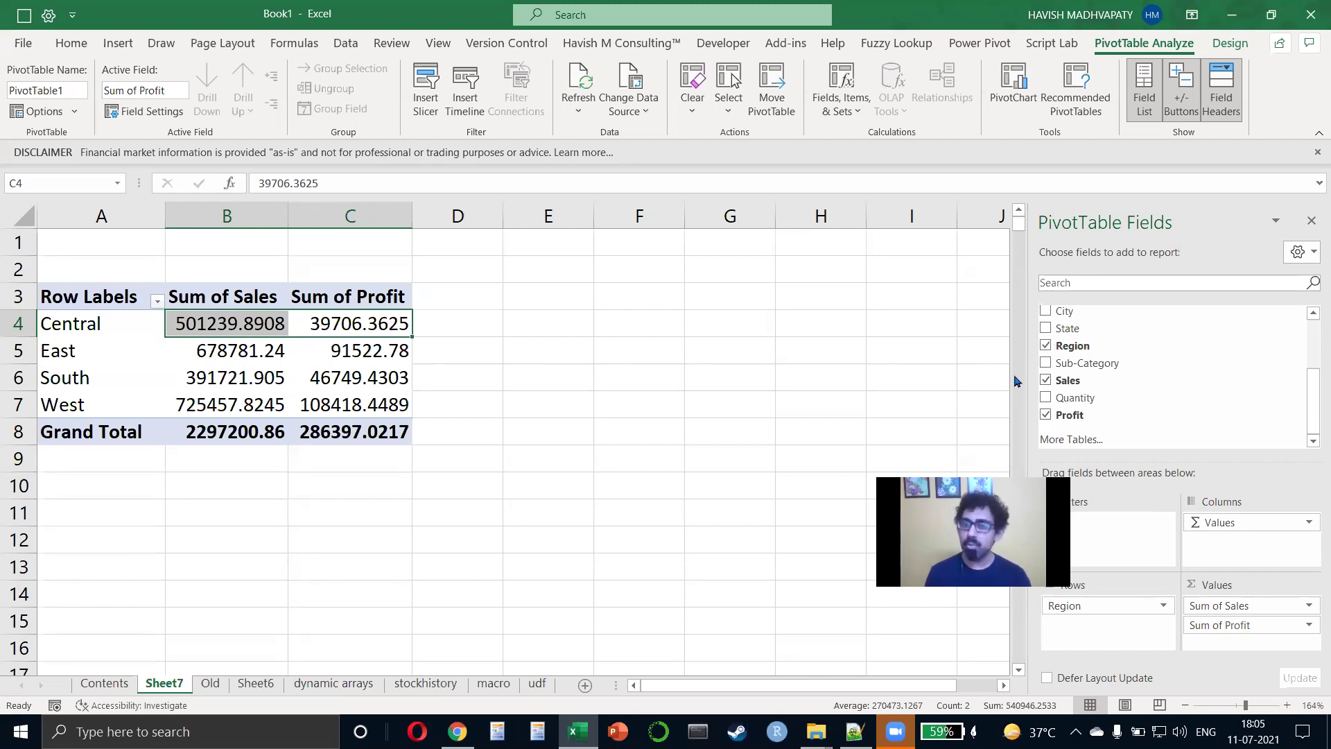
pyautogui.moveTo(315, 349)
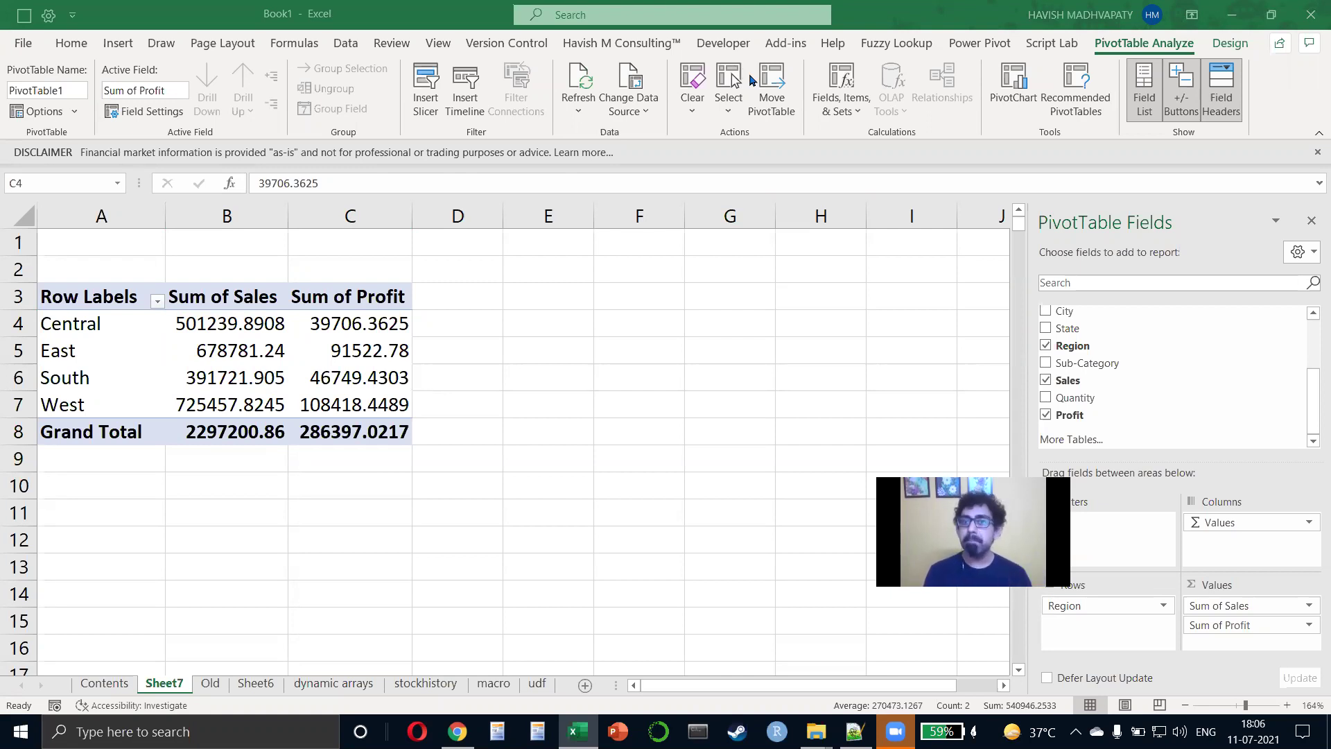
pyautogui.moveTo(359, 325); pyautogui.dragTo(274, 324)
pyautogui.rightClick(353, 320)
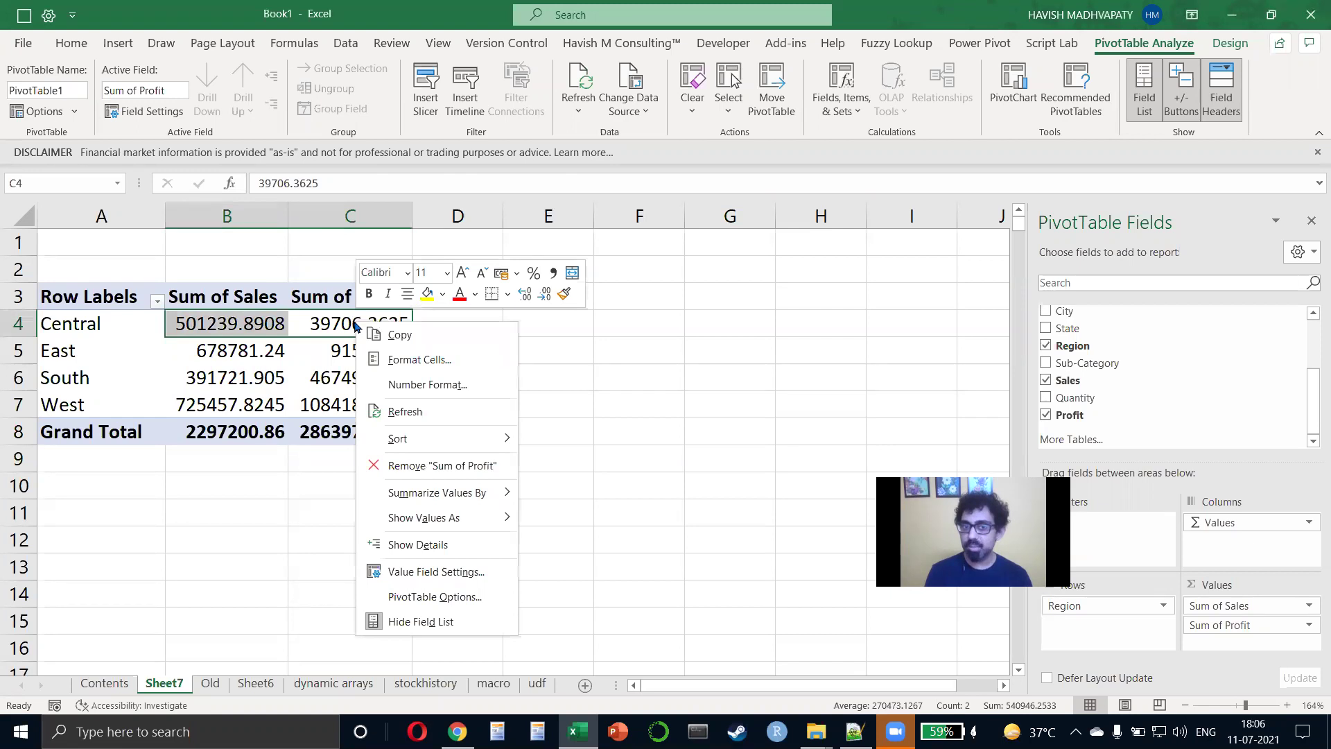
pyautogui.click(353, 322)
pyautogui.rightClick(355, 322)
pyautogui.moveTo(483, 518)
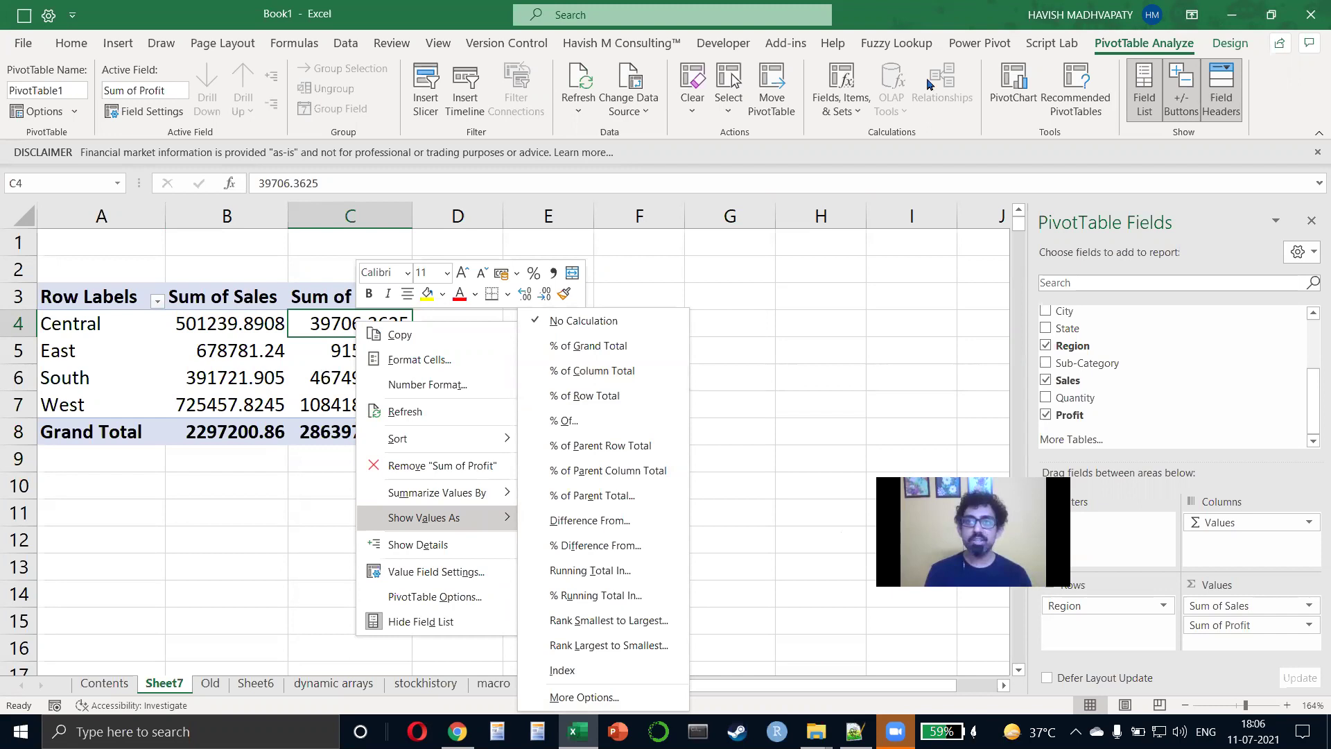
pyautogui.click(841, 92)
pyautogui.click(841, 93)
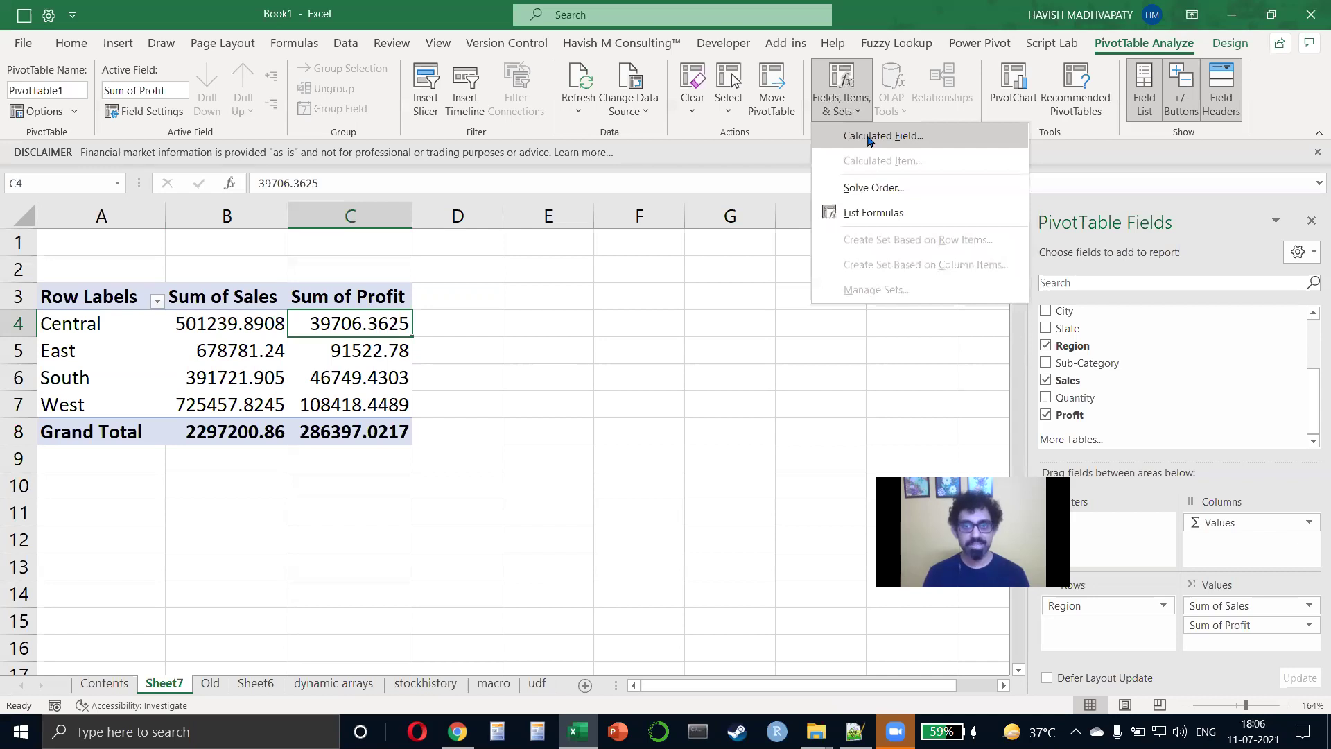
pyautogui.click(1014, 371)
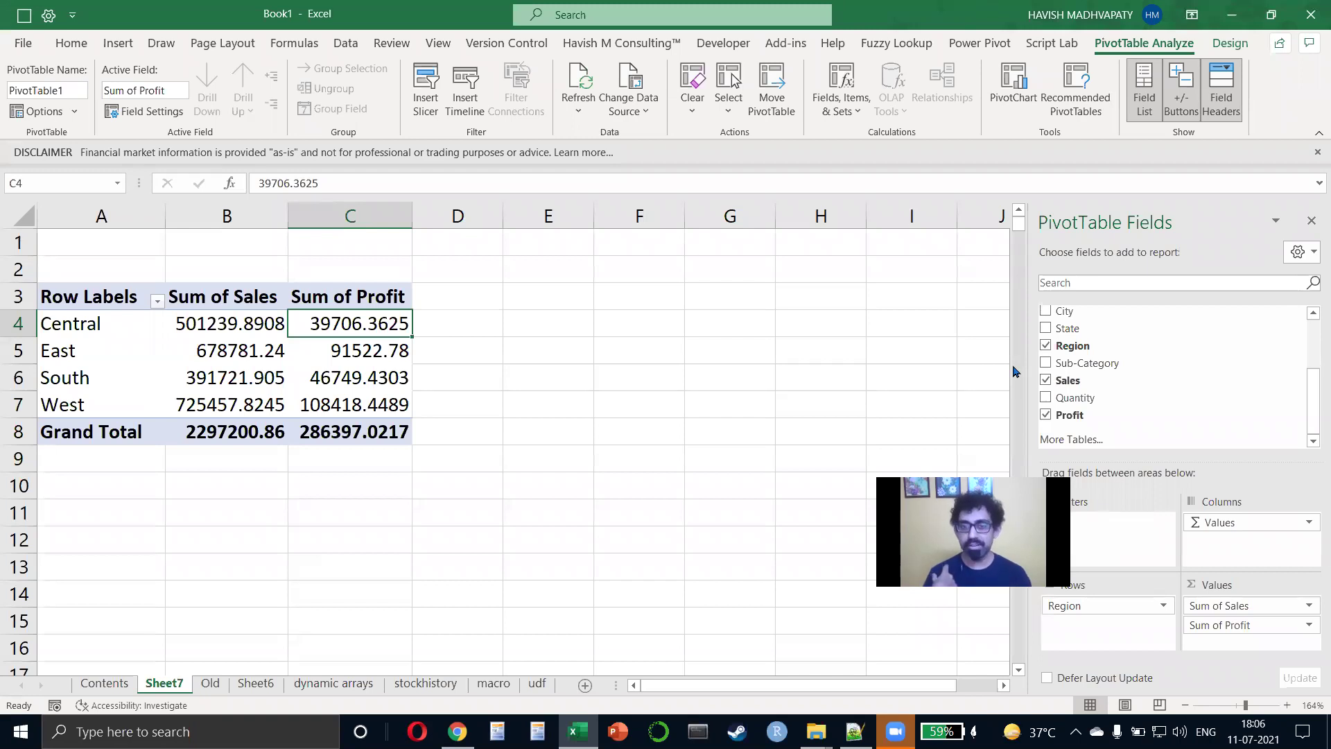
pyautogui.click(777, 81)
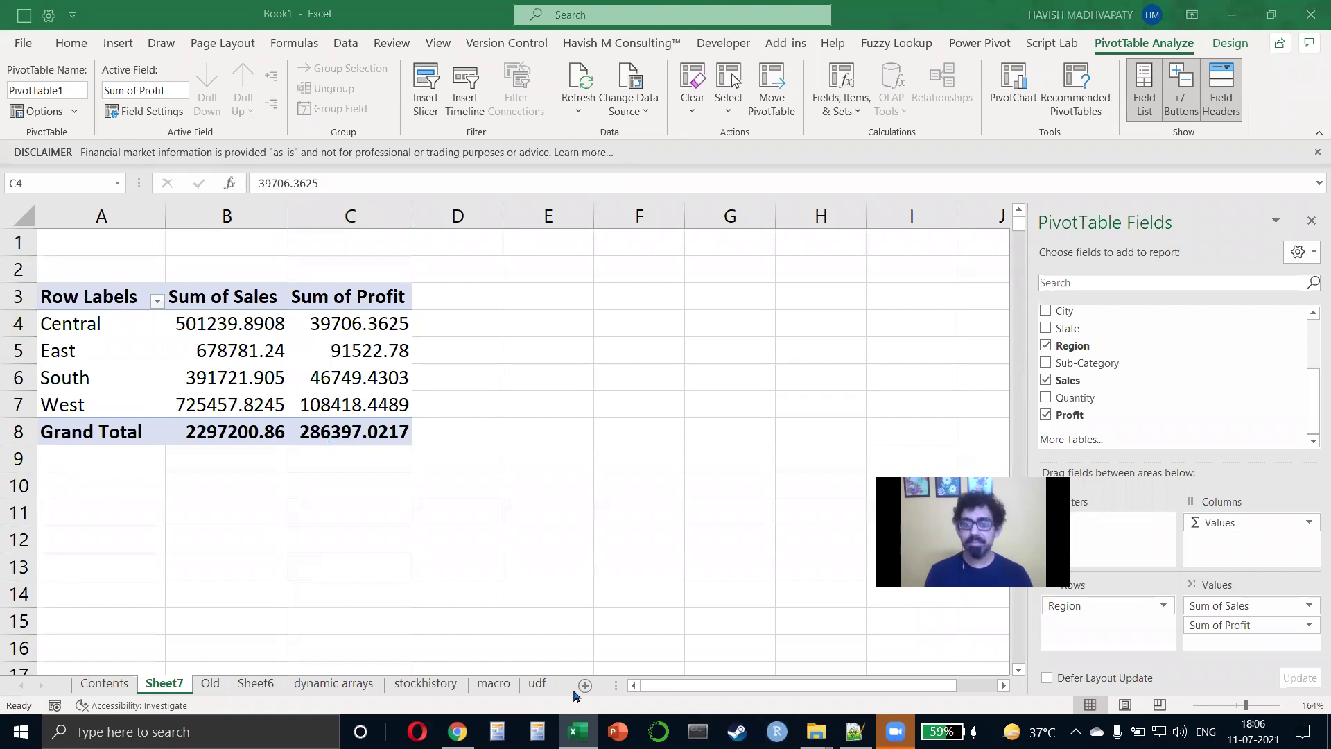
# Delete the Sheet7 PivotTable sheet.
pyautogui.rightClick(182, 688)
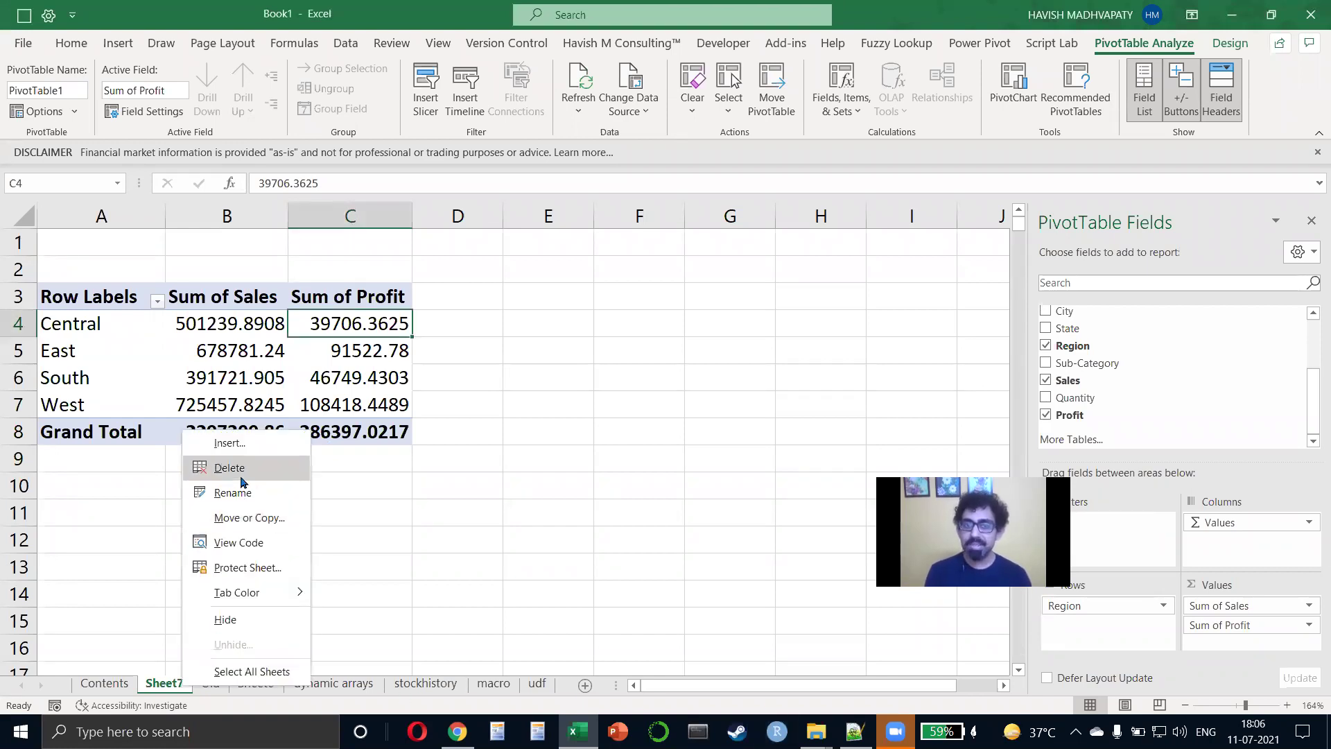
pyautogui.click(222, 466)
pyautogui.click(639, 413)
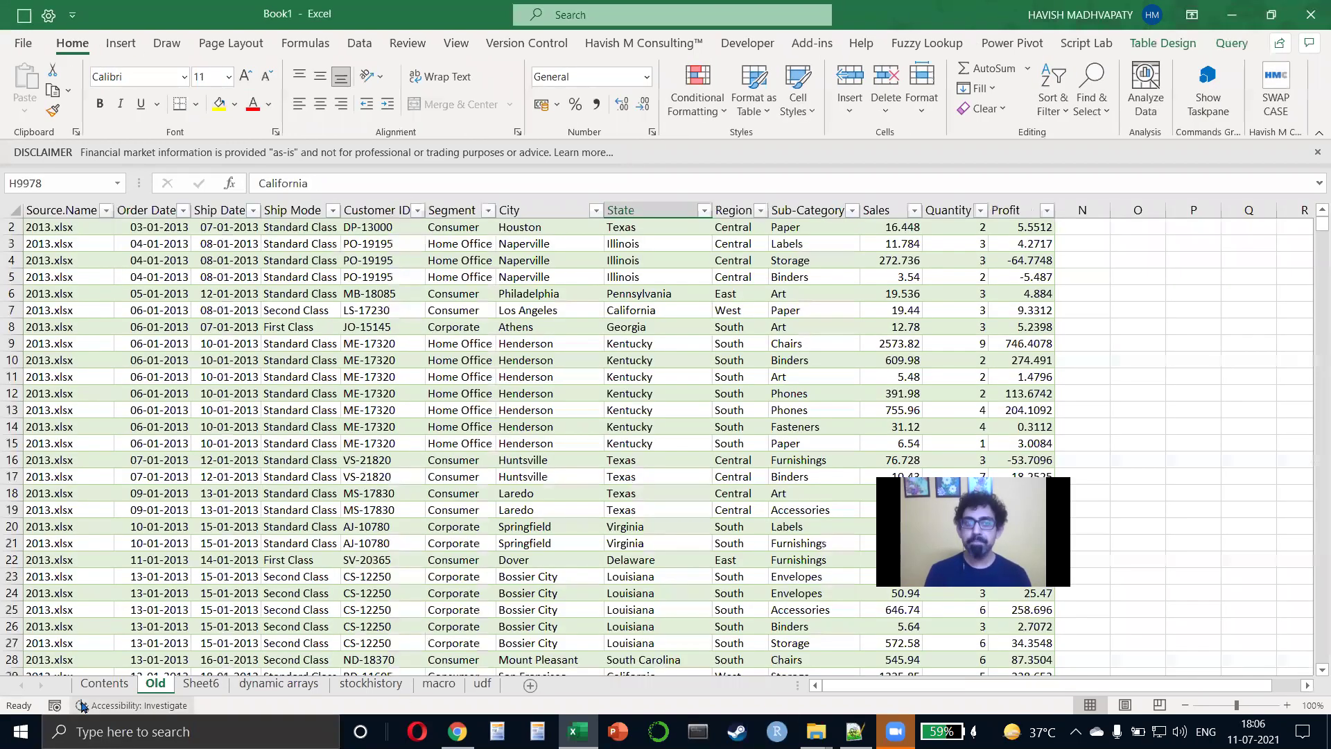
# Rename the table on the Old sheet from Old to Sales.
pyautogui.click(315, 479)
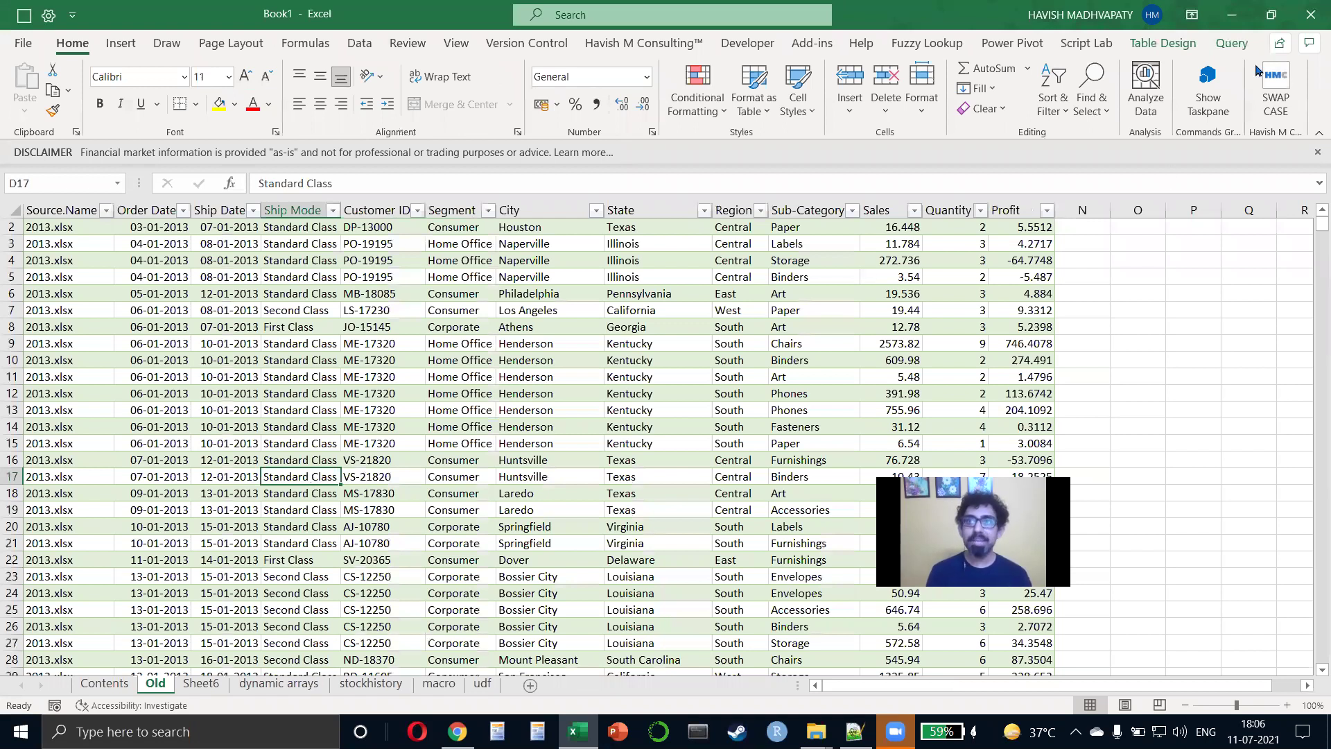
pyautogui.click(1148, 50)
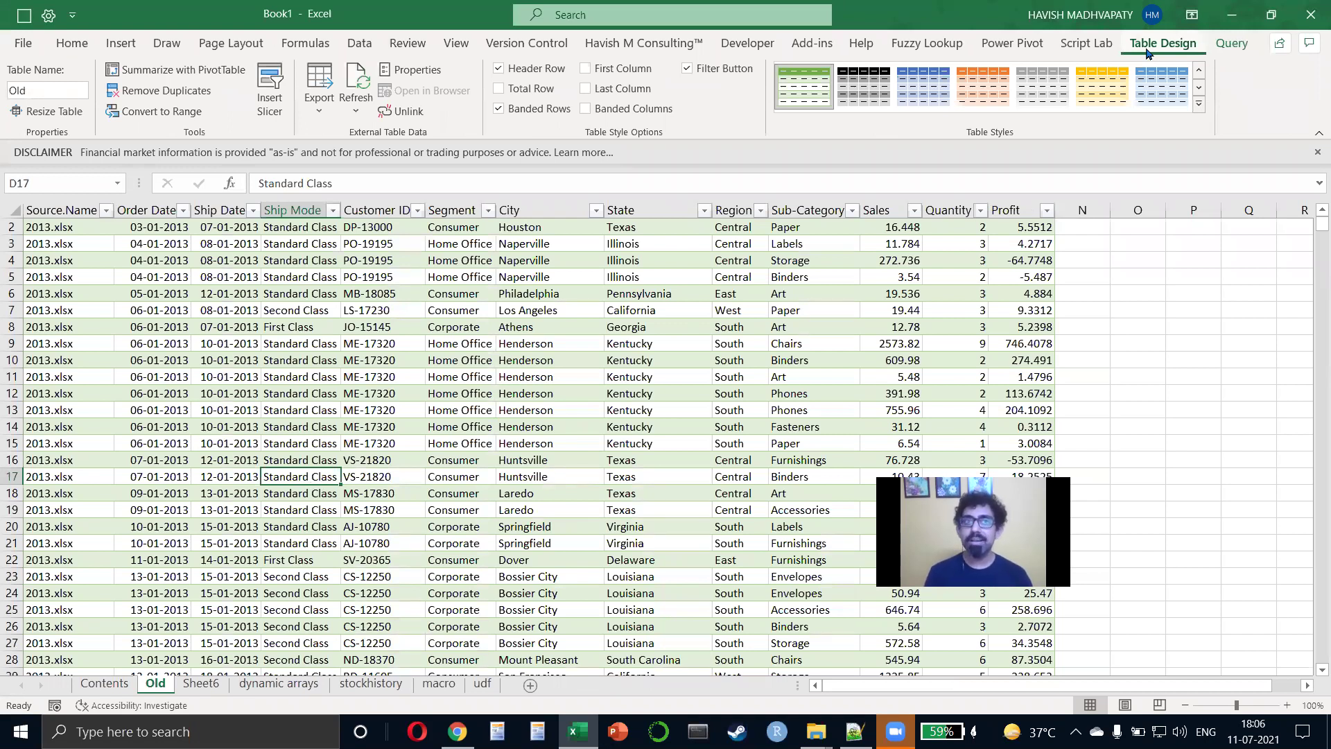
pyautogui.click(68, 90)
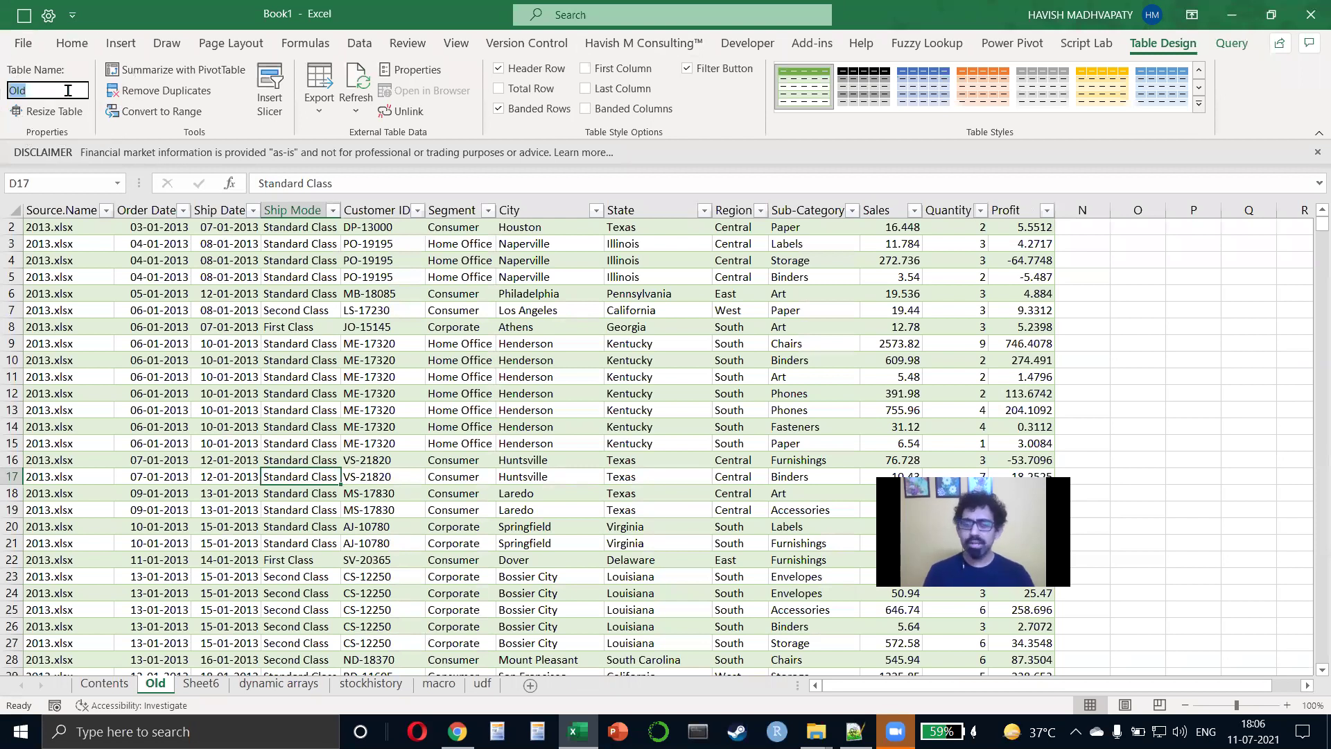
pyautogui.write('Sales')
pyautogui.press('Return')
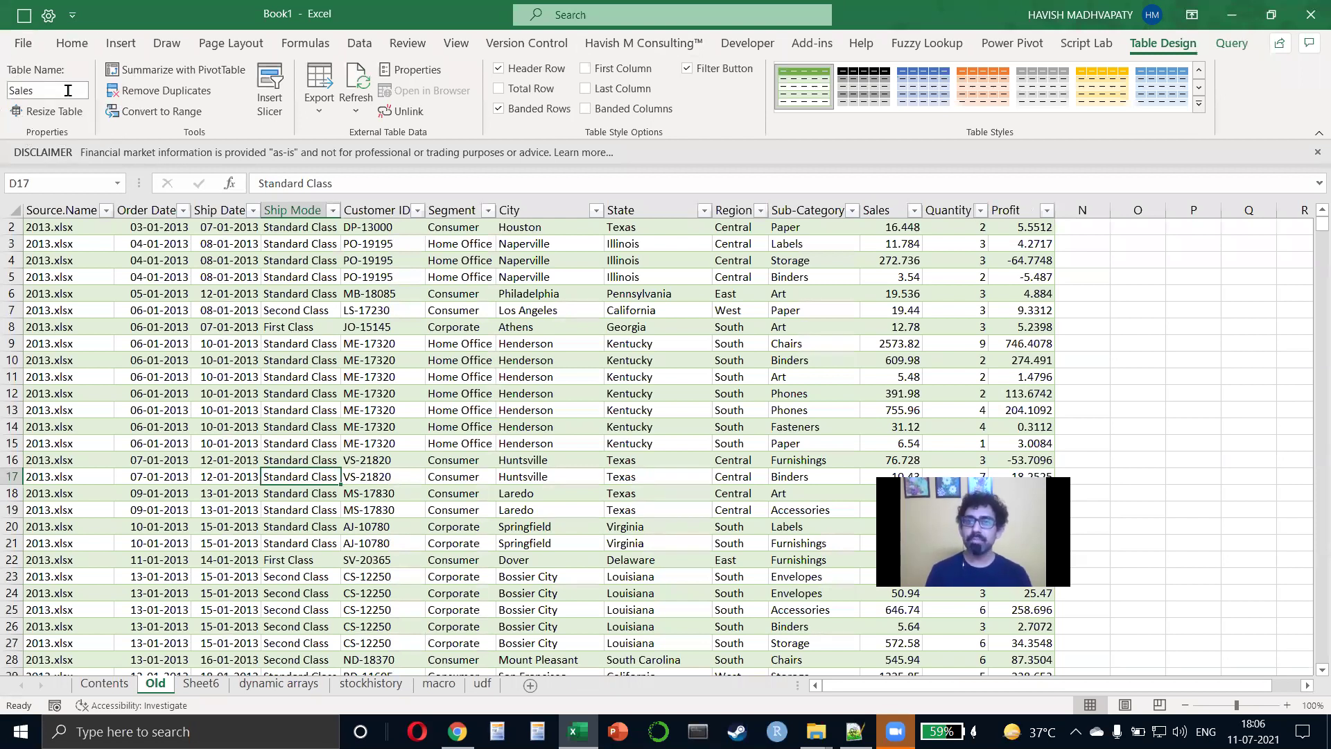
pyautogui.click(346, 228)
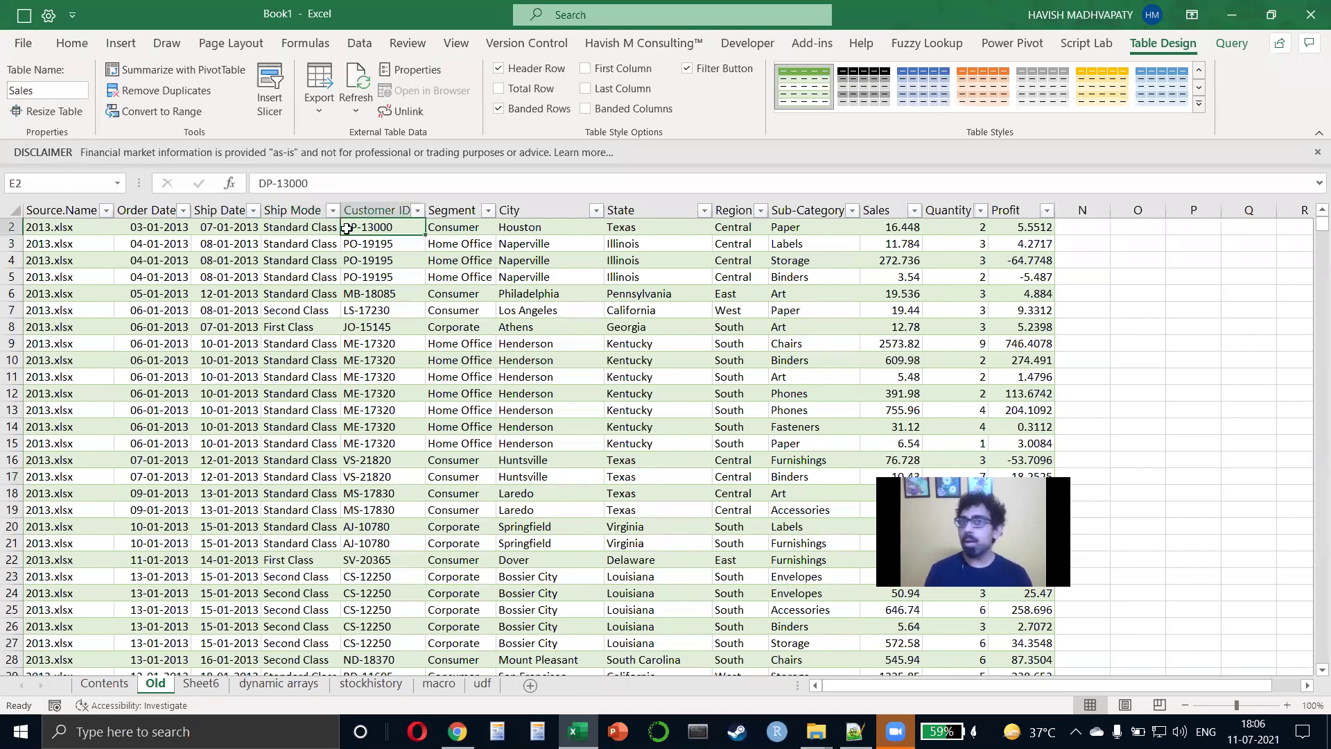
# Create a PivotTable from the Sales table on a new sheet, adding its data to the Data Model.
pyautogui.click(120, 43)
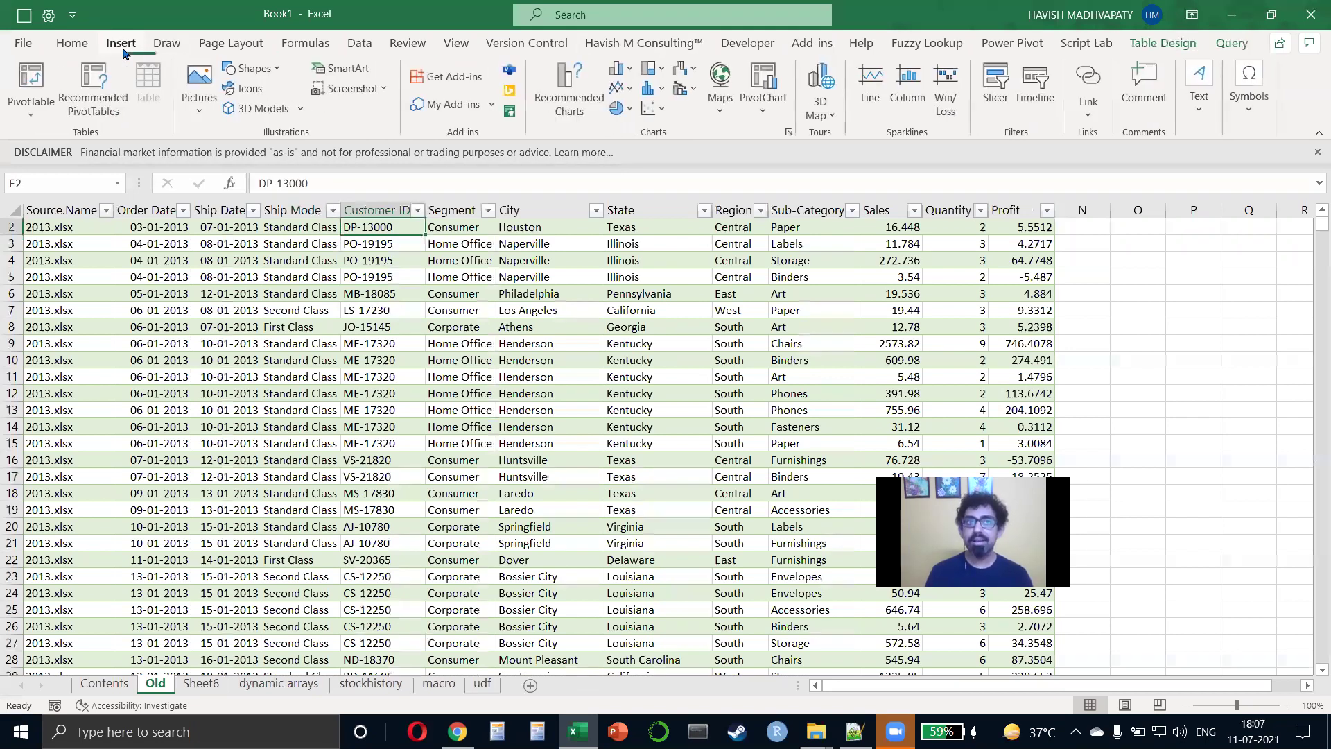
pyautogui.click(31, 84)
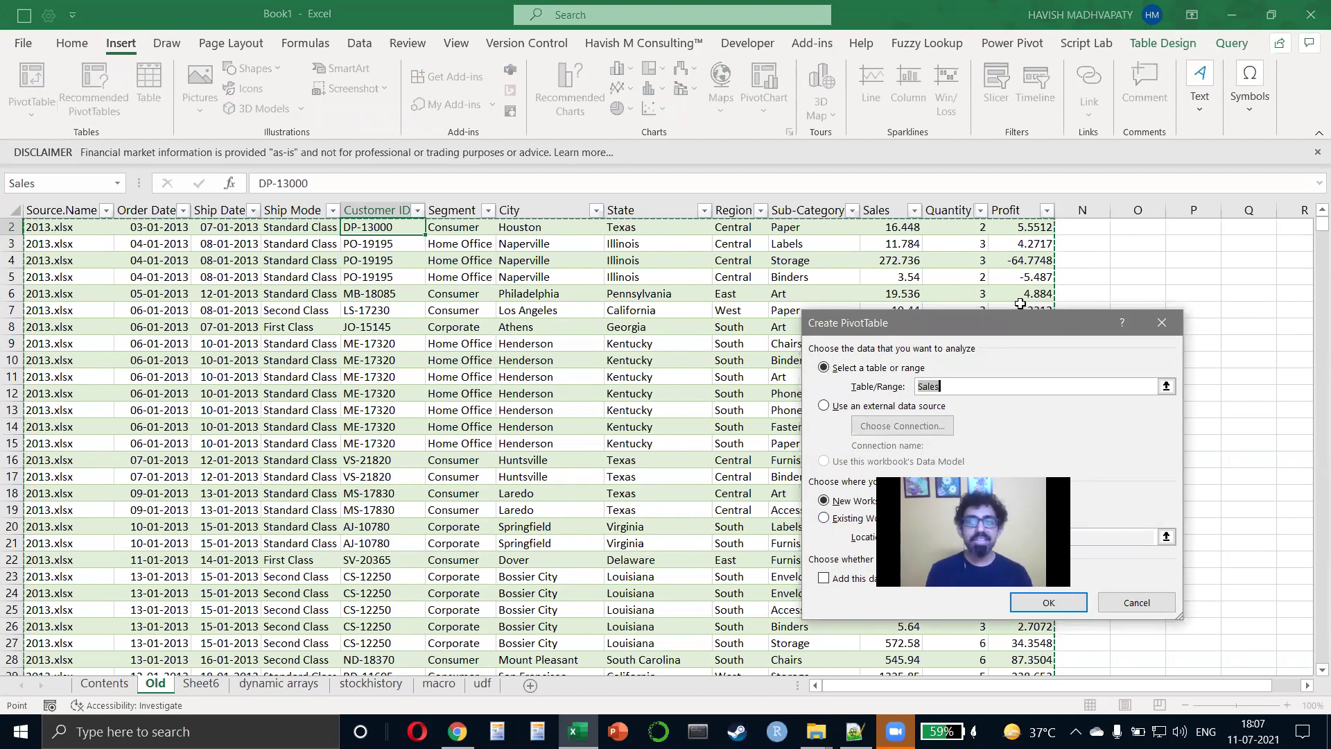
pyautogui.moveTo(993, 323); pyautogui.dragTo(764, 212)
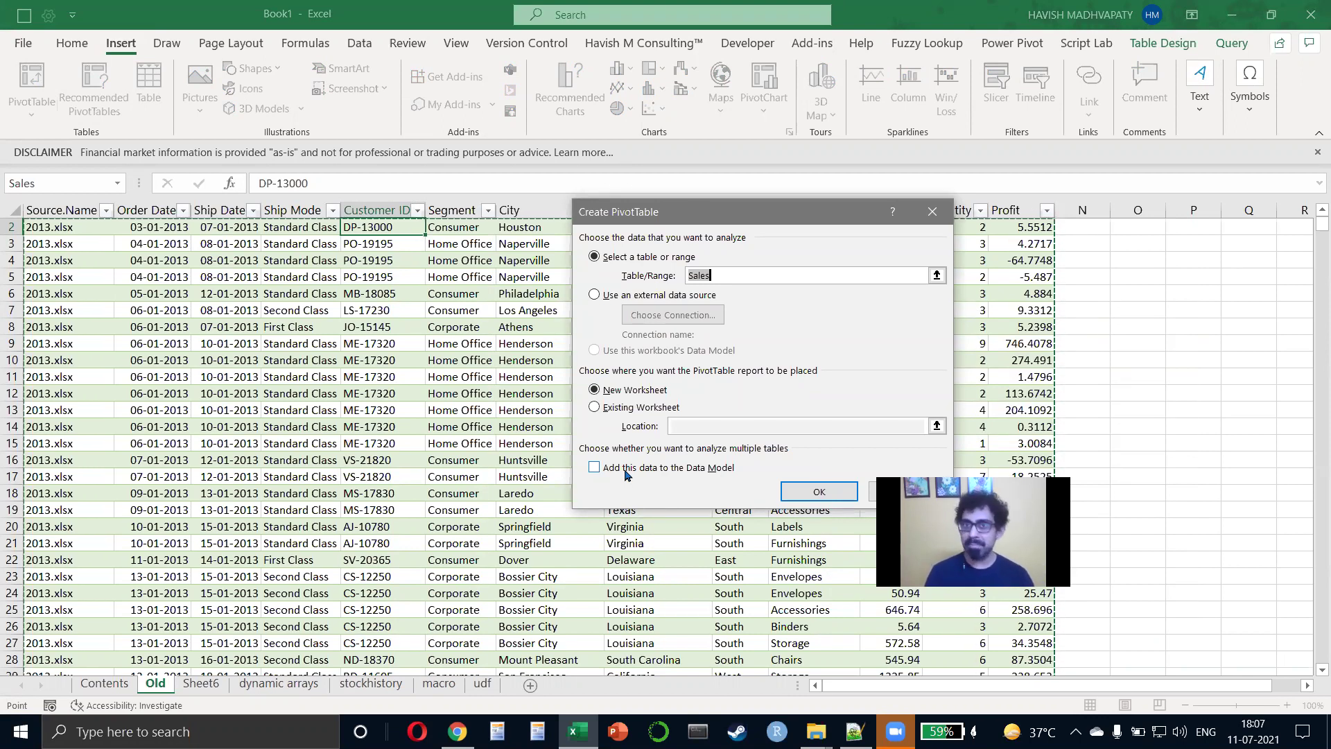
pyautogui.click(594, 468)
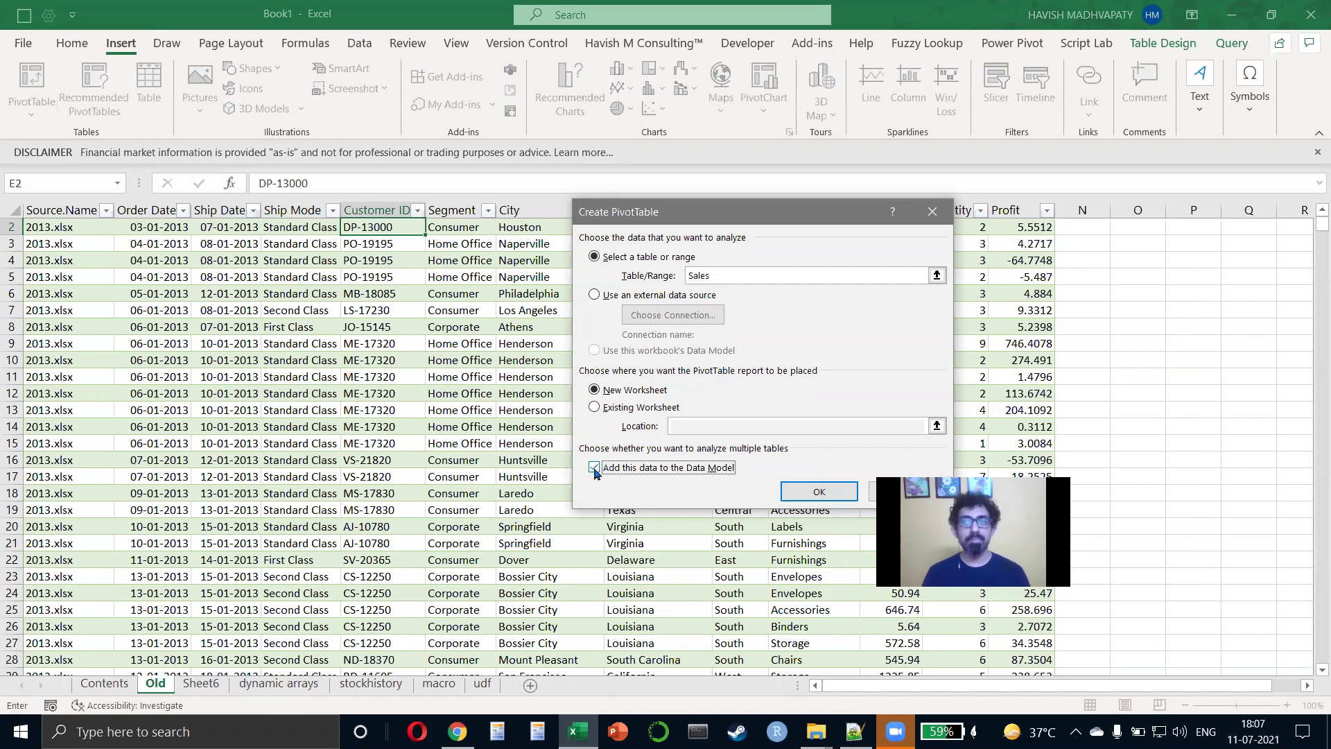
pyautogui.click(797, 489)
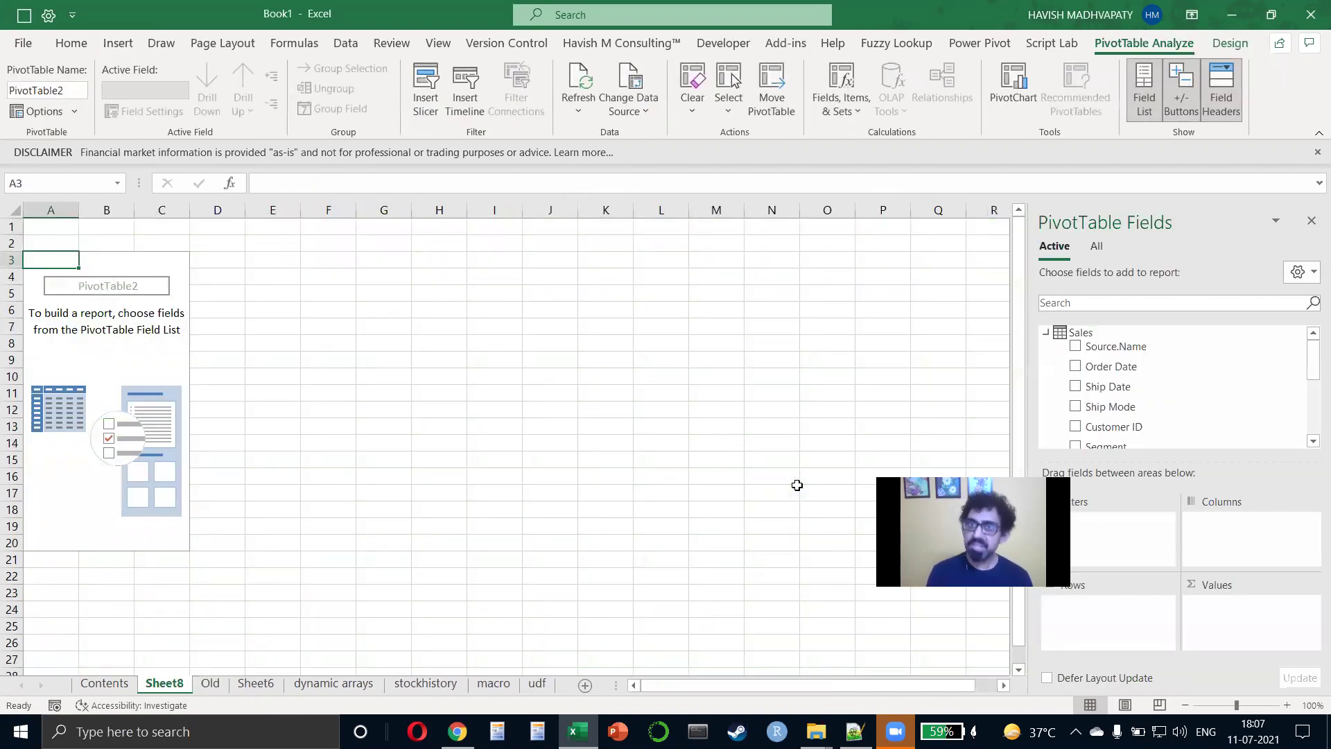
# Add Region to Rows and Profit and Sales to Values in PivotTable2.
pyautogui.scroll(-3, 1171, 385)
pyautogui.moveTo(1102, 345); pyautogui.dragTo(1123, 607)
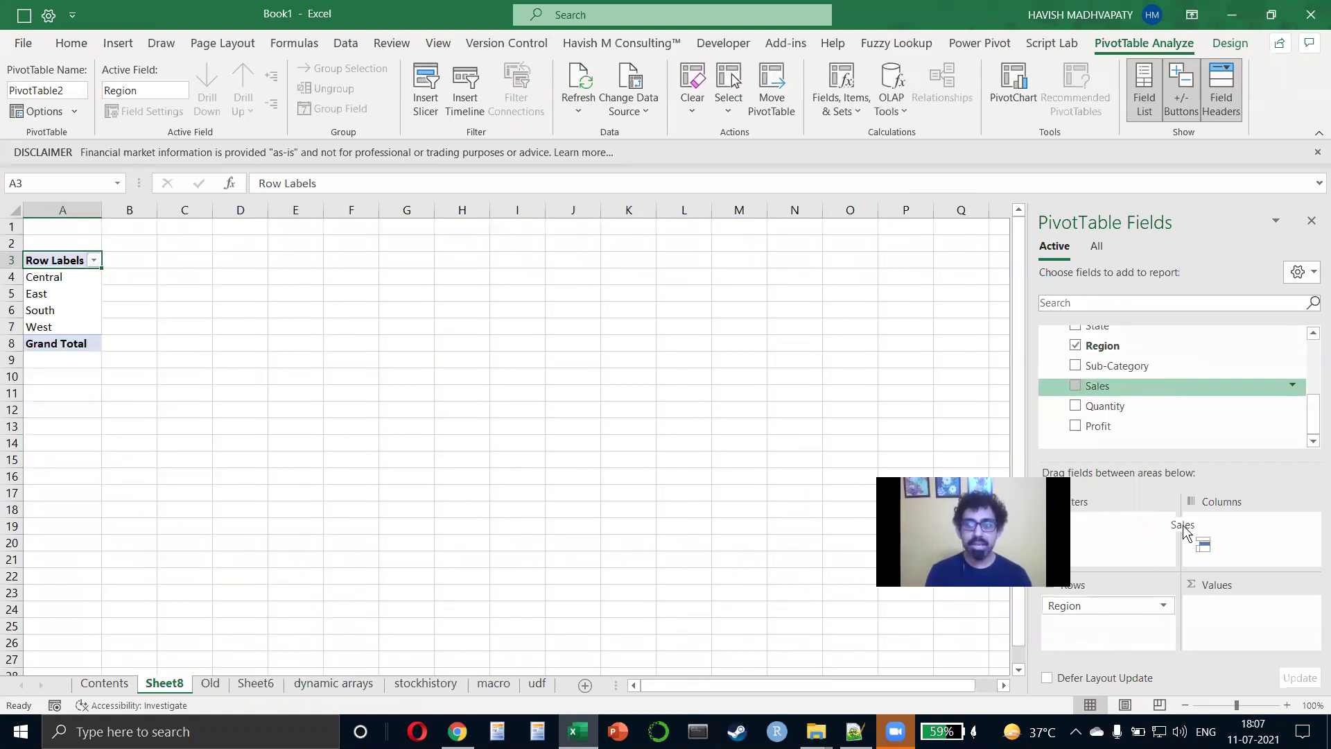
pyautogui.moveTo(1137, 425); pyautogui.dragTo(1259, 632)
pyautogui.moveTo(1097, 386); pyautogui.dragTo(1248, 628)
# Show the Profit and Sales values in B4:C8 as whole numbers without decimals.
pyautogui.click(146, 298)
pyautogui.scroll(5, 146, 298)
pyautogui.scroll(-3, 146, 299)
pyautogui.moveTo(222, 318); pyautogui.dragTo(380, 421)
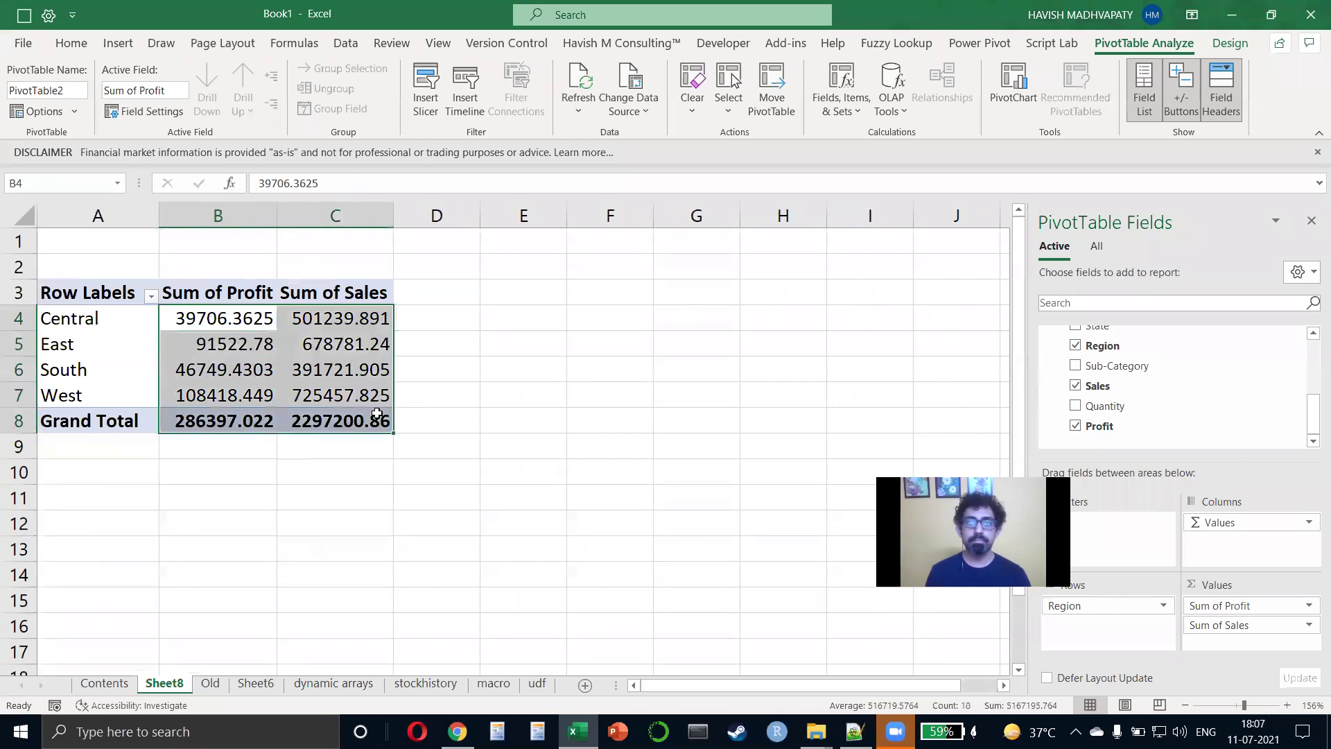
pyautogui.click(72, 43)
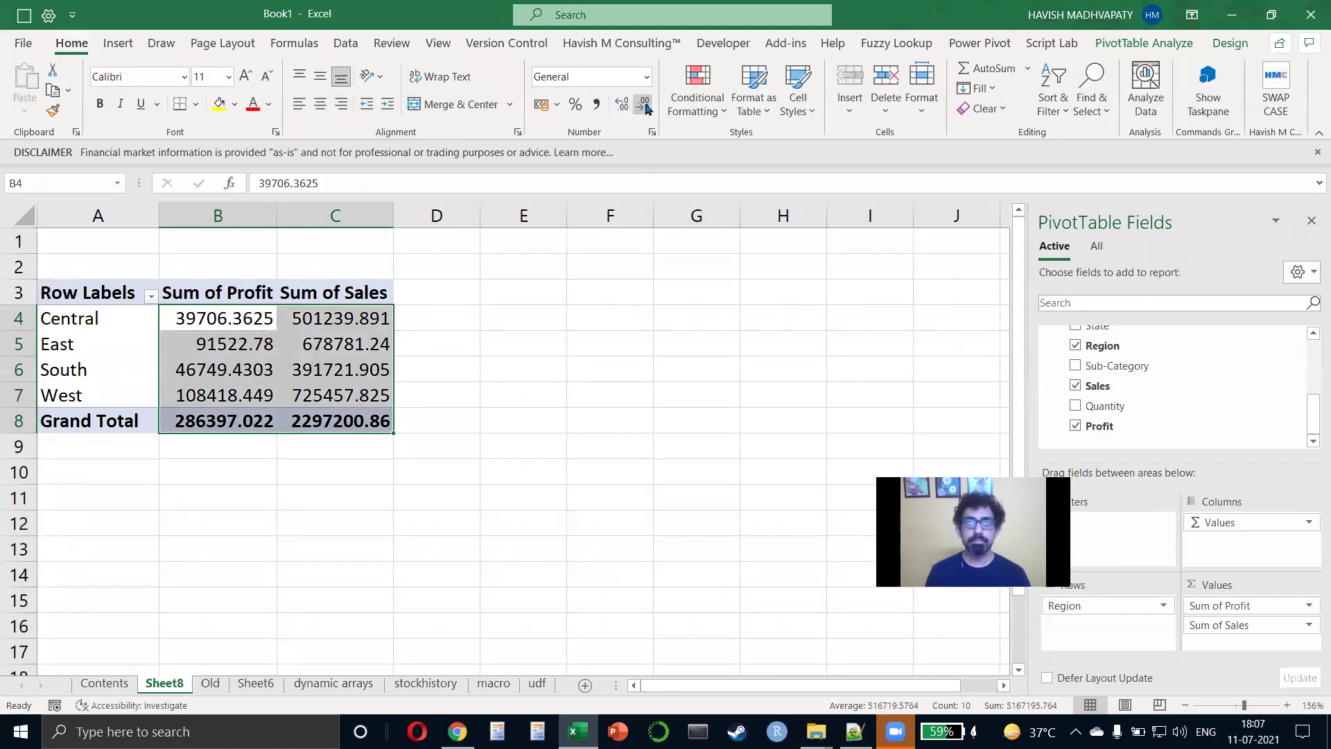
pyautogui.click(639, 111)
pyautogui.click(248, 388)
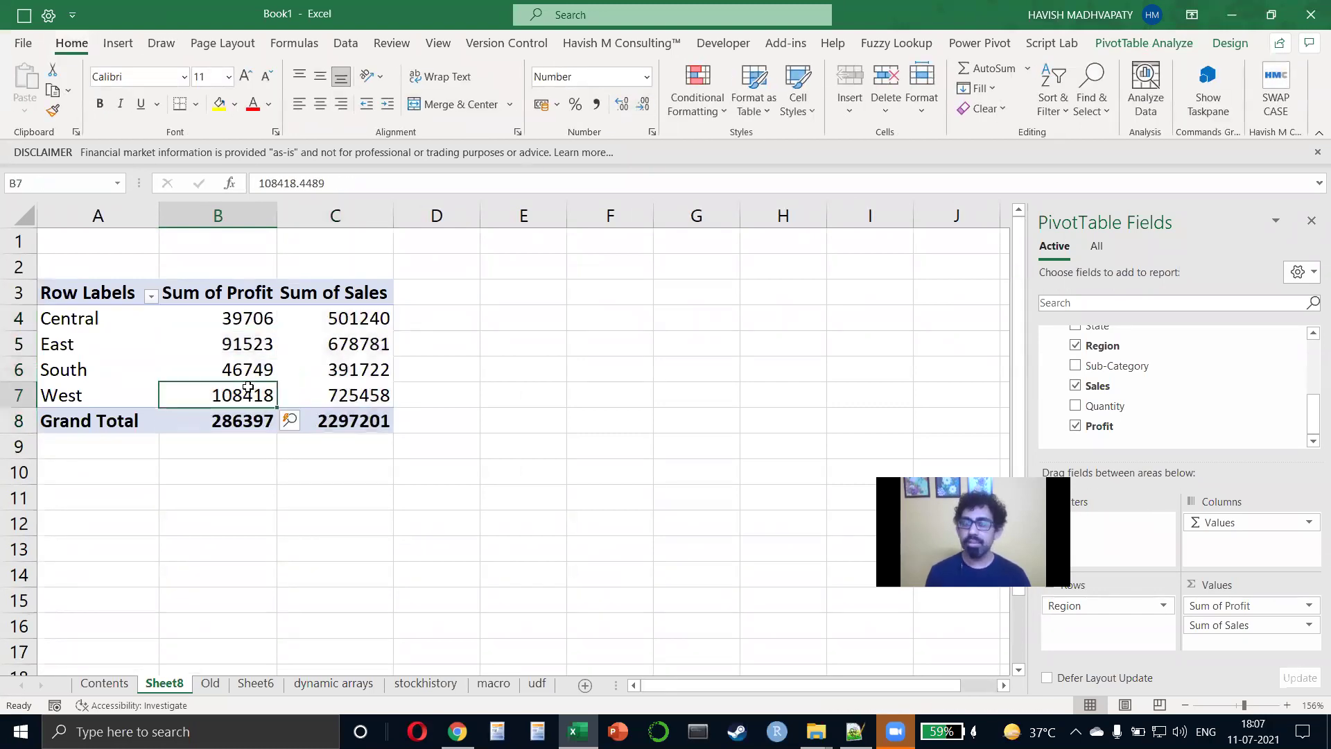
pyautogui.moveTo(248, 389)
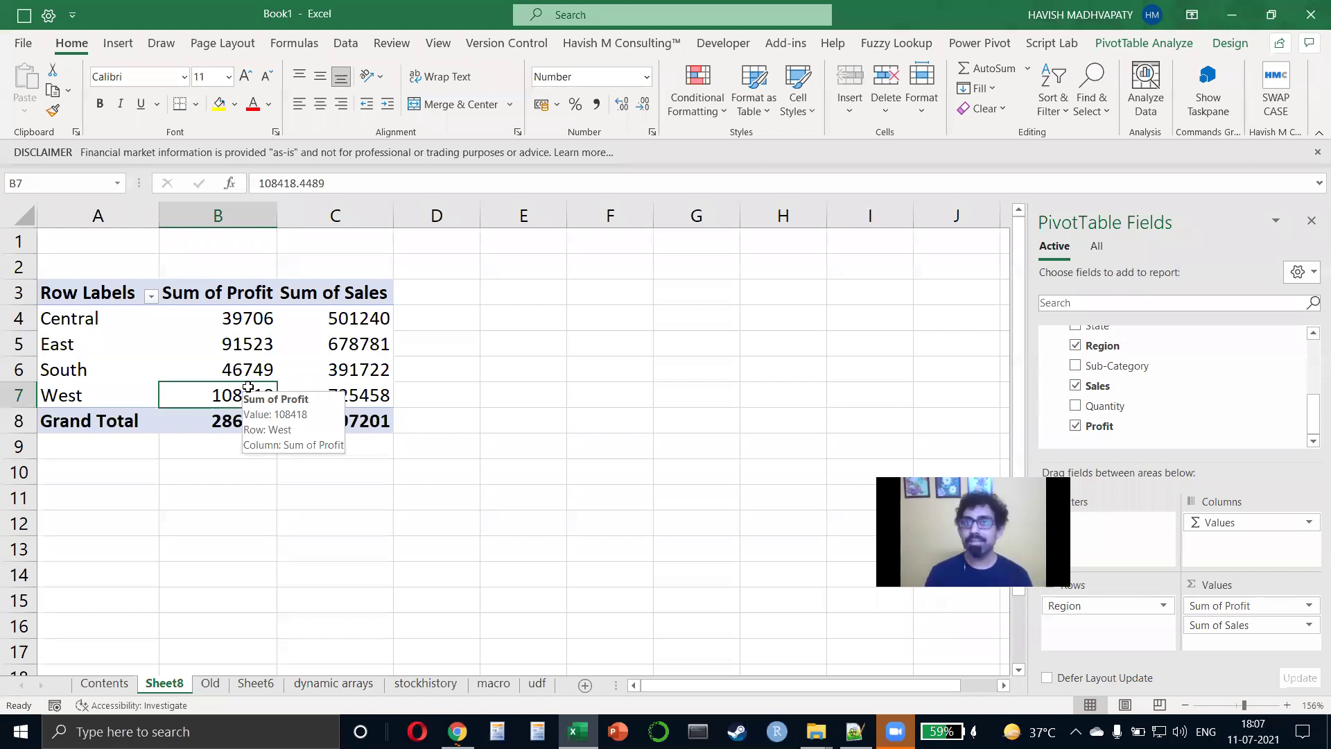
pyautogui.click(995, 42)
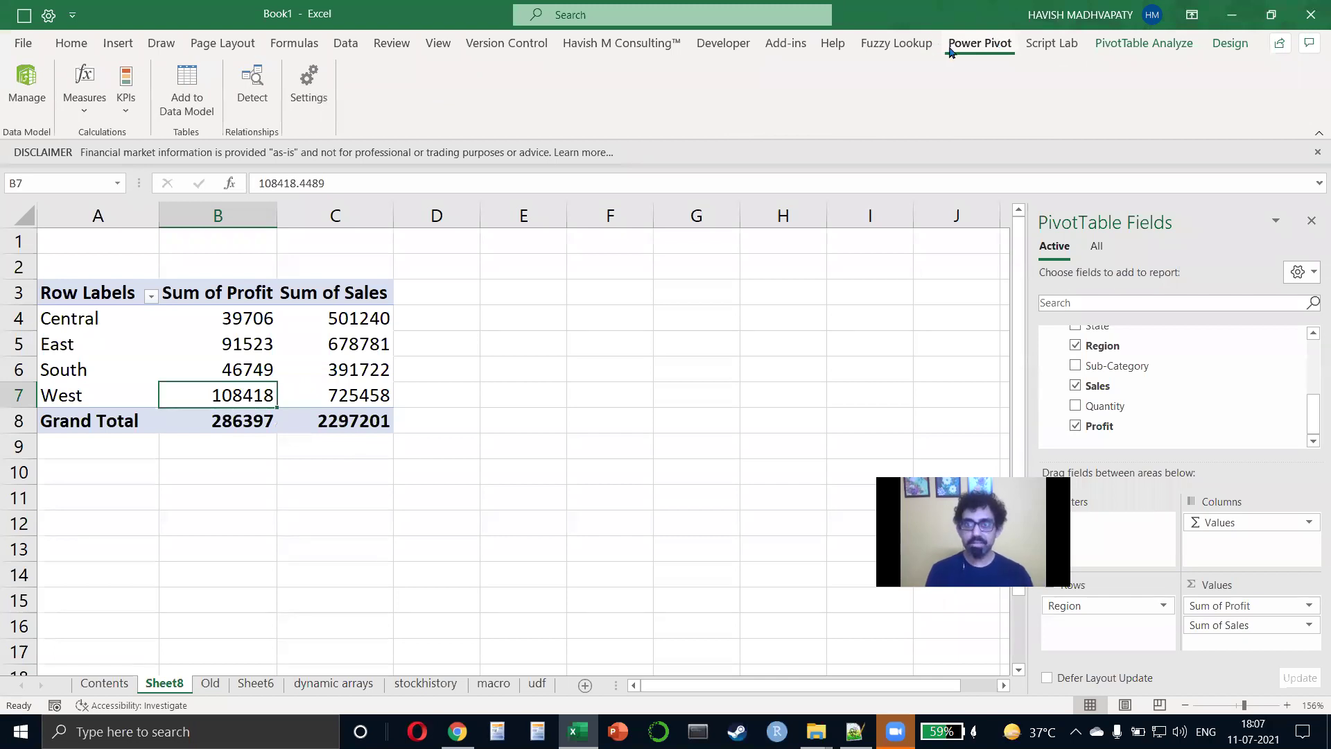
pyautogui.hotkey('alt', 'Tab')
pyautogui.press('Tab')
pyautogui.hotkey('alt', 'Tab')
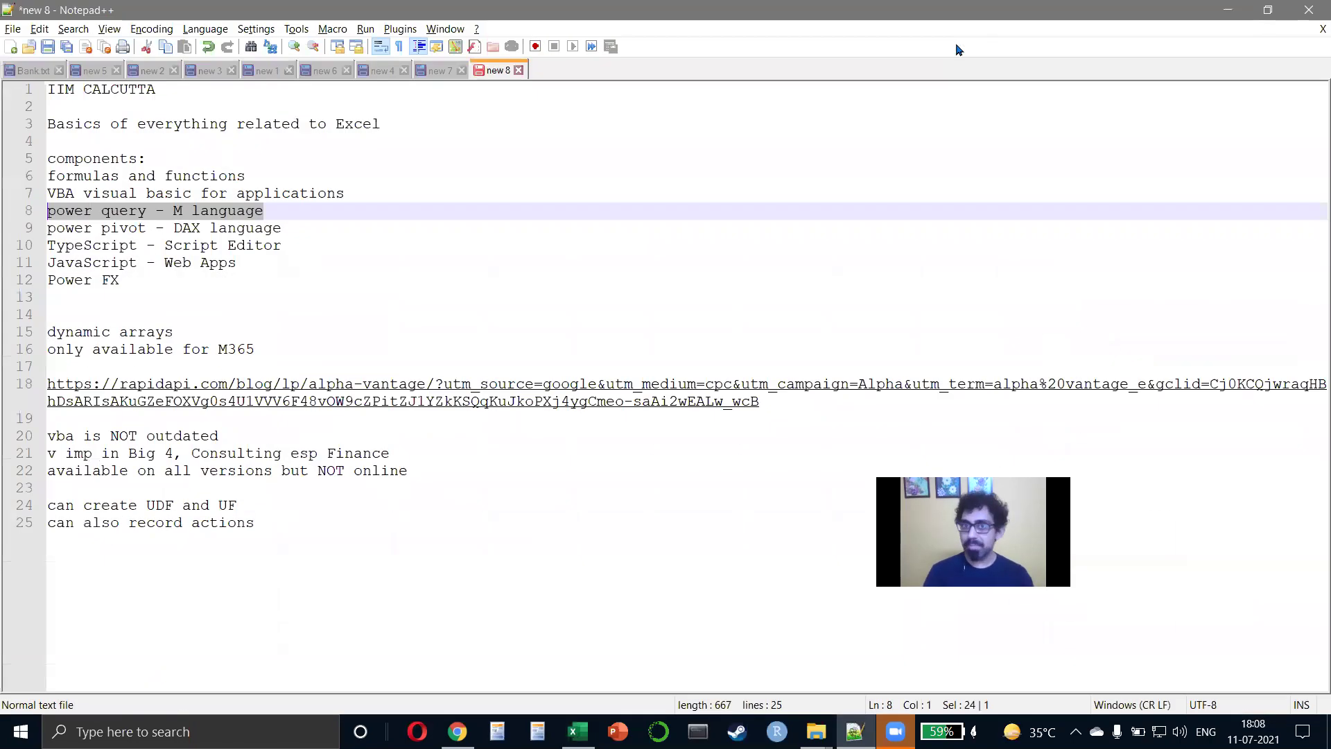
pyautogui.click(306, 151)
pyautogui.press('Right')
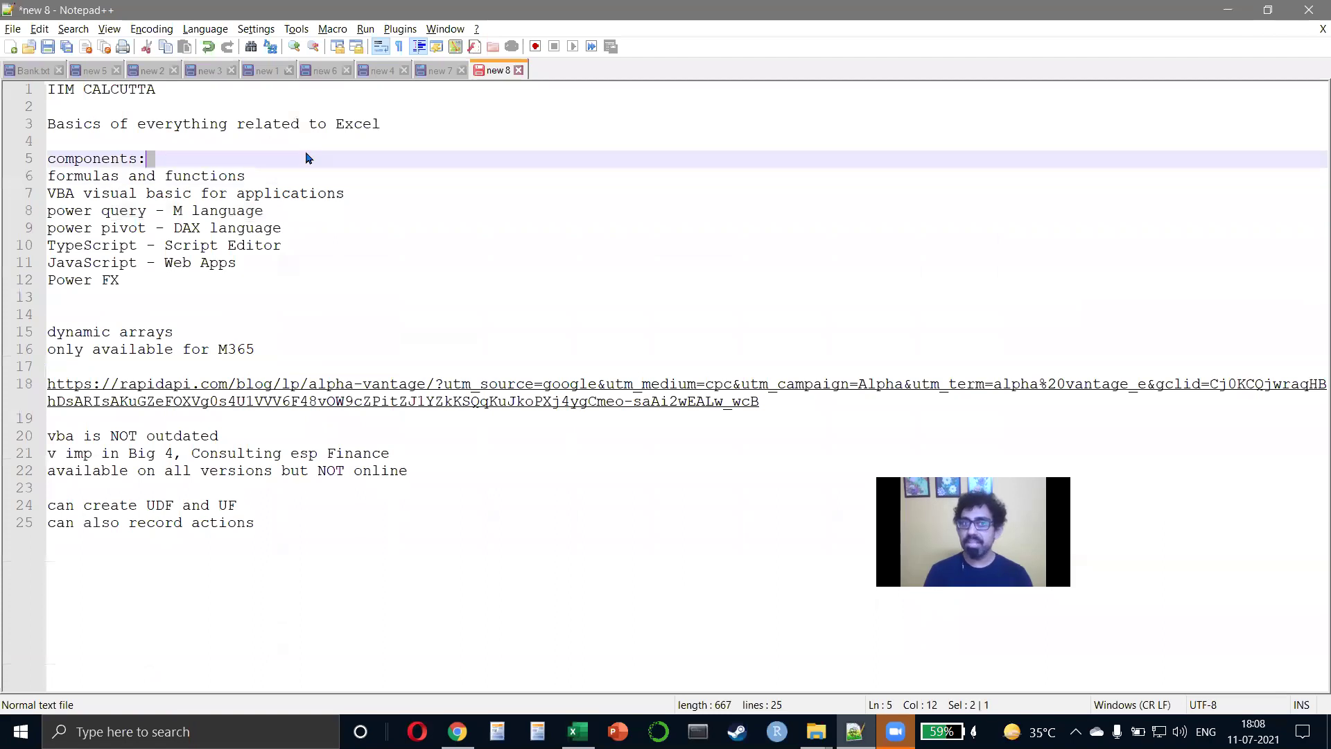
pyautogui.hotkey('shift', 'Down')
pyautogui.hotkey('shift', 'Down')
pyautogui.hotkey('shift', 'Down')
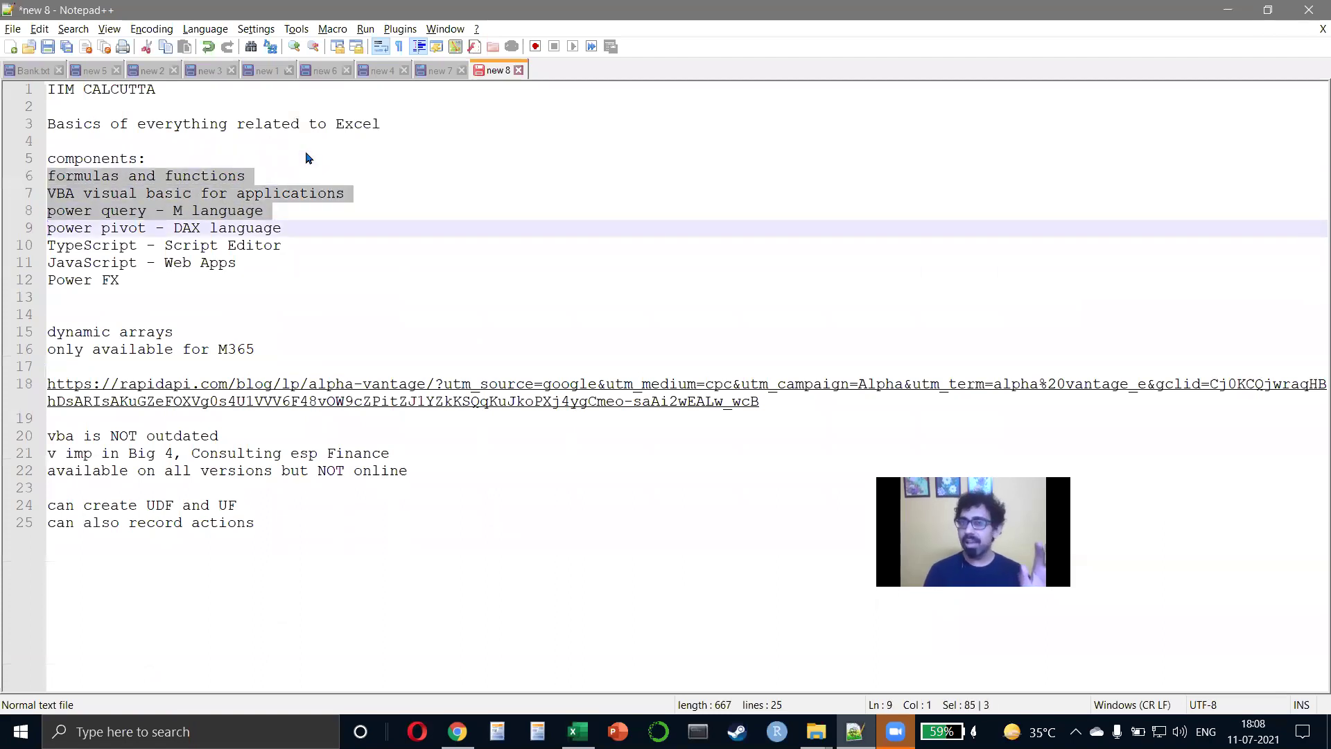
pyautogui.hotkey('shift', 'Down')
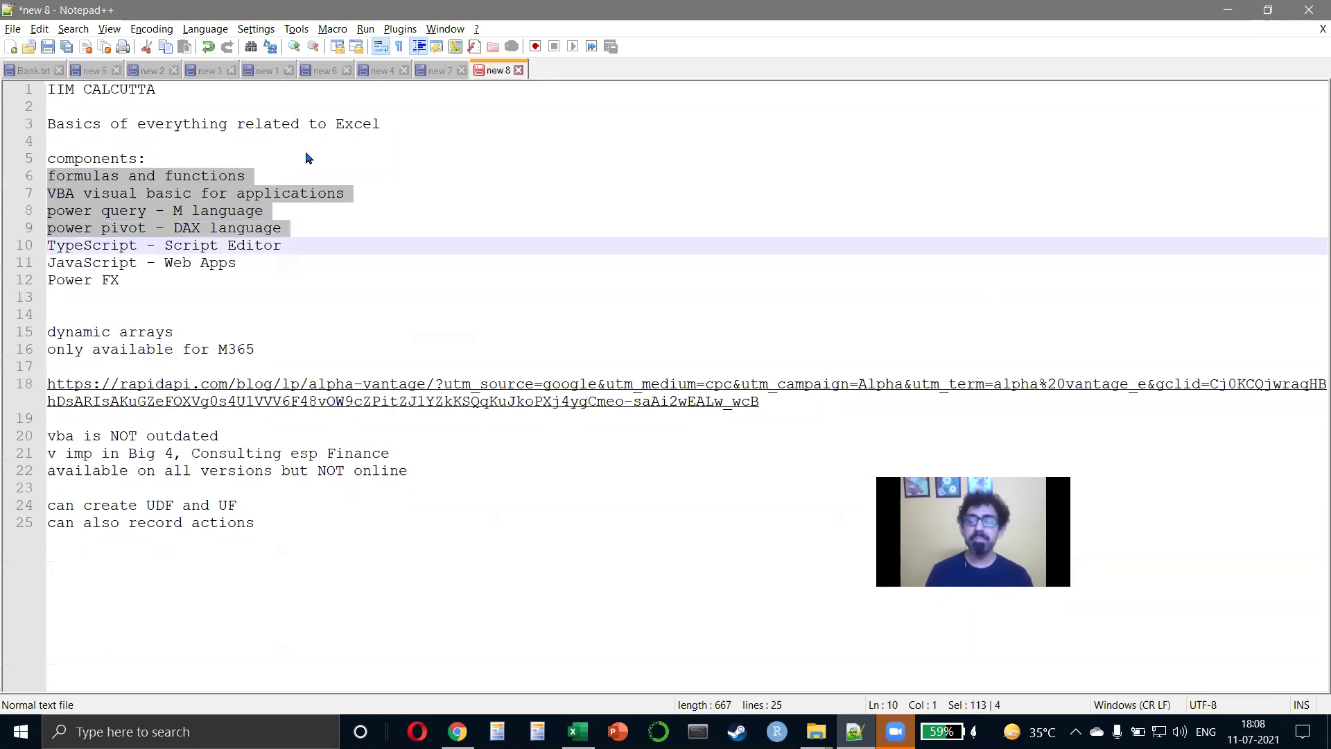
pyautogui.hotkey('alt', 'Tab')
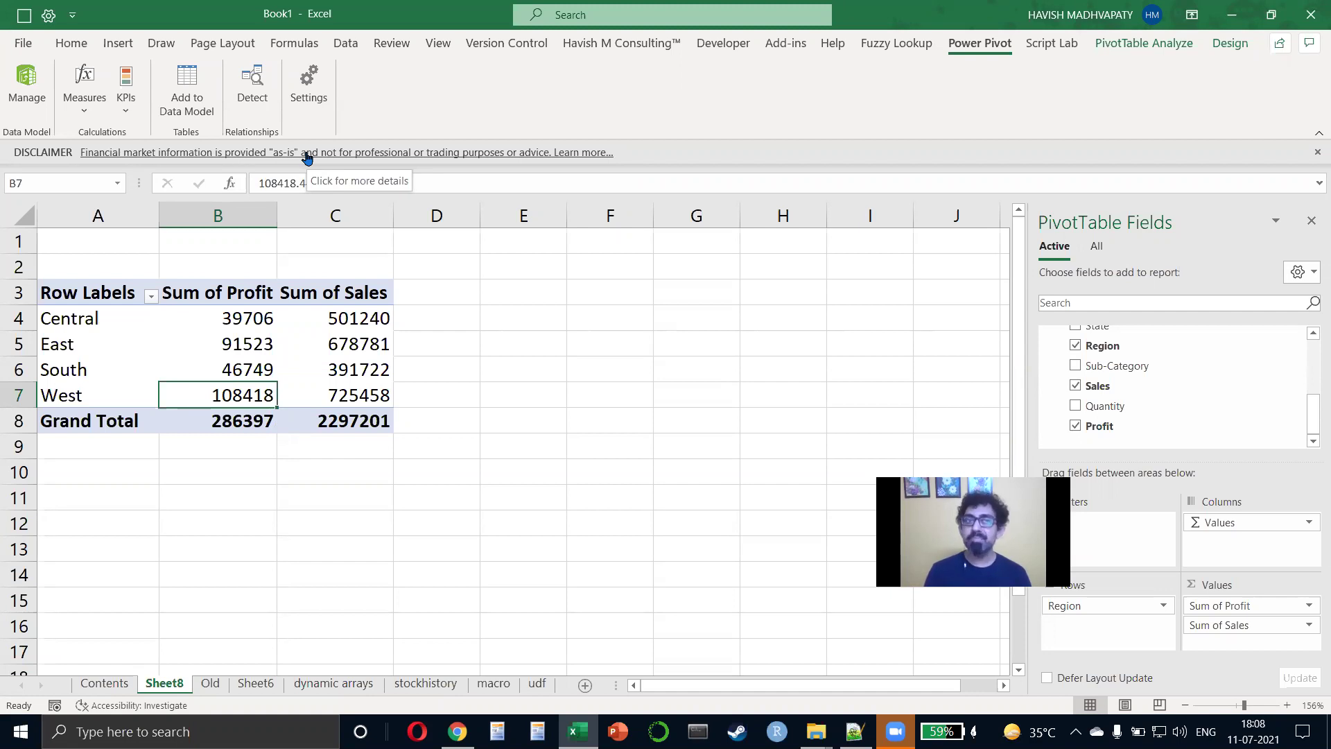
pyautogui.click(23, 43)
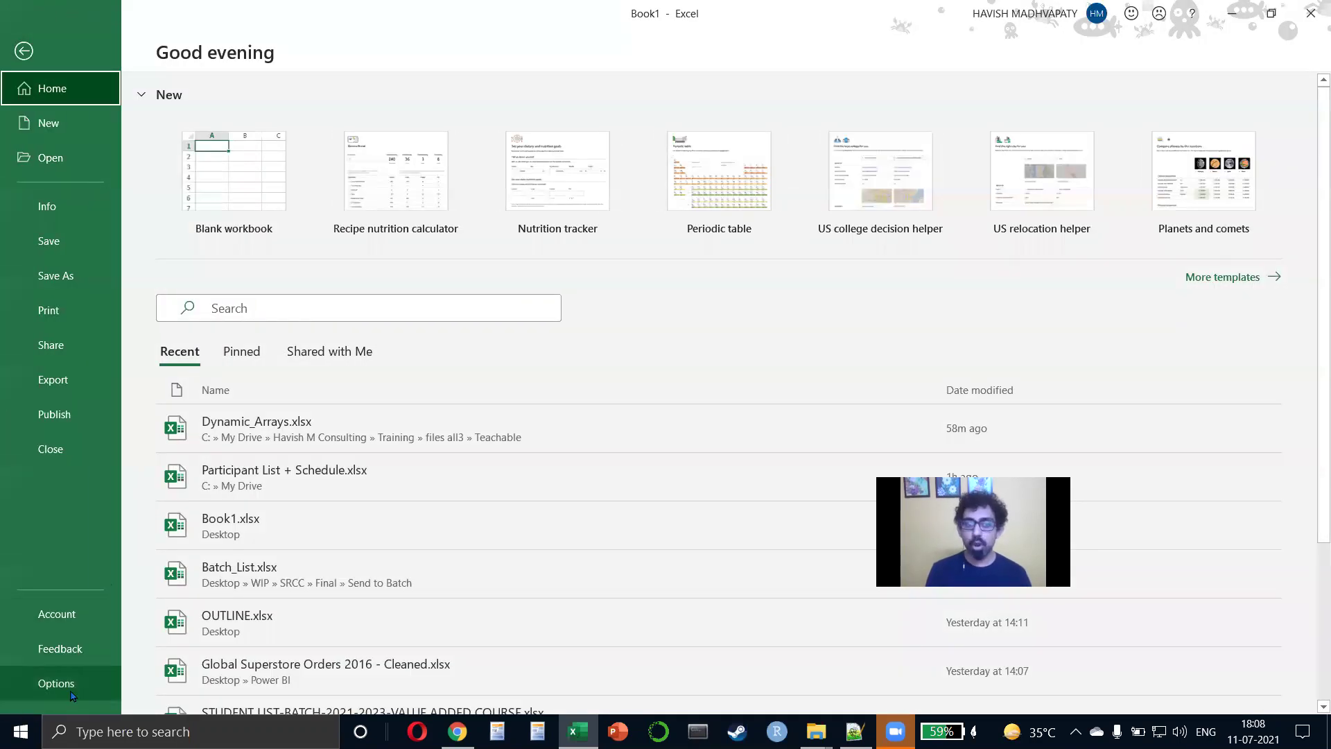
pyautogui.click(56, 683)
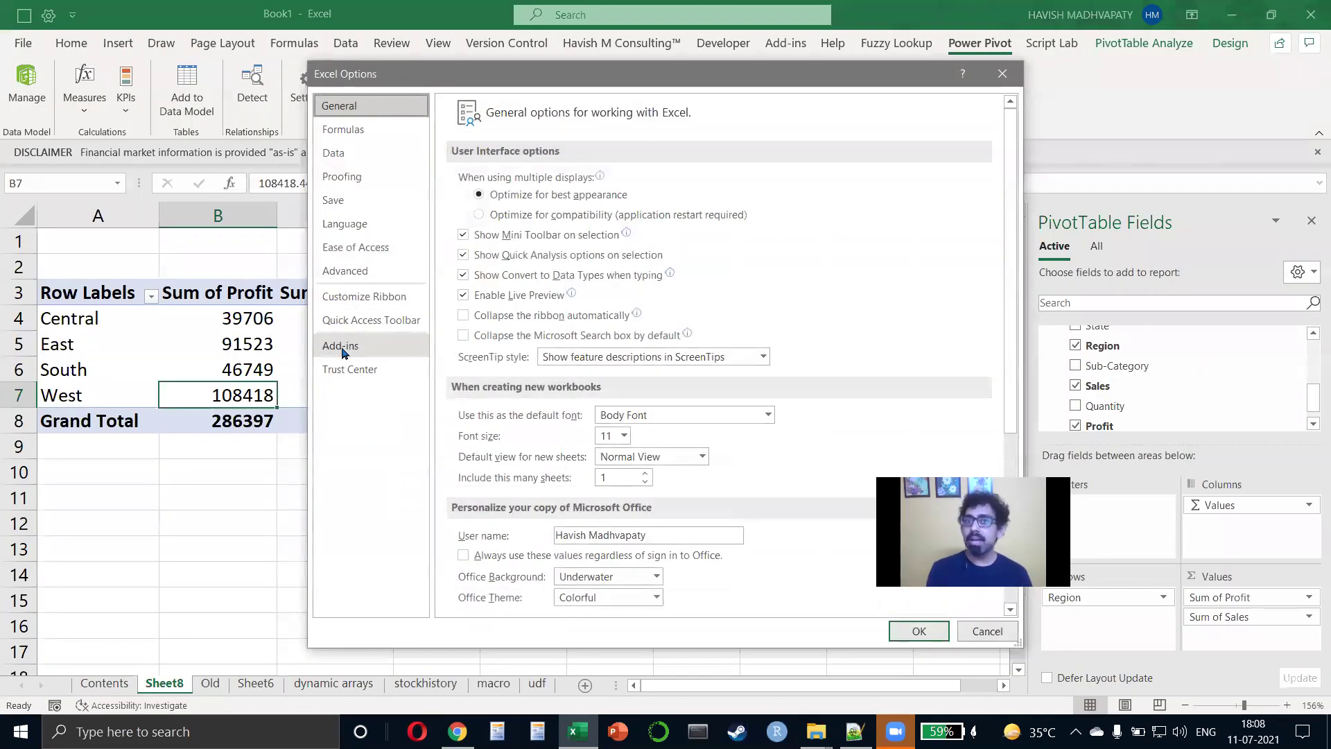
pyautogui.click(342, 347)
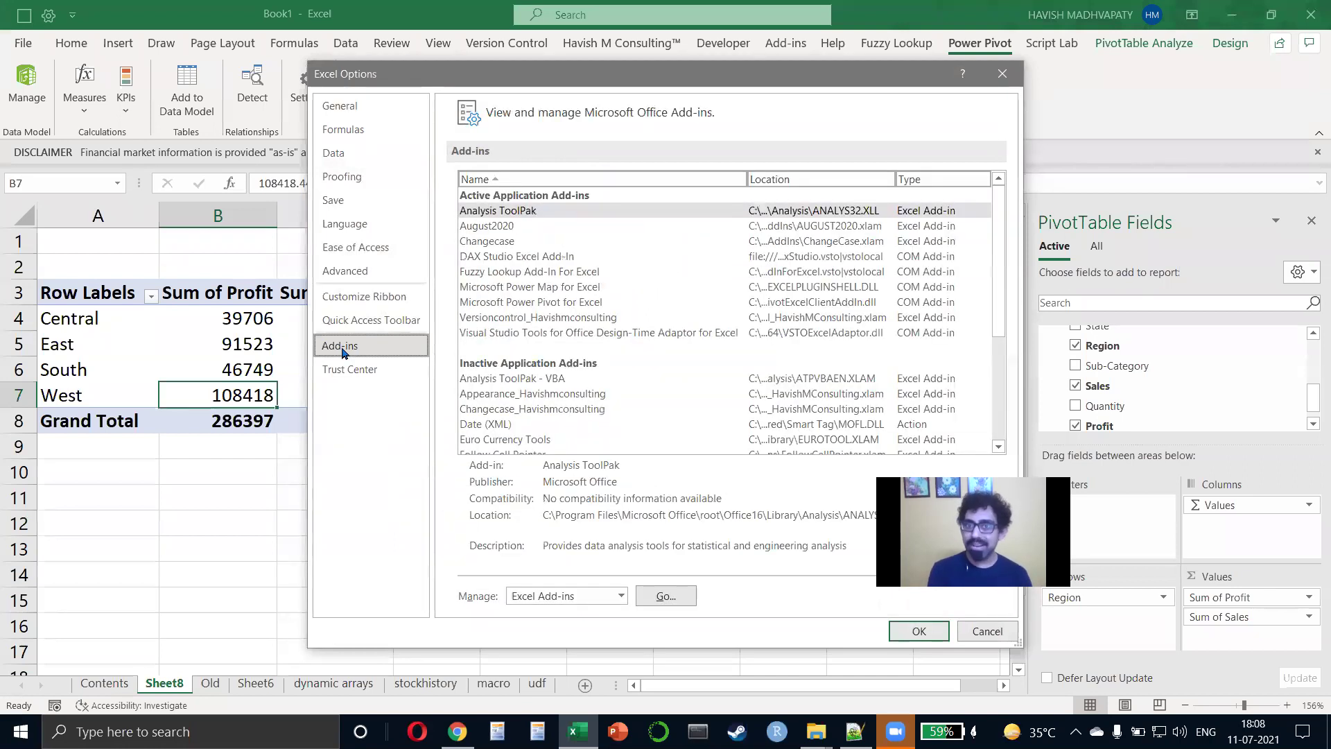
pyautogui.click(619, 596)
pyautogui.click(591, 631)
pyautogui.click(666, 597)
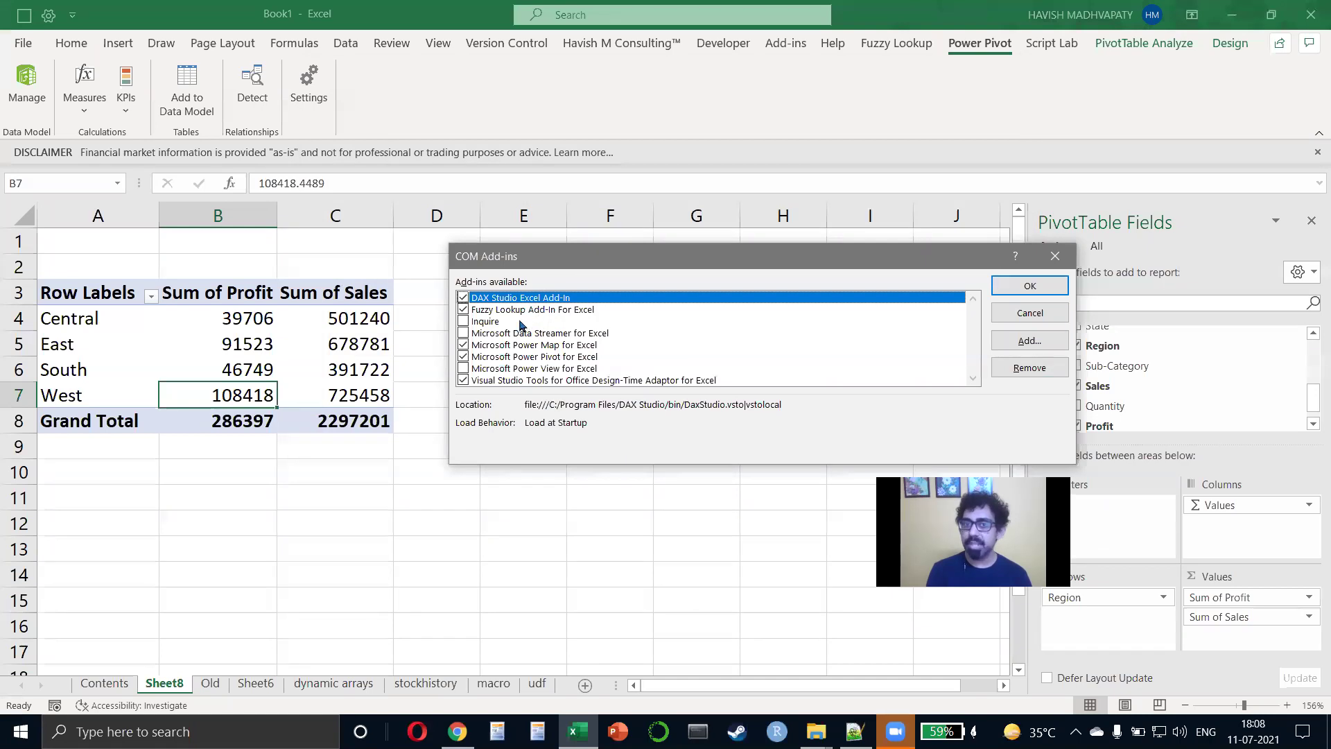
pyautogui.click(546, 357)
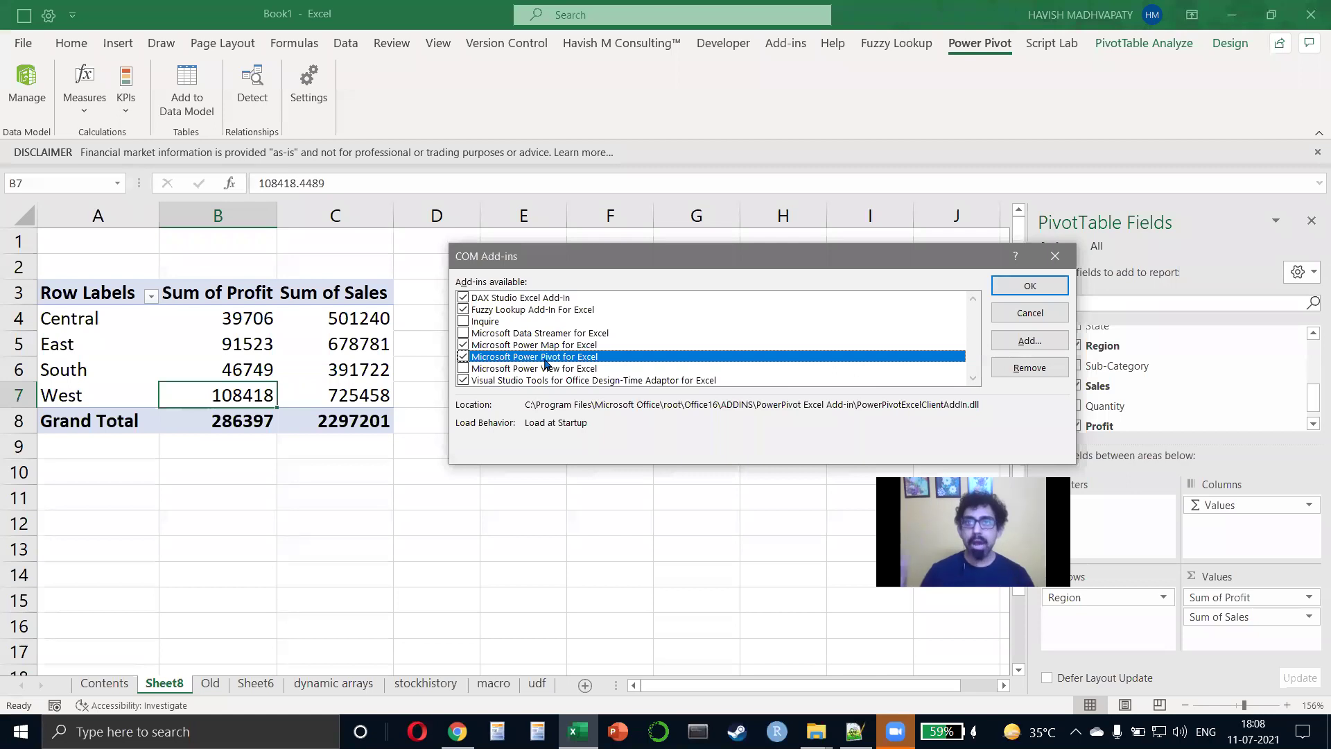
pyautogui.press('Return')
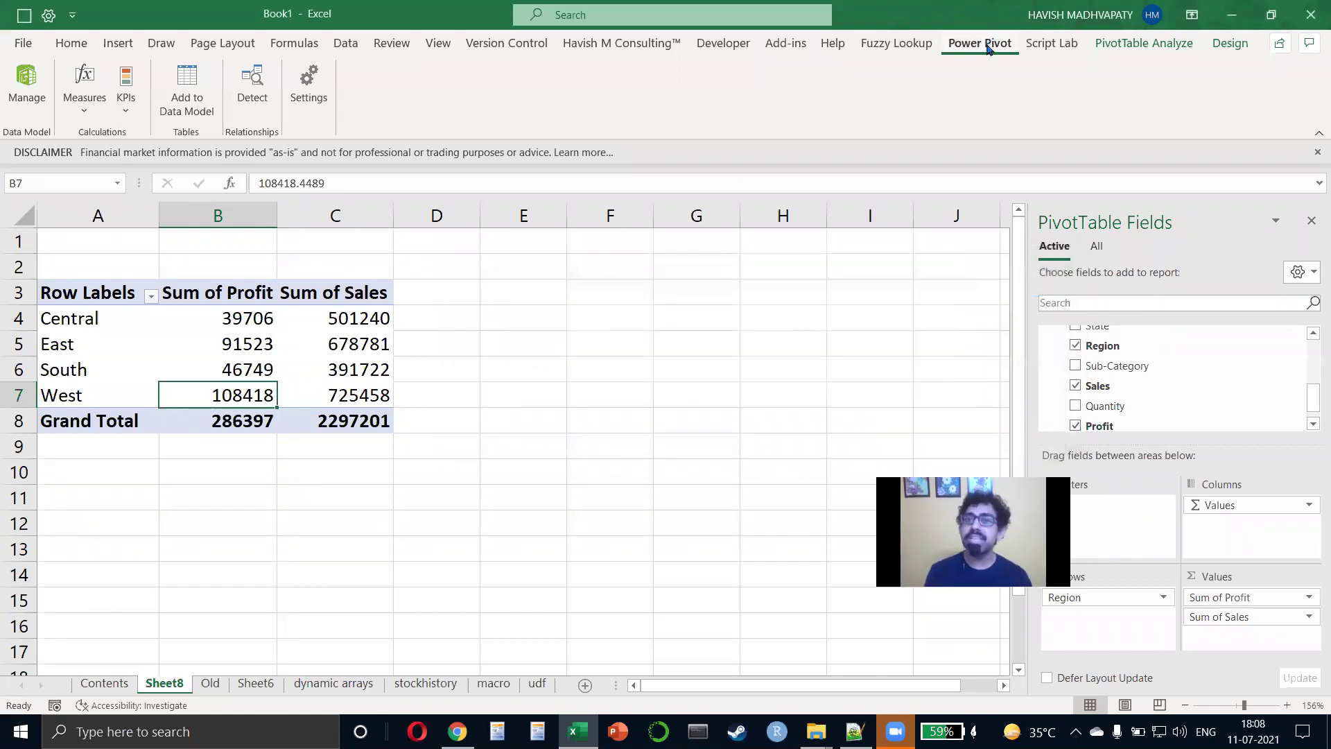
# Create a Profit Margin measure defined as =SUM(Sales[Profit]) / SUM(Sales[Sales]).
pyautogui.click(70, 106)
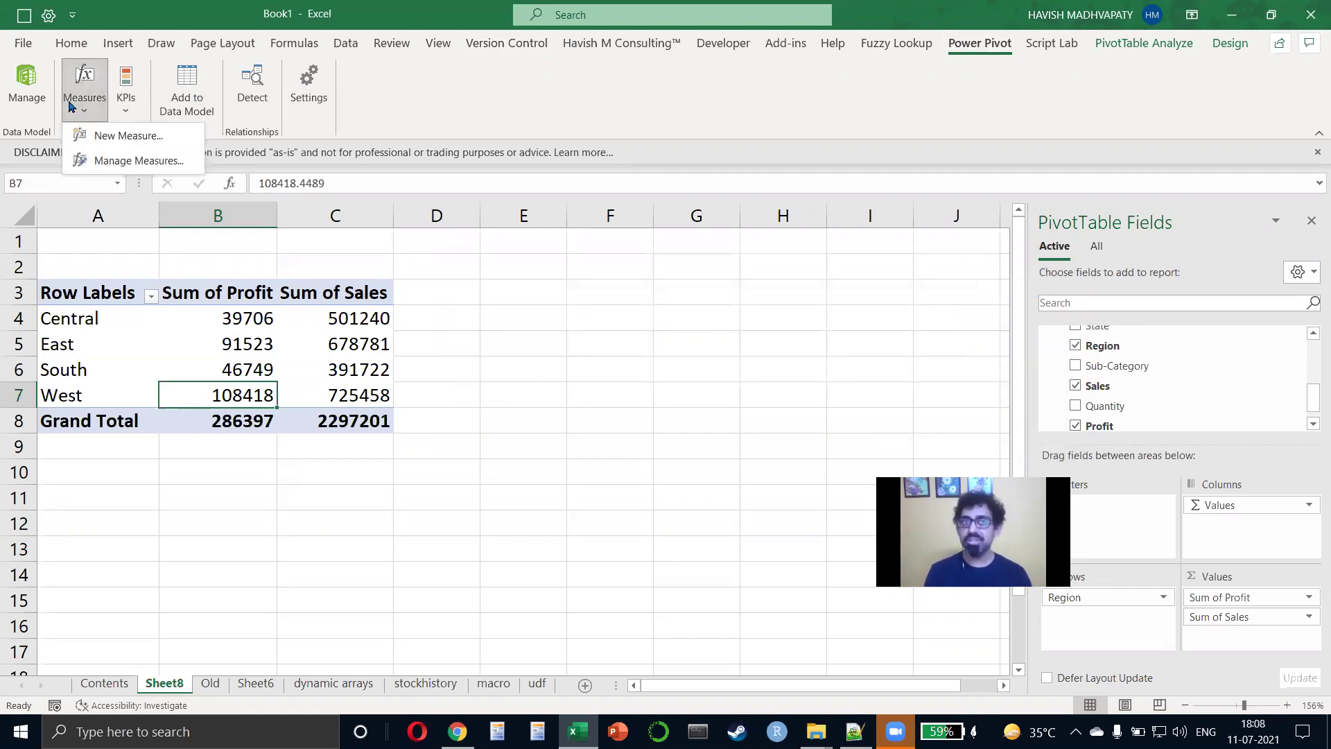
pyautogui.click(88, 137)
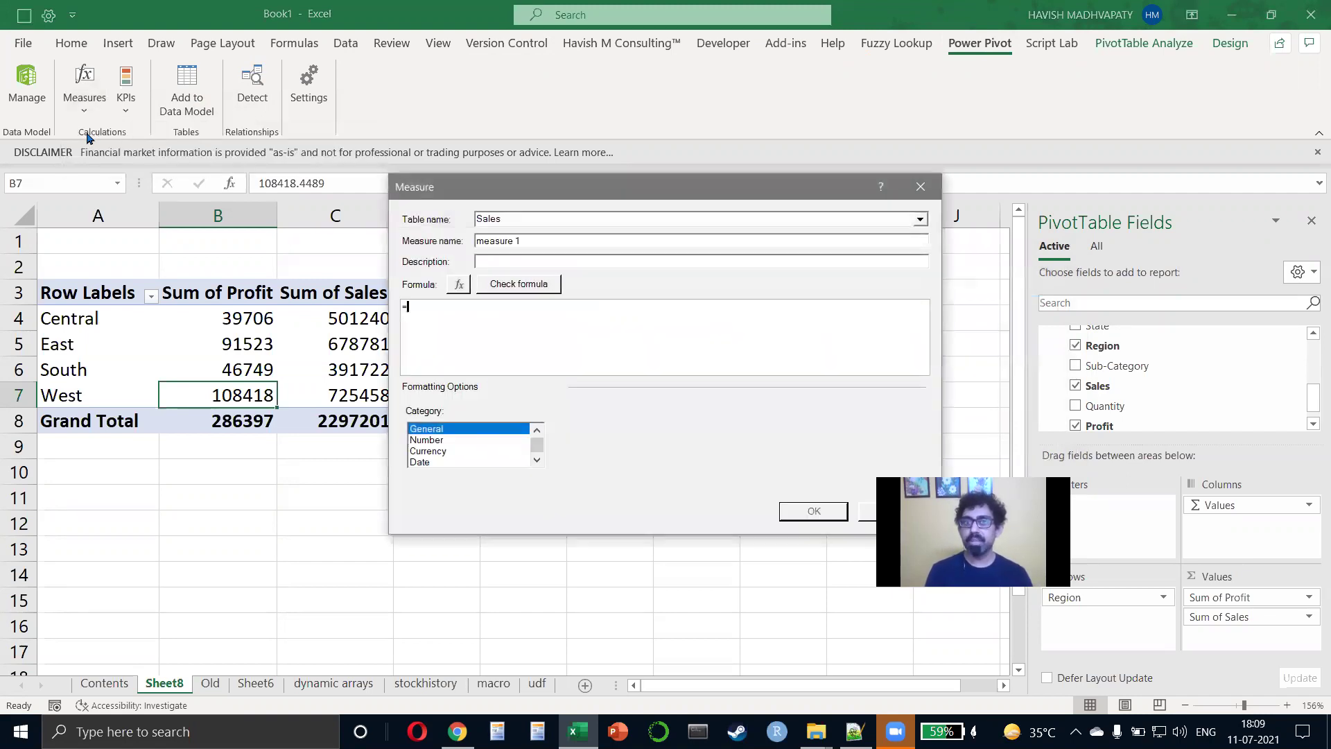
pyautogui.click(548, 241)
pyautogui.hotkey('shift', 'Home')
pyautogui.write('Profit Margin')
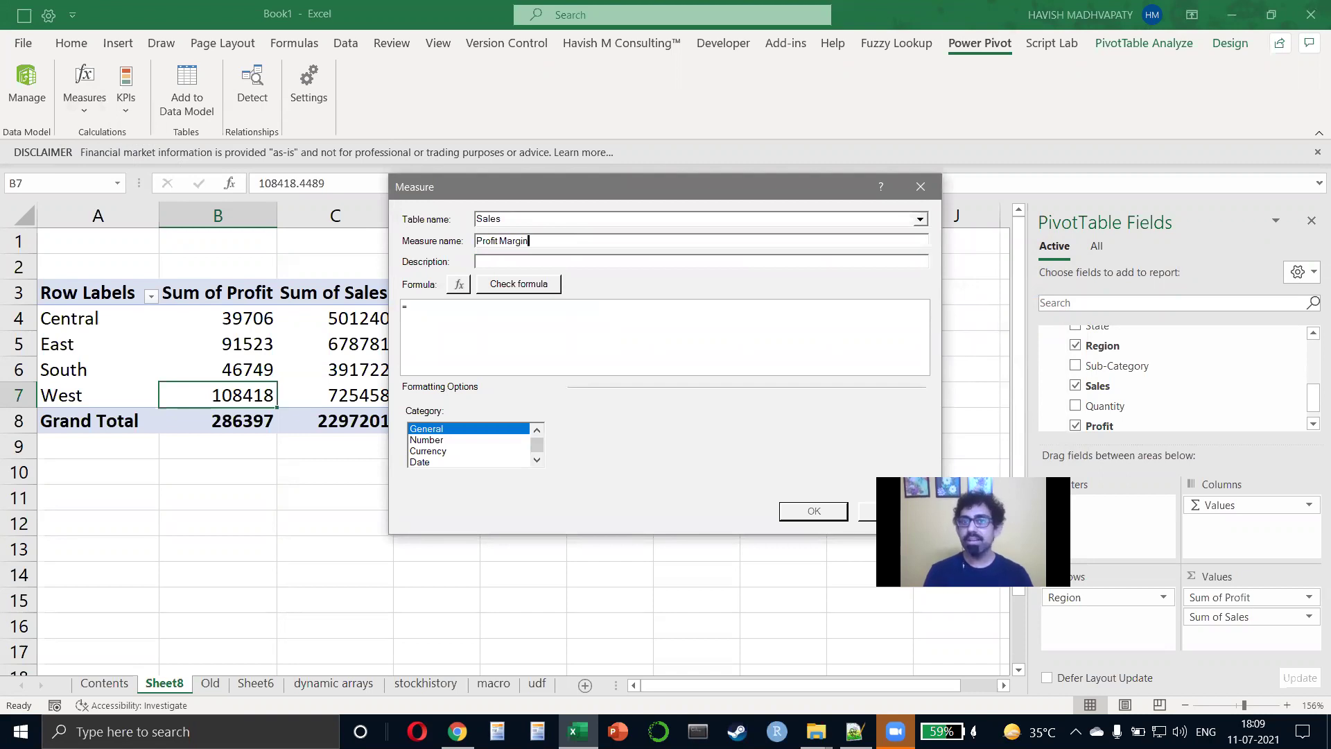
pyautogui.click(549, 327)
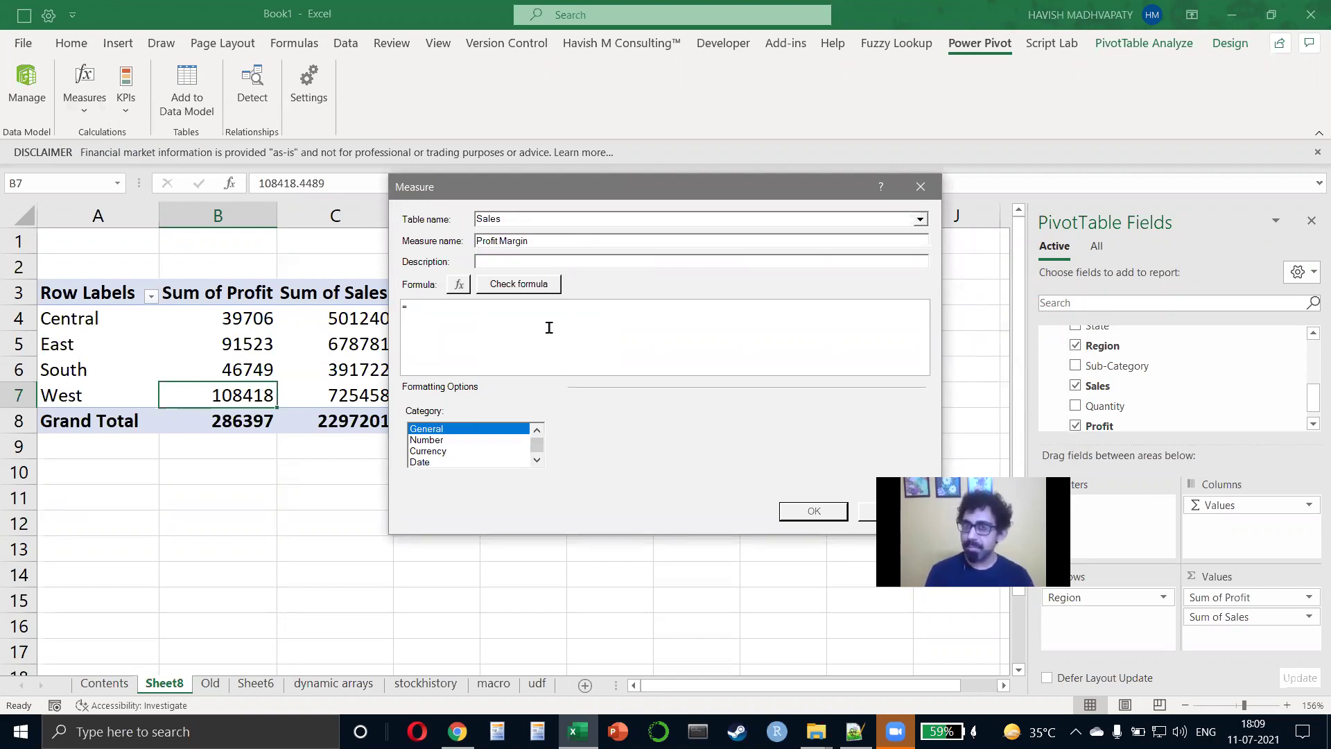
pyautogui.write('sum(Sales[Profit]) / SUM(sa')
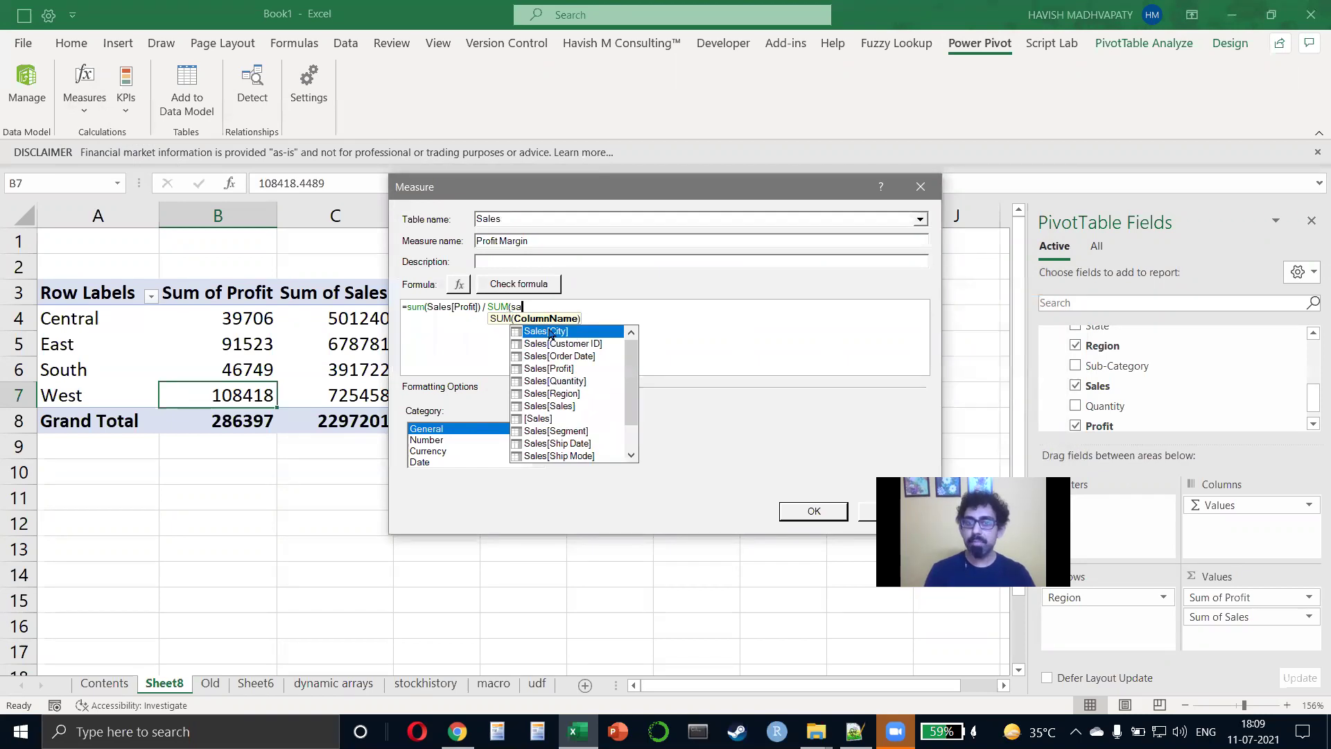
pyautogui.press('Down')
pyautogui.press('Down')
pyautogui.press('Down')
pyautogui.press('Down')
pyautogui.press('Down')
pyautogui.press('Down')
pyautogui.press('Tab')
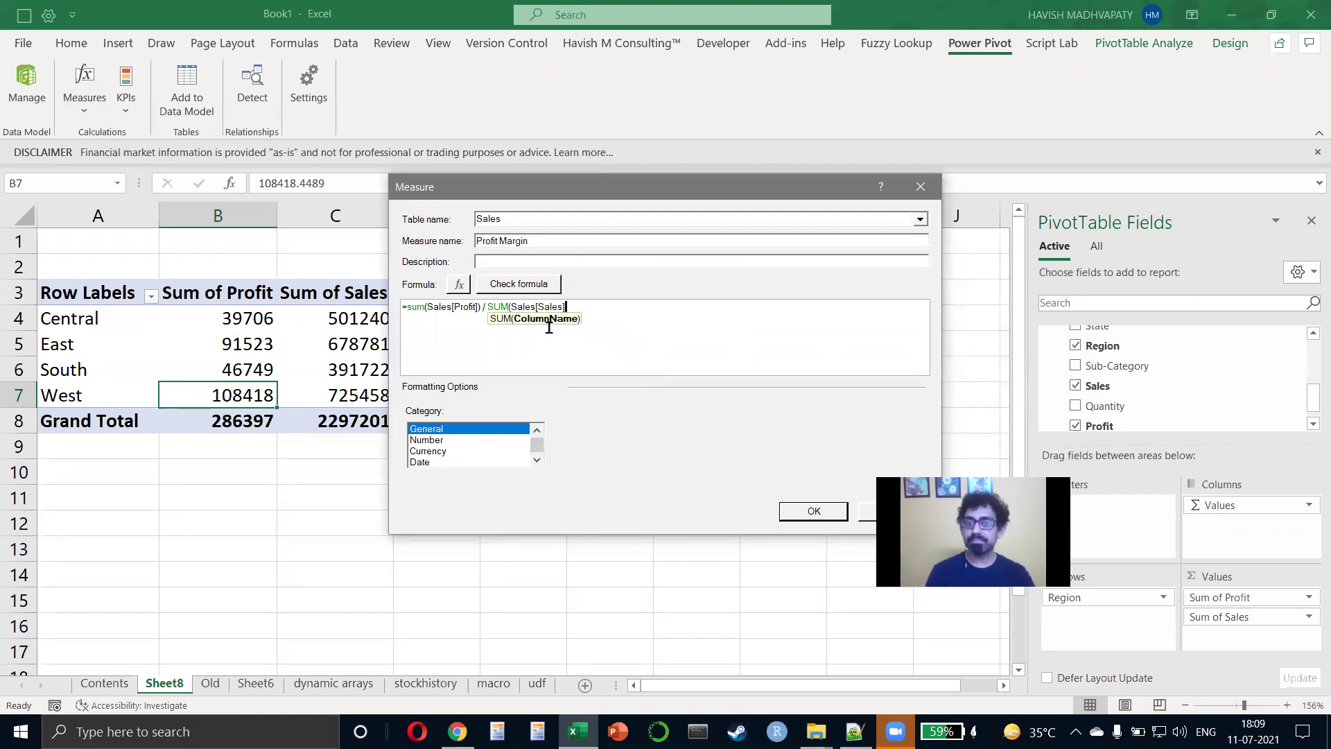
pyautogui.write(')')
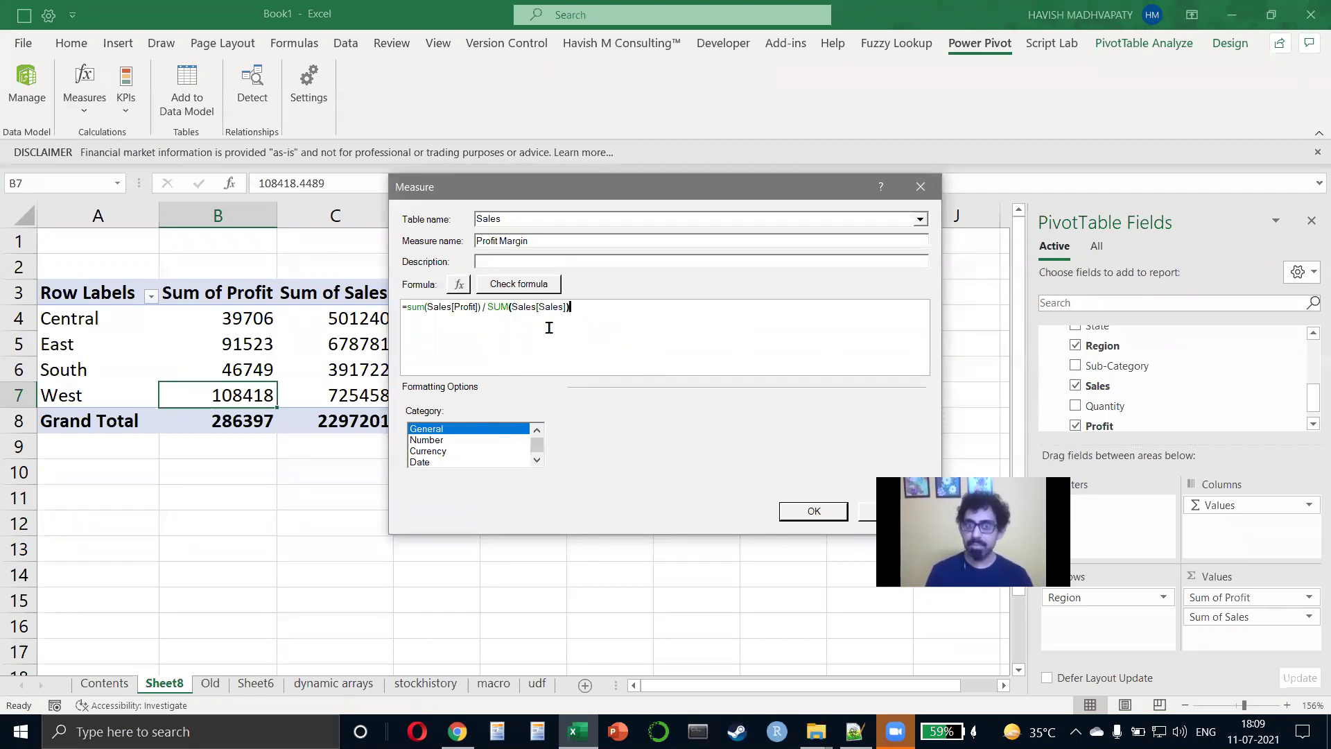
pyautogui.click(815, 516)
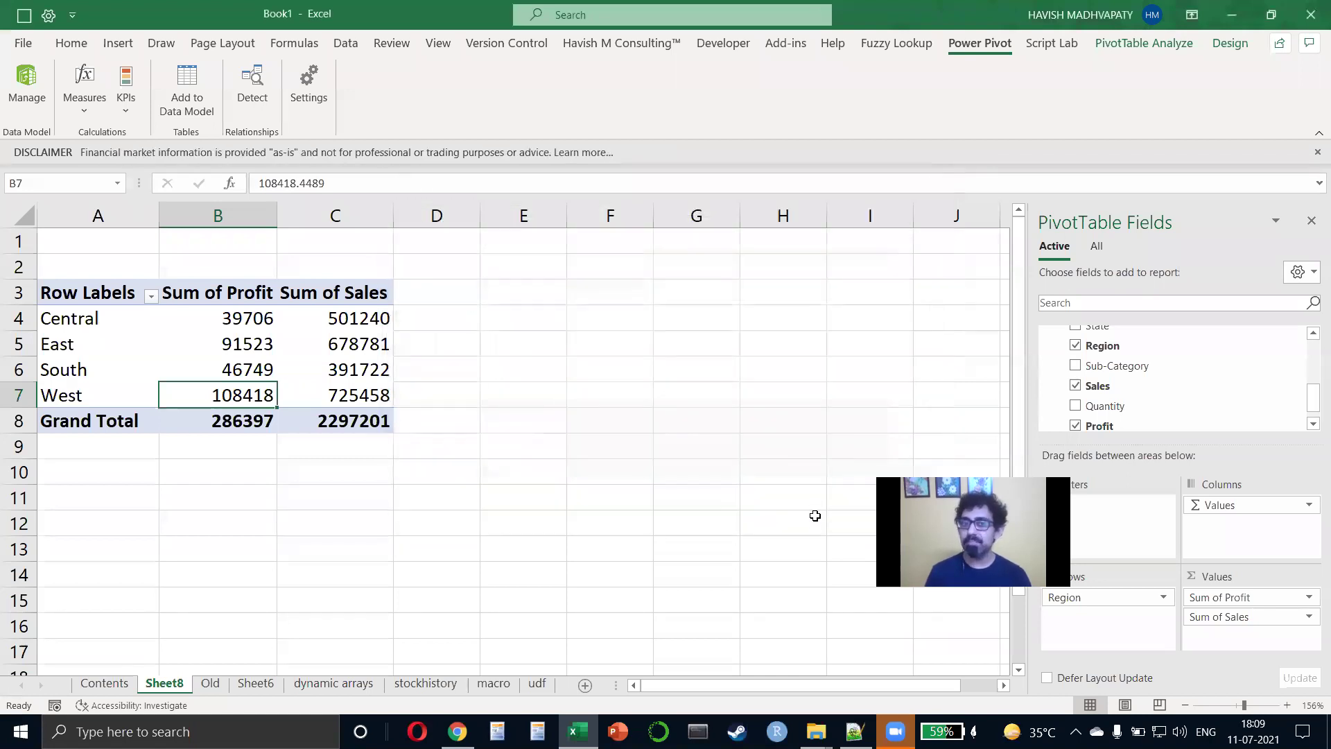
# Format the Profit Margin values in D4:D8 as percentages.
pyautogui.moveTo(464, 314); pyautogui.dragTo(472, 421)
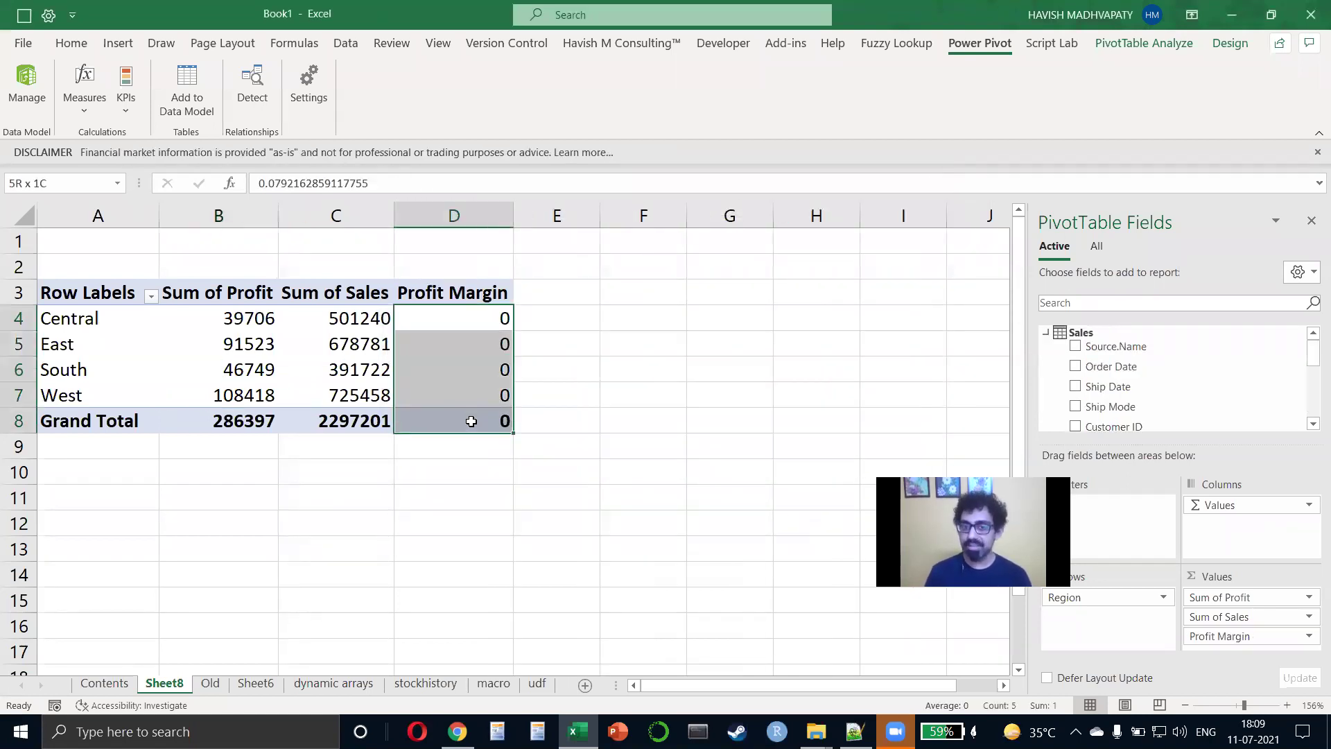
pyautogui.click(71, 43)
pyautogui.click(574, 107)
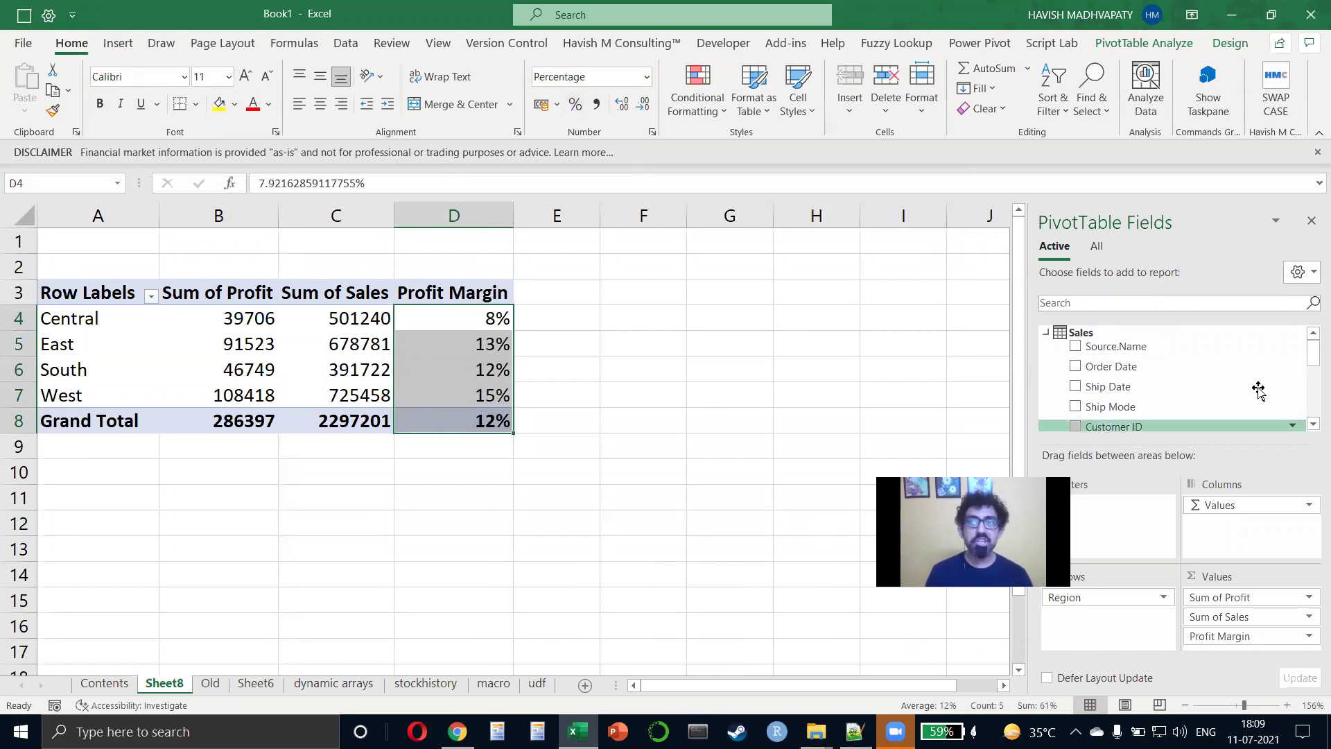
pyautogui.scroll(-5, 1248, 385)
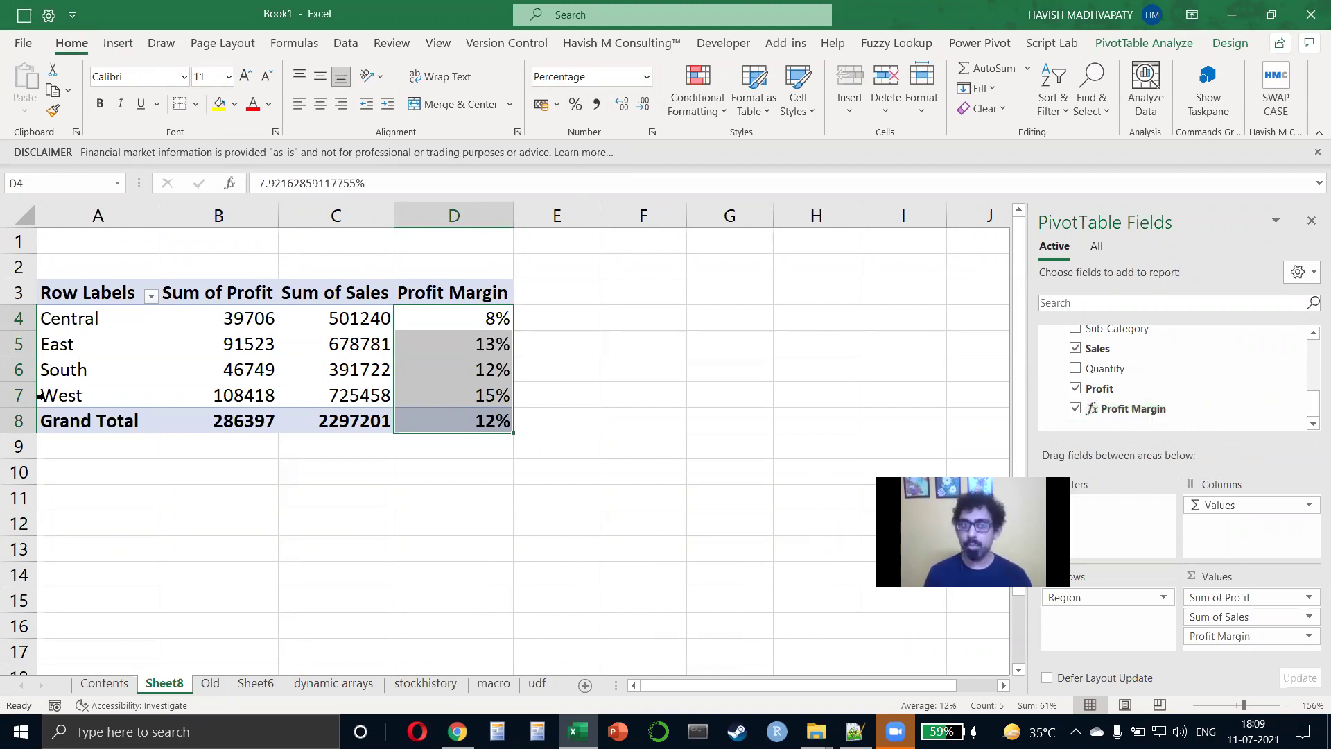
# Copy the Region PivotTable and paste a duplicate below it at A11.
pyautogui.click(245, 403)
pyautogui.hotkey('ctrl', 'a')
pyautogui.hotkey('ctrl', 'c')
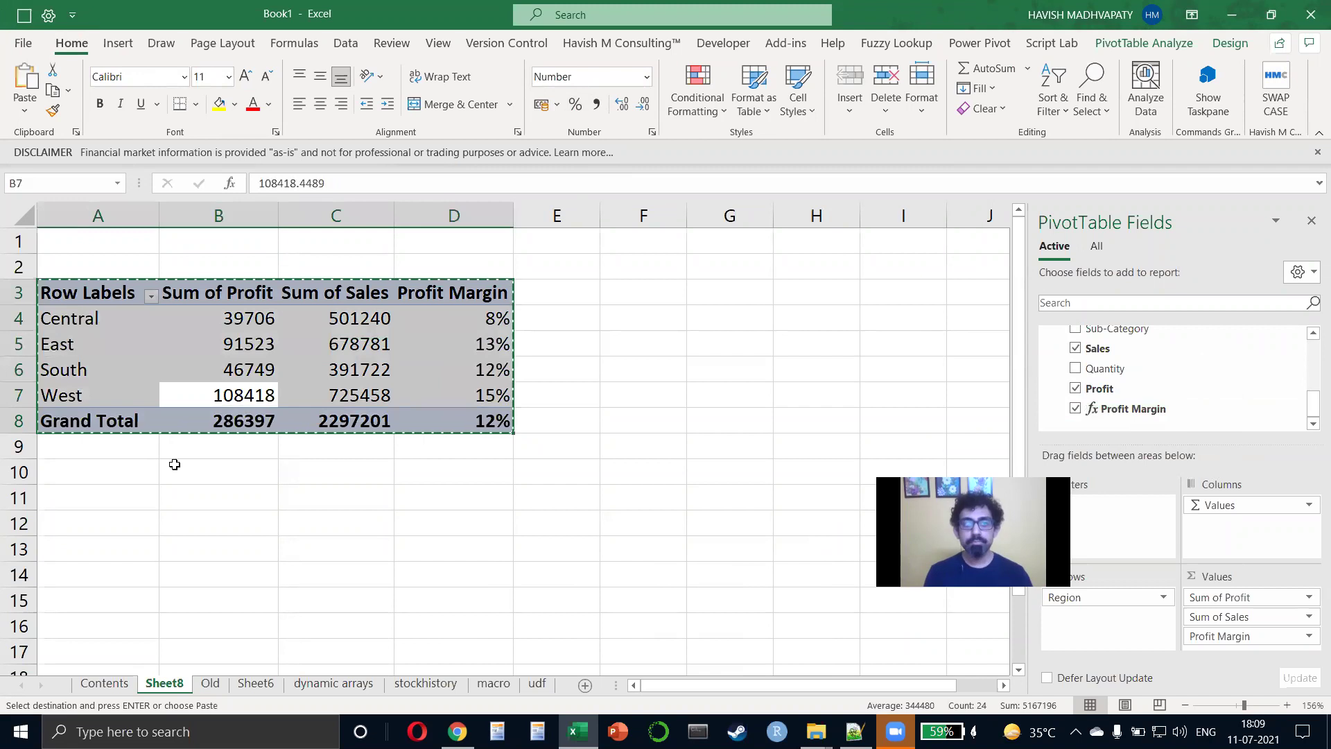
pyautogui.click(139, 497)
pyautogui.hotkey('ctrl', 'v')
# Remove Profit Margin and Sum of Profit from the lower PivotTable's values.
pyautogui.click(443, 574)
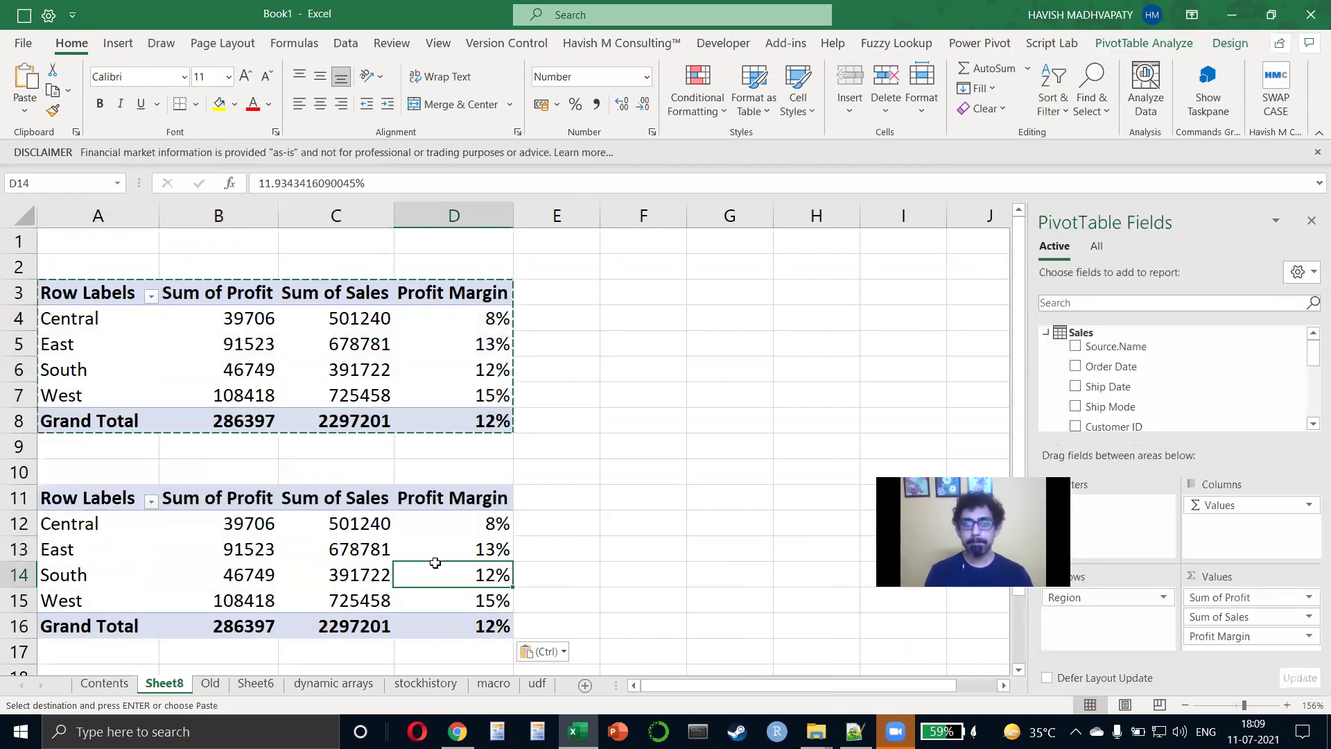
pyautogui.moveTo(1225, 636); pyautogui.dragTo(1019, 327)
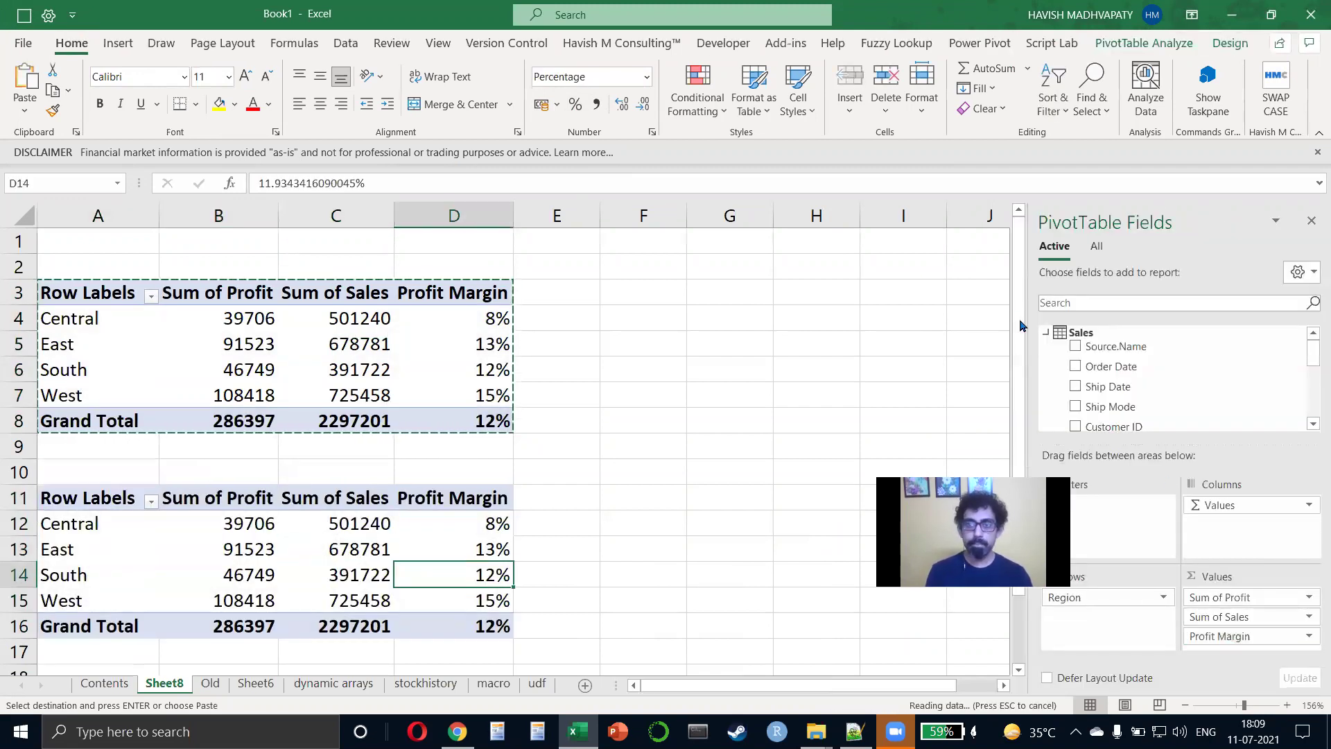
pyautogui.click(309, 522)
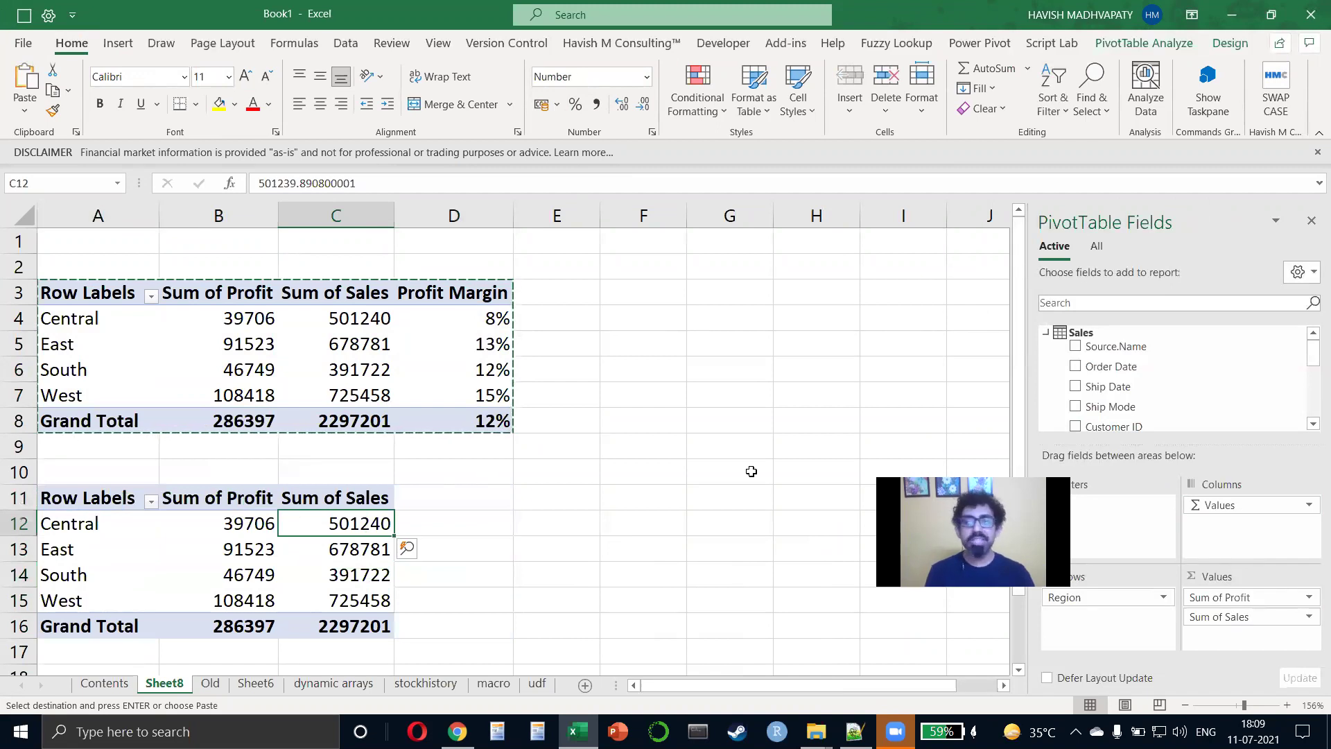
pyautogui.moveTo(1259, 597); pyautogui.dragTo(321, 511)
# Fill a test formula =$B$12 into C12:C15, then delete those helper formulas.
pyautogui.click(237, 555)
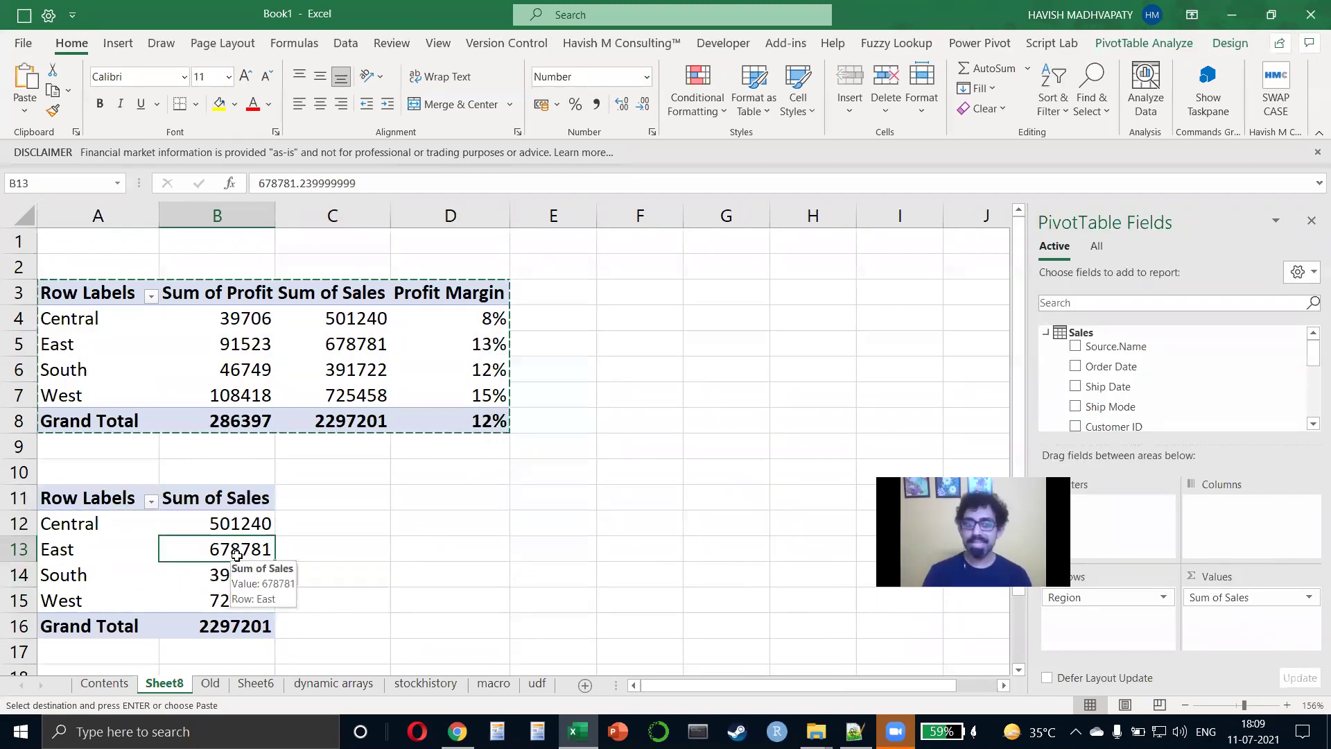
pyautogui.press('Up')
pyautogui.press('Right')
pyautogui.write('=')
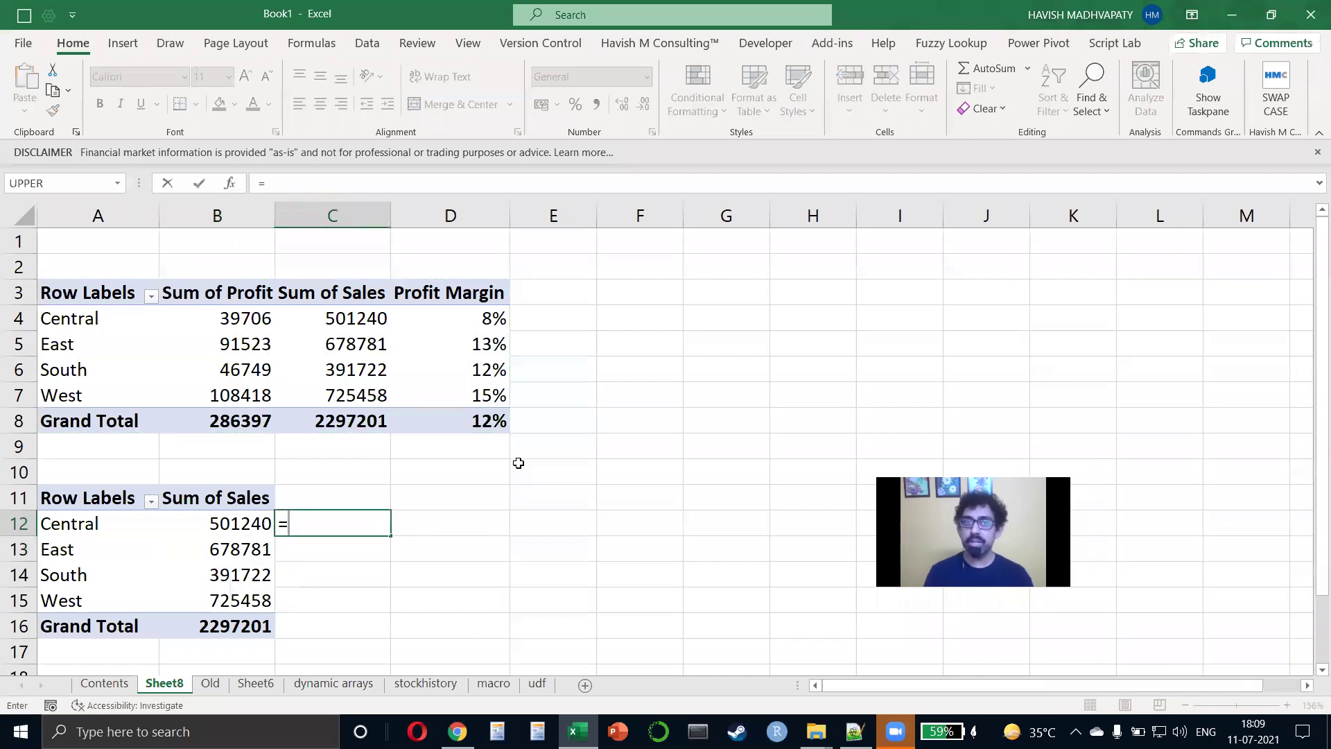
pyautogui.write('b12')
pyautogui.press('F4')
pyautogui.hotkey('ctrl', 'Return')
pyautogui.hotkey('shift', 'Down')
pyautogui.hotkey('shift', 'Down')
pyautogui.hotkey('shift', 'Down')
pyautogui.hotkey('ctrl', 'd')
pyautogui.press('F2')
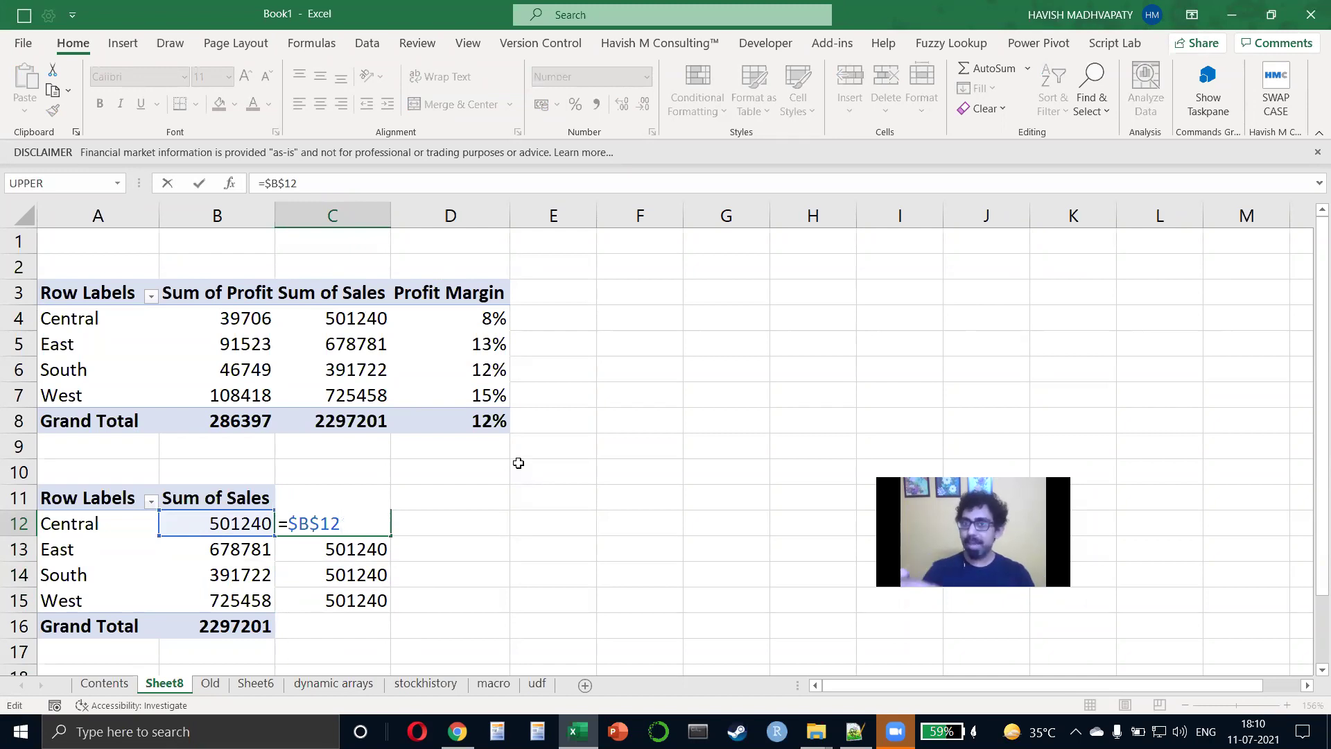
pyautogui.press('Escape')
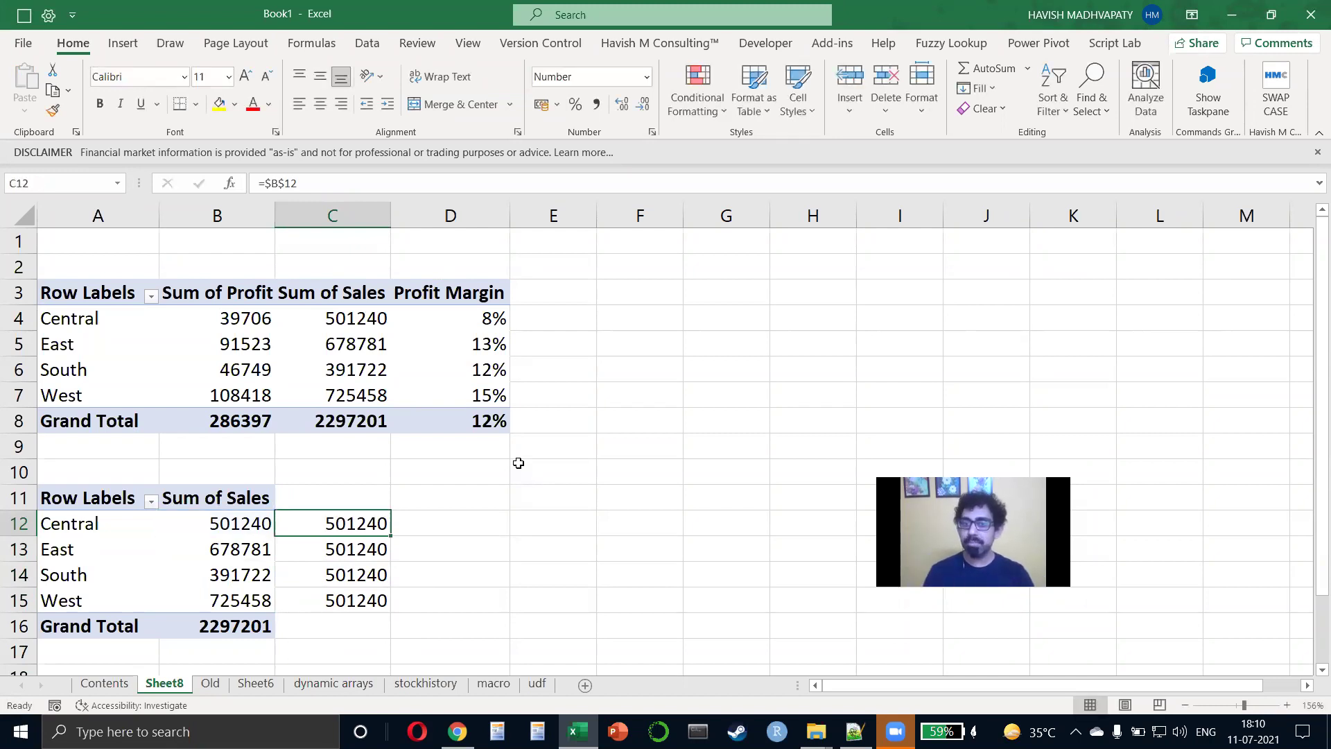
pyautogui.hotkey('shift', 'Down')
pyautogui.hotkey('shift', 'Down')
pyautogui.hotkey('shift', 'Down')
pyautogui.press('Delete')
pyautogui.press('Left')
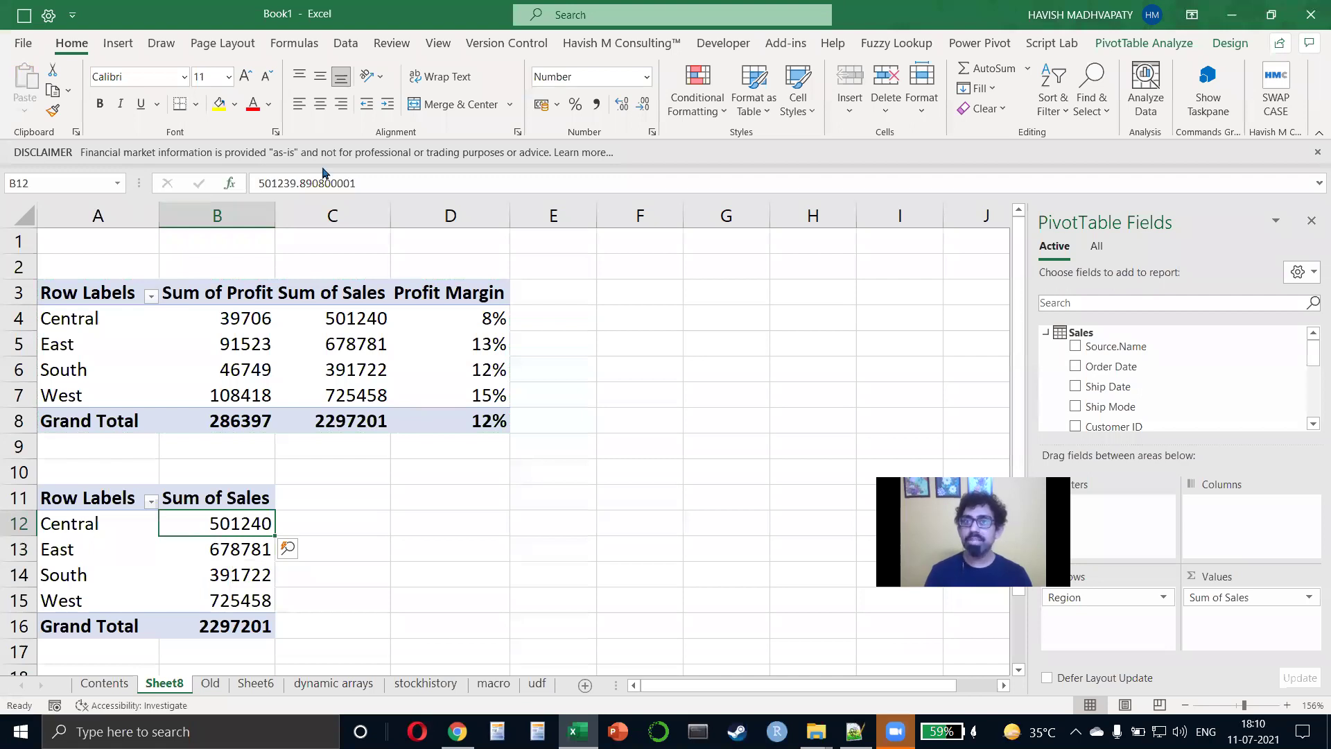
# Start a new Power Pivot measure named 'Sales for ONLY Central'.
pyautogui.click(980, 43)
pyautogui.click(84, 88)
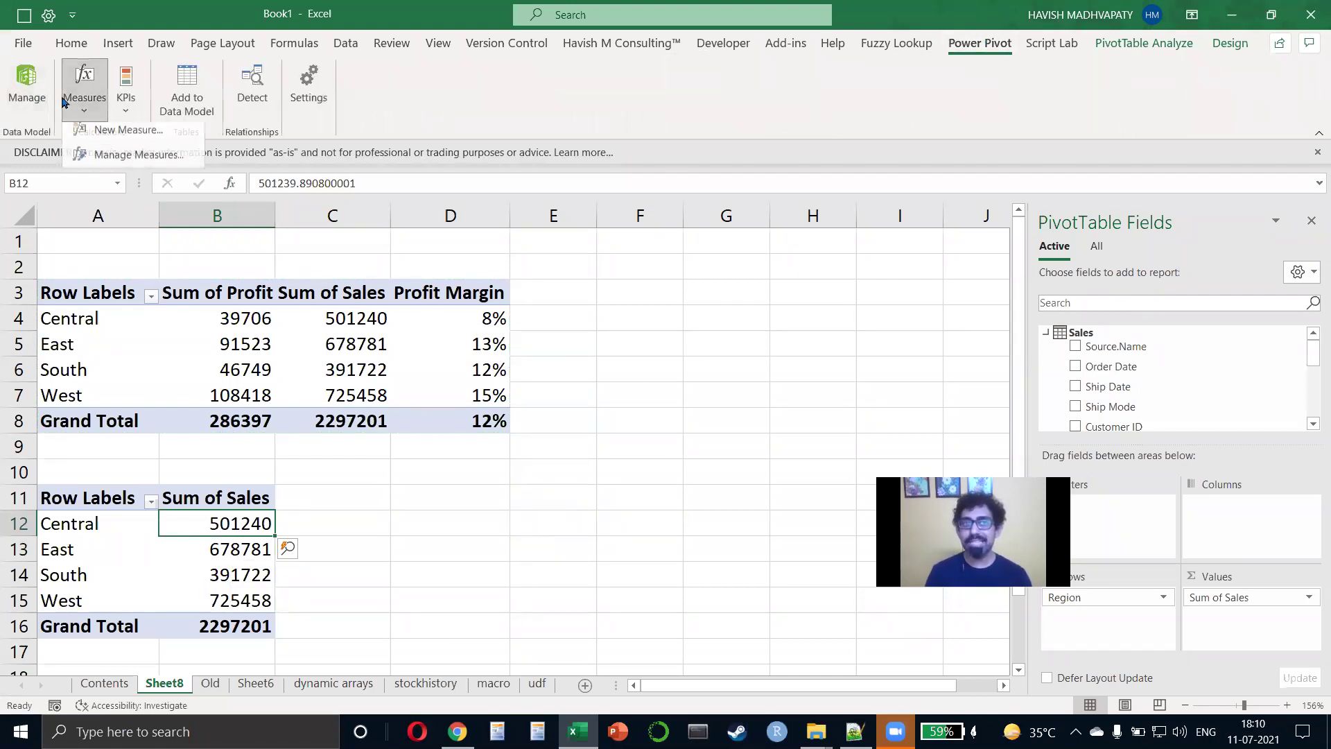
pyautogui.click(115, 134)
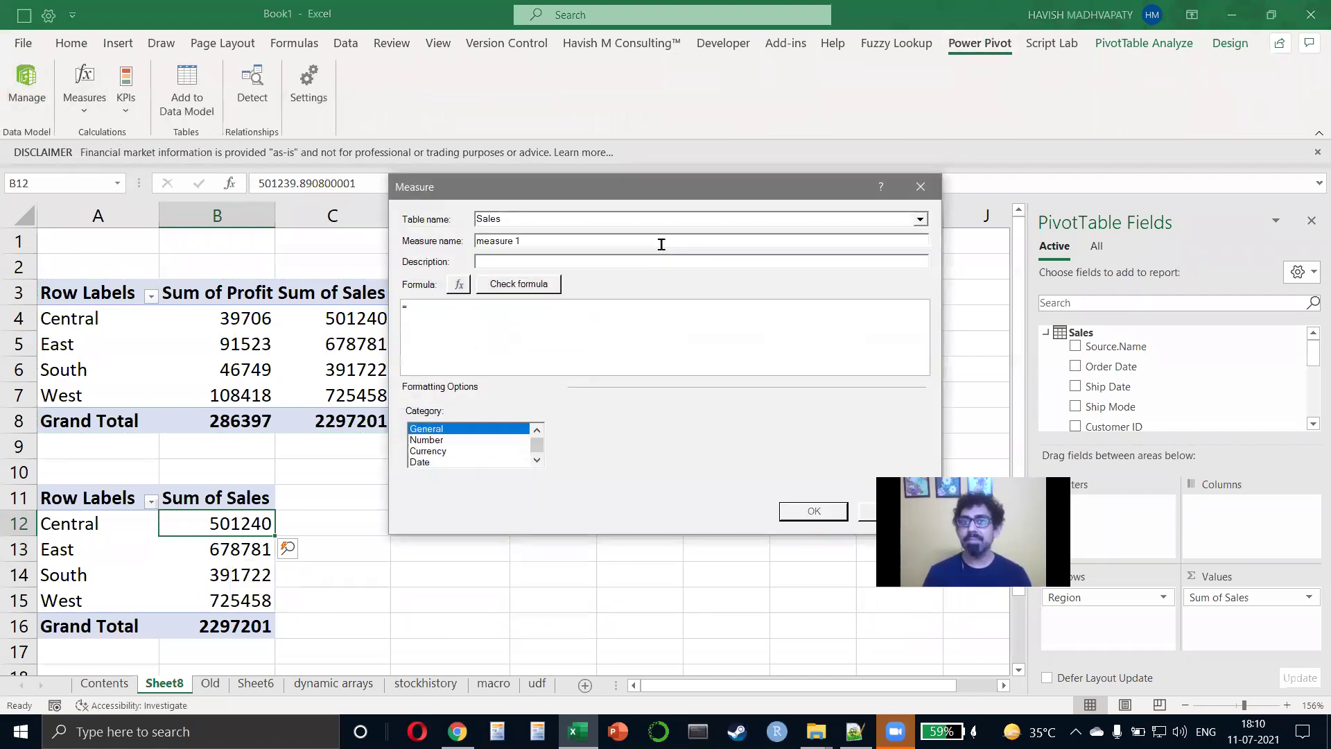
pyautogui.hotkey('ctrl', 'a')
pyautogui.write('Sale')
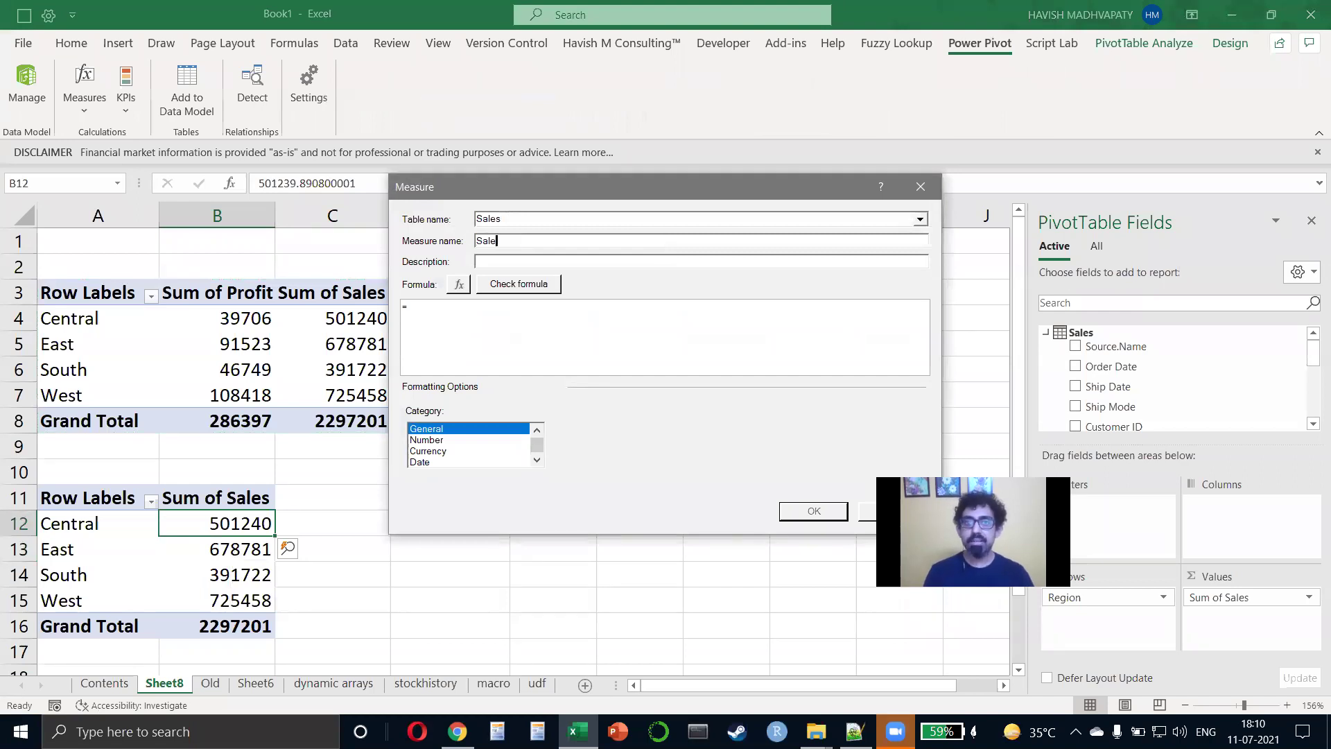
pyautogui.write('s for ONLY Cen')
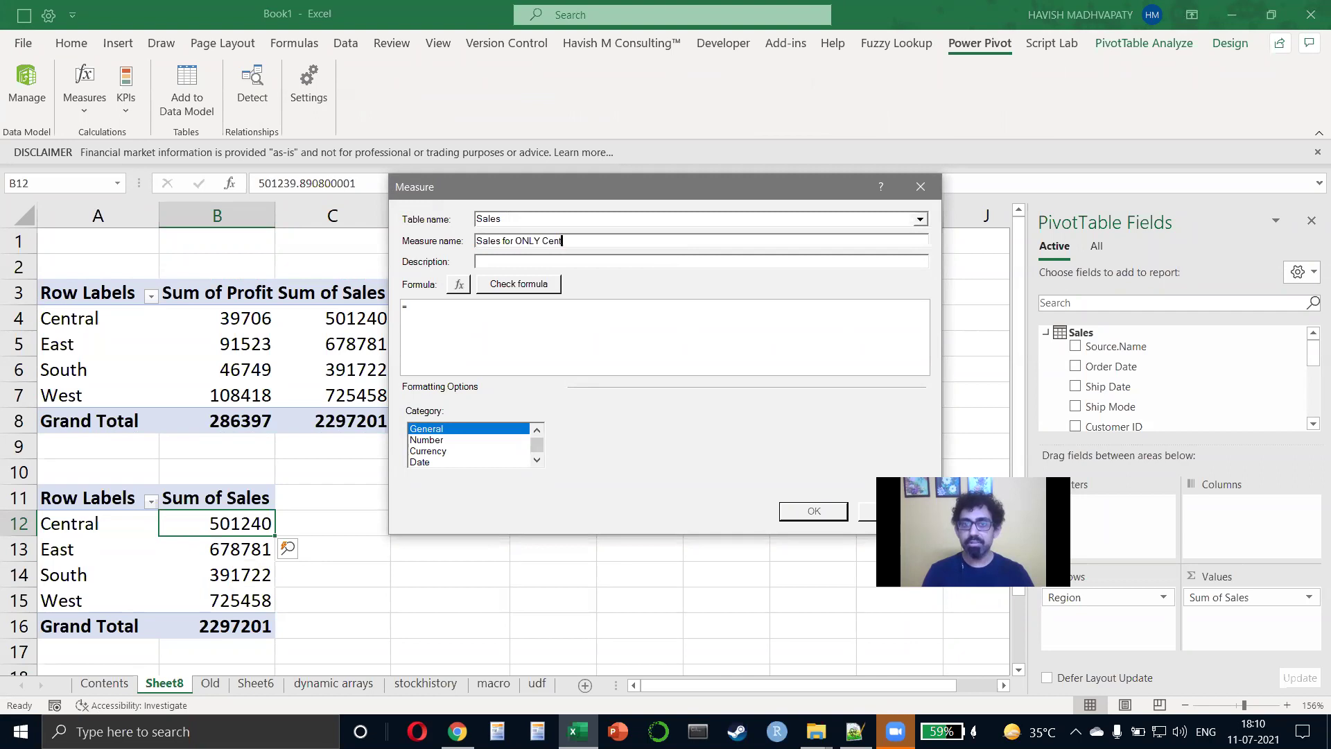
pyautogui.write('tral')
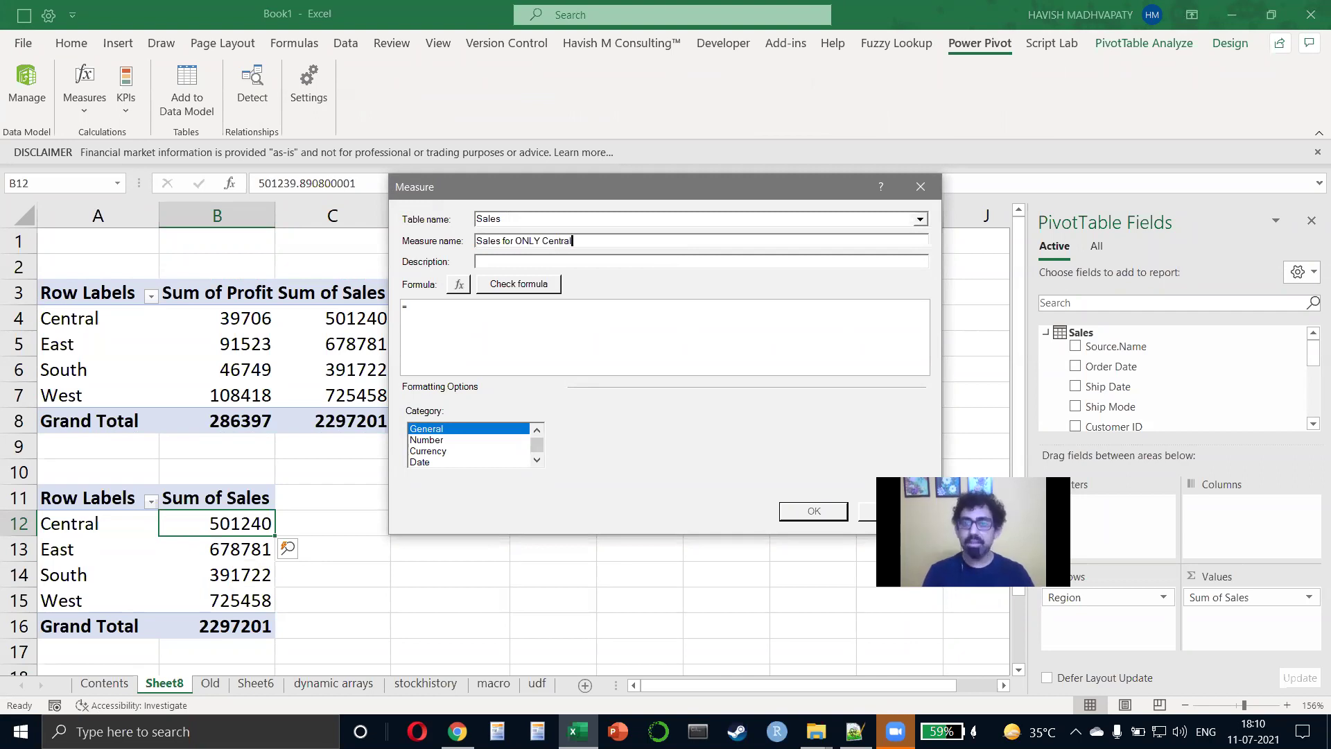
# Write the measure formula CALCULATE(SUM(Sales[Sales]), FILTER(Sales[Region] = "Central")).
pyautogui.click(532, 303)
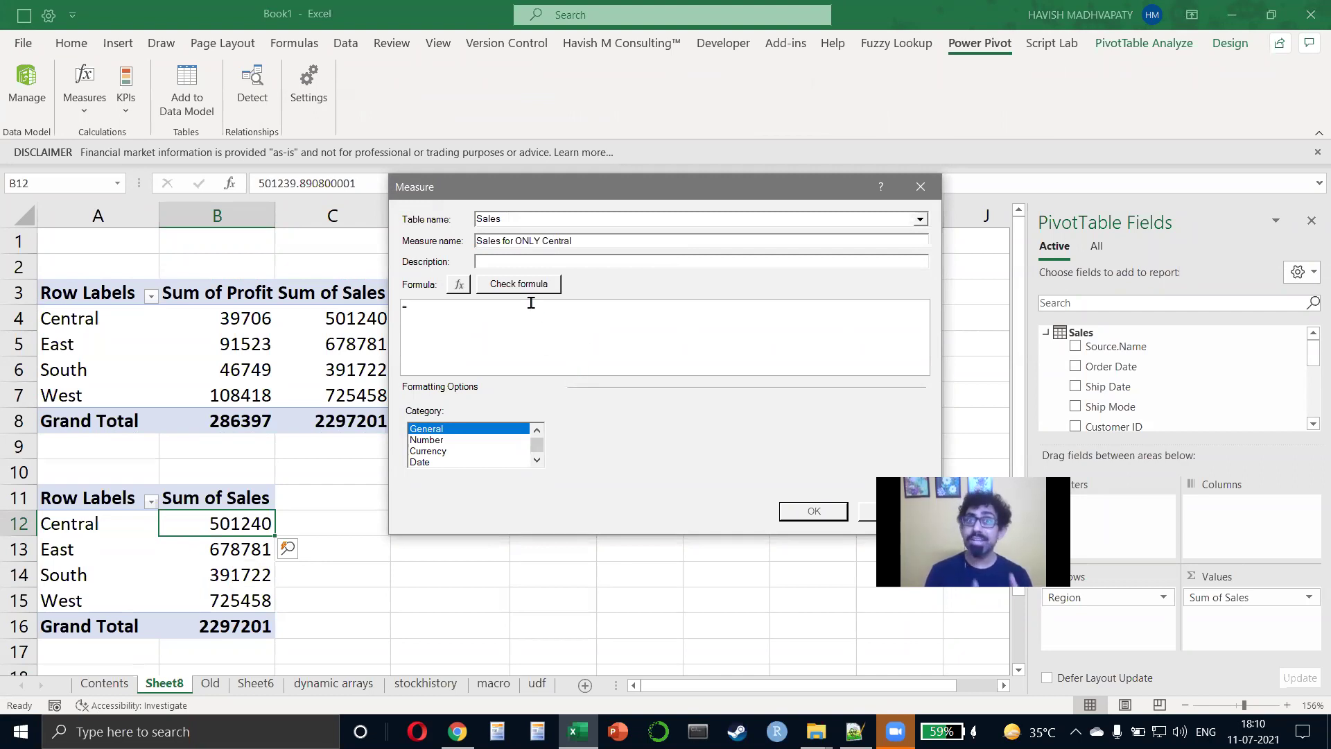
pyautogui.write('S')
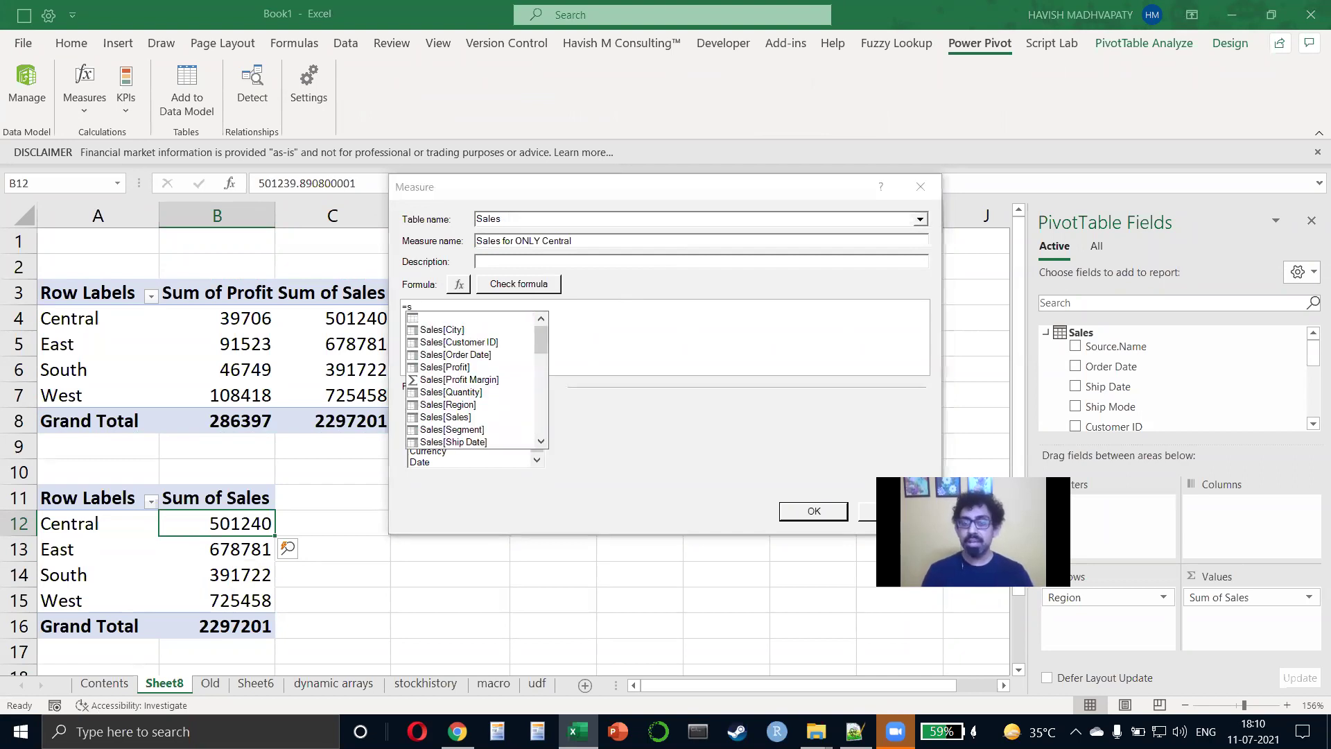
pyautogui.press('Down')
pyautogui.press('BackSpace')
pyautogui.write('s')
pyautogui.press('Down')
pyautogui.press('Down')
pyautogui.press('Down')
pyautogui.press('Down')
pyautogui.press('Down')
pyautogui.press('Down')
pyautogui.press('Down')
pyautogui.press('Down')
pyautogui.press('Down')
pyautogui.press('Down')
pyautogui.press('Down')
pyautogui.press('Down')
pyautogui.press('Down')
pyautogui.press('Down')
pyautogui.press('Down')
pyautogui.press('Down')
pyautogui.press('Down')
pyautogui.press('Down')
pyautogui.press('Down')
pyautogui.press('Down')
pyautogui.press('Down')
pyautogui.press('Down')
pyautogui.press('Down')
pyautogui.press('Down')
pyautogui.press('Down')
pyautogui.press('Down')
pyautogui.press('Down')
pyautogui.press('Down')
pyautogui.press('Down')
pyautogui.press('Down')
pyautogui.press('Down')
pyautogui.press('Down')
pyautogui.press('Down')
pyautogui.press('Down')
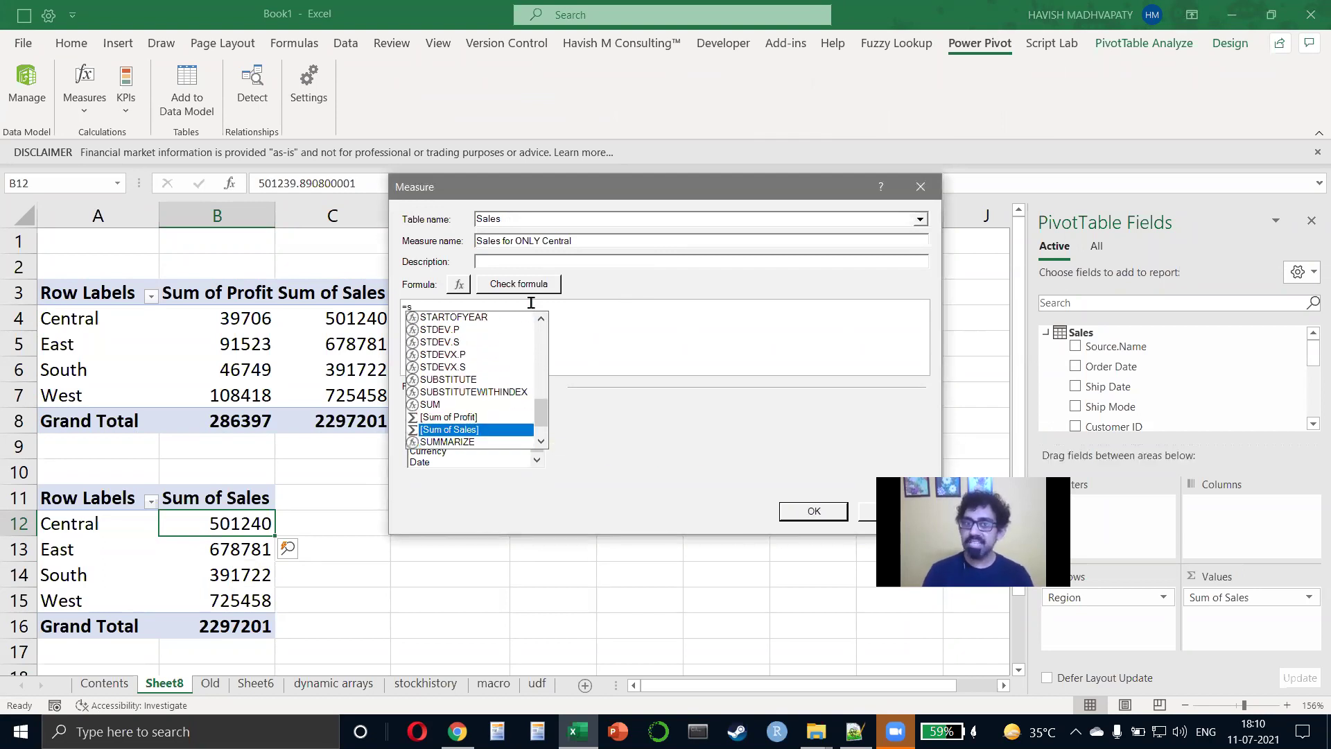
pyautogui.press('BackSpace')
pyautogui.write('a')
pyautogui.press('Down')
pyautogui.press('Down')
pyautogui.press('Down')
pyautogui.press('Down')
pyautogui.press('Down')
pyautogui.press('Down')
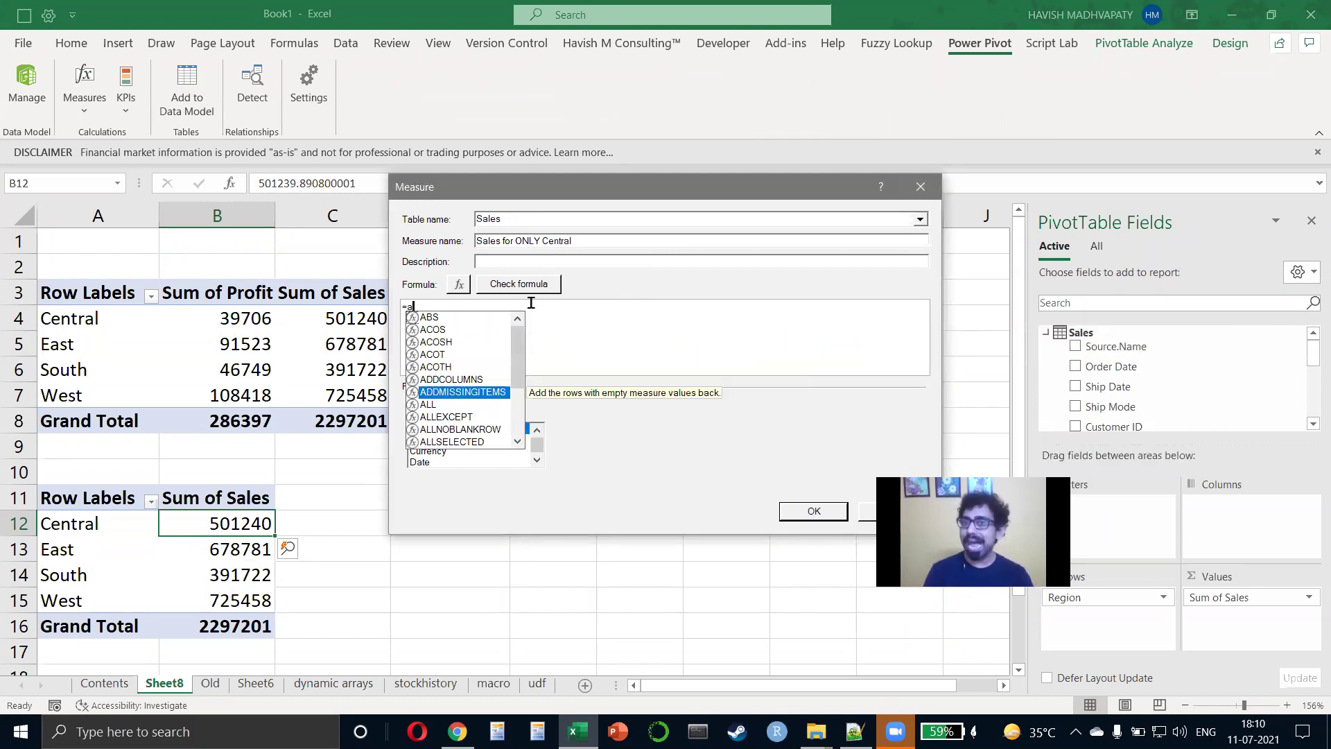
pyautogui.press('BackSpace')
pyautogui.write('same')
pyautogui.press('BackSpace')
pyautogui.press('BackSpace')
pyautogui.press('BackSpace')
pyautogui.press('BackSpace')
pyautogui.write('ca')
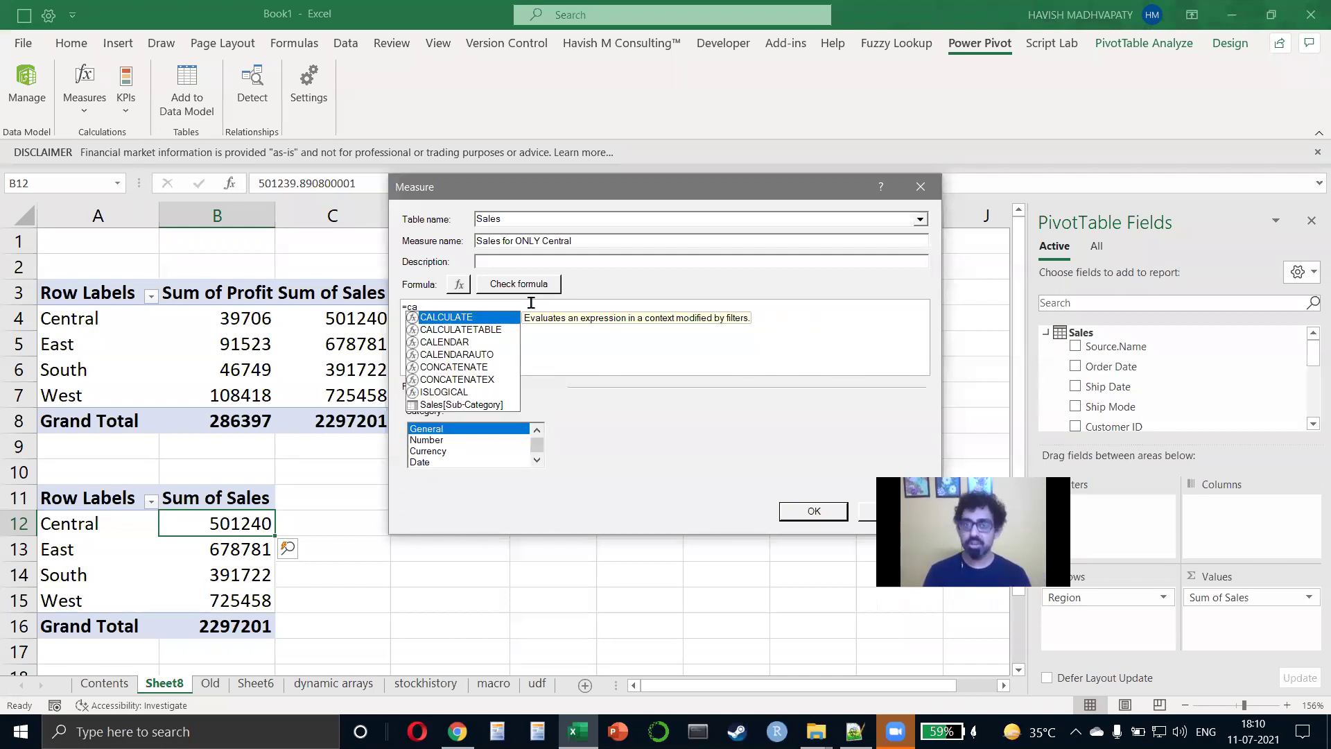
pyautogui.press('BackSpace')
pyautogui.press('BackSpace')
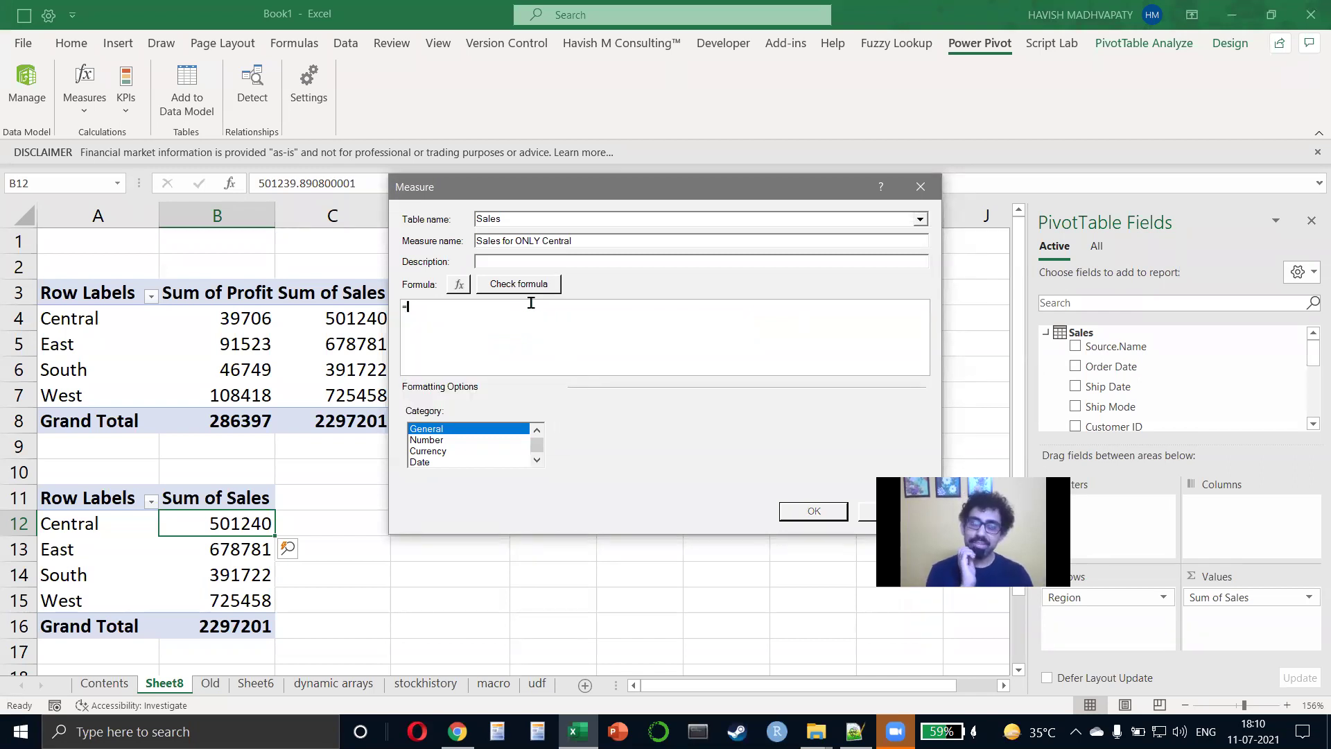
pyautogui.write('cal')
pyautogui.press('Tab')
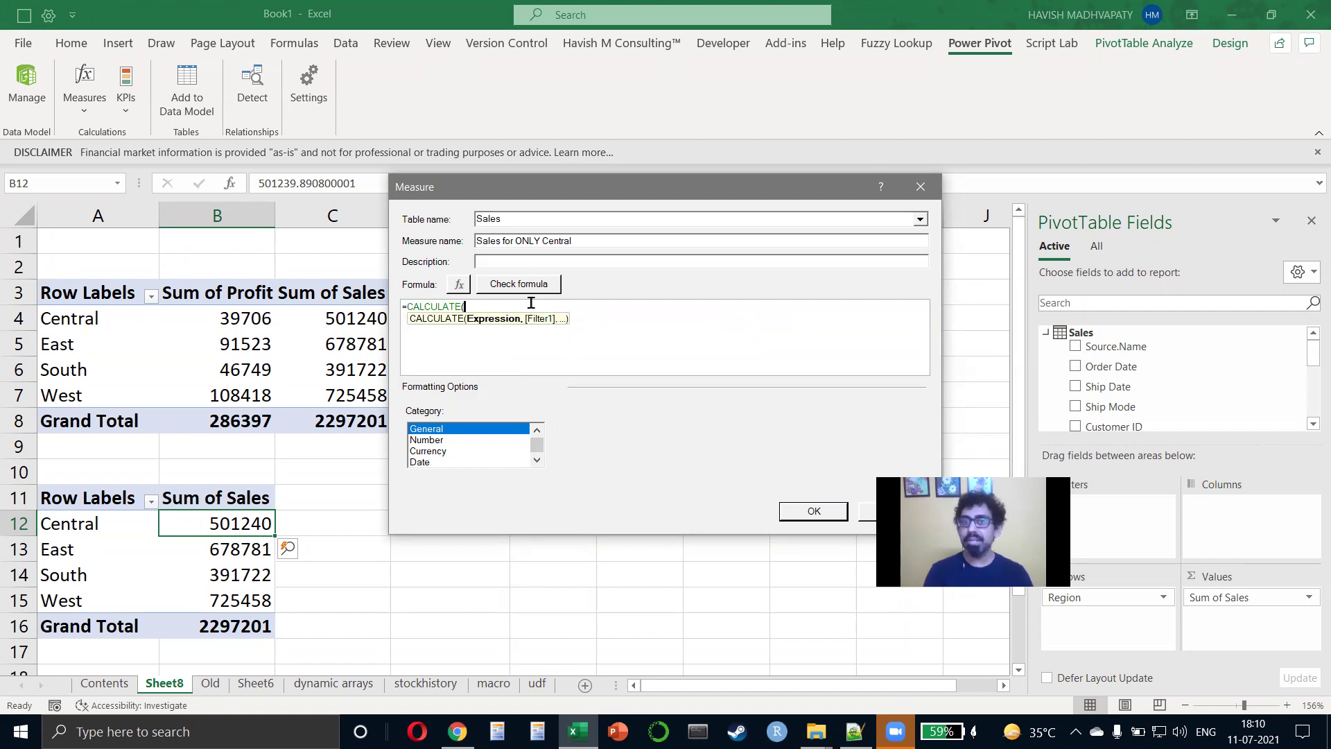
pyautogui.write('SUM(Sales[City')
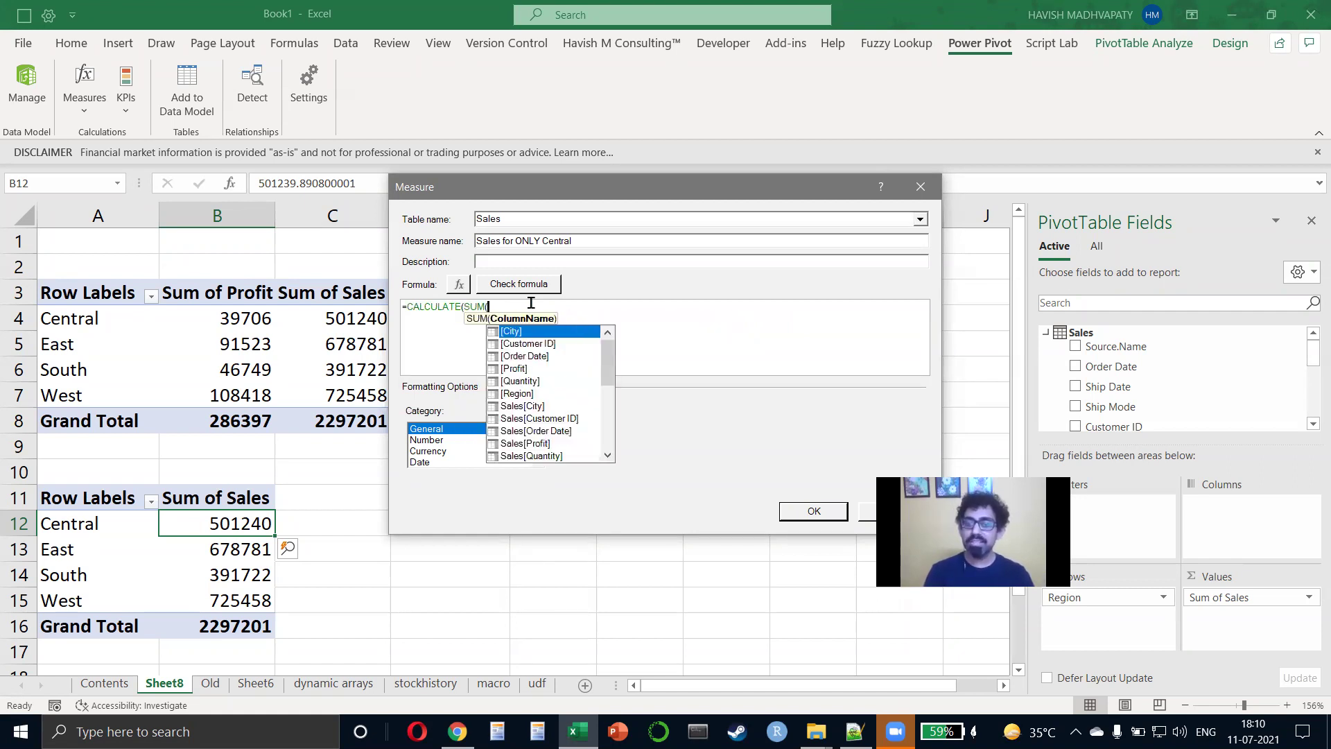
pyautogui.press('BackSpace')
pyautogui.press('BackSpace')
pyautogui.press('BackSpace')
pyautogui.press('BackSpace')
pyautogui.press('BackSpace')
pyautogui.write('[S')
pyautogui.press('Tab')
pyautogui.write(')')
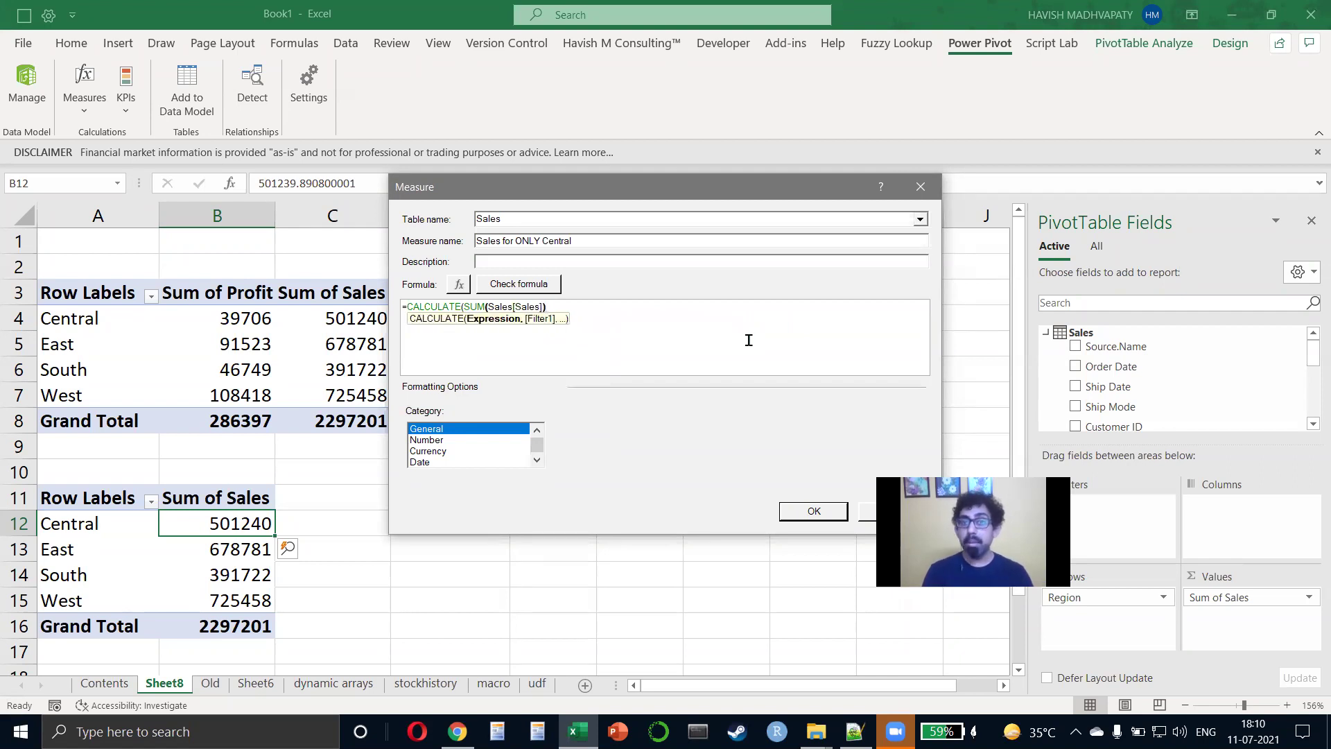
pyautogui.write(', ')
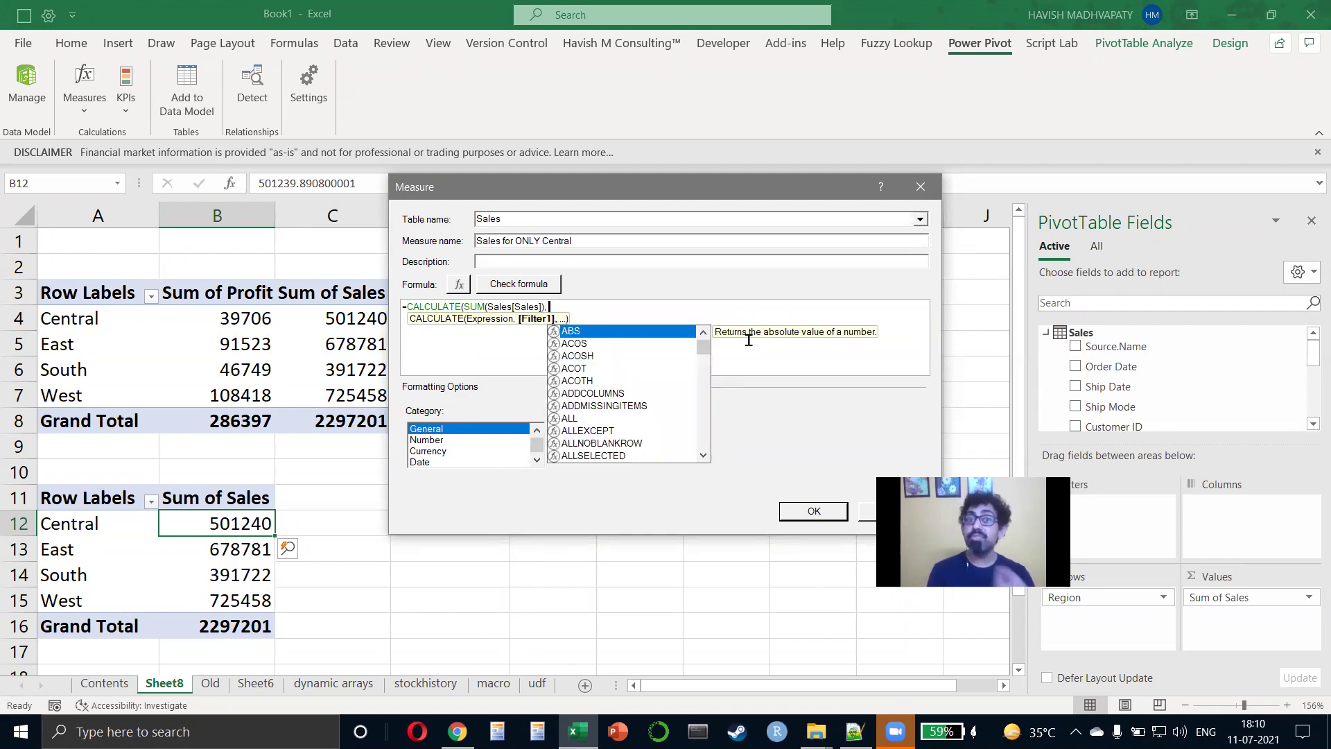
pyautogui.write('FILTER(')
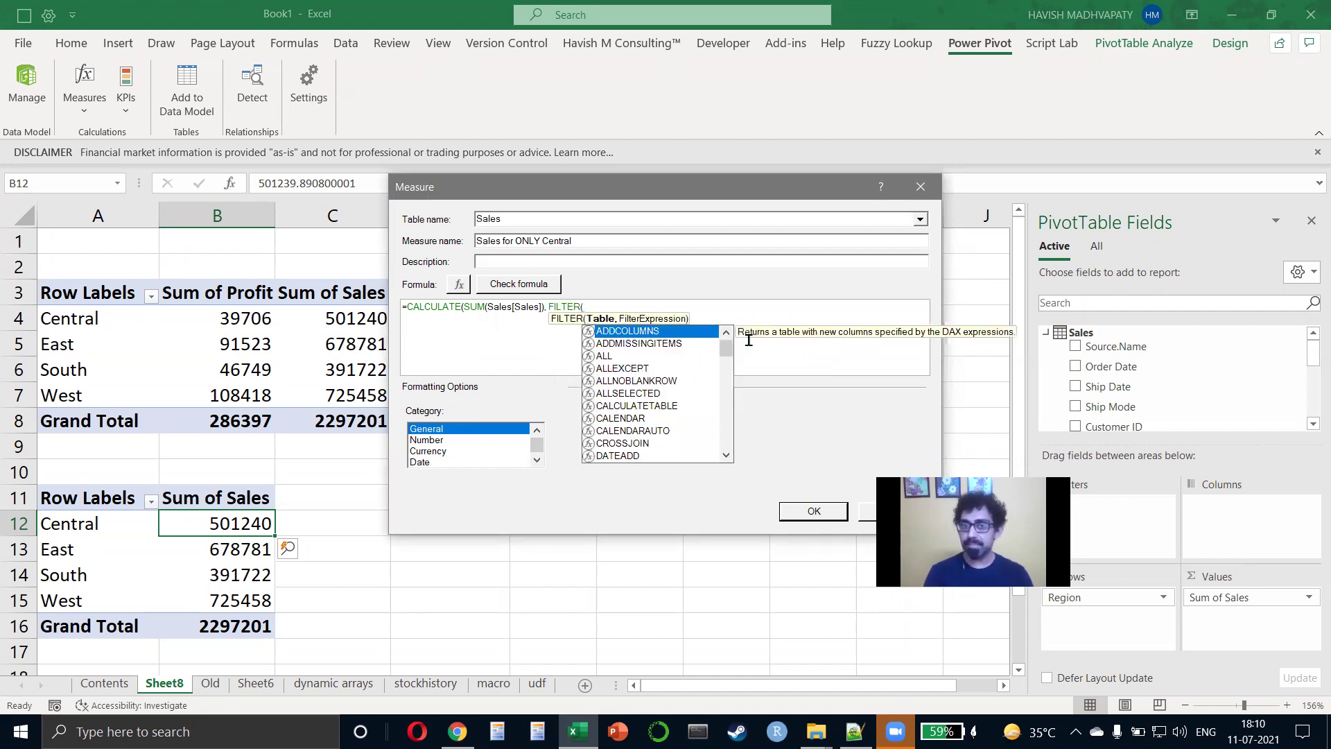
pyautogui.write('Sales[Region]')
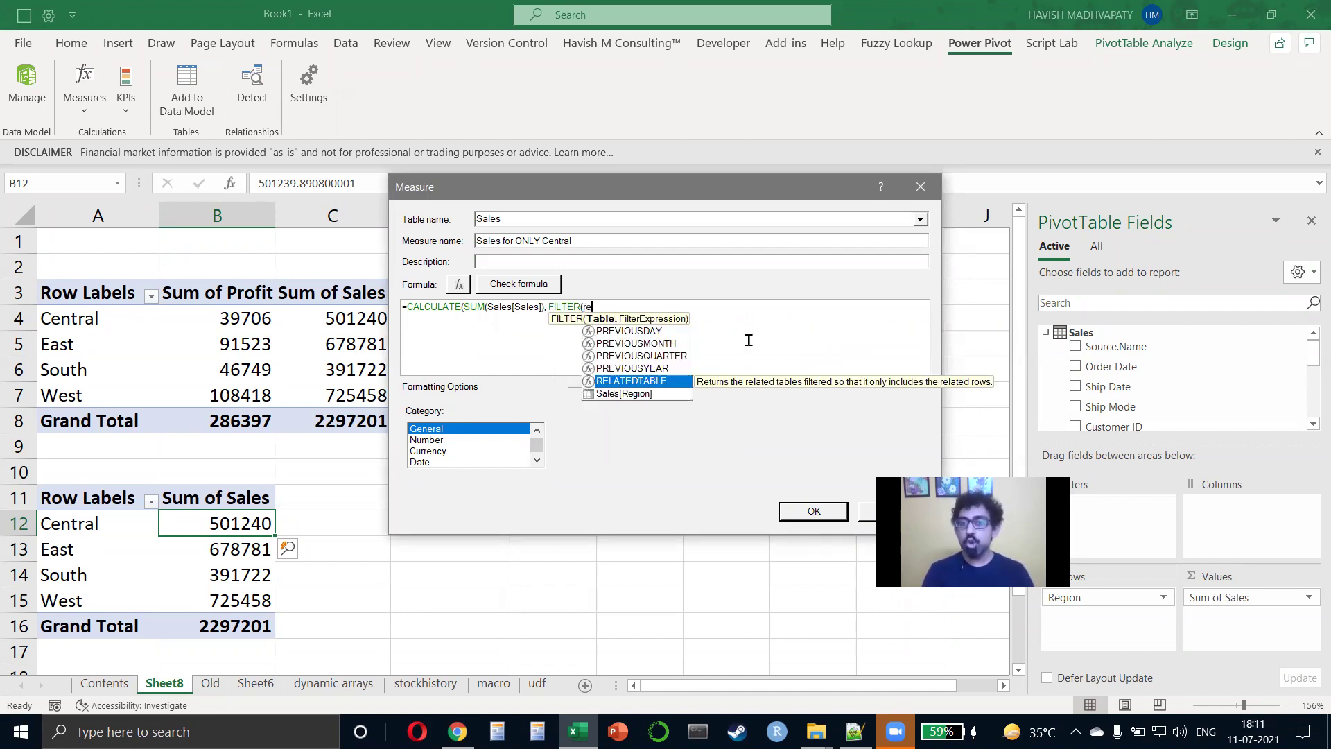
pyautogui.write(' = "C')
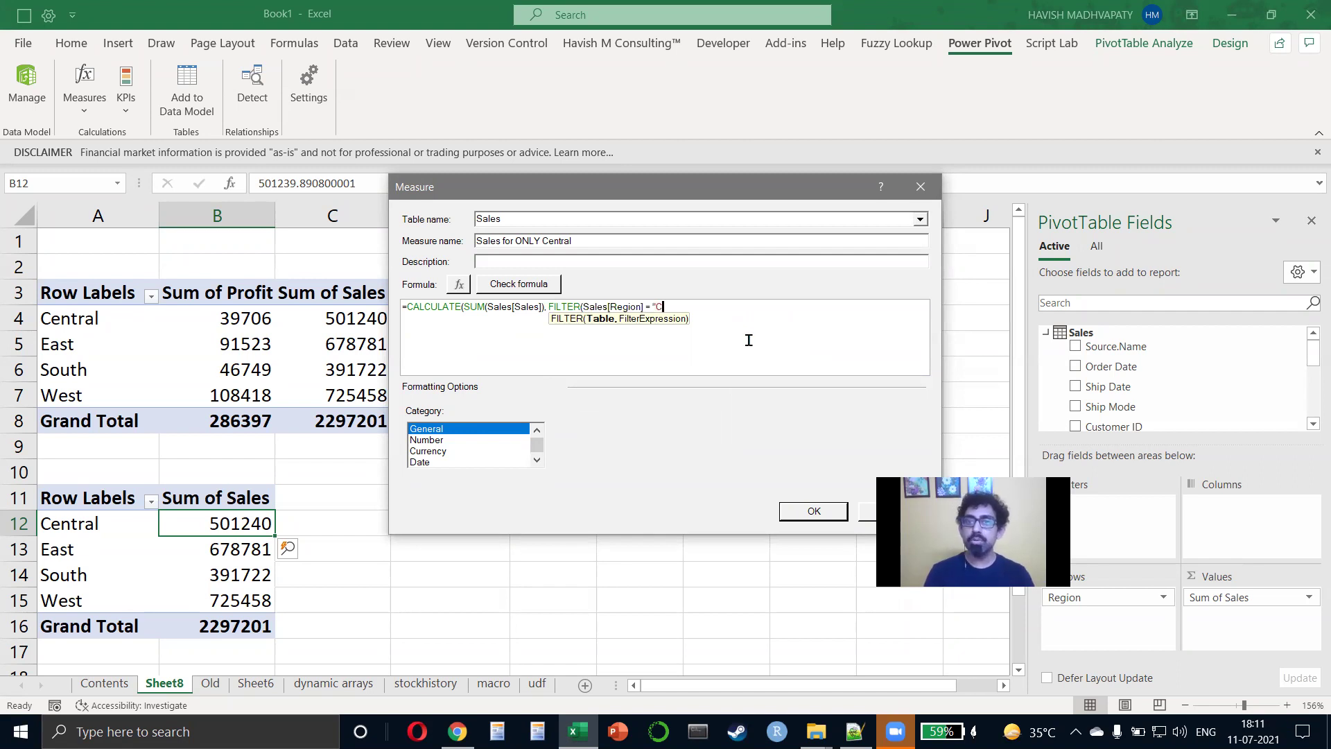
pyautogui.write('entra')
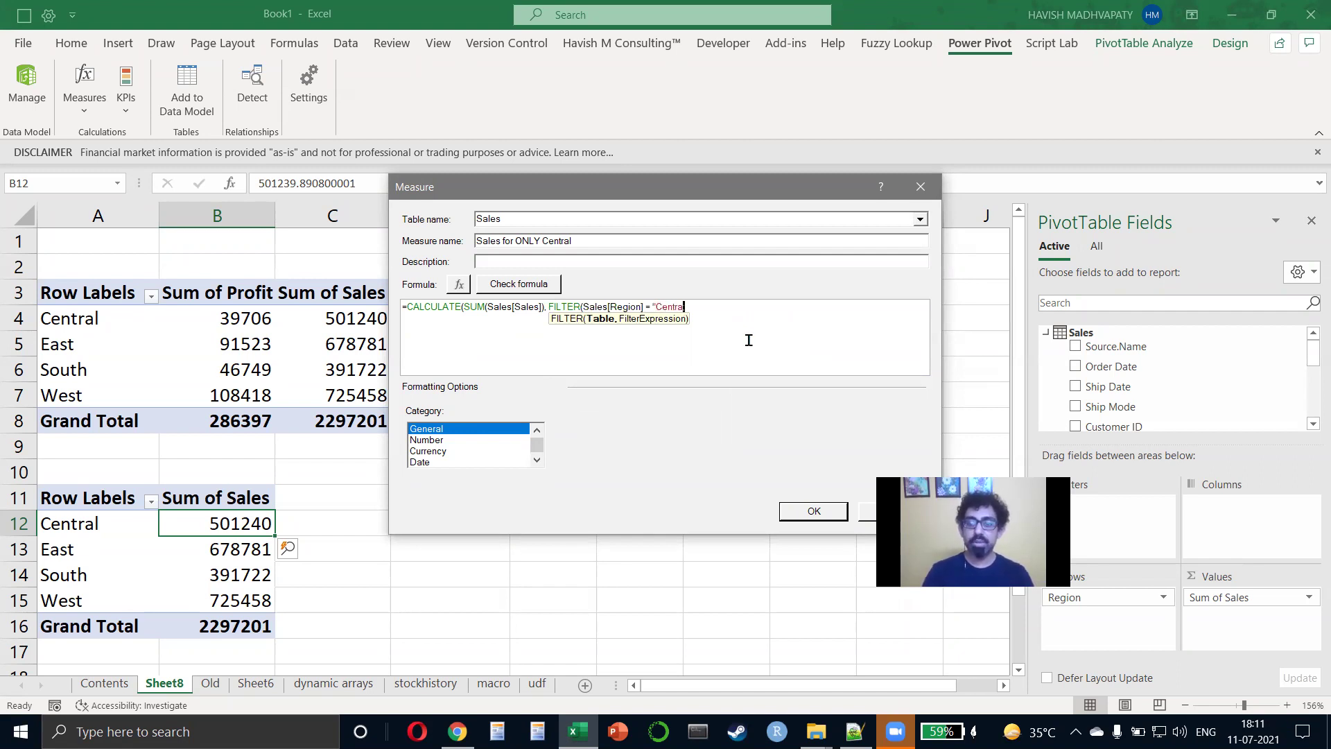
pyautogui.write('l"))')
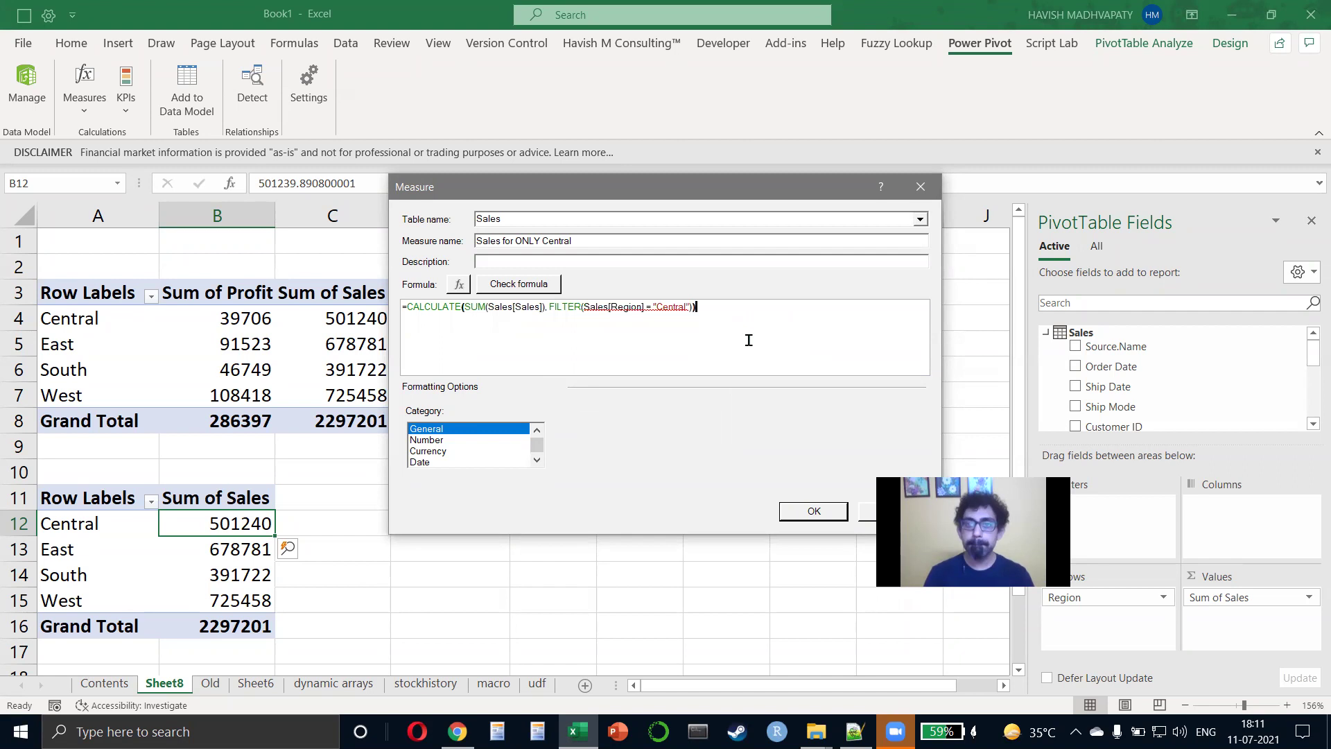
# Correct the filter to FILTER(Sales, Sales[Region] = "Central") and remove the extra parenthesis.
pyautogui.press('Left')
pyautogui.press('Left')
pyautogui.press('Left')
pyautogui.press('Left')
pyautogui.press('Left')
pyautogui.press('Left')
pyautogui.press('Left')
pyautogui.press('Left')
pyautogui.press('Left')
pyautogui.press('Left')
pyautogui.press('Left')
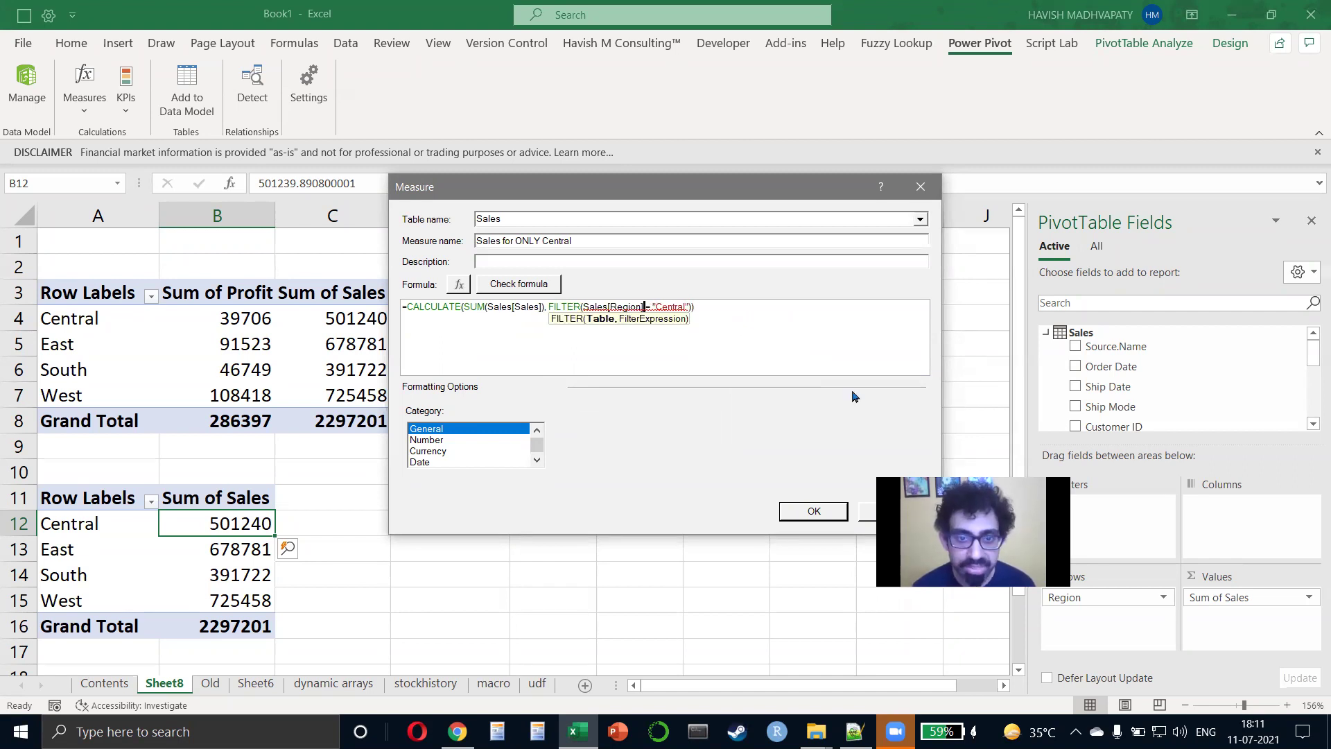
pyautogui.press('Right')
pyautogui.press('Right')
pyautogui.press('Right')
pyautogui.press('Right')
pyautogui.press('Right')
pyautogui.press('Right')
pyautogui.press('Right')
pyautogui.press('Right')
pyautogui.press('Right')
pyautogui.press('Right')
pyautogui.press('Right')
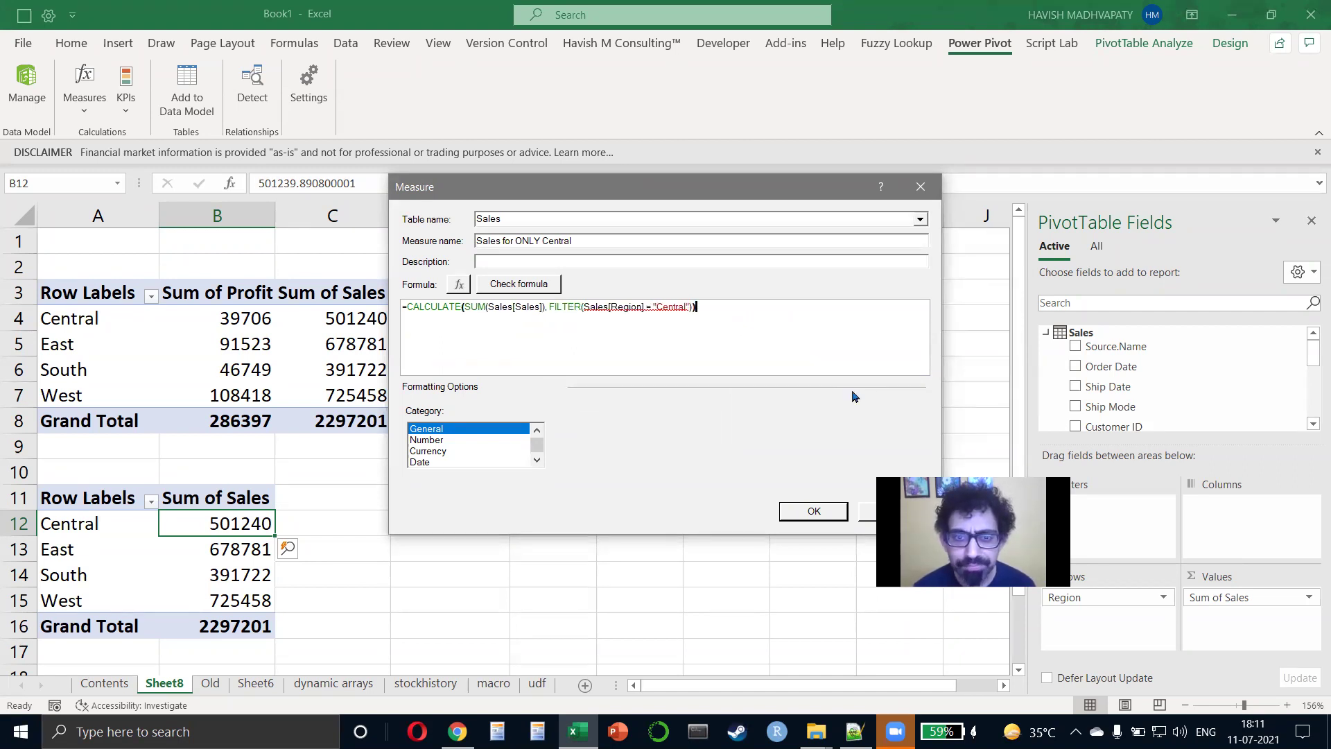
pyautogui.press('BackSpace')
pyautogui.press('Left')
pyautogui.press('Left')
pyautogui.press('Left')
pyautogui.press('Left')
pyautogui.press('Left')
pyautogui.press('Left')
pyautogui.press('Left')
pyautogui.press('Left')
pyautogui.press('Left')
pyautogui.press('Left')
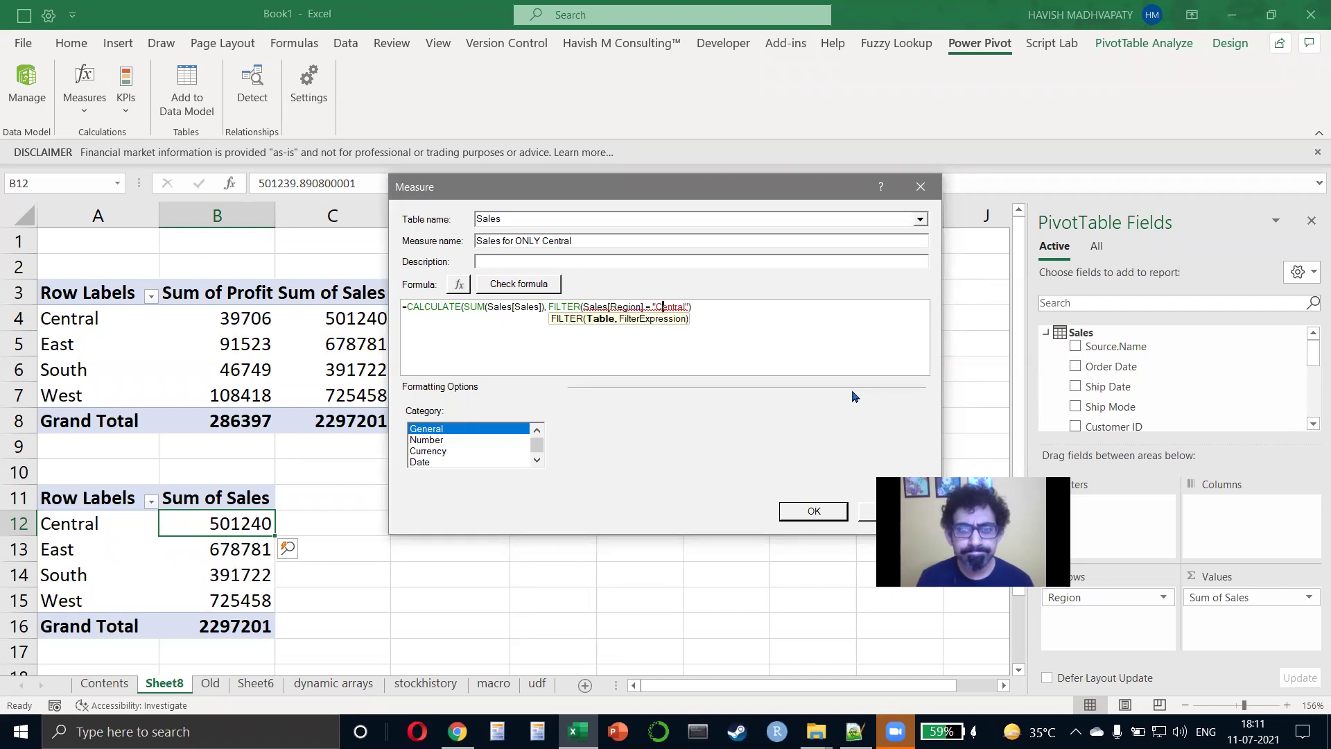
pyautogui.press('Left')
pyautogui.press('Left')
pyautogui.press('Left')
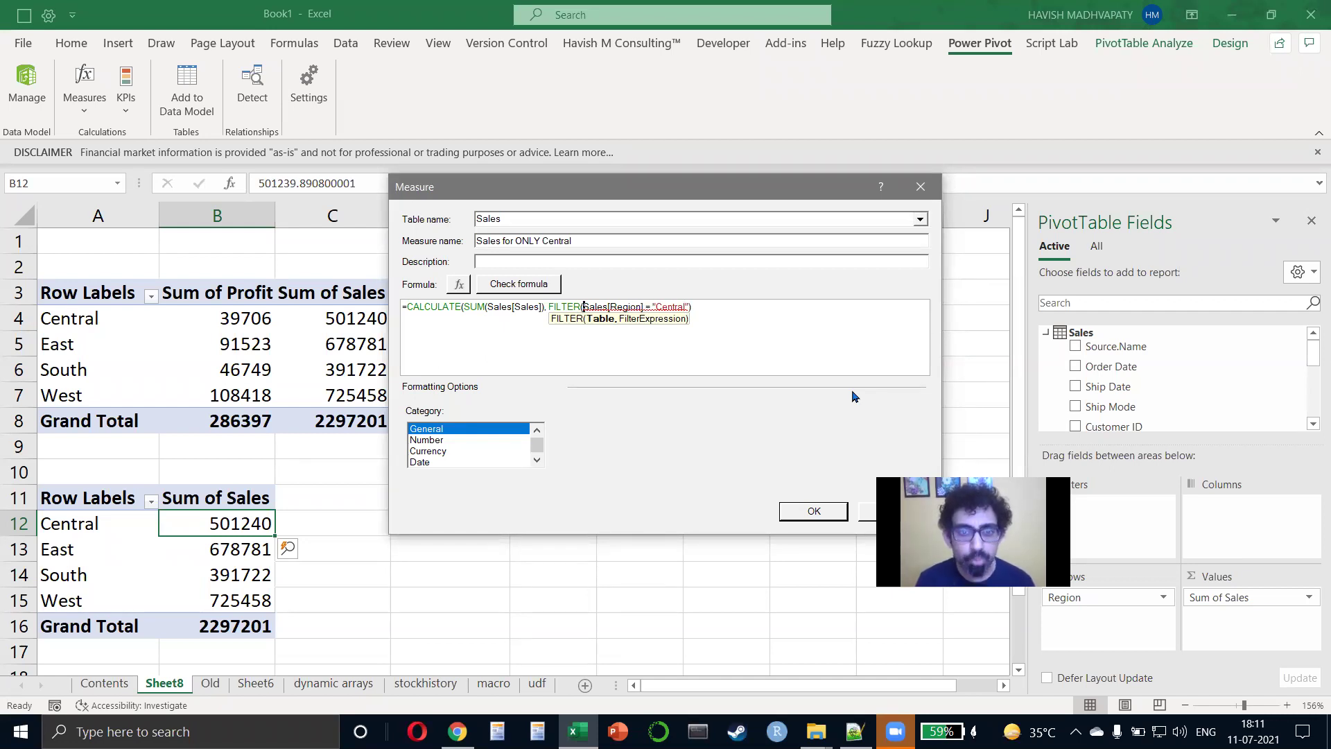
pyautogui.write('sale')
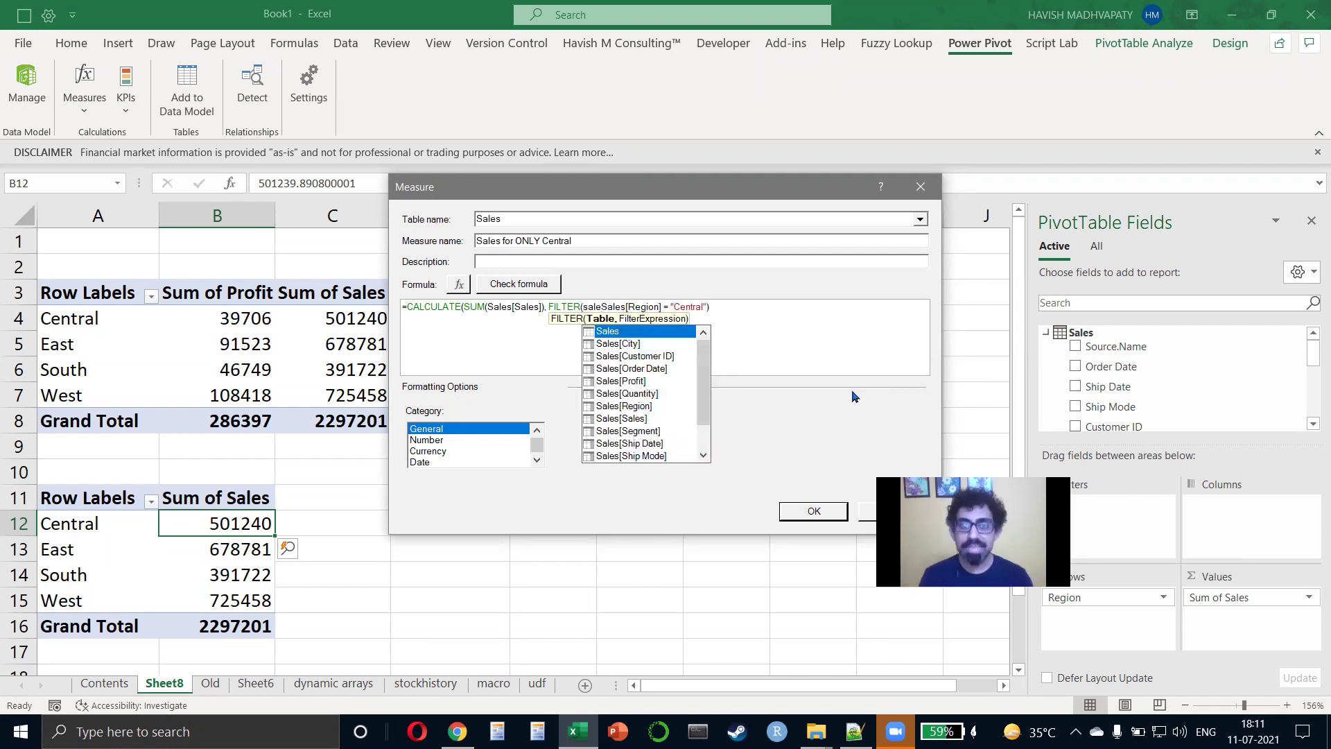
pyautogui.press('Tab')
pyautogui.write(',')
pyautogui.press('Escape')
pyautogui.press('Right')
pyautogui.press('Right')
pyautogui.press('Right')
pyautogui.press('Right')
pyautogui.press('Right')
pyautogui.press('Right')
pyautogui.press('Right')
pyautogui.press('Right')
pyautogui.press('Right')
pyautogui.press('Right')
pyautogui.press('Right')
pyautogui.press('Right')
pyautogui.press('Right')
pyautogui.press('Right')
pyautogui.press('Right')
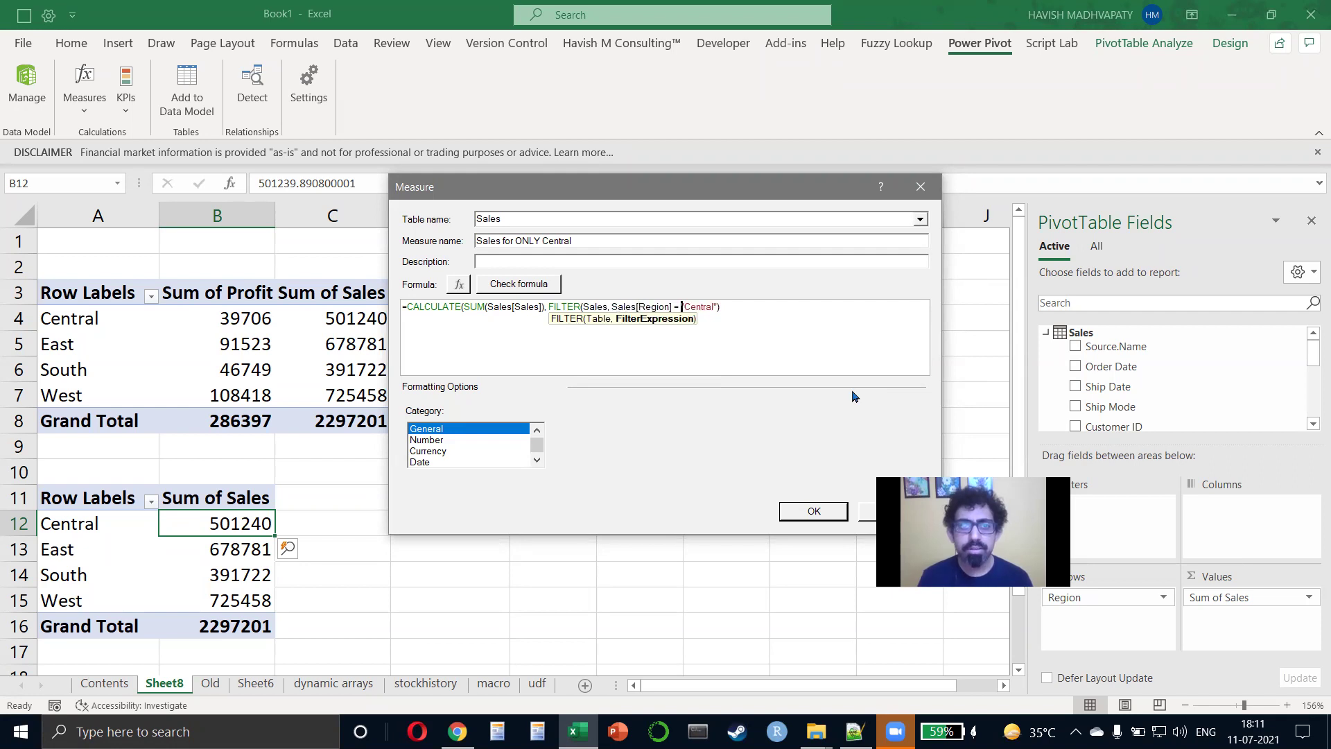
# Check the formula, add the missing closing parenthesis, and check it again.
pyautogui.click(460, 285)
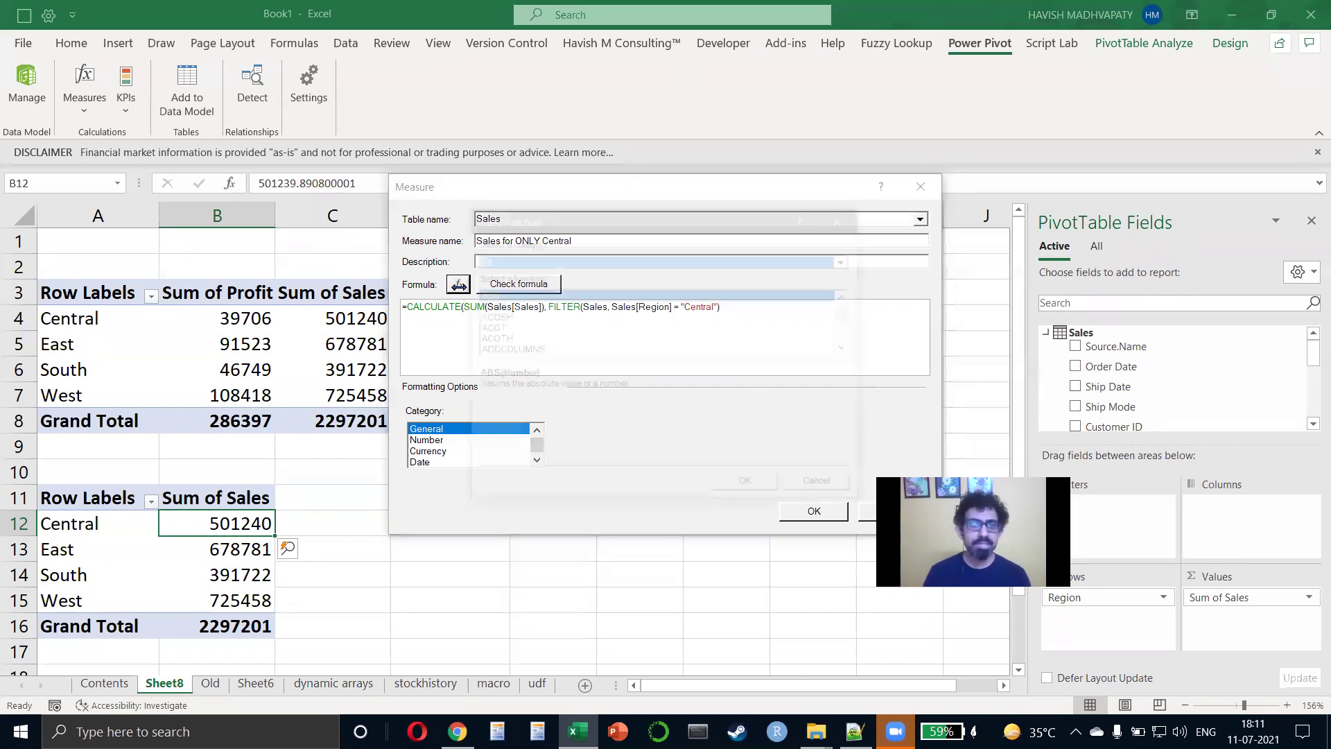
pyautogui.click(796, 485)
pyautogui.click(507, 288)
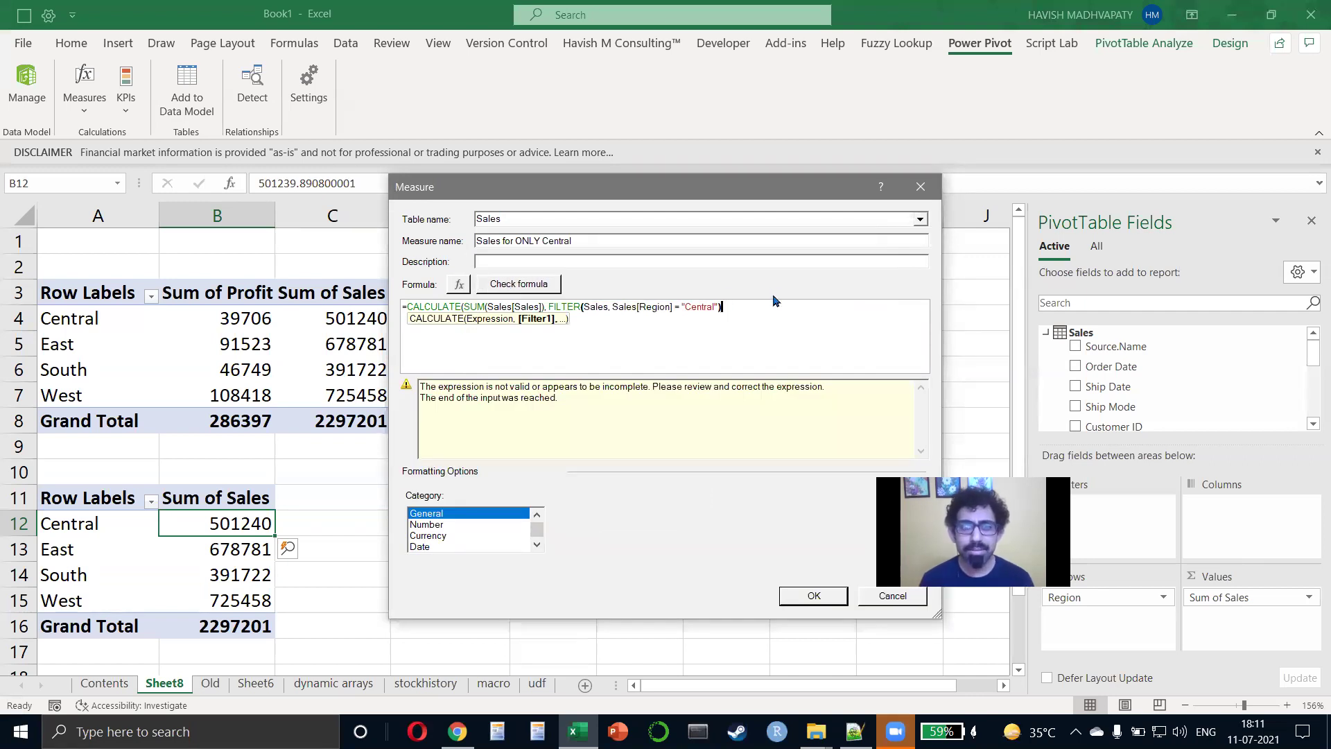
pyautogui.click(762, 311)
pyautogui.press('Left')
pyautogui.press('Left')
pyautogui.press('Left')
pyautogui.press('Left')
pyautogui.press('Left')
pyautogui.press('Left')
pyautogui.press('Left')
pyautogui.press('Left')
pyautogui.press('Left')
pyautogui.press('Left')
pyautogui.press('Left')
pyautogui.press('Left')
pyautogui.press('Left')
pyautogui.press('Left')
pyautogui.press('Left')
pyautogui.press('Left')
pyautogui.press('Left')
pyautogui.press('Left')
pyautogui.press('Left')
pyautogui.press('Left')
pyautogui.press('Left')
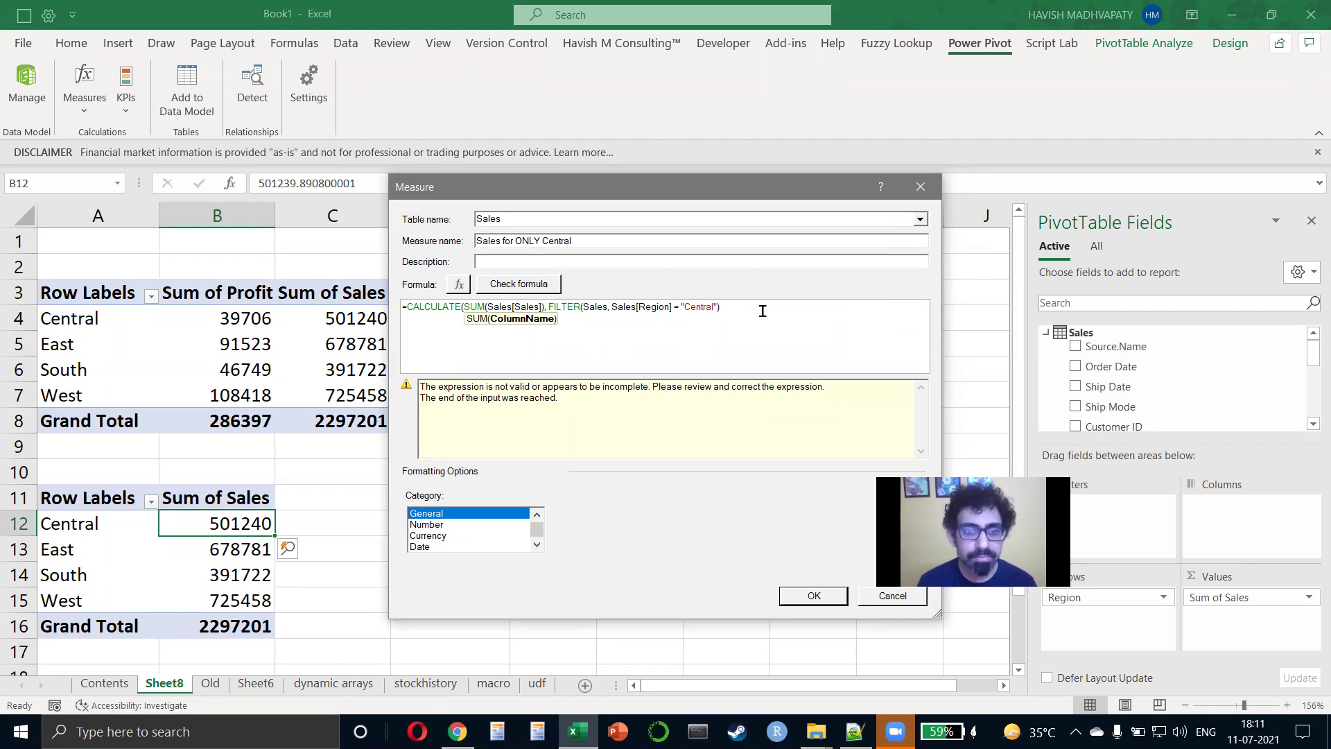
pyautogui.press('Right')
pyautogui.press('Right')
pyautogui.press('Right')
pyautogui.press('Right')
pyautogui.press('Right')
pyautogui.press('Right')
pyautogui.press('Right')
pyautogui.press('Right')
pyautogui.press('Right')
pyautogui.press('Right')
pyautogui.press('Right')
pyautogui.press('Right')
pyautogui.press('Right')
pyautogui.press('Right')
pyautogui.press('Right')
pyautogui.press('Right')
pyautogui.press('Right')
pyautogui.press('Right')
pyautogui.press('Right')
pyautogui.press('Right')
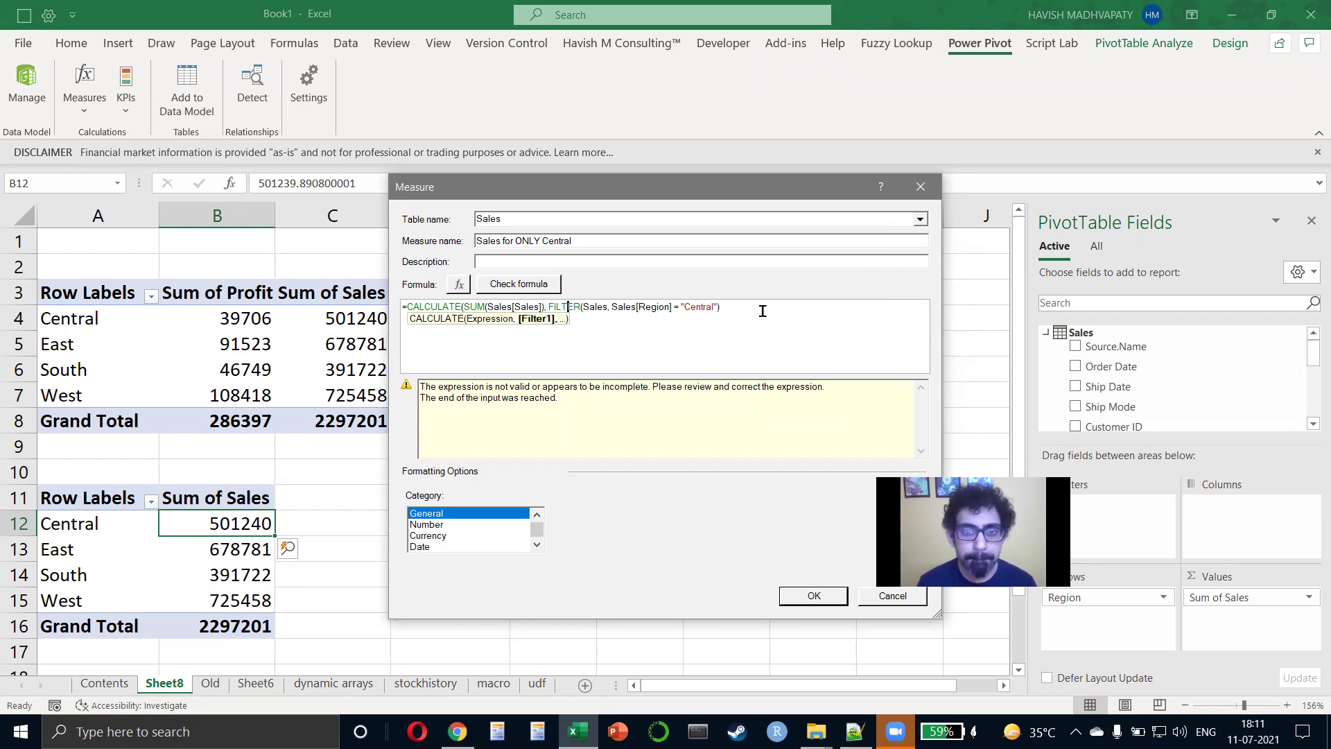
pyautogui.press('Right')
pyautogui.press('Right')
pyautogui.press('Right')
pyautogui.press('Right')
pyautogui.press('Right')
pyautogui.press('Right')
pyautogui.press('Right')
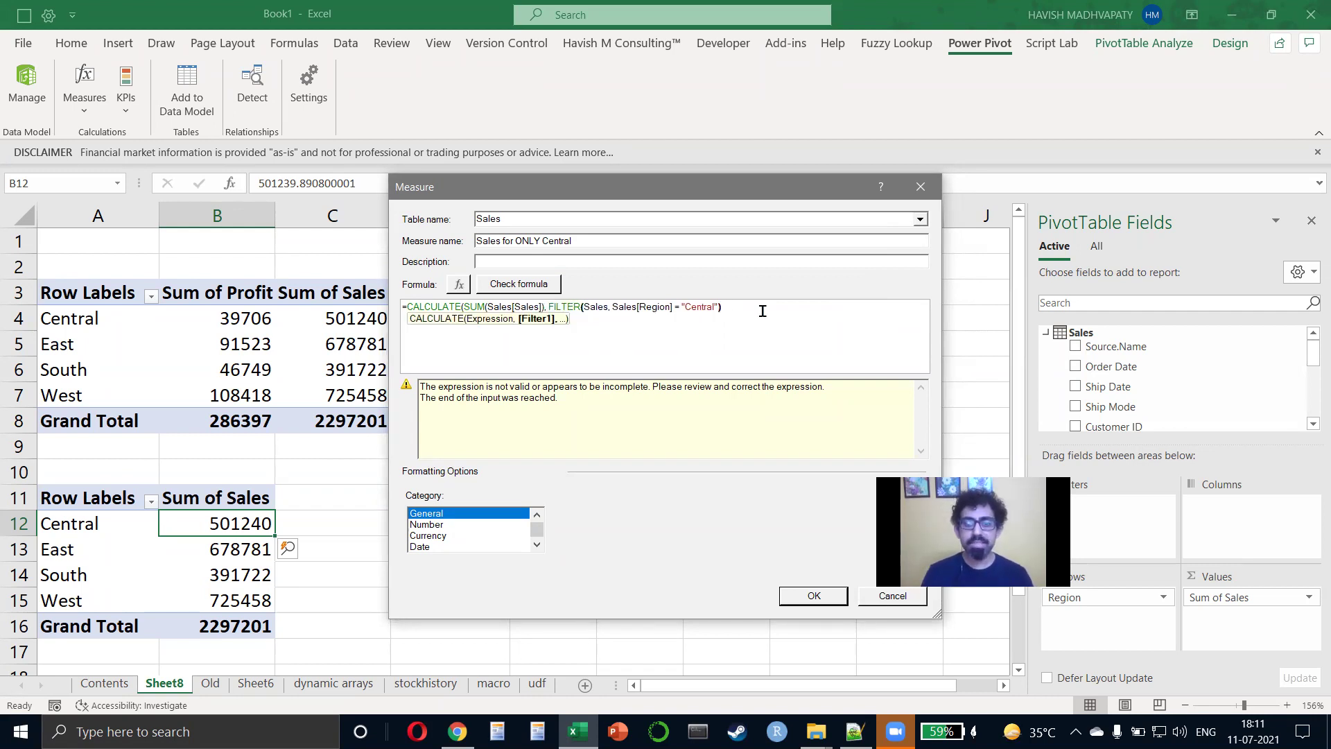
pyautogui.write(')')
pyautogui.click(513, 286)
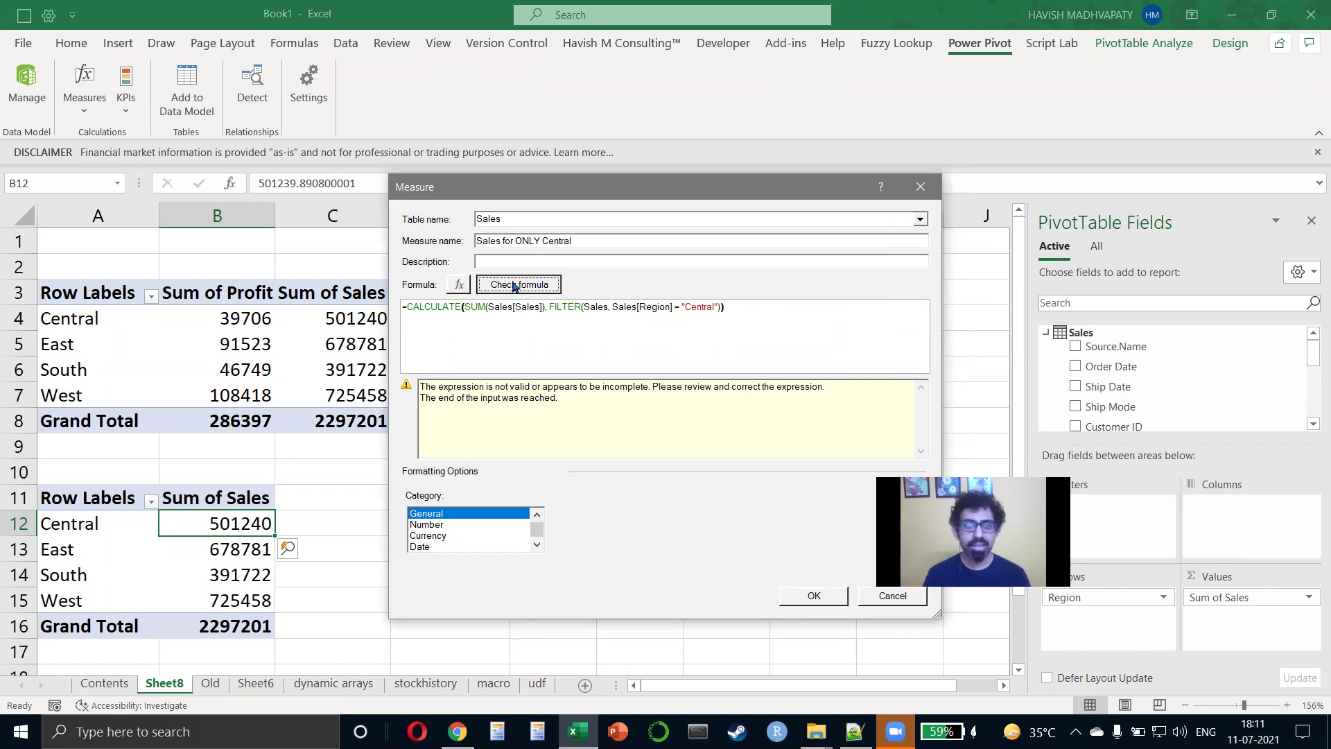
# Save the Sales for ONLY Central measure and check its values in the lower pivot.
pyautogui.click(812, 593)
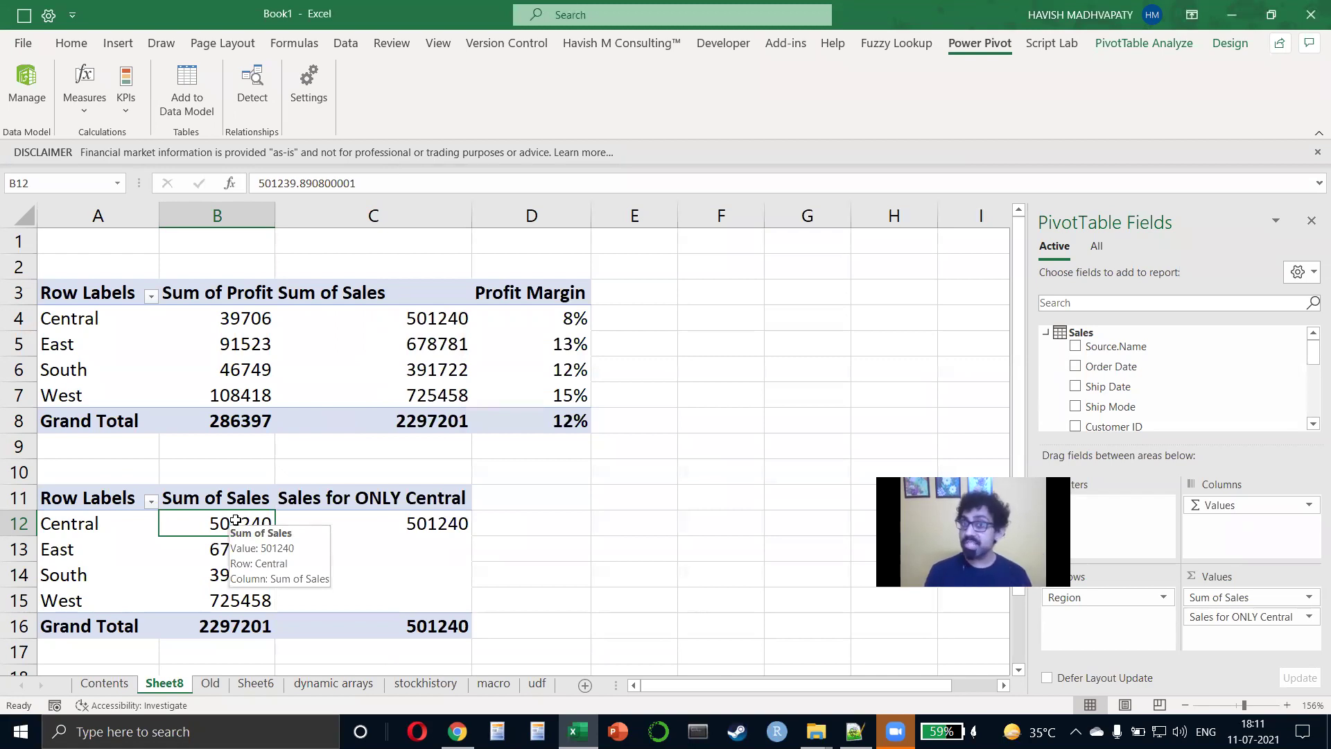
pyautogui.moveTo(222, 550); pyautogui.dragTo(223, 602)
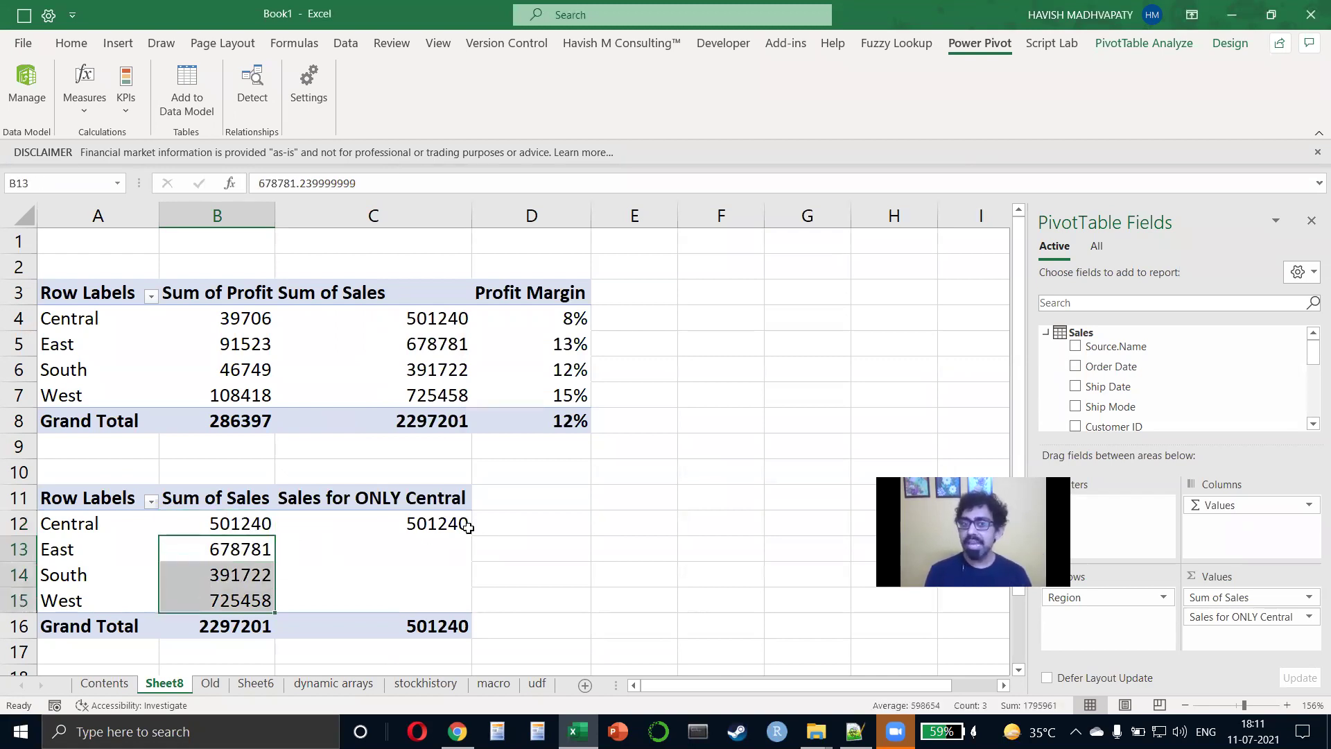
pyautogui.click(432, 522)
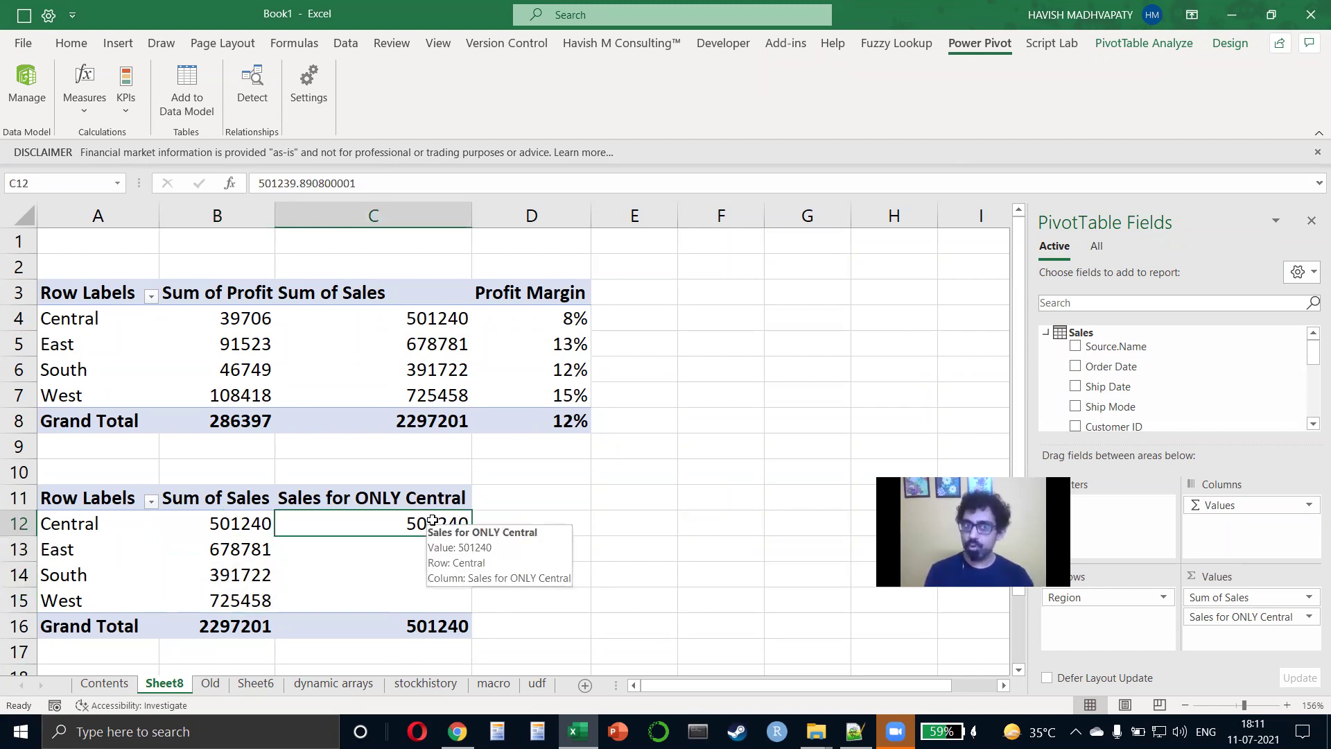
# Edit the measure to =CALCULATE(SUM(Sales[Sales]), Sales[Region] = "Central"), dropping the FILTER wrapper.
pyautogui.click(84, 94)
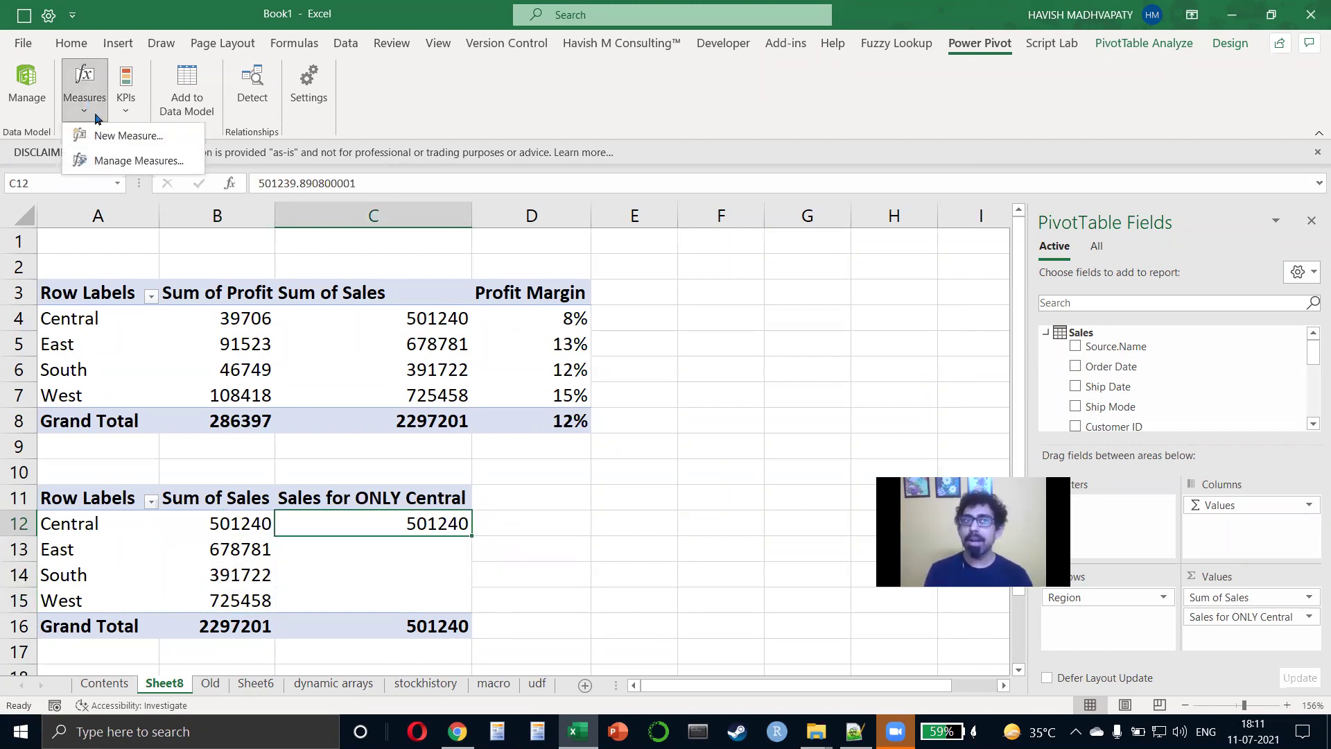
pyautogui.click(114, 159)
pyautogui.click(519, 242)
pyautogui.click(607, 192)
pyautogui.click(735, 311)
pyautogui.press('Left')
pyautogui.press('Left')
pyautogui.press('Left')
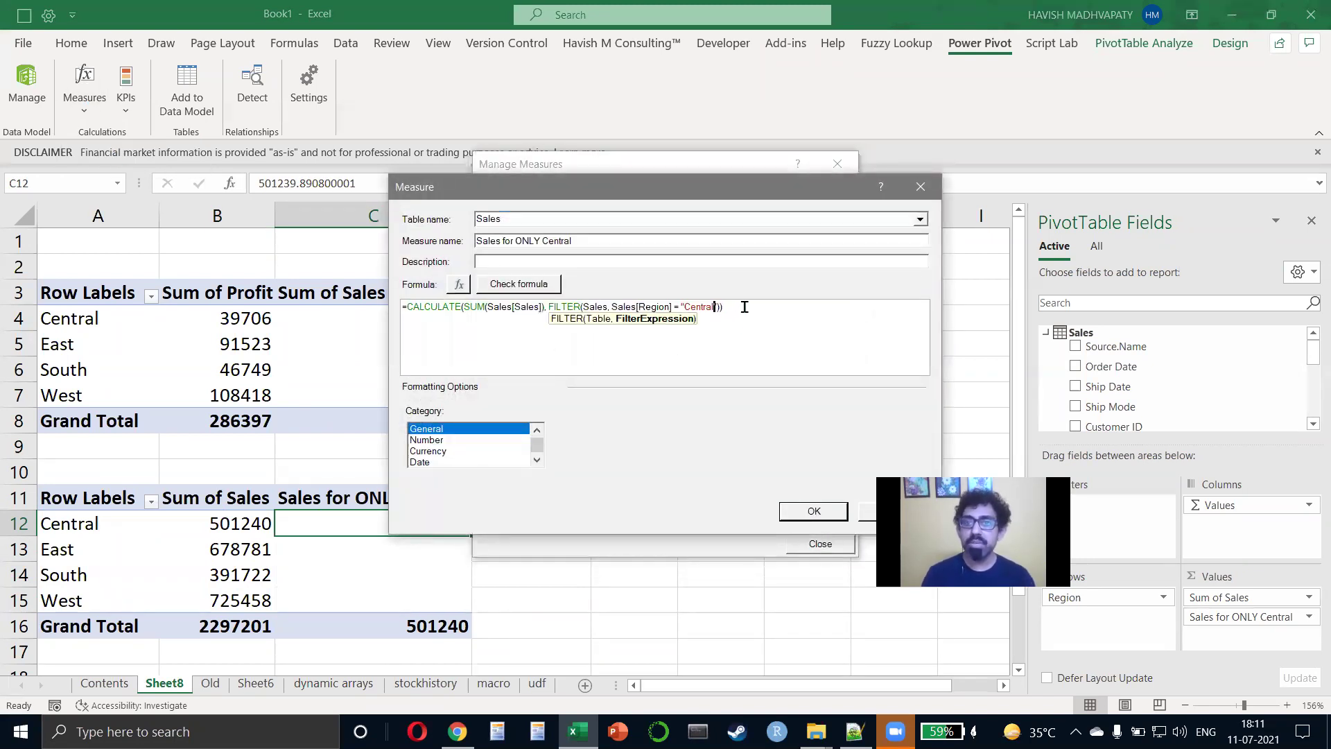
pyautogui.press('BackSpace')
pyautogui.press('BackSpace')
pyautogui.press('BackSpace')
pyautogui.press('BackSpace')
pyautogui.press('BackSpace')
pyautogui.press('BackSpace')
pyautogui.press('BackSpace')
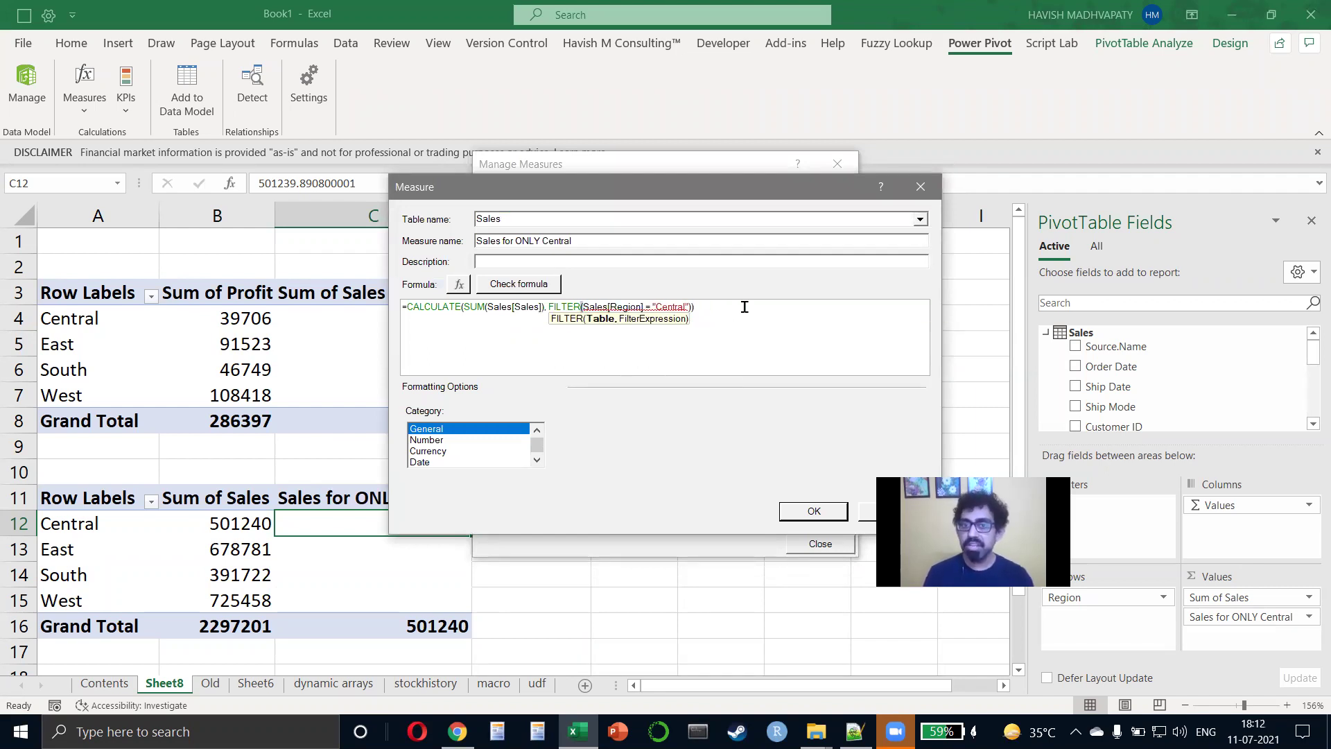
pyautogui.press('BackSpace')
pyautogui.press('BackSpace')
pyautogui.press('BackSpace')
pyautogui.press('BackSpace')
pyautogui.press('BackSpace')
pyautogui.press('BackSpace')
pyautogui.press('BackSpace')
pyautogui.press('End')
pyautogui.press('BackSpace')
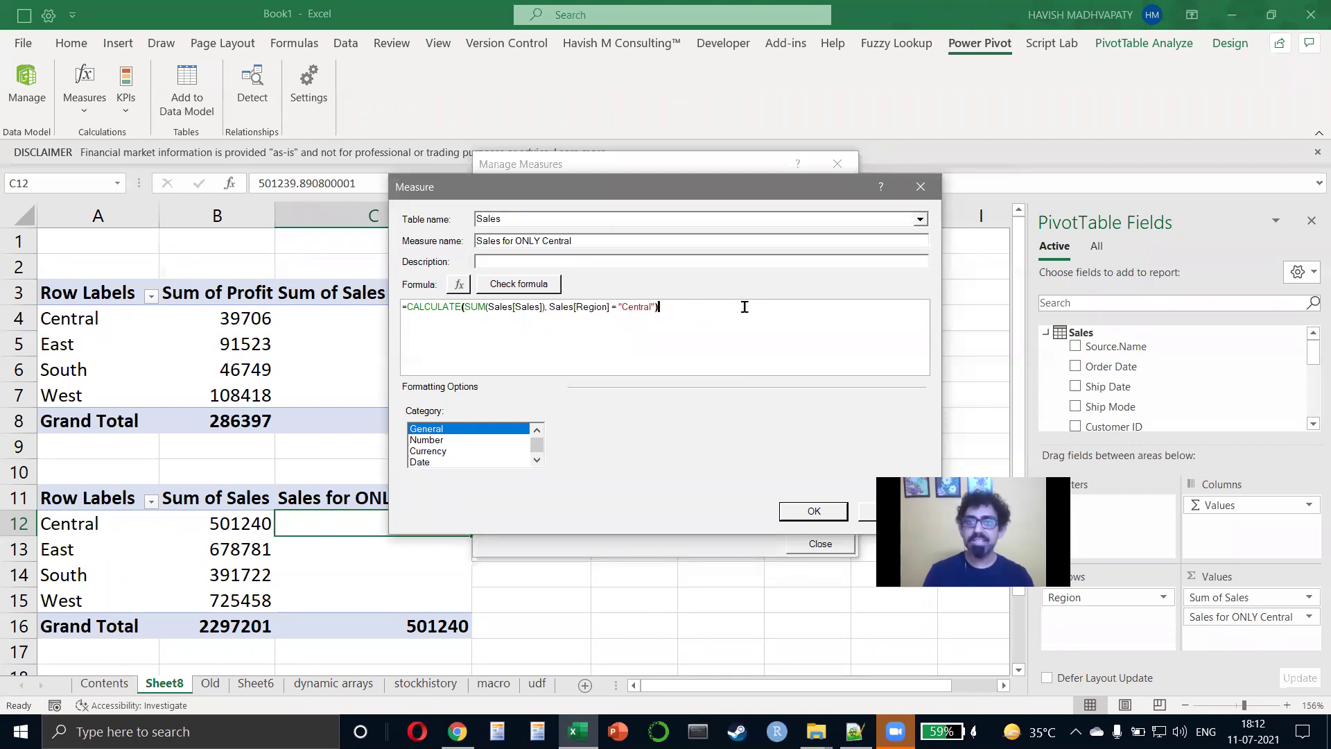
pyautogui.click(812, 509)
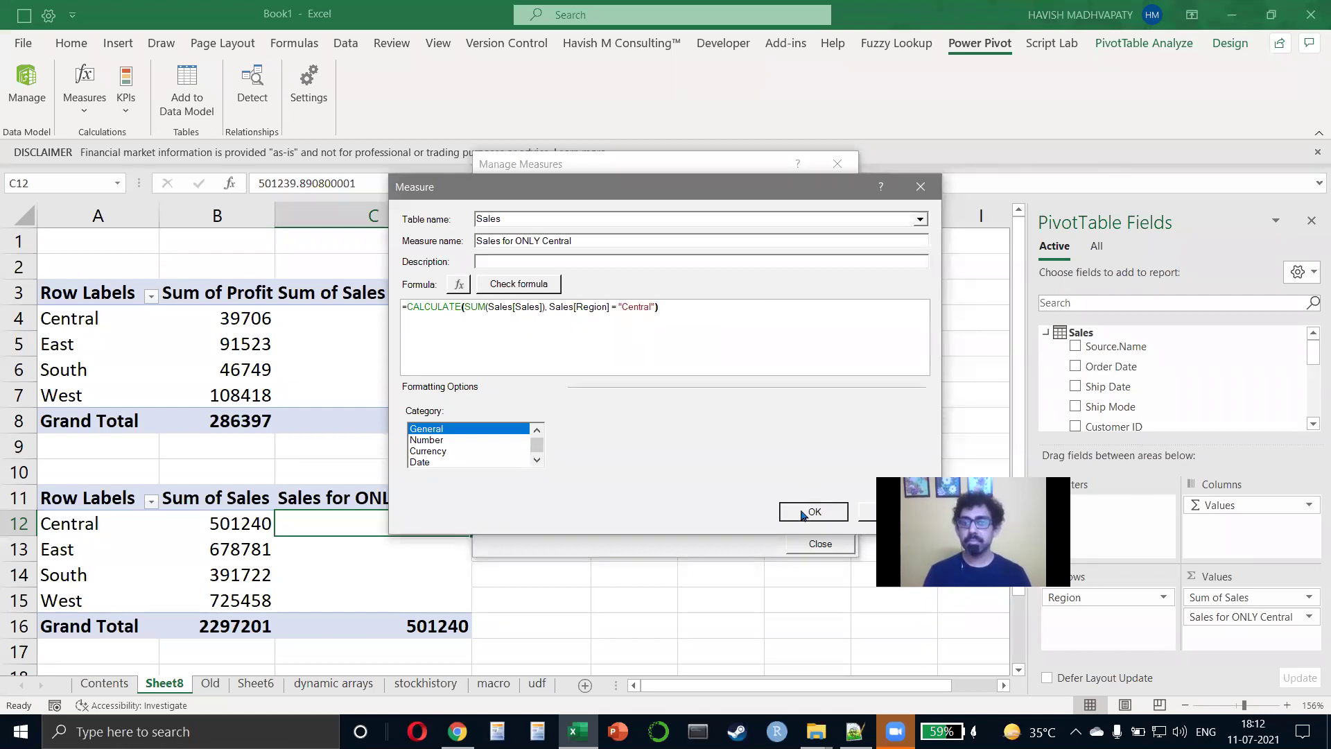
# Close Manage Measures so Sales for ONLY Central shows 501240 everywhere, then switch to Chrome.
pyautogui.click(805, 545)
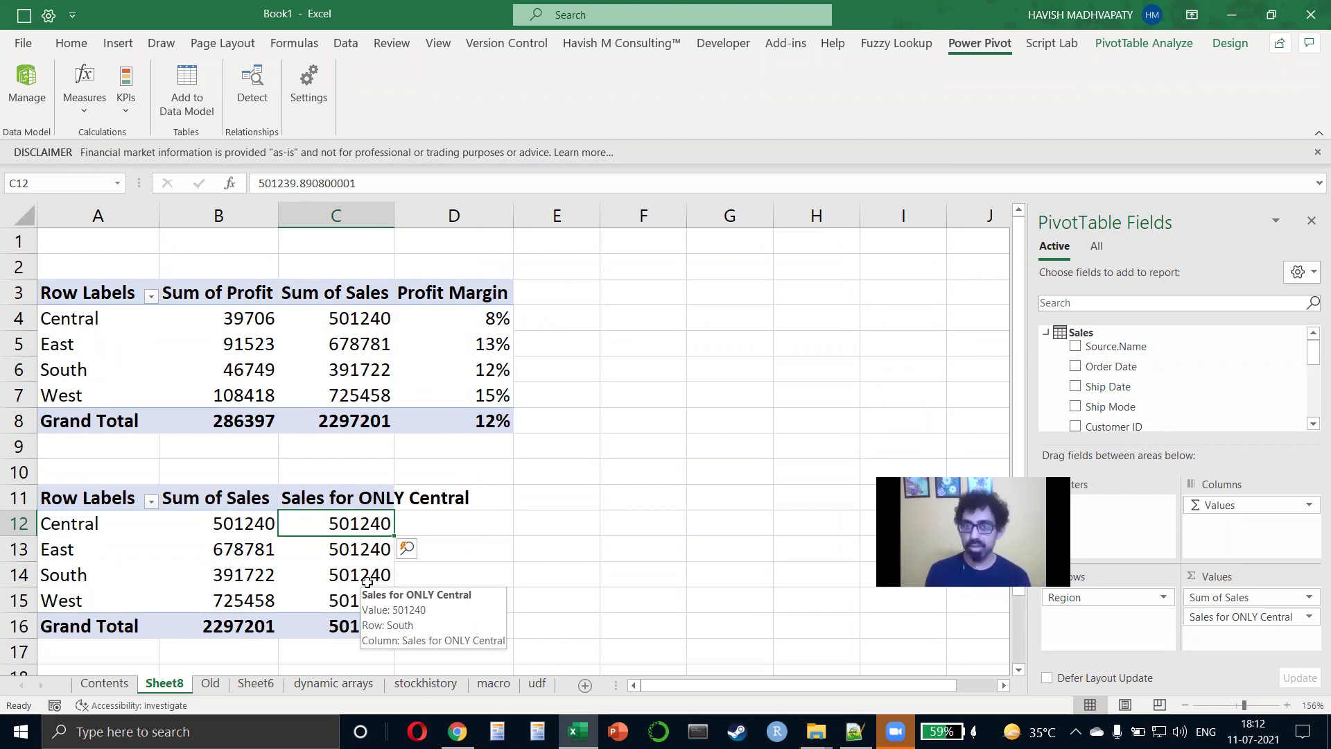
pyautogui.hotkey('alt', 'Tab')
pyautogui.hotkey('alt', 'Tab')
pyautogui.hotkey('alt', 'Tab')
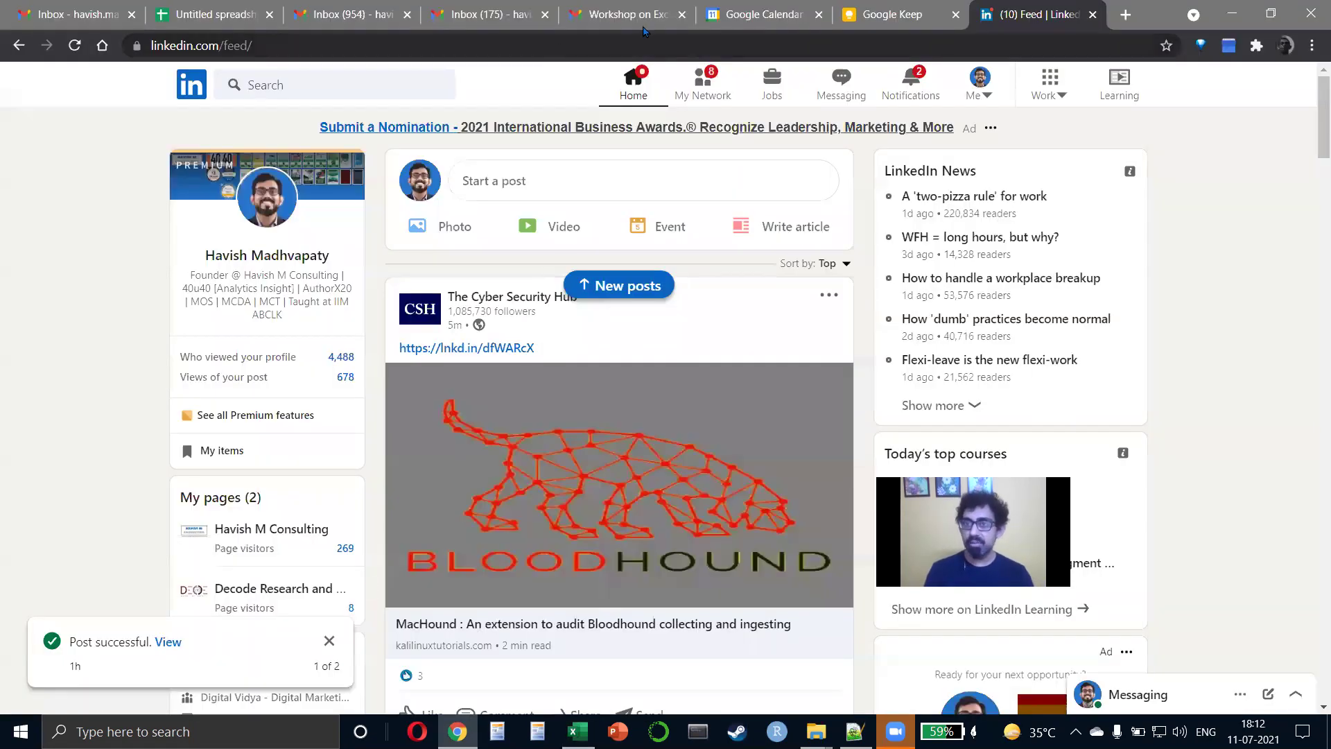
# Load youtube.com in a new Chrome tab.
pyautogui.click(1126, 15)
pyautogui.write('you')
pyautogui.press('Down')
pyautogui.press('Down')
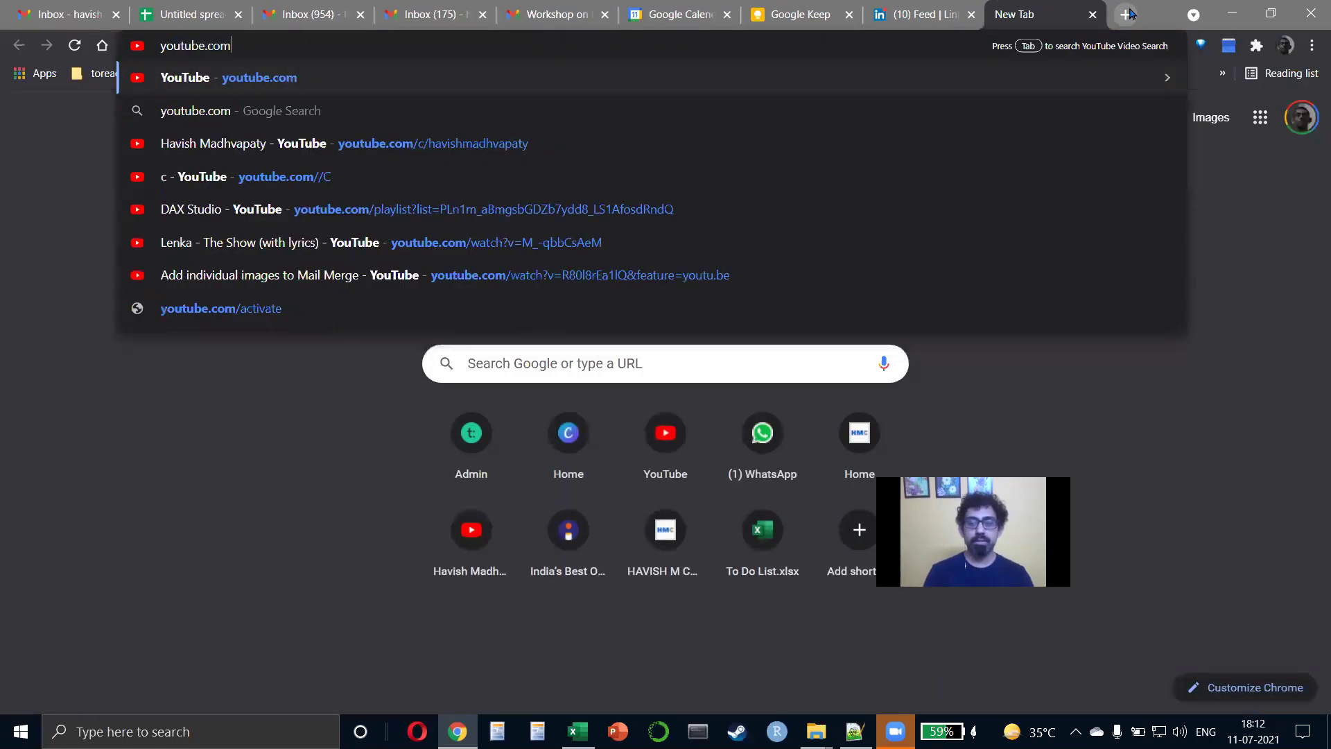
pyautogui.press('Return')
# Search 'power query havish' and open the Power Query, Power Pivot and Pivot Tables workshop video.
pyautogui.click(501, 84)
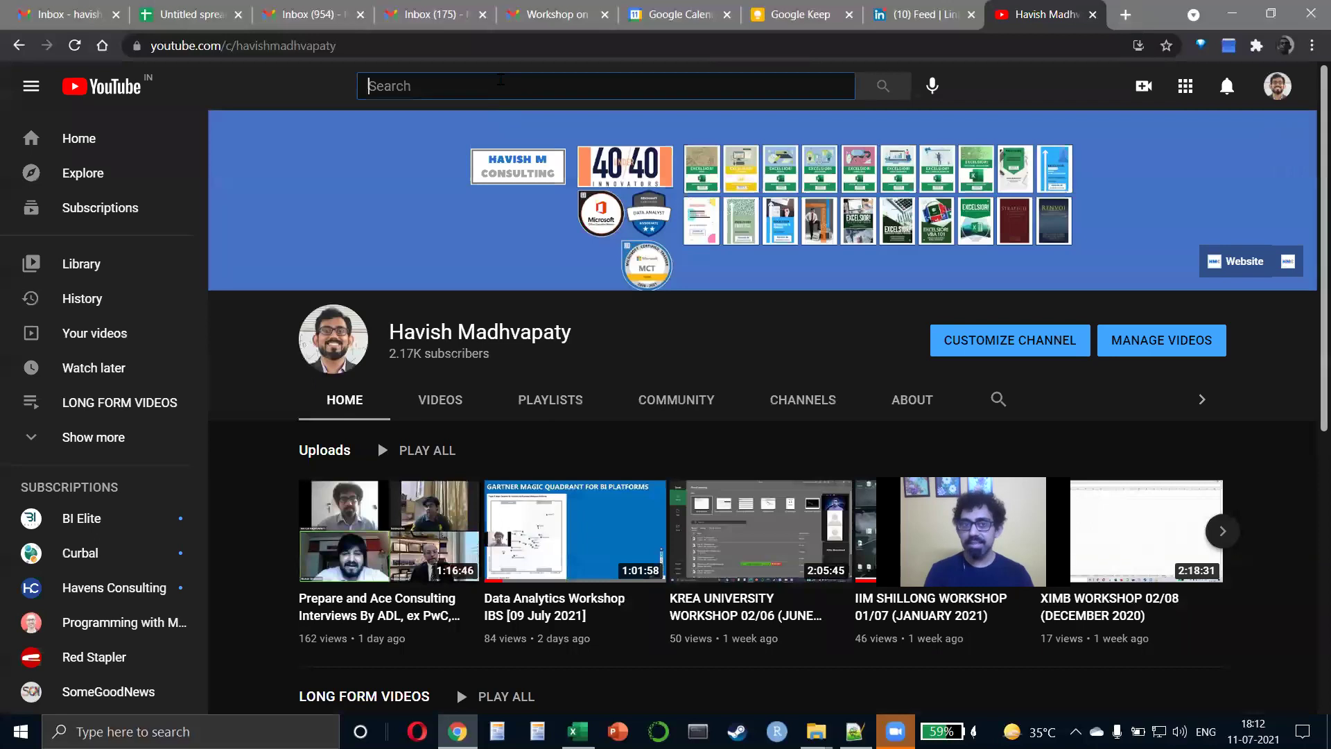
pyautogui.write('power')
pyautogui.press('Down')
pyautogui.press('Down')
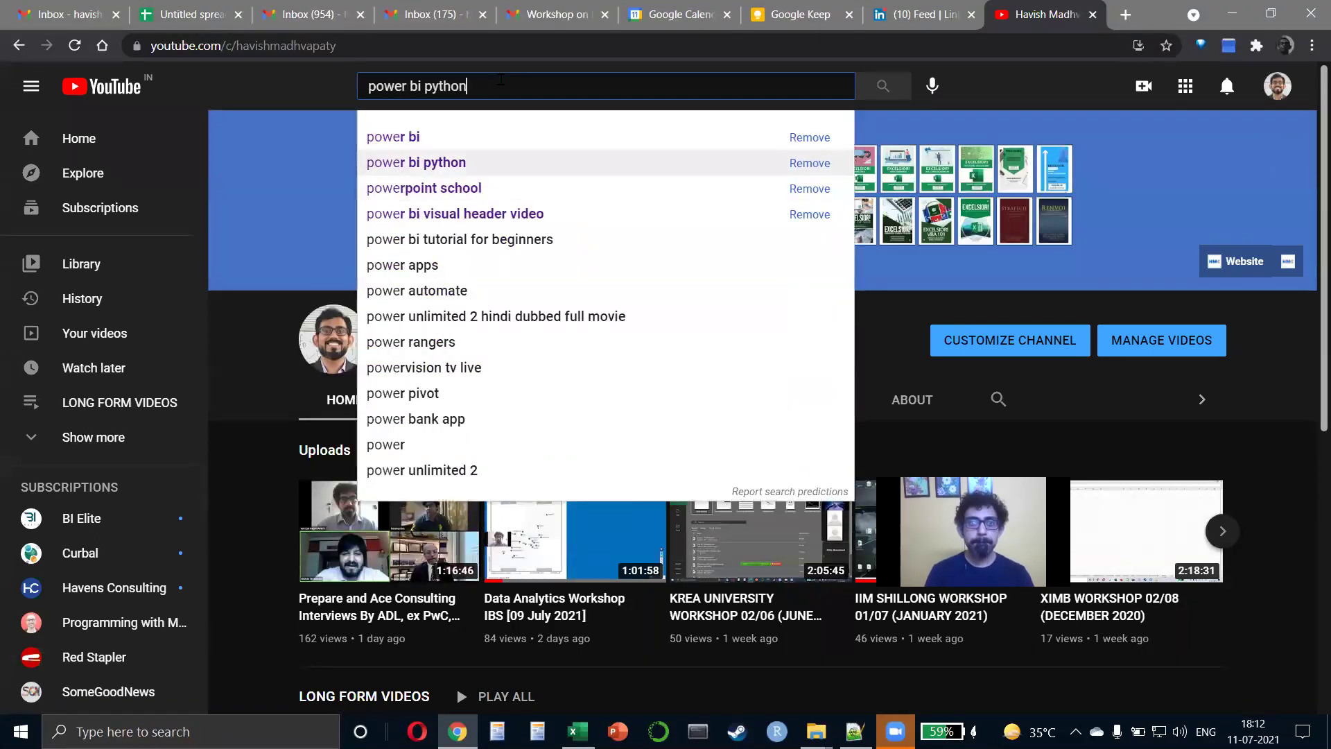
pyautogui.hotkey('ctrl', 'shift', 'Left')
pyautogui.hotkey('ctrl', 'shift', 'Left')
pyautogui.write('query havish')
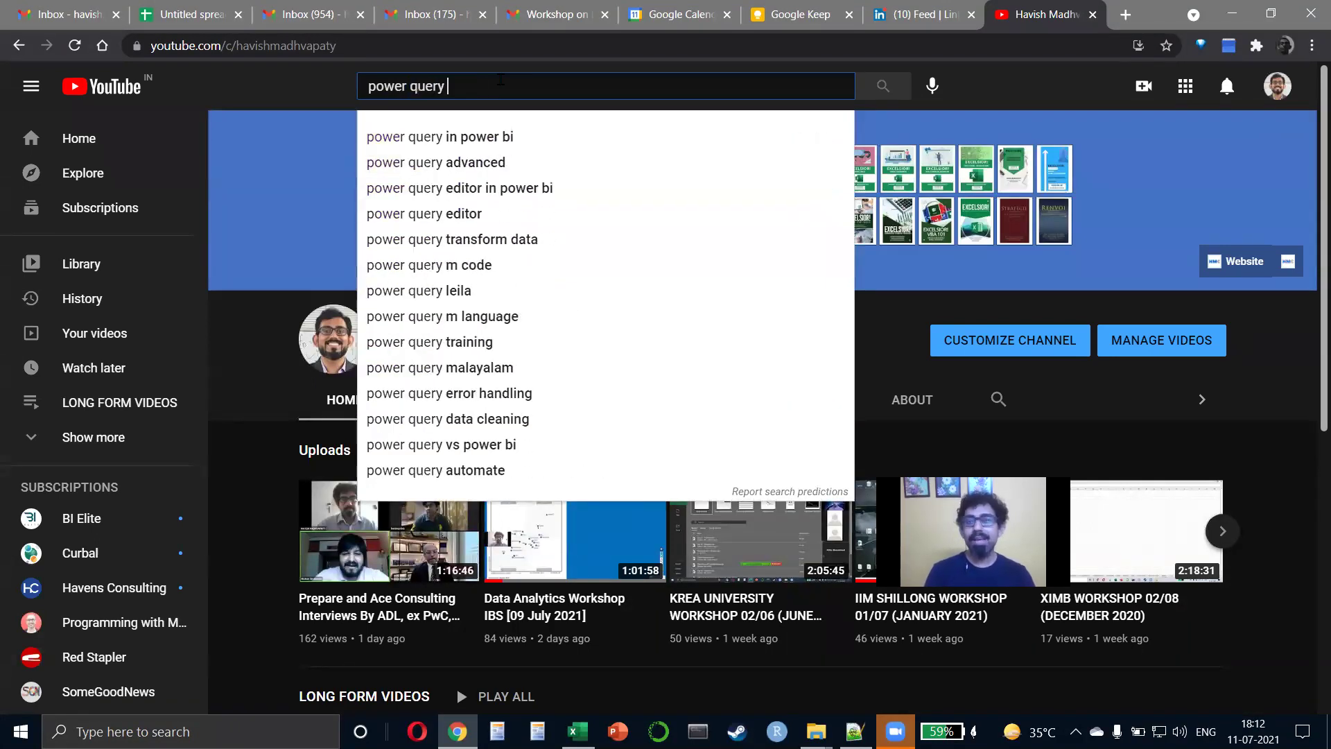
pyautogui.press('Return')
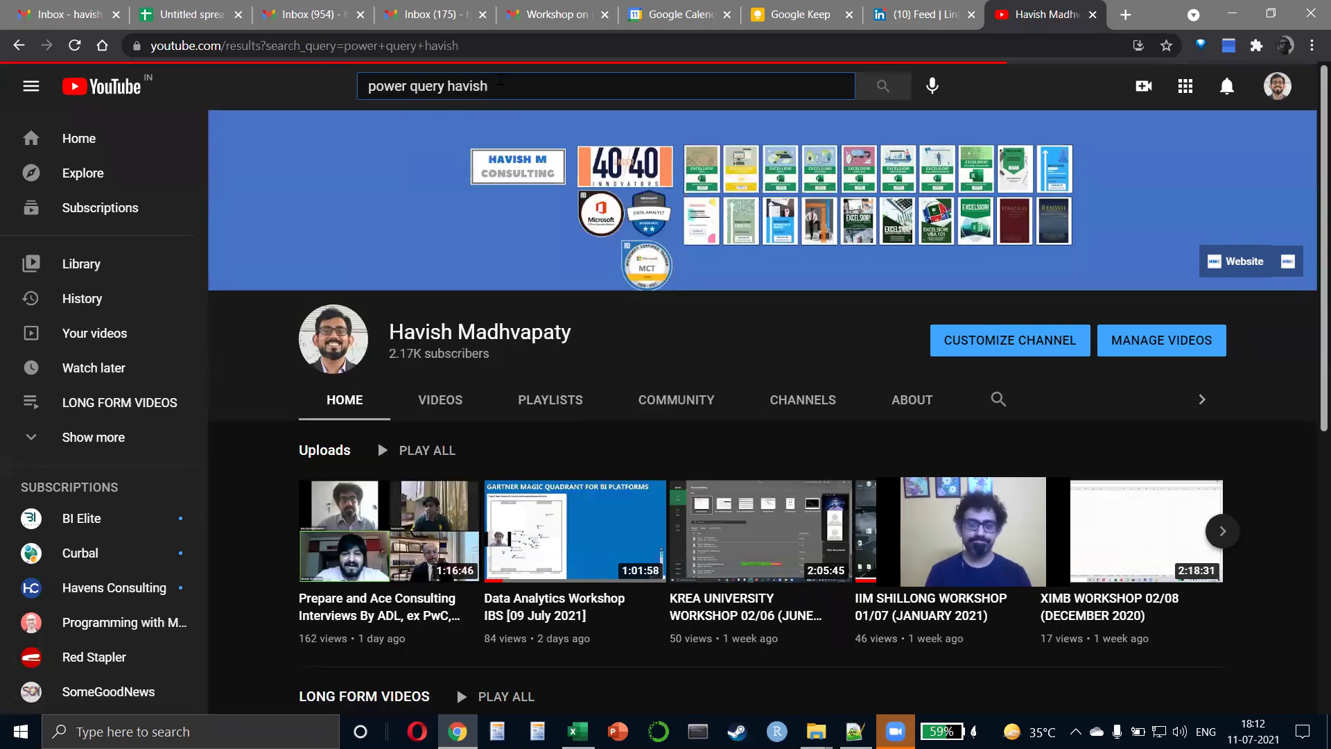
pyautogui.click(741, 345)
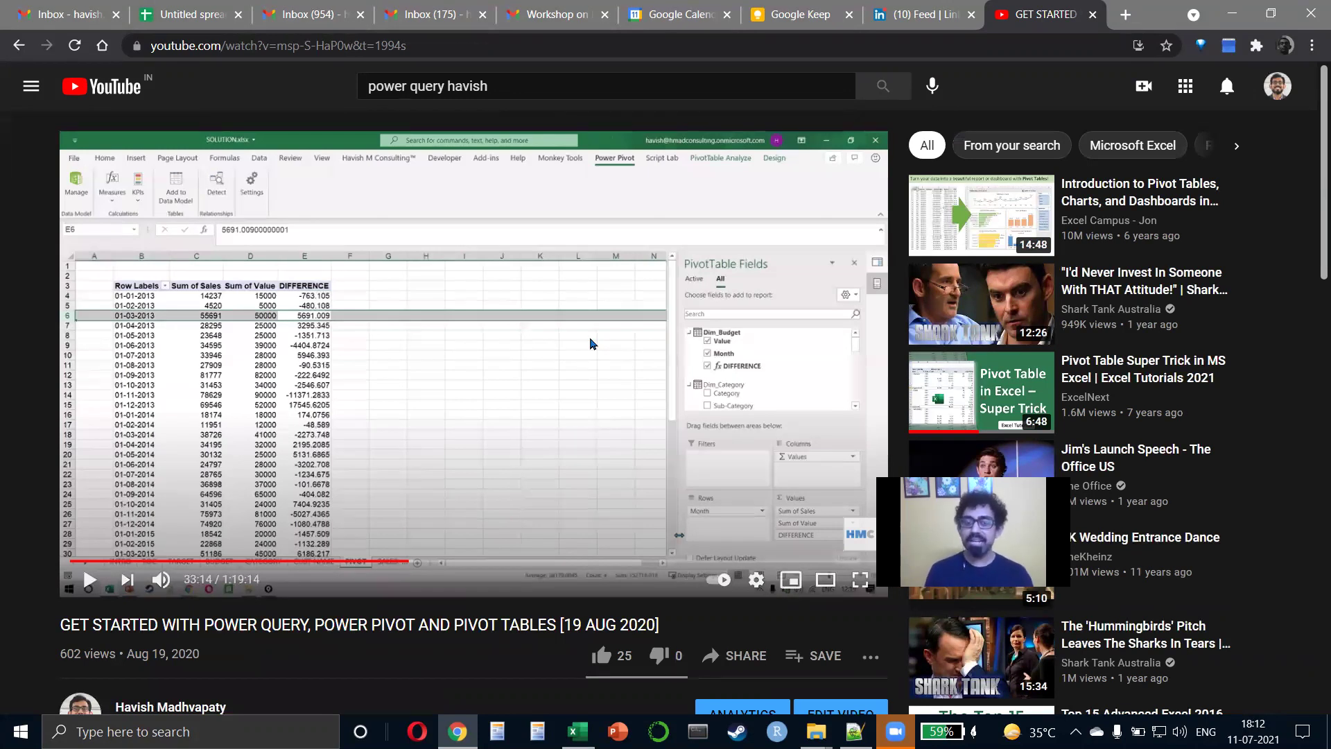
pyautogui.hotkey('ctrl', 'l')
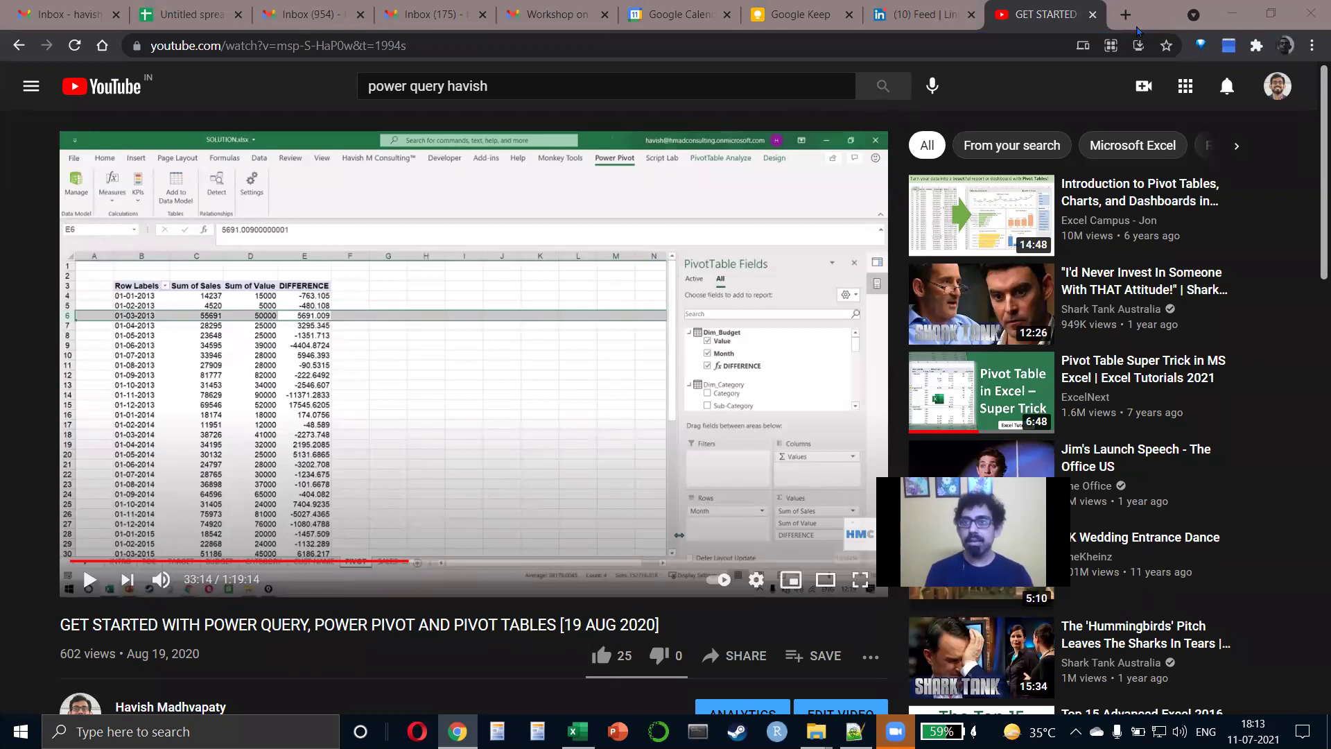
pyautogui.click(1102, 23)
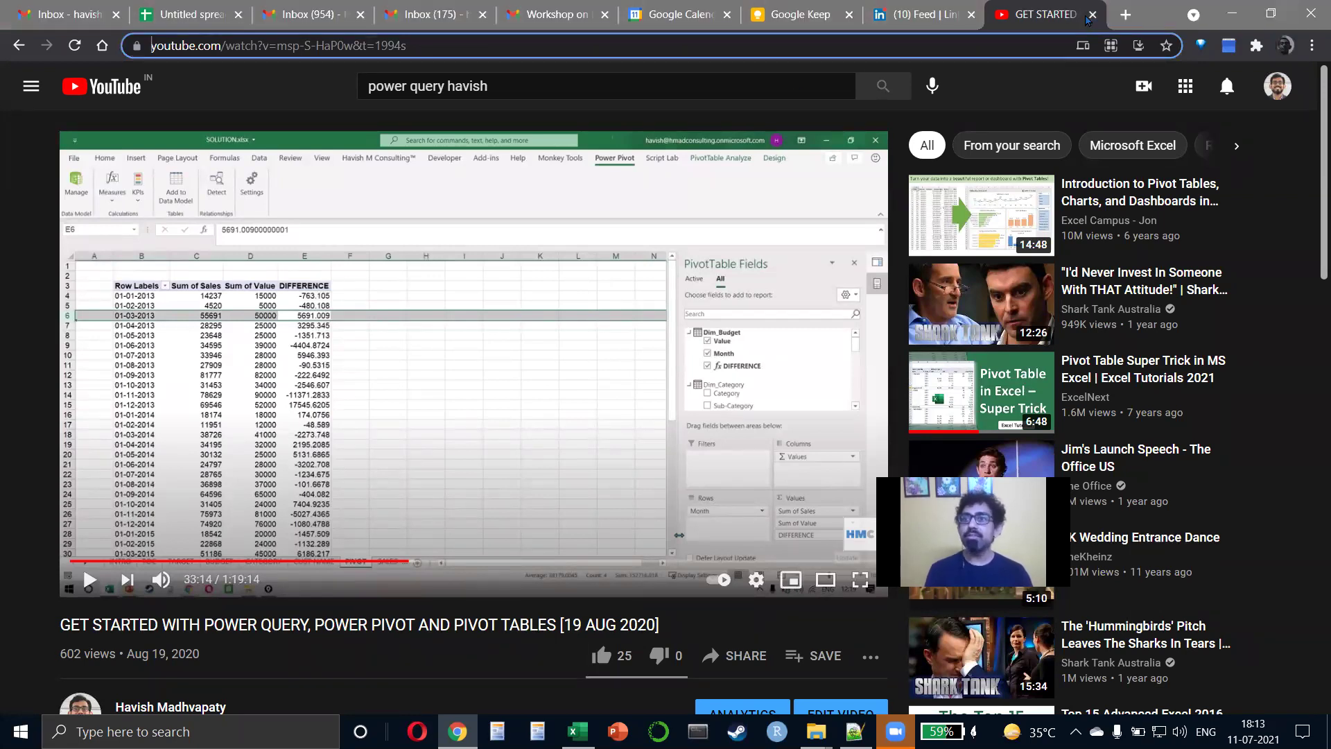
# Close the YouTube tab and return to the Notepad++ notes at the end of the JavaScript - Web Apps line.
pyautogui.click(1092, 15)
pyautogui.hotkey('alt', 'Tab')
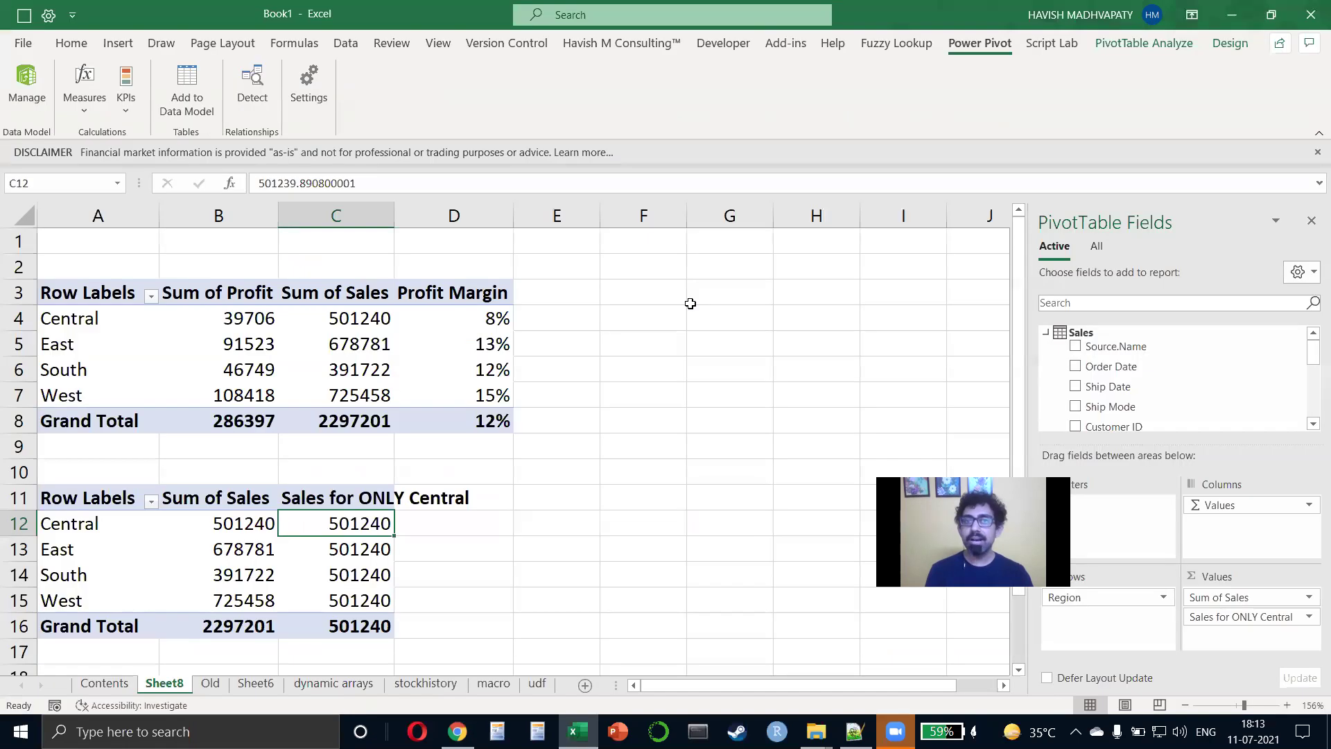
pyautogui.hotkey('alt', 'Tab')
pyautogui.hotkey('alt', 'Tab')
pyautogui.hotkey('alt', 'Tab')
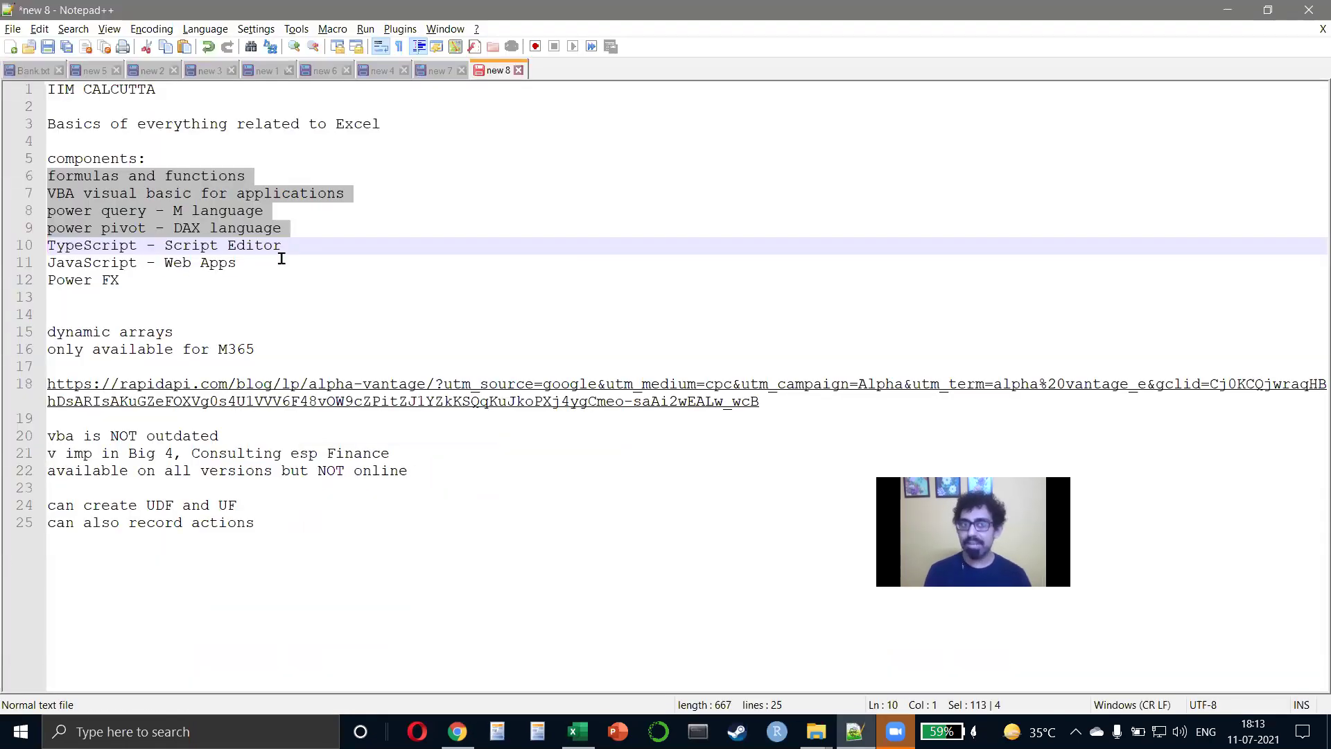
pyautogui.click(234, 265)
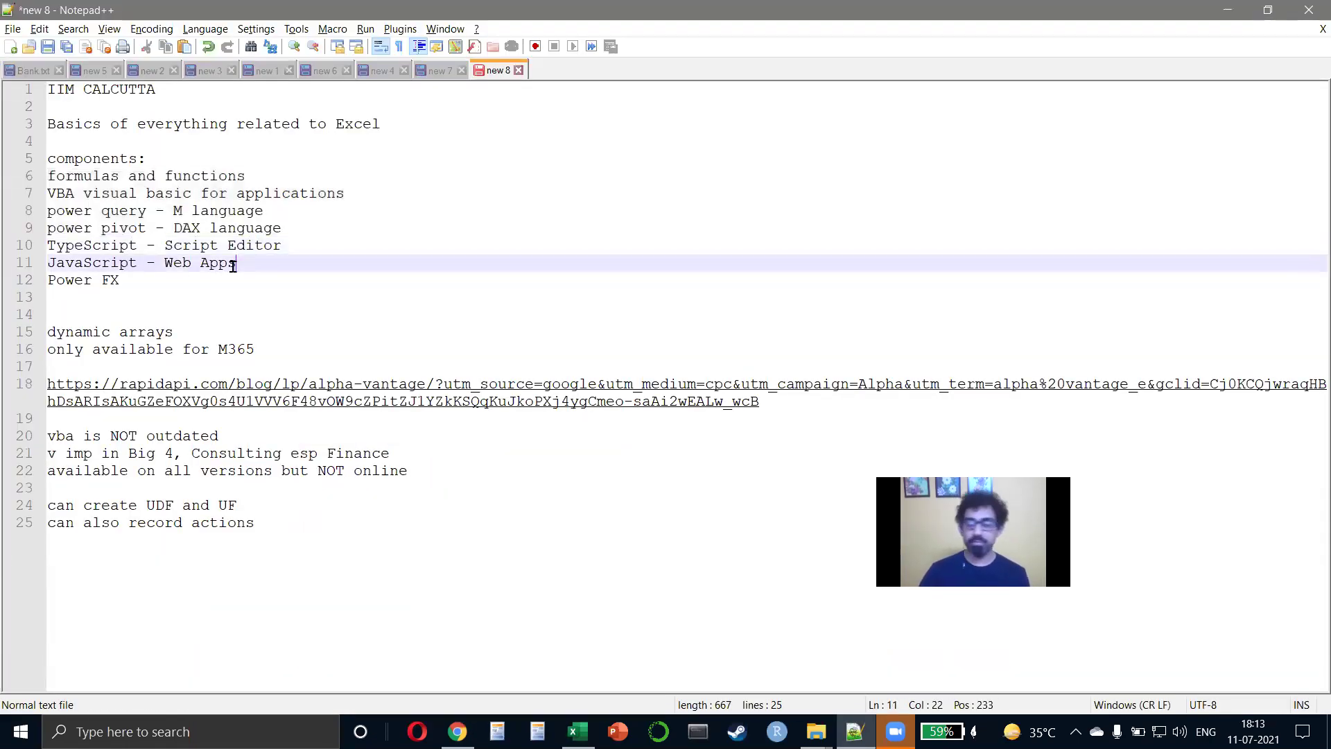
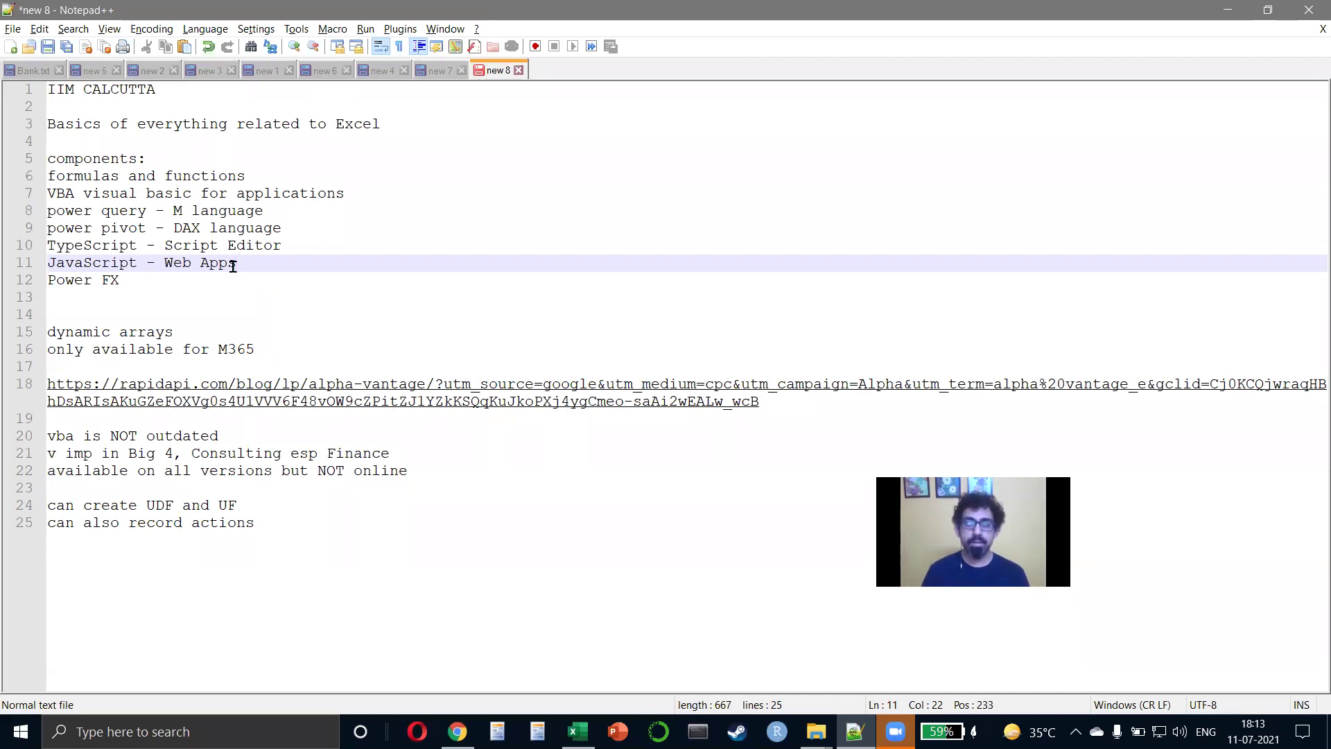
# Move around the Power FX and TypeScript lines of the Notepad++ notes, then switch to Excel's Book1.
pyautogui.click(154, 283)
pyautogui.press('Up')
pyautogui.press('Up')
pyautogui.press('Home')
pyautogui.press('Down')
pyautogui.press('Up')
pyautogui.press('Up')
pyautogui.press('Down')
pyautogui.hotkey('alt', 'Tab')
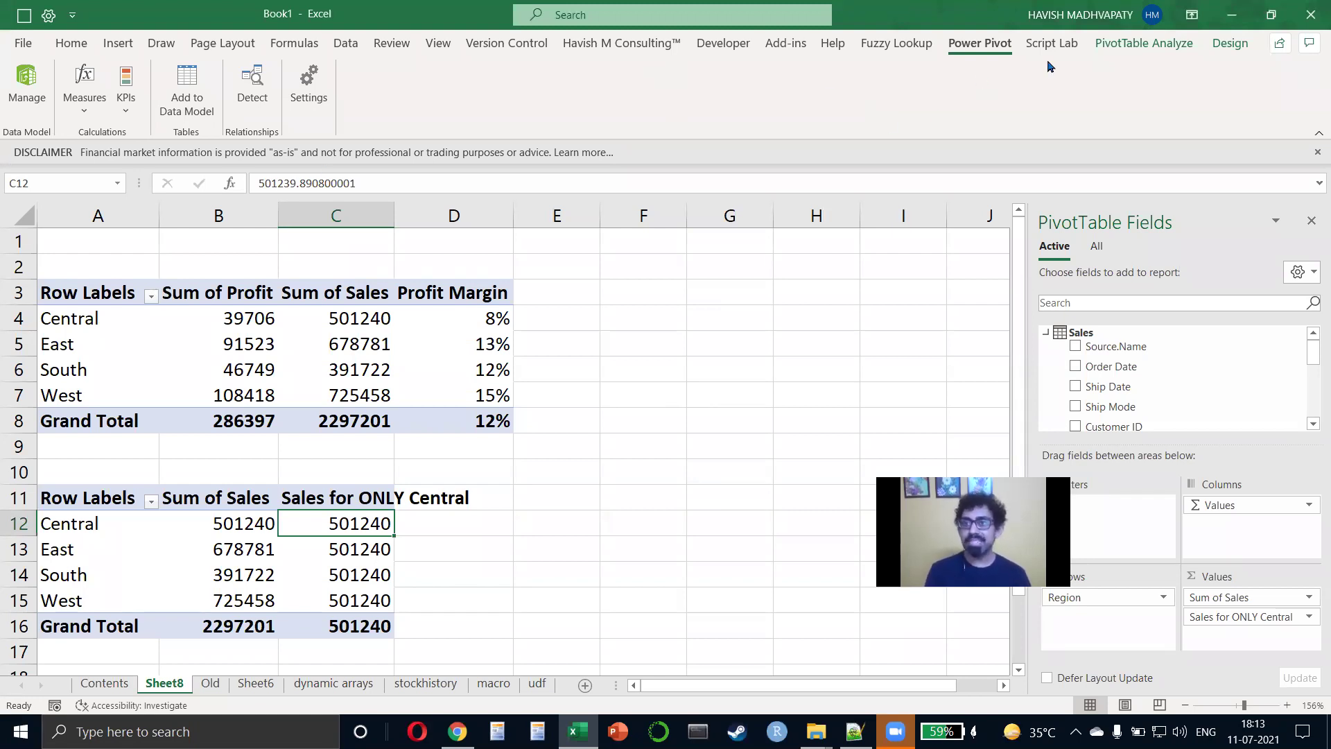
# Check the Script Lab commands, dismiss the Quick Explore popup, and show the Insert ribbon.
pyautogui.click(1071, 50)
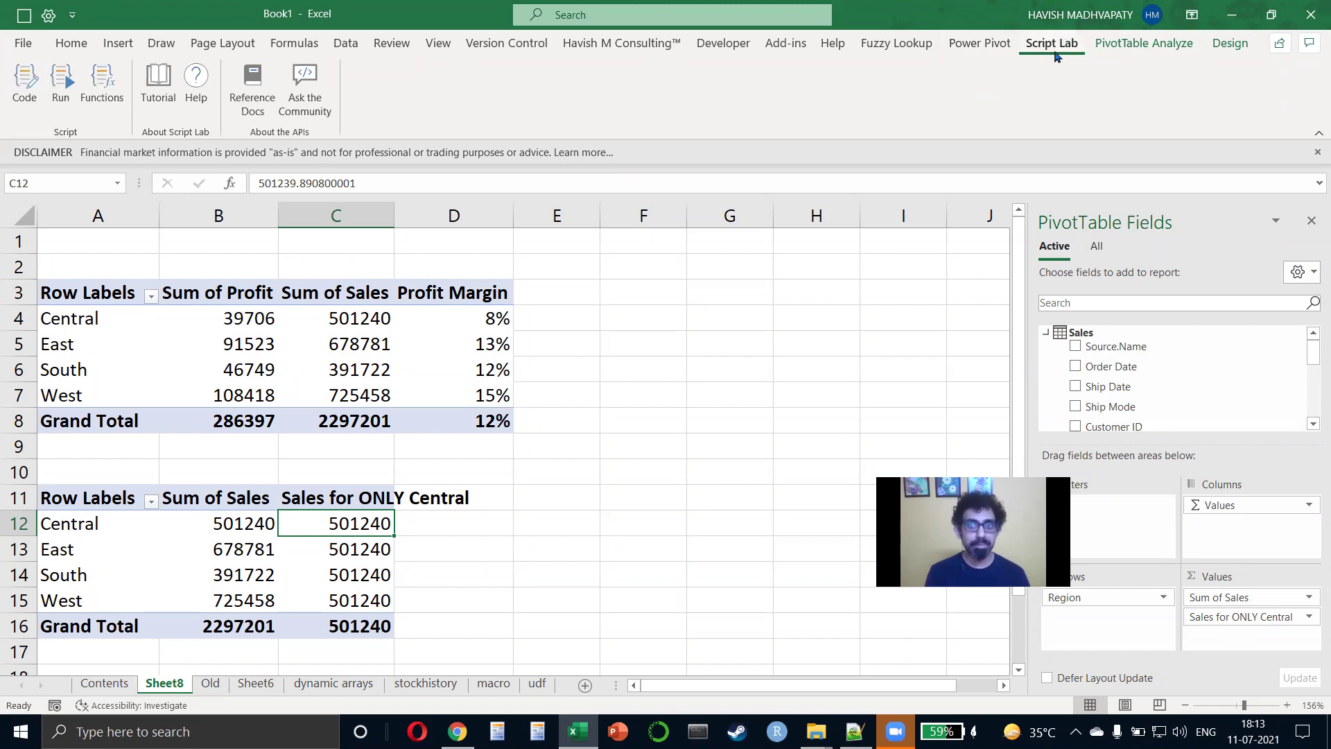
pyautogui.click(1056, 55)
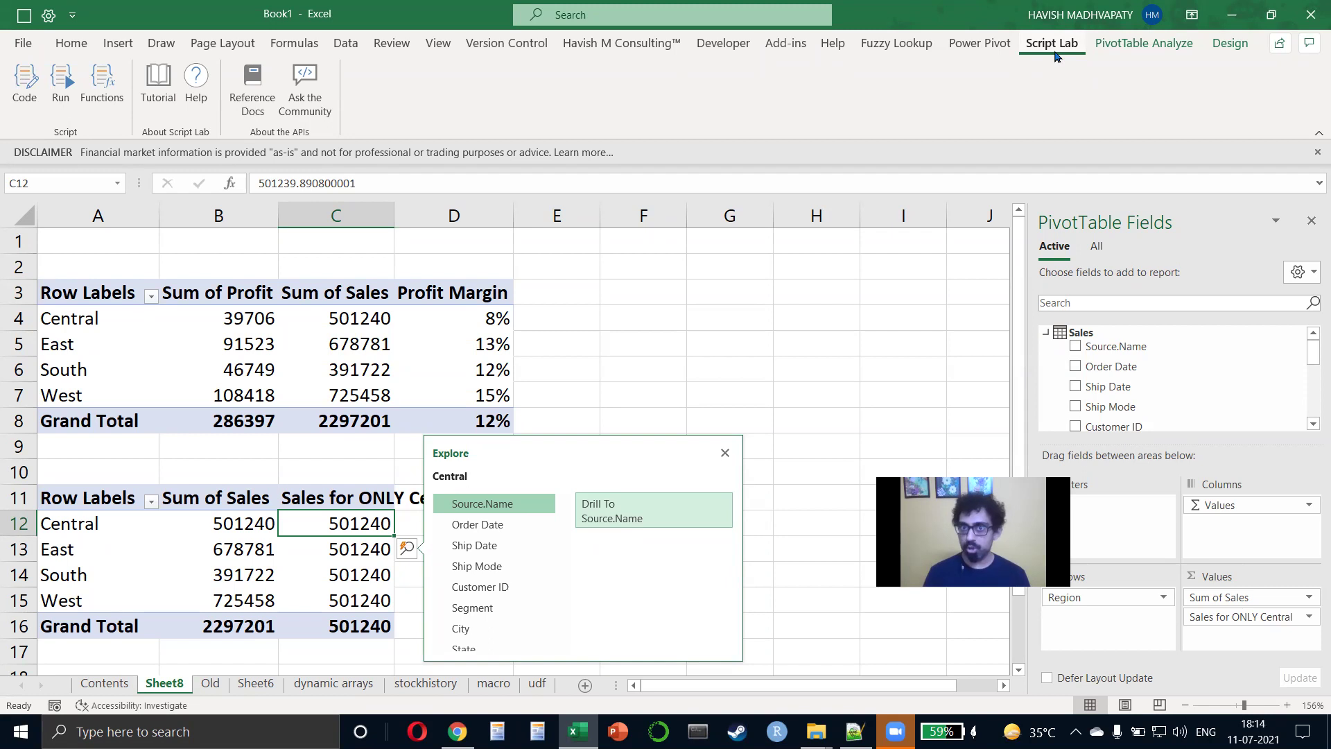
pyautogui.click(119, 46)
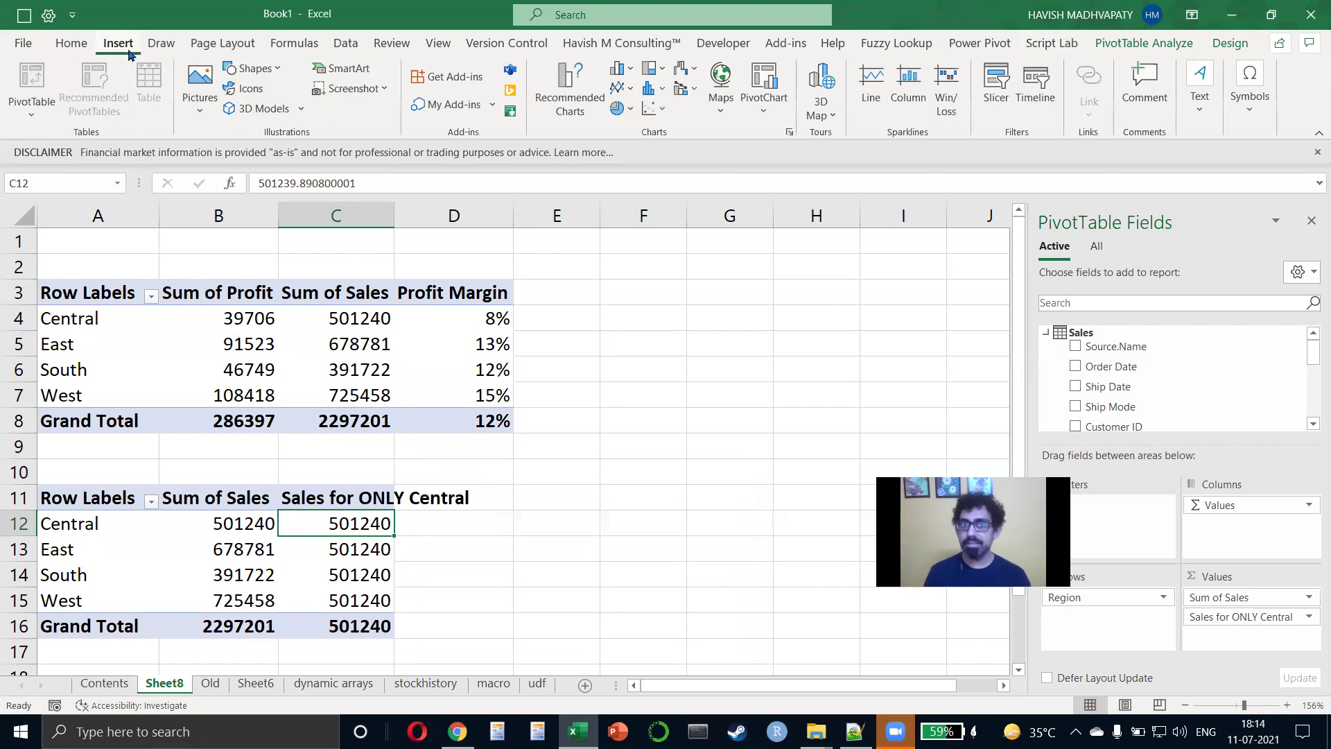
# Search the Office Add-ins store by publisher name and add Stopwatch for Excel to Sheet8.
pyautogui.click(443, 105)
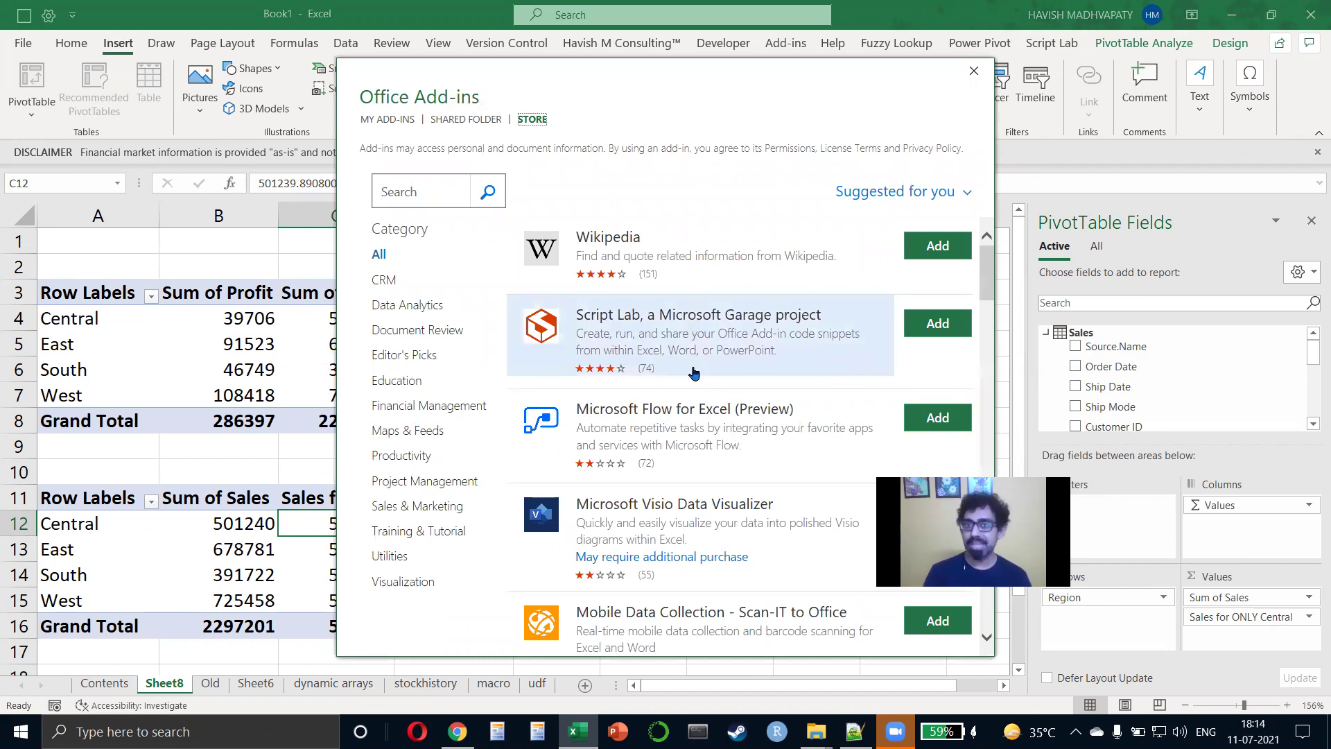
pyautogui.click(381, 198)
pyautogui.write('havish')
pyautogui.click(488, 192)
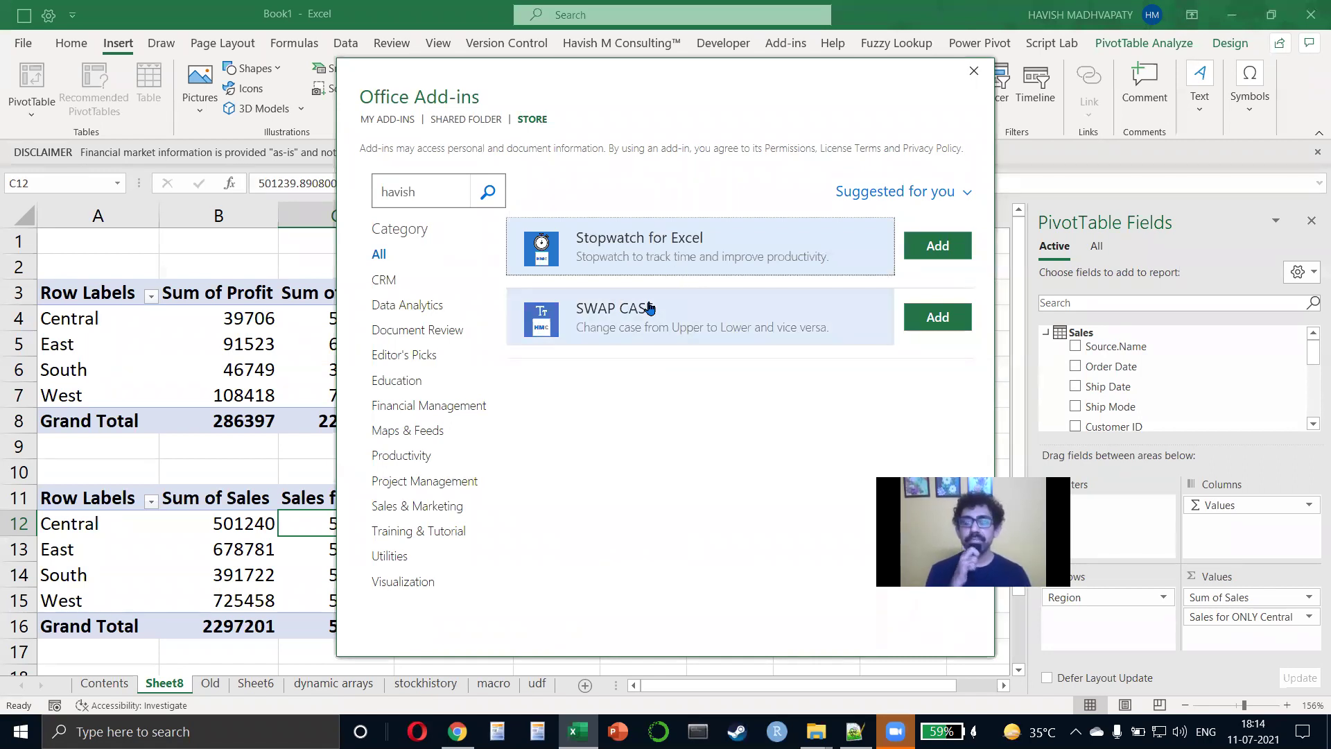
pyautogui.click(940, 254)
pyautogui.click(831, 368)
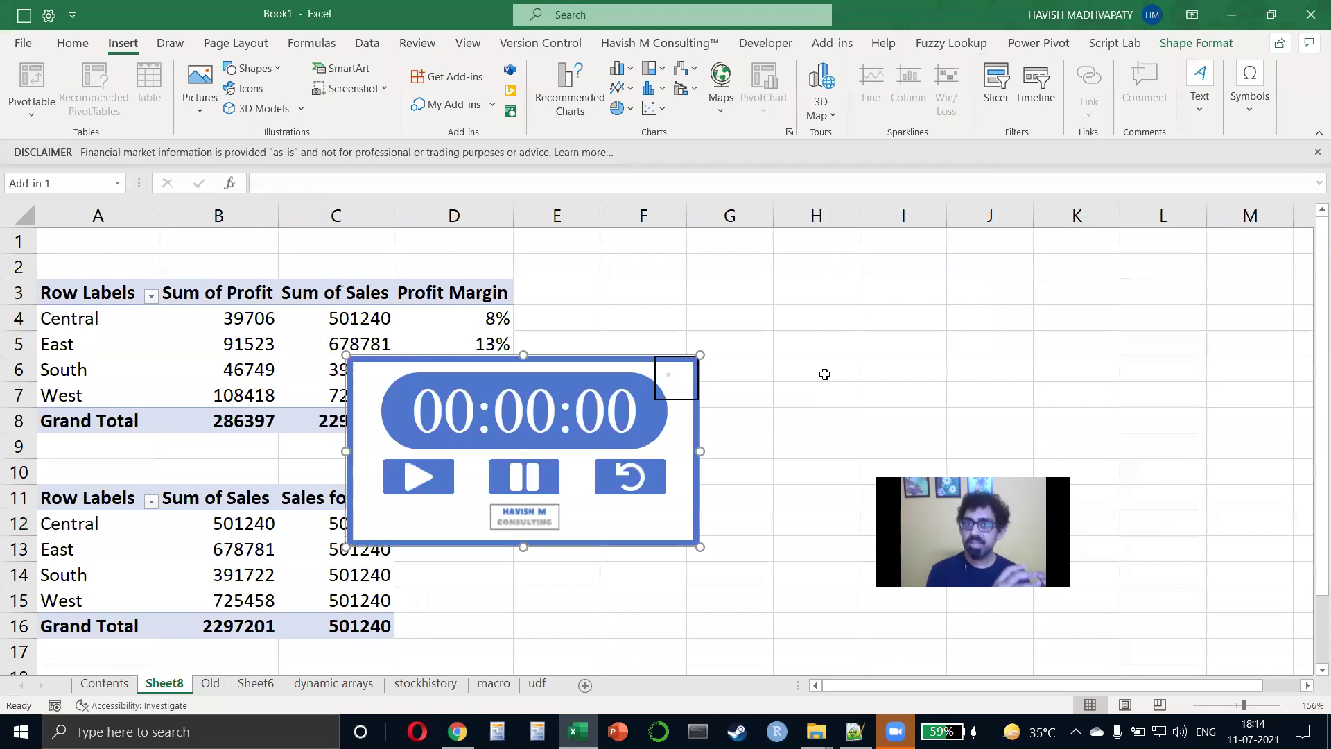
# Place the stopwatch right of the pivot tables, test Play, Pause and Reset, then open a new Chrome tab.
pyautogui.moveTo(557, 354); pyautogui.dragTo(1009, 272)
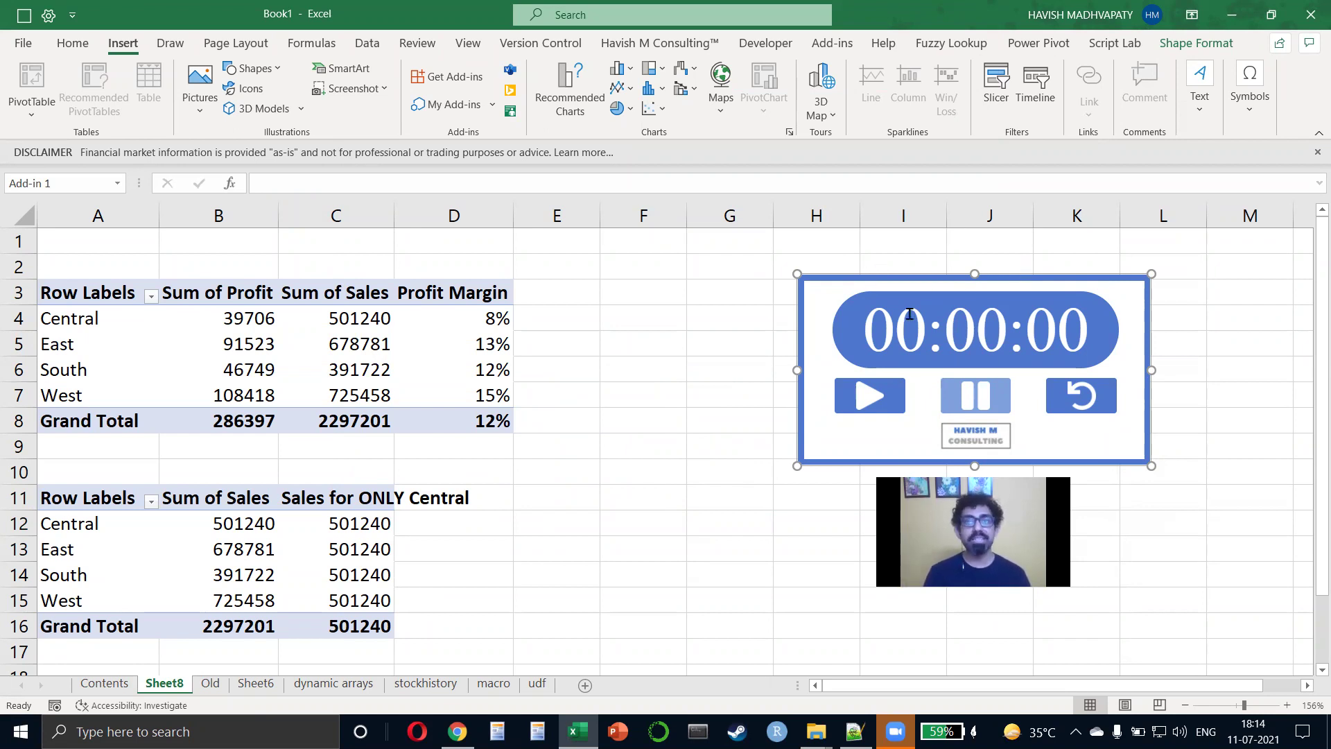
pyautogui.click(883, 405)
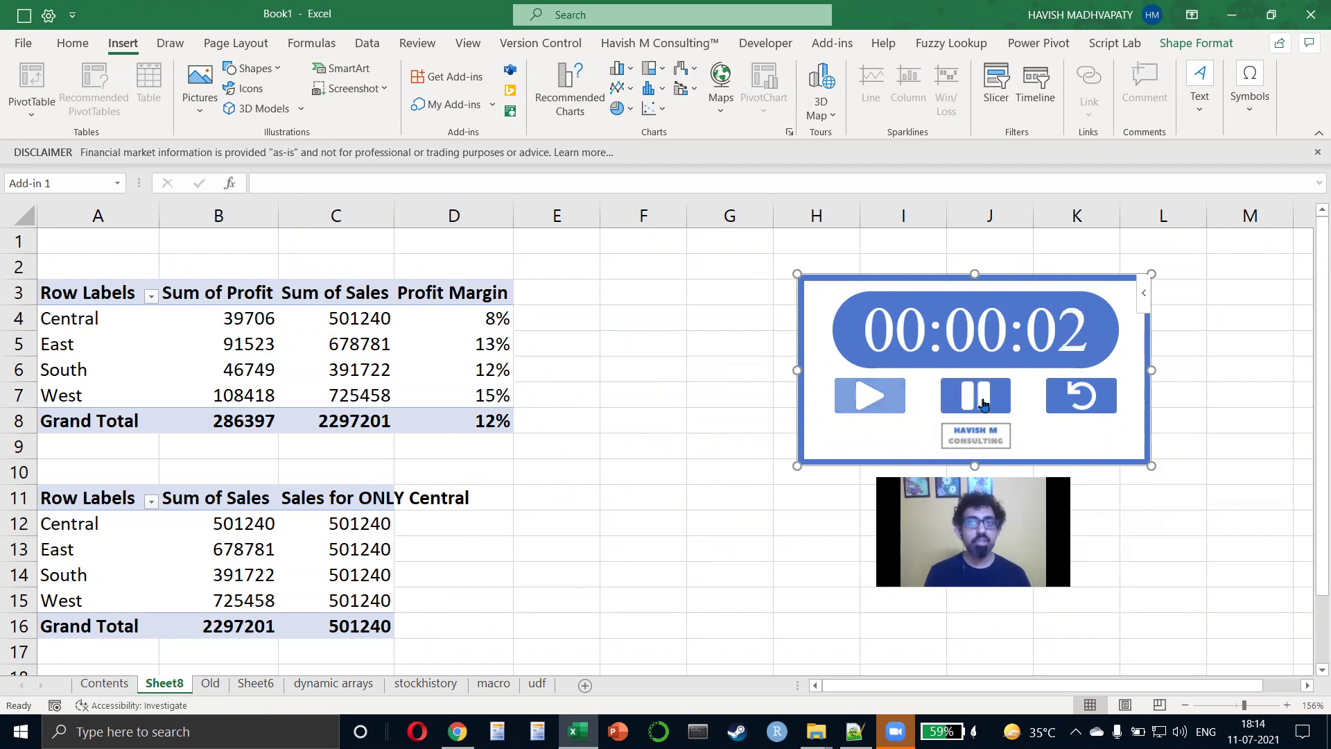
pyautogui.click(985, 404)
pyautogui.click(1057, 407)
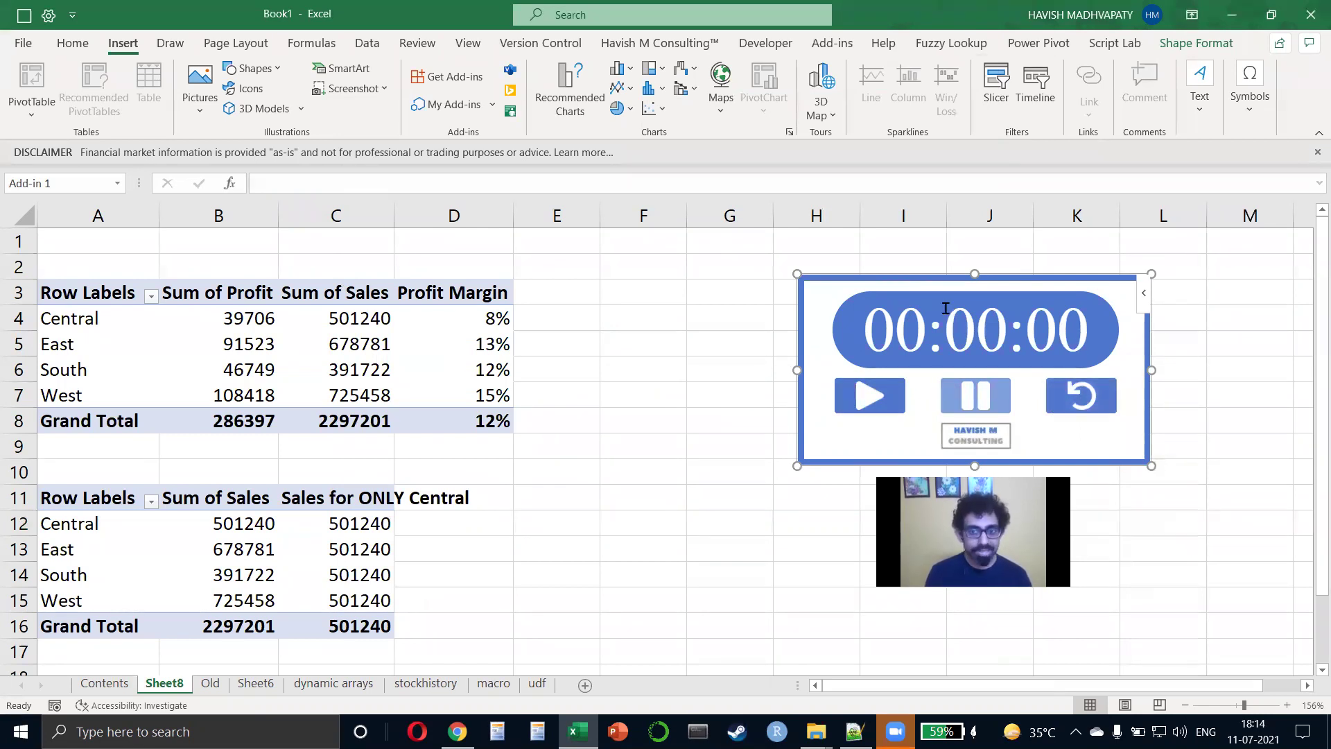
pyautogui.moveTo(918, 276); pyautogui.dragTo(802, 261)
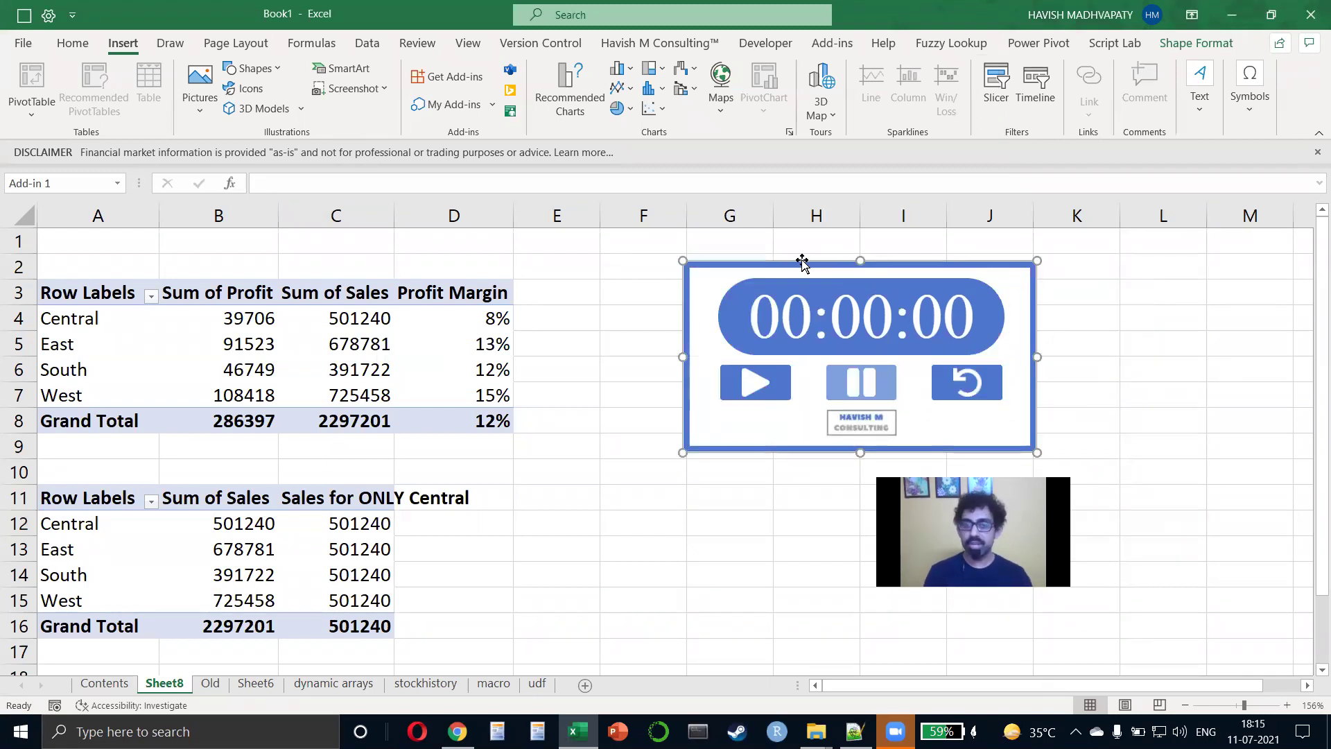
pyautogui.hotkey('alt', 'Tab')
pyautogui.hotkey('alt', 'Tab')
pyautogui.hotkey('ctrl', 't')
# Search Google for 'iim calcutta' and open the IIM Calcutta home page.
pyautogui.write('iim calcutta')
pyautogui.press('Return')
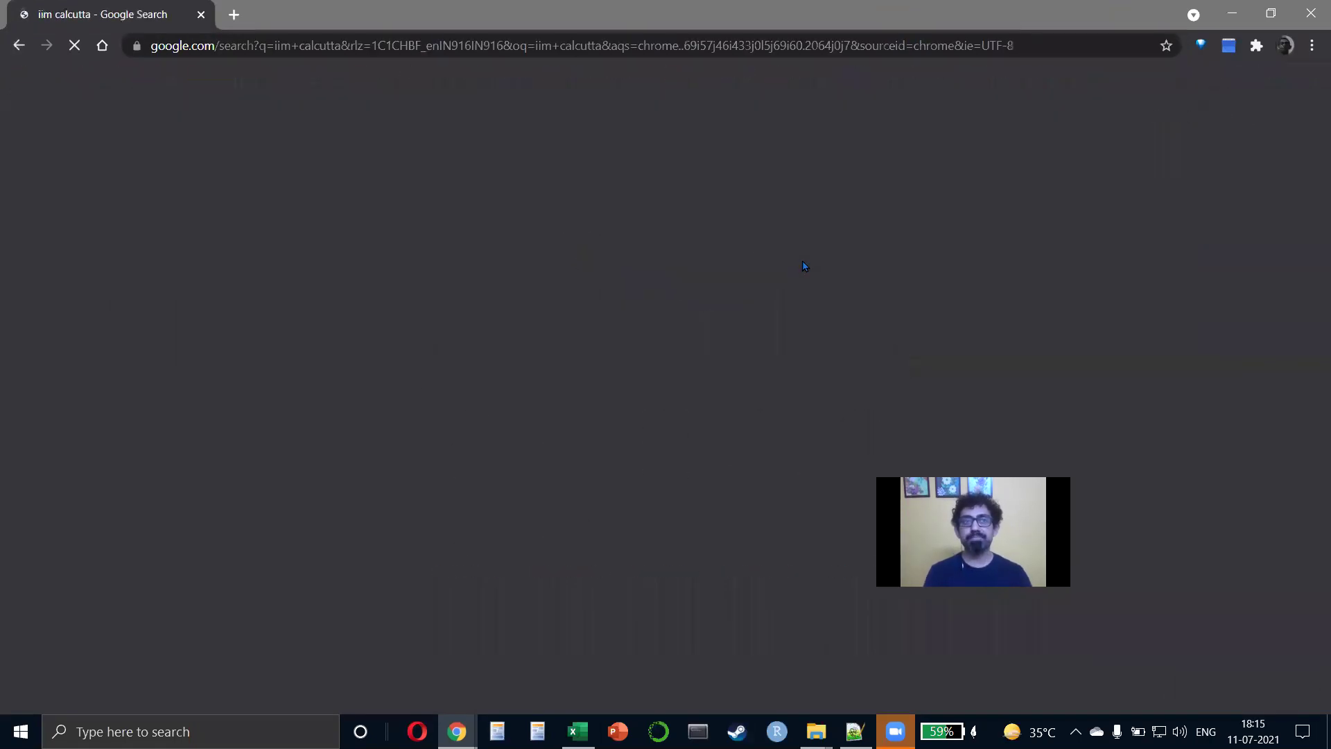
pyautogui.click(270, 249)
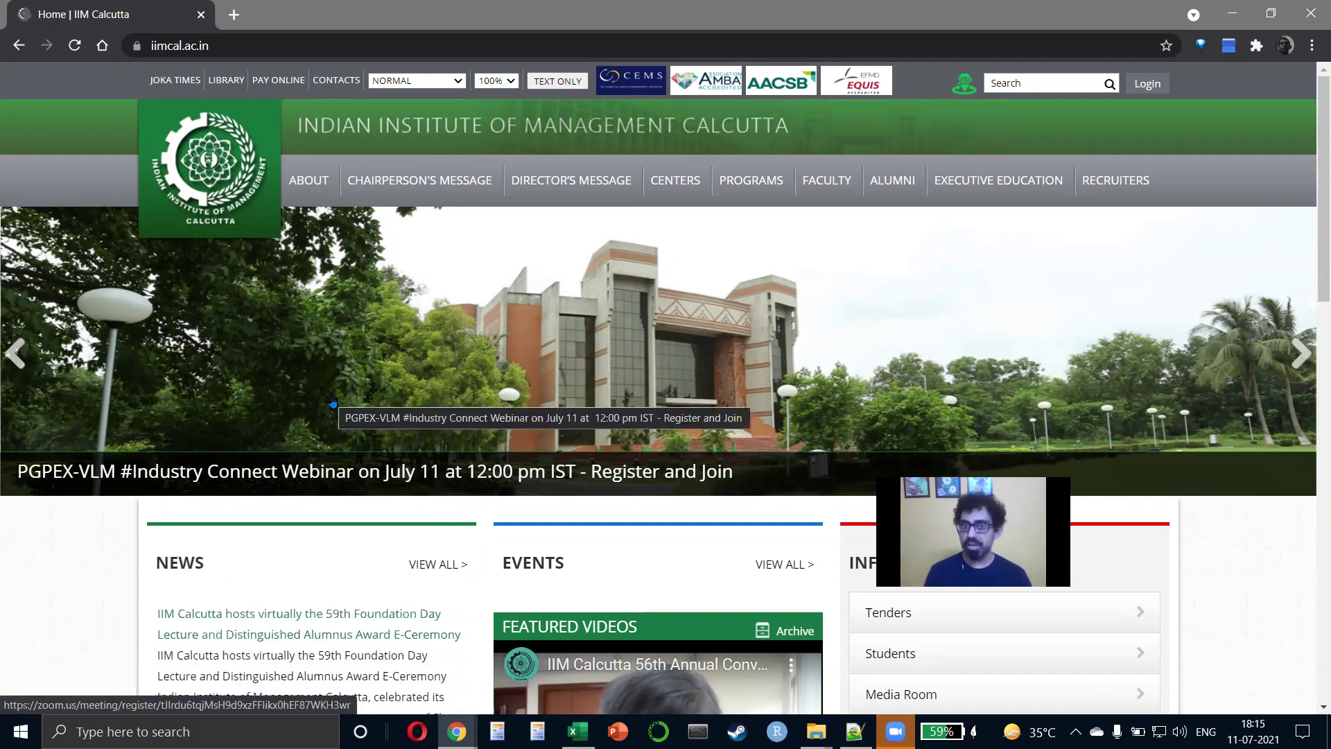
# Select the NEWS heading and inspect its HTML in developer tools.
pyautogui.scroll(-4, 333, 402)
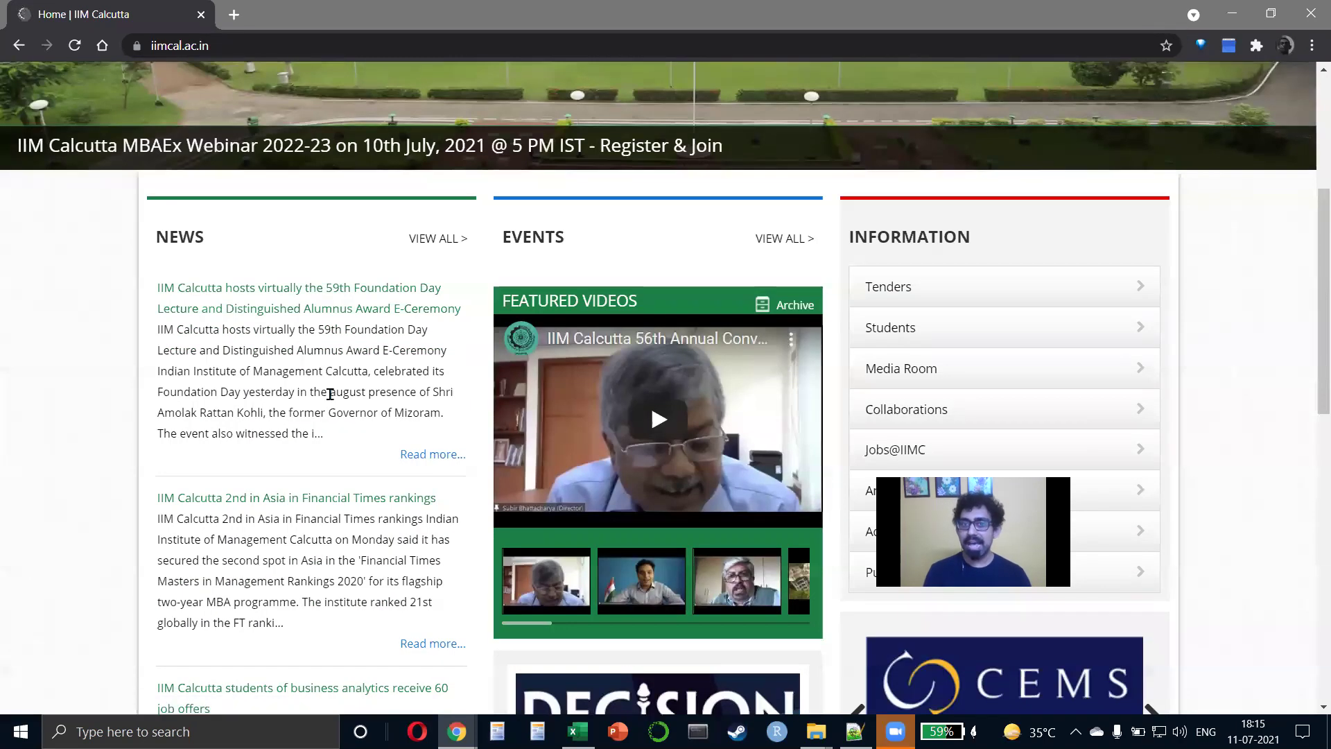
pyautogui.doubleClick(177, 235)
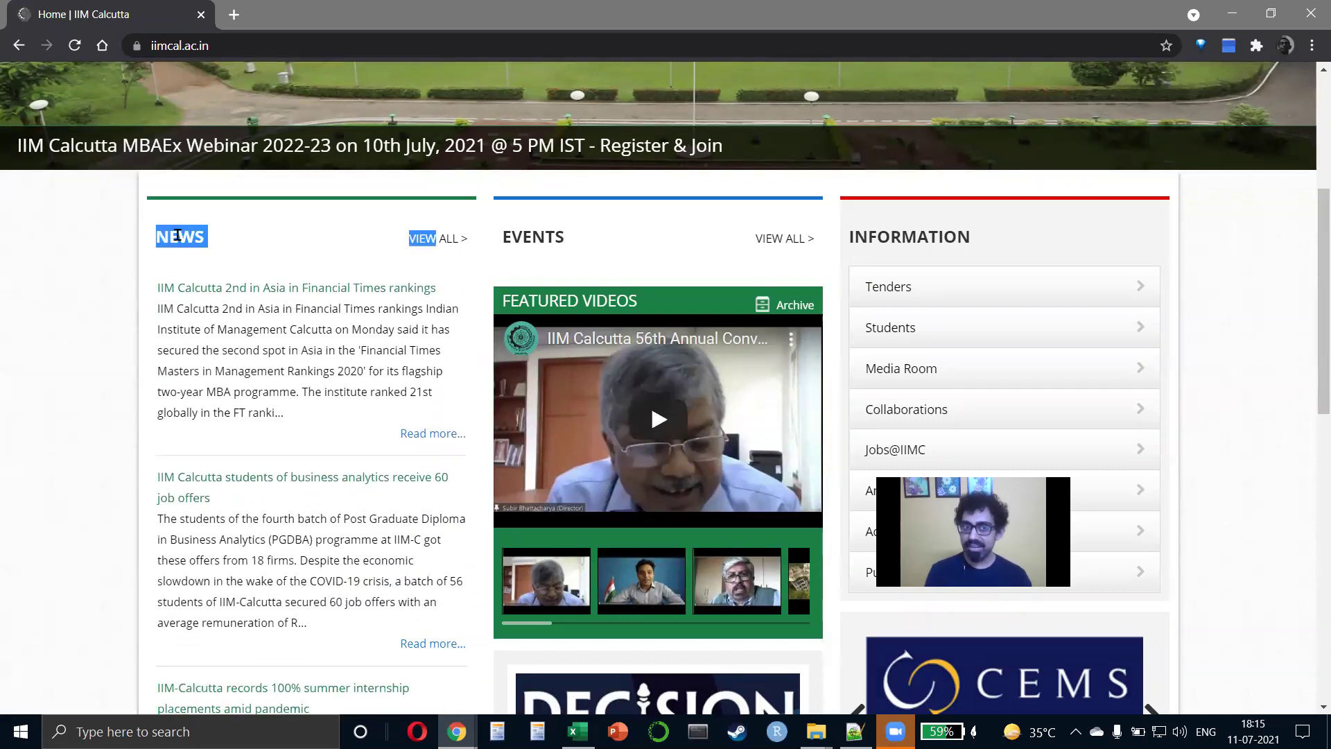
pyautogui.click(177, 236)
pyautogui.moveTo(159, 237); pyautogui.dragTo(194, 238)
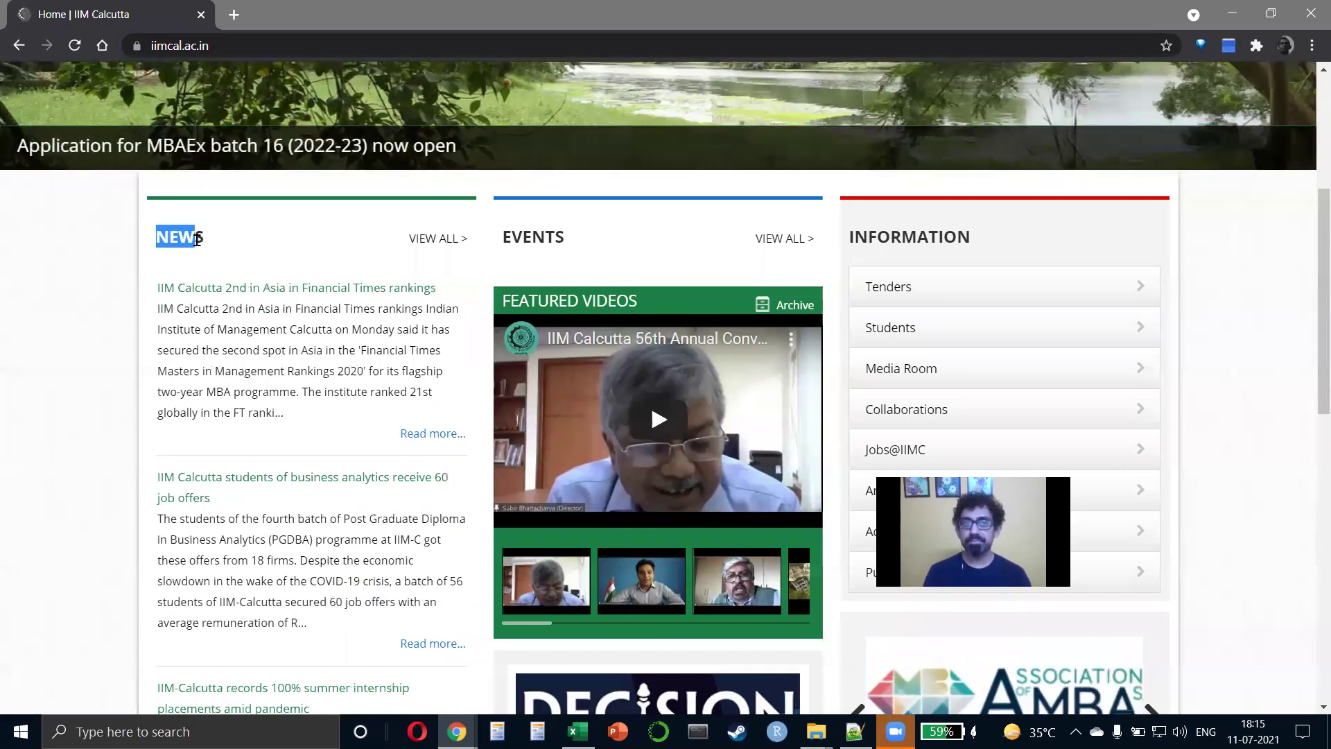
pyautogui.rightClick(193, 239)
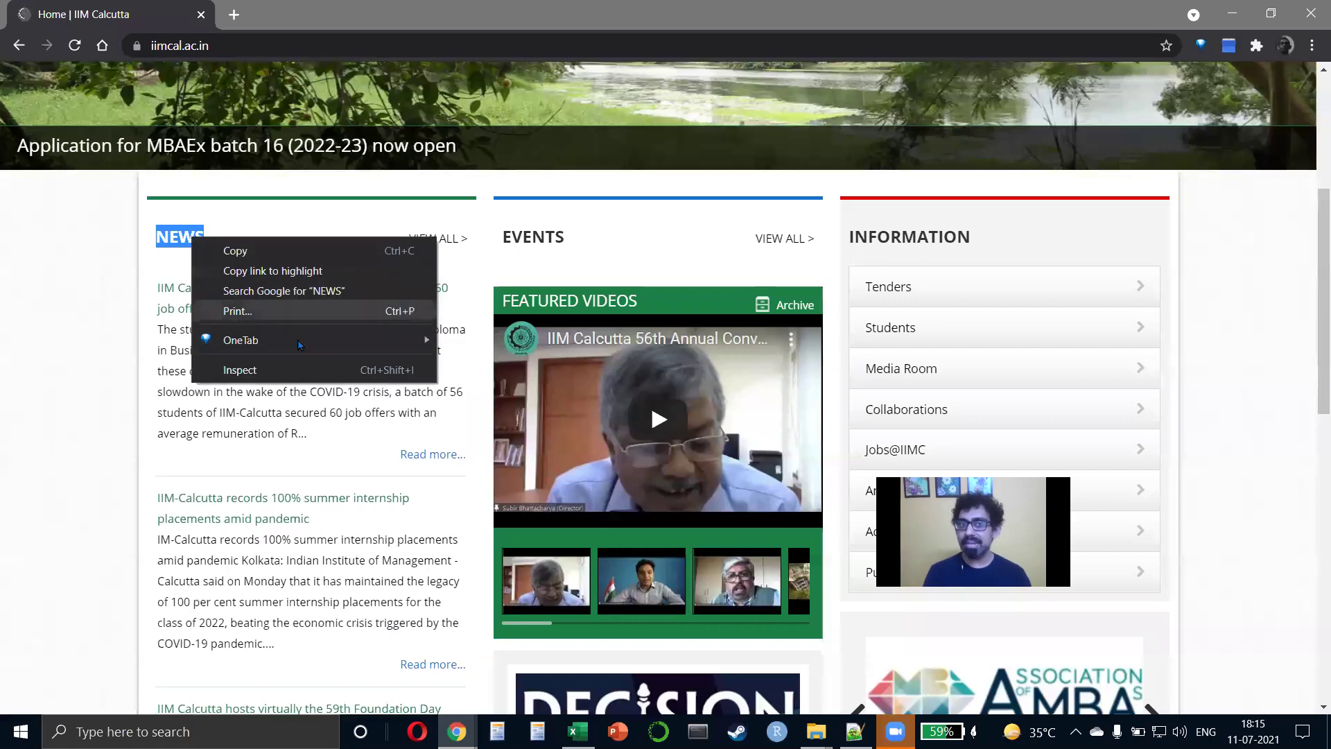
pyautogui.click(300, 376)
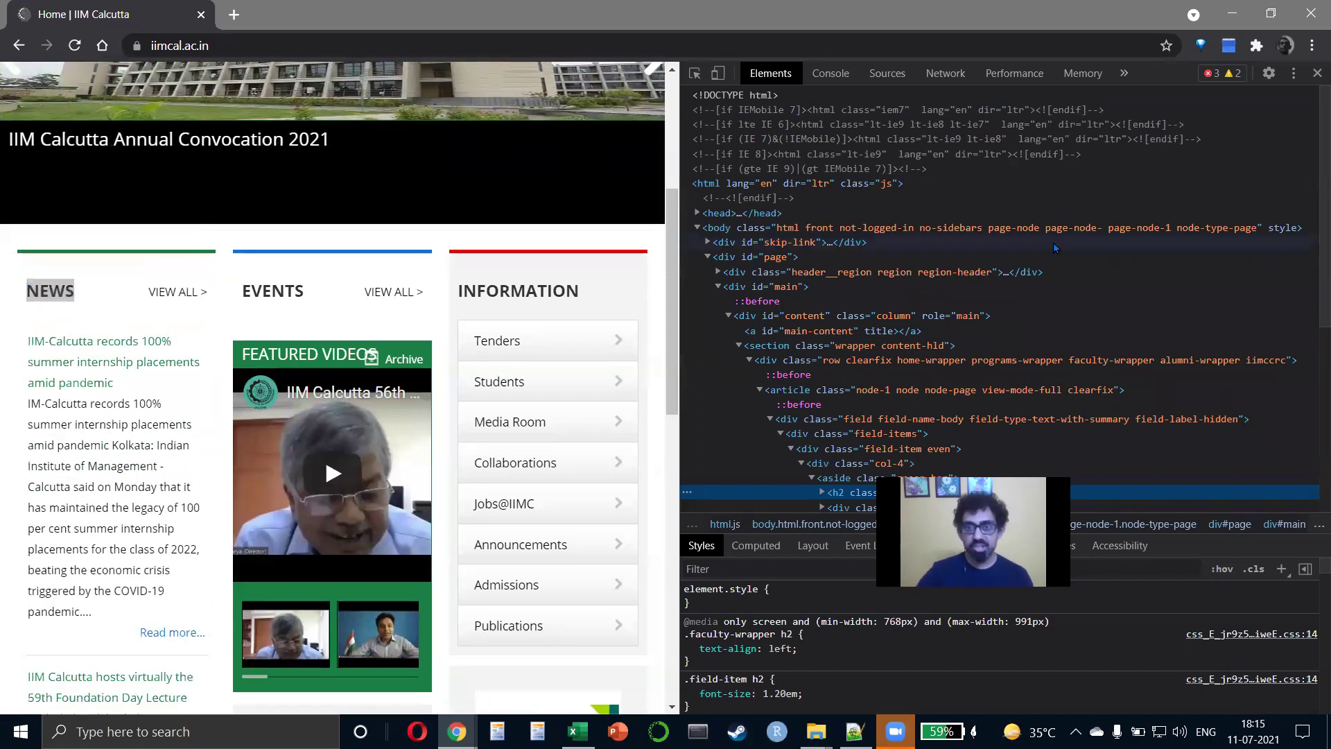
# Rename the NEWS heading text to the site owner's name in DevTools.
pyautogui.scroll(-2, 1054, 242)
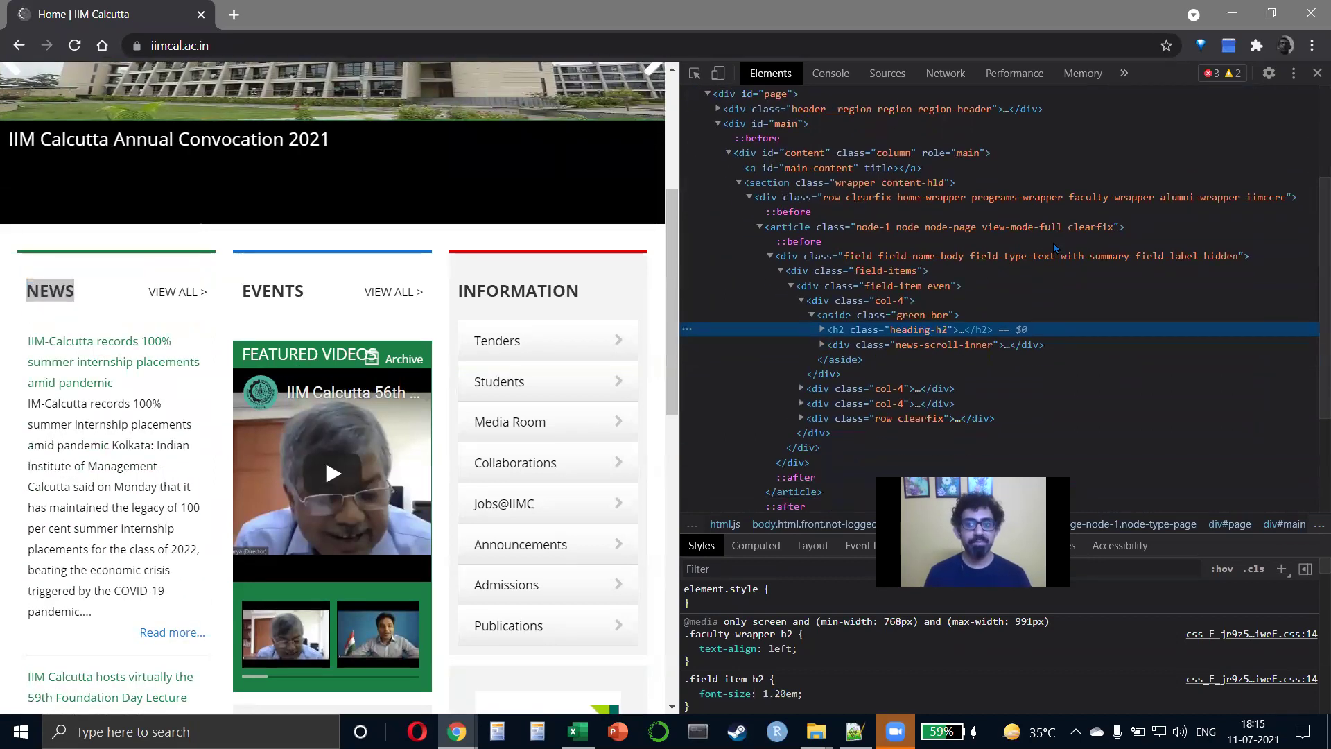
pyautogui.click(822, 331)
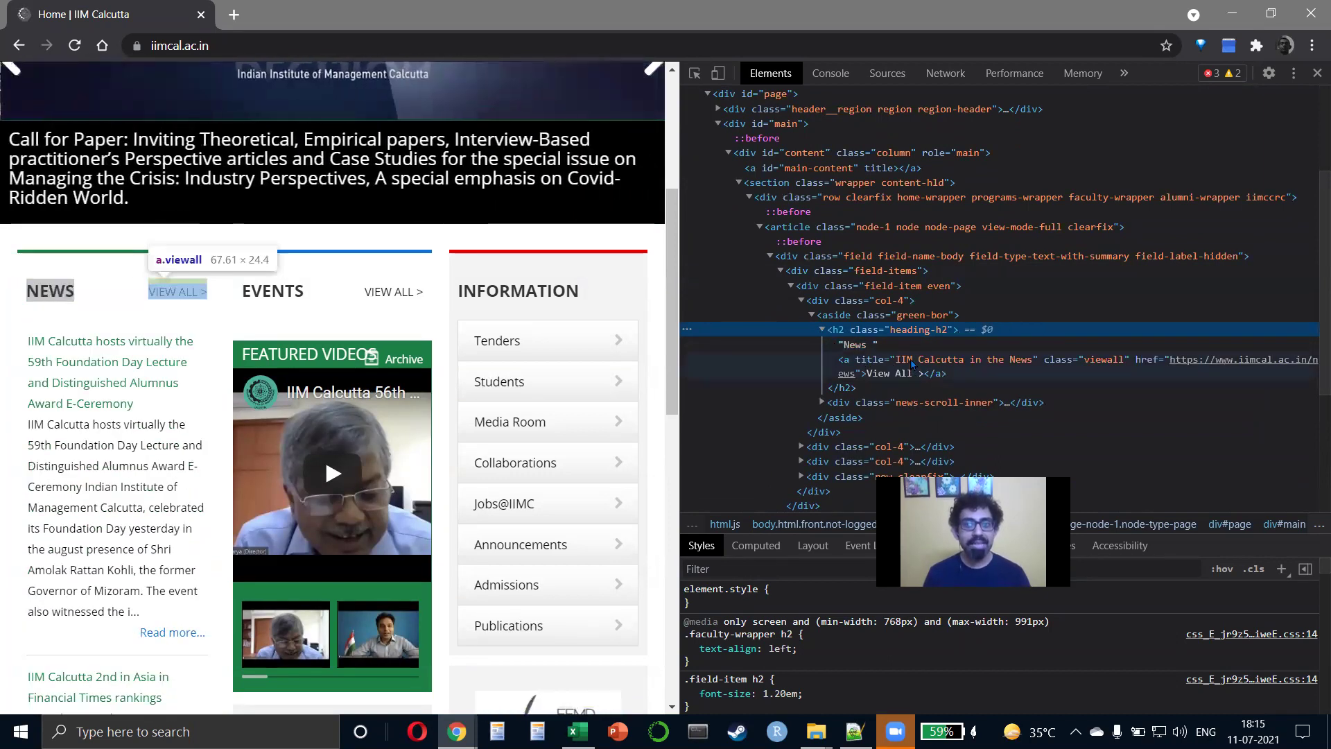
pyautogui.click(856, 348)
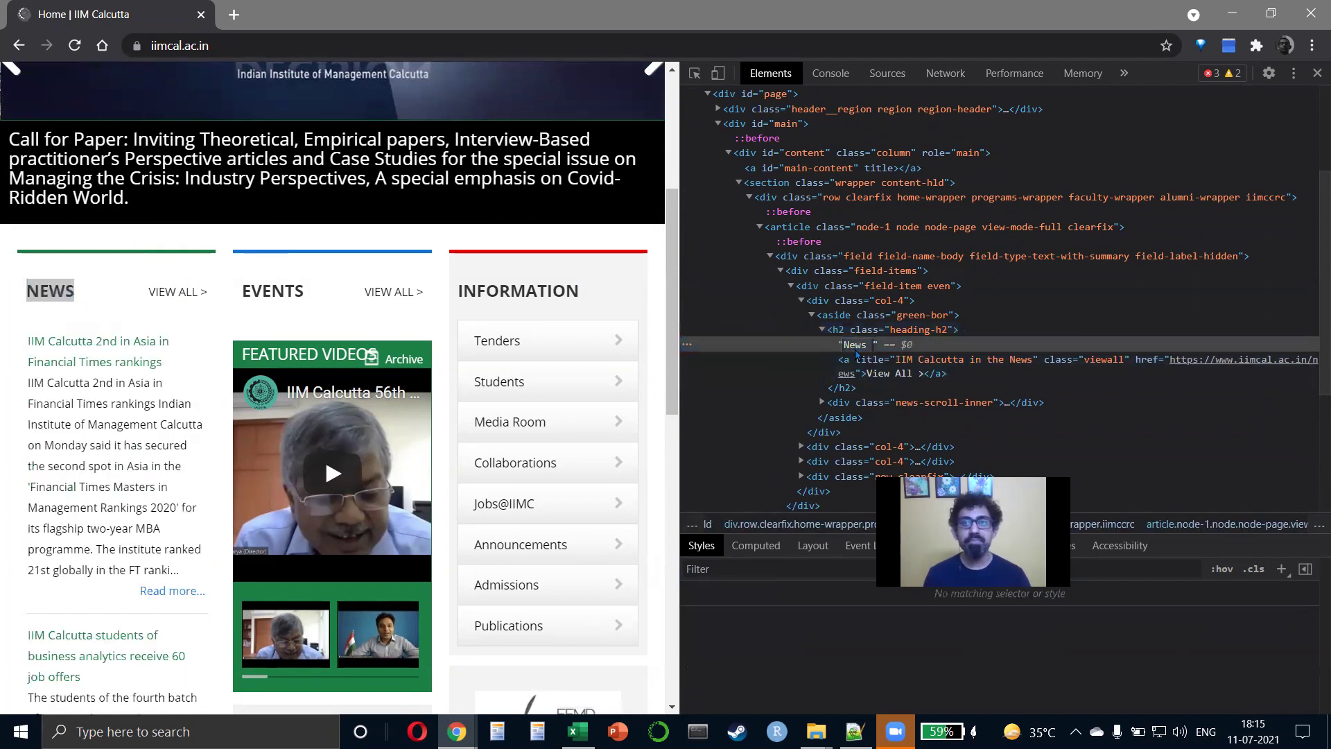
pyautogui.write('Havish')
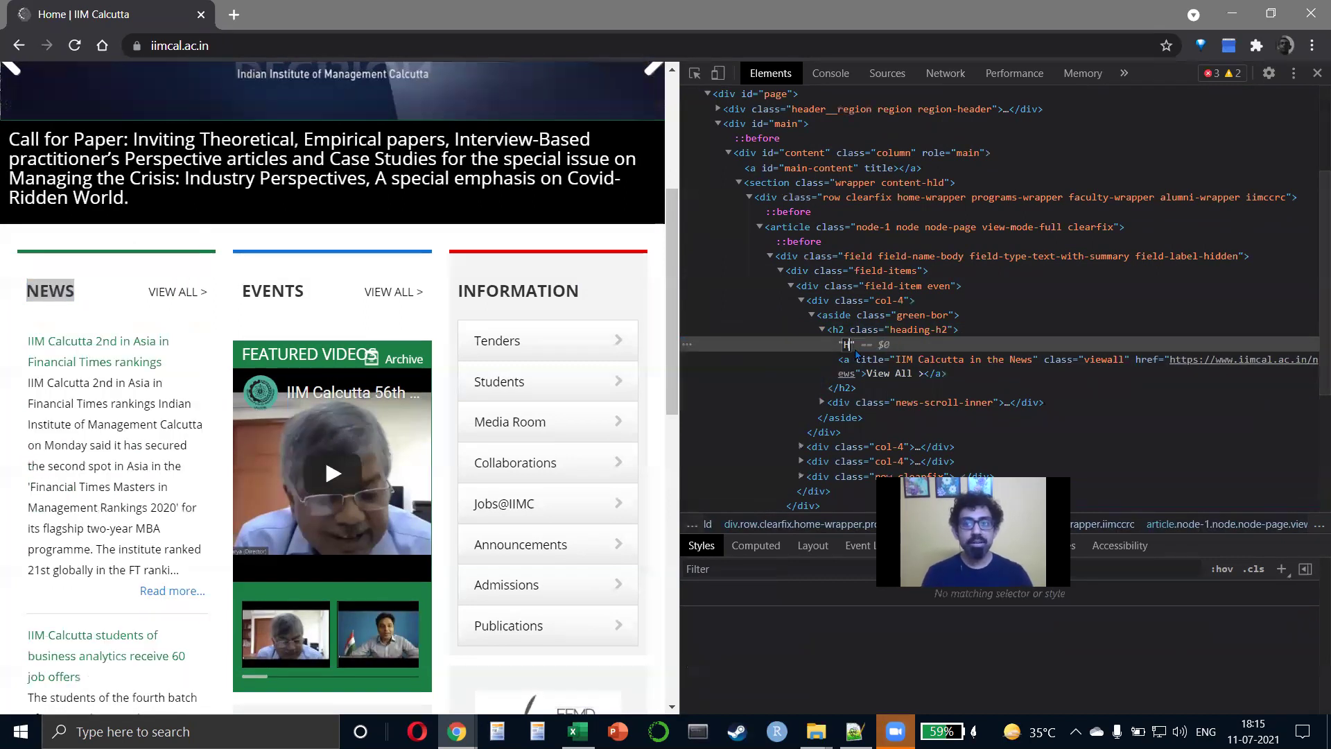
pyautogui.press('Return')
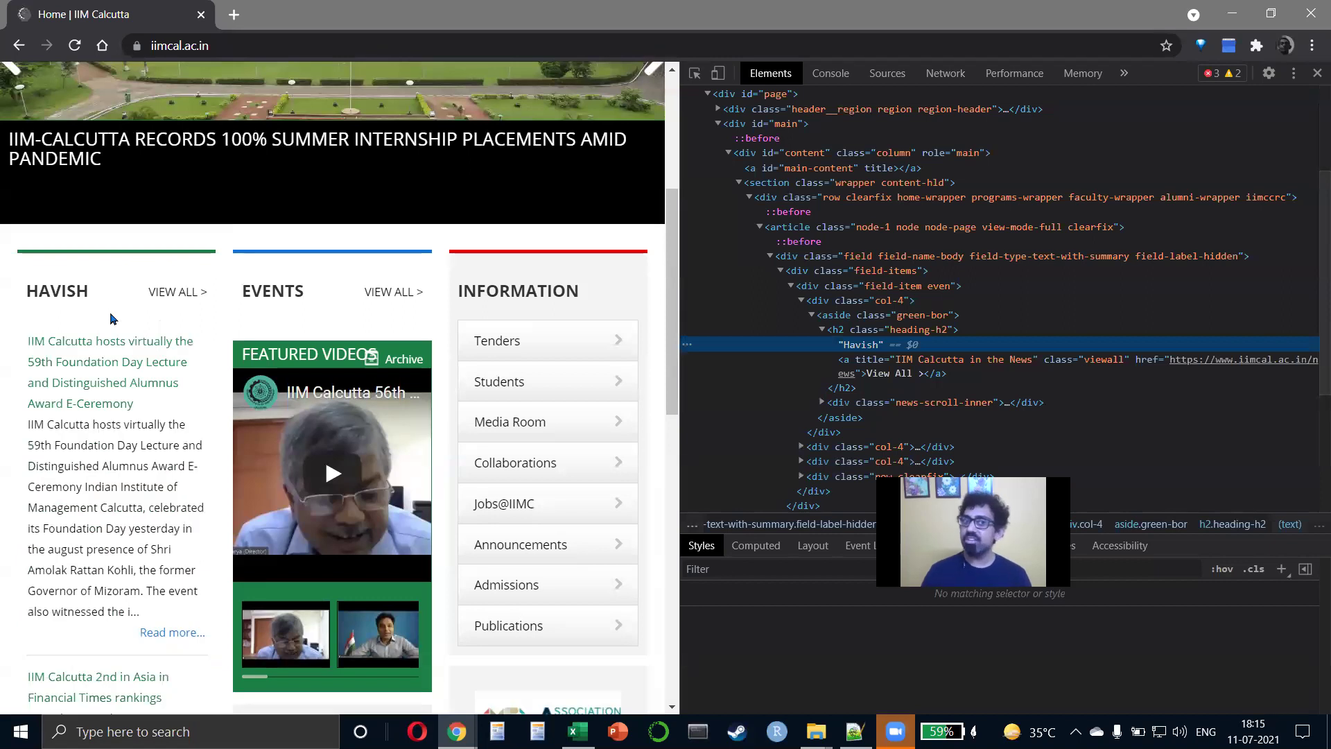
# Inspect the VIEW ALL link, edit its HTML and clear the existing web address.
pyautogui.rightClick(170, 291)
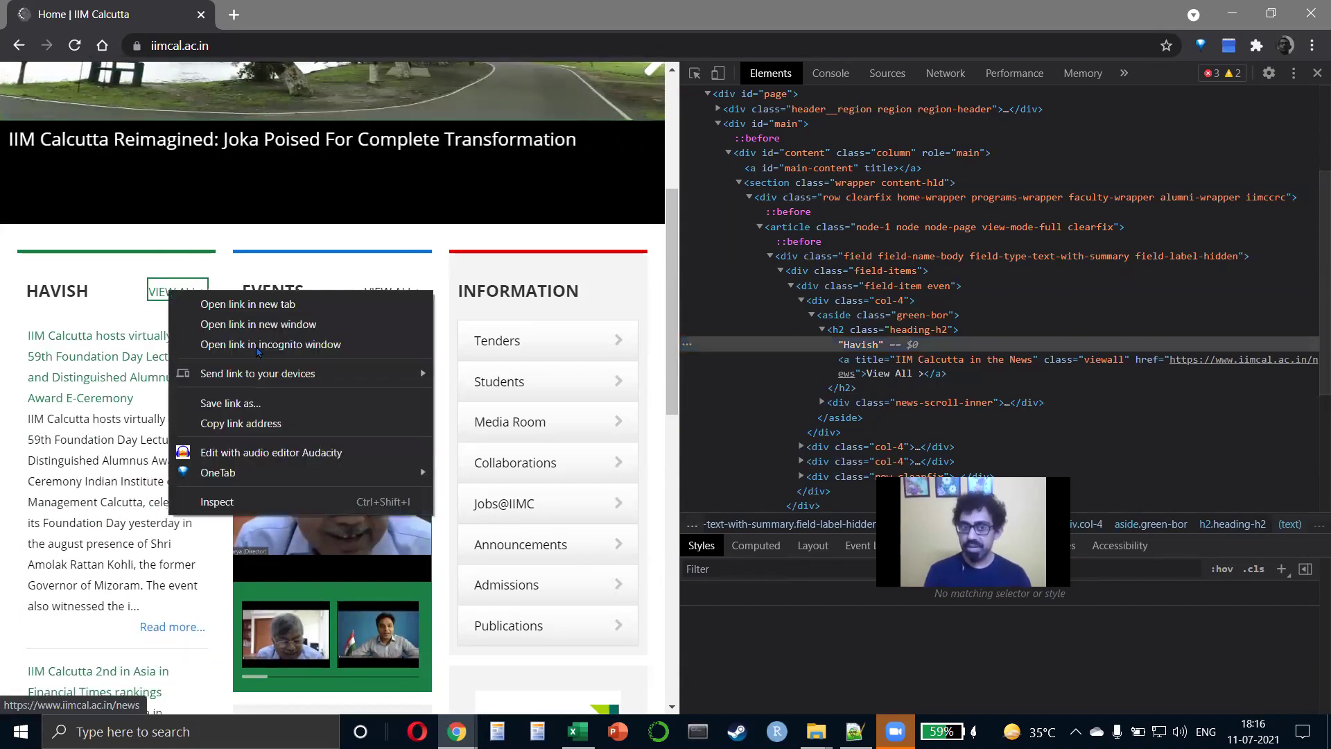
pyautogui.click(260, 505)
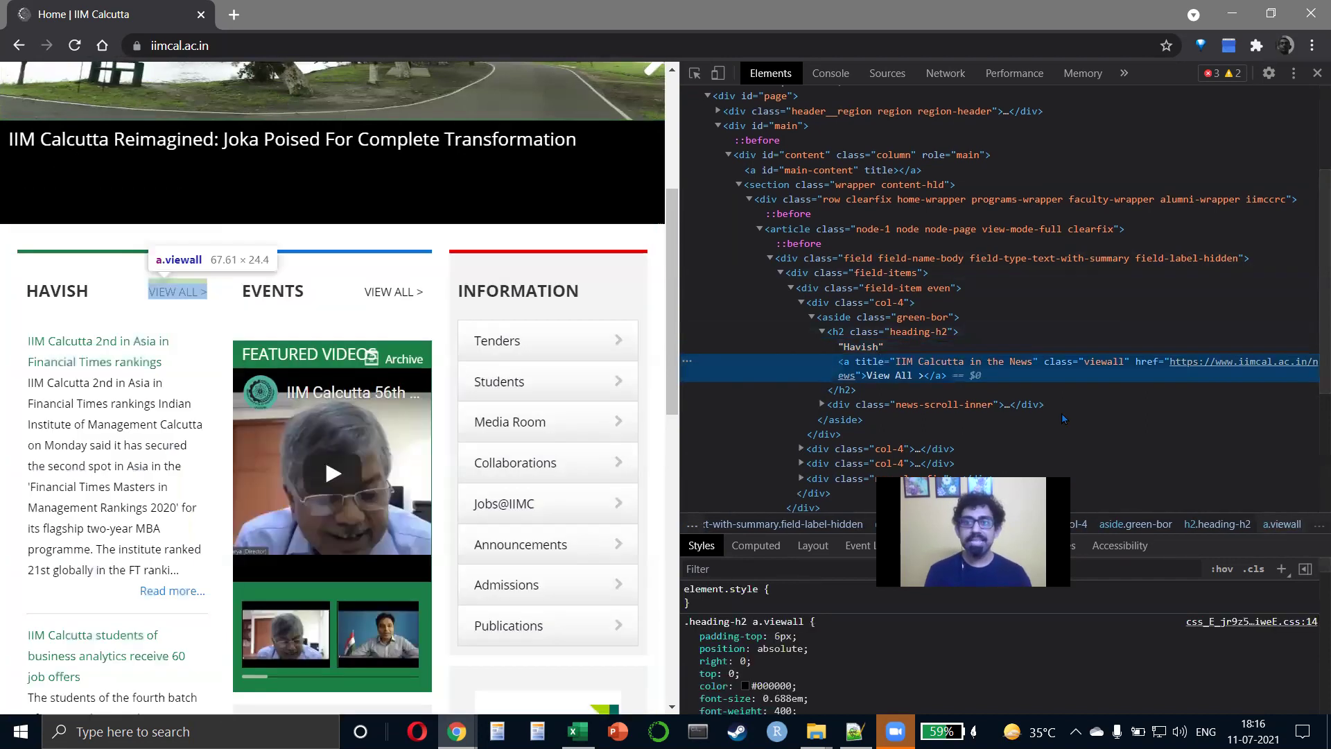
pyautogui.rightClick(1180, 363)
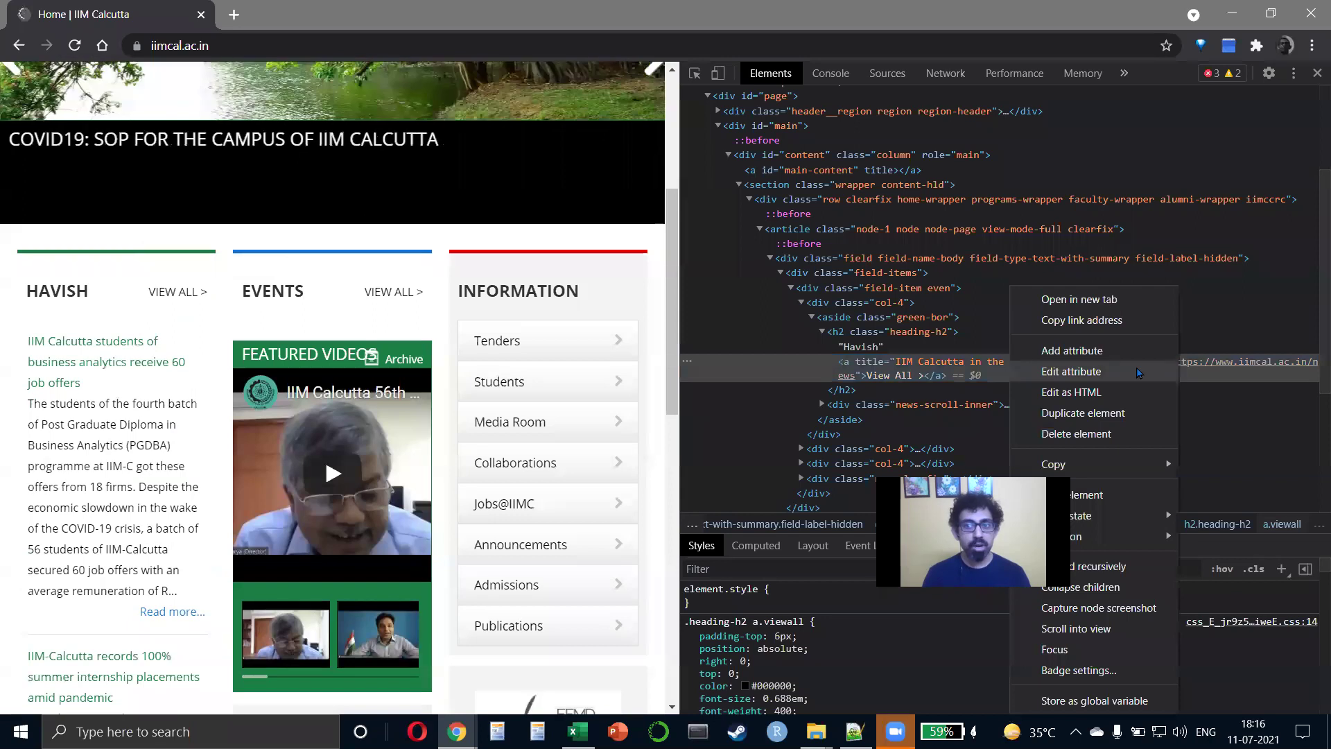
pyautogui.click(1121, 394)
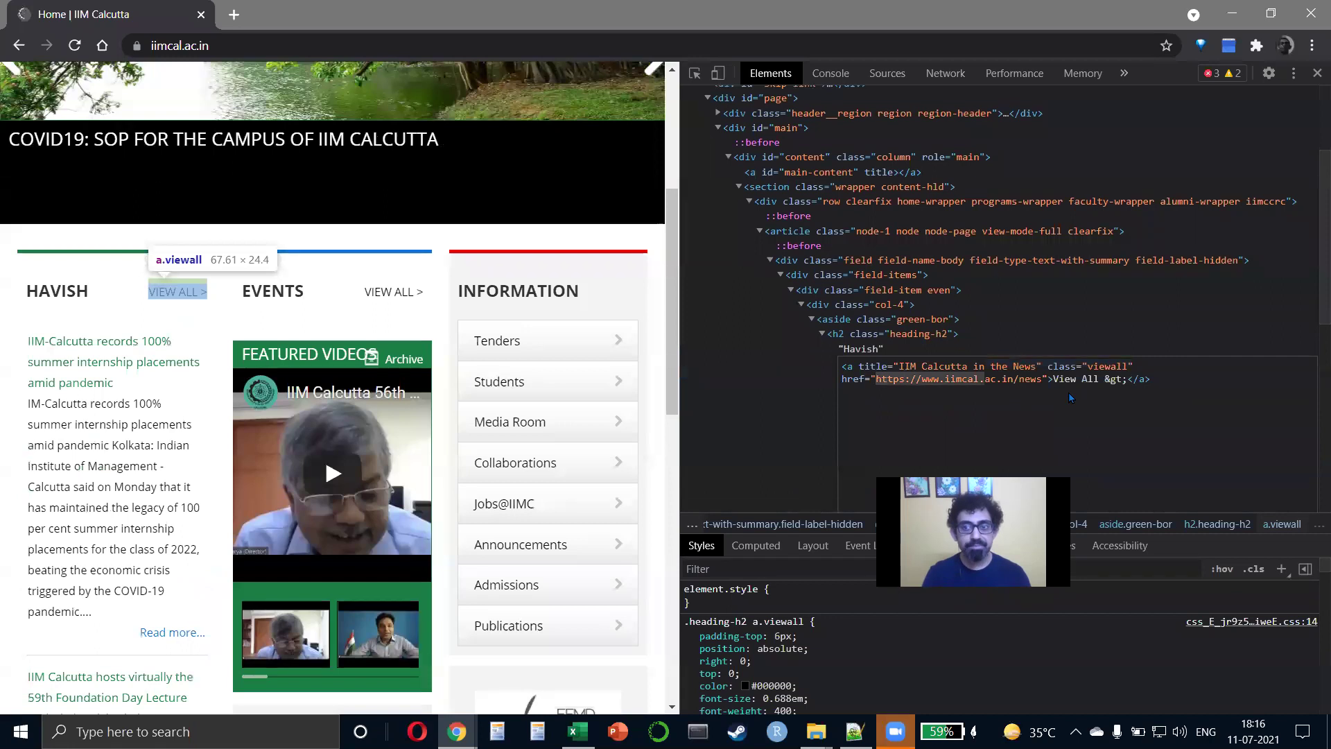
pyautogui.press('BackSpace')
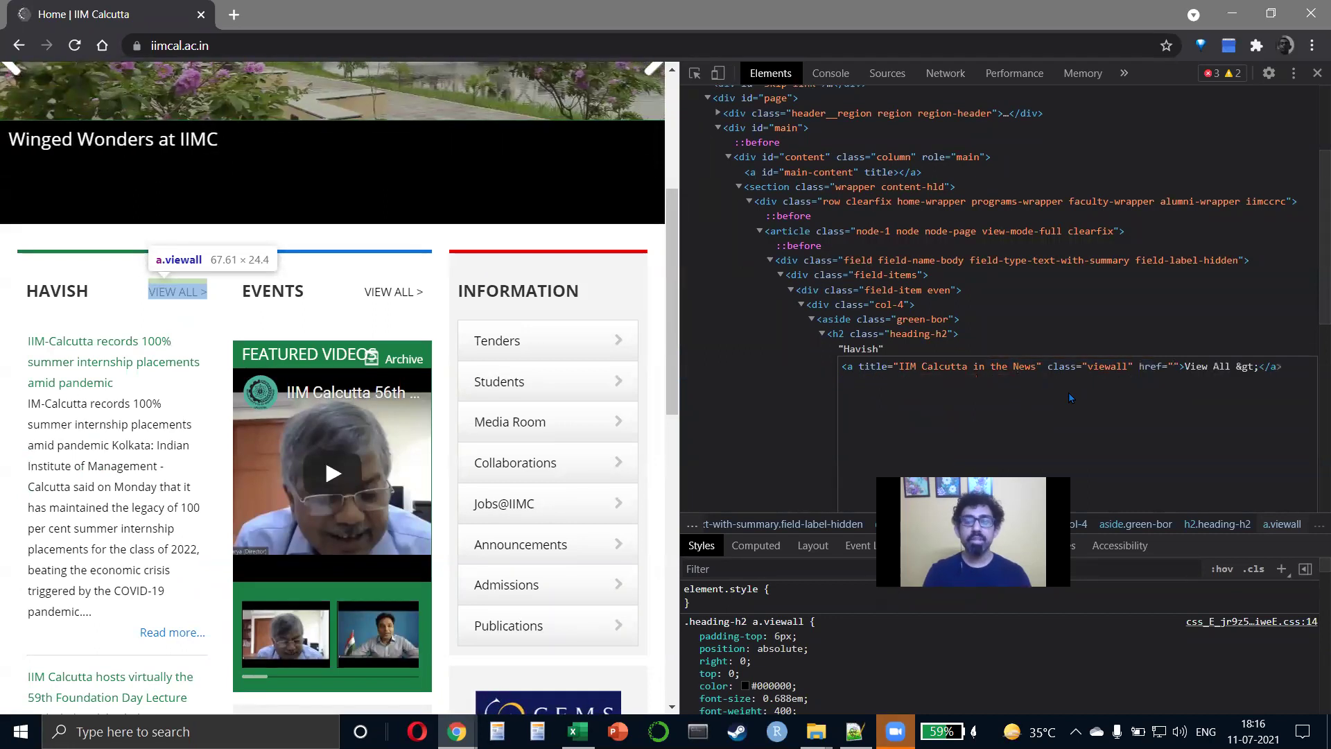
# Search for the consulting website in a new tab and open its home page.
pyautogui.hotkey('ctrl', 't')
pyautogui.write('havishmconsulting')
pyautogui.press('Return')
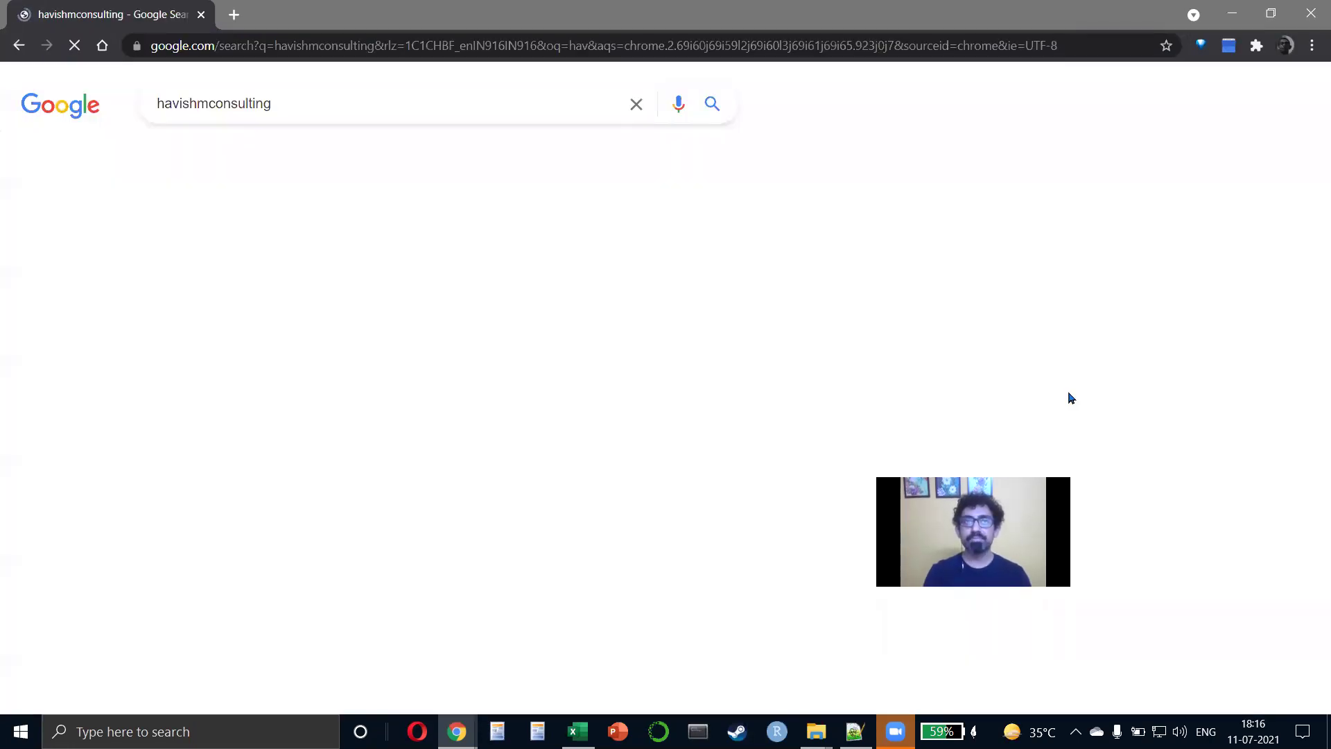
pyautogui.click(276, 316)
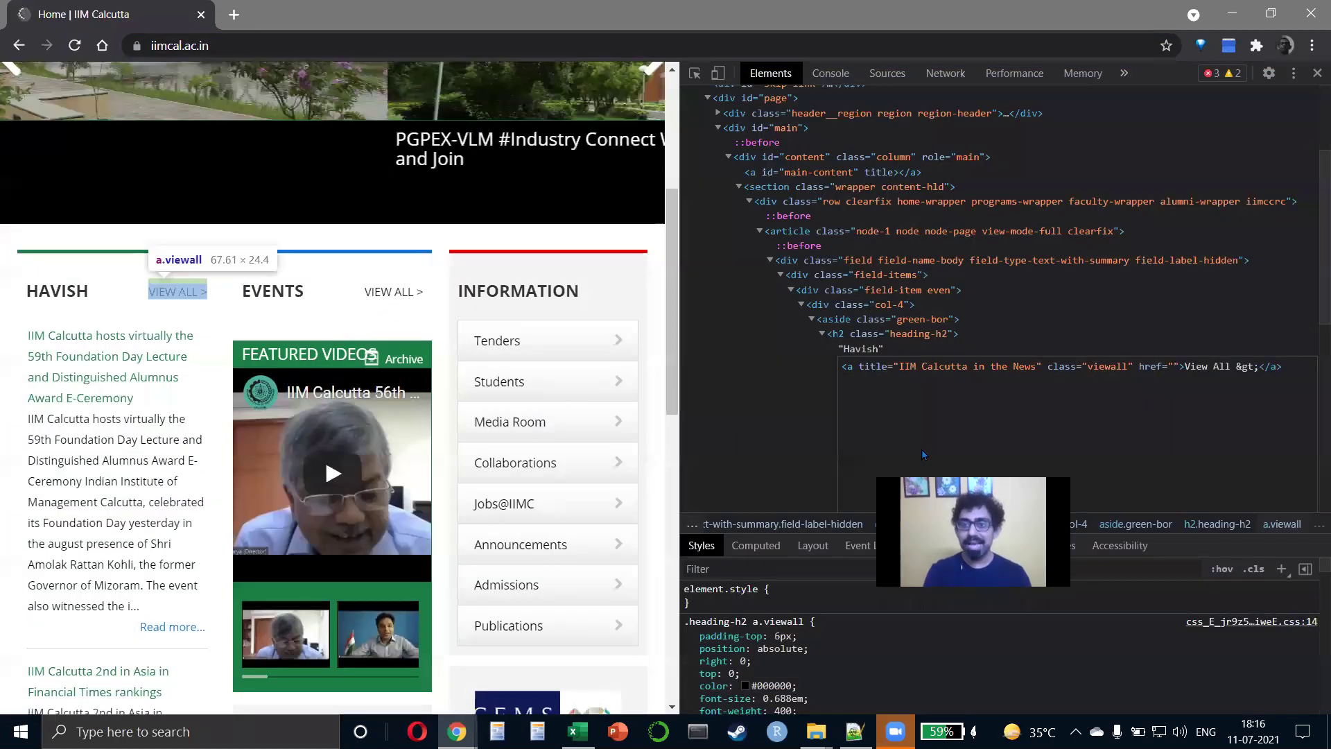
# Paste the consulting site URL into the link, commit the edit, and follow VIEW ALL.
pyautogui.click(1159, 366)
pyautogui.write('https://www.havishmconsulting.com/')
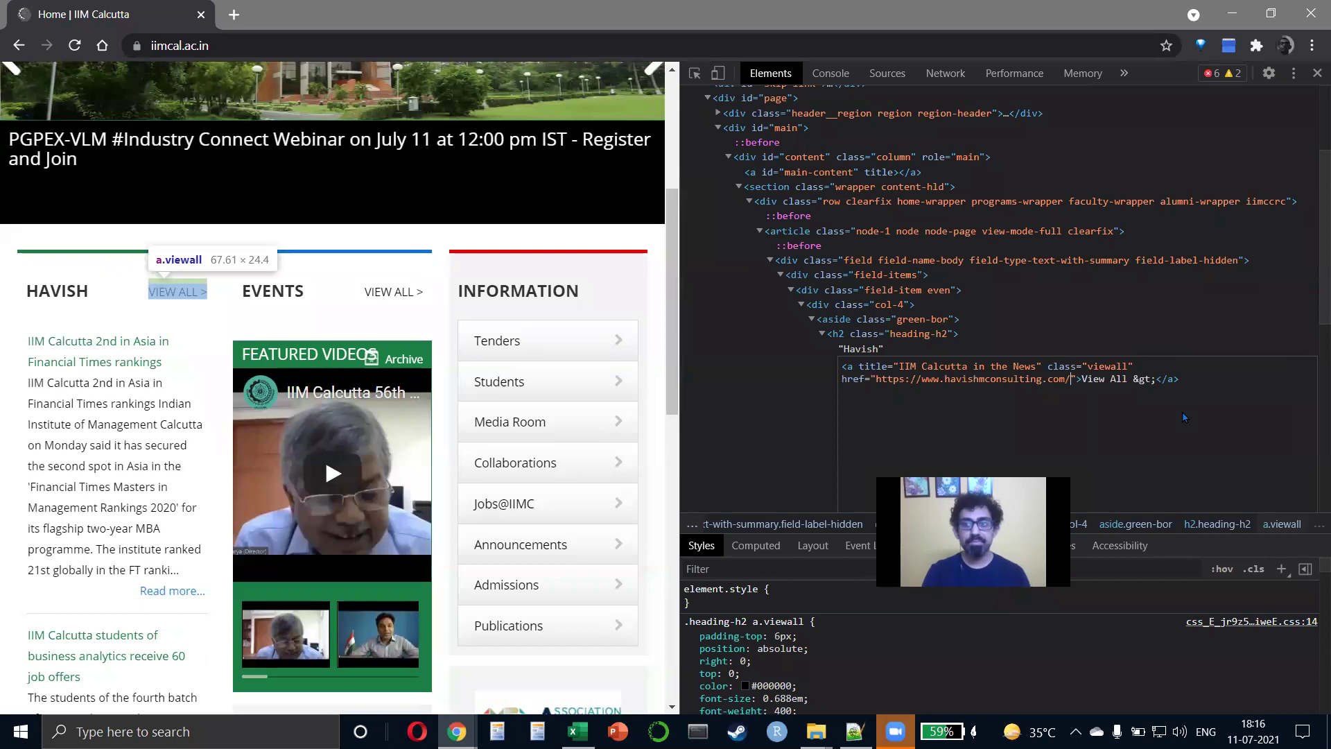
pyautogui.press('Return')
pyautogui.click(748, 388)
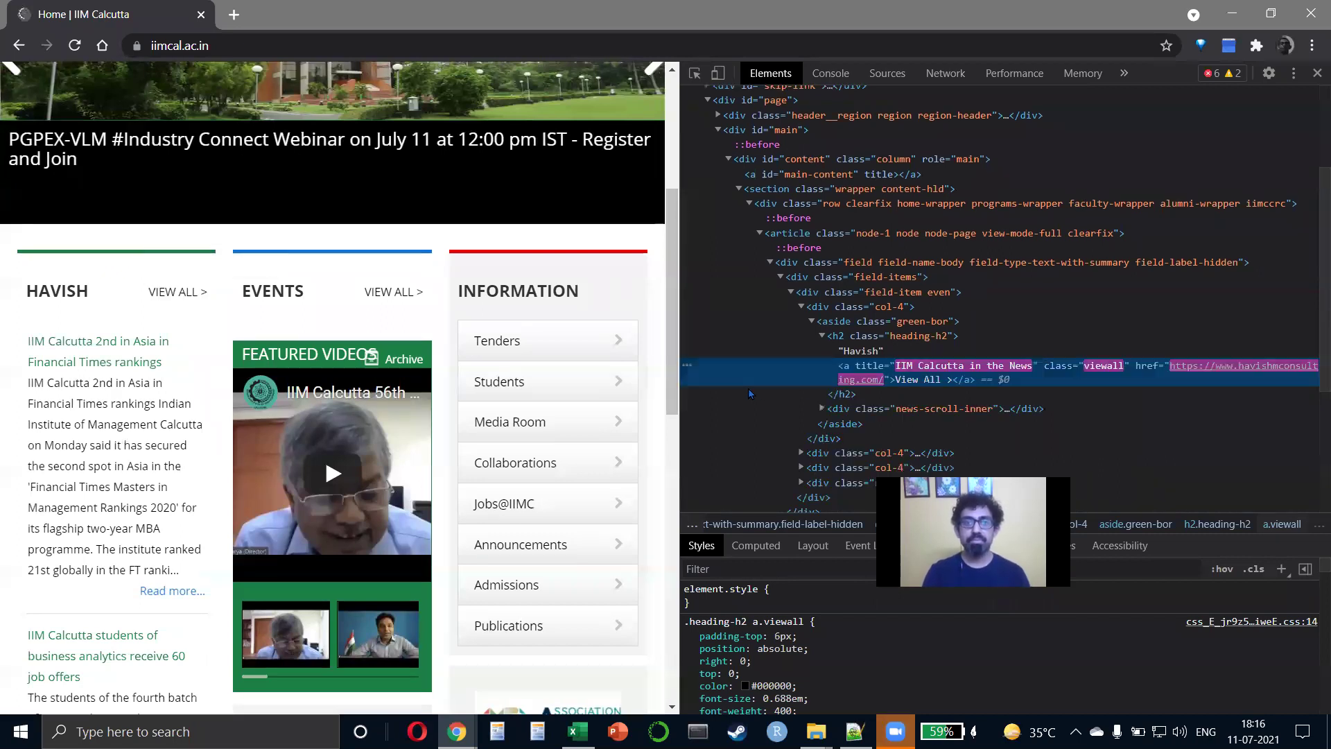
pyautogui.click(172, 291)
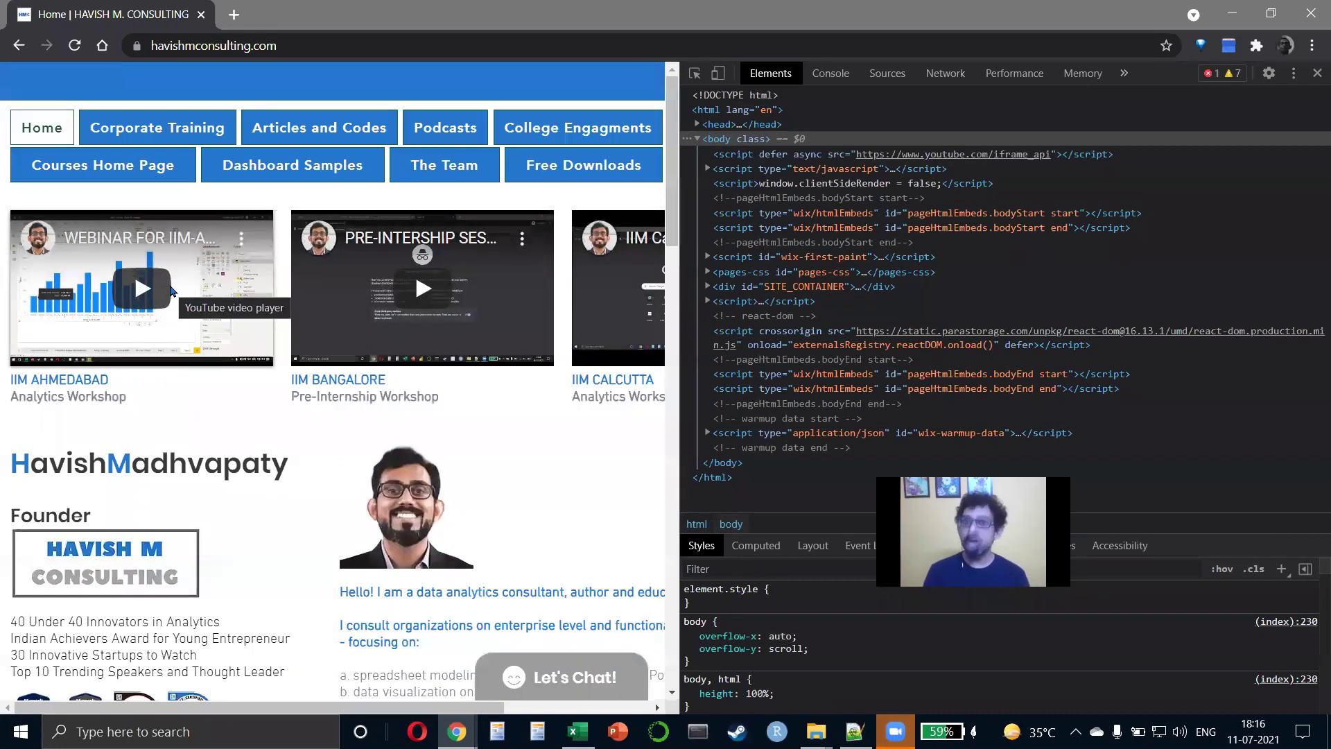
pyautogui.click(271, 47)
# Search Google for 'html css js' with DevTools closed, then 'vue', highlighting Vue.js's creator.
pyautogui.write('html css js')
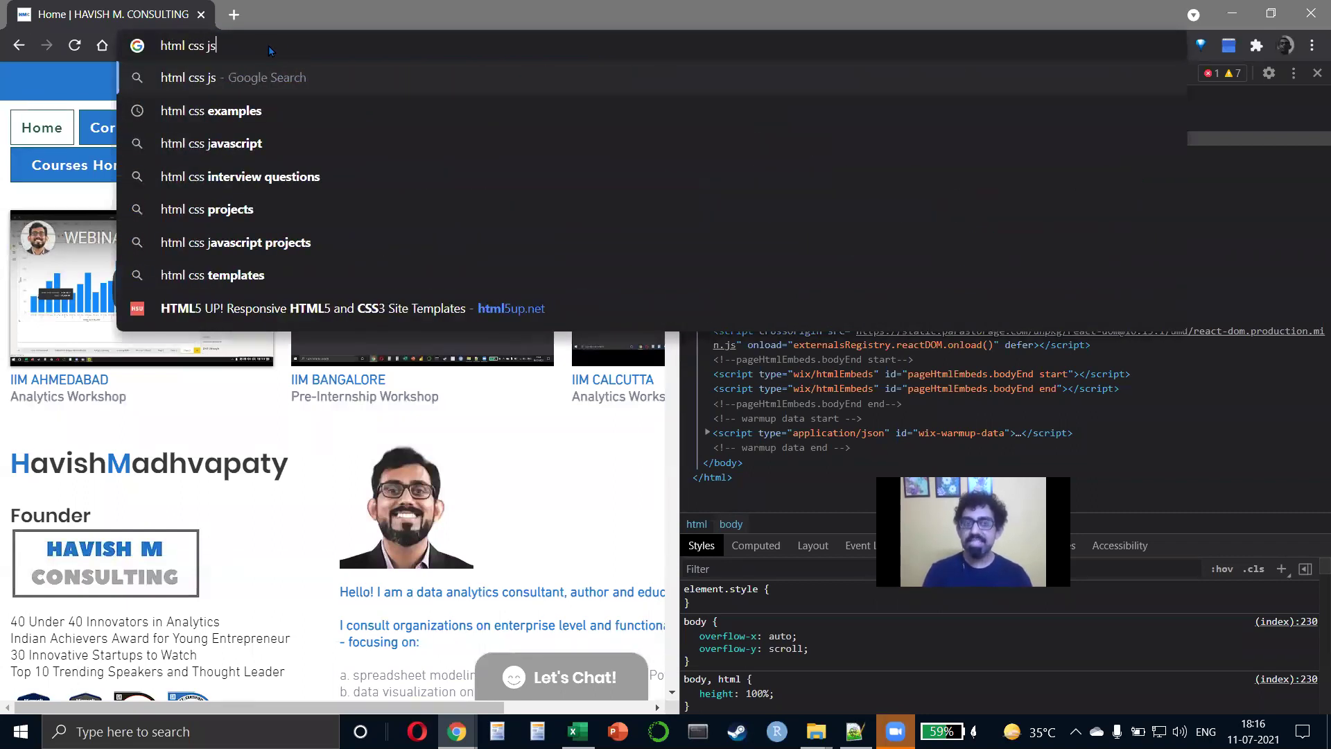
pyautogui.press('Return')
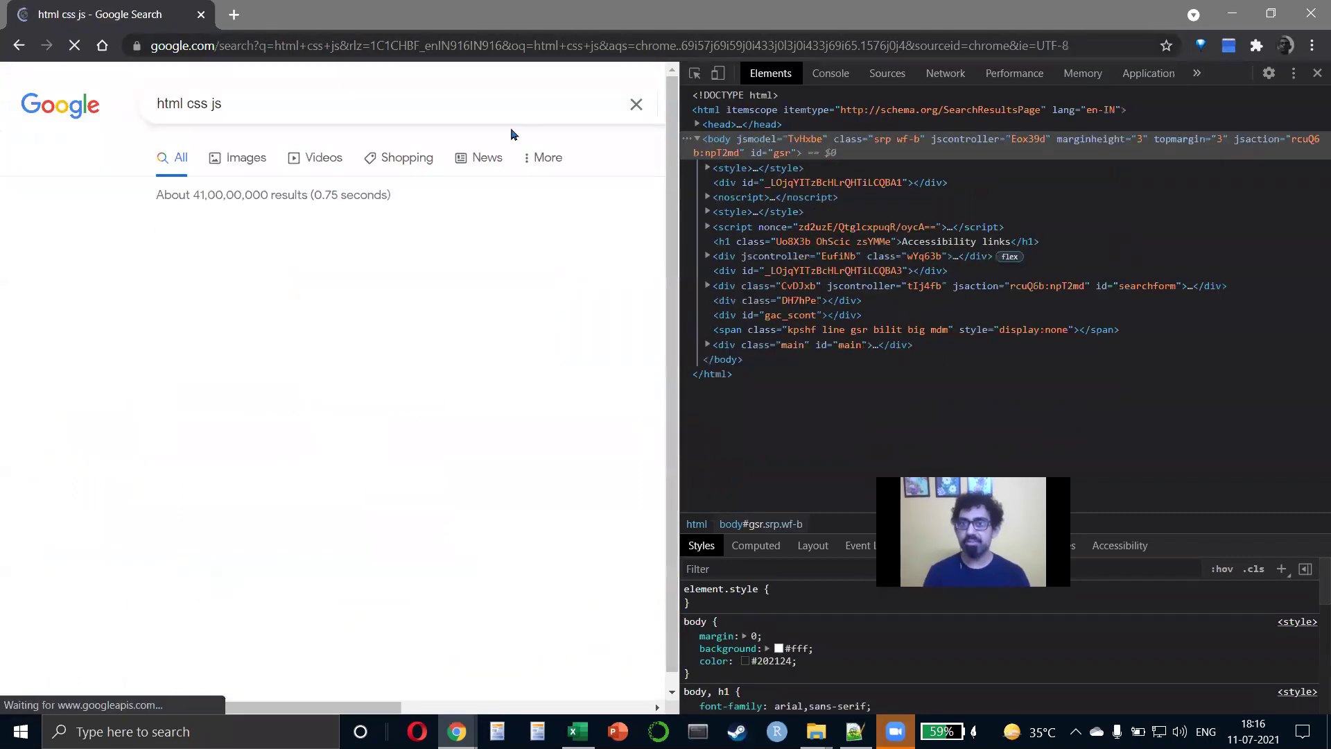
pyautogui.click(1316, 74)
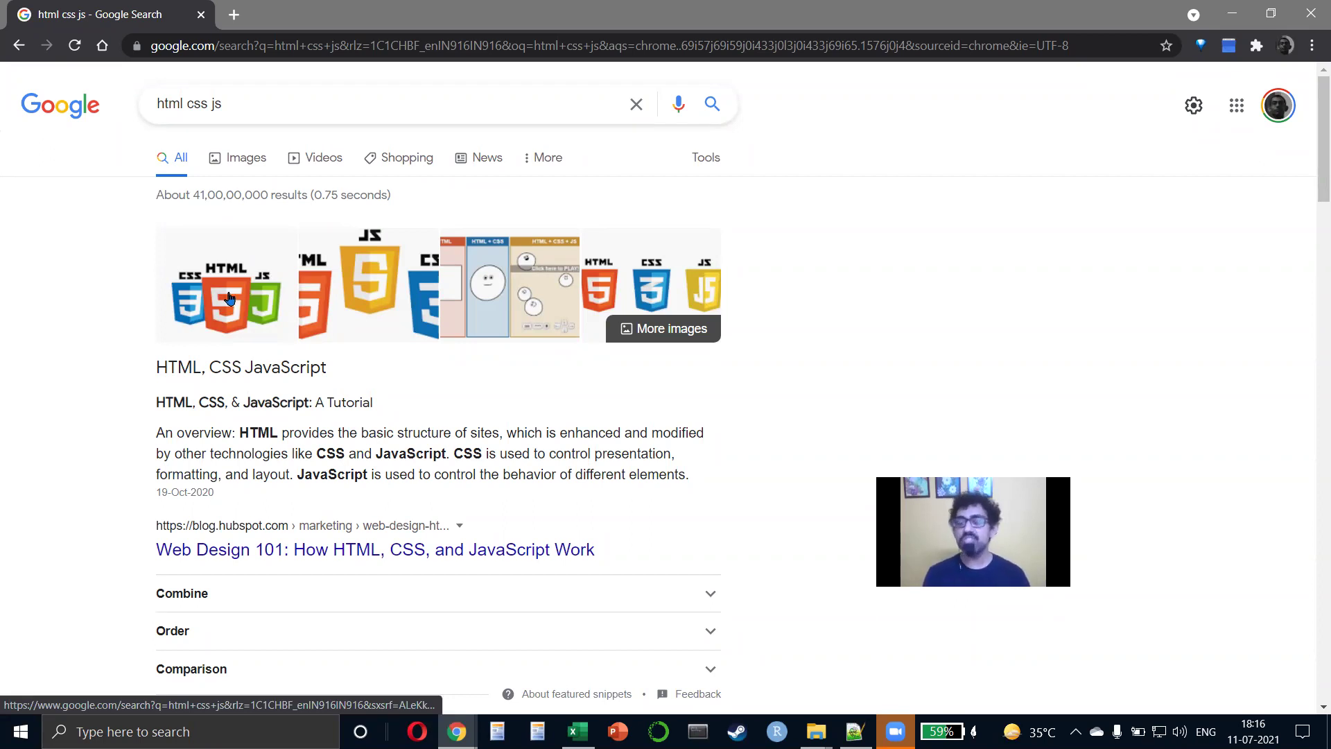
pyautogui.click(247, 99)
pyautogui.write('vue')
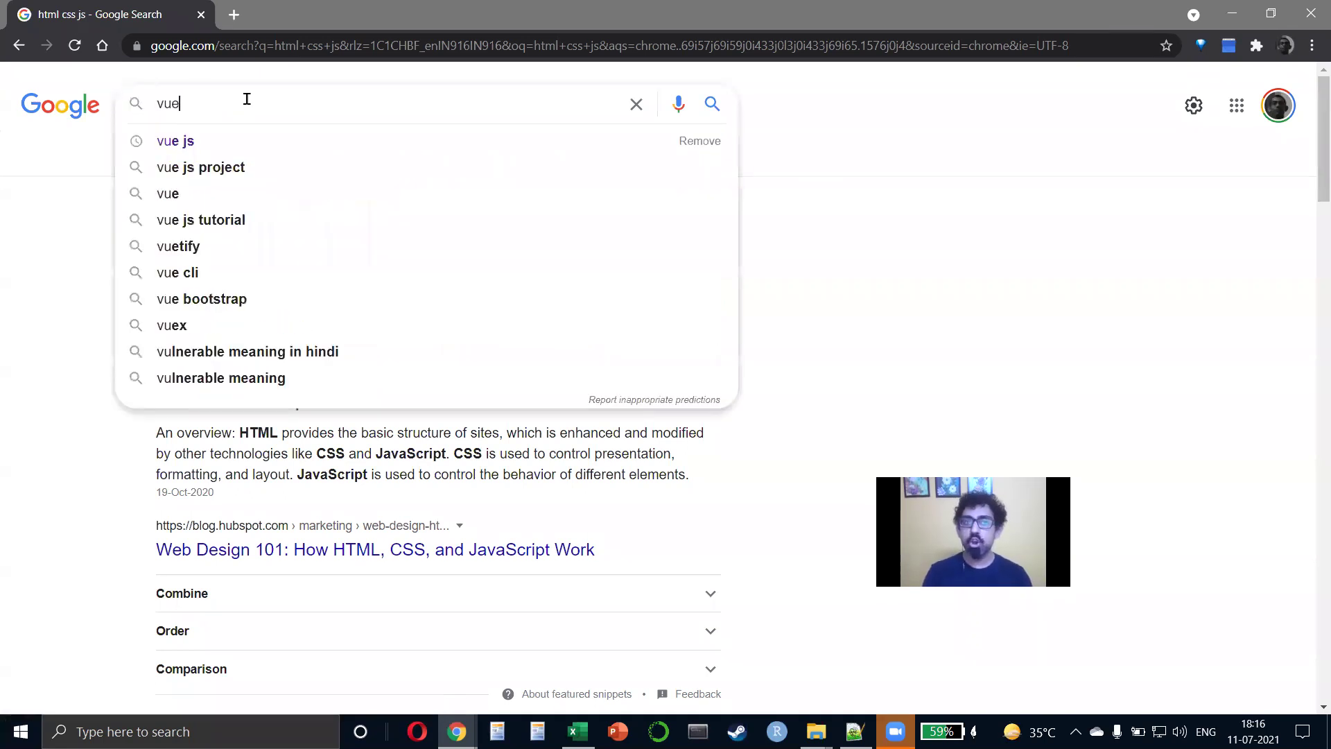
pyautogui.press('Return')
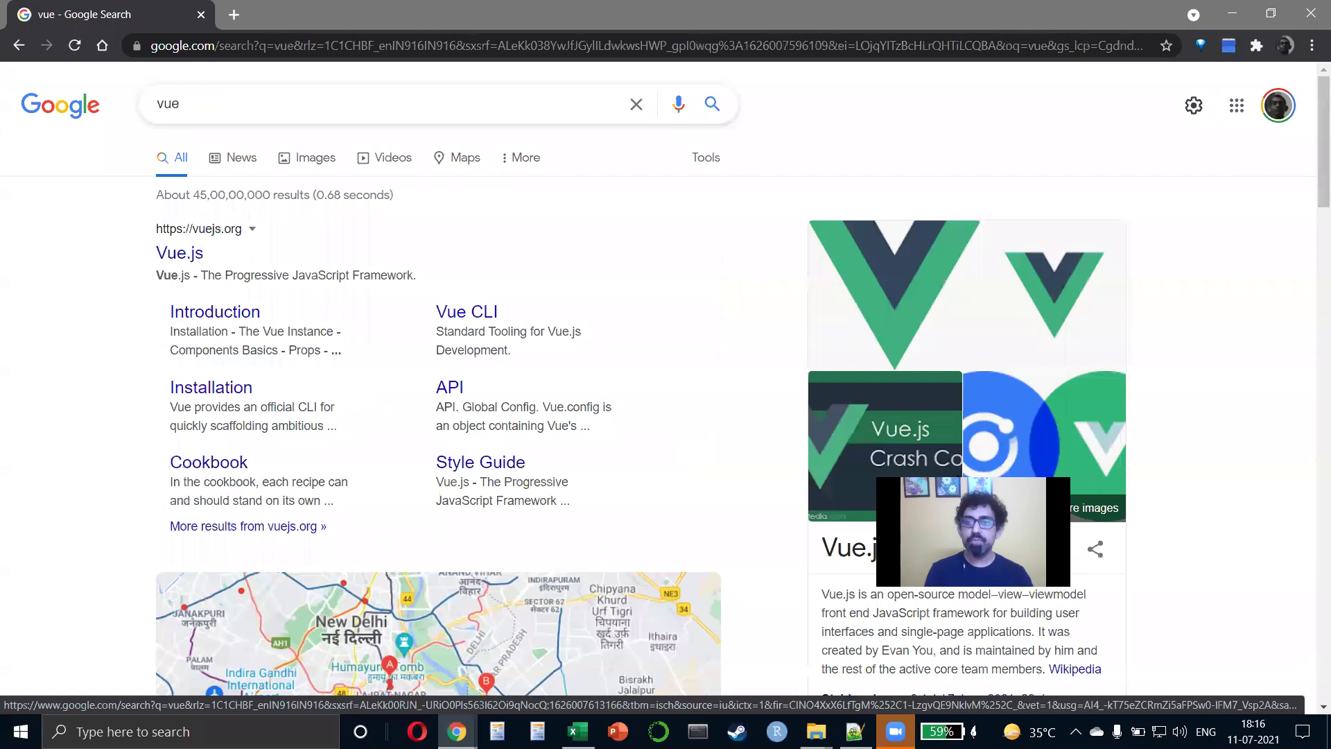
pyautogui.scroll(-5, 922, 222)
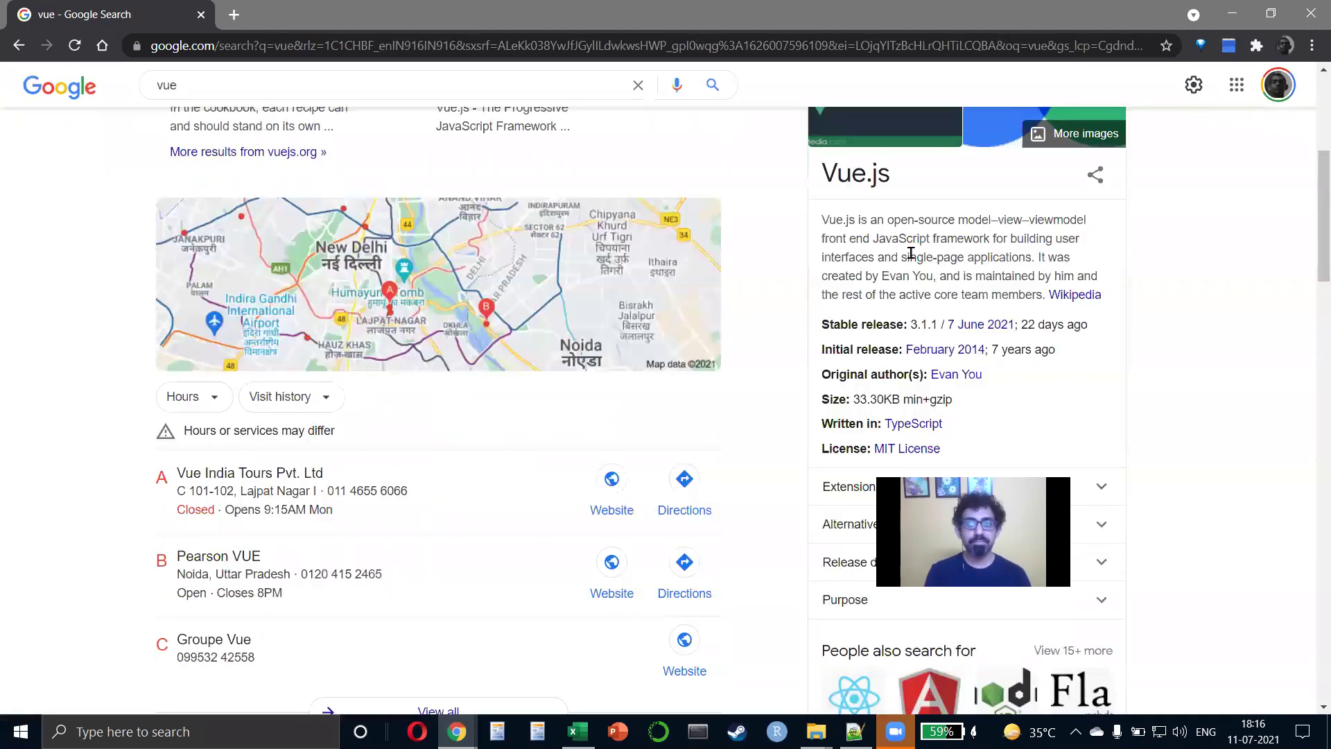
pyautogui.moveTo(888, 276); pyautogui.dragTo(936, 276)
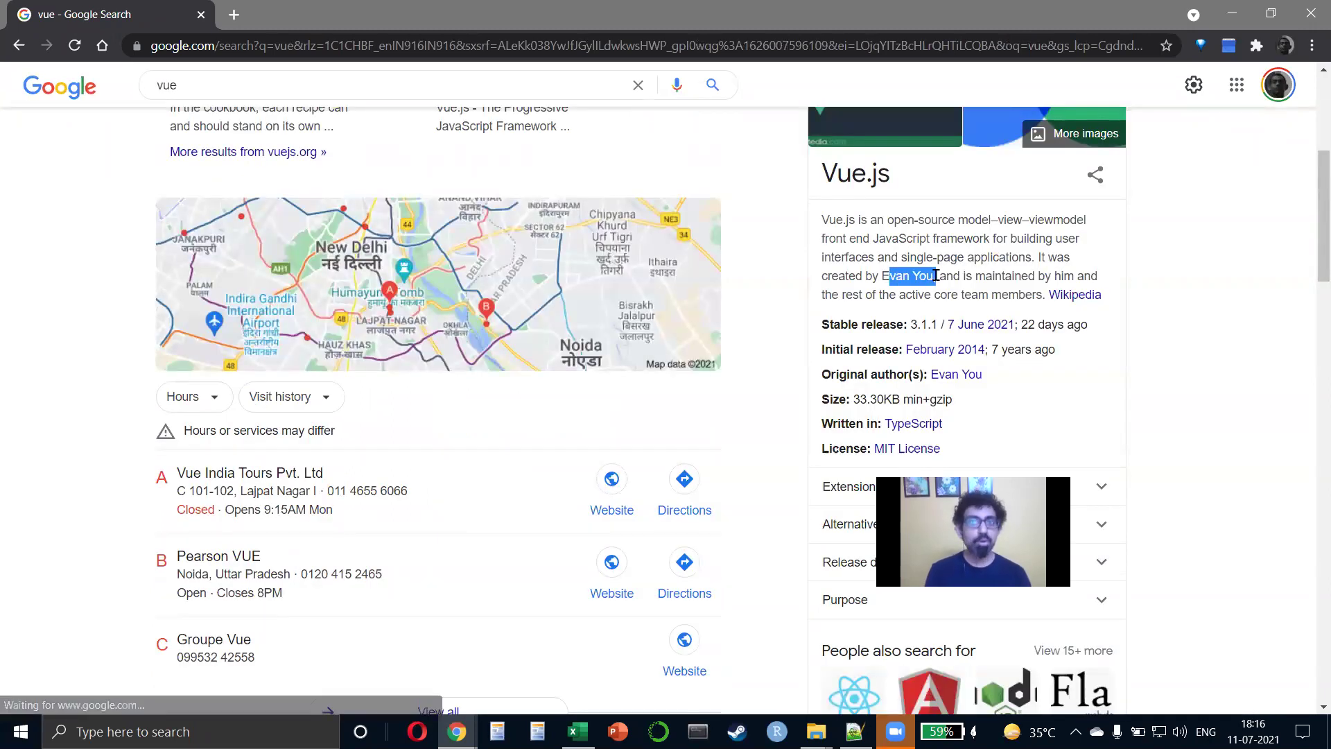
pyautogui.scroll(5, 586, 243)
# Search for 'react', highlighting Facebook as its maintainer, then switch back to the Excel workbook.
pyautogui.doubleClick(372, 106)
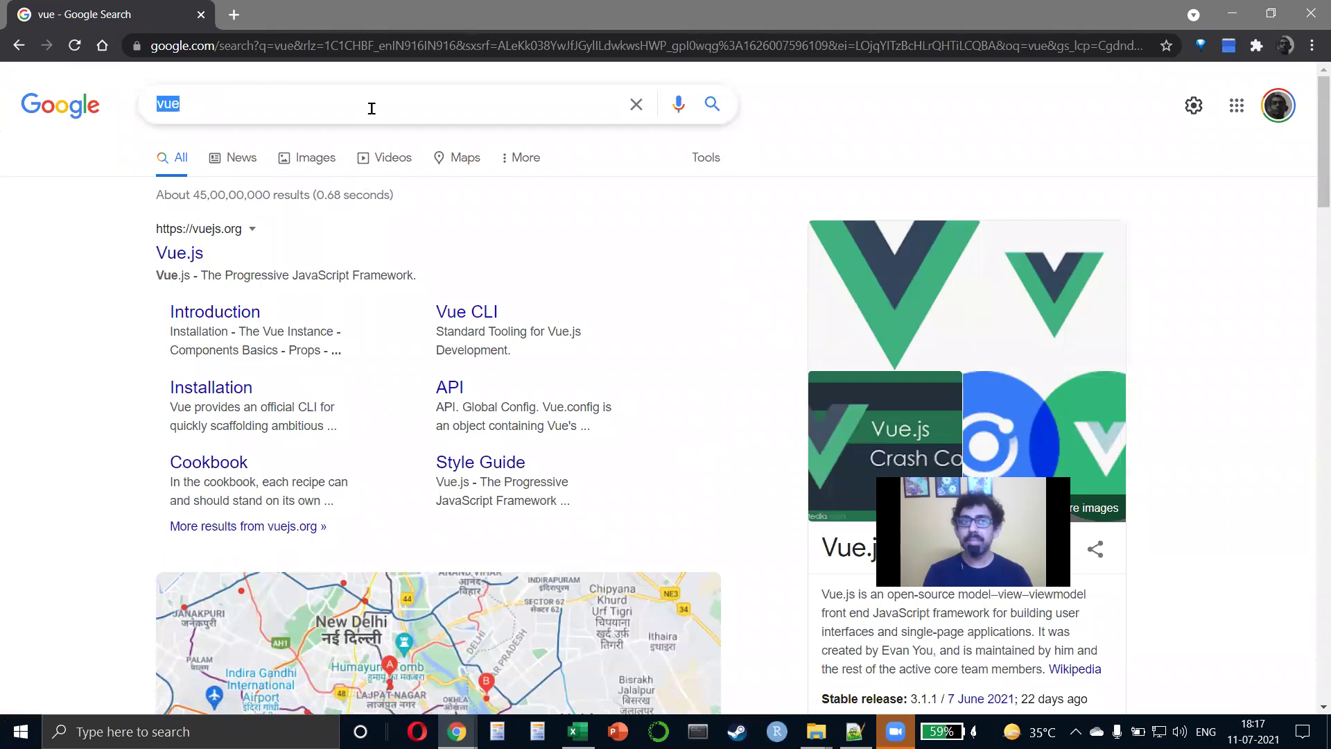
pyautogui.write('fabric')
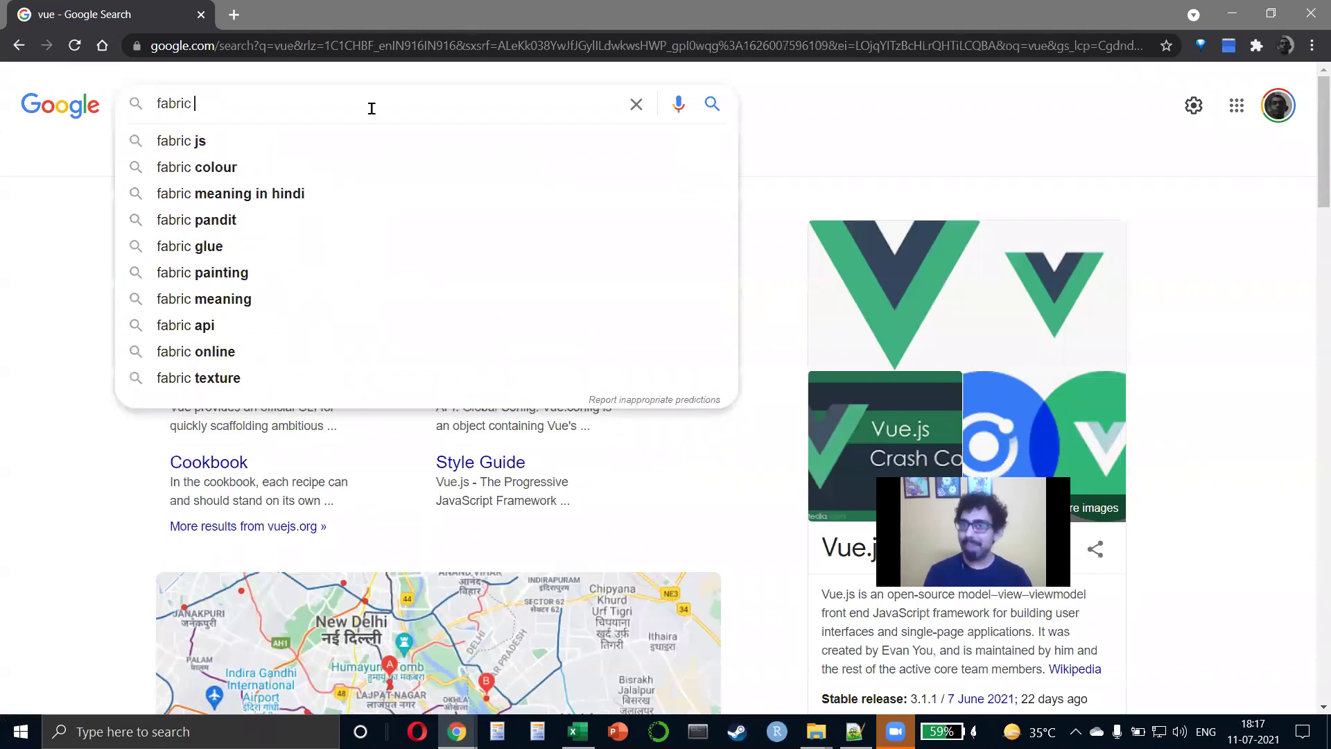
pyautogui.doubleClick(371, 107)
pyautogui.press('BackSpace')
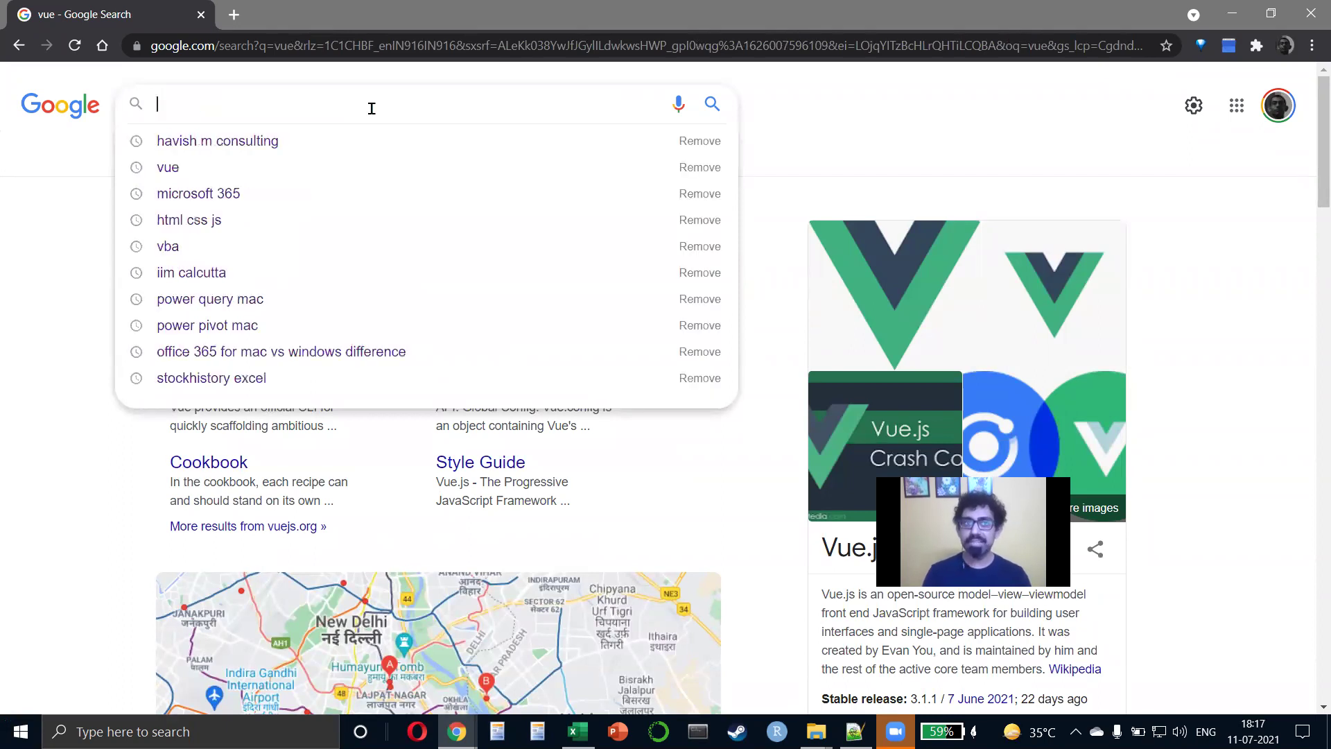
pyautogui.write('react')
pyautogui.press('Return')
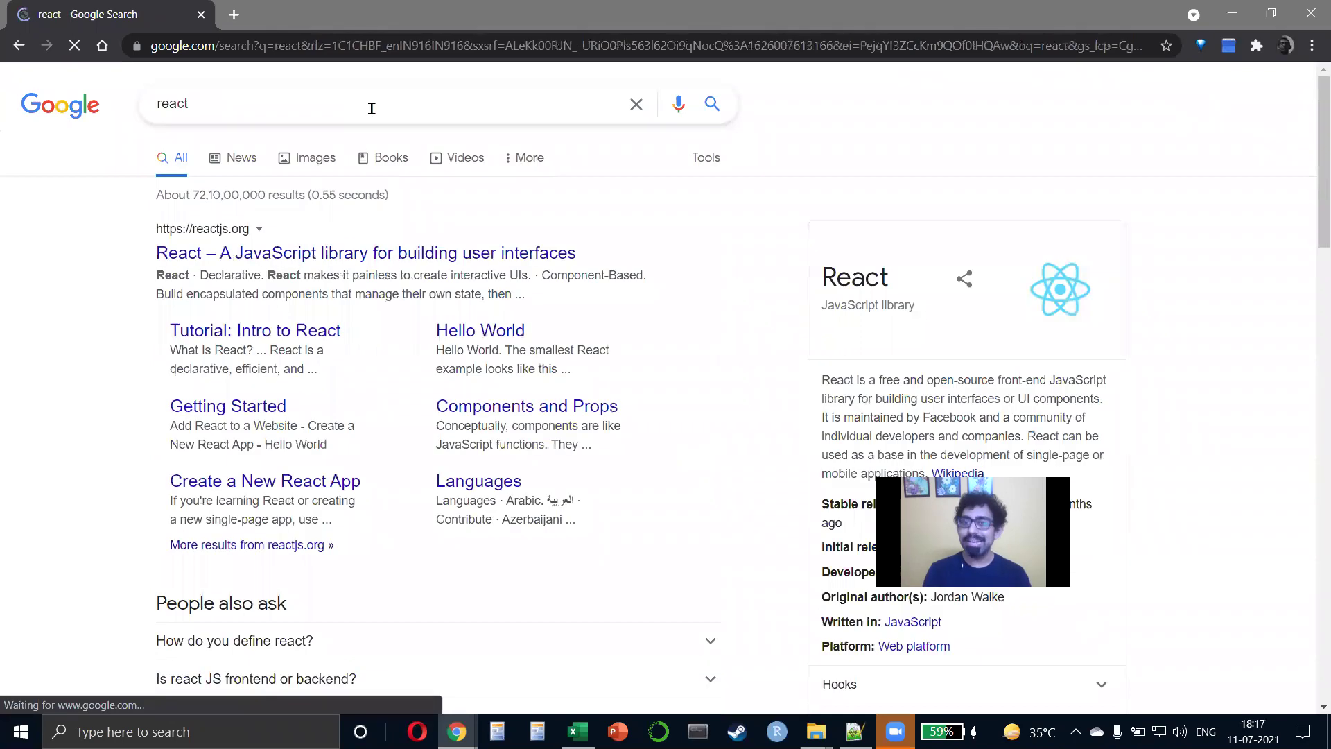
pyautogui.scroll(-3, 954, 190)
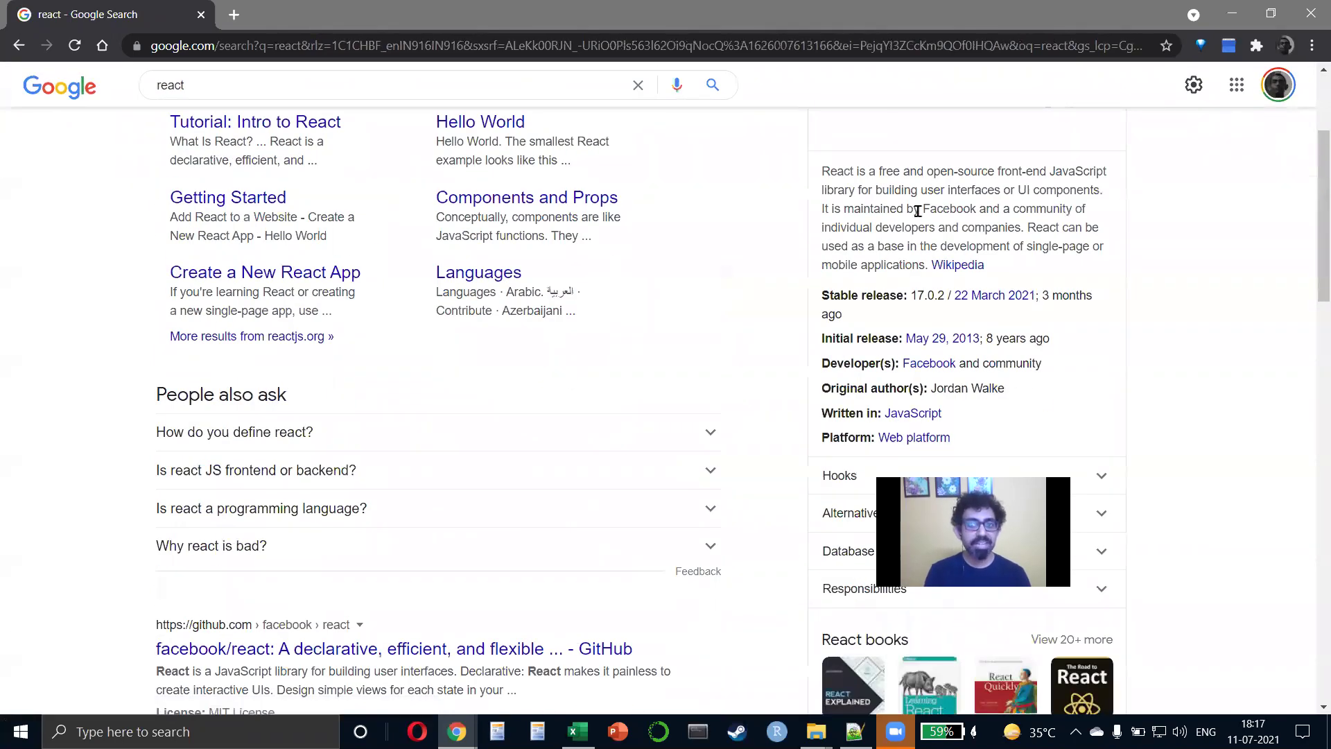
pyautogui.moveTo(918, 210); pyautogui.dragTo(980, 211)
pyautogui.scroll(3, 633, 288)
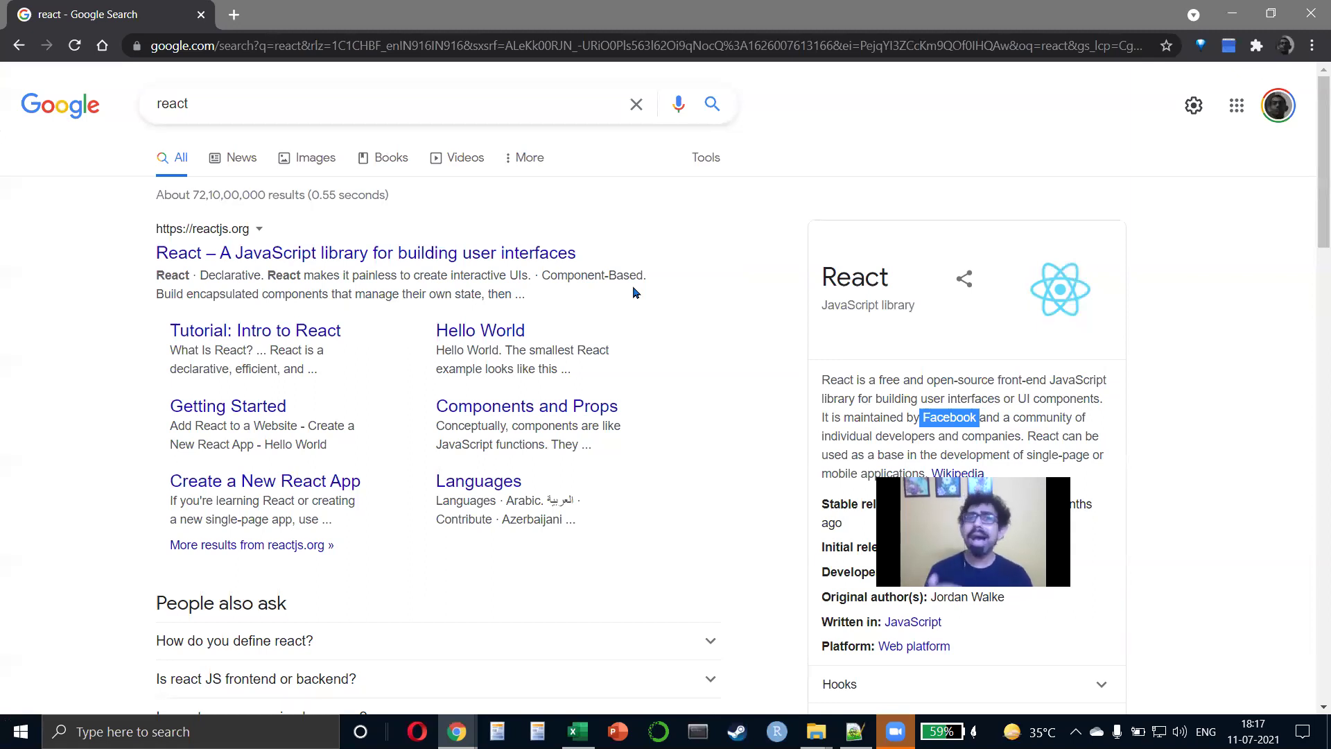
pyautogui.hotkey('alt', 'Tab')
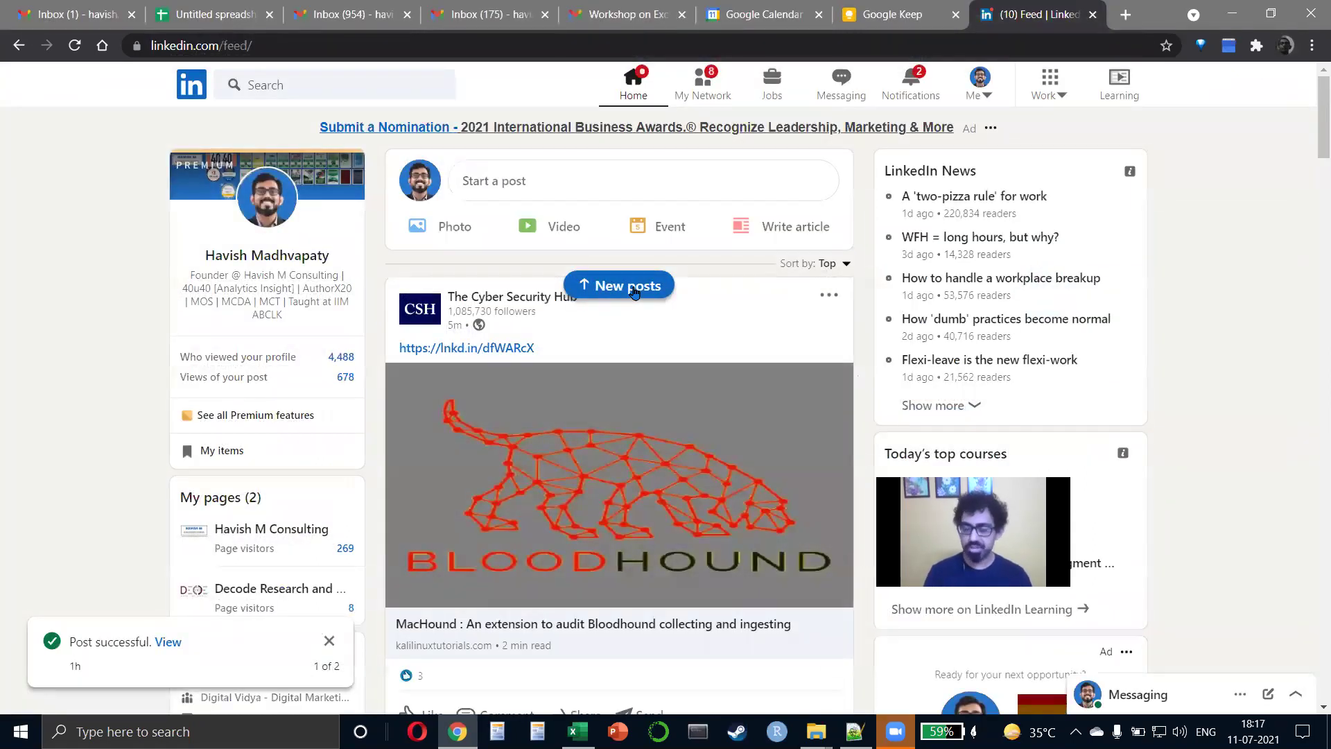
pyautogui.hotkey('alt', 'Tab')
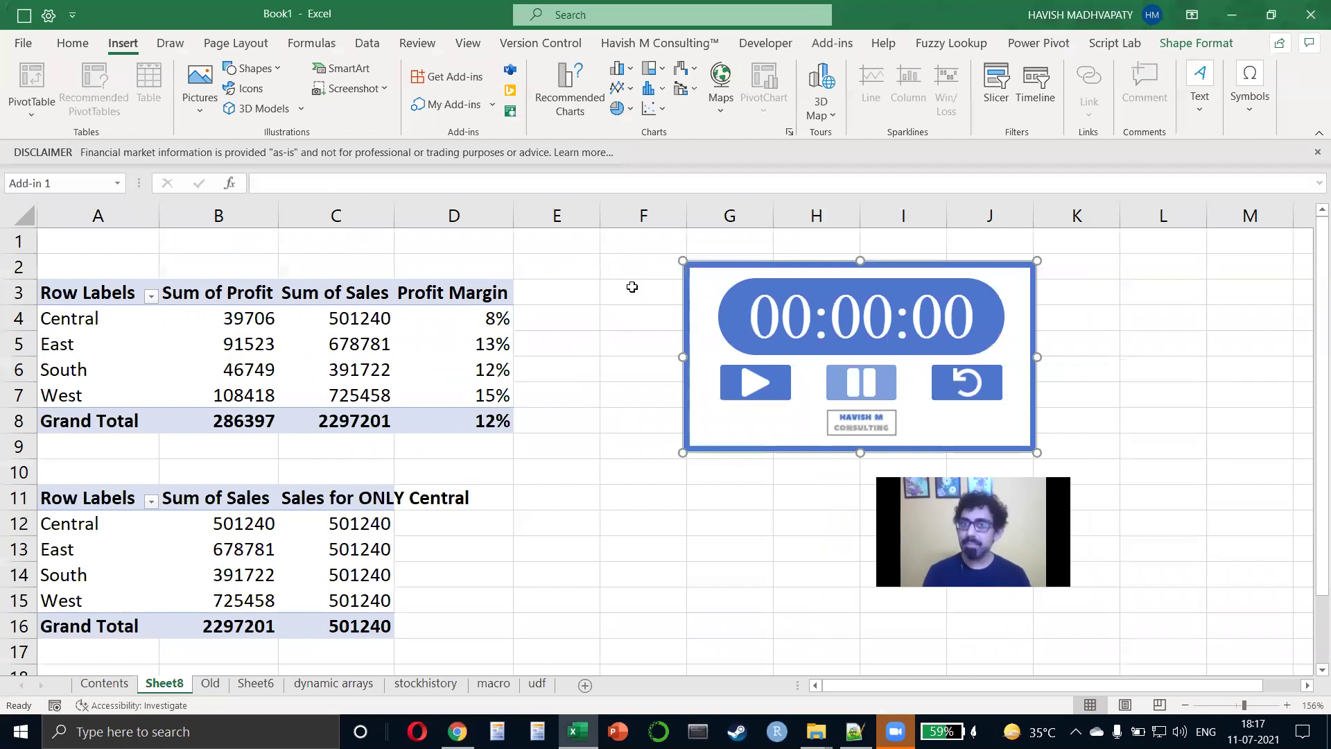
# Inspect the Stopwatch add-in's page HTML, expanding its head section, then close DevTools.
pyautogui.rightClick(719, 262)
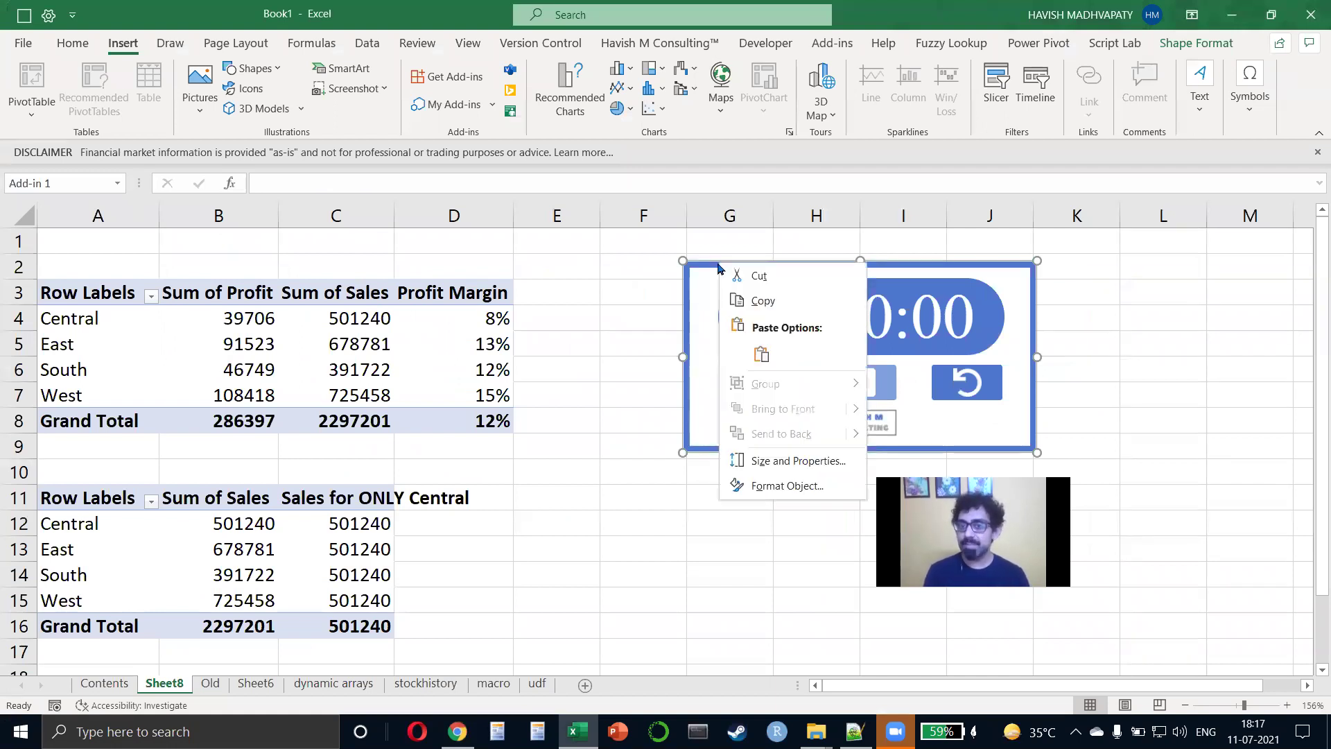
pyautogui.rightClick(985, 329)
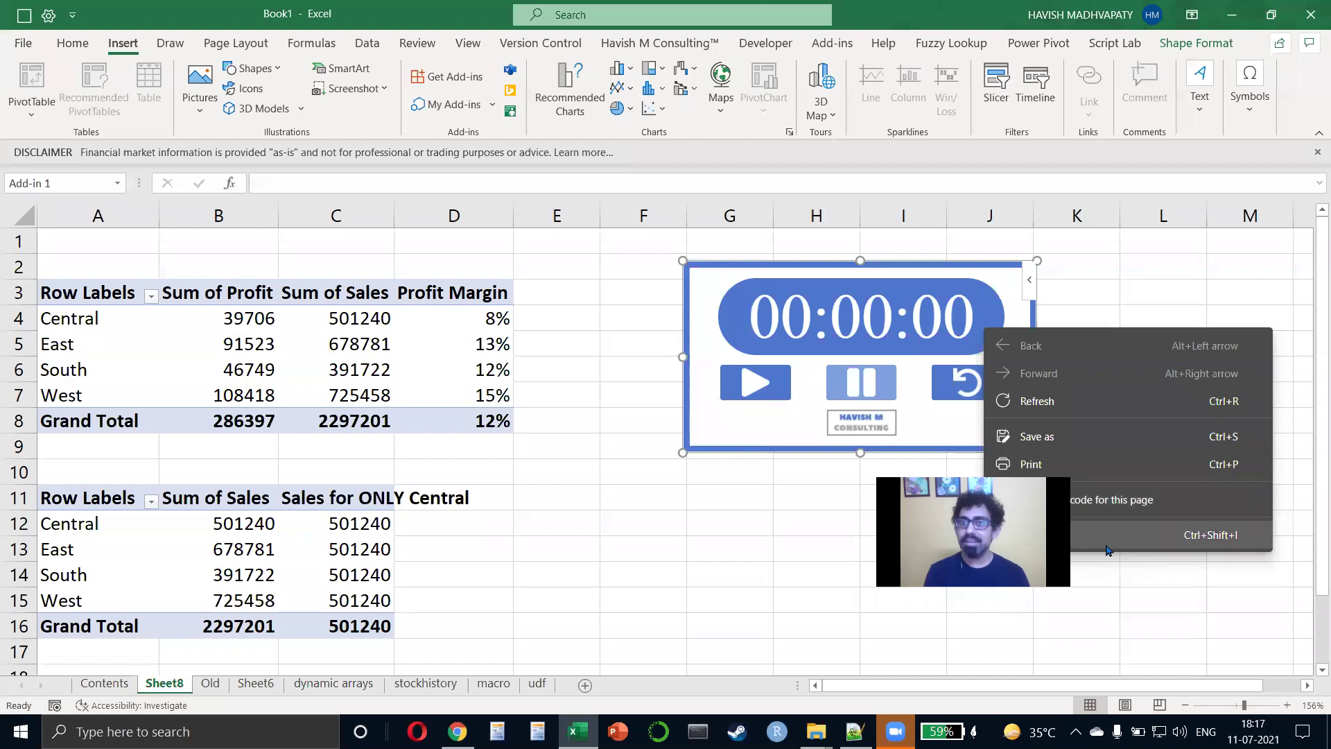
pyautogui.click(1106, 538)
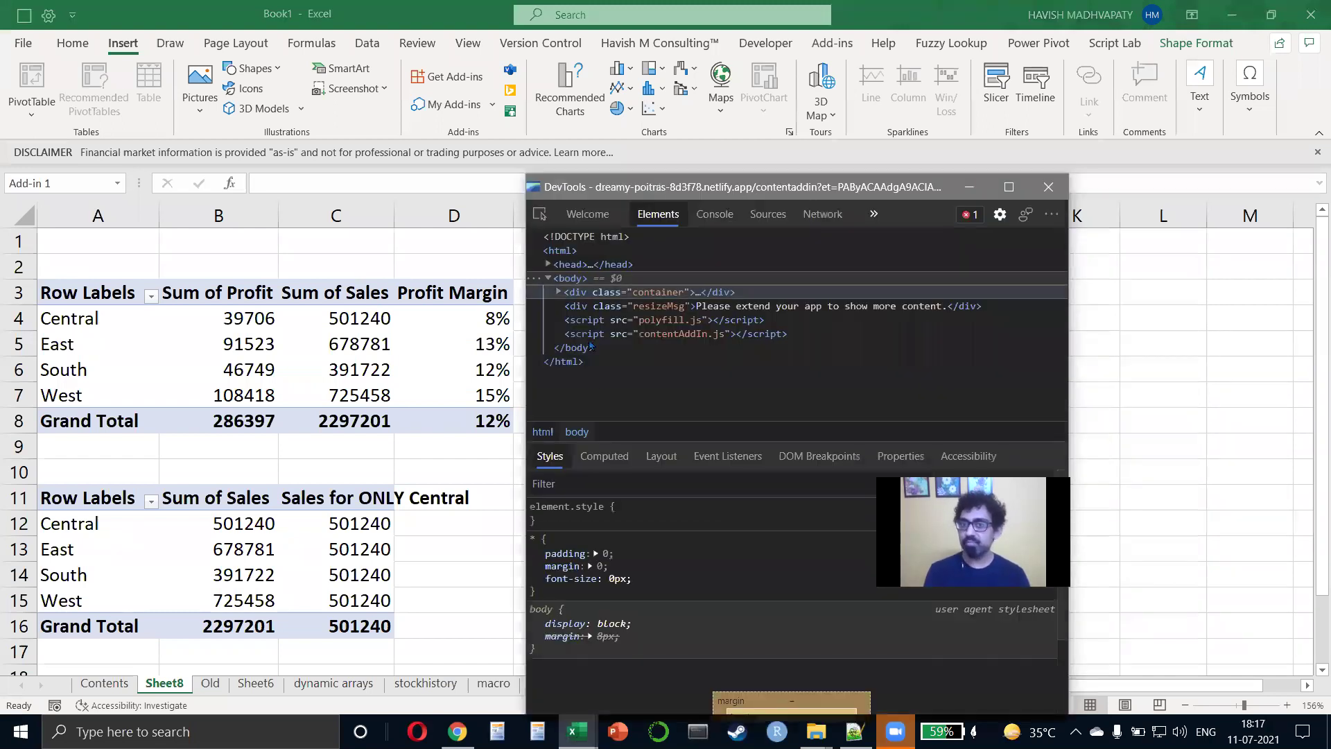
pyautogui.click(549, 265)
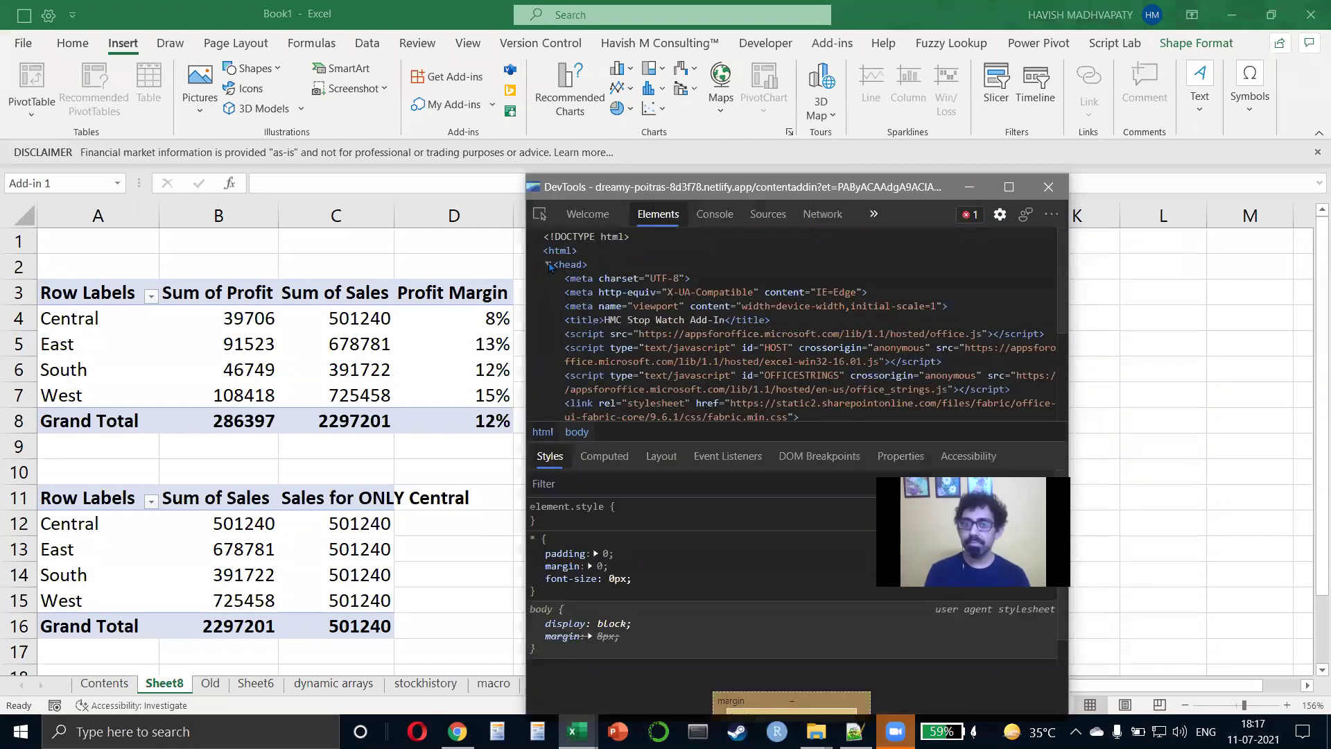
pyautogui.scroll(-3, 748, 358)
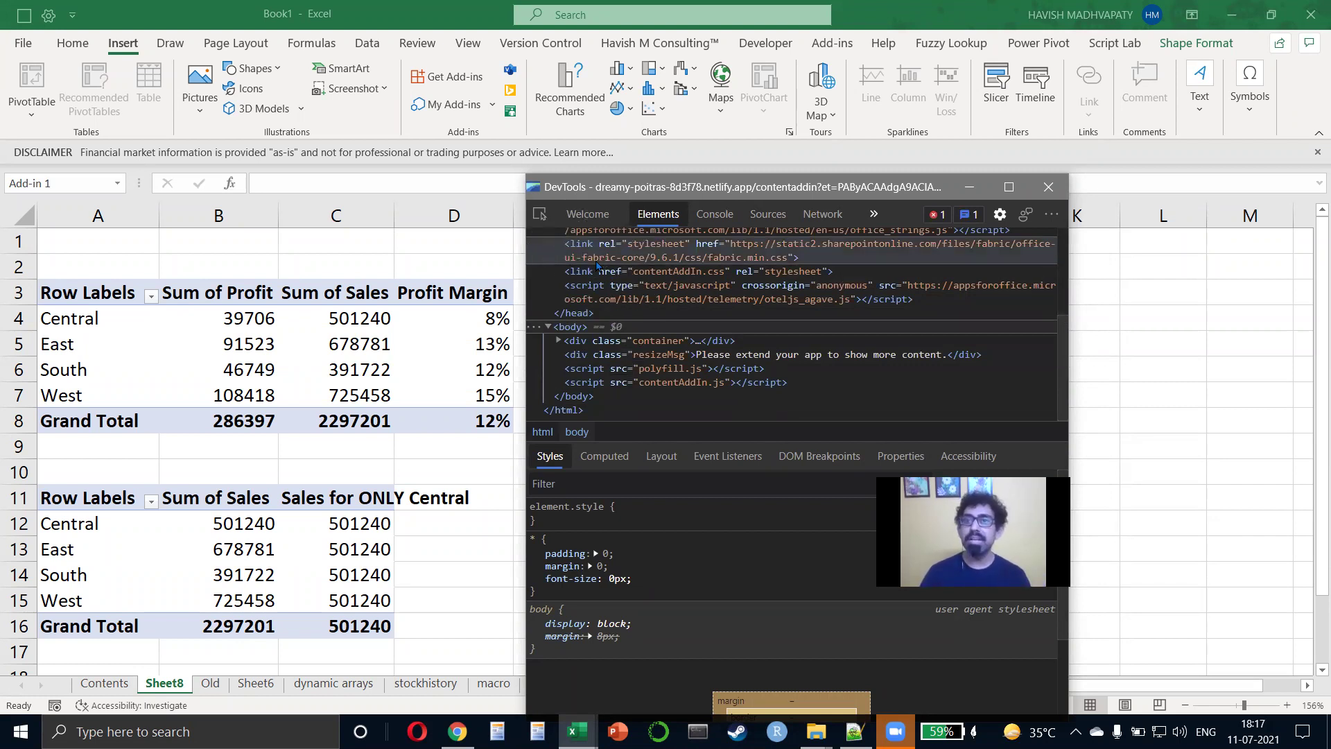
pyautogui.click(1048, 187)
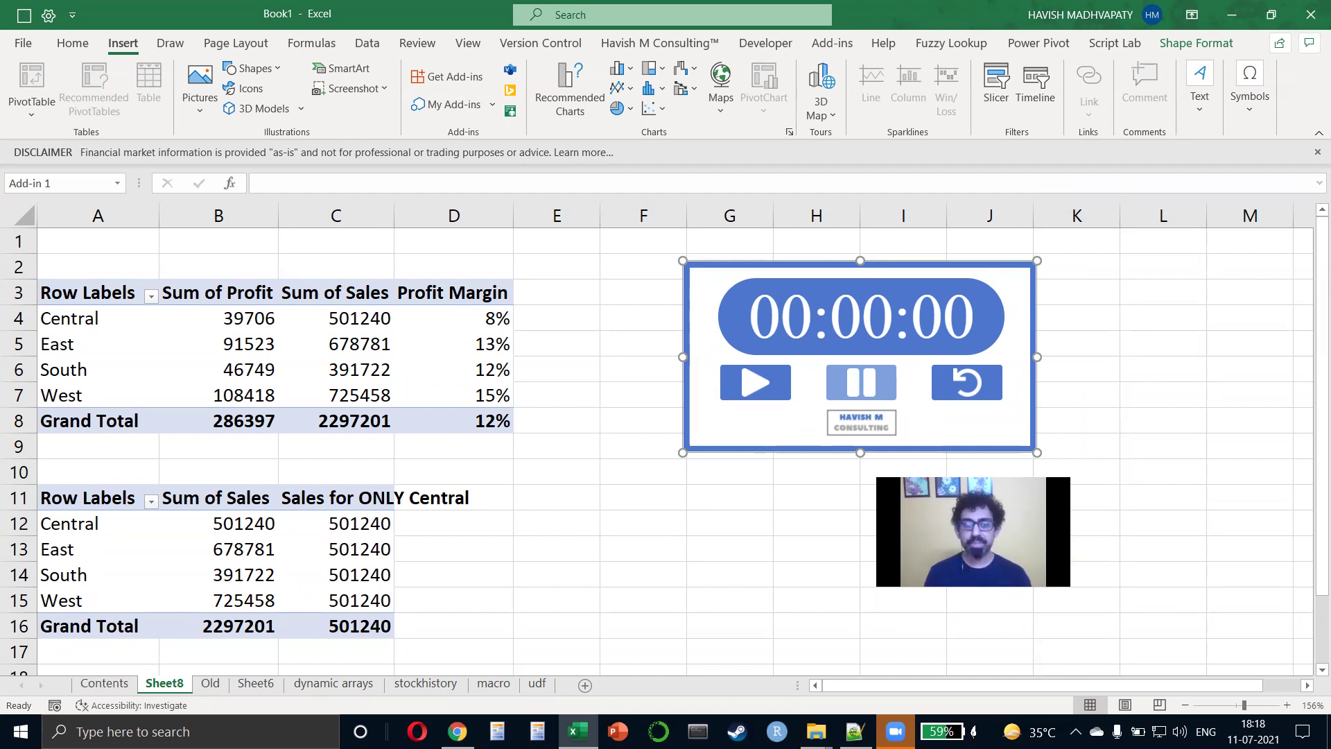
# Open Global Superstore Orders 2016 - Cleaned.xlsx from the taskbar's recent list and go to Orders Compact.
pyautogui.rightClick(577, 731)
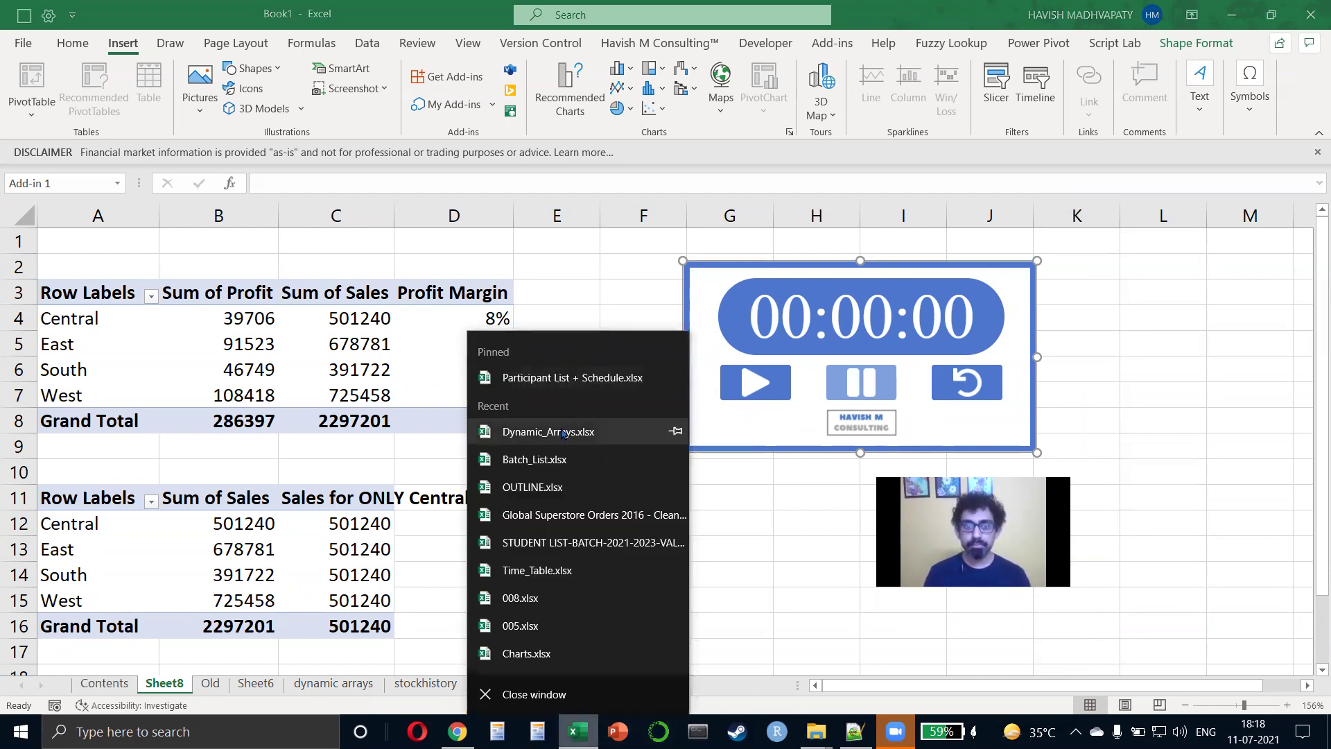
pyautogui.click(548, 515)
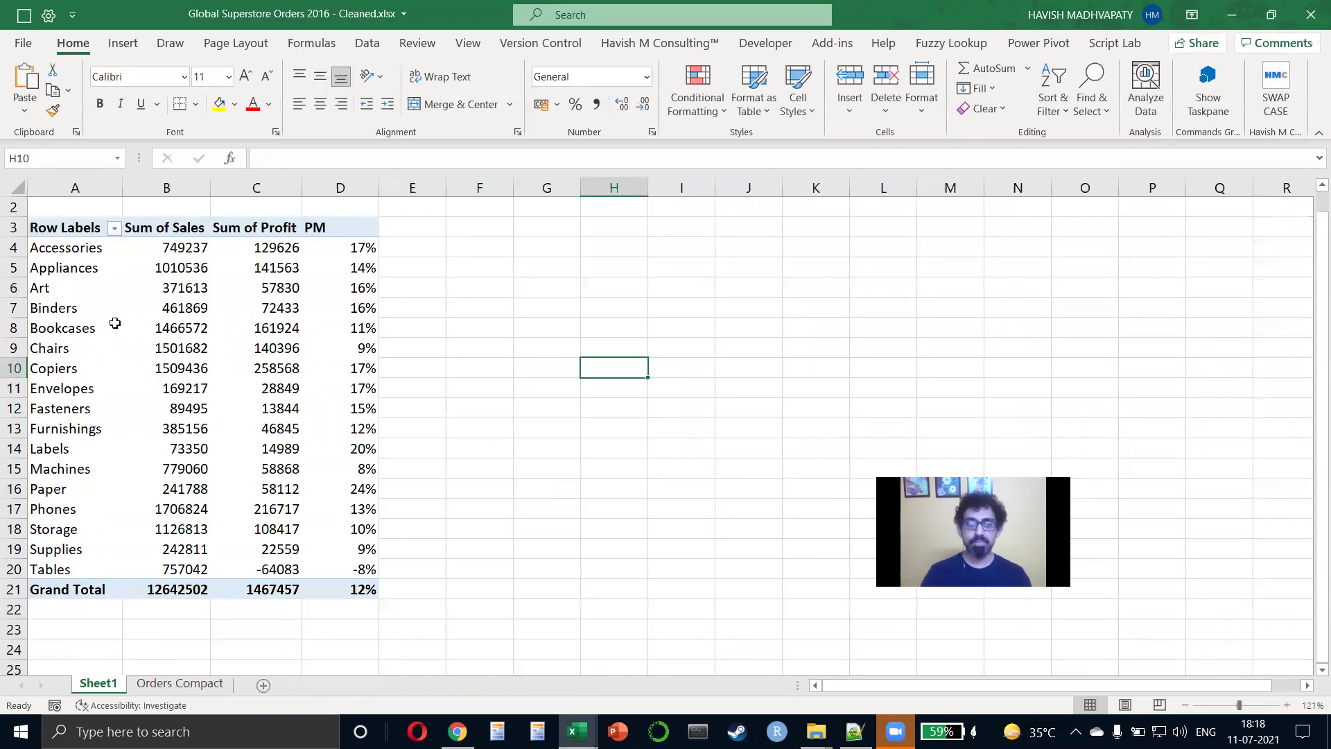
pyautogui.hotkey('ctrl', 'pagedown')
# Check the order data's extent down to row 51291 and its header row, ending on cell F14.
pyautogui.click(115, 323)
pyautogui.hotkey('ctrl', 'Down')
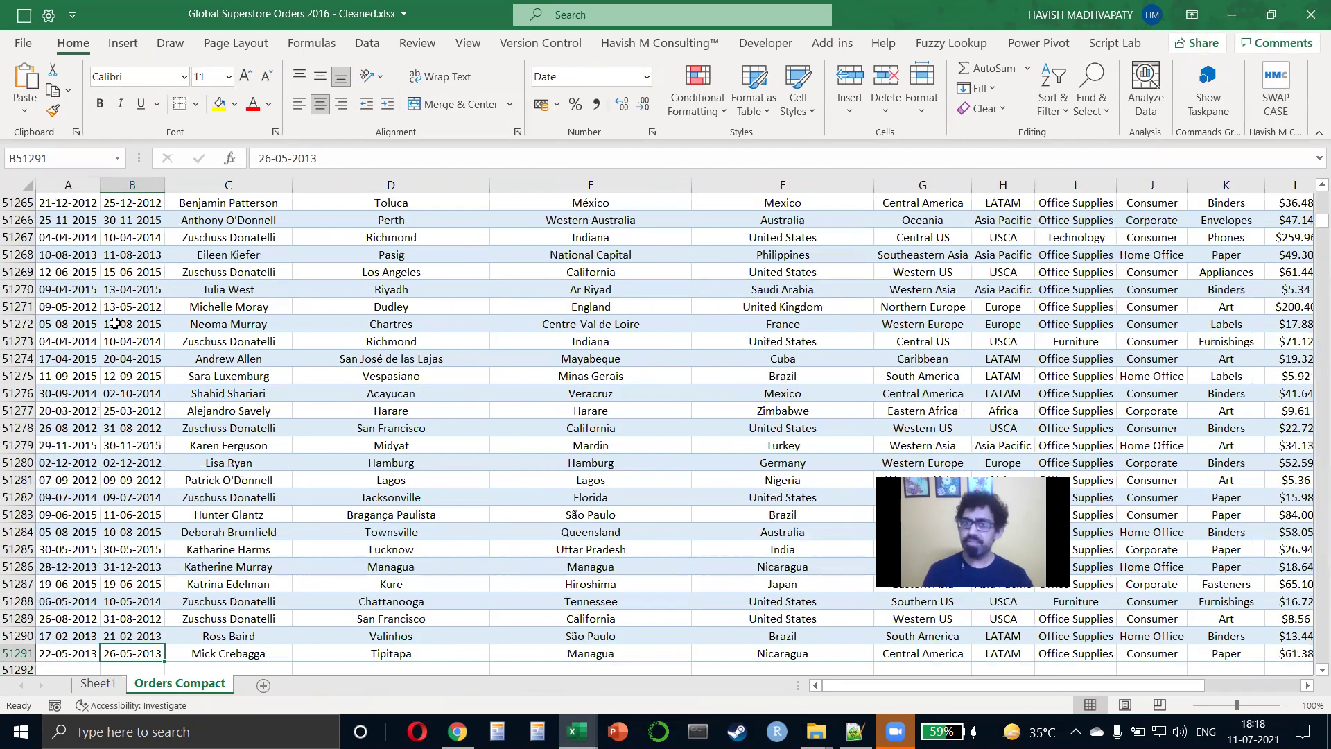
pyautogui.hotkey('ctrl', 'Home')
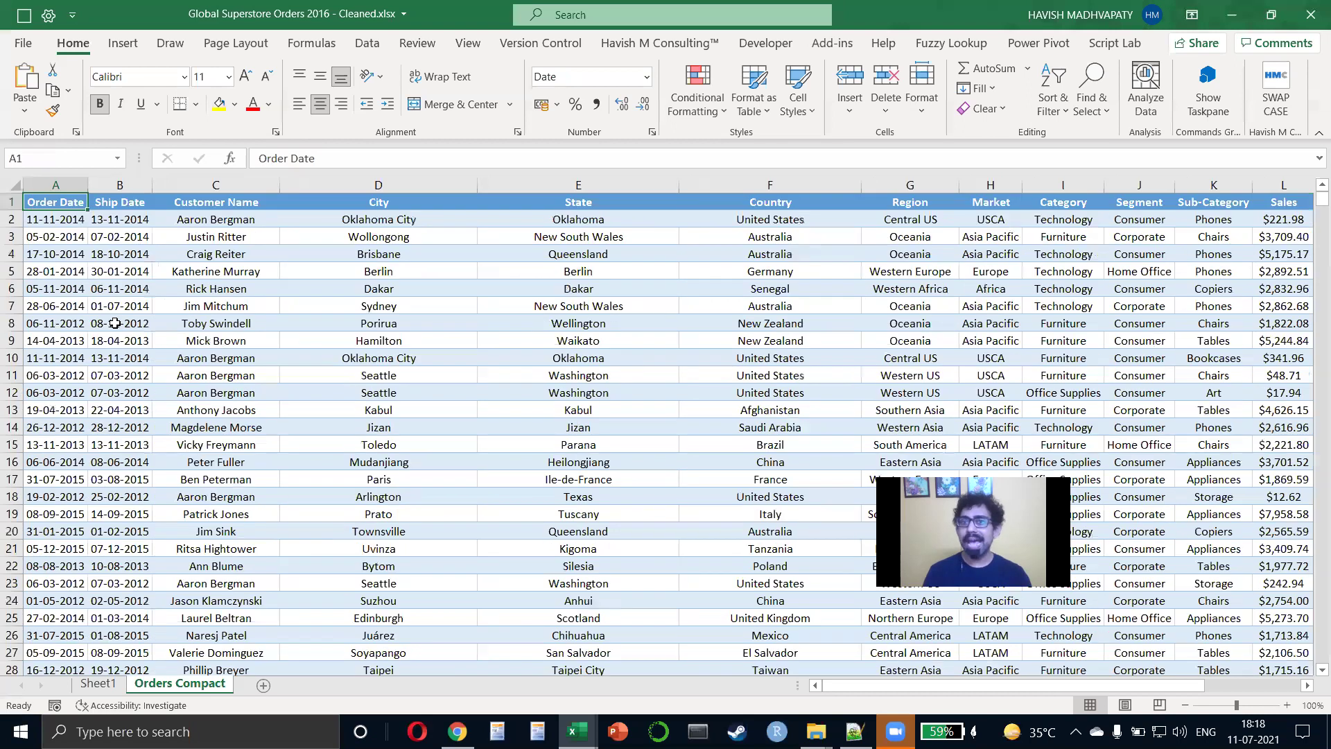
pyautogui.hotkey('ctrl', 'shift', 'Right')
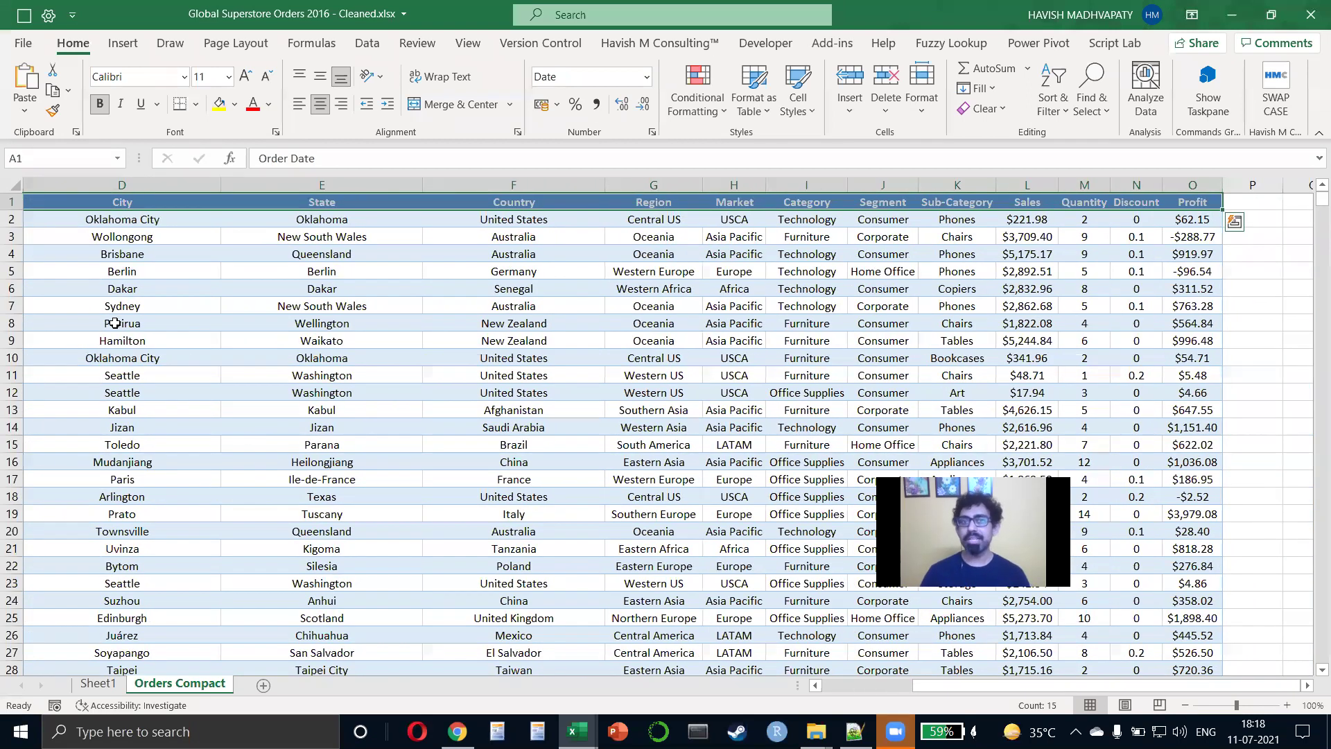
pyautogui.hotkey('ctrl', 'Home')
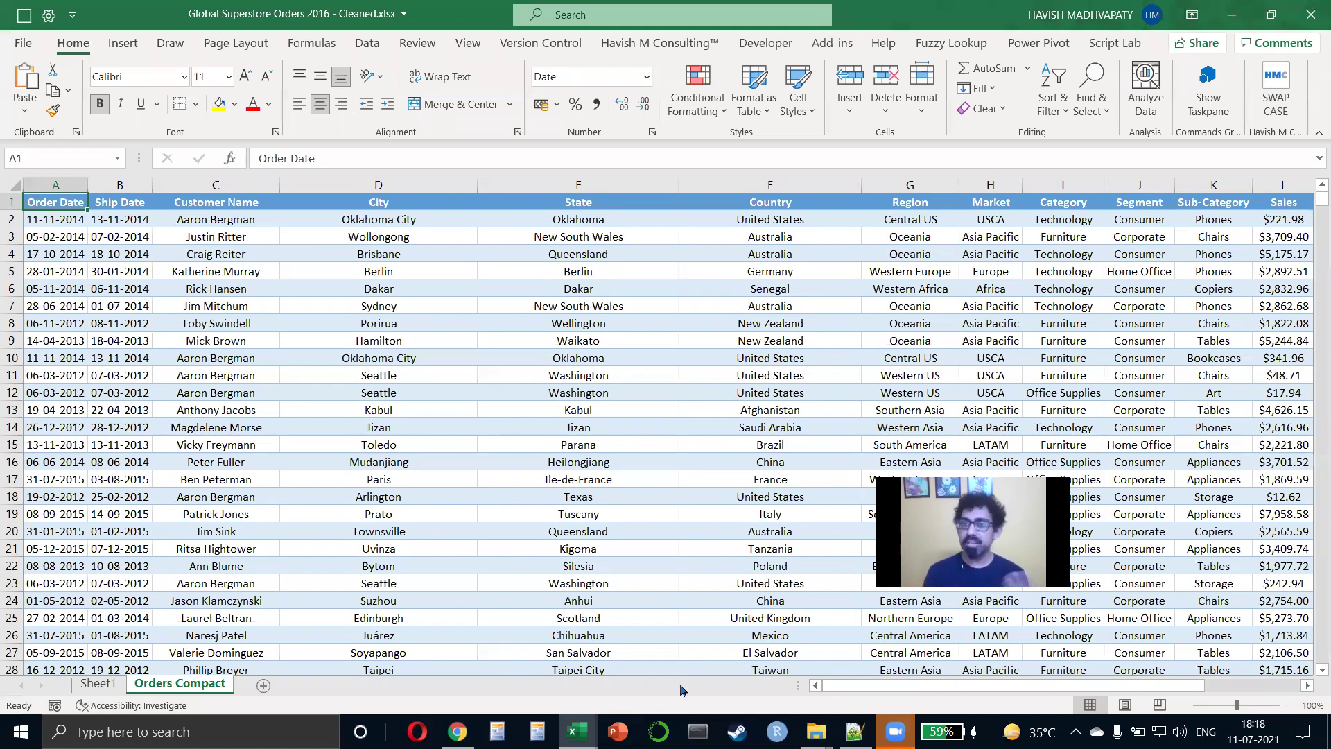
pyautogui.click(766, 427)
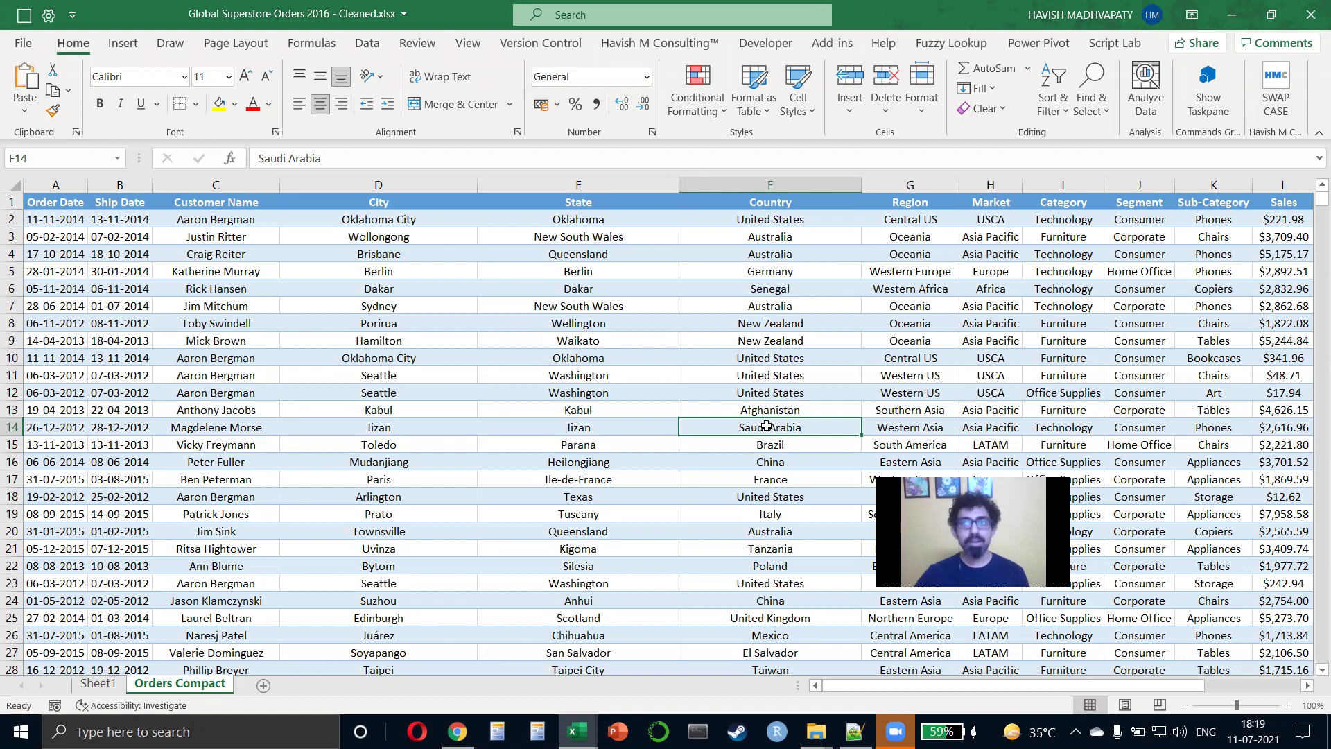
# Ask Analyze Data for the top 5 Consumer-segment customers in India in order year 2013.
pyautogui.click(1145, 104)
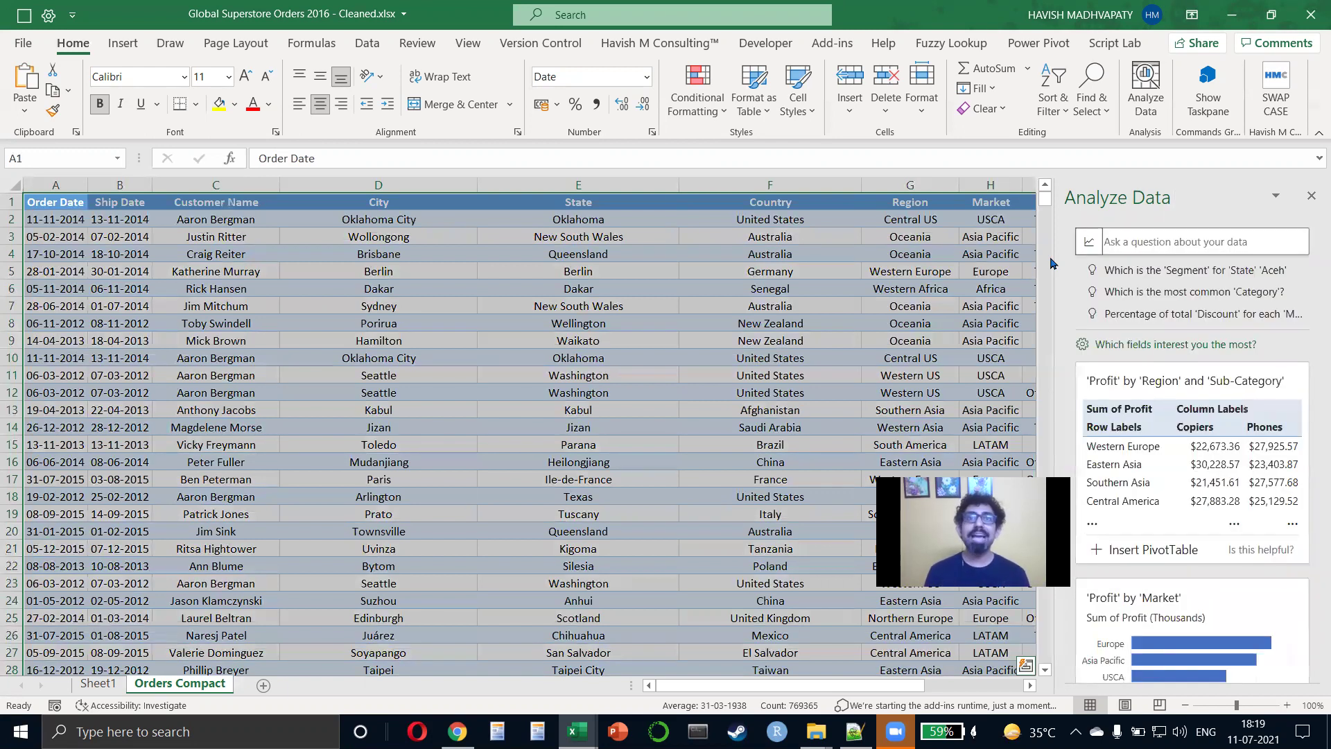
pyautogui.moveTo(1054, 265); pyautogui.dragTo(755, 262)
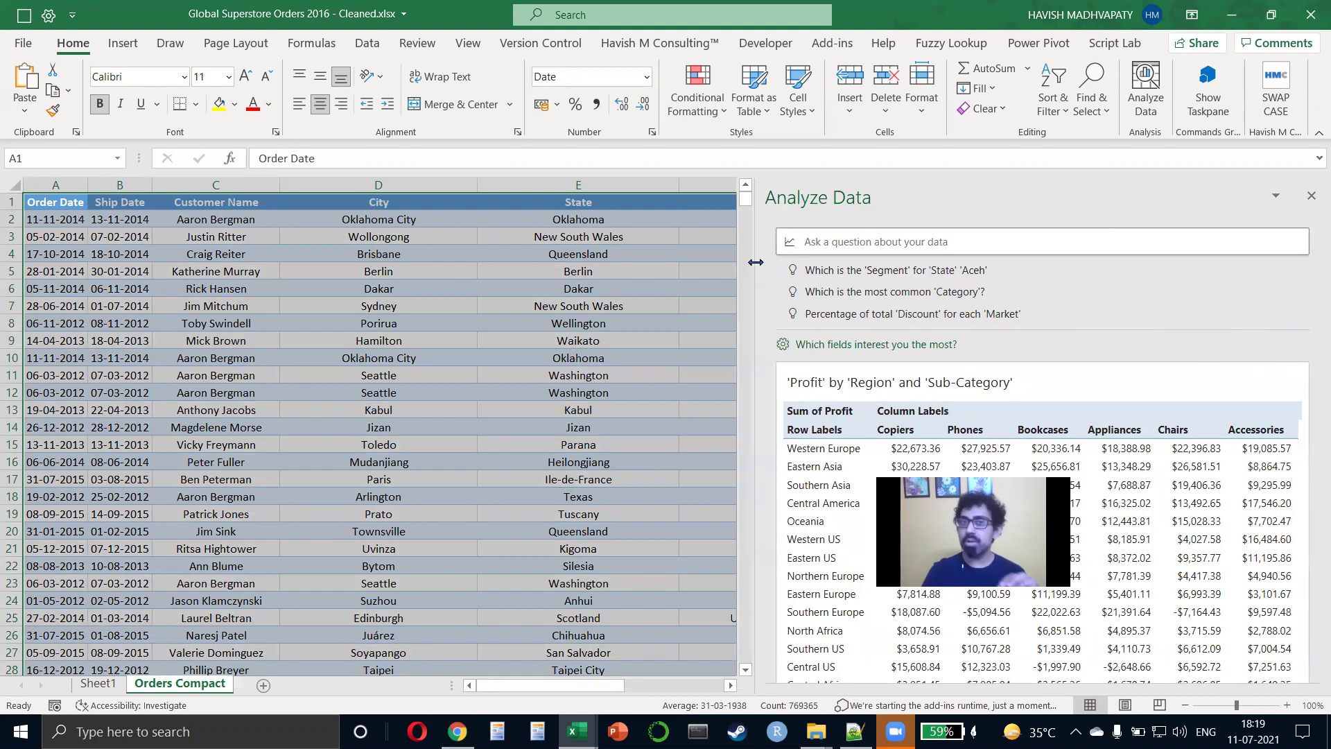
pyautogui.click(916, 248)
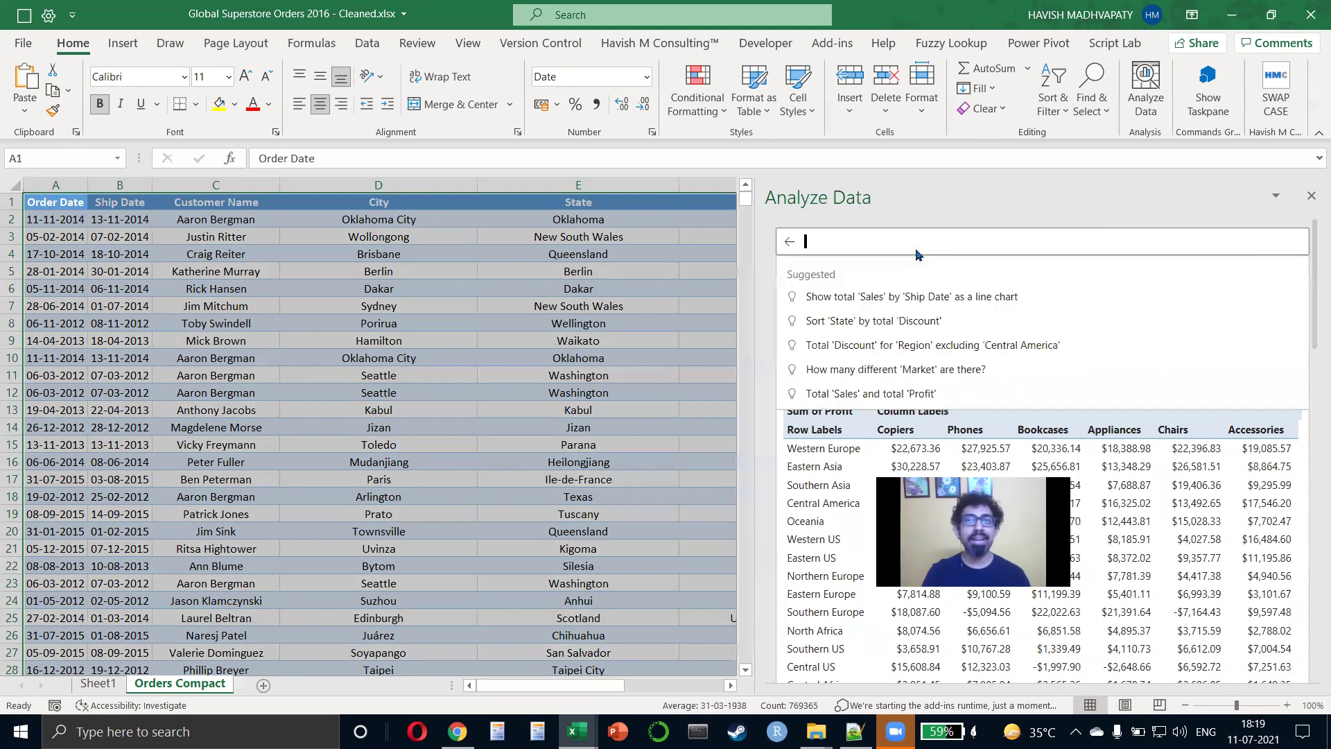
pyautogui.write('who are my ')
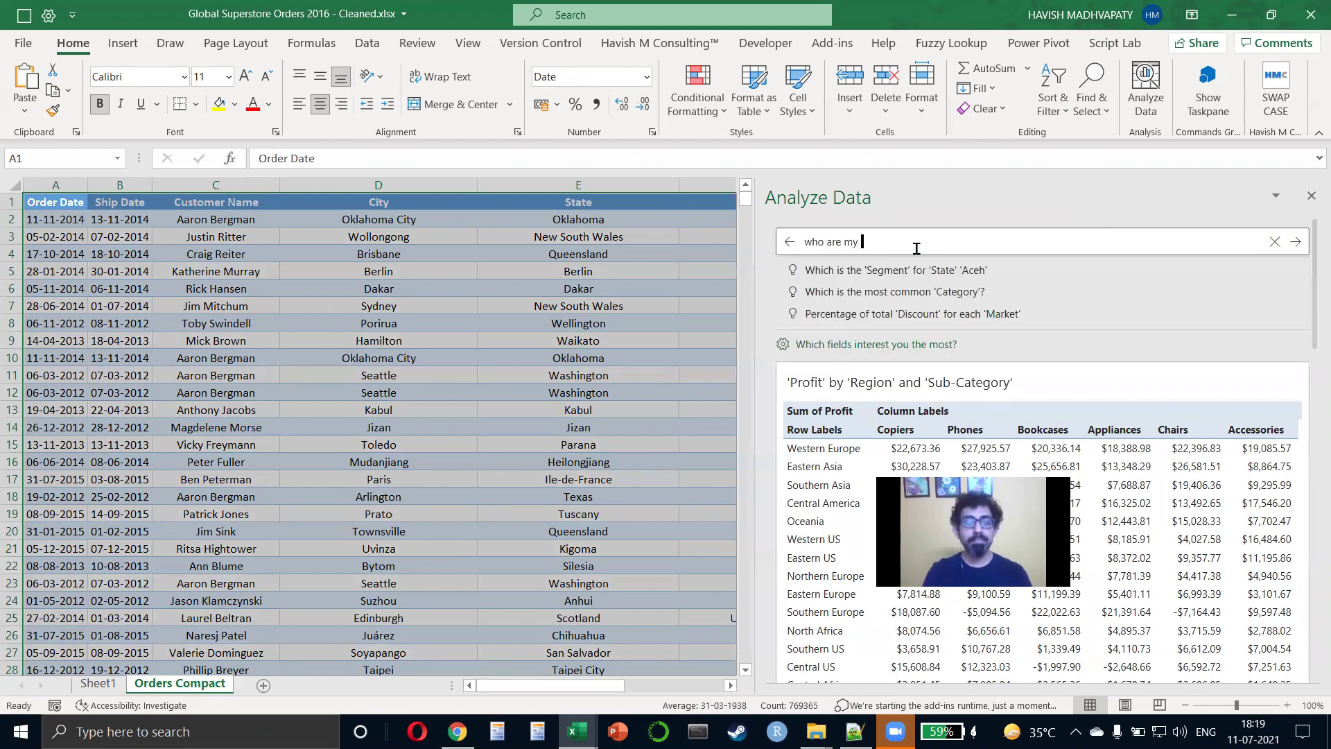
pyautogui.write('top 5 customer ')
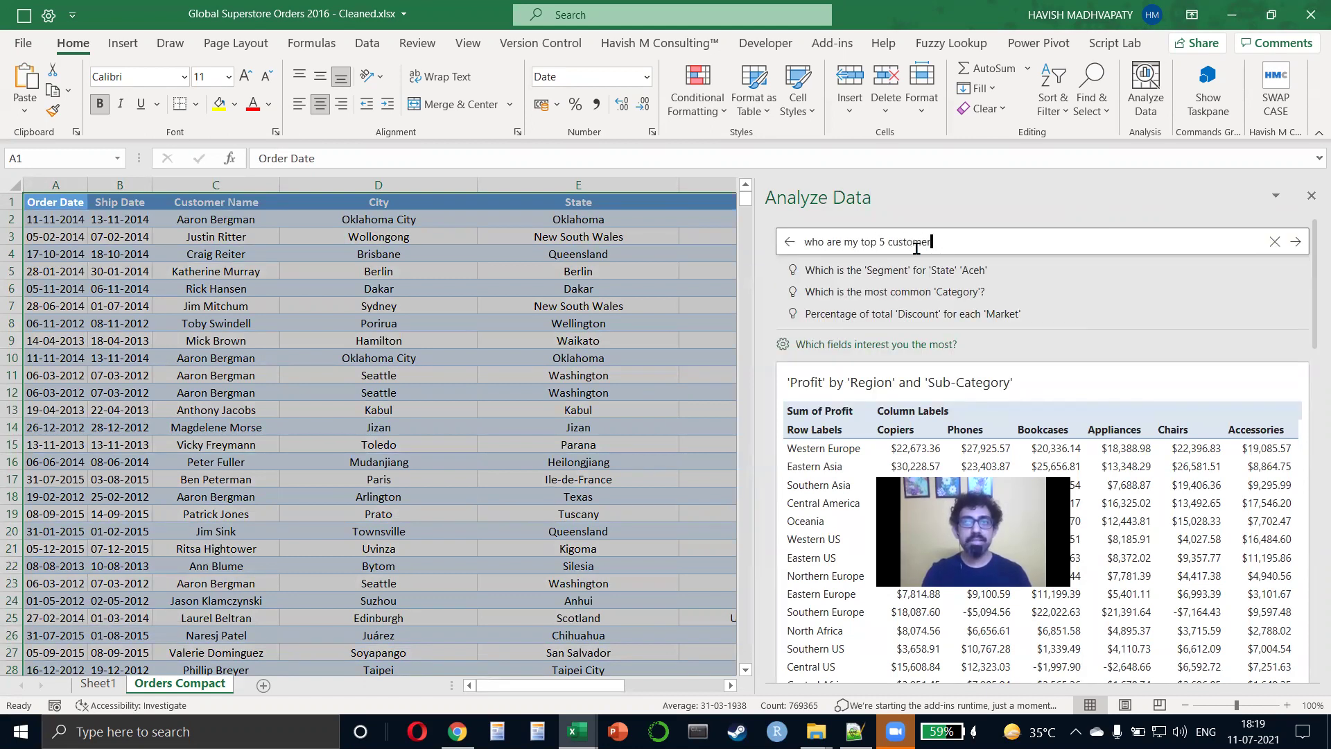
pyautogui.write('in india ')
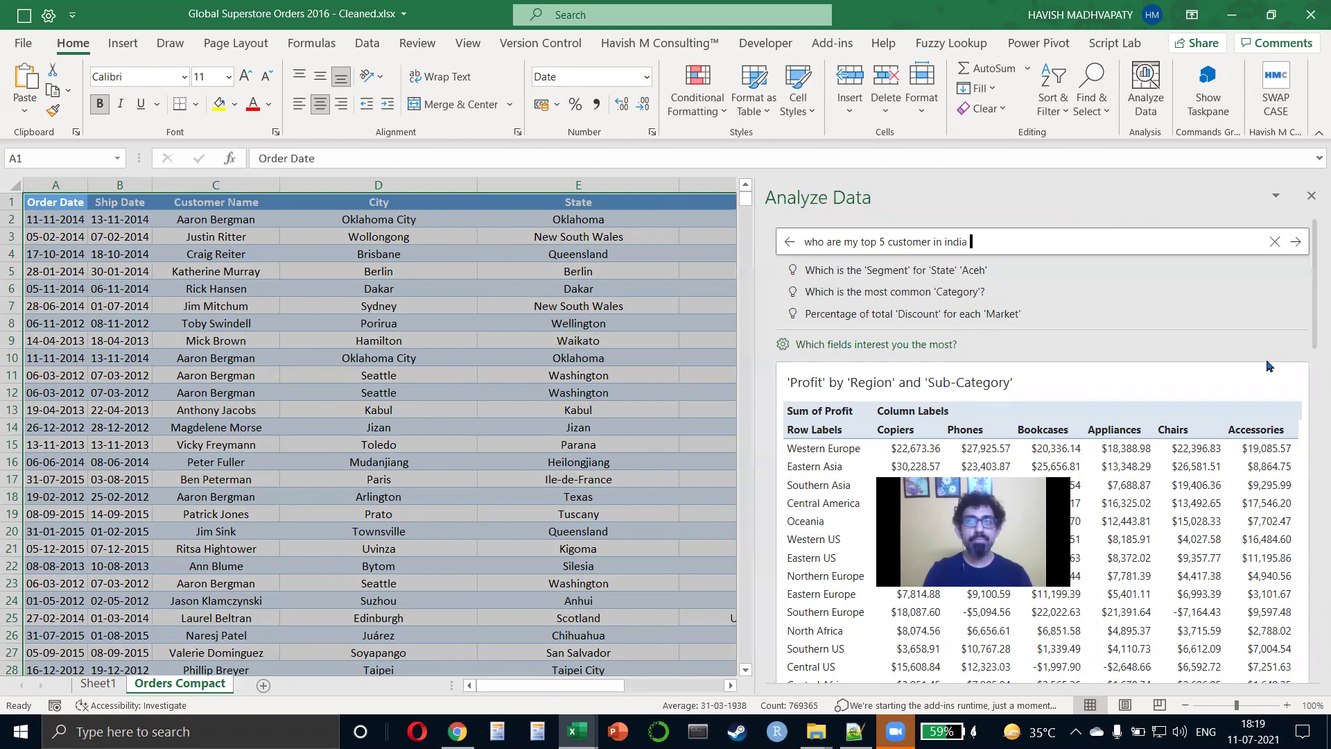
pyautogui.write('in order y')
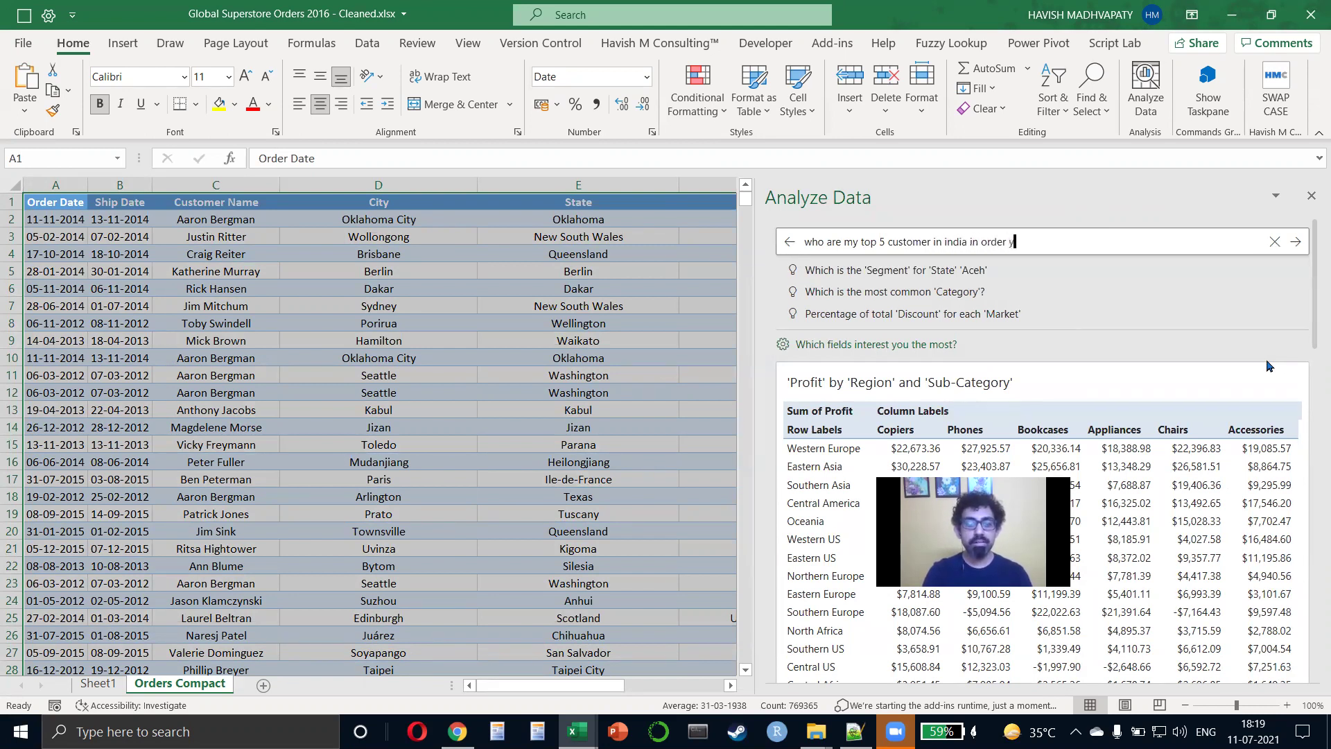
pyautogui.write('ear 2013 in consumemr')
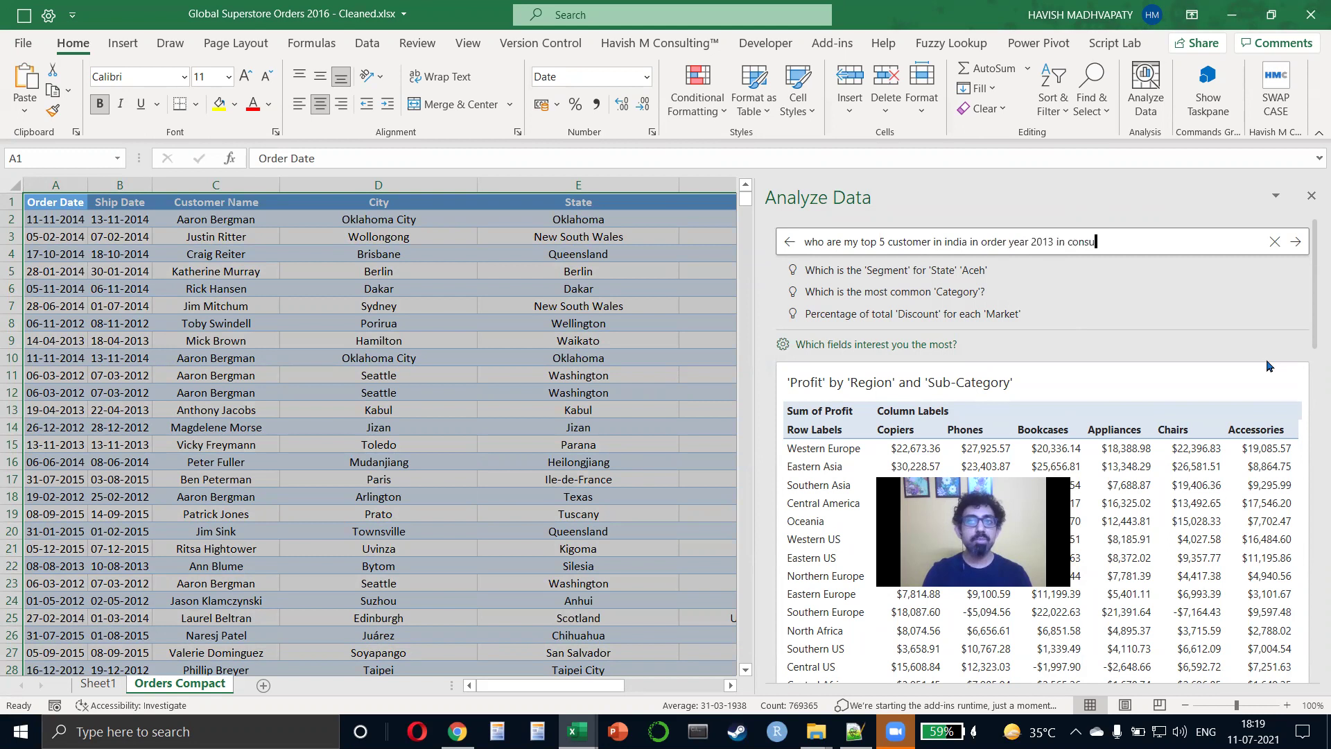
pyautogui.press('BackSpace')
pyautogui.press('BackSpace')
pyautogui.press('BackSpace')
pyautogui.write('r')
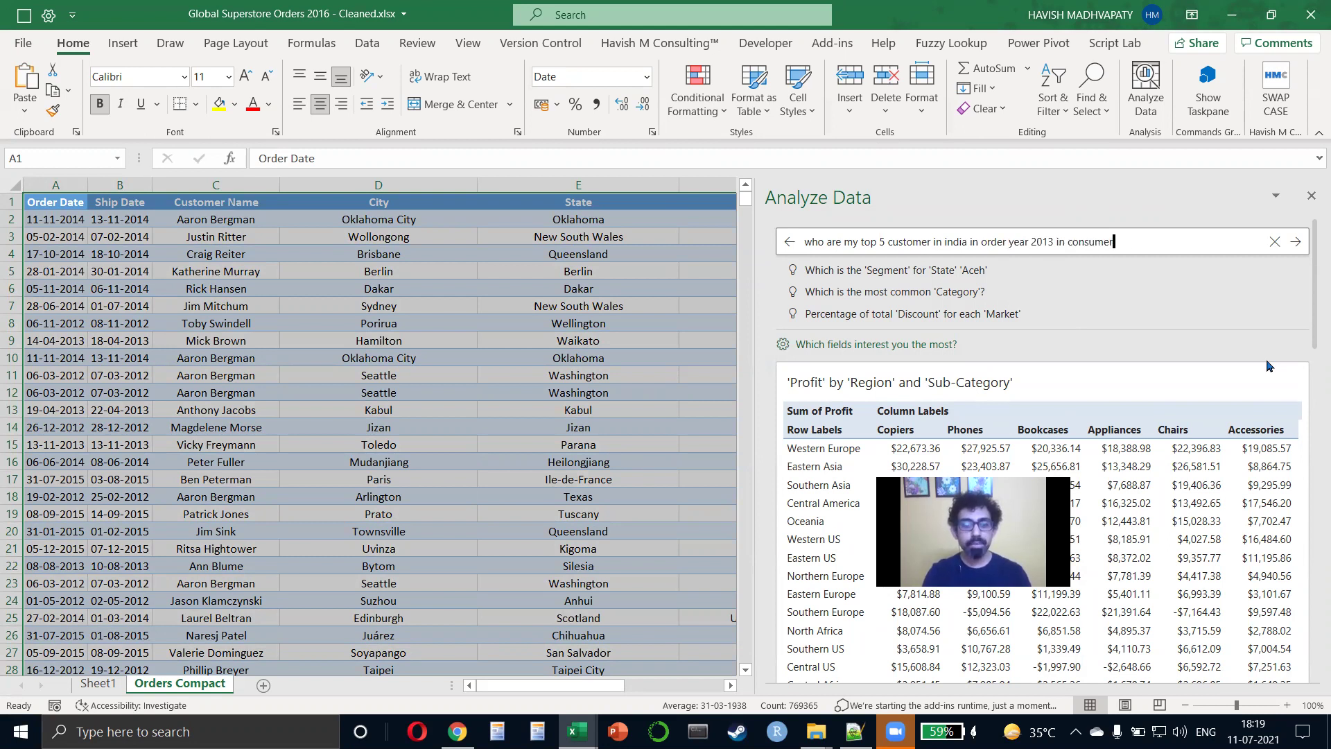
pyautogui.write(' segment')
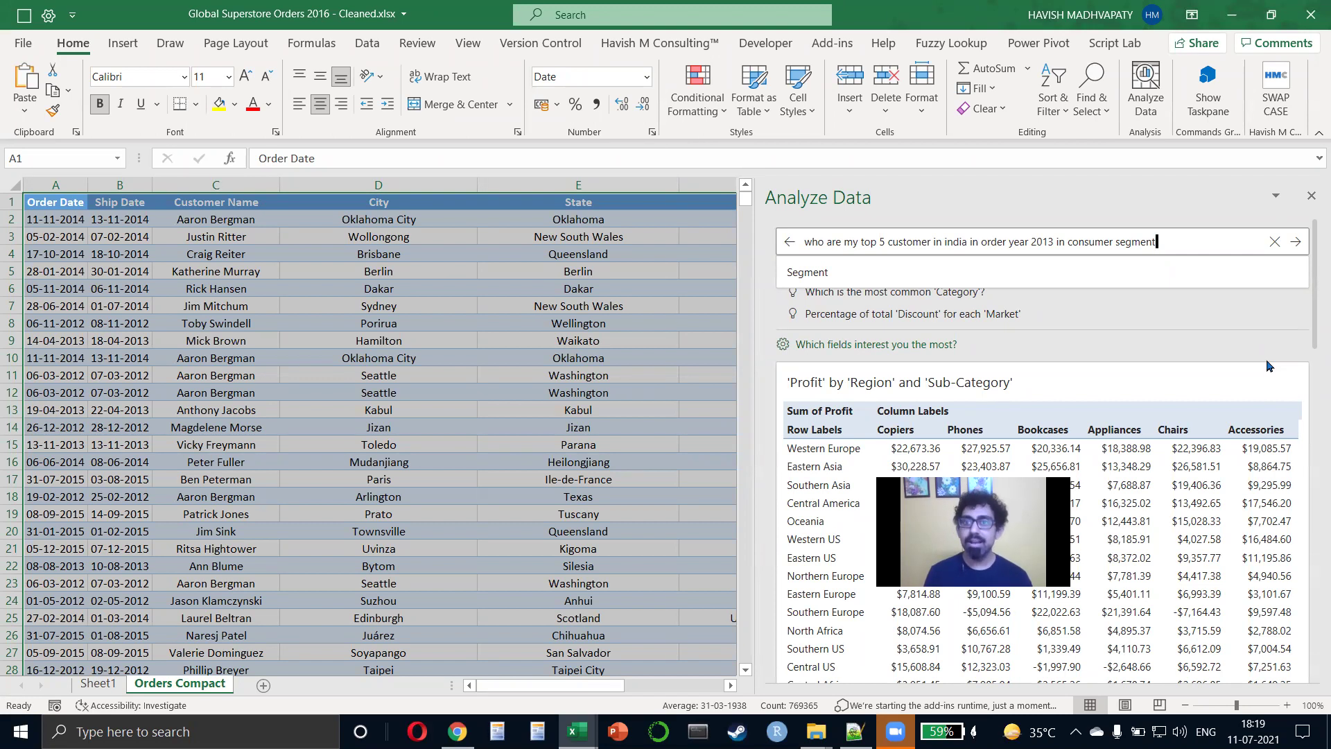
pyautogui.press('Return')
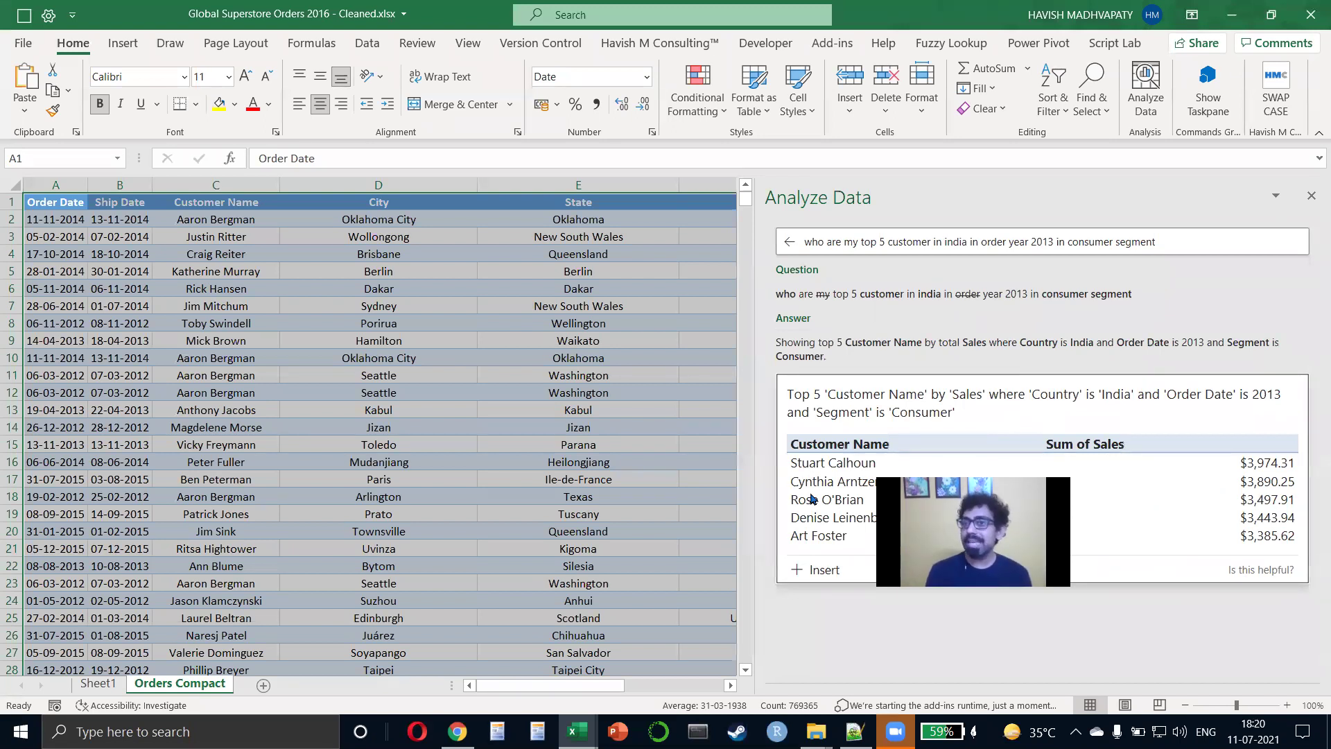
pyautogui.click(1238, 242)
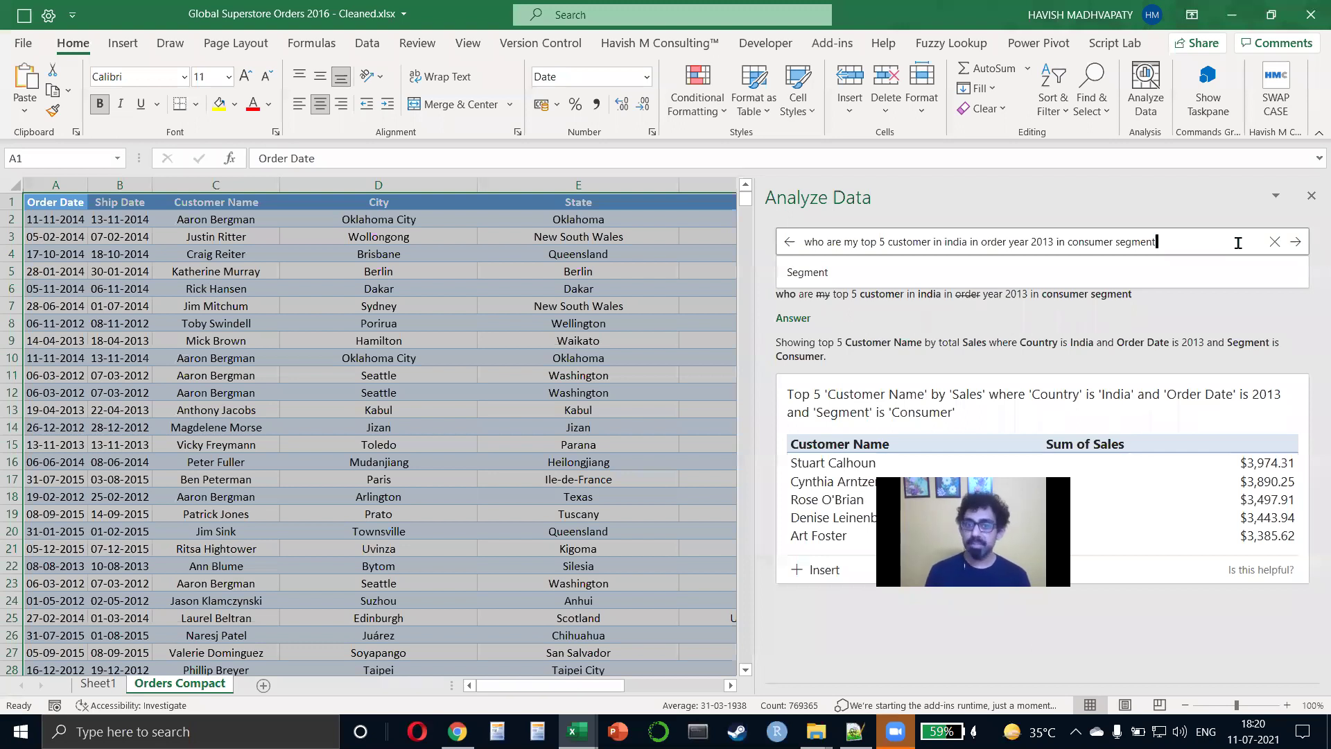
# In a new Chrome tab, search 'javascript microsoft excel' and open the Excel JavaScript API overview.
pyautogui.hotkey('alt', 'Tab')
pyautogui.hotkey('alt', 'Tab')
pyautogui.hotkey('ctrl', 't')
pyautogui.write('javas')
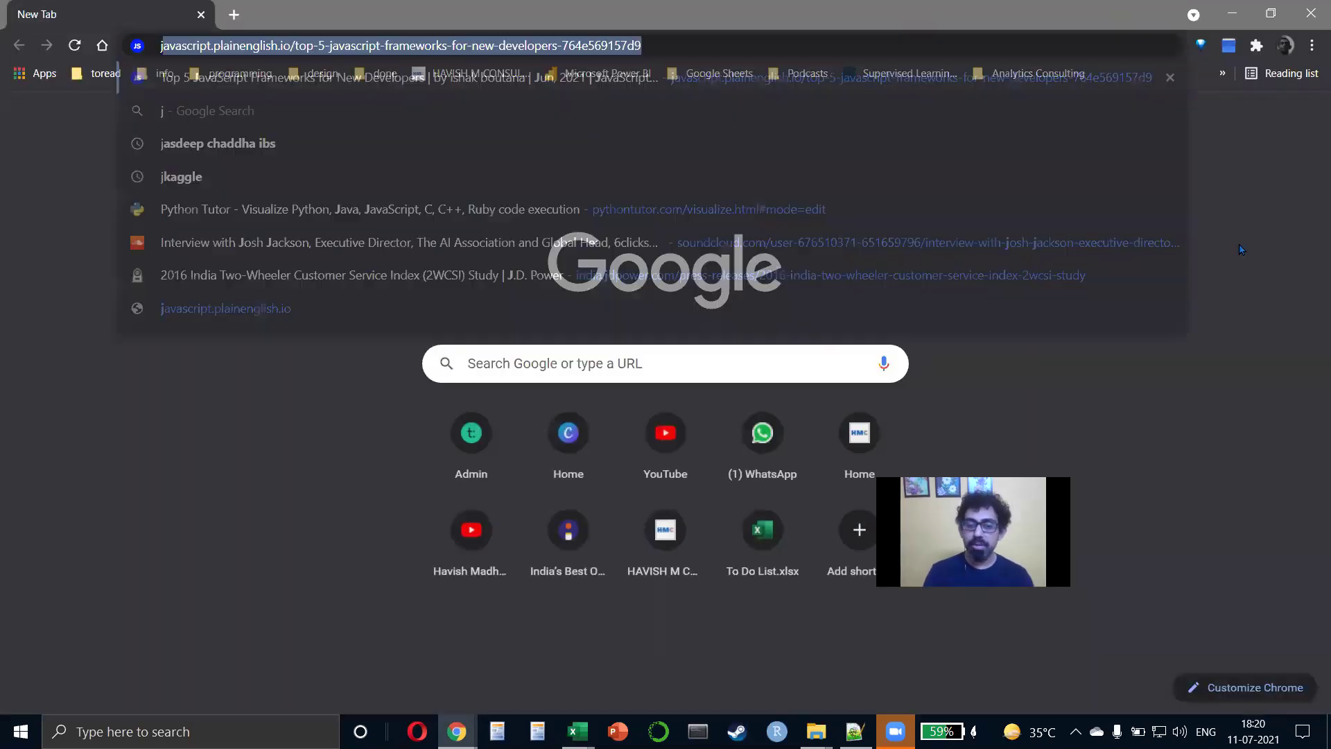
pyautogui.write('cript microsof')
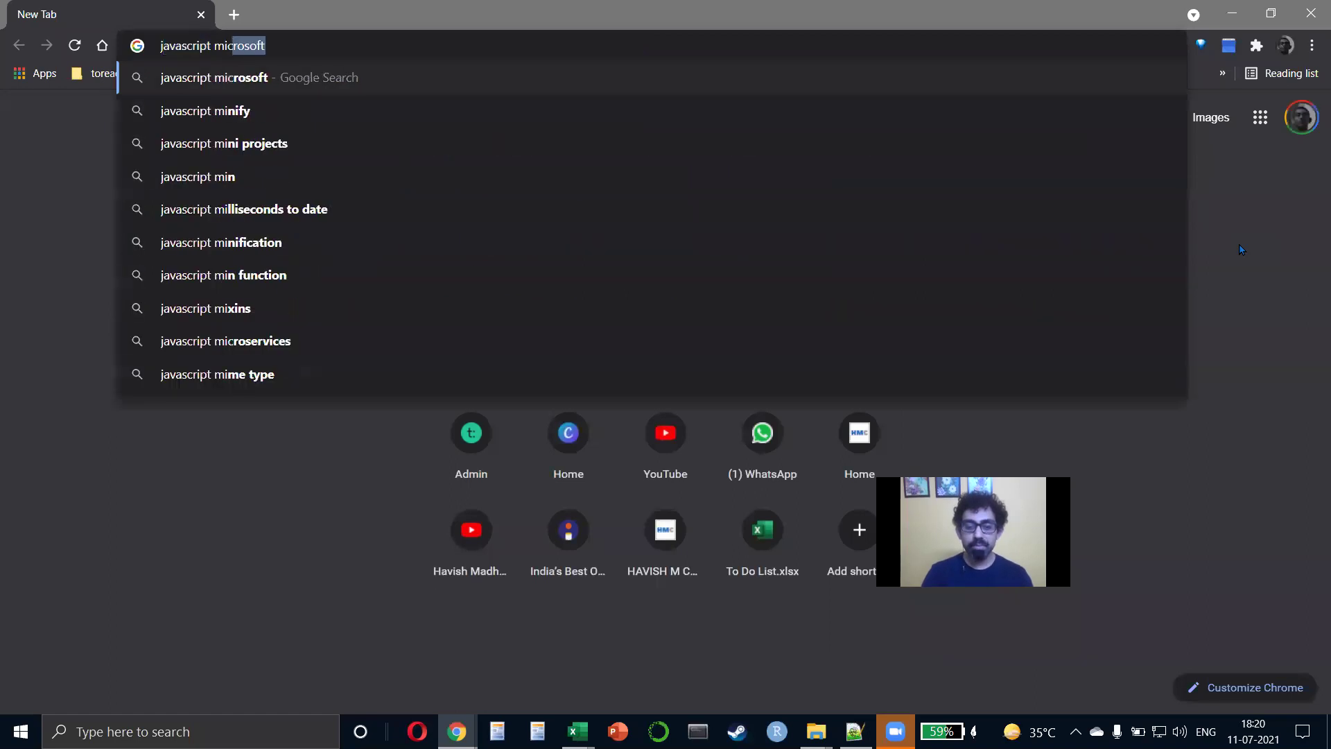
pyautogui.write('t excel')
pyautogui.press('Return')
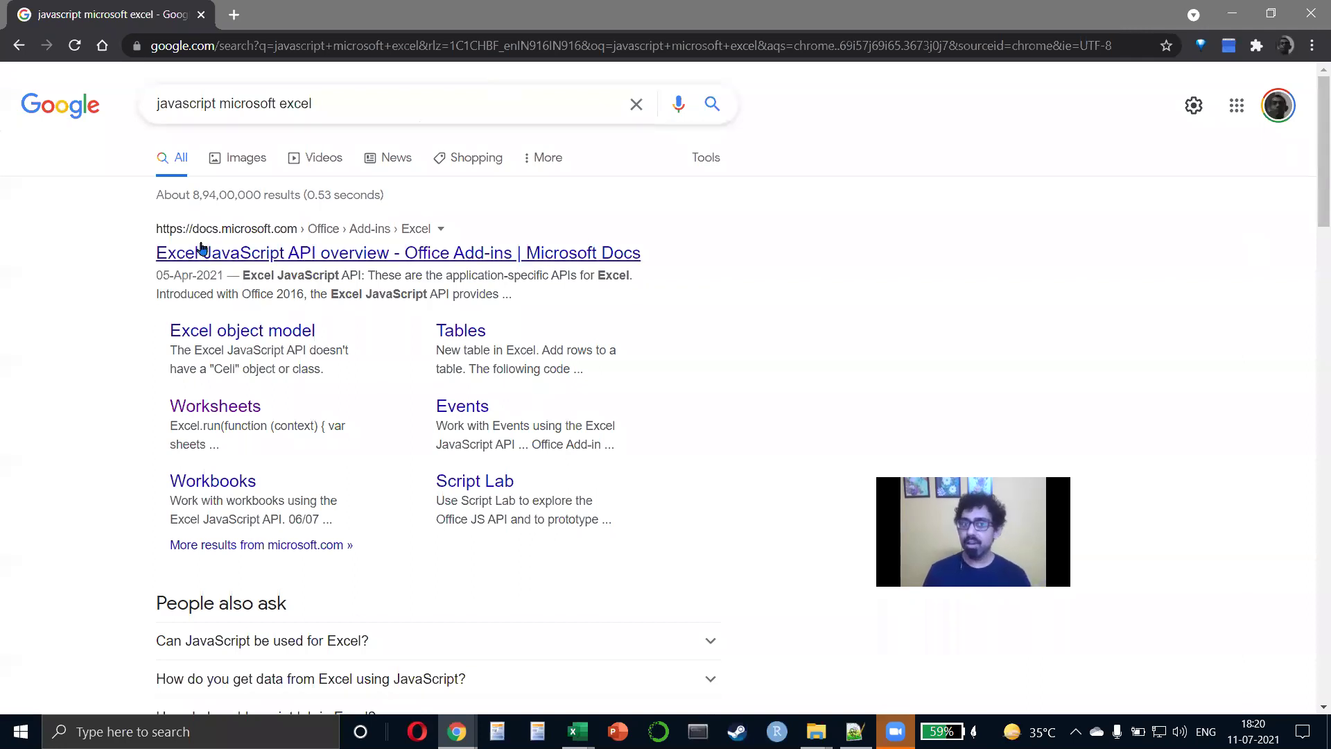
pyautogui.click(365, 254)
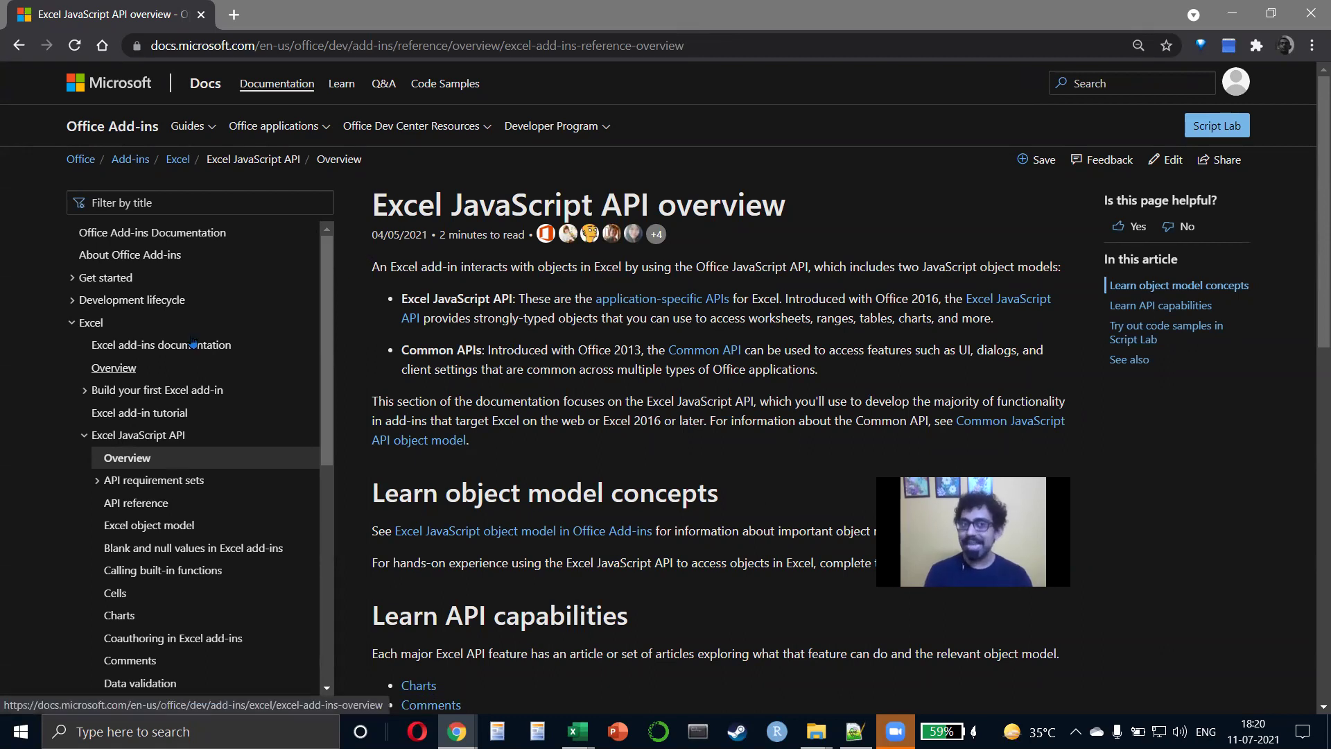
# Read the 'What are Excel add-ins?' article, including the Custom functions section, then close that window.
pyautogui.click(93, 324)
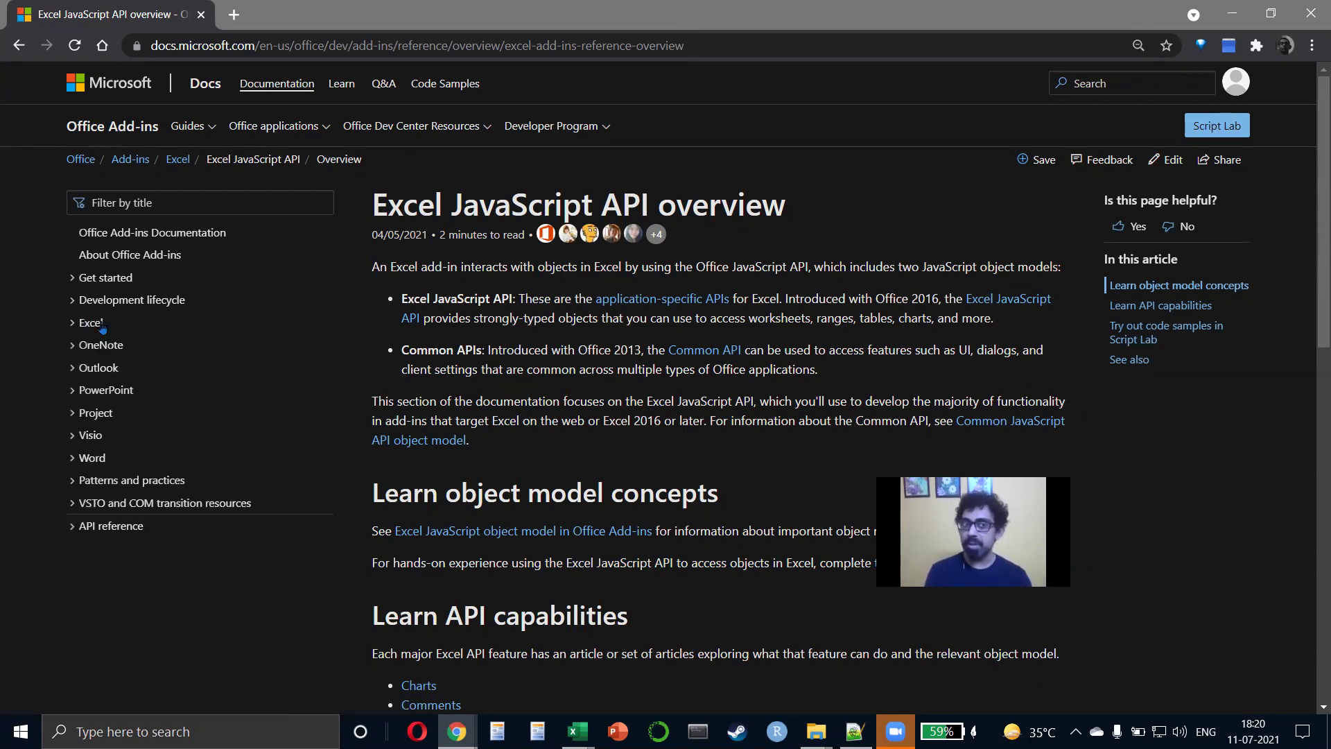
pyautogui.click(94, 324)
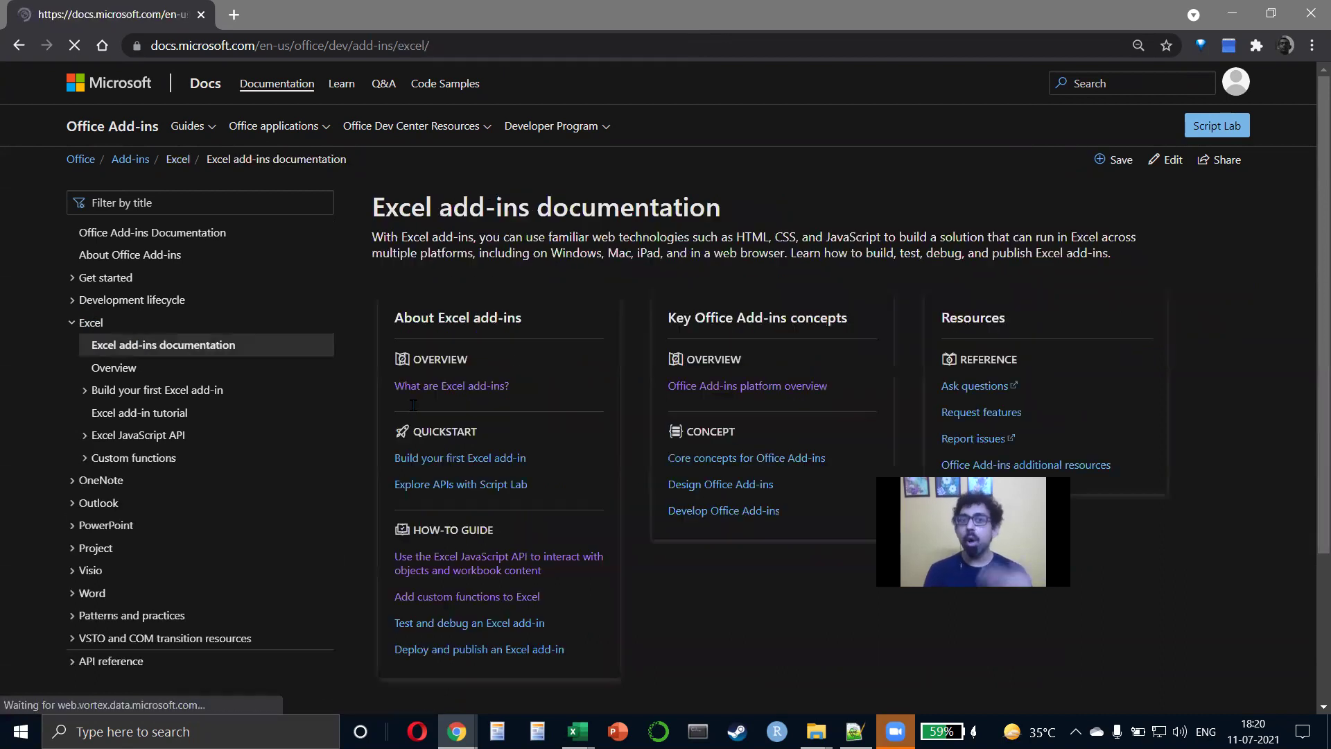
pyautogui.click(489, 387)
pyautogui.scroll(-15, 488, 389)
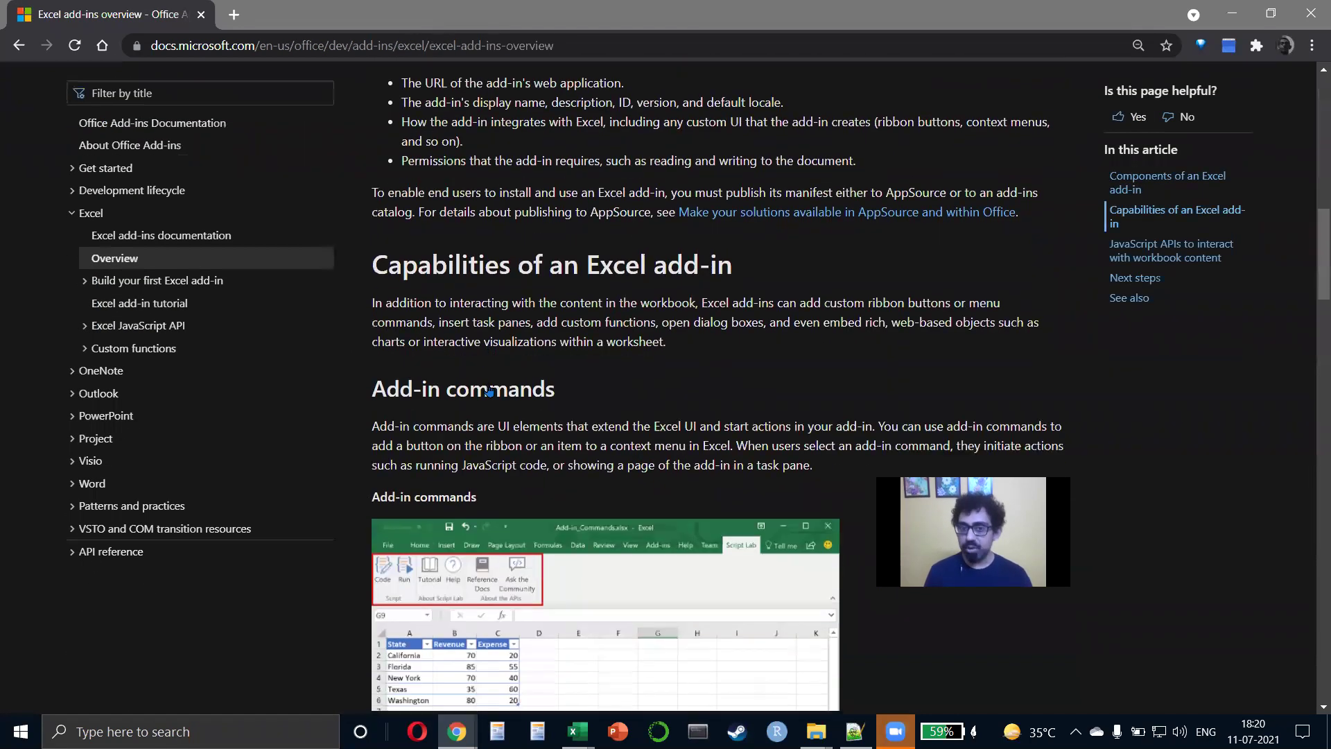
pyautogui.scroll(-1, 489, 389)
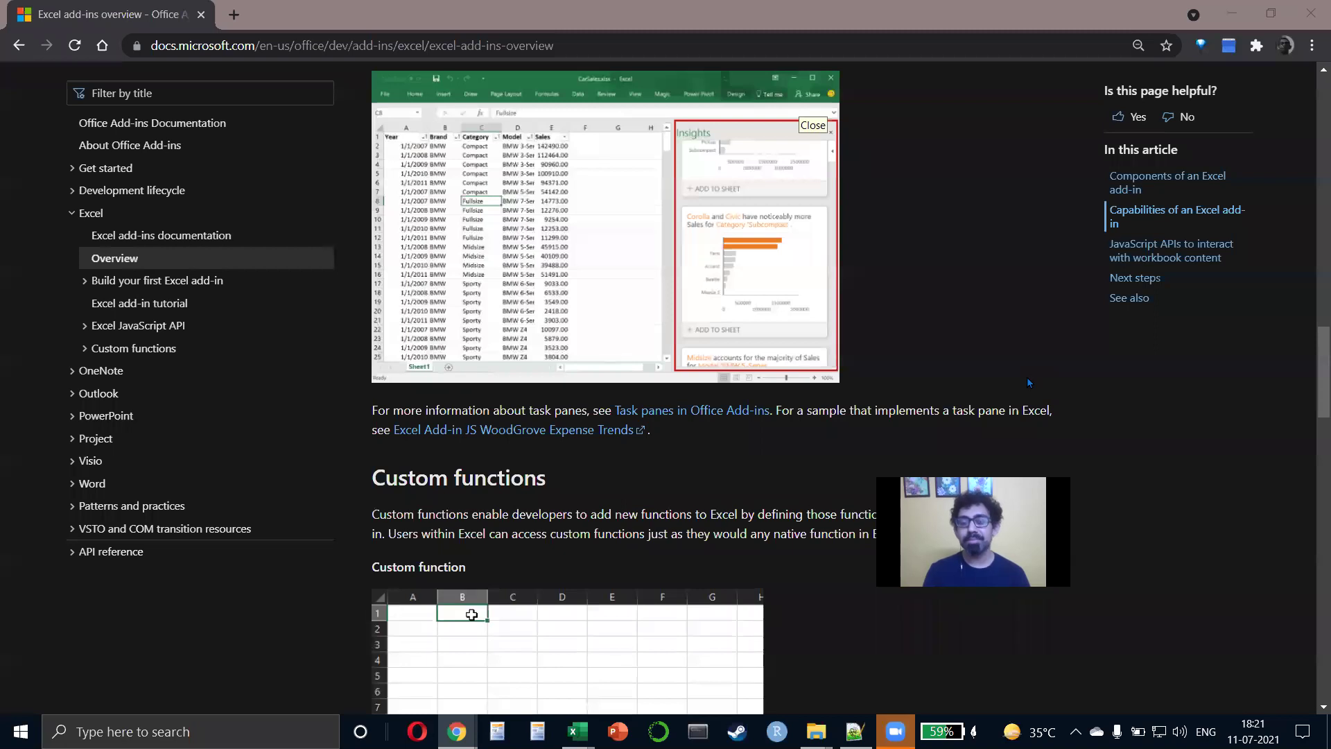
pyautogui.click(1310, 14)
# In Excel, clear the whole-sheet selection by selecting cell E7, then go to the end of the new 8 notes.
pyautogui.hotkey('alt', 'Tab')
pyautogui.hotkey('alt', 'Tab')
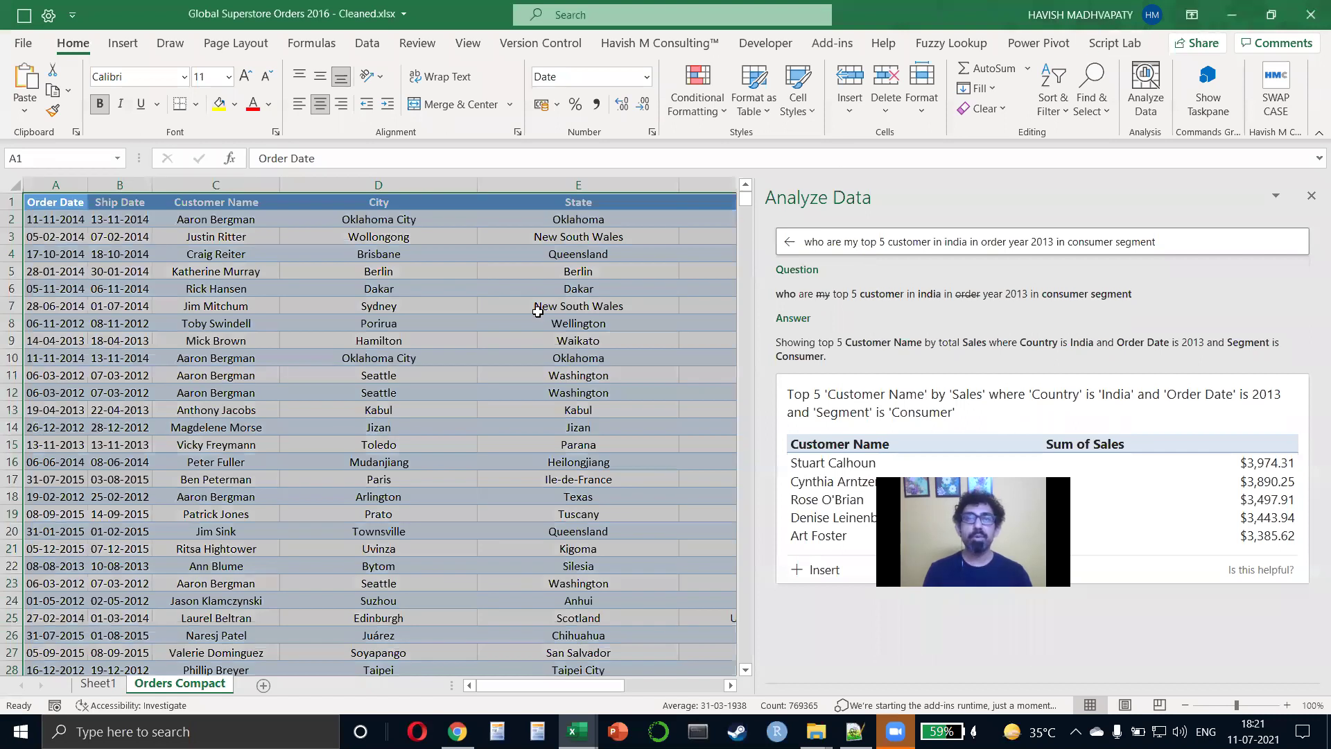
pyautogui.click(538, 311)
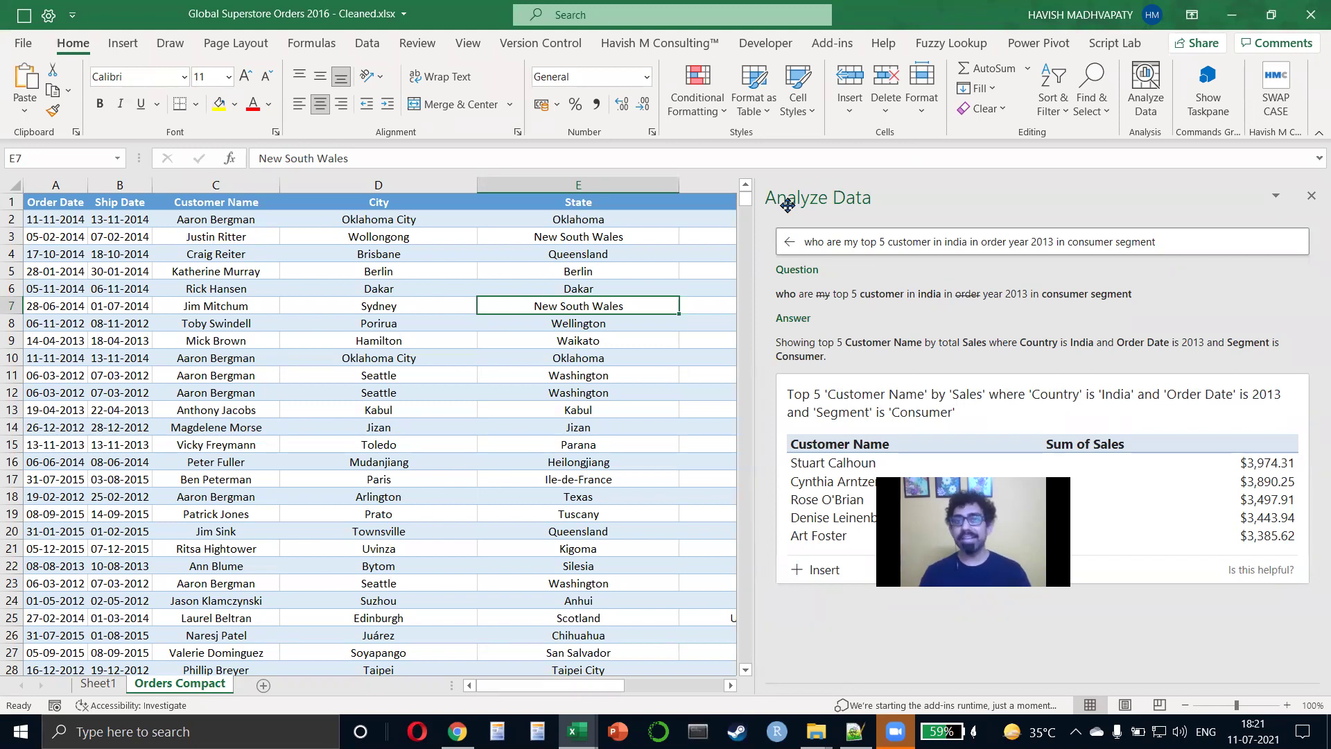
pyautogui.hotkey('alt', 'Tab')
pyautogui.press('Tab')
pyautogui.press('Tab')
pyautogui.press('Tab')
pyautogui.press('Down')
pyautogui.press('Down')
pyautogui.press('Down')
pyautogui.press('Down')
pyautogui.press('Down')
pyautogui.press('Down')
pyautogui.press('Down')
pyautogui.press('Down')
pyautogui.press('Down')
pyautogui.press('Down')
pyautogui.press('Down')
pyautogui.press('End')
# Add notes 'ts is a language created by MS based on js', 'WHY Learn it???', 'It is VBA for the internet'.
pyautogui.press('Return')
pyautogui.press('Return')
pyautogui.press('Return')
pyautogui.write('ts')
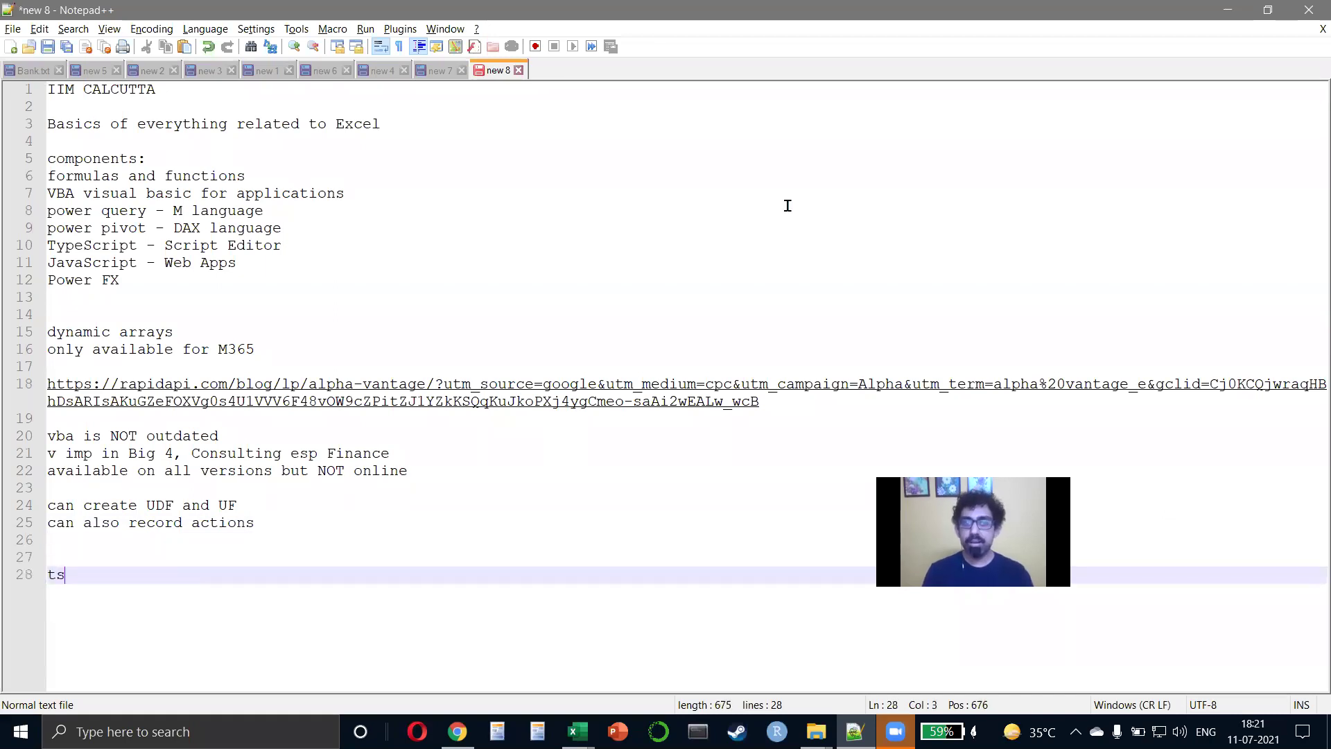
pyautogui.write(' is a lan')
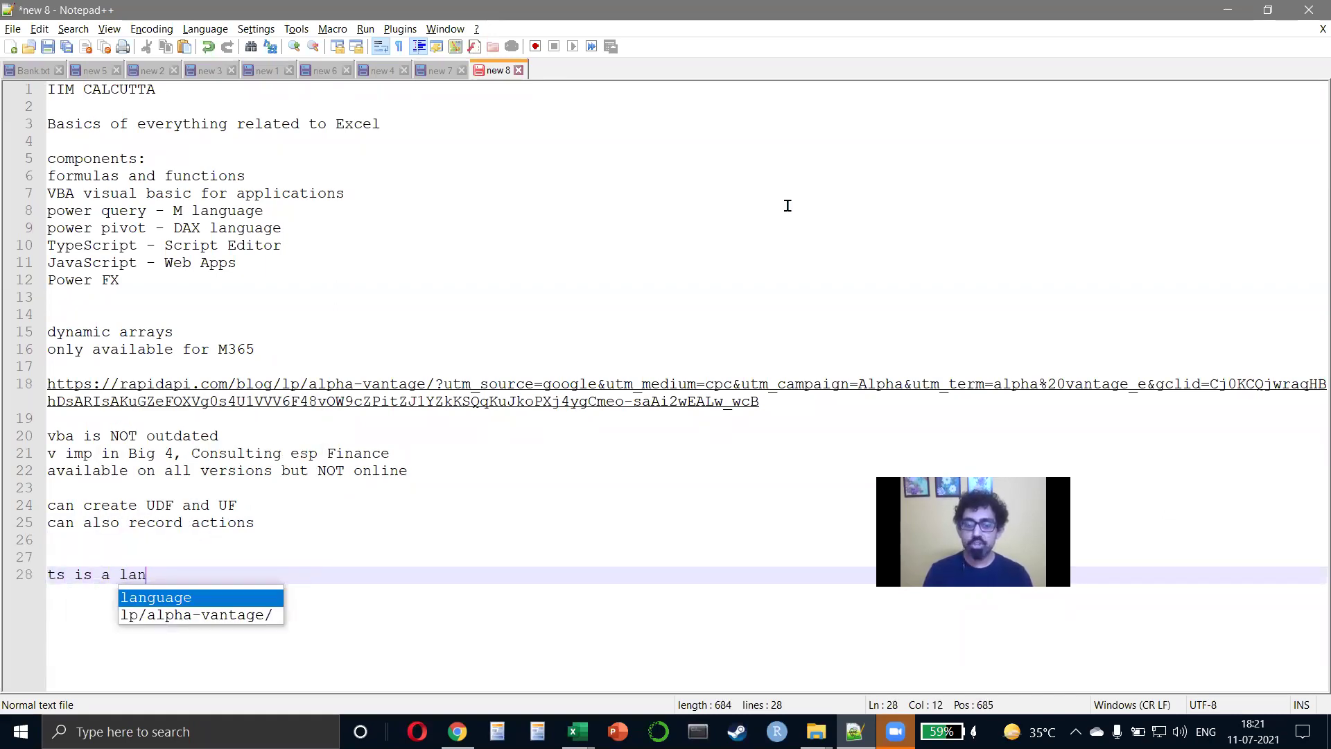
pyautogui.write('guage created ')
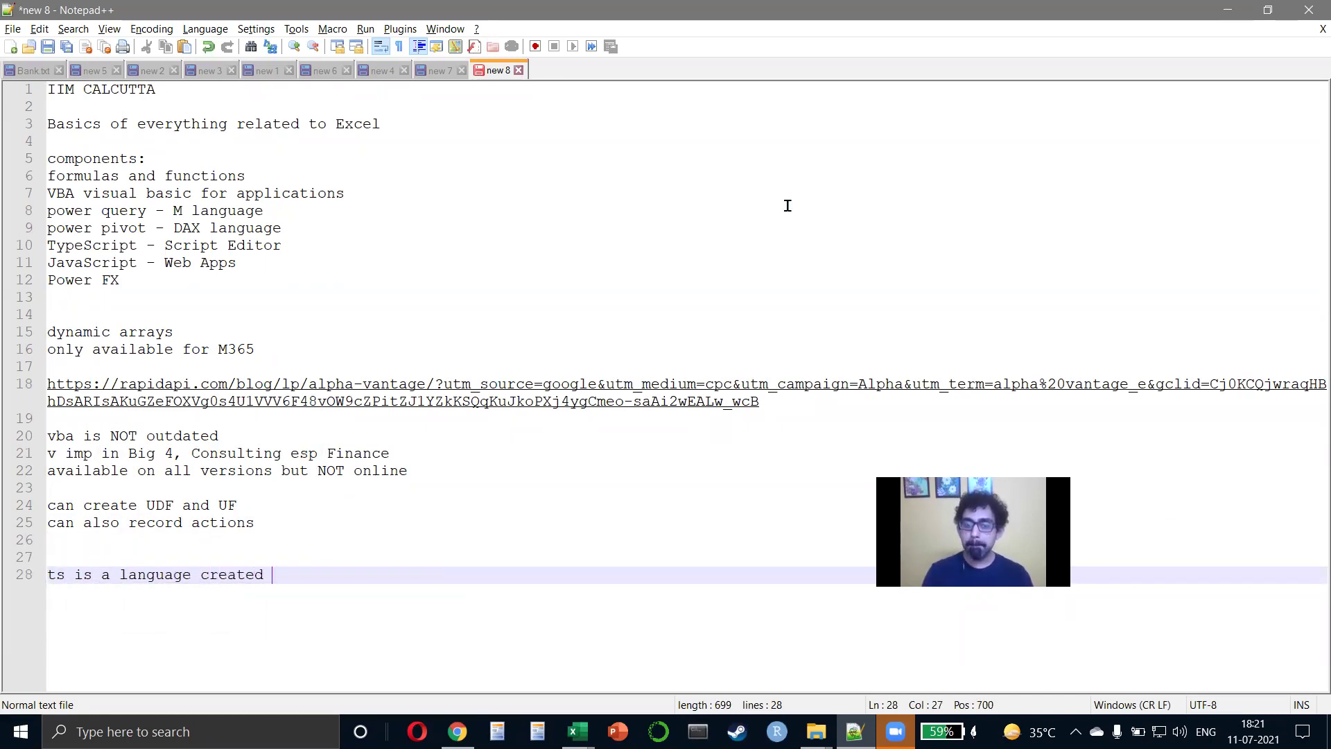
pyautogui.write('by MS ba')
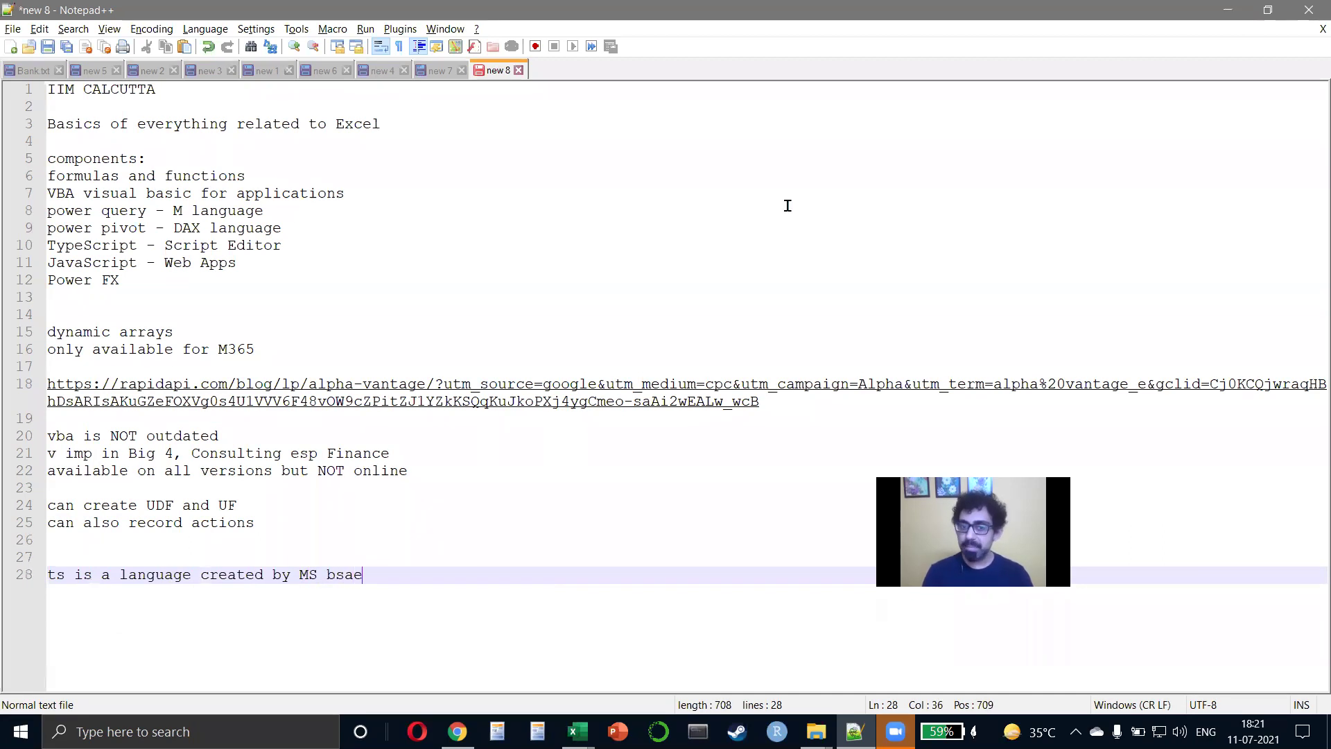
pyautogui.write('sed on ')
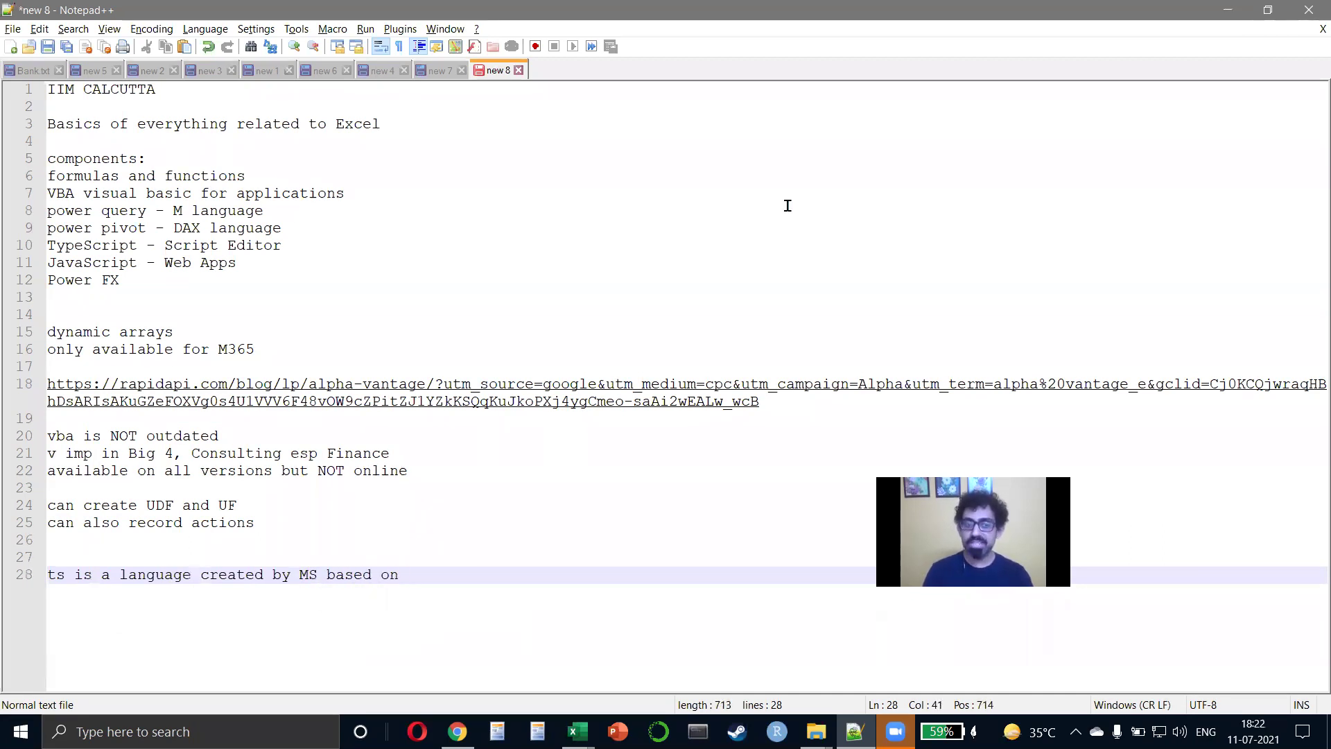
pyautogui.write('js')
pyautogui.press('Return')
pyautogui.write('WHY ')
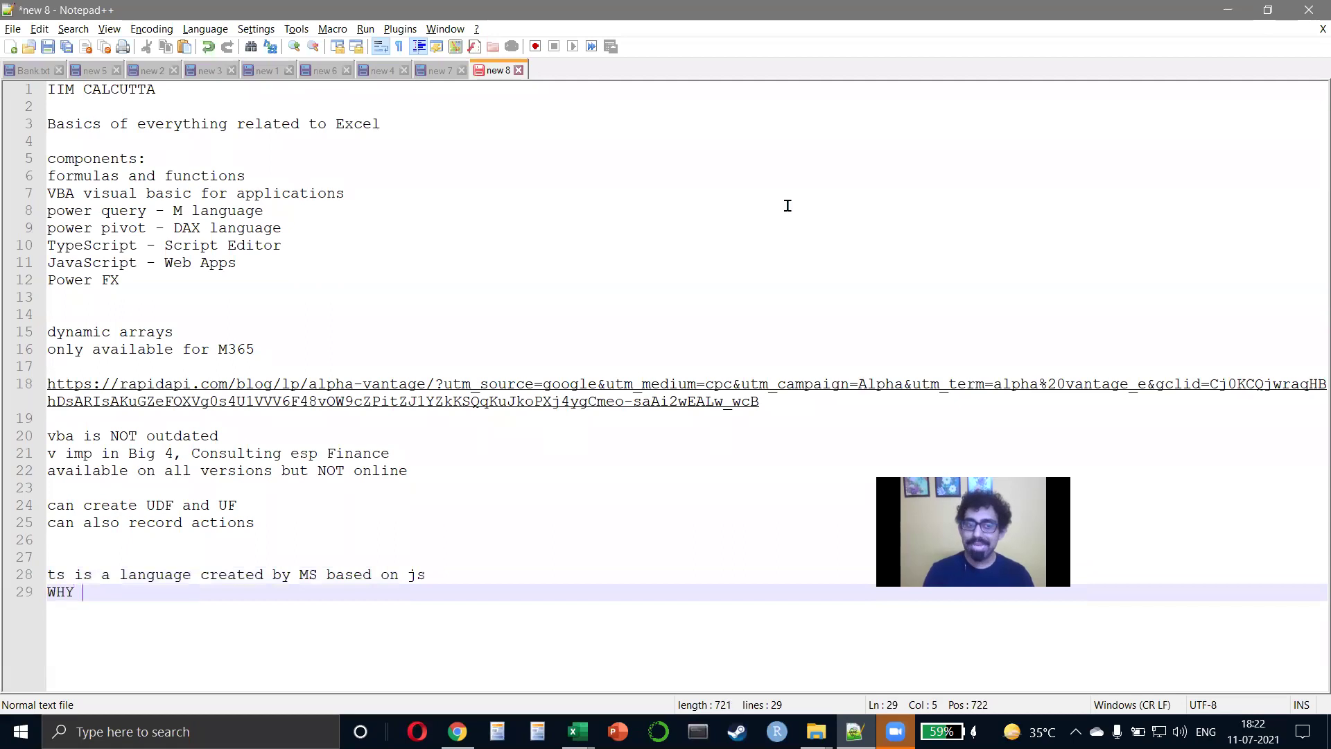
pyautogui.write('Learn it???/')
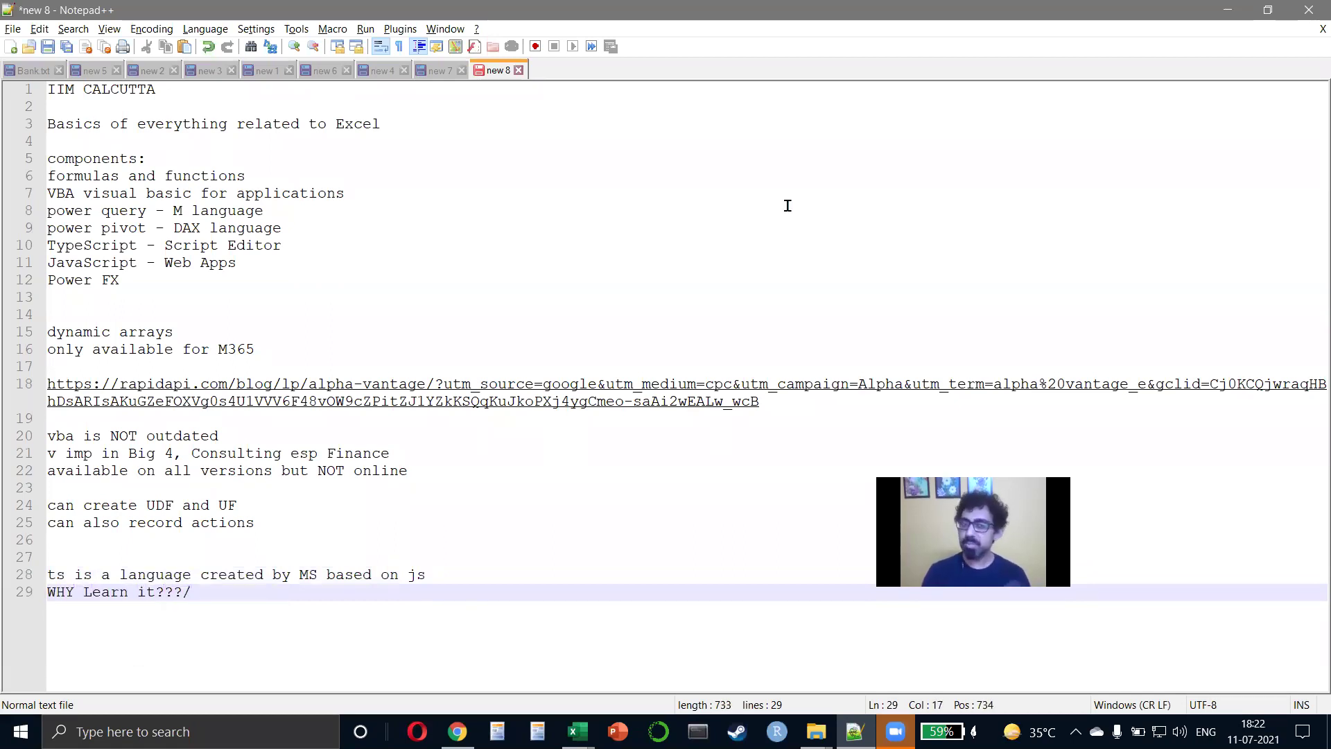
pyautogui.press('BackSpace')
pyautogui.press('Return')
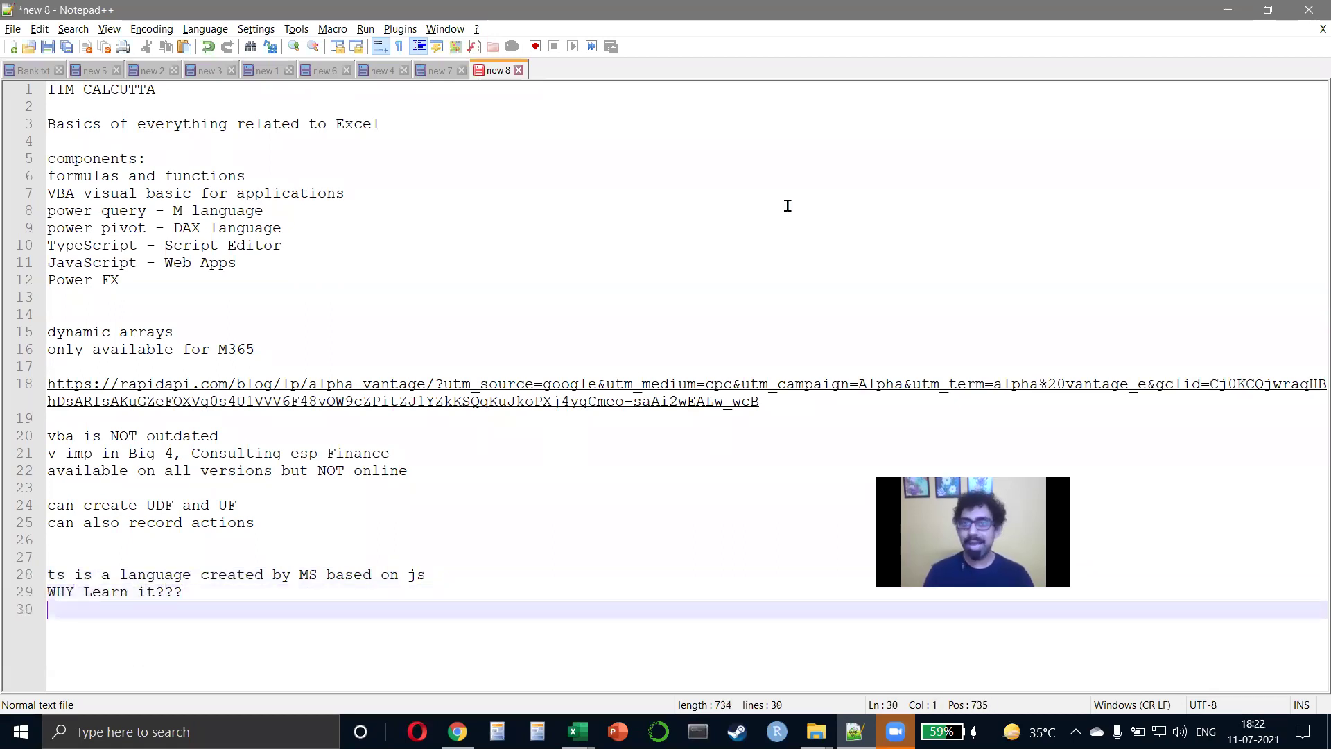
pyautogui.write('W')
pyautogui.press('BackSpace')
pyautogui.write('It is')
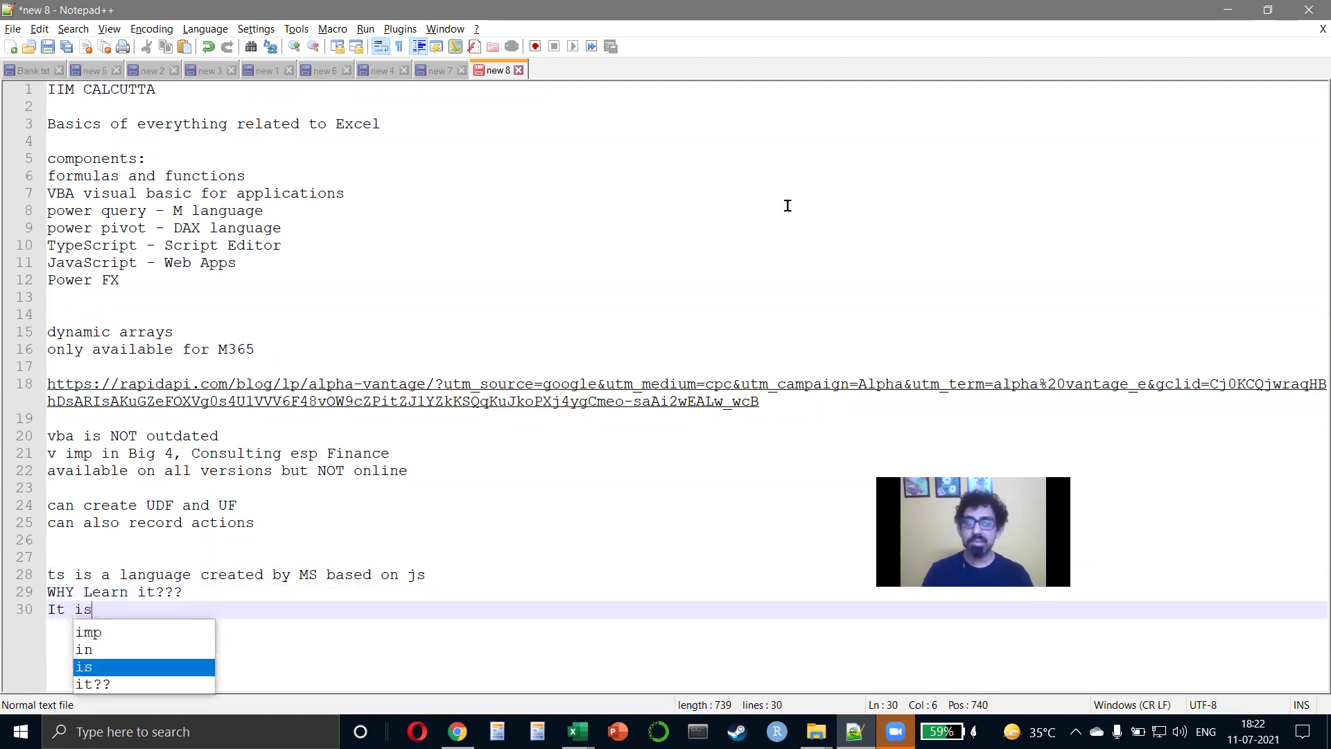
pyautogui.write(' VBA for the internet')
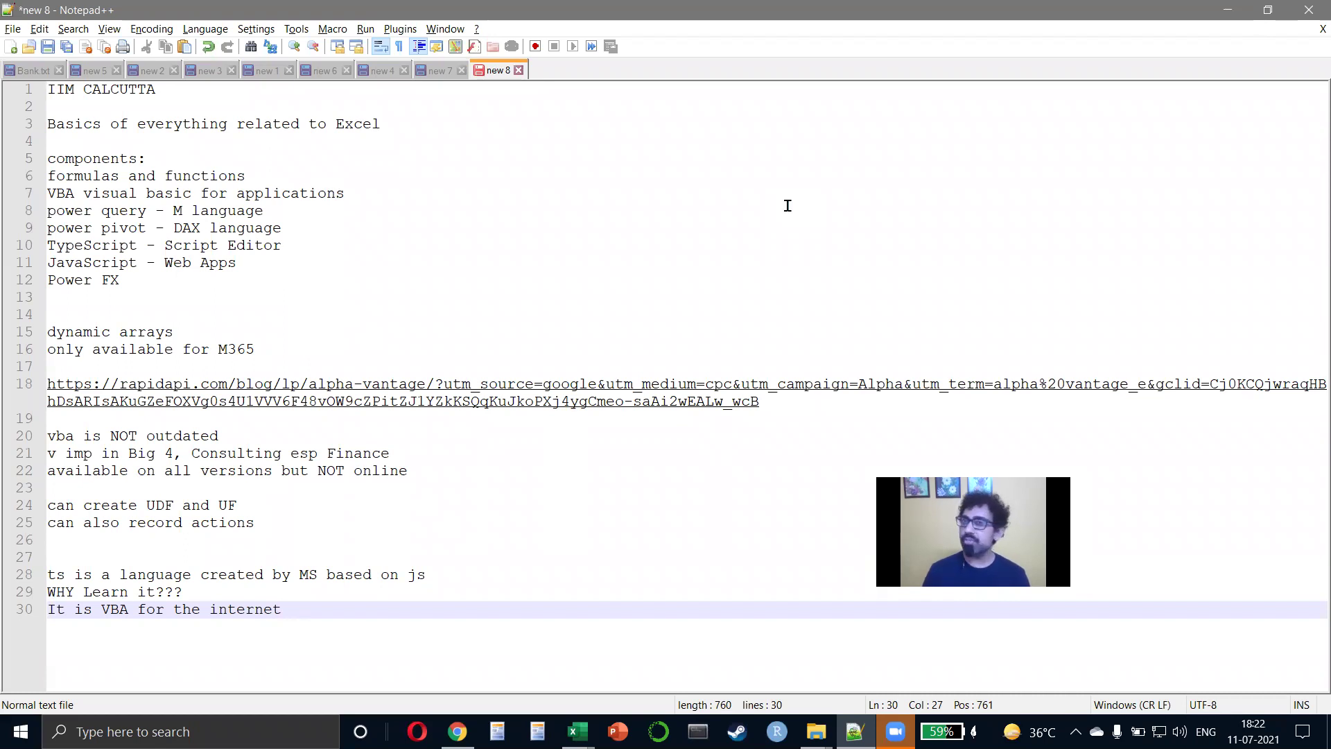
pyautogui.hotkey('alt', 'Tab')
pyautogui.hotkey('alt', 'Tab')
pyautogui.hotkey('alt', 'Tab')
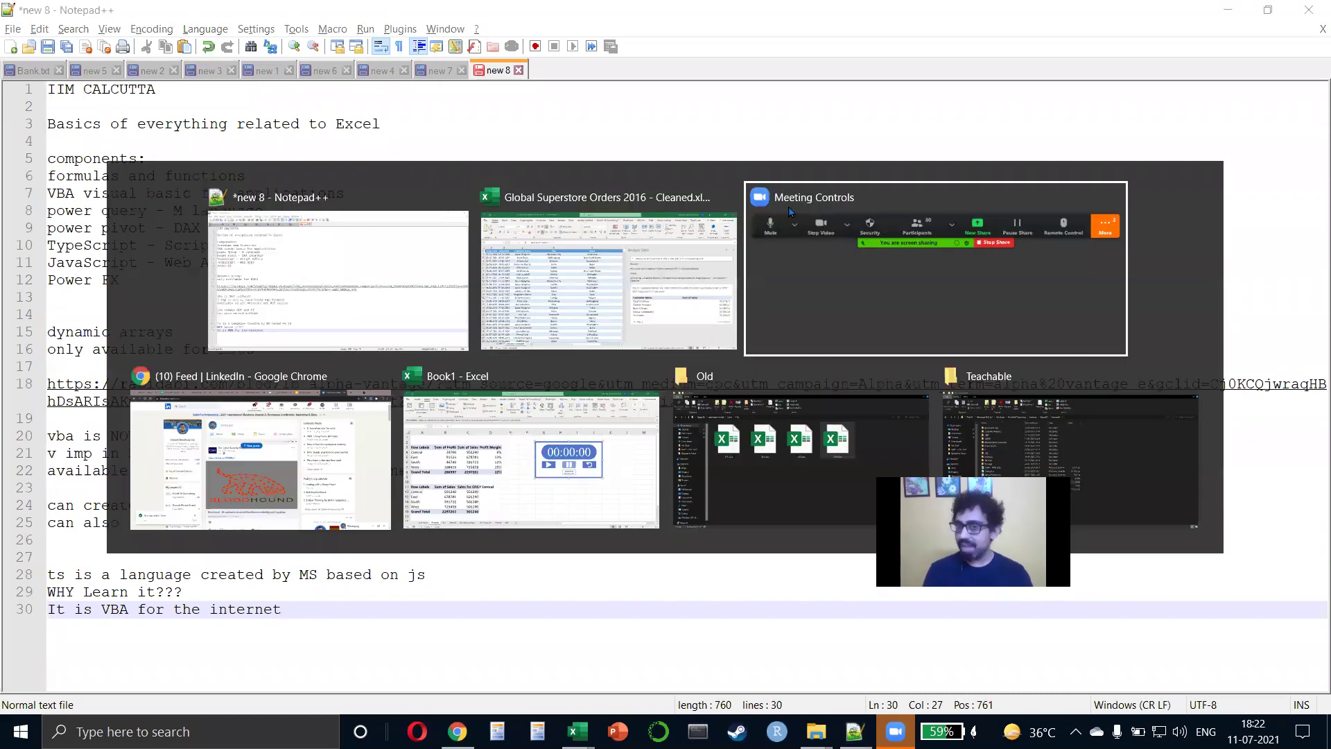
# Go to youtube.com/c/havishmadhvapaty playlists and open the TEACHABLE COURSE PREVIEW playlist.
pyautogui.click(1123, 17)
pyautogui.write('youtube.com')
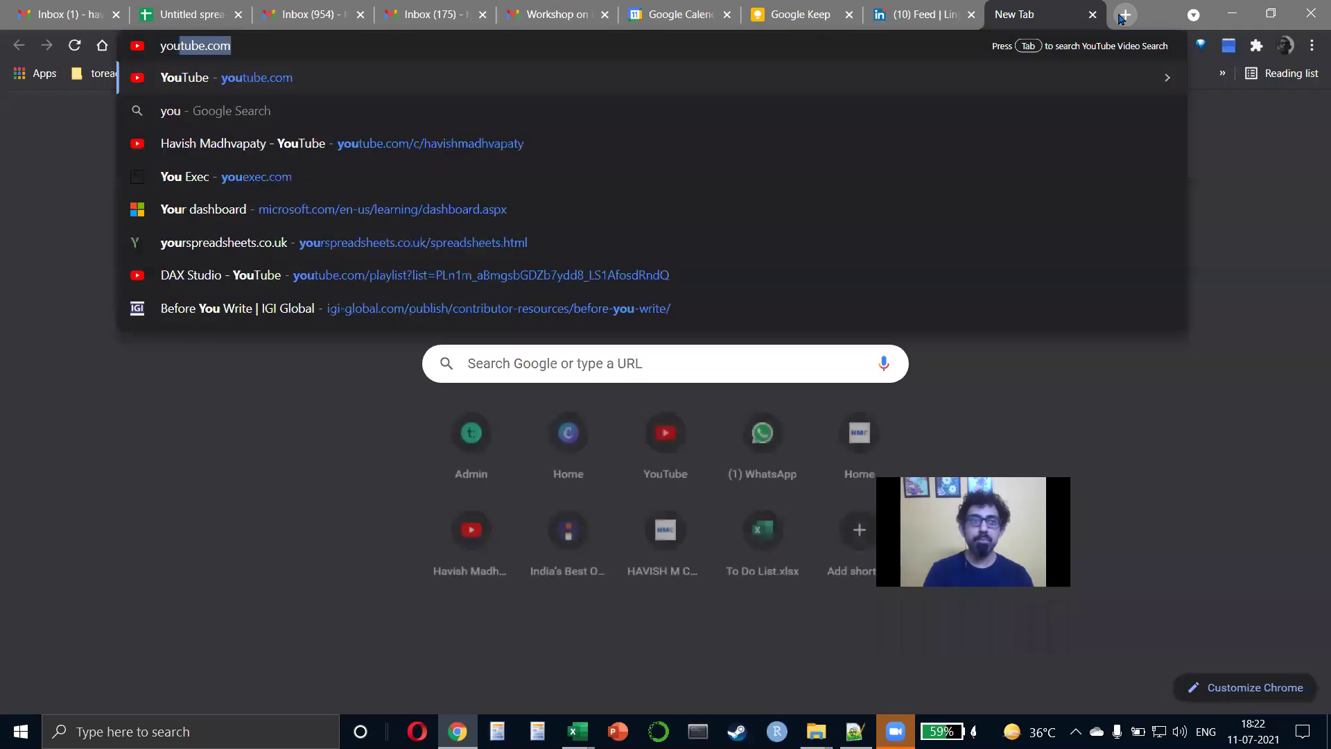
pyautogui.write('/c/havishmadhvapaty')
pyautogui.press('Return')
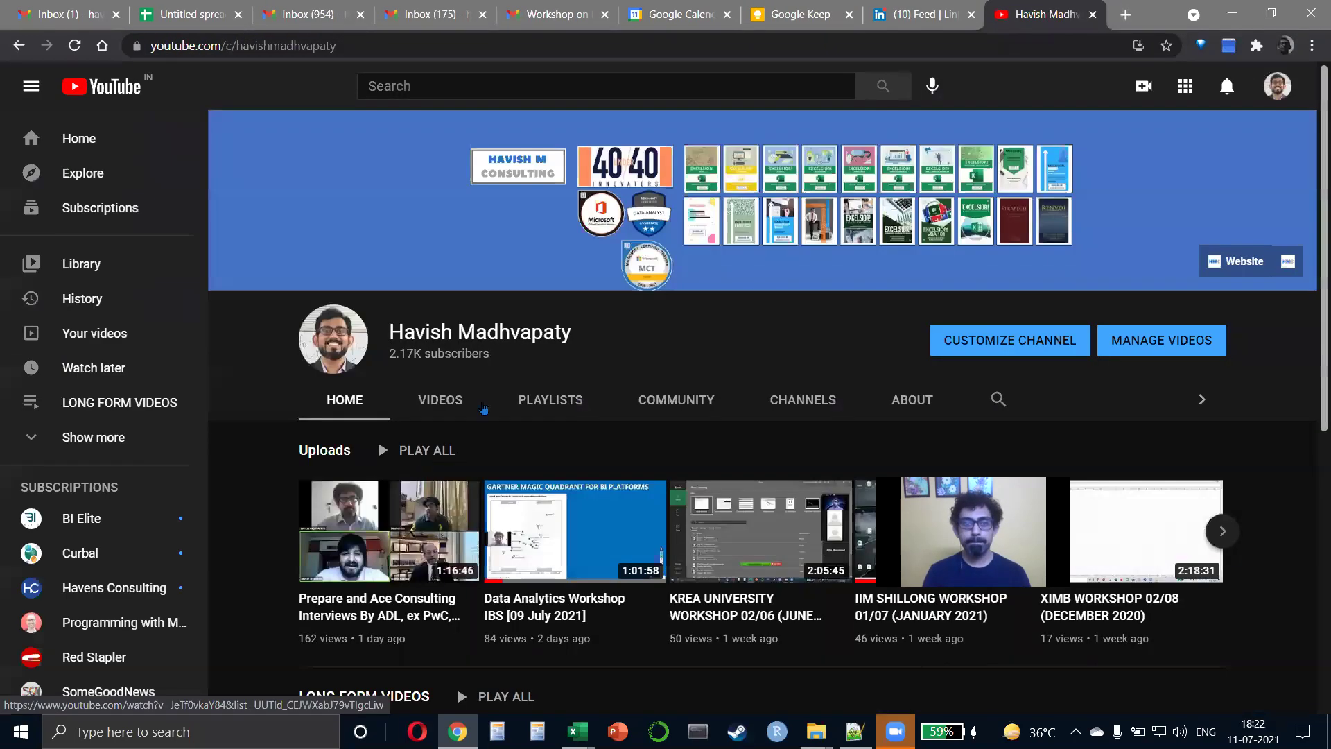
pyautogui.click(520, 402)
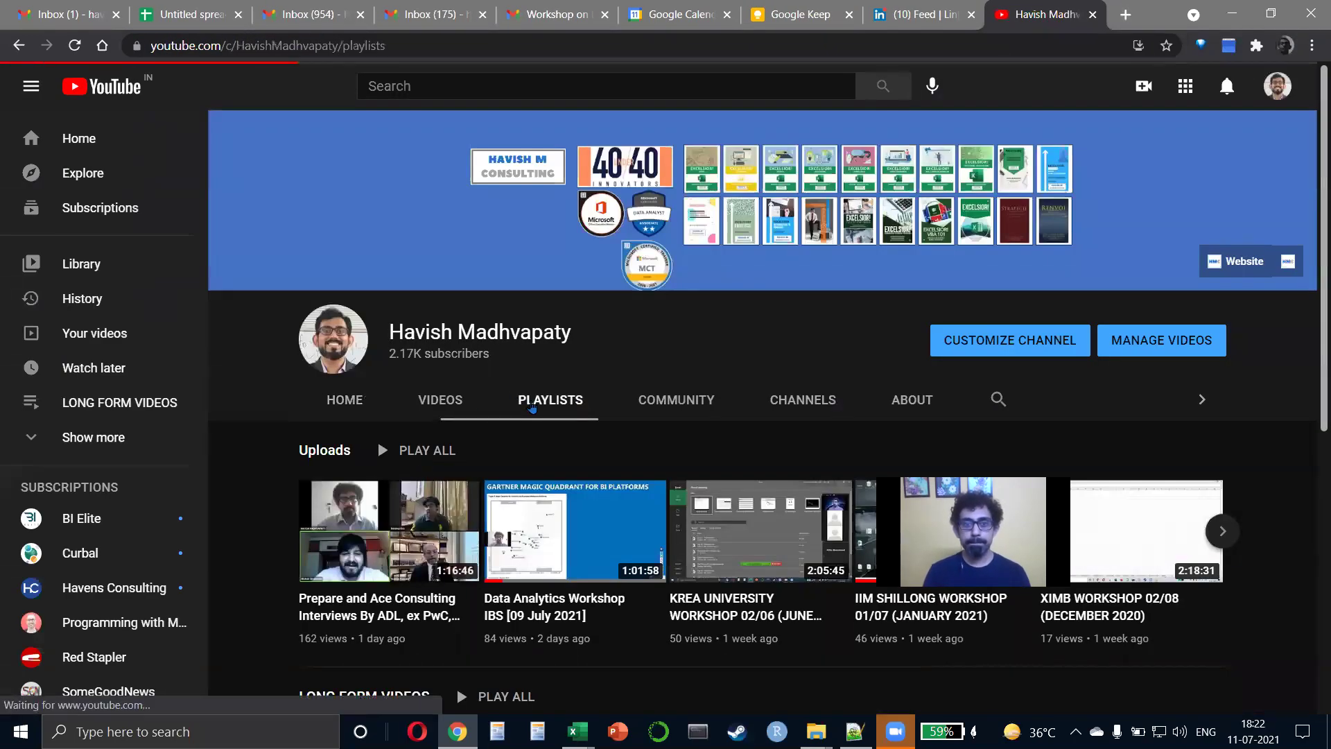
pyautogui.hotkey('ctrl', 'f')
pyautogui.write('preview')
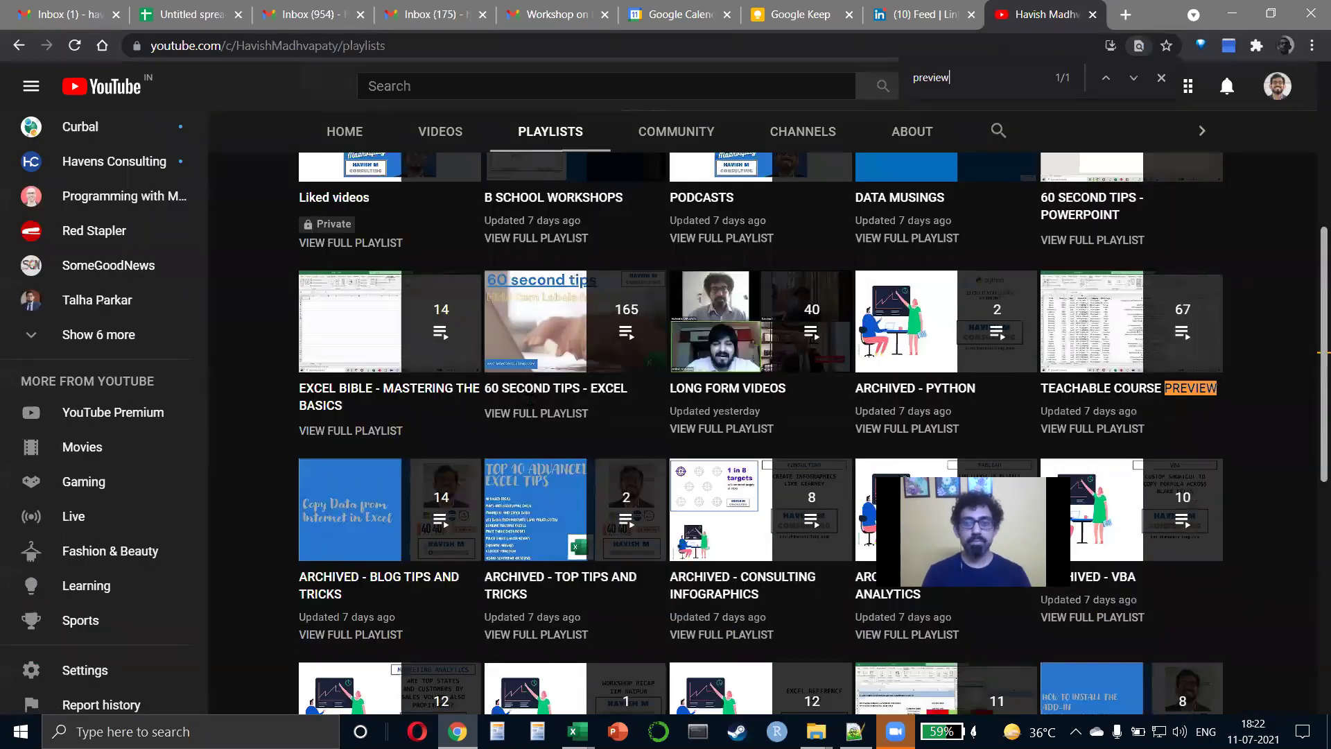
pyautogui.scroll(-1, 787, 414)
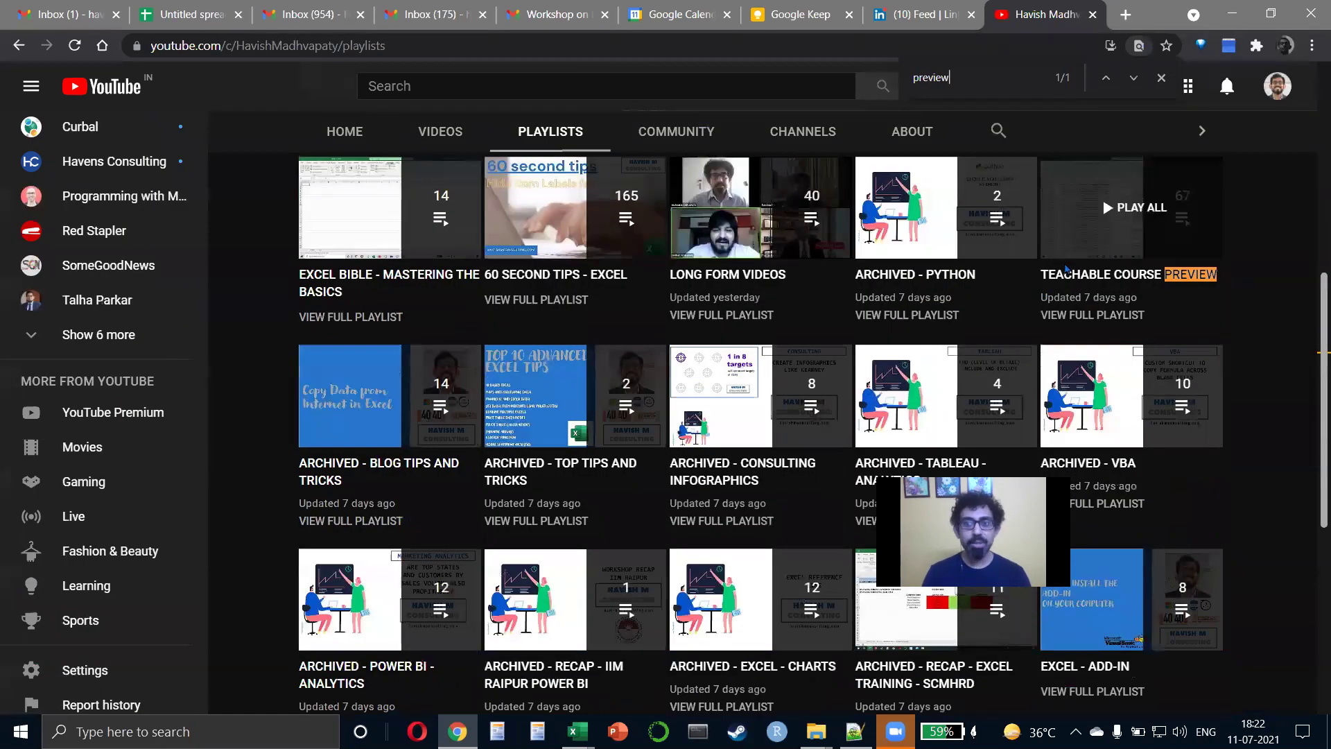
pyautogui.click(1065, 273)
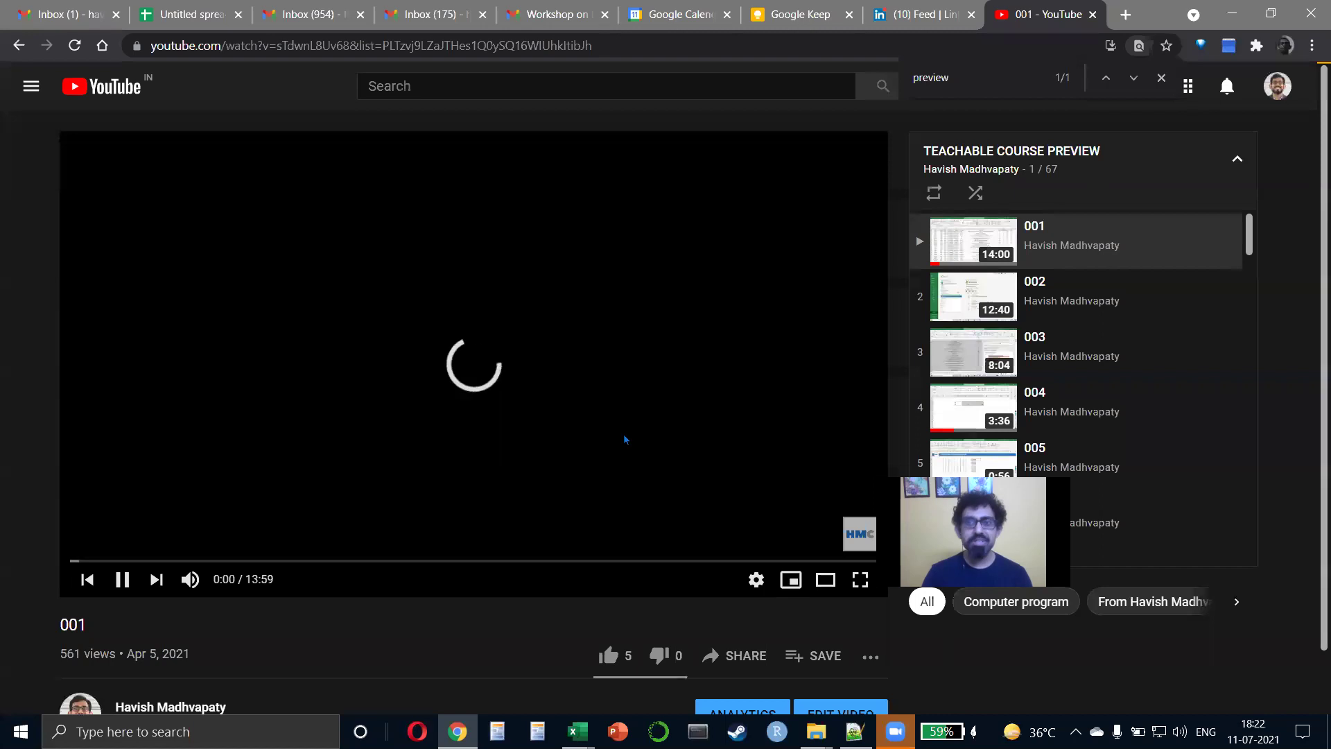
# Play video 067, pause it, and seek to 0:56 at the Apps Script overview.
pyautogui.scroll(-3, 1096, 345)
pyautogui.scroll(-20, 1096, 345)
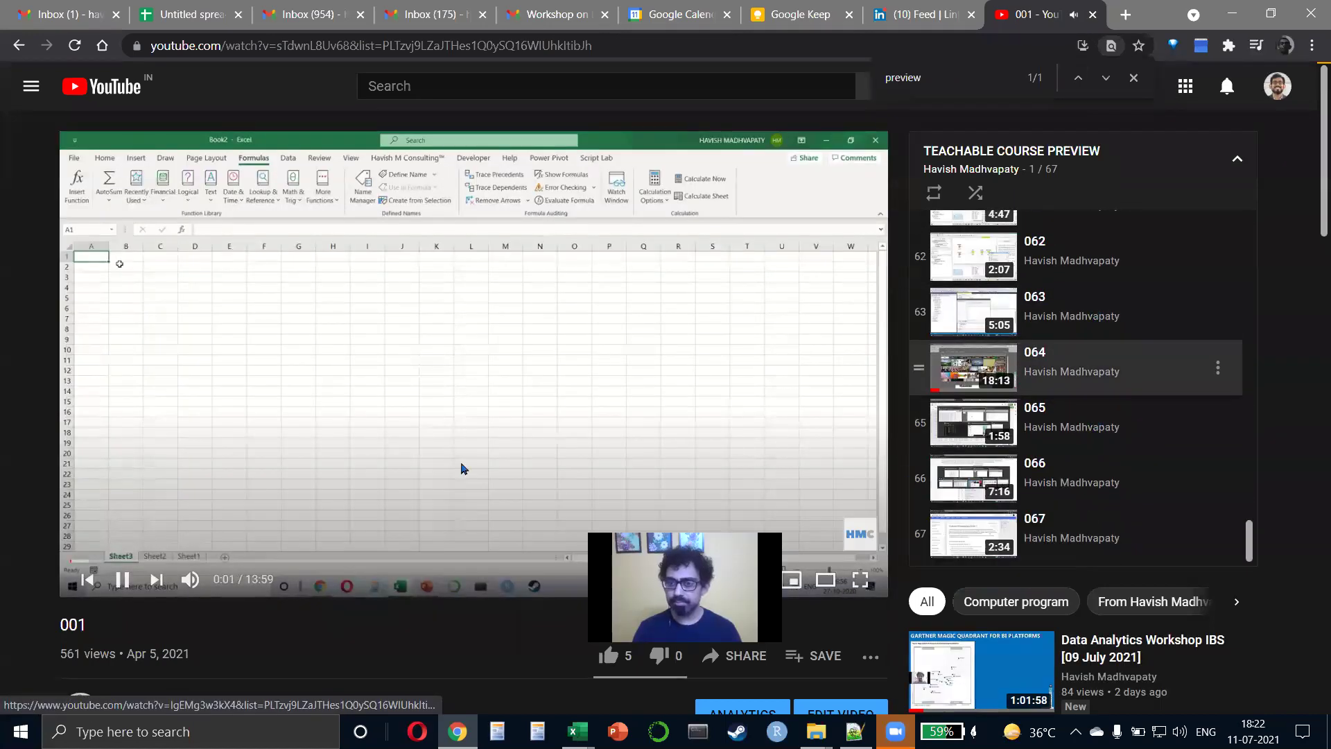
pyautogui.click(1071, 531)
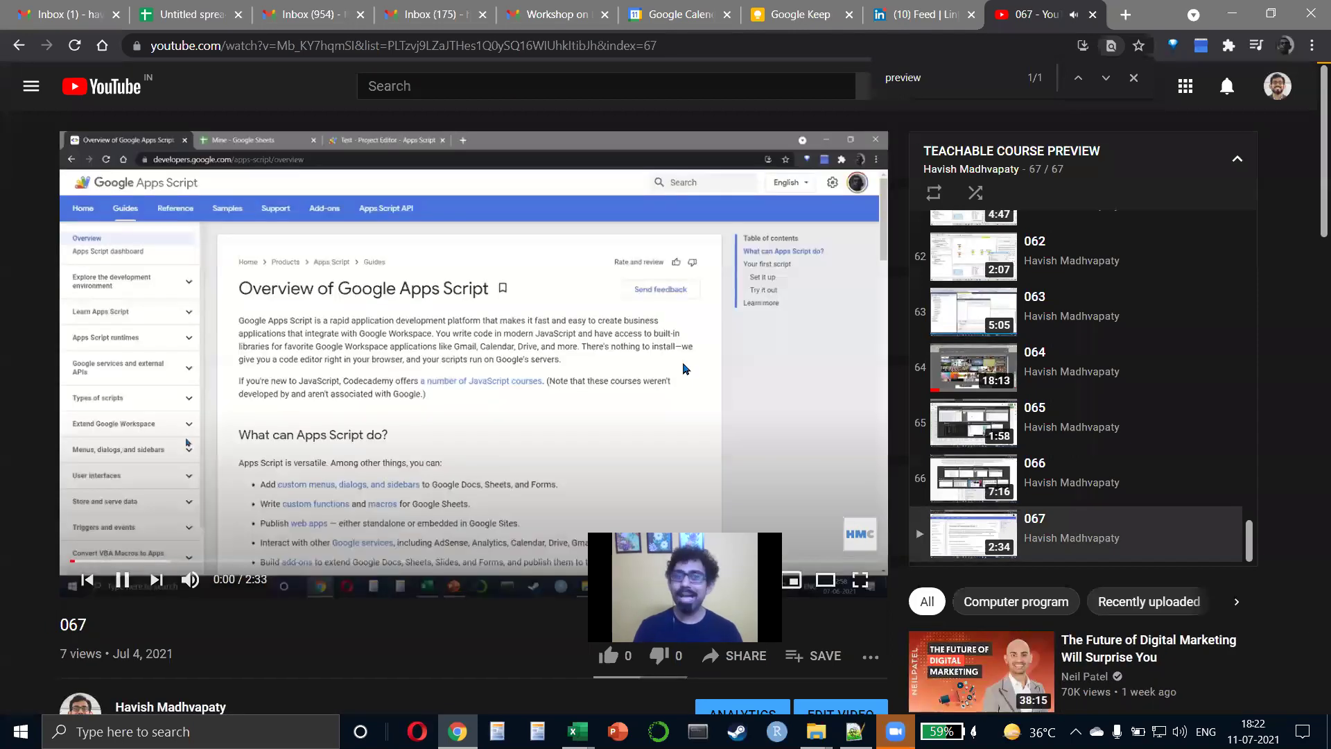
pyautogui.click(683, 369)
pyautogui.click(153, 561)
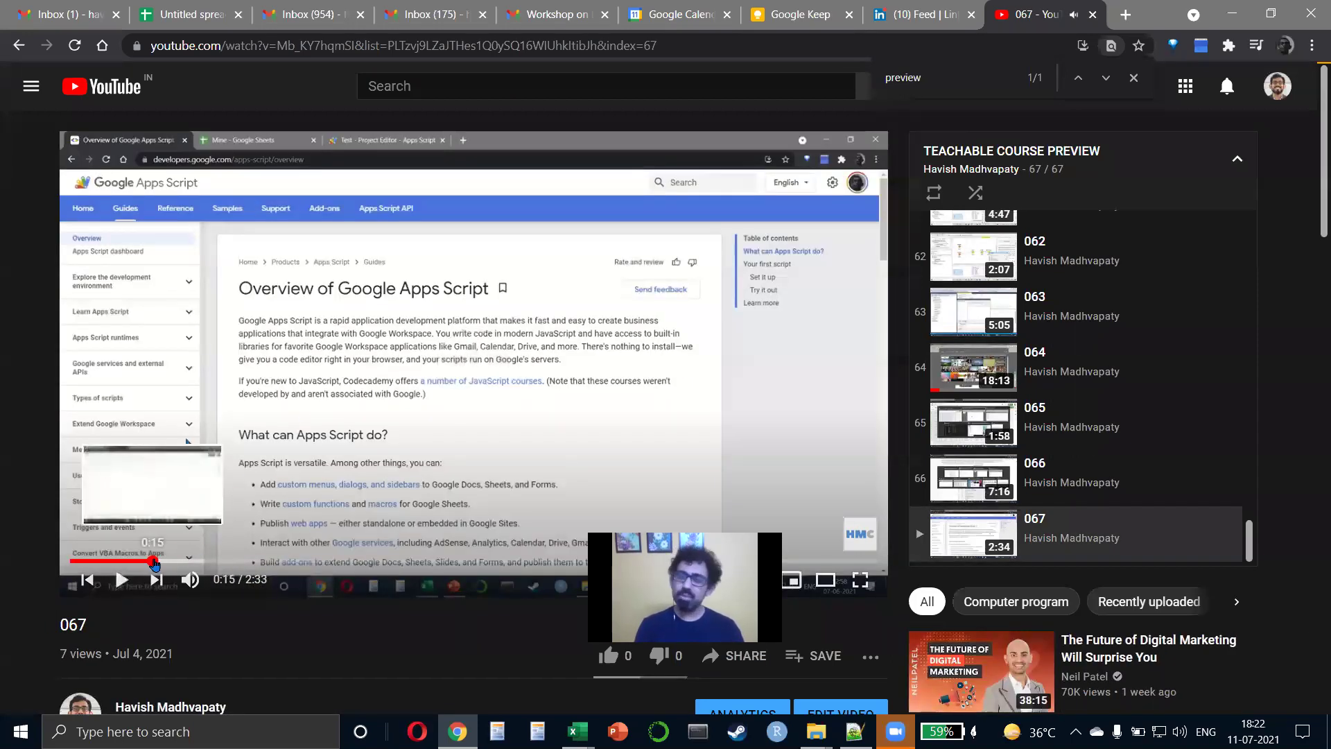
pyautogui.click(207, 561)
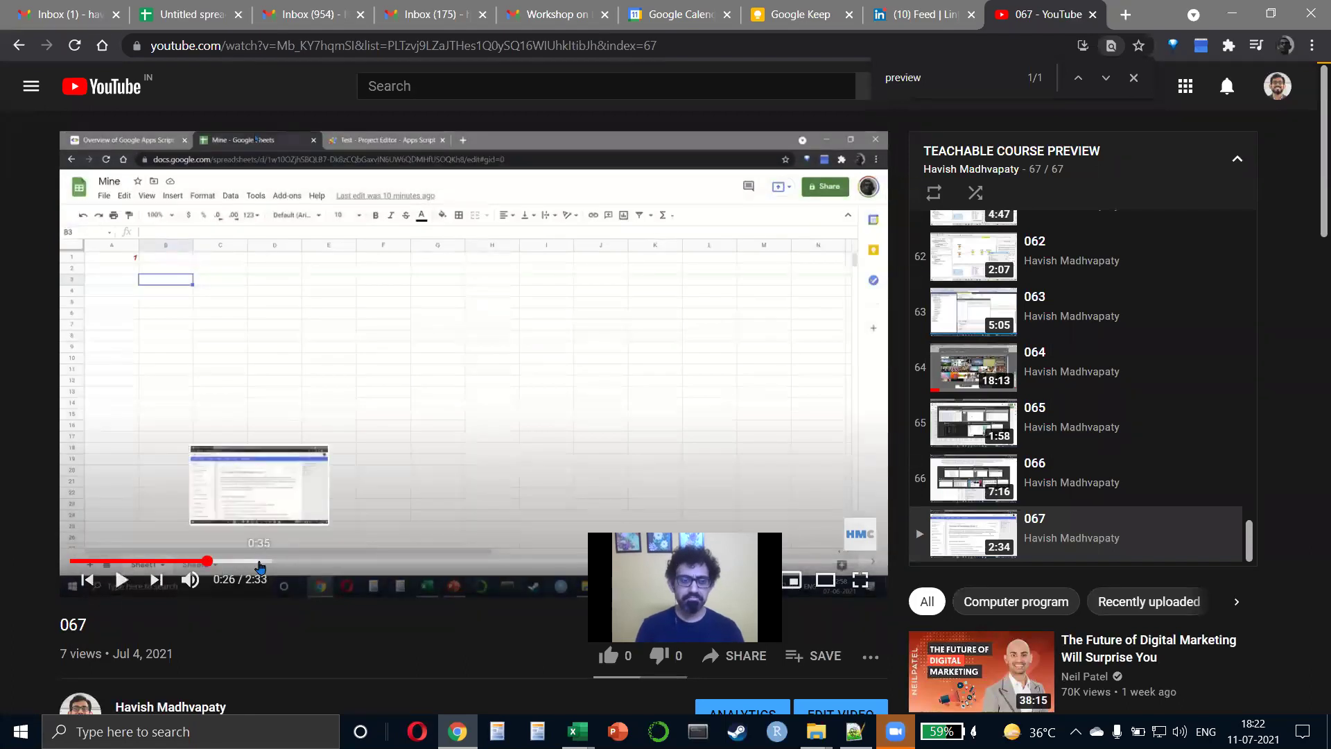
pyautogui.click(365, 561)
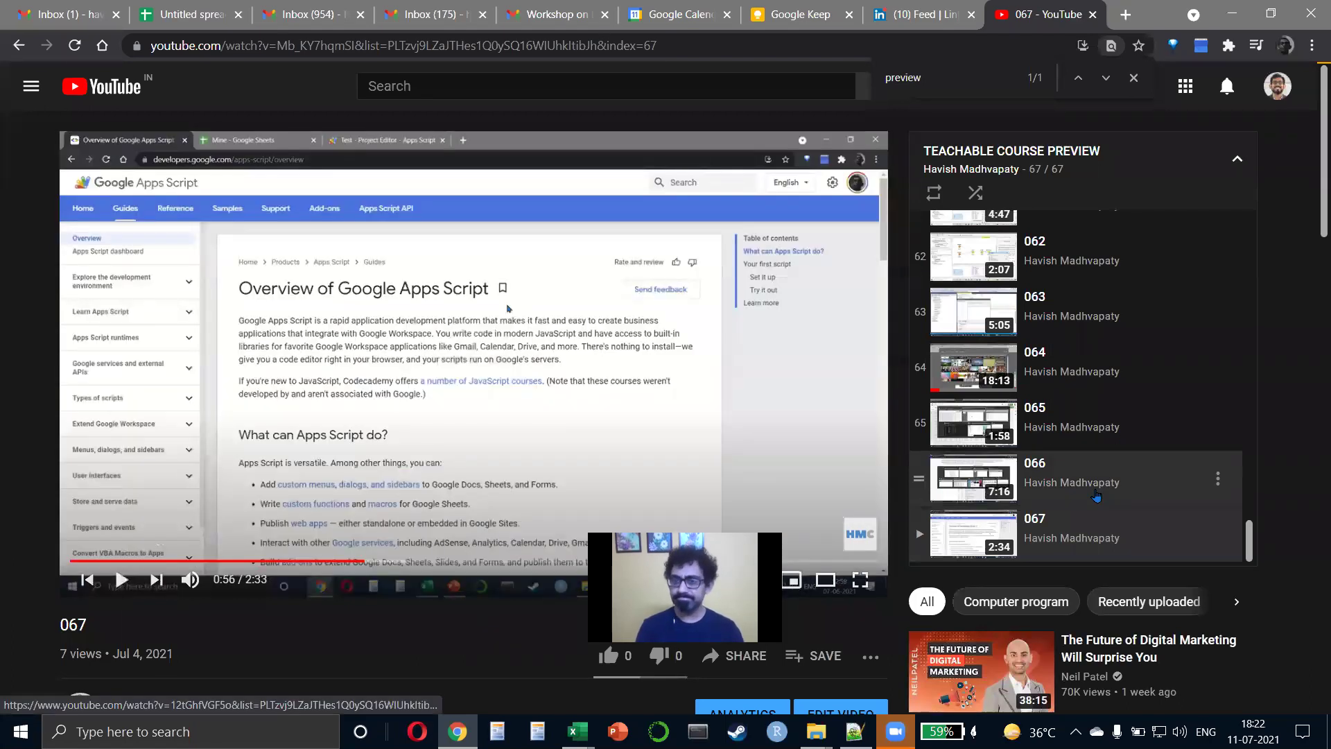
# Open video 066, skim ahead through 1:27, 2:37, 4:17 and 5:36, then close the YouTube tab.
pyautogui.click(1096, 495)
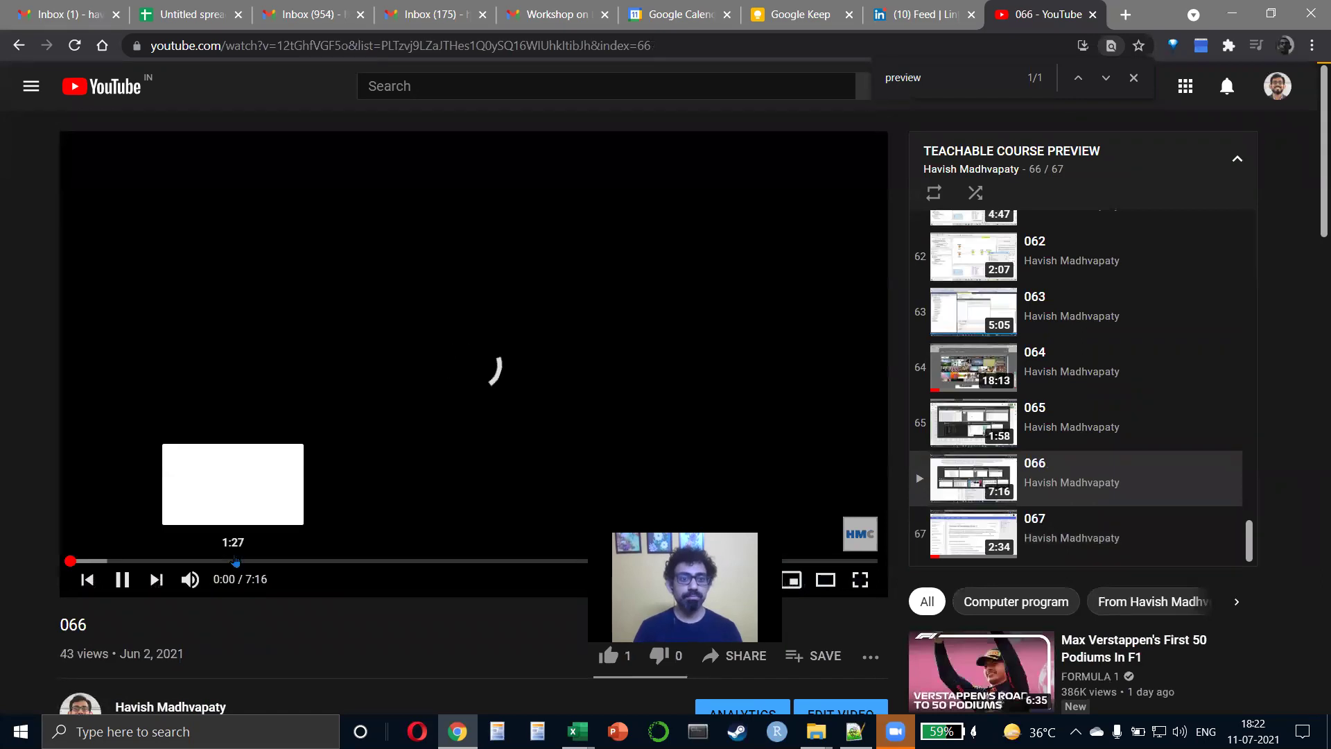
pyautogui.click(236, 560)
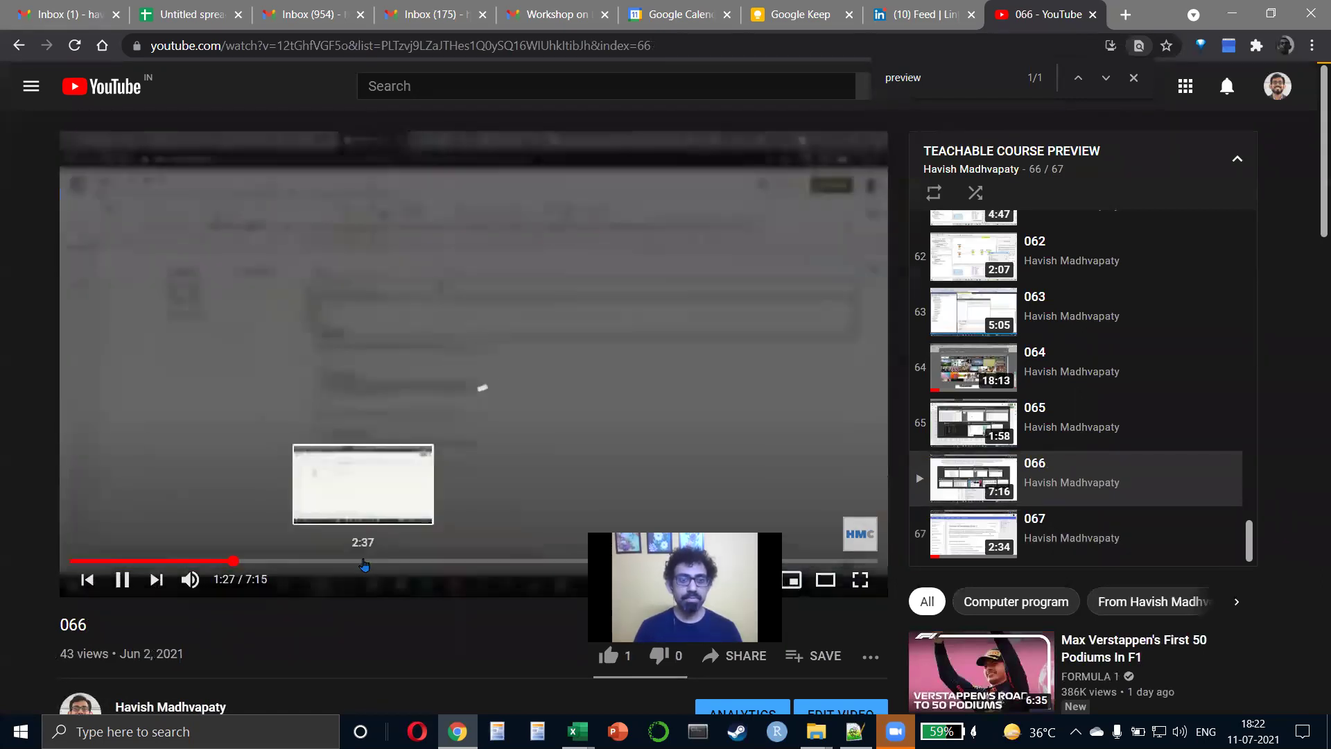
pyautogui.click(364, 561)
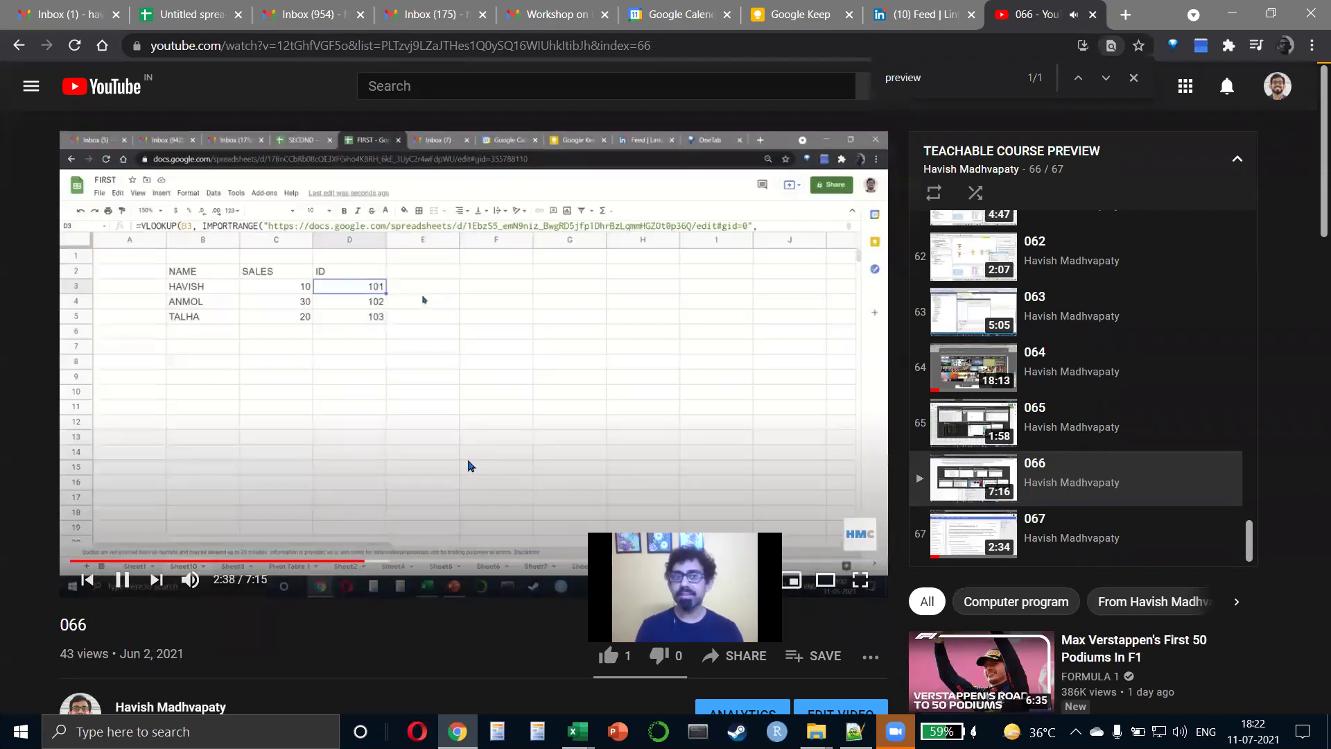
pyautogui.click(471, 465)
pyautogui.click(549, 564)
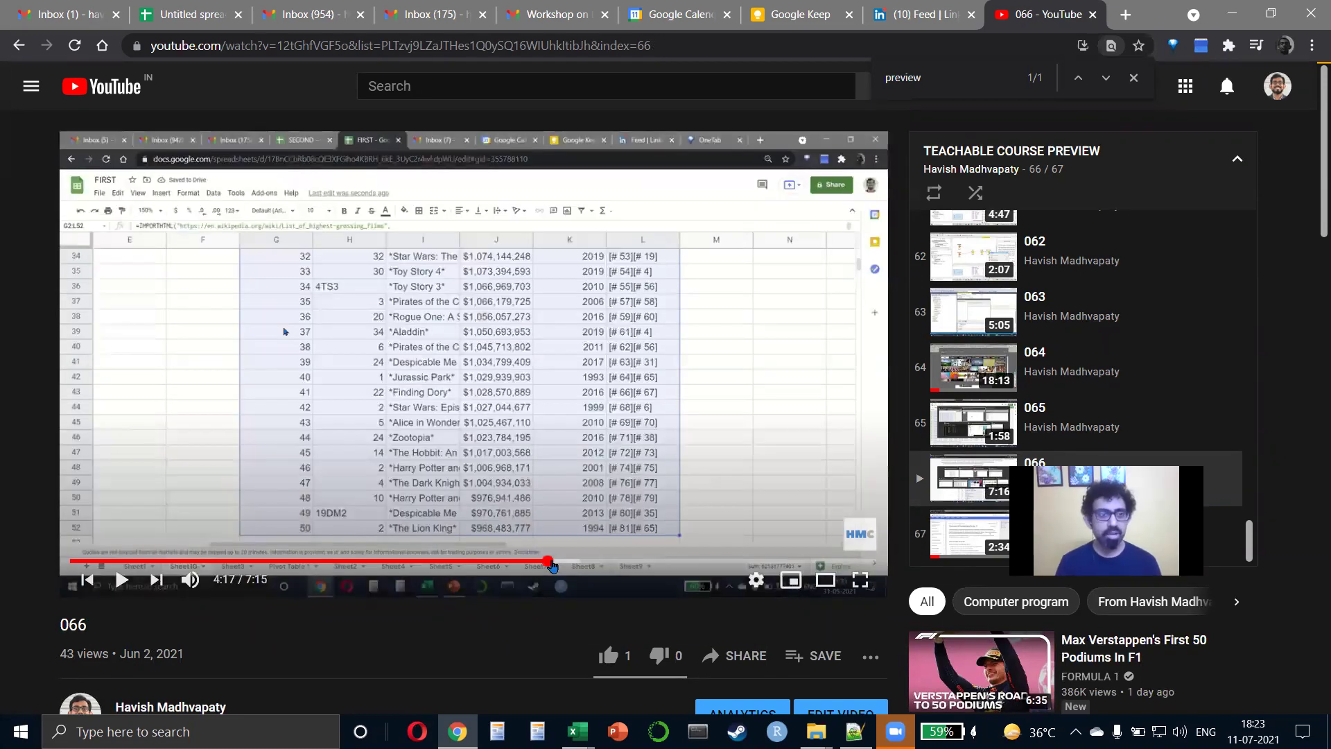
pyautogui.click(693, 561)
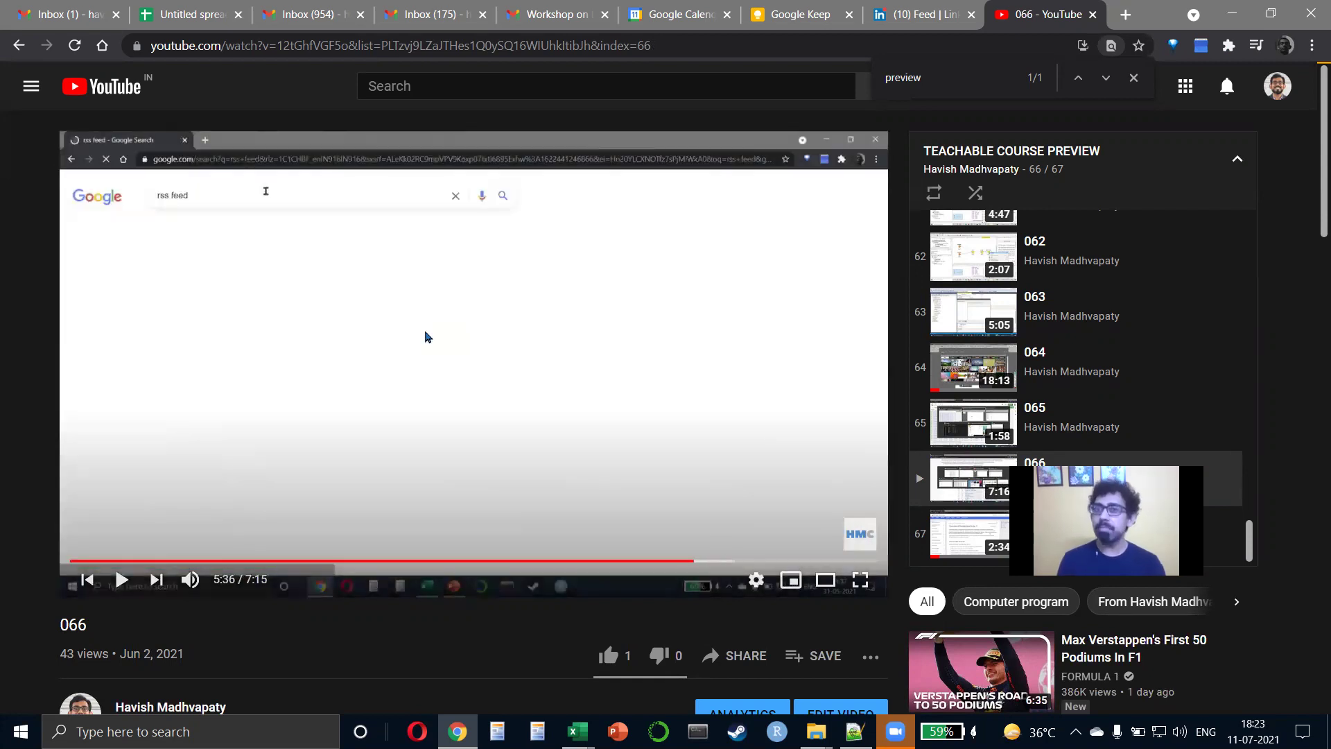
pyautogui.click(1092, 14)
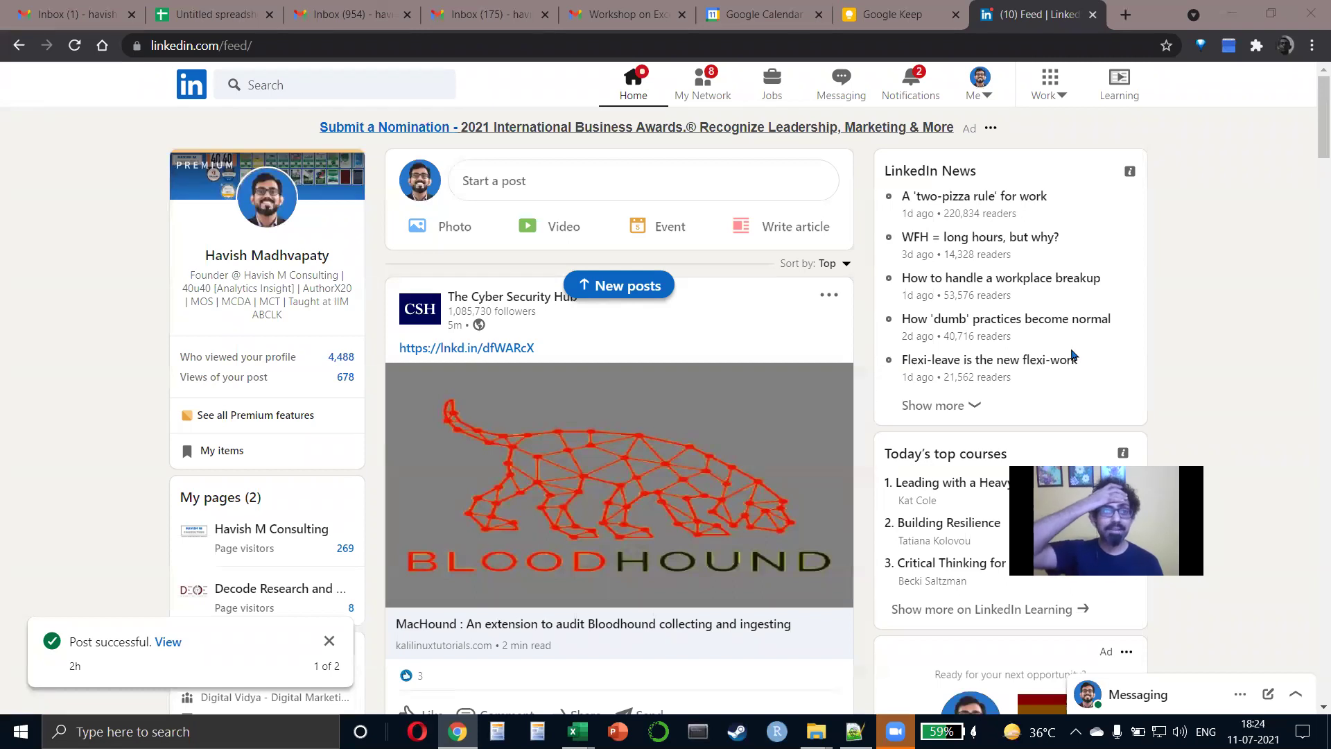
# Close the Untitled spreadsheet tab, return to the Gmail Inbox, then bring Excel Book1 forward.
pyautogui.click(235, 15)
pyautogui.click(270, 14)
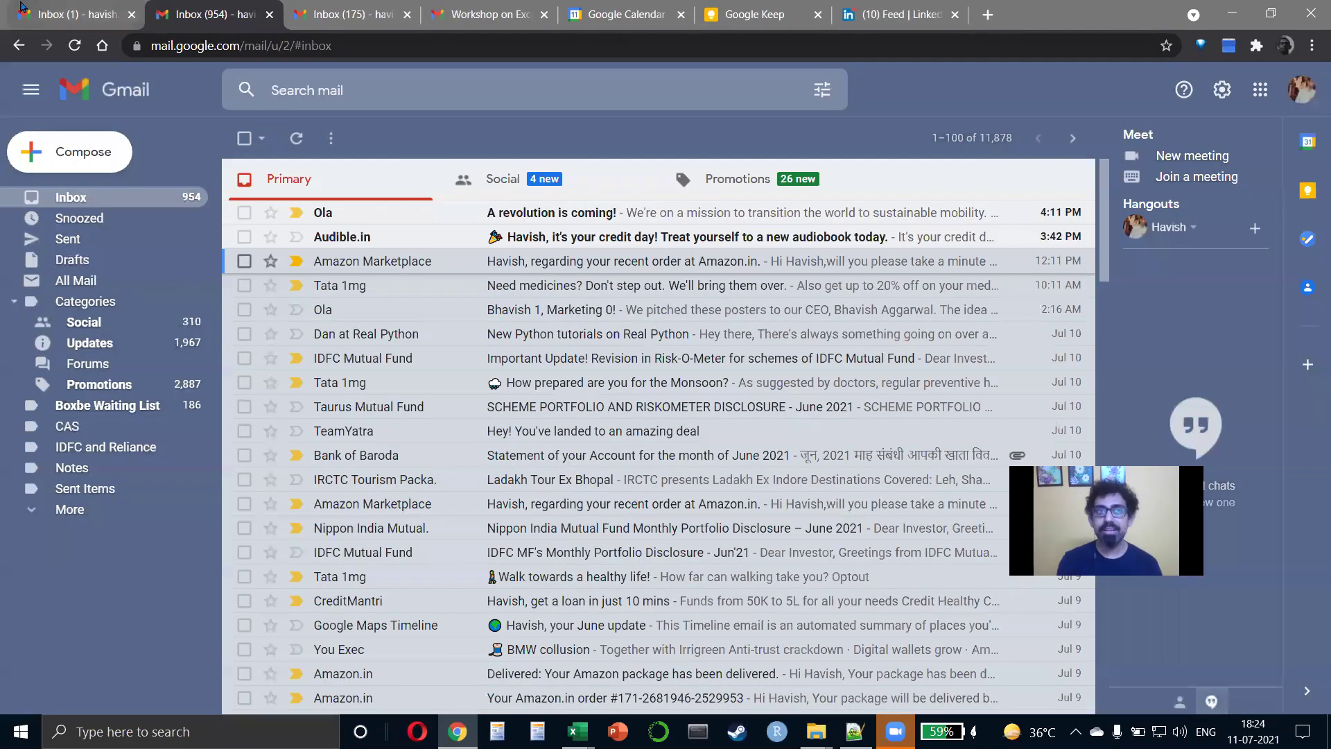
pyautogui.click(76, 14)
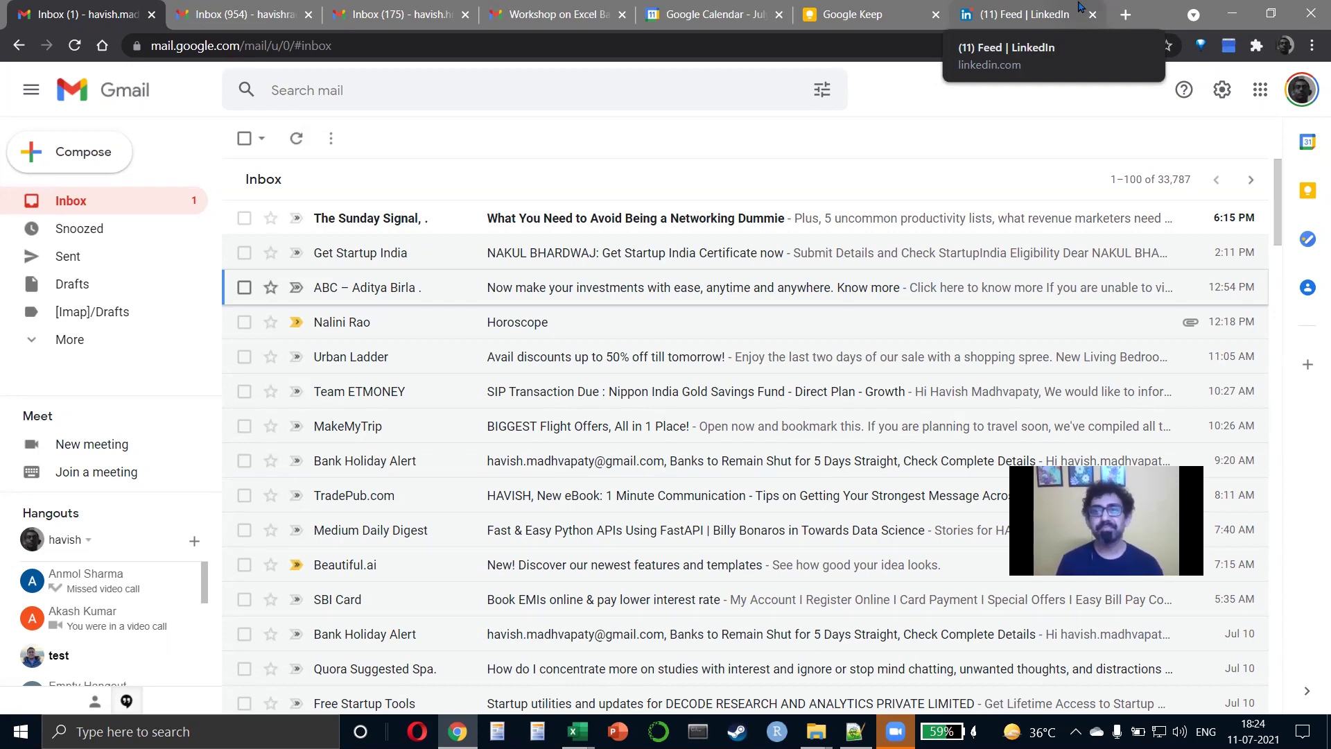
pyautogui.hotkey('alt', 'Tab')
pyautogui.hotkey('alt', 'Tab')
pyautogui.hotkey('alt', 'Tab')
pyautogui.hotkey('alt', 'Tab')
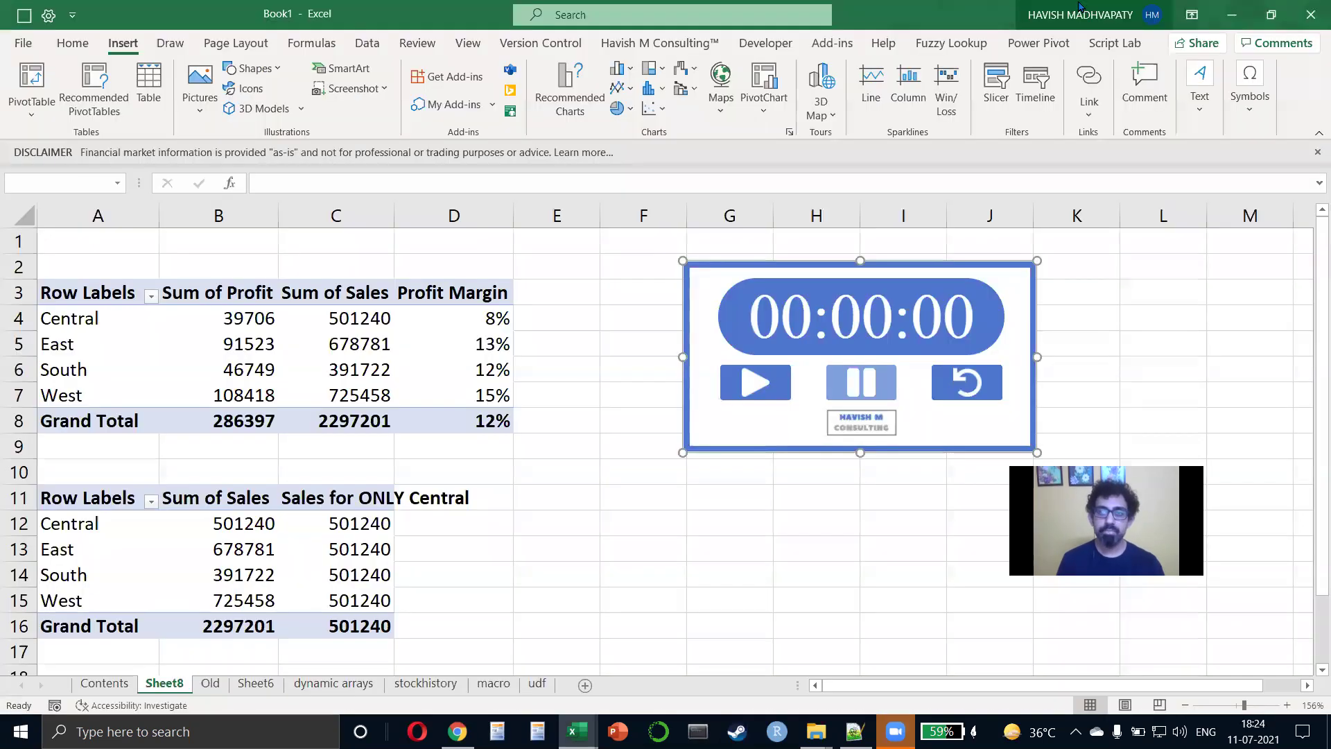
# Close Book1 with Don't Save, try closing Global Superstore, and dismiss the three .NET errors with Continue.
pyautogui.click(1317, 16)
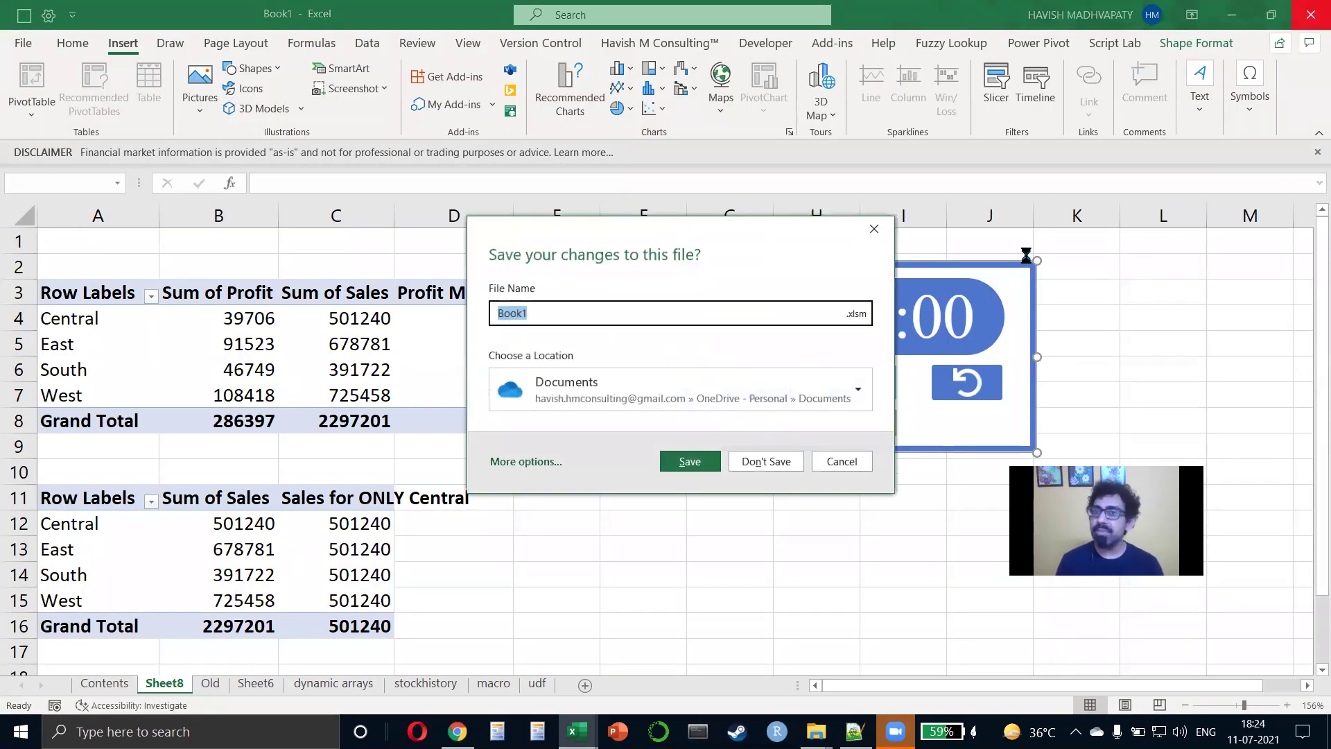
pyautogui.click(767, 459)
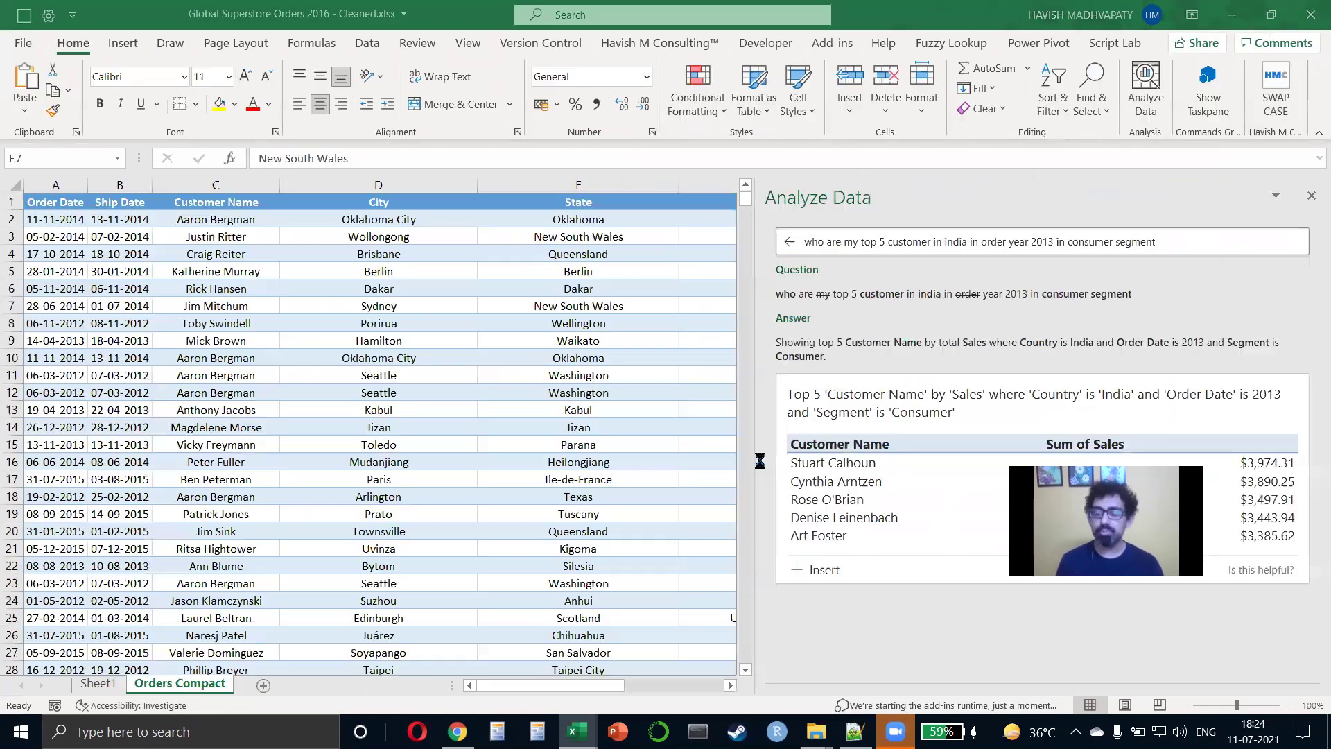
pyautogui.click(1311, 23)
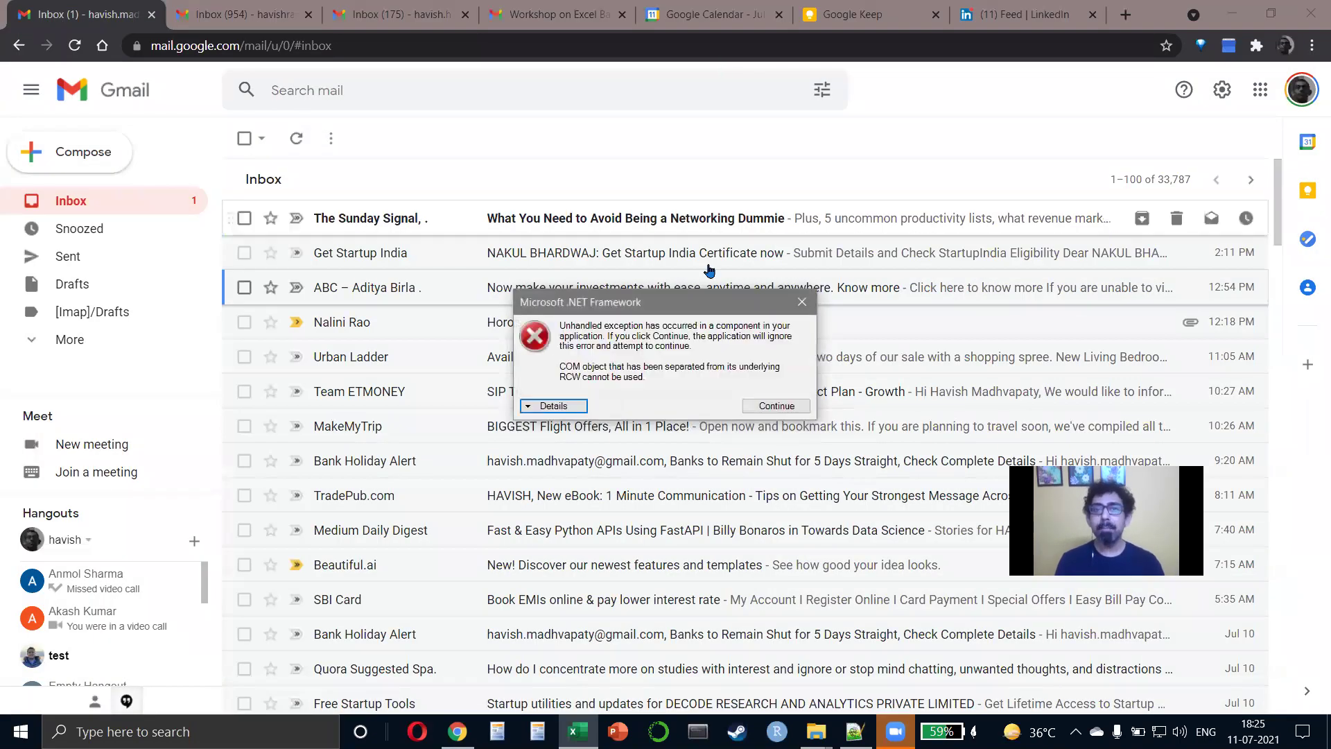
pyautogui.click(773, 405)
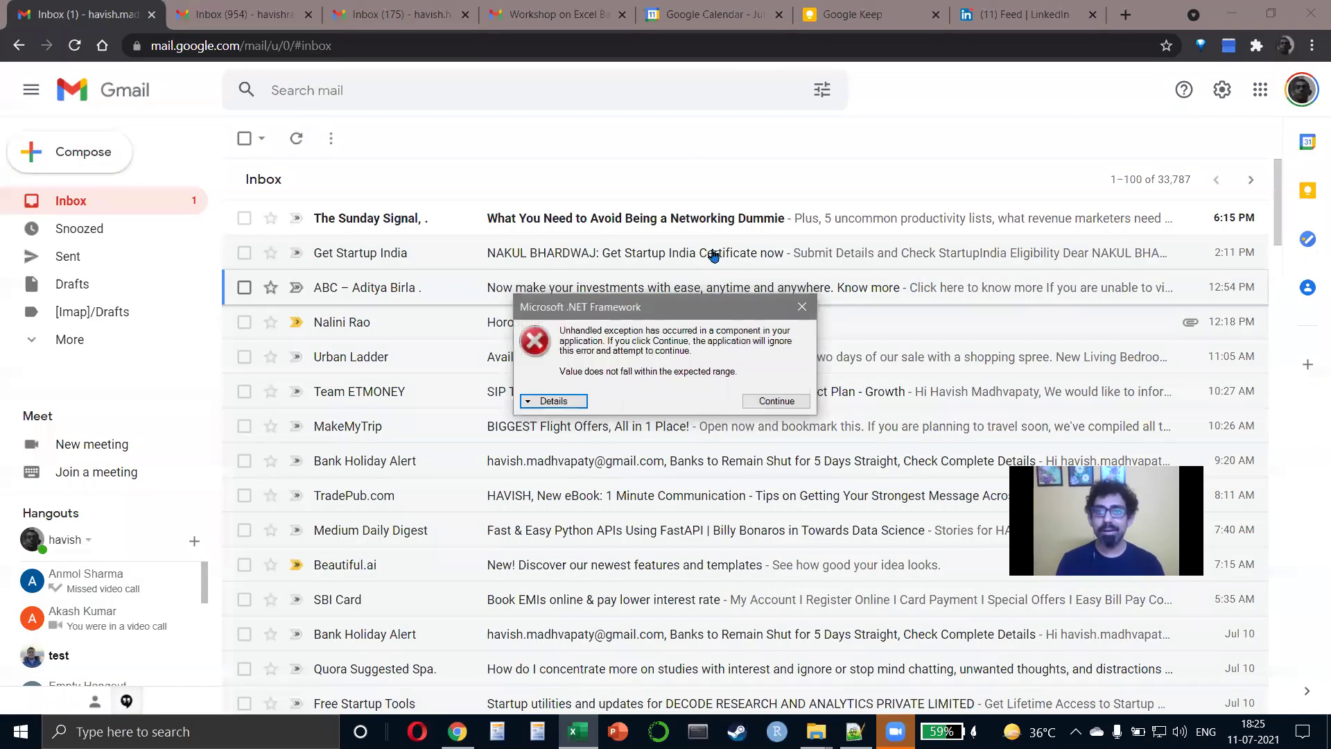
pyautogui.click(788, 407)
pyautogui.click(788, 408)
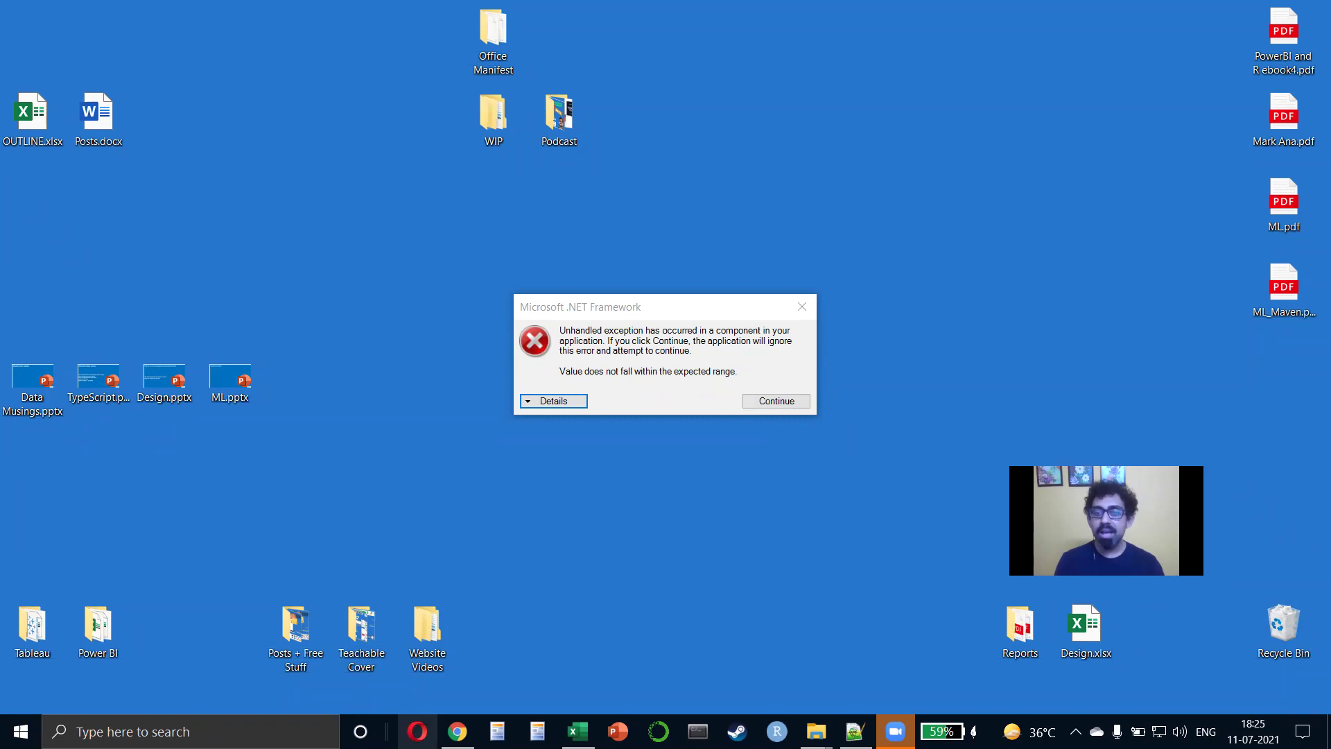
# Restore Chrome, search Google for the Microsoft CEO plus 'lambda', and open the Twitter result.
pyautogui.moveTo(457, 732)
pyautogui.click(475, 633)
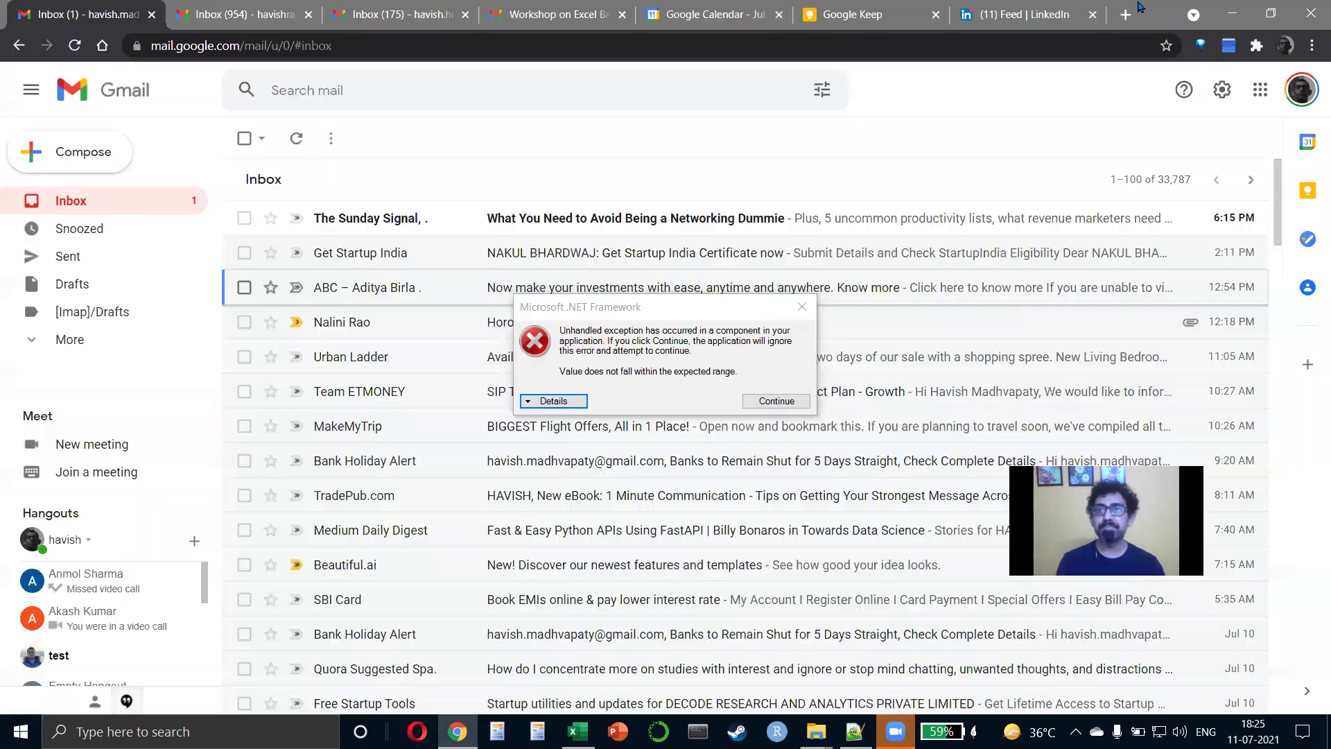
pyautogui.click(1126, 14)
pyautogui.write('saty')
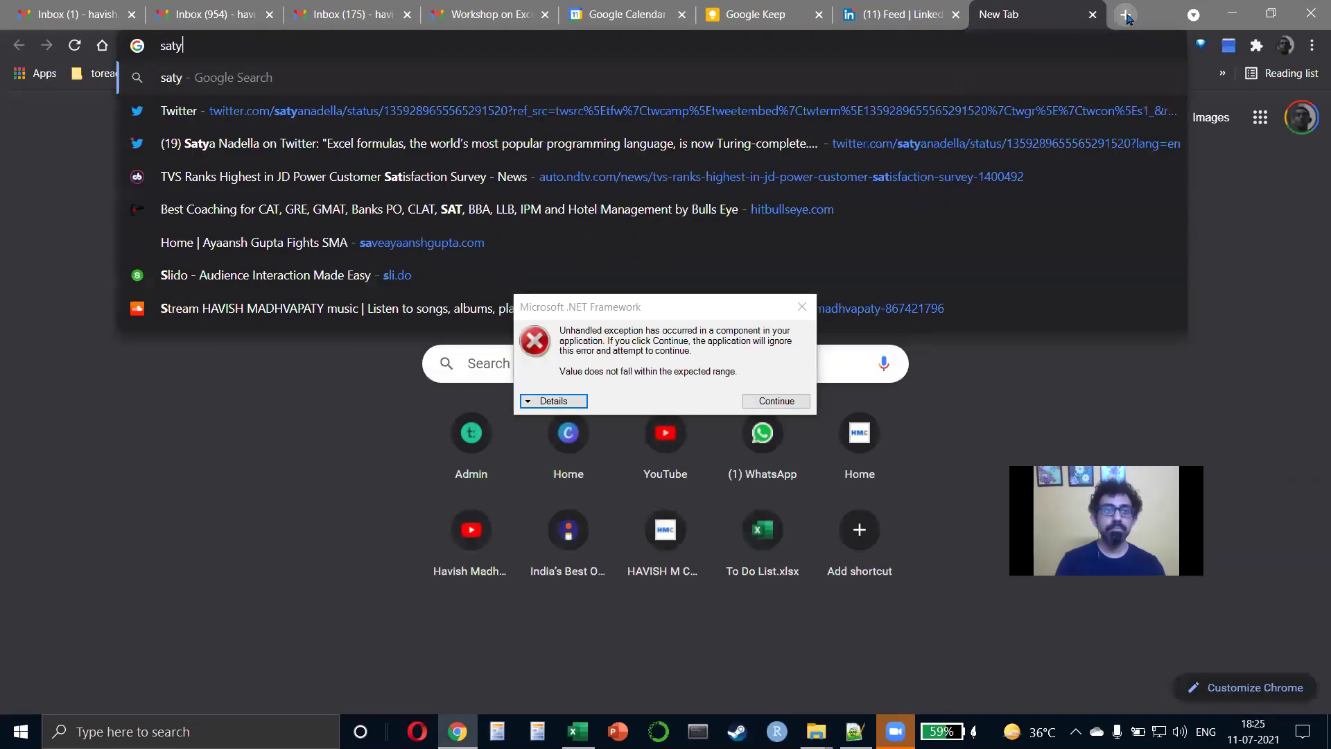
pyautogui.write('a nadella ')
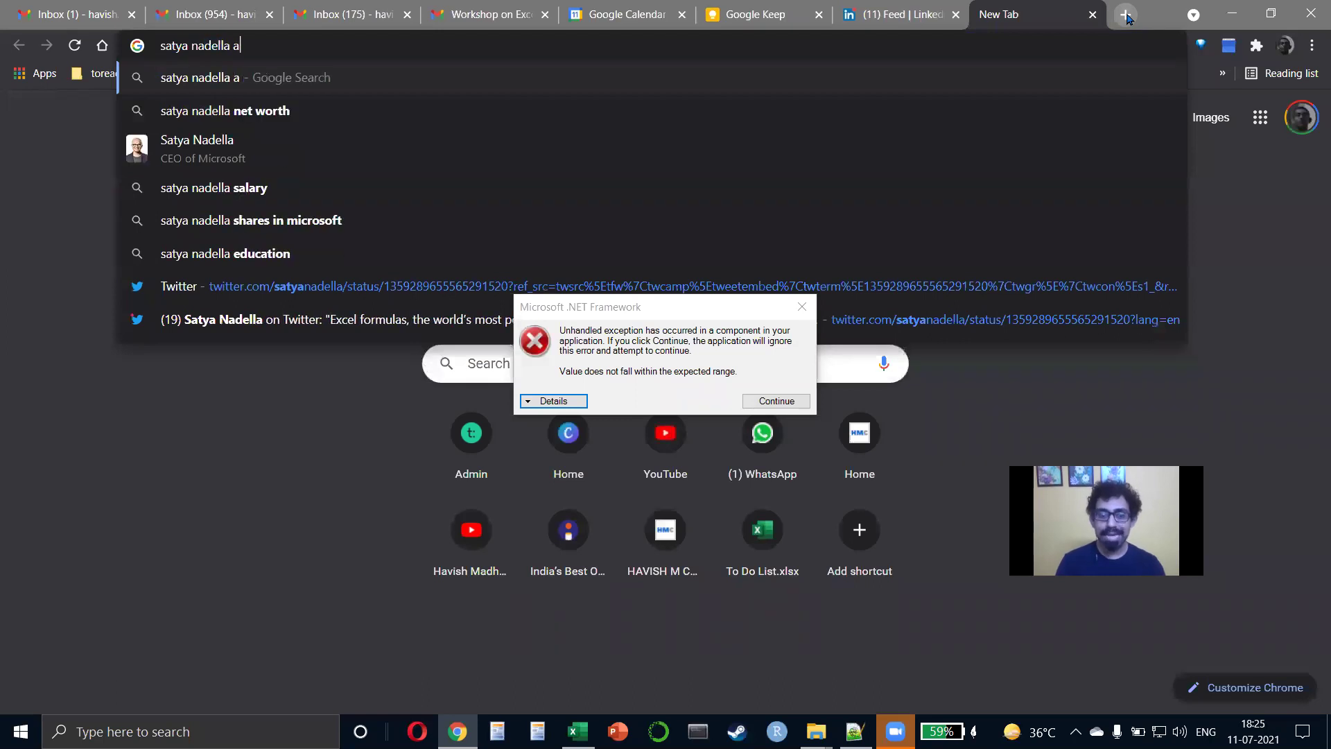
pyautogui.write('lambda')
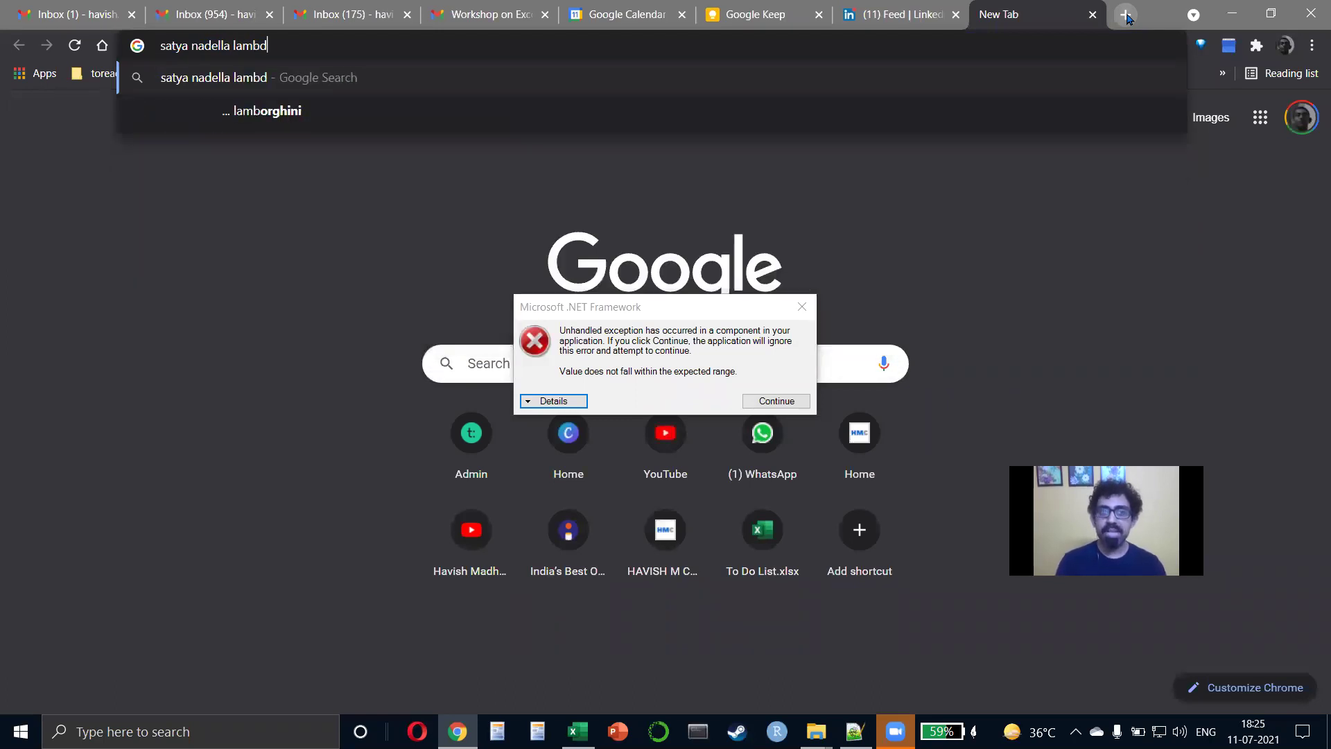
pyautogui.press('Return')
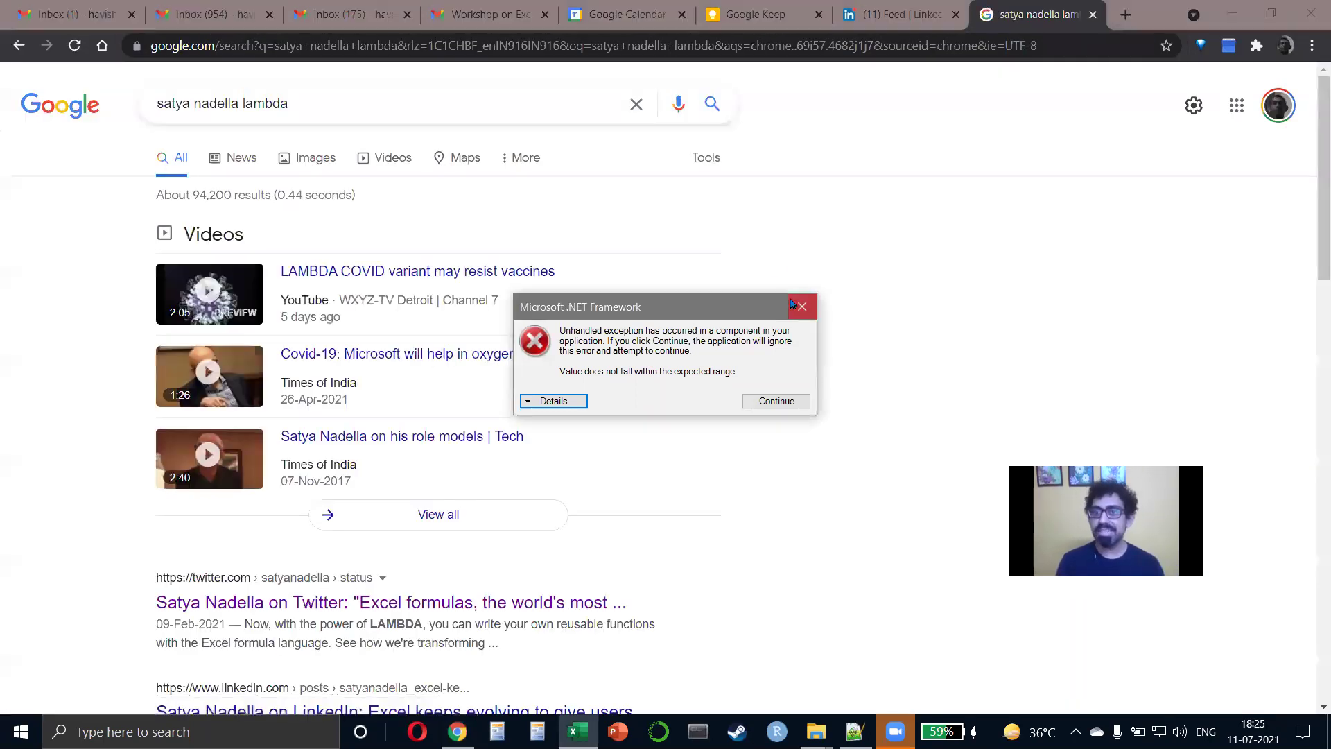
pyautogui.click(511, 438)
pyautogui.scroll(-3, 511, 458)
pyautogui.scroll(-3, 511, 458)
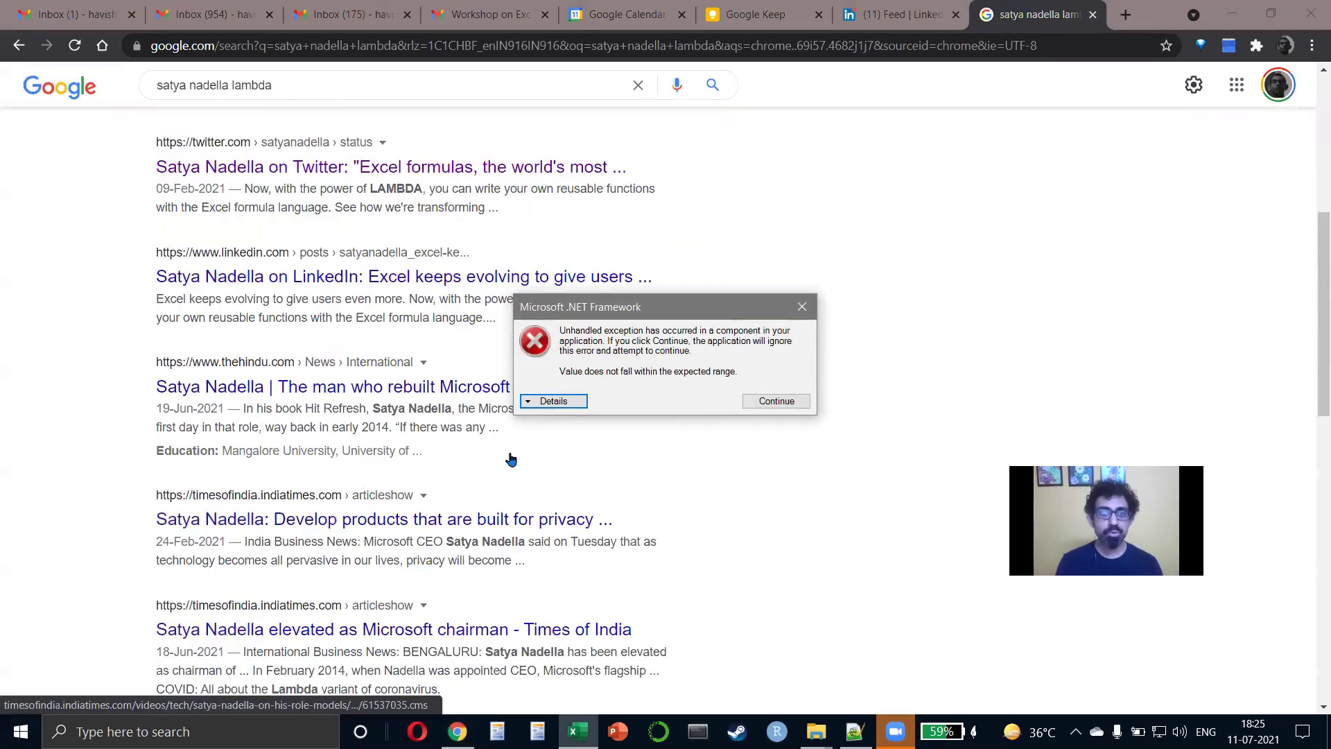
pyautogui.click(346, 170)
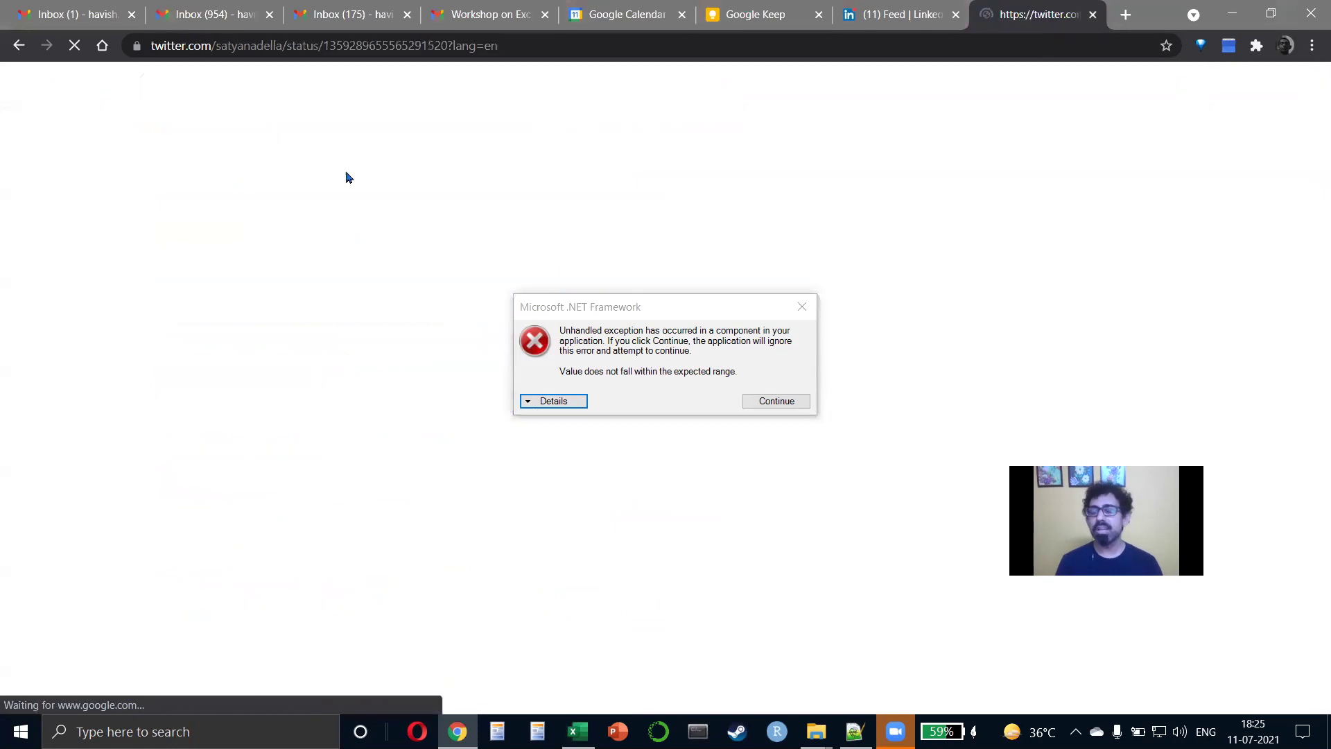
# Drag the .NET error aside, read the Excel LAMBDA tweet, then close the Twitter tab.
pyautogui.moveTo(541, 299); pyautogui.dragTo(968, 508)
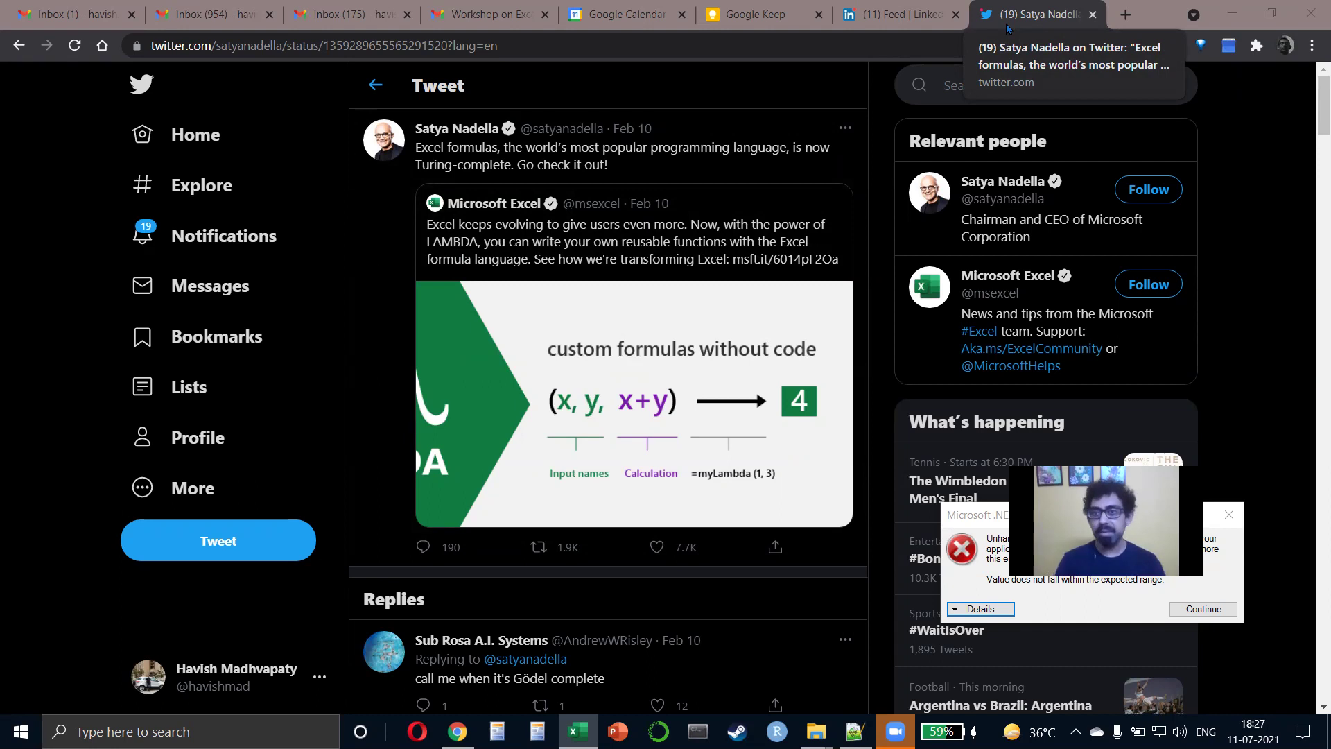
pyautogui.click(1093, 14)
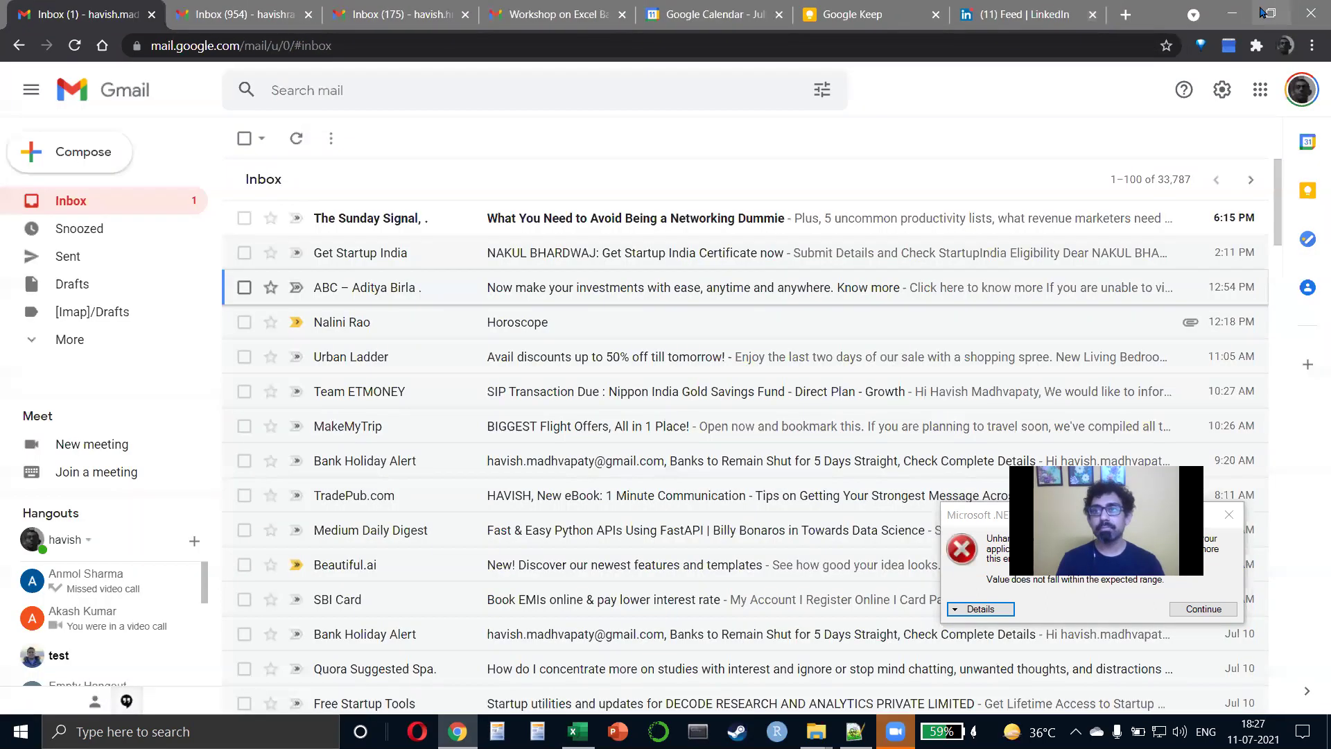
# Minimize the Gmail Chrome window and click on the empty desktop.
pyautogui.click(1232, 14)
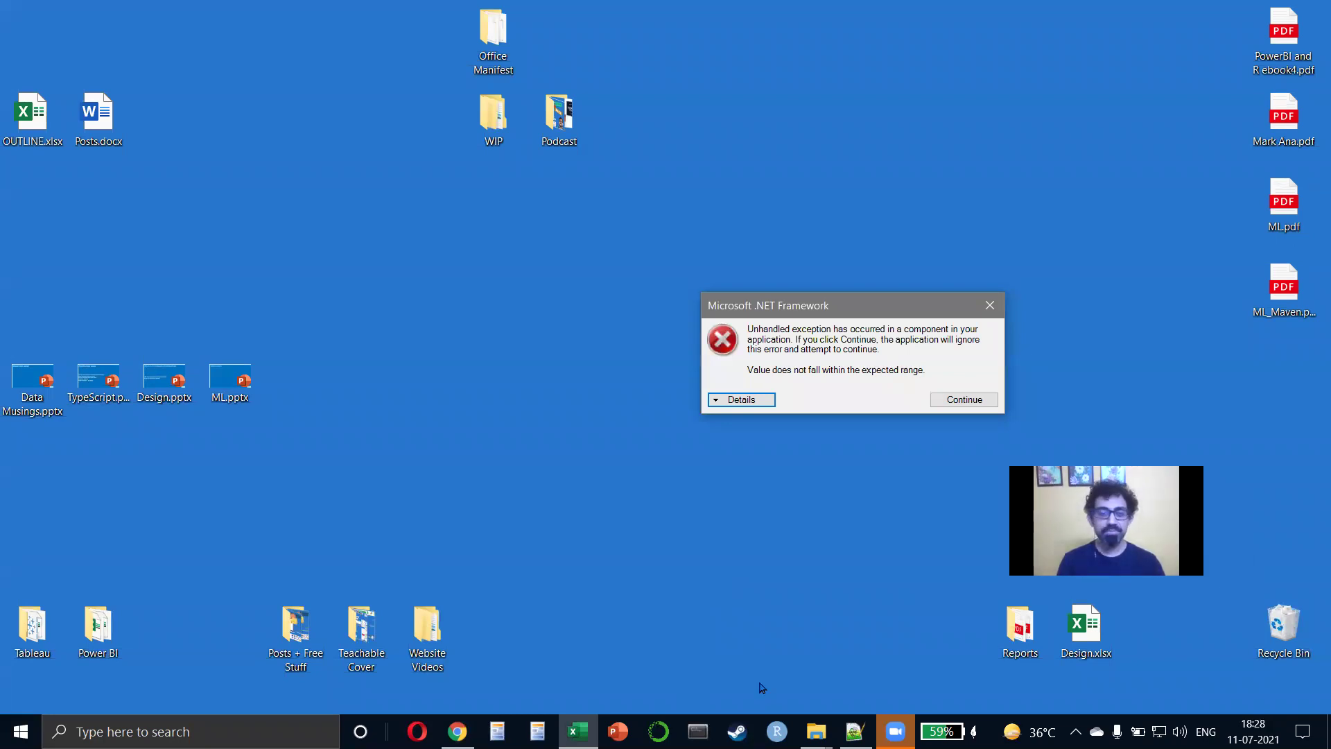
pyautogui.click(364, 343)
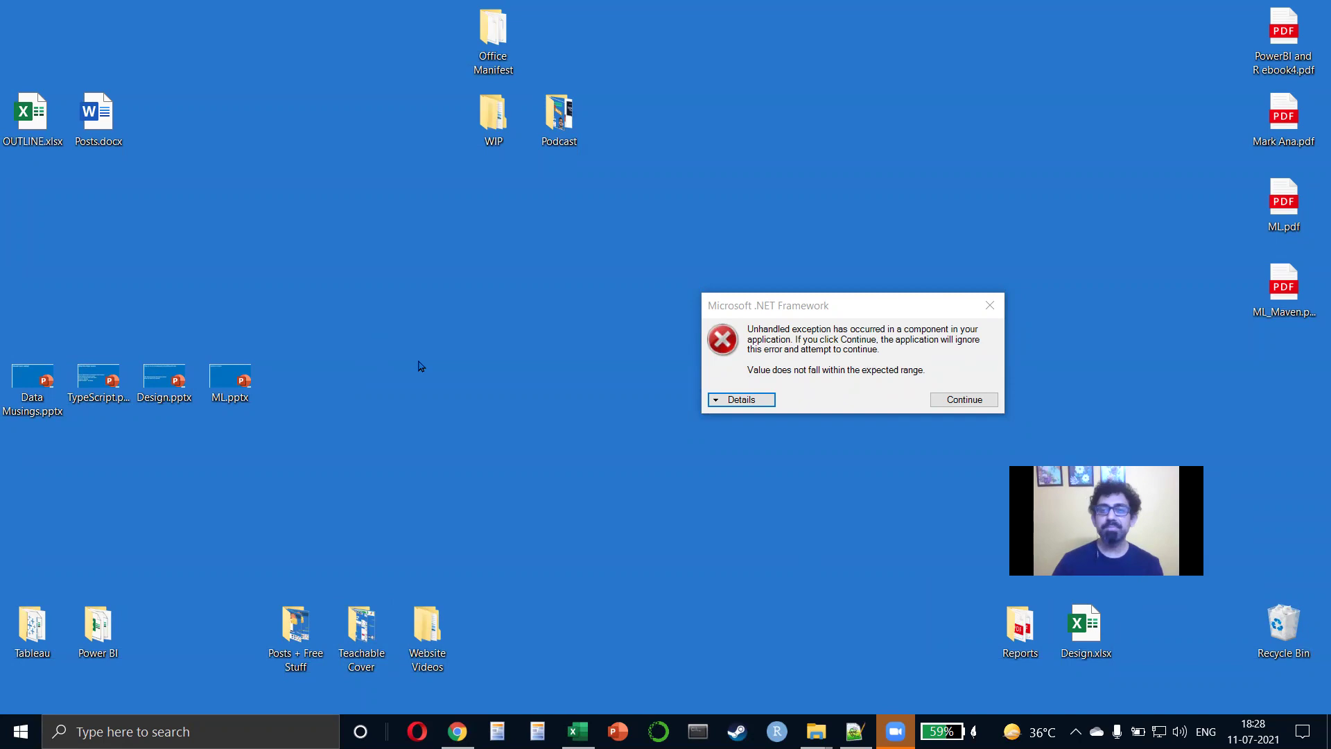
# Force-end the Microsoft Excel (3) process with End task in Task Manager, then close Task Manager.
pyautogui.hotkey('ctrl', 'shift', 'Escape')
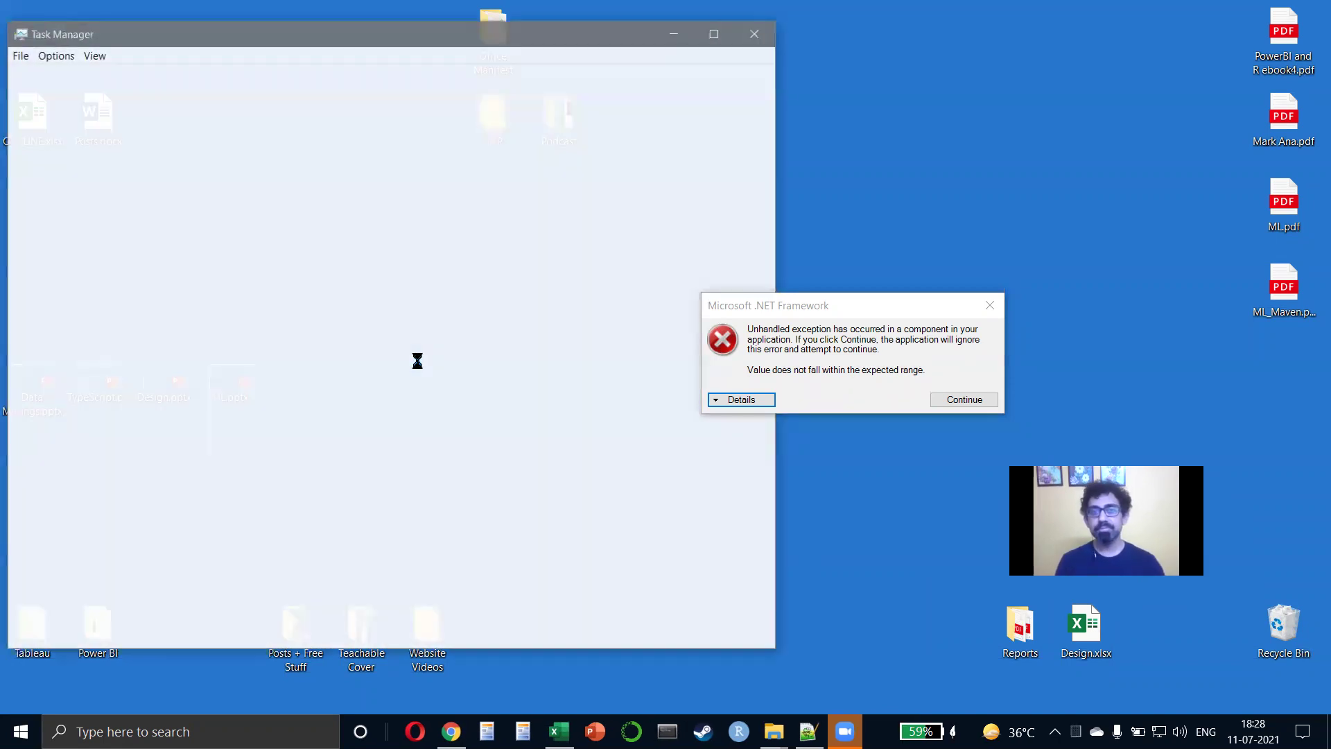
pyautogui.click(148, 222)
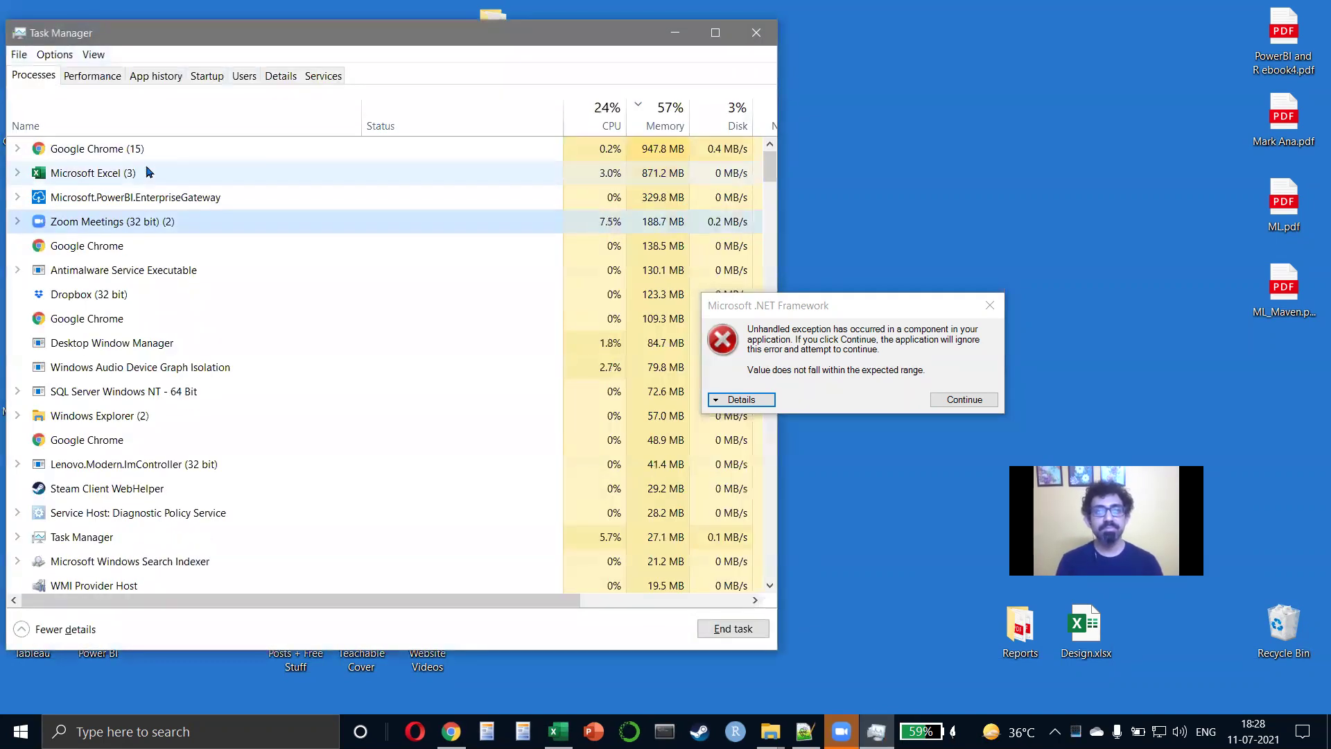
pyautogui.click(161, 173)
pyautogui.rightClick(180, 179)
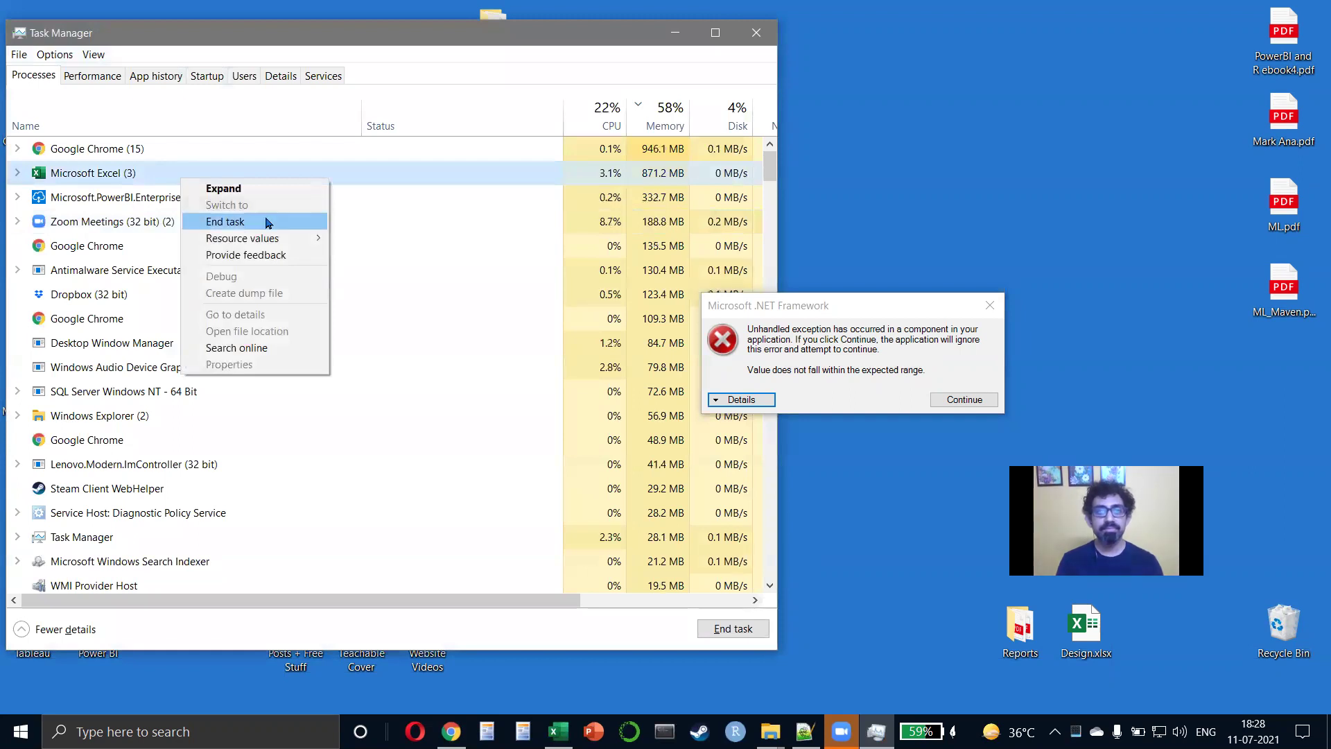
pyautogui.click(267, 222)
pyautogui.click(755, 33)
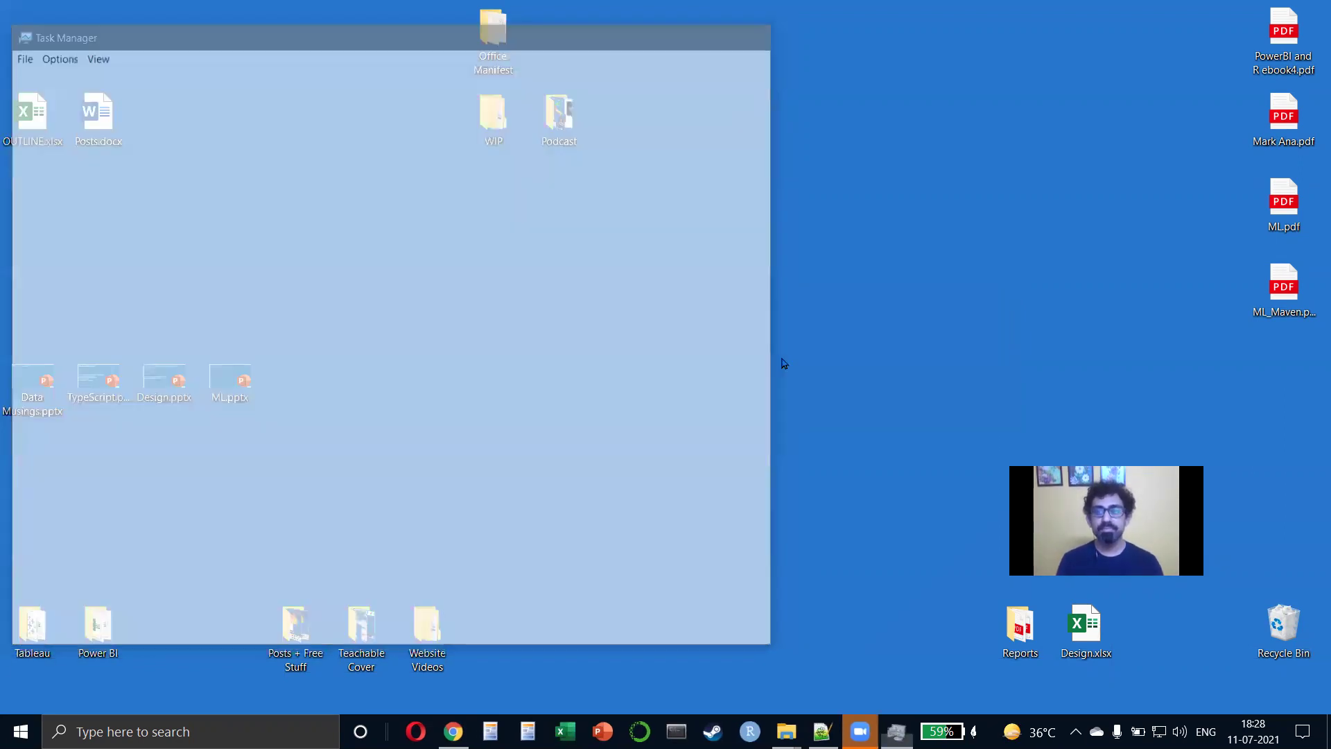